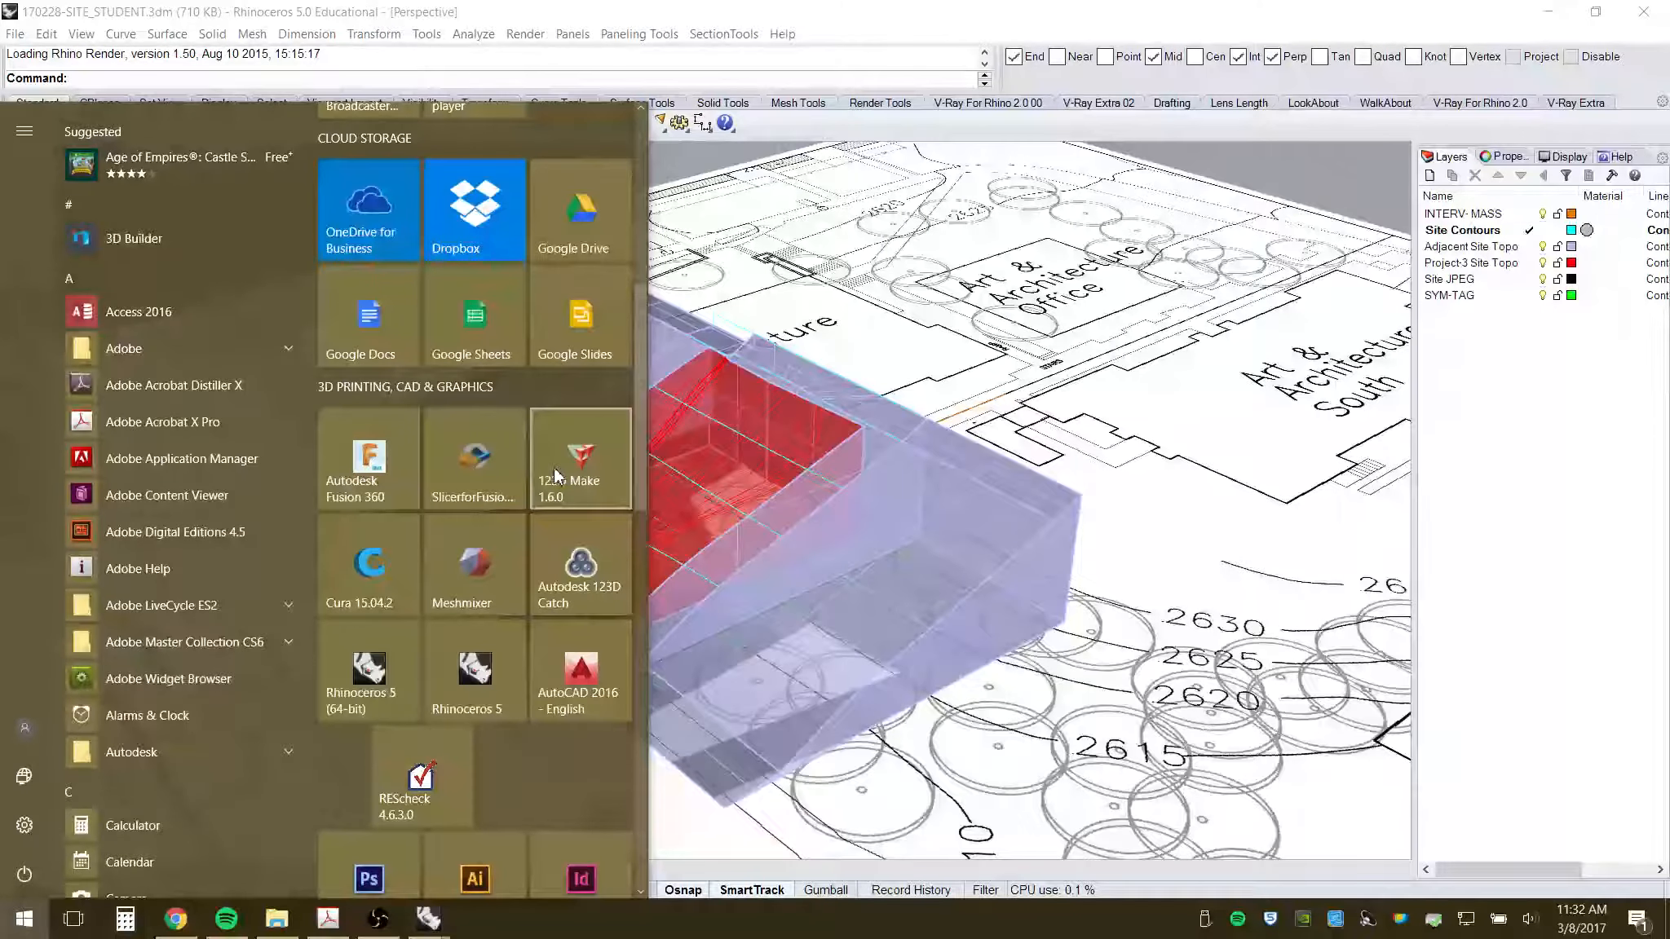
- Switch to the Top view, then zoom and pan to centre the red massing on the site plan
click(829, 7)
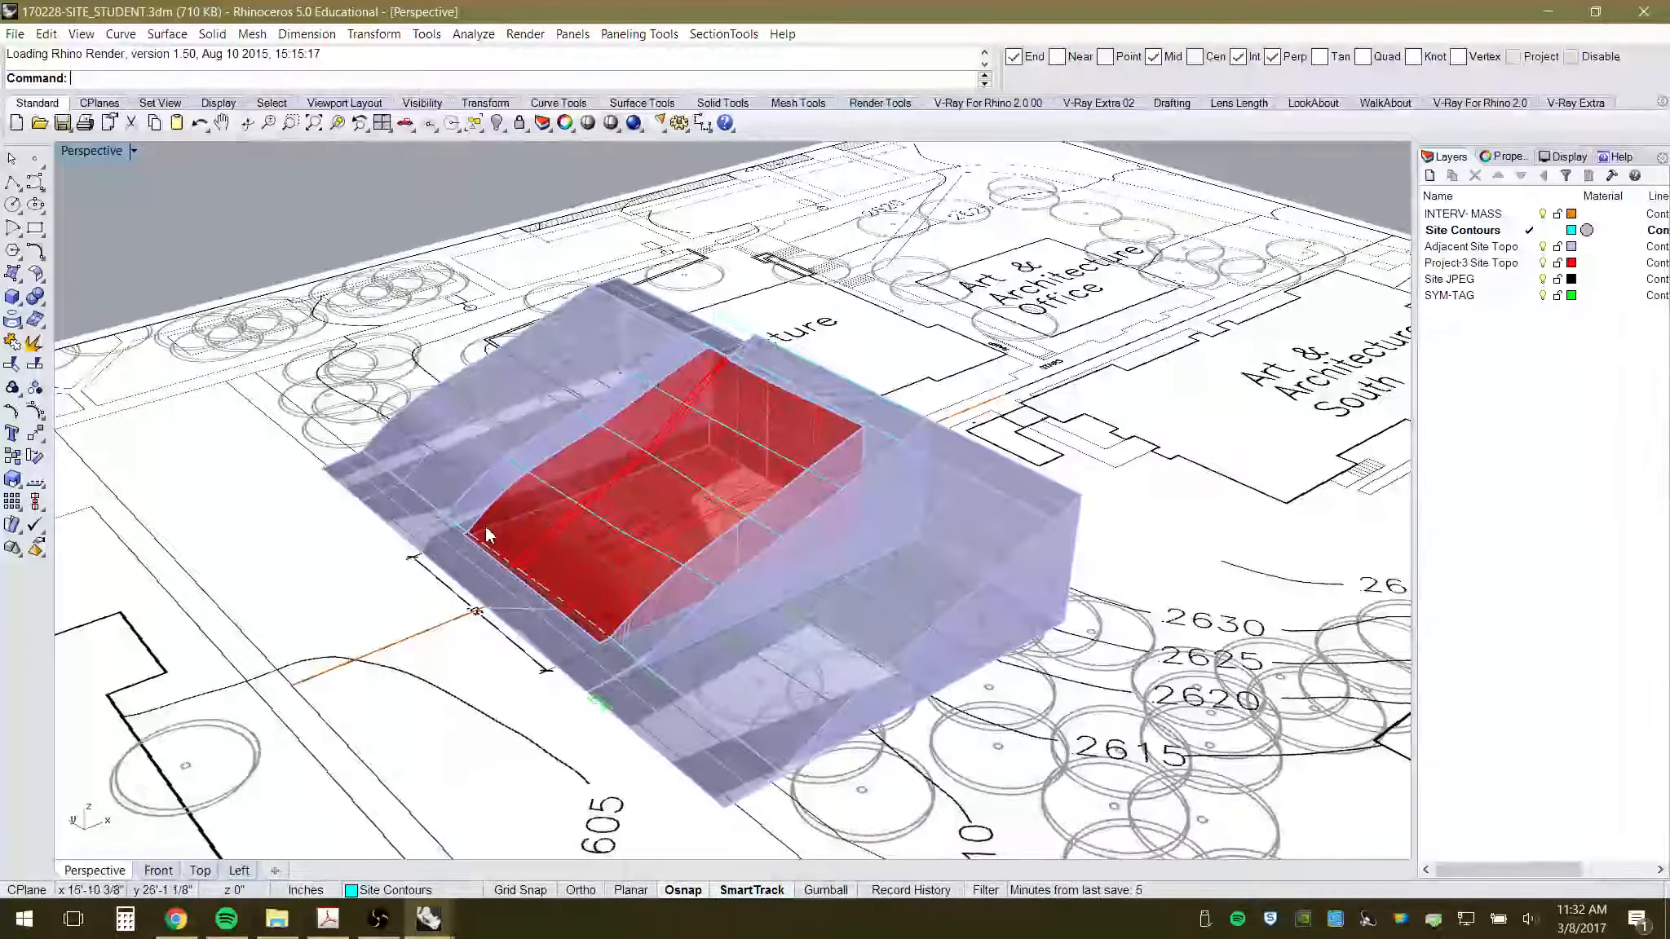
right_drag(807, 609, 716, 553)
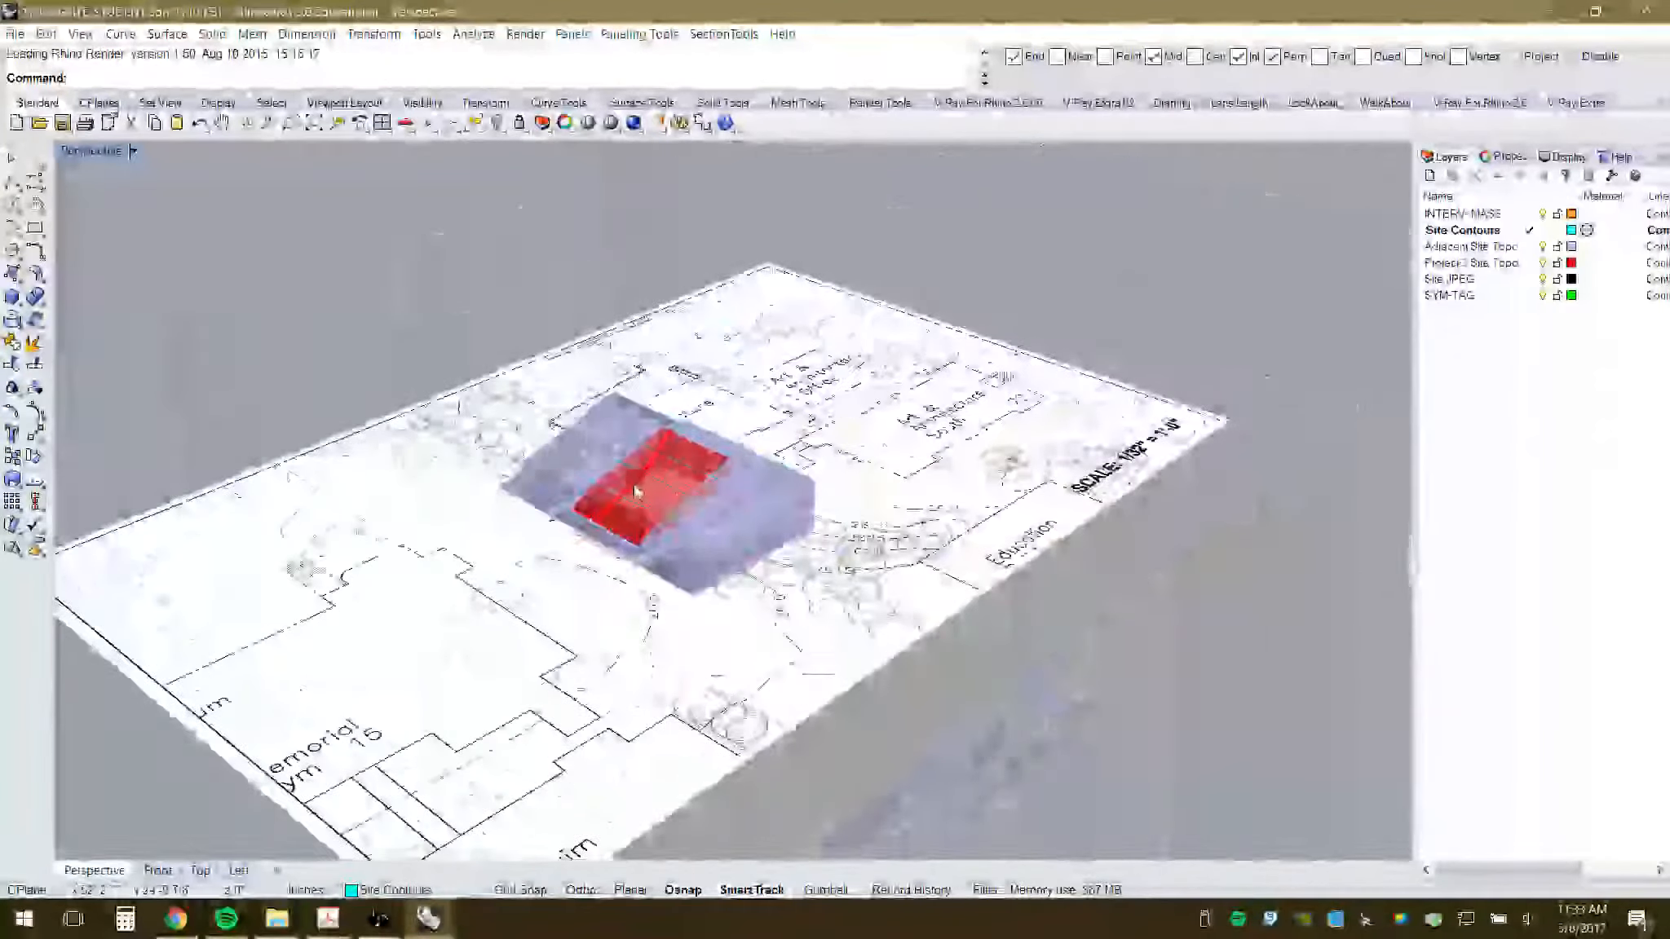
click(200, 870)
scroll(691, 370, down, 10)
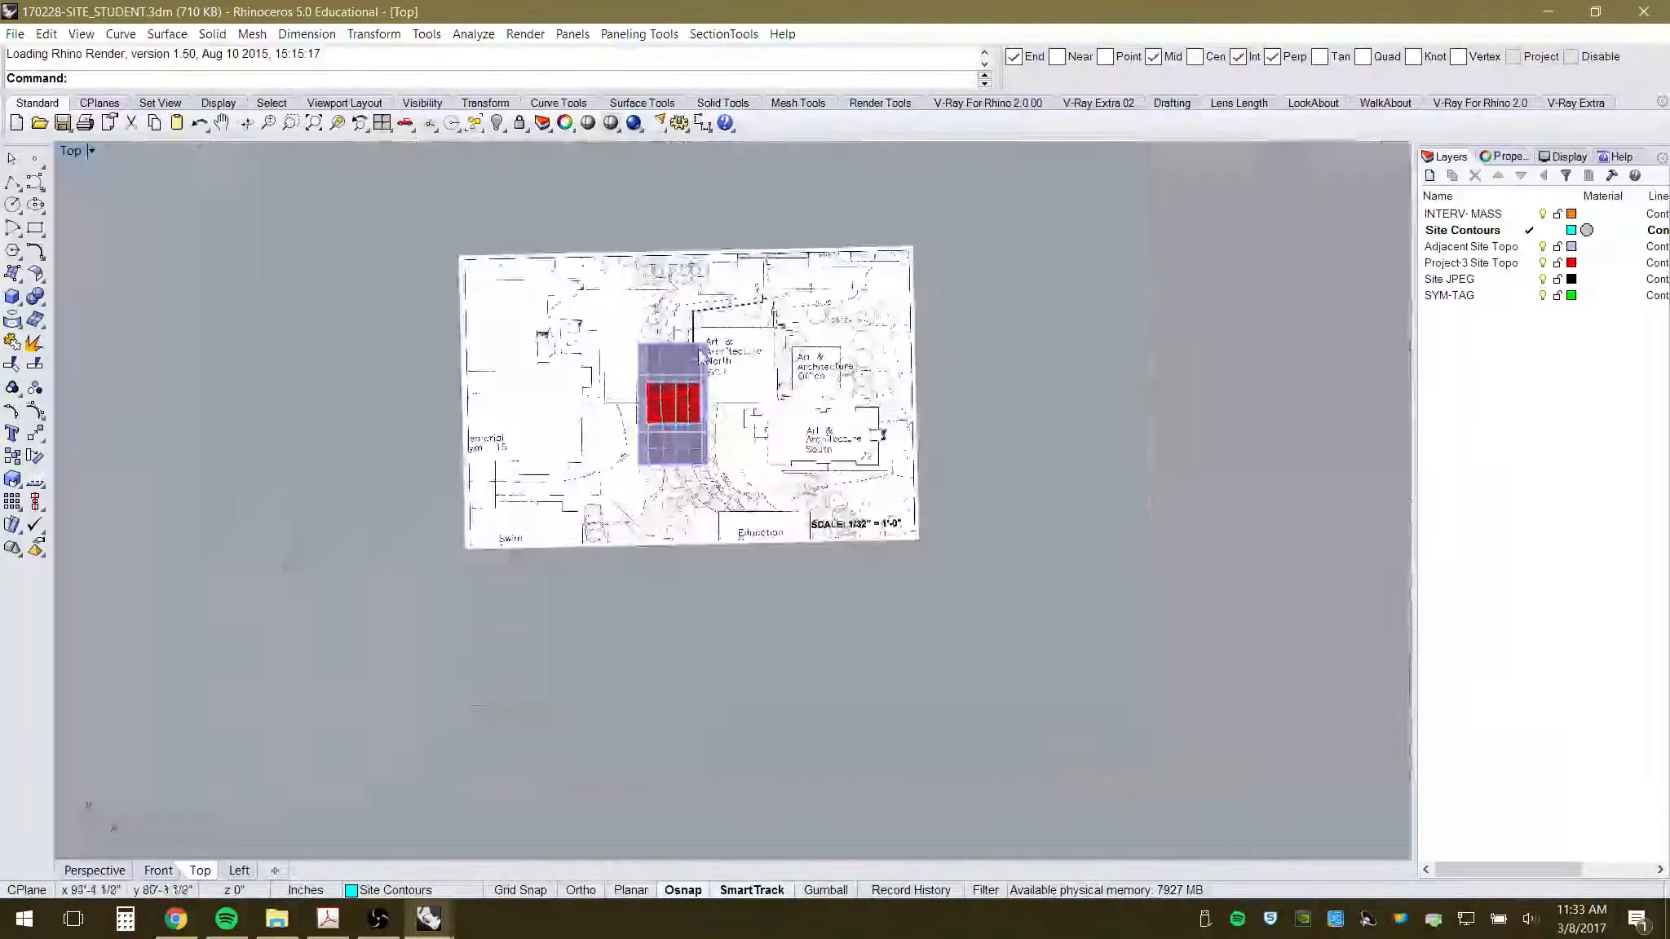
scroll(605, 409, up, 2)
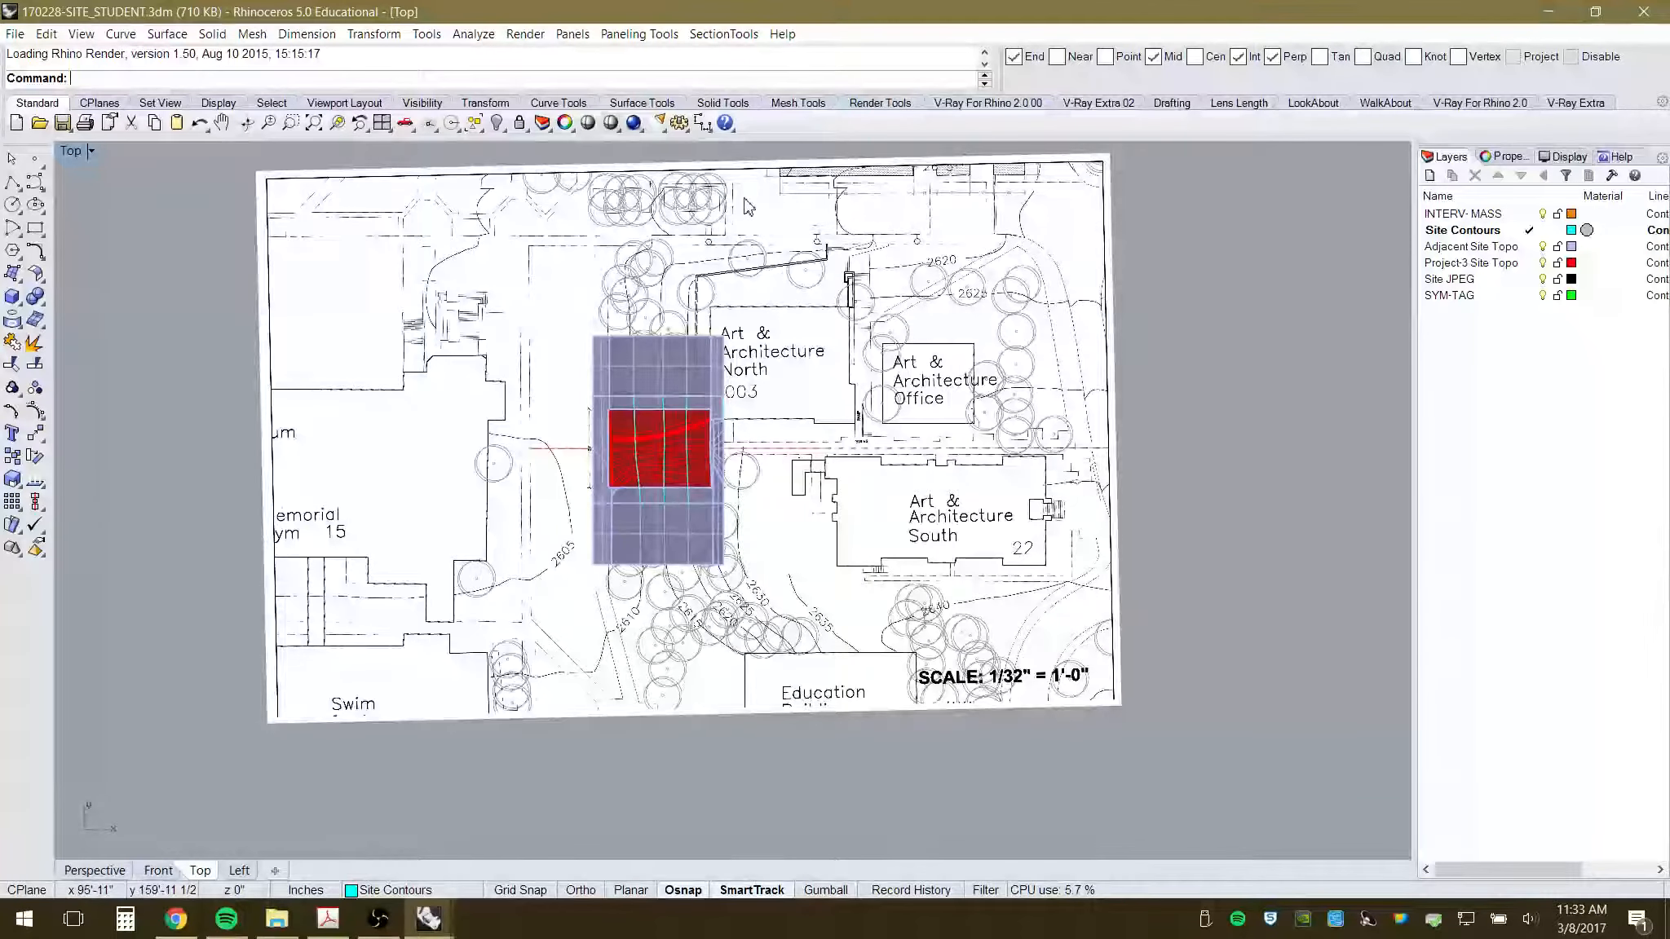
scroll(749, 207, up, 2)
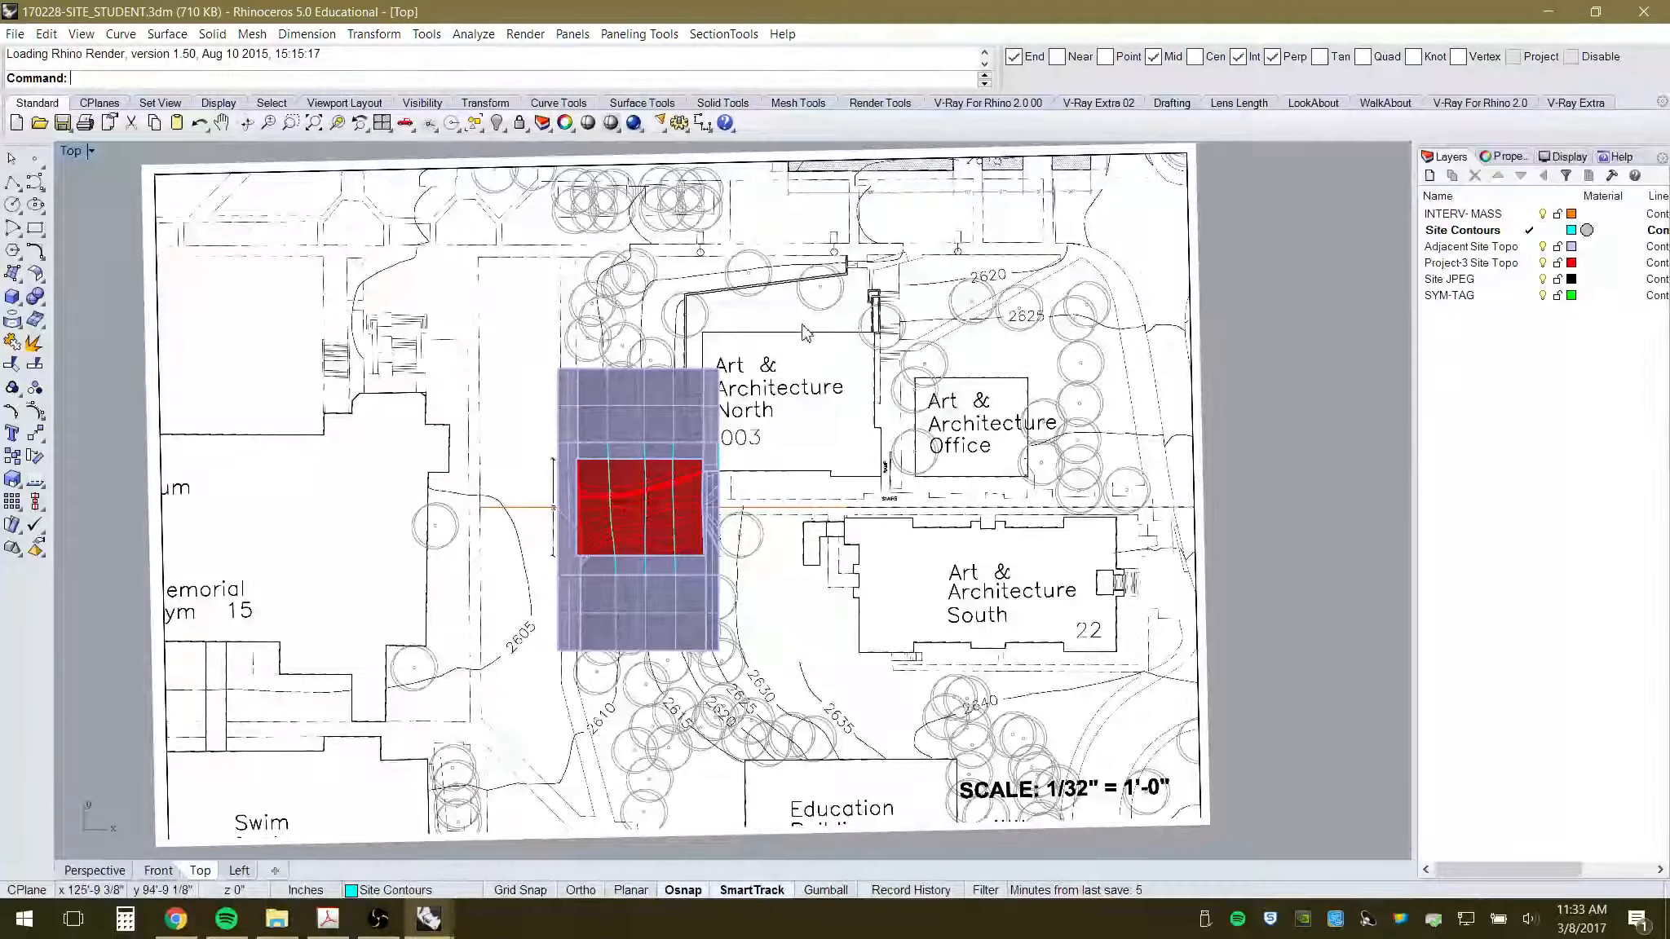
right_drag(803, 325, 844, 324)
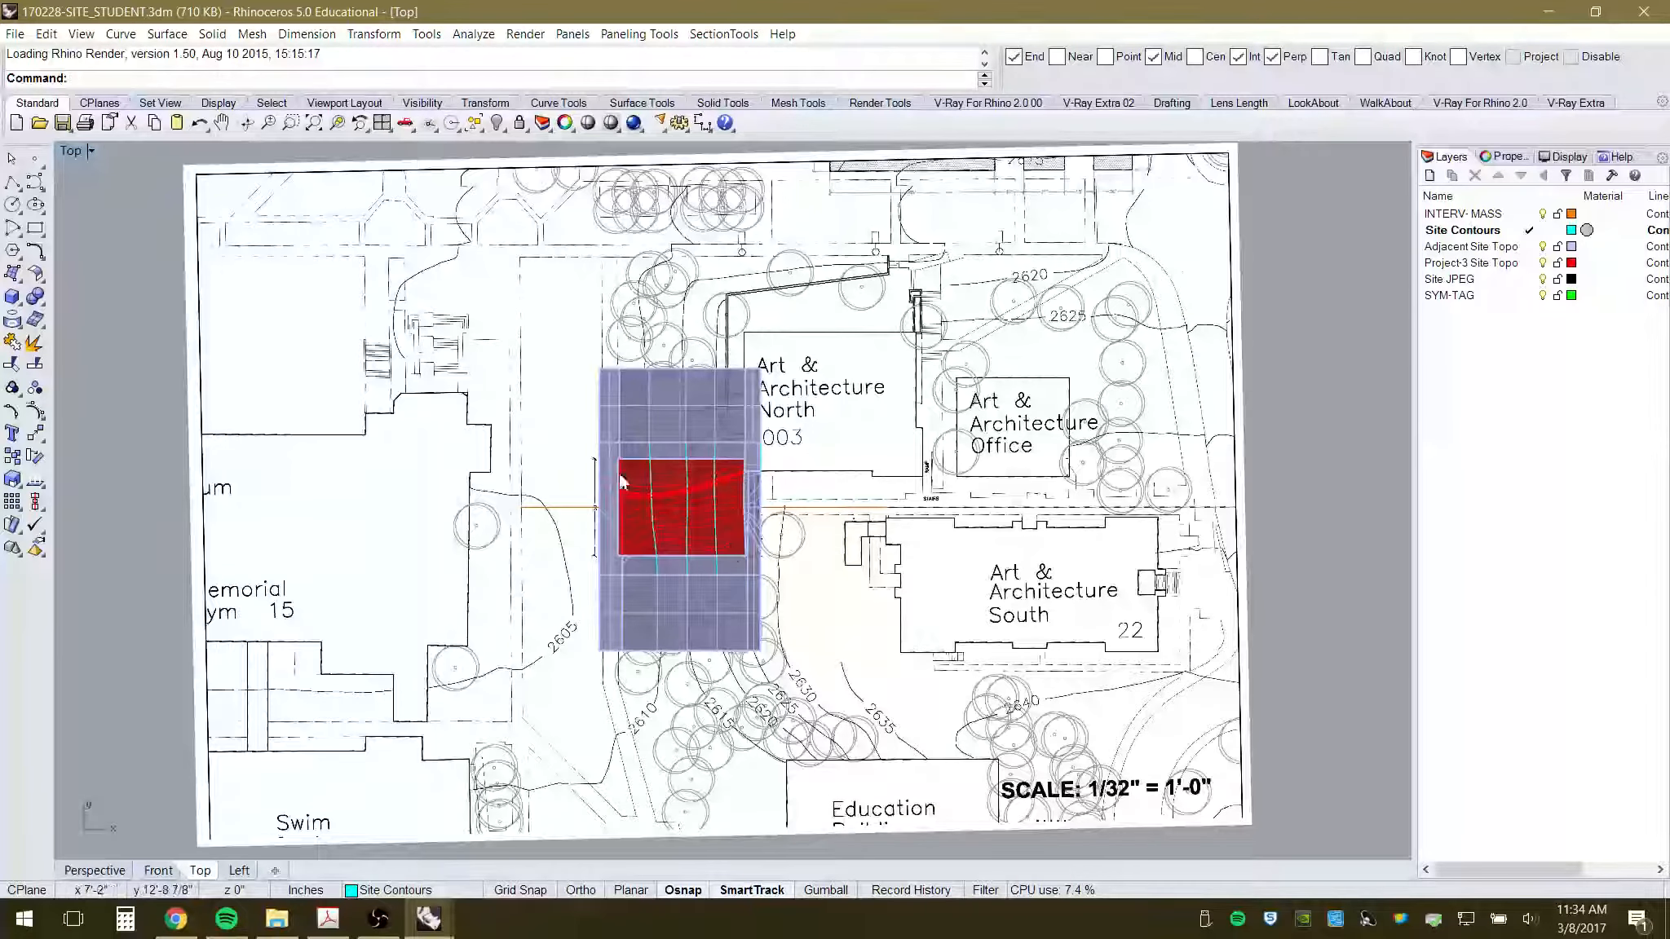
click(784, 509)
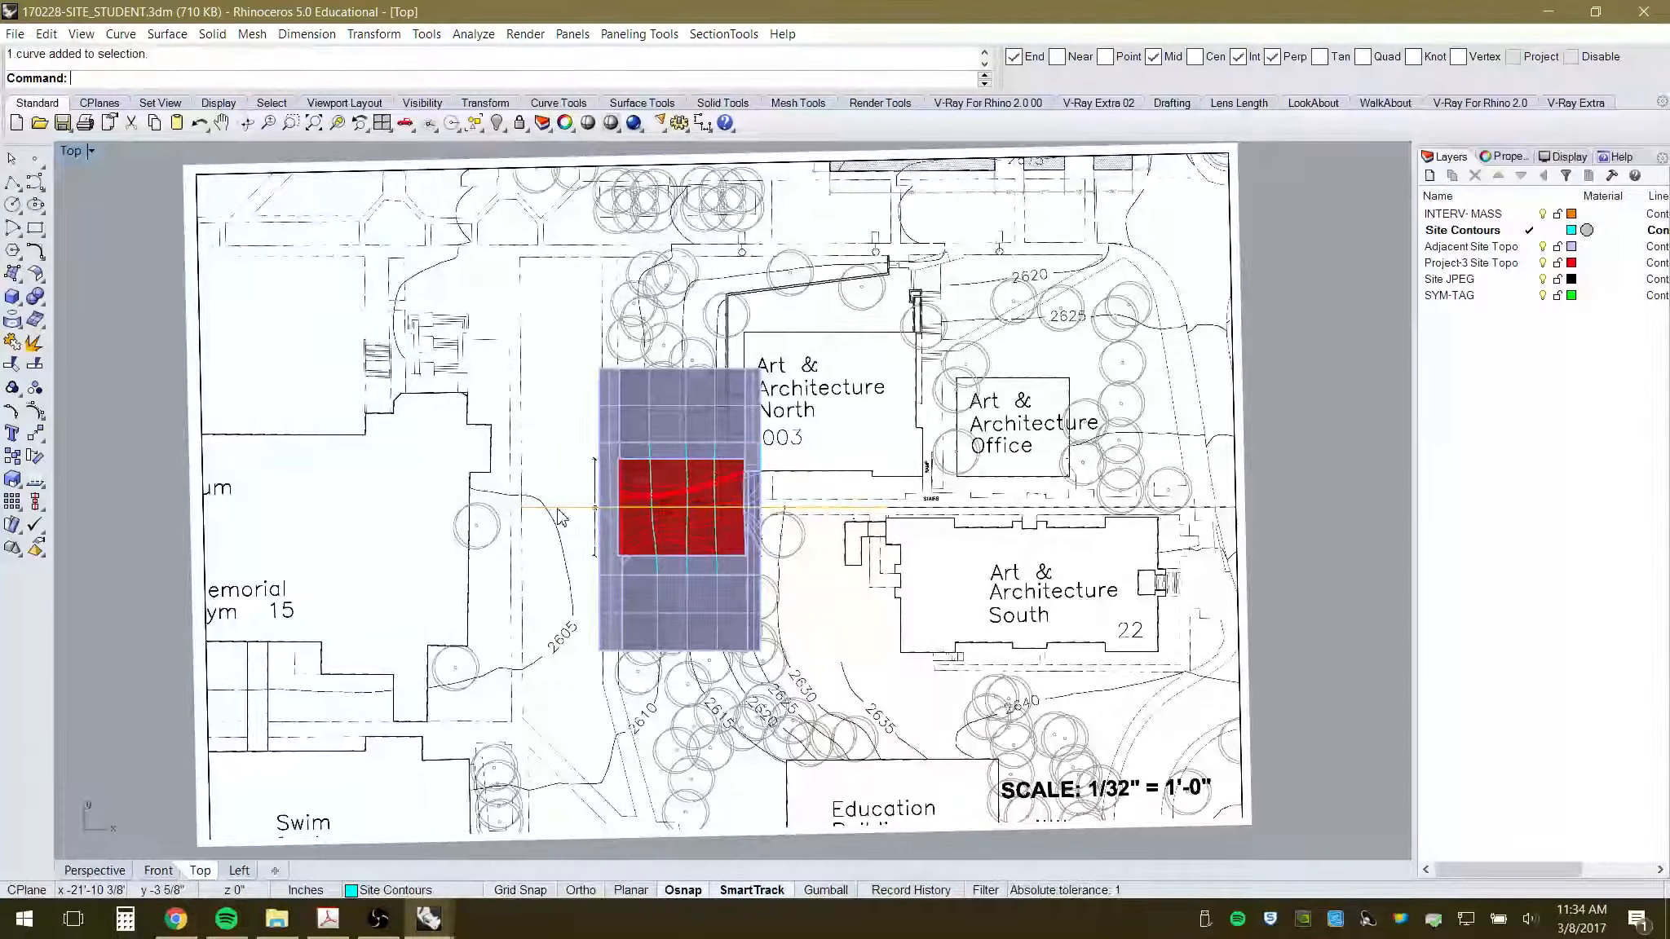
key(Escape)
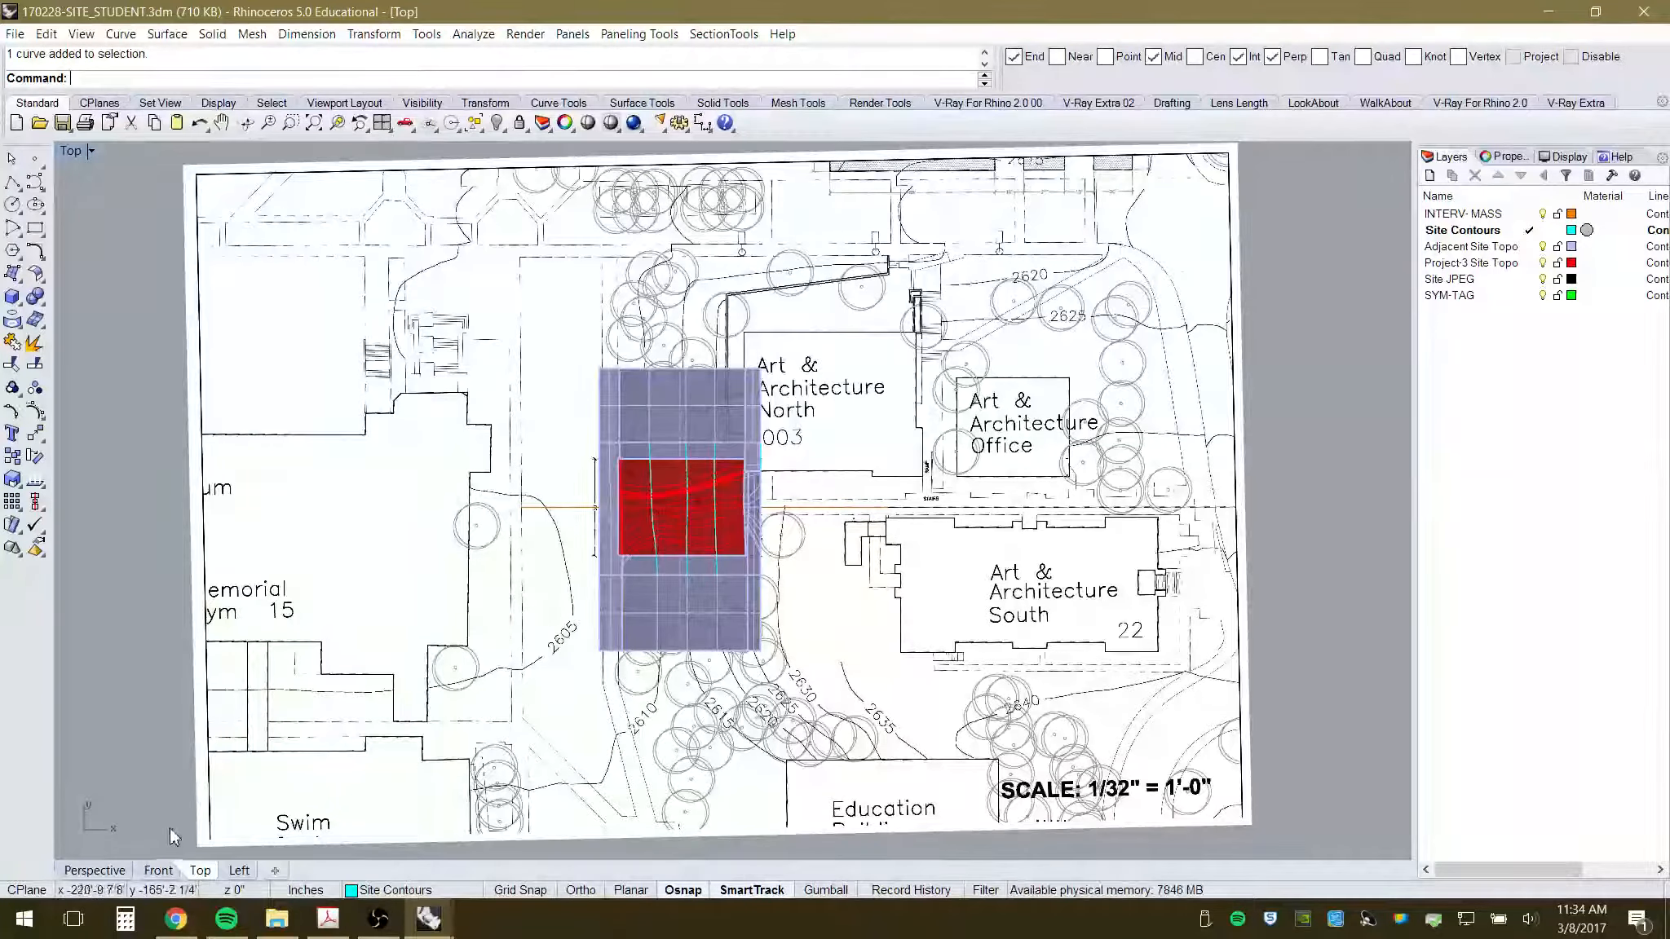
- Switch to the Perspective view and tilt it to look down on the massing
click(95, 870)
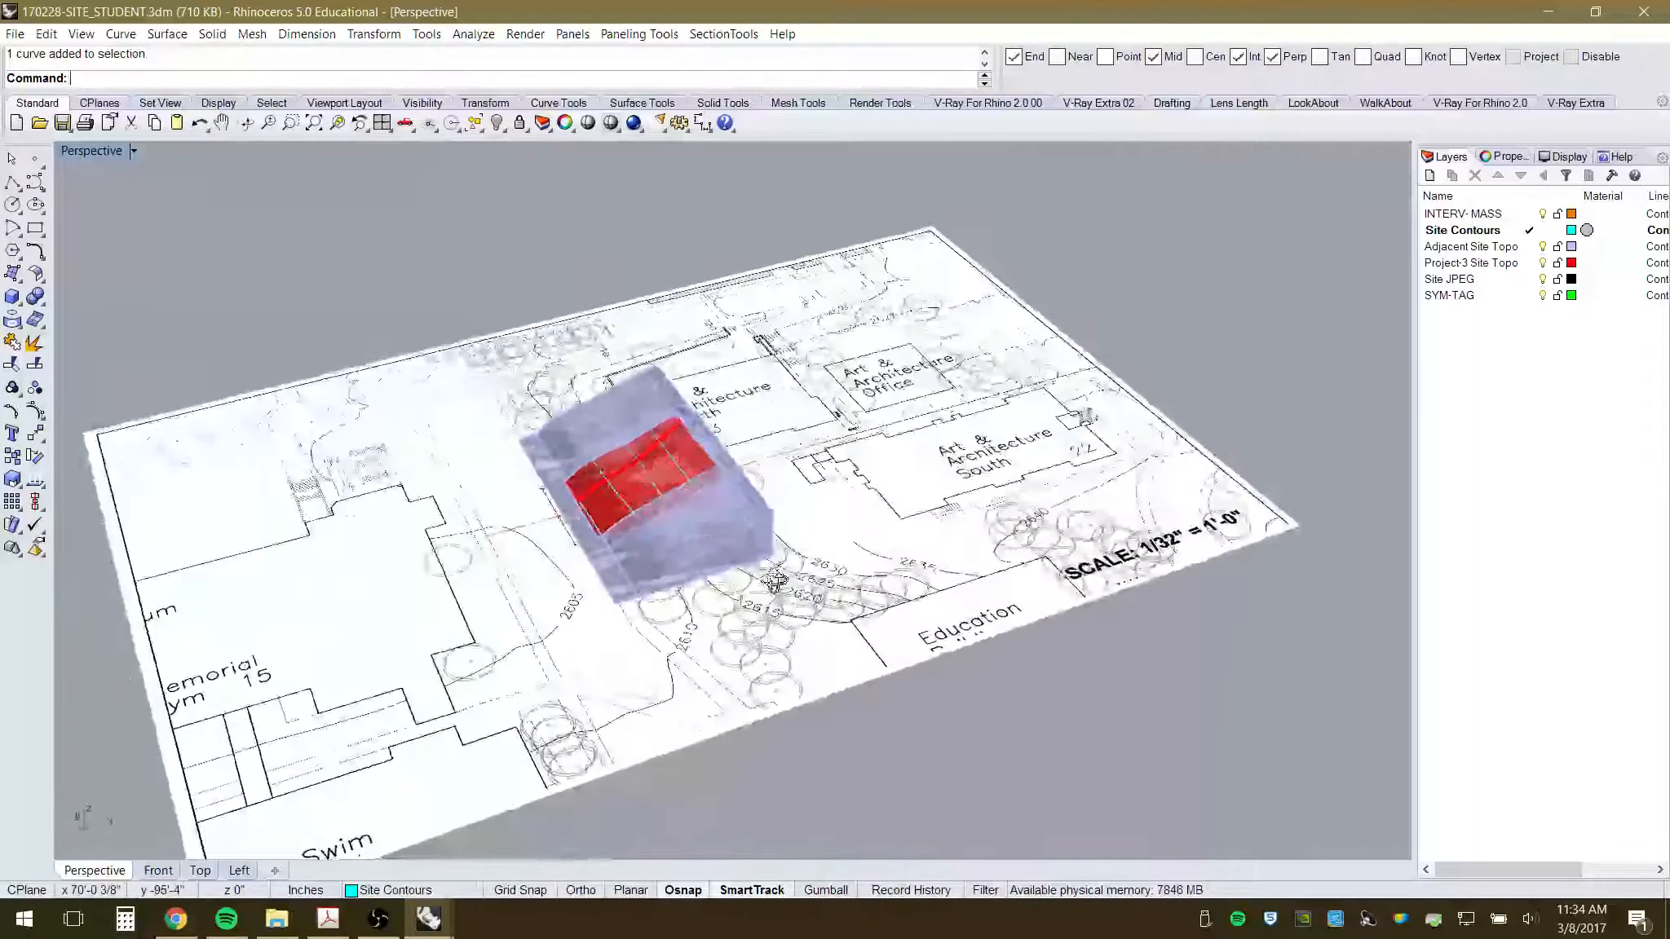
scroll(775, 581, up, 5)
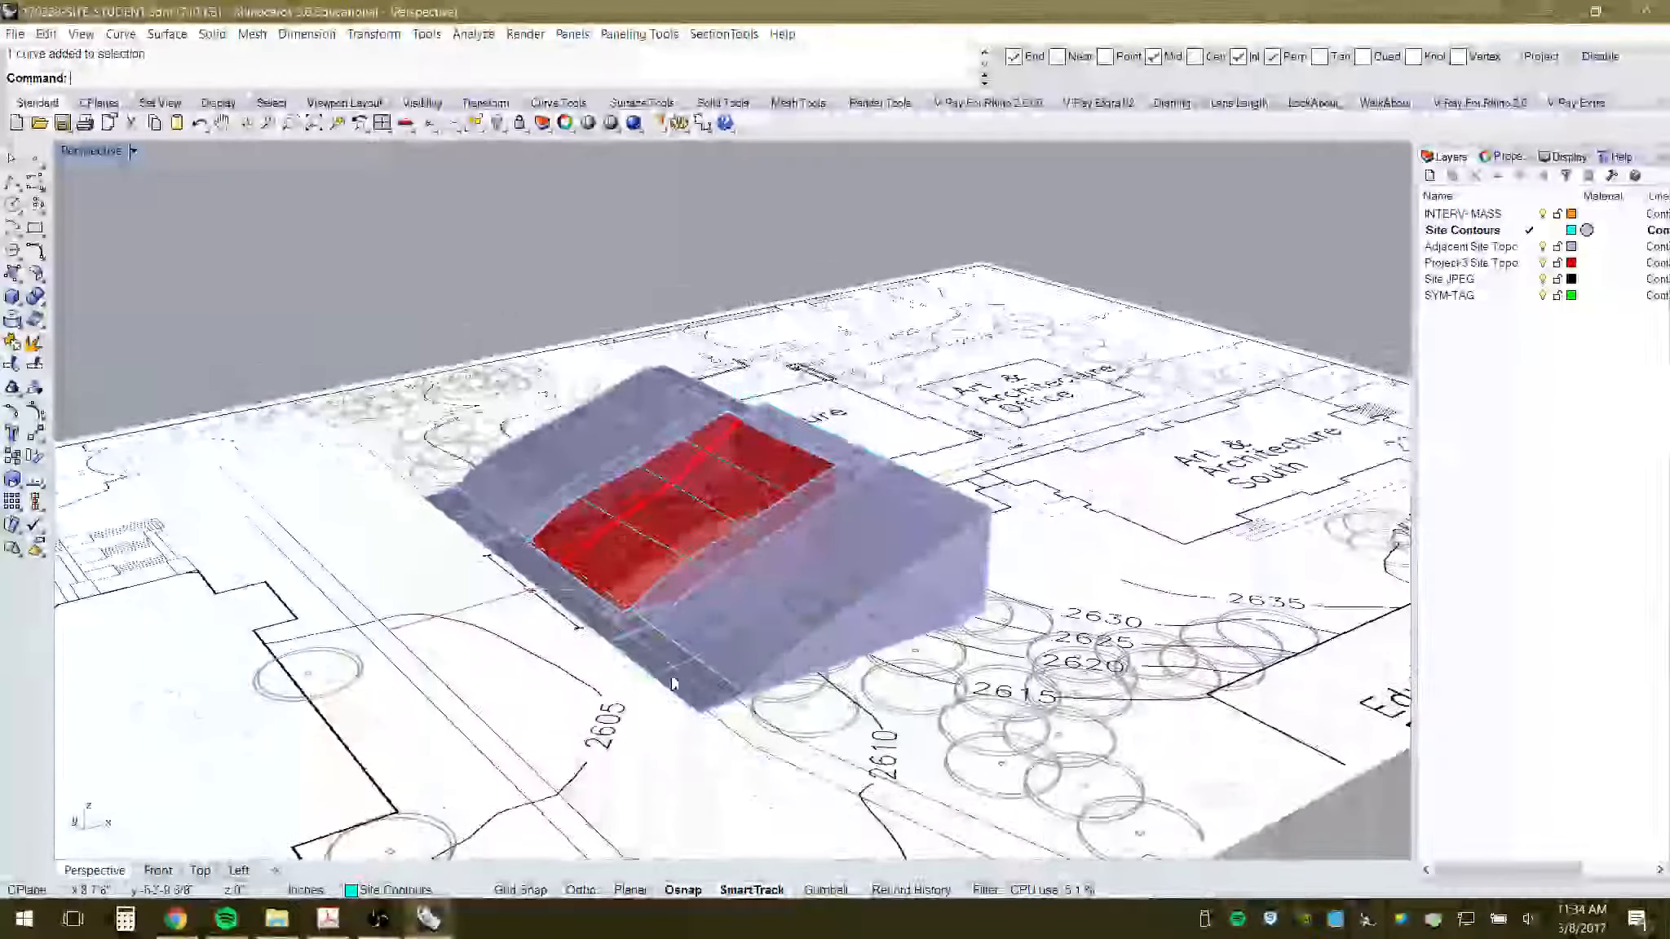
scroll(672, 679, up, 2)
right_drag(762, 658, 783, 701)
scroll(643, 467, down, 2)
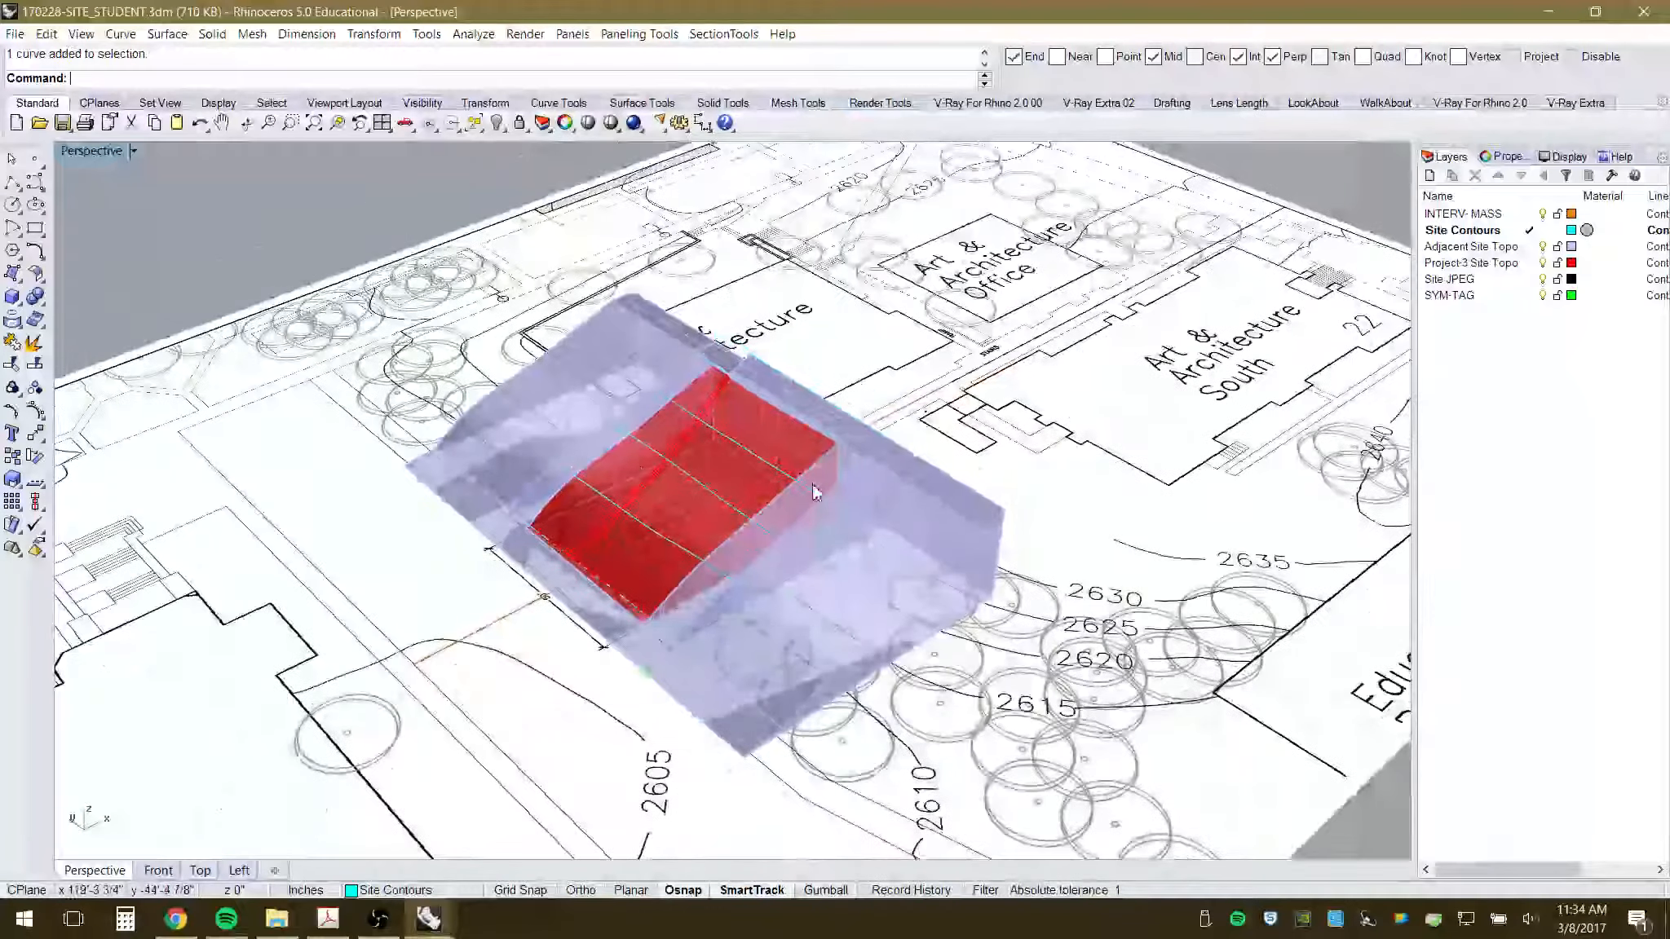
- Select the site plan image surface, orbit slightly around the massing, then clear the selection
shift+click(1116, 406)
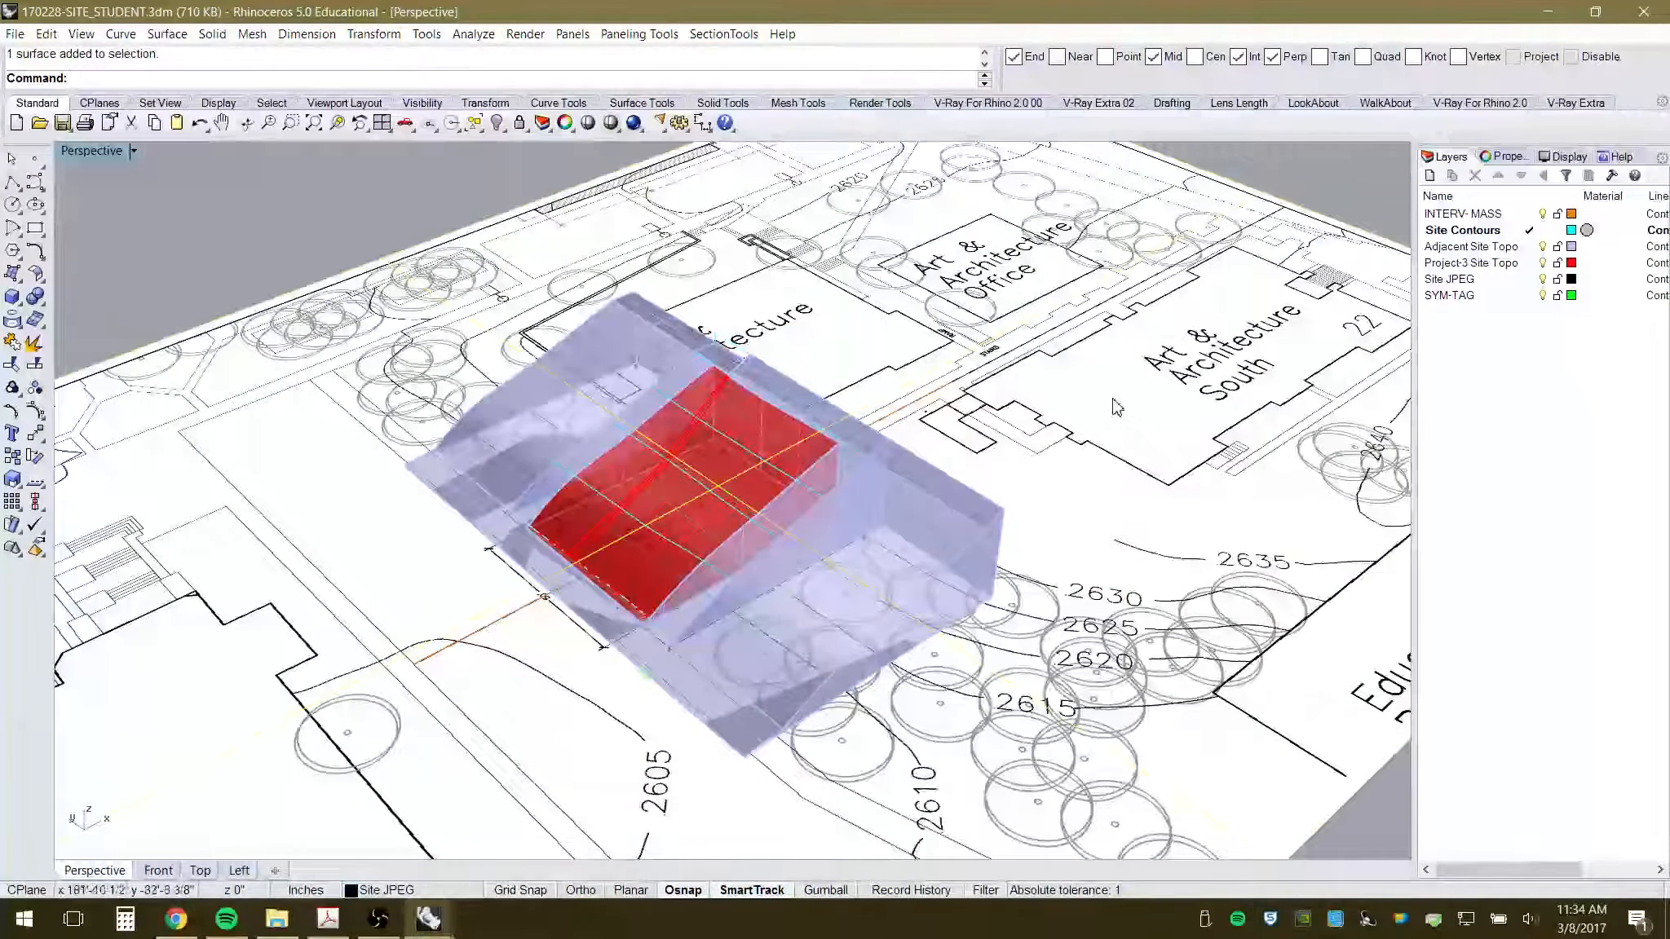
click(389, 178)
click(592, 436)
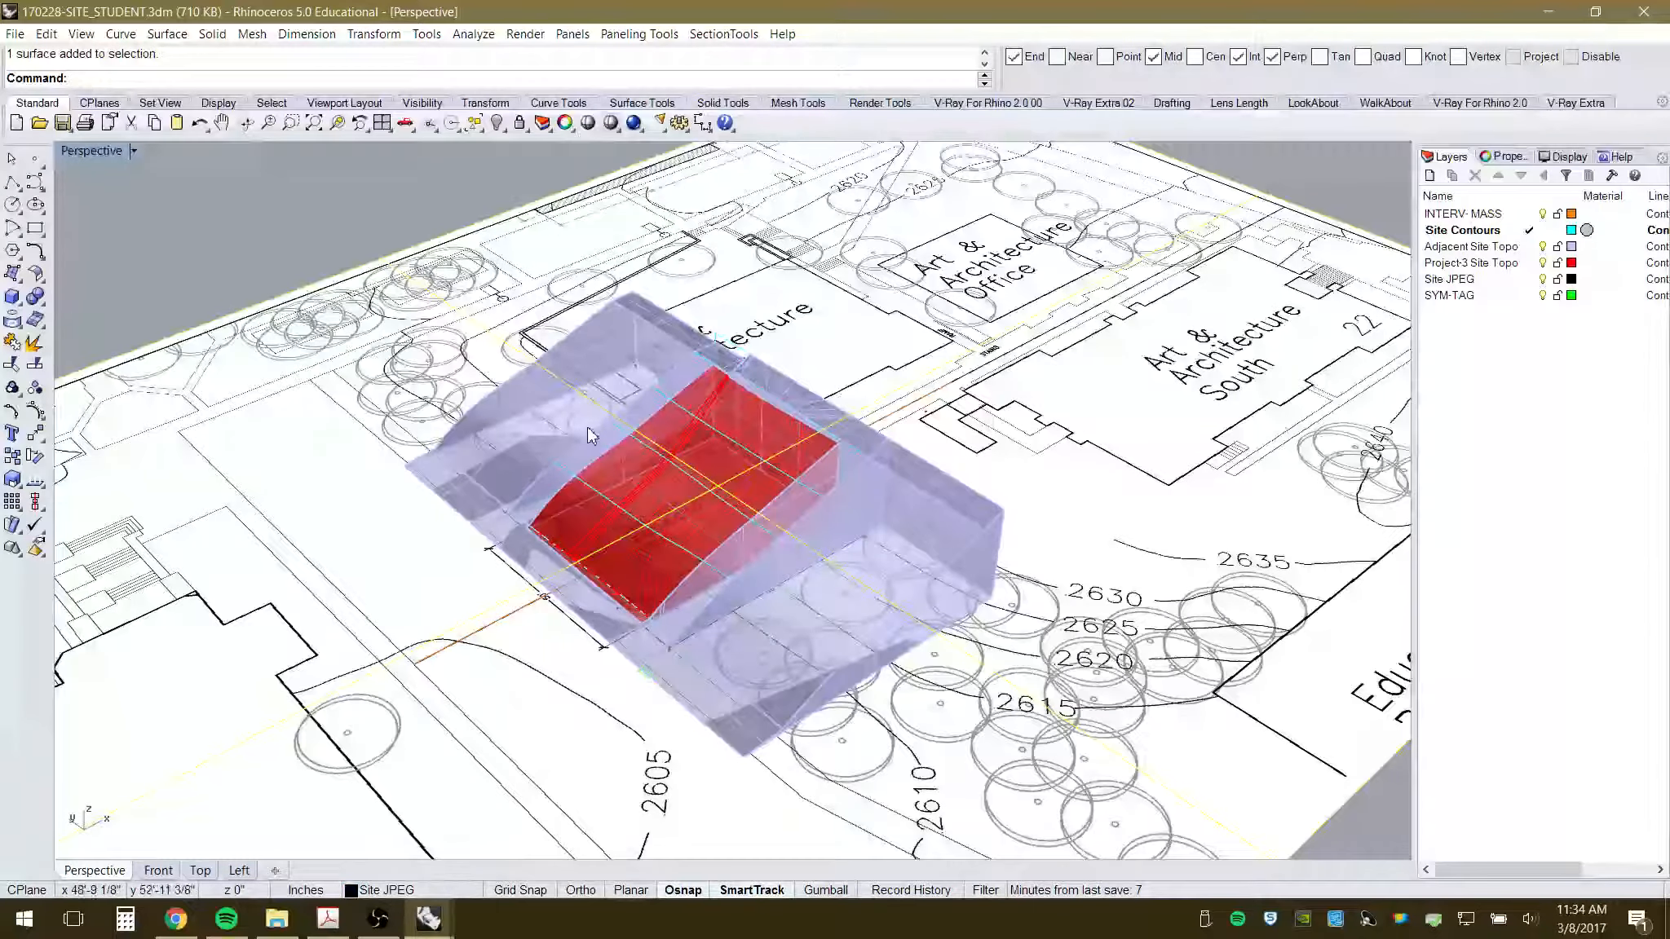
scroll(592, 436, down, 3)
scroll(627, 490, up, 2)
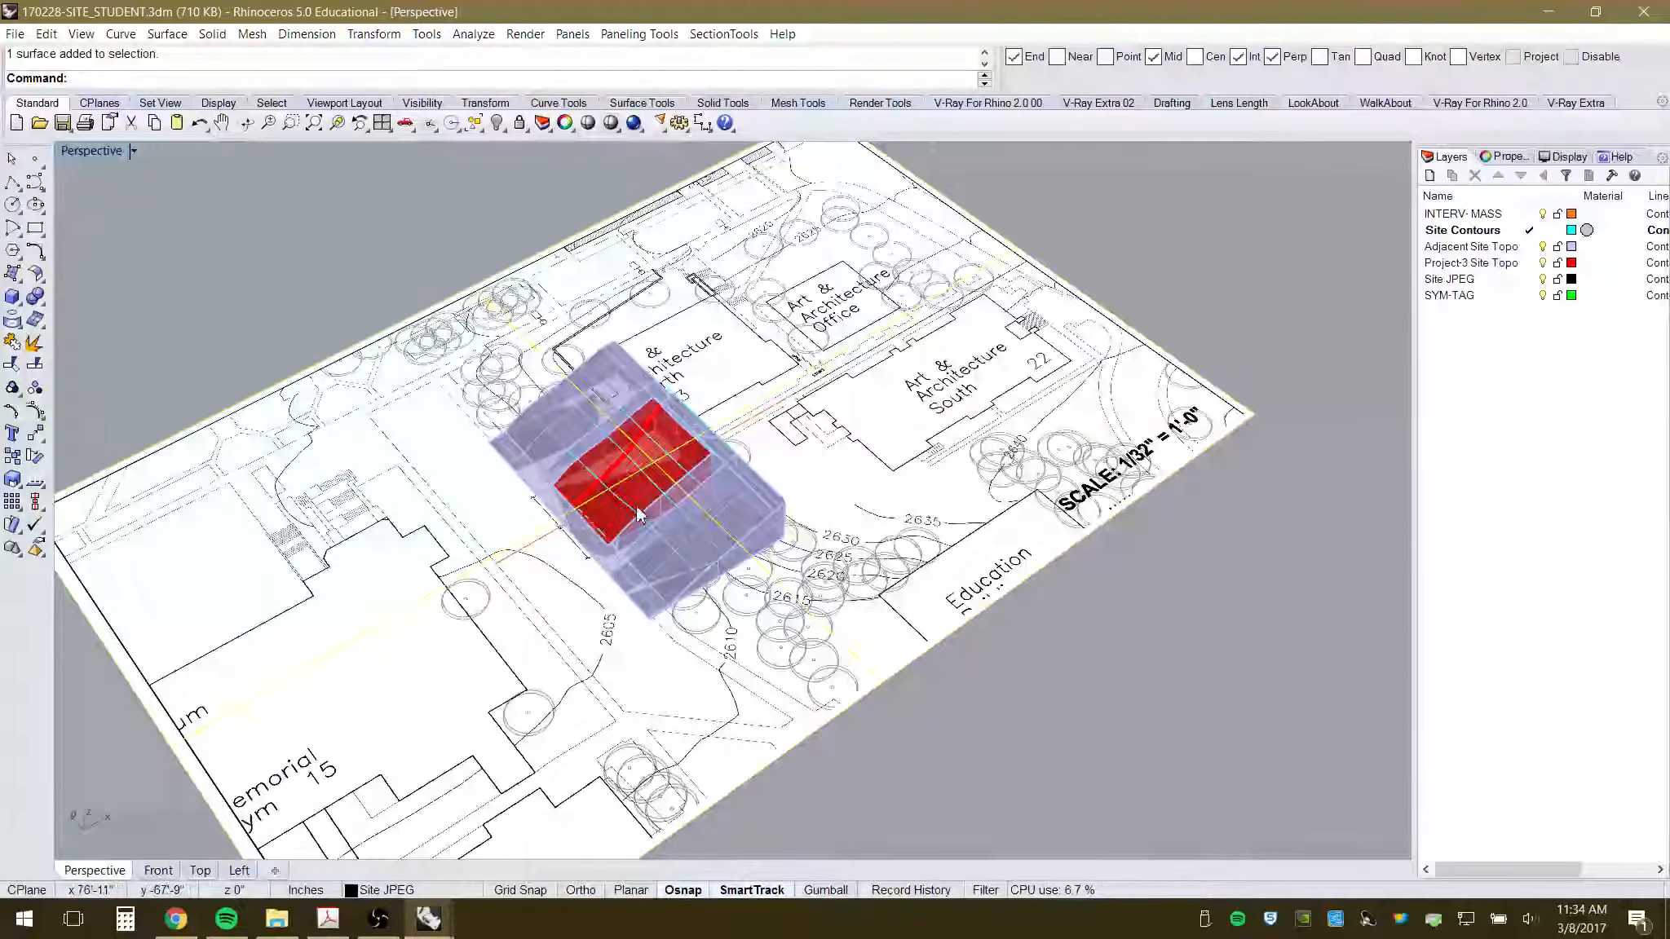
right_drag(857, 536, 841, 513)
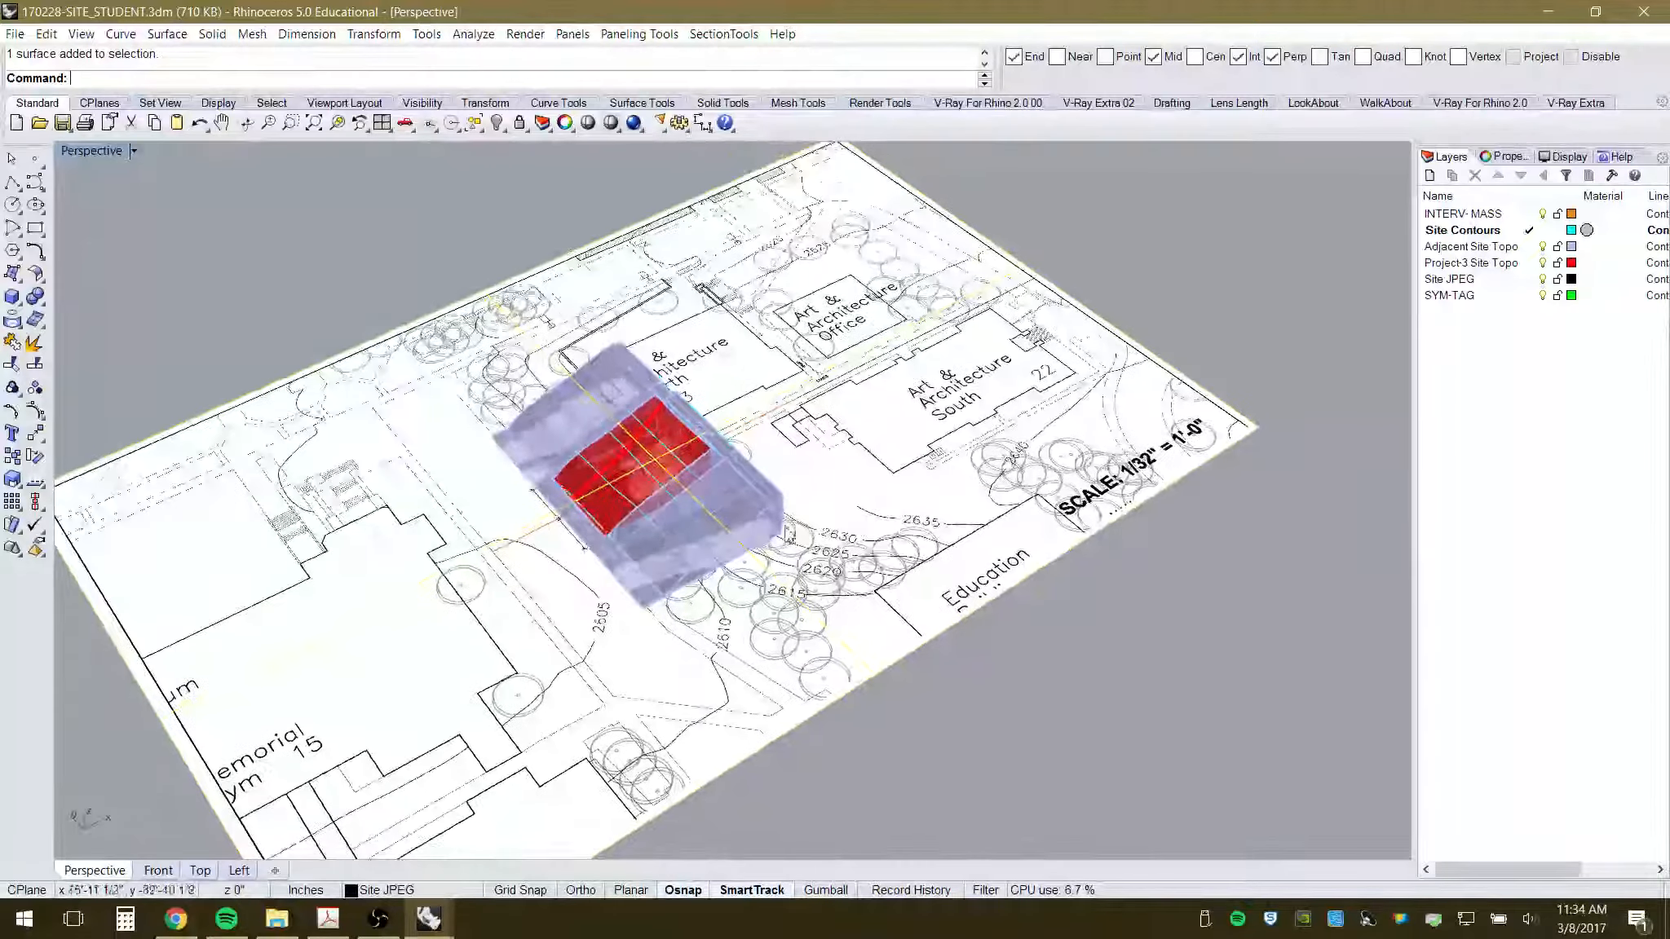
scroll(602, 489, up, 4)
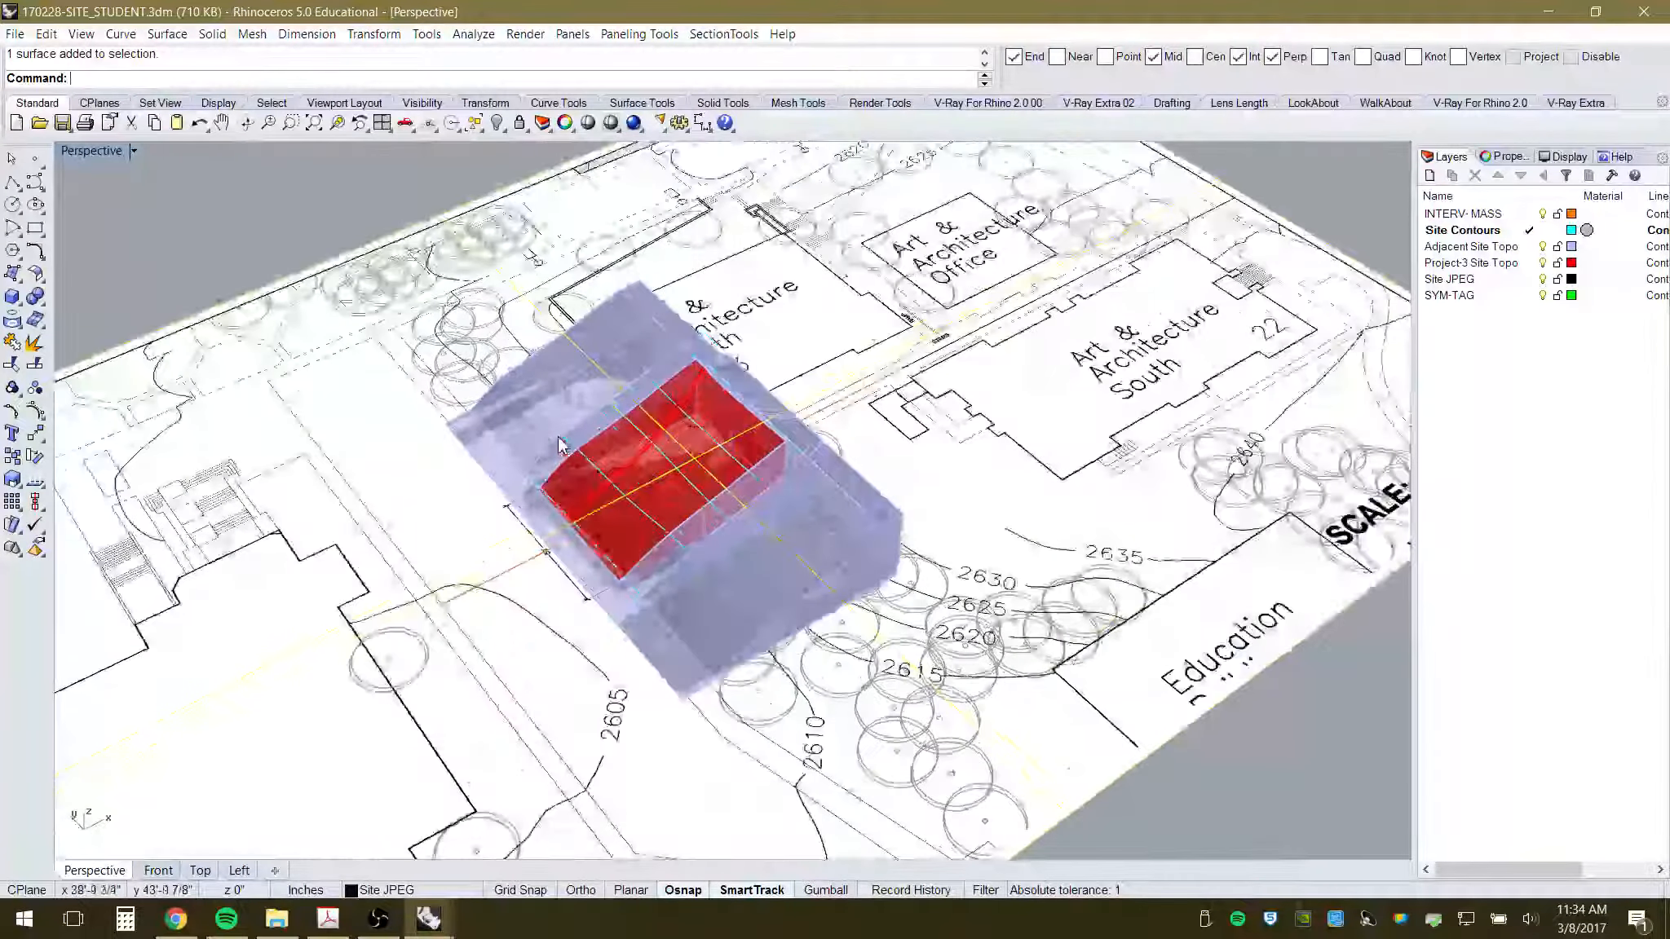
key(Escape)
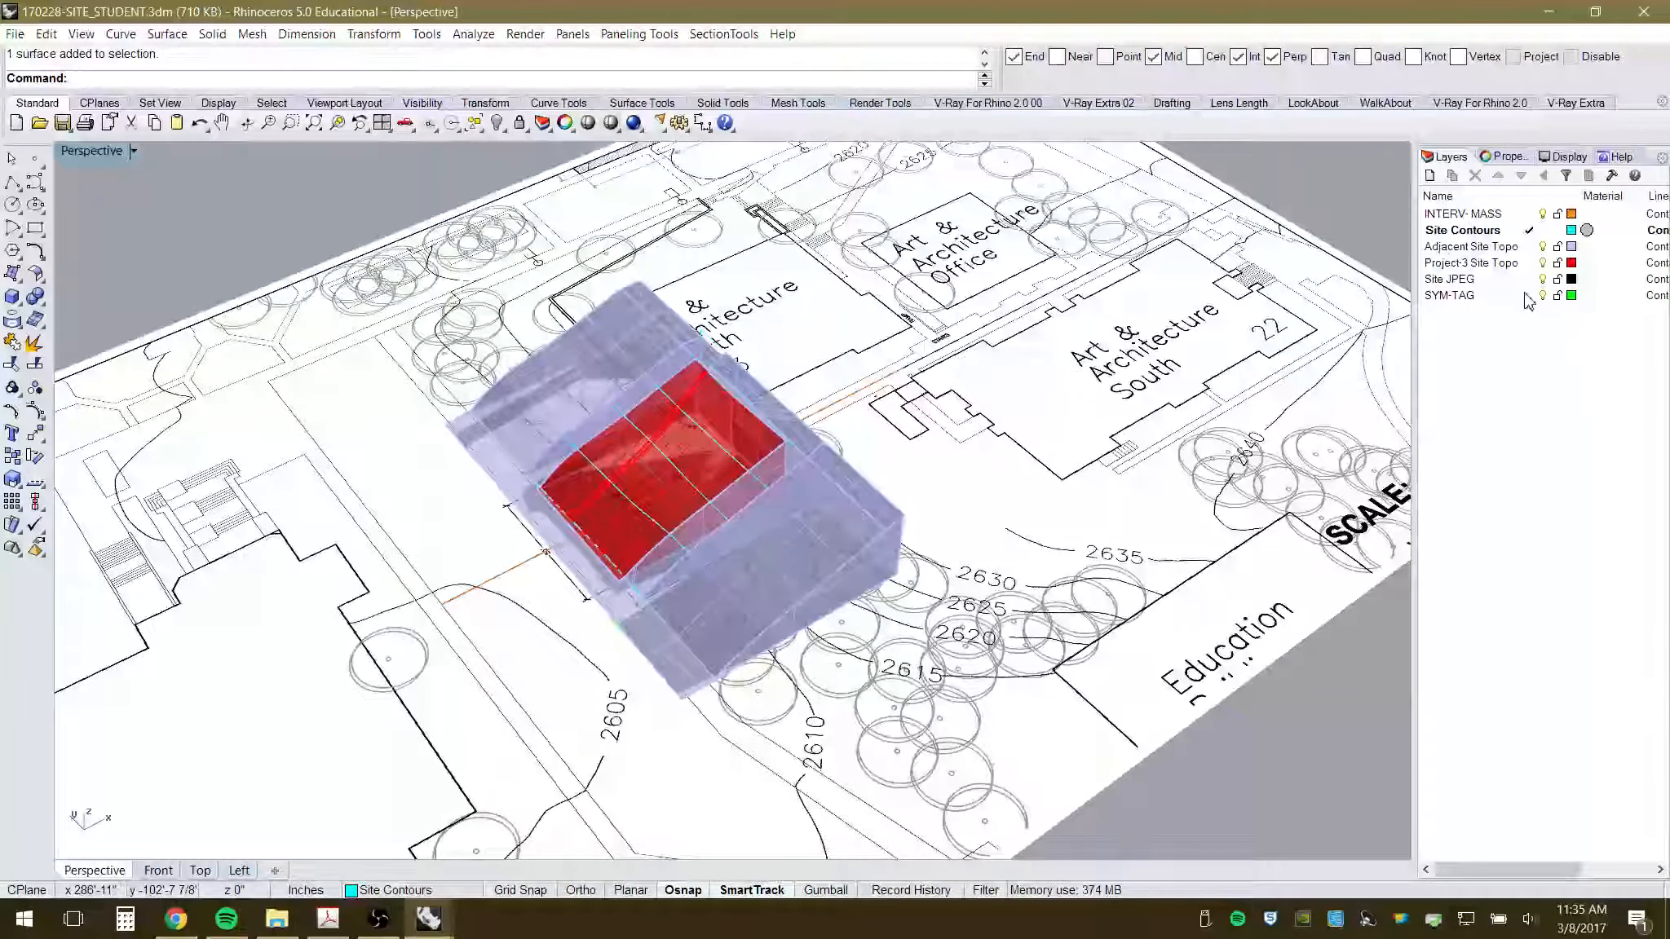
- Make INTERV- MASS the current layer and toggle Site Contours off, leaving it visible at the end
click(1547, 217)
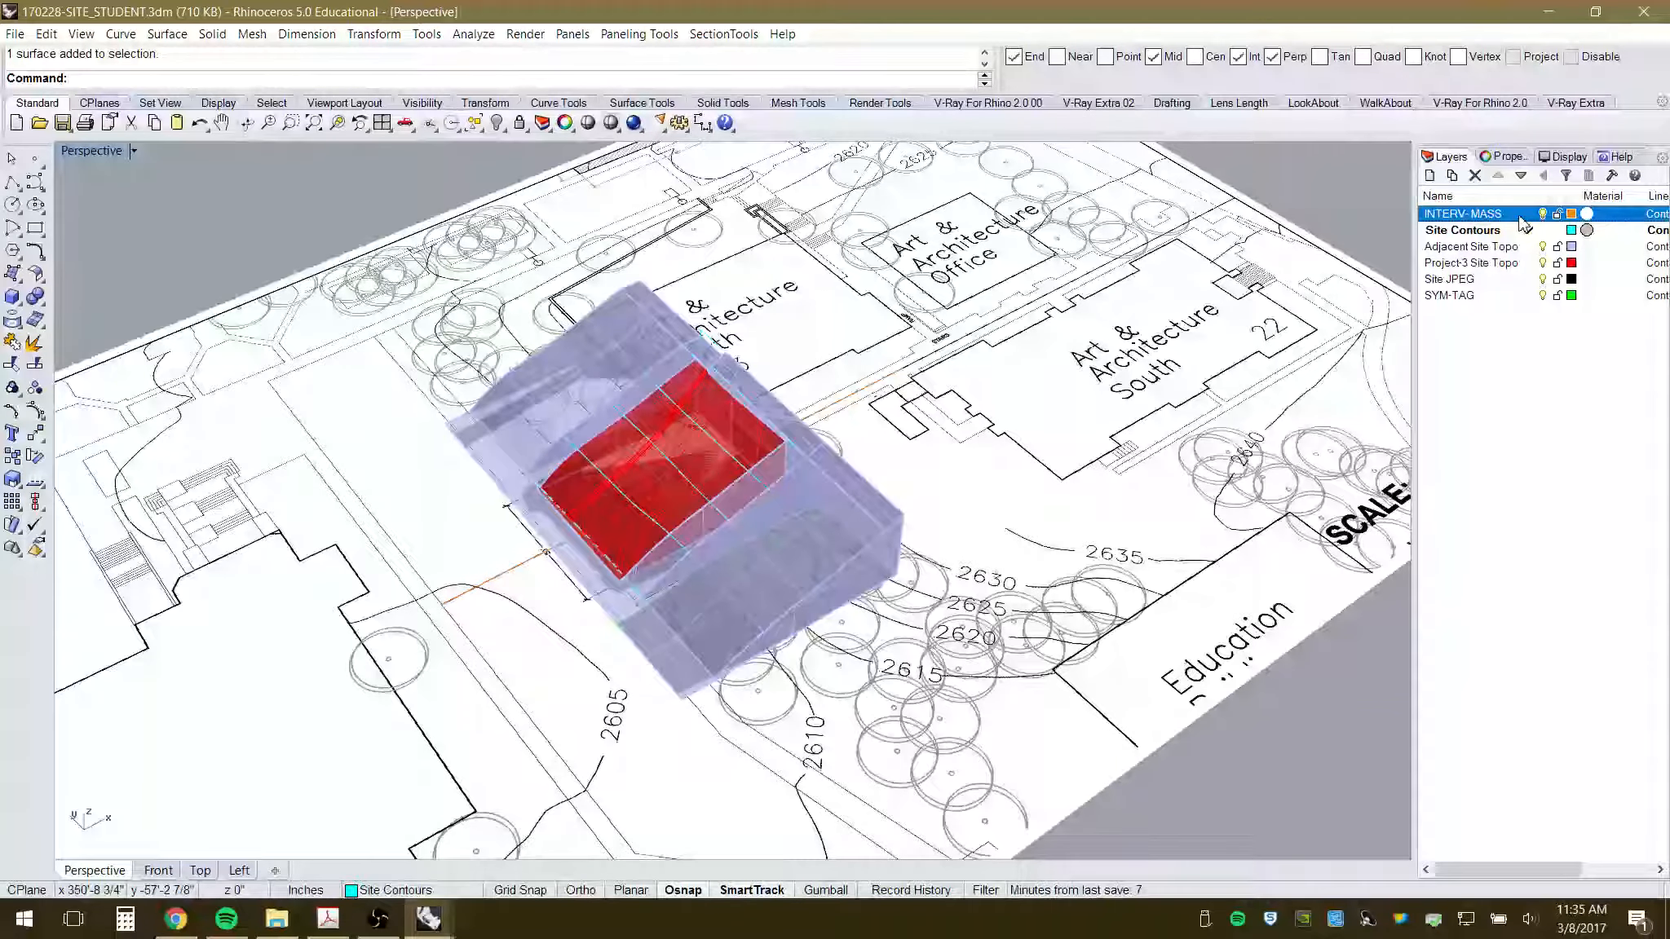
click(1529, 215)
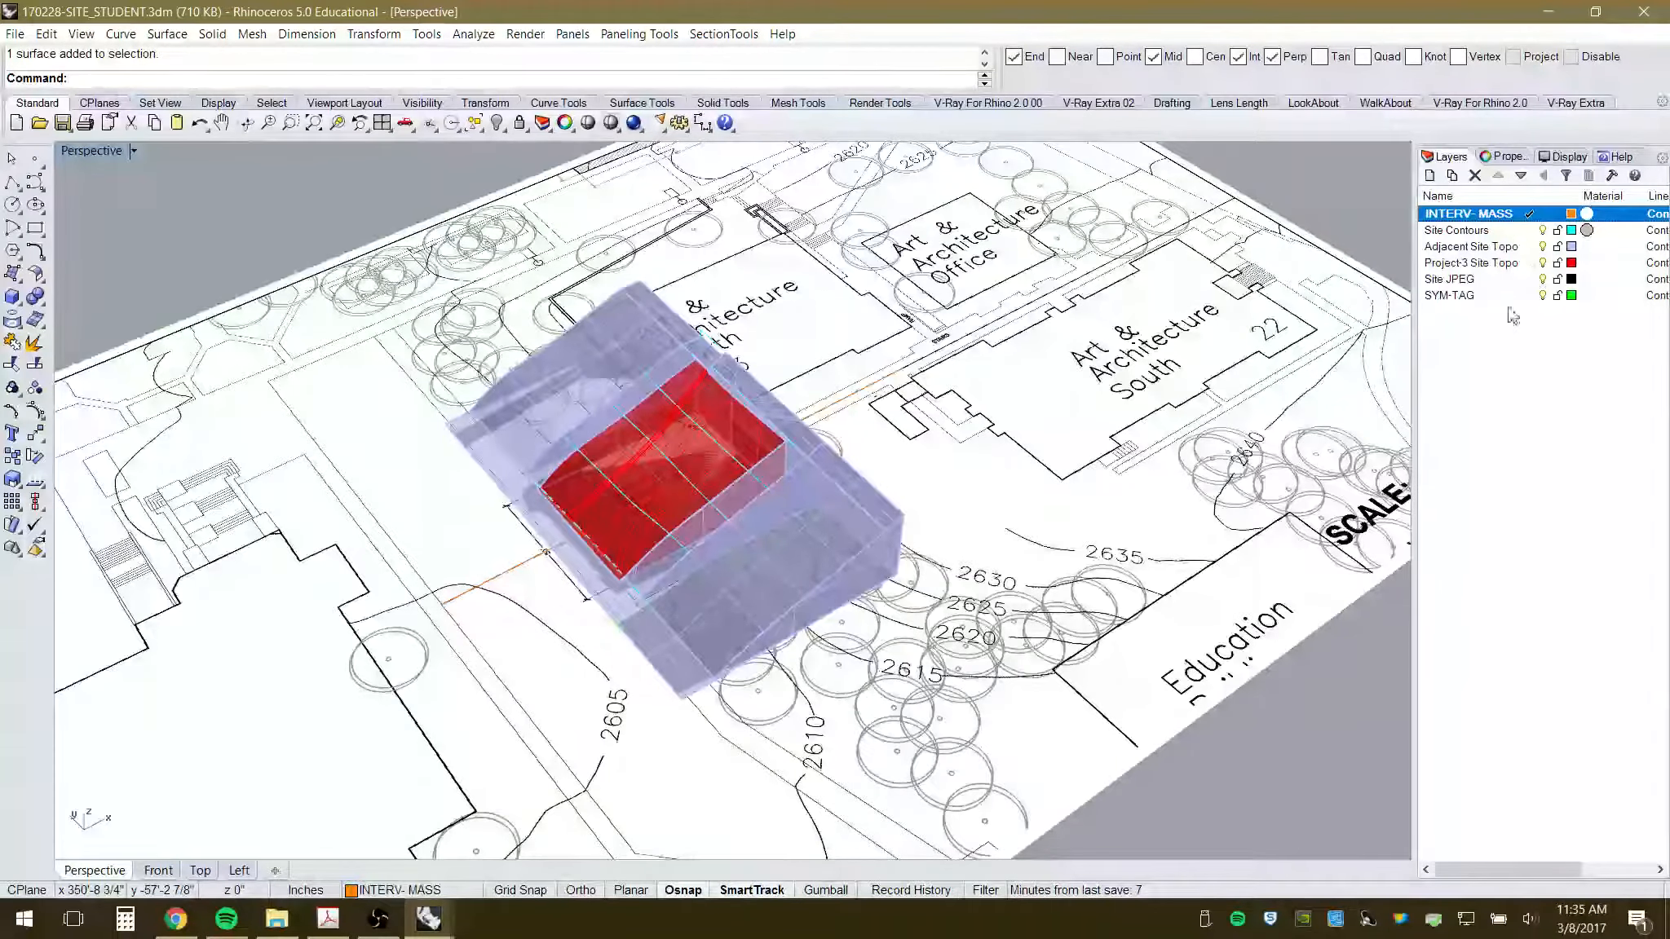
click(1543, 232)
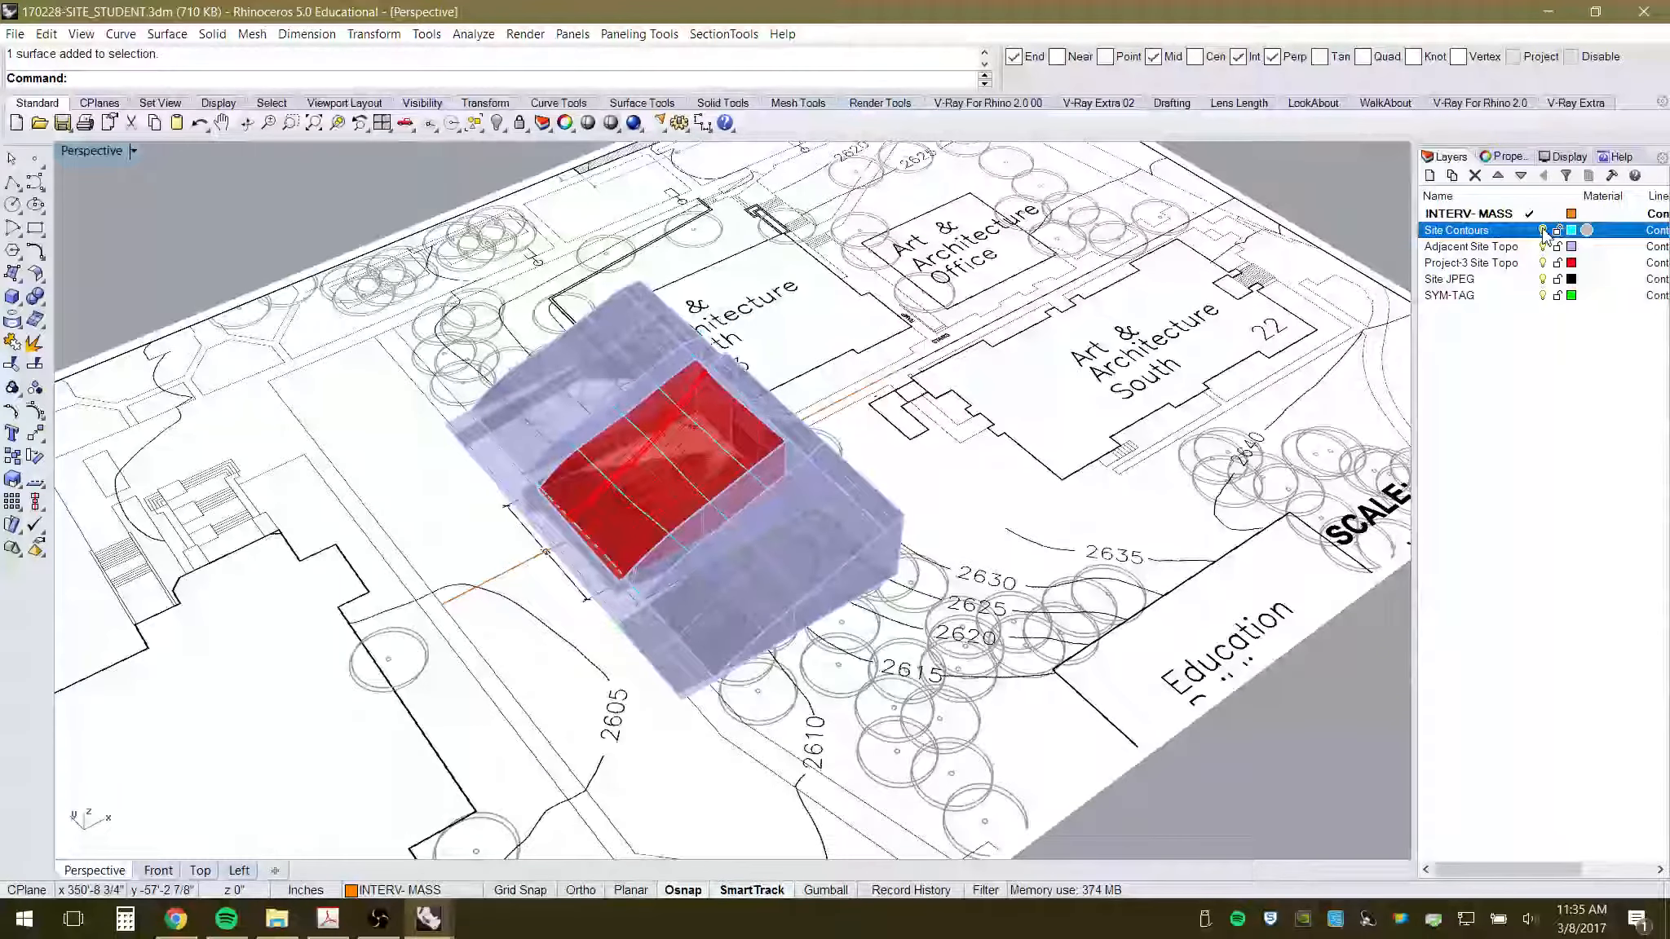
click(1541, 231)
scroll(605, 501, up, 5)
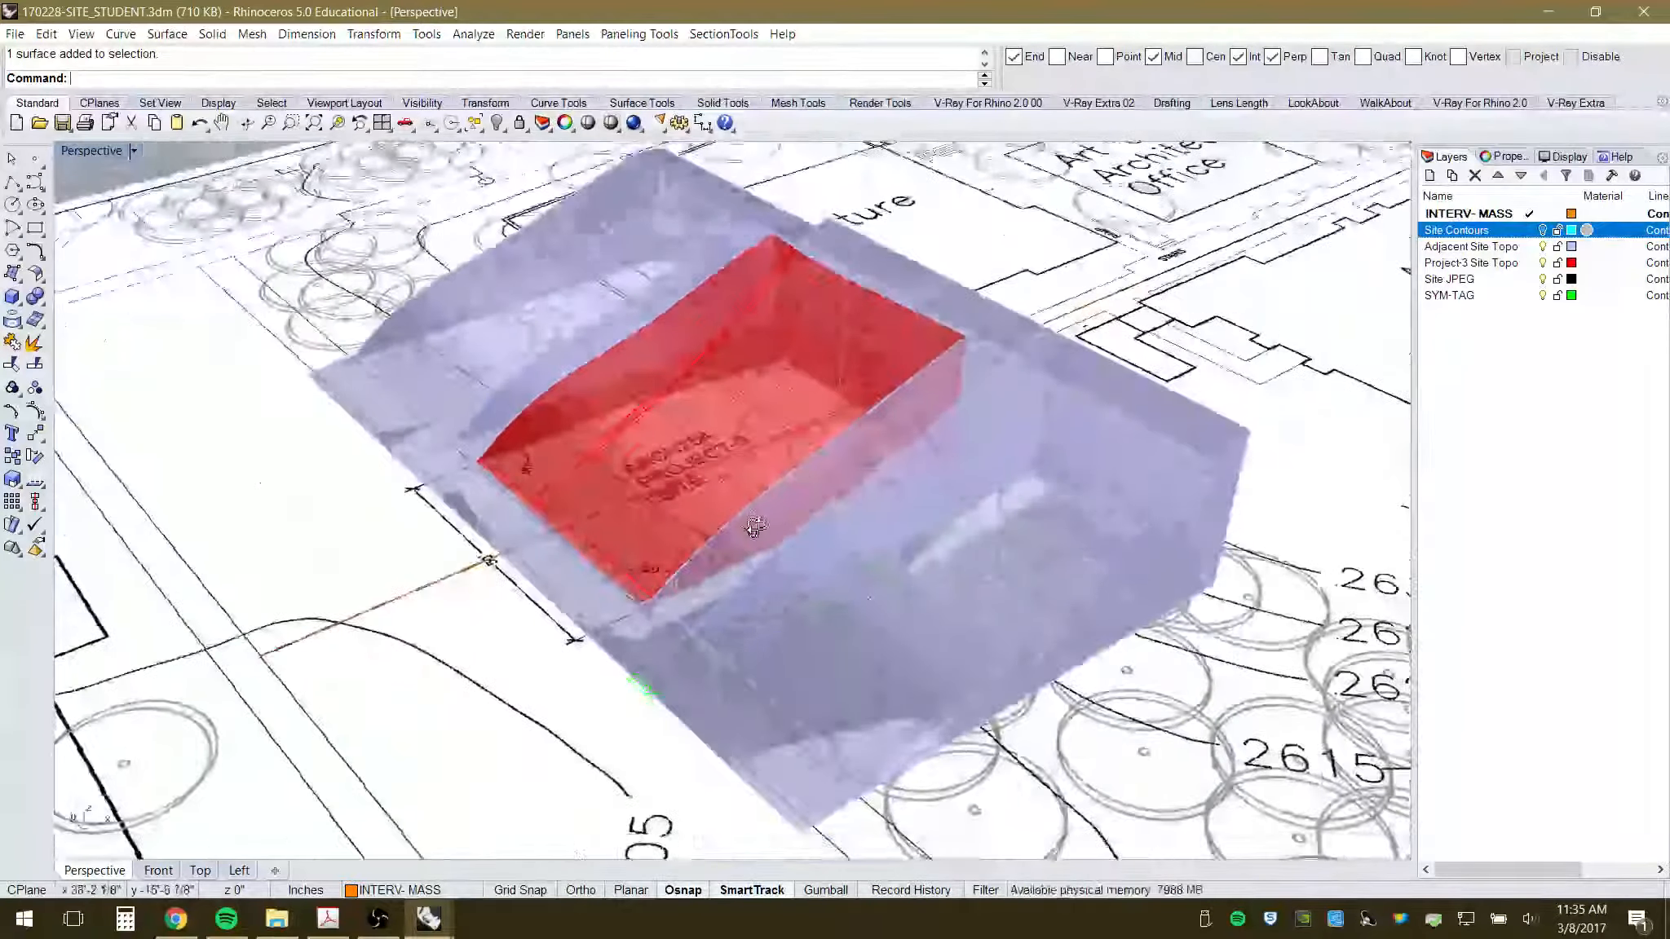
scroll(755, 527, up, 3)
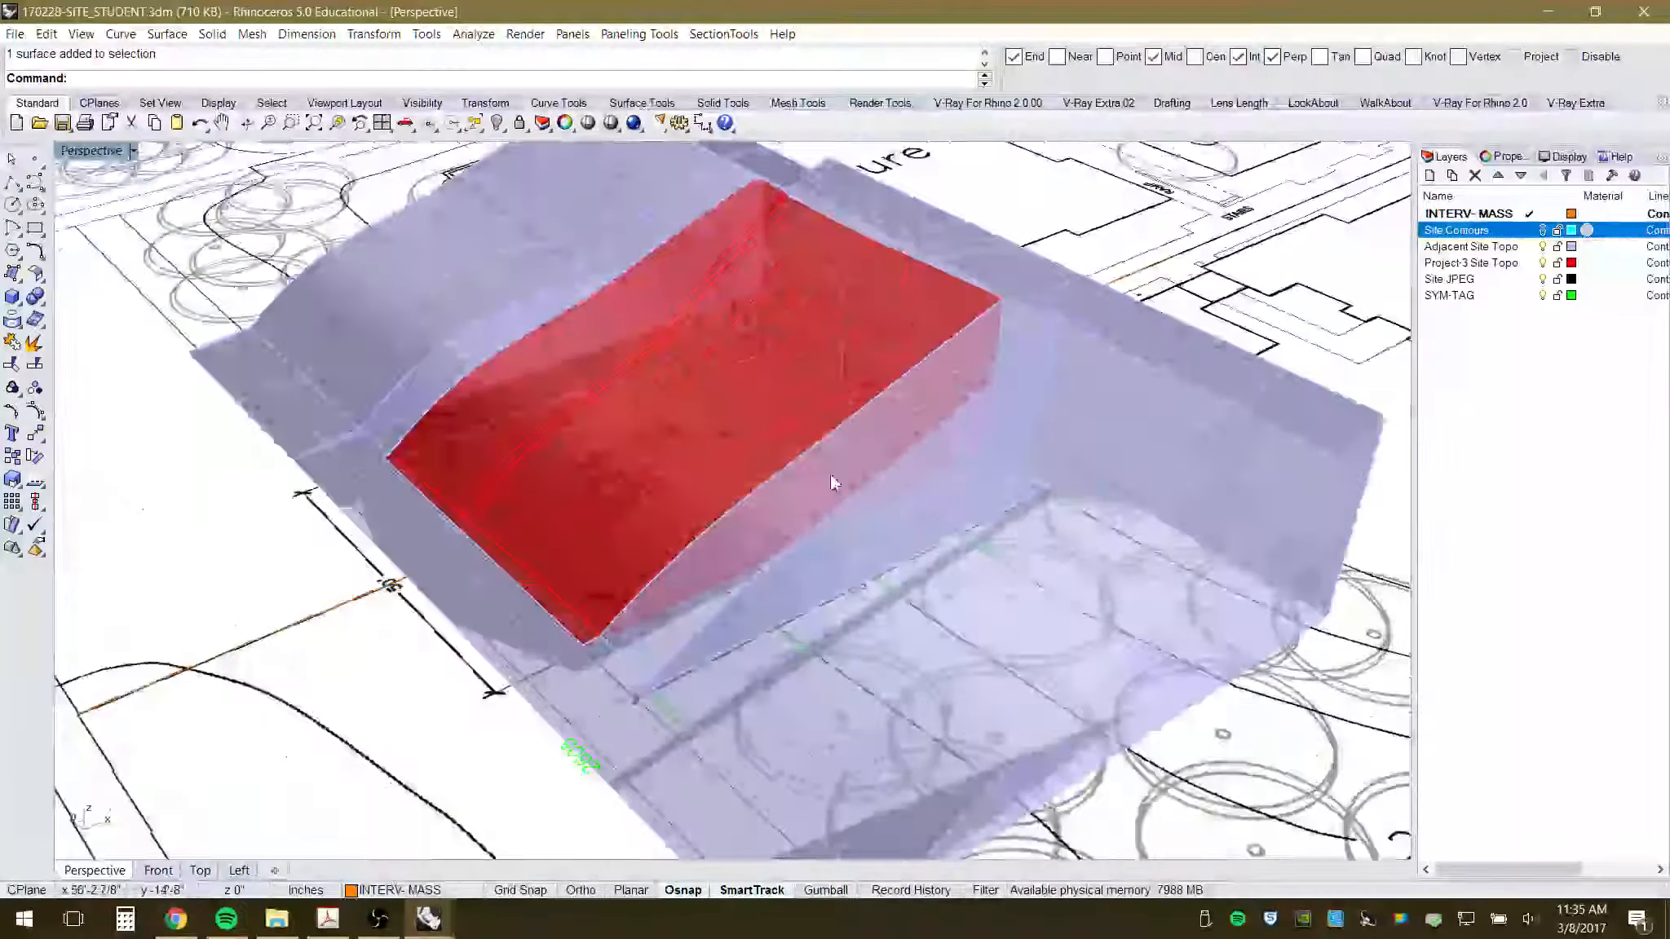
click(1542, 230)
click(1542, 230)
click(1541, 231)
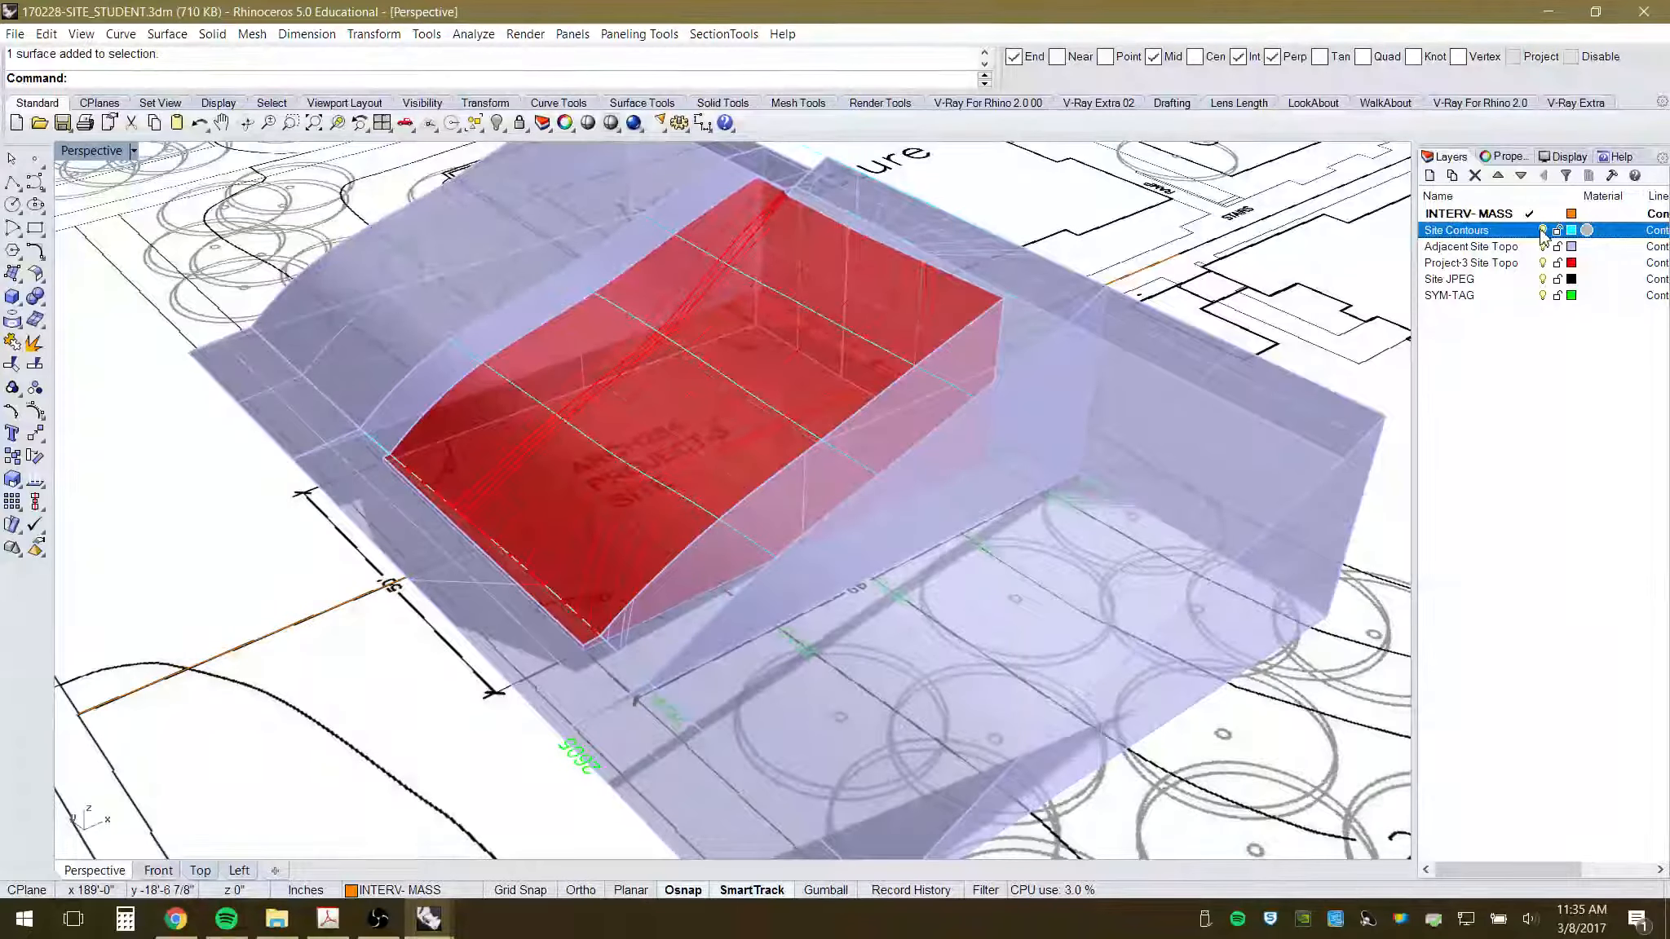
click(1542, 231)
click(1542, 231)
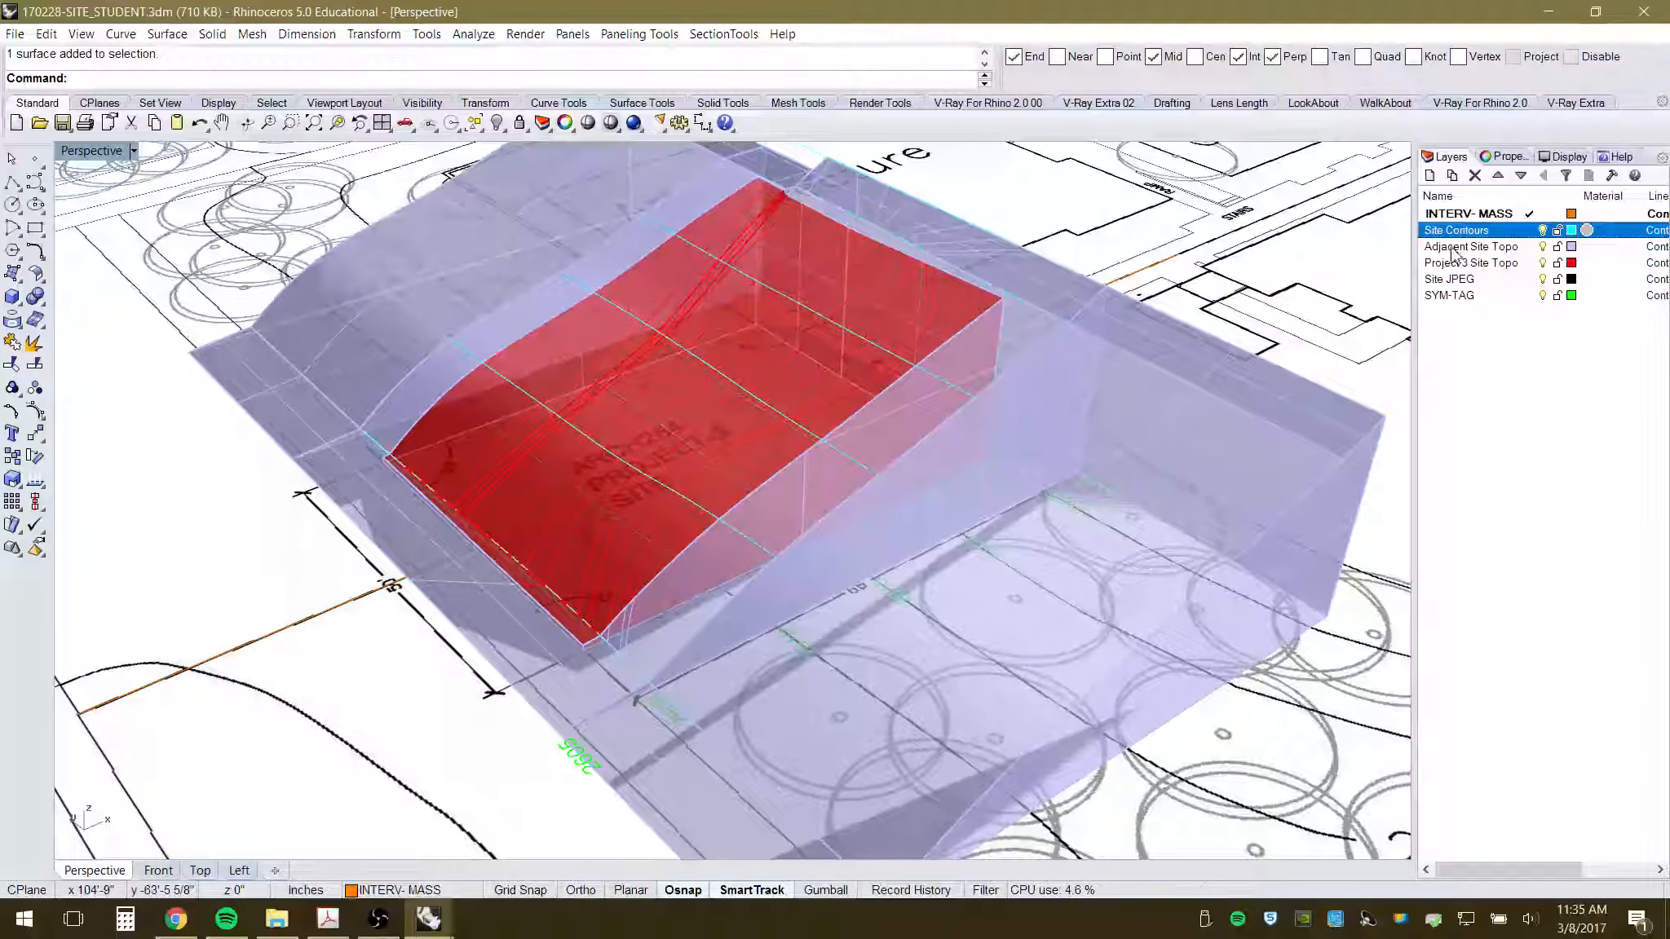
- Toggle the Adjacent Site Topo layer off and on, leaving it visible
click(1542, 247)
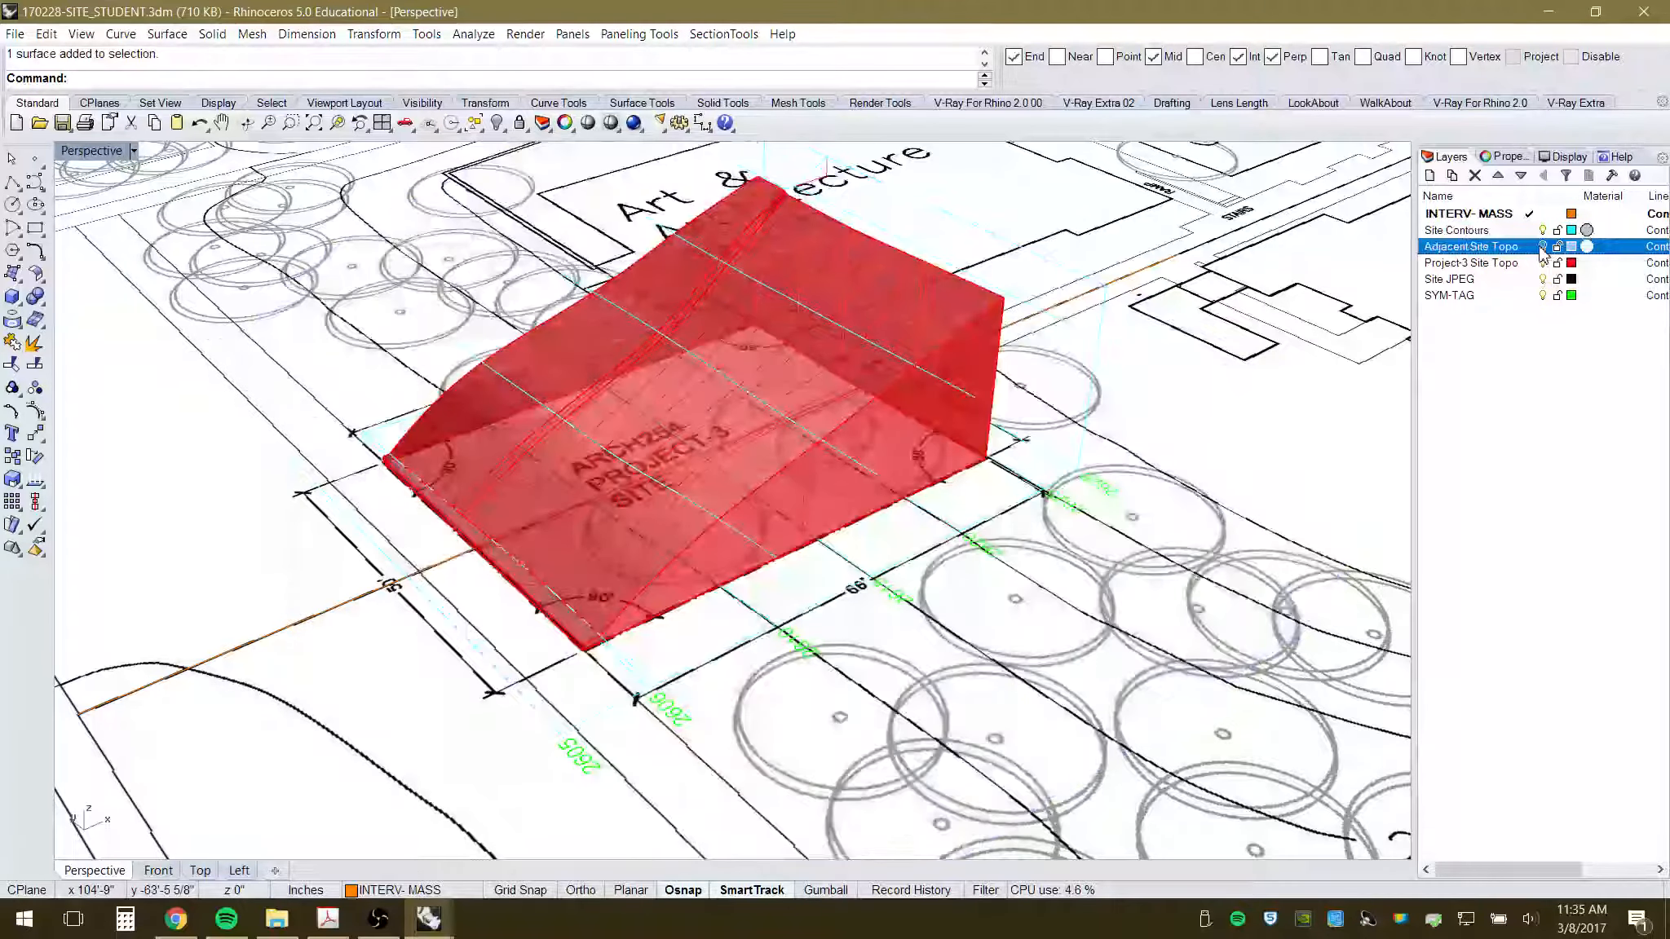
click(1542, 247)
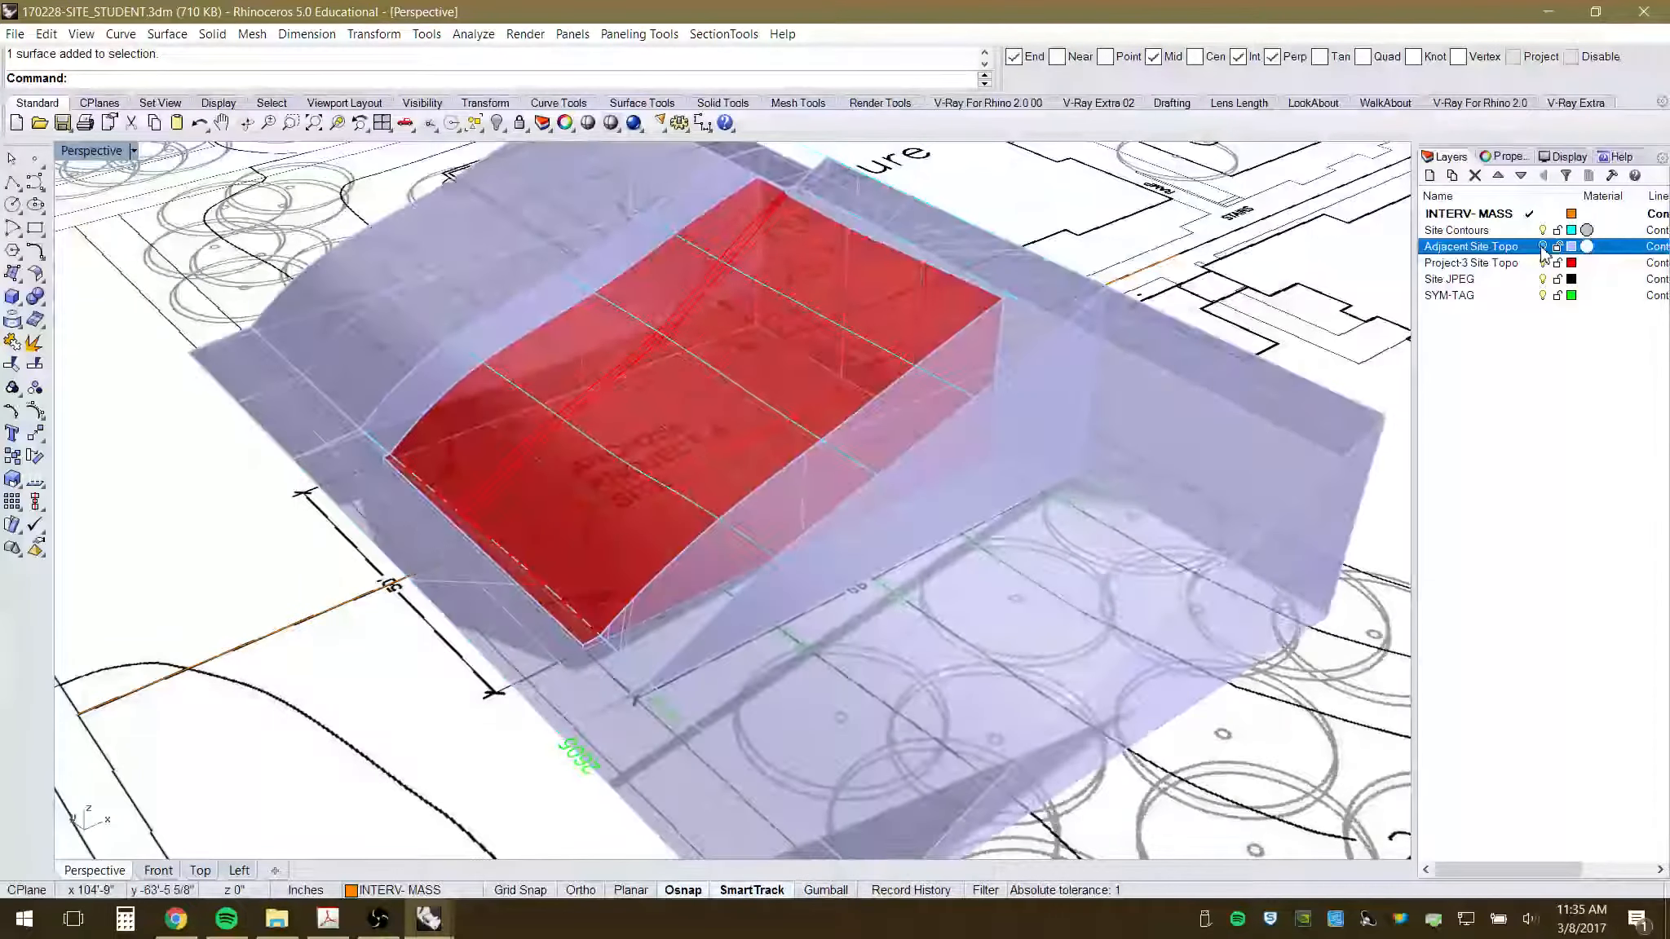
click(1541, 247)
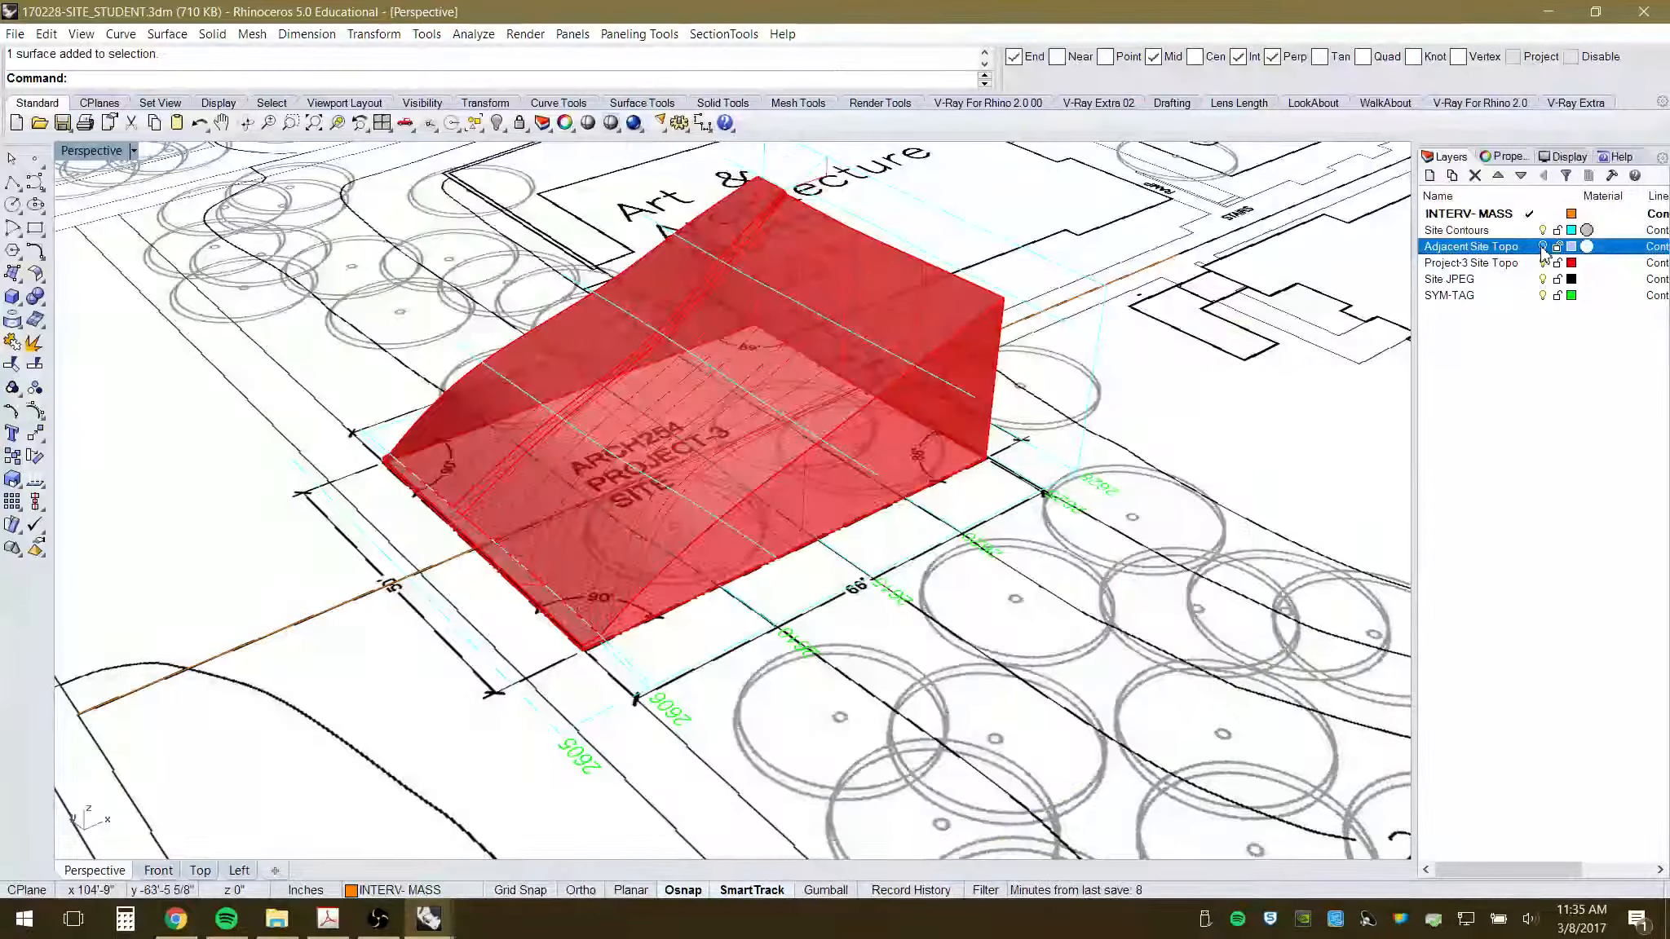
click(1542, 247)
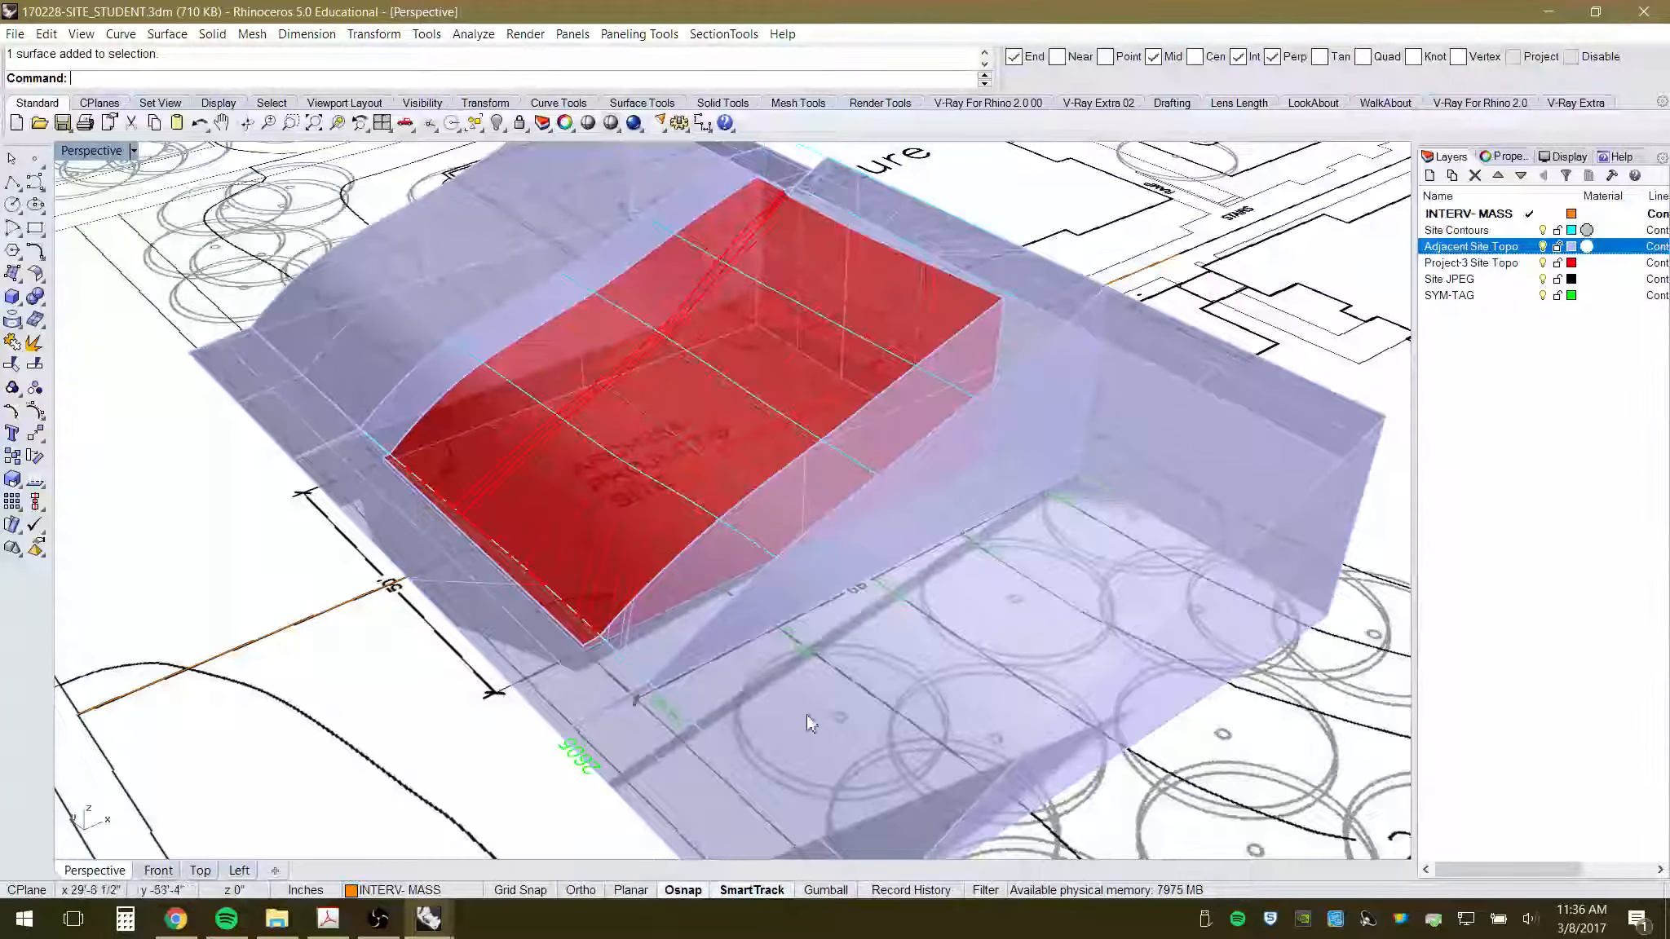
click(1542, 247)
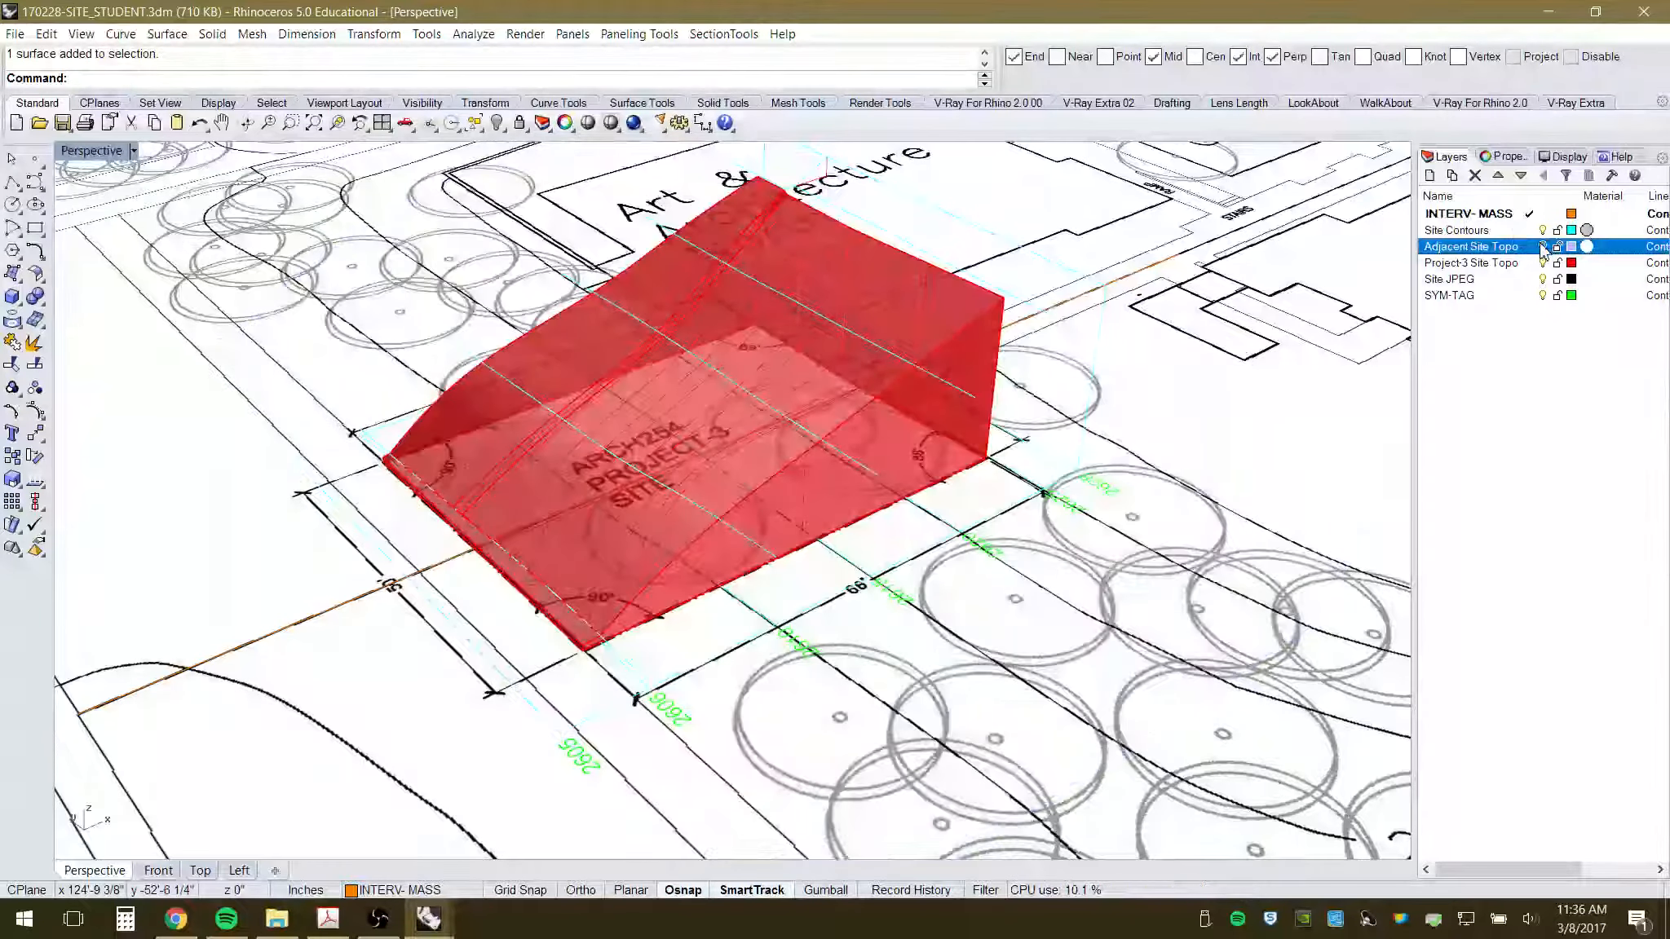
click(1542, 247)
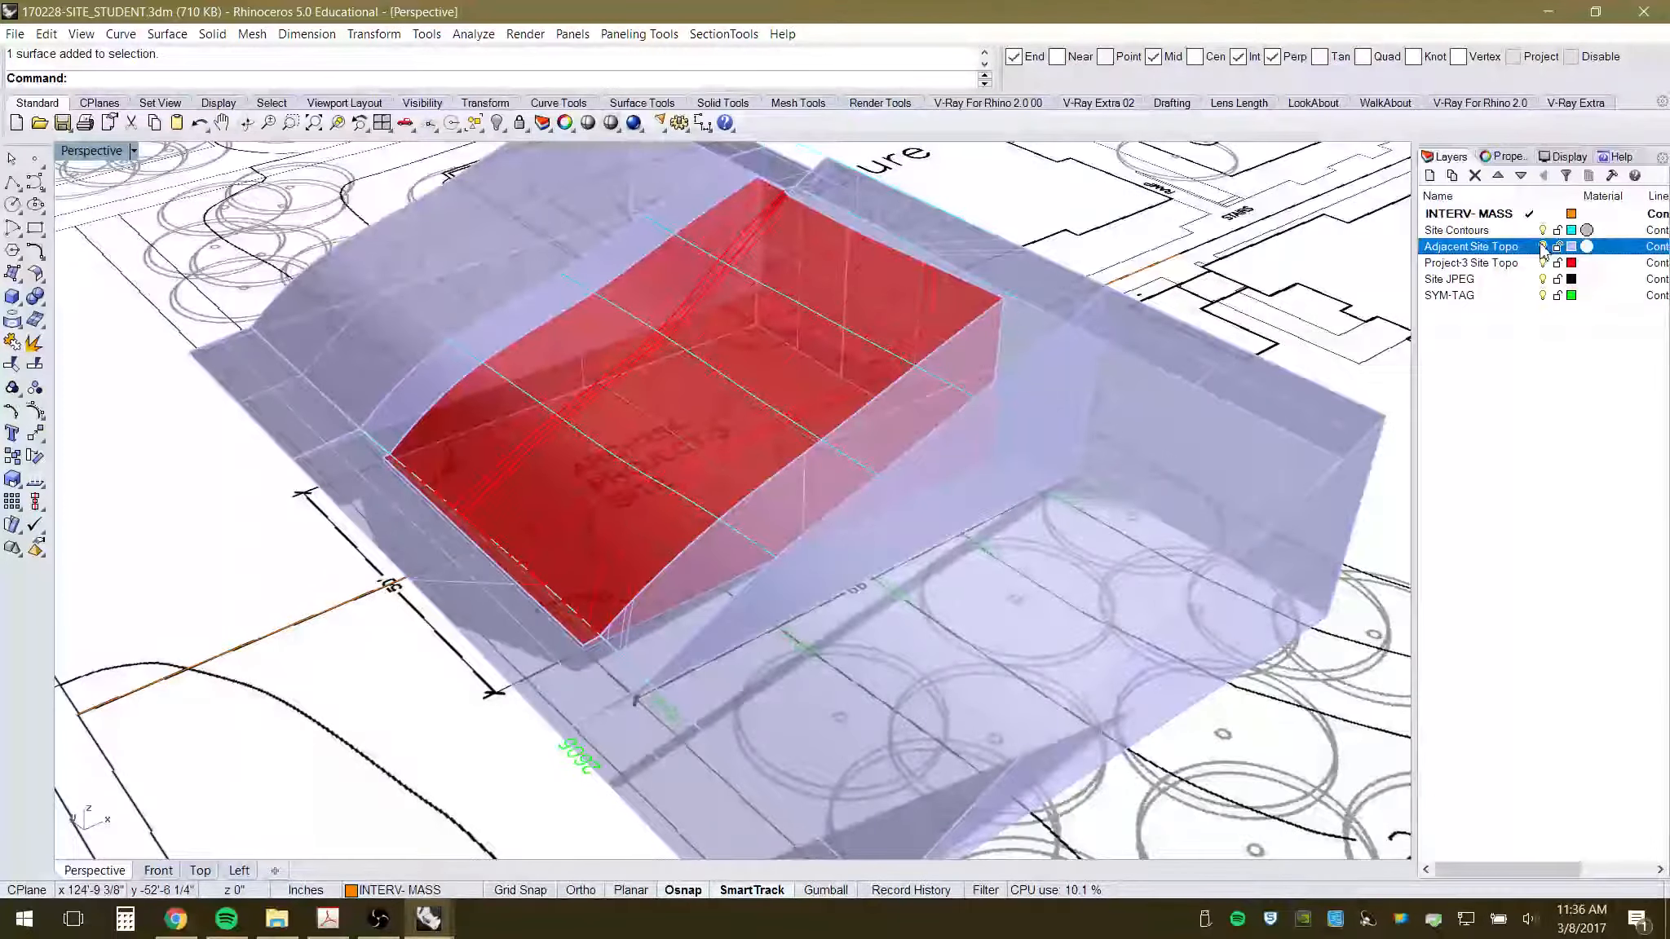
click(1541, 247)
click(1542, 247)
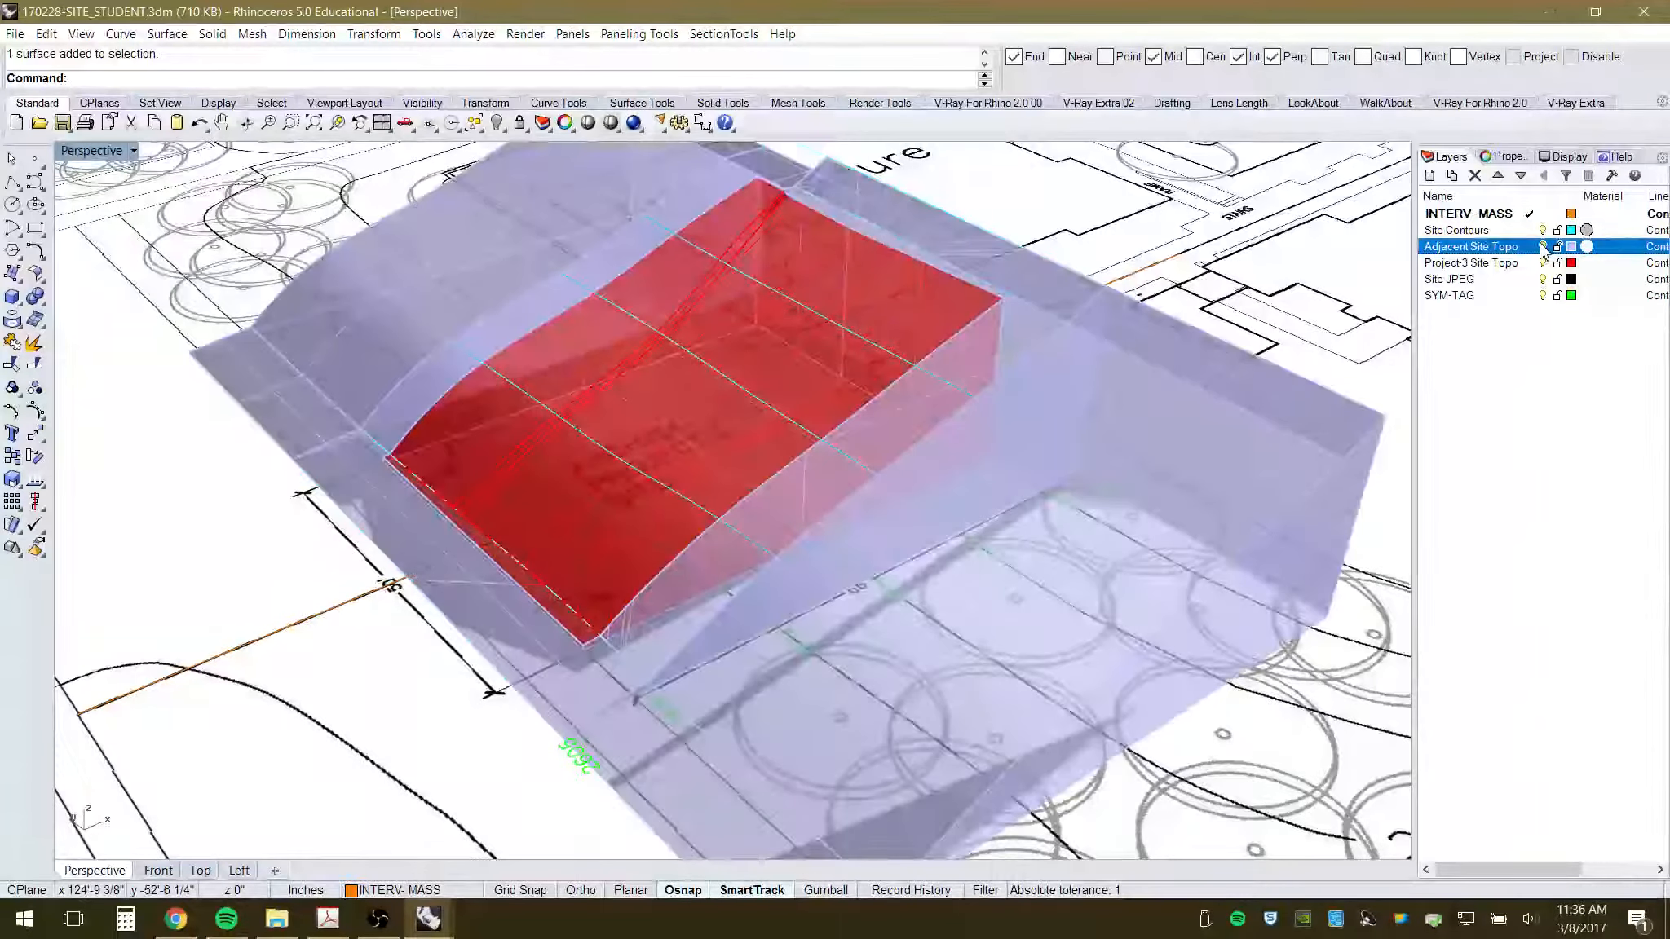
- Orbit the Perspective view around the red mass from low and top-down angles
right_drag(1313, 384, 1180, 450)
scroll(953, 464, down, 5)
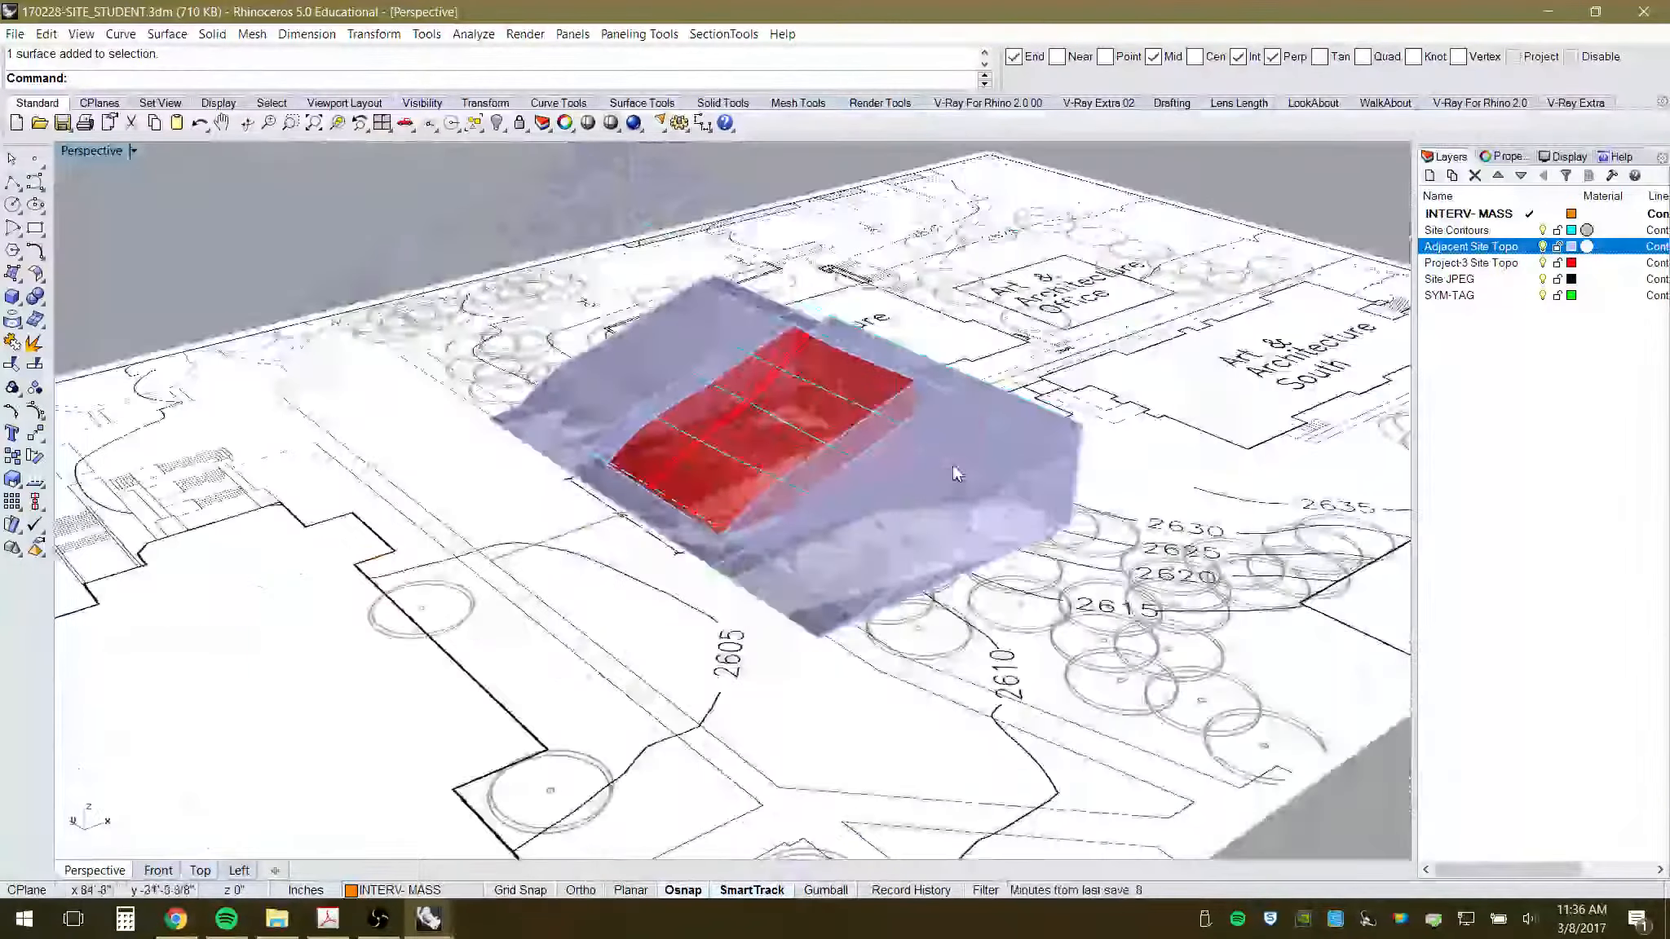
right_drag(952, 465, 922, 358)
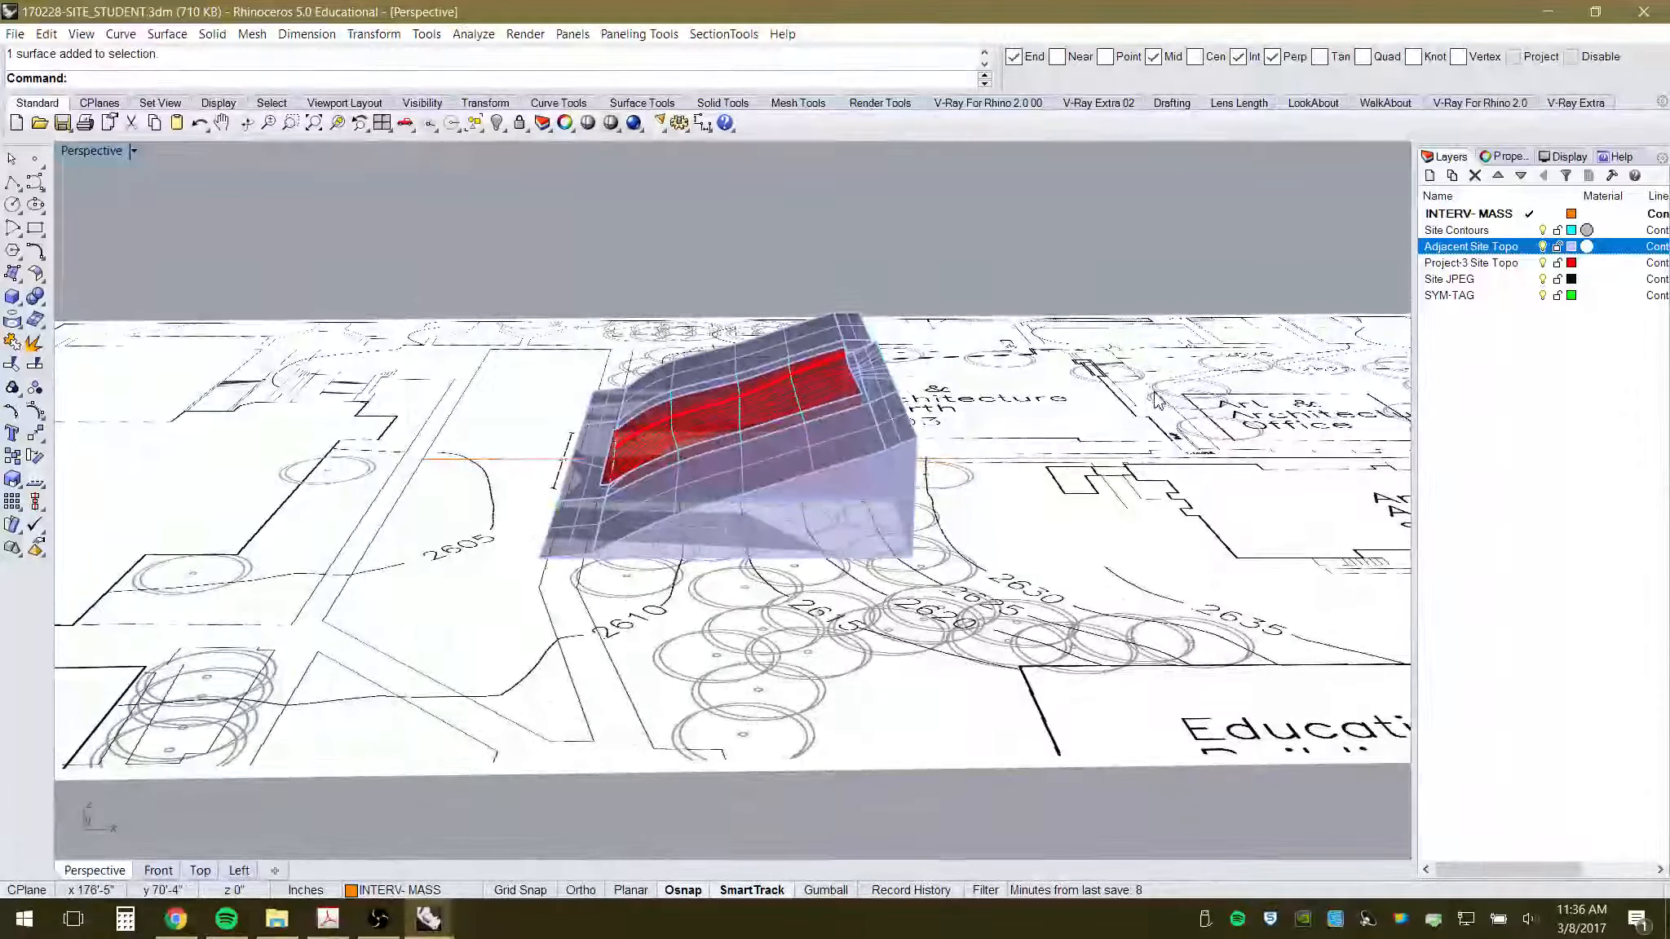
right_drag(1114, 499, 999, 459)
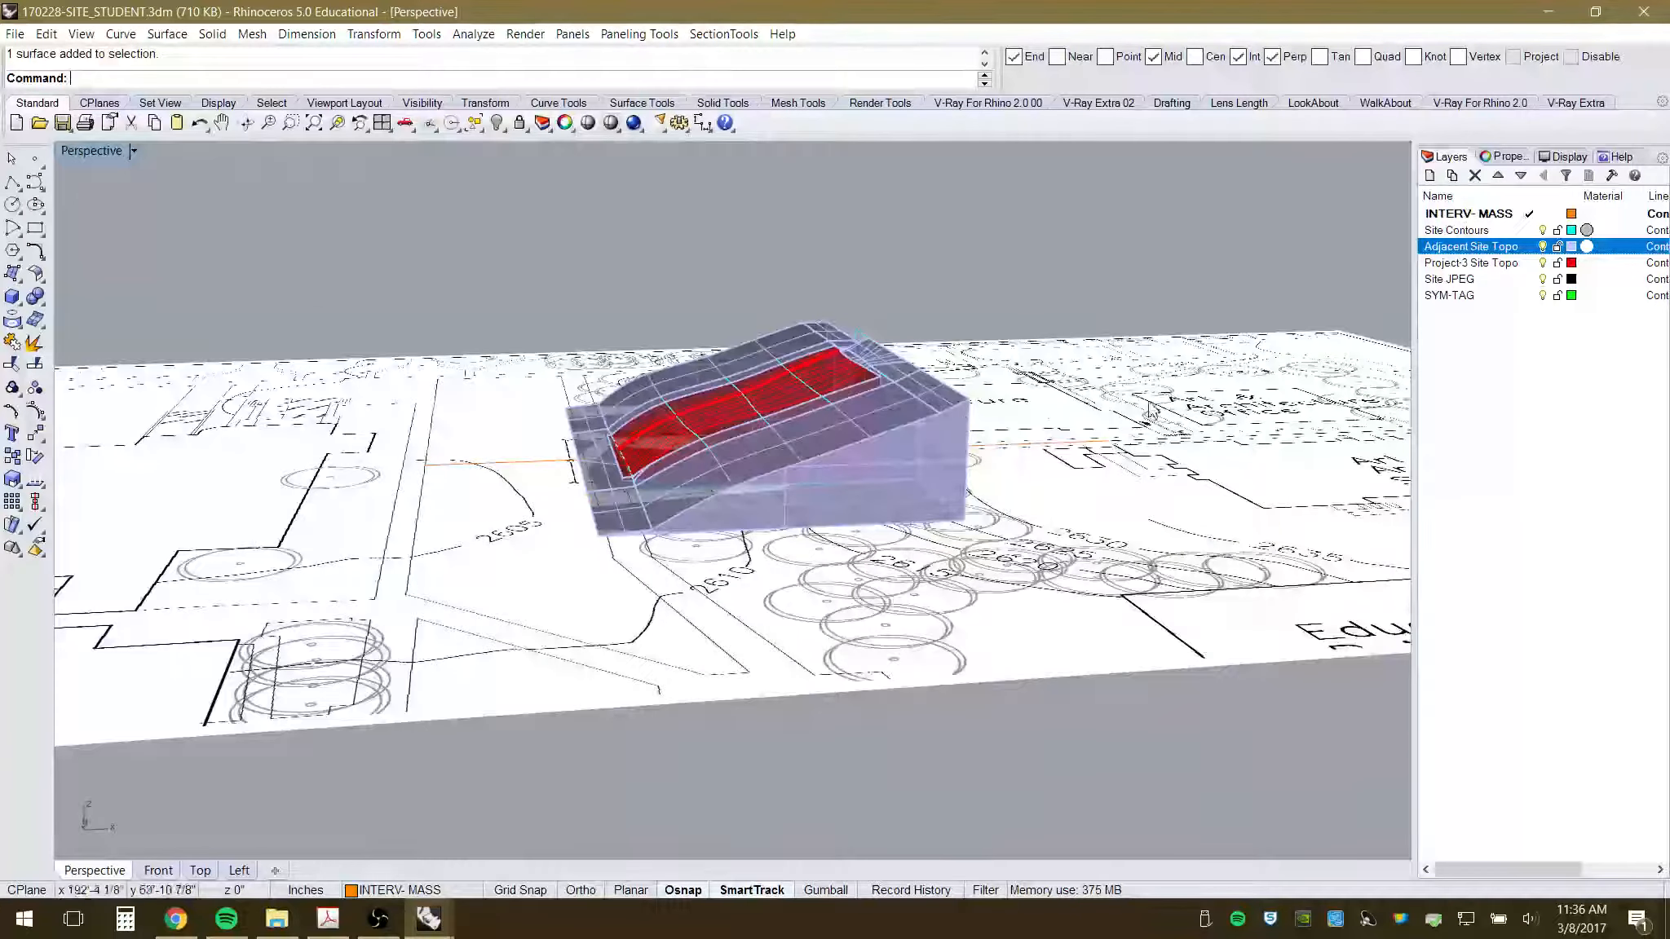
right_drag(894, 454, 872, 513)
scroll(946, 530, up, 3)
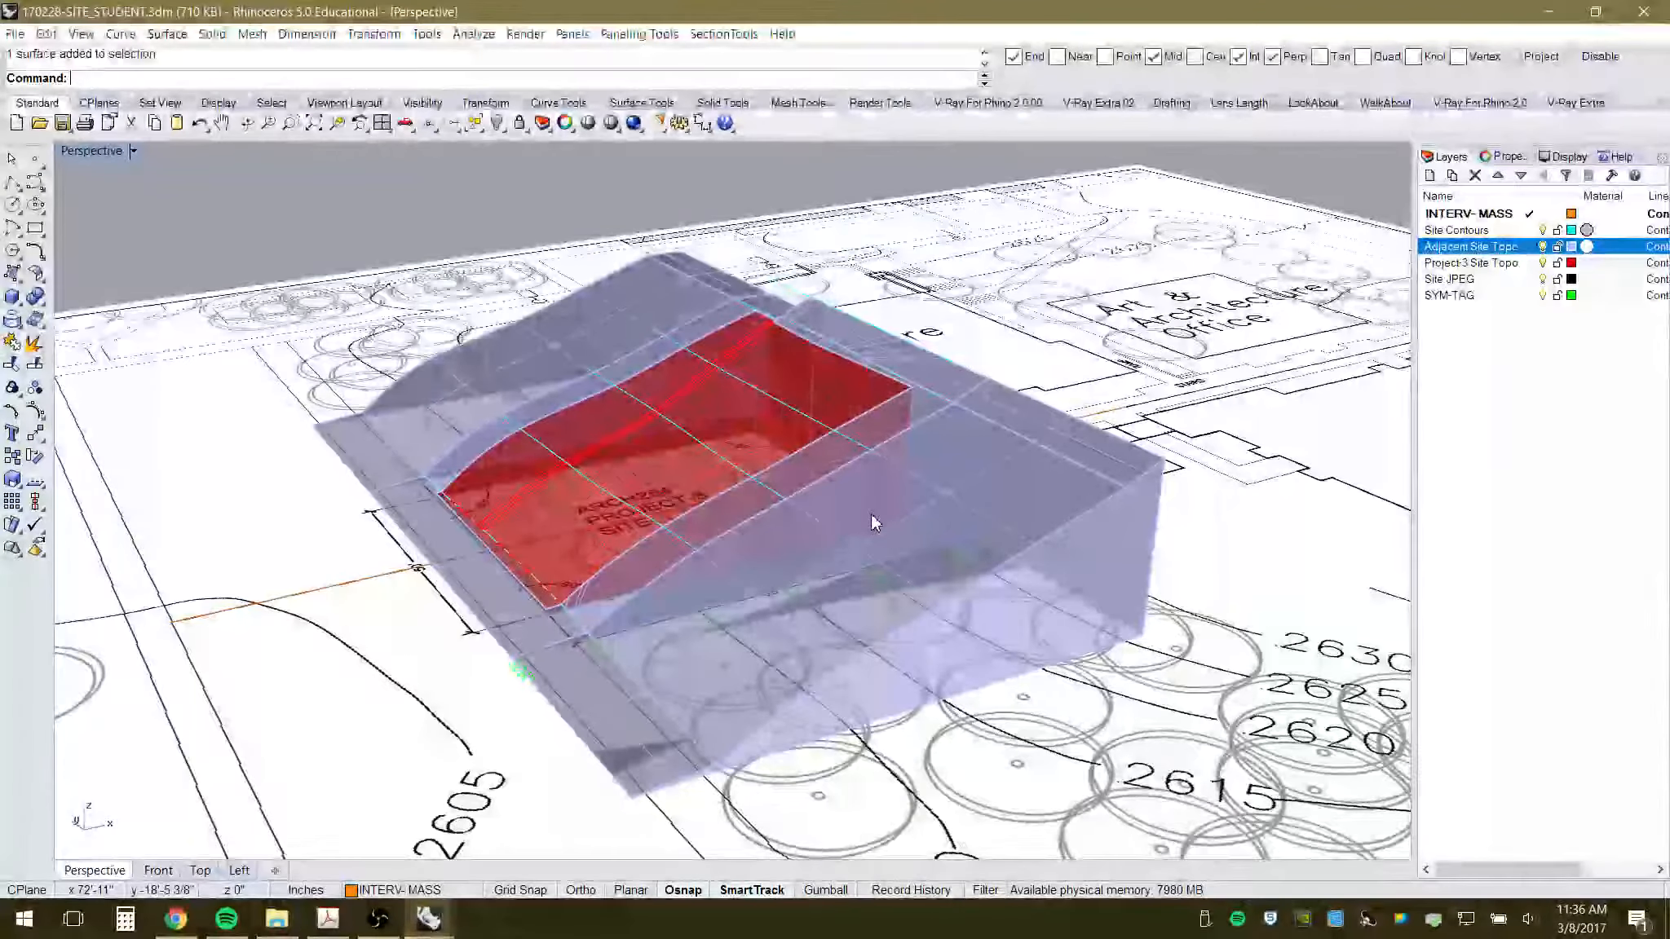
scroll(875, 513, up, 2)
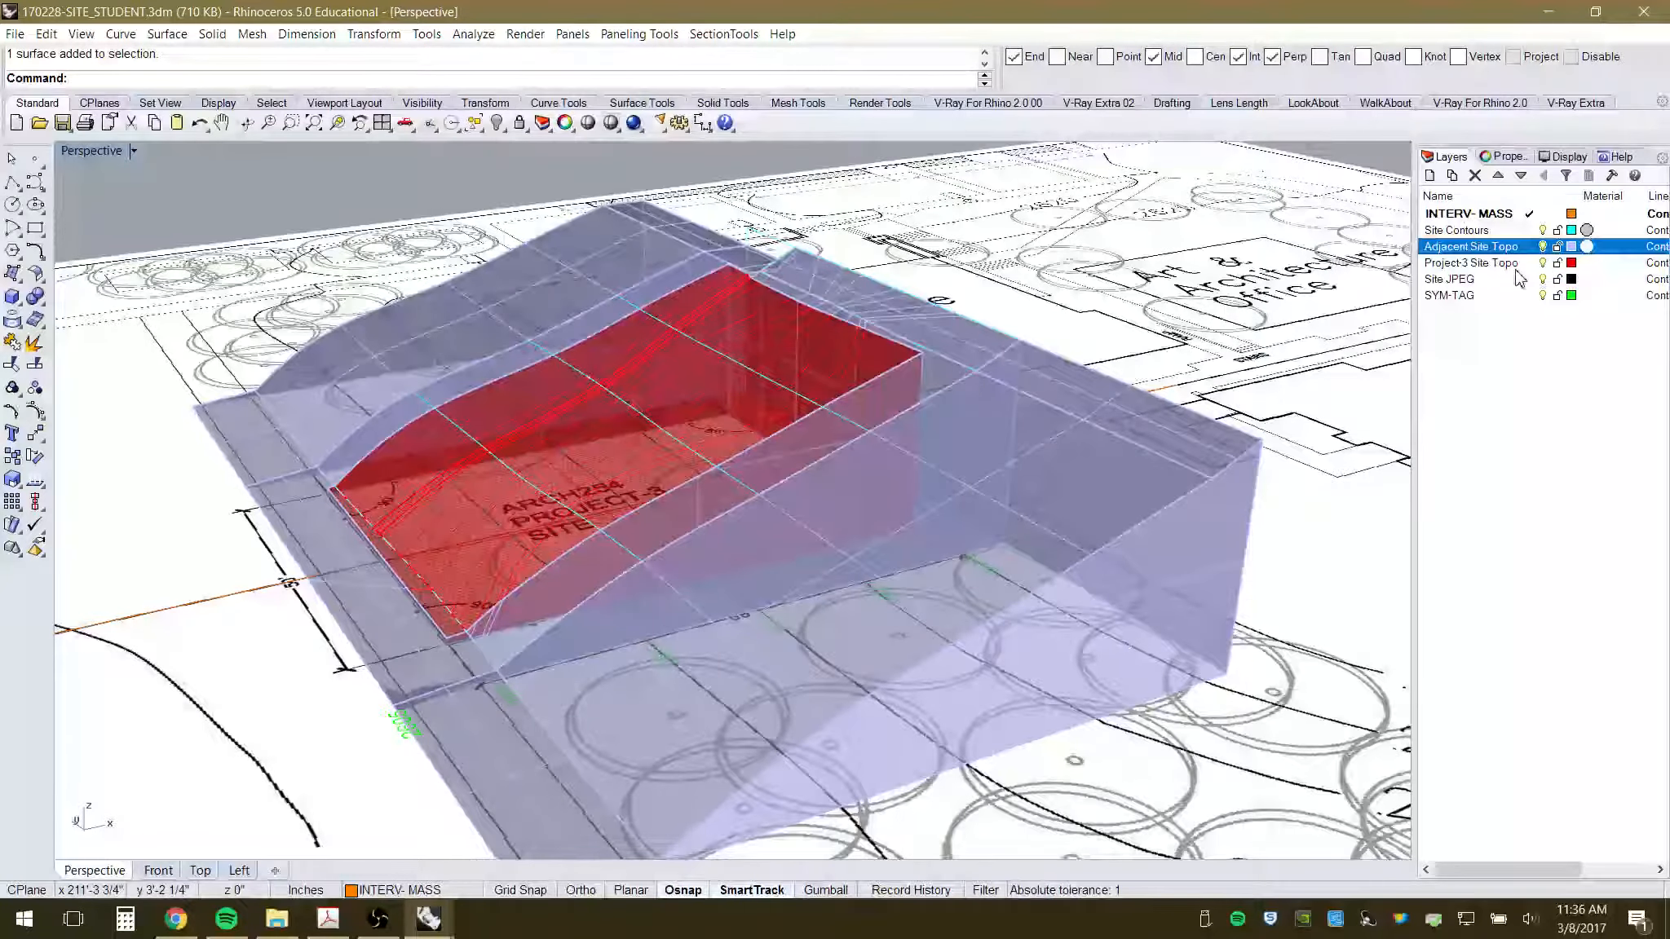
- Check the red Project-3 site topo and Site JPEG plan layers by toggling their visibility
click(1544, 263)
click(1544, 263)
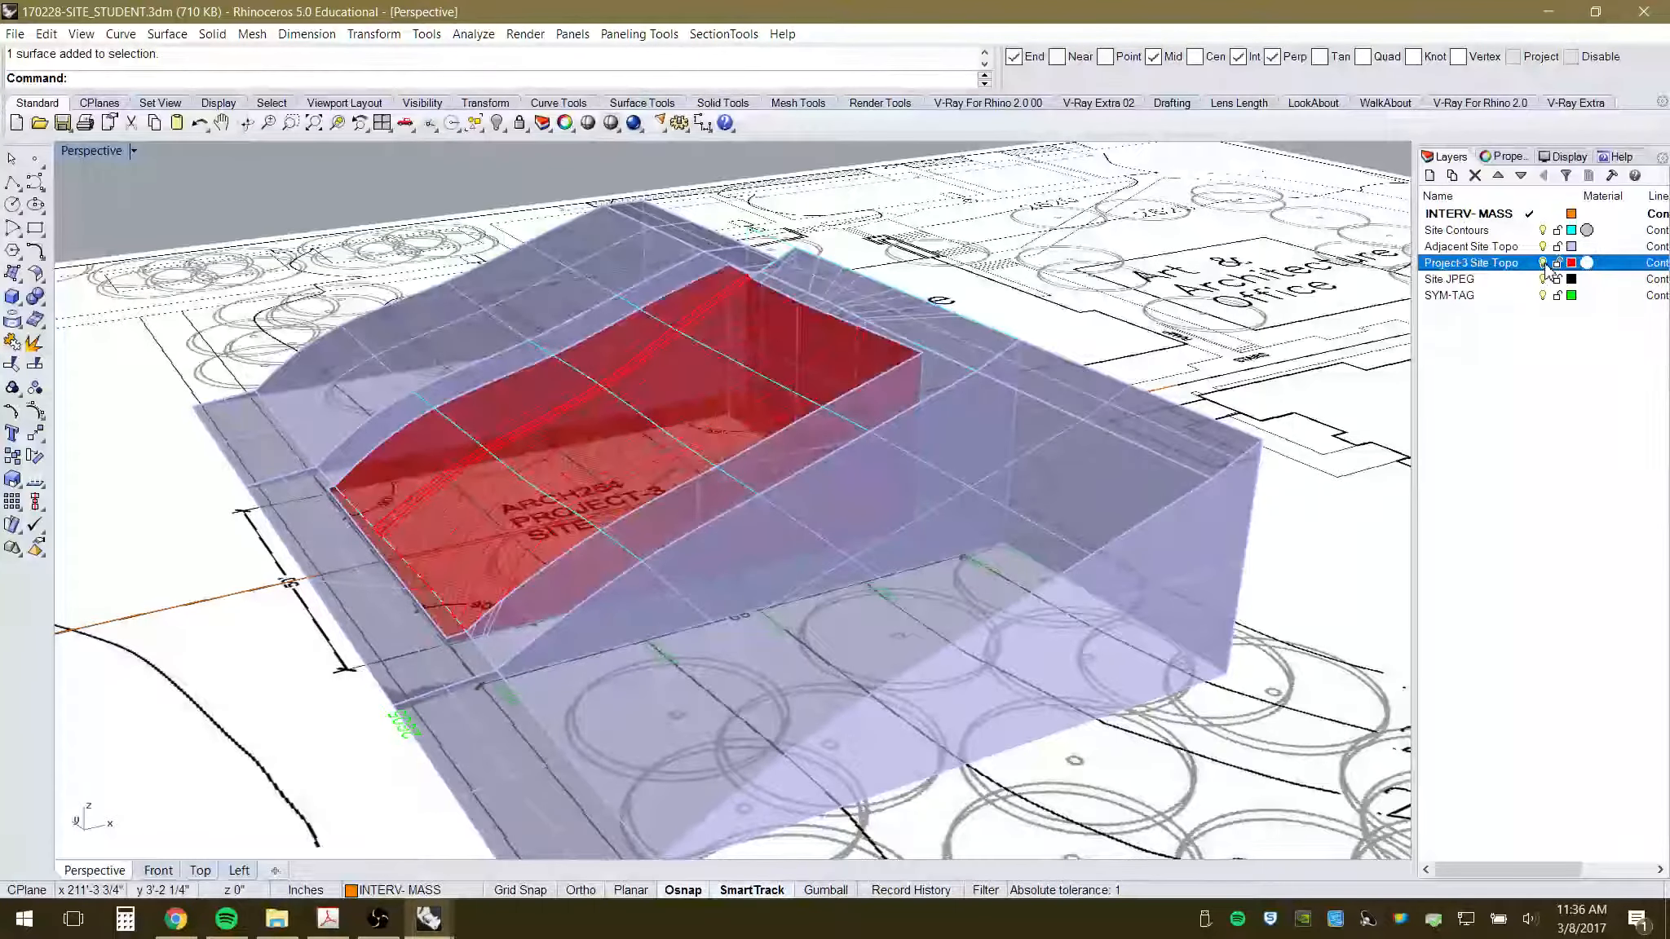
click(1544, 263)
click(1544, 263)
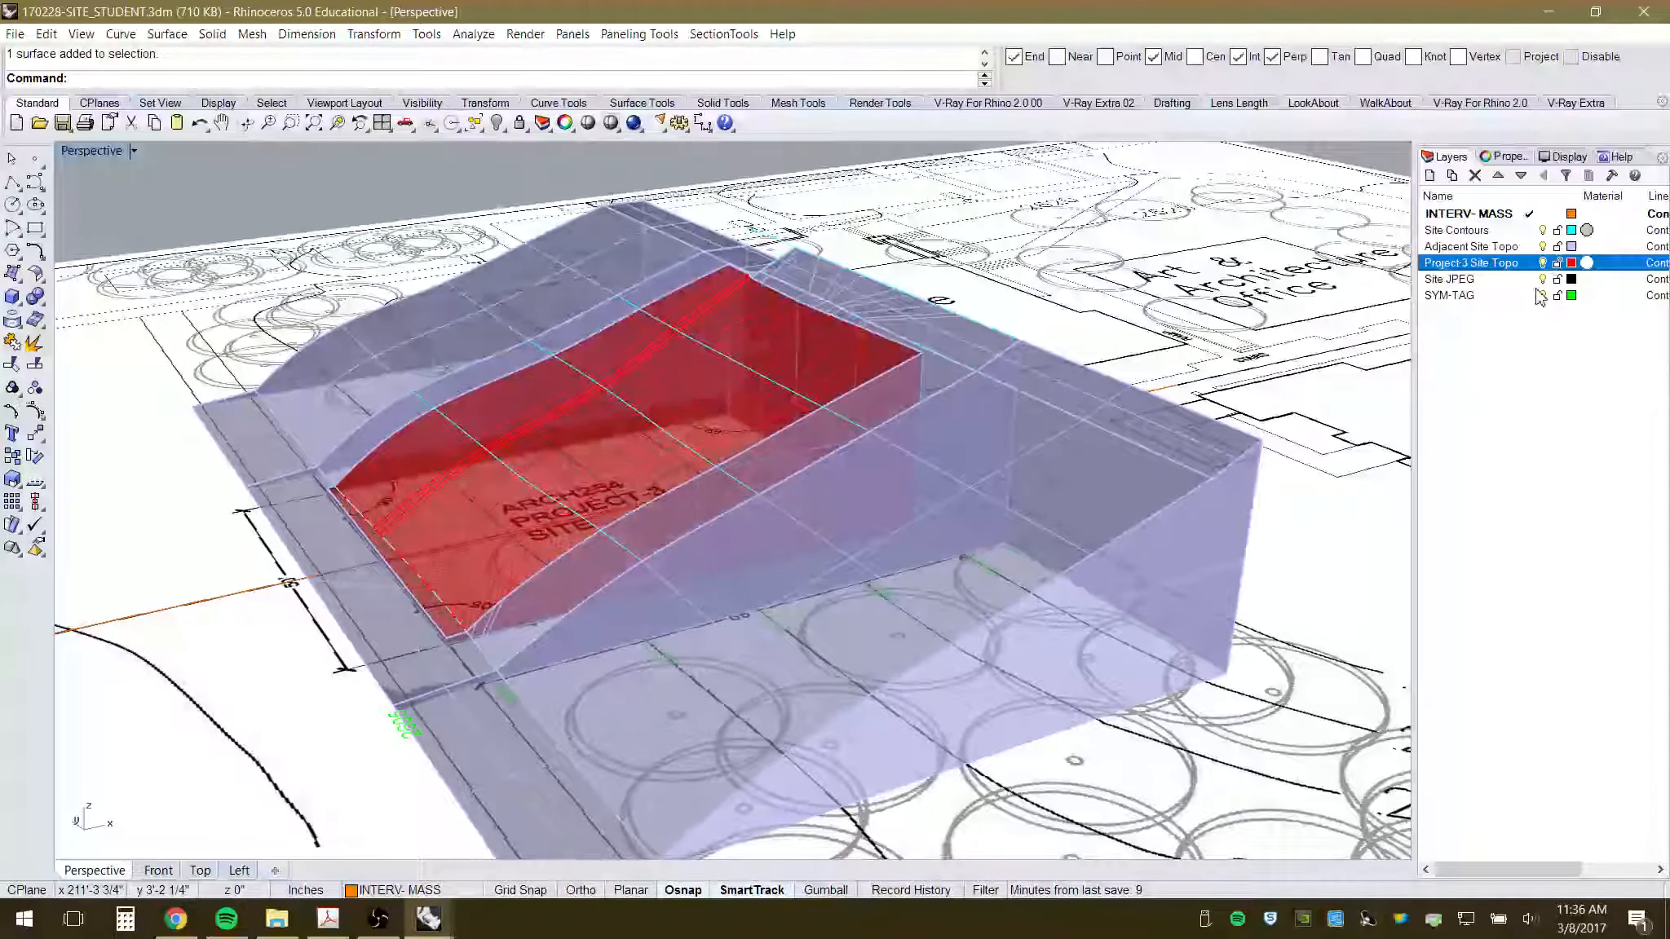
click(1543, 280)
click(1543, 280)
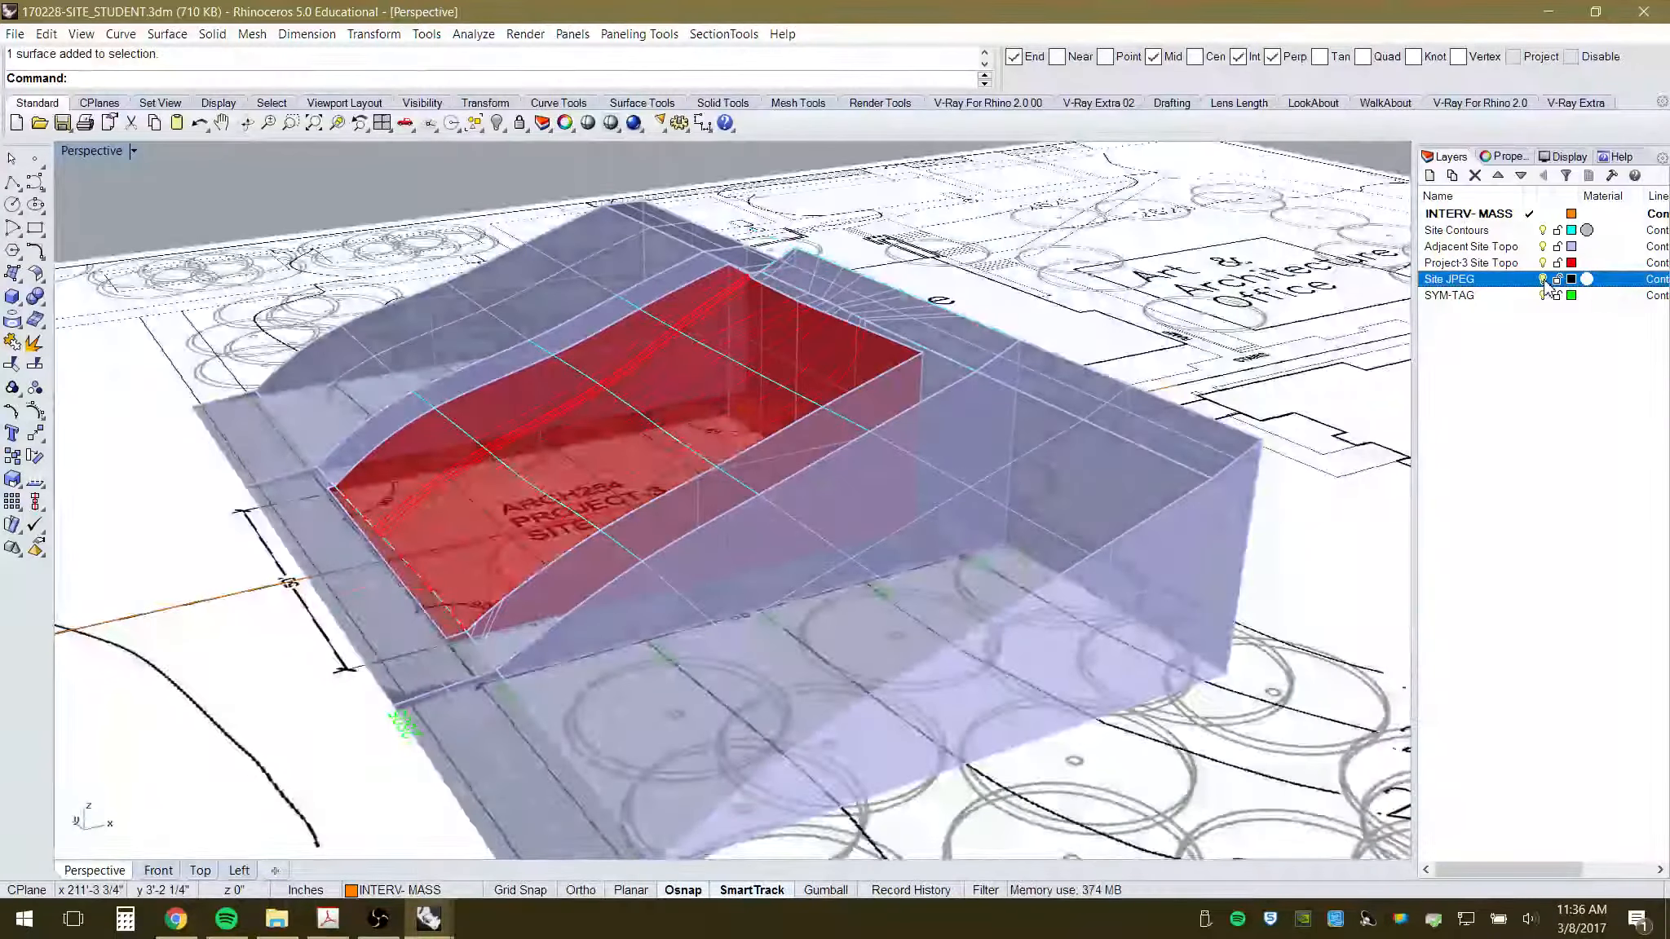
- Check the green SYM-TAG elevation tags by toggling them, viewing the site from above
click(1543, 296)
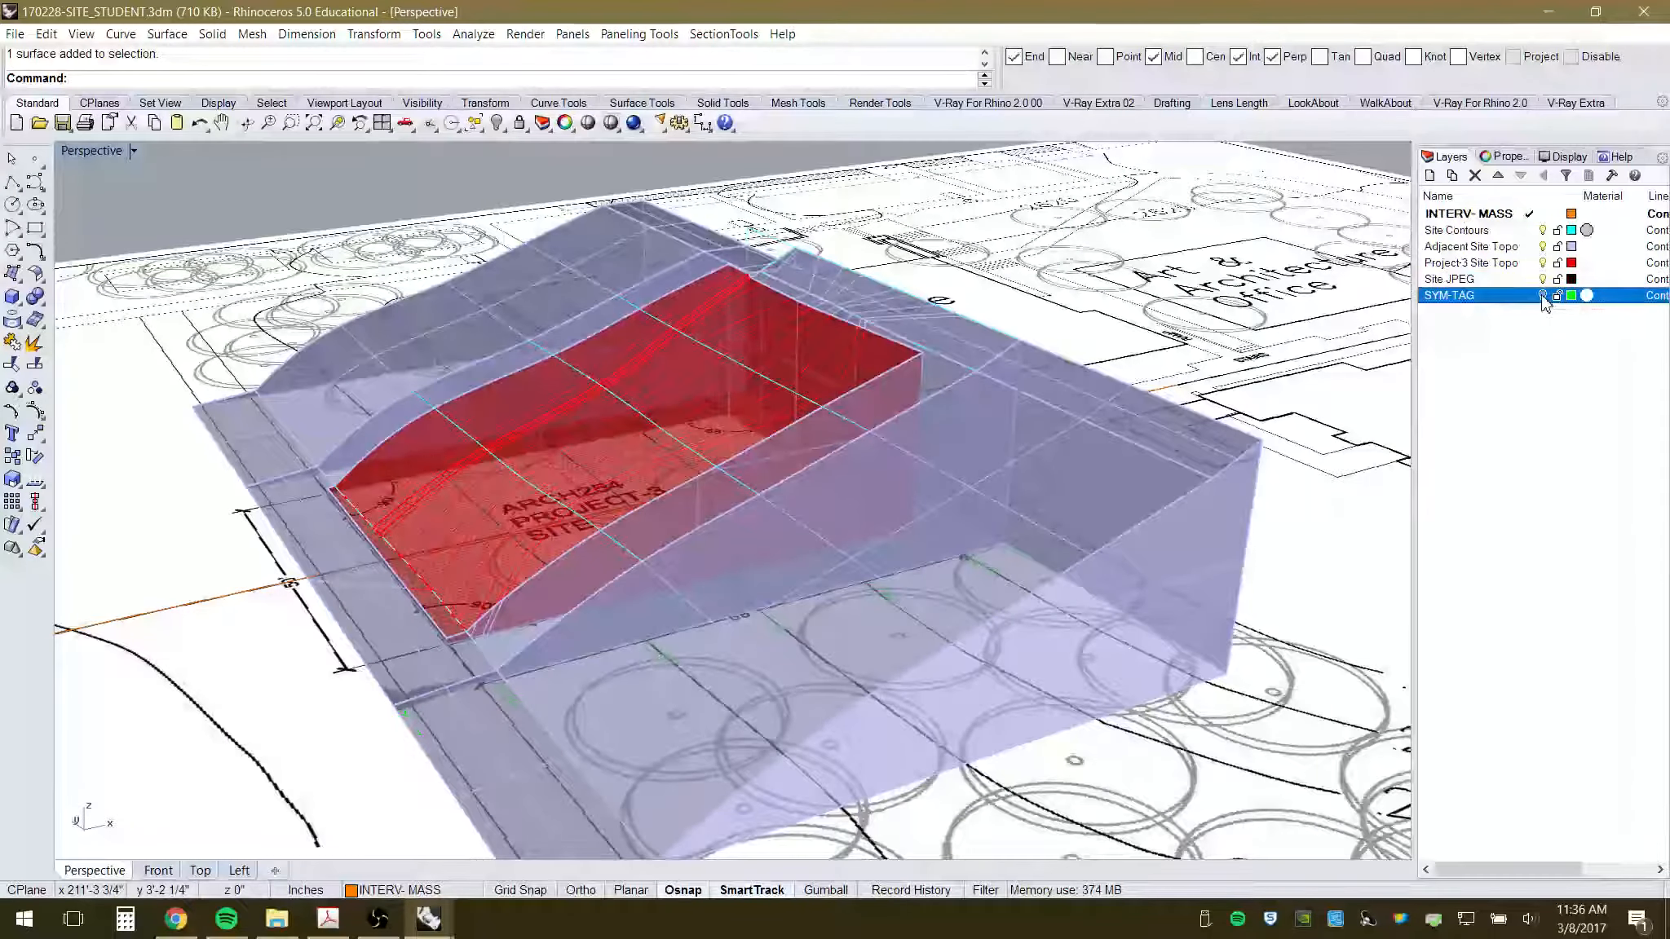
click(1543, 296)
right_drag(1051, 408, 967, 580)
scroll(968, 580, down, 5)
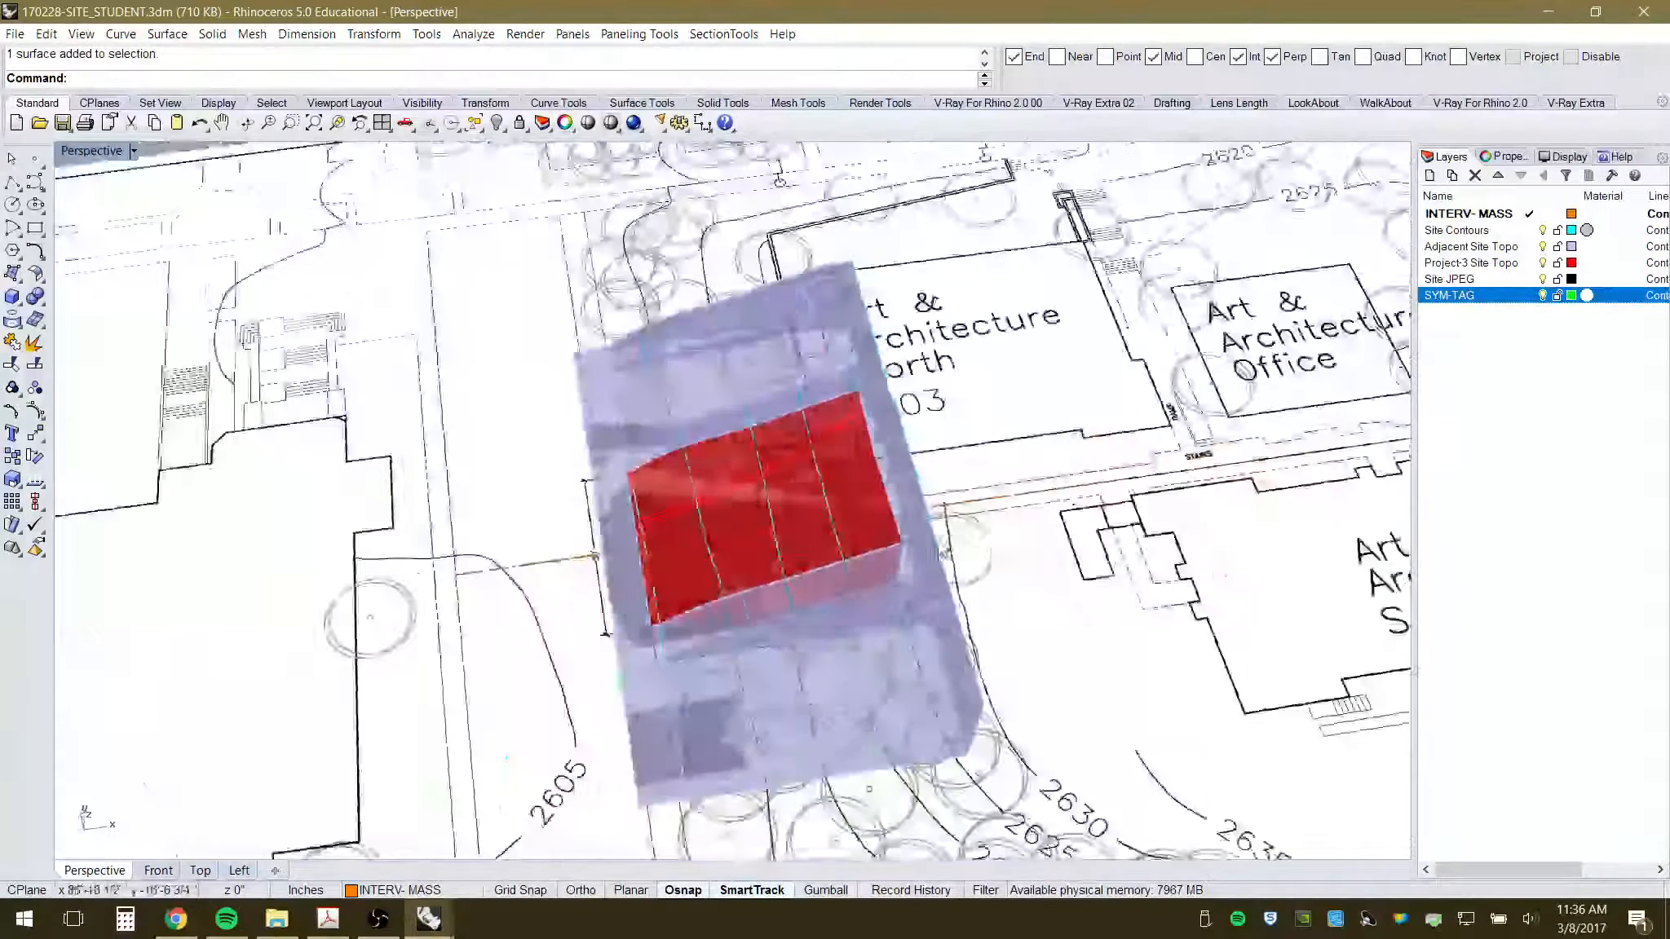
scroll(726, 731, up, 8)
scroll(689, 615, up, 3)
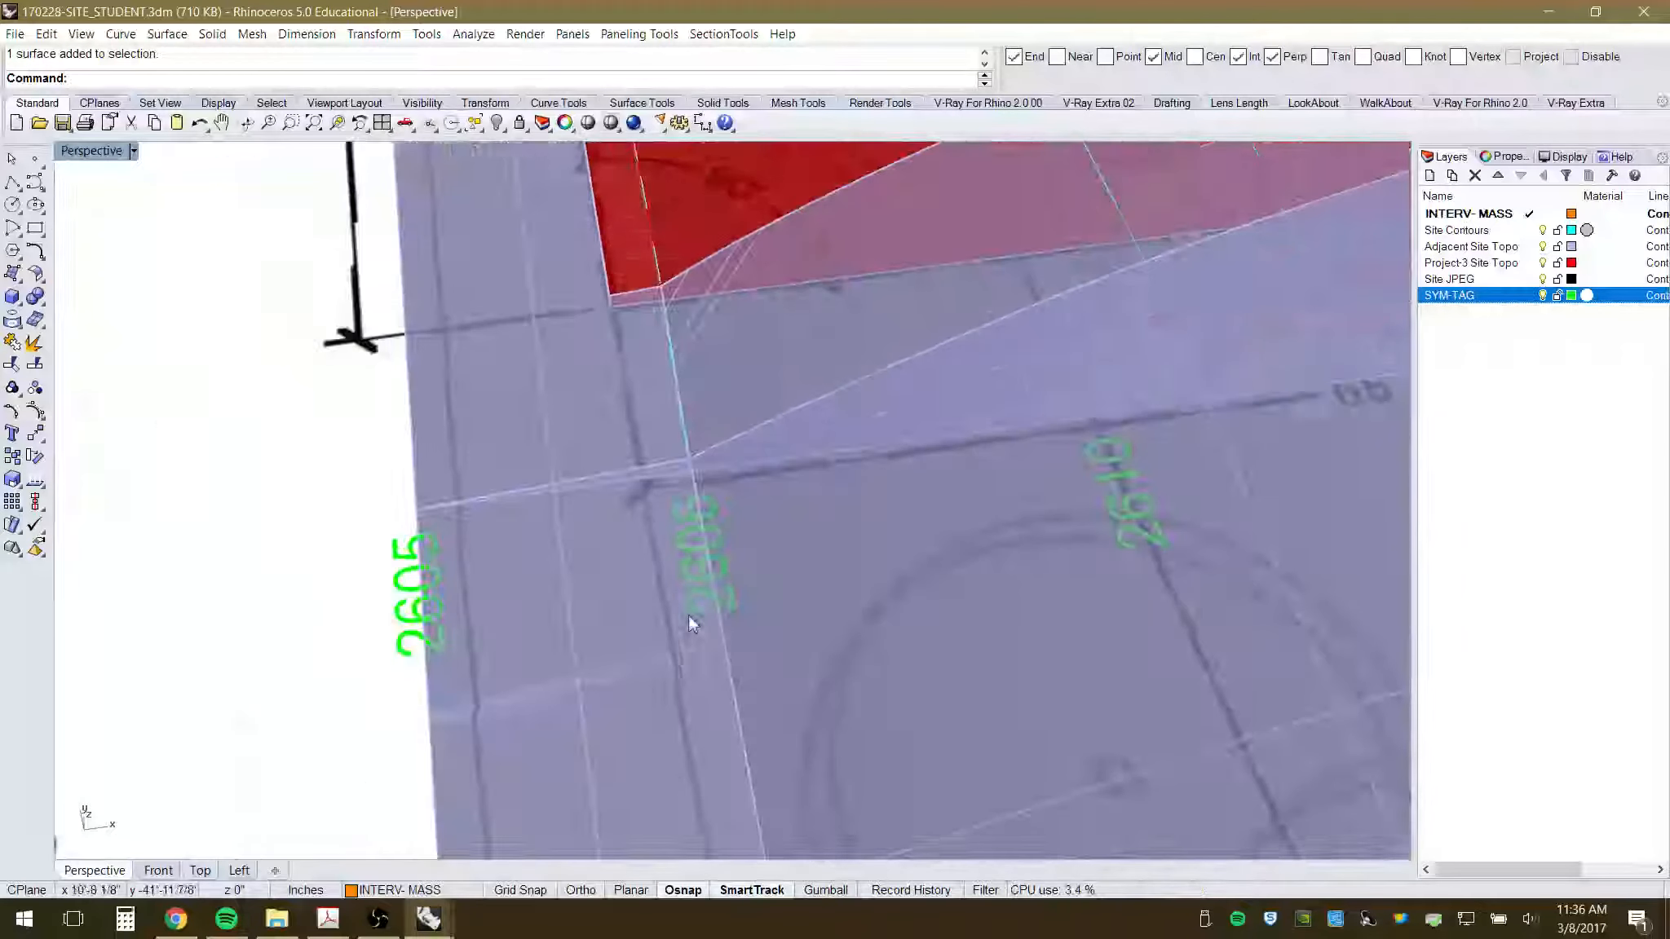
click(1543, 296)
click(1542, 296)
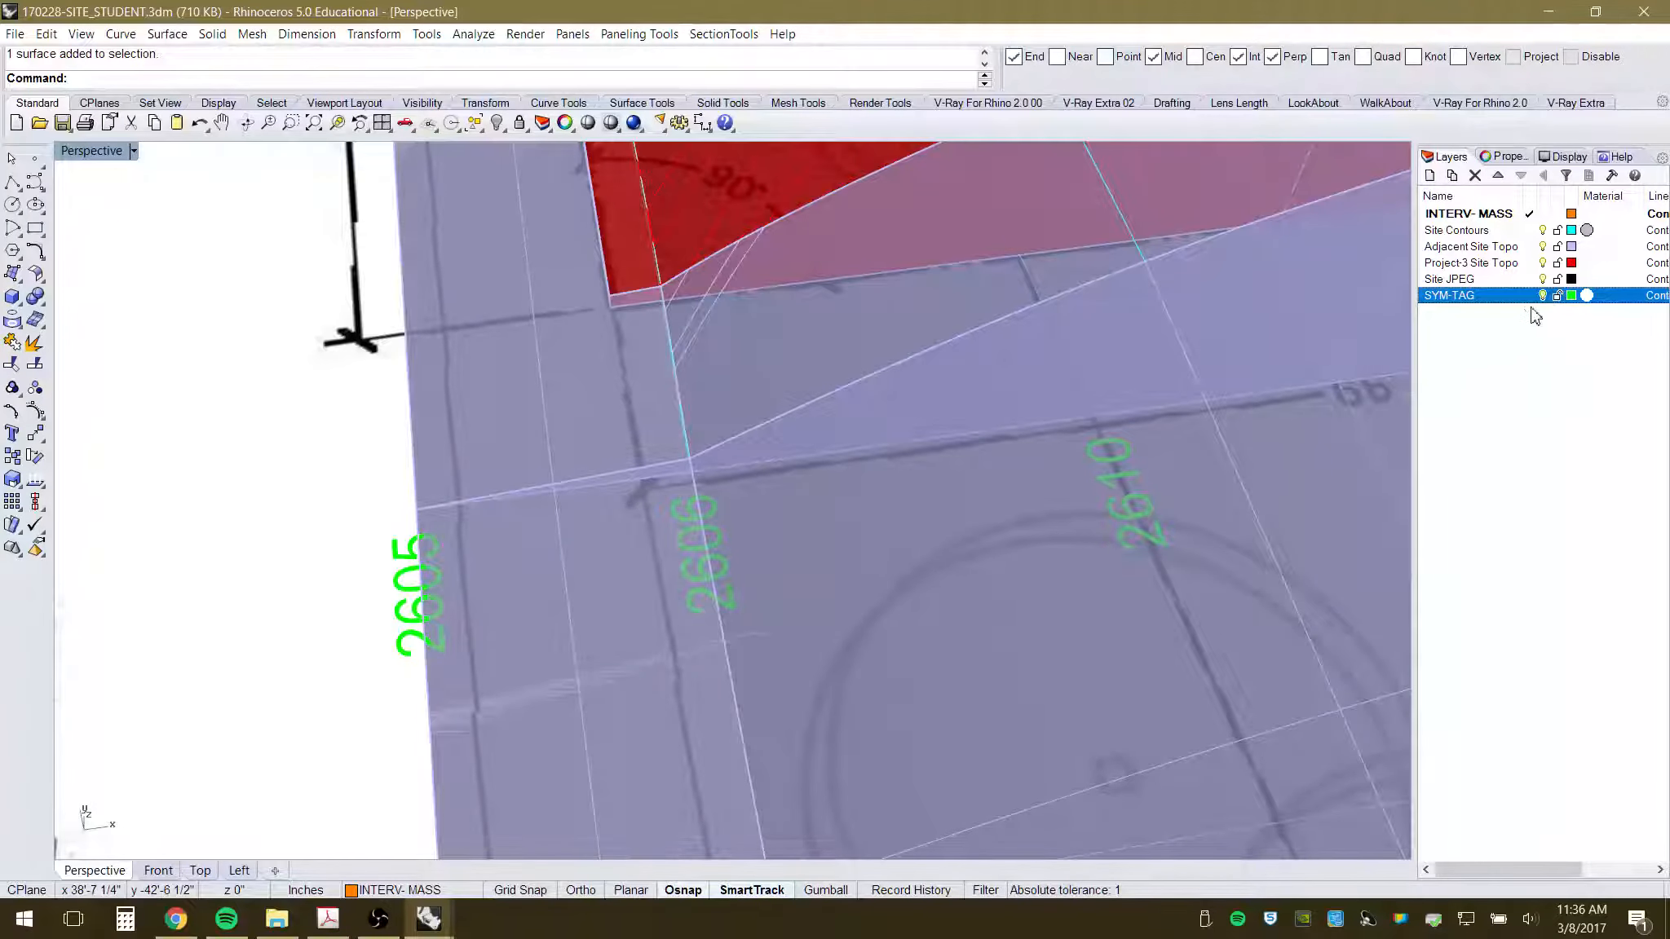
- Lock the SYM-TAG and Site JPEG layers against editing
click(1558, 296)
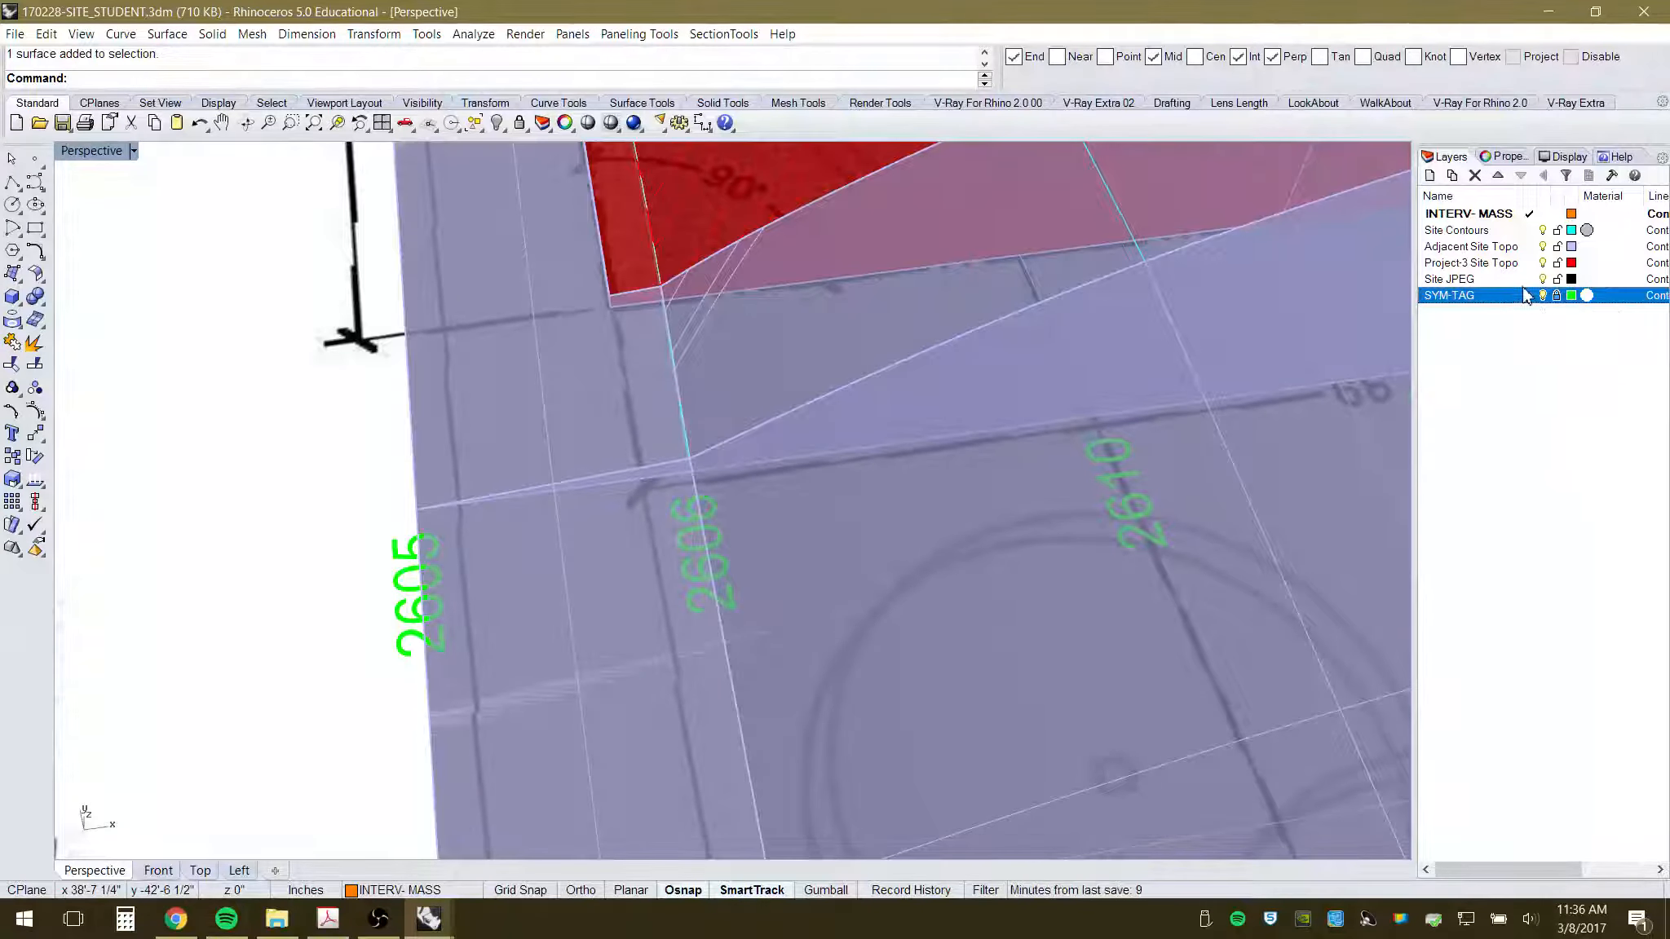
click(1558, 280)
scroll(287, 424, down, 6)
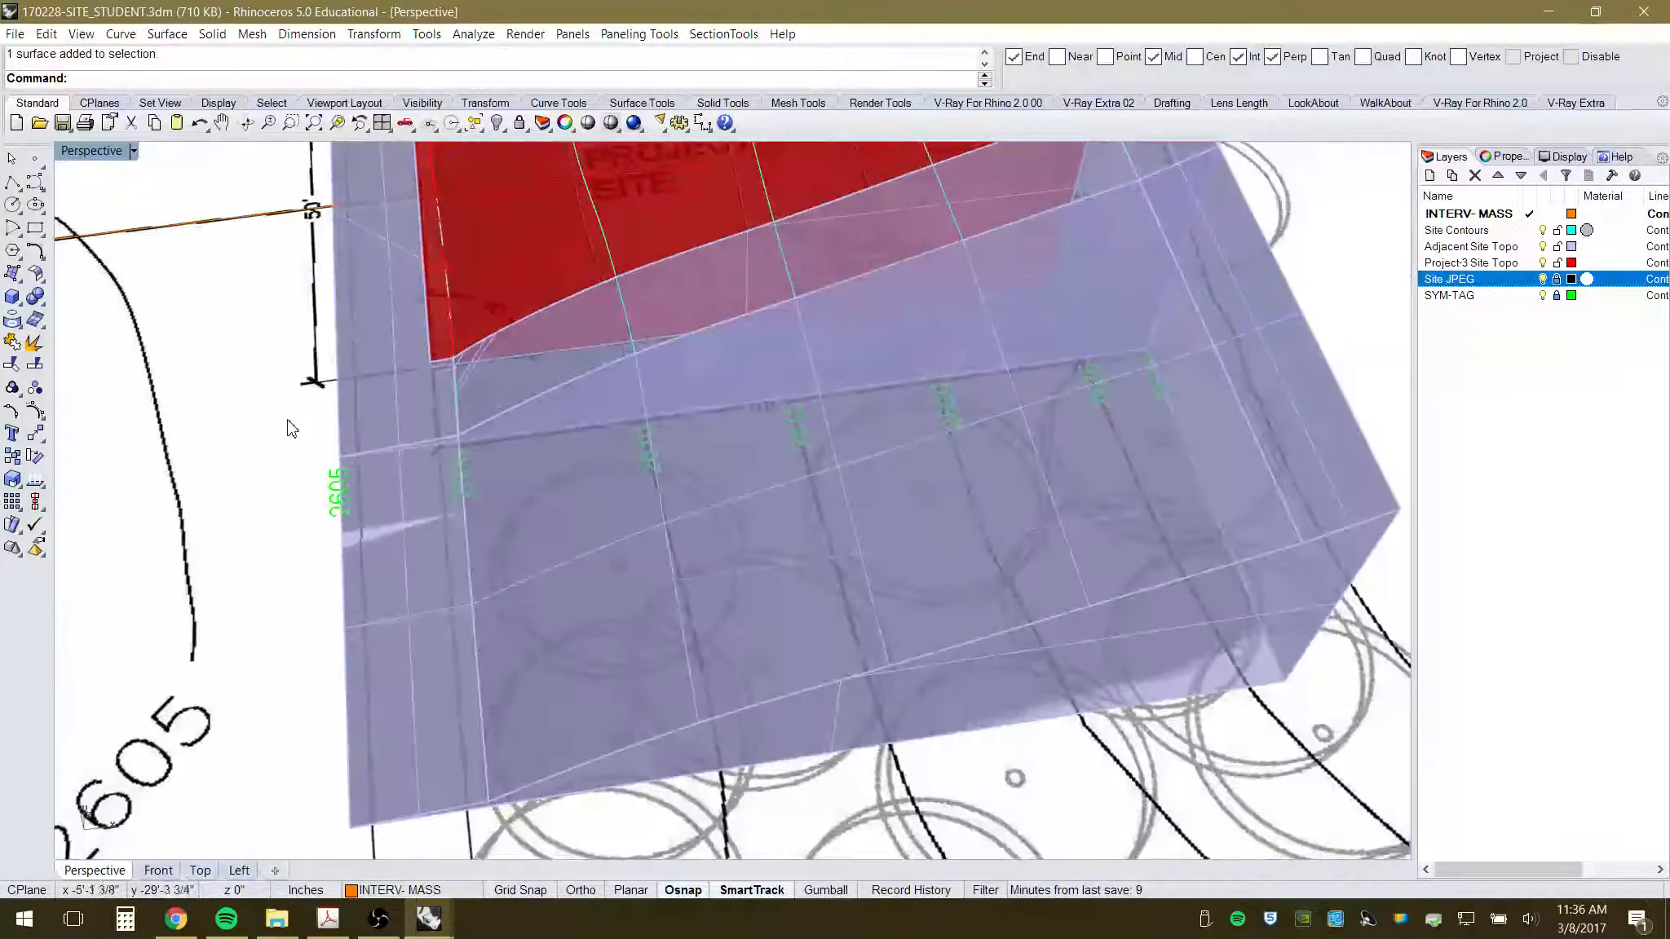
scroll(1038, 534, down, 10)
right_drag(1038, 534, 1058, 488)
scroll(977, 452, up, 4)
right_drag(875, 502, 851, 491)
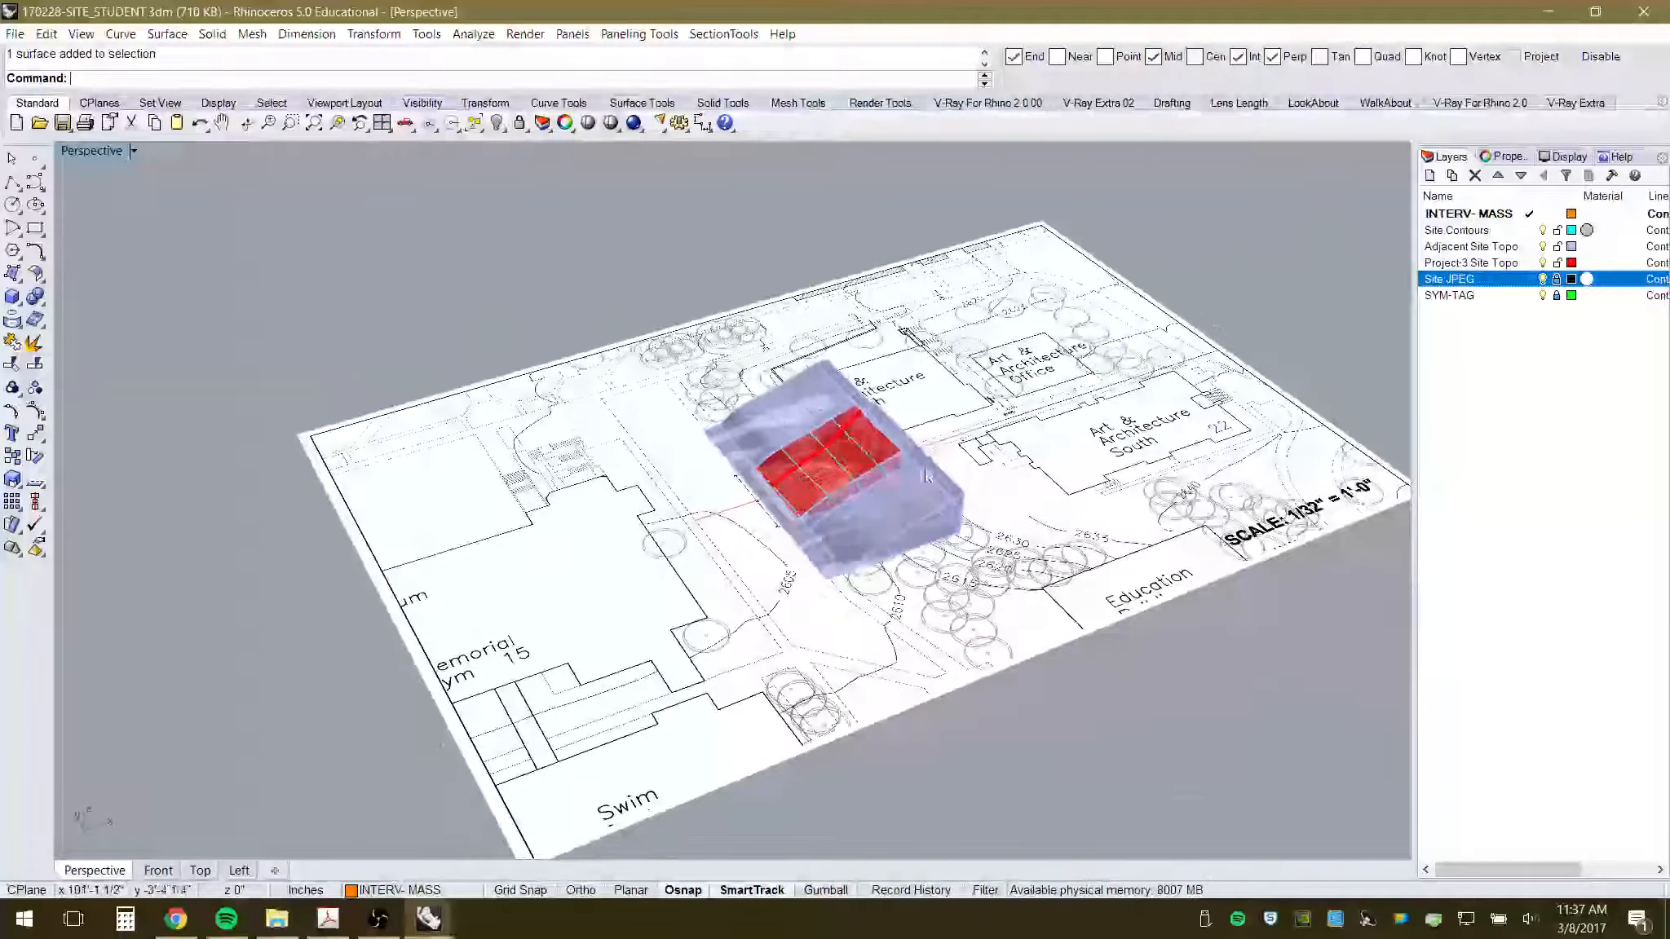
scroll(848, 465, up, 6)
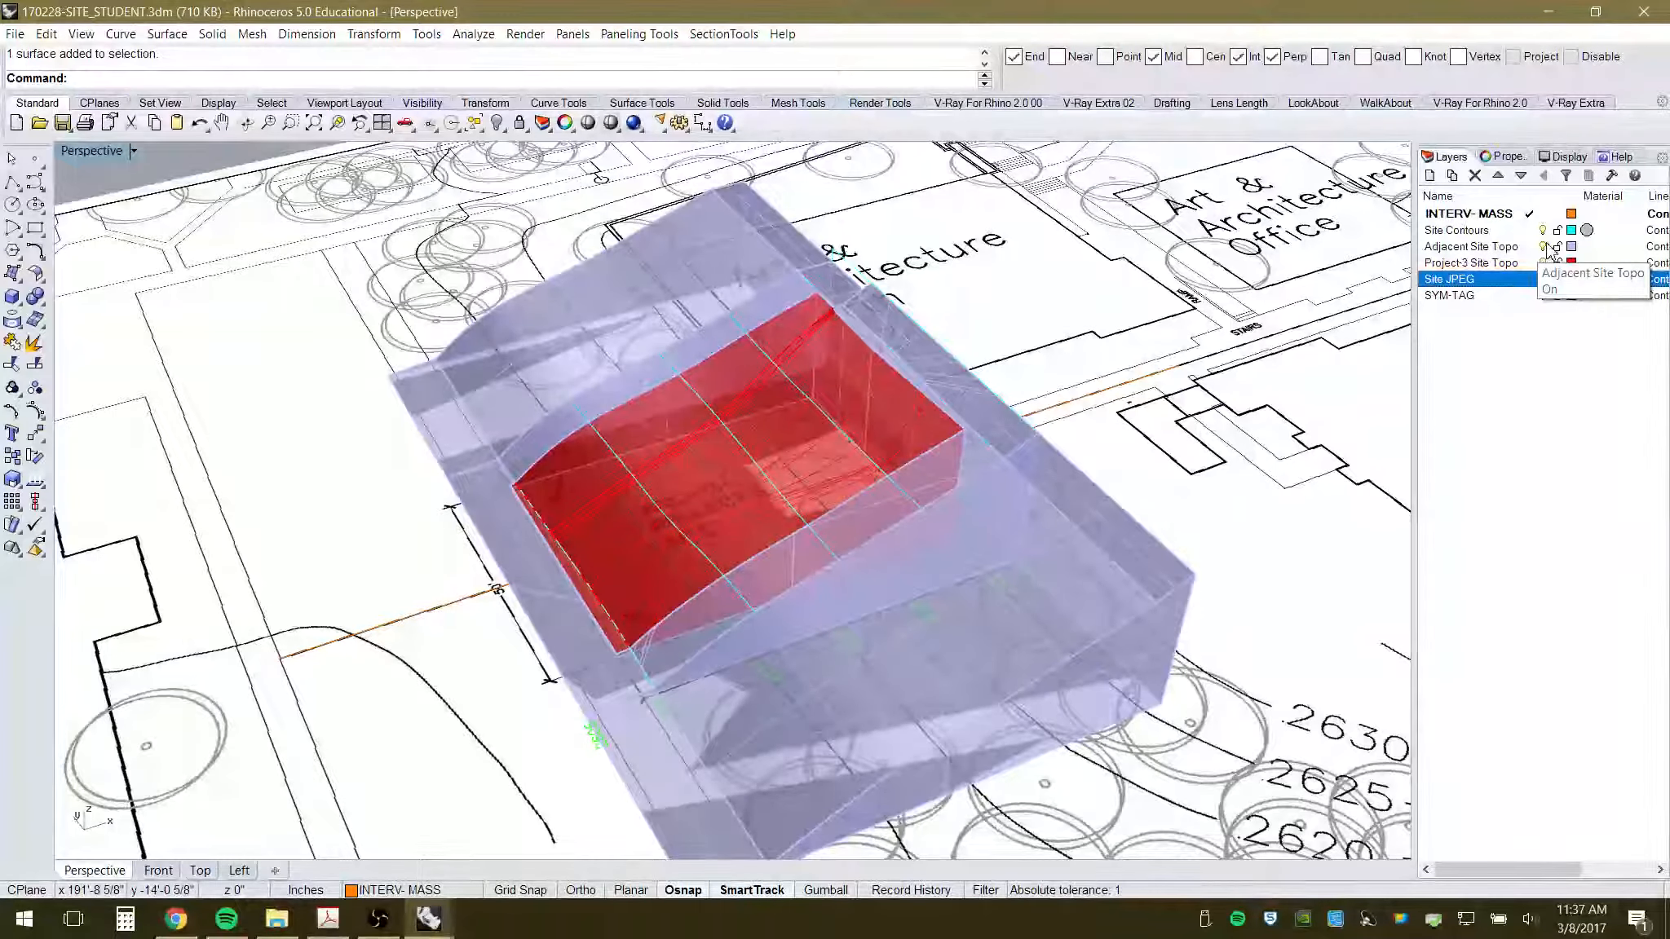
- Turn off Adjacent Site Topo and view the red mass from a low, near-horizontal angle
click(1543, 248)
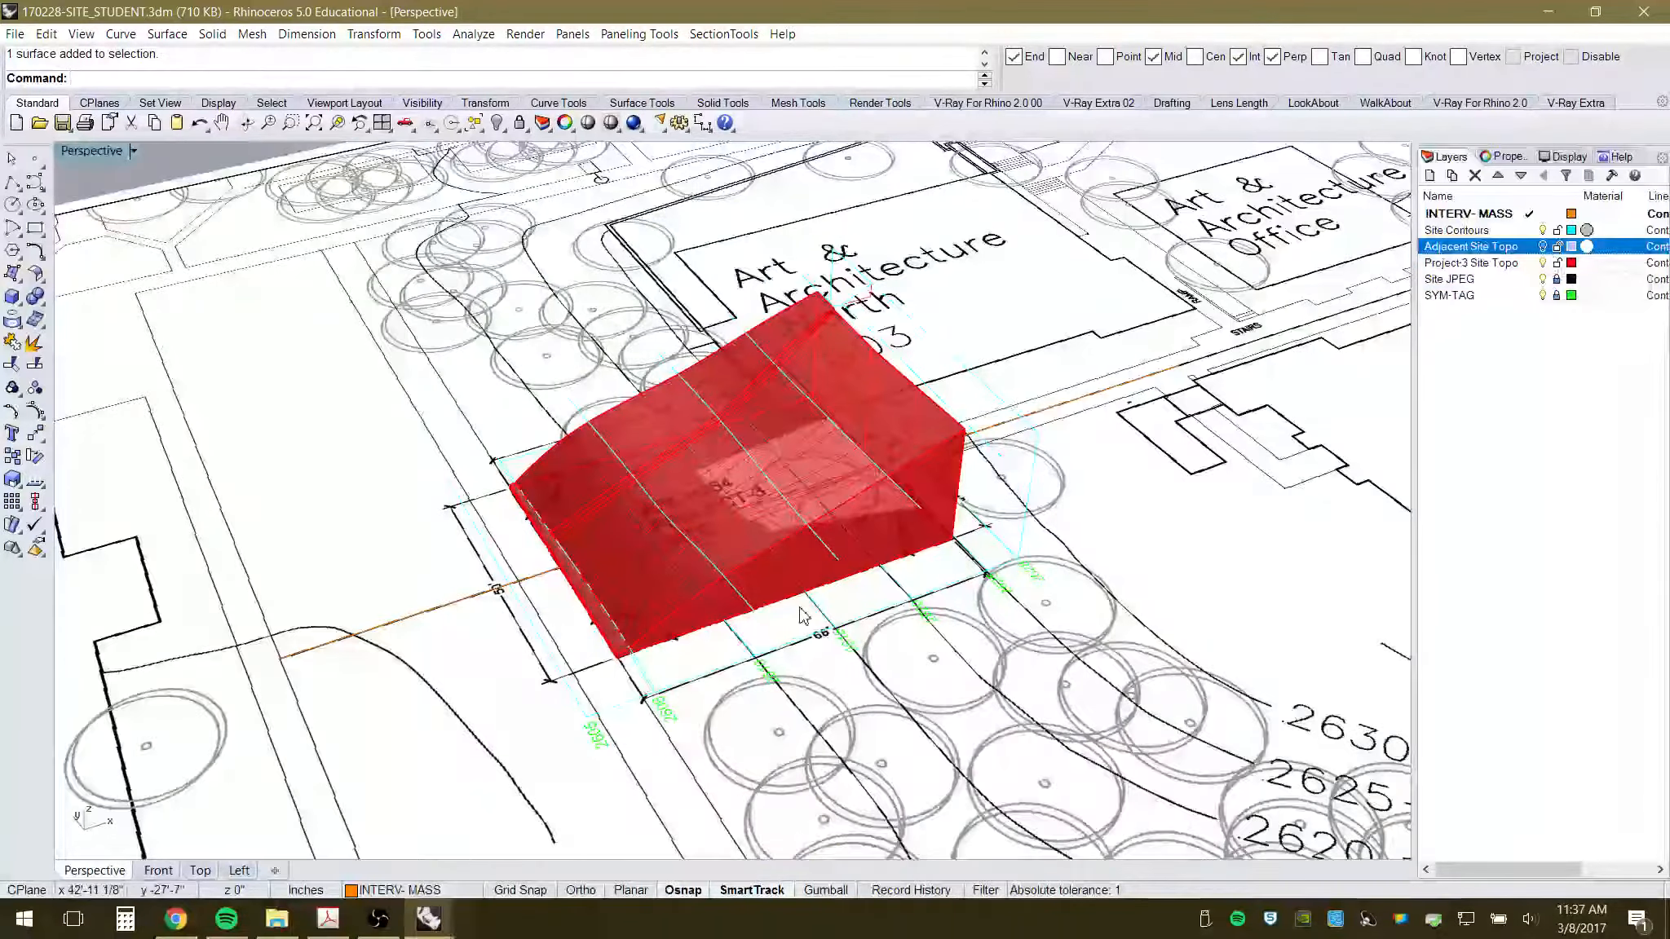
right_drag(889, 557, 833, 585)
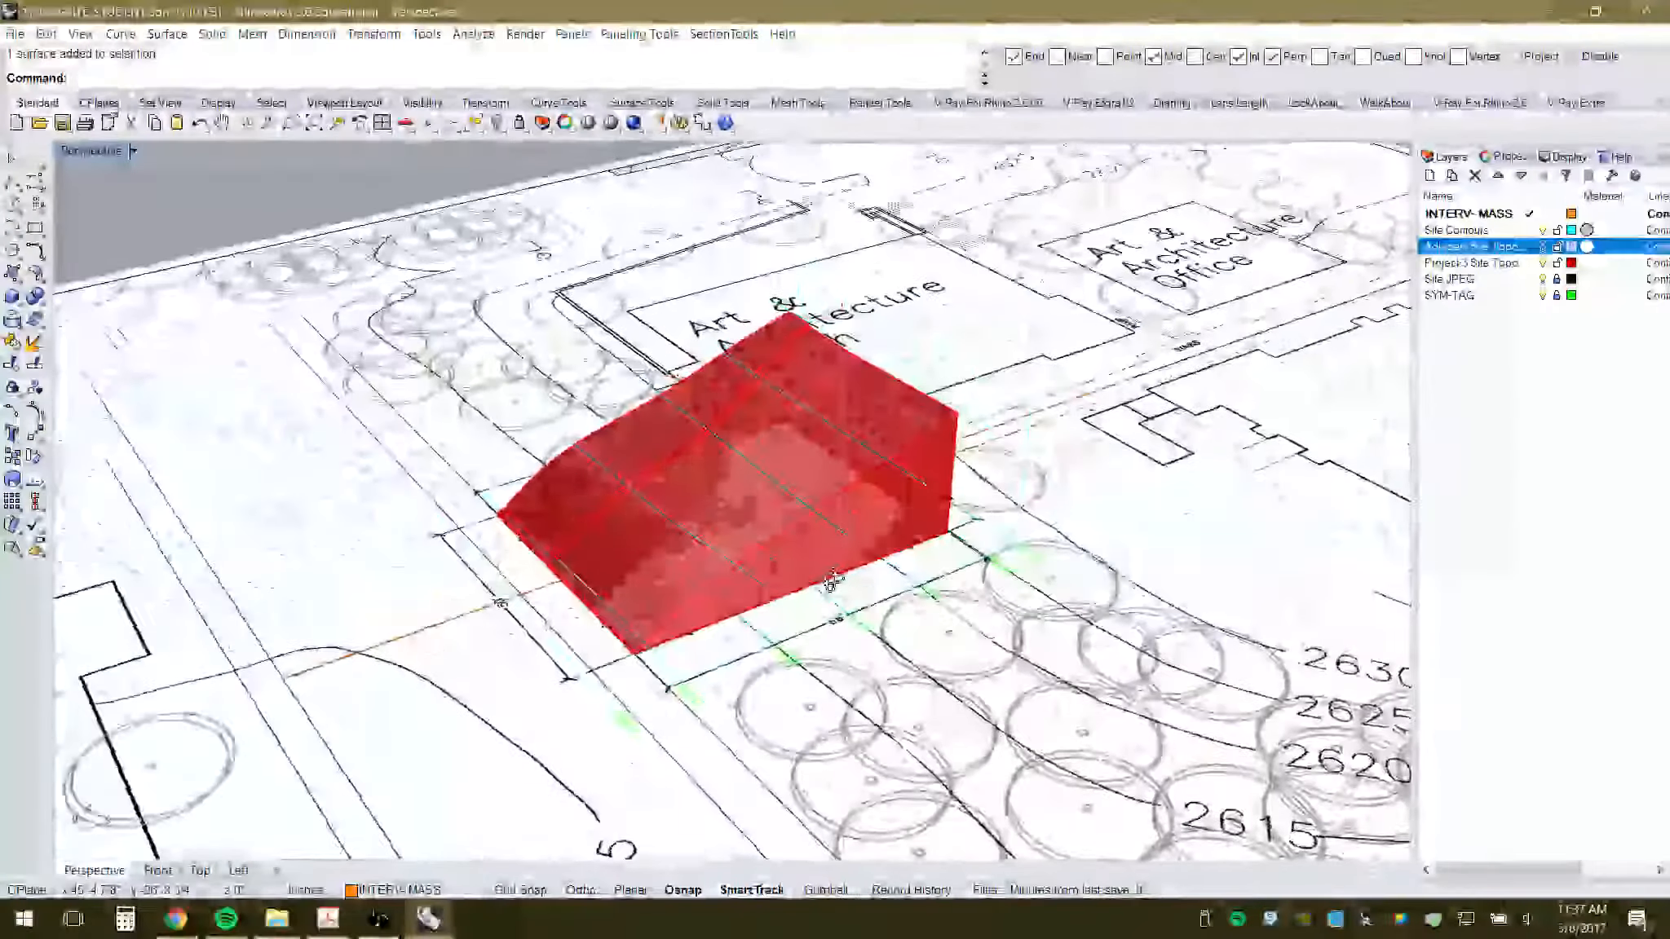
scroll(711, 443, up, 6)
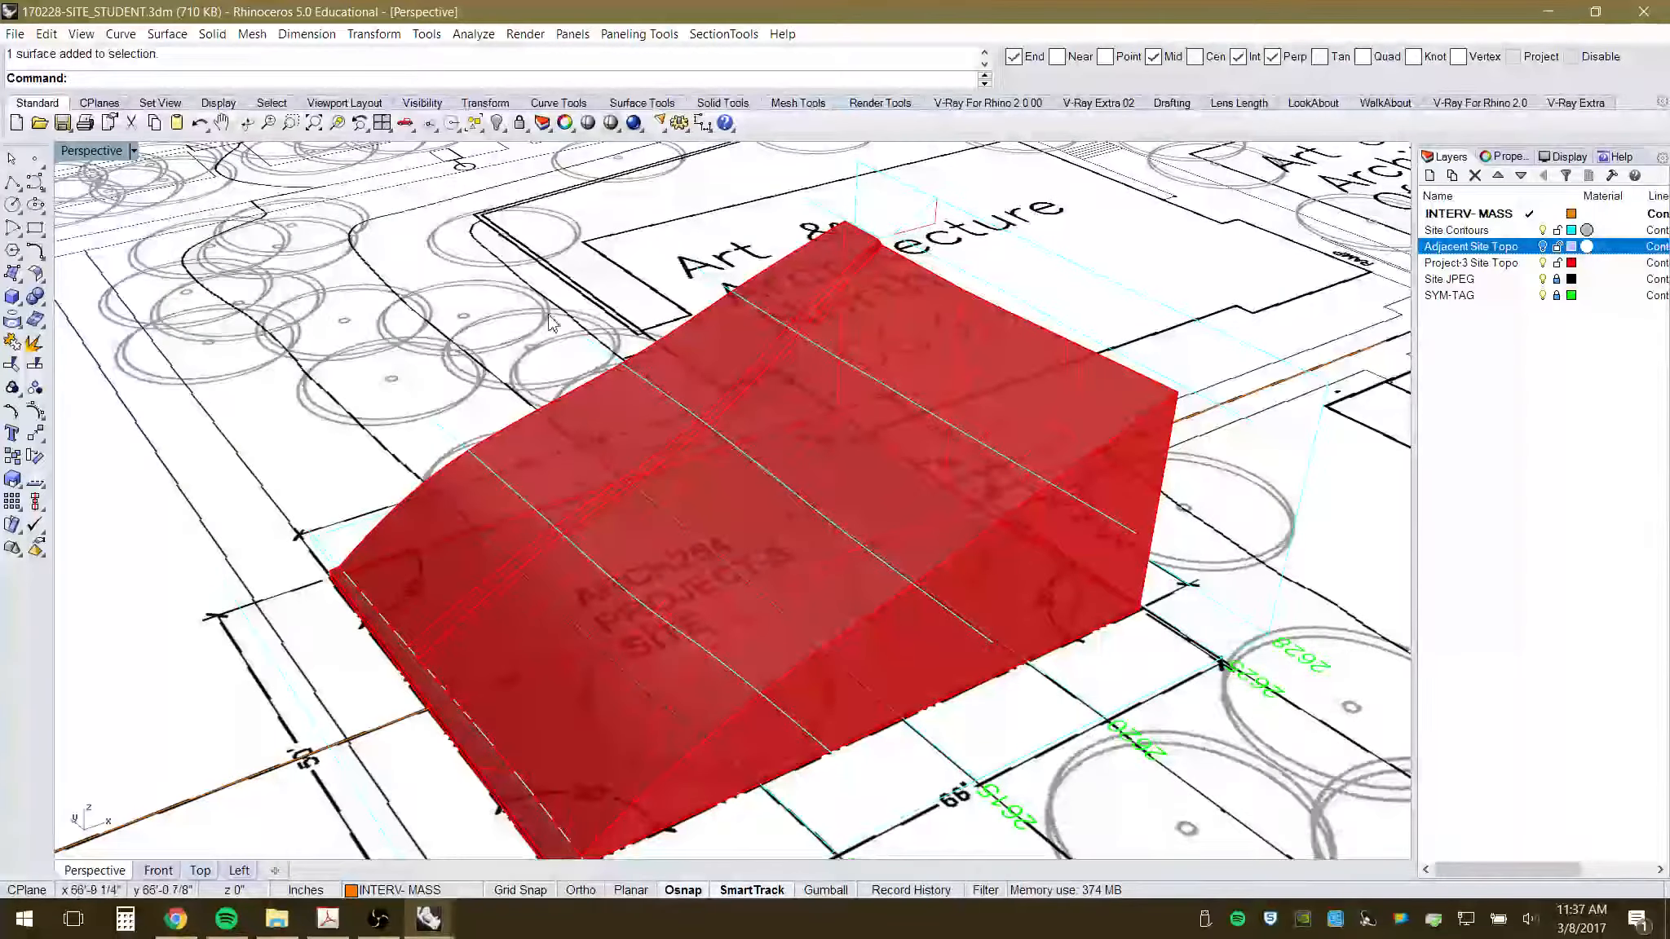
right_drag(555, 322, 648, 709)
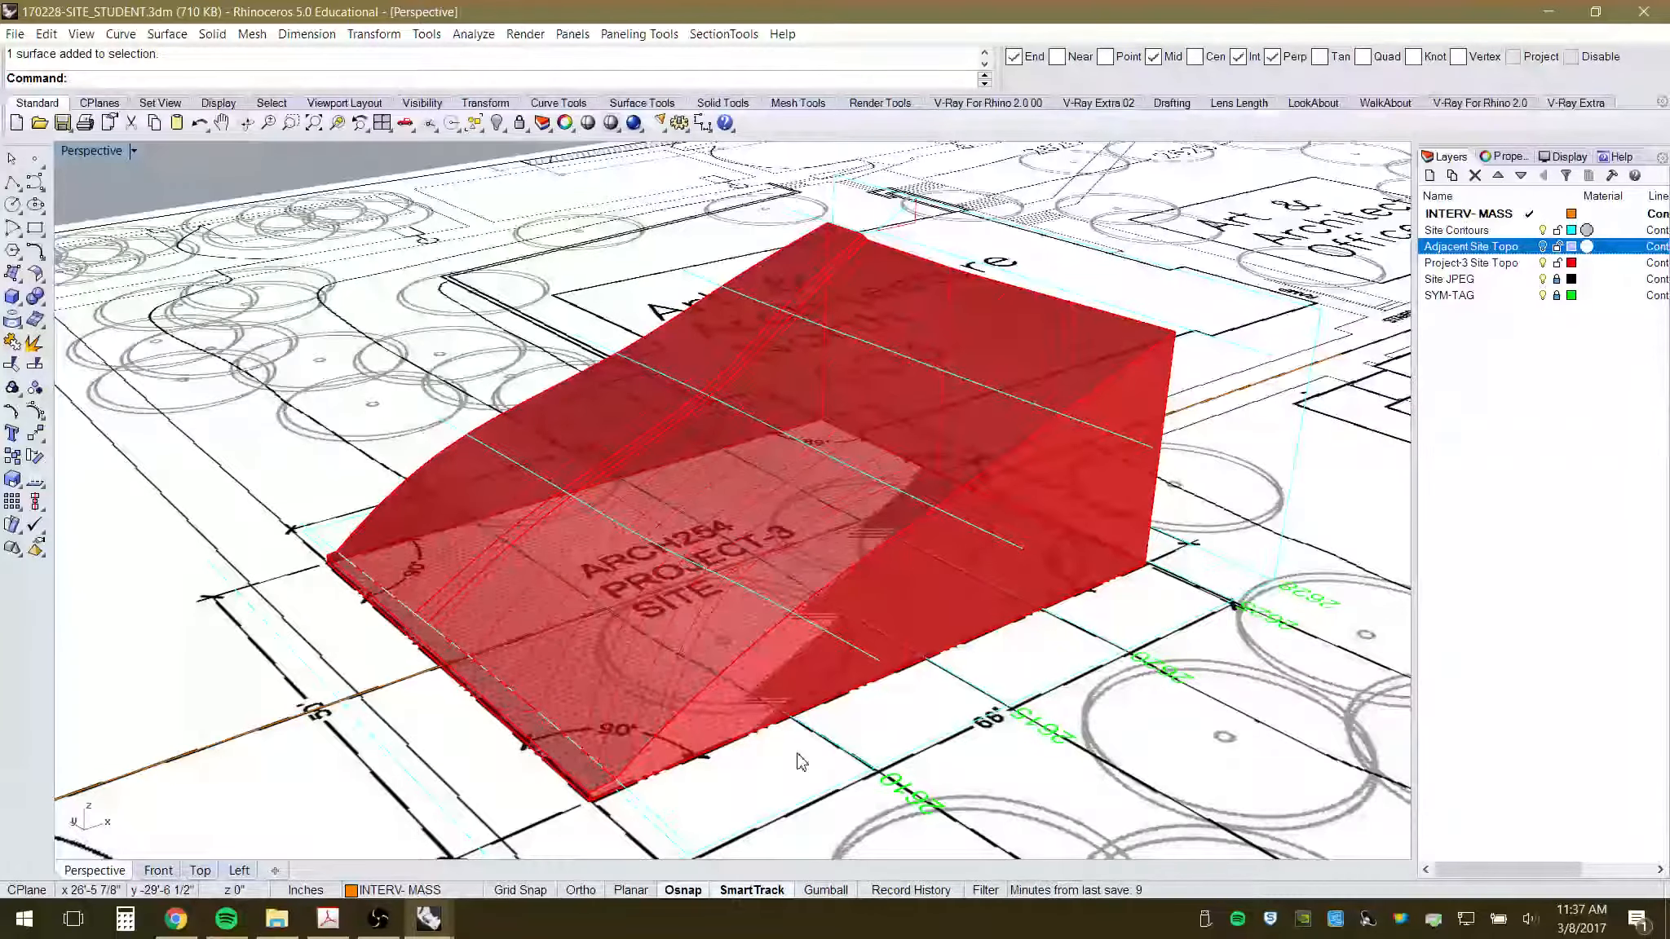
mouse_move(739, 653)
right_down()
mouse_move(742, 570)
mouse_move(735, 636)
right_up()
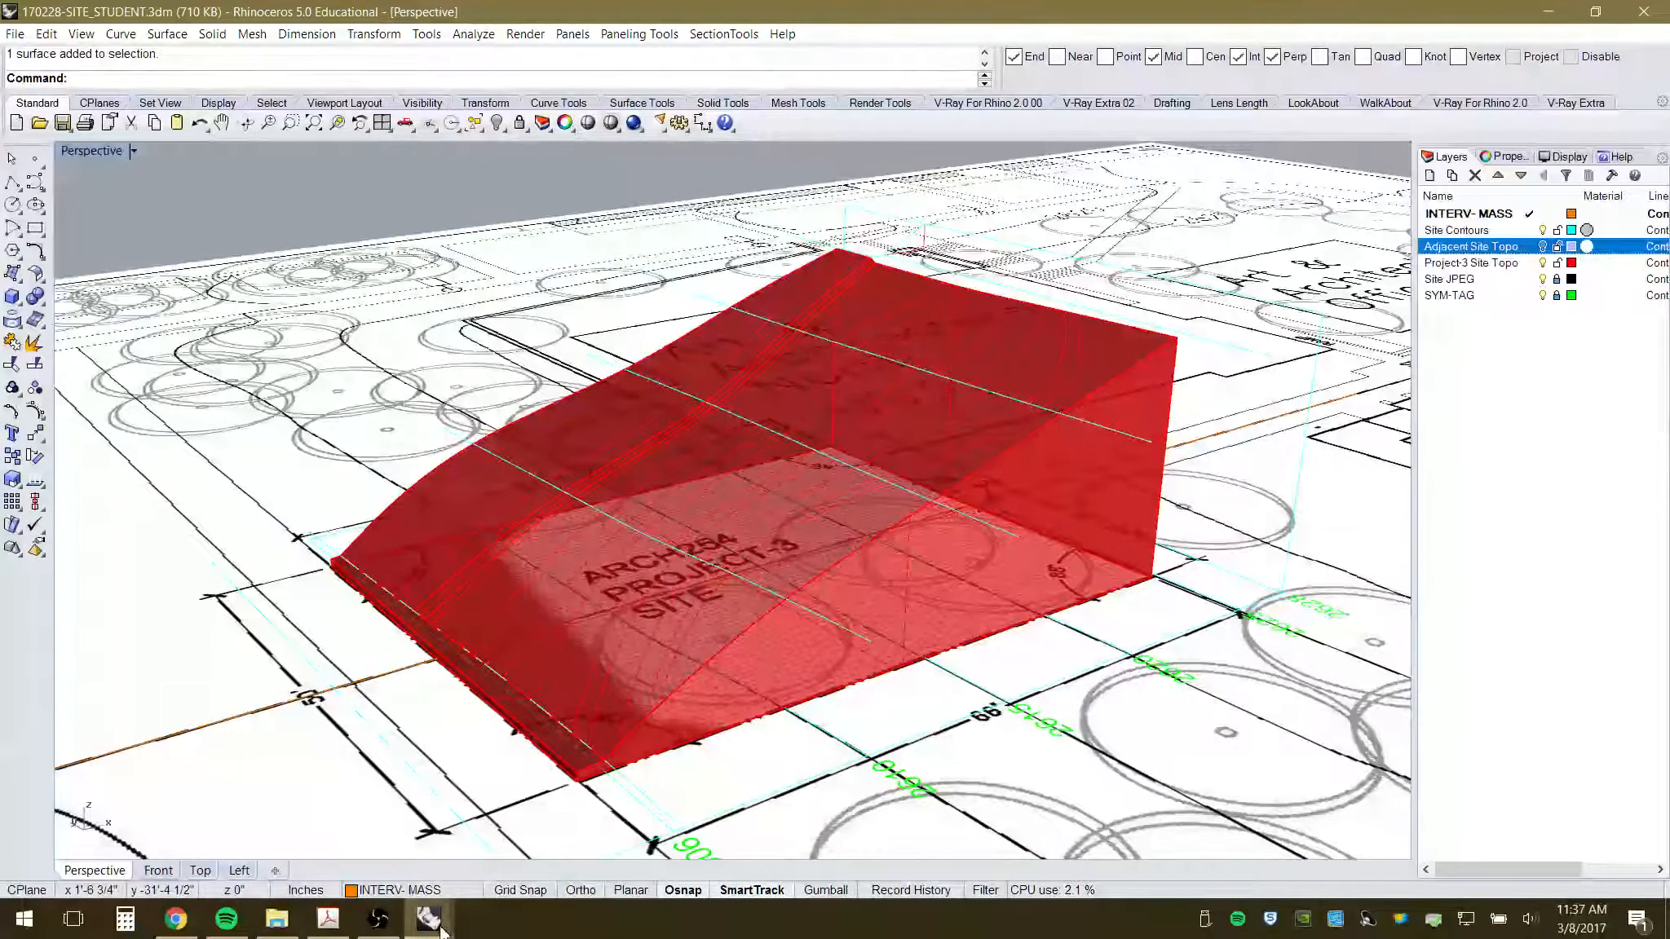
- Switch to the SITE_MONTOTO model window and set the viewport to Ghosted display
mouse_move(425, 923)
click(361, 848)
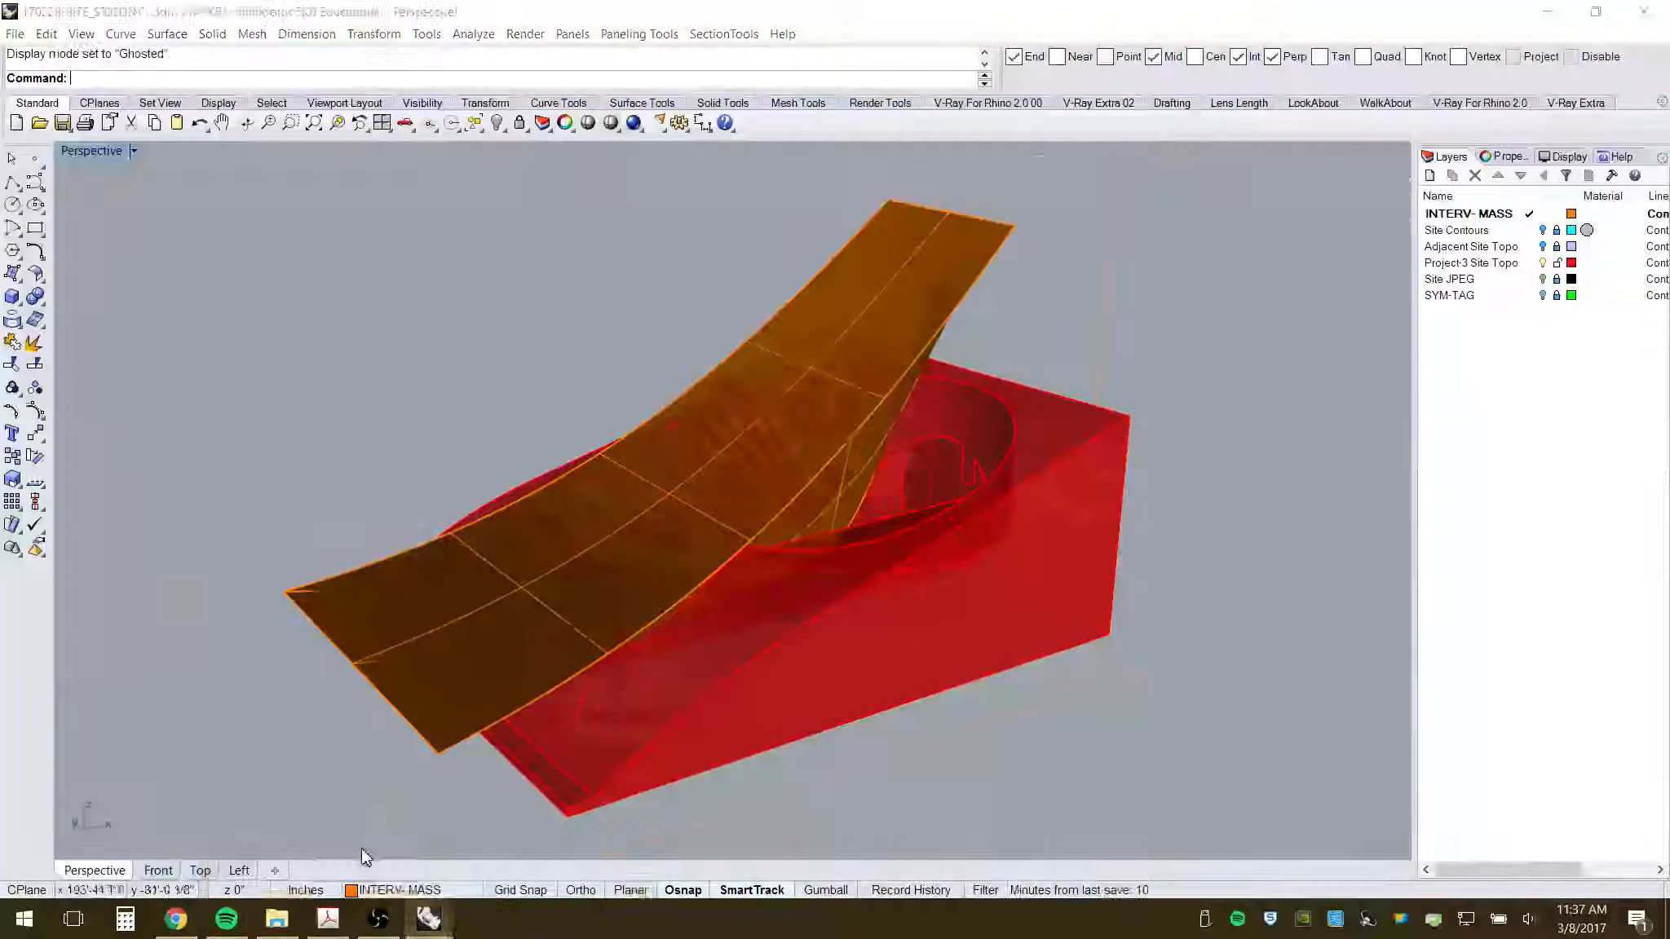
right_drag(625, 680, 707, 709)
click(841, 637)
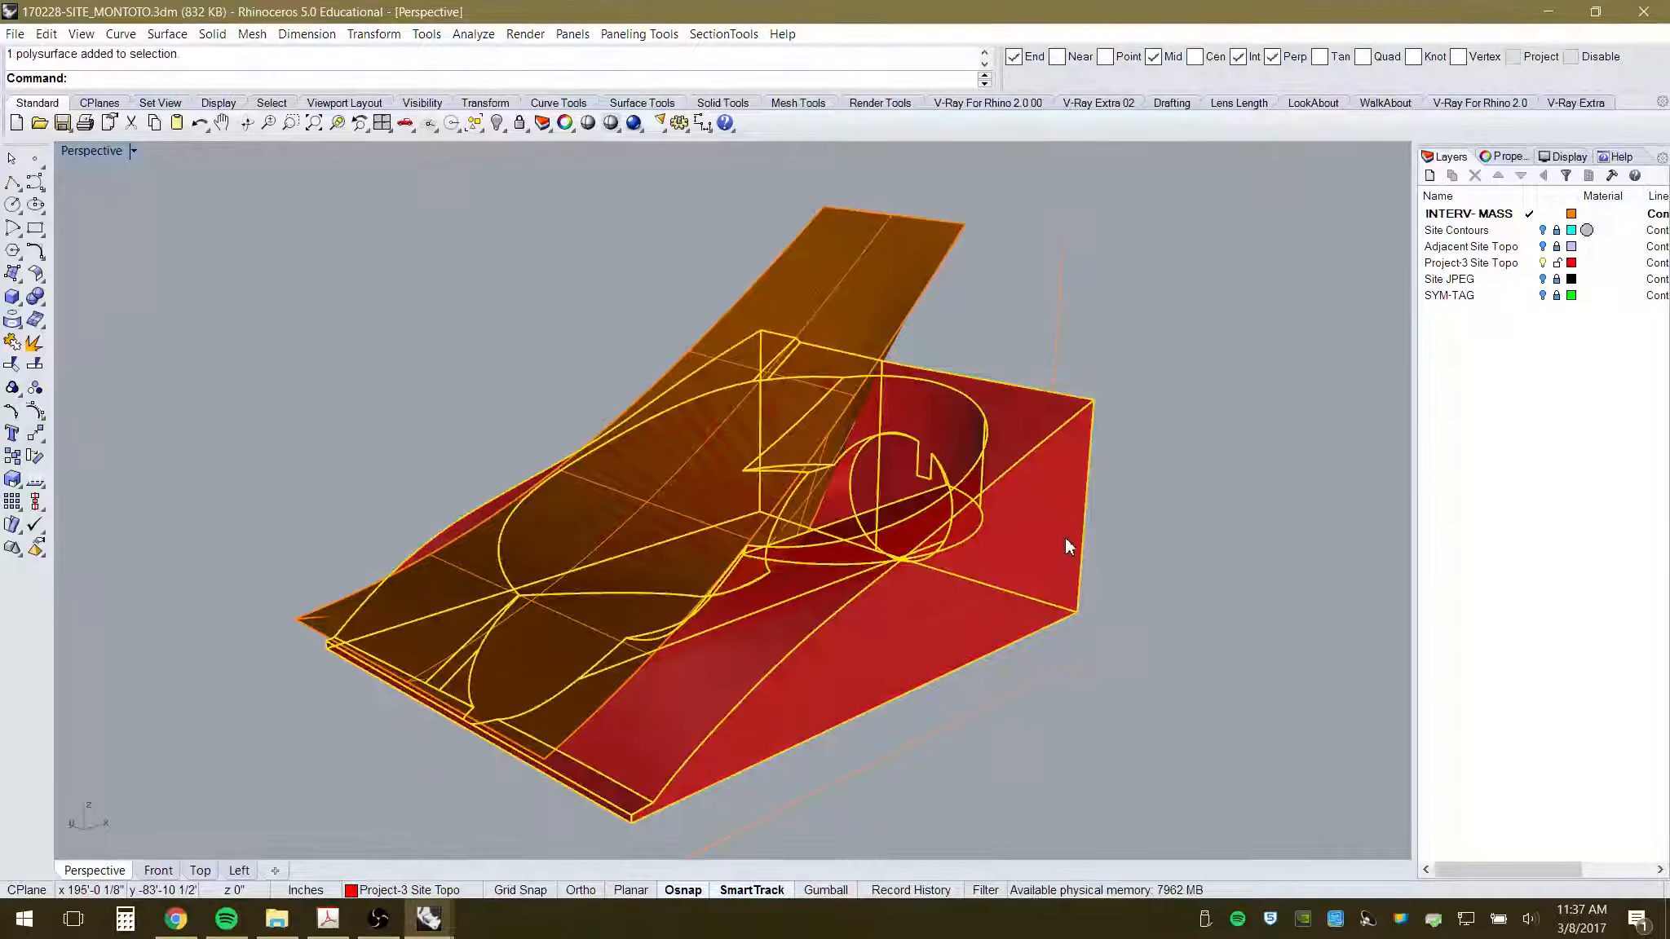
key(ctrl+alt+g)
click(1212, 562)
right_drag(1212, 562, 1114, 652)
scroll(930, 407, up, 2)
right_drag(841, 750, 885, 659)
scroll(846, 636, down, 3)
- Select the orange surface and inspect it from lower, flatter angles
click(842, 388)
right_drag(807, 605, 744, 675)
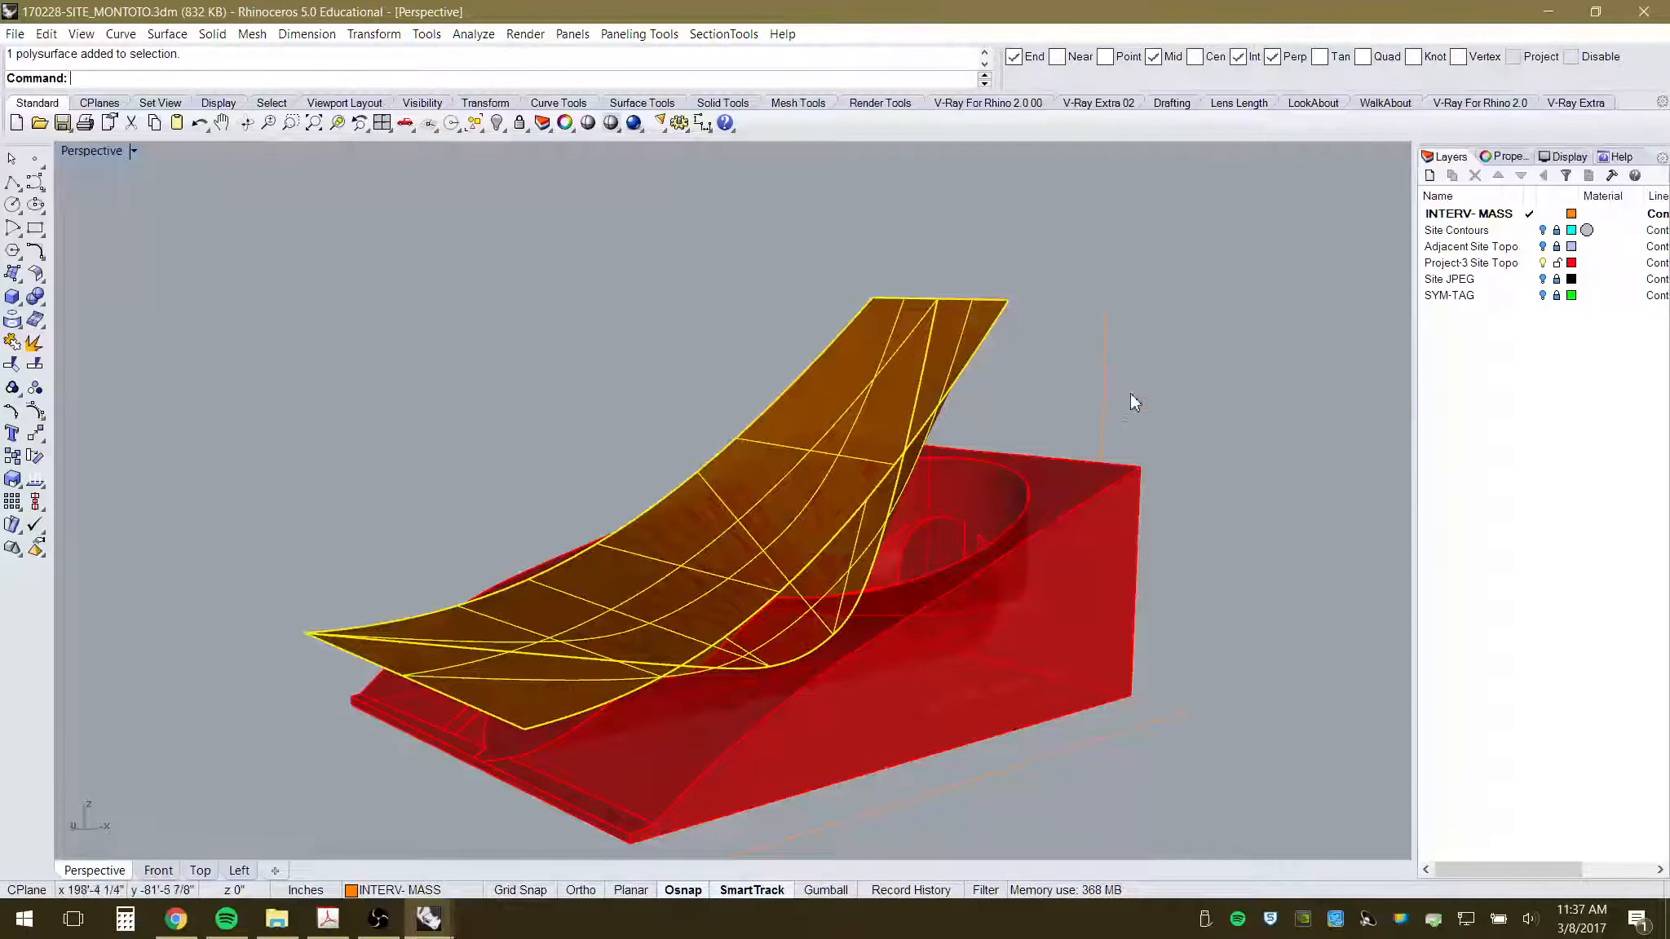
click(1073, 443)
right_drag(1008, 564, 958, 601)
right_drag(904, 657, 920, 641)
scroll(791, 631, up, 2)
scroll(790, 633, up, 1)
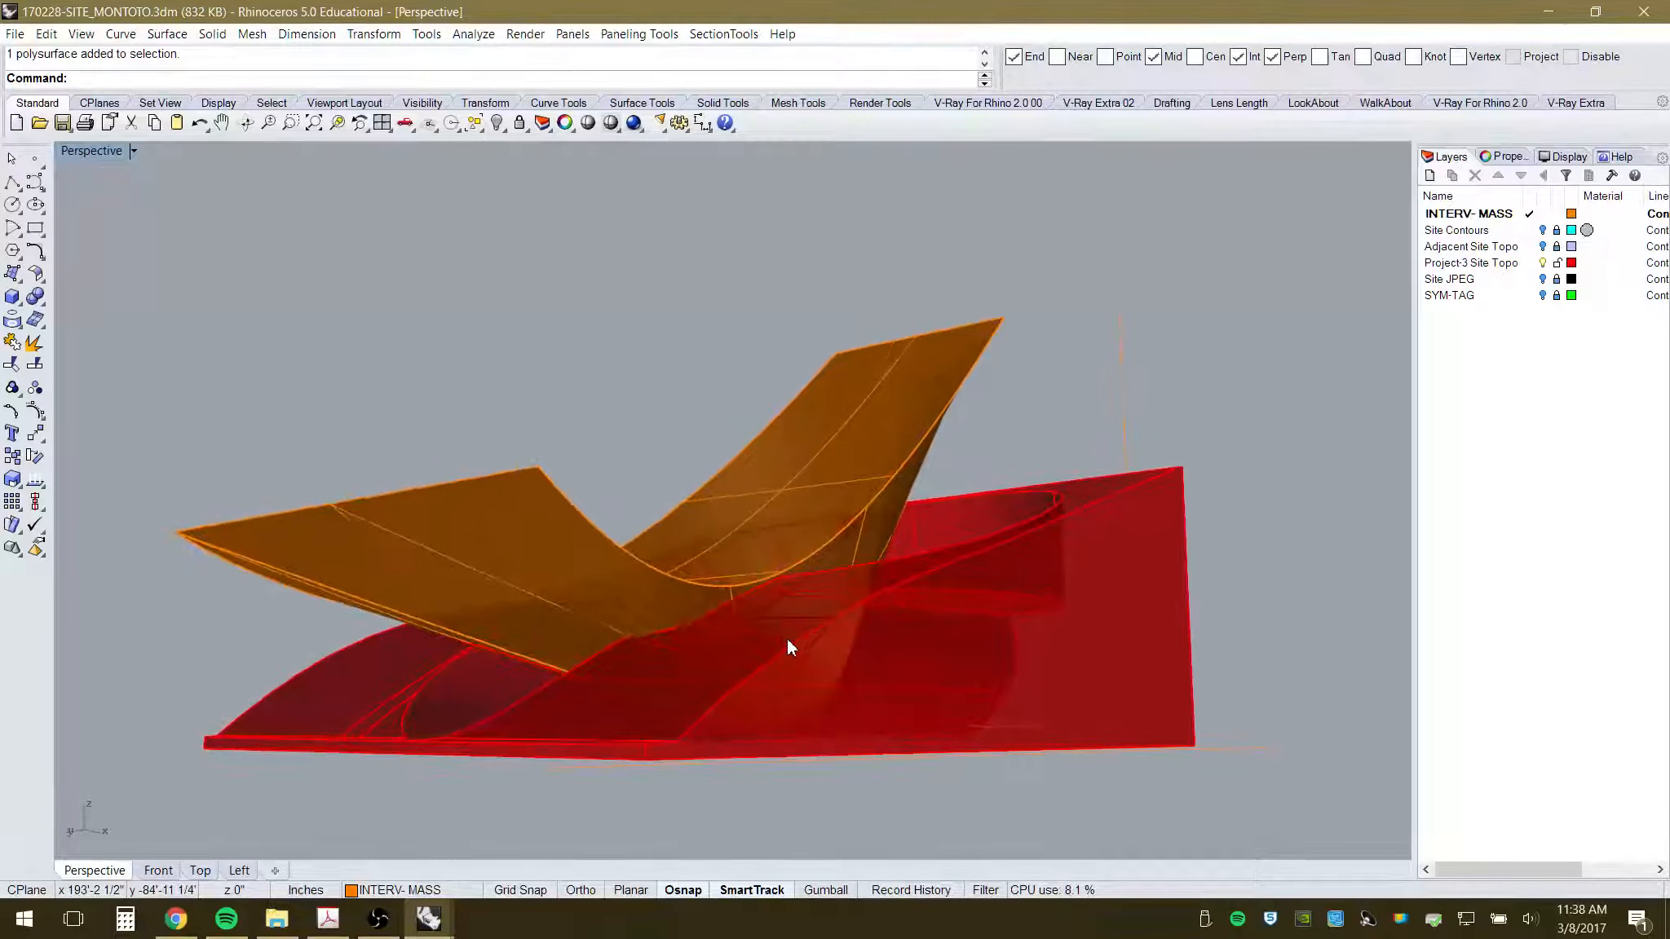
right_drag(871, 614, 850, 626)
- Clear the orange surface selection and make Project-3 Site Topo the current layer
click(932, 362)
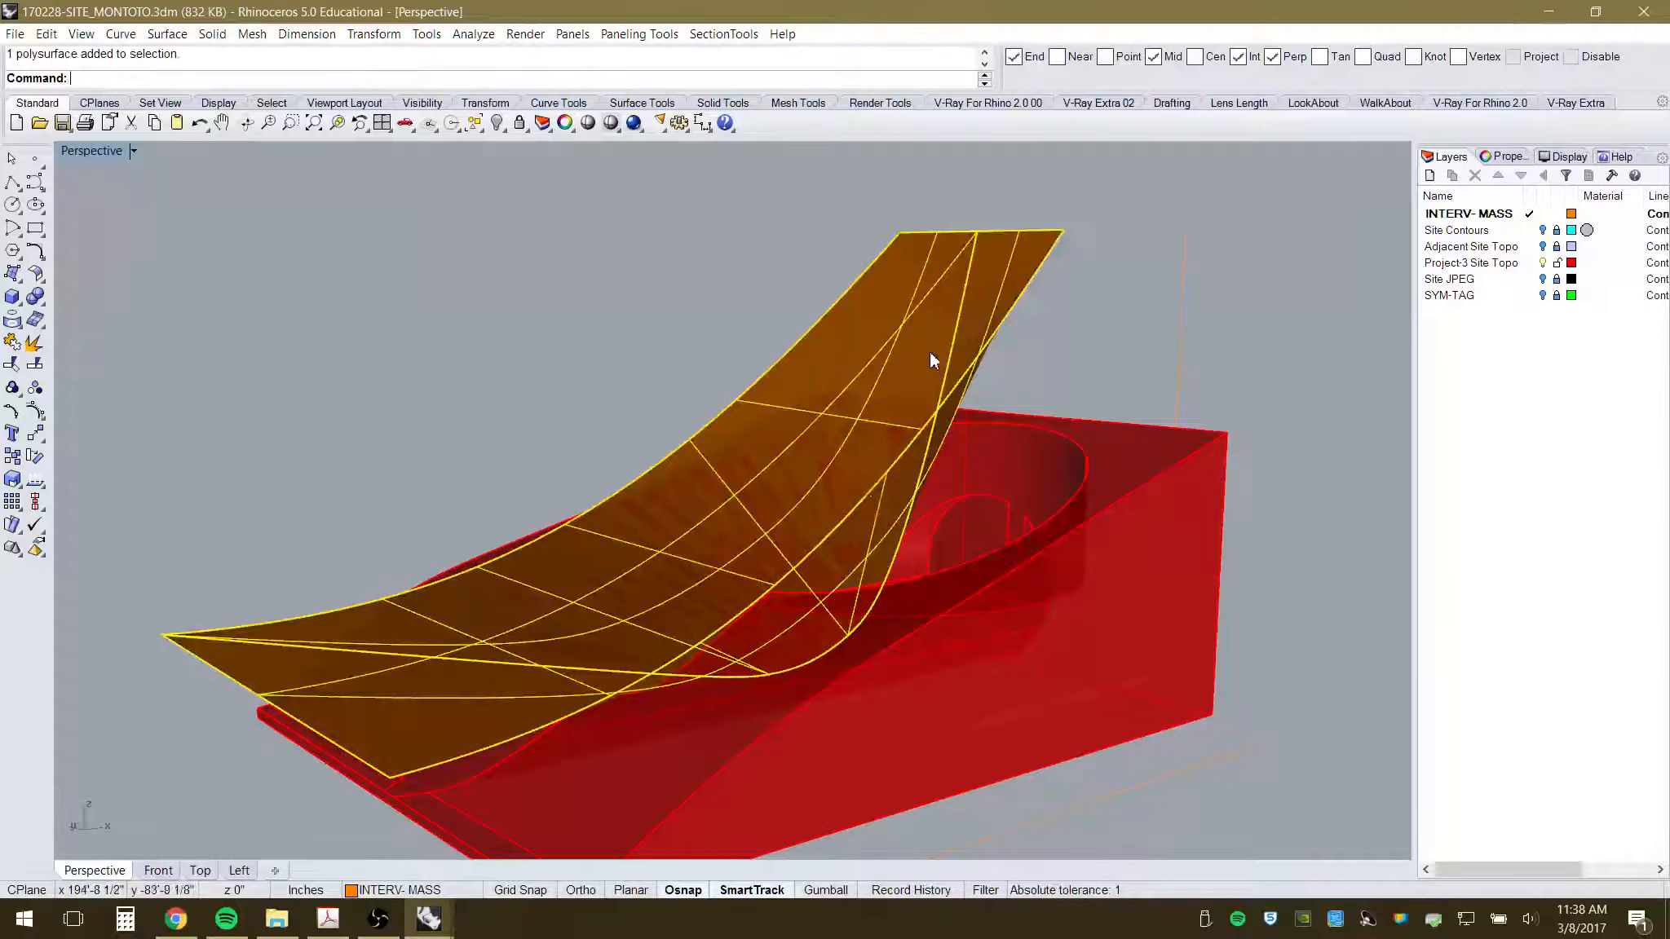
right_drag(1102, 559, 1100, 571)
scroll(1070, 452, down, 2)
key(Escape)
right_drag(864, 574, 879, 562)
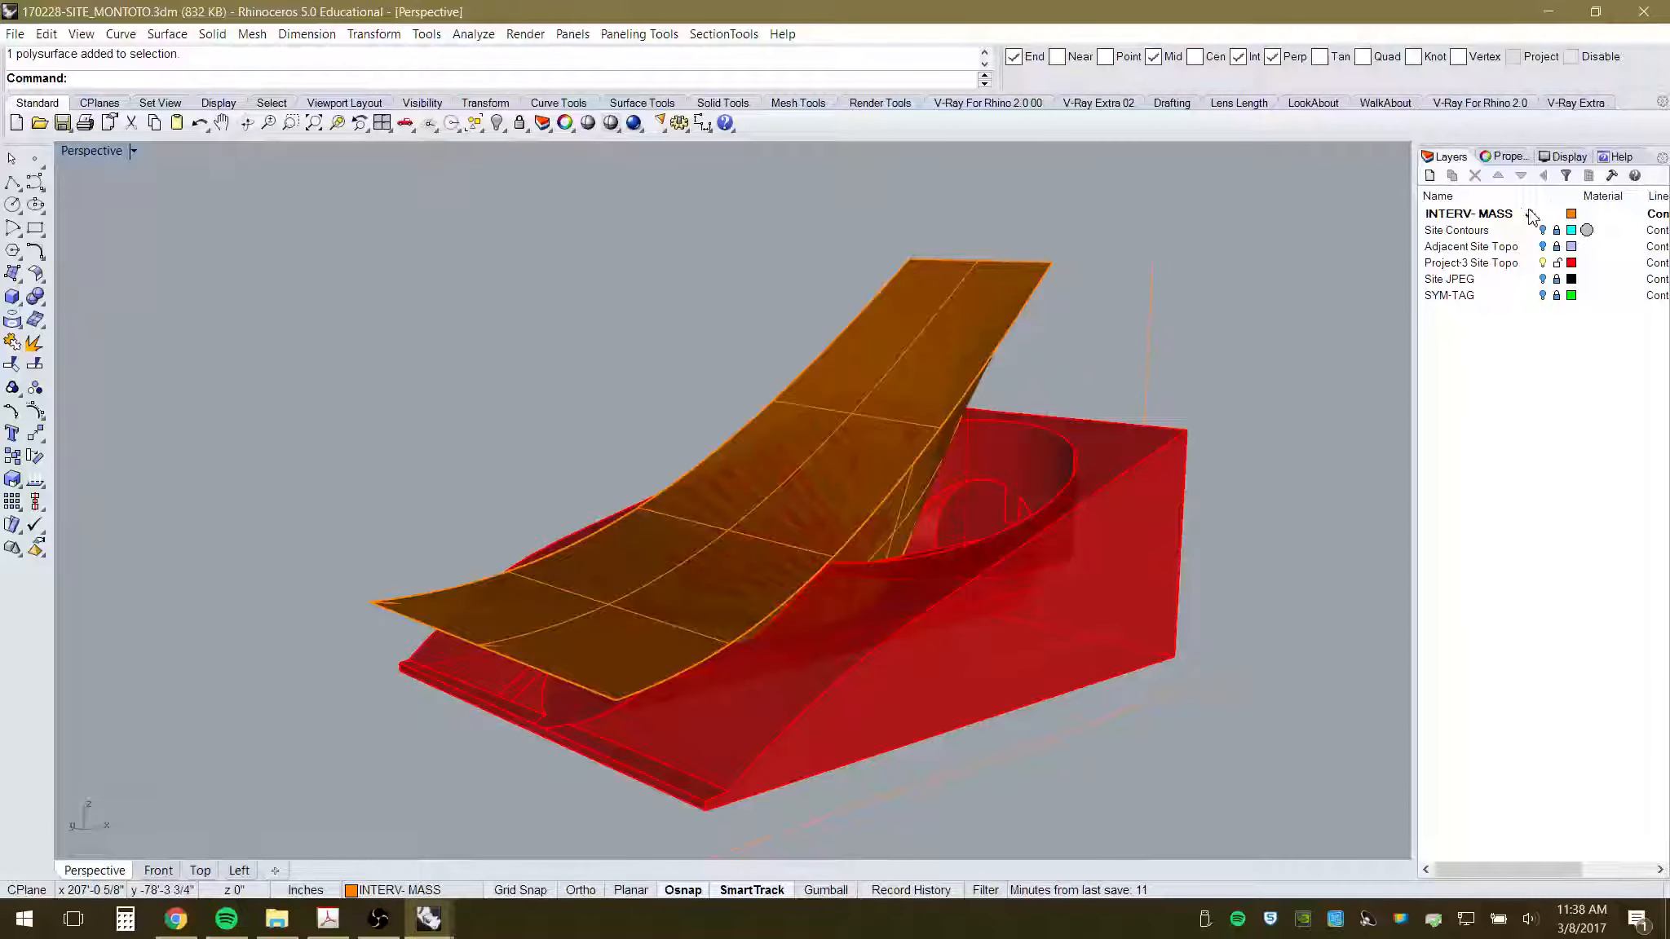
click(1532, 263)
- Hide the orange INTERV-MASS surface and view the red topography mass from a low side angle
click(1543, 215)
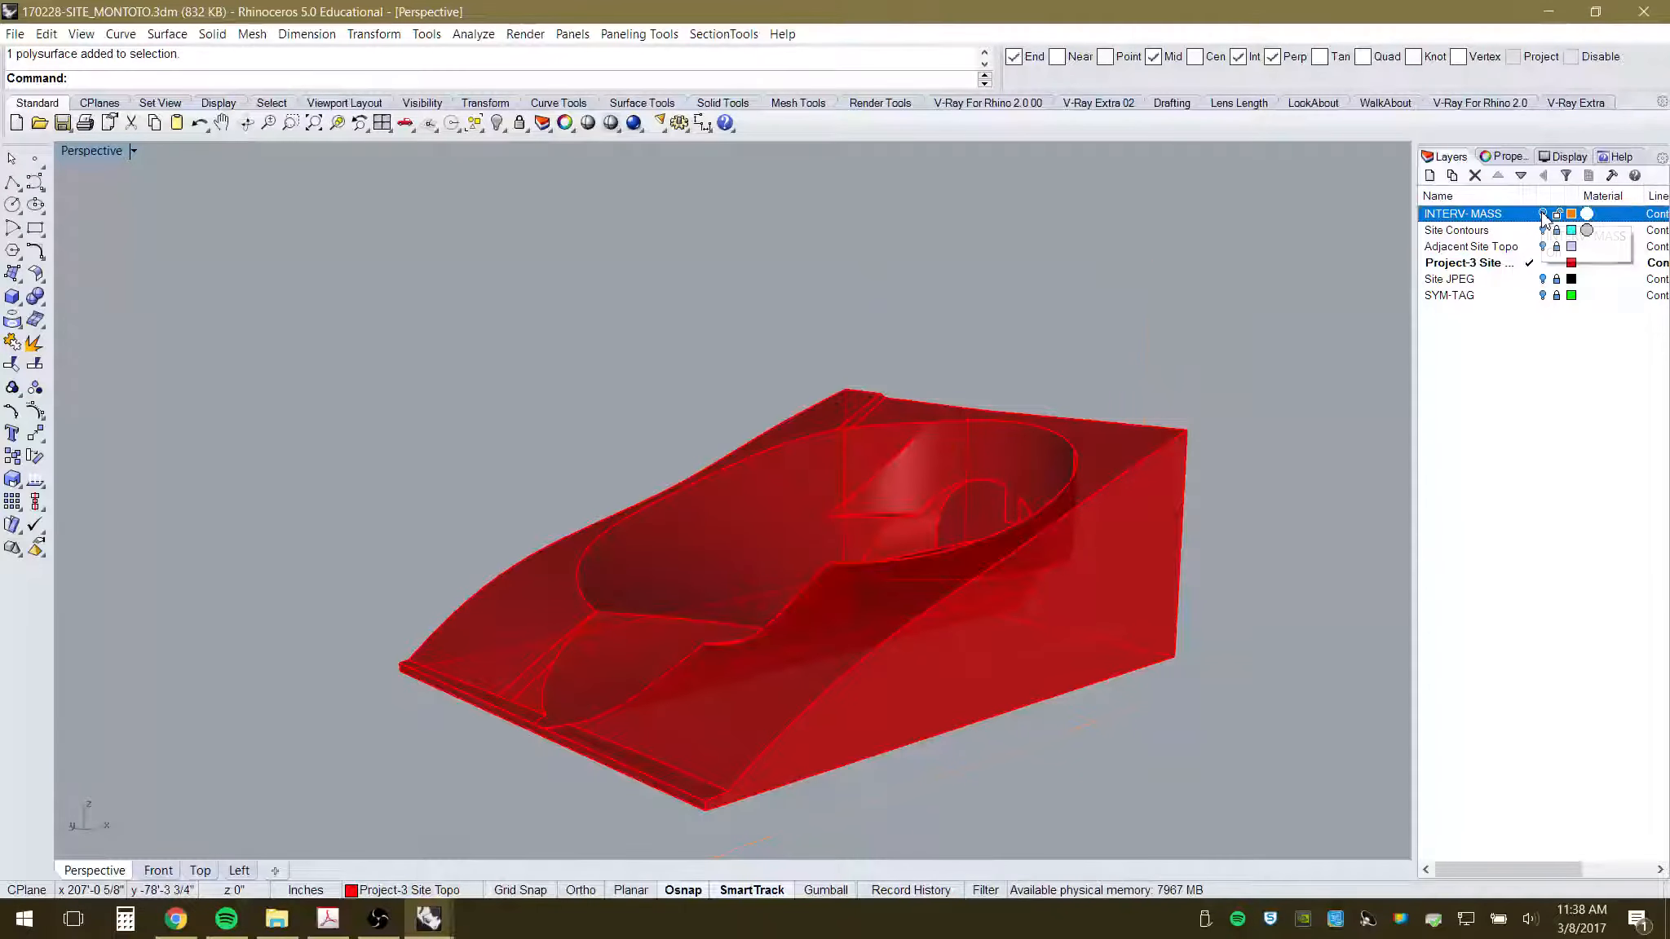
right_drag(1300, 372, 1185, 511)
scroll(824, 459, up, 3)
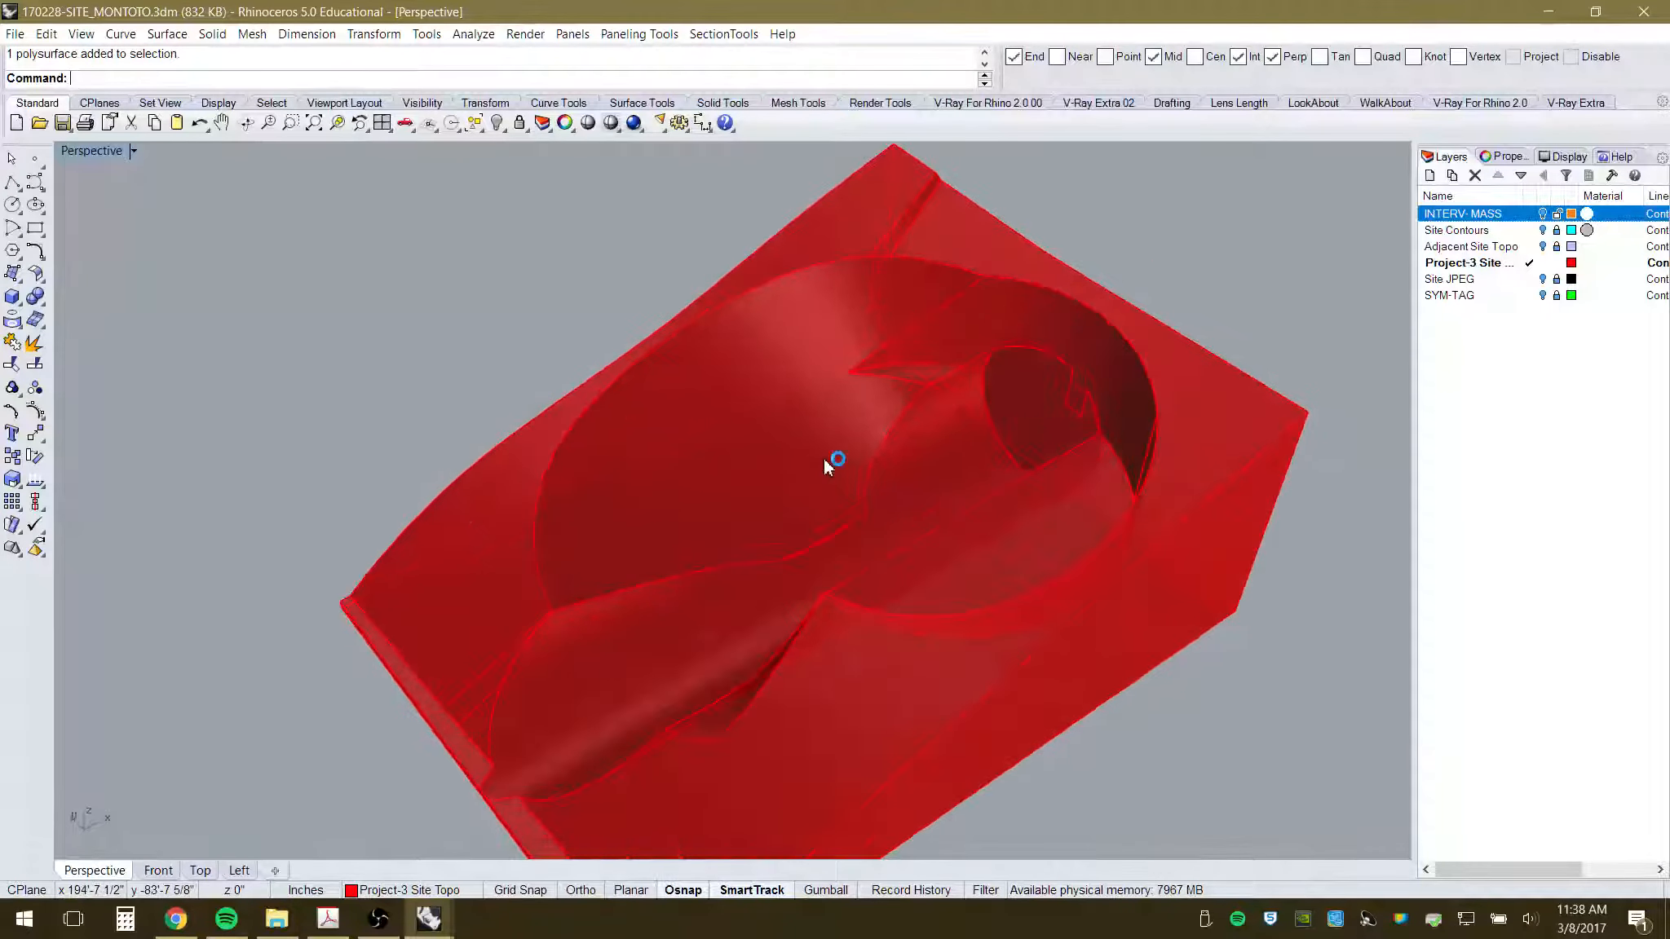
right_drag(824, 458, 962, 575)
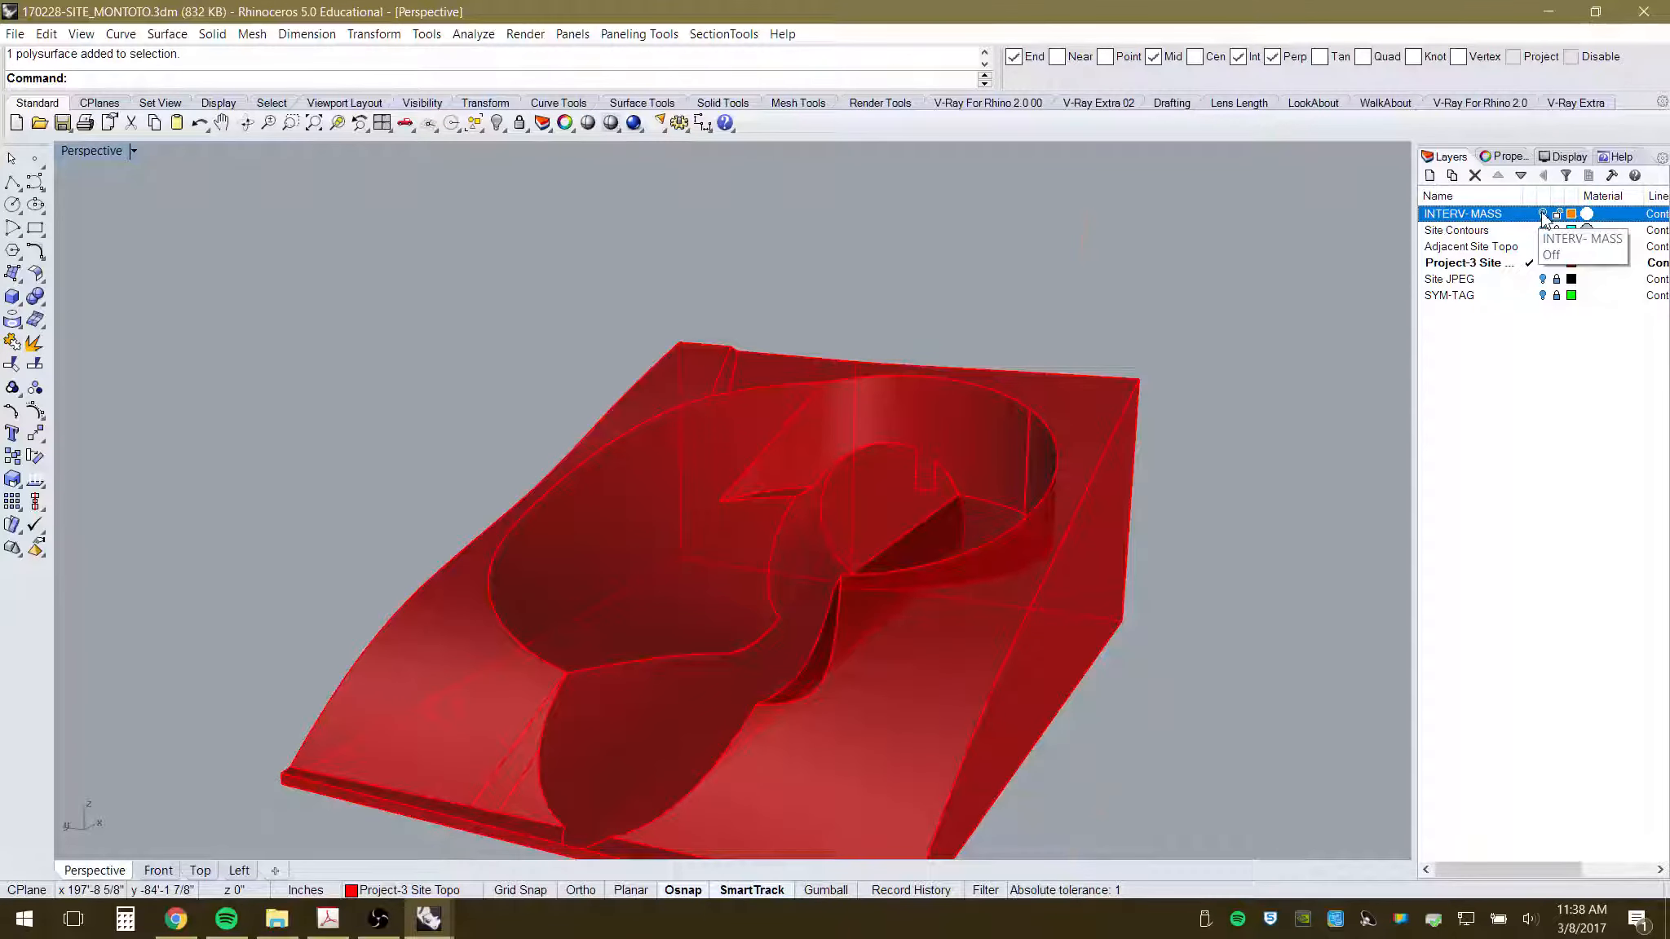
- Turn INTERV-MASS back on in Ghosted display and view the orange surface from several angles
click(1542, 215)
mouse_move(906, 439)
right_down()
mouse_move(978, 376)
mouse_move(894, 428)
right_up()
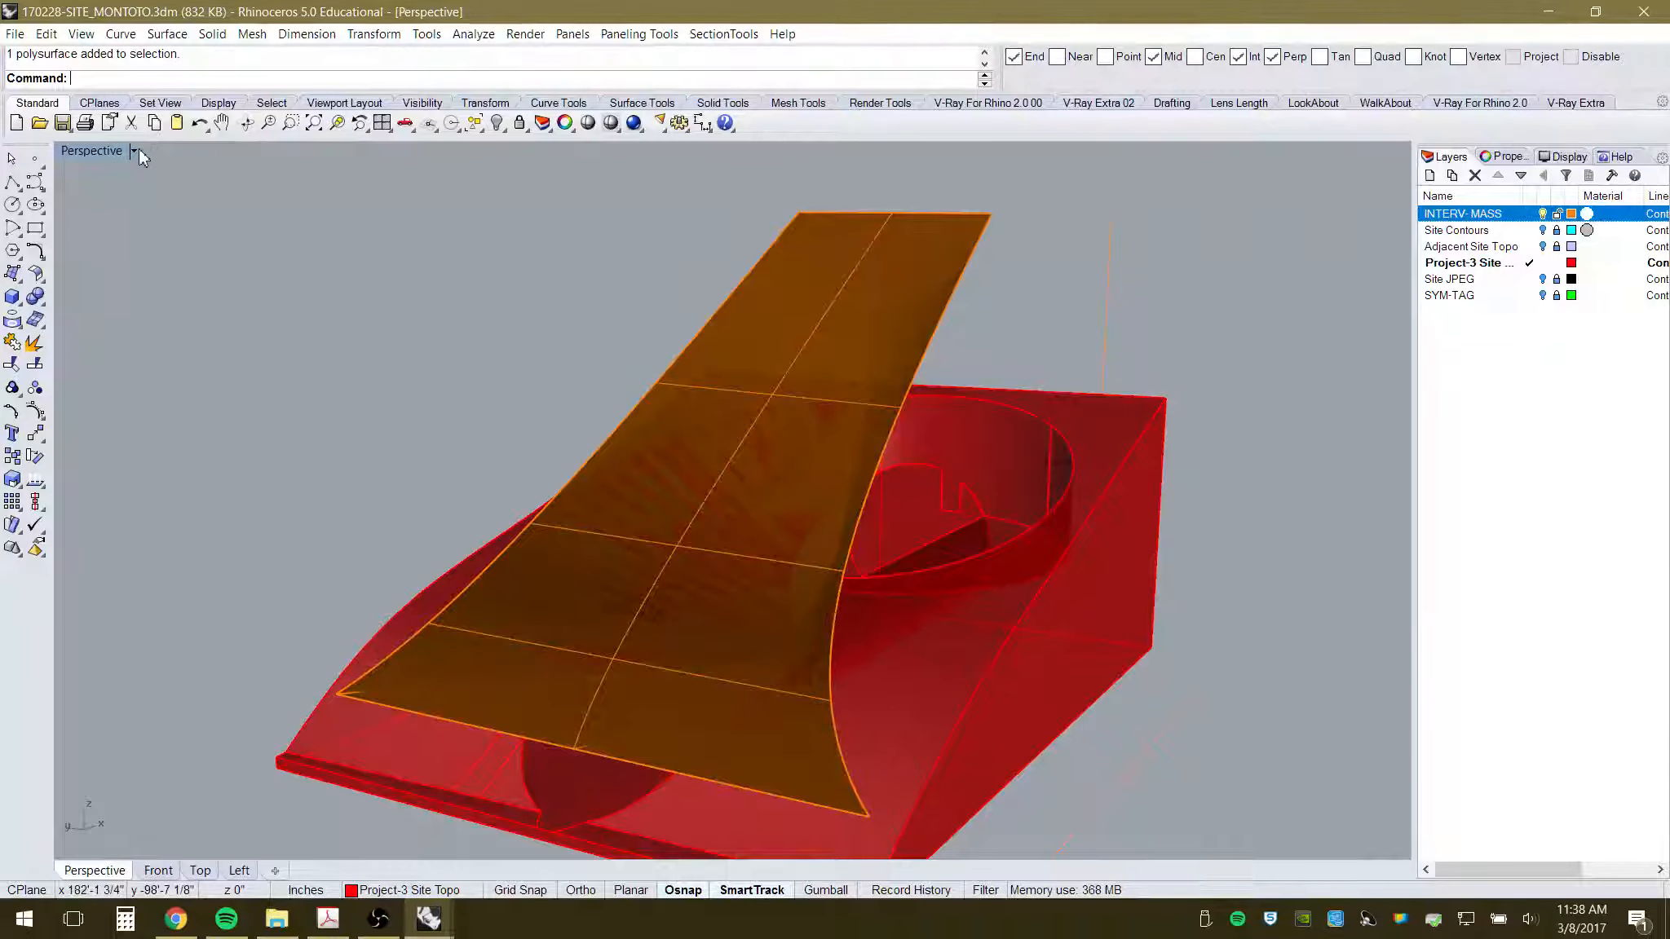
click(135, 151)
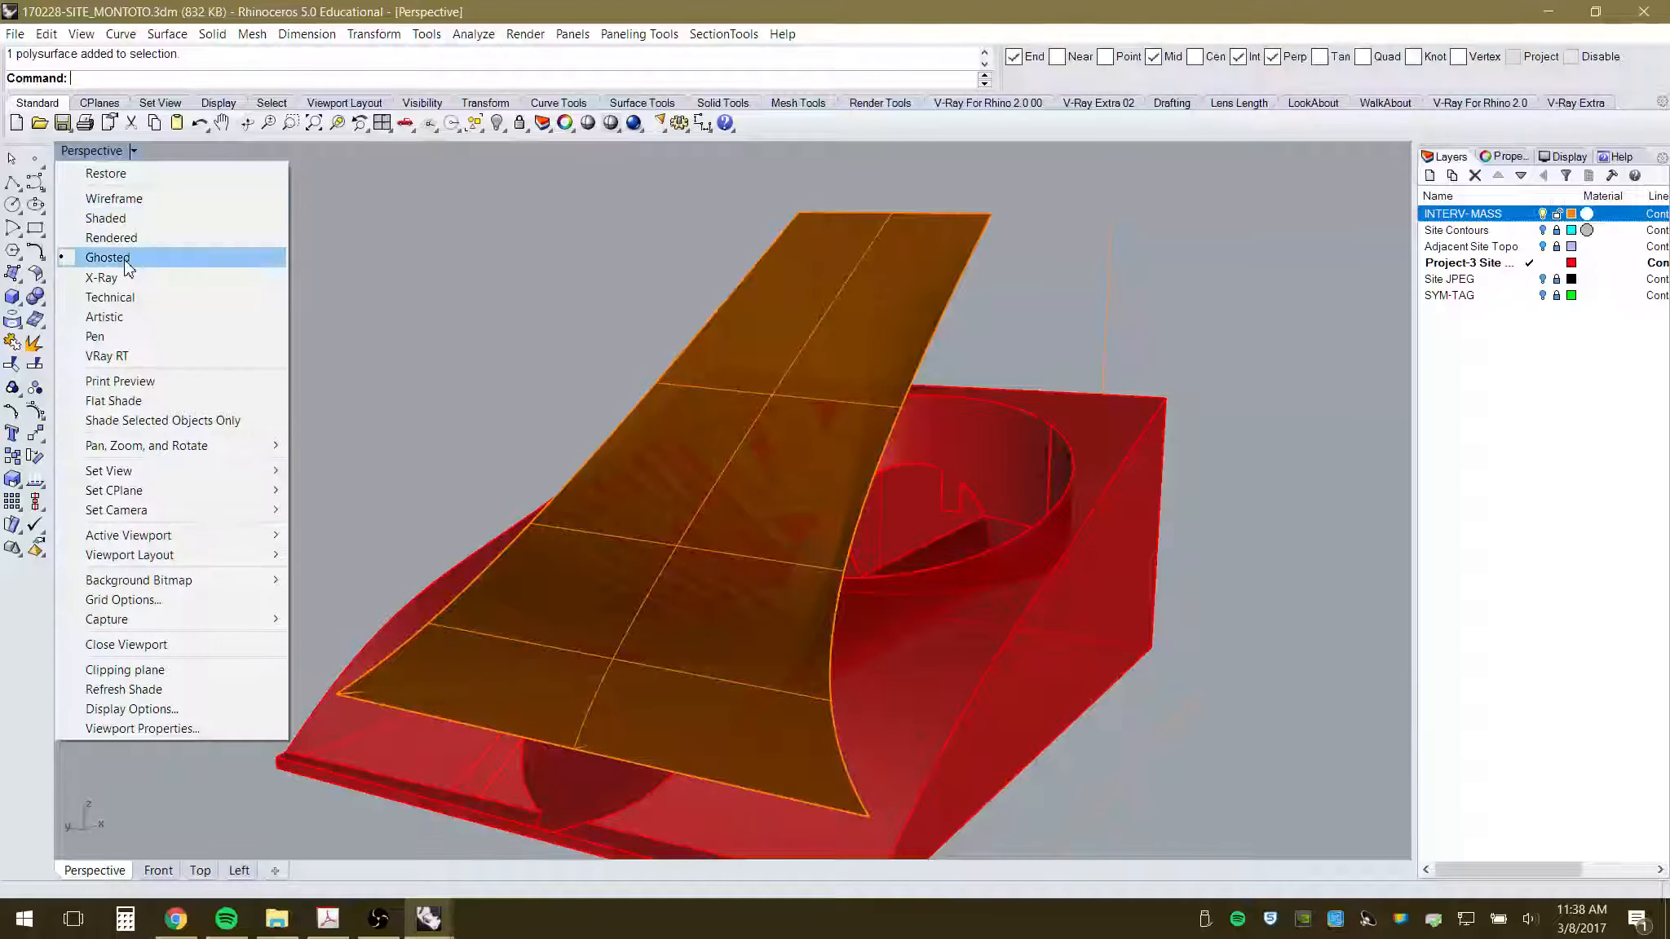
click(98, 256)
mouse_move(1081, 632)
right_down()
mouse_move(1092, 585)
mouse_move(1061, 655)
right_up()
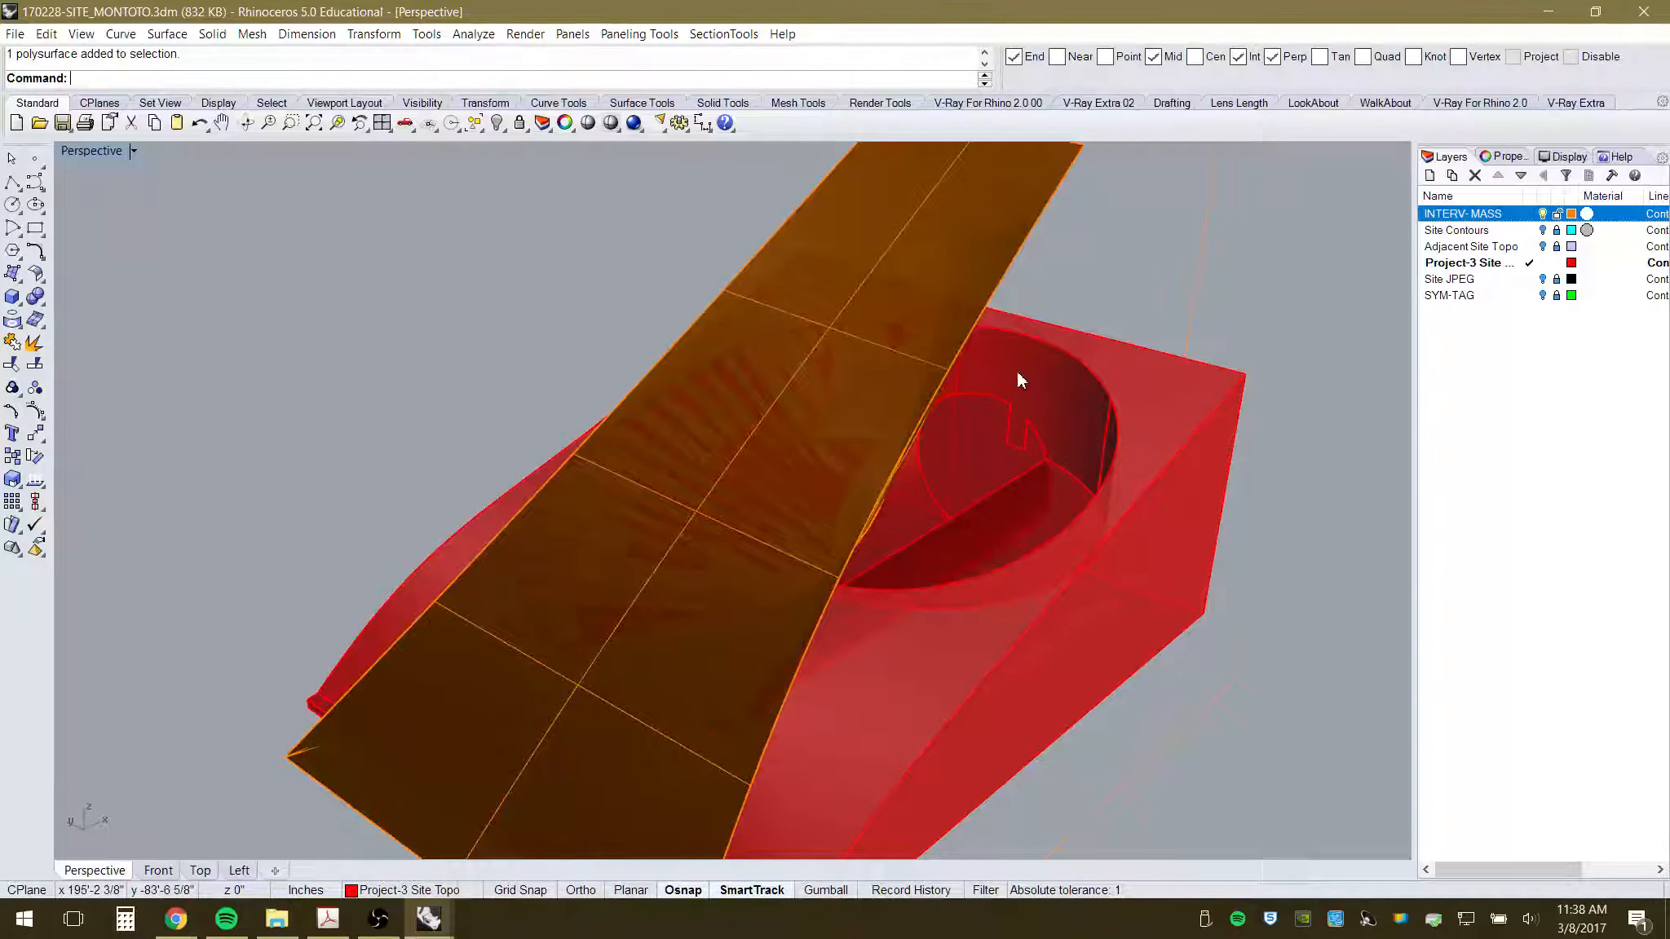
right_drag(963, 559, 1004, 522)
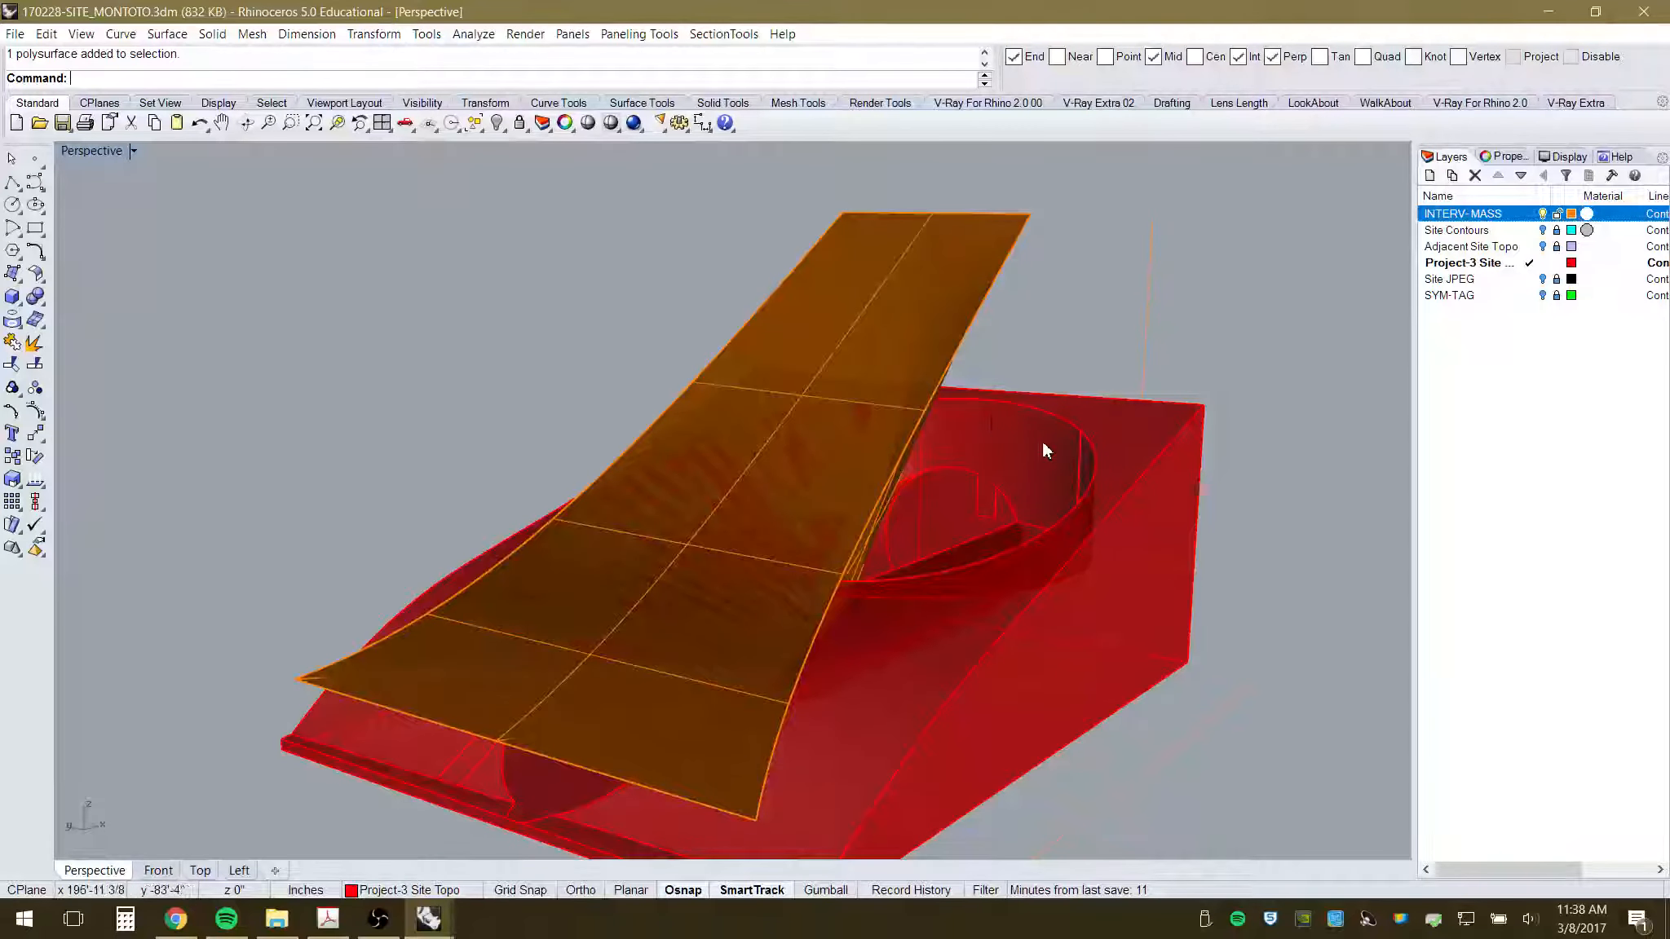
right_drag(530, 461, 798, 641)
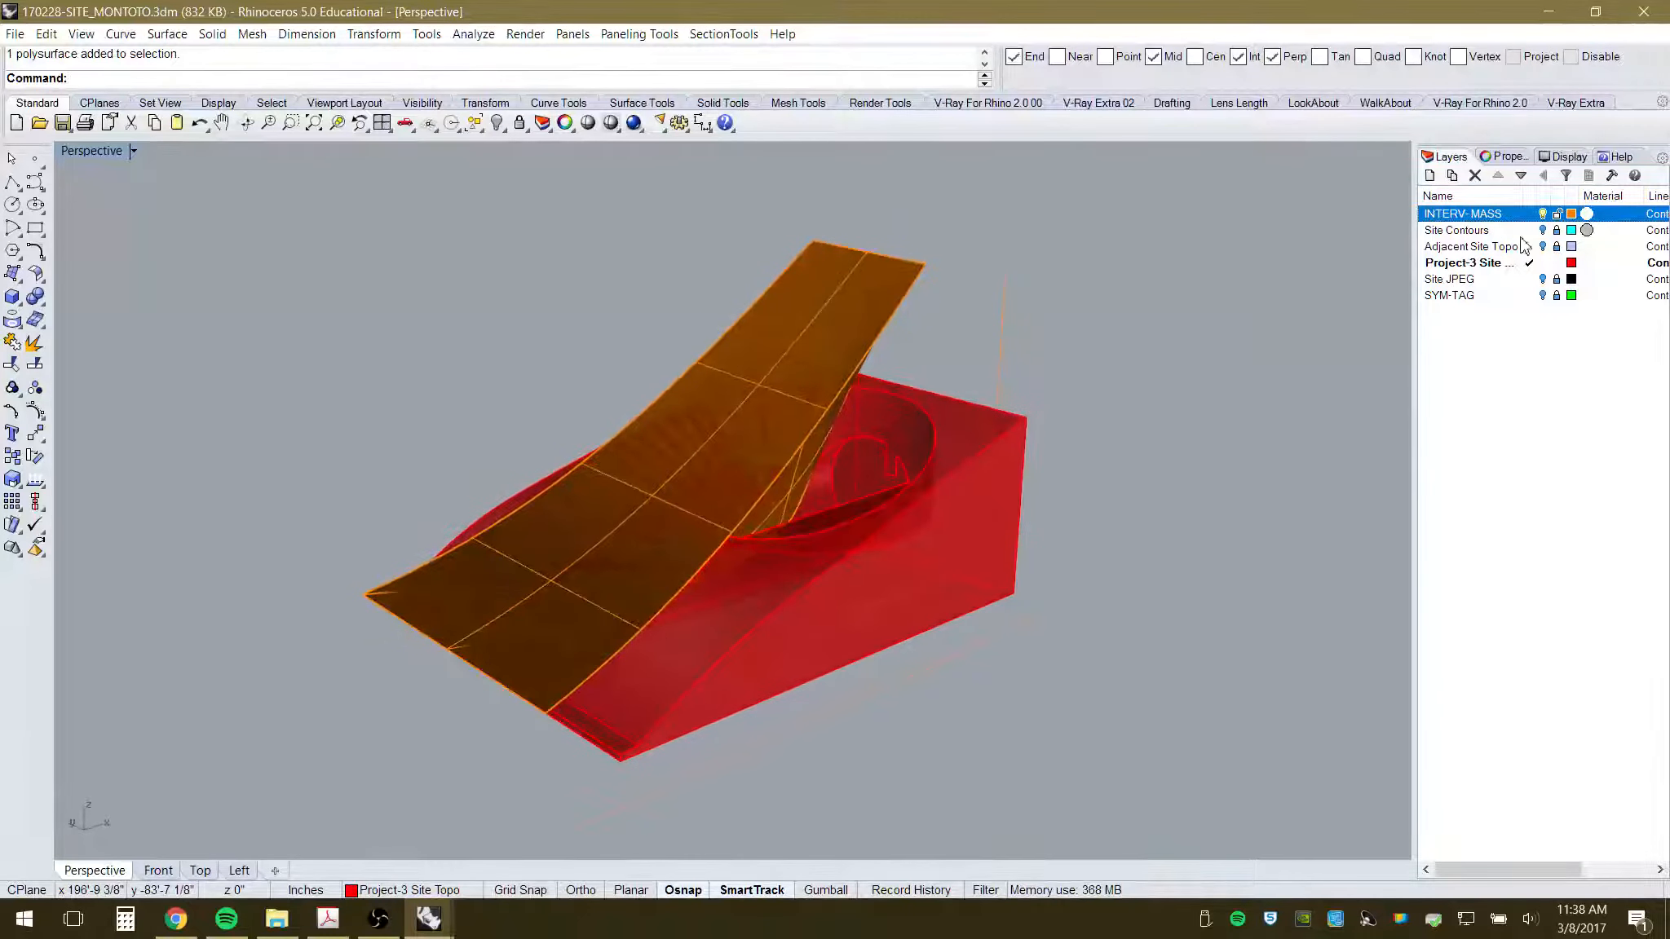
click(1540, 294)
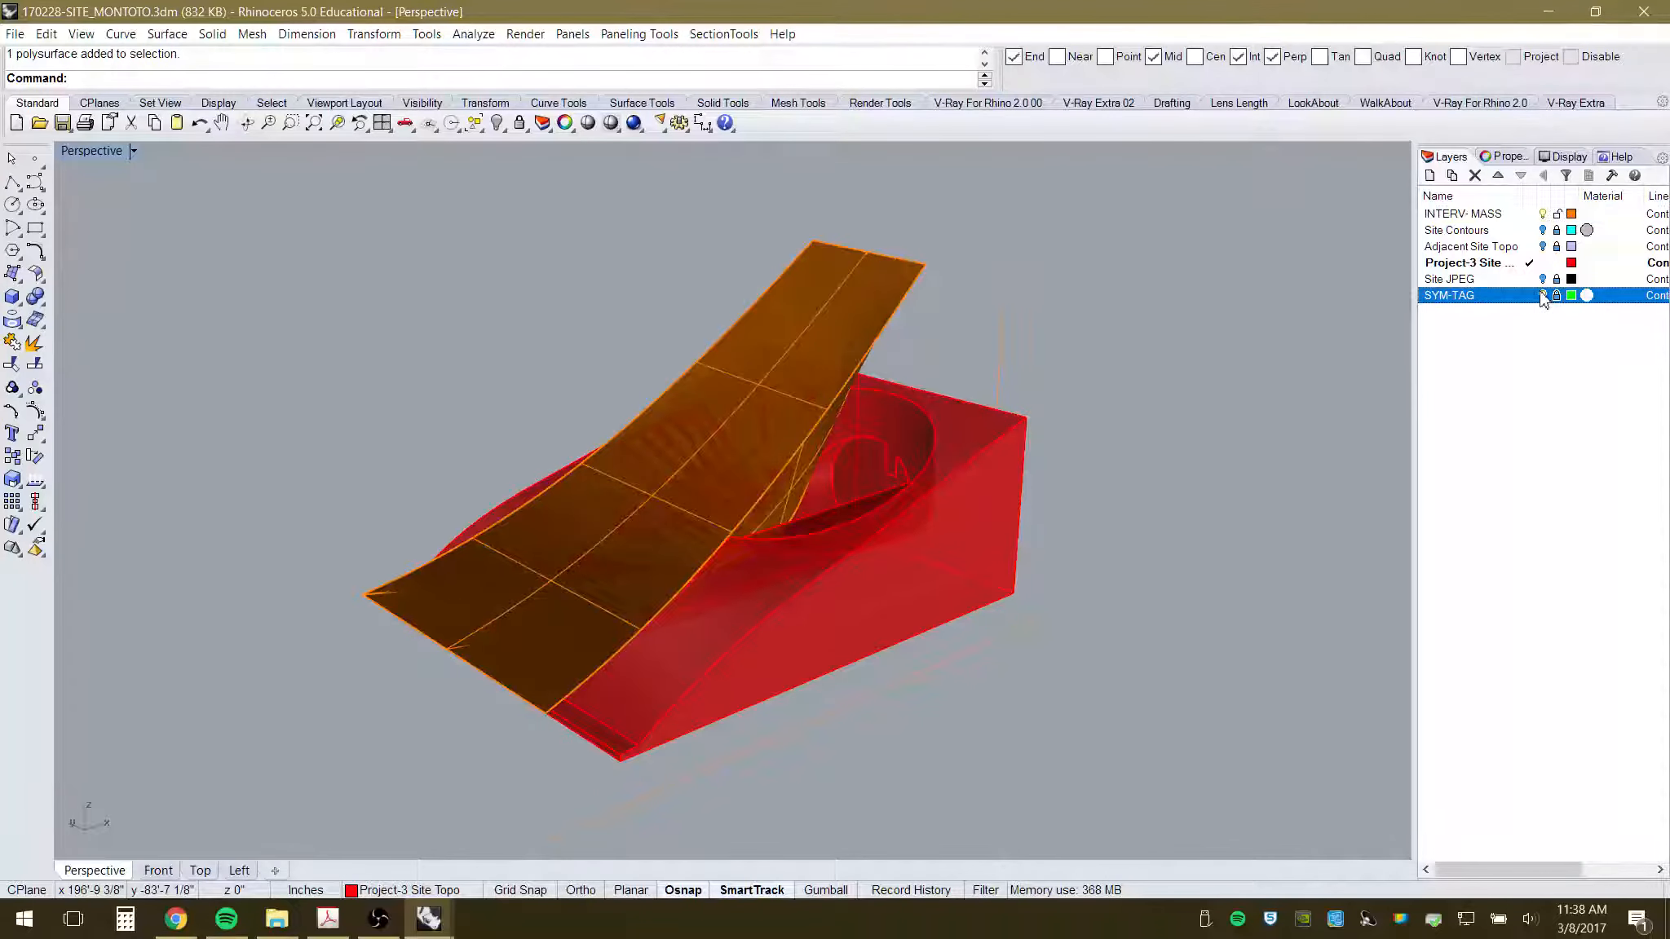
- Turn on the Site JPEG plan layer, zoom out over it, and show all nine hidden objects
click(1542, 279)
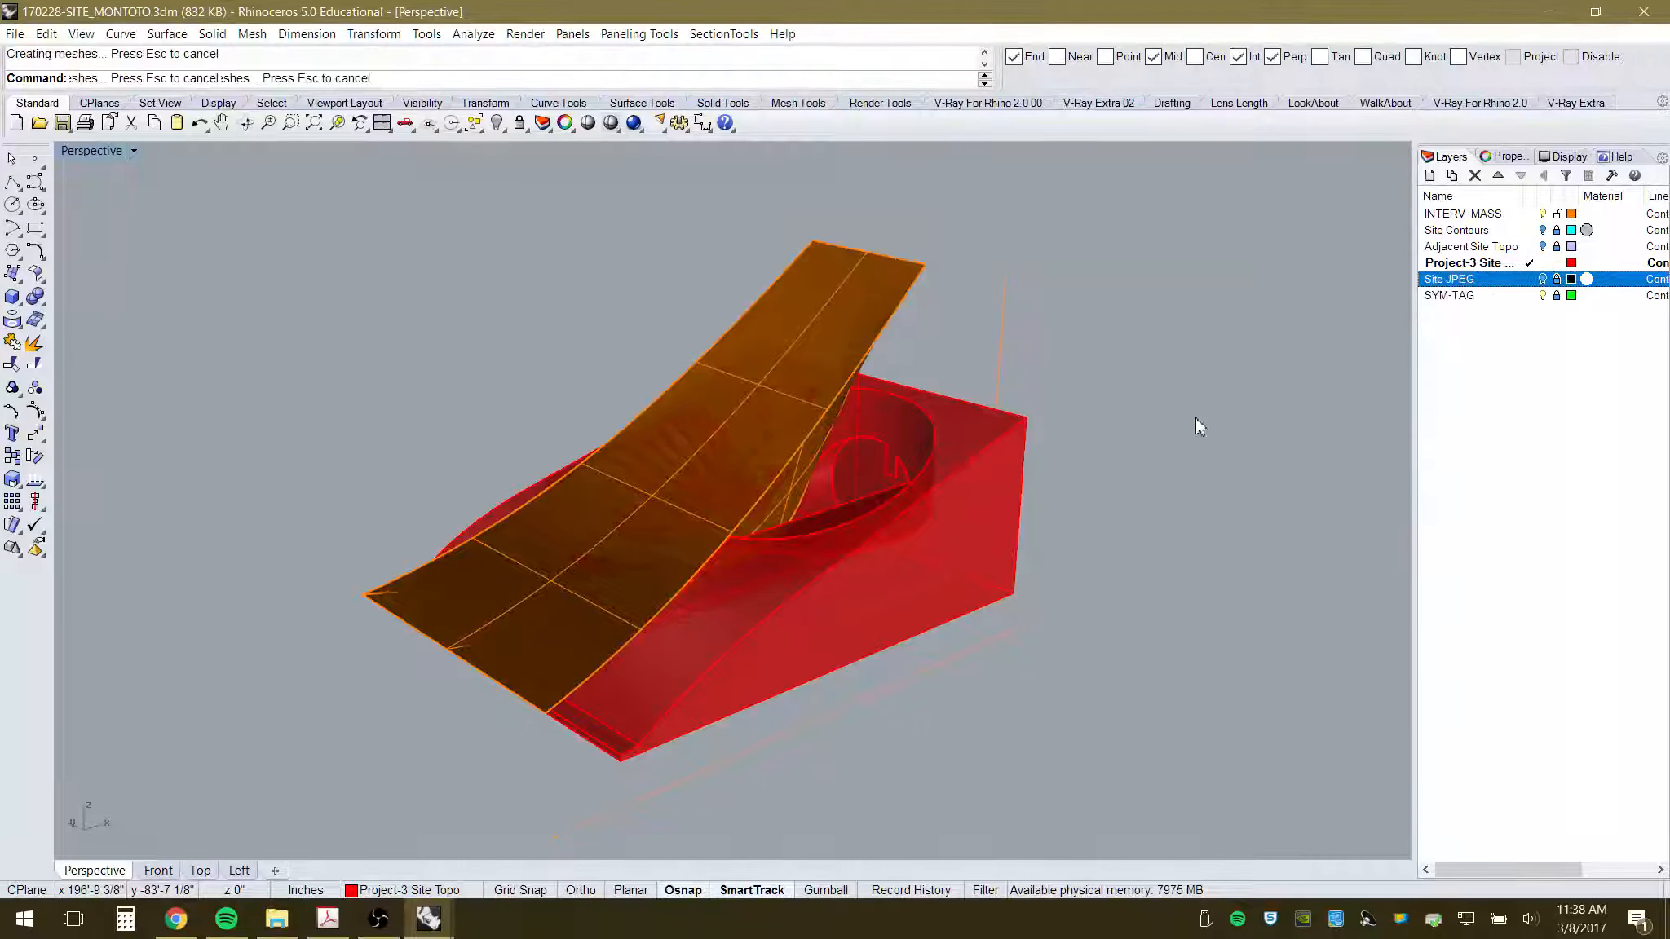
scroll(563, 424, down, 6)
scroll(880, 593, down, 8)
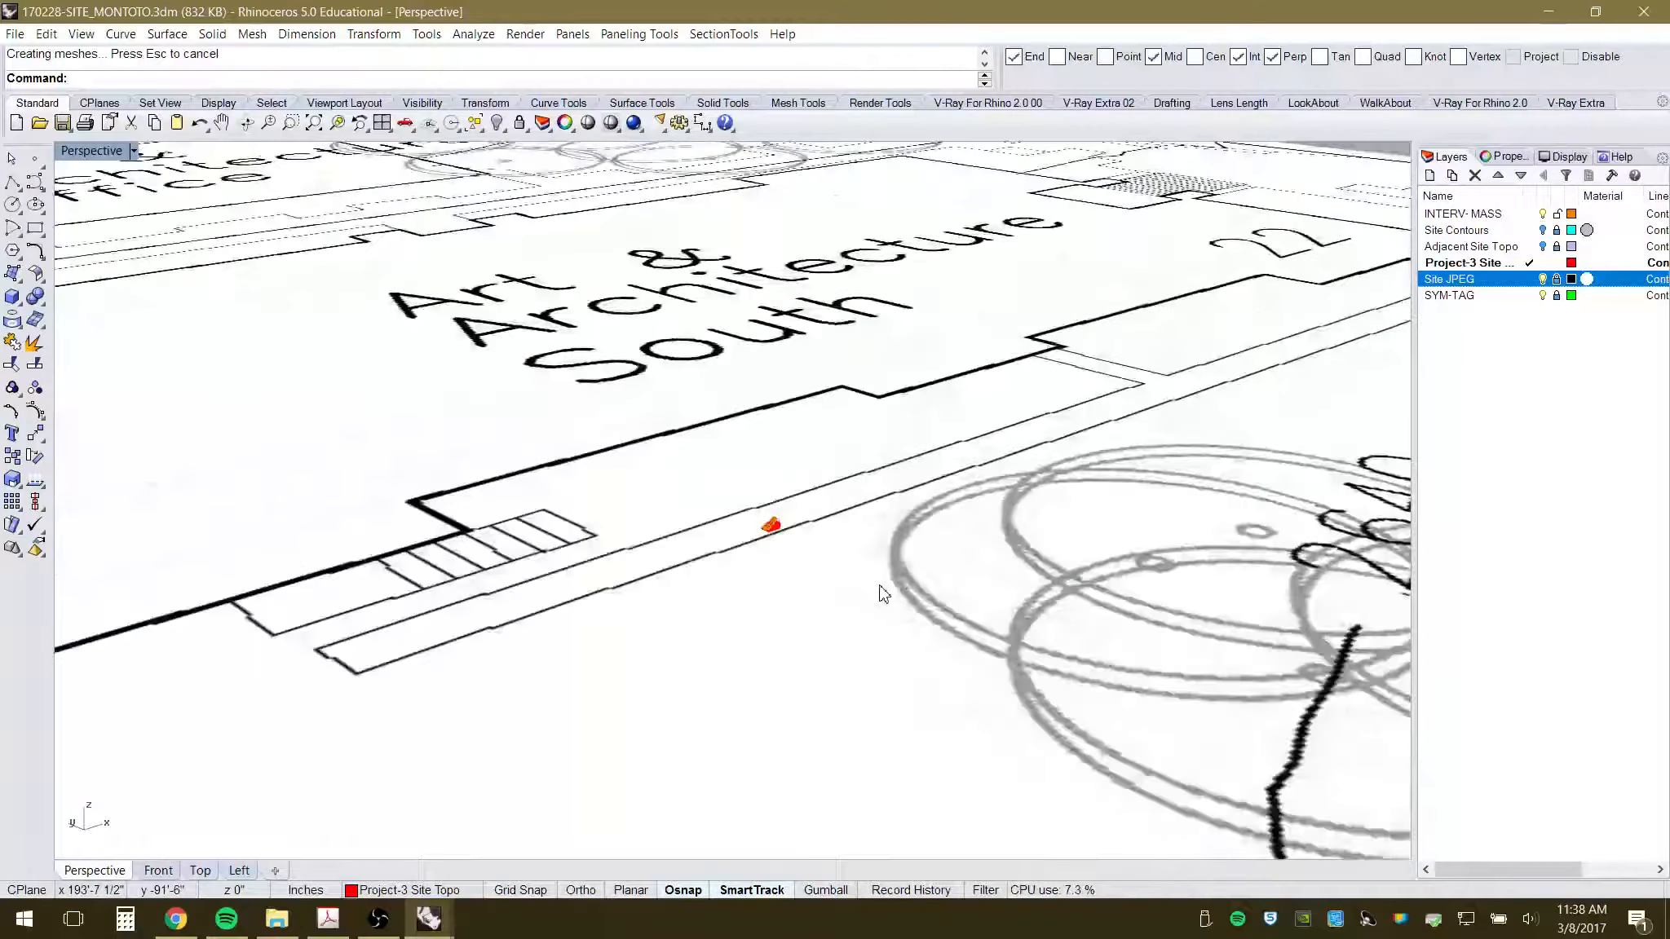
scroll(828, 575, up, 12)
scroll(844, 544, up, 5)
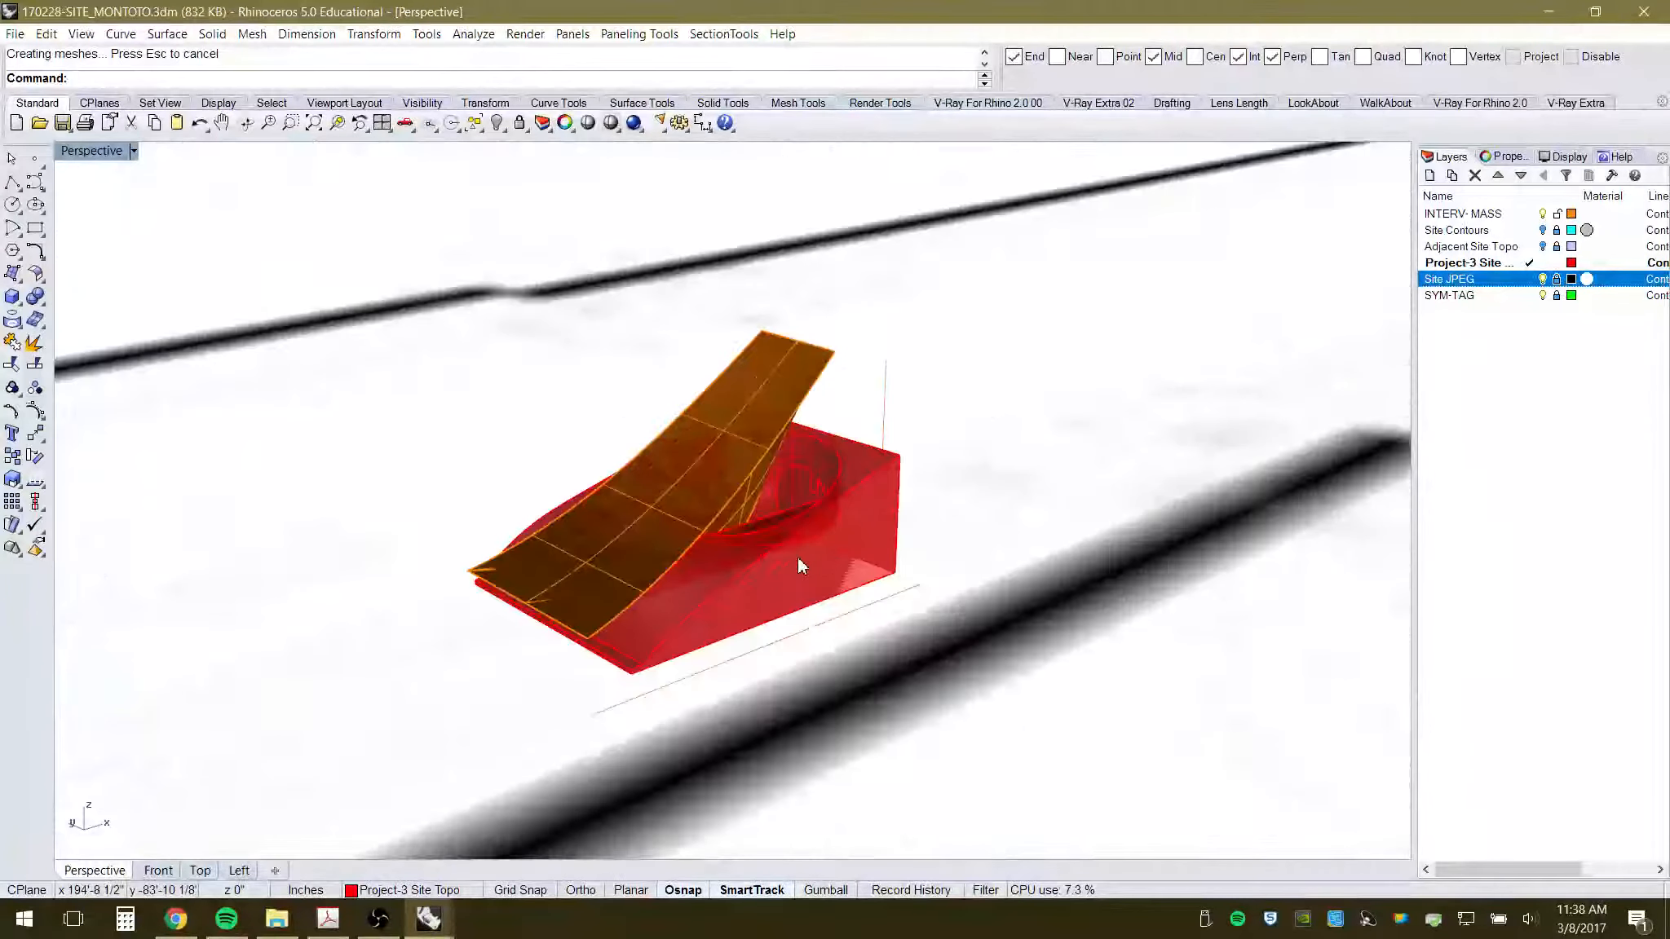
scroll(580, 485, up, 3)
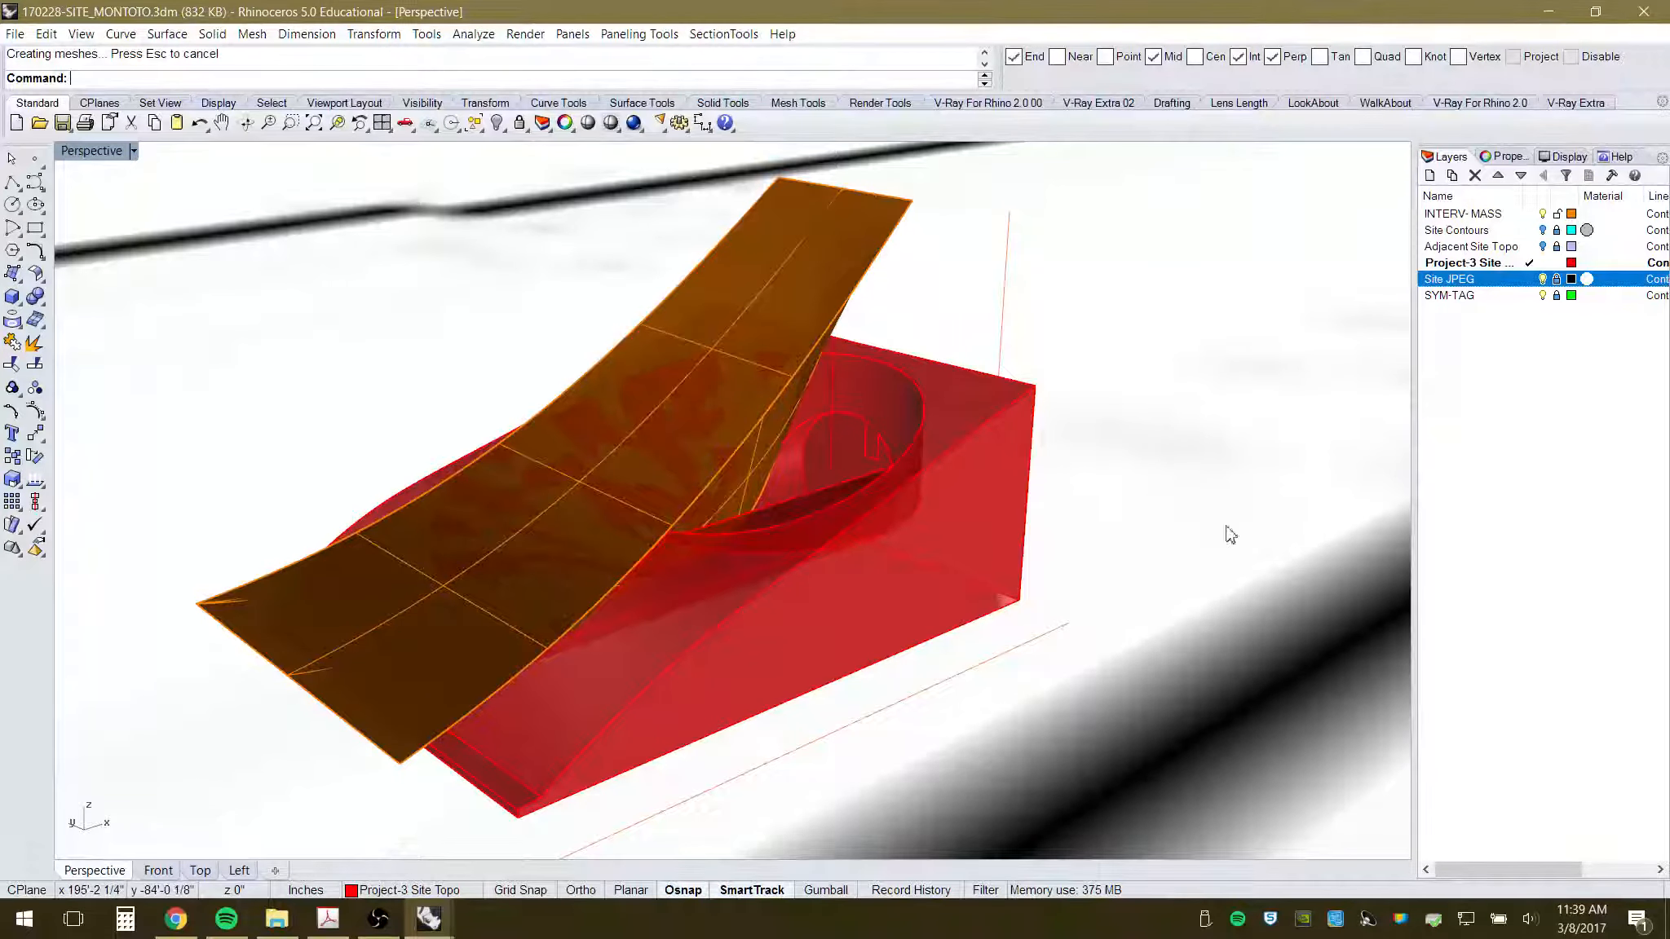
scroll(1165, 515, down, 5)
scroll(1145, 515, down, 20)
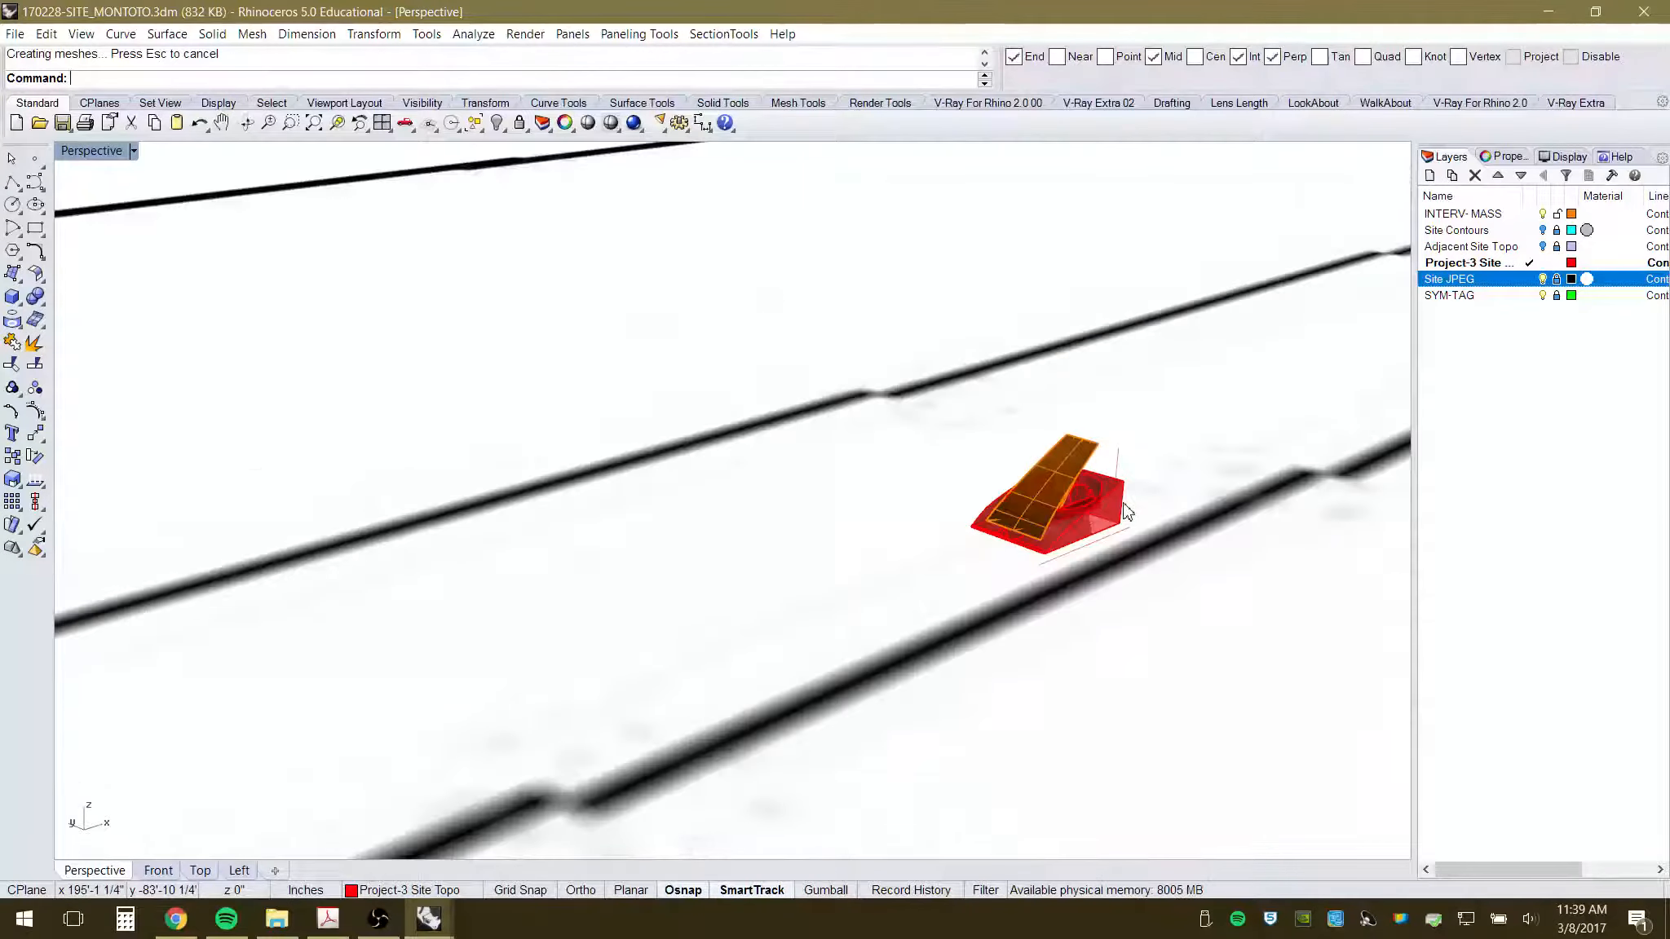
scroll(839, 575, up, 10)
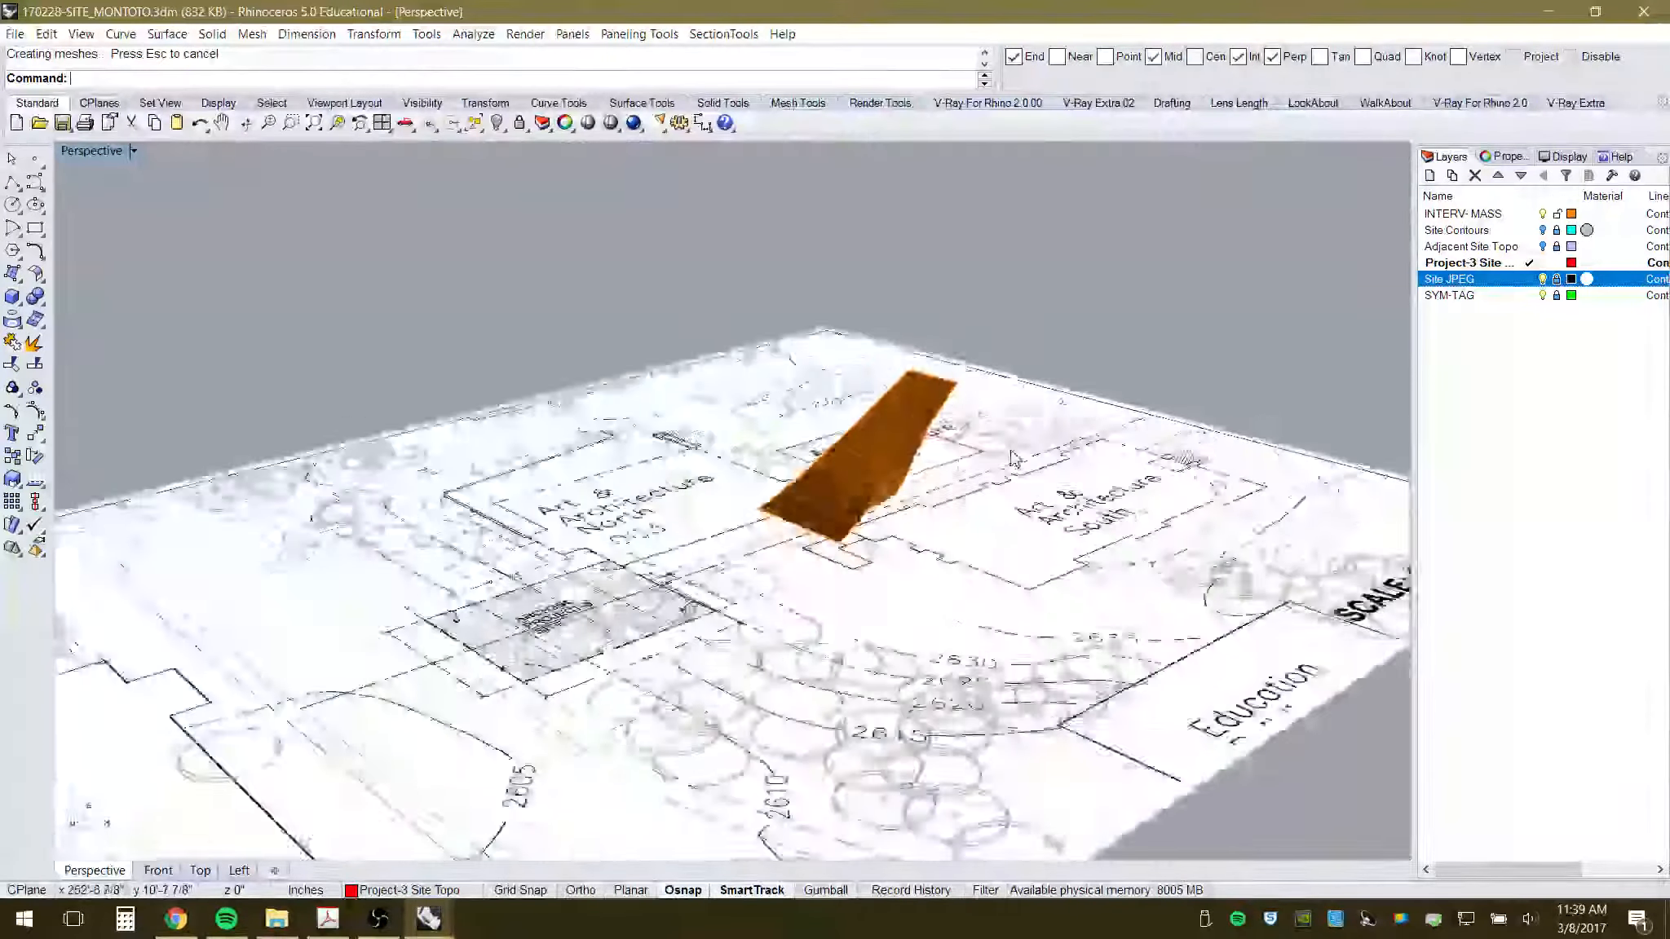
scroll(757, 494, down, 5)
scroll(756, 493, up, 5)
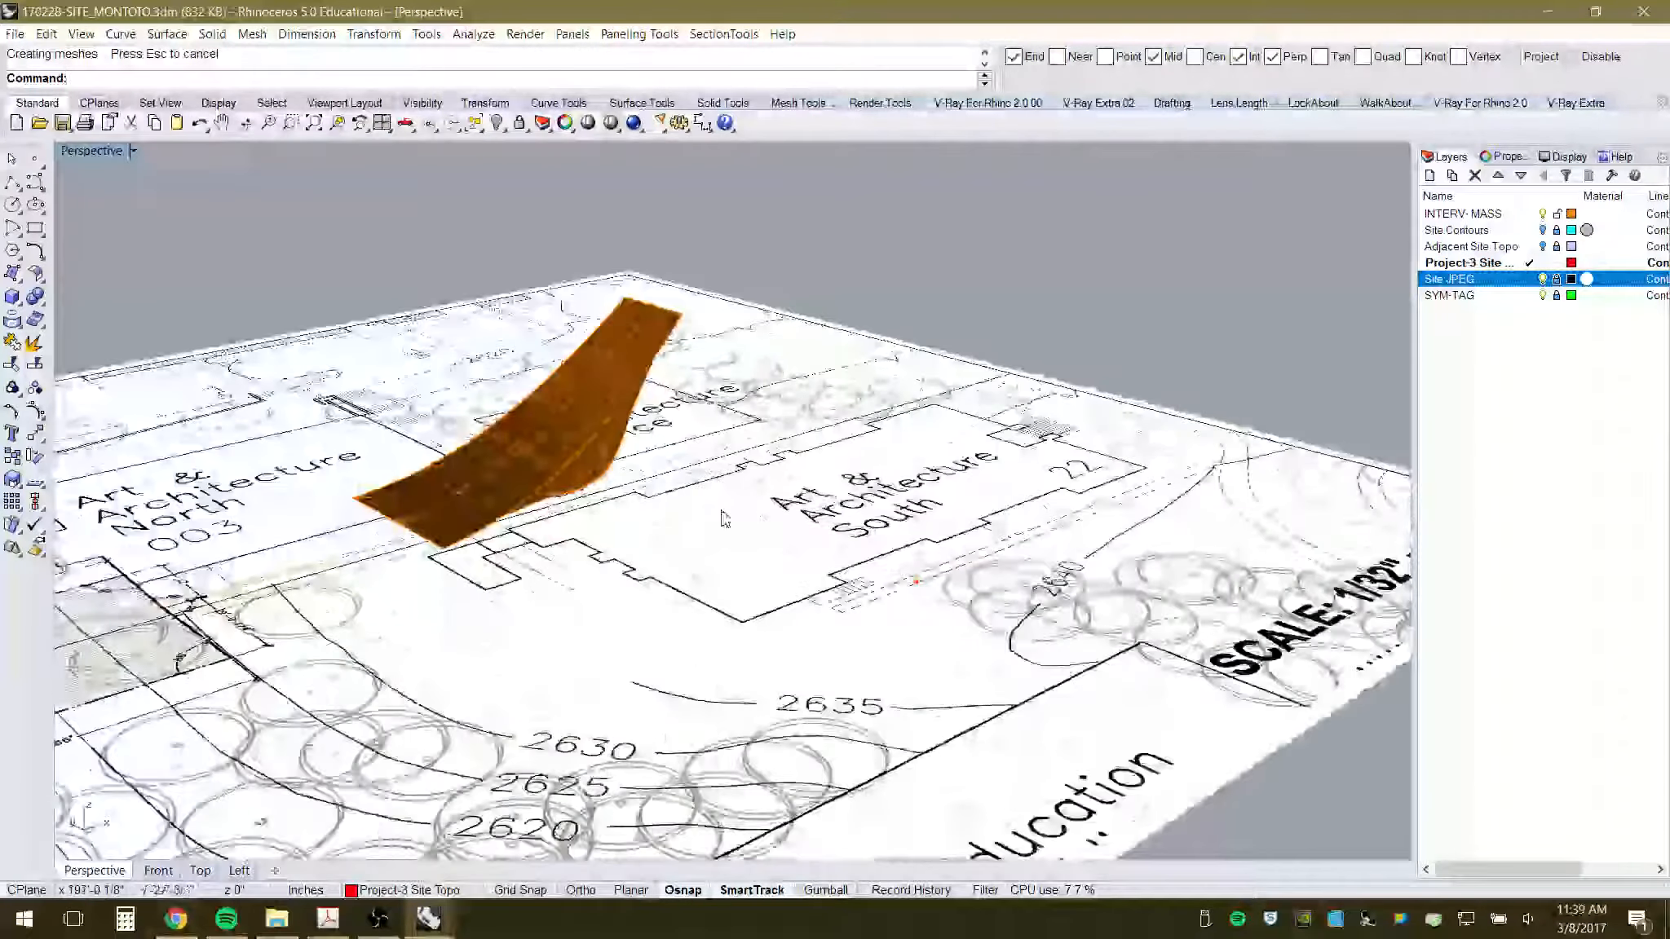
right_drag(722, 514, 719, 504)
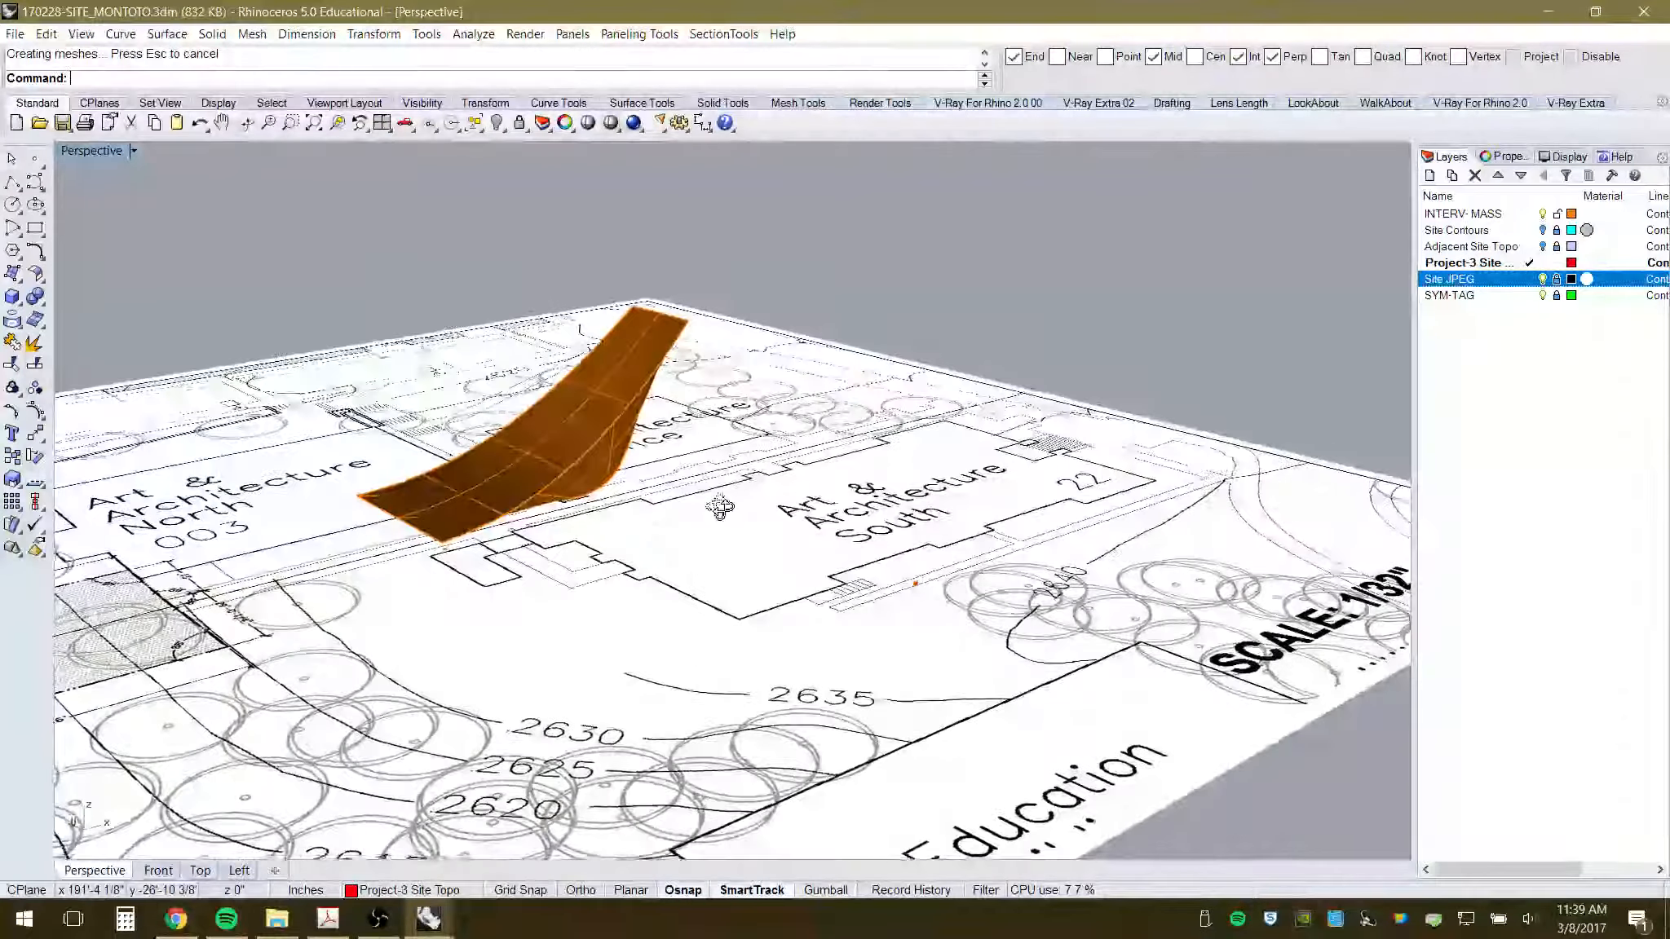
right_click(497, 122)
scroll(881, 306, down, 5)
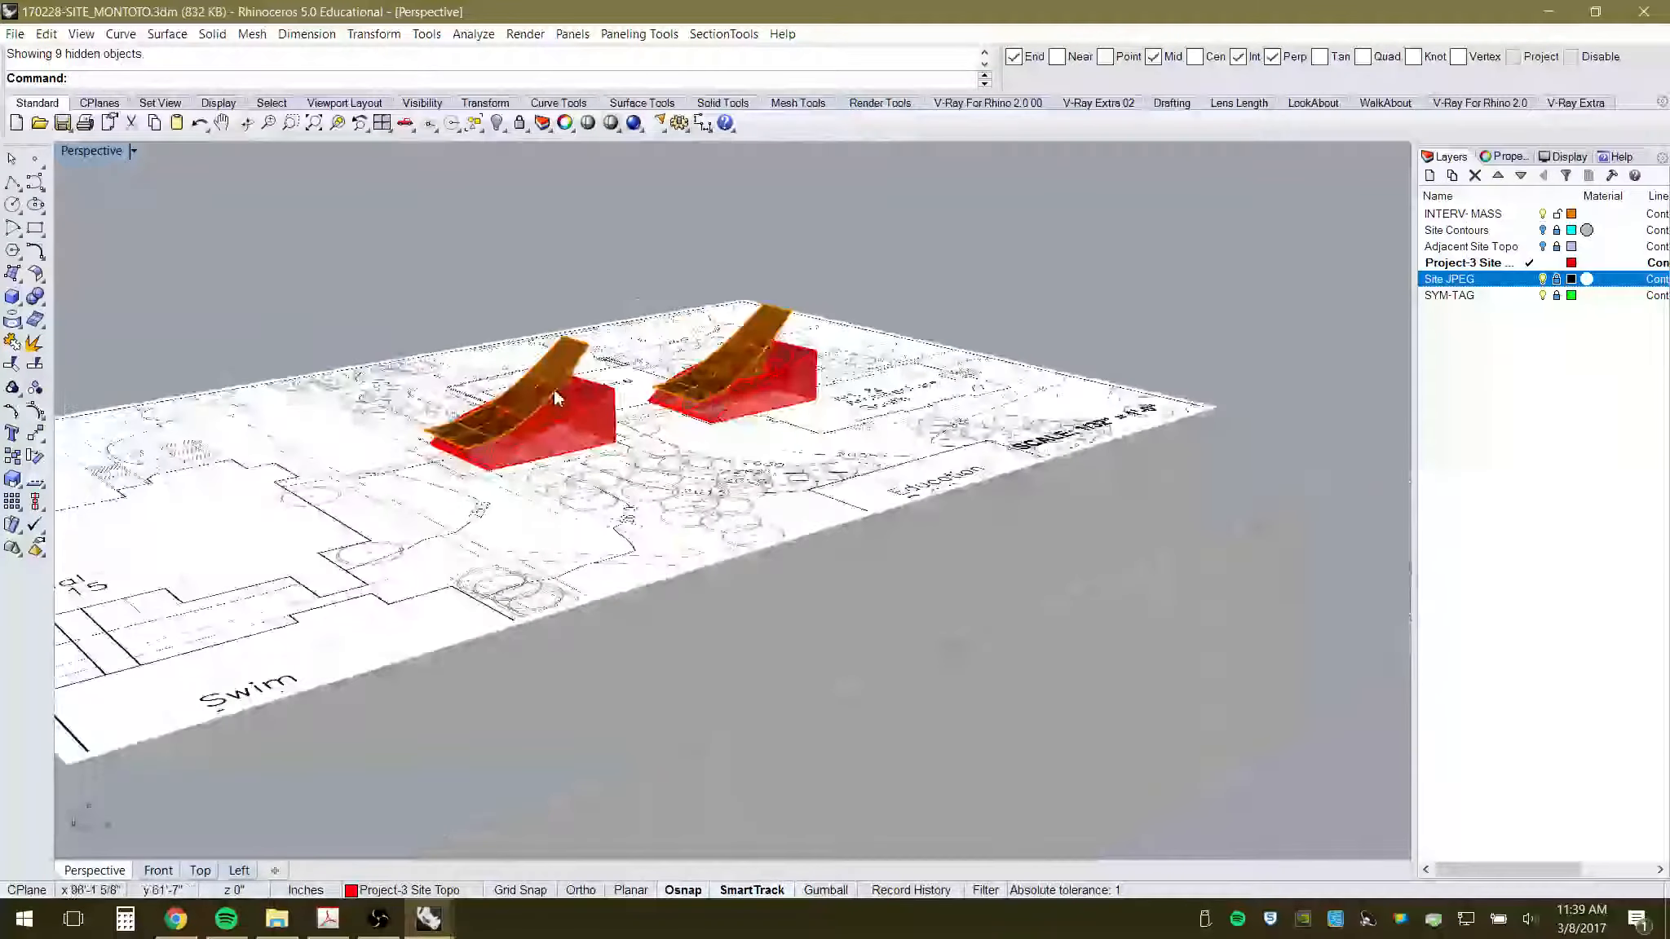
scroll(605, 471, up, 12)
scroll(526, 478, down, 5)
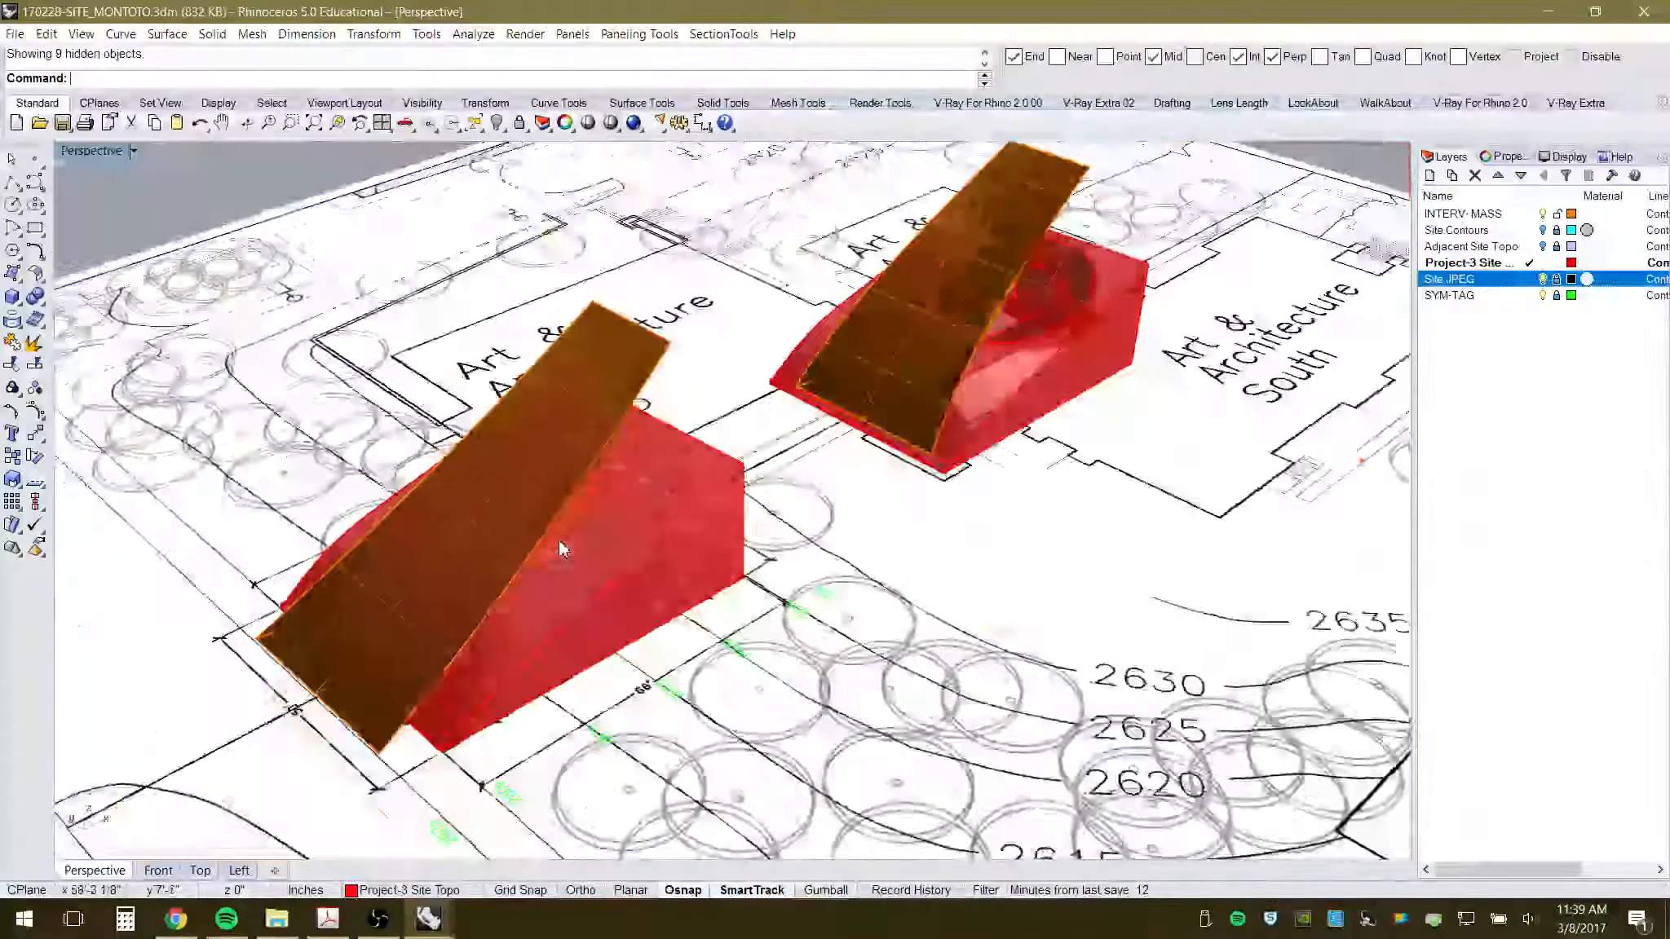
right_drag(558, 540, 581, 468)
scroll(583, 465, up, 4)
scroll(589, 461, up, 3)
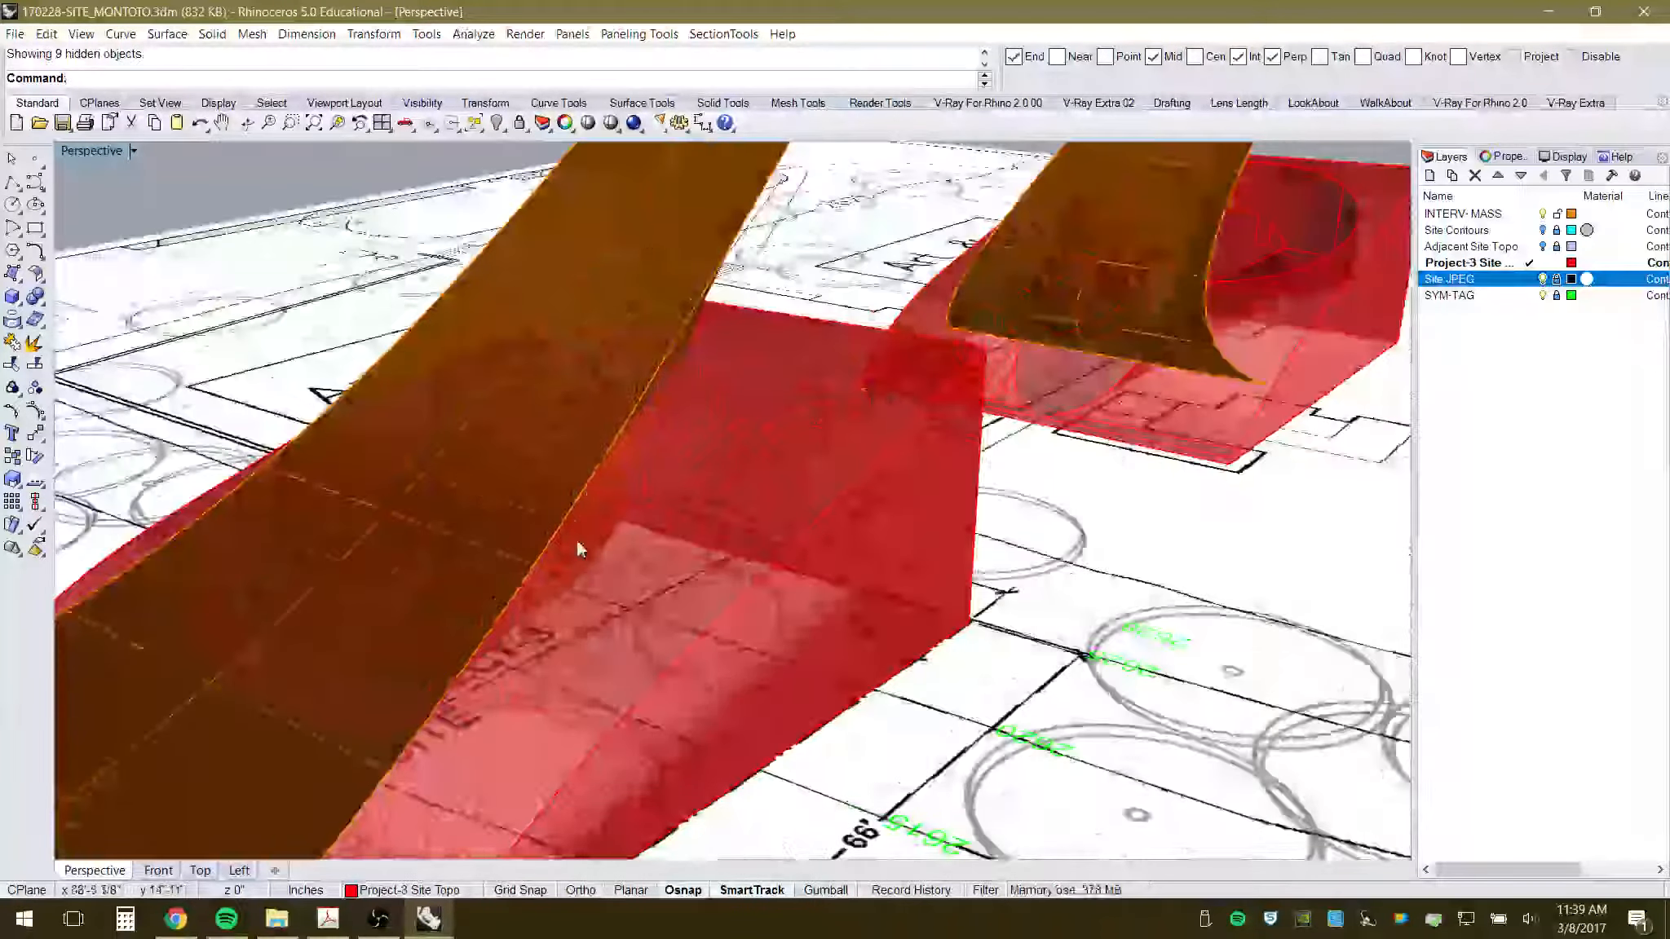
scroll(553, 540, down, 3)
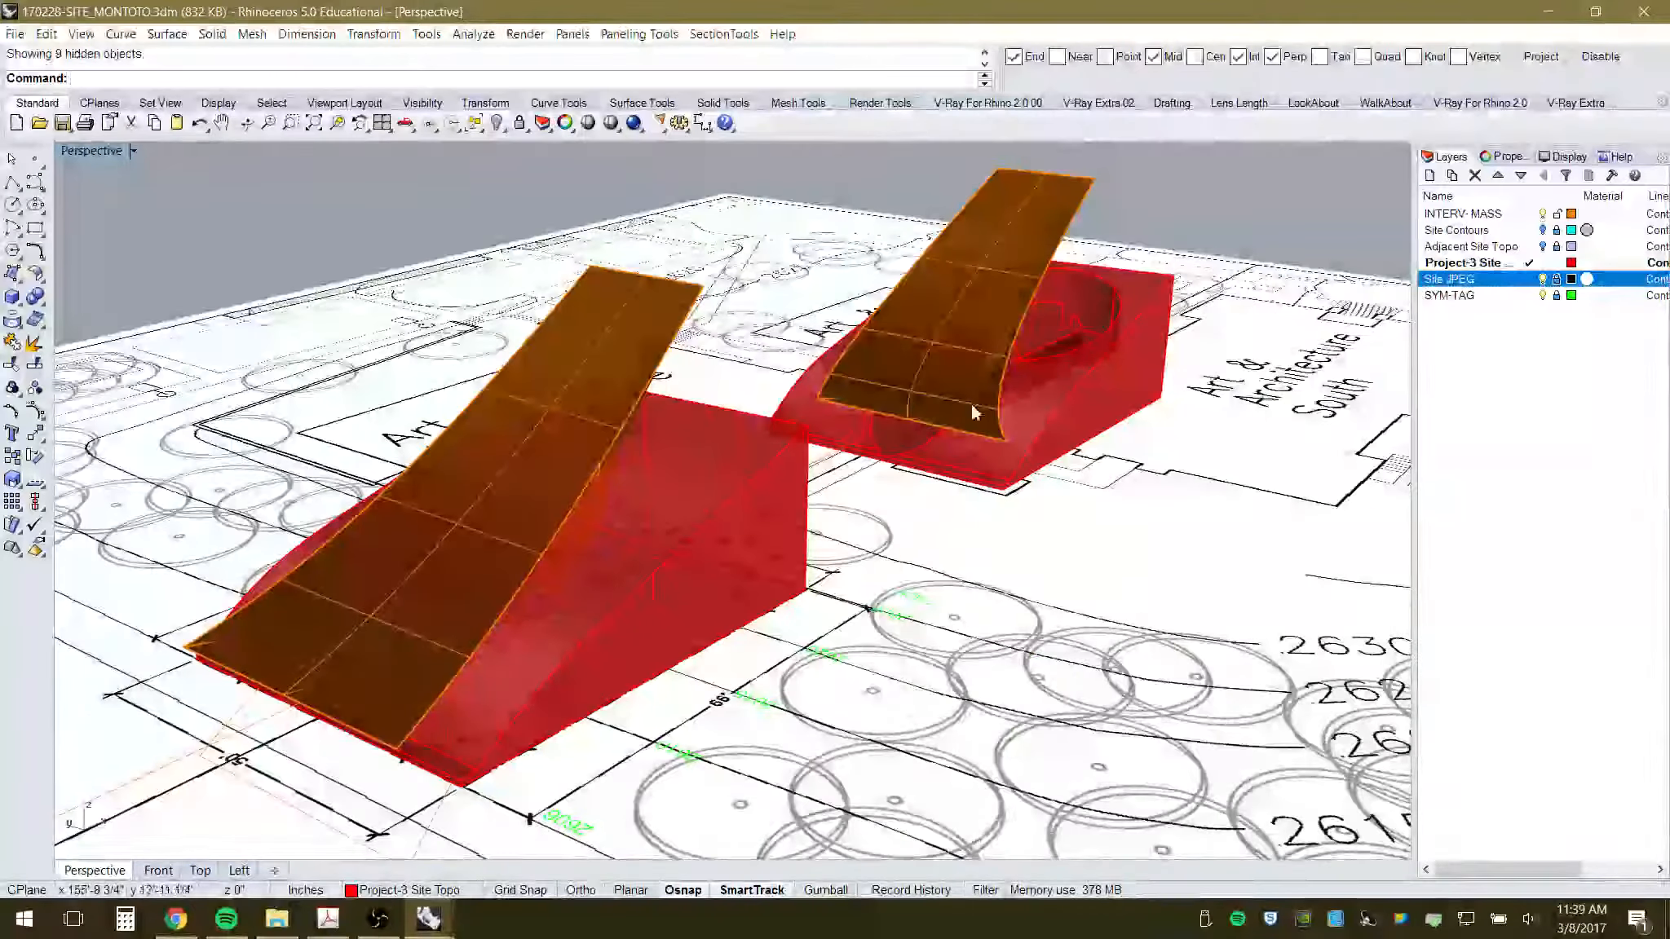
scroll(970, 402, down, 4)
scroll(1068, 330, up, 6)
scroll(675, 449, down, 5)
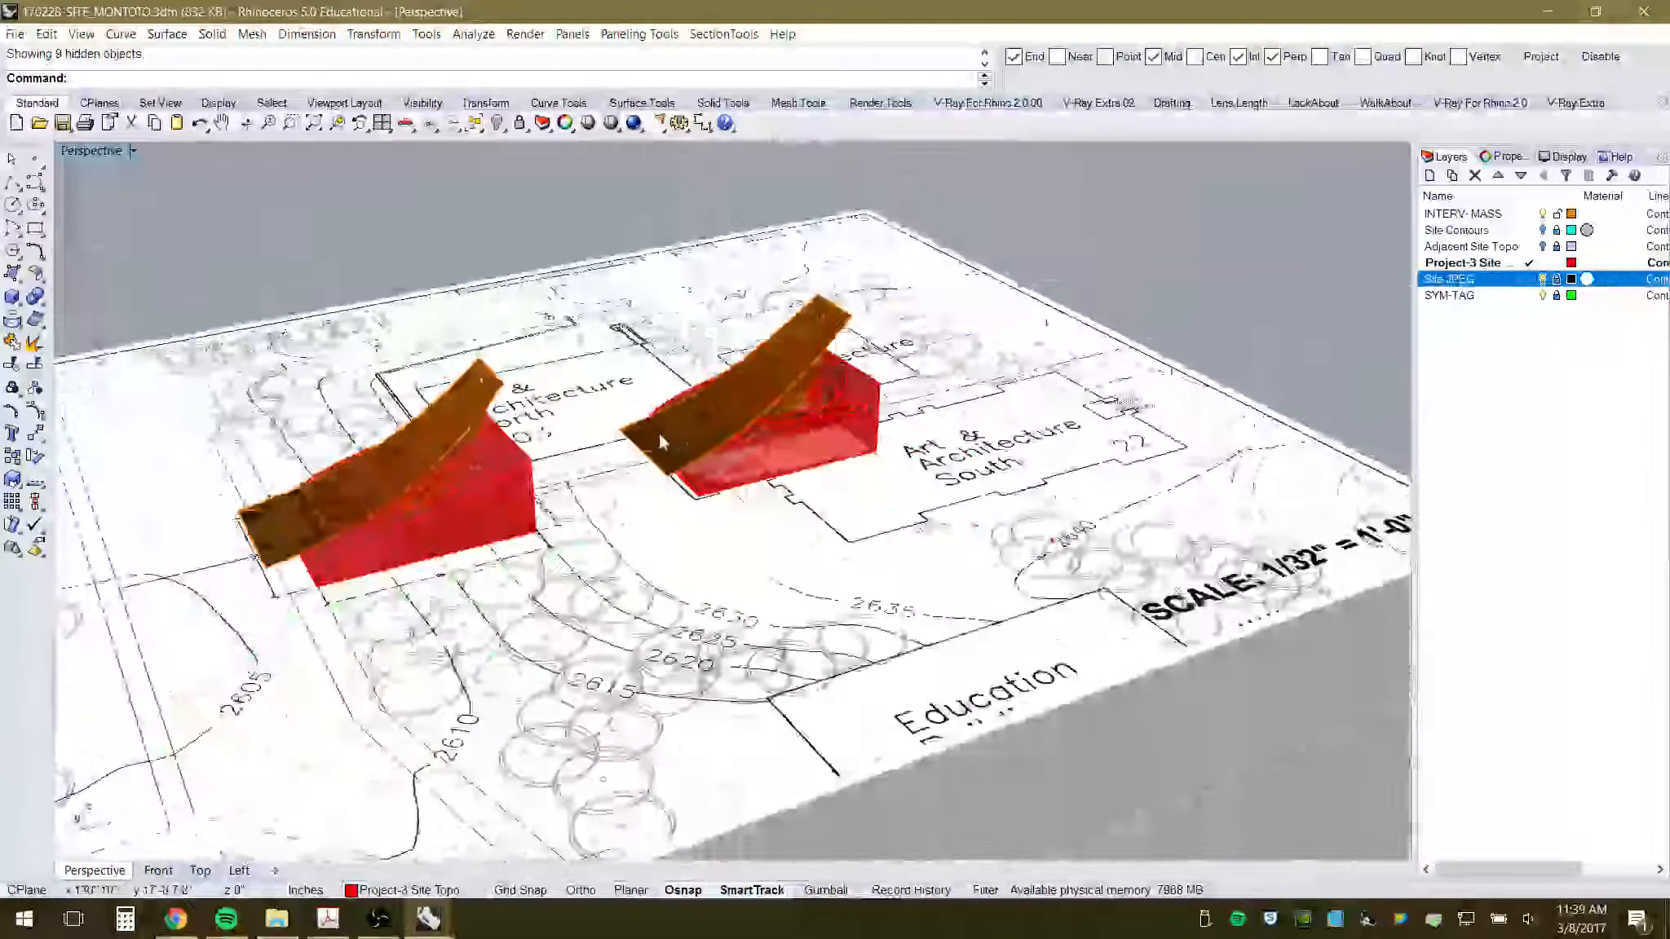
right_drag(785, 578, 853, 608)
scroll(810, 608, down, 7)
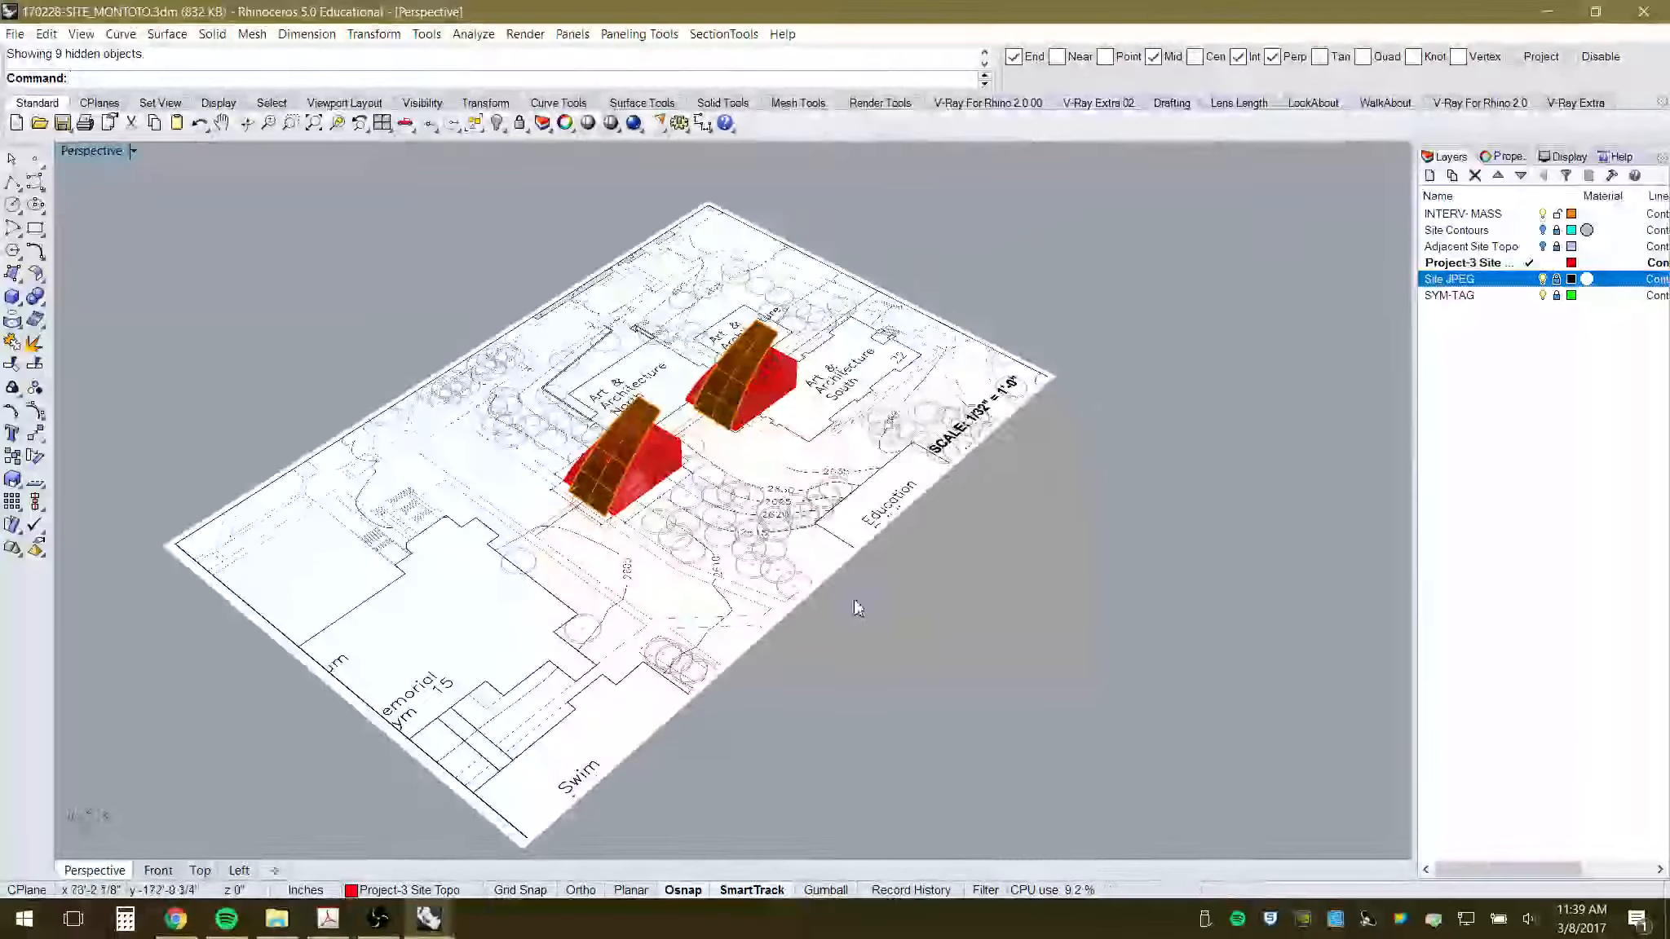
scroll(812, 568, up, 4)
right_drag(743, 562, 768, 562)
- Zoom in on the front mass and its arched orange surface in Perspective
scroll(768, 563, up, 2)
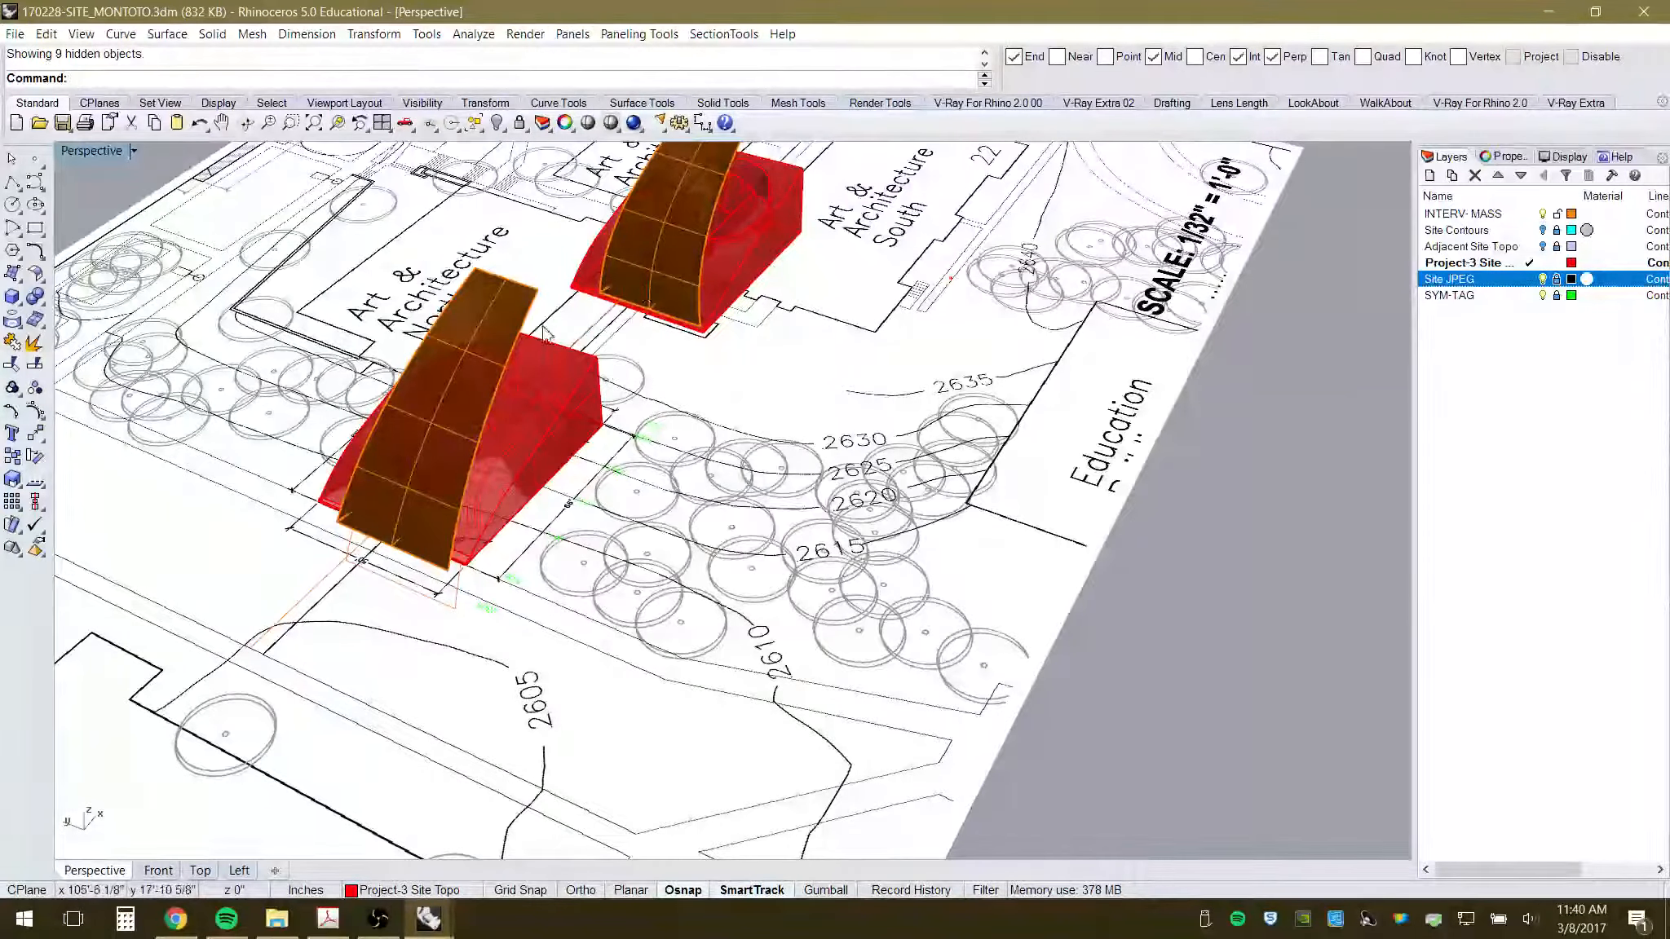
- Zoom in and out around the site in the Top plan view
click(200, 870)
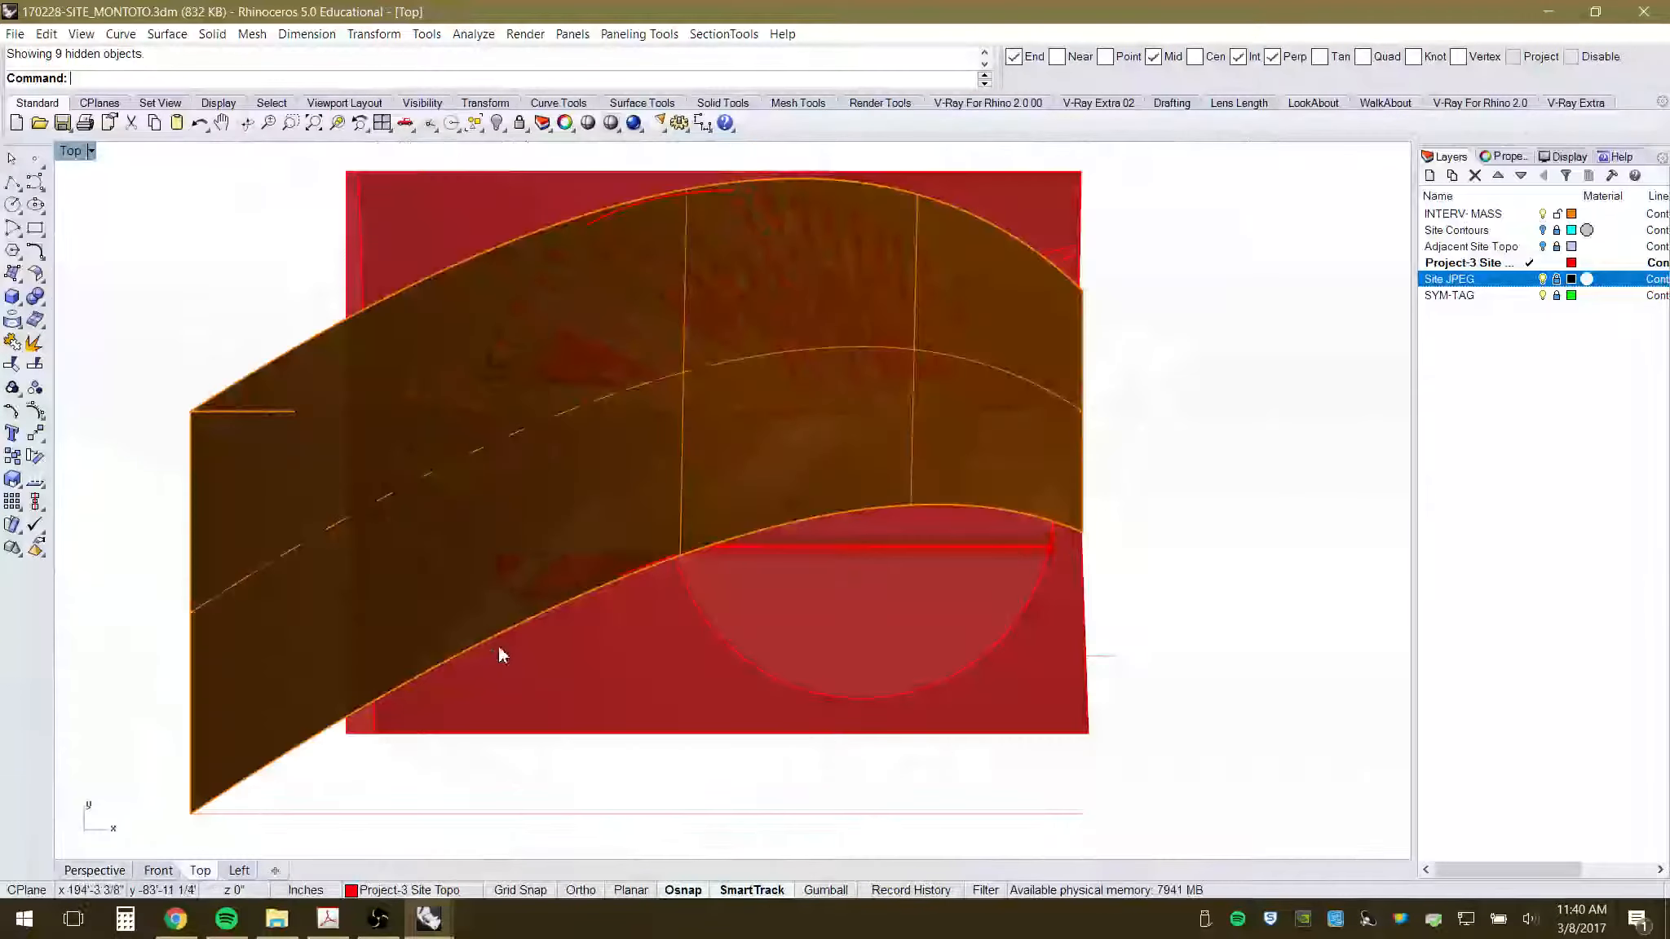
scroll(498, 646, down, 5)
scroll(621, 575, down, 20)
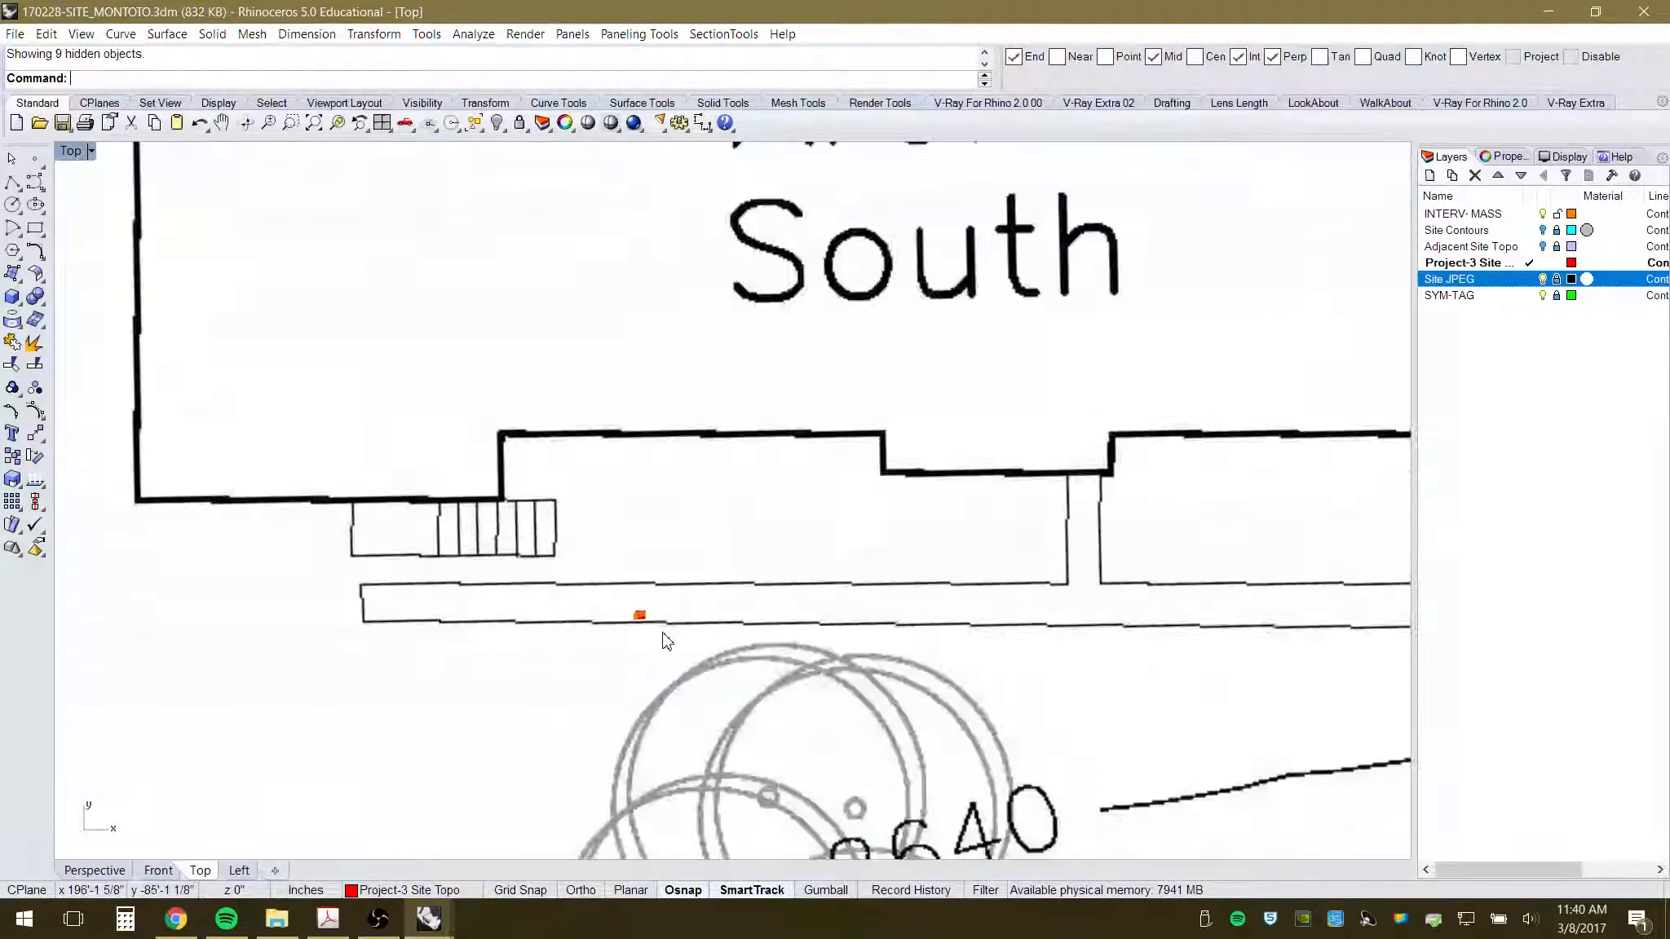
scroll(644, 515, up, 5)
scroll(555, 485, down, 5)
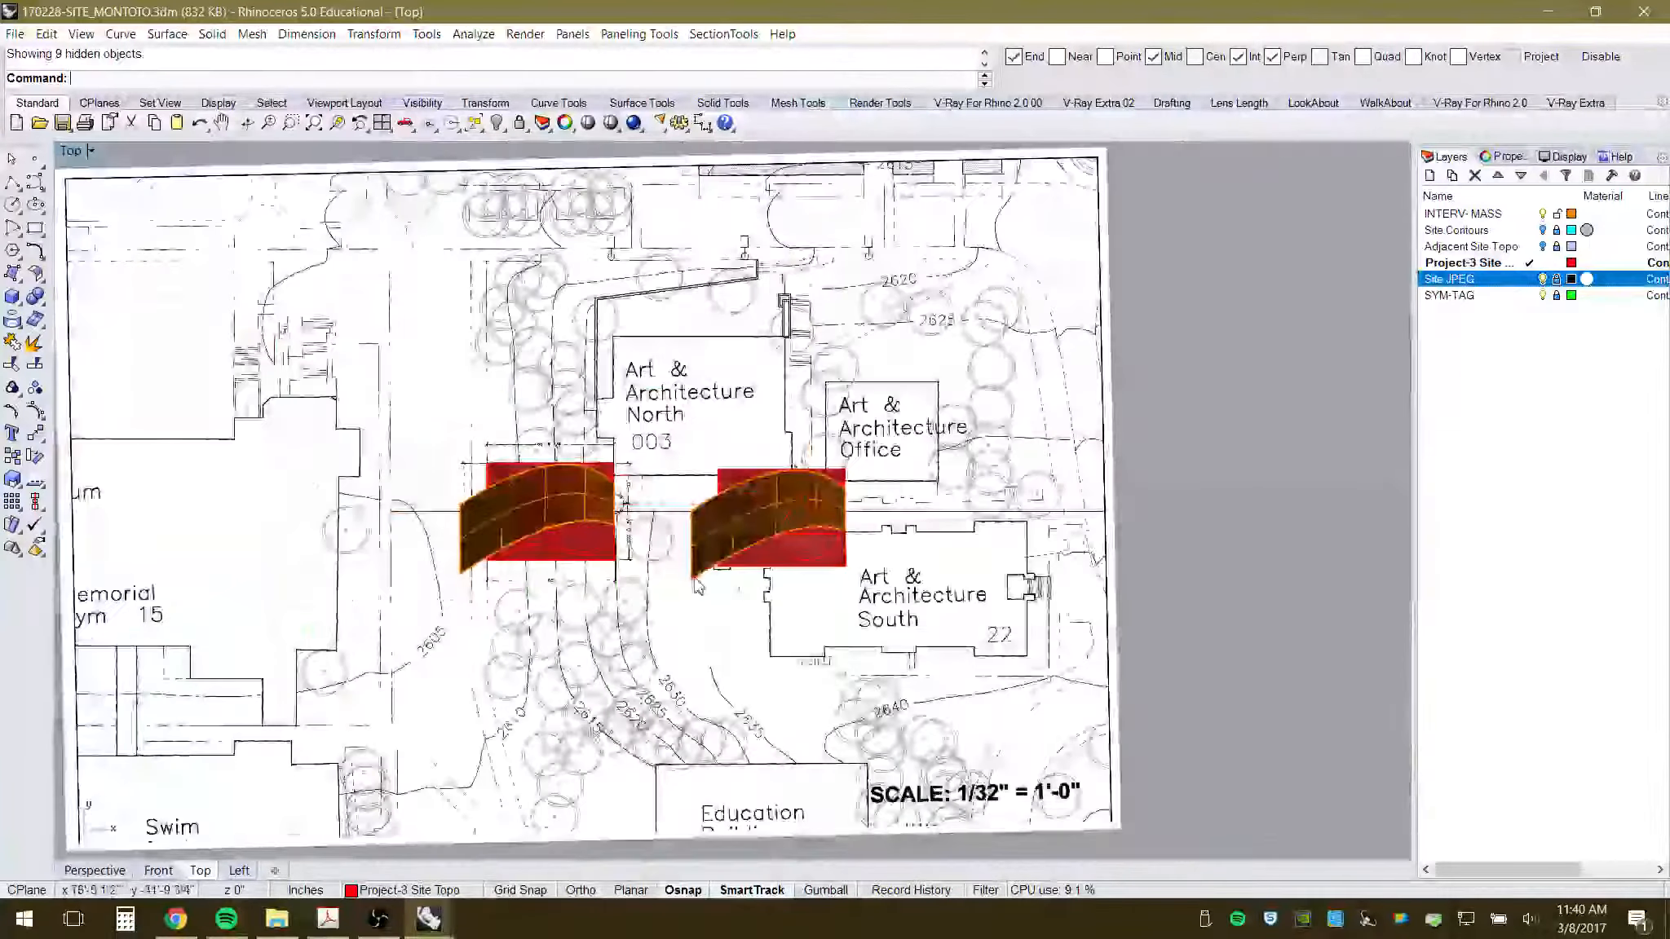
scroll(693, 493, up, 5)
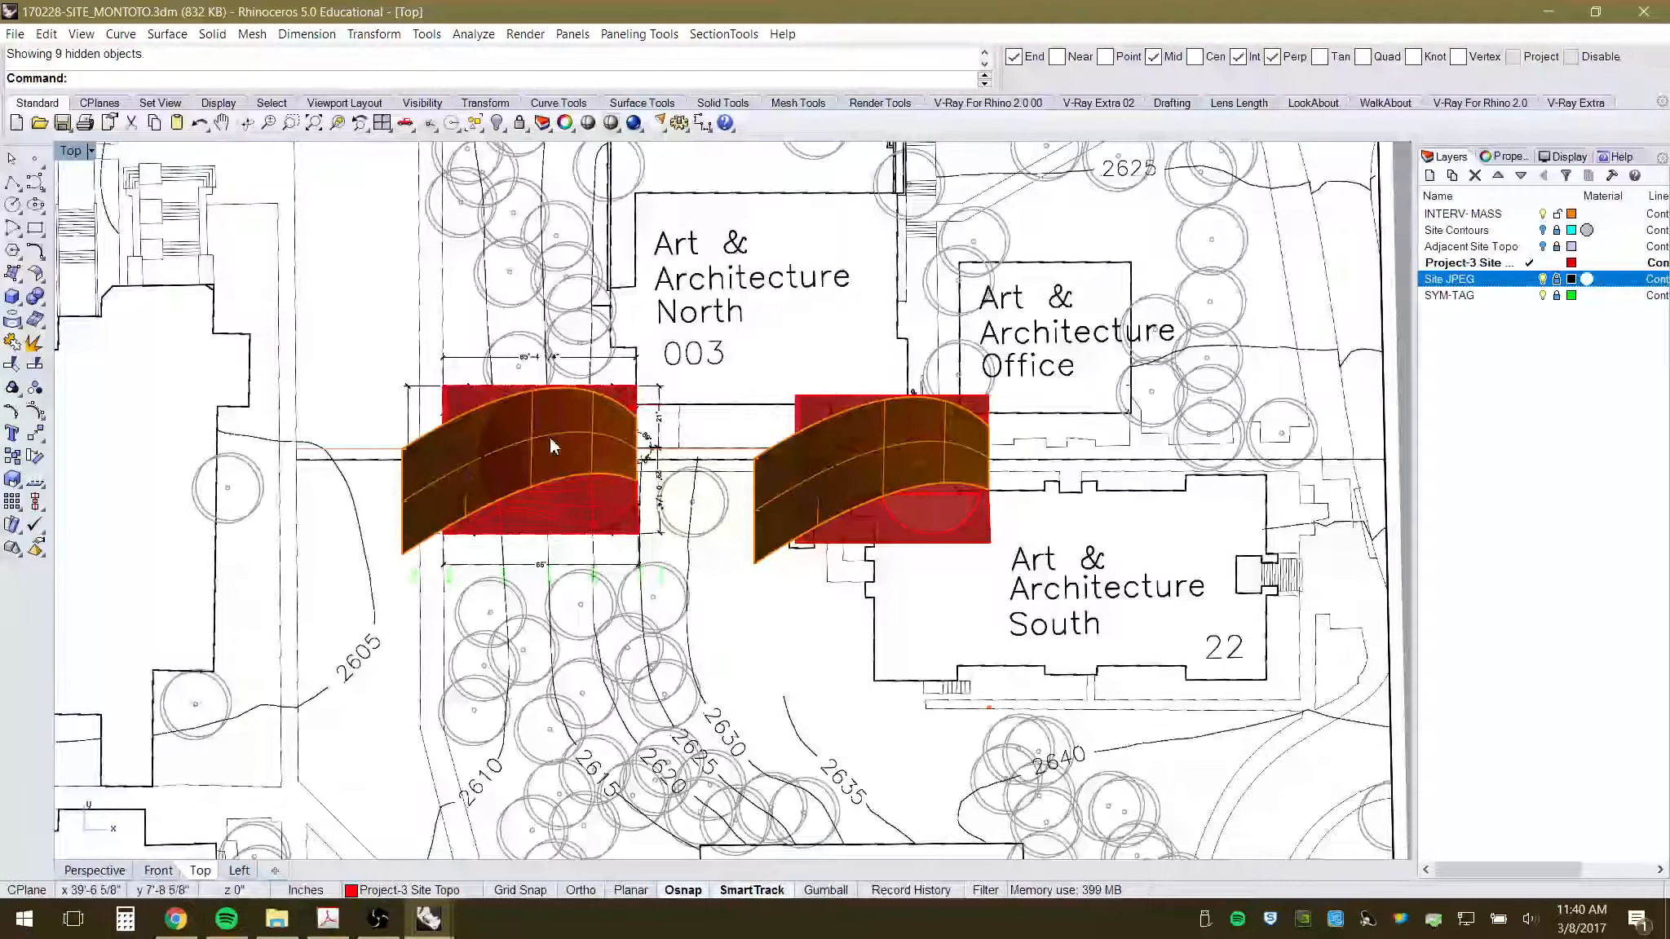
scroll(485, 559, down, 2)
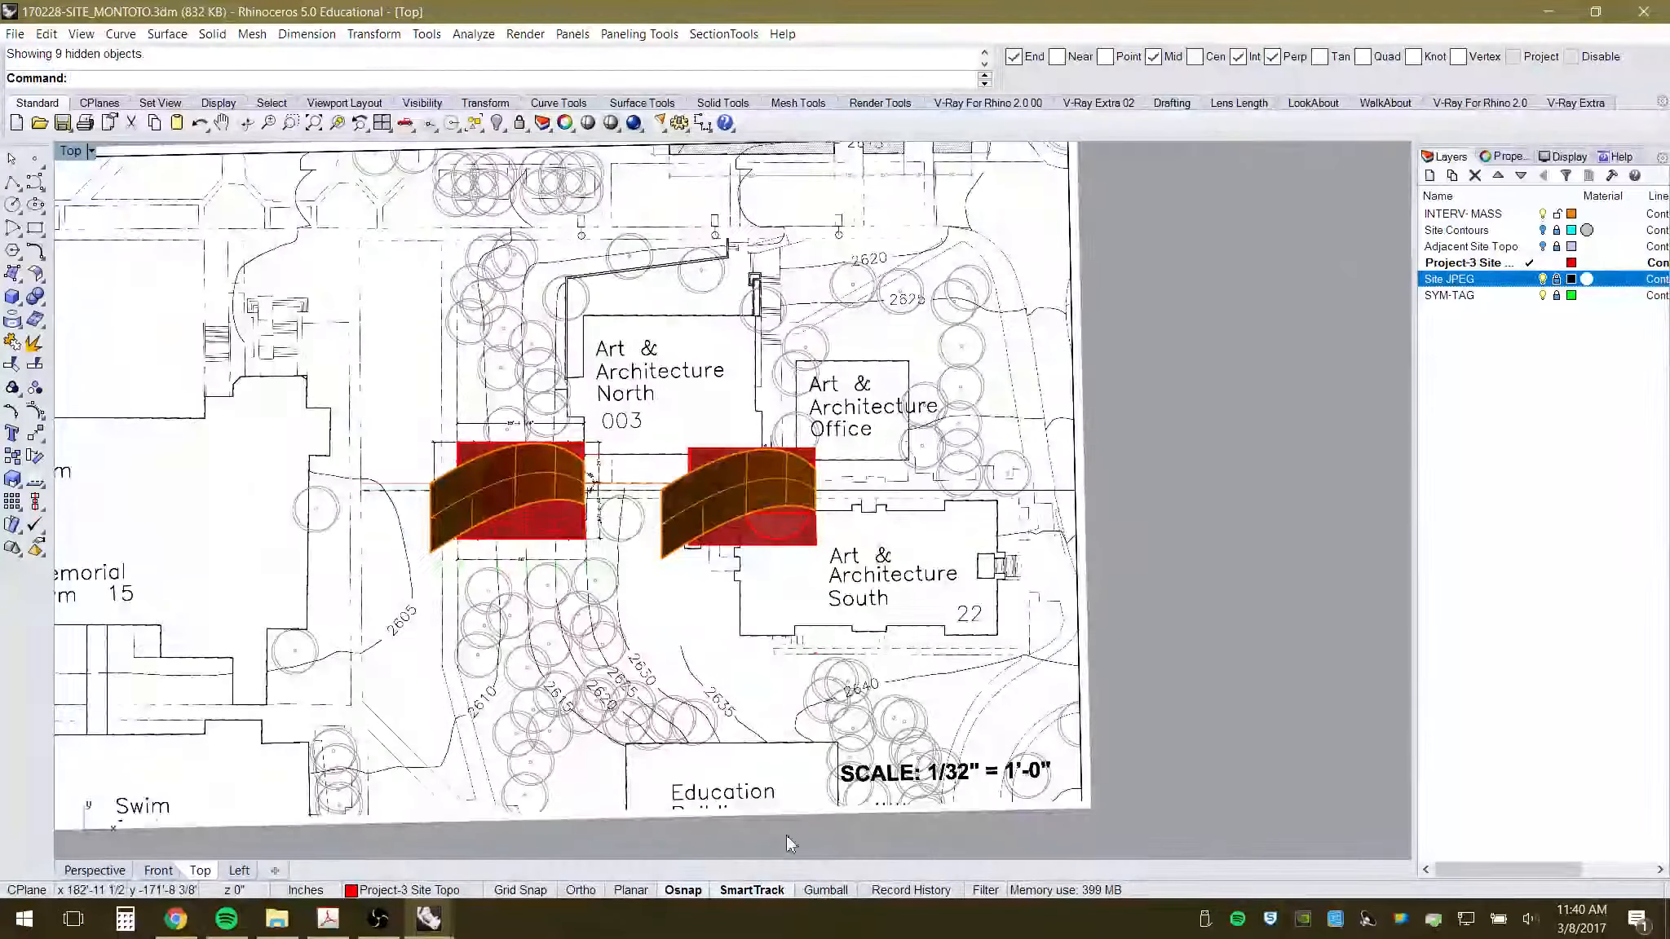
scroll(391, 489, up, 3)
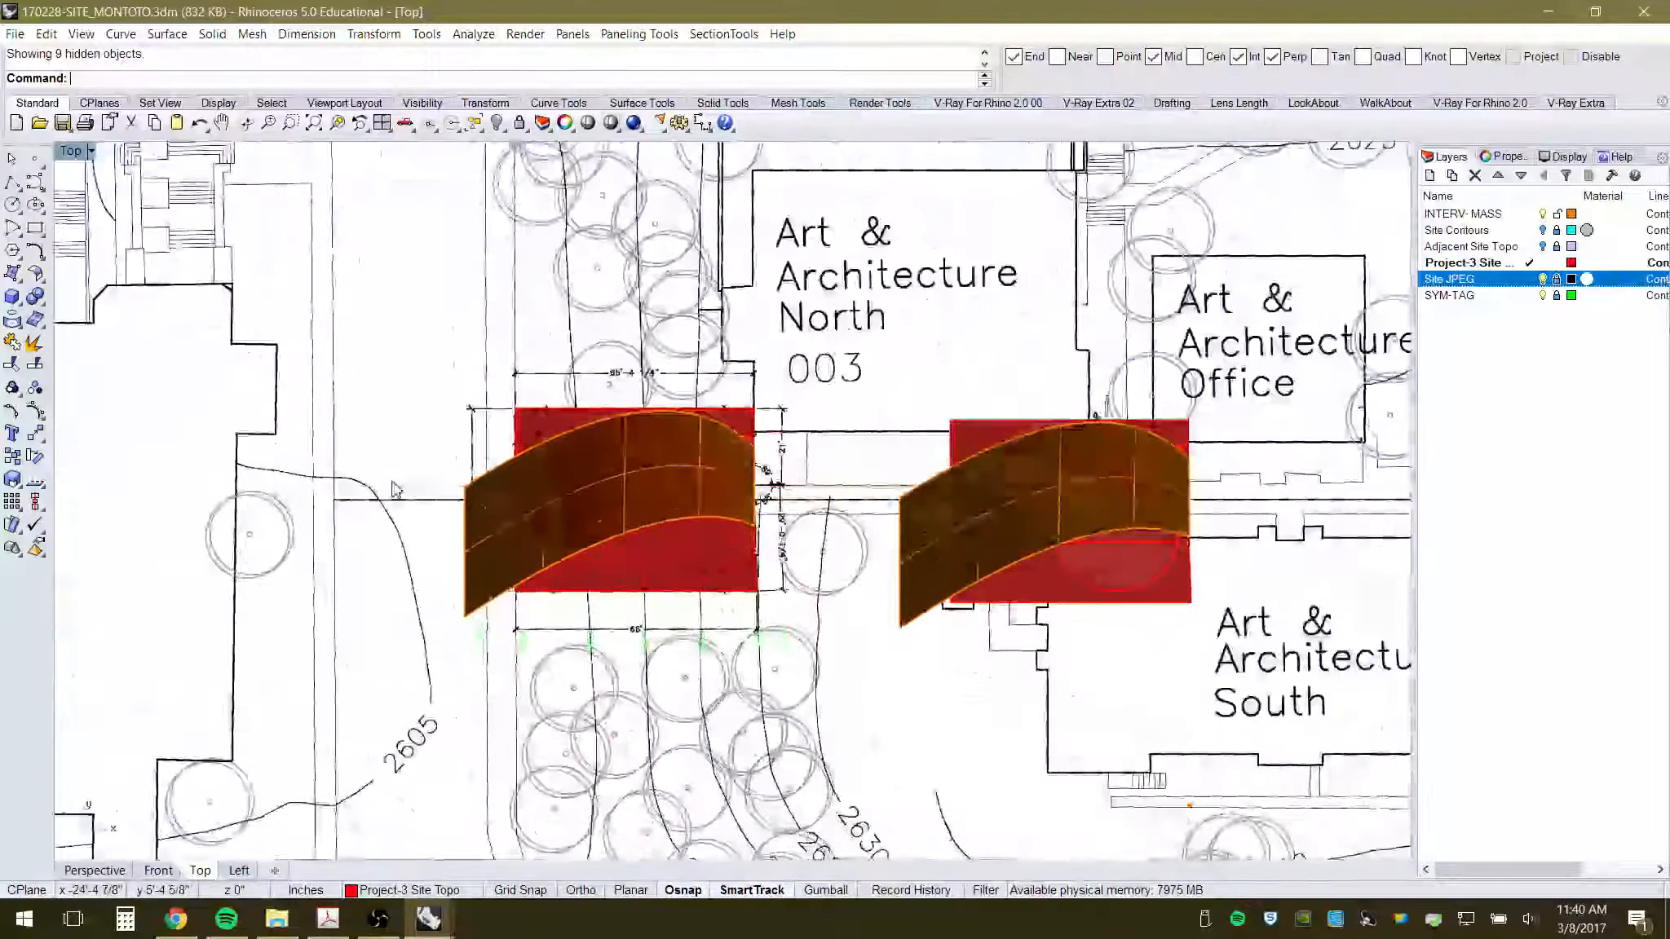
- Orbit the Perspective view low over both canopy masses, then bring up the SITE_STUDENT model window
click(94, 870)
scroll(659, 566, down, 3)
scroll(514, 633, up, 4)
right_drag(582, 482, 494, 559)
scroll(470, 410, up, 6)
scroll(481, 585, down, 6)
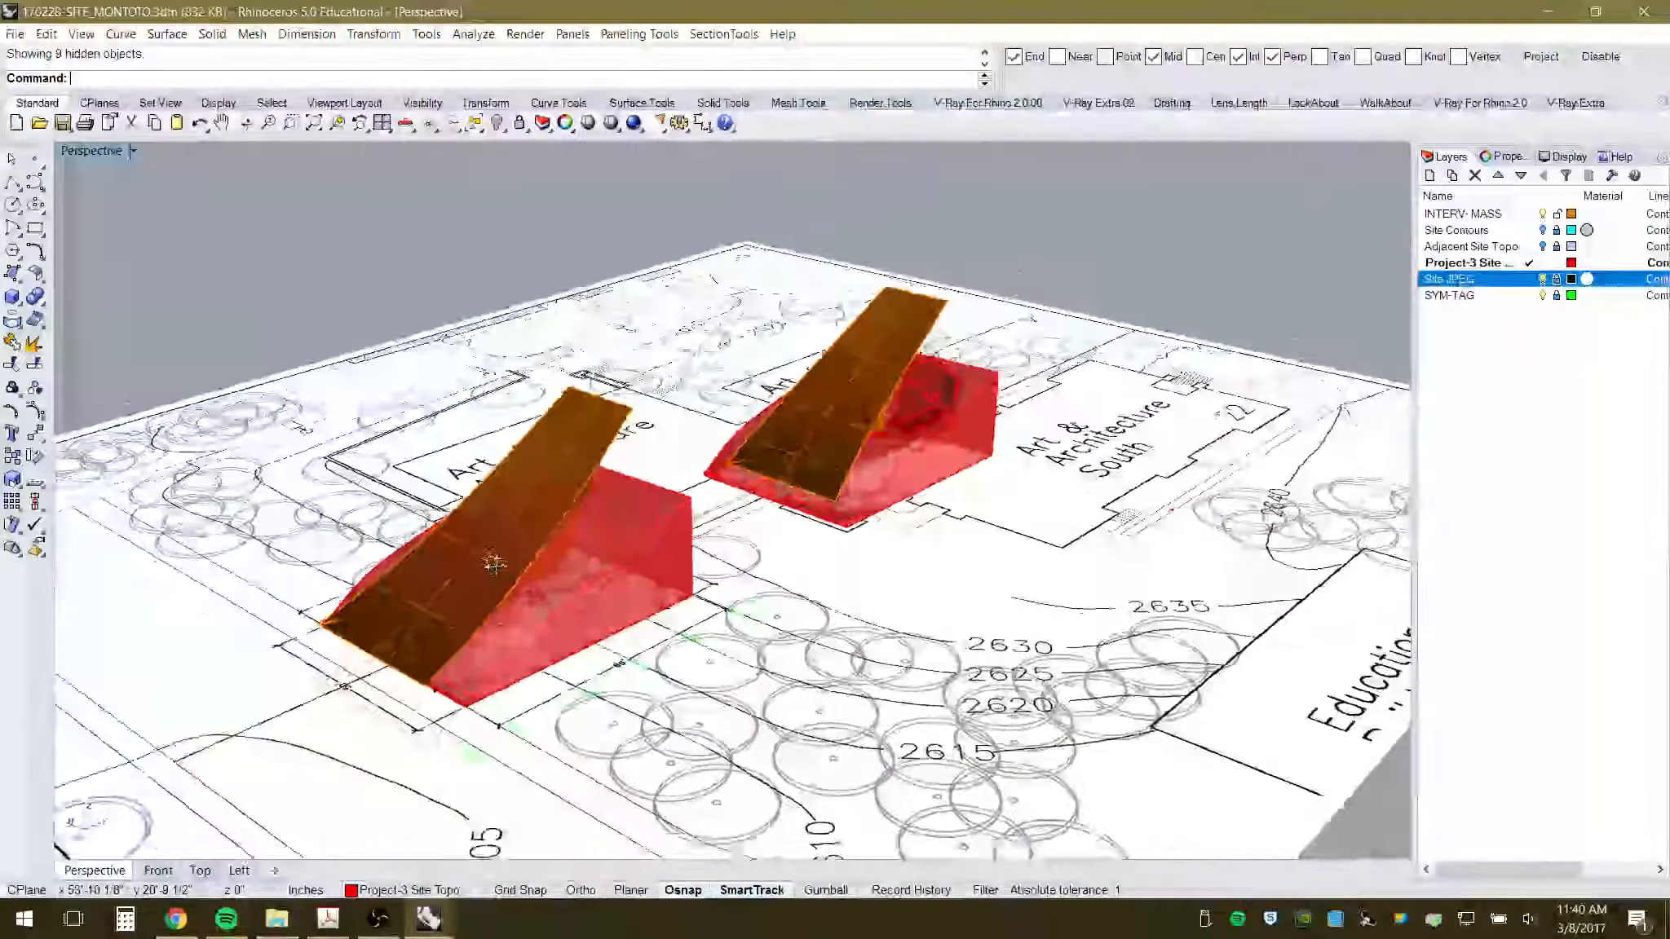
click(428, 919)
click(538, 843)
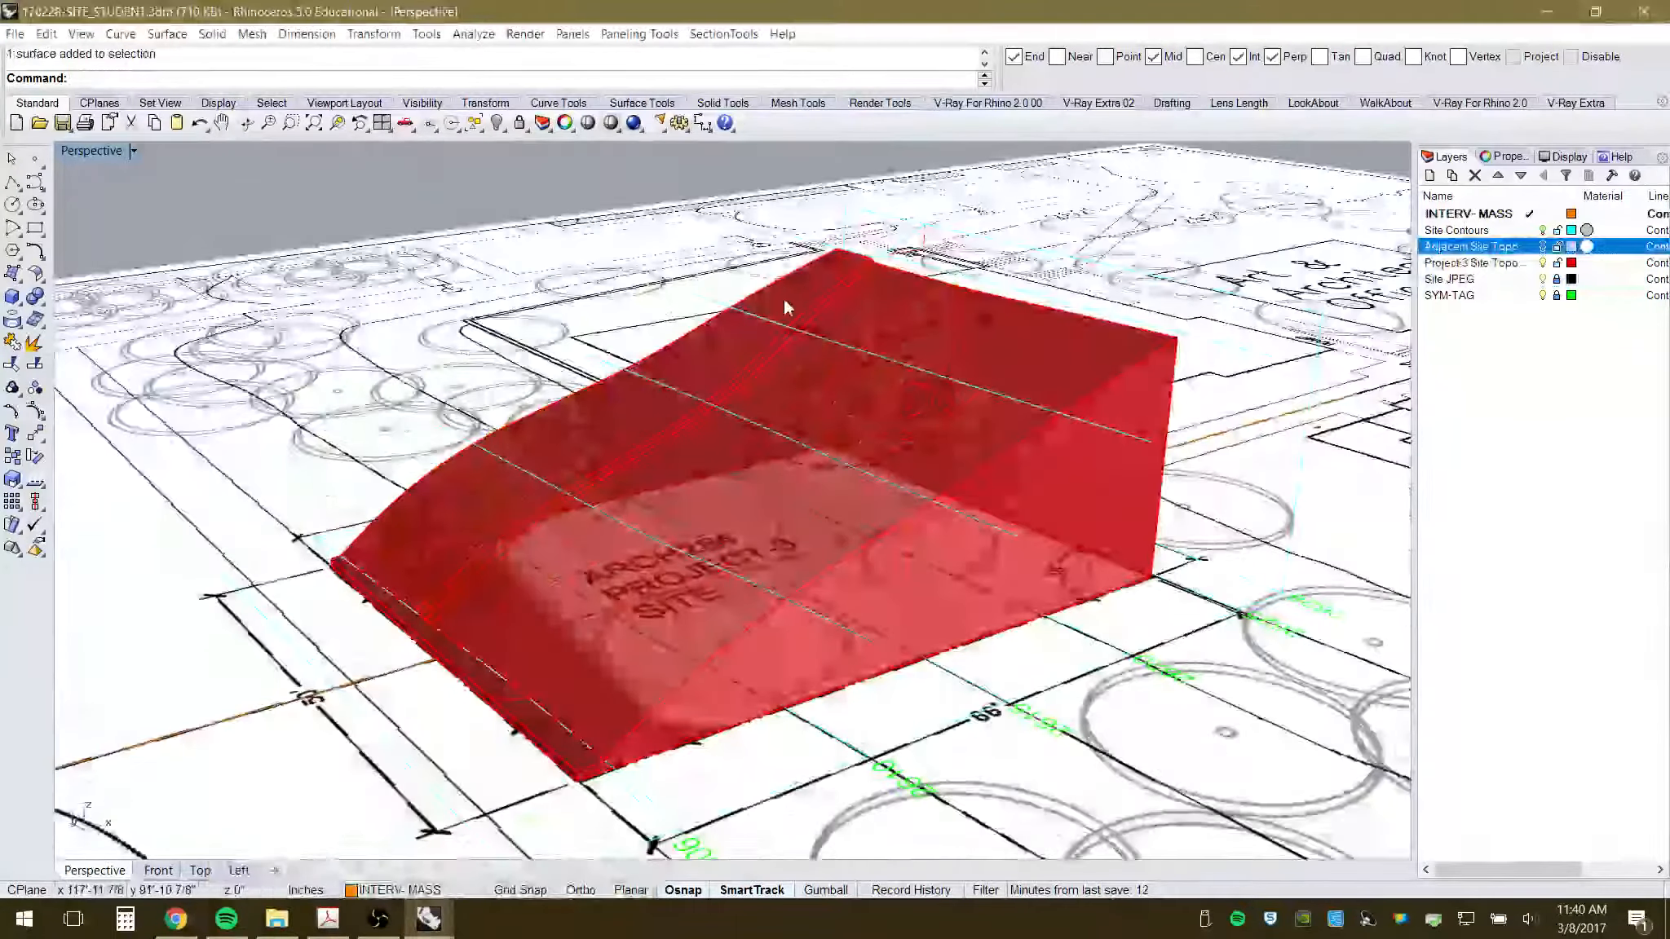
- Hide and lock the Site Contours layer and lock the Adjacent Site Topo layer
scroll(775, 303, down, 6)
right_drag(823, 392, 1070, 421)
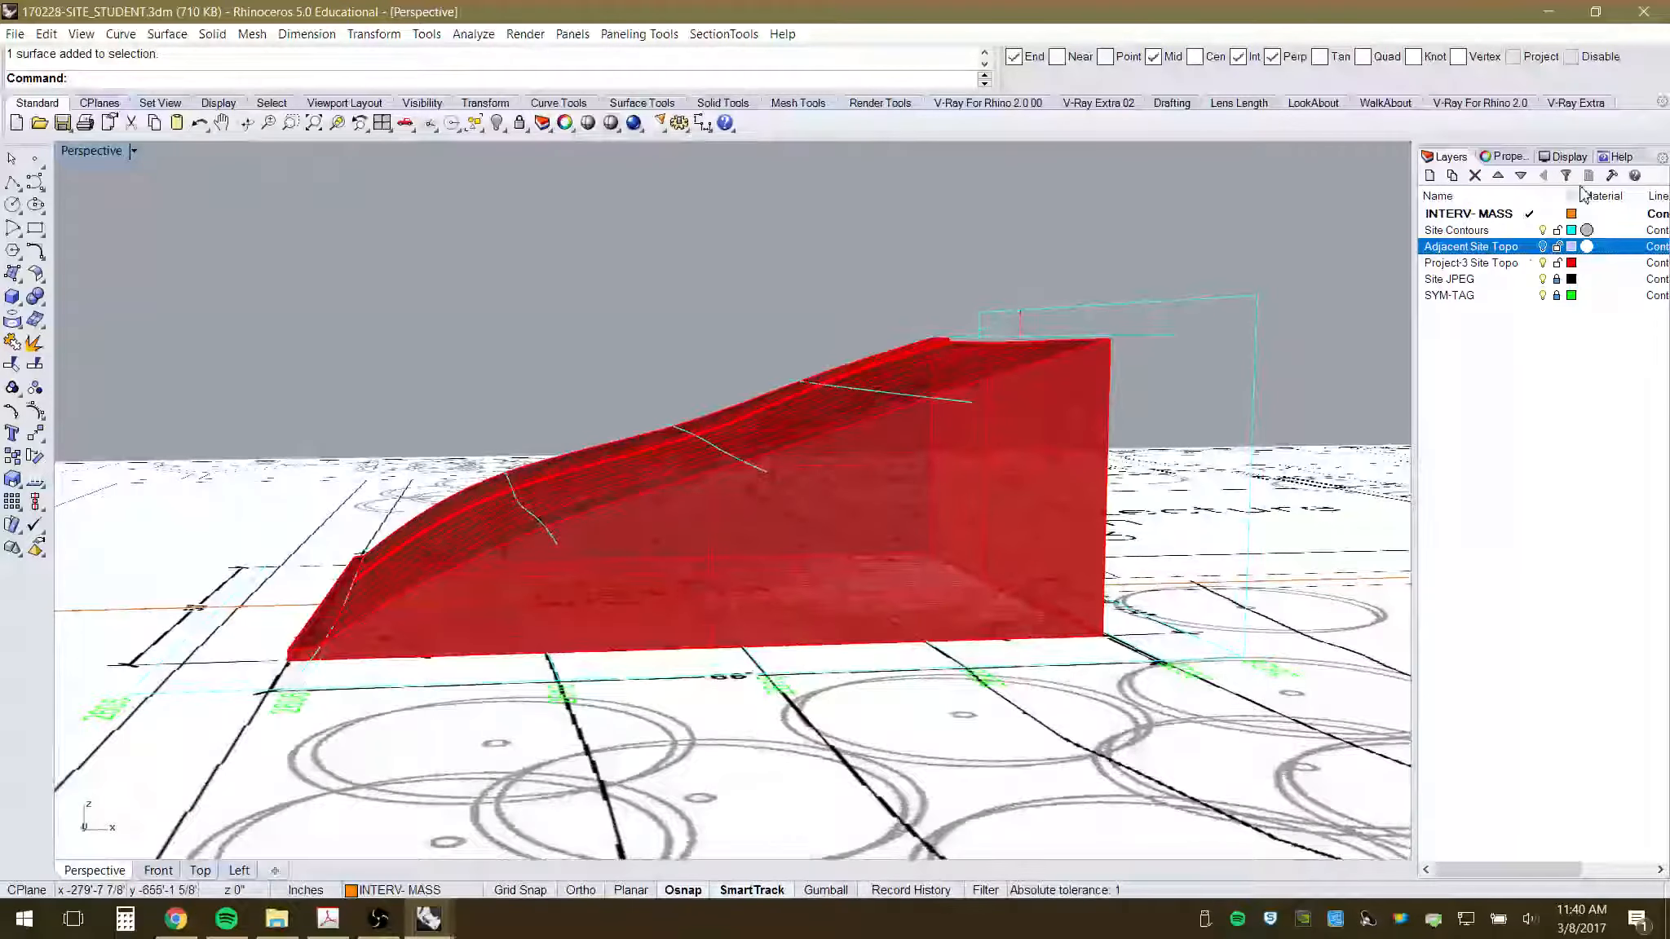
click(1542, 230)
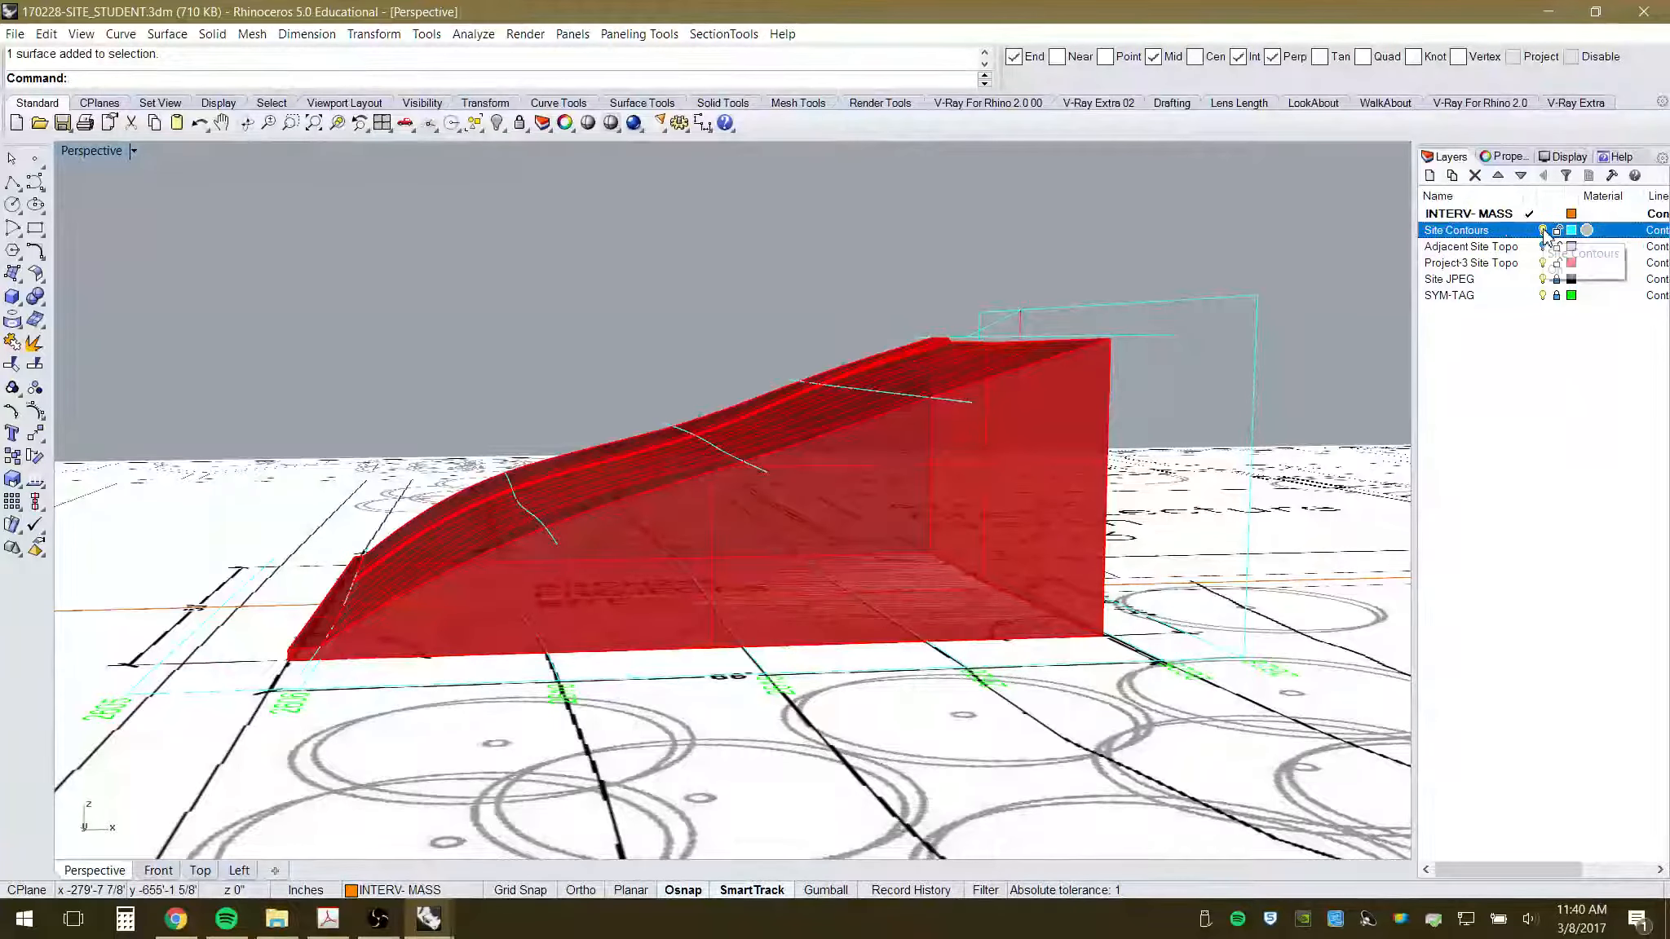
click(1557, 229)
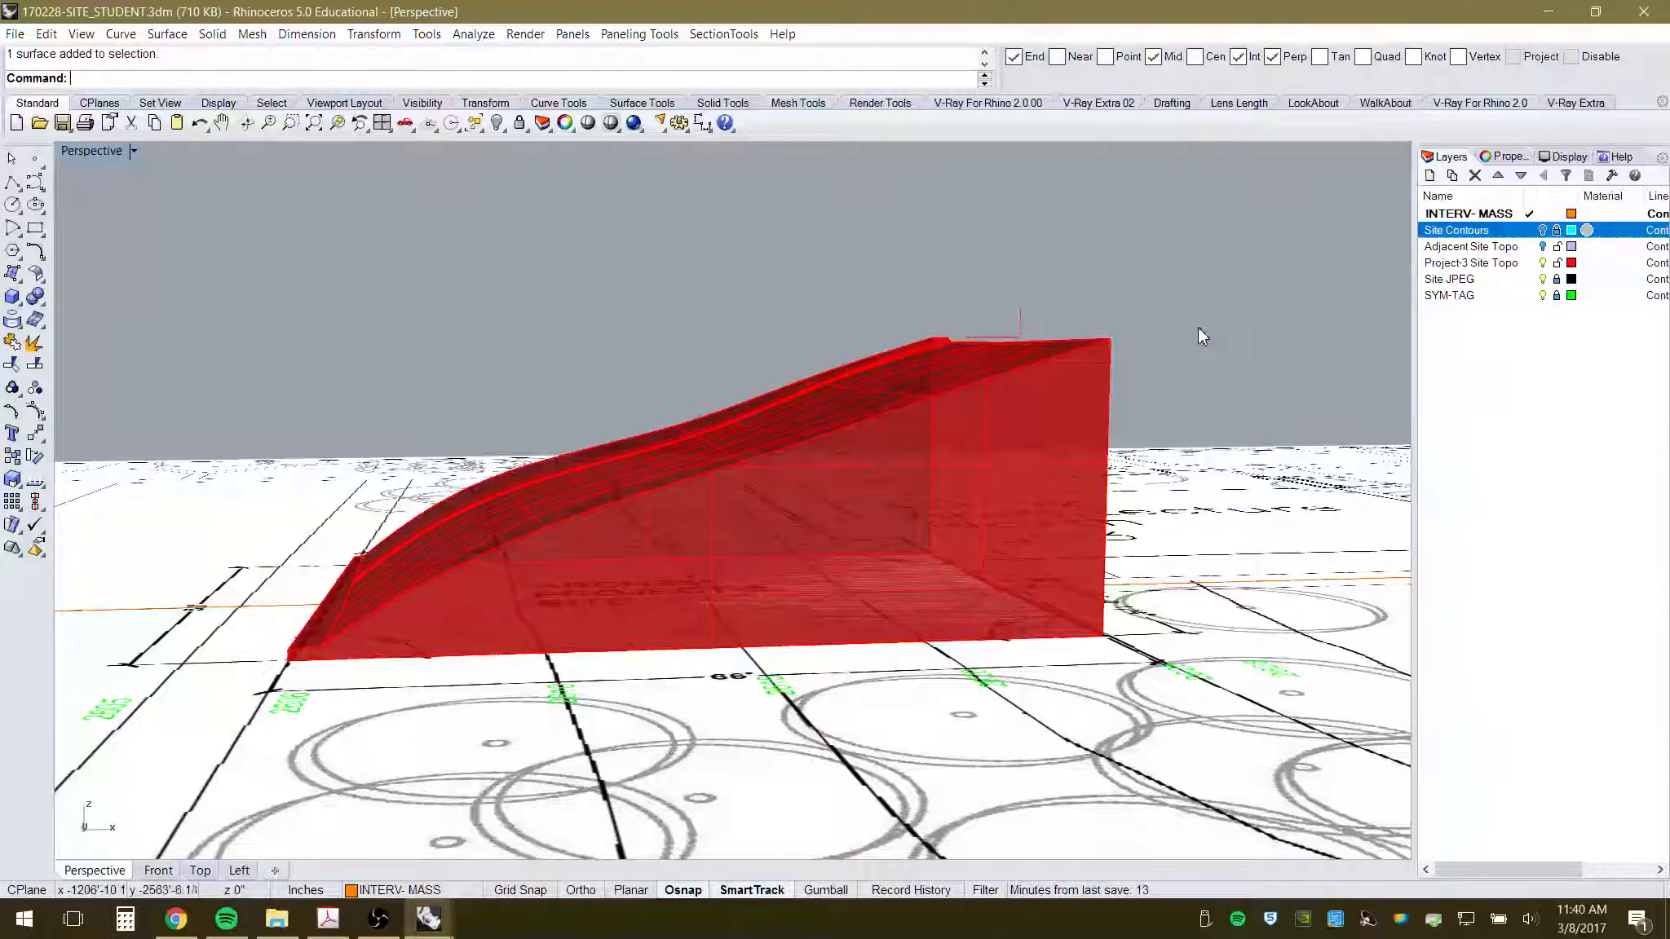
click(1557, 246)
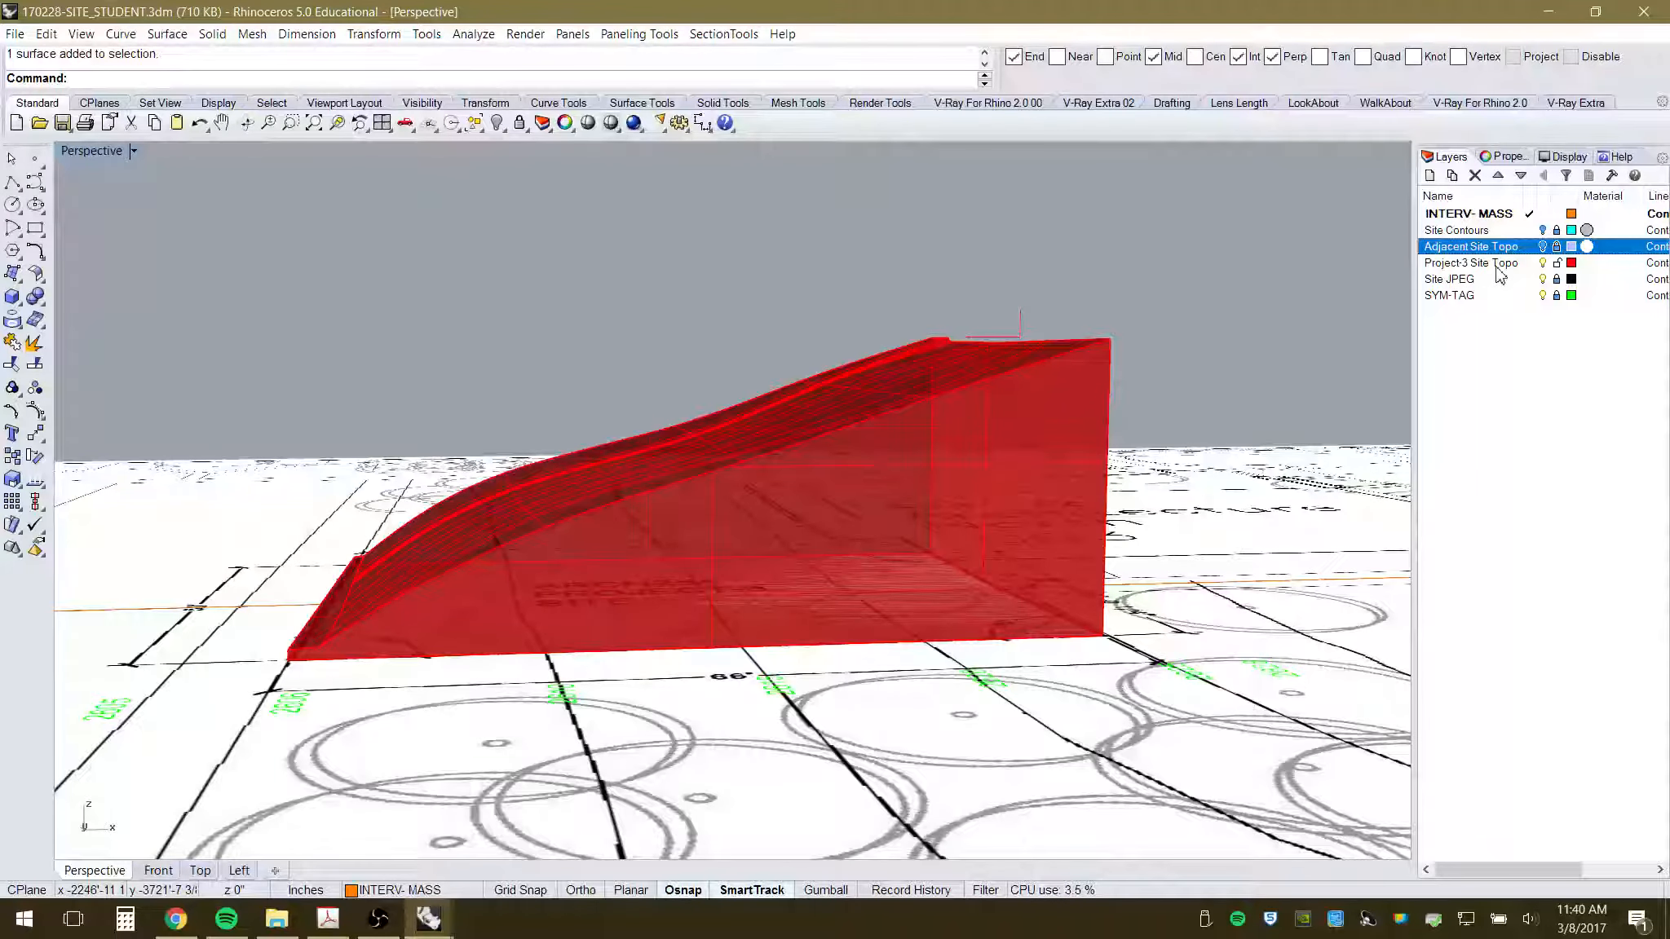
- Orbit around the red mass, then switch to the Front elevation view
right_drag(772, 324, 802, 378)
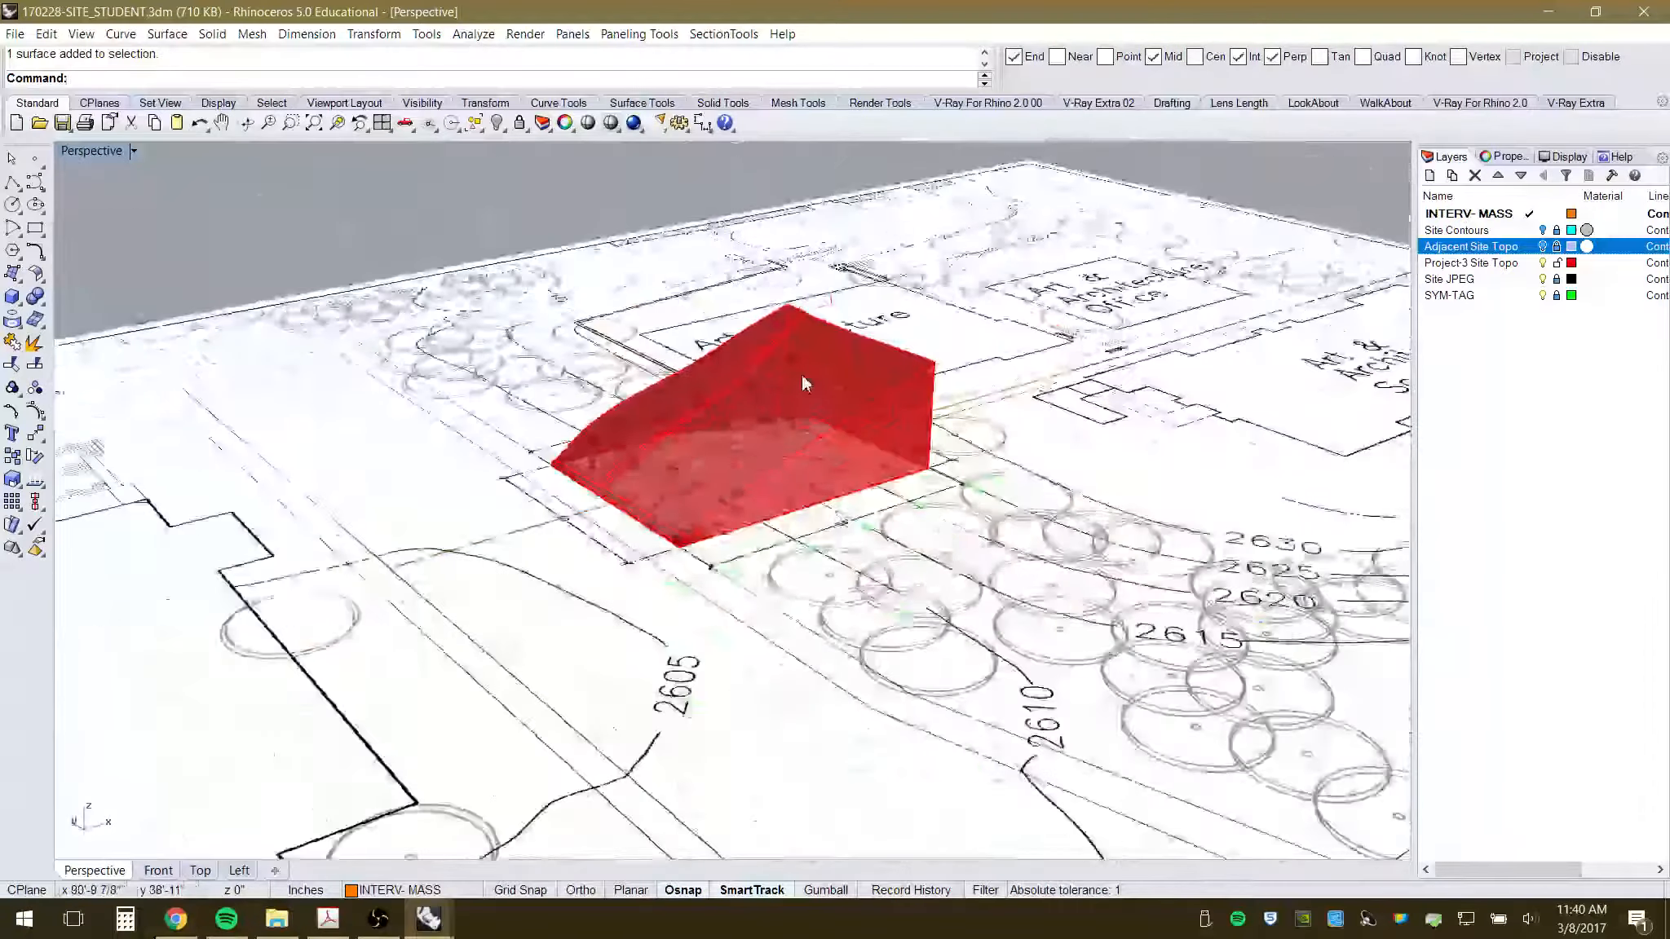
right_drag(833, 526, 729, 492)
scroll(743, 478, up, 6)
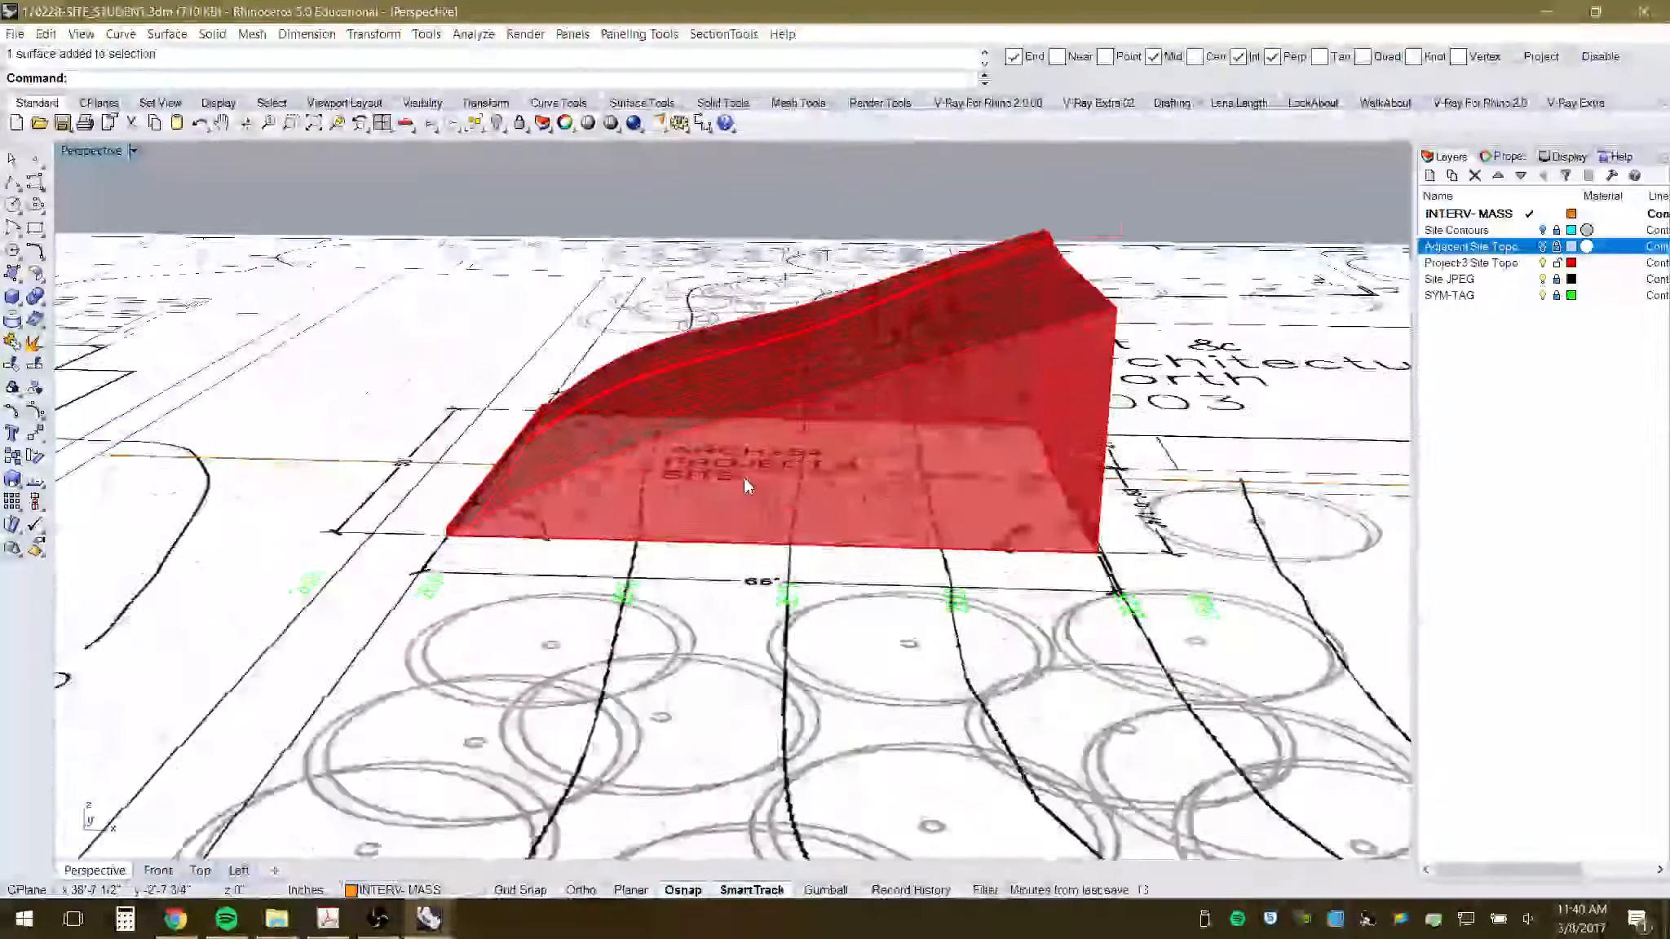
scroll(743, 478, down, 5)
right_drag(775, 574, 849, 584)
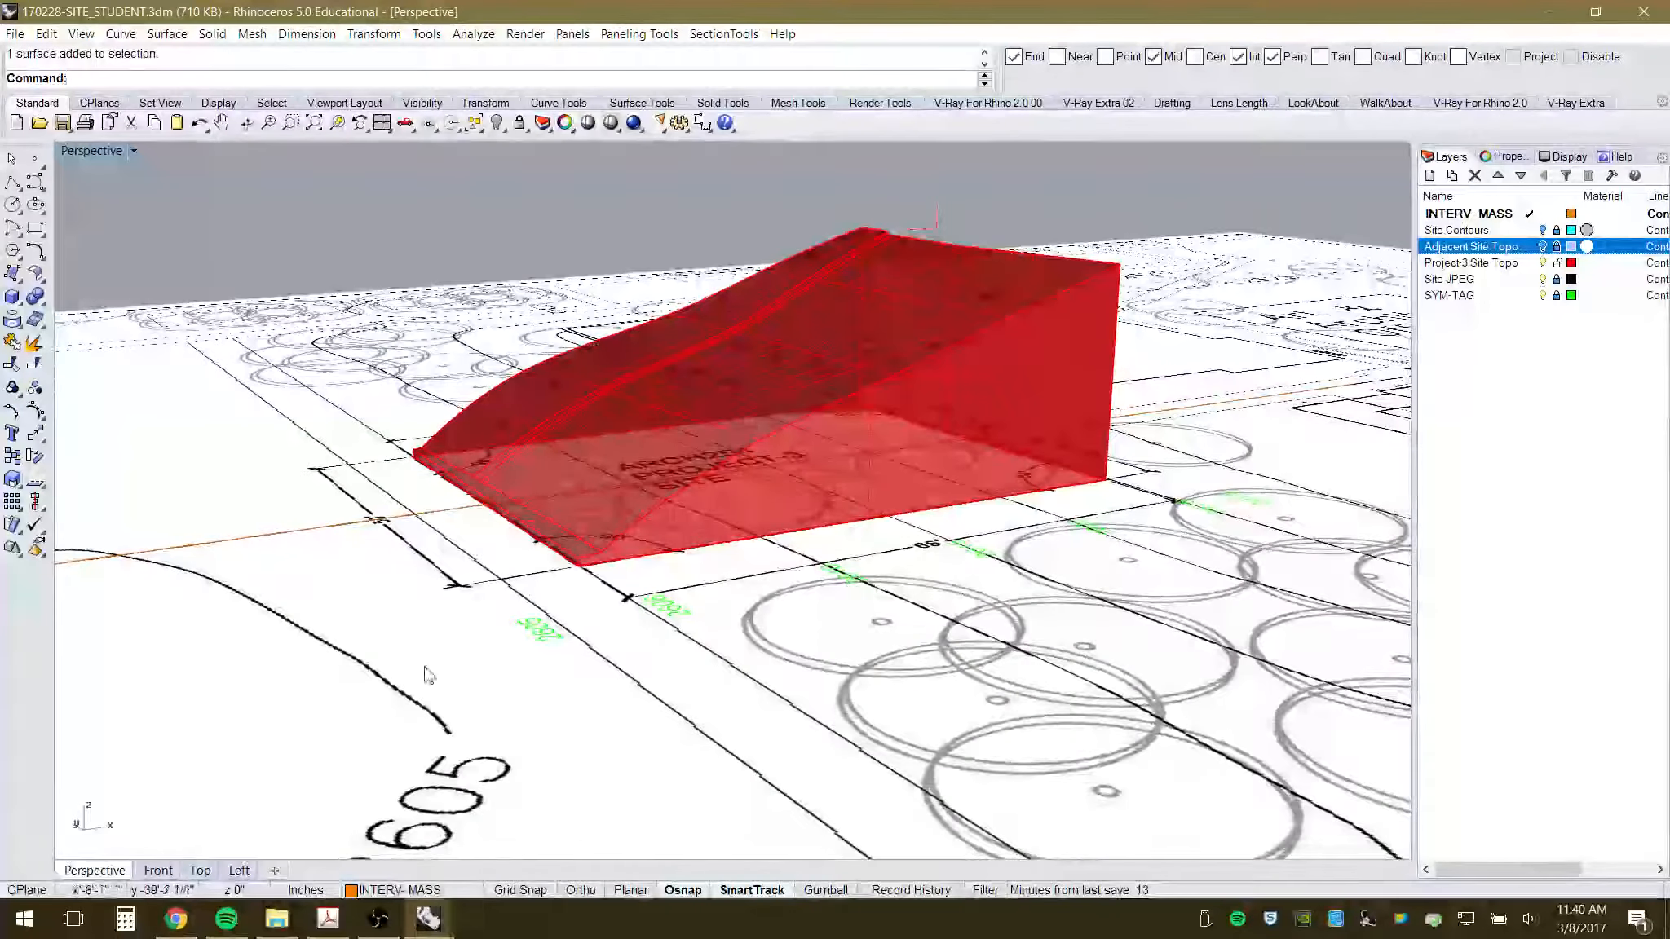
click(159, 871)
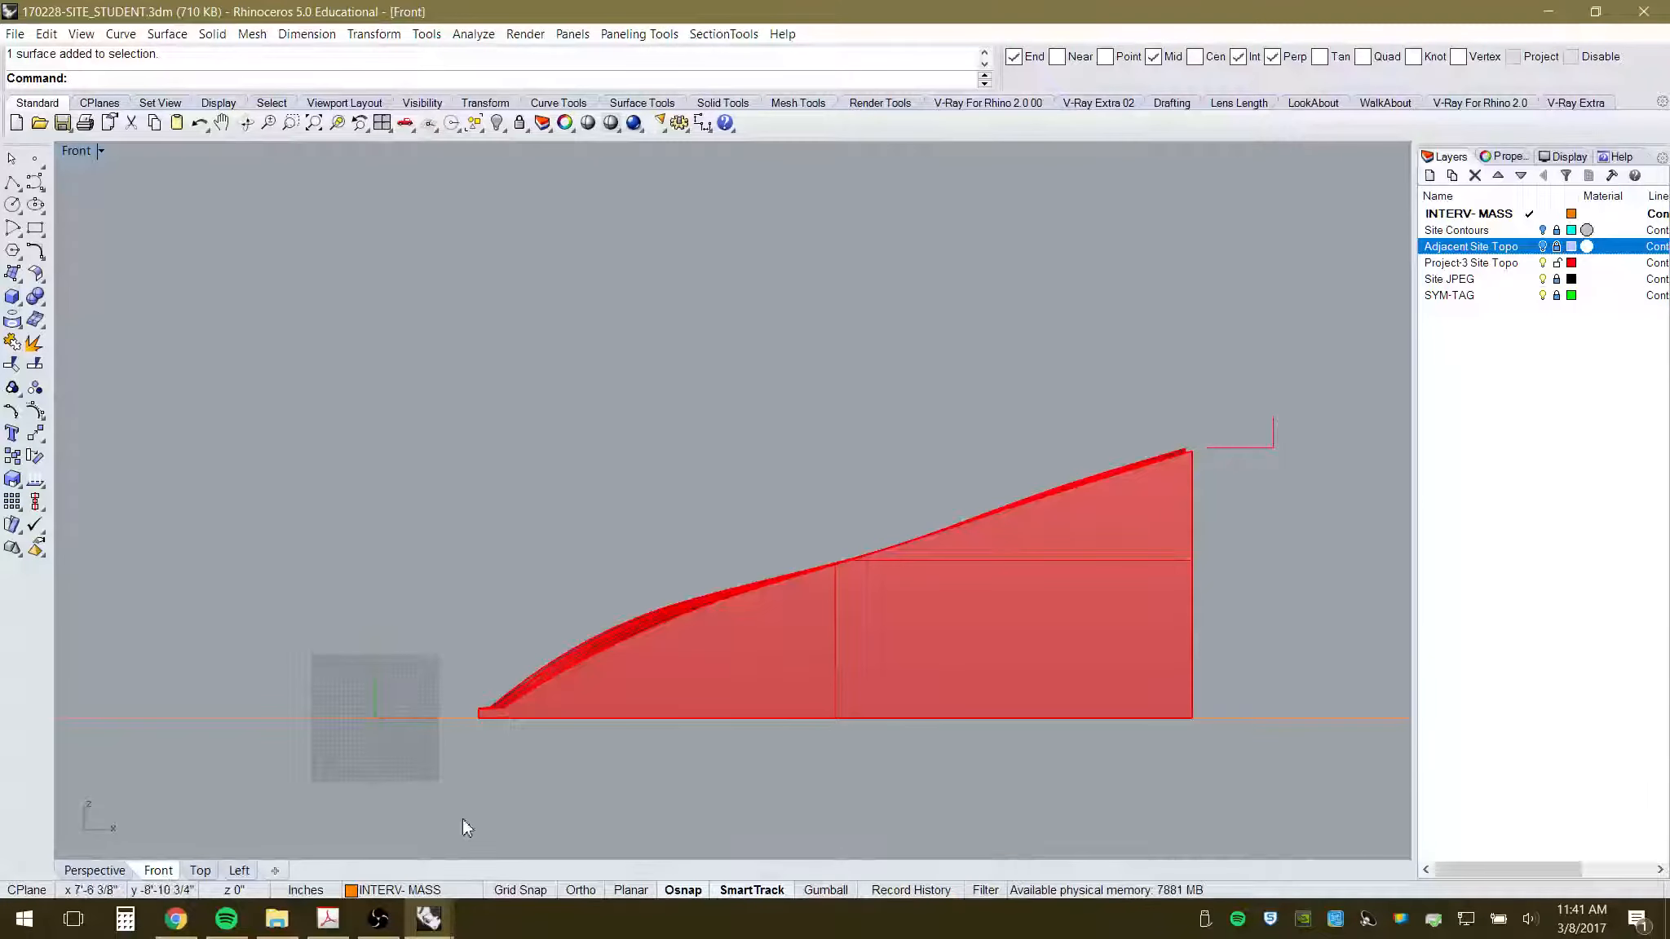
- Look over the whole site from the Perspective and Top views
click(107, 871)
scroll(664, 518, down, 12)
right_drag(664, 522, 753, 636)
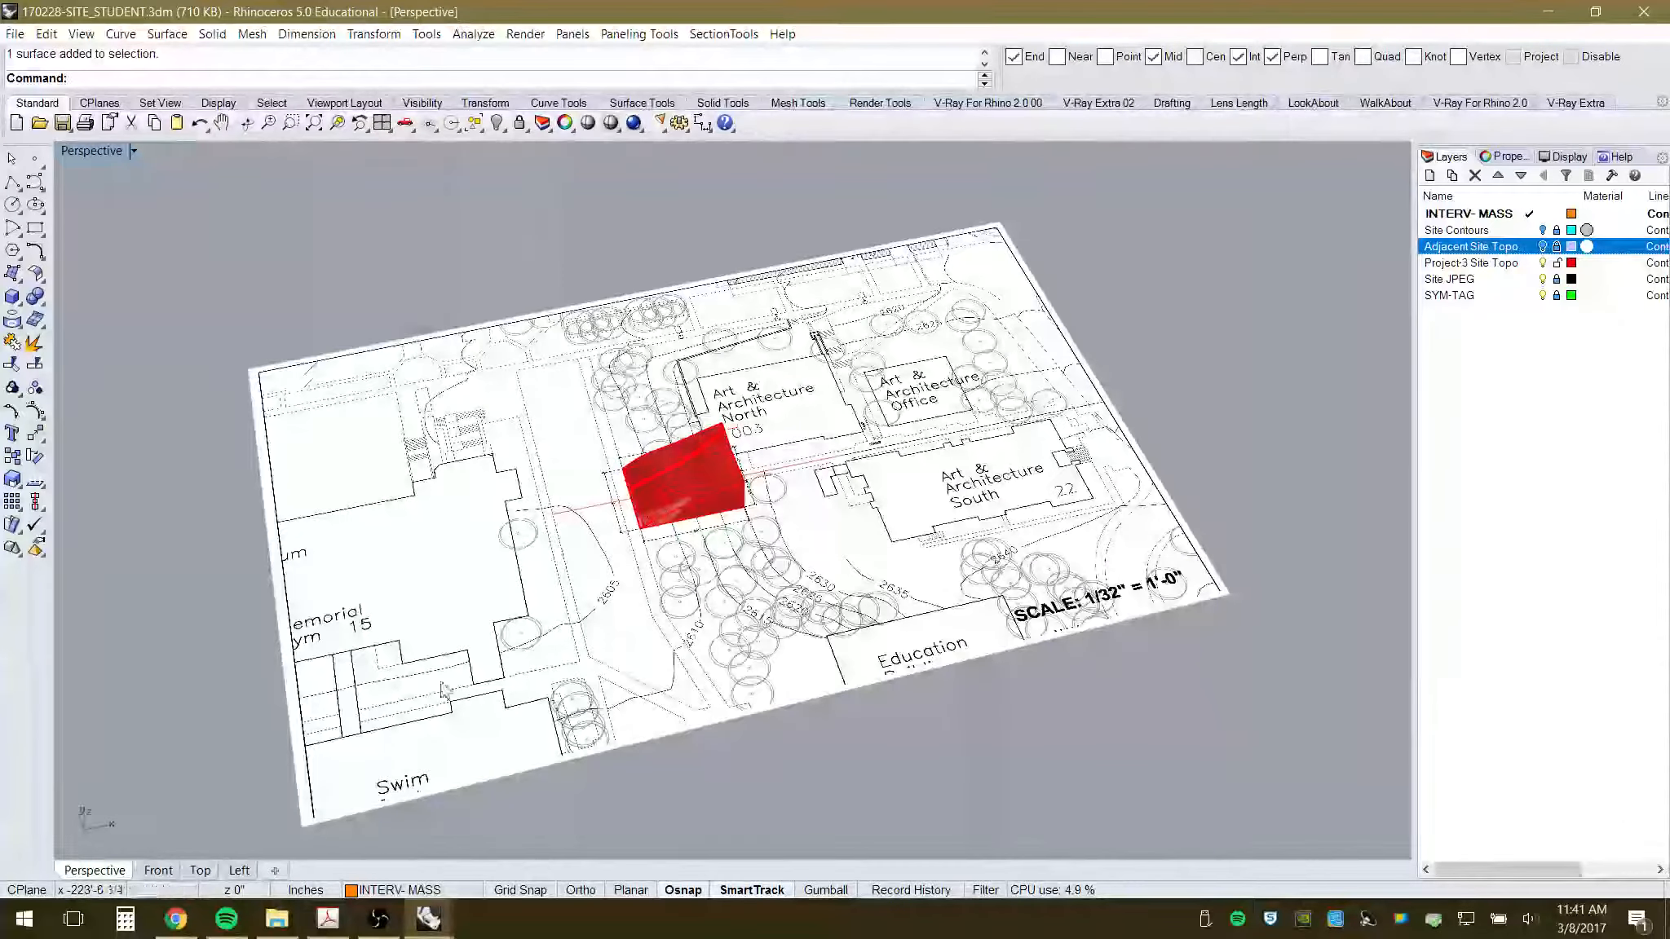
click(199, 871)
scroll(629, 500, down, 3)
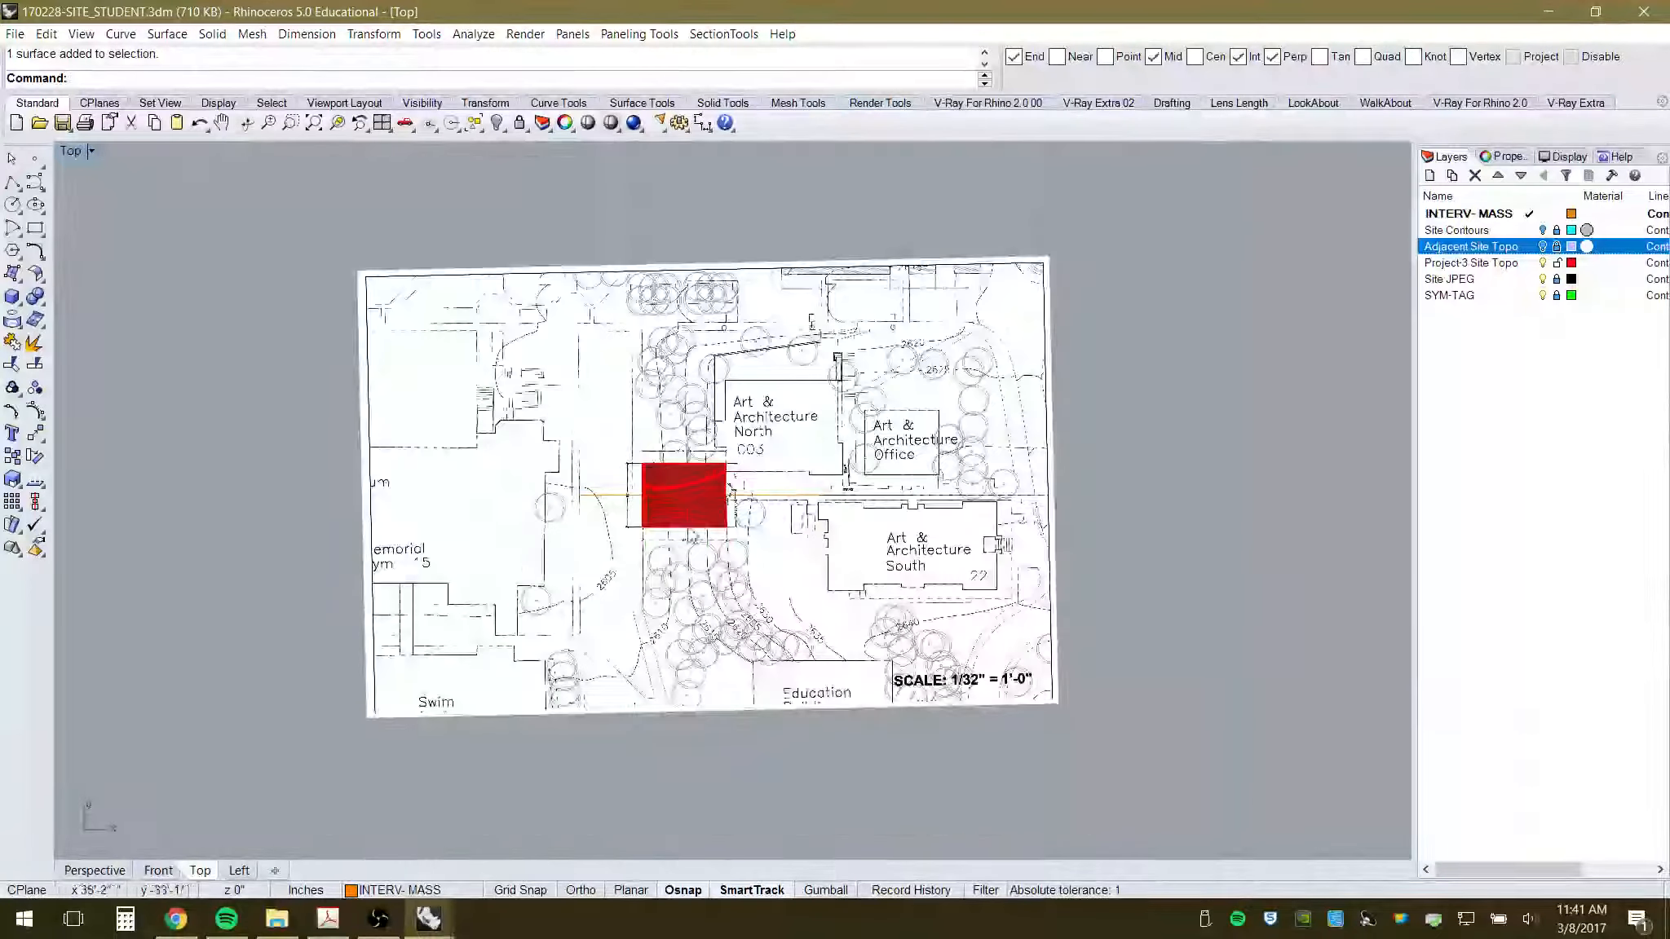
scroll(685, 557, up, 2)
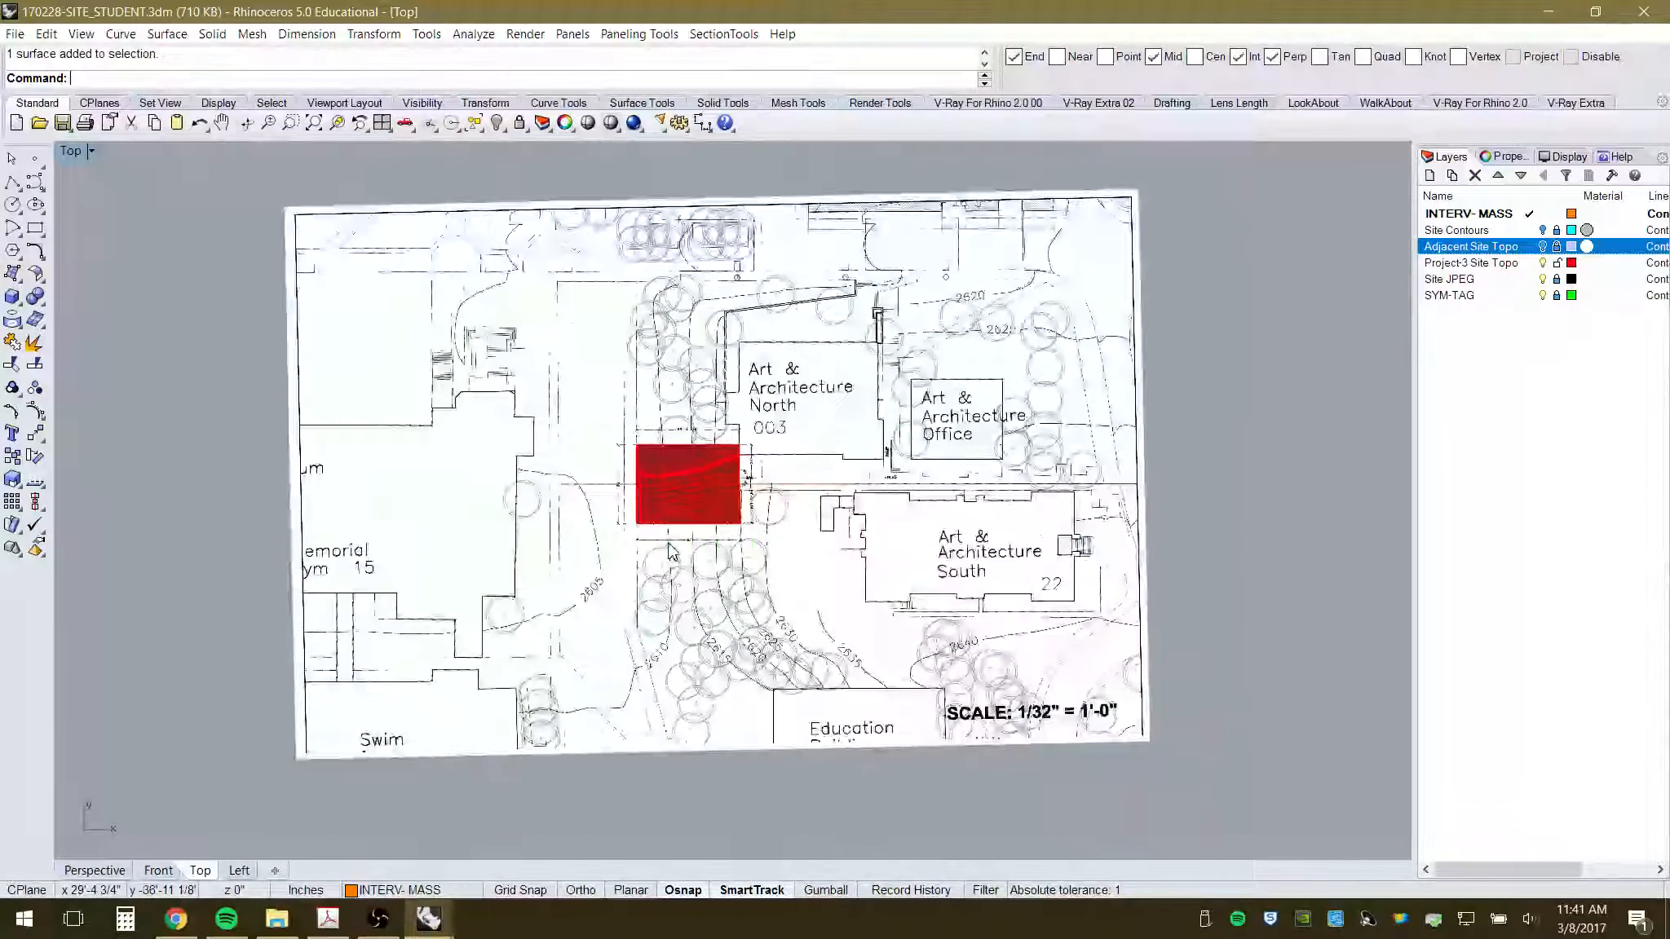
- Return to Front elevation and make INTERV-MASS the working layer
click(160, 871)
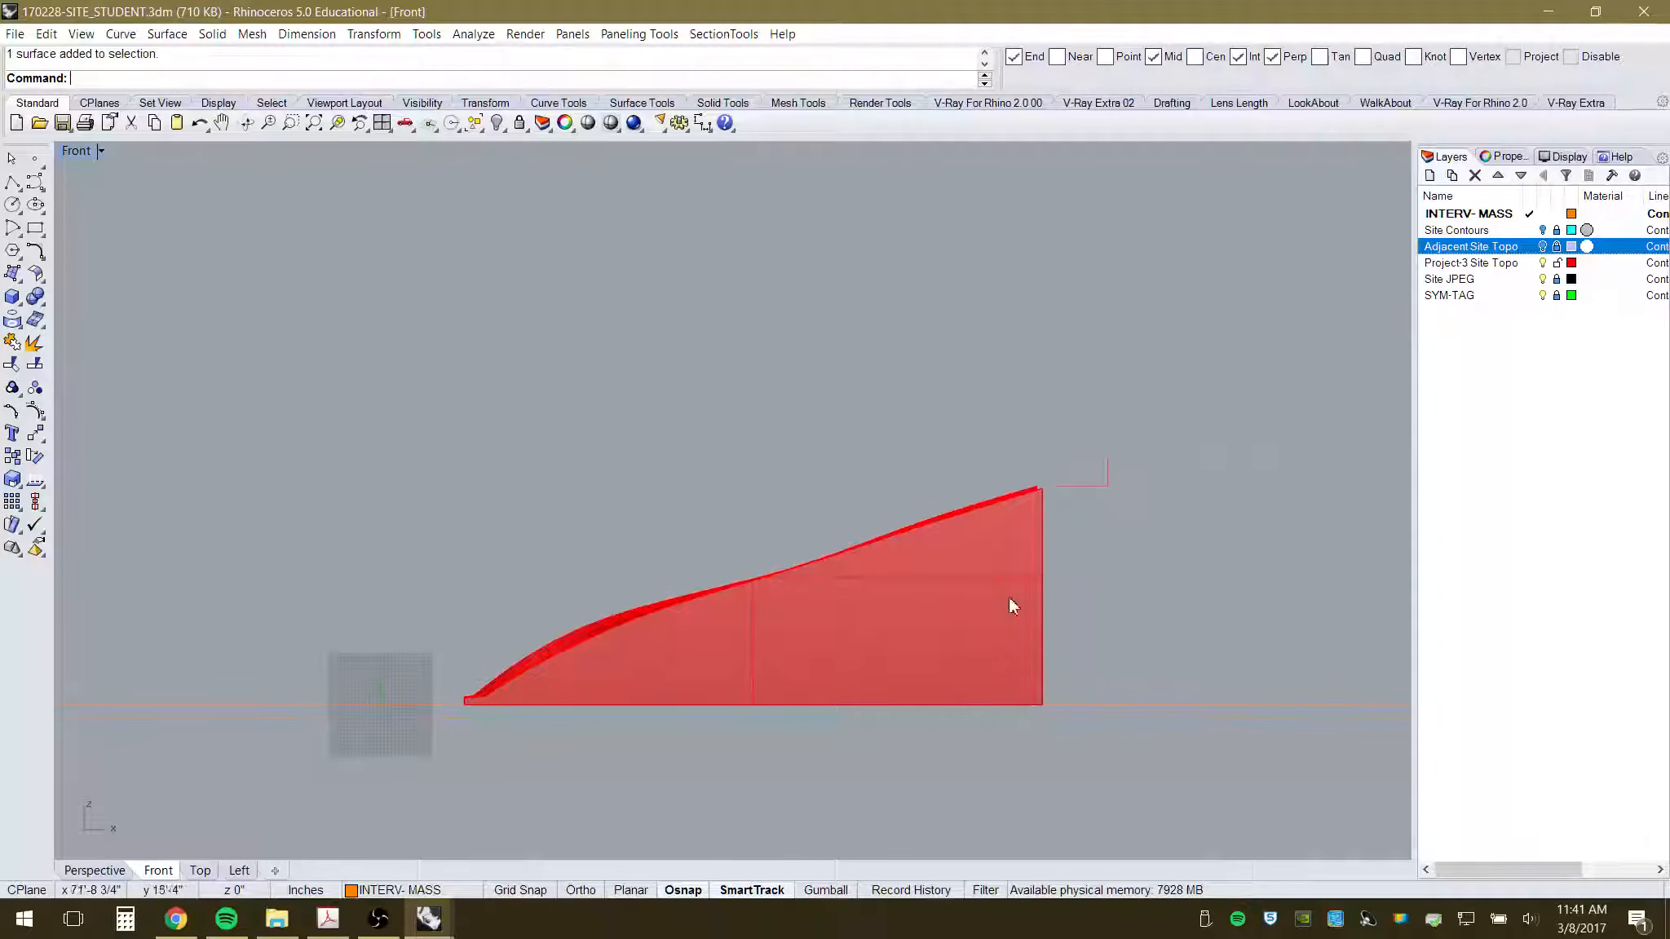
scroll(737, 661, up, 3)
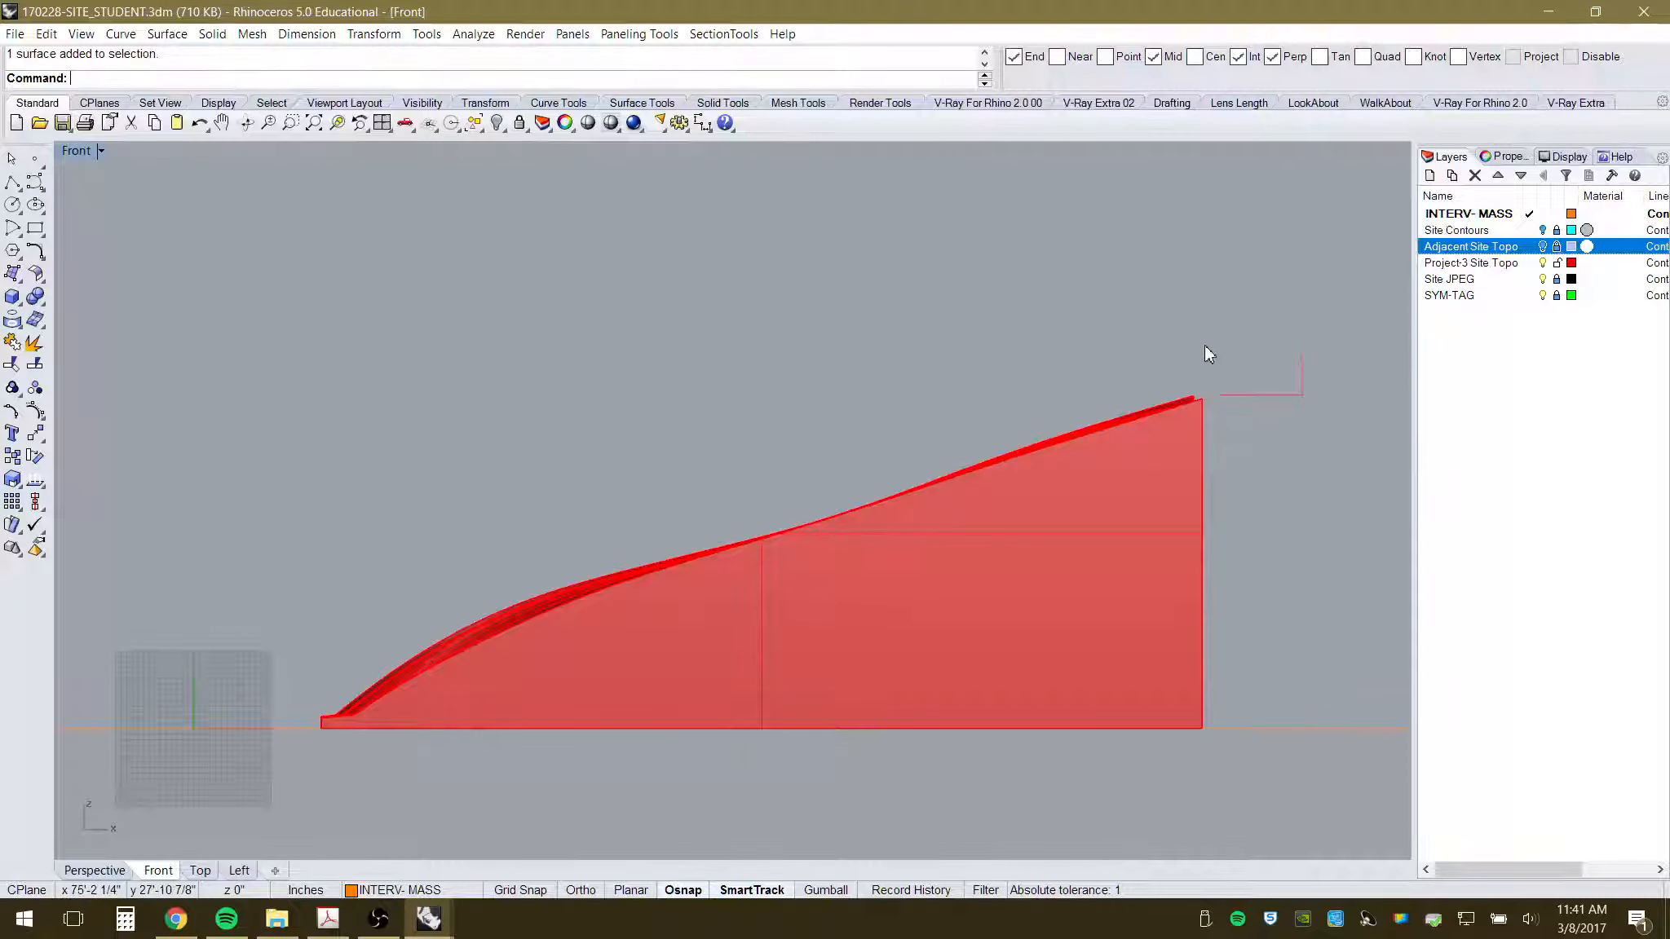
click(1495, 214)
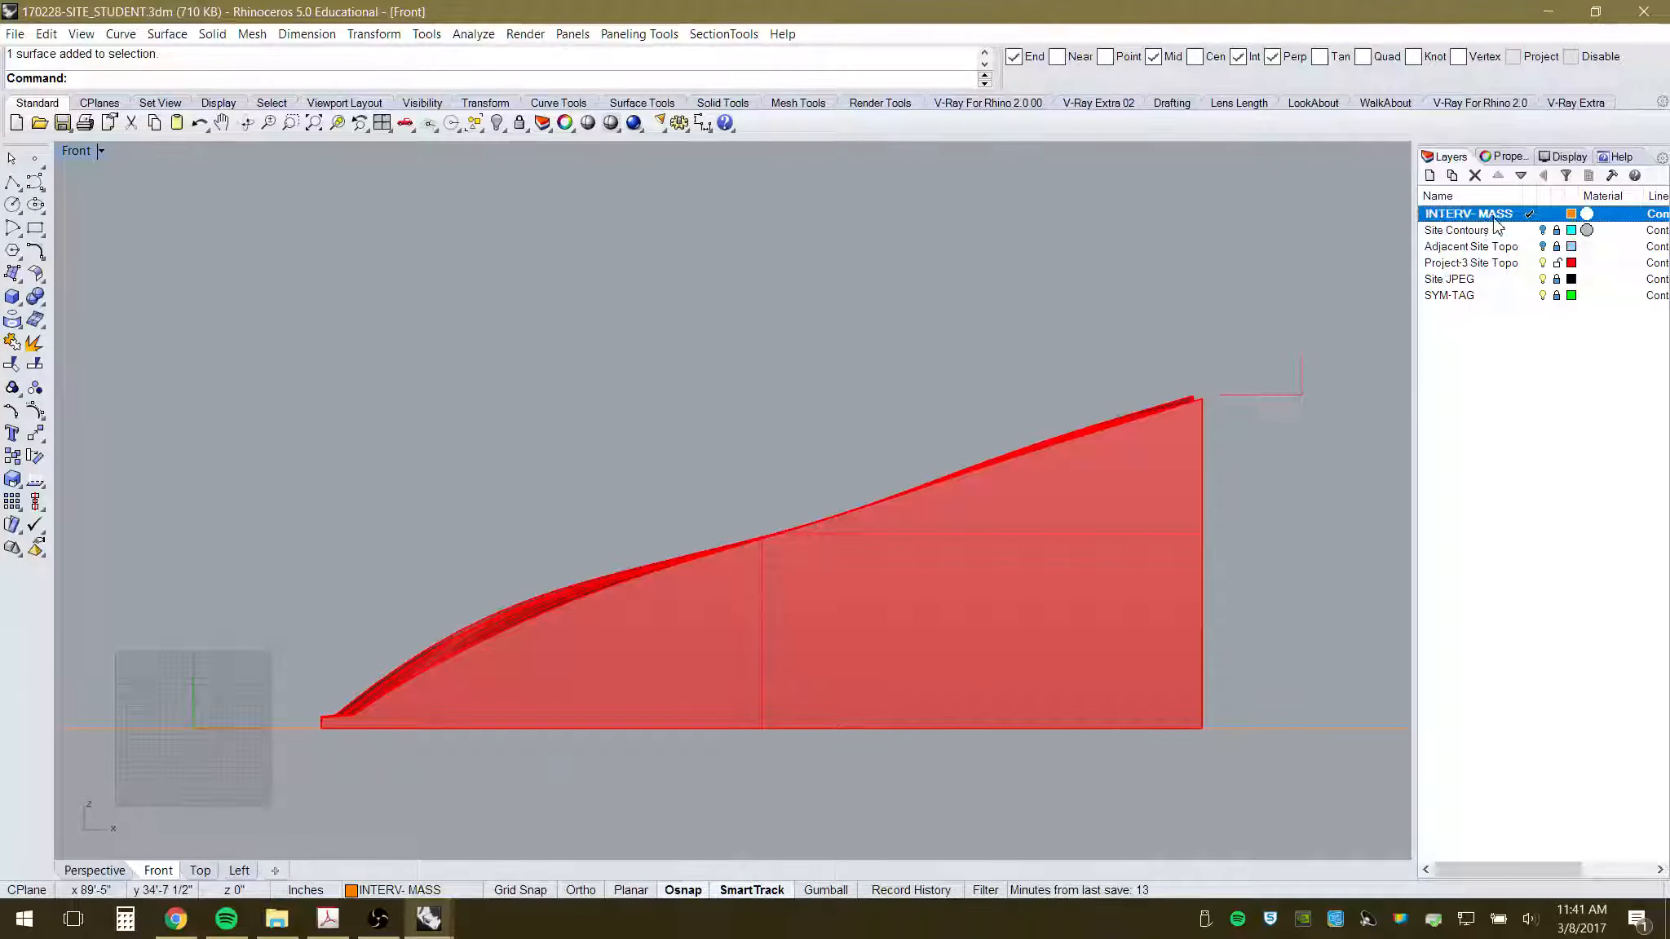
- With object snaps off, draw a four-point control-point curve from high above the mass down to its left base
click(34, 185)
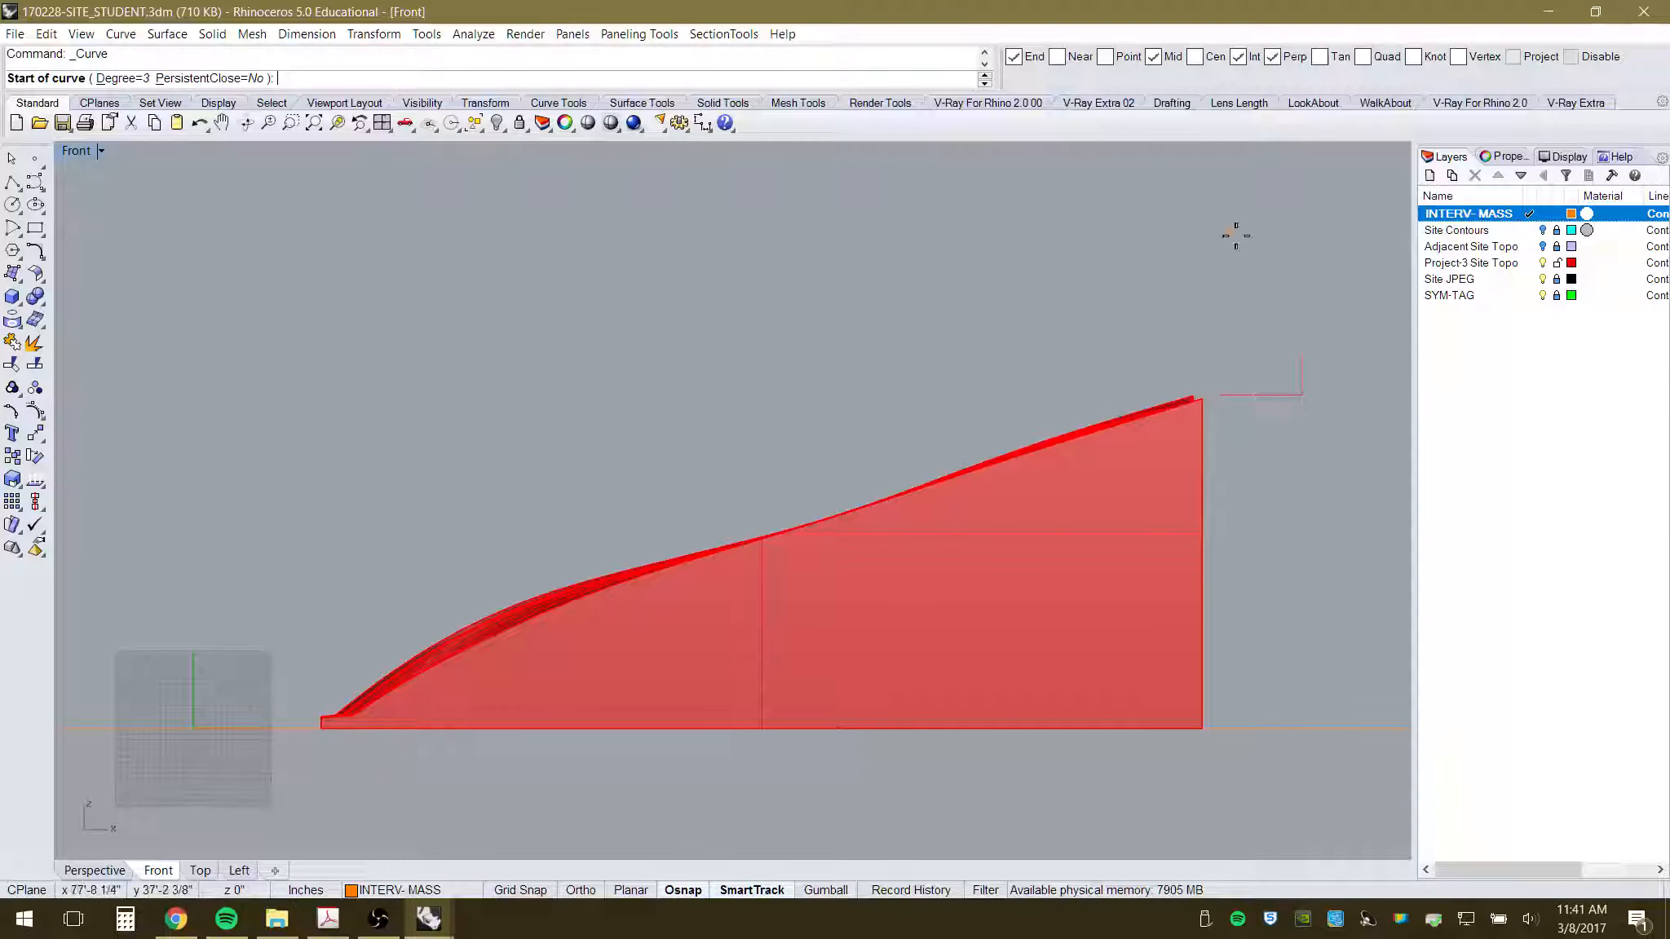
scroll(975, 585, down, 1)
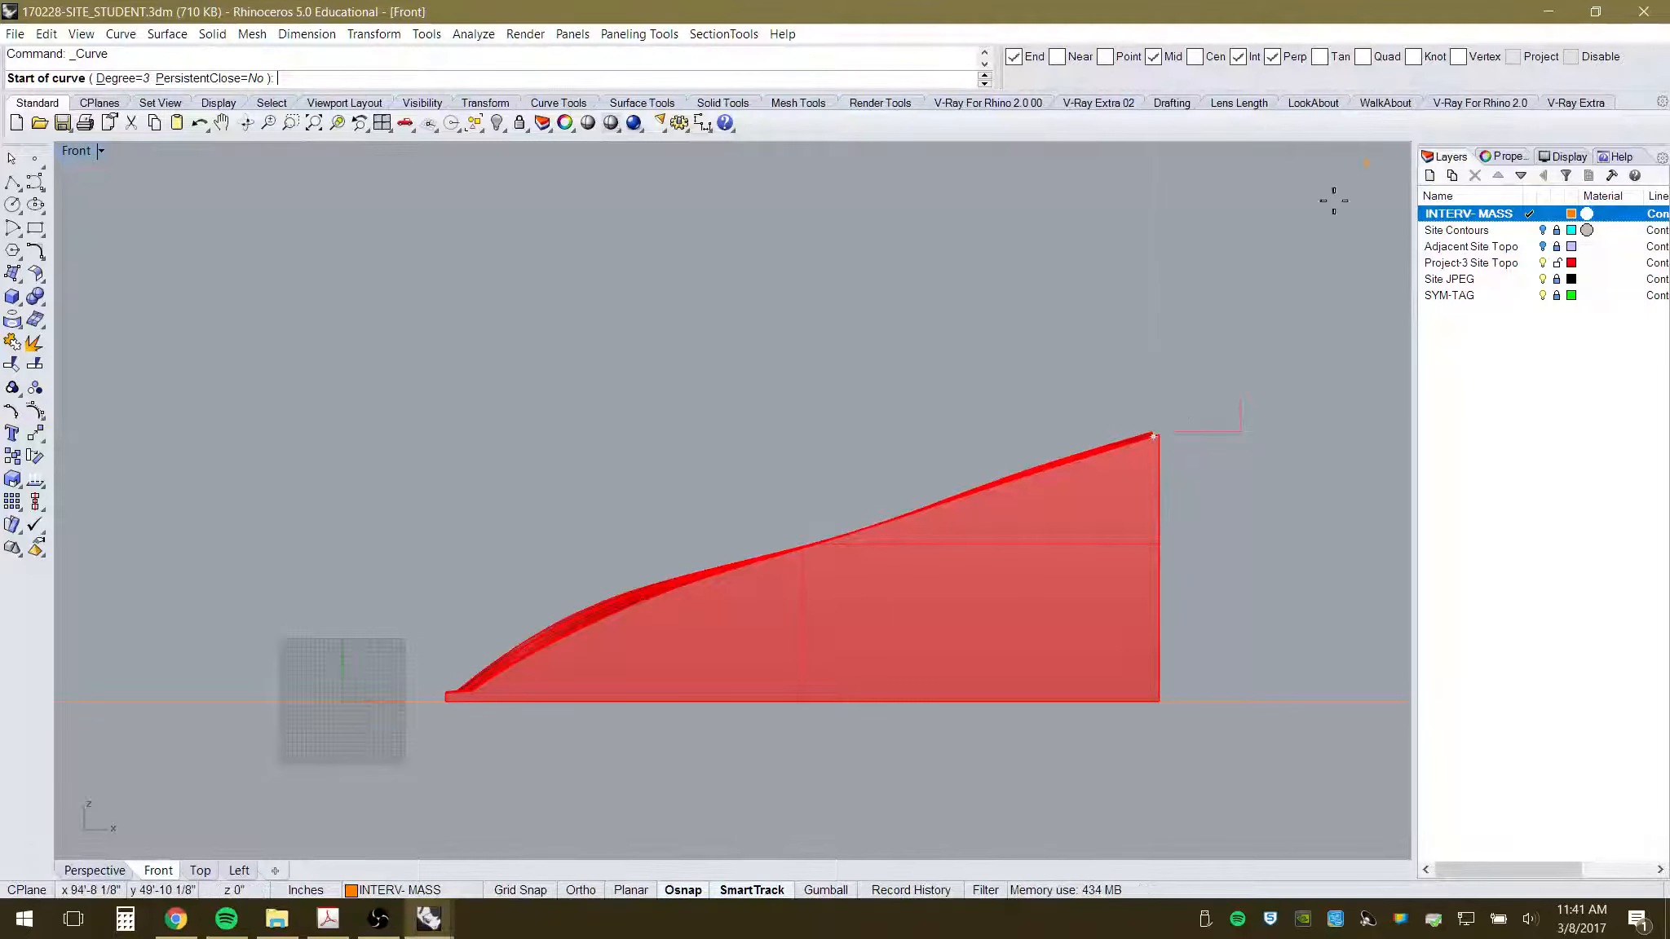
click(1576, 64)
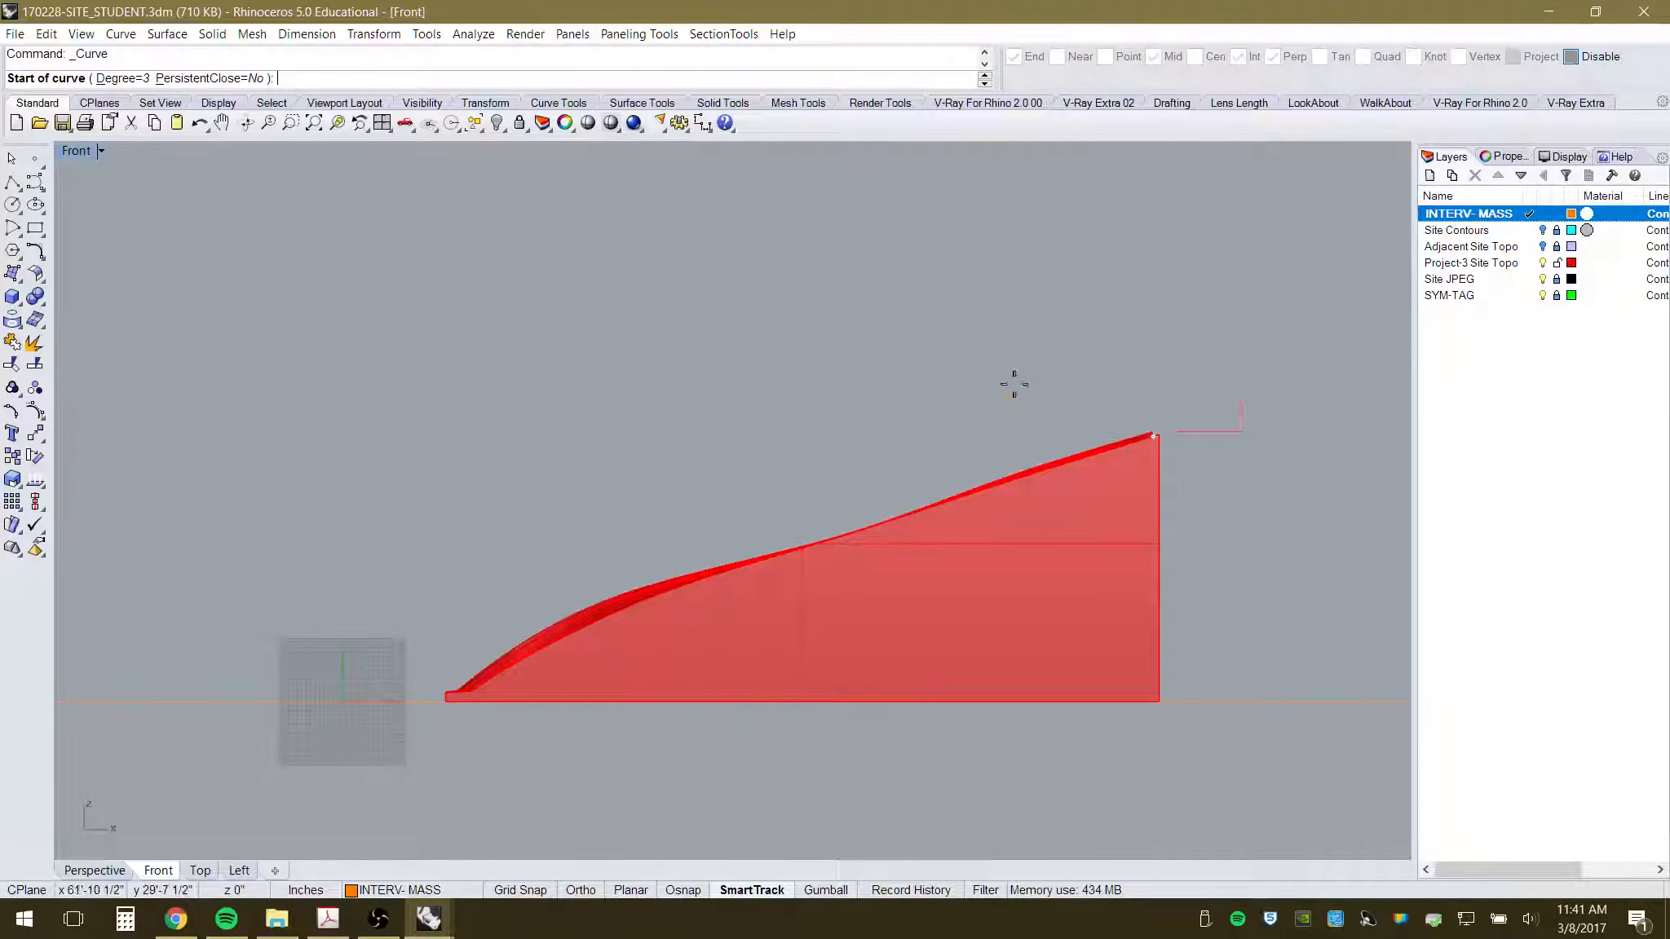
click(1157, 249)
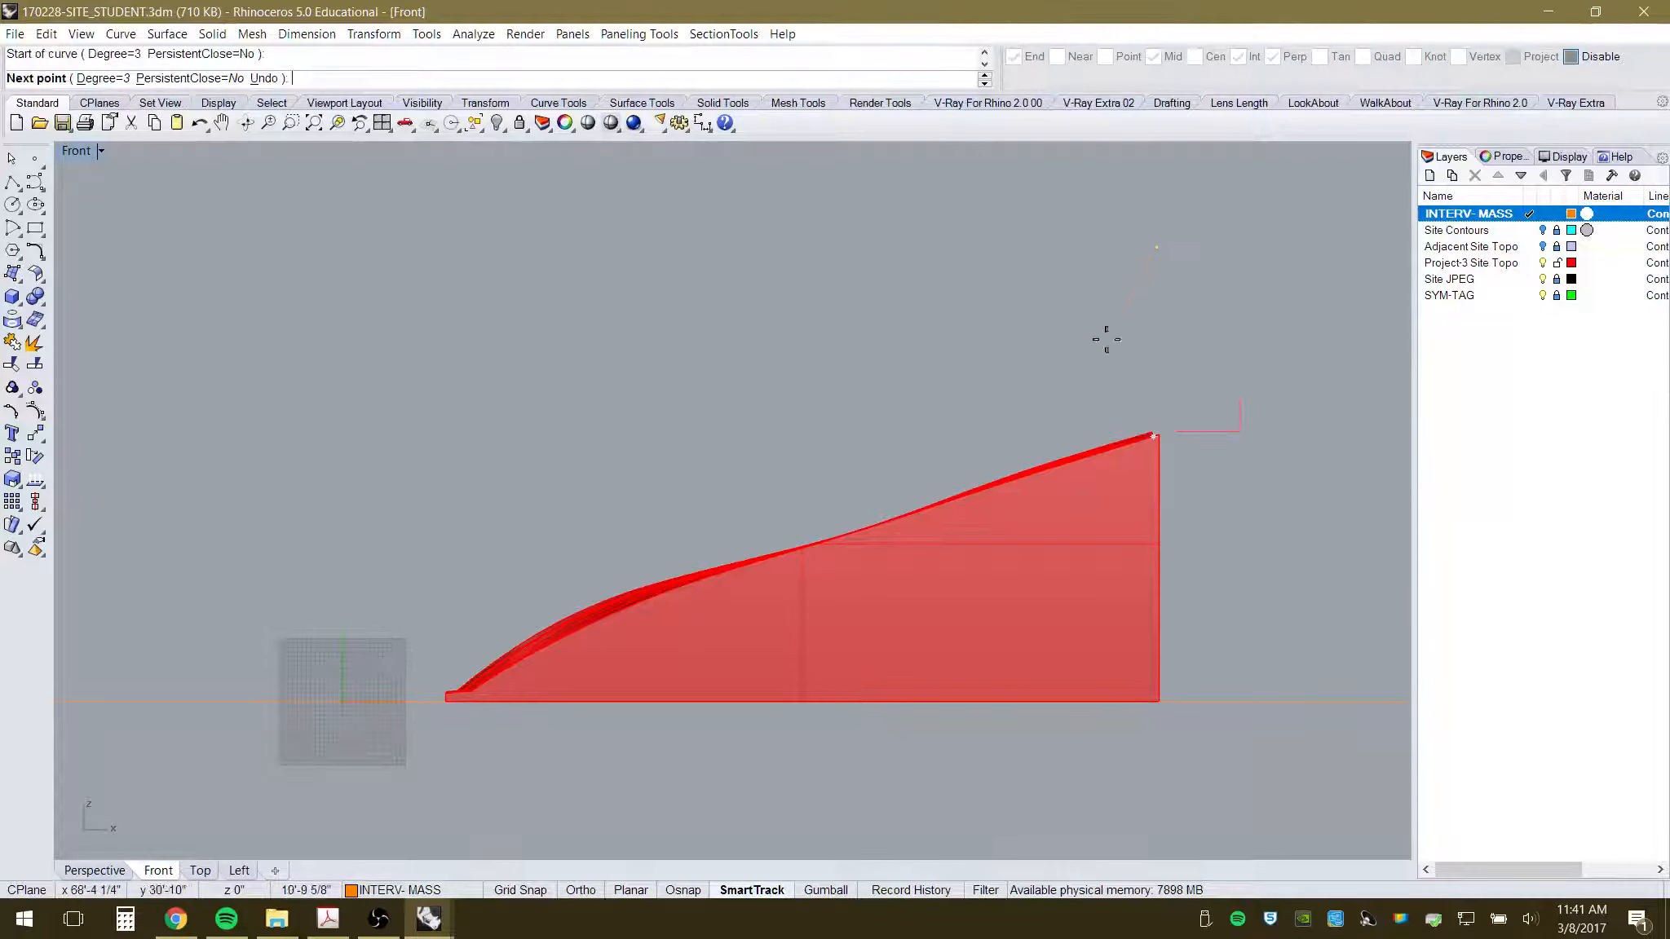
click(1034, 587)
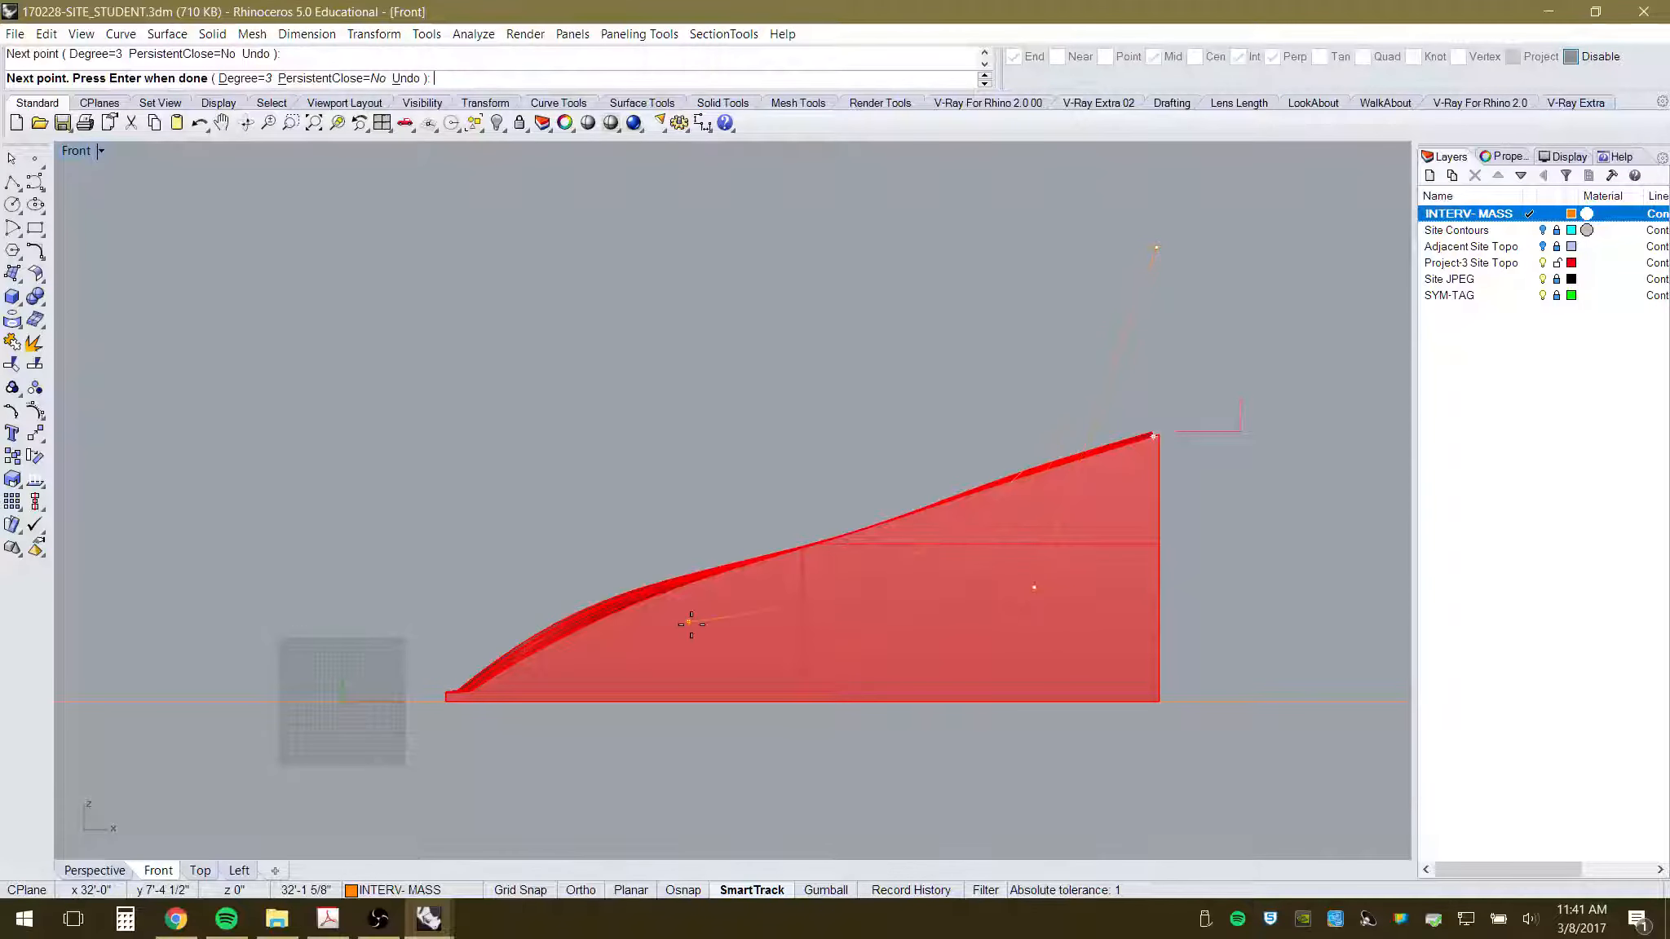
click(882, 643)
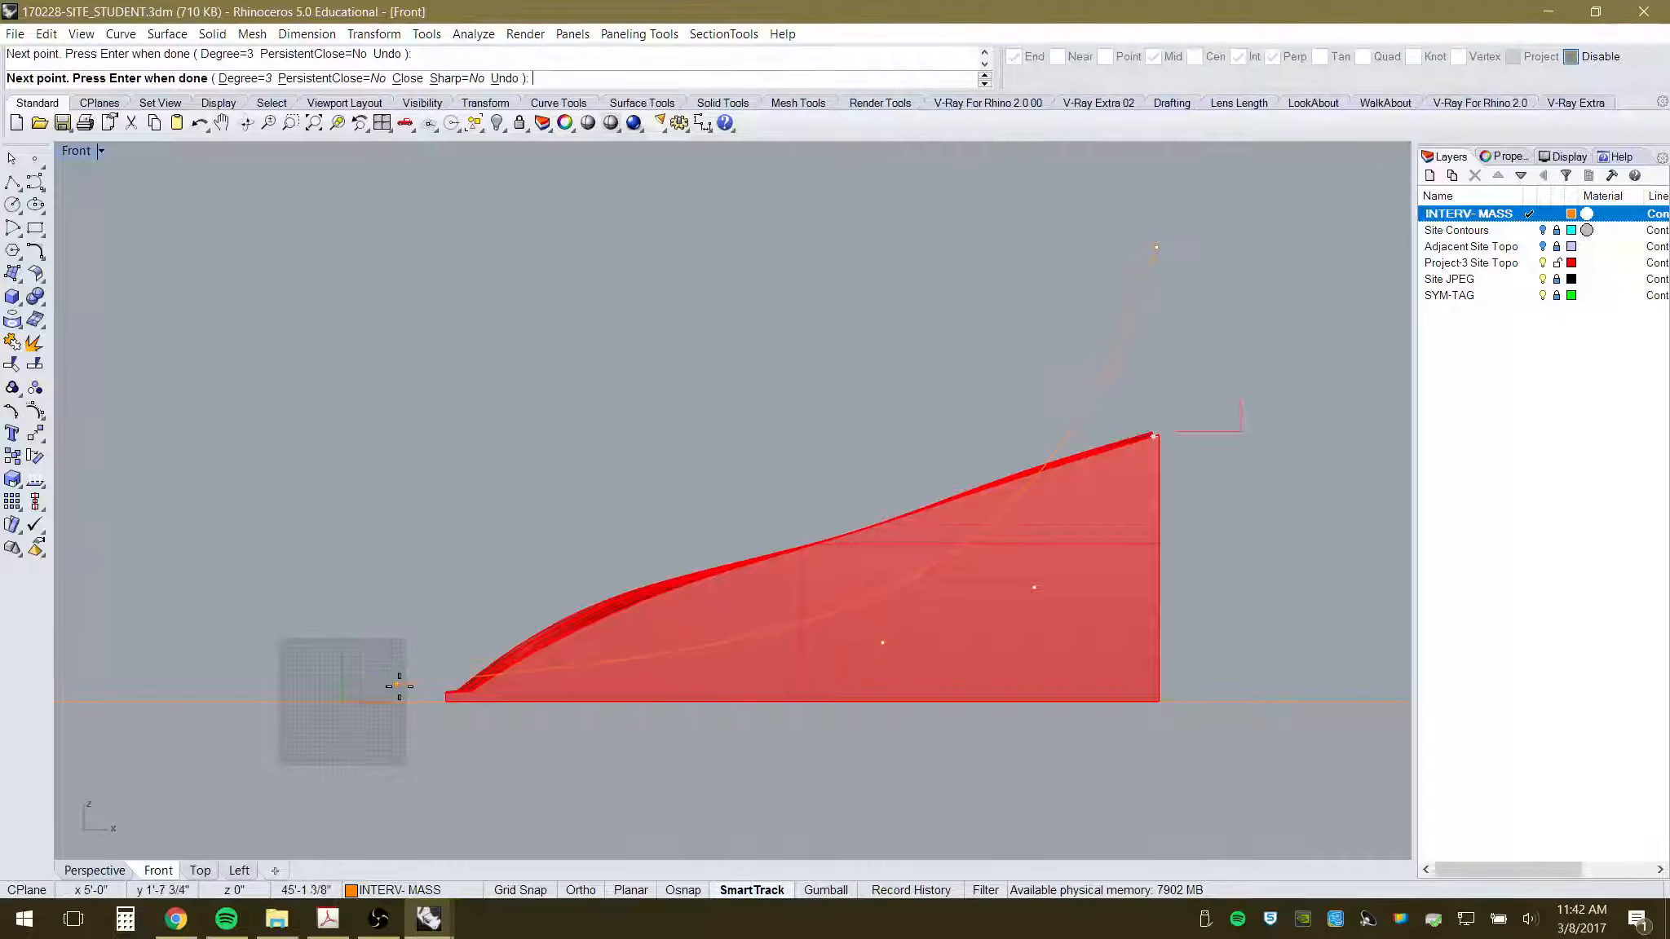
click(402, 691)
key(Return)
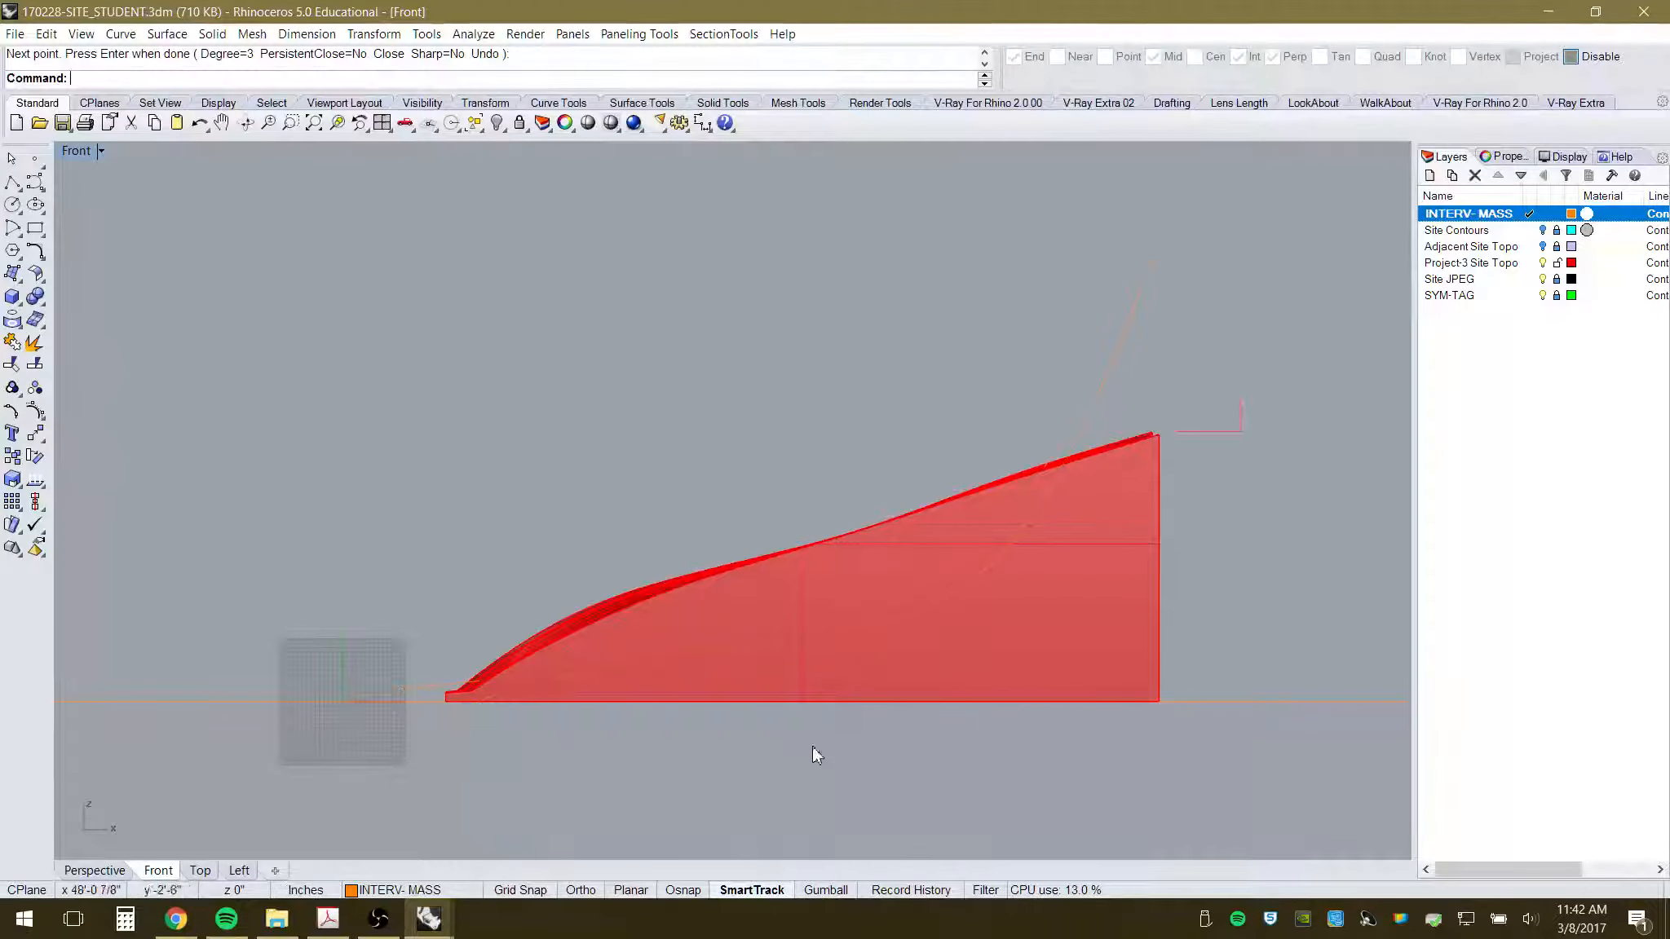
- Turn on the curve's control points and pull its lower points down toward the mass's base
click(1129, 323)
scroll(1133, 499, up, 2)
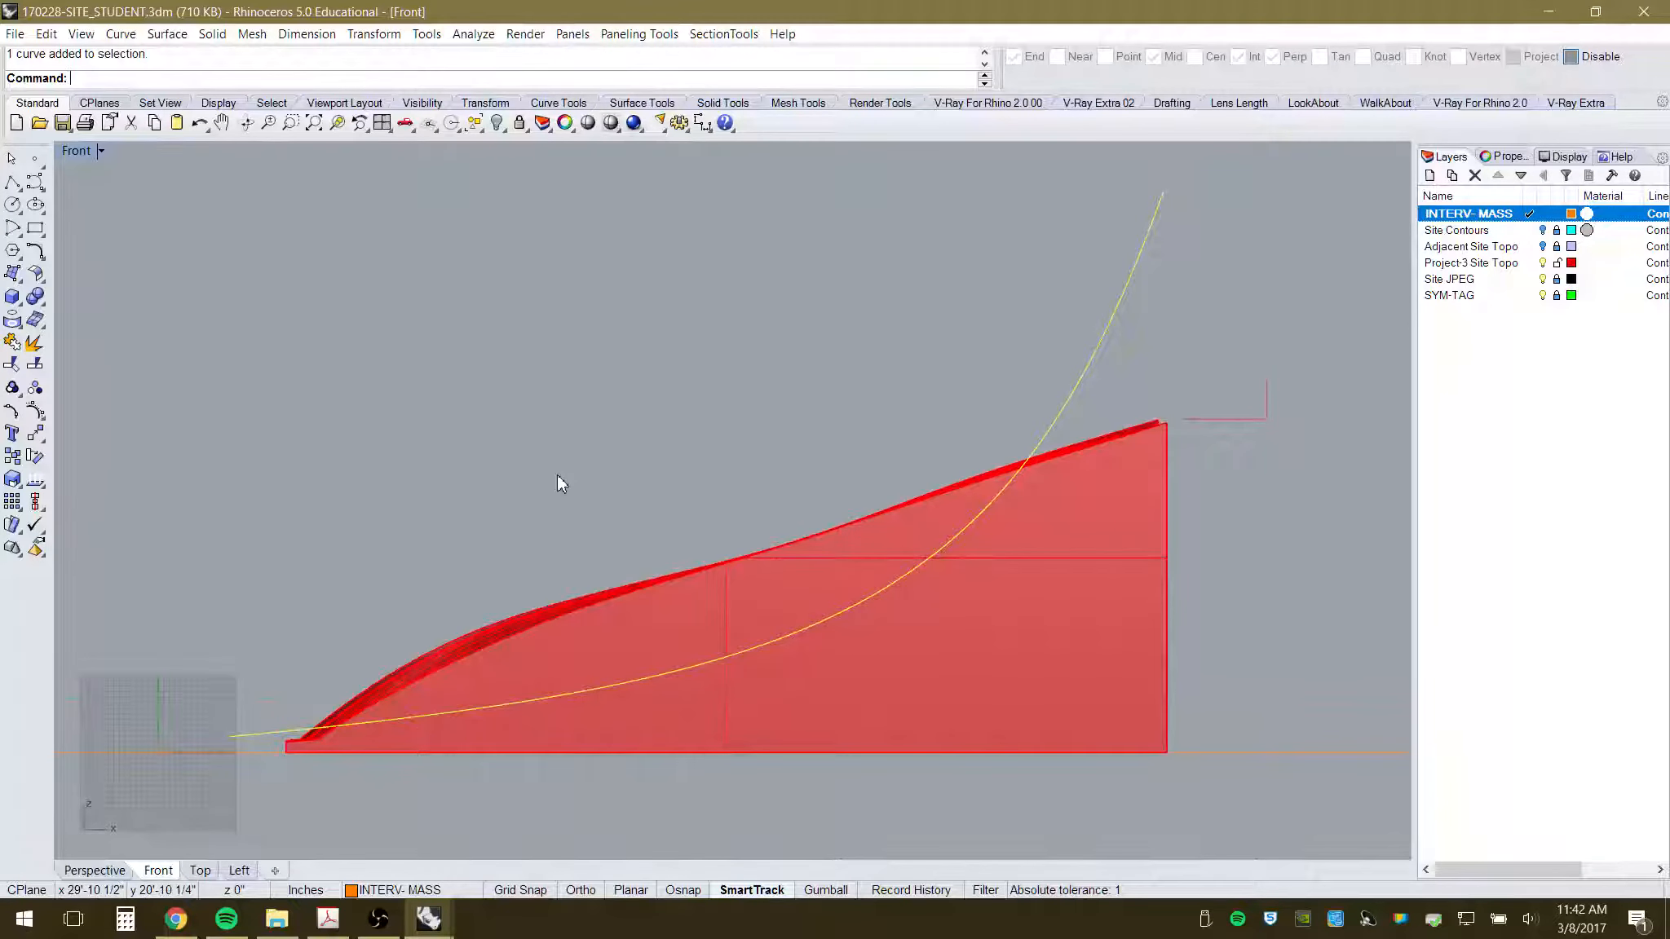
key(F10)
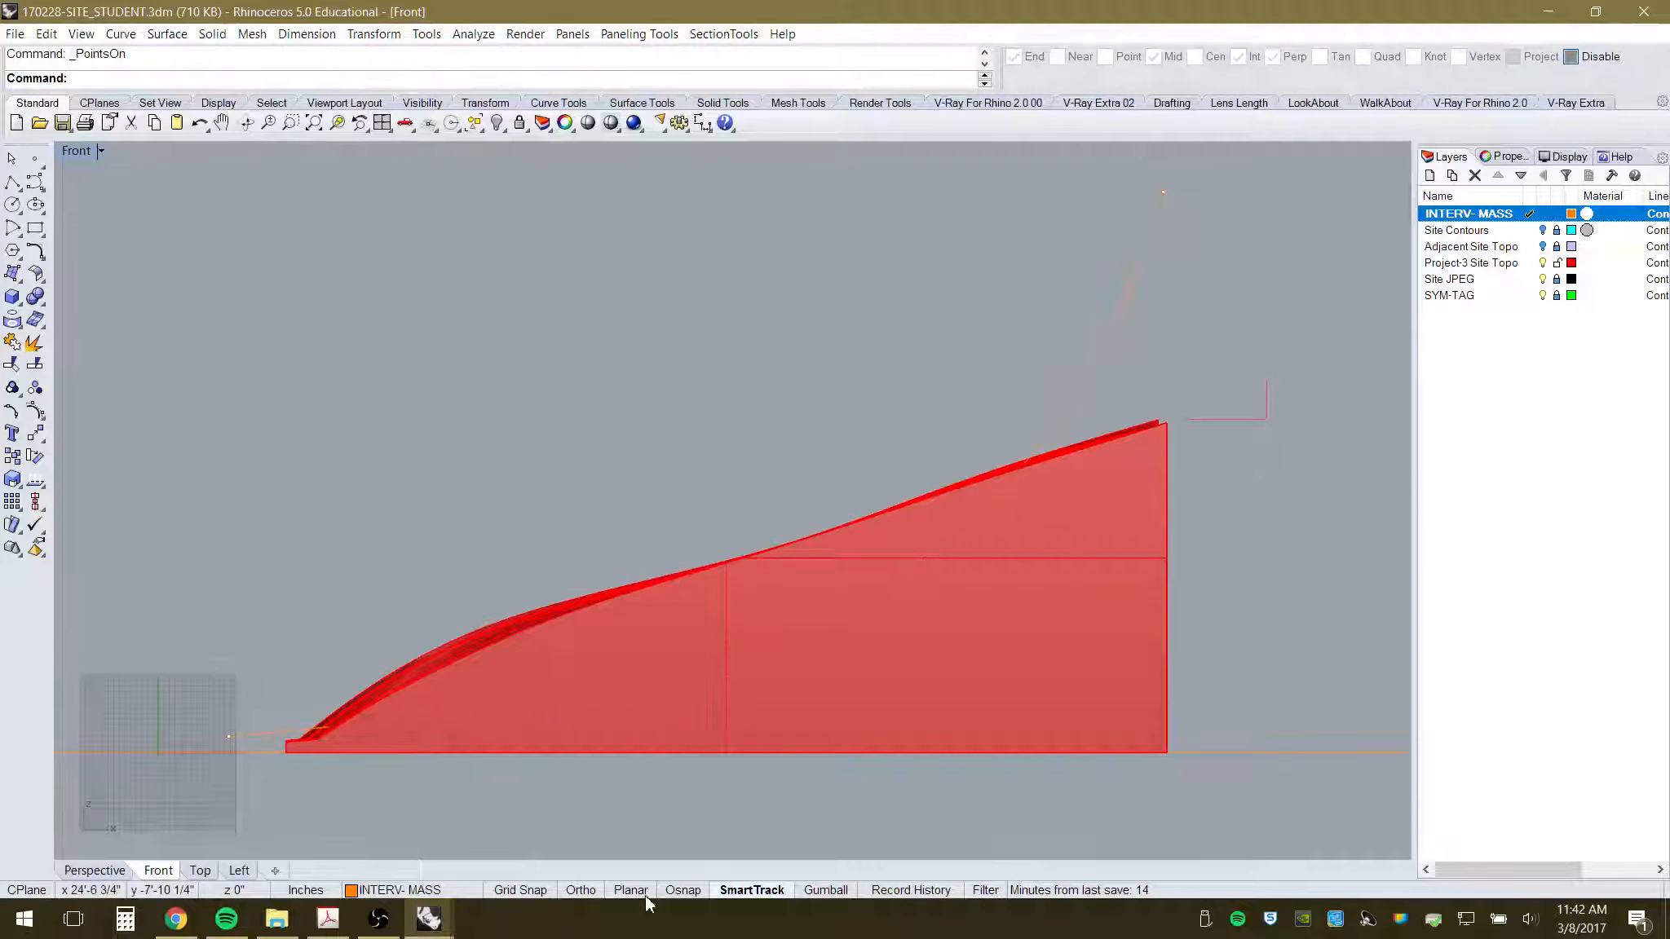
drag(657, 835, 1127, 535)
scroll(890, 615, down, 2)
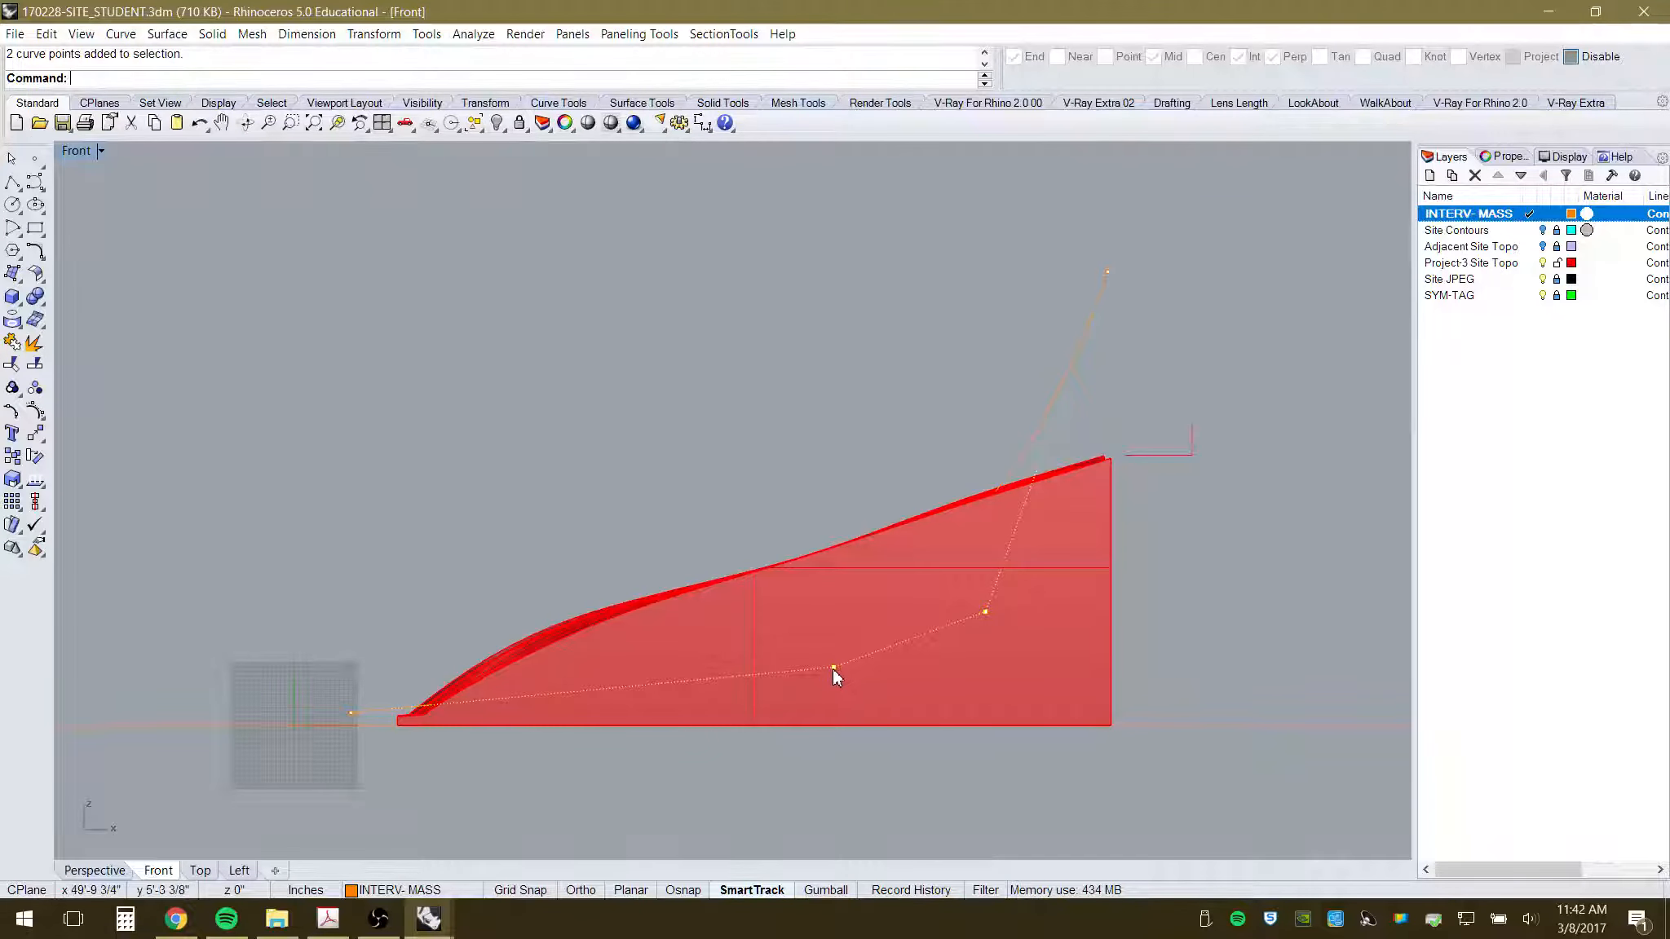
drag(833, 668, 914, 716)
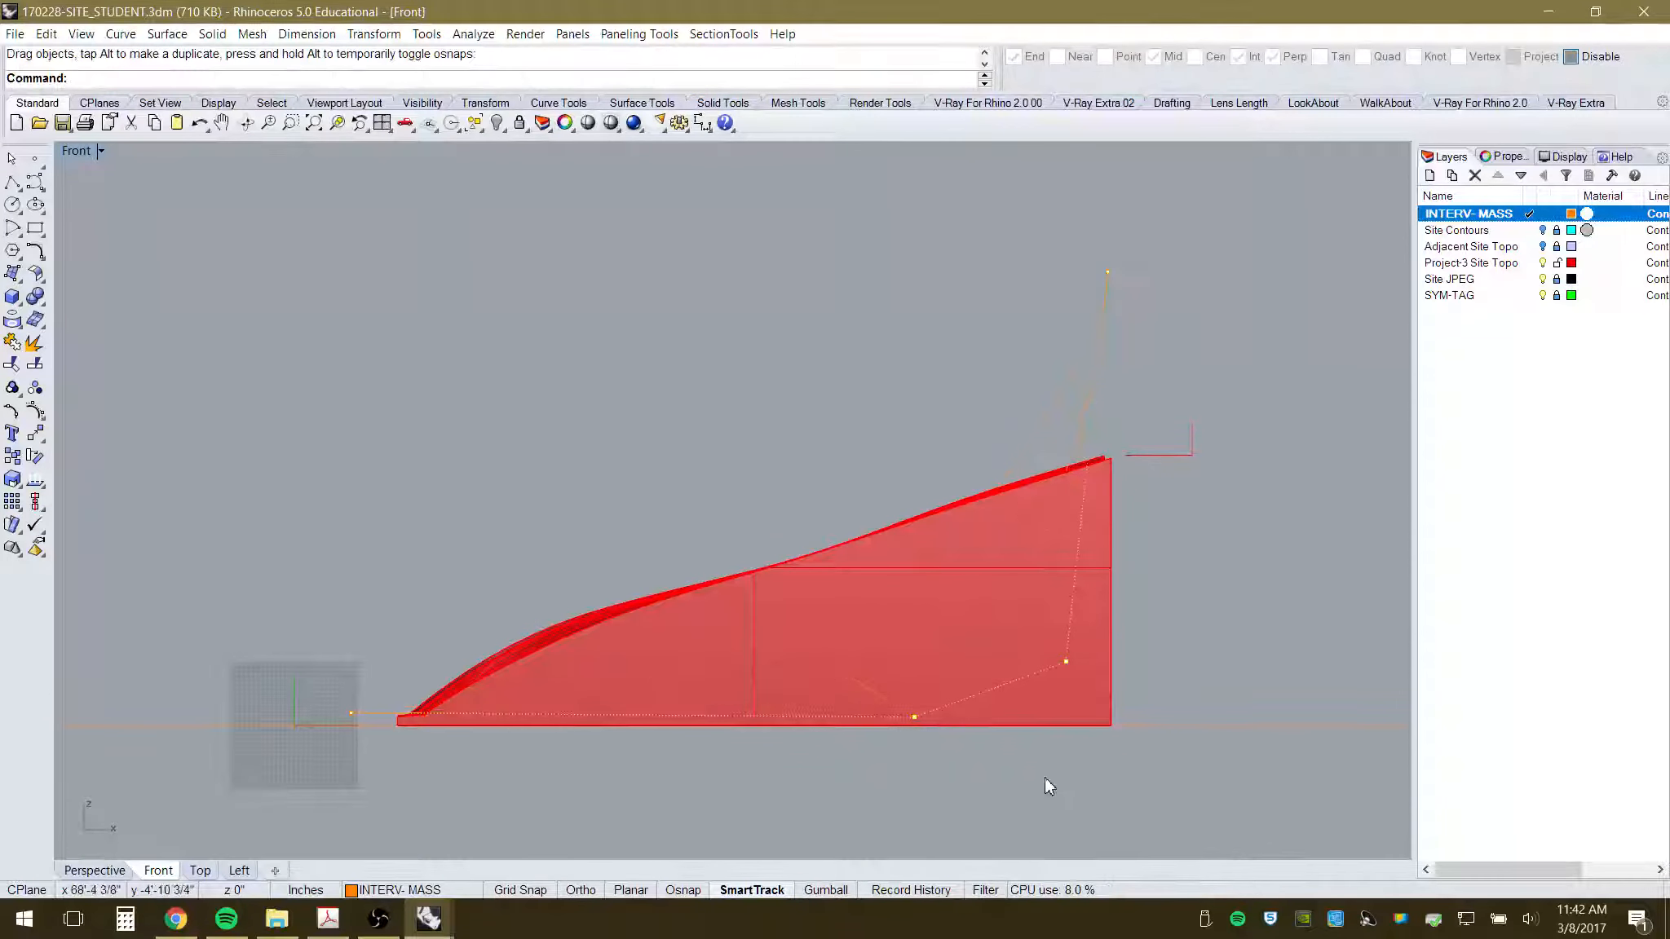
click(1066, 662)
drag(1065, 670, 1065, 685)
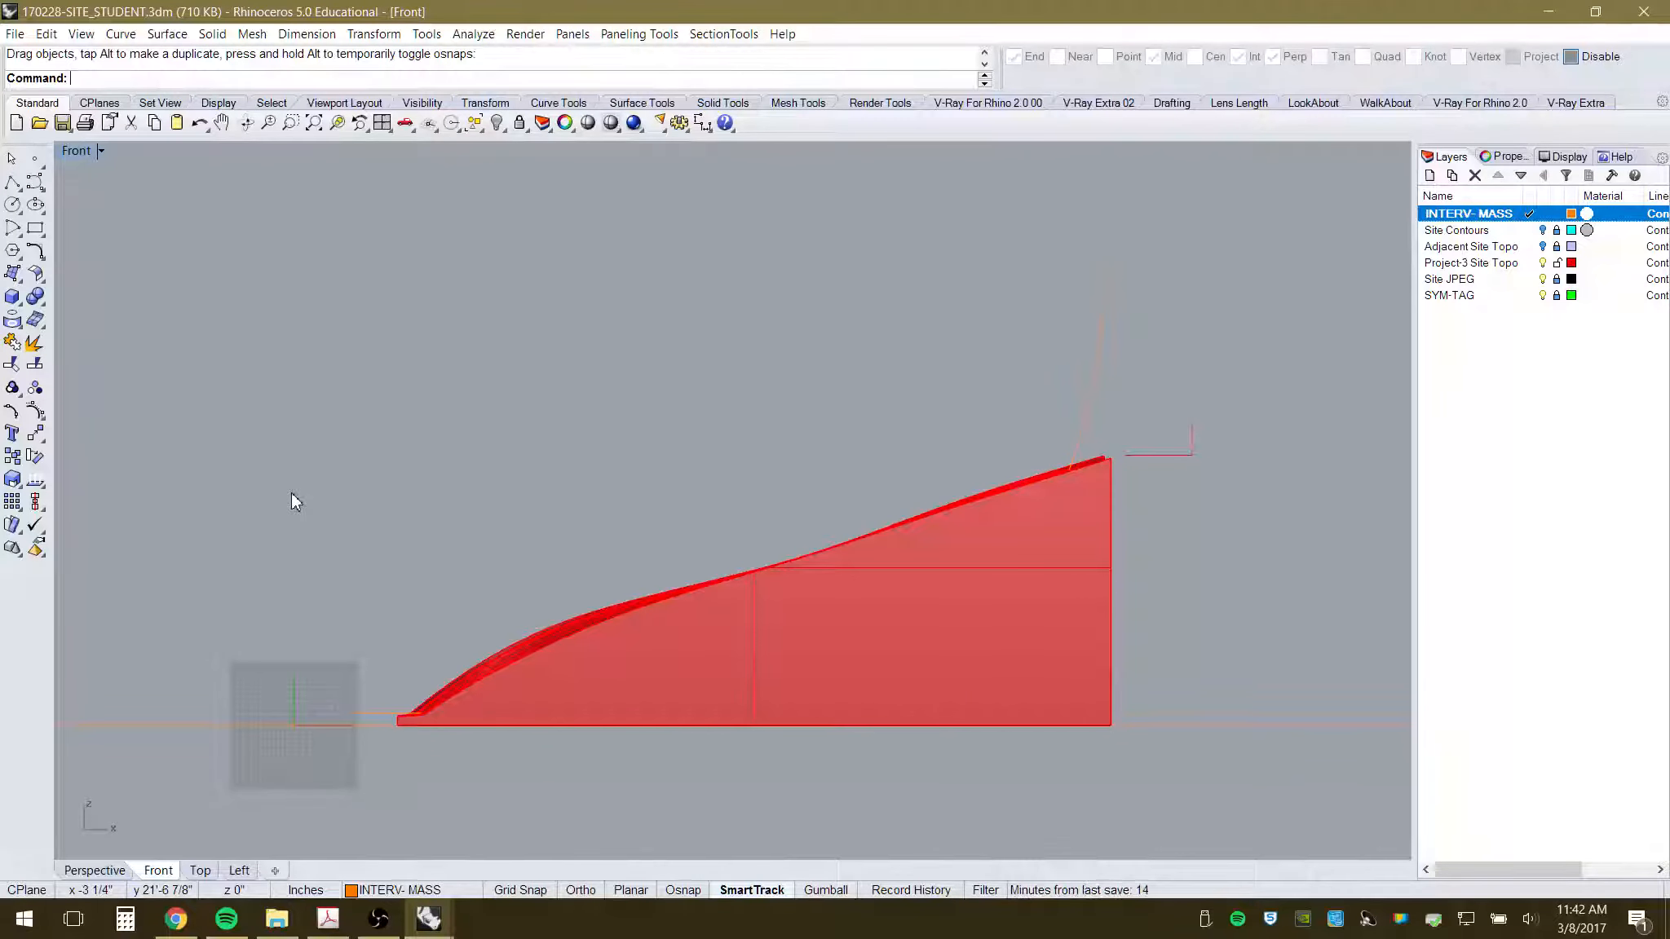
click(14, 184)
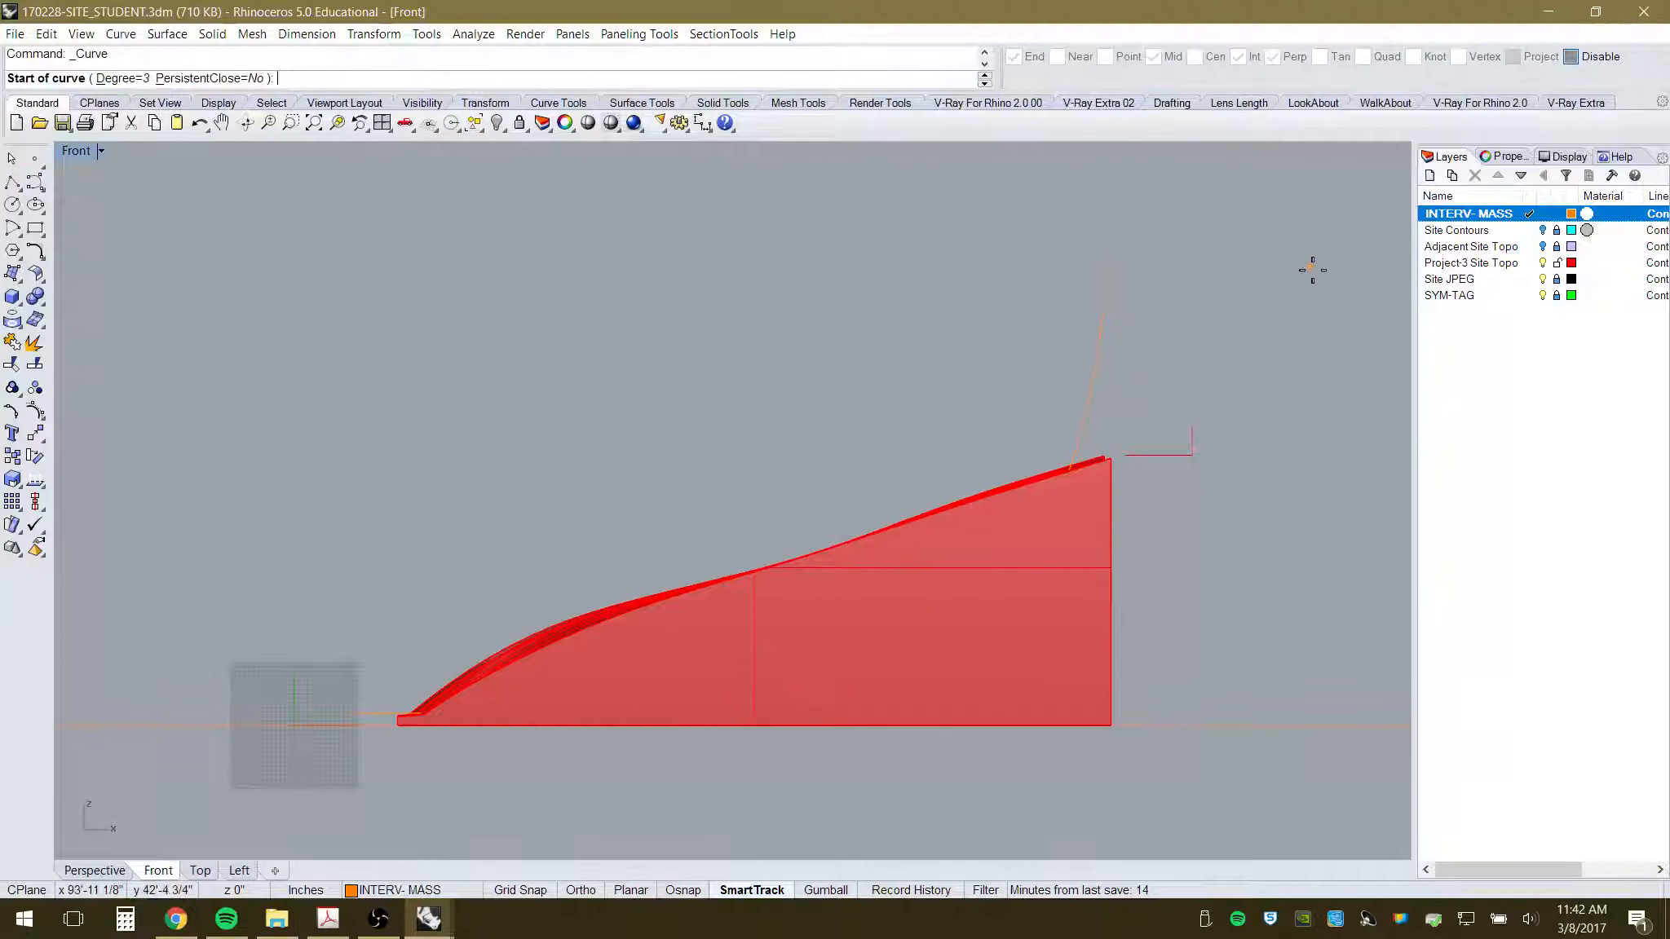
- With snaps on, draw a second curve from the first curve's top end down to the mass's lower-left corner
click(1570, 57)
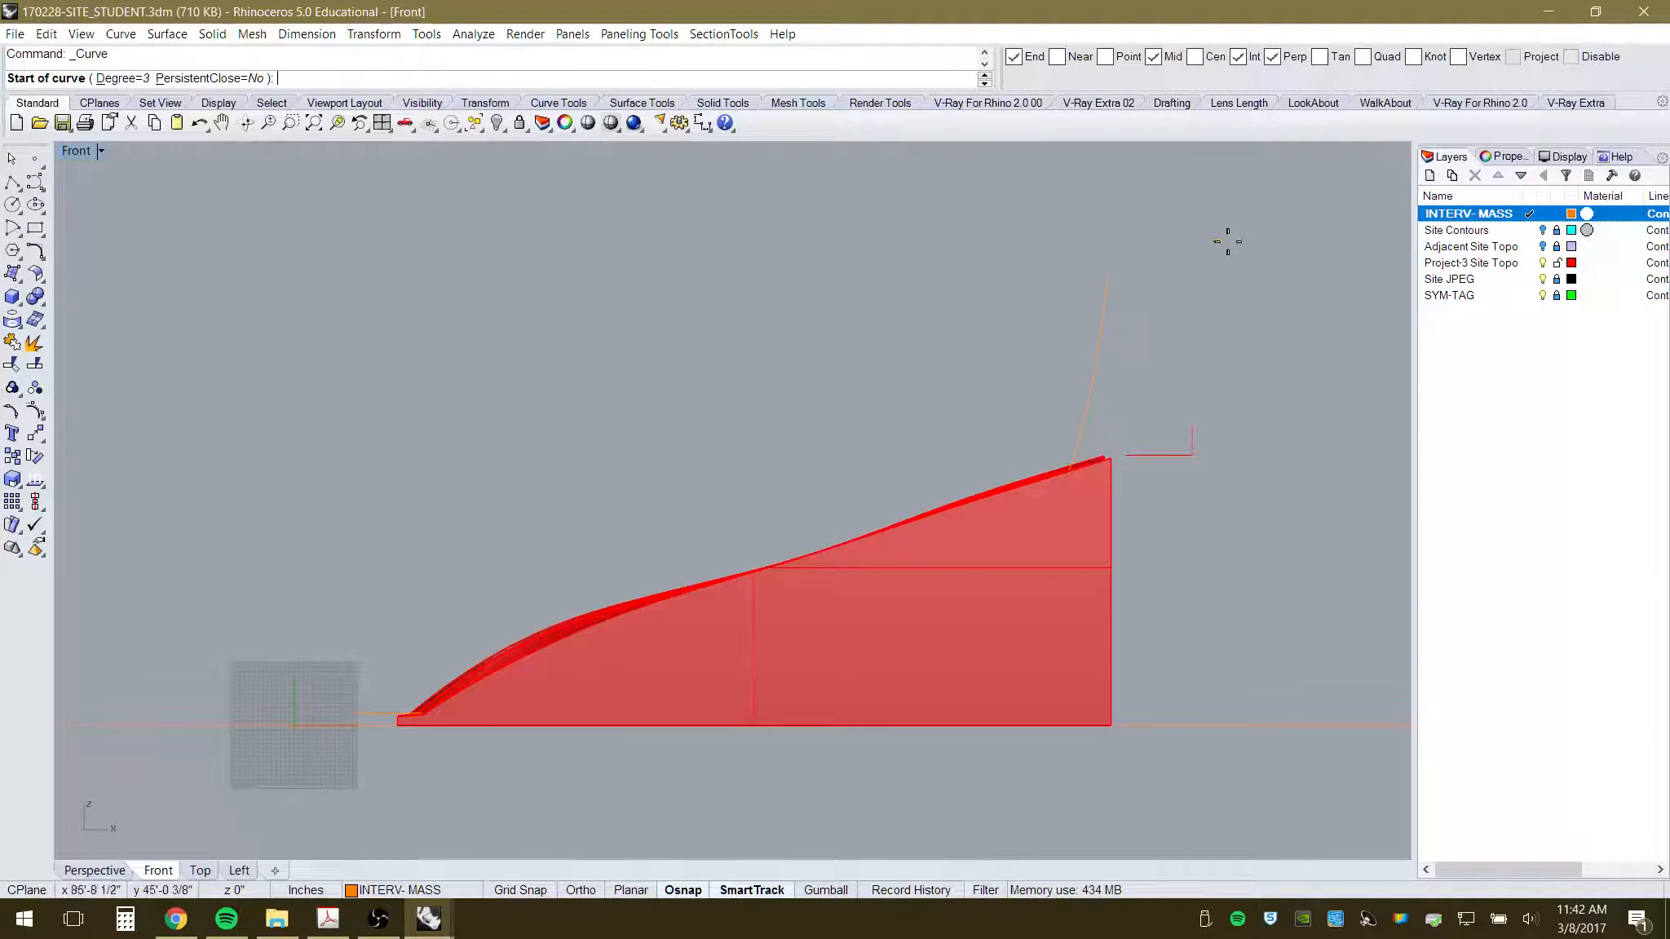
click(1099, 273)
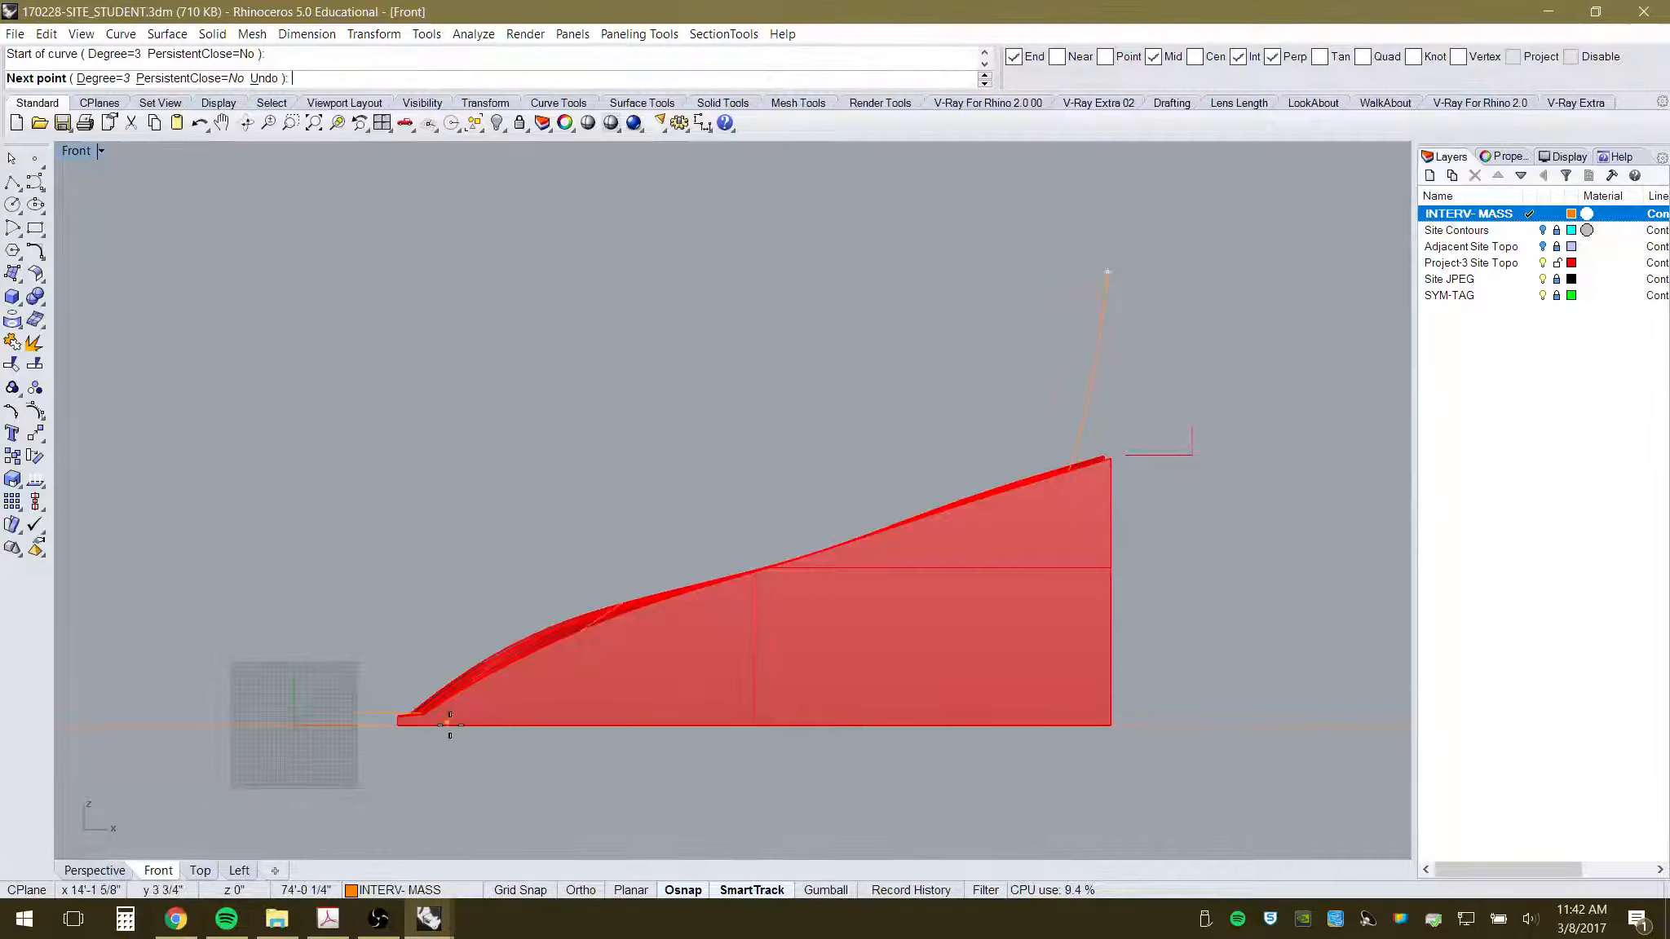
click(1077, 453)
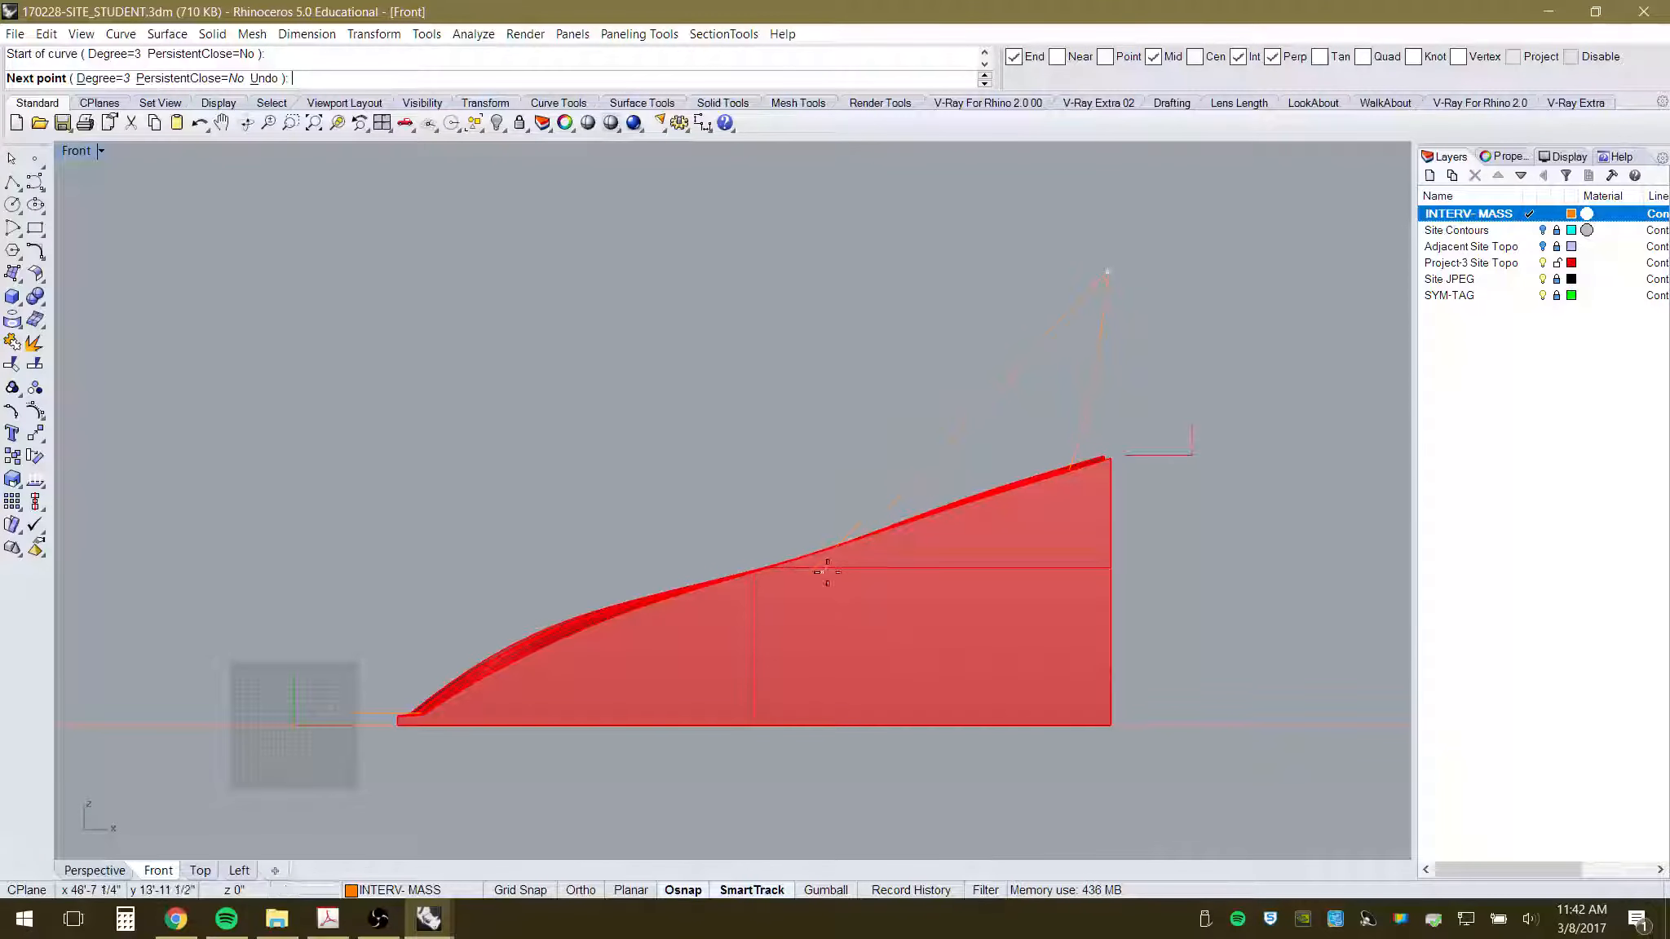
click(800, 586)
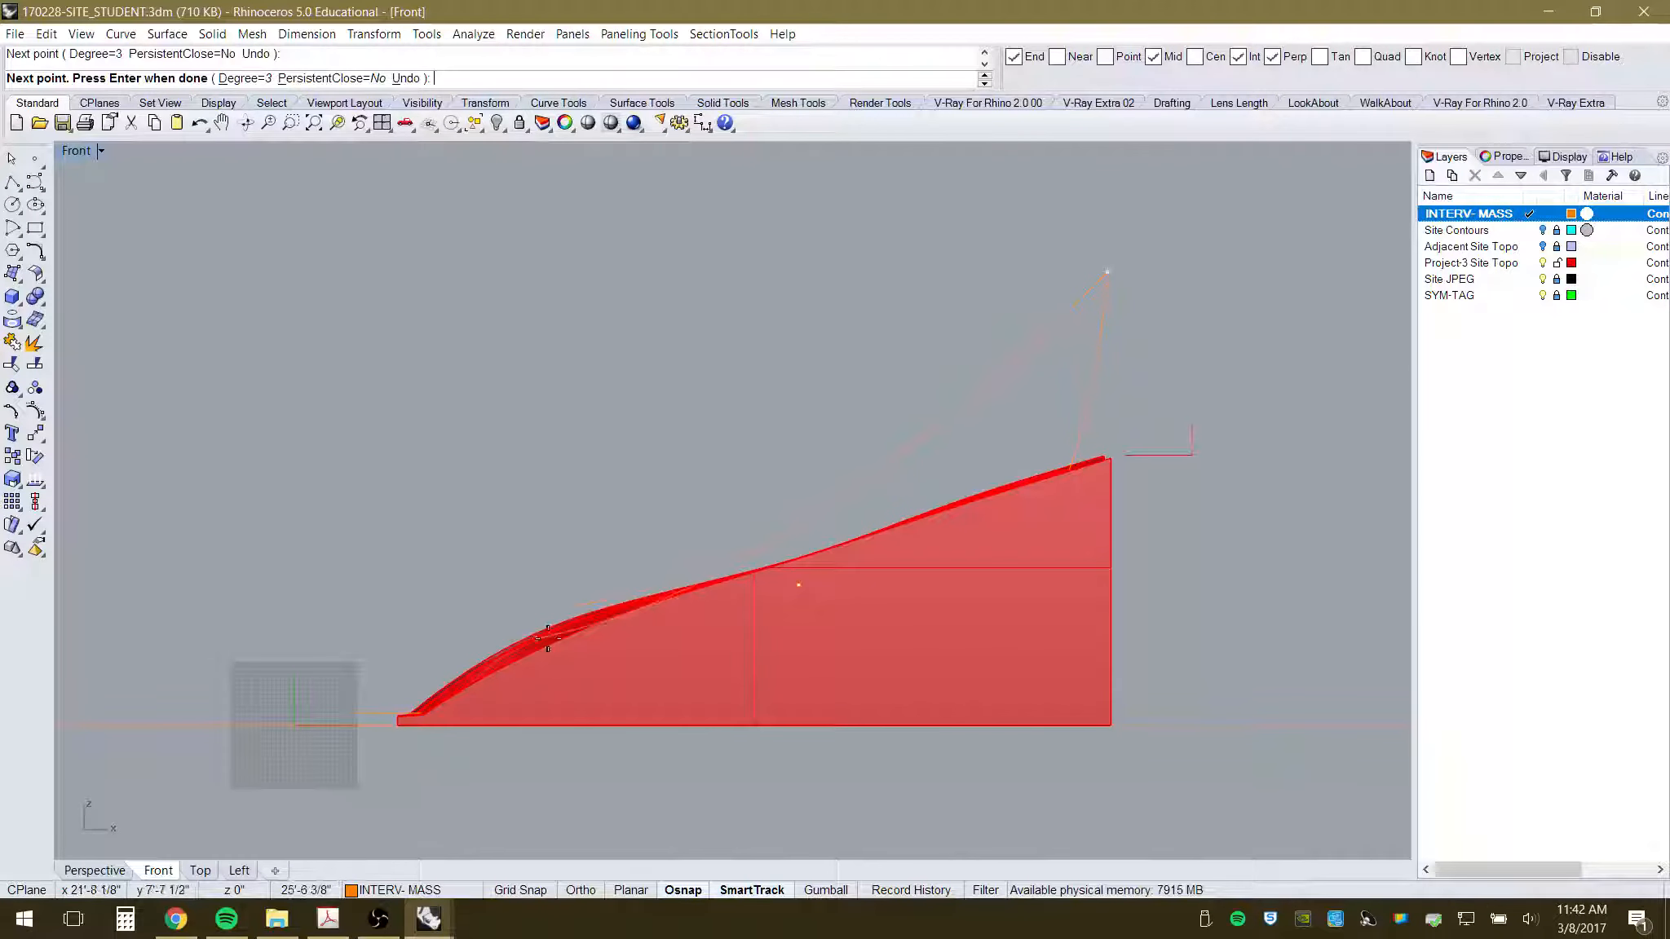
click(340, 714)
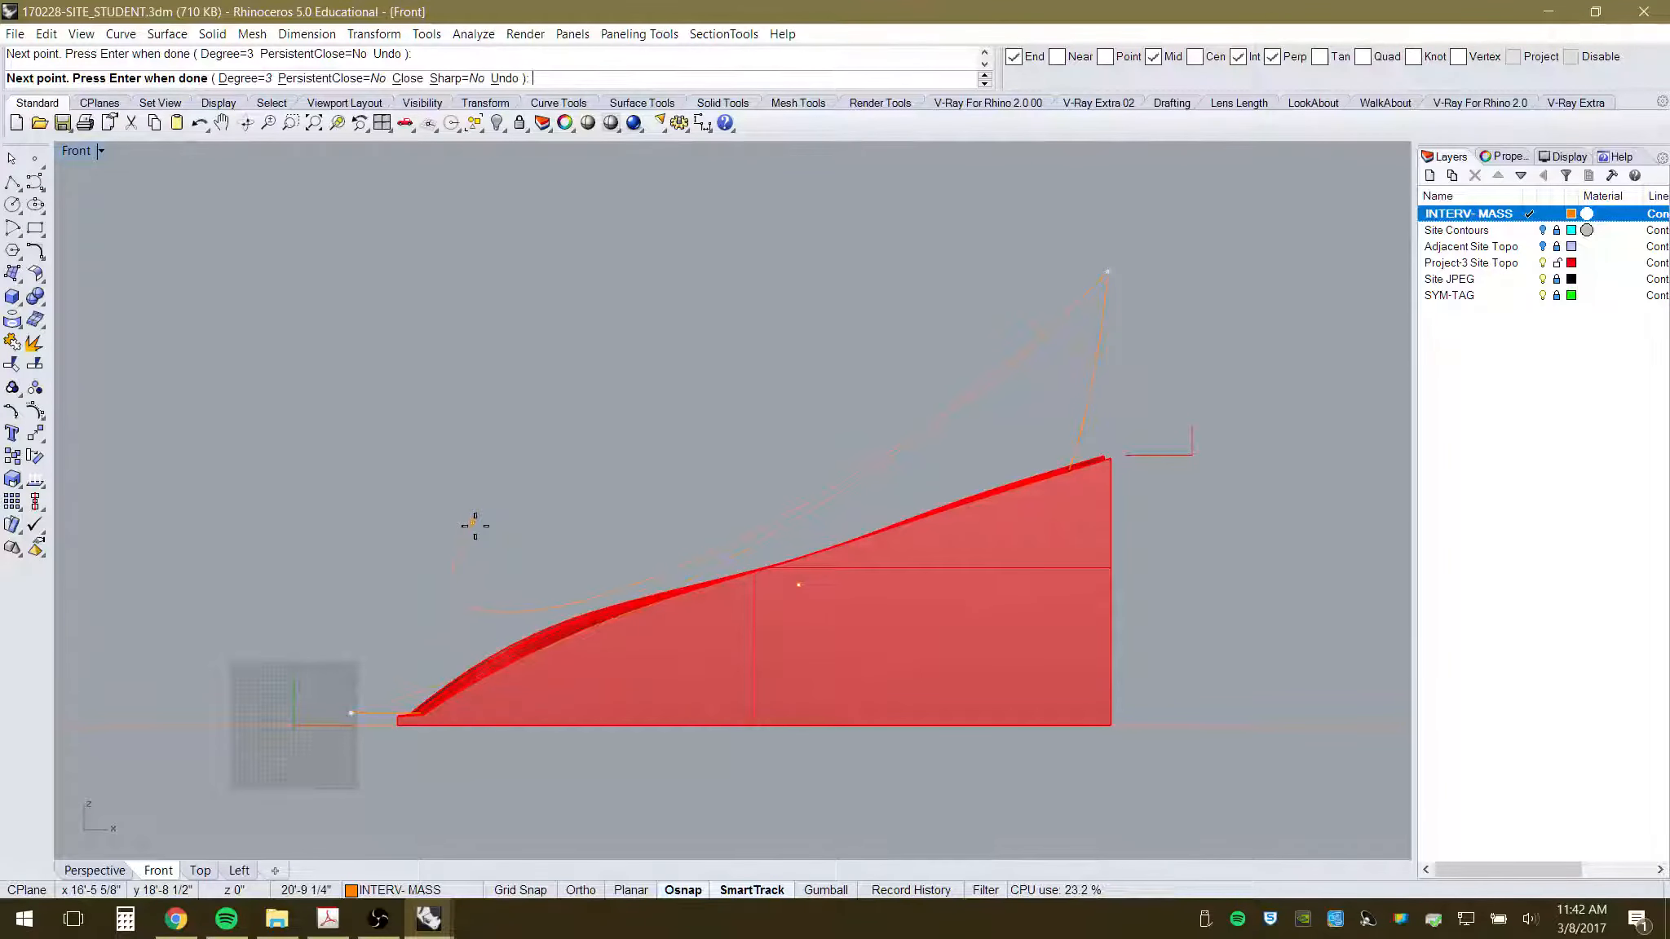
key(Return)
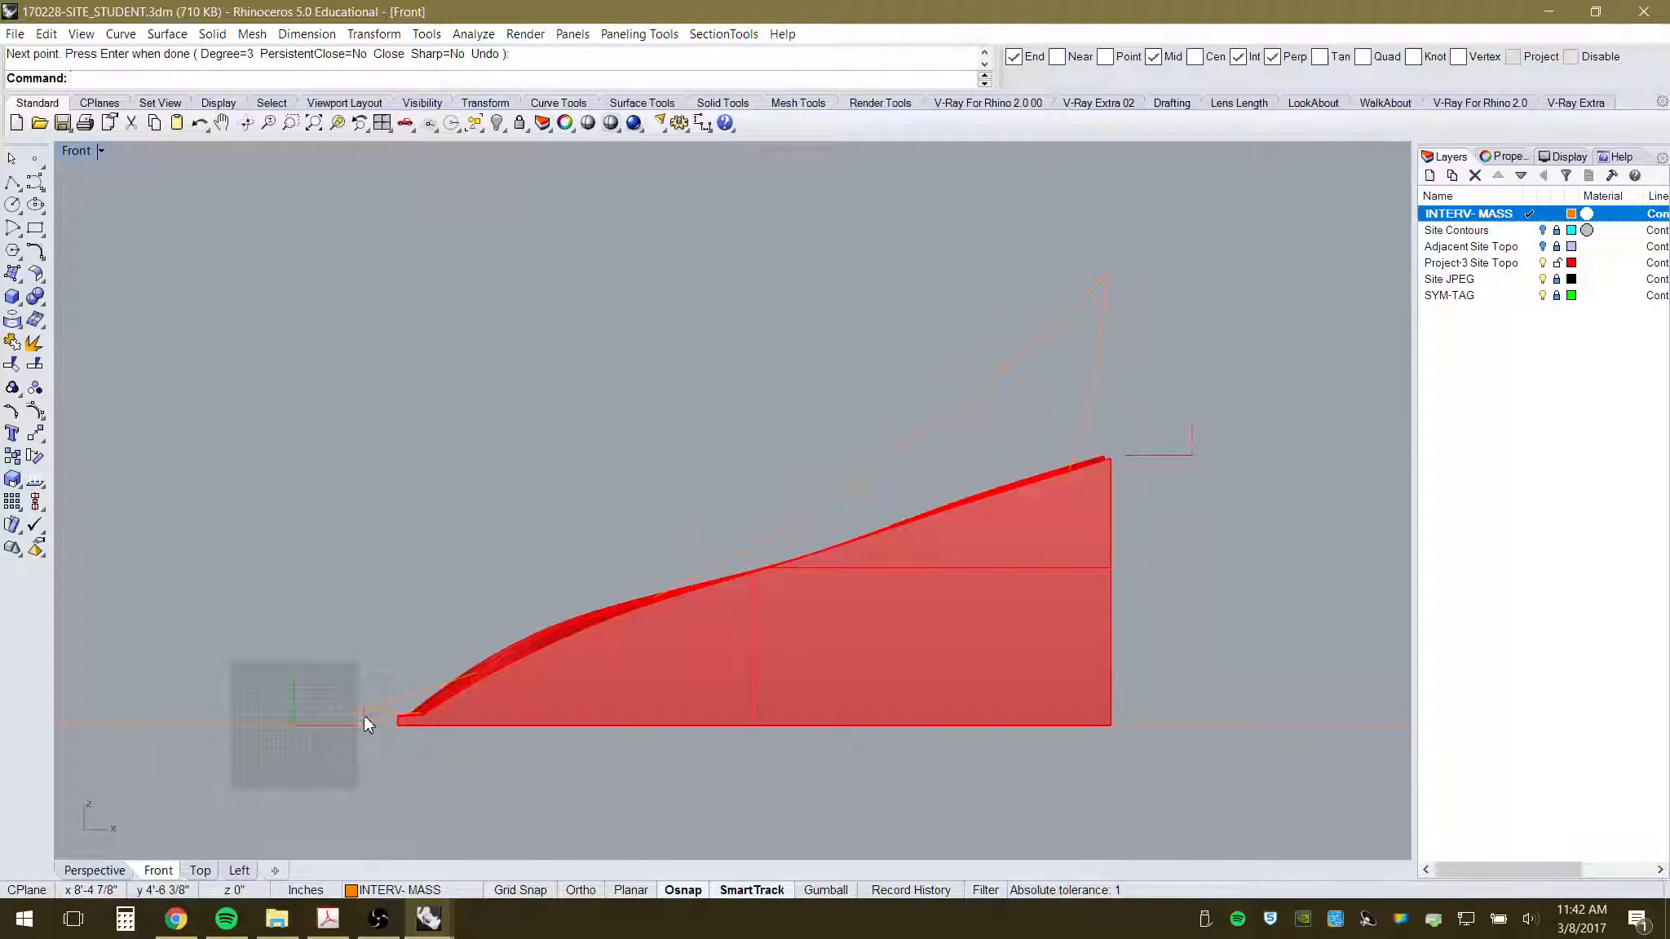
drag(363, 718, 342, 701)
click(35, 433)
- Raise both canopy curves slightly and rotate them about a point on the mass
click(688, 475)
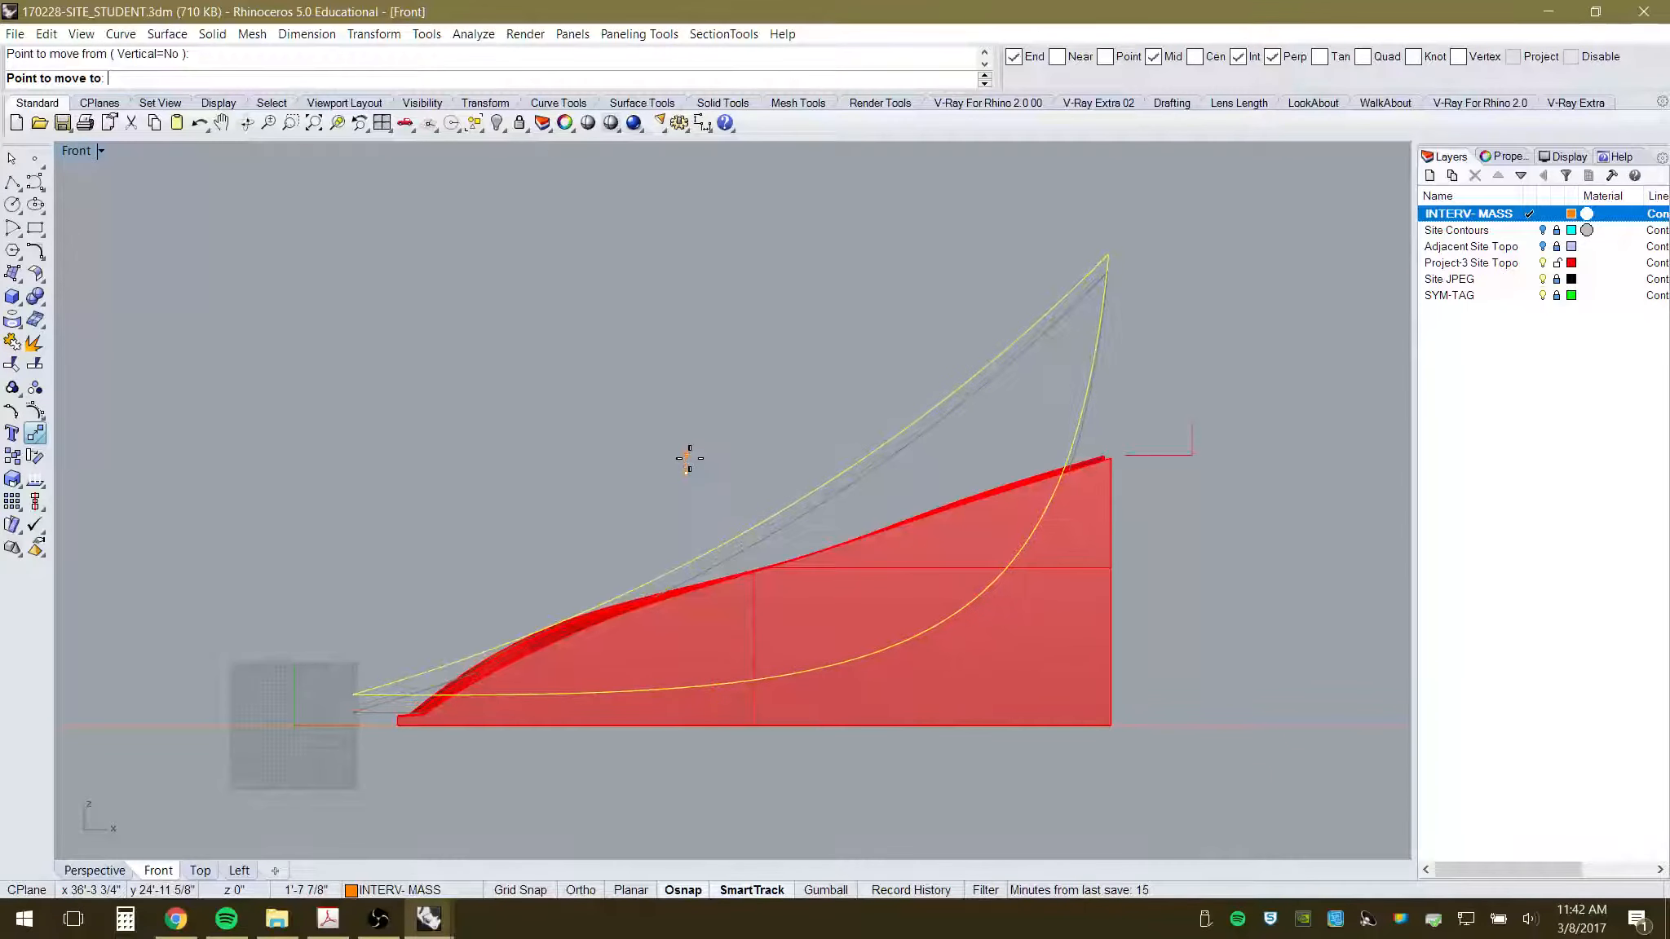
click(689, 445)
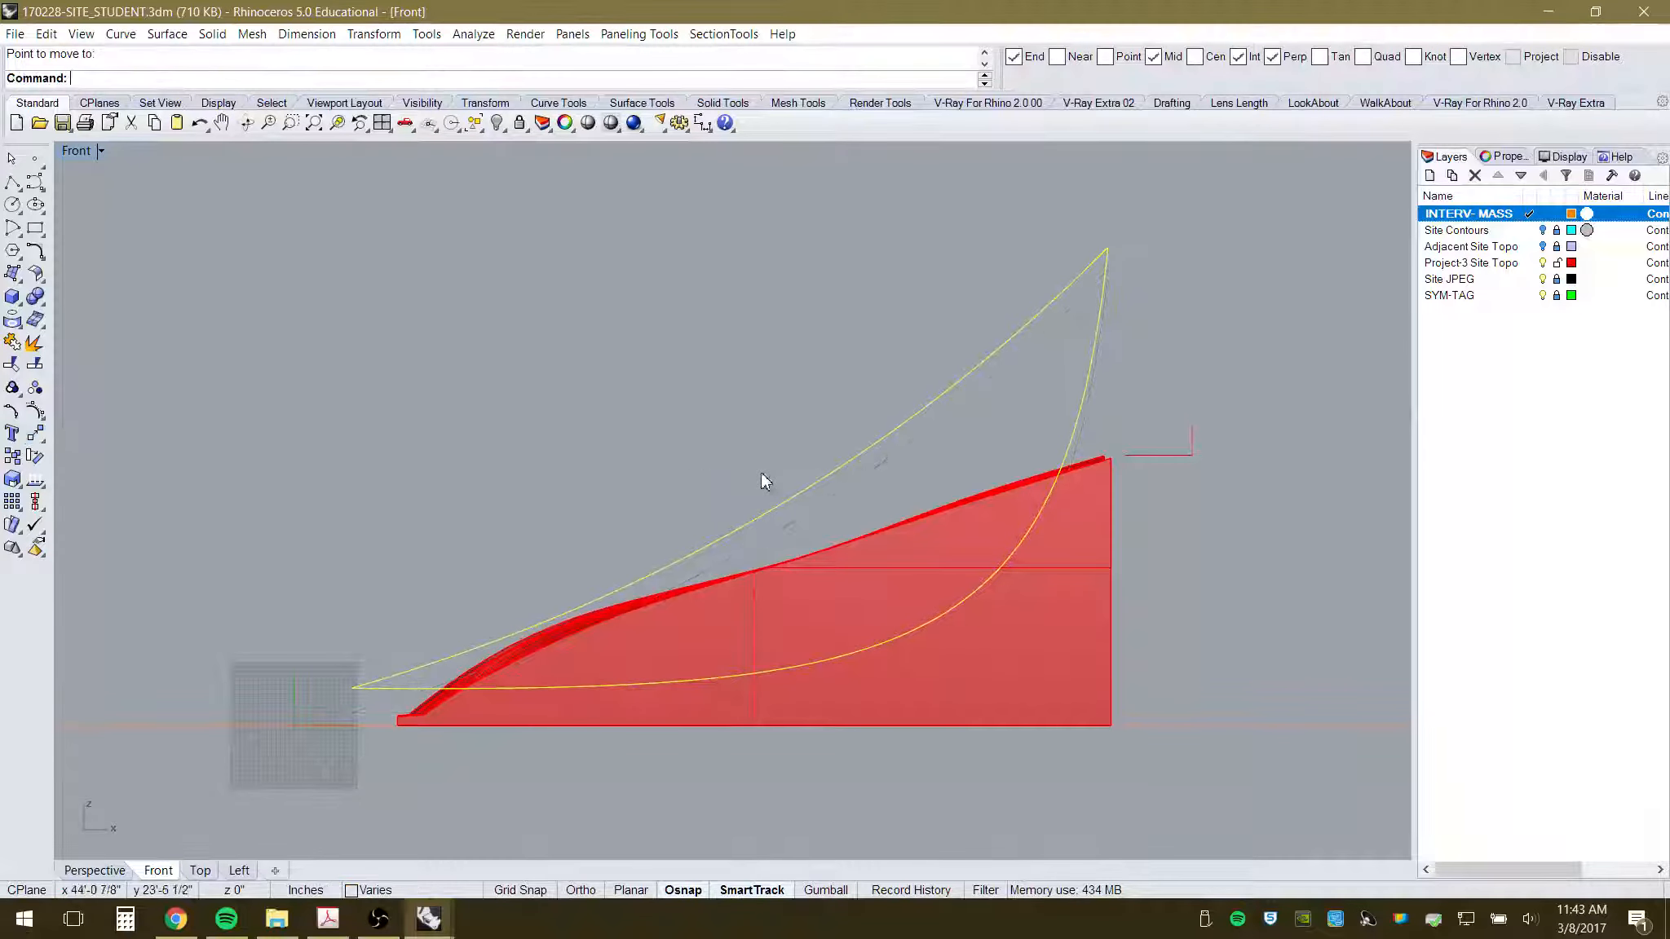
click(35, 458)
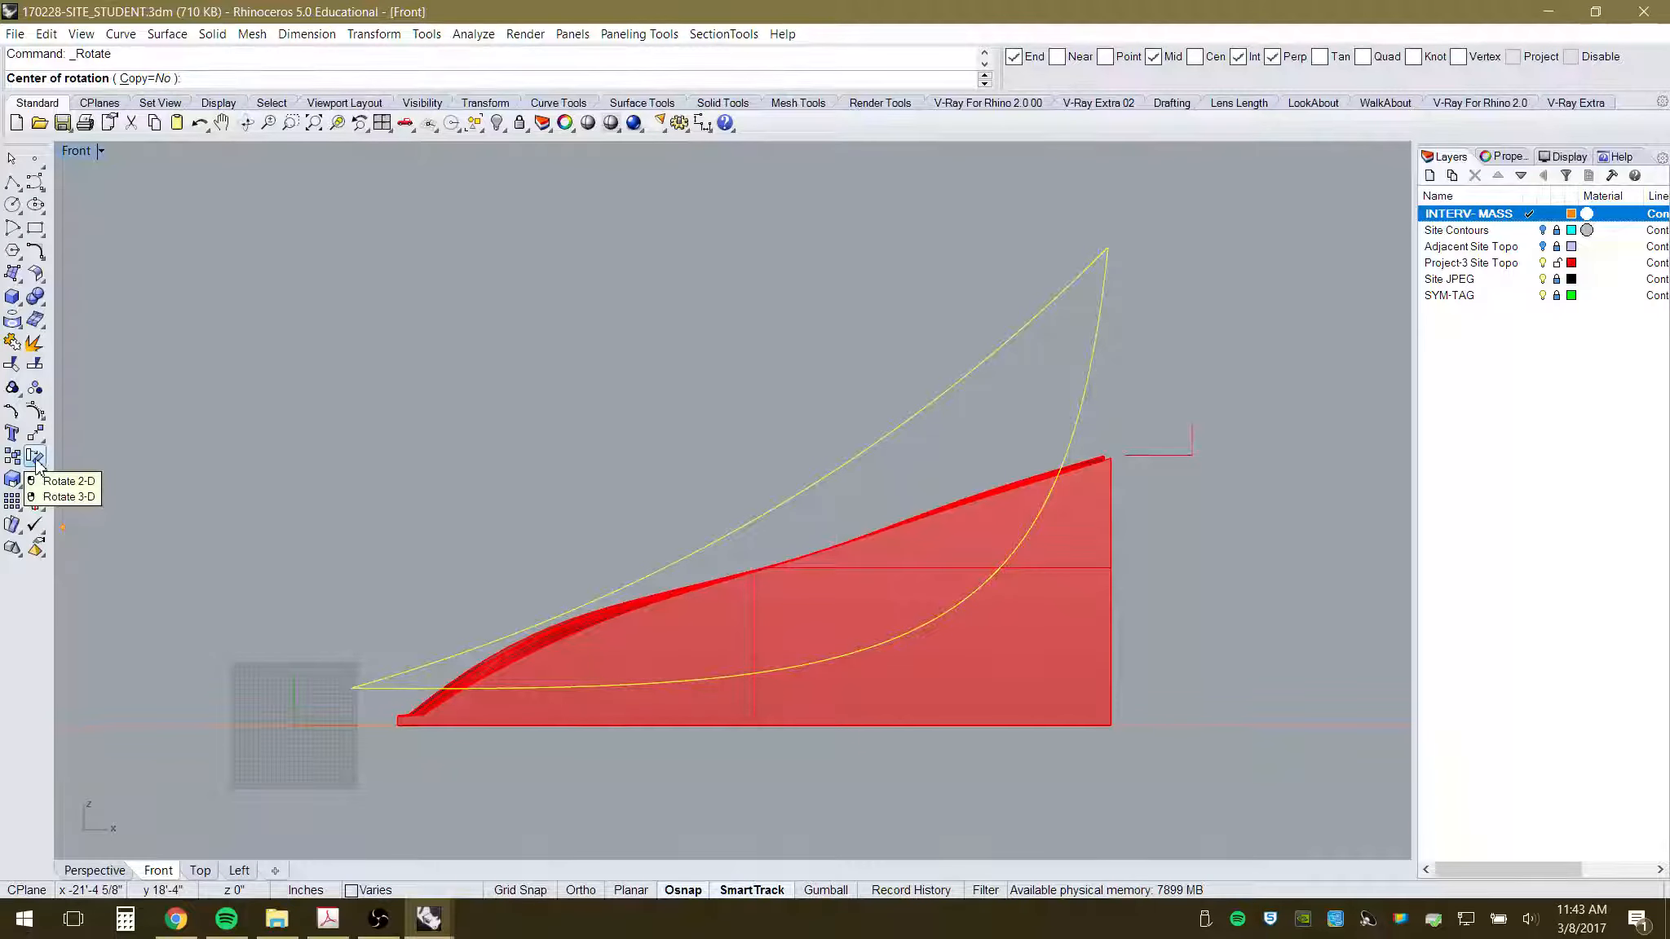
click(818, 582)
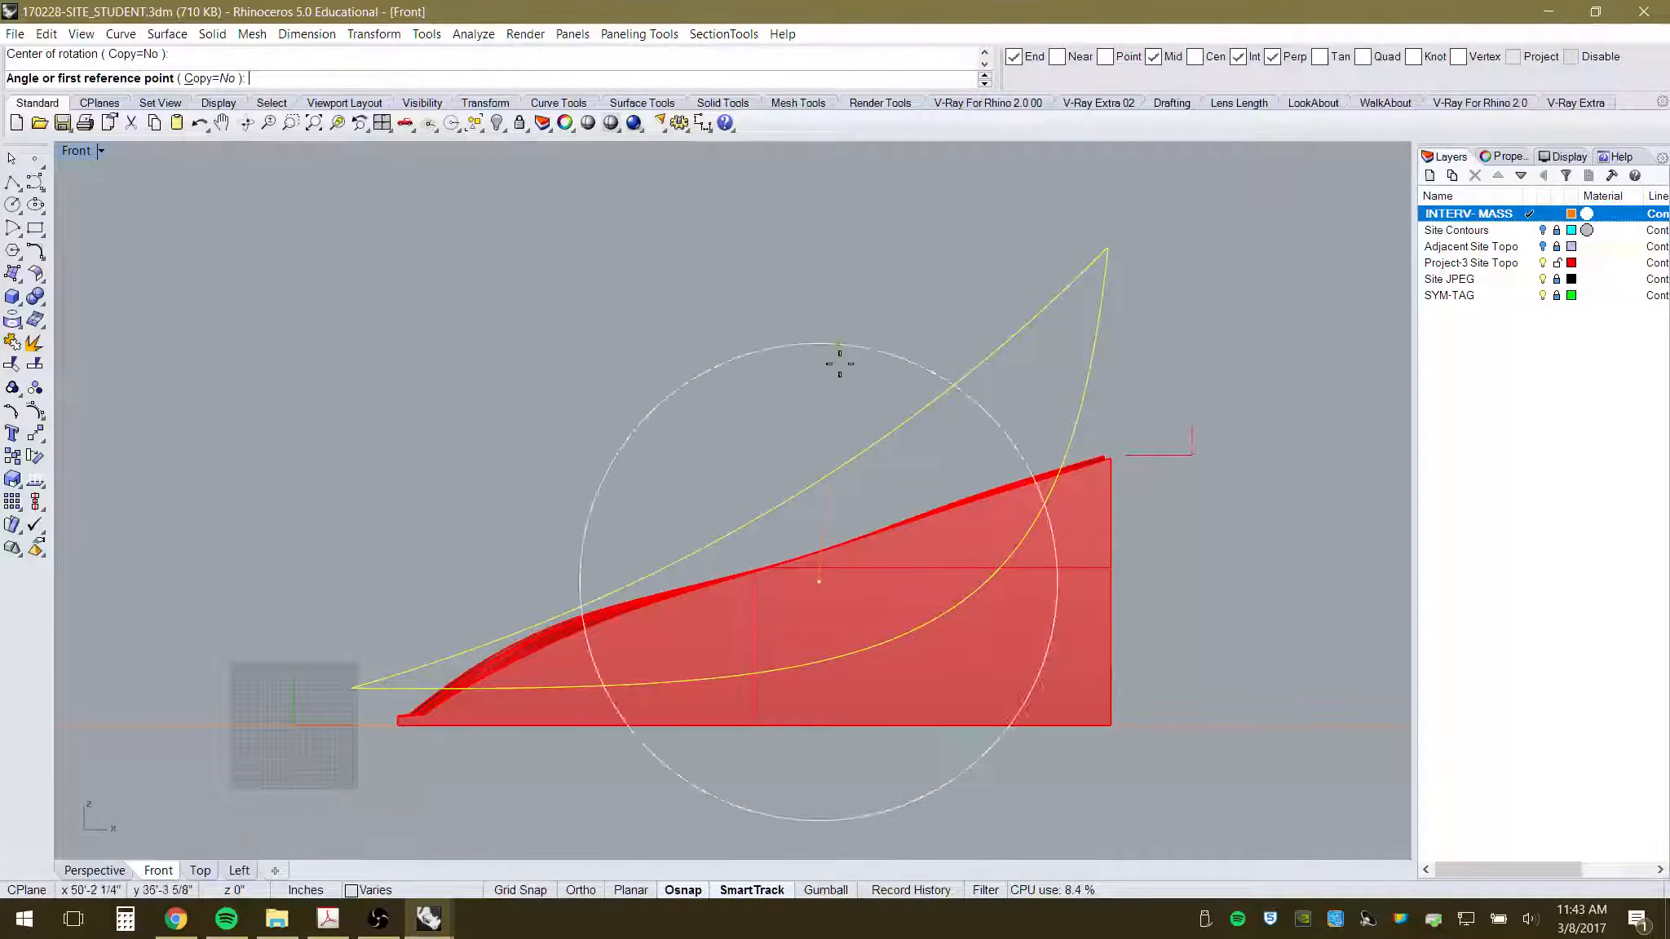
click(813, 223)
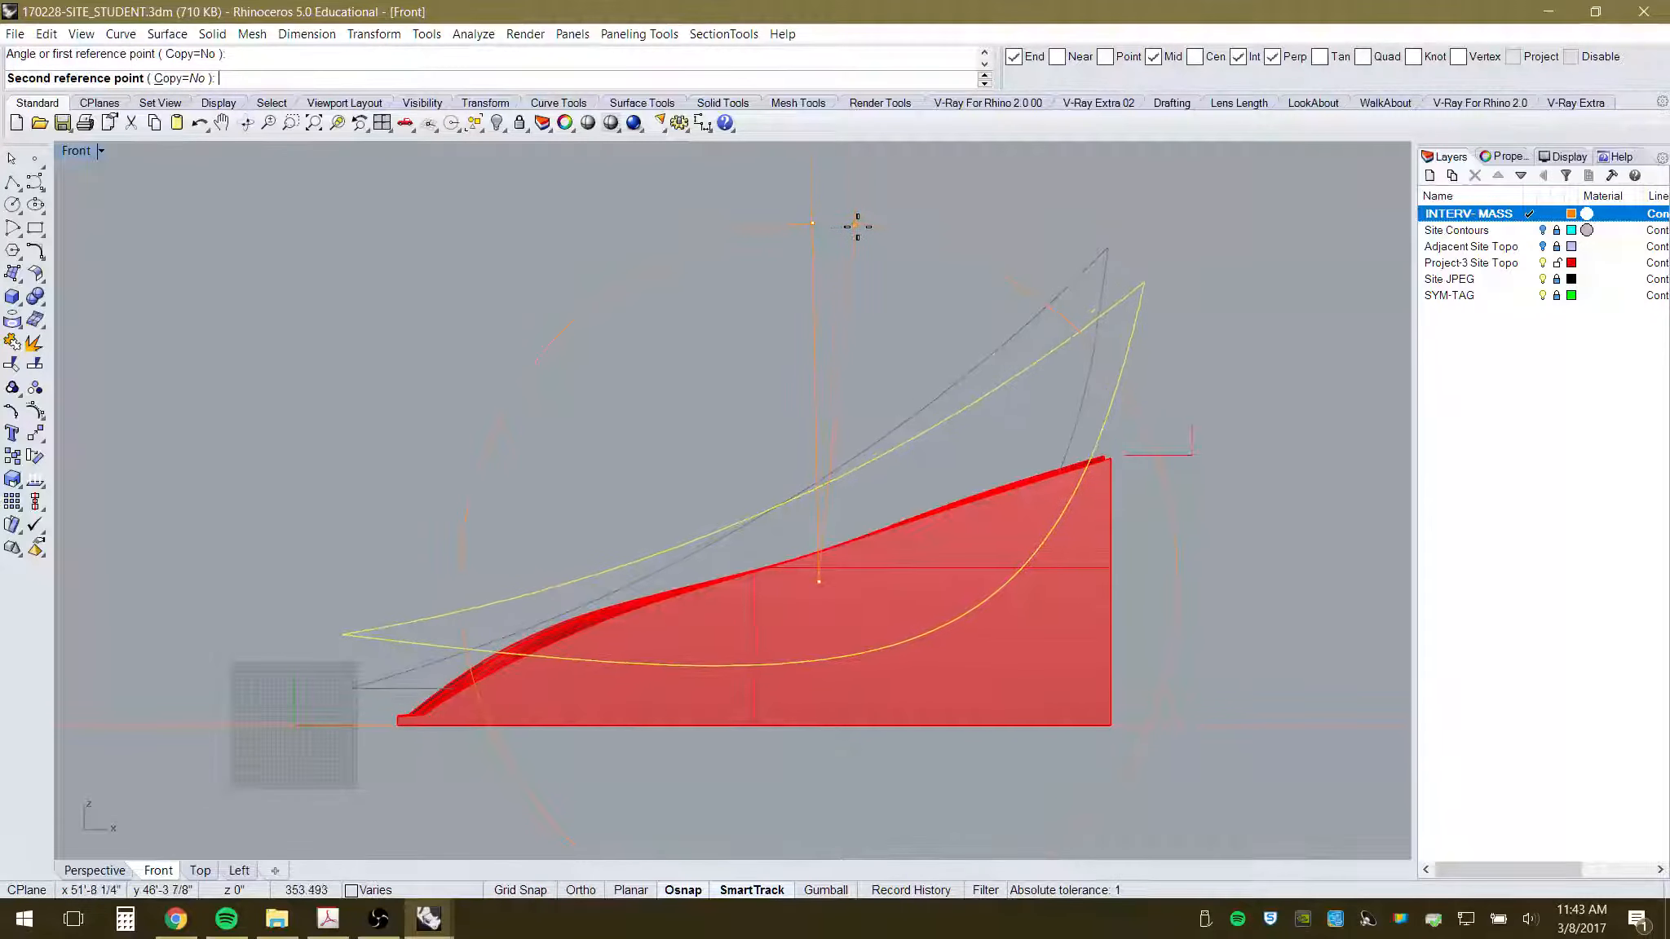
click(856, 221)
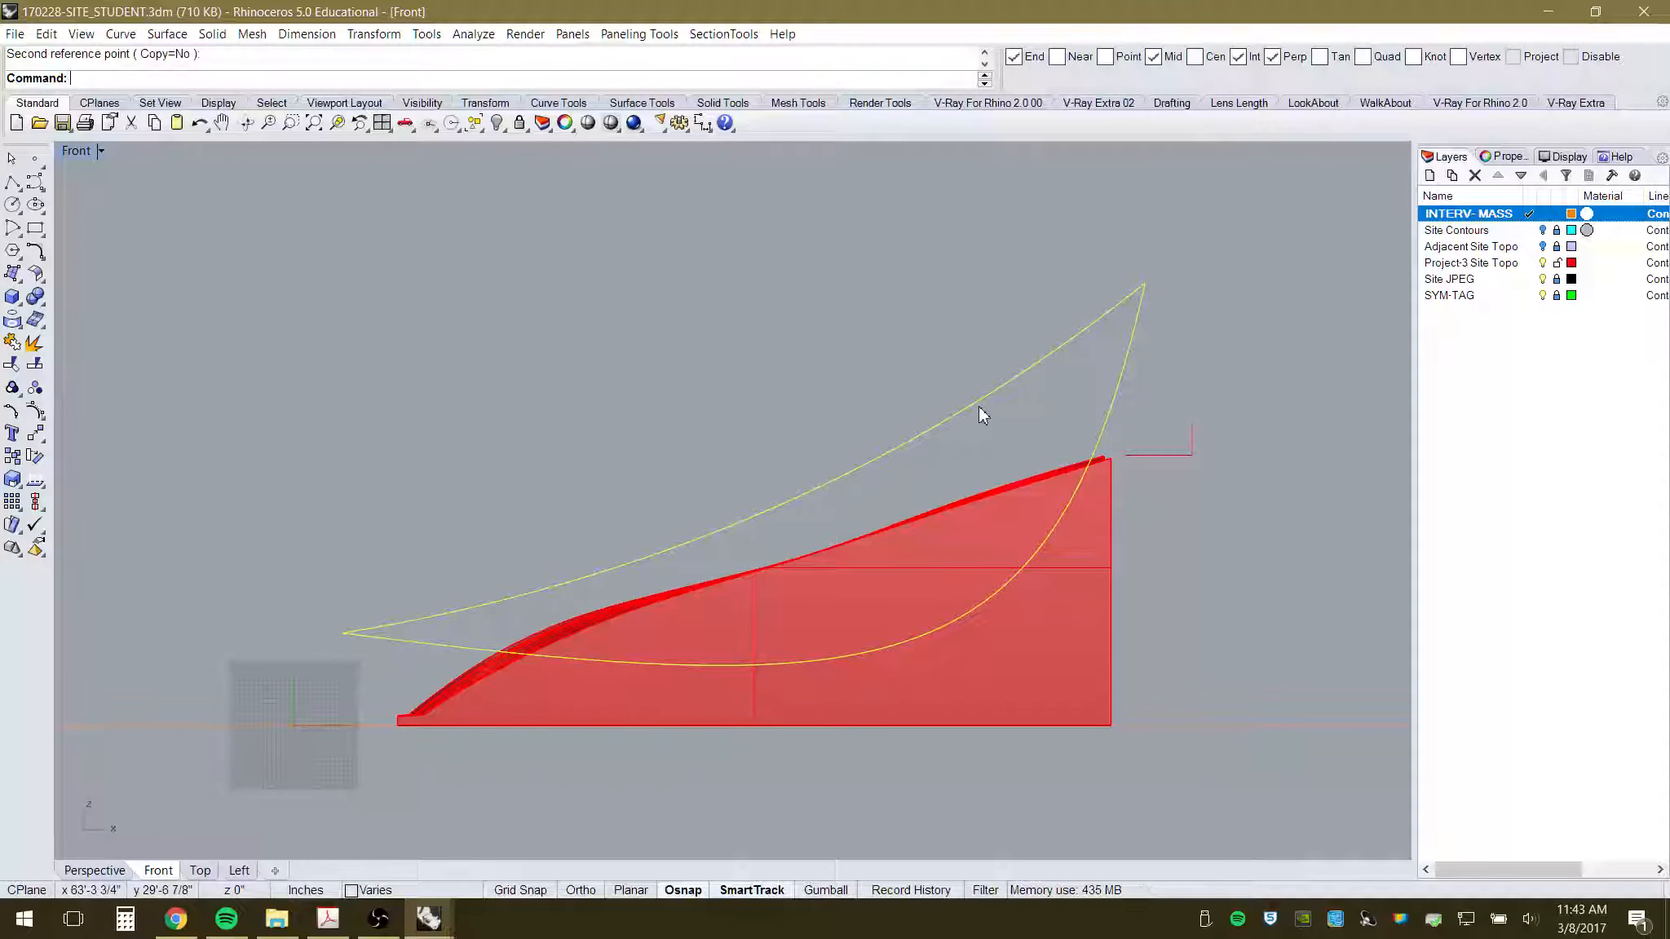
- Reshape the upper canopy curve by dragging one control point, with the Project-3 Site Topo mass briefly hidden
key(Delete)
click(836, 478)
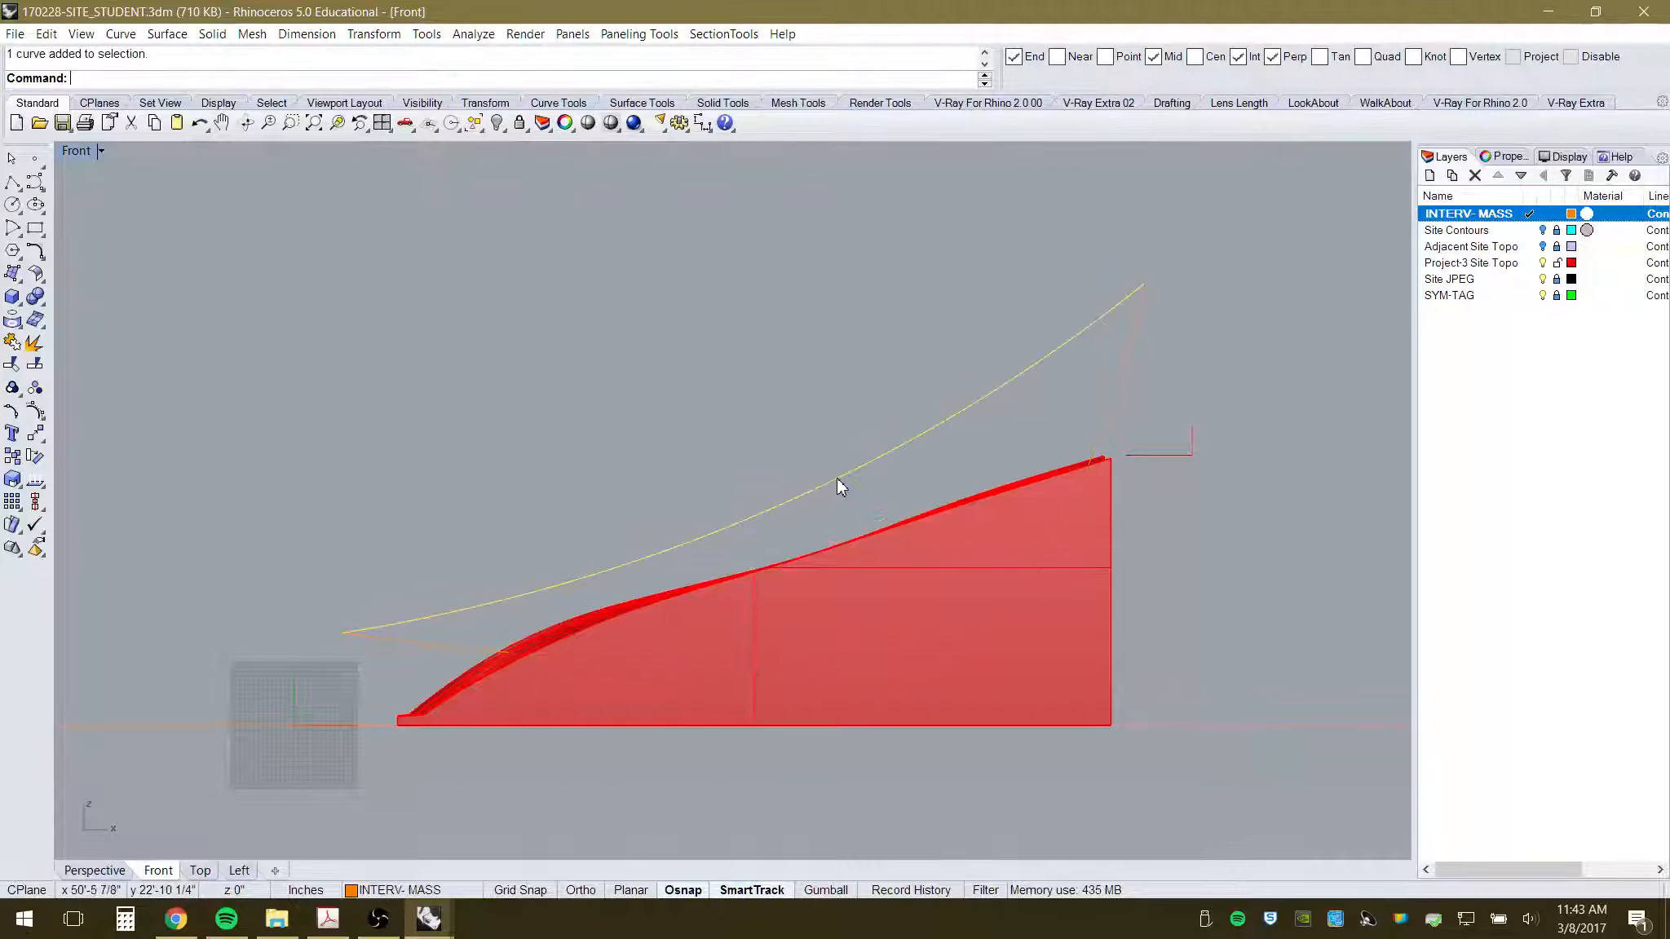
key(F10)
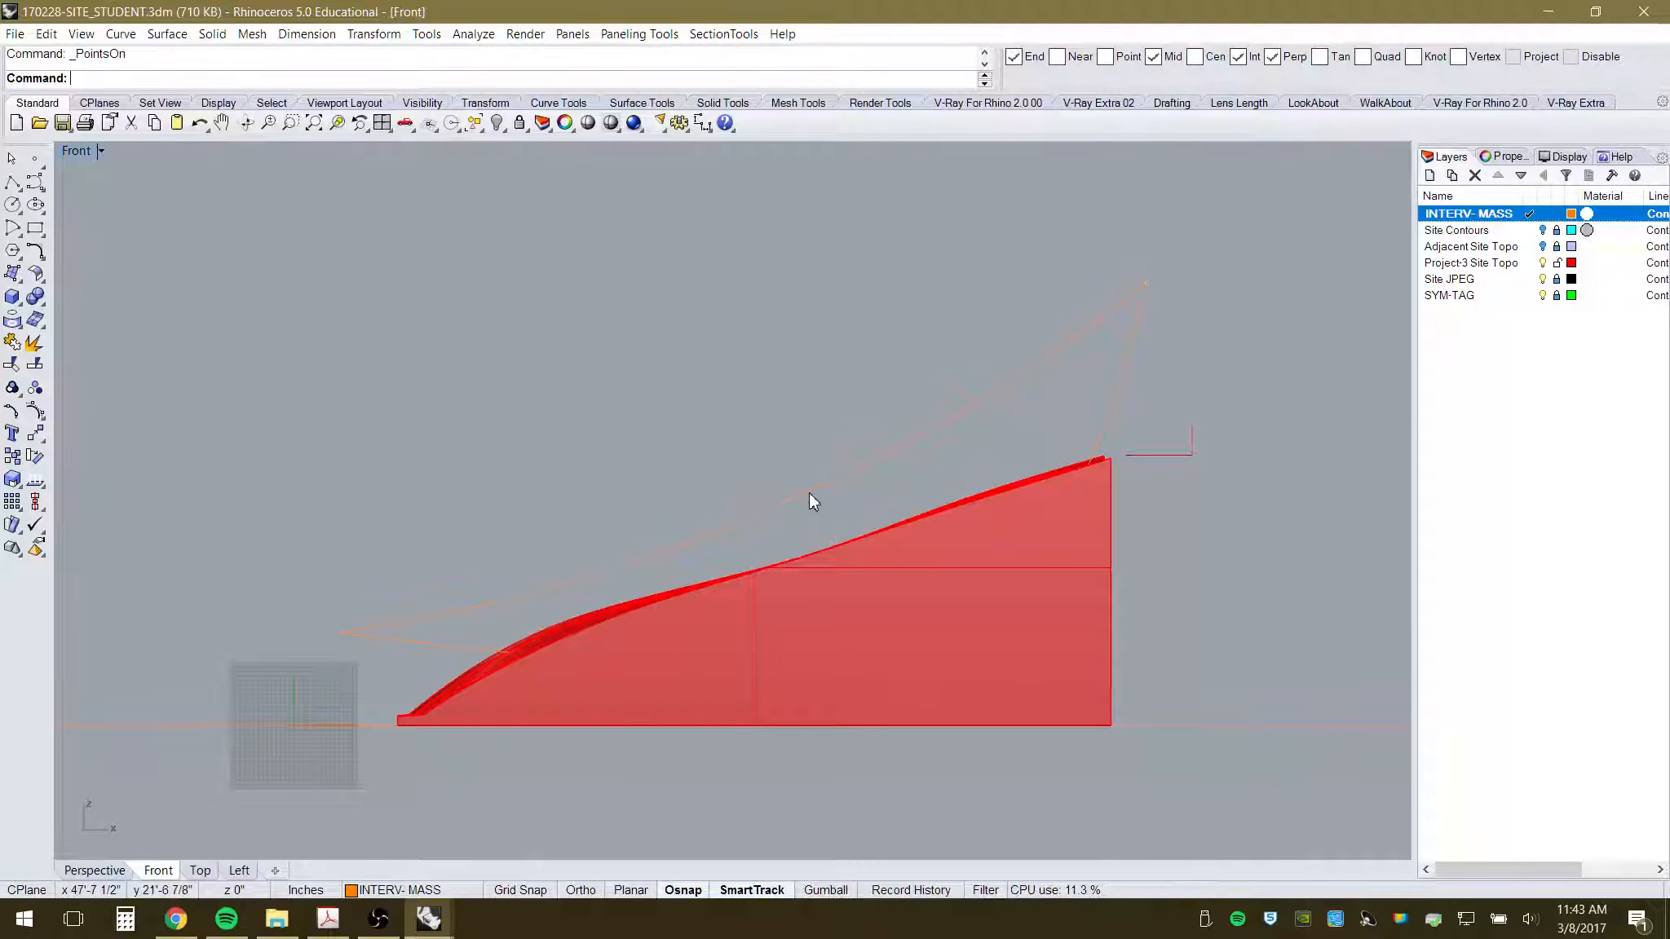
click(810, 489)
drag(678, 393, 931, 702)
drag(621, 317, 924, 657)
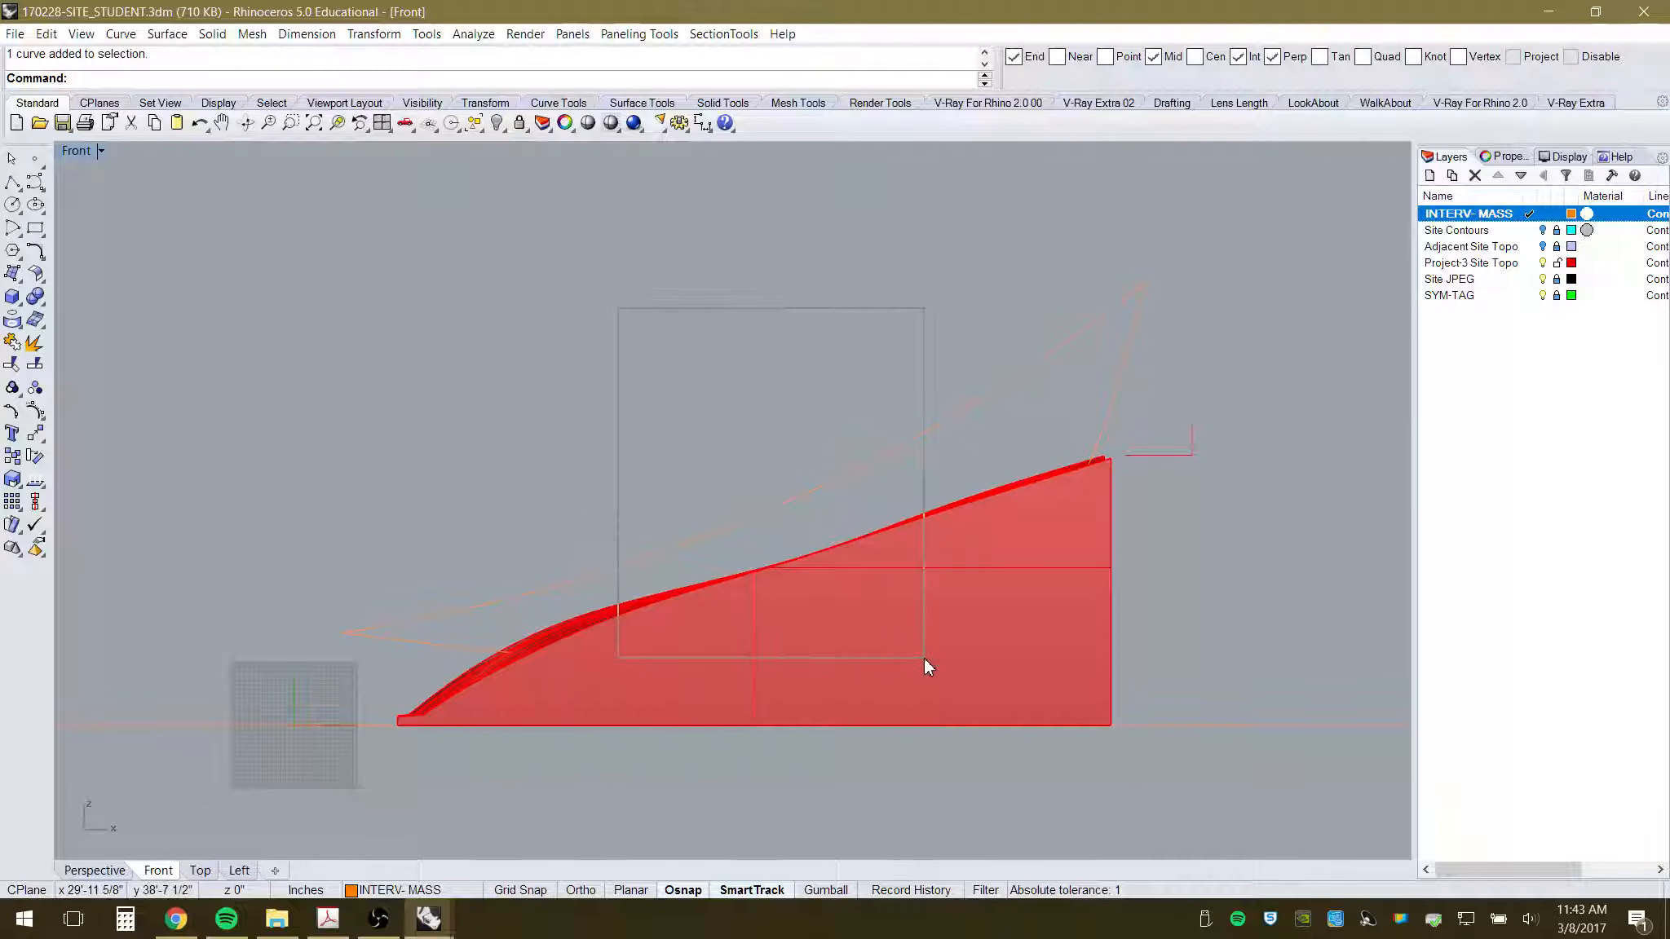
click(800, 494)
key(F10)
drag(649, 372, 939, 718)
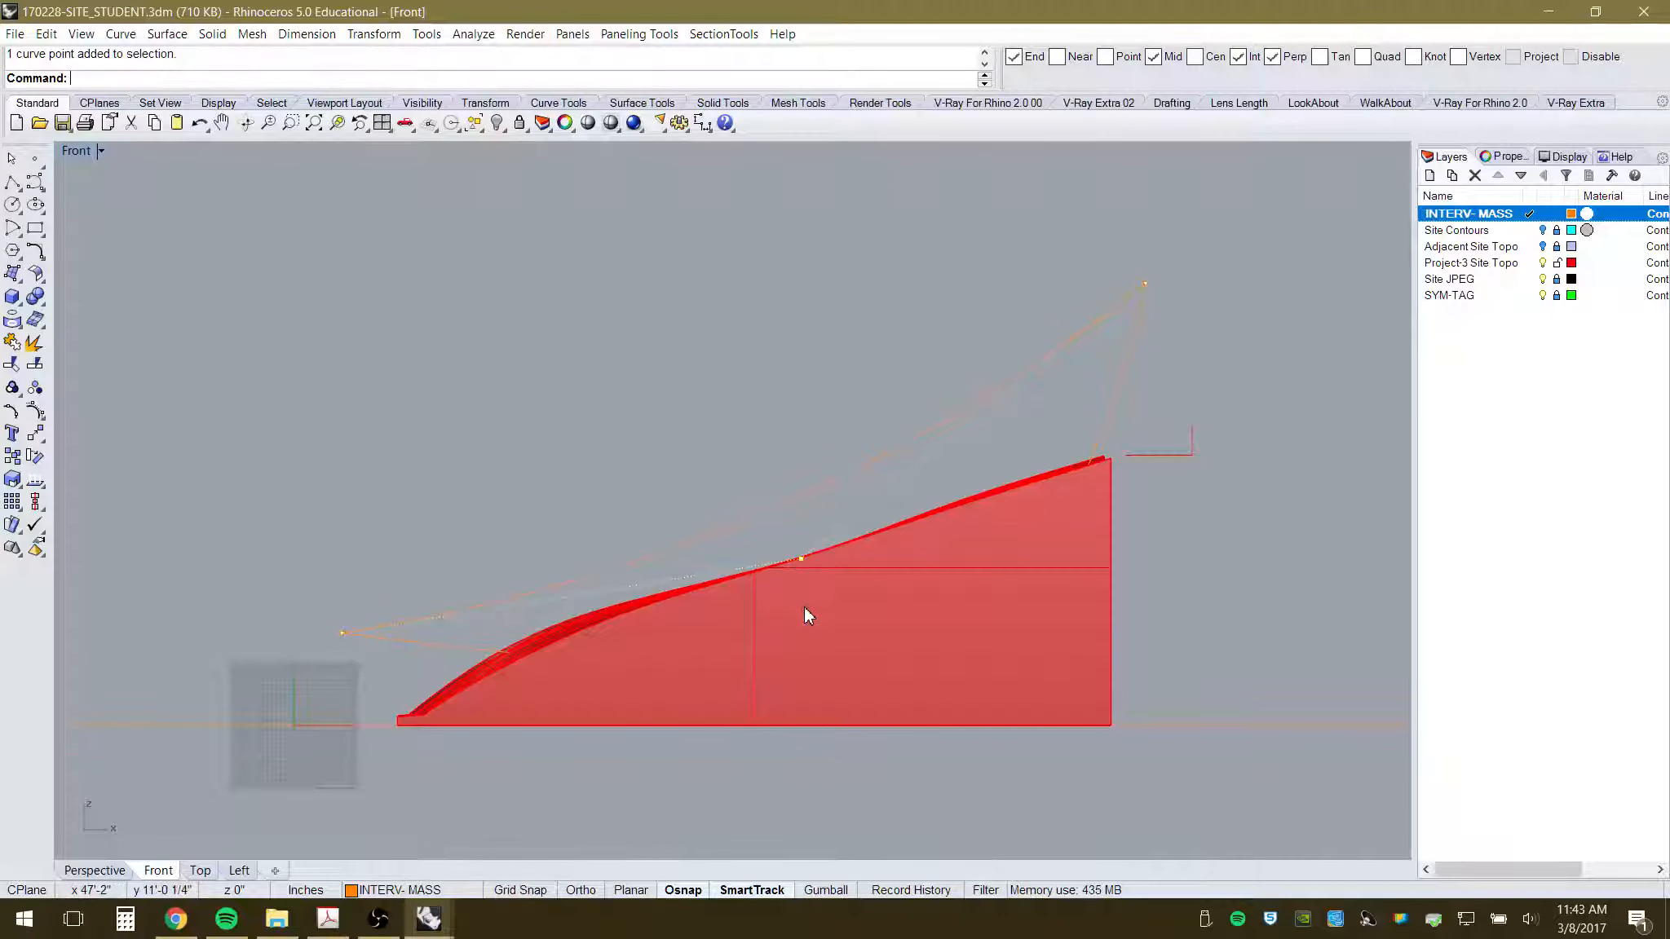
scroll(804, 607, up, 2)
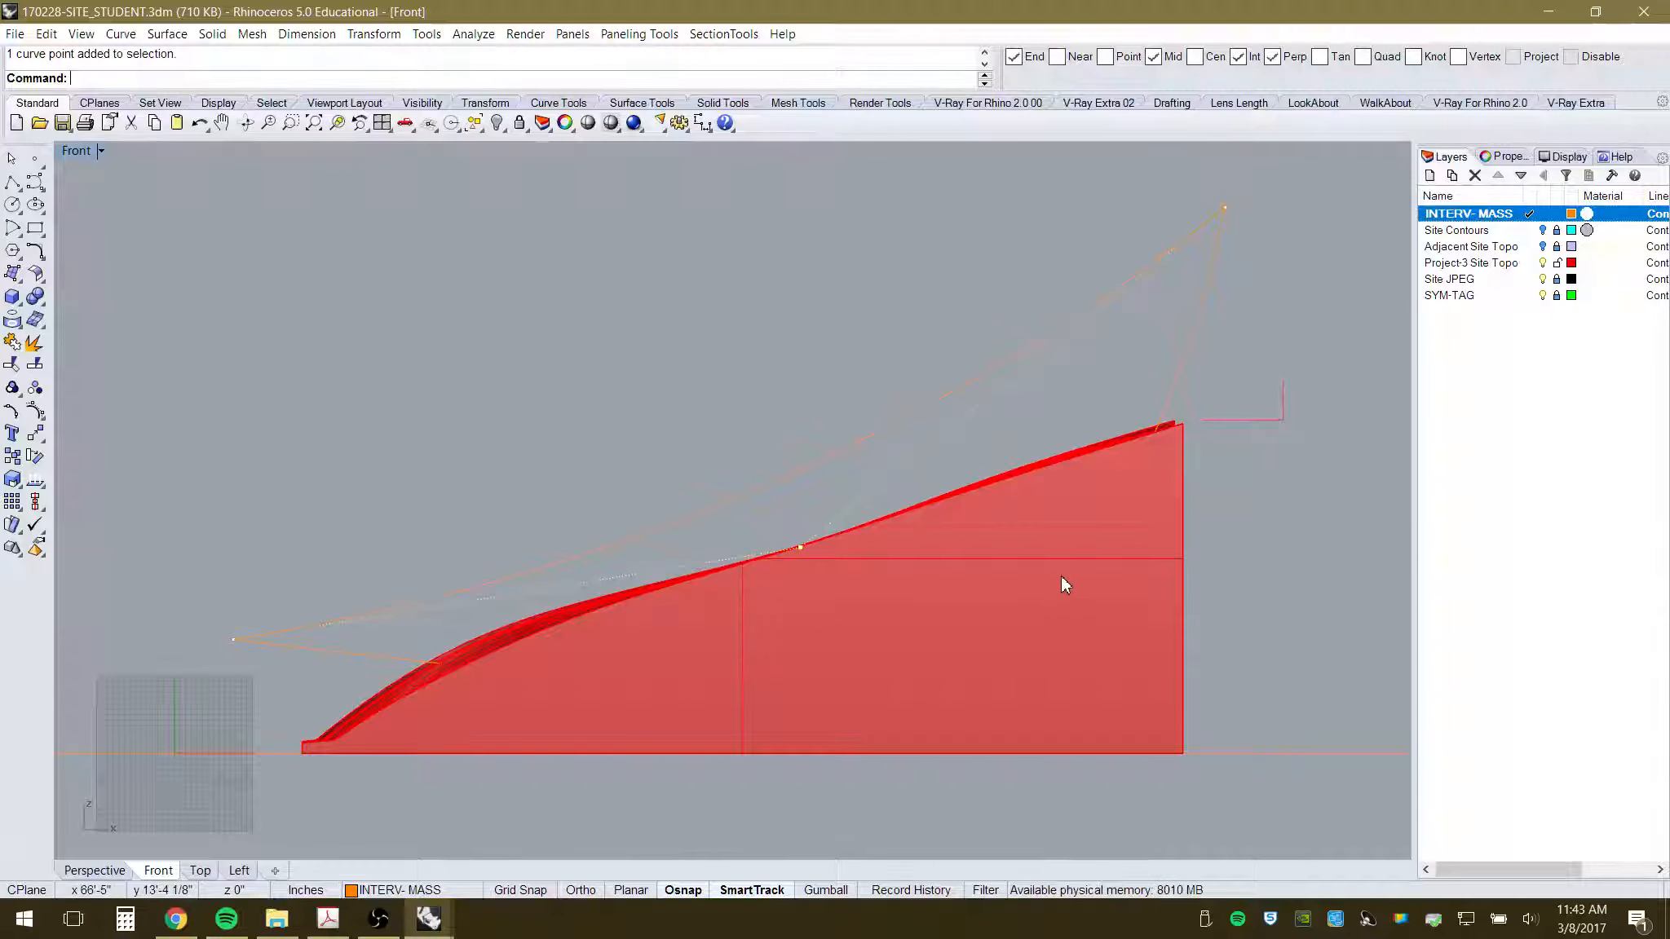
click(1543, 263)
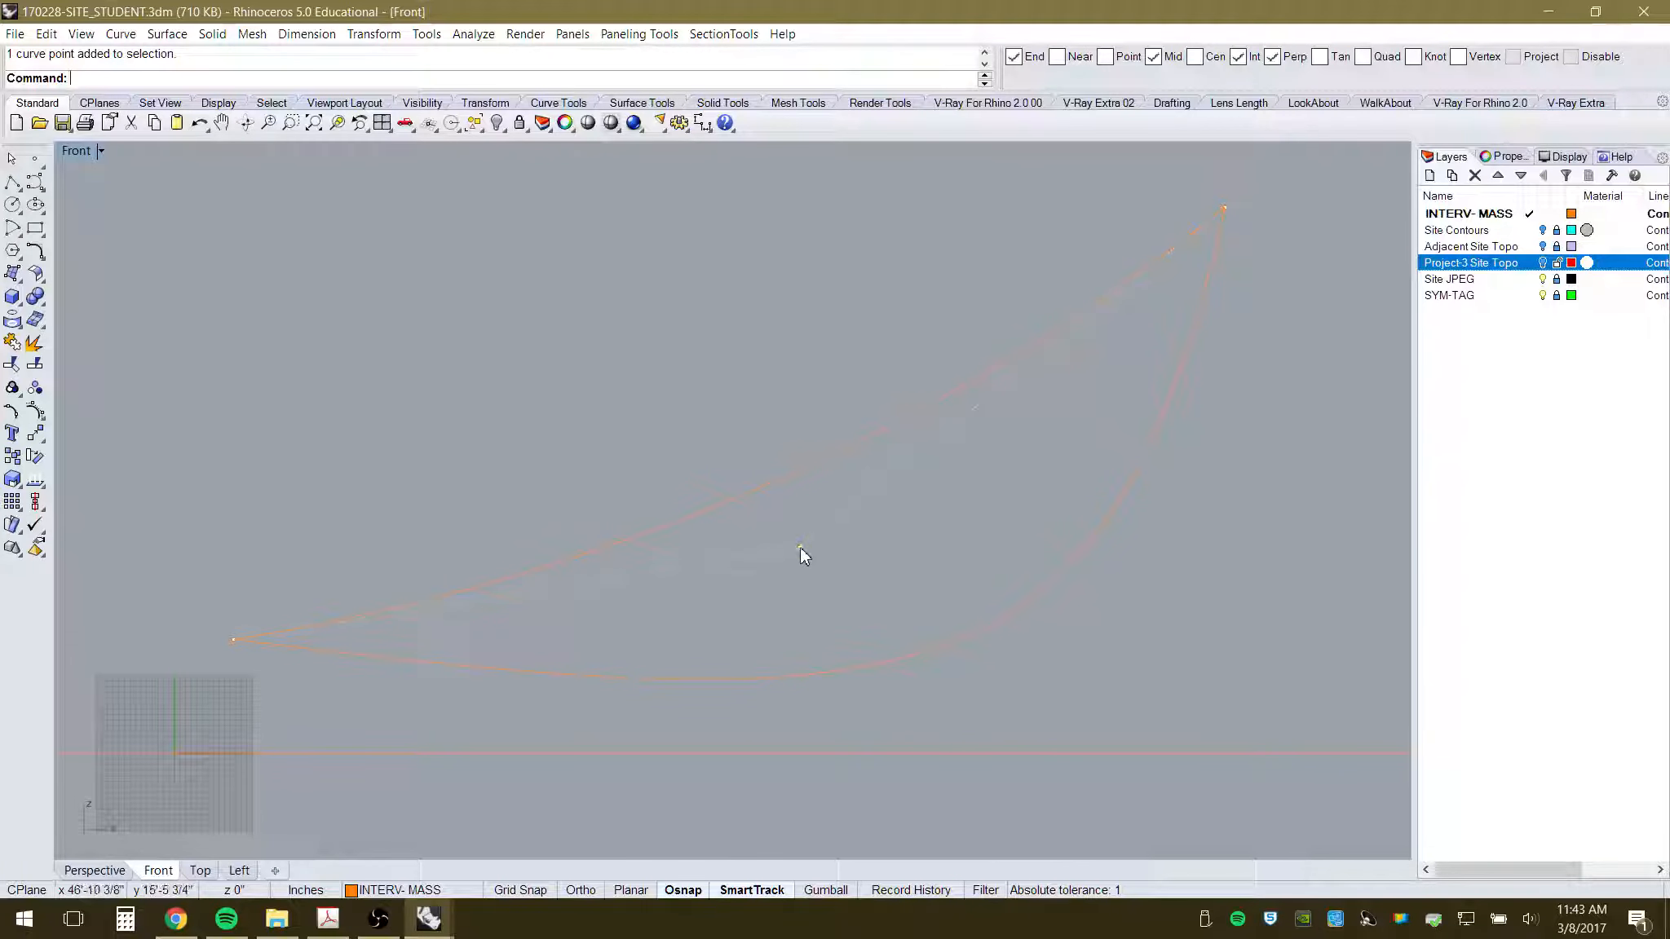
drag(799, 550, 978, 580)
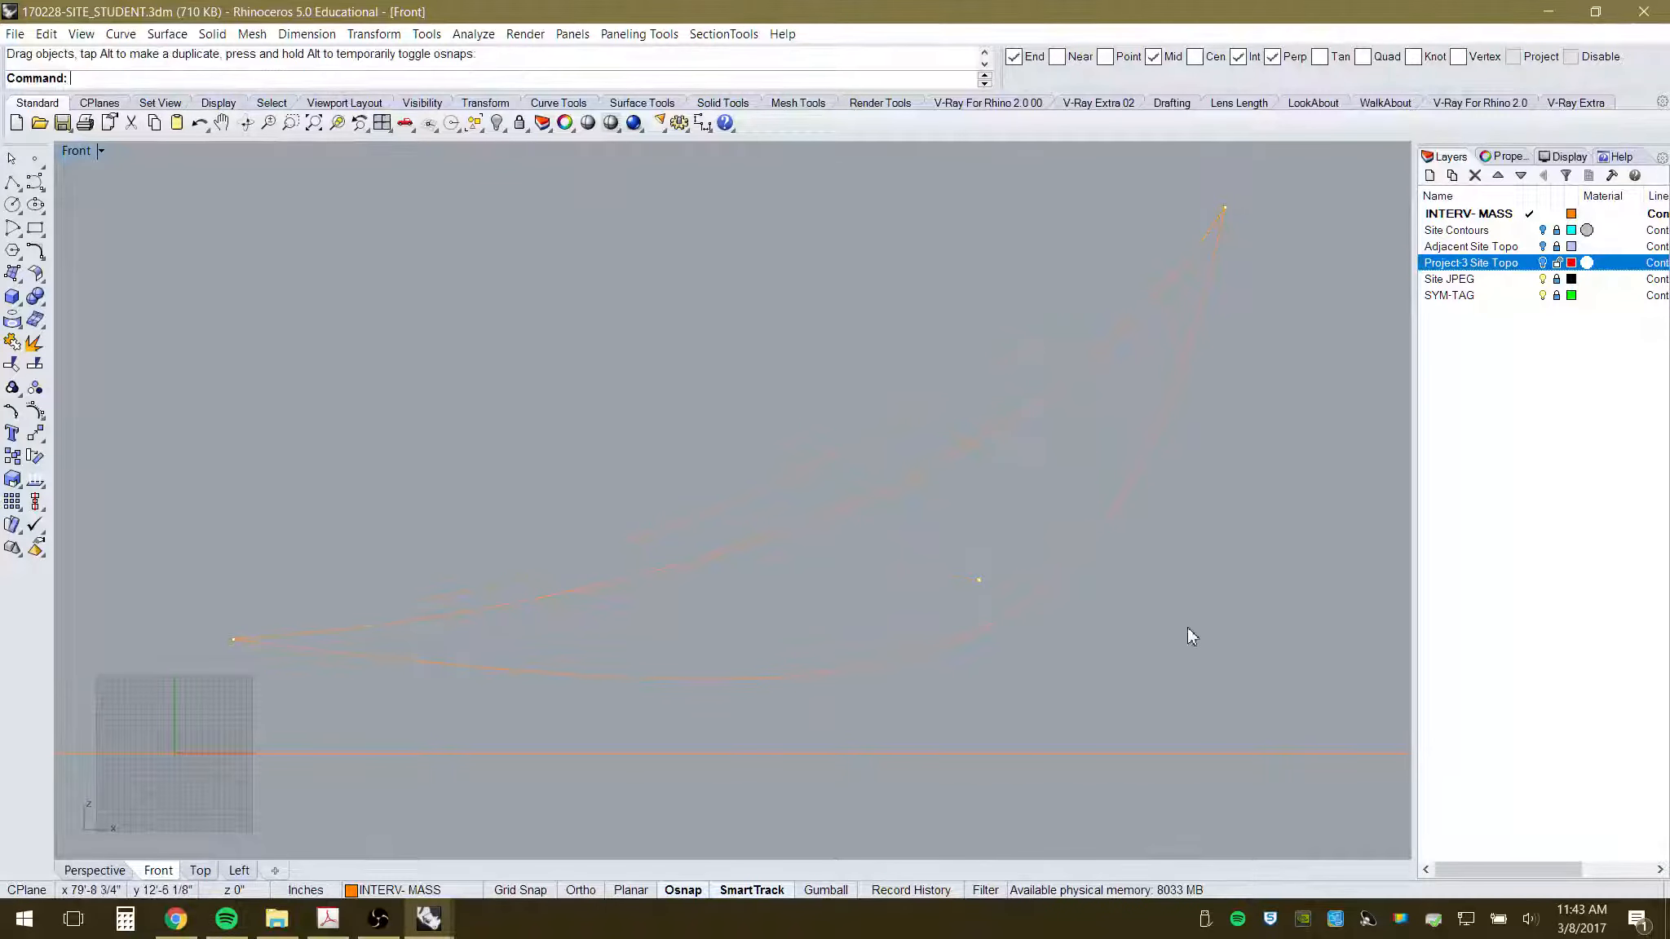
click(1542, 263)
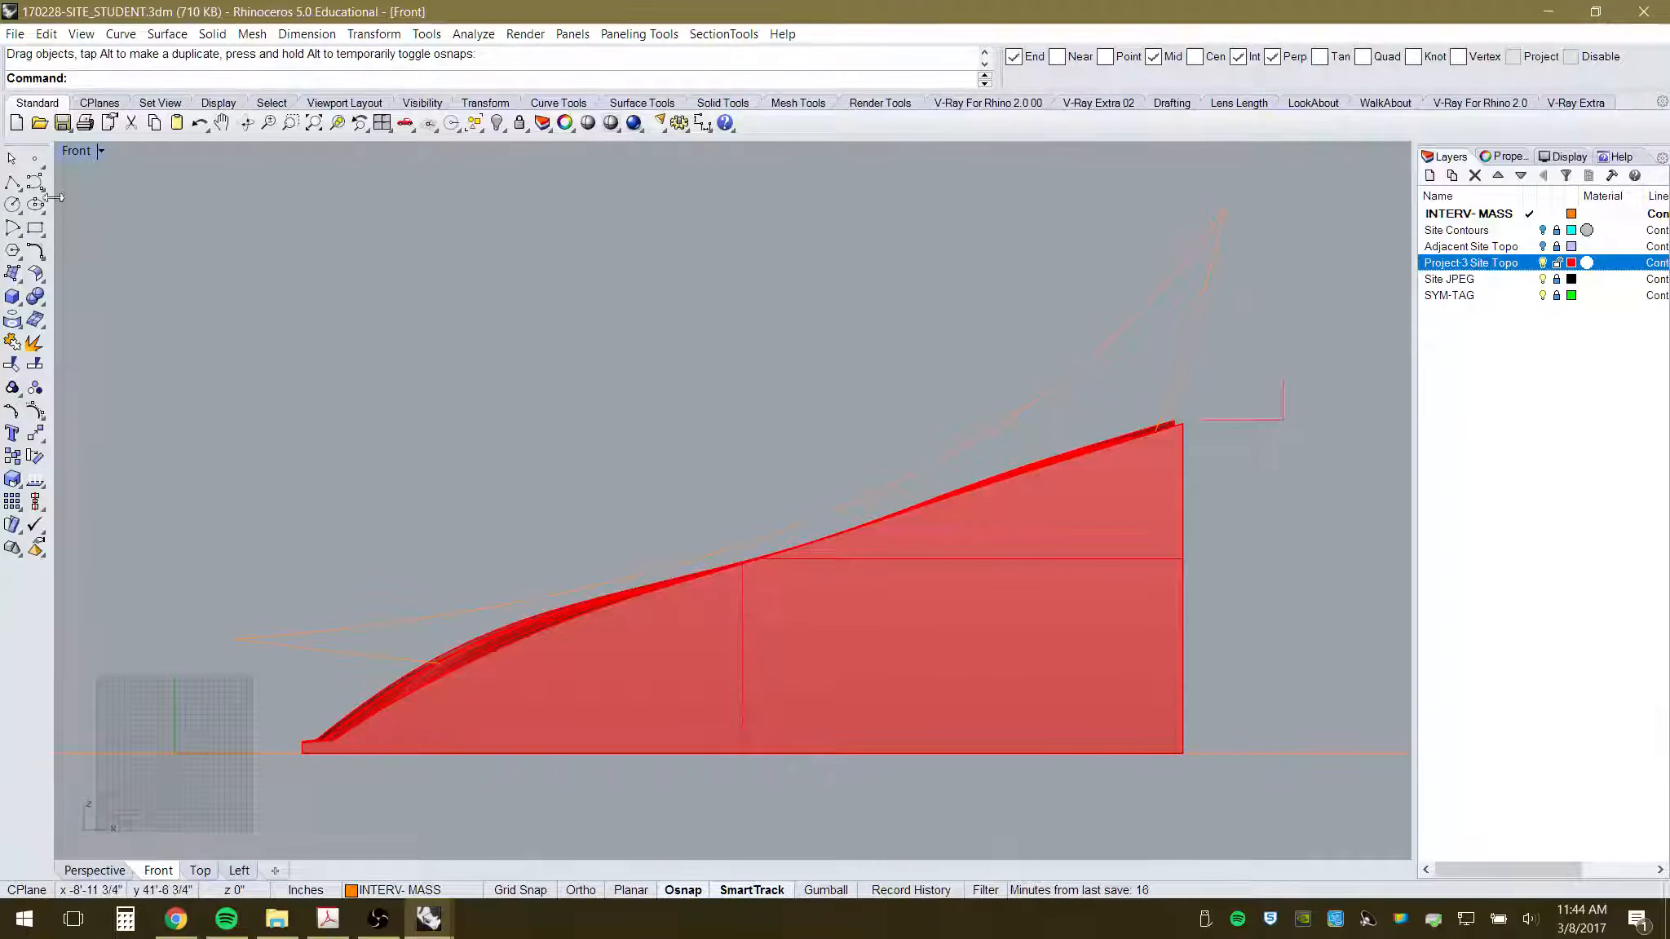
- Draw a four-point curve from the canopy's upper tip, dipping into the mass and looping back over it
click(31, 184)
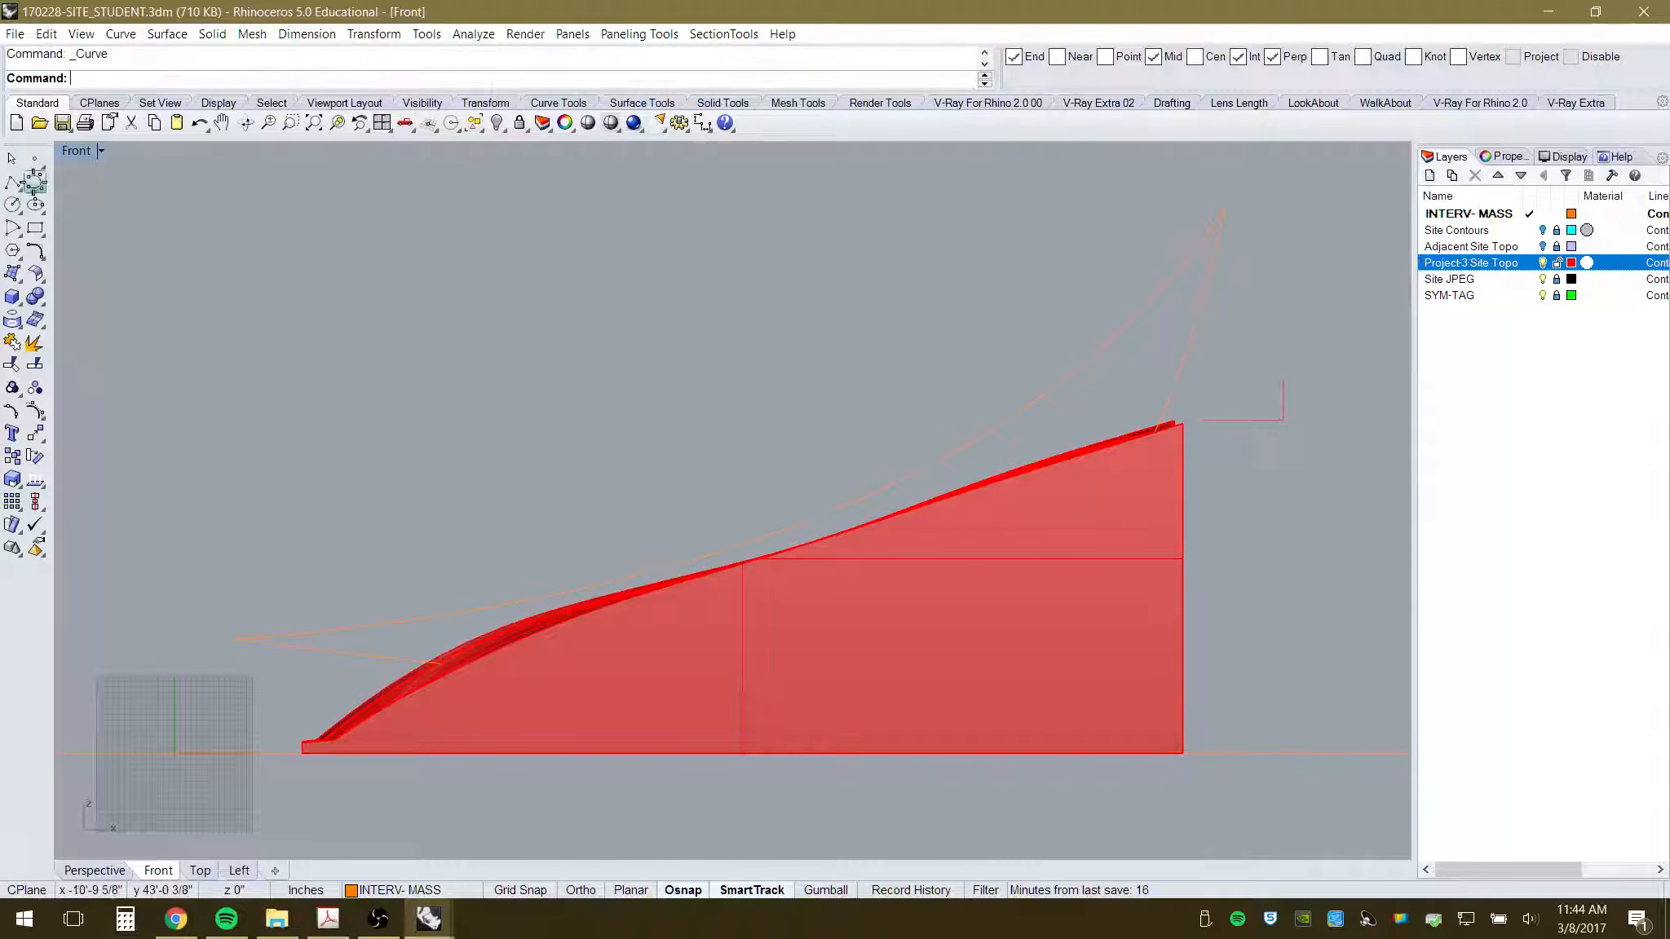
click(1221, 204)
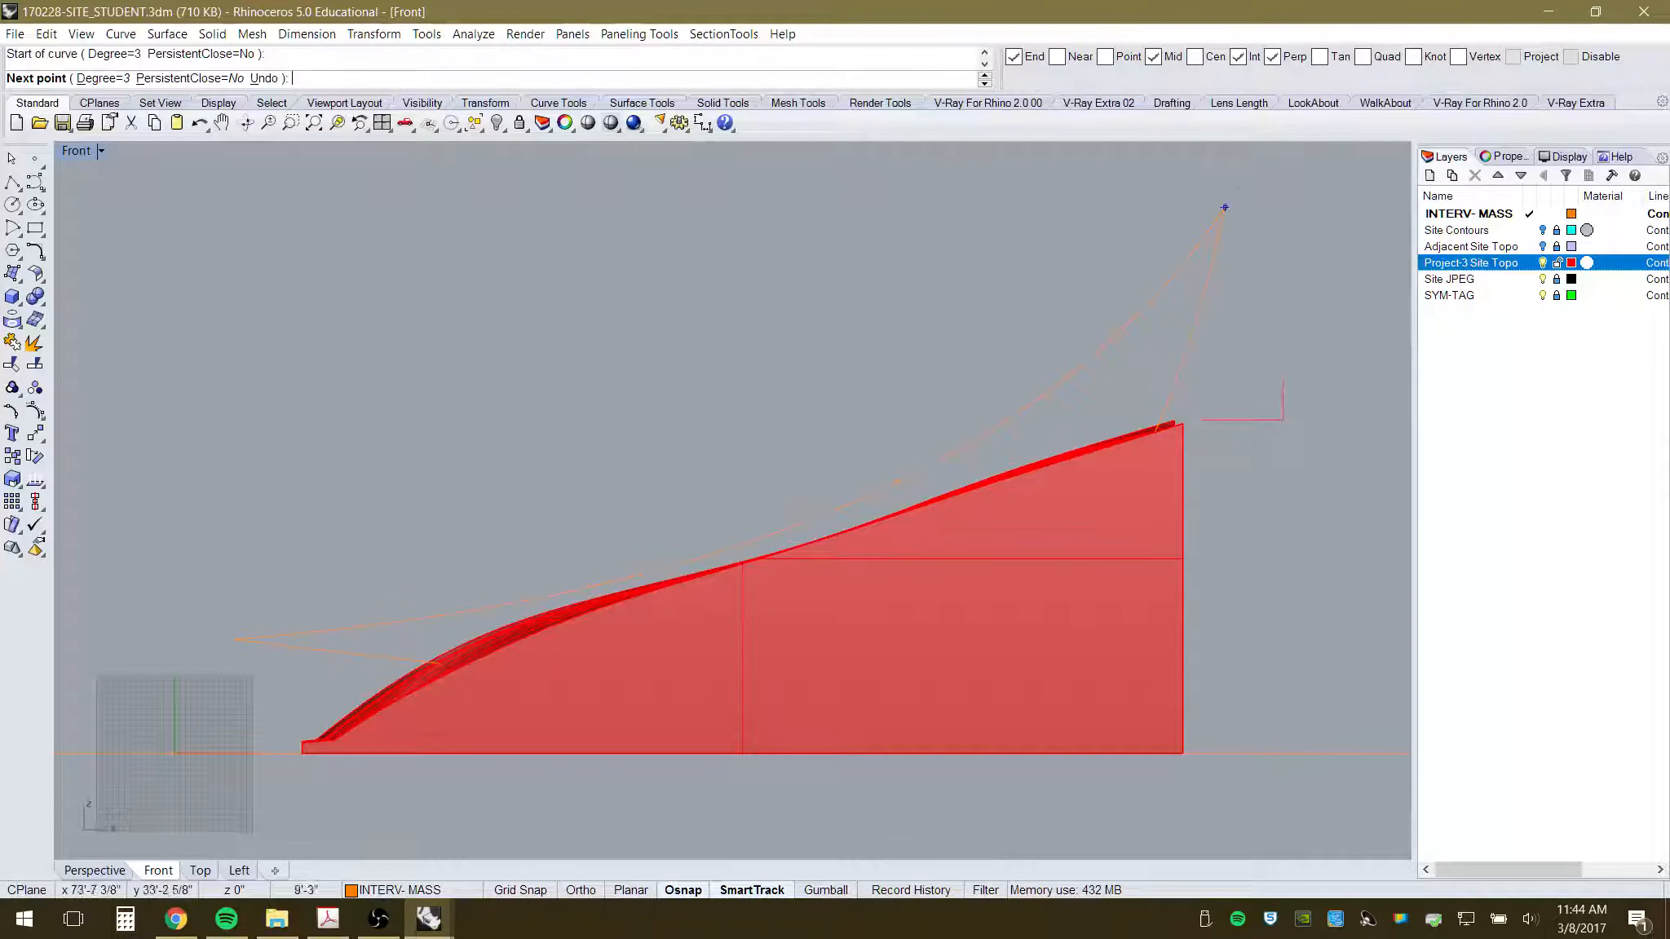
click(1121, 598)
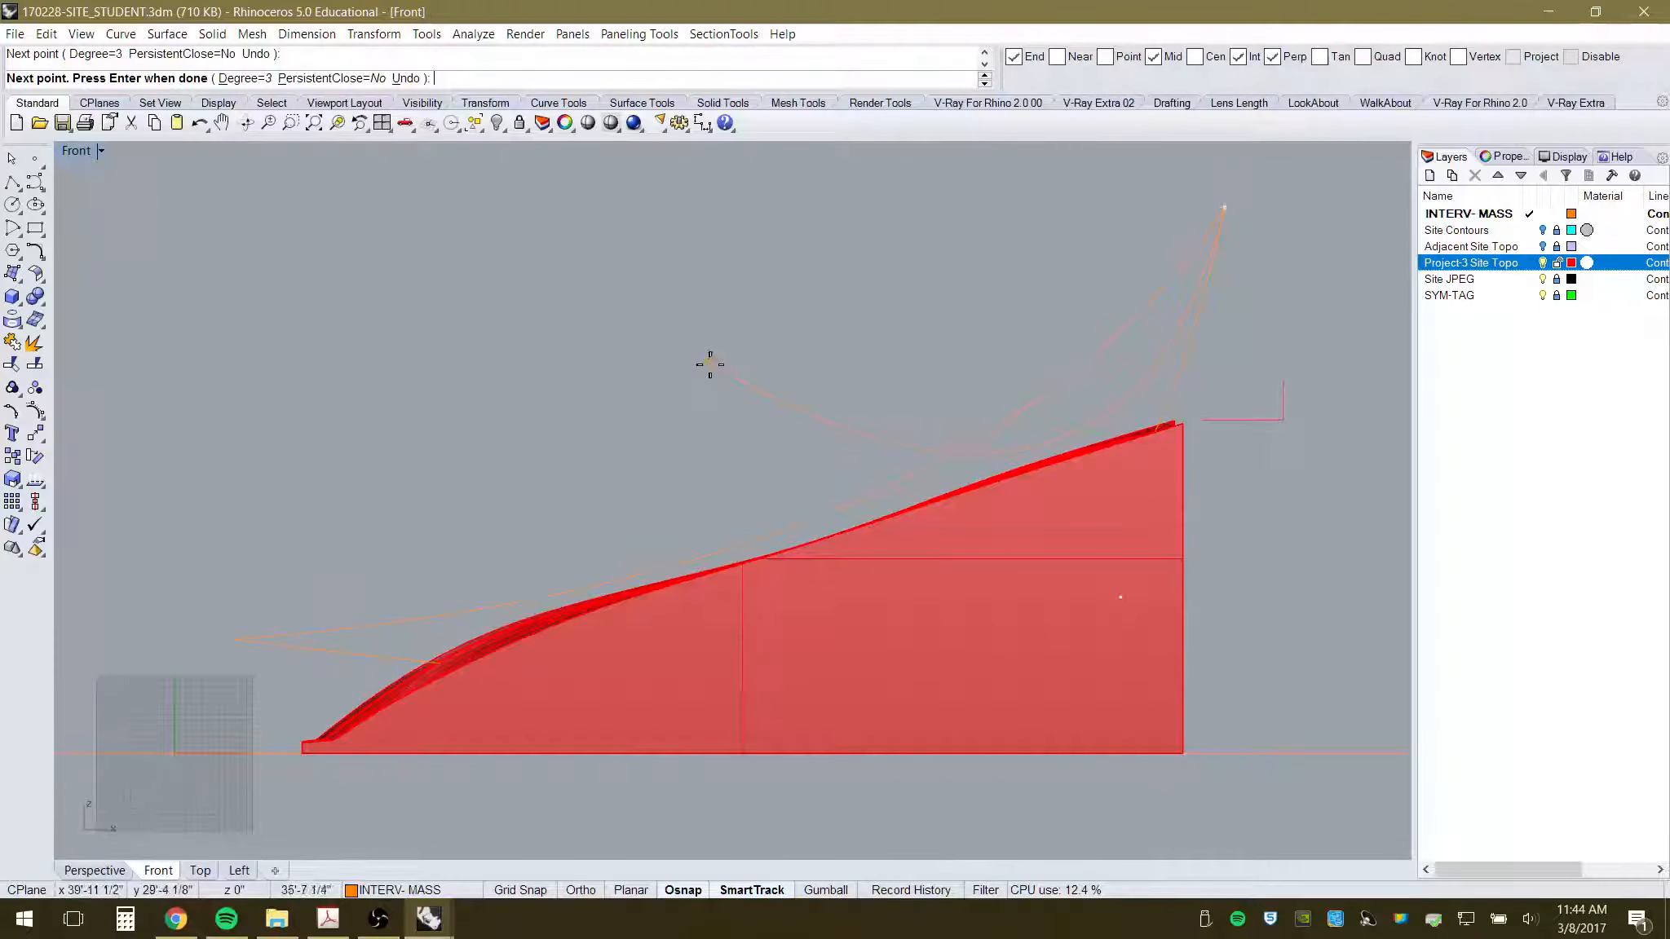
click(803, 385)
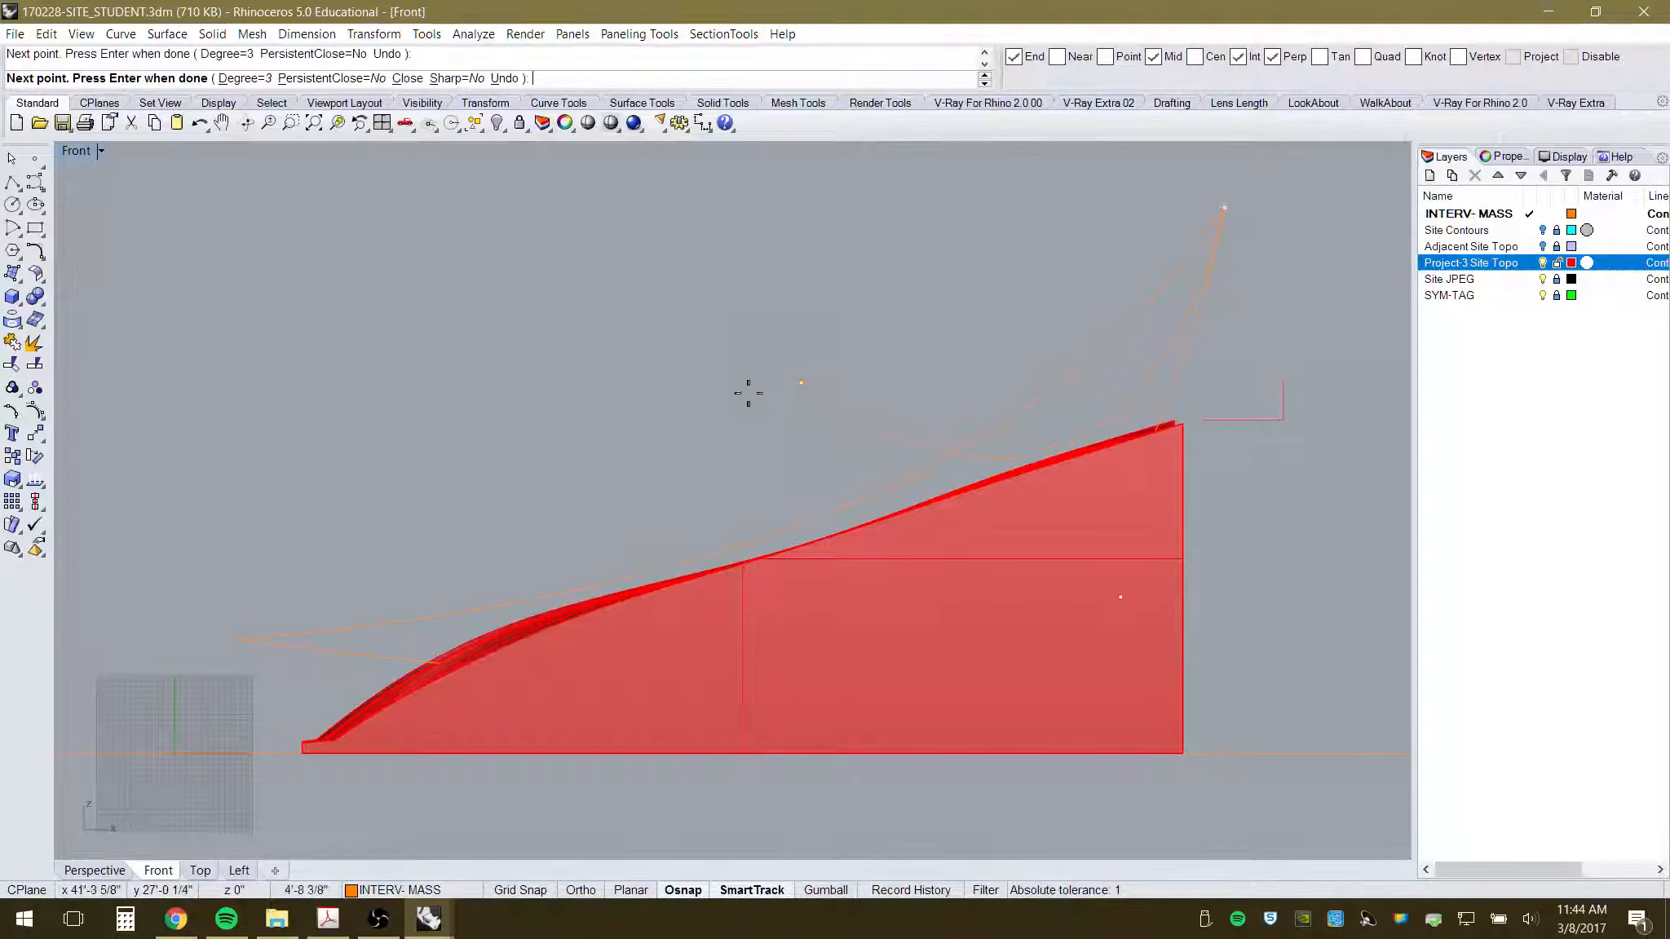
click(642, 420)
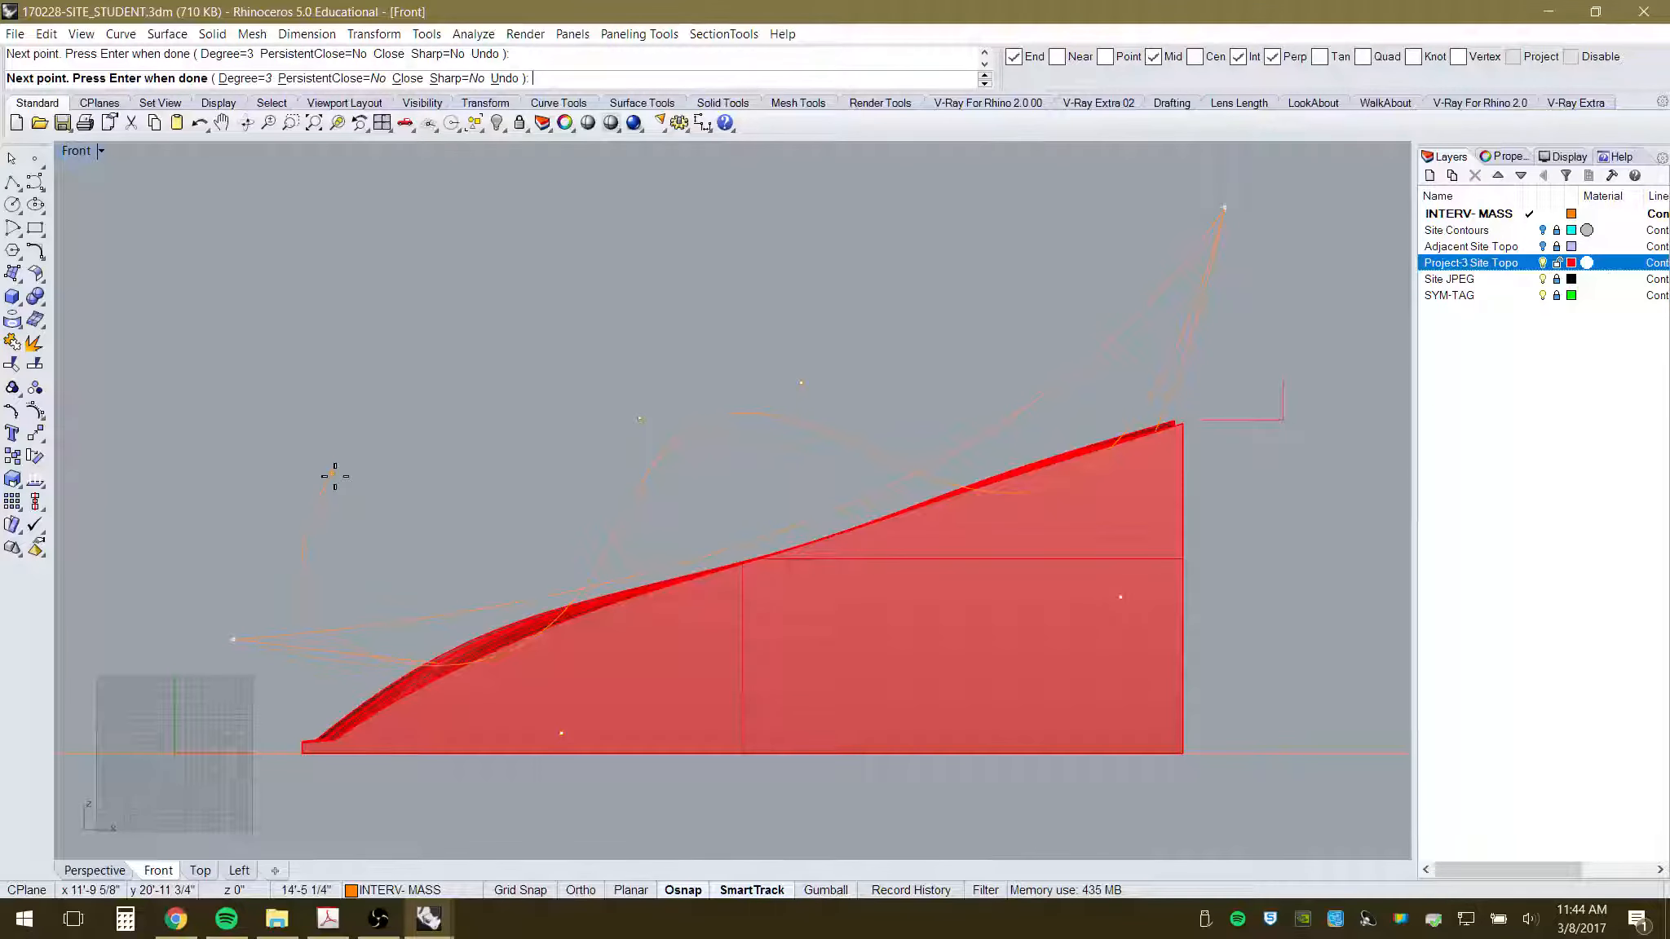
key(Return)
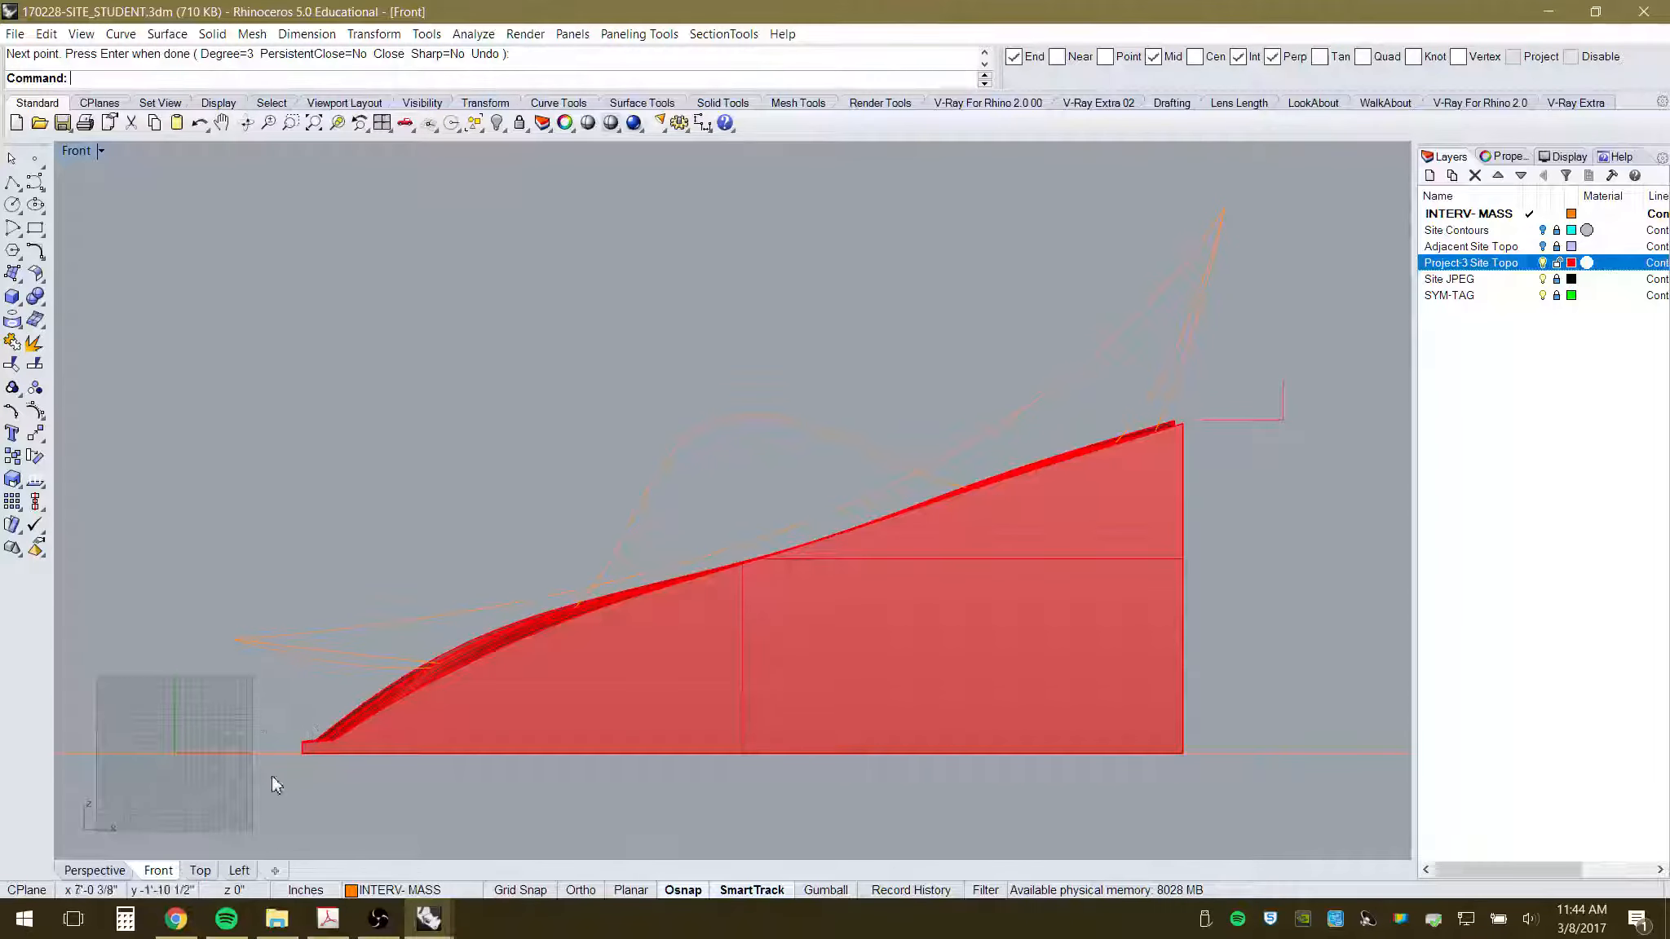
- Orbit around the red mass and canopy curves in Perspective, then hide the Site JPEG plan image
click(95, 870)
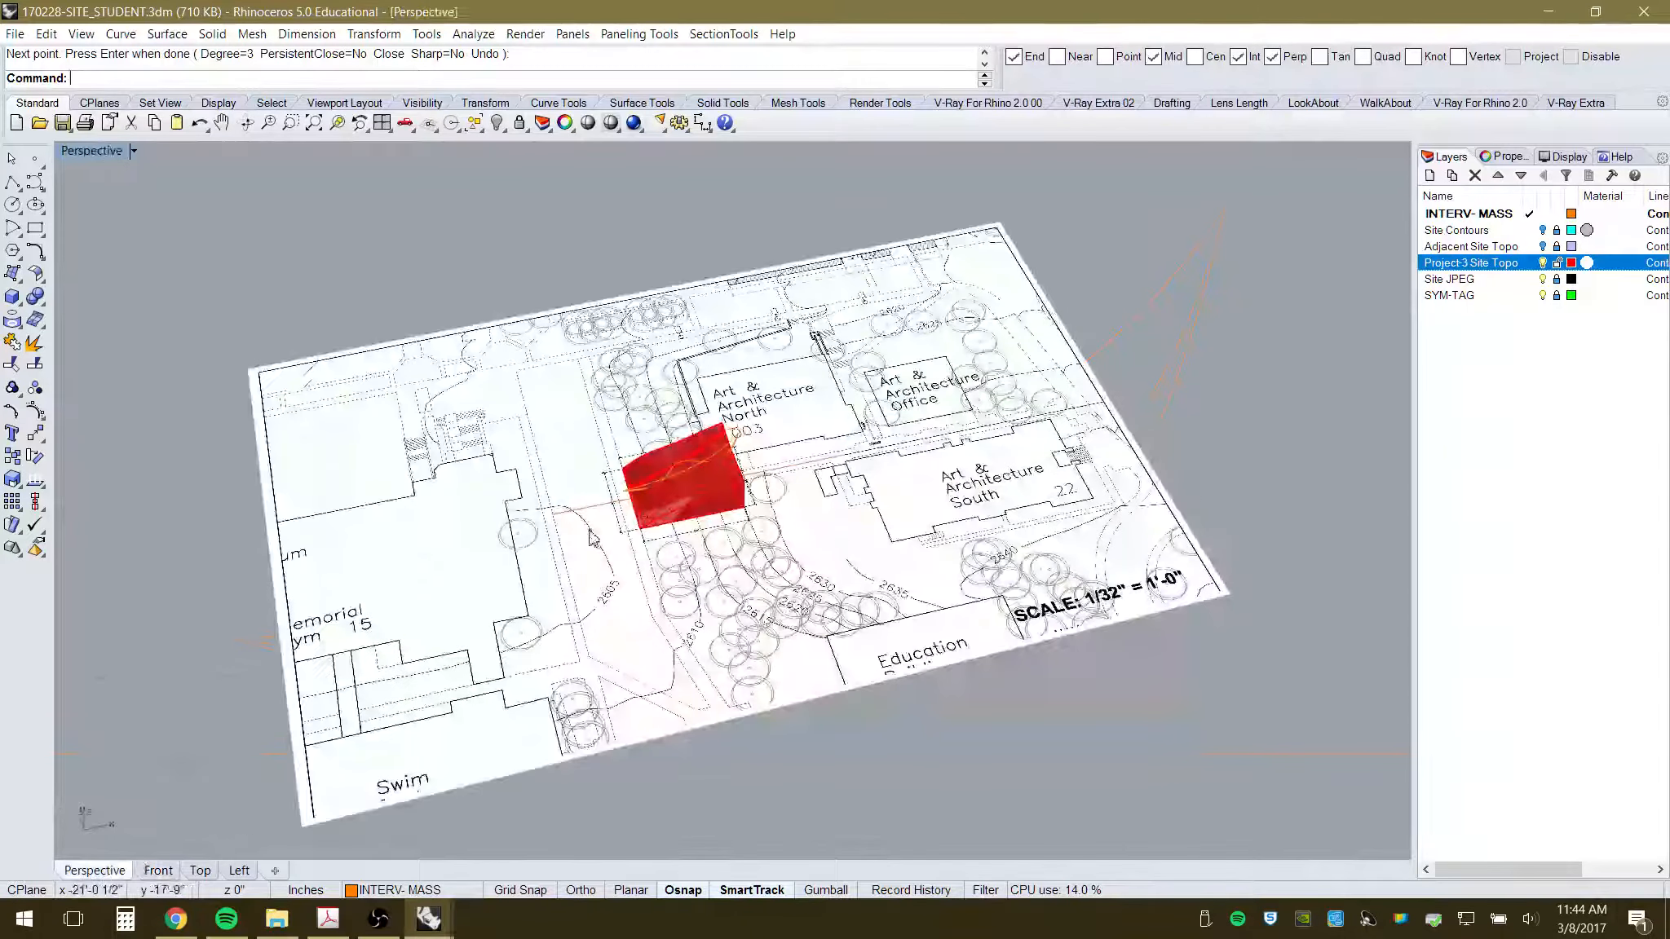
right_drag(815, 408, 617, 736)
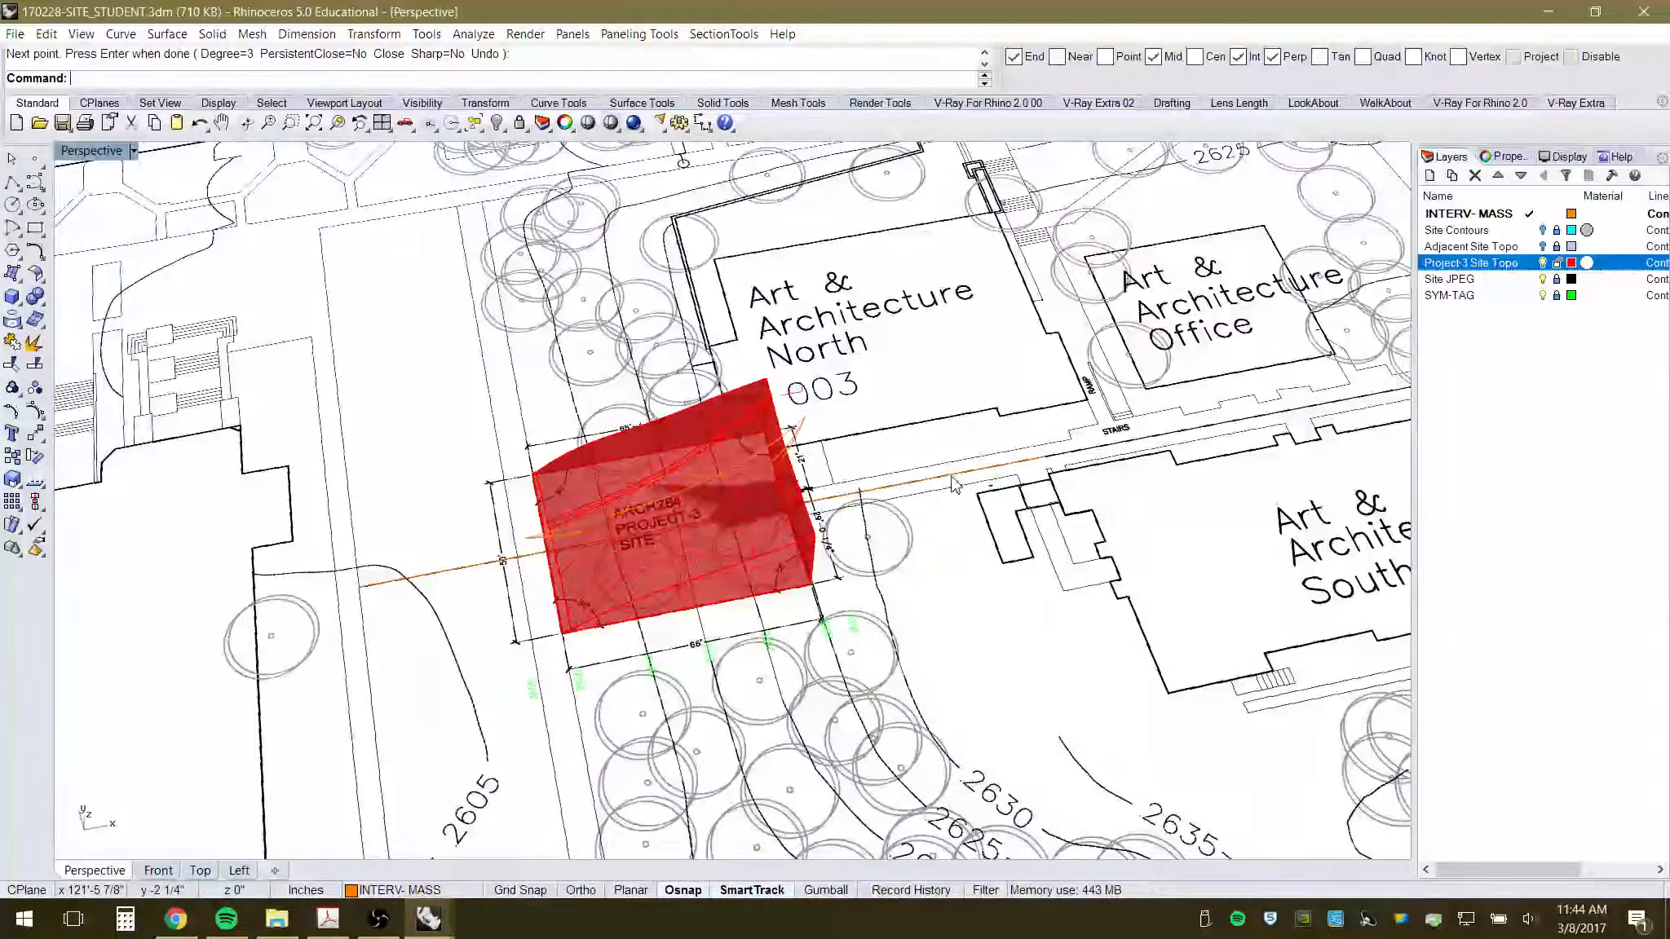
scroll(606, 618, down, 5)
scroll(641, 626, up, 6)
right_drag(641, 626, 730, 624)
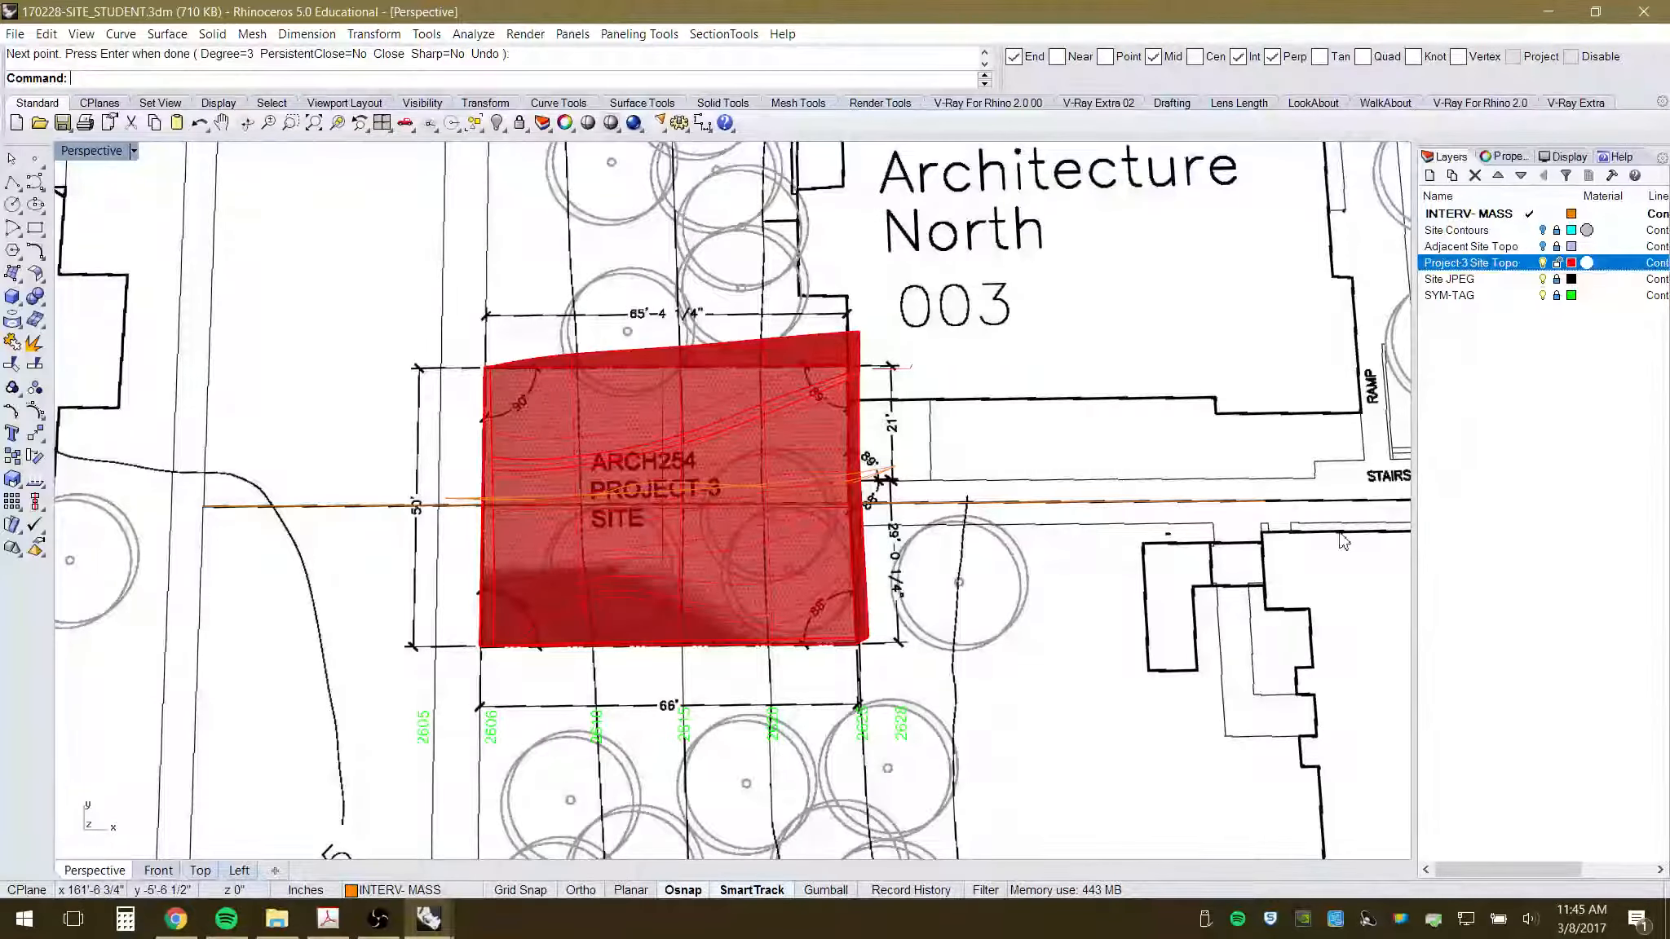
right_drag(689, 569, 832, 442)
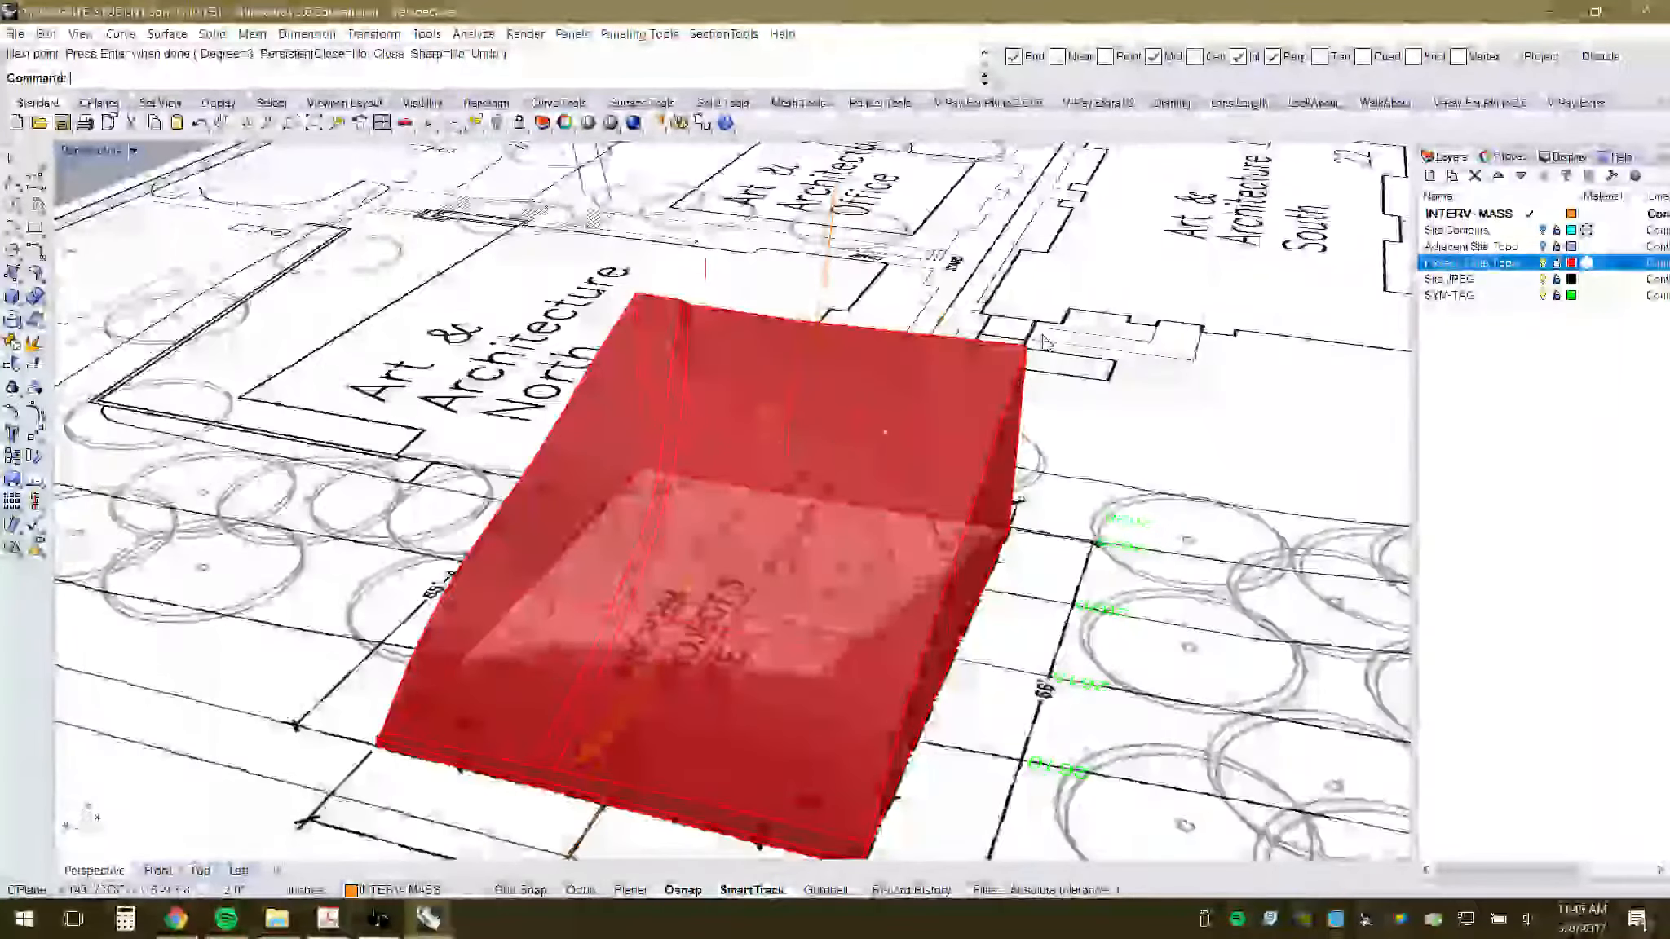
right_drag(1045, 340, 911, 516)
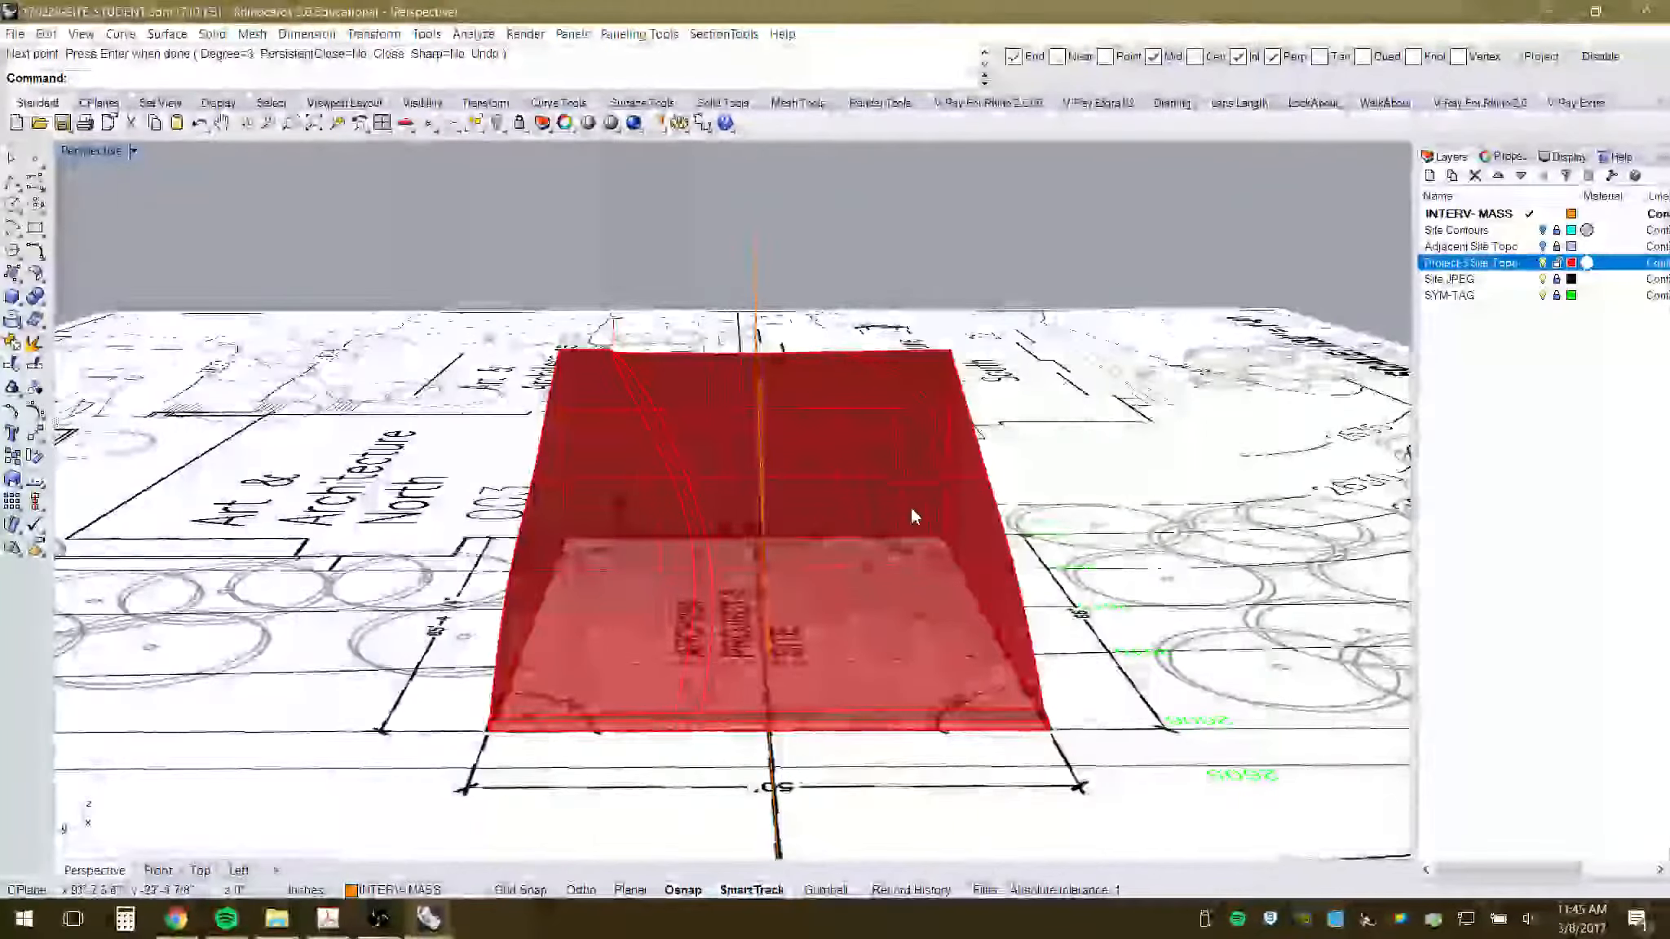
right_drag(1105, 425, 1029, 478)
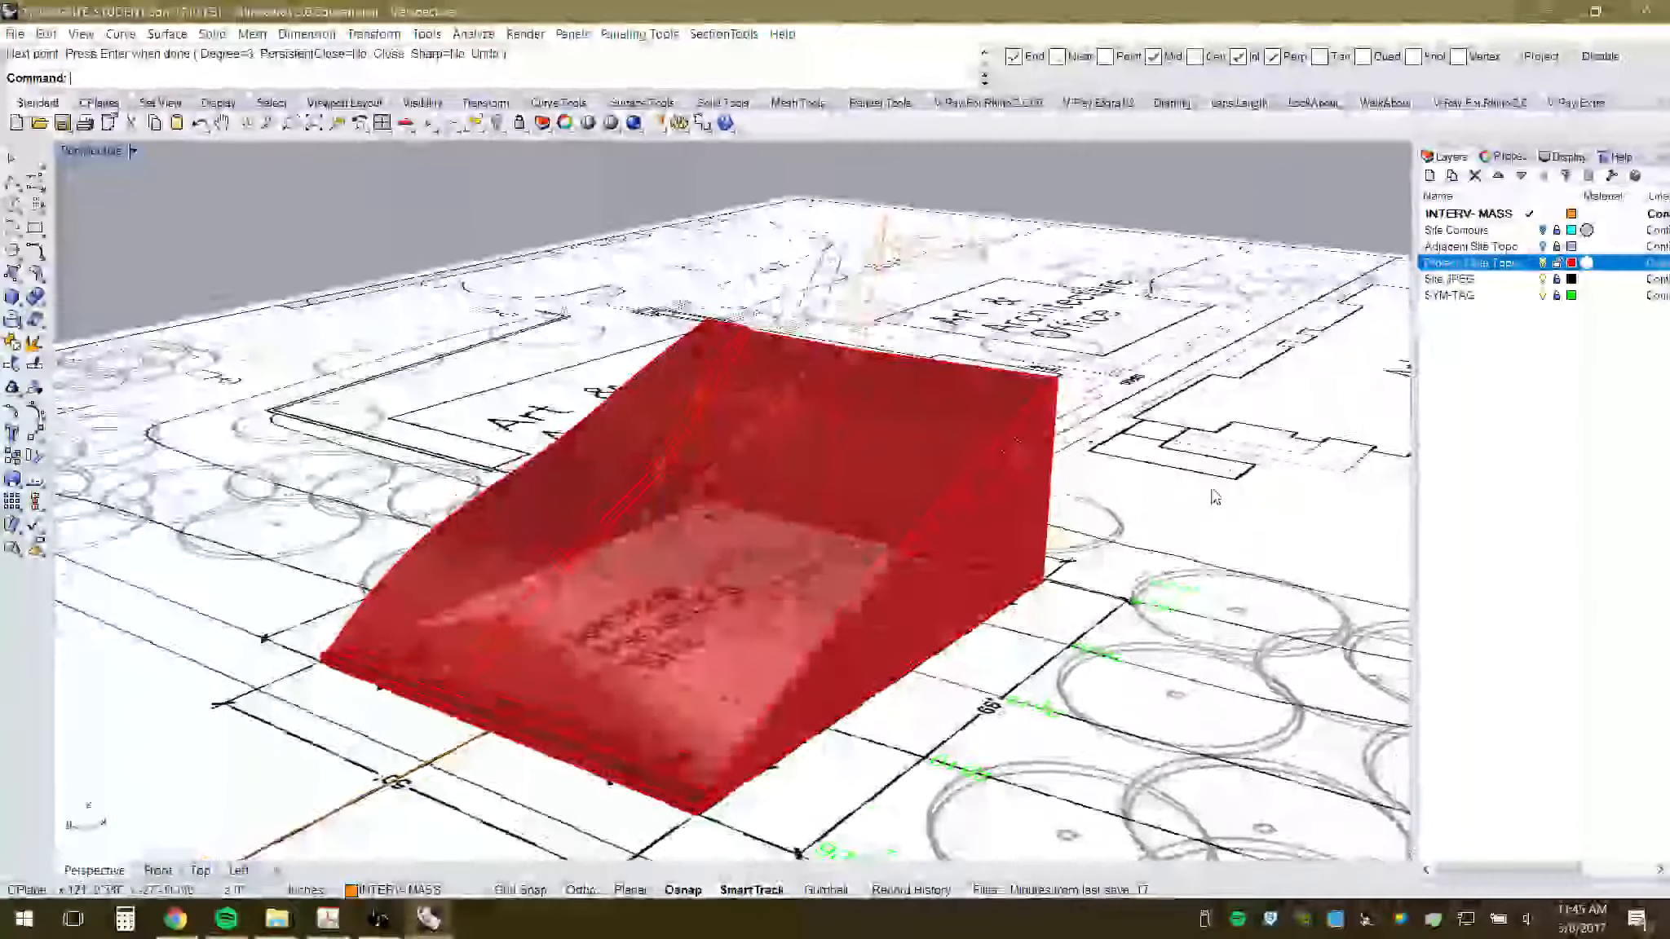
click(1541, 279)
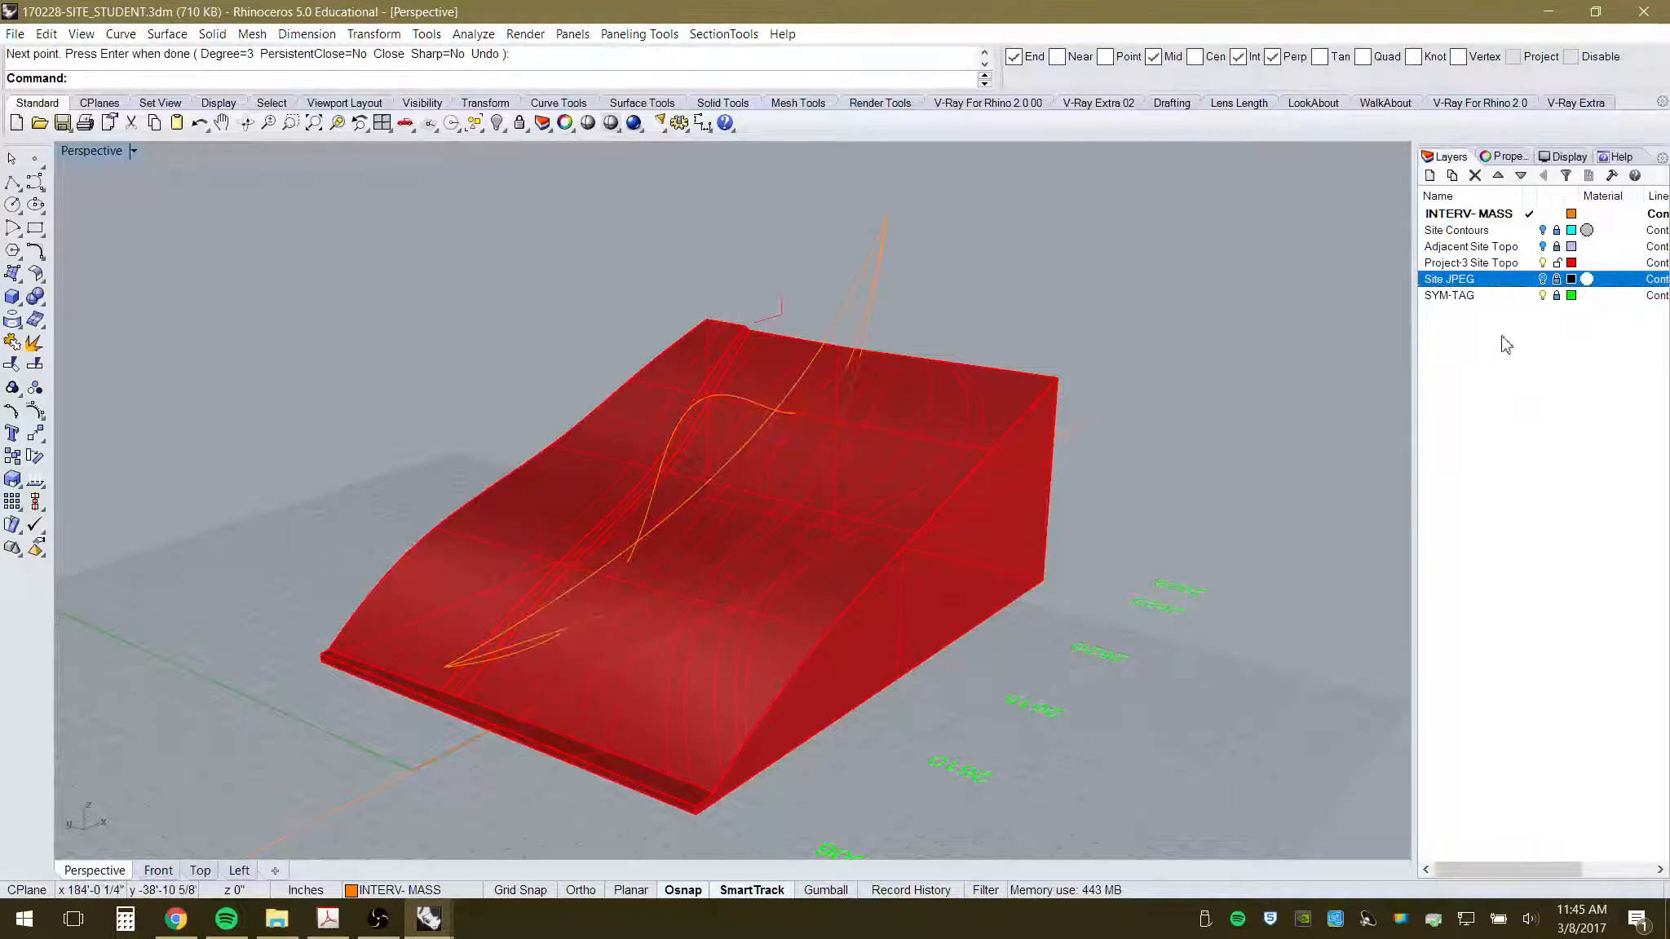
- Hide the SYM-TAG layer, orbit around the orange curve, then view the mass from the Top
click(1542, 295)
right_drag(1212, 481, 798, 611)
scroll(843, 263, up, 4)
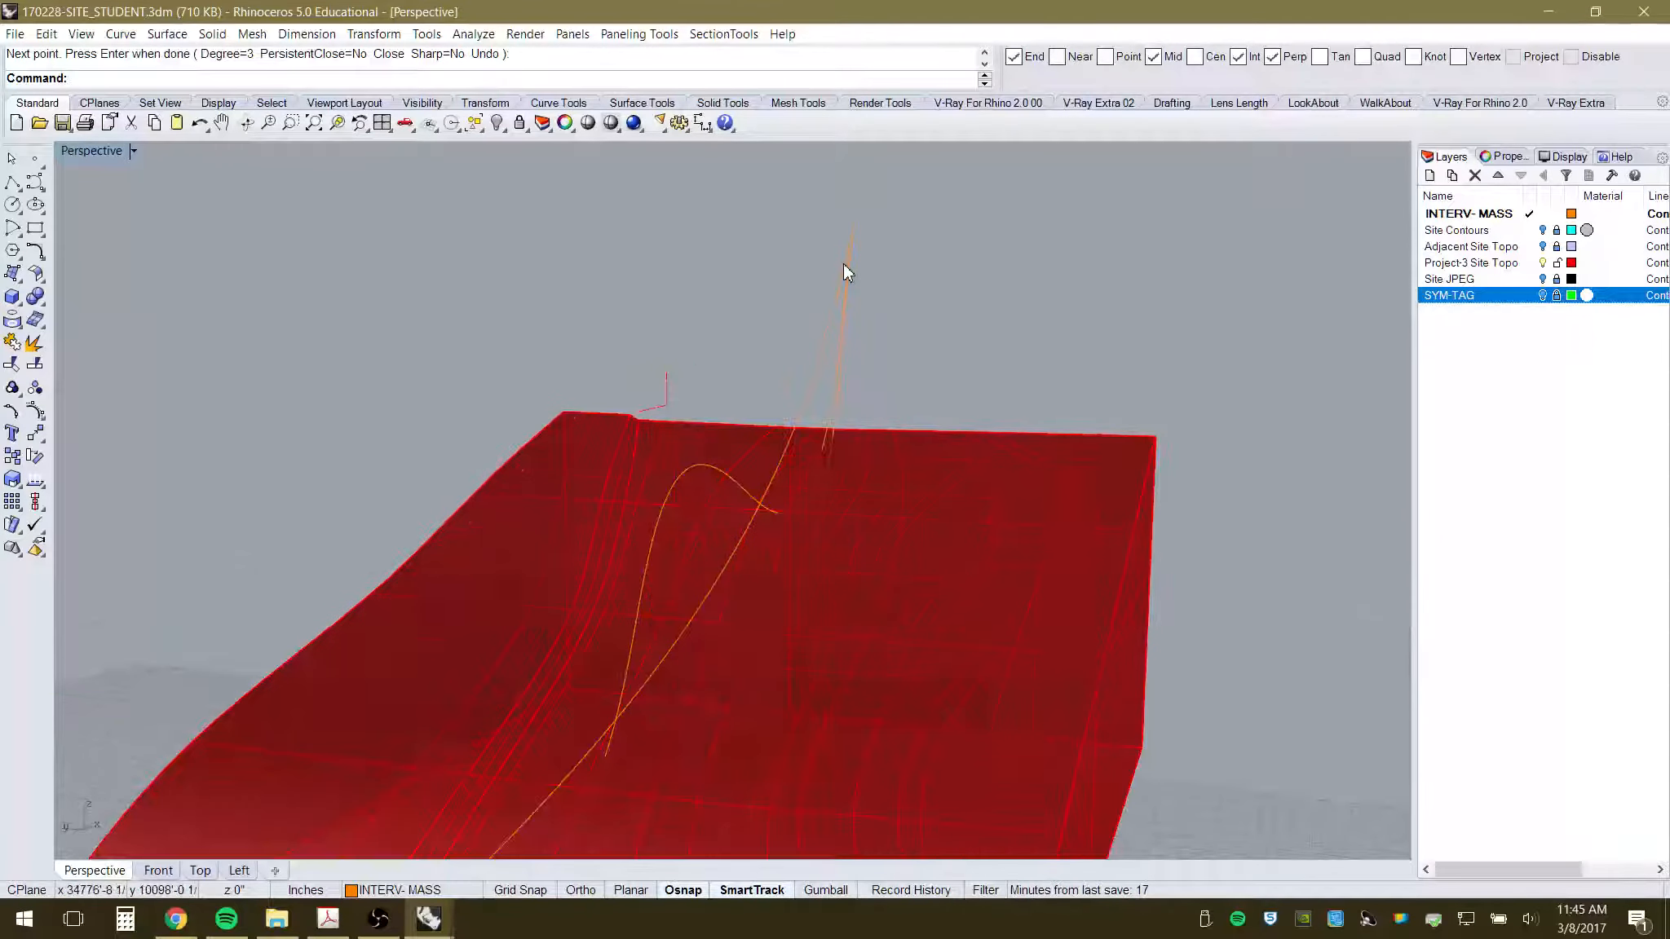
right_drag(900, 339, 790, 328)
click(556, 439)
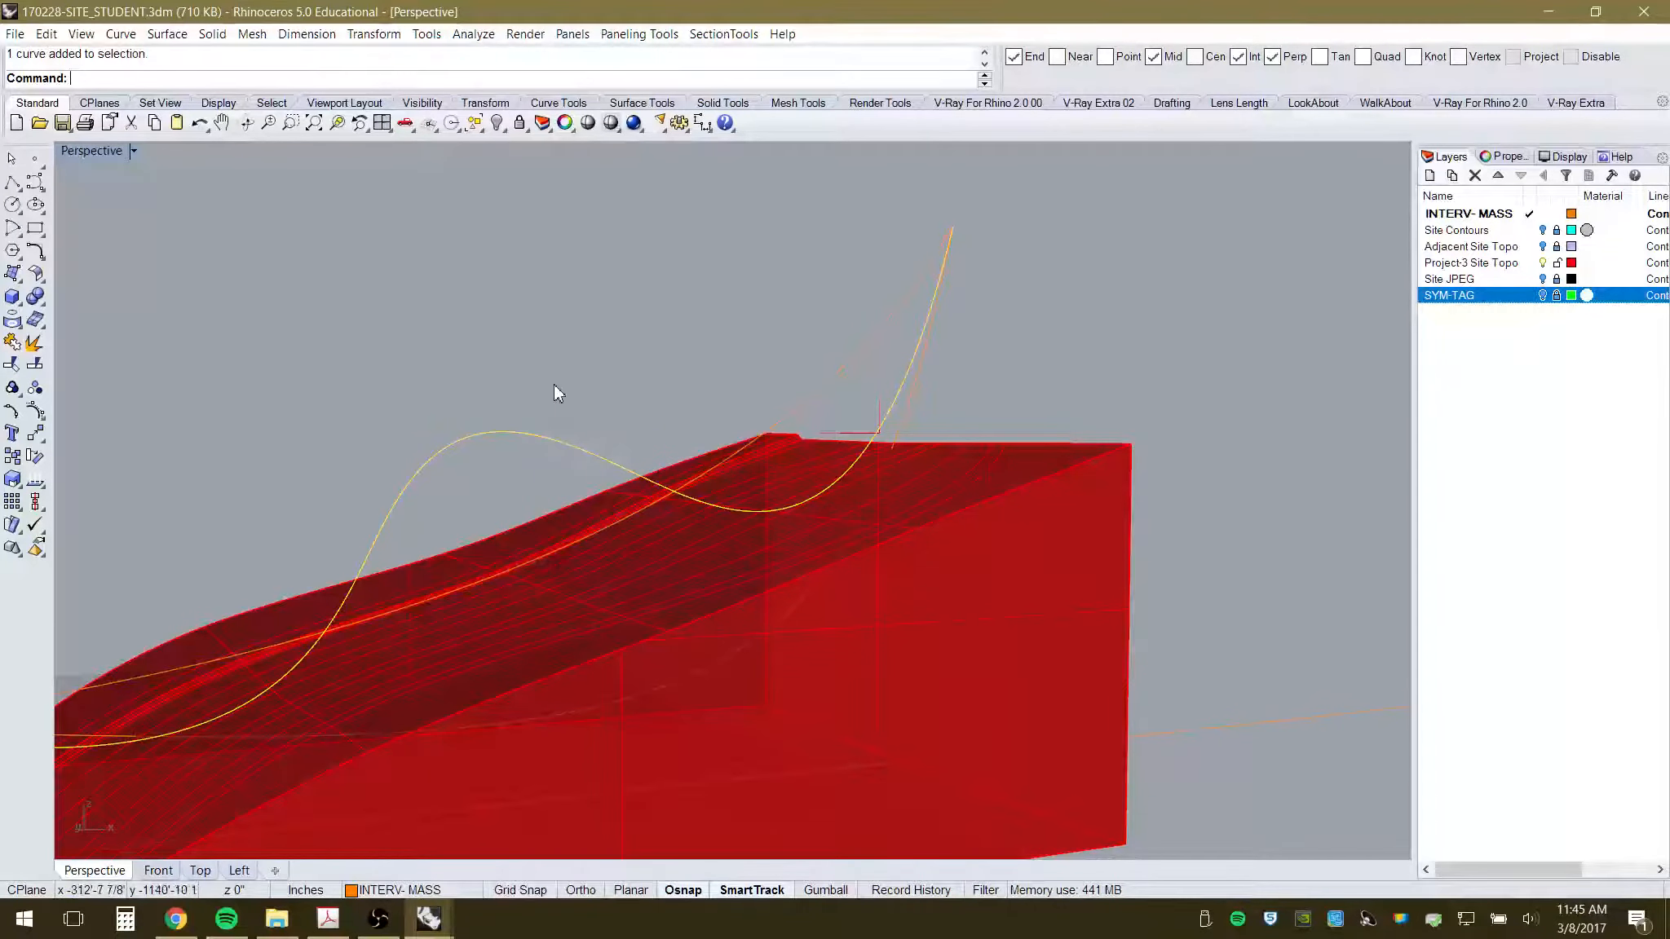
right_drag(853, 555, 963, 522)
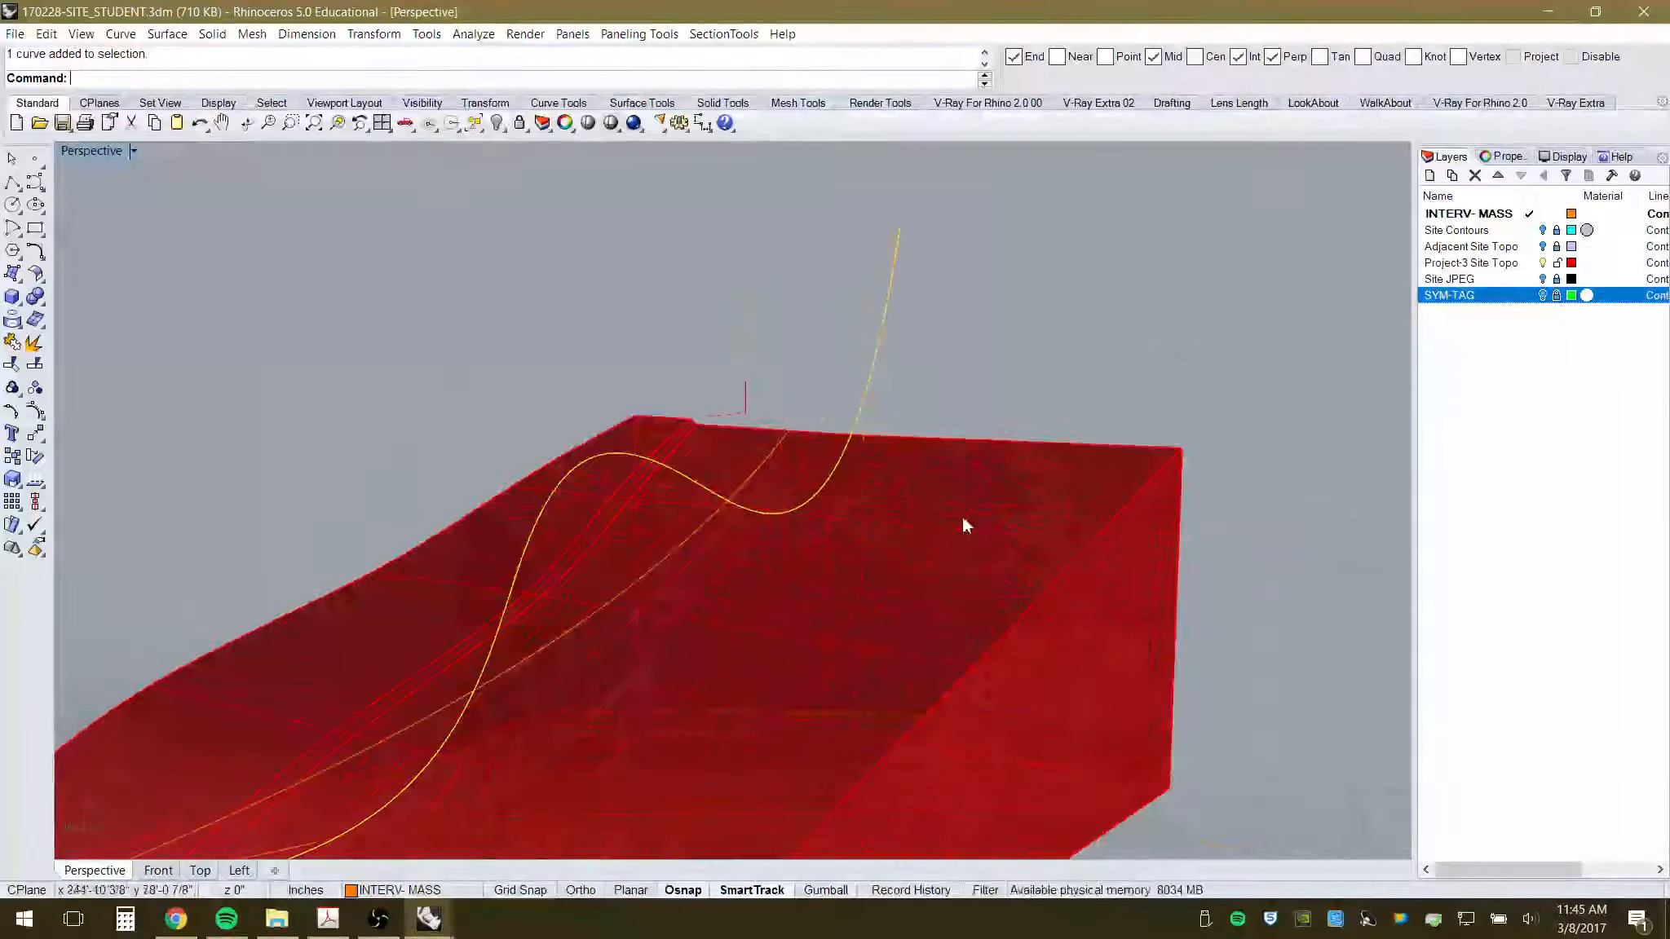
right_drag(839, 363, 896, 533)
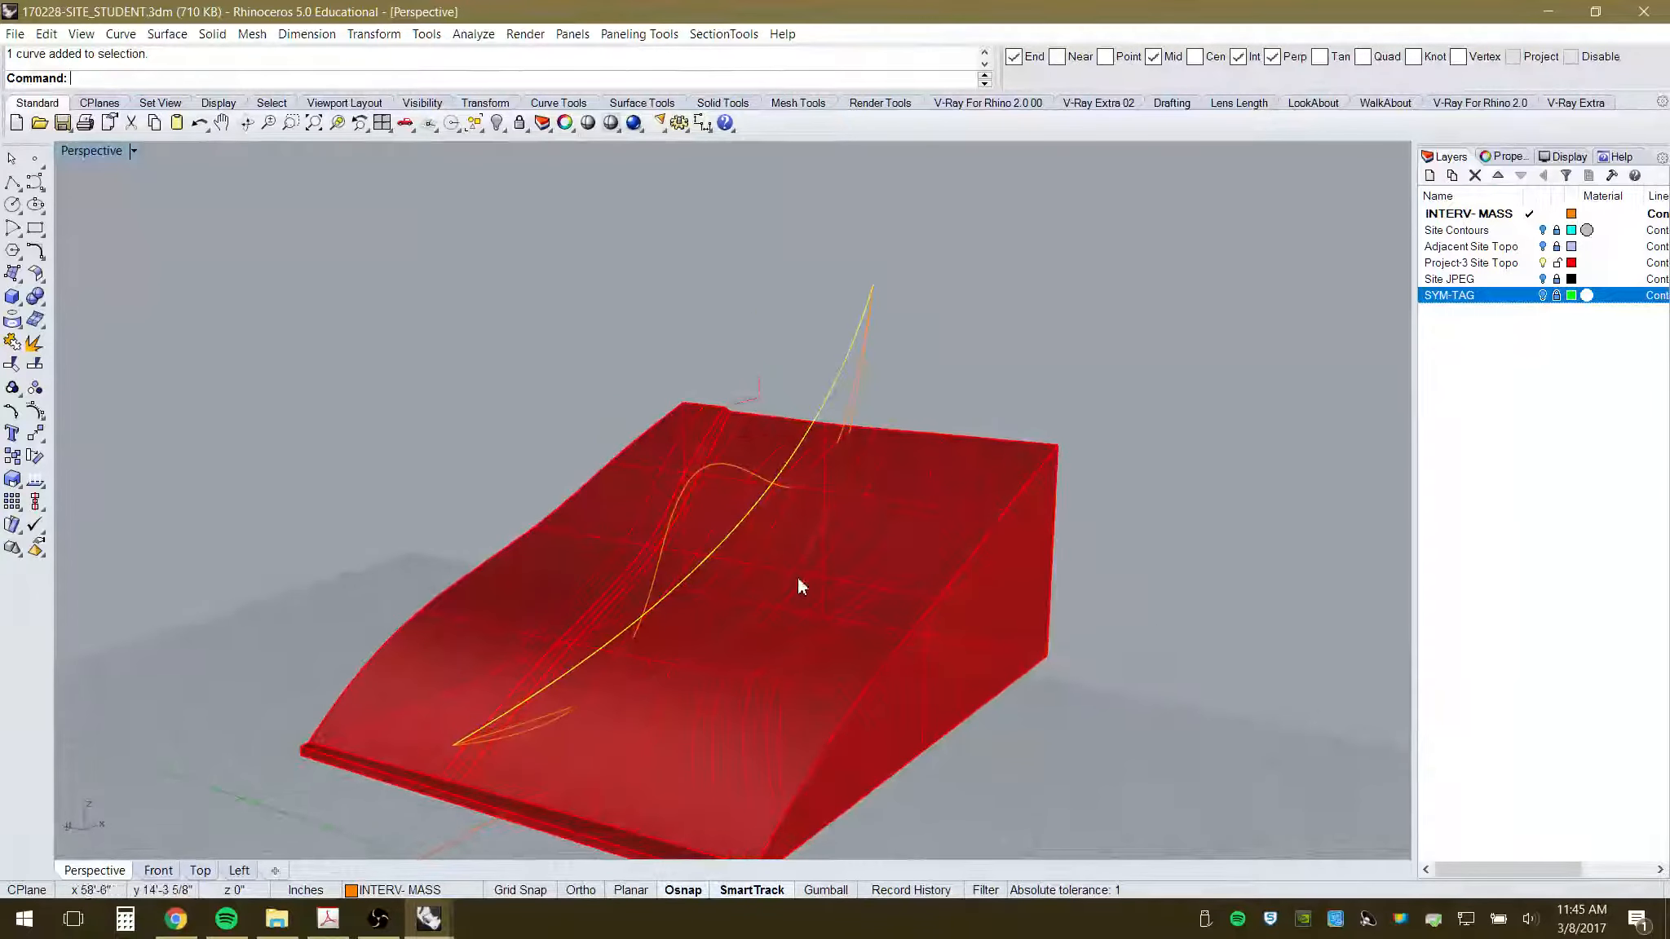
click(199, 871)
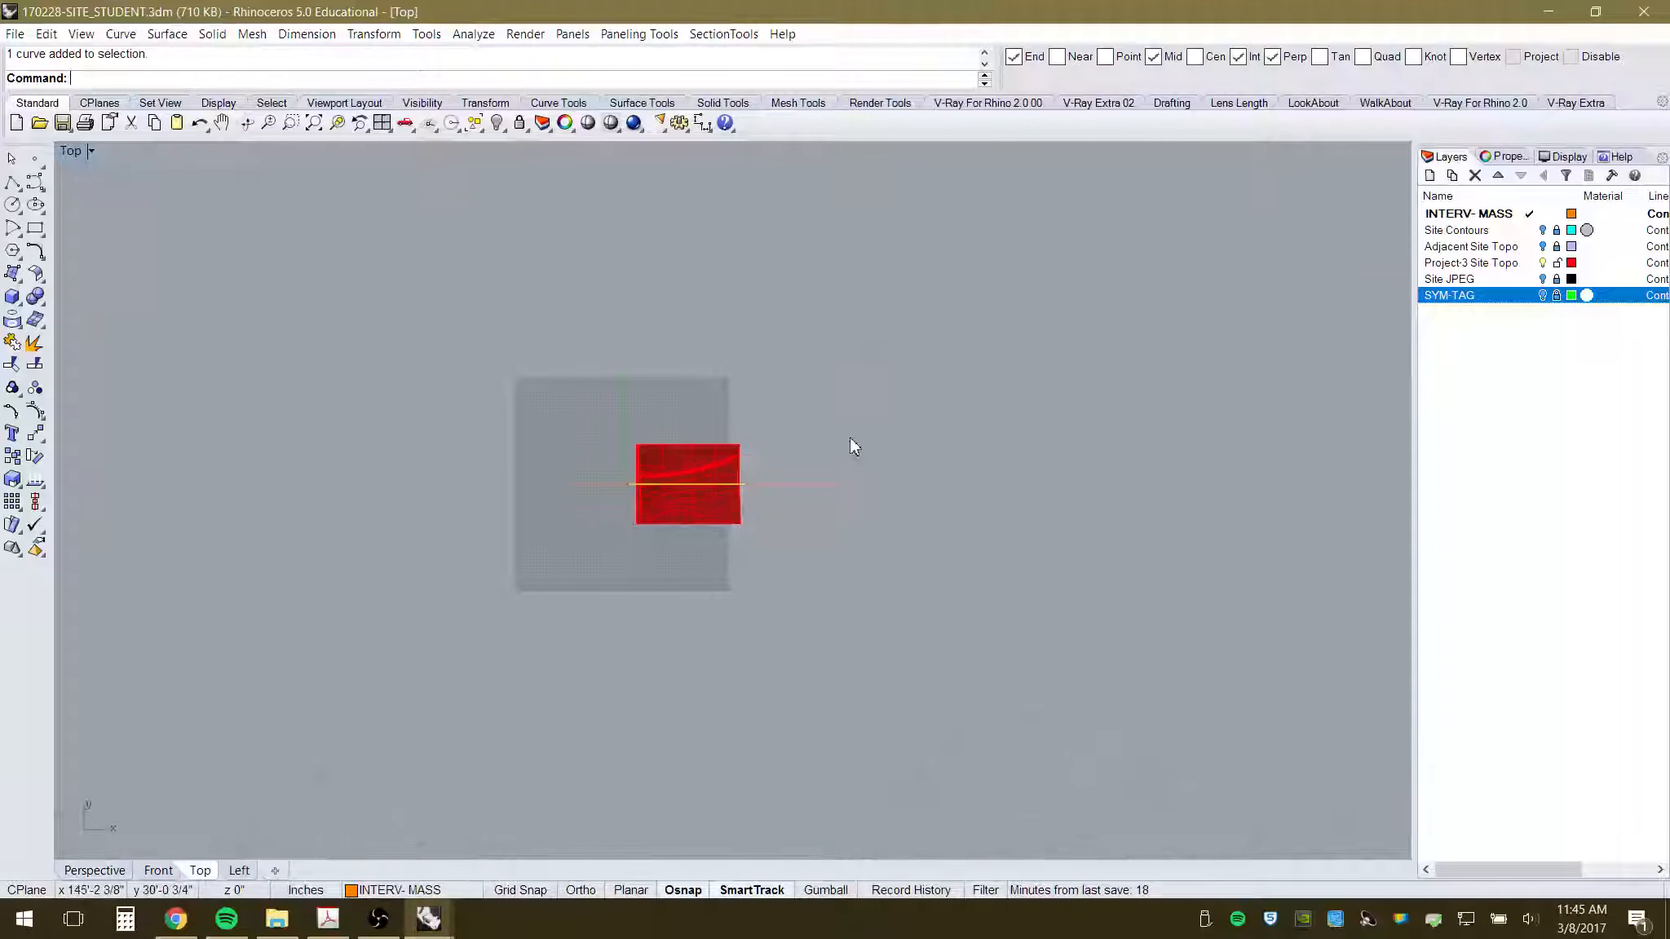
- Move the straight canopy line 20' upward in plan with Ortho on, then return to Perspective
scroll(734, 497, up, 8)
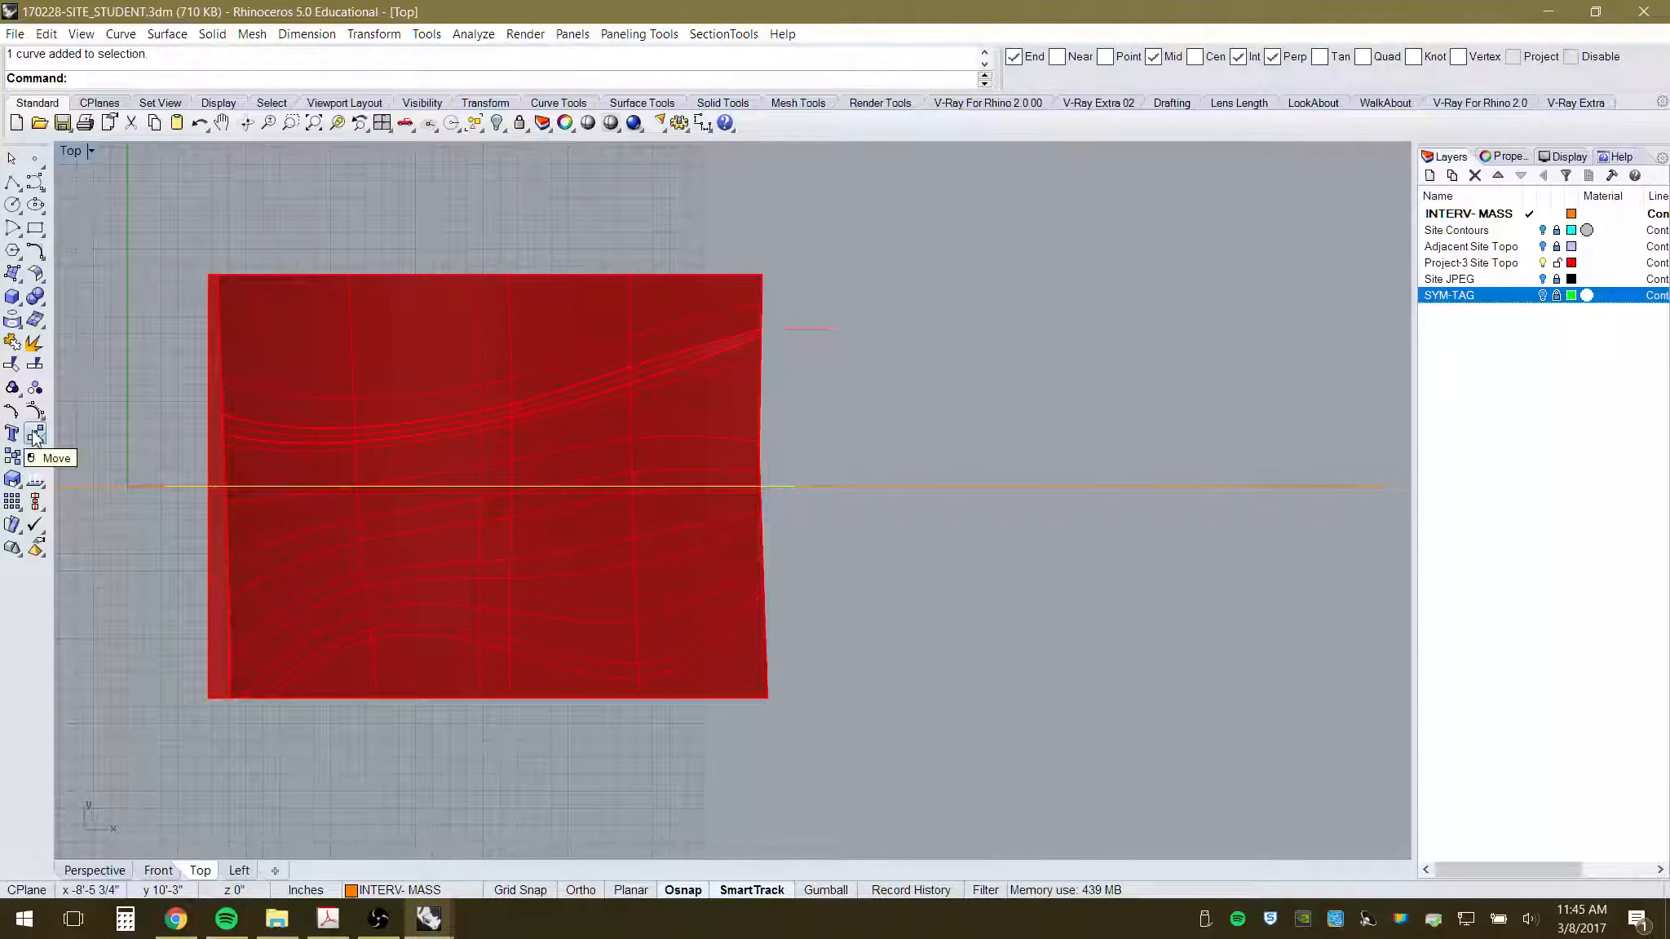
click(36, 435)
click(1038, 668)
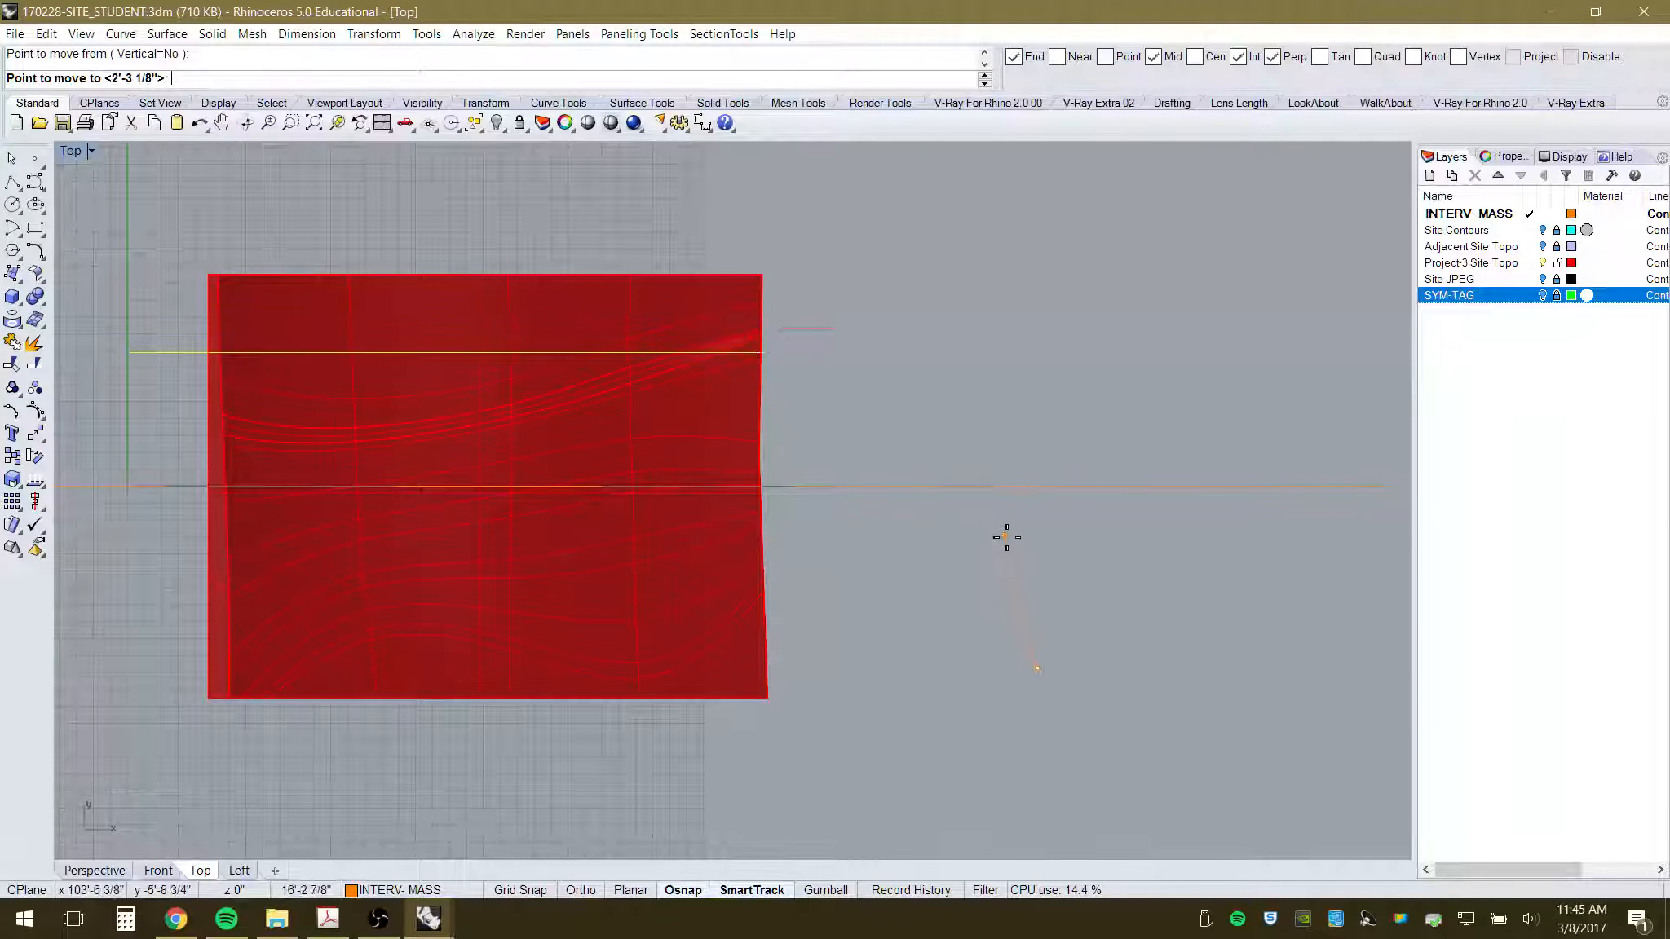
key(F8)
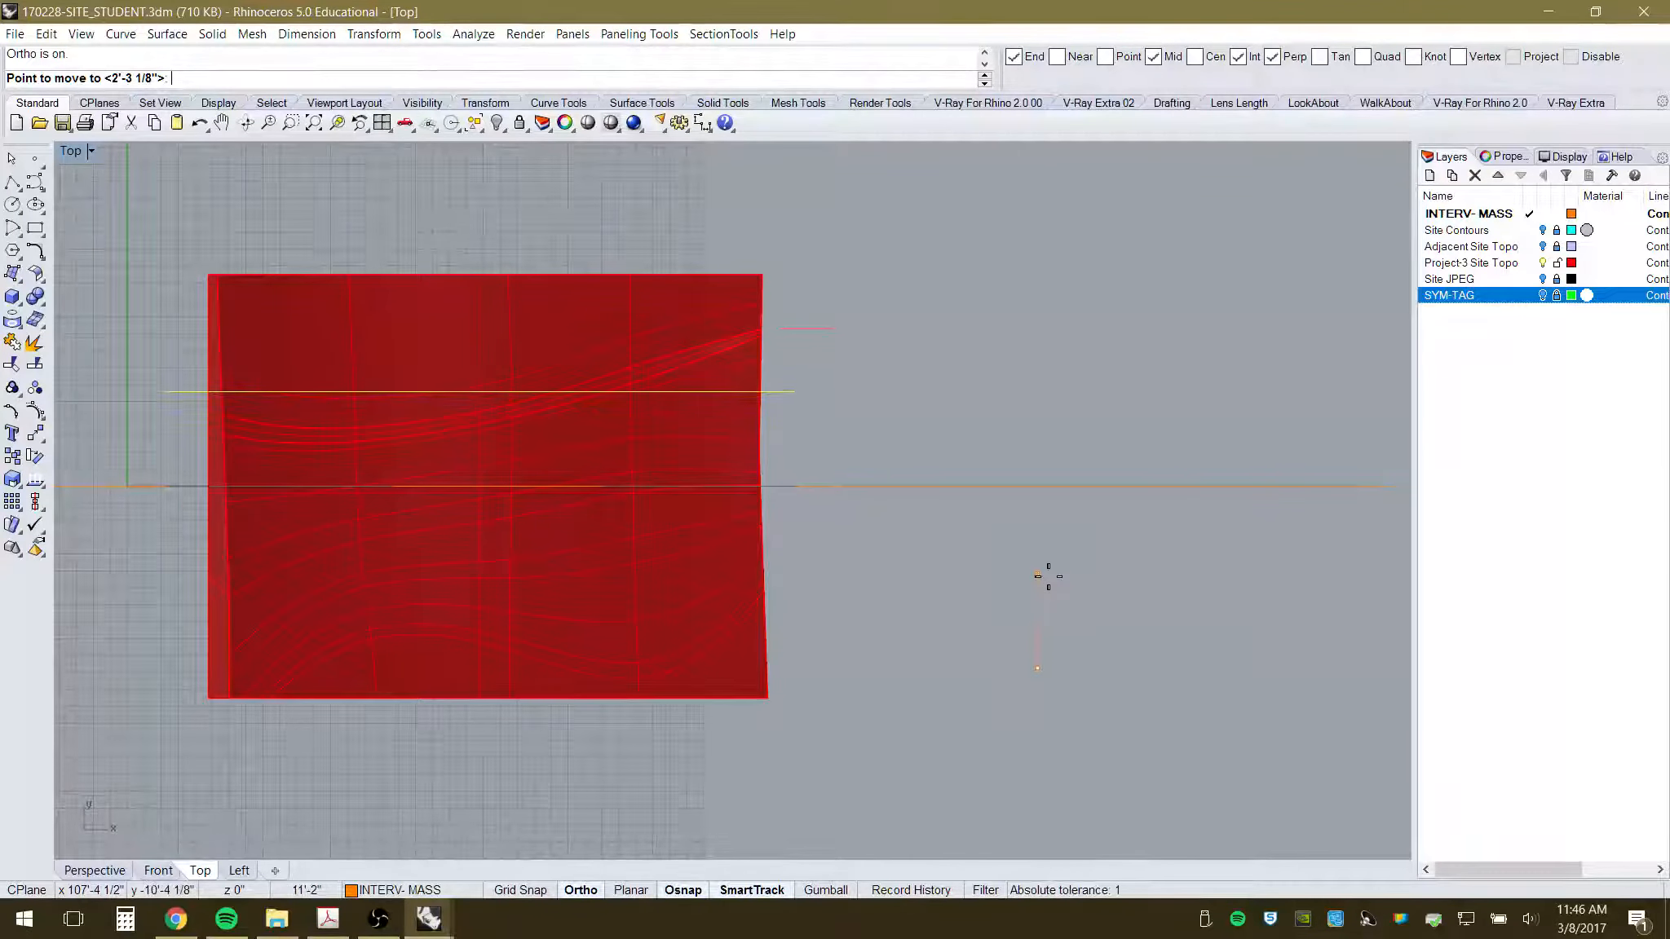
text(20')
key(Return)
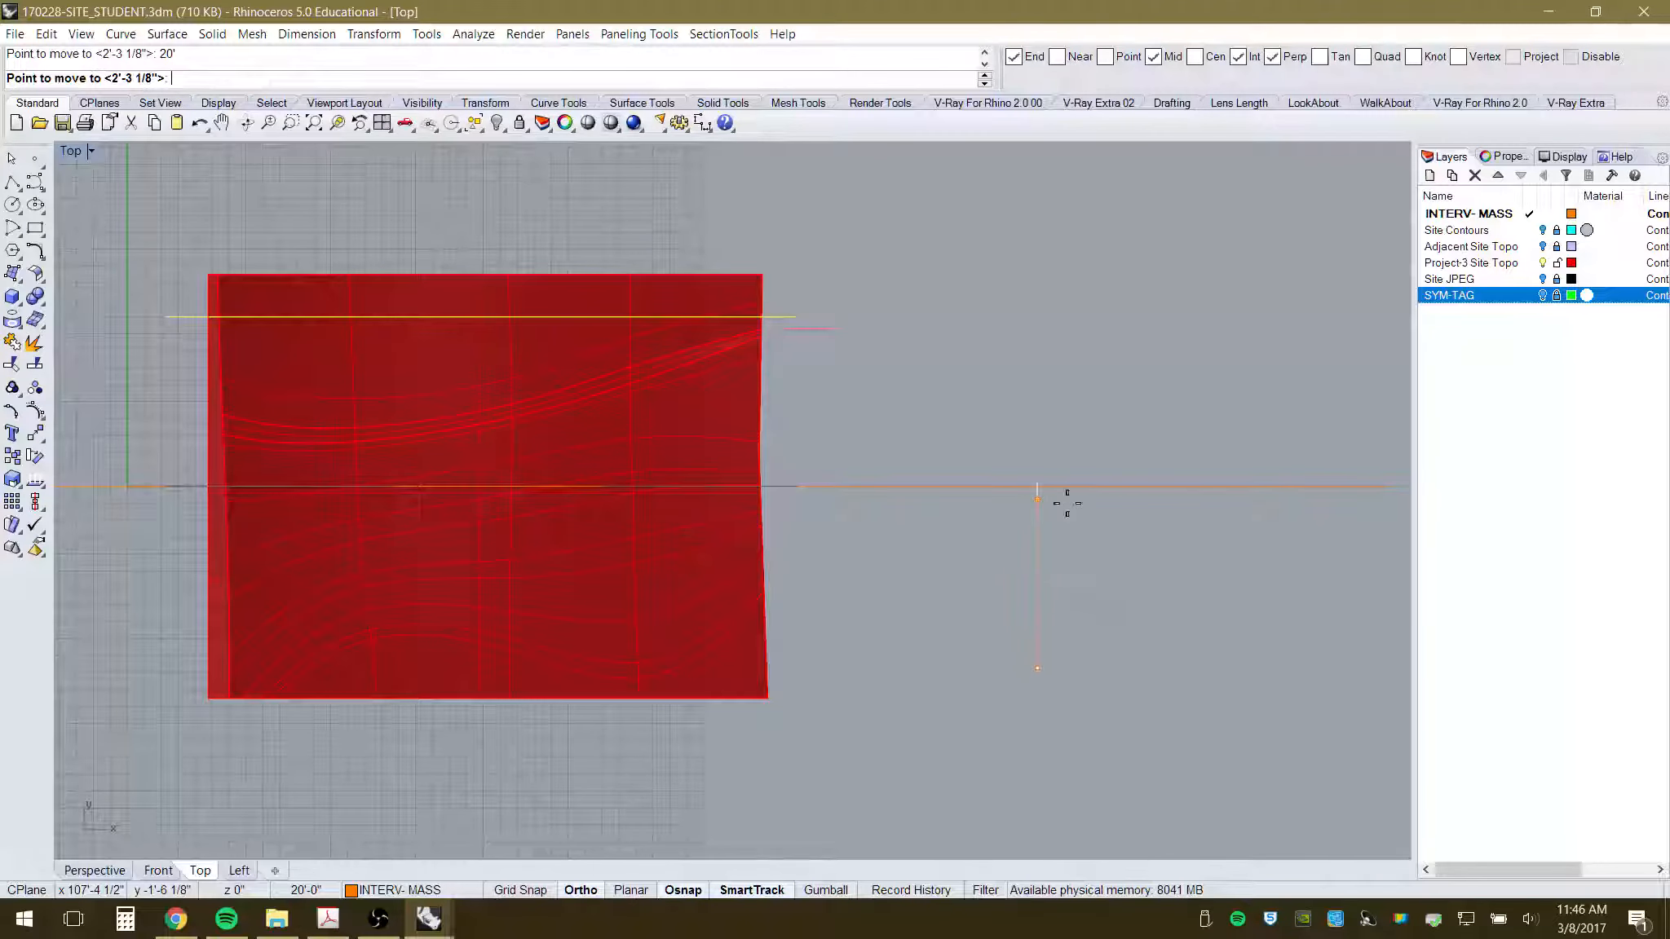
click(775, 315)
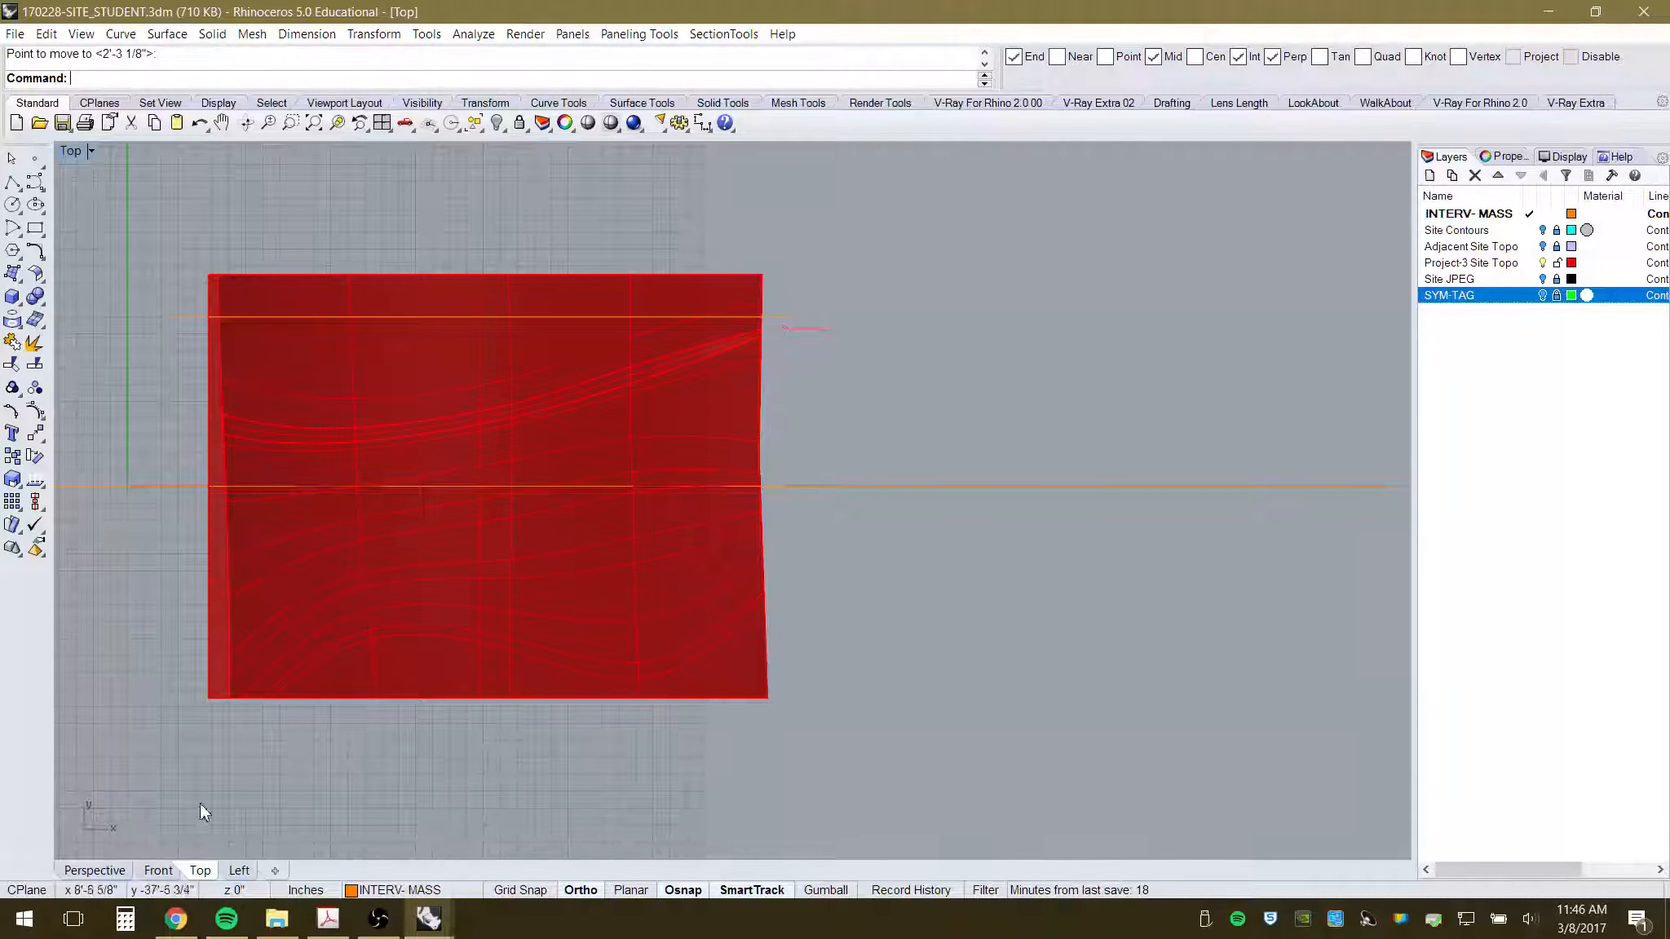
click(106, 871)
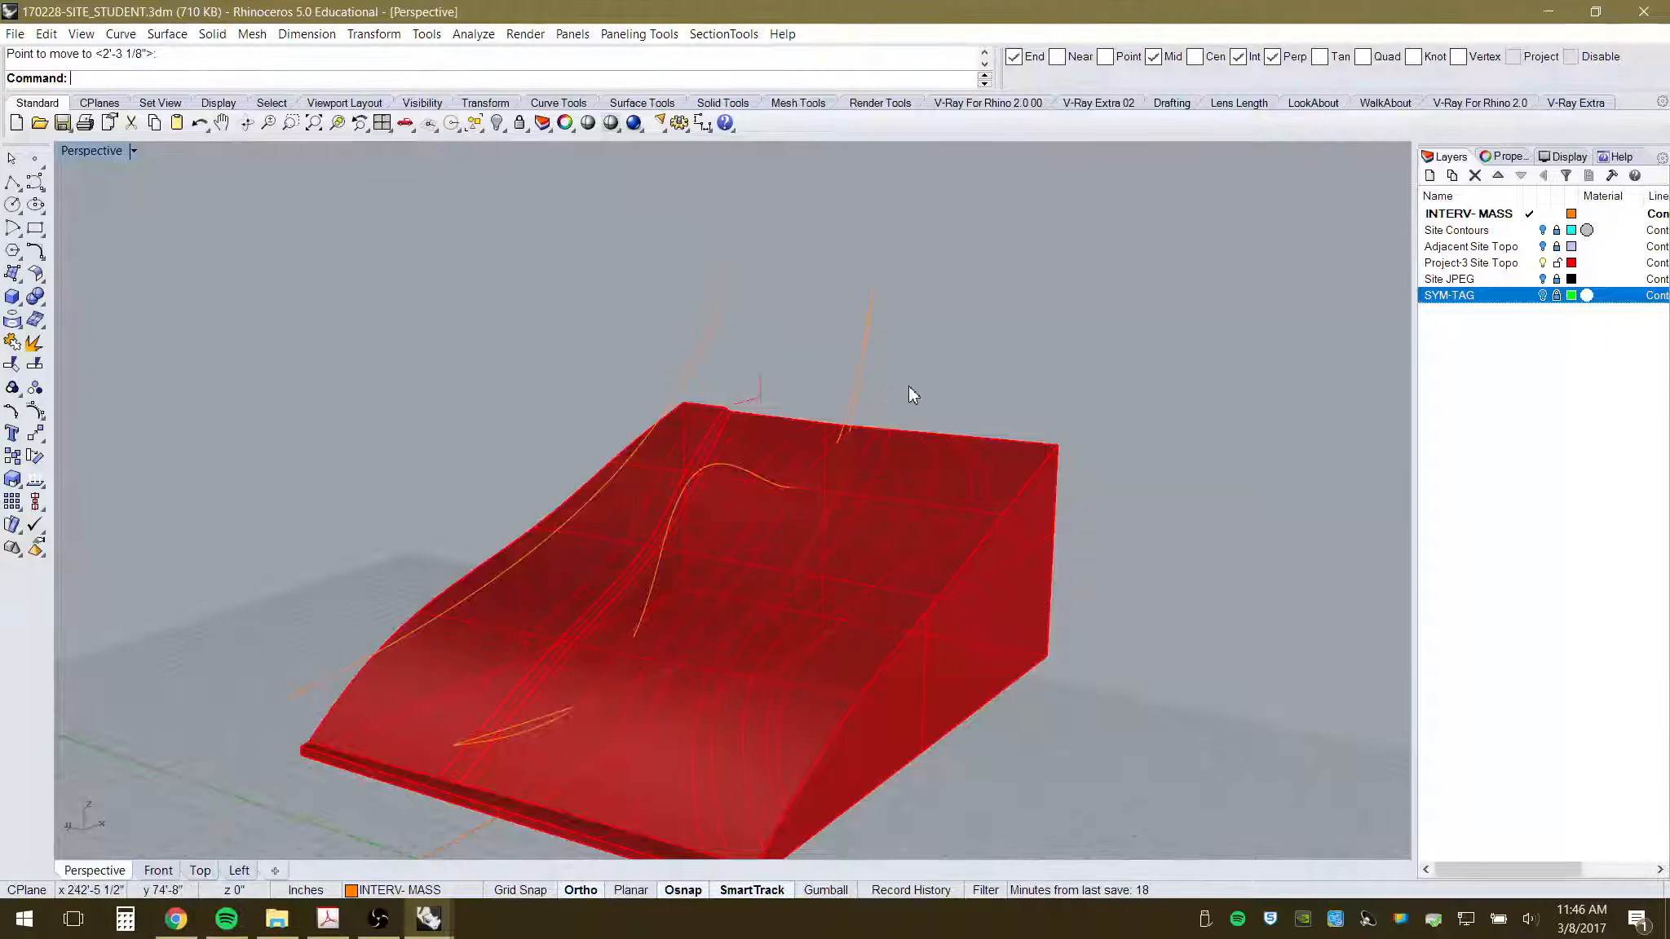
- In Top view, move another canopy curve 10' up so it sits between the other lines
right_drag(910, 389, 958, 383)
click(833, 391)
right_drag(991, 481, 839, 535)
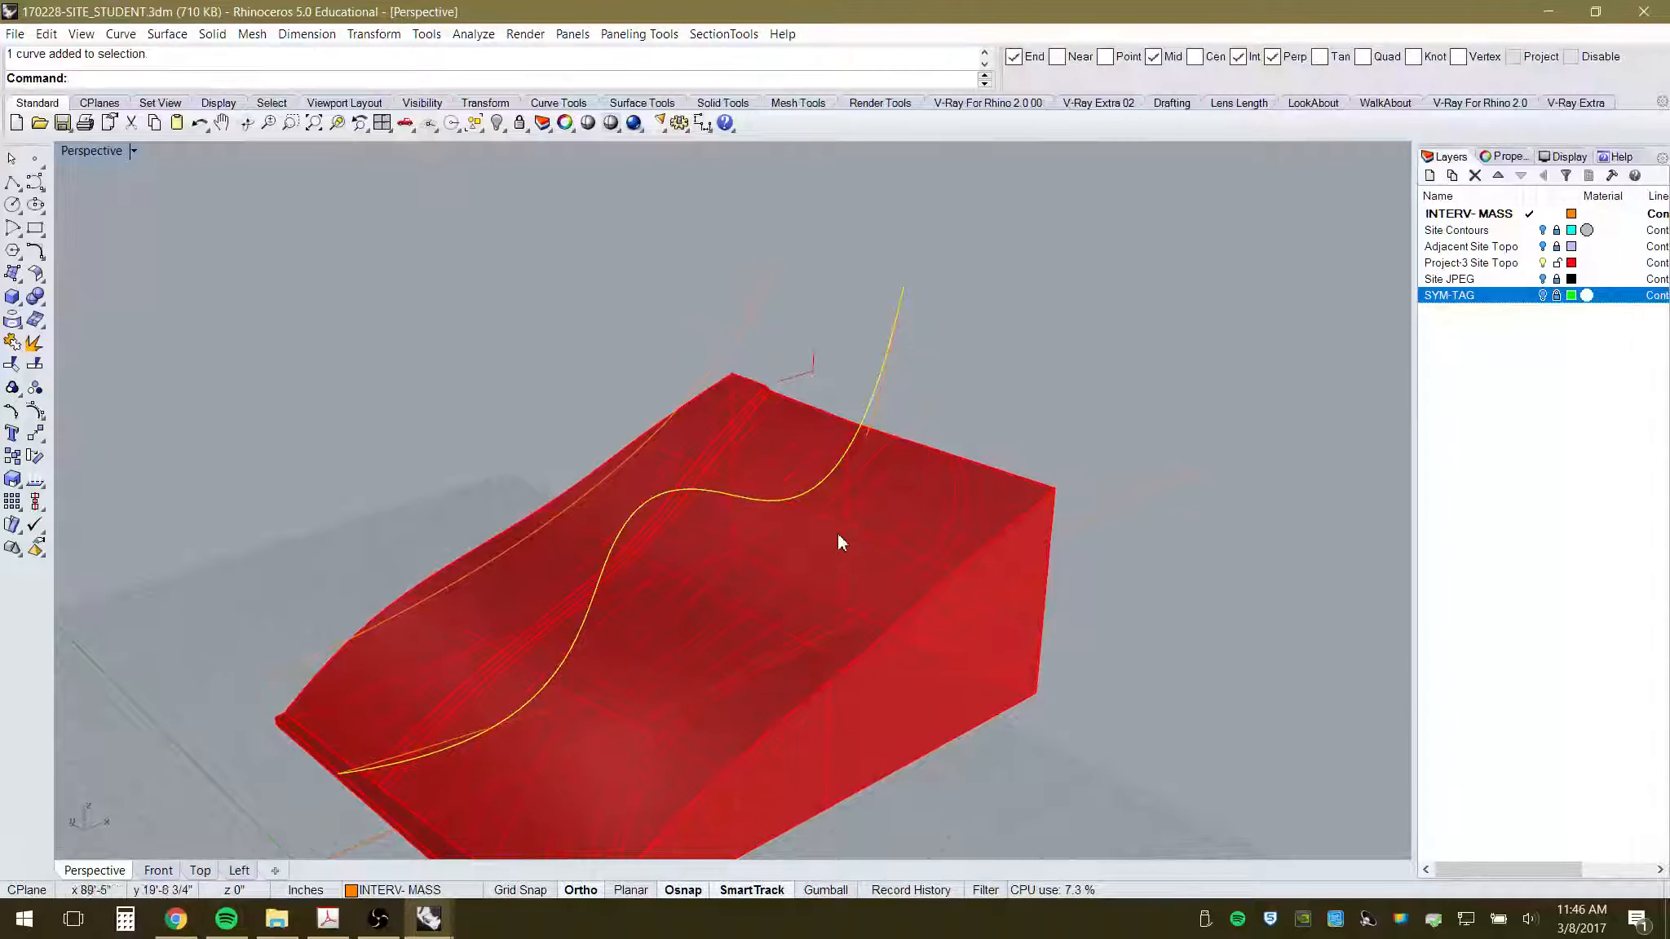
click(200, 870)
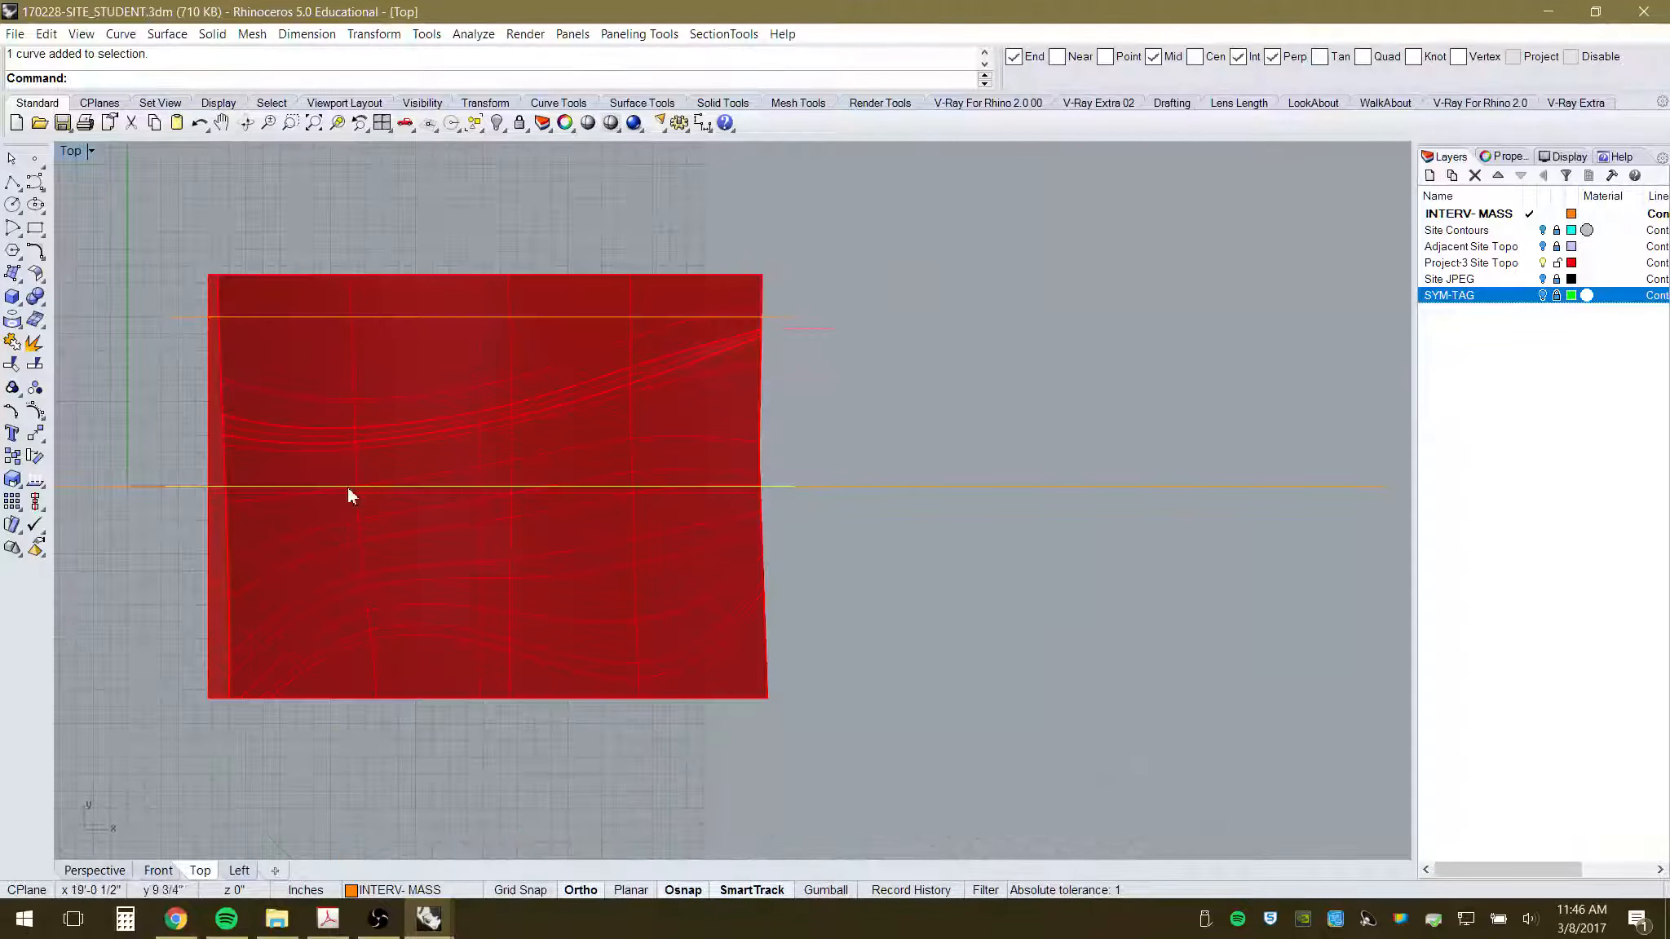
click(35, 433)
click(1132, 750)
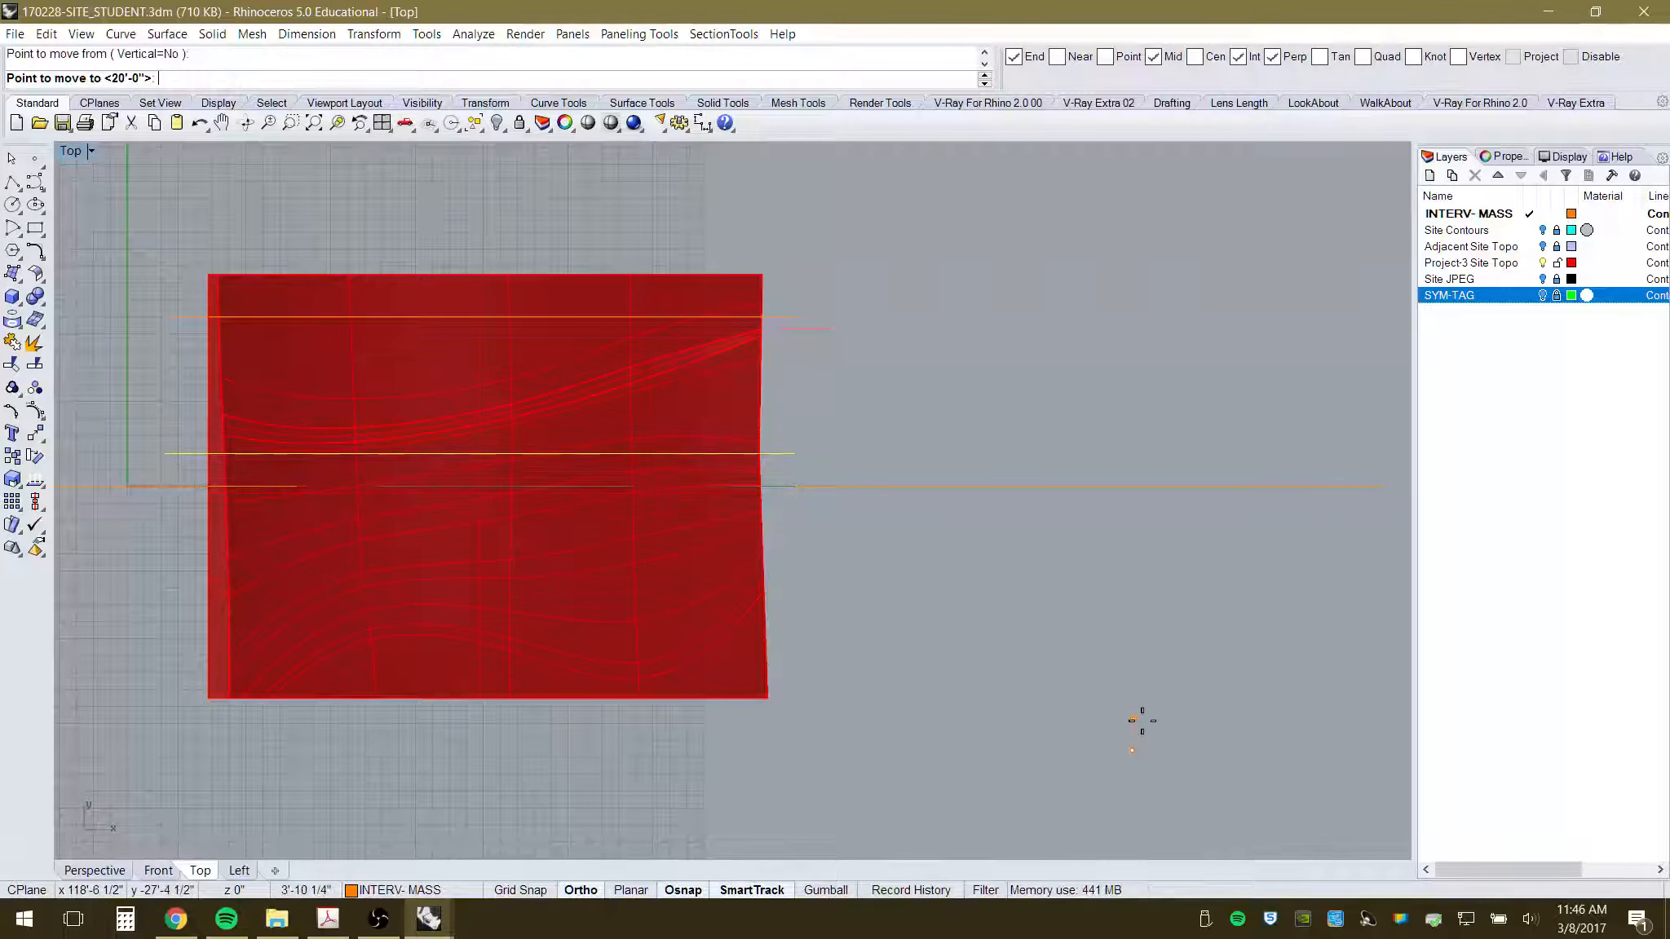
text(10')
key(Return)
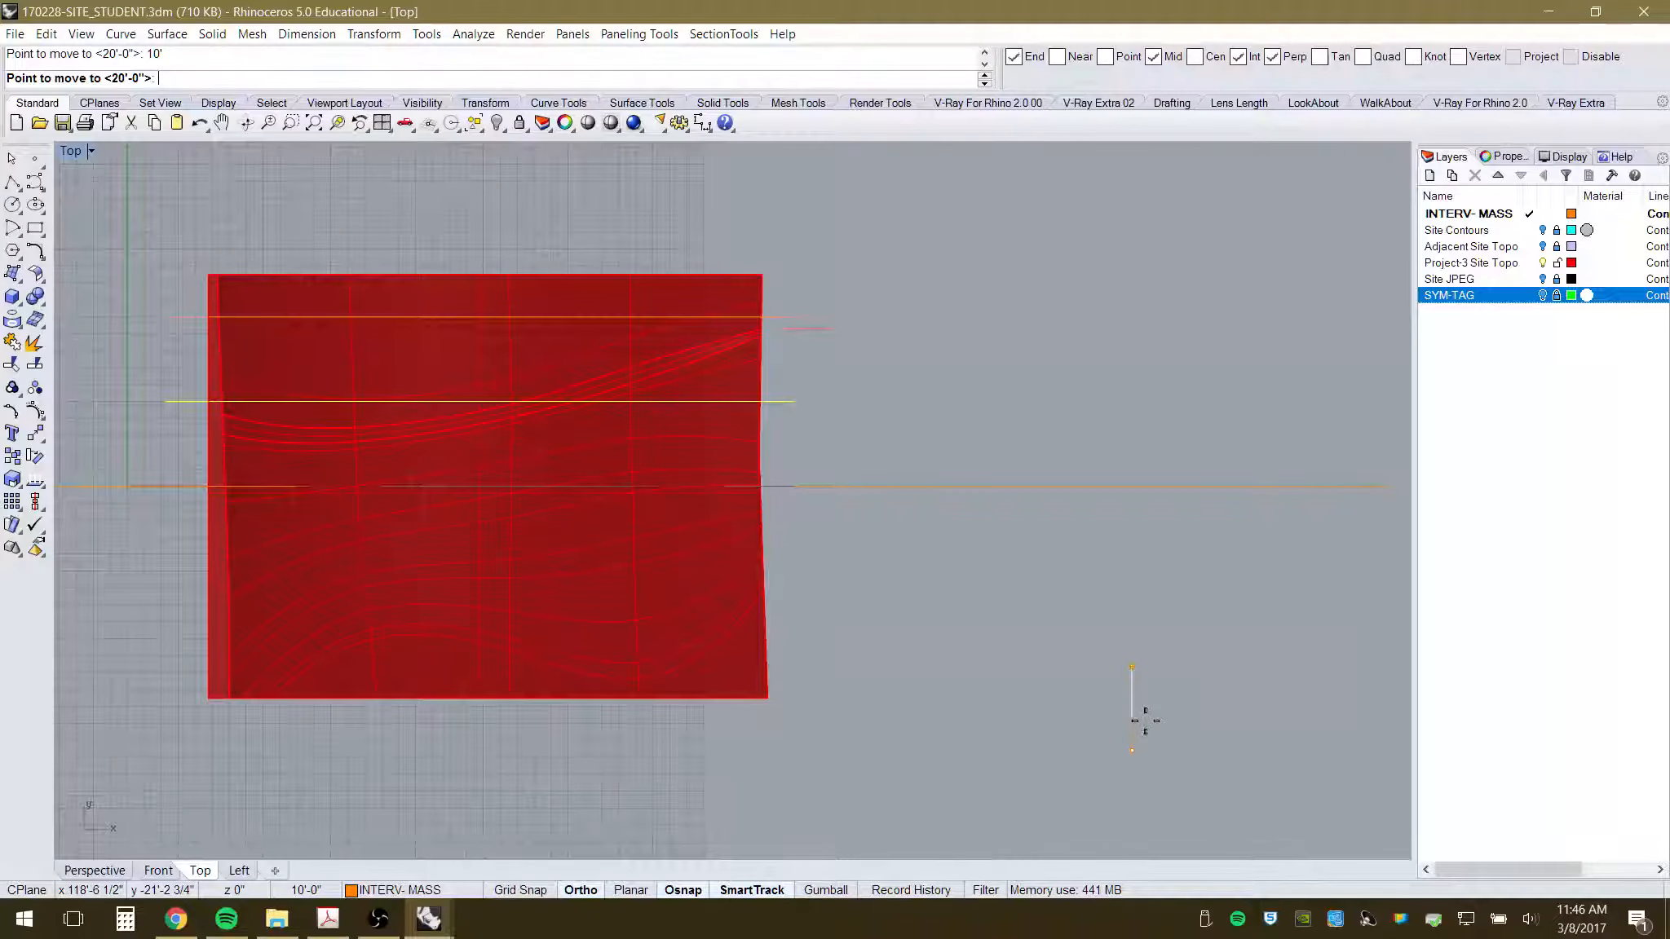
click(1165, 701)
click(984, 579)
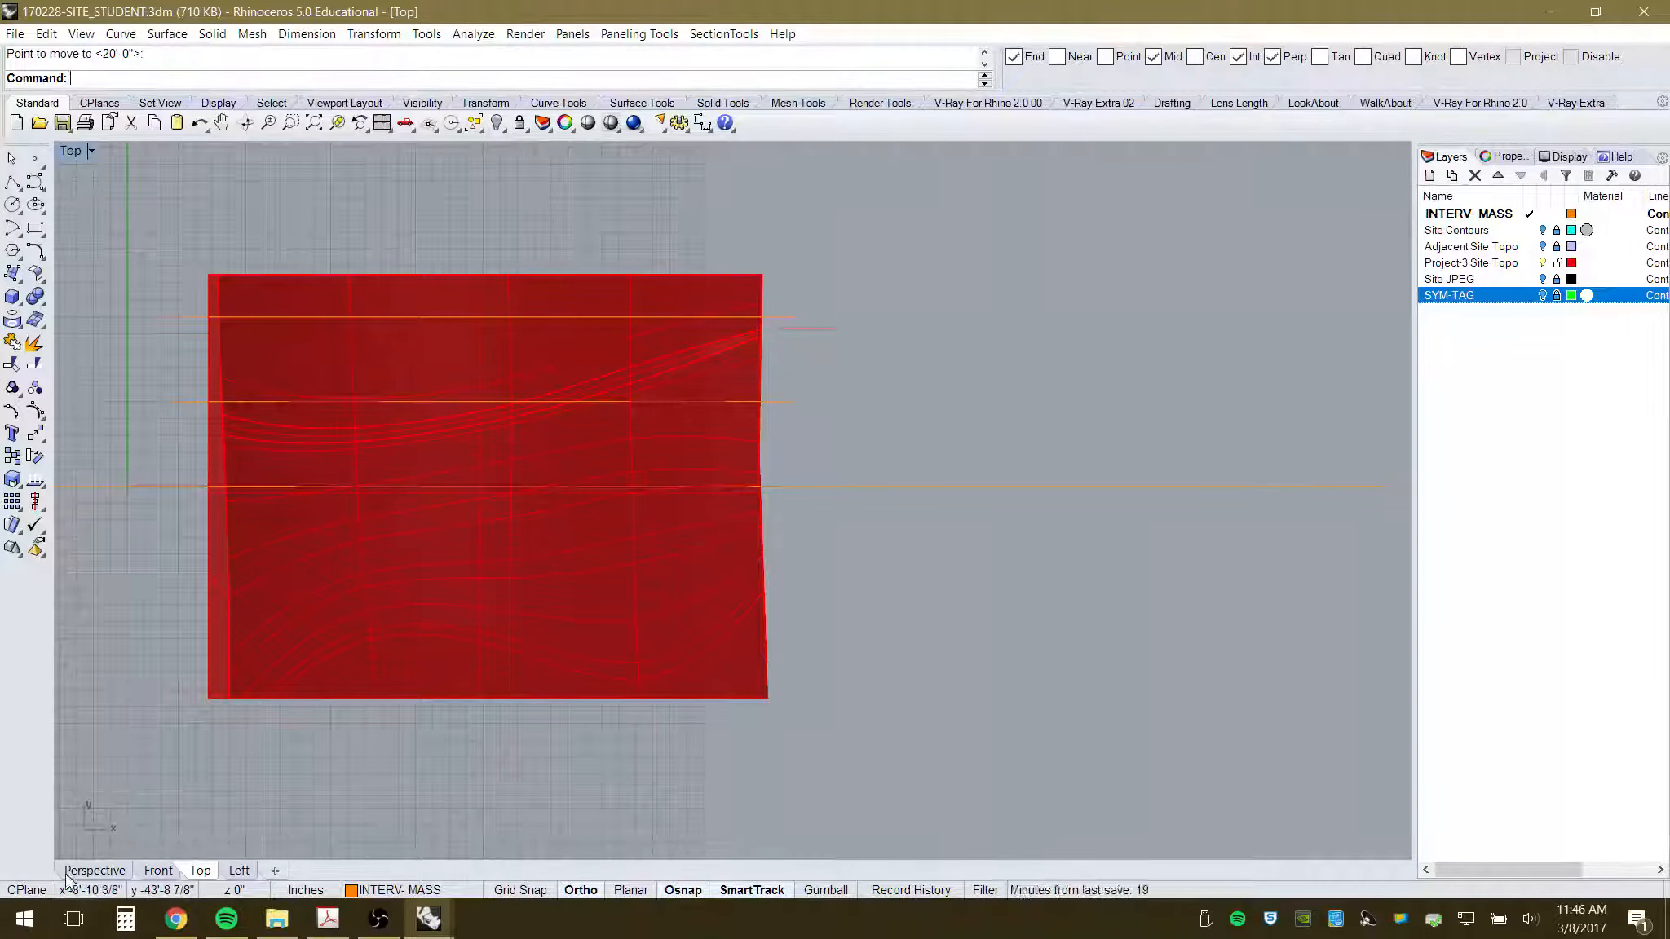
- View the moved line in Perspective from a near-front angle, slightly above the mass
click(93, 870)
right_drag(539, 725, 748, 647)
right_drag(697, 481, 717, 554)
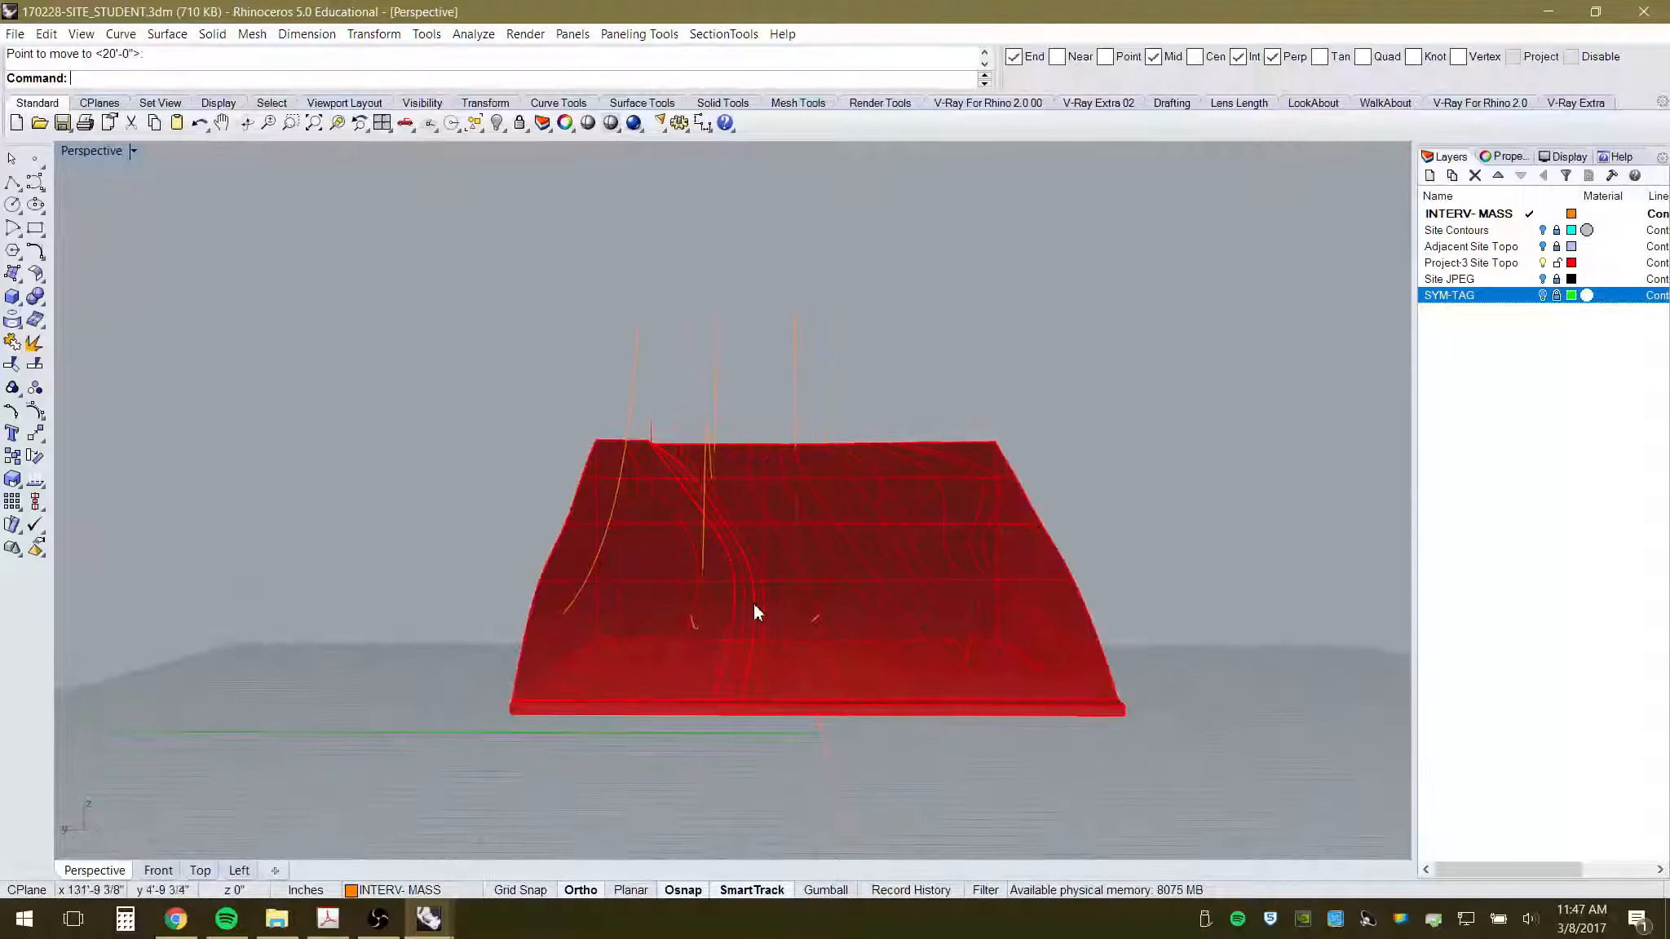
- In the Left view, start Rotate on the vertical canopy line, centred at its base
mouse_move(824, 617)
right_down()
mouse_move(846, 567)
mouse_move(828, 572)
mouse_move(832, 593)
right_up()
click(239, 870)
text(rotate)
key(Return)
click(707, 671)
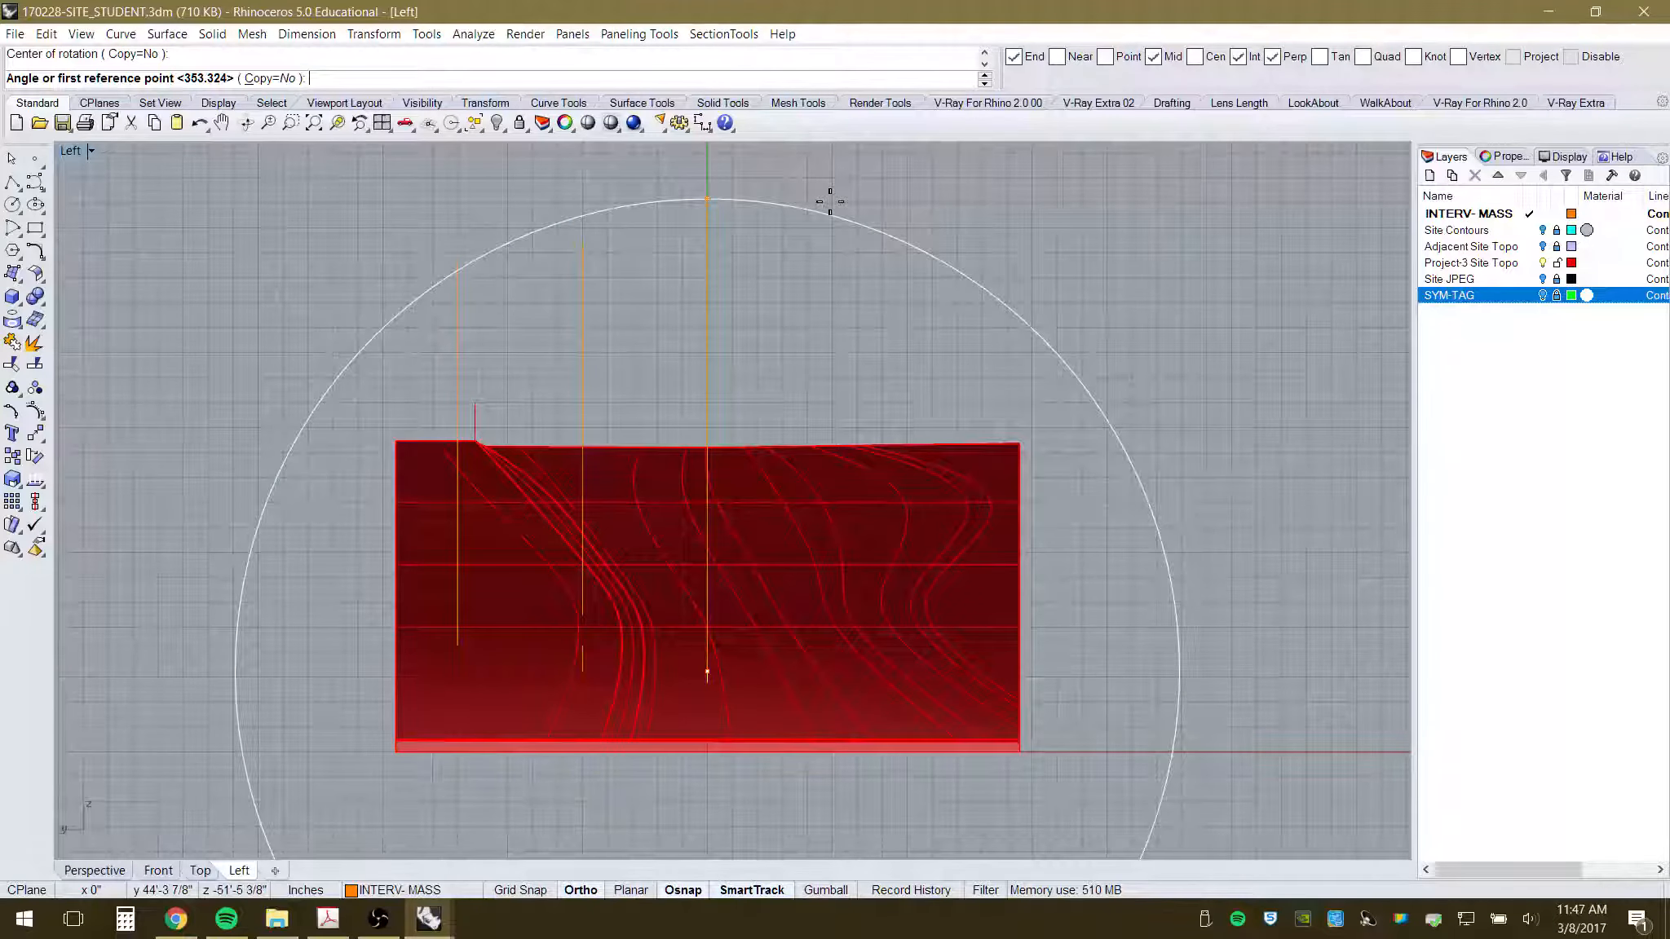
- With Ortho off, tilt the vertical canopy line to a free angle so it leans over the mass
click(830, 200)
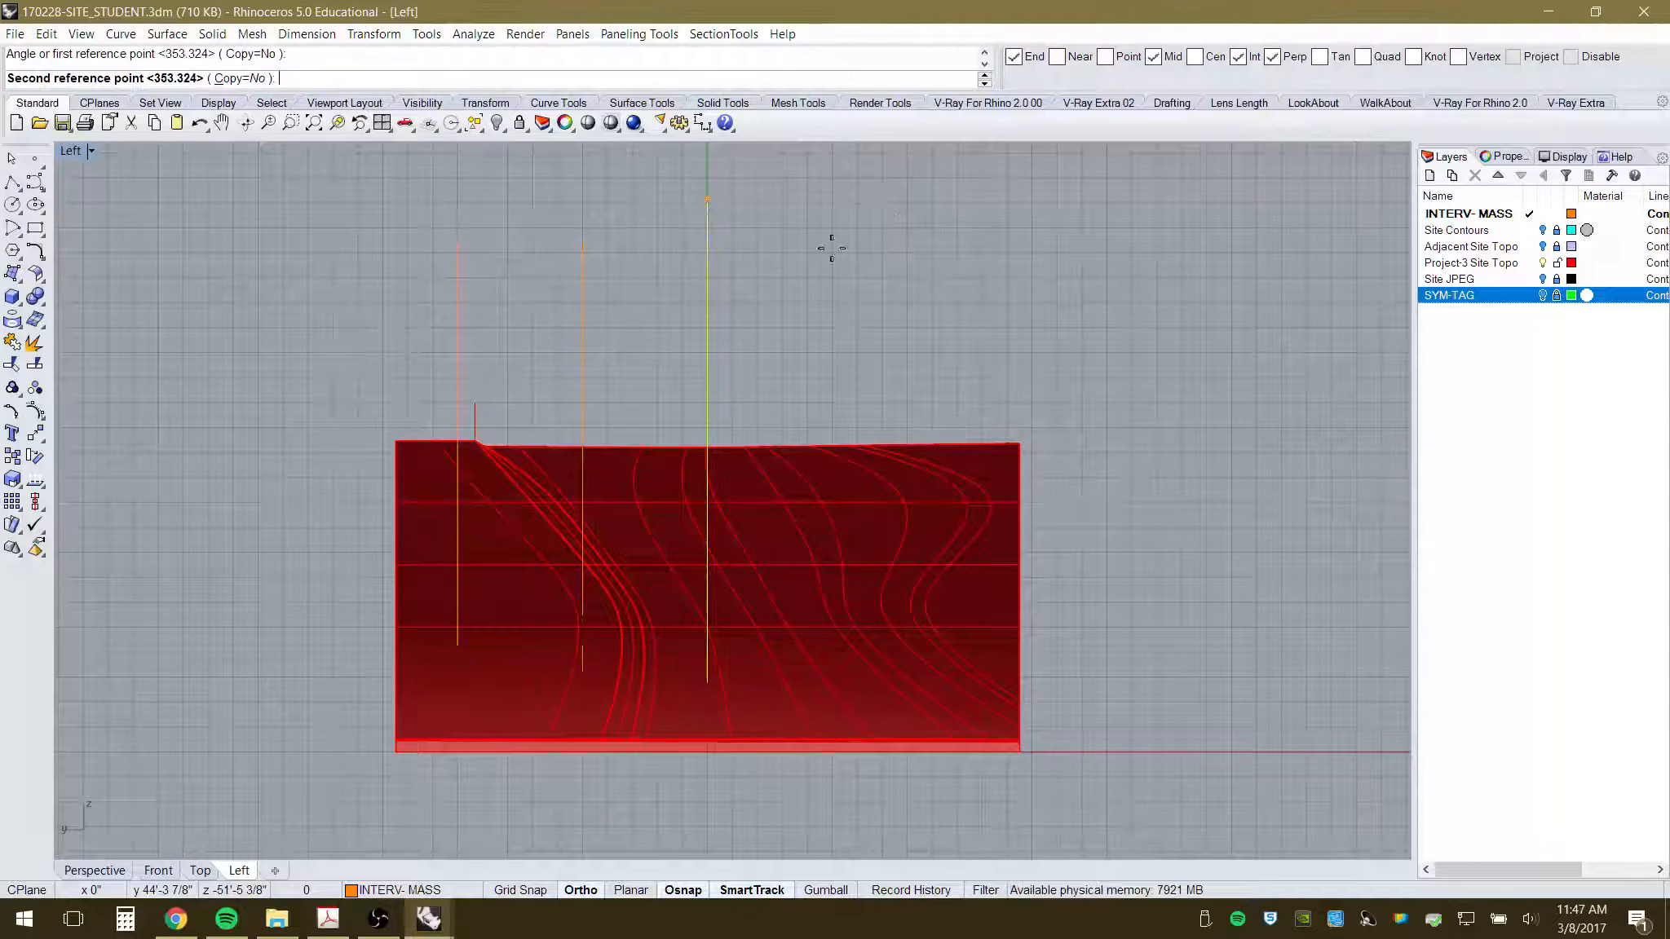
key(F8)
shift+click(787, 229)
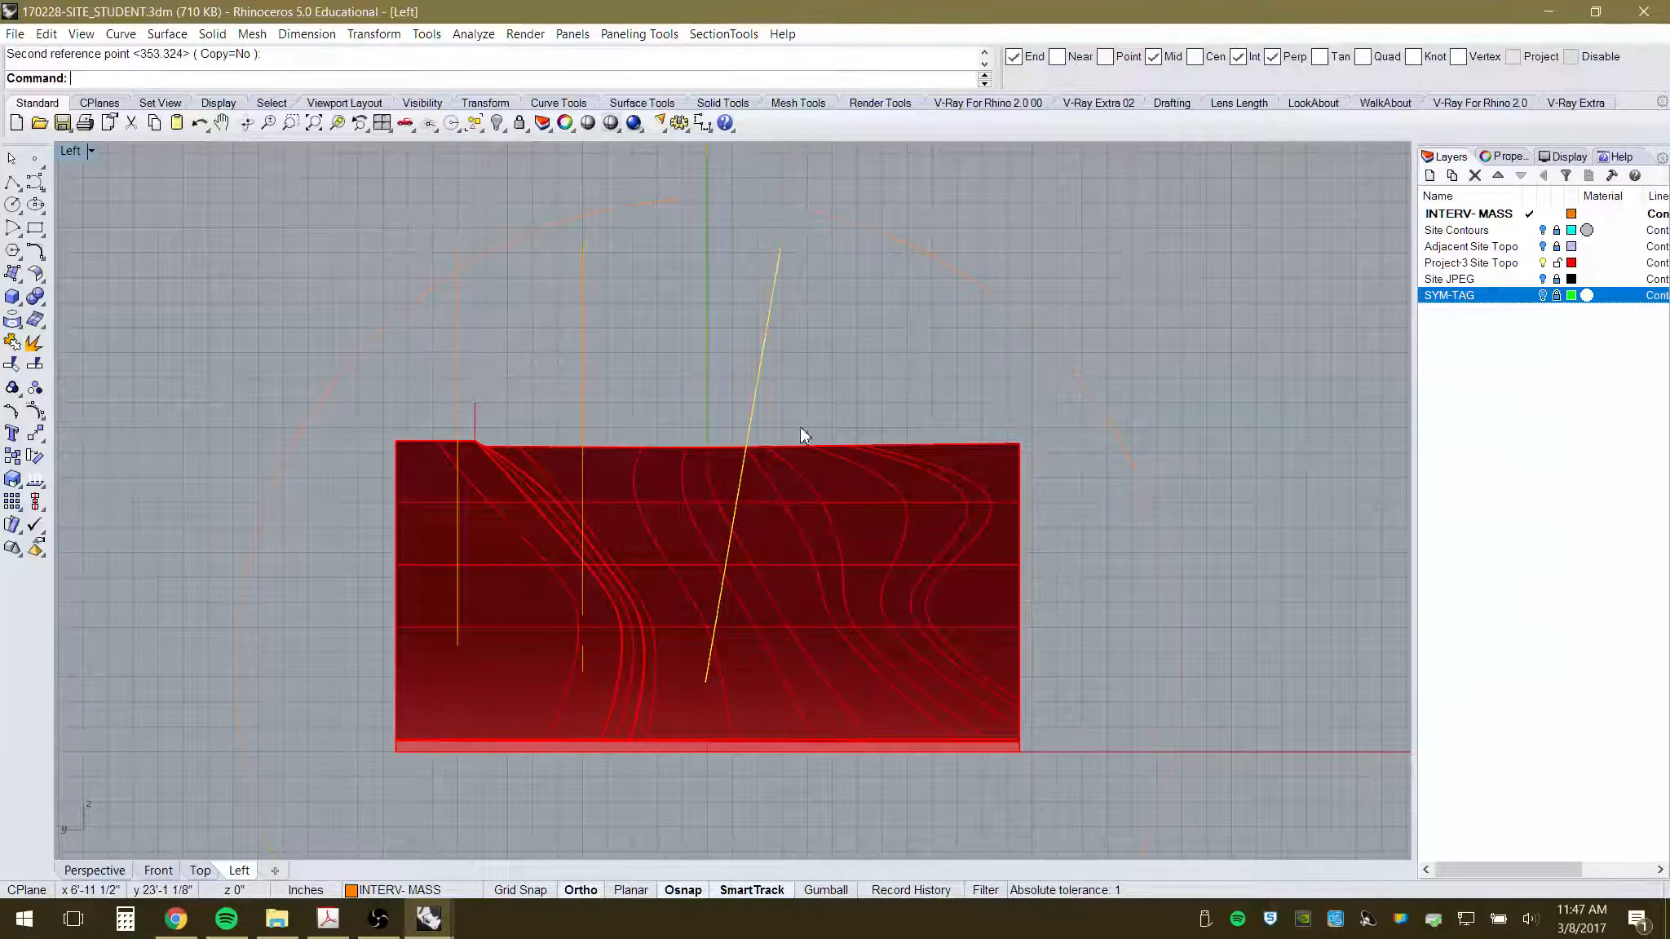
key(Escape)
- Select the next curve, turn on its control points in Top view, and drag its left end down
click(459, 269)
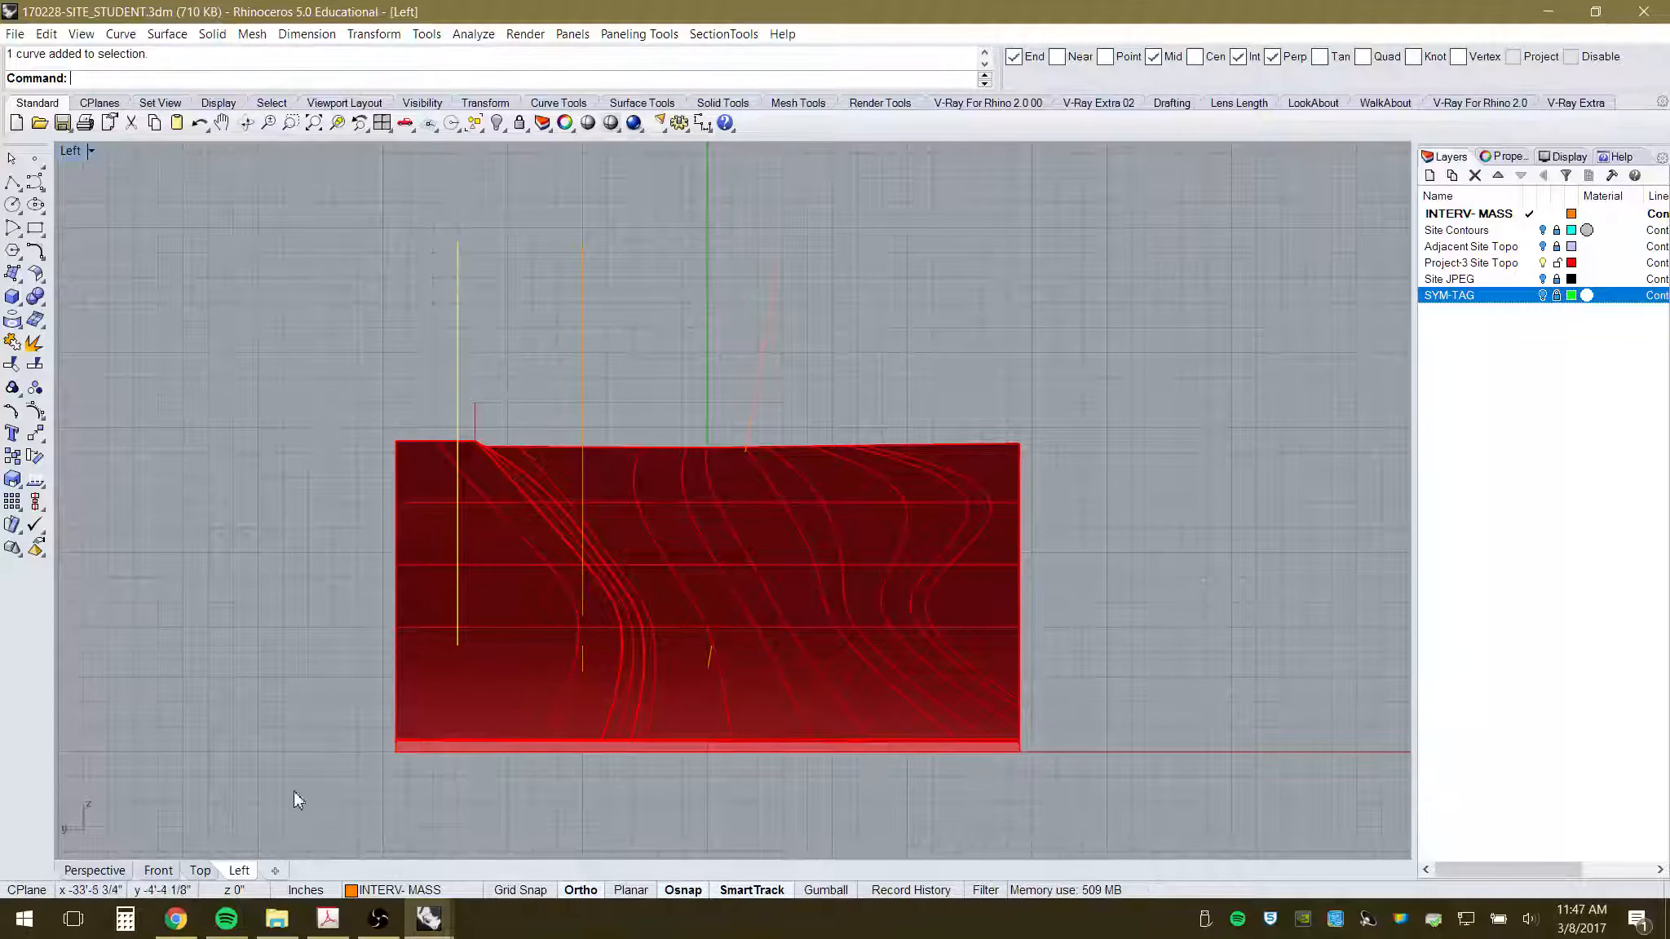
click(95, 871)
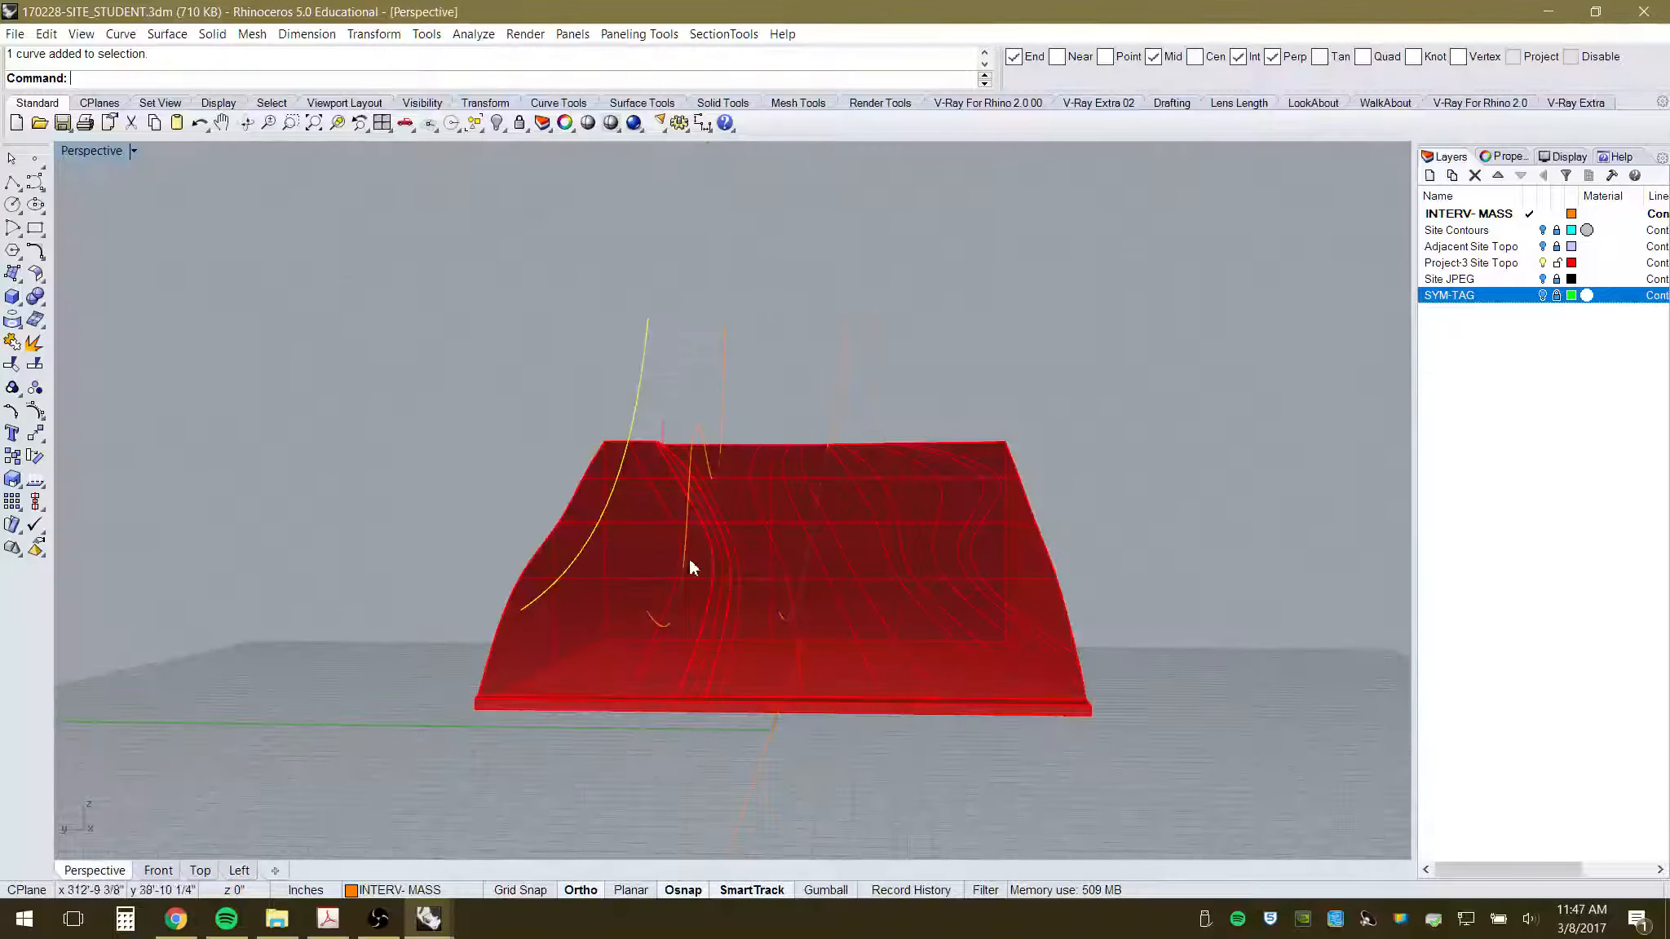
right_drag(690, 567, 642, 577)
click(200, 870)
key(F10)
drag(379, 512, 313, 790)
- Show control points on the horizontal canopy curves and pull their left end points down across the mass
click(437, 189)
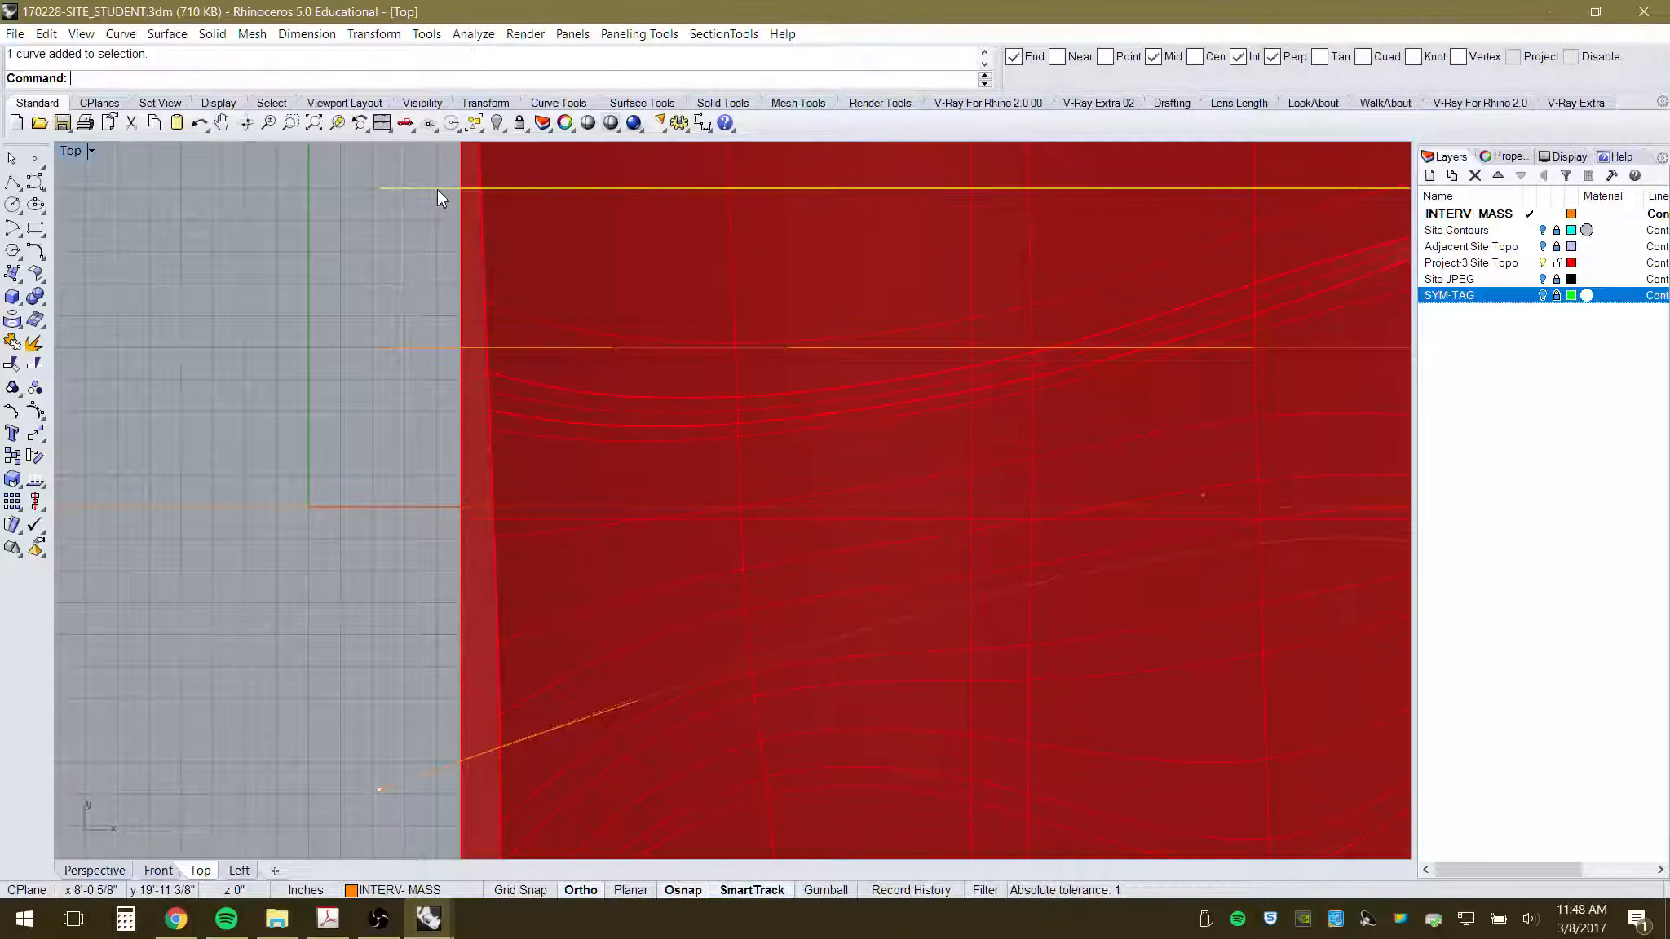
scroll(353, 471, down, 3)
scroll(359, 345, up, 2)
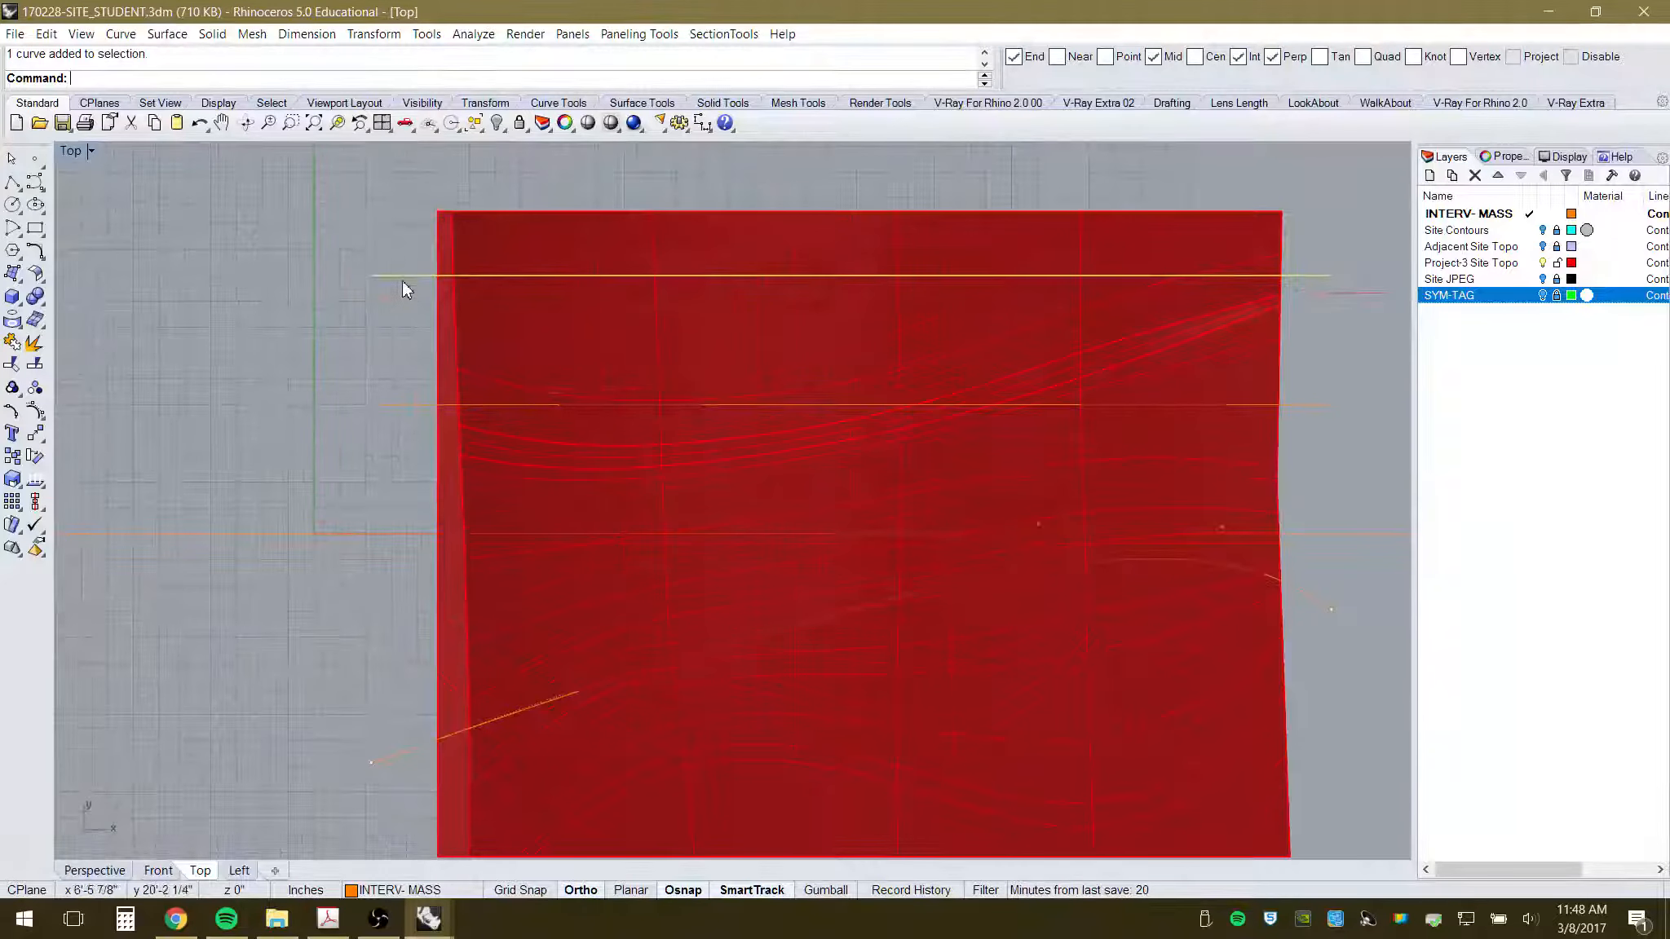
key(F10)
drag(344, 239, 359, 522)
key(Escape)
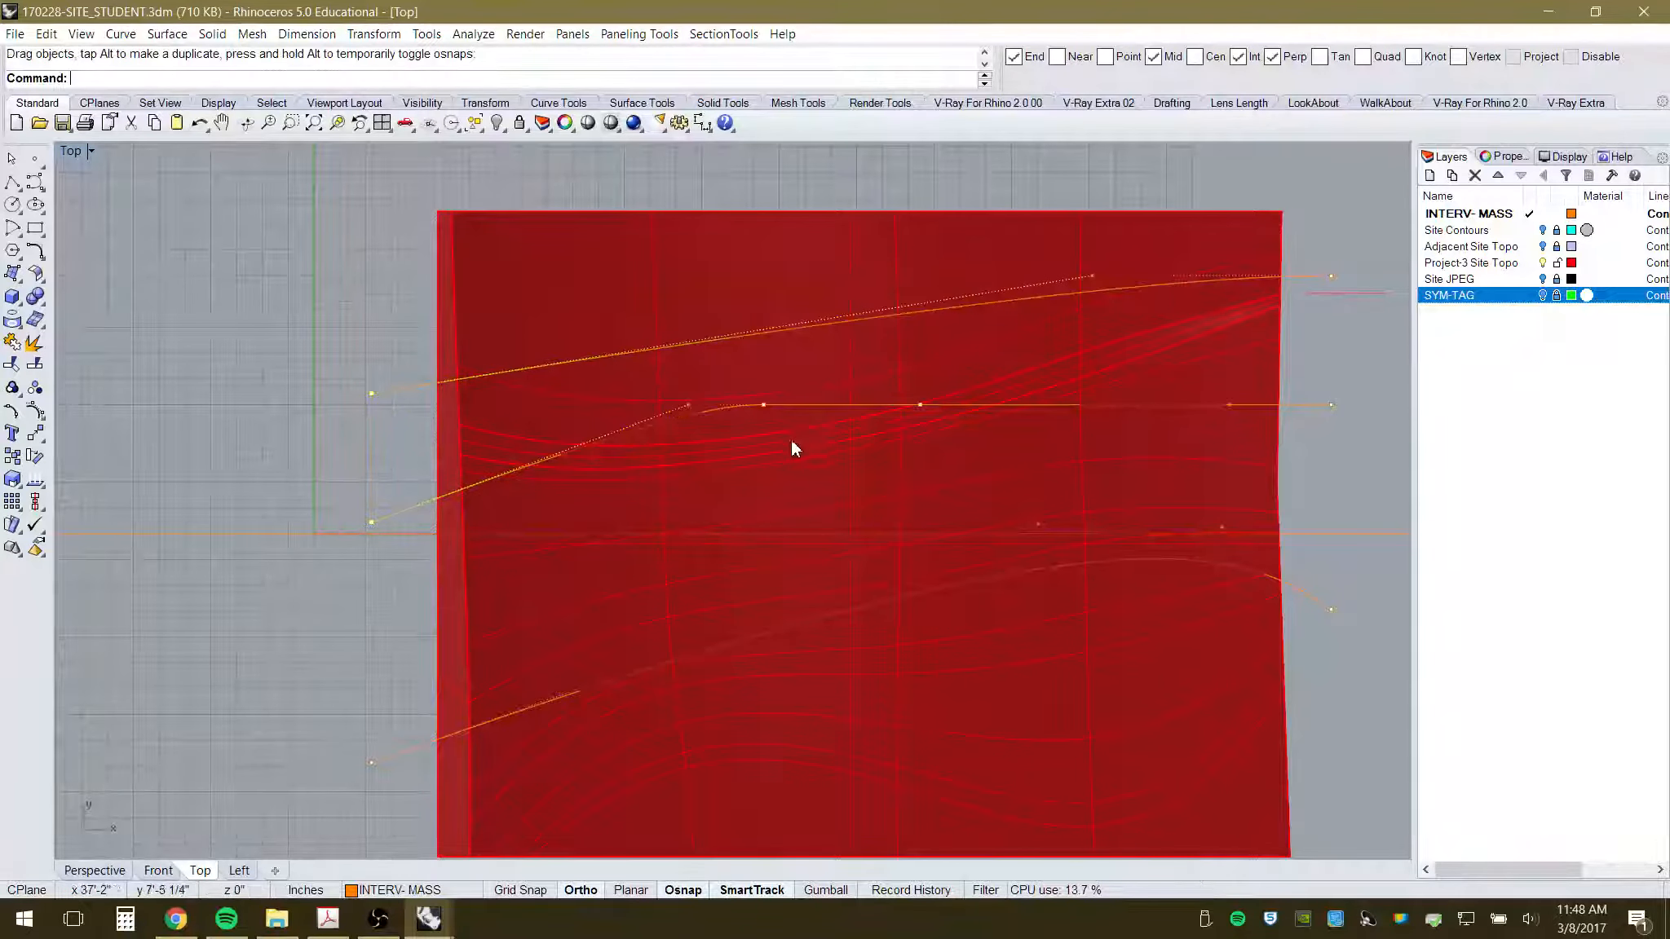
click(764, 405)
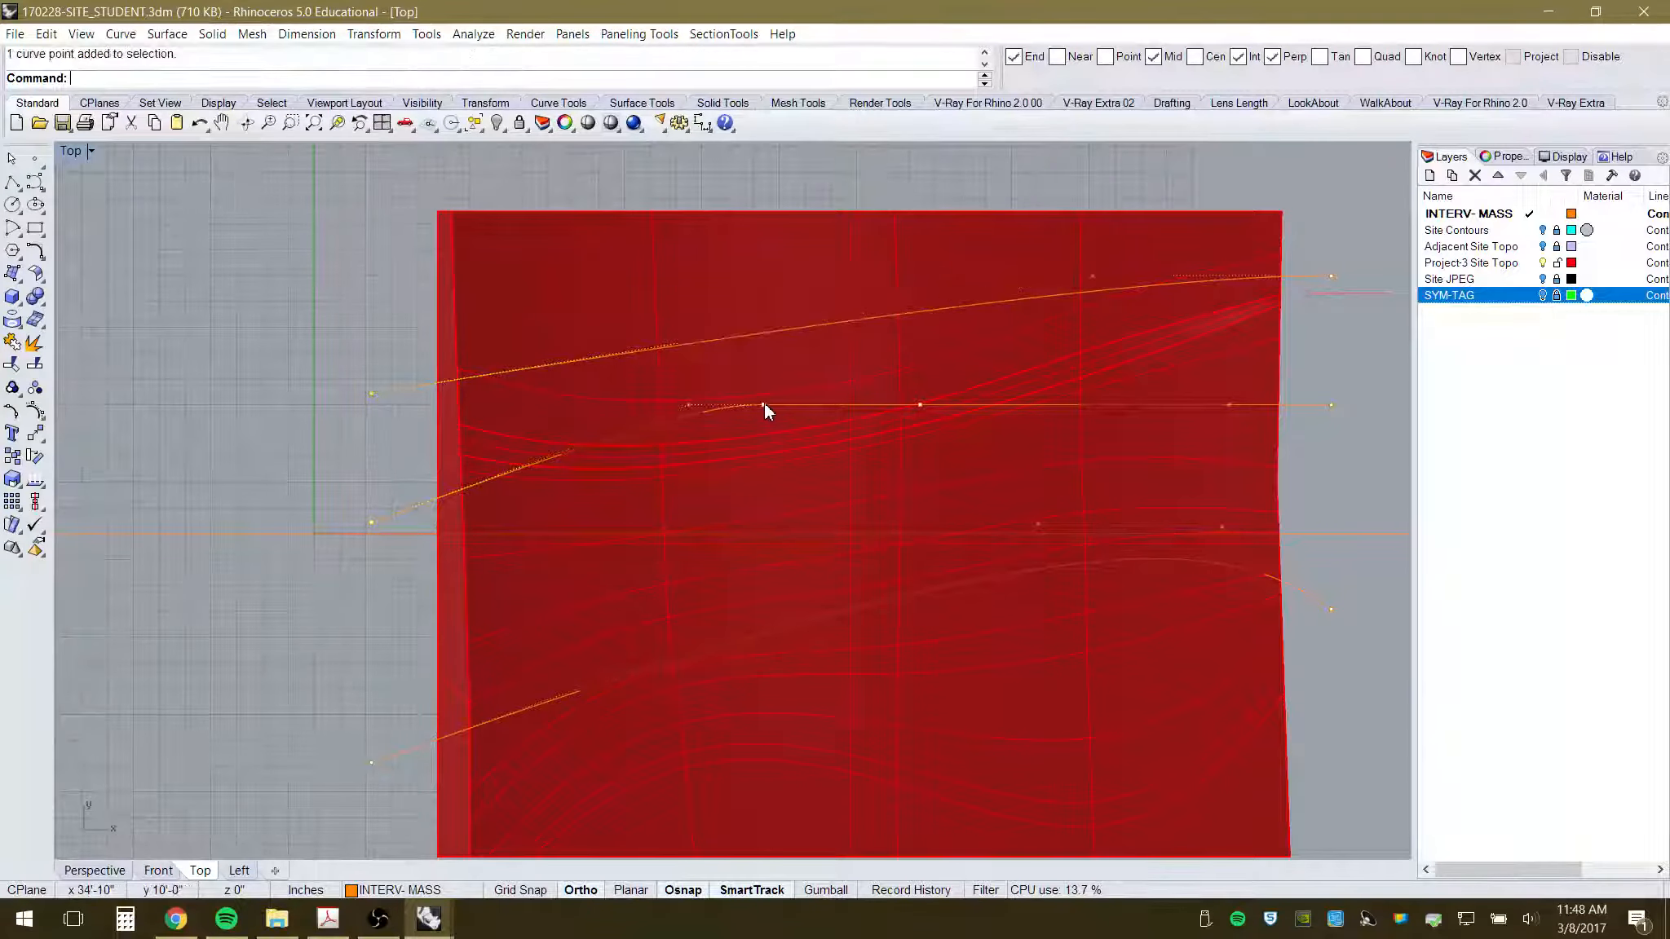
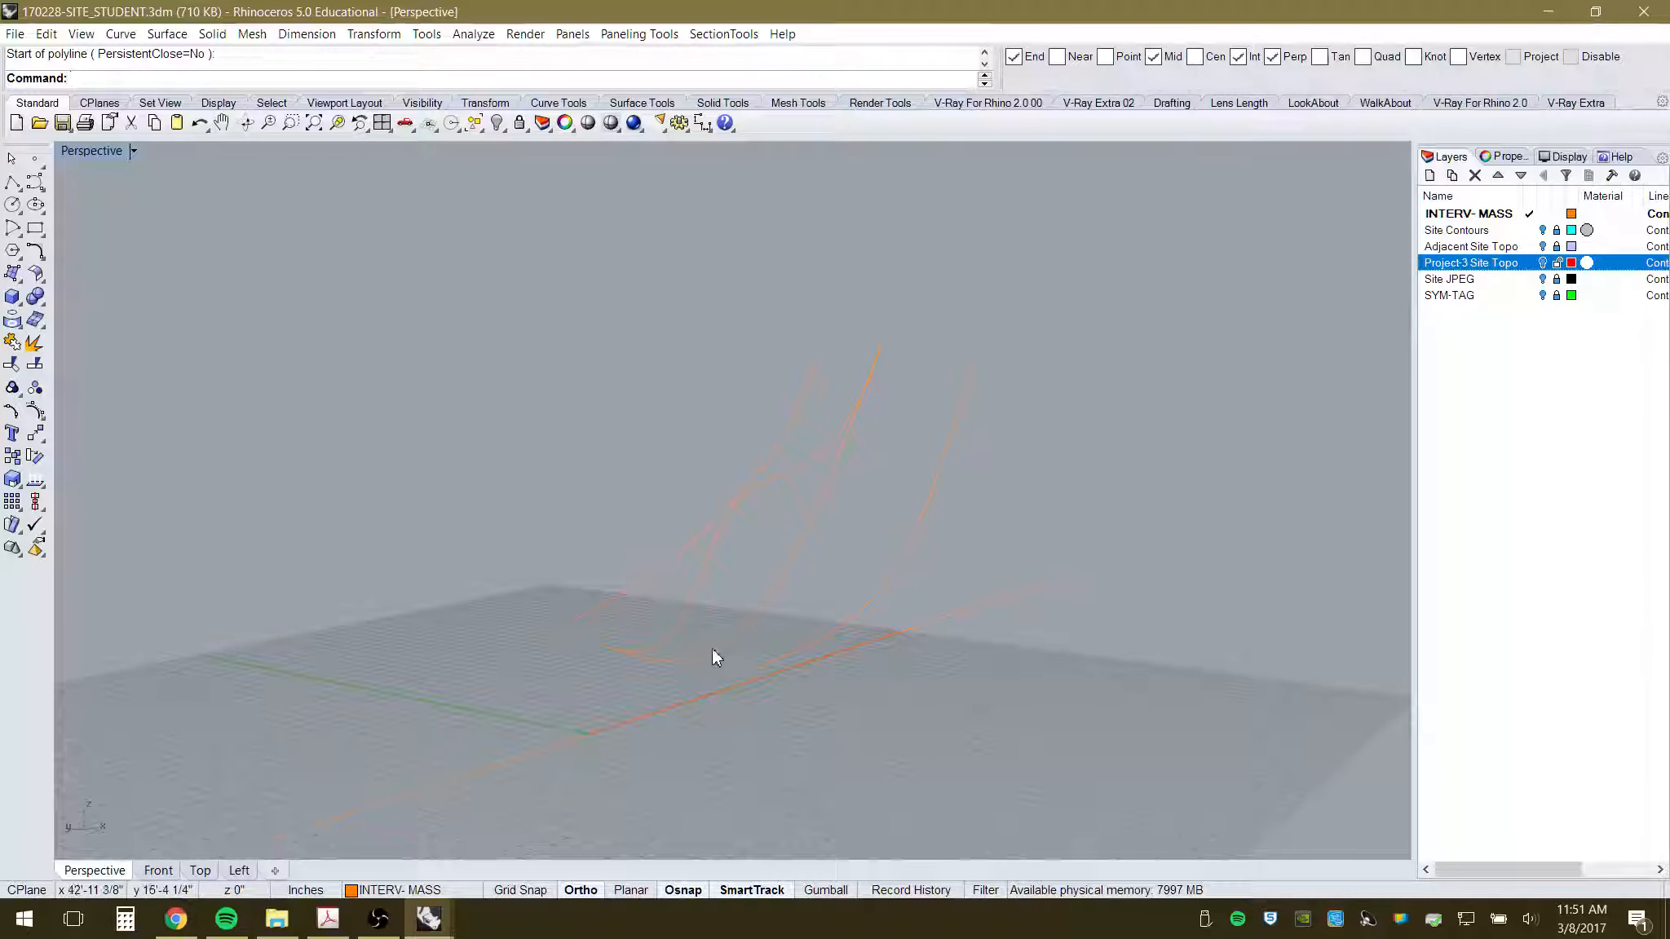
- Loft a first orange canopy surface between two edge curves
right_drag(719, 546, 753, 610)
click(167, 34)
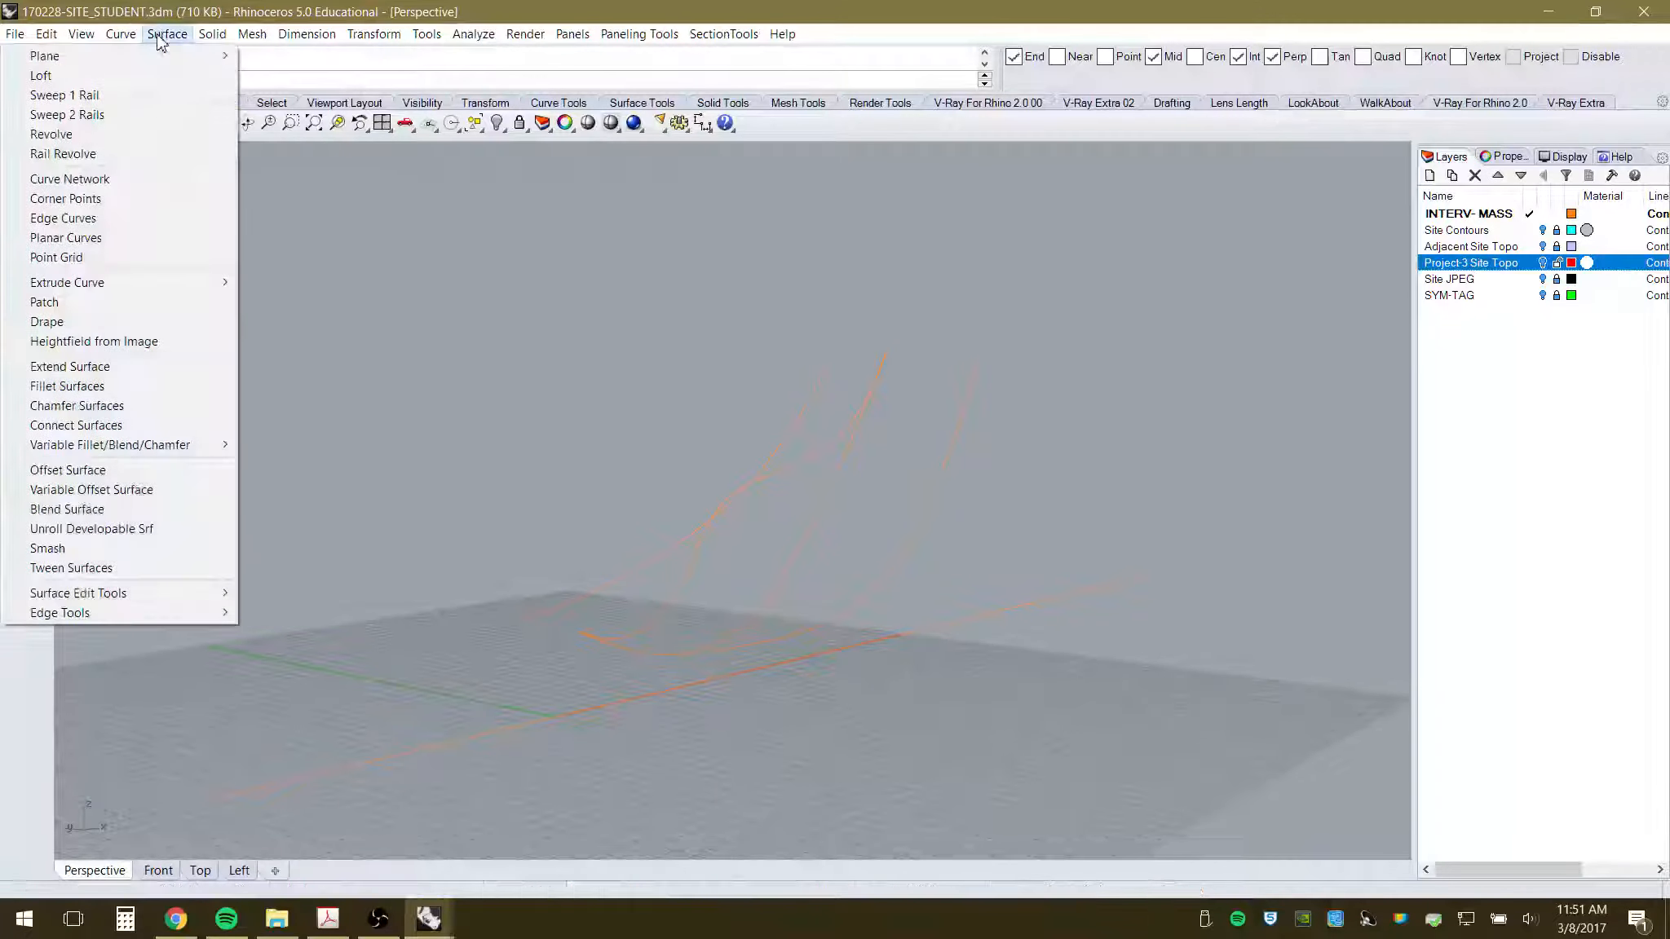
click(41, 76)
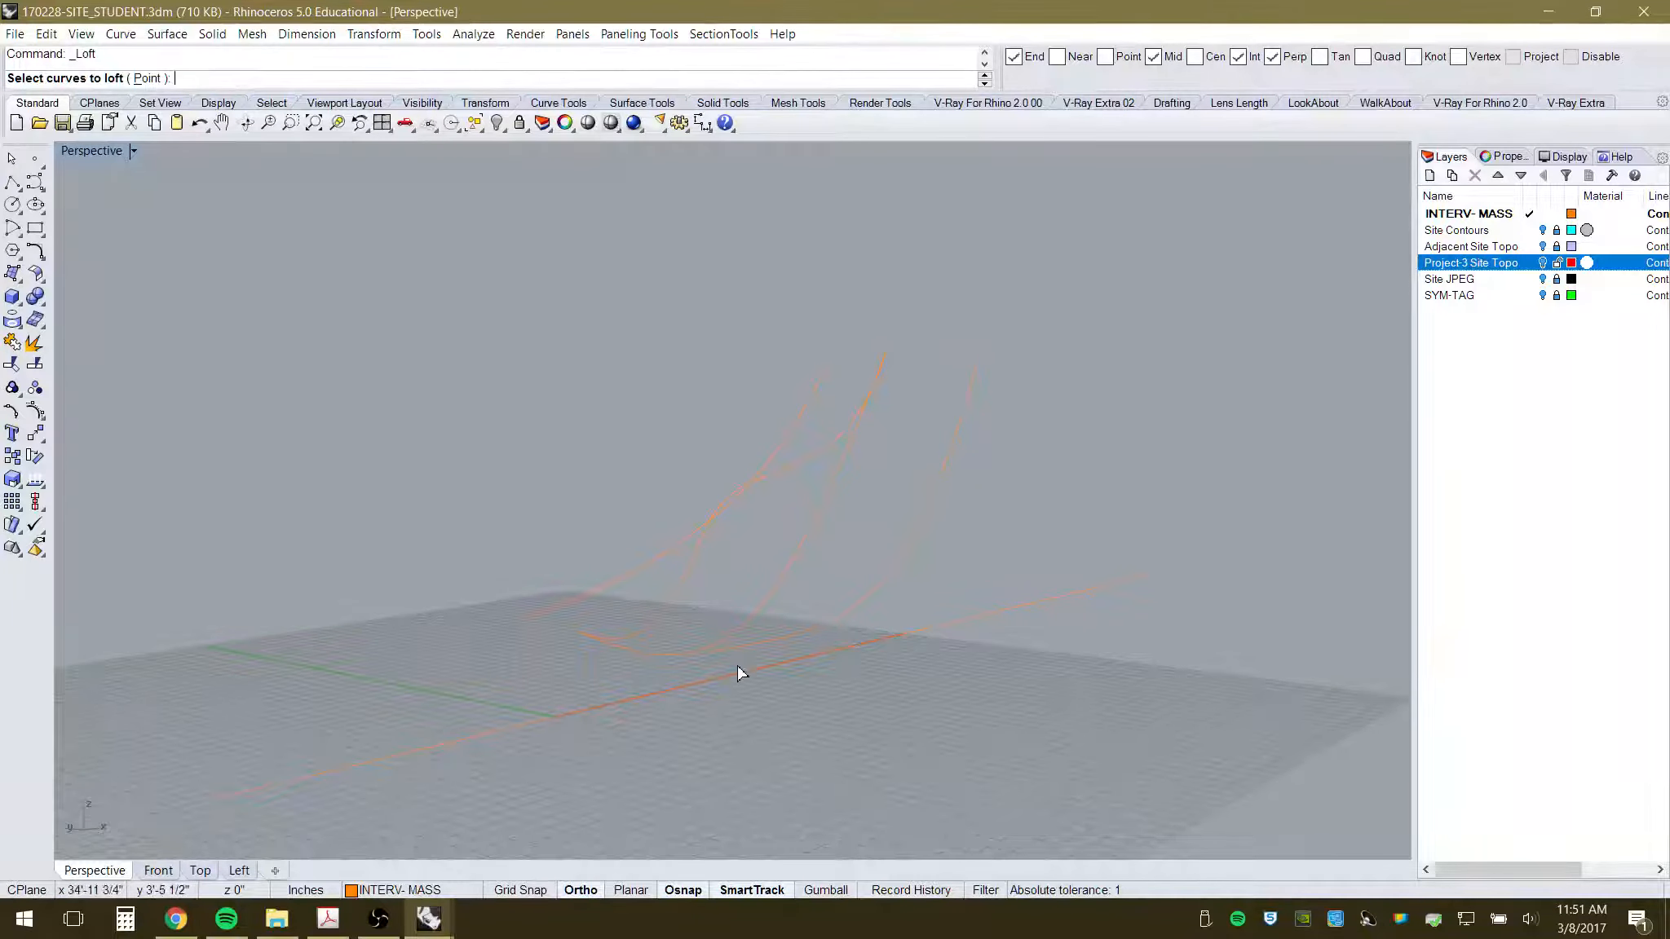
right_drag(738, 673, 719, 727)
click(548, 693)
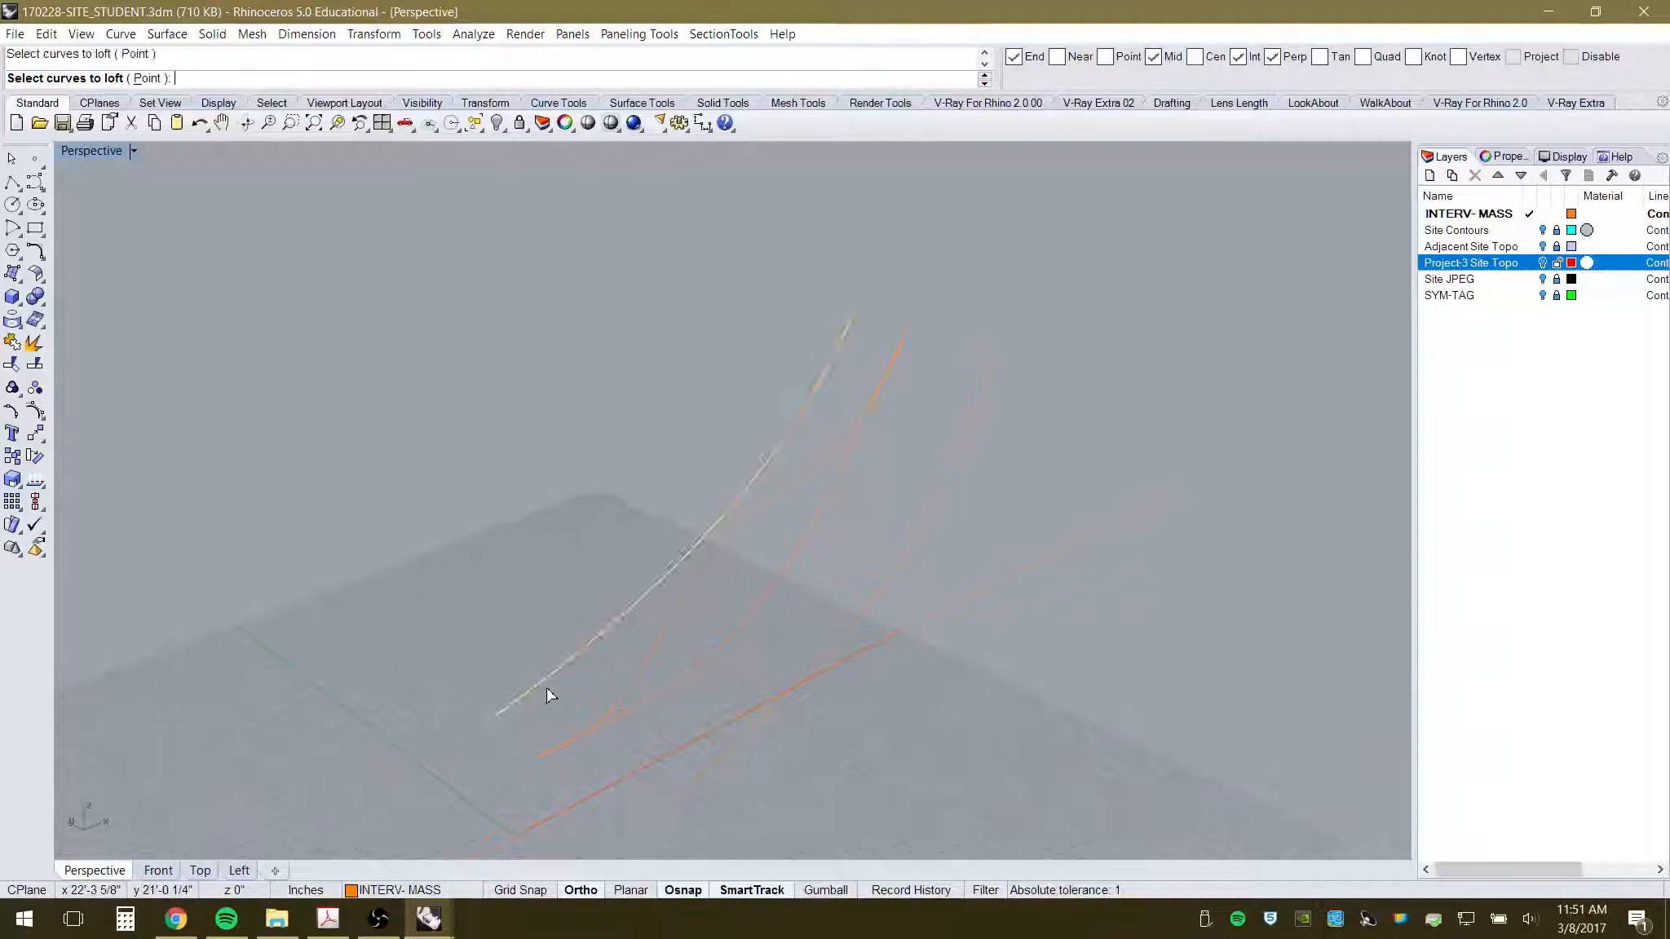
click(635, 720)
key(Return)
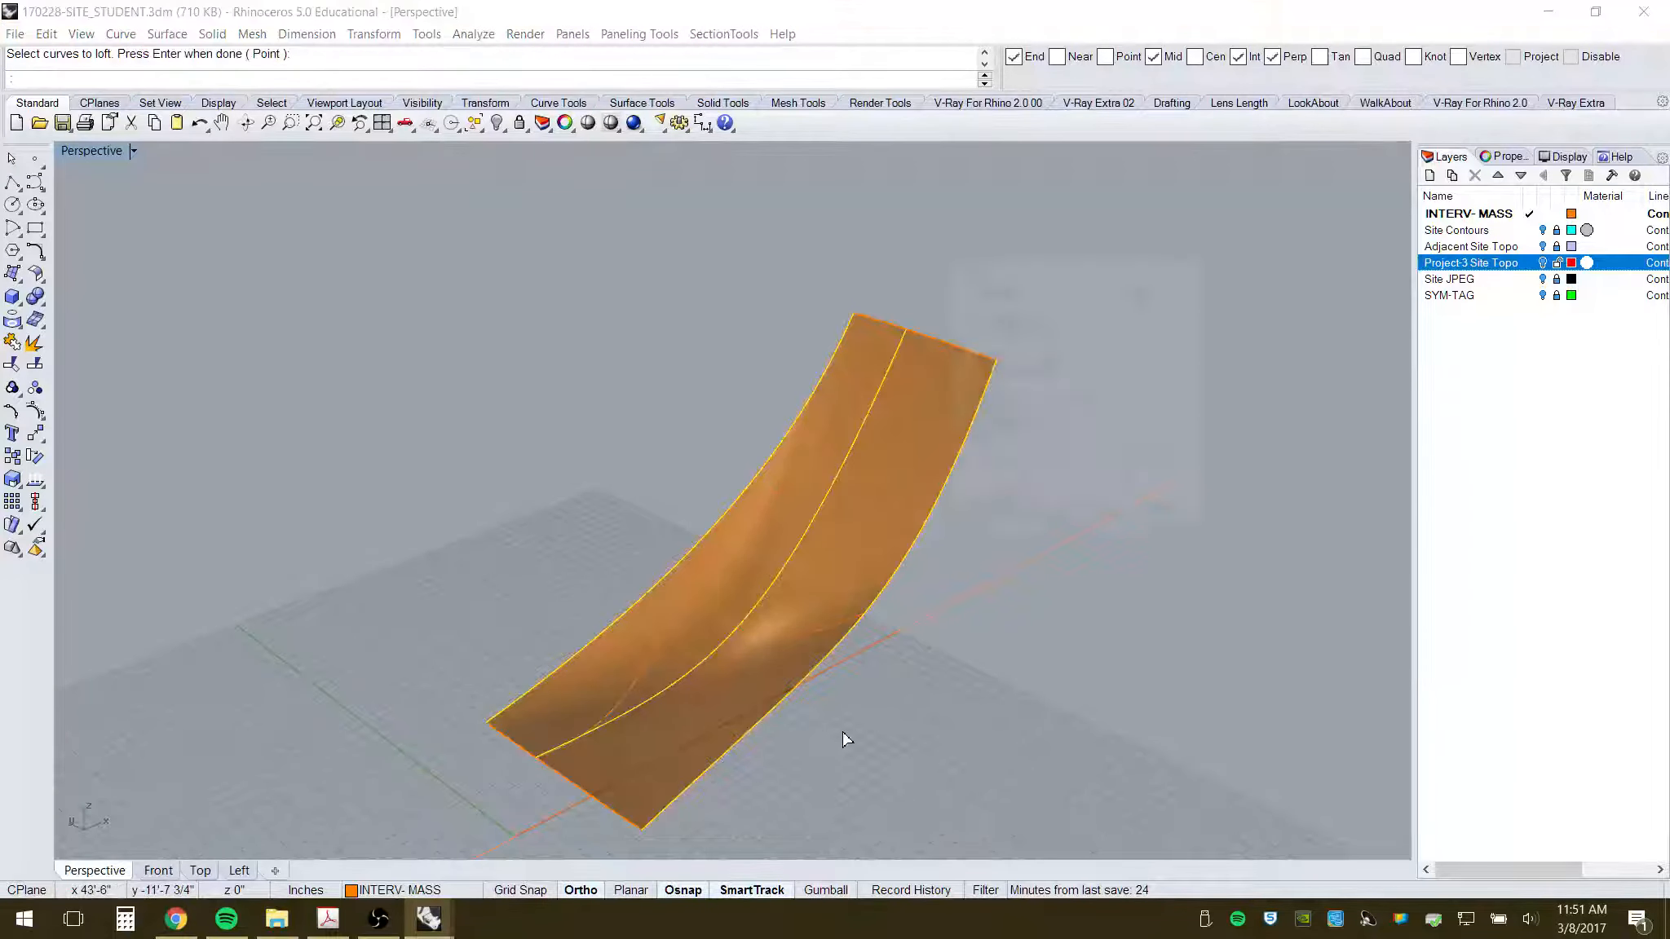
click(986, 518)
right_drag(938, 677, 781, 659)
- Repeat Loft through the remaining edge curves, choosing curves from the Selection Menu, to make the second surface
key(Return)
right_drag(571, 499, 660, 544)
click(544, 547)
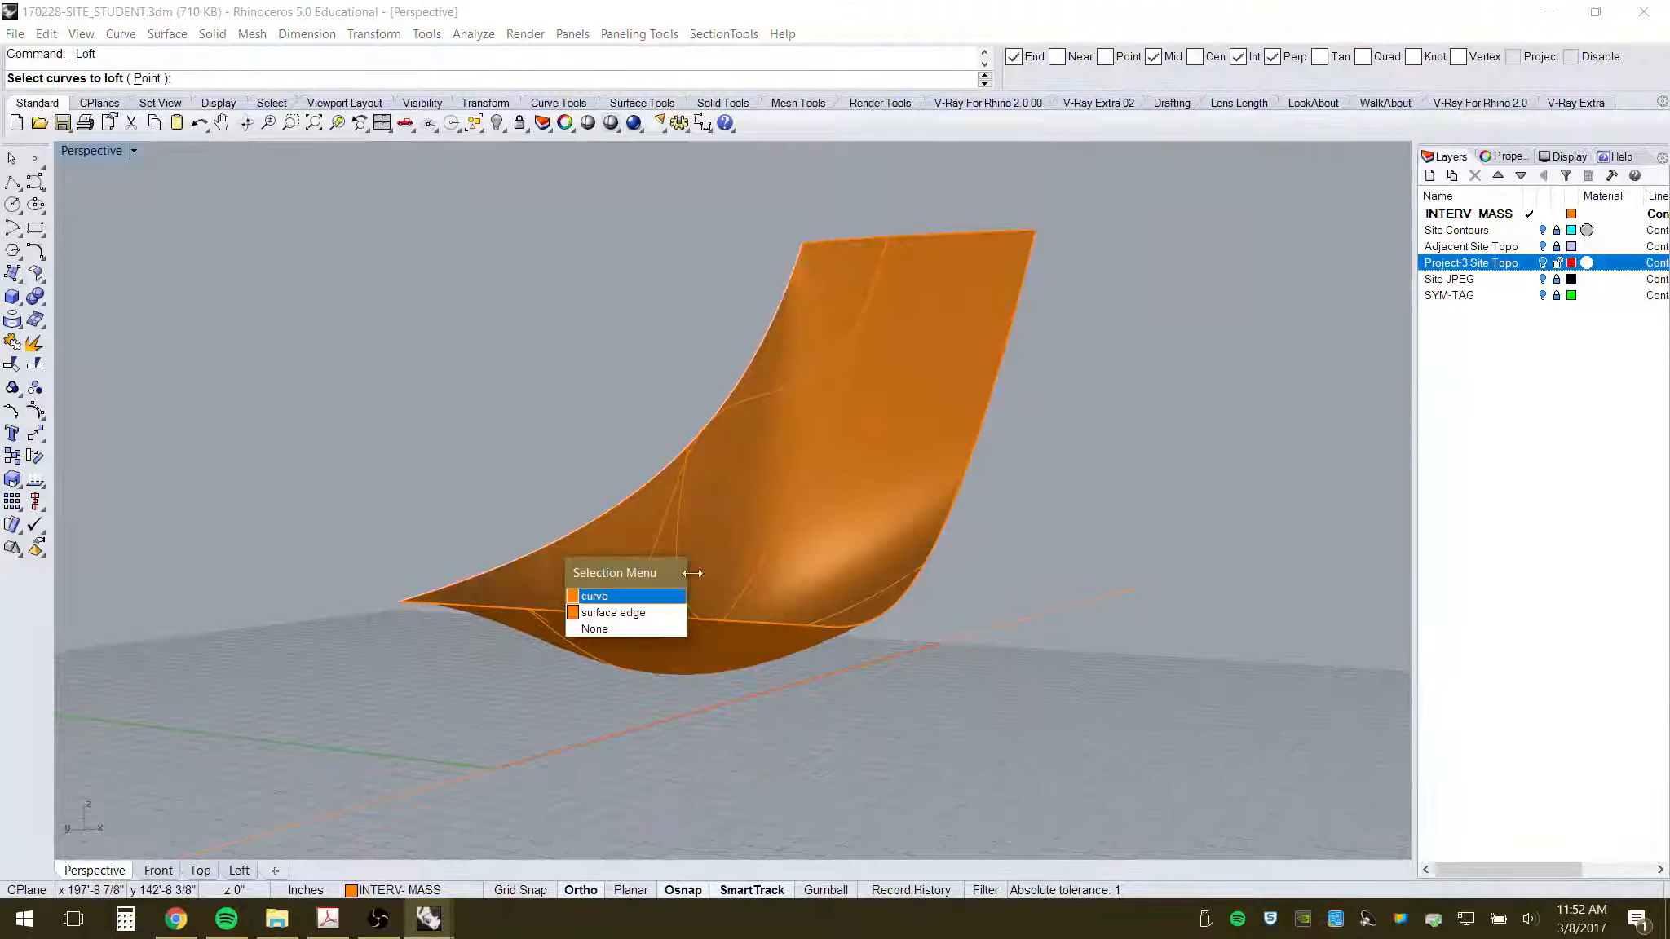
click(595, 596)
right_drag(745, 580, 665, 594)
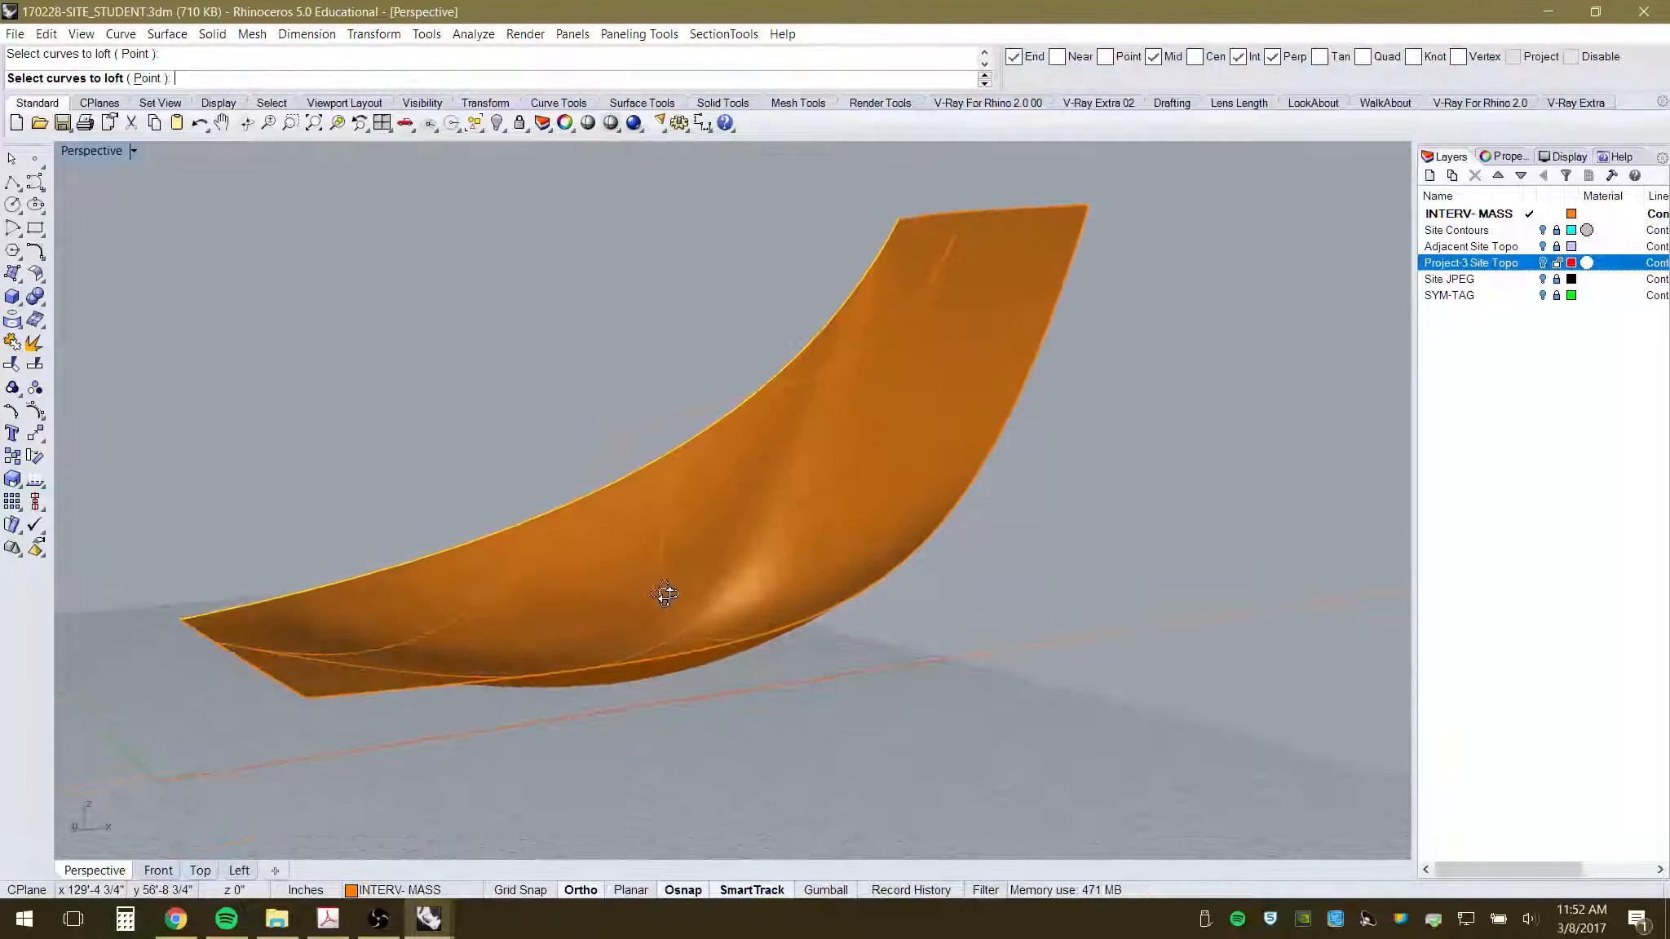
click(419, 640)
right_drag(586, 694, 734, 690)
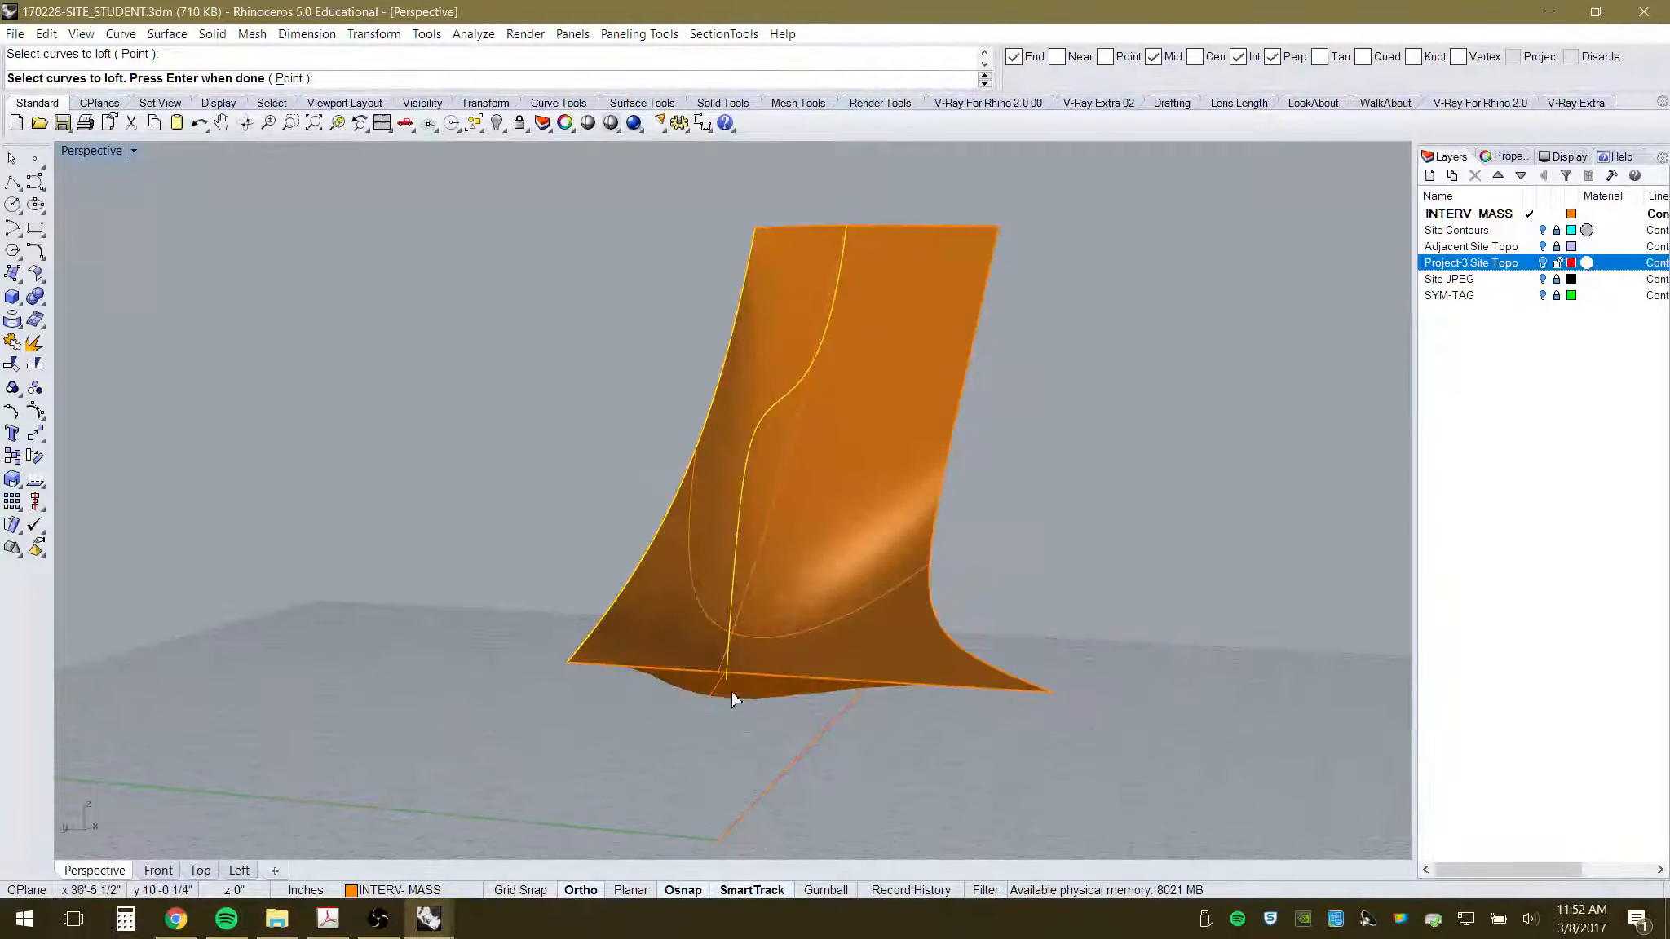
click(1002, 671)
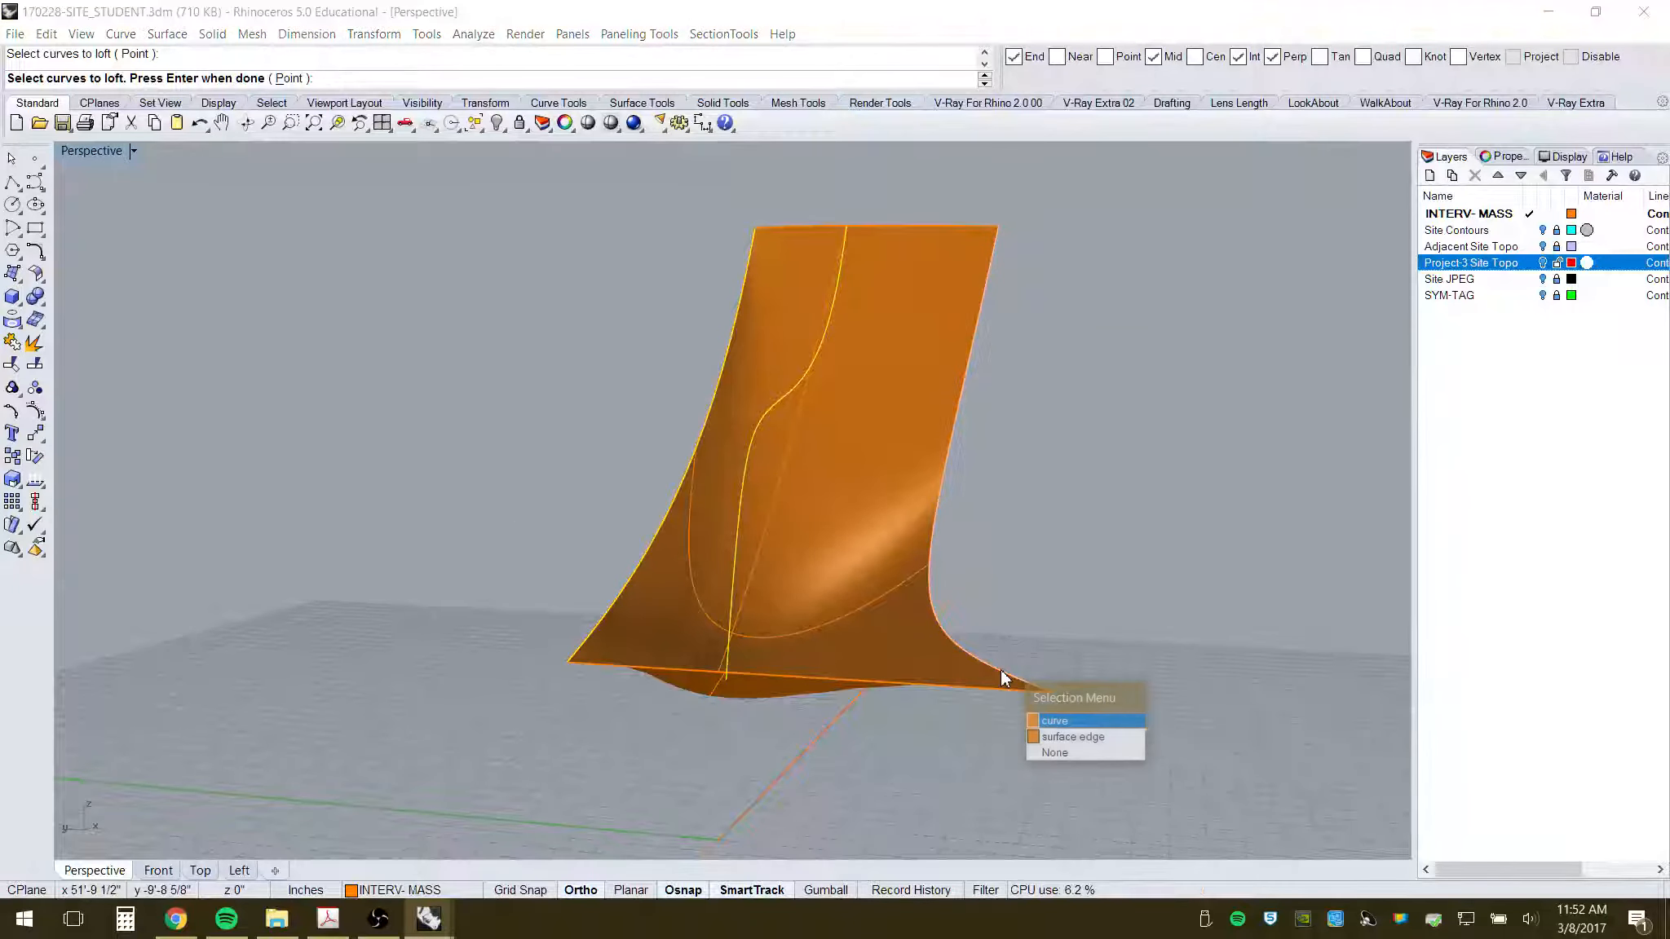
click(1055, 721)
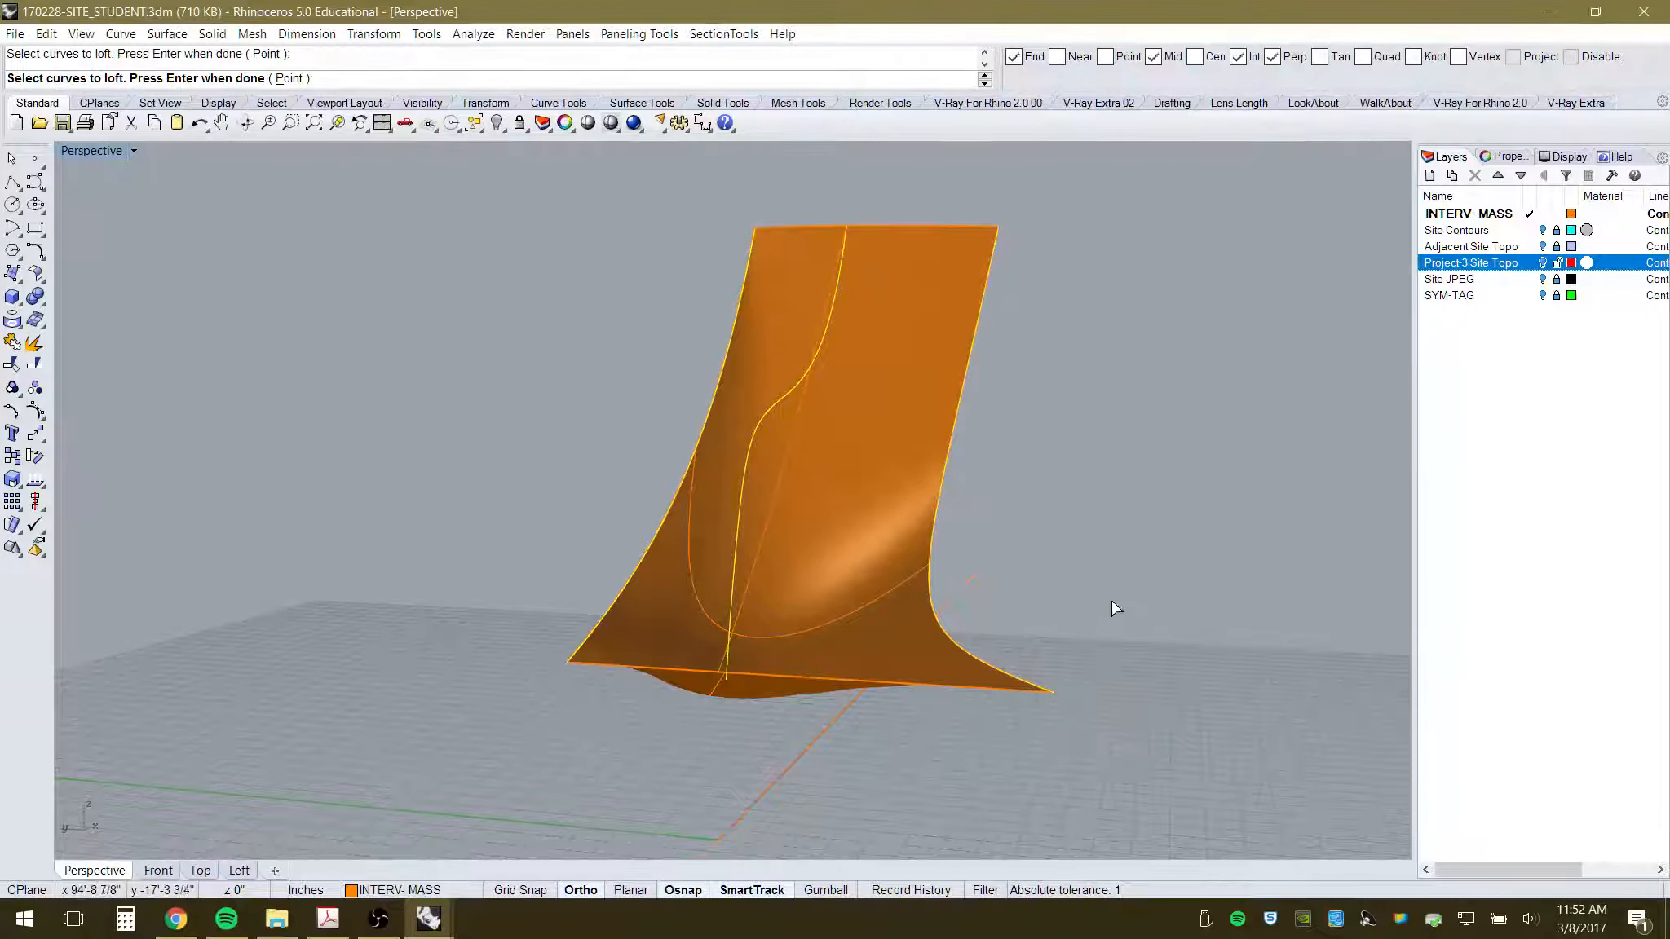
key(Return)
click(981, 519)
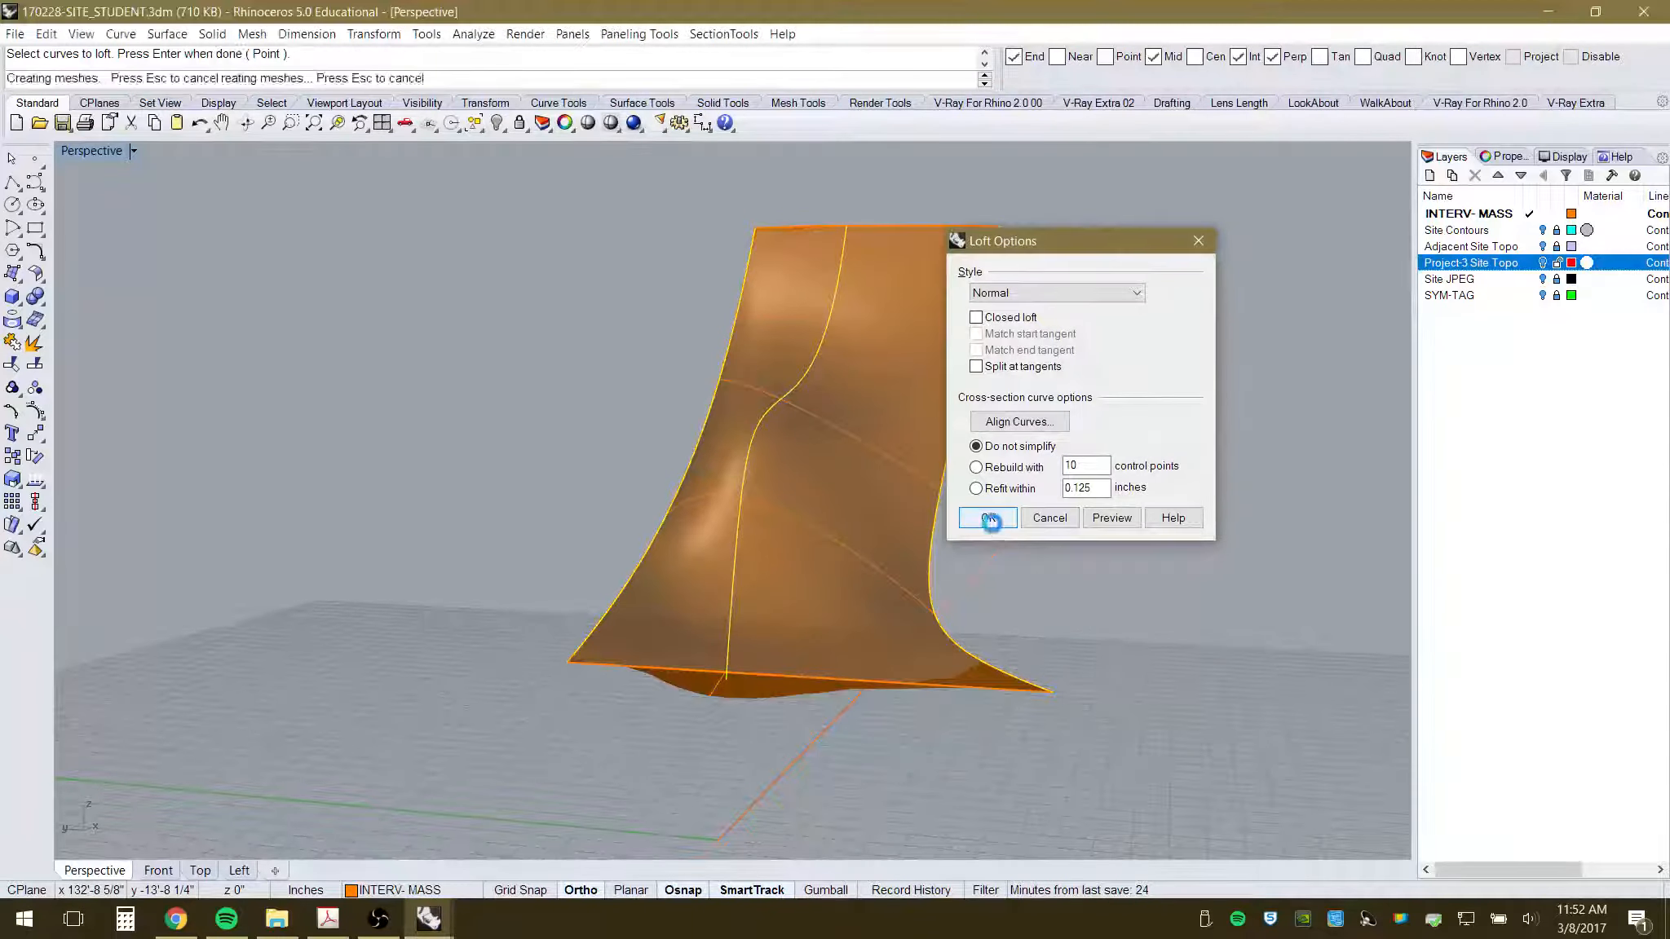
right_drag(1085, 661, 1031, 651)
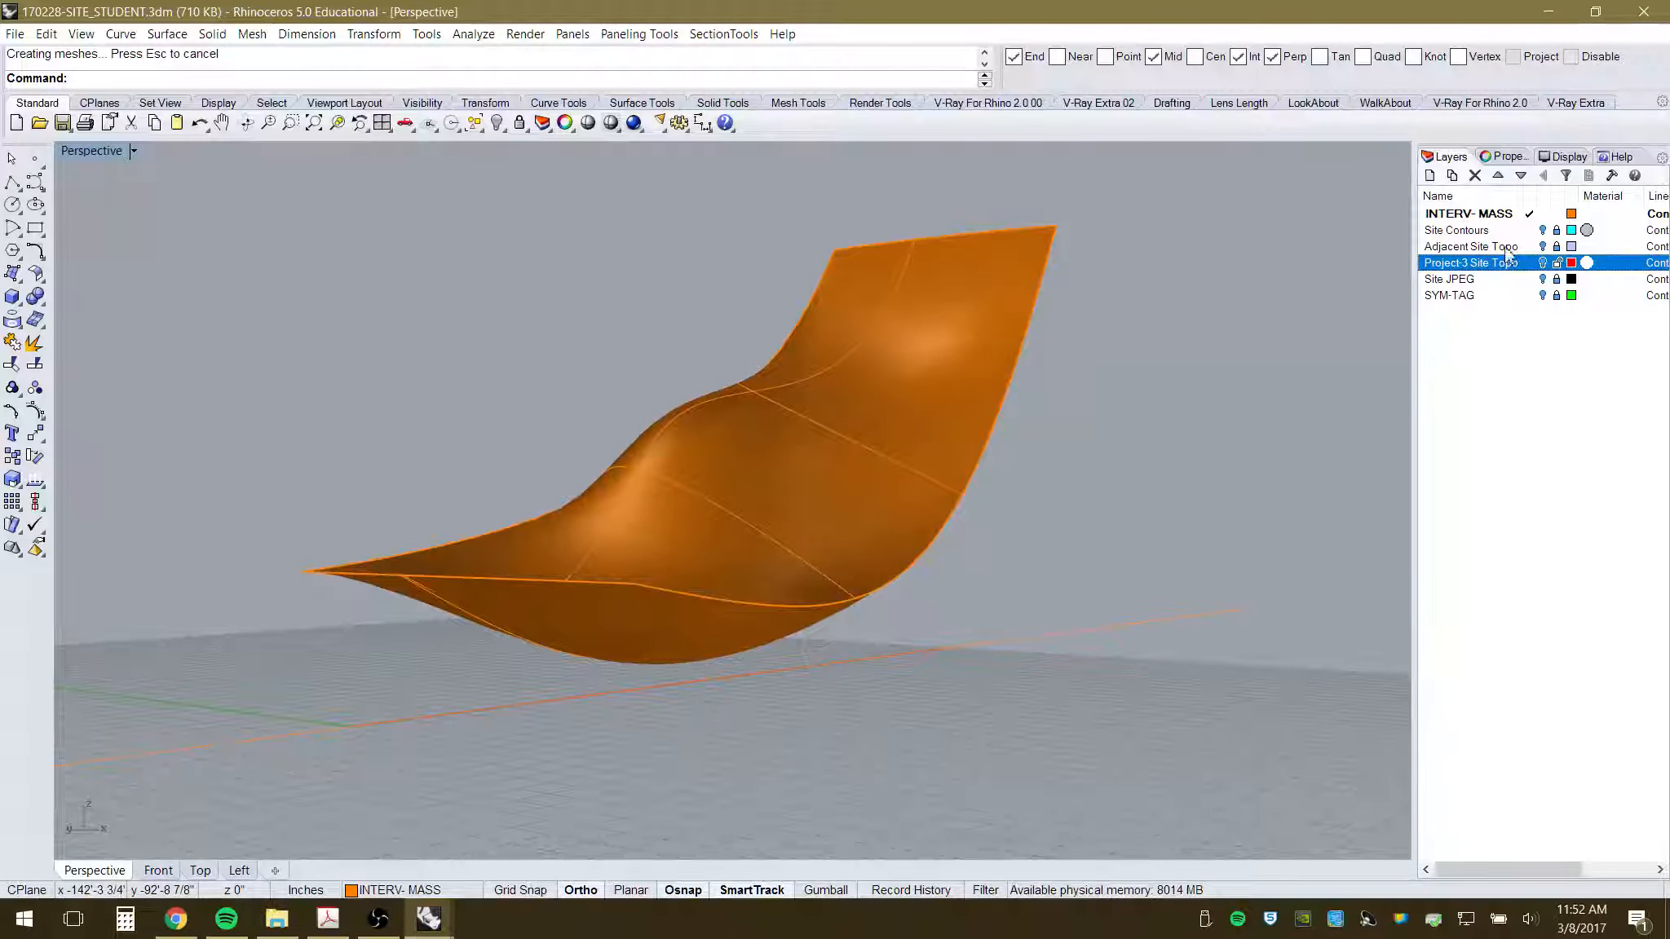
- Turn on the Project-3 Site Topo layer to reveal the red topography under the canopy
click(1542, 263)
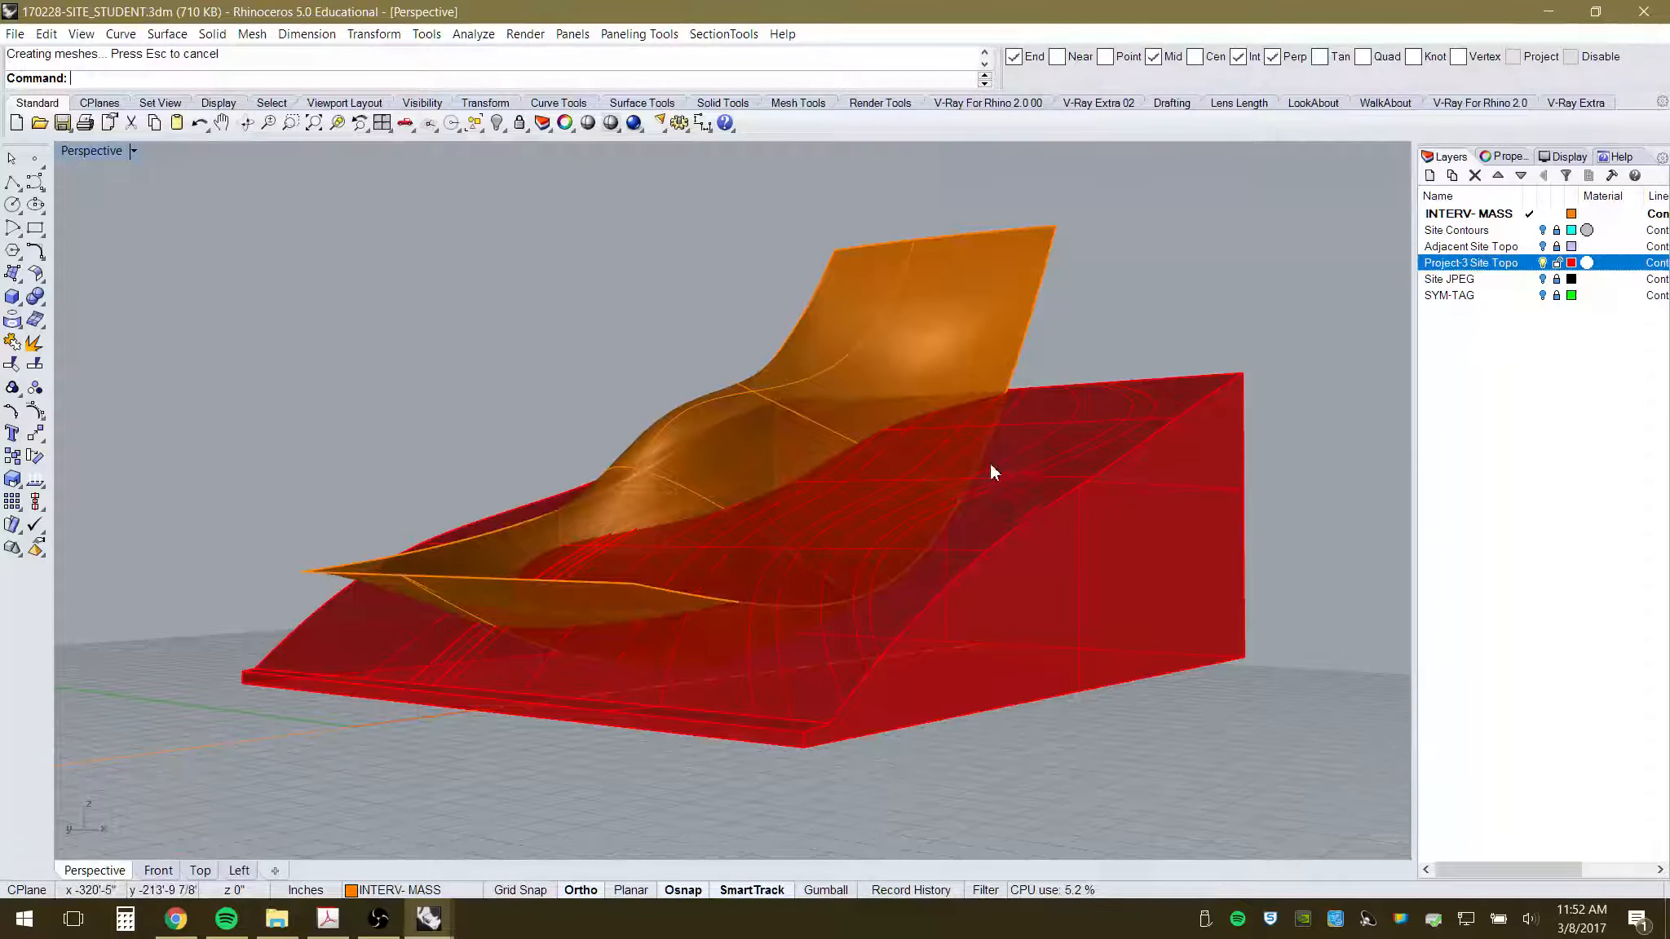
right_drag(992, 473, 1035, 522)
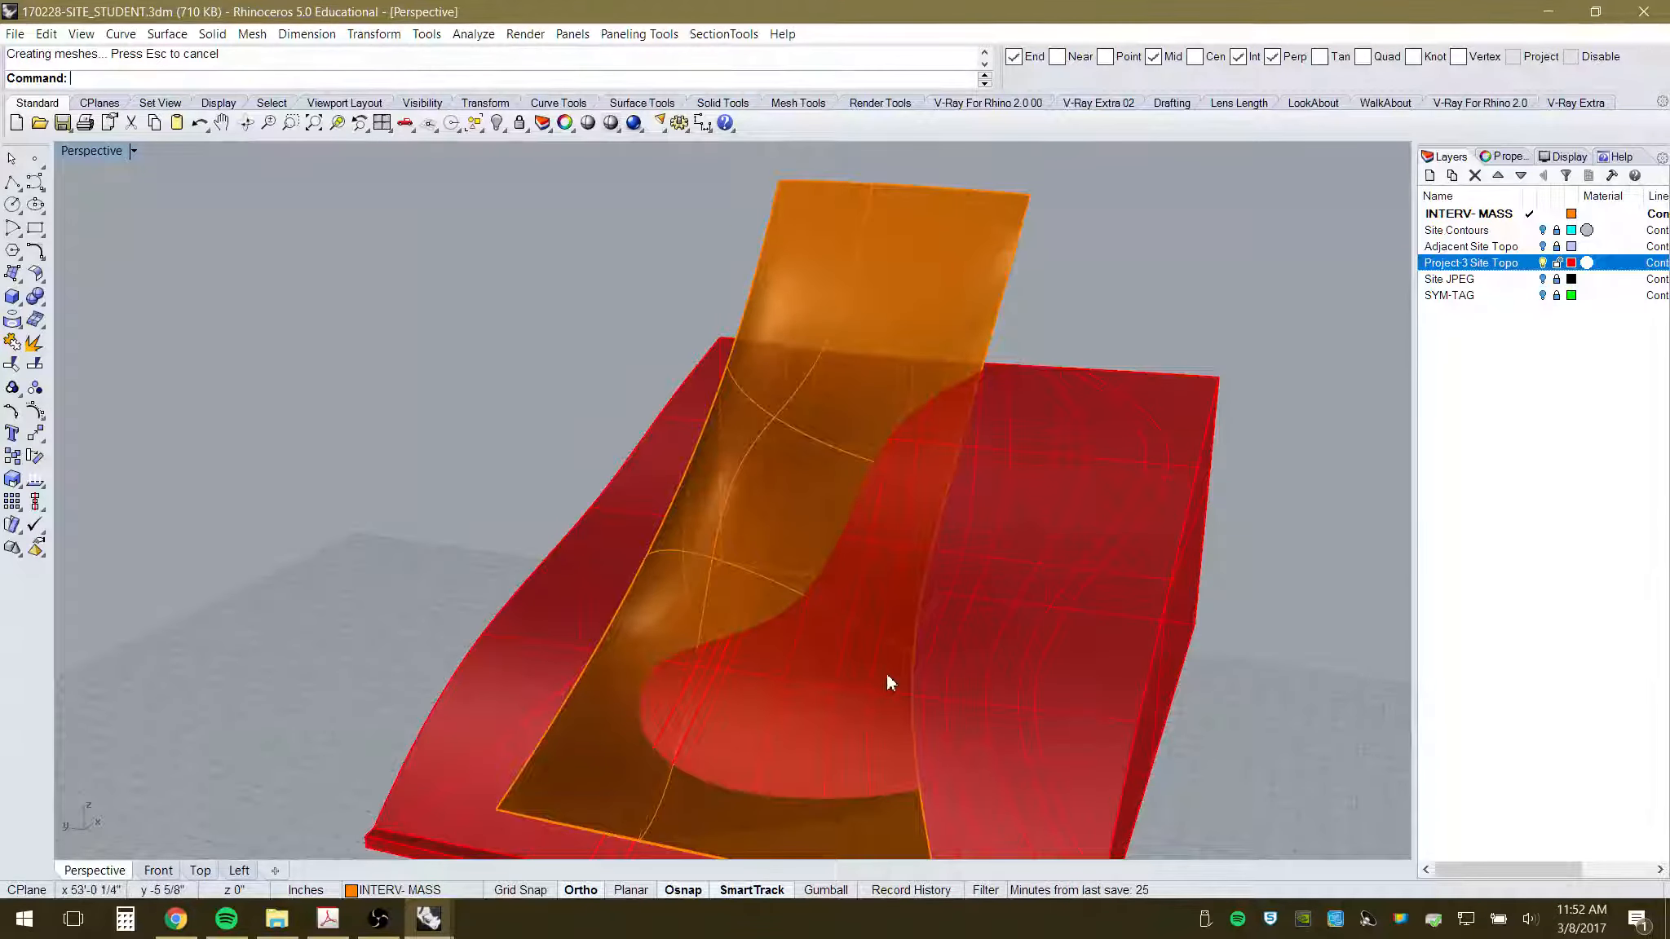
mouse_move(886, 674)
right_down()
mouse_move(932, 614)
mouse_move(885, 652)
right_up()
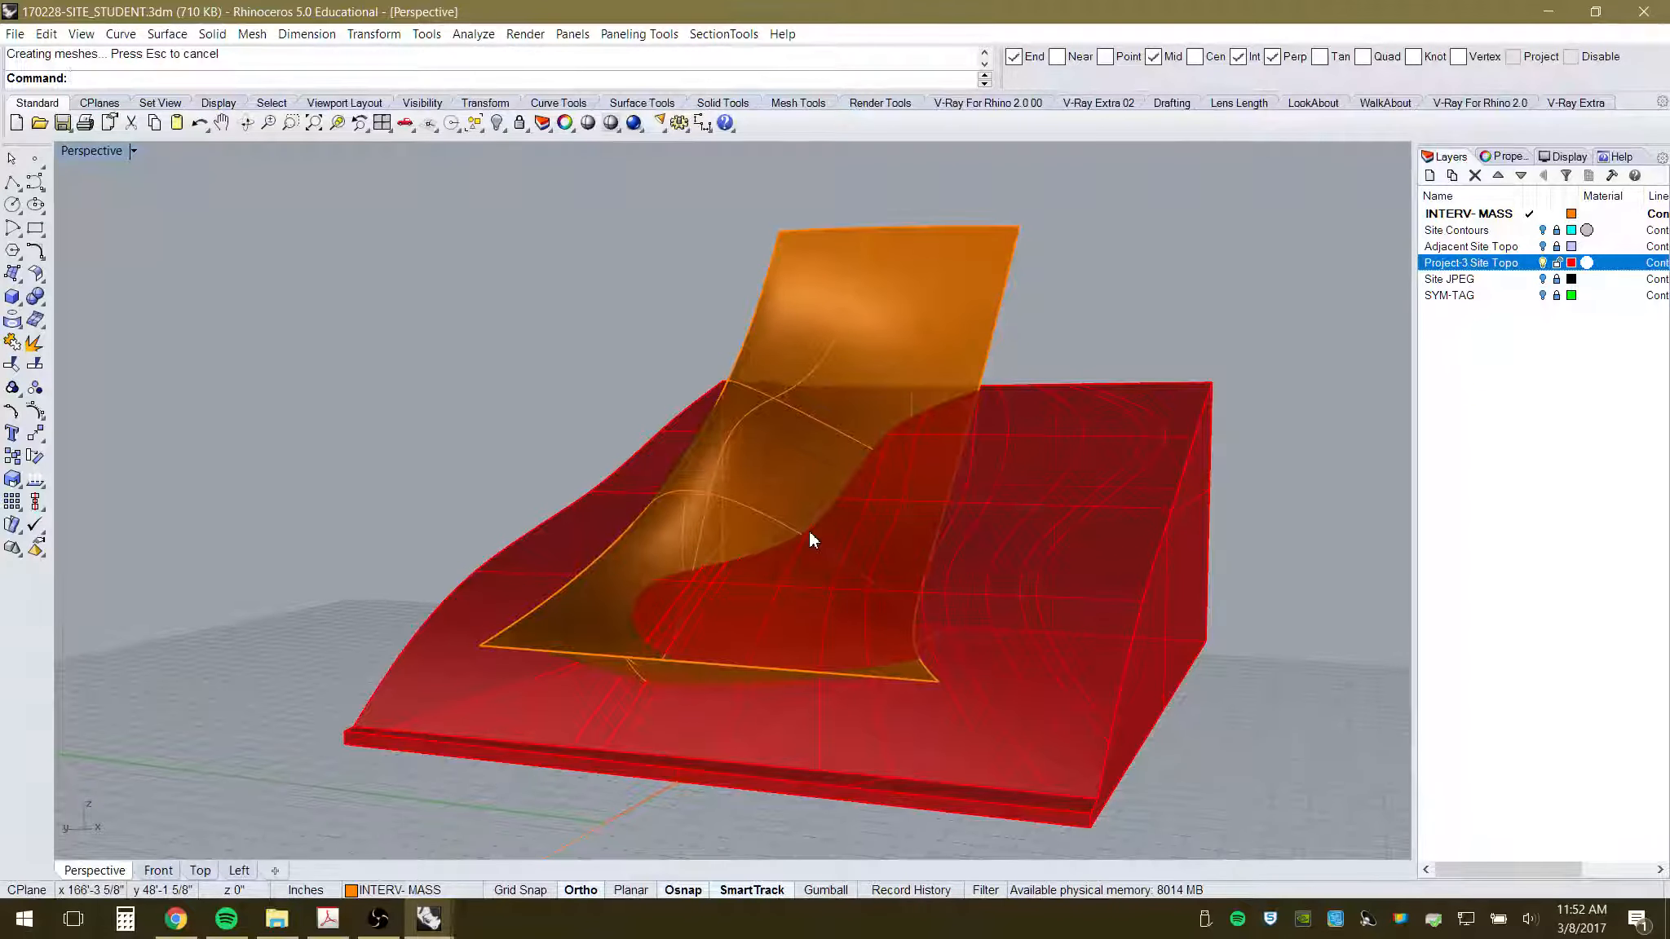
- Select both orange lofted canopy surfaces
click(959, 266)
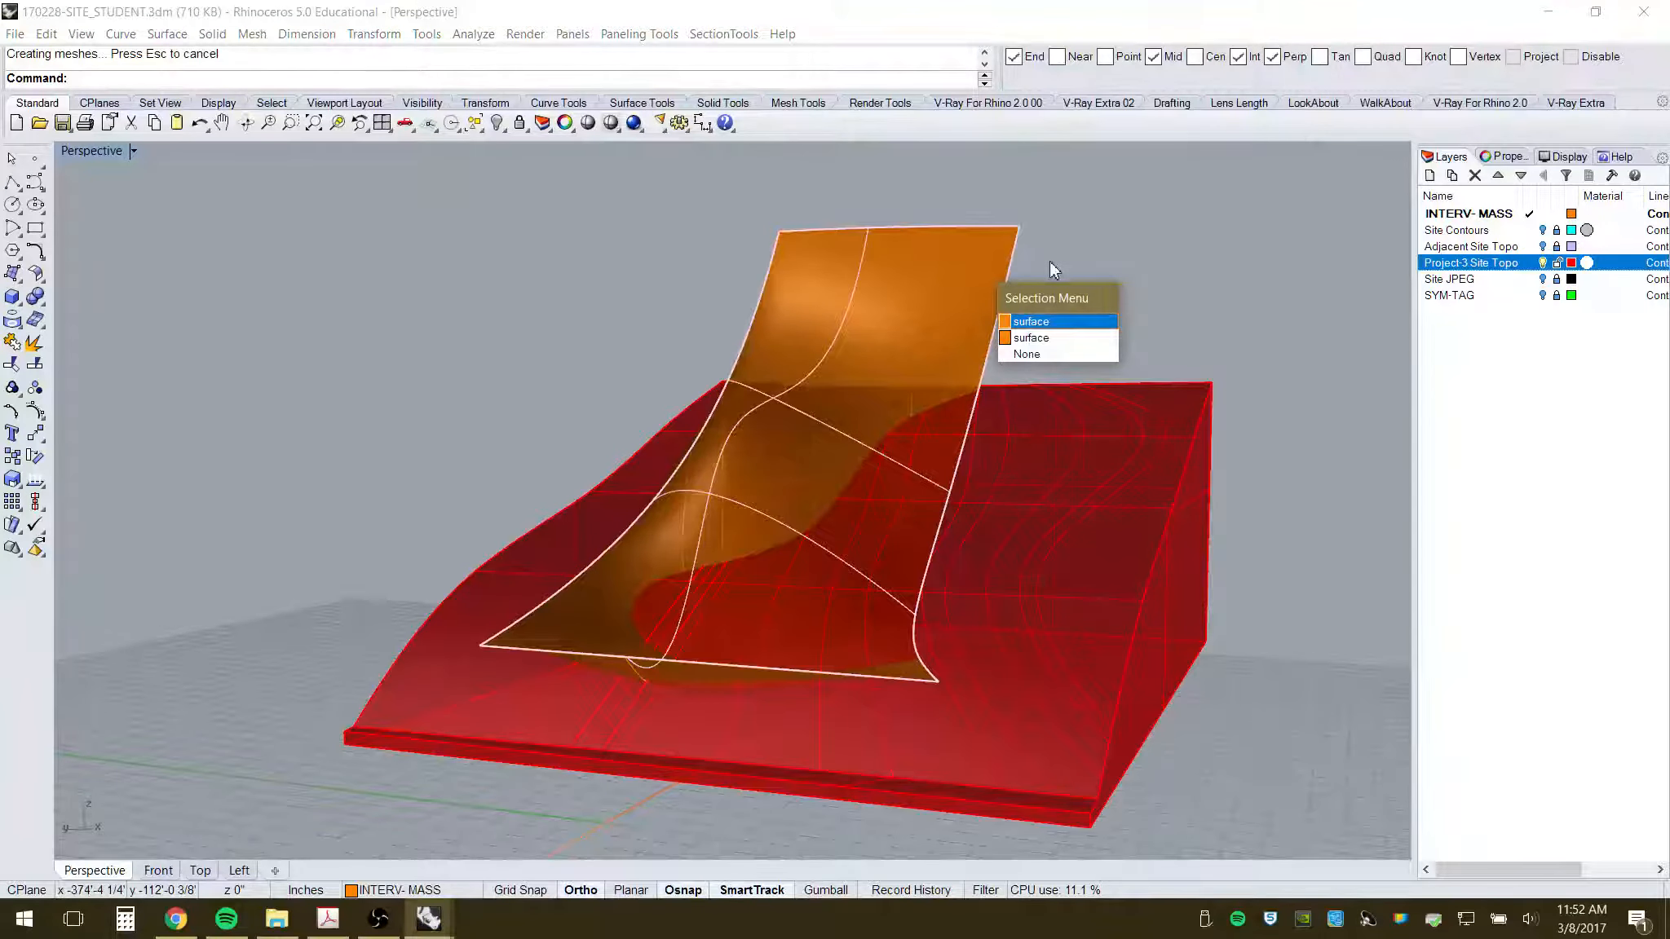
click(1068, 213)
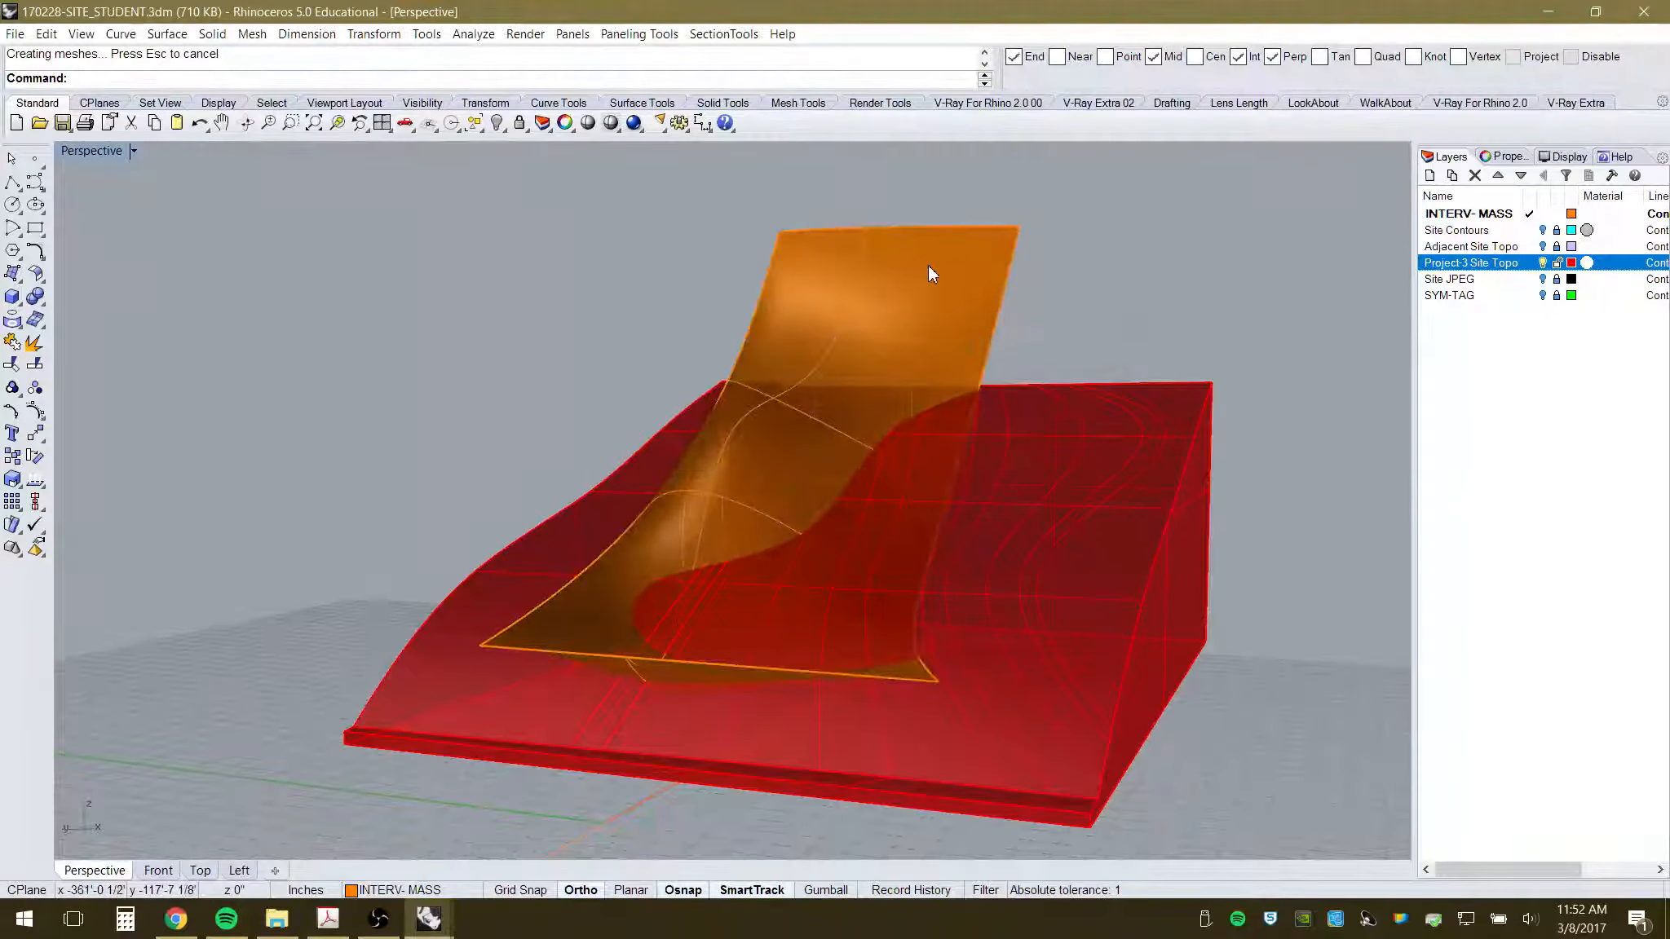
right_drag(894, 313, 926, 418)
scroll(918, 279, up, 3)
click(898, 281)
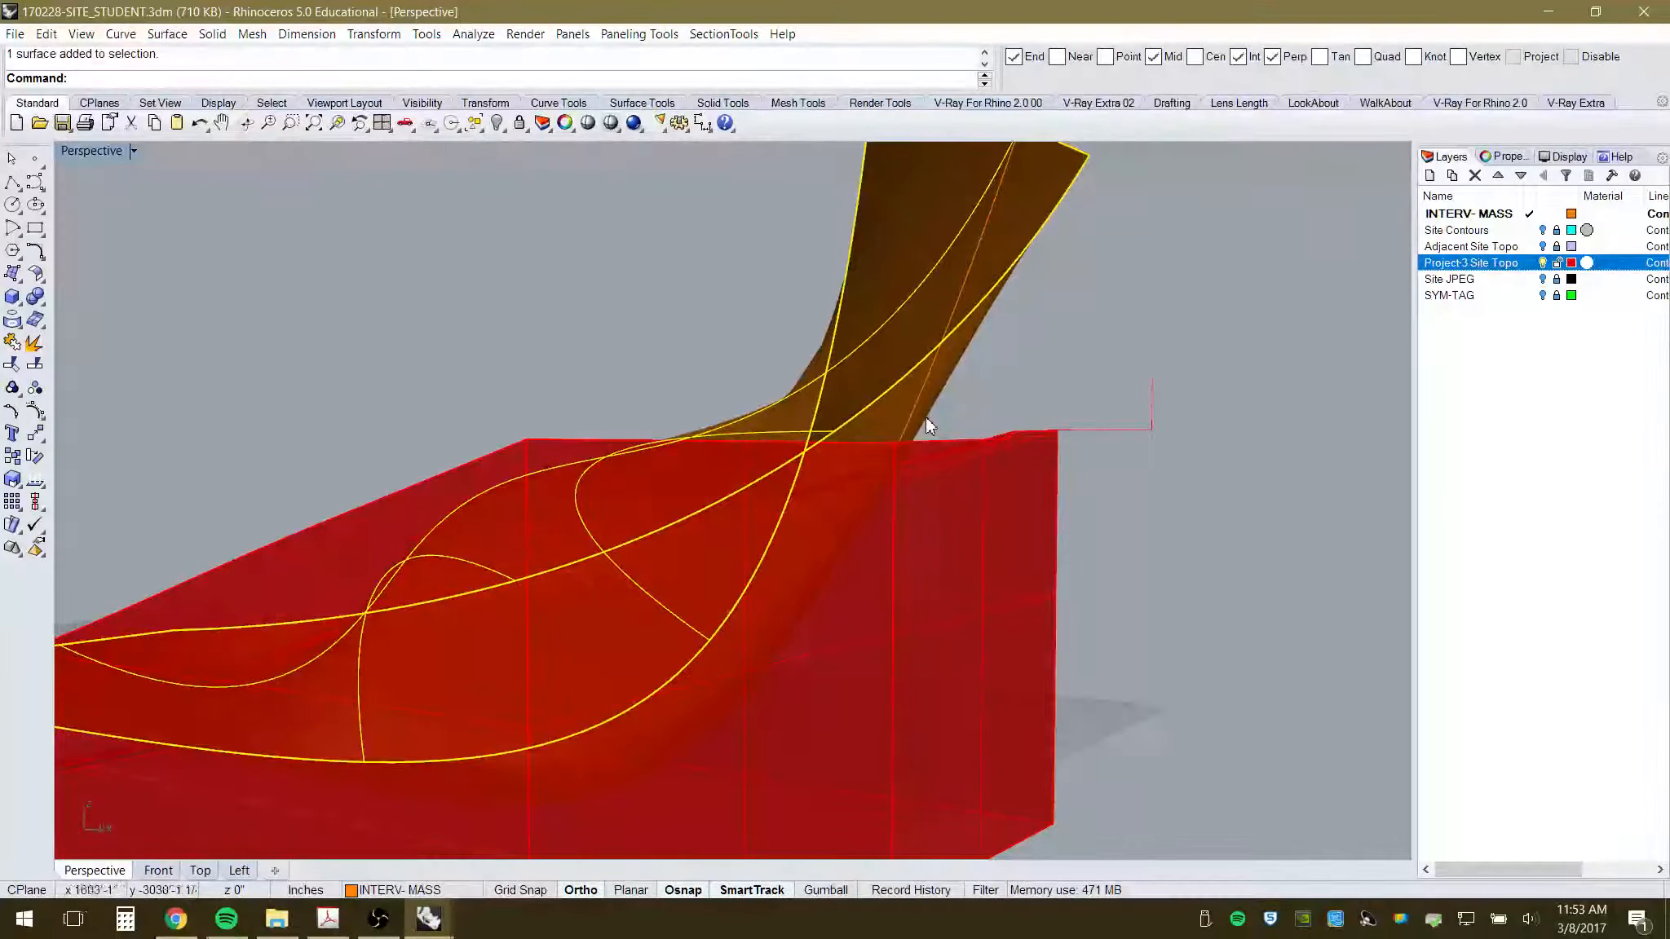
click(973, 268)
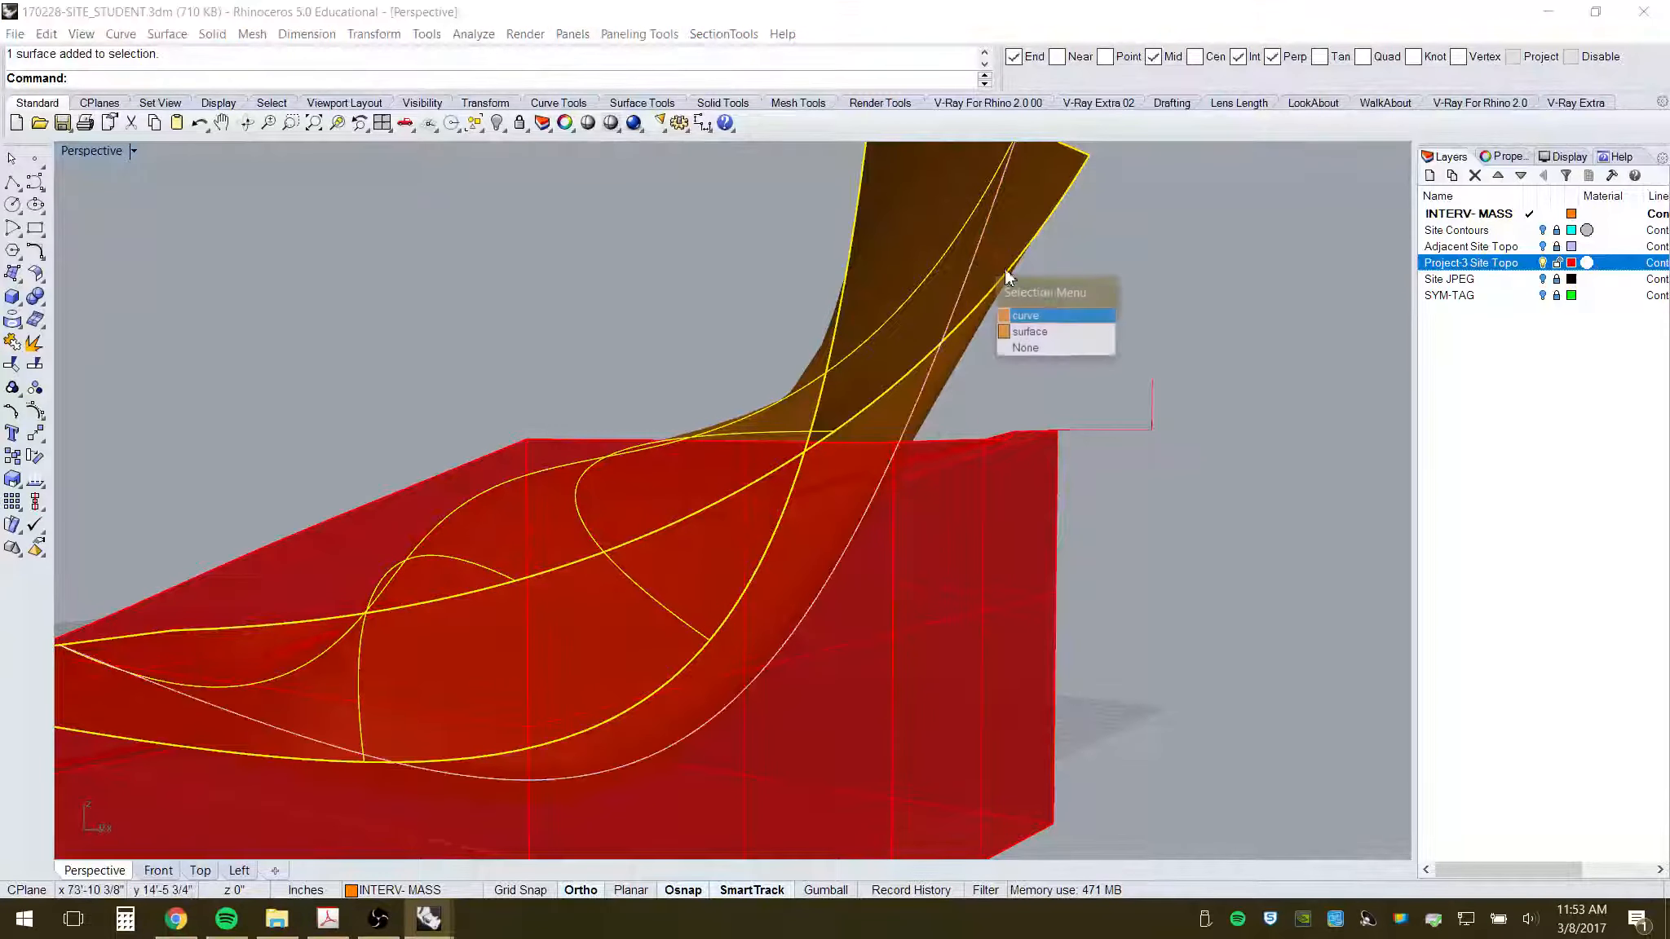
click(1029, 332)
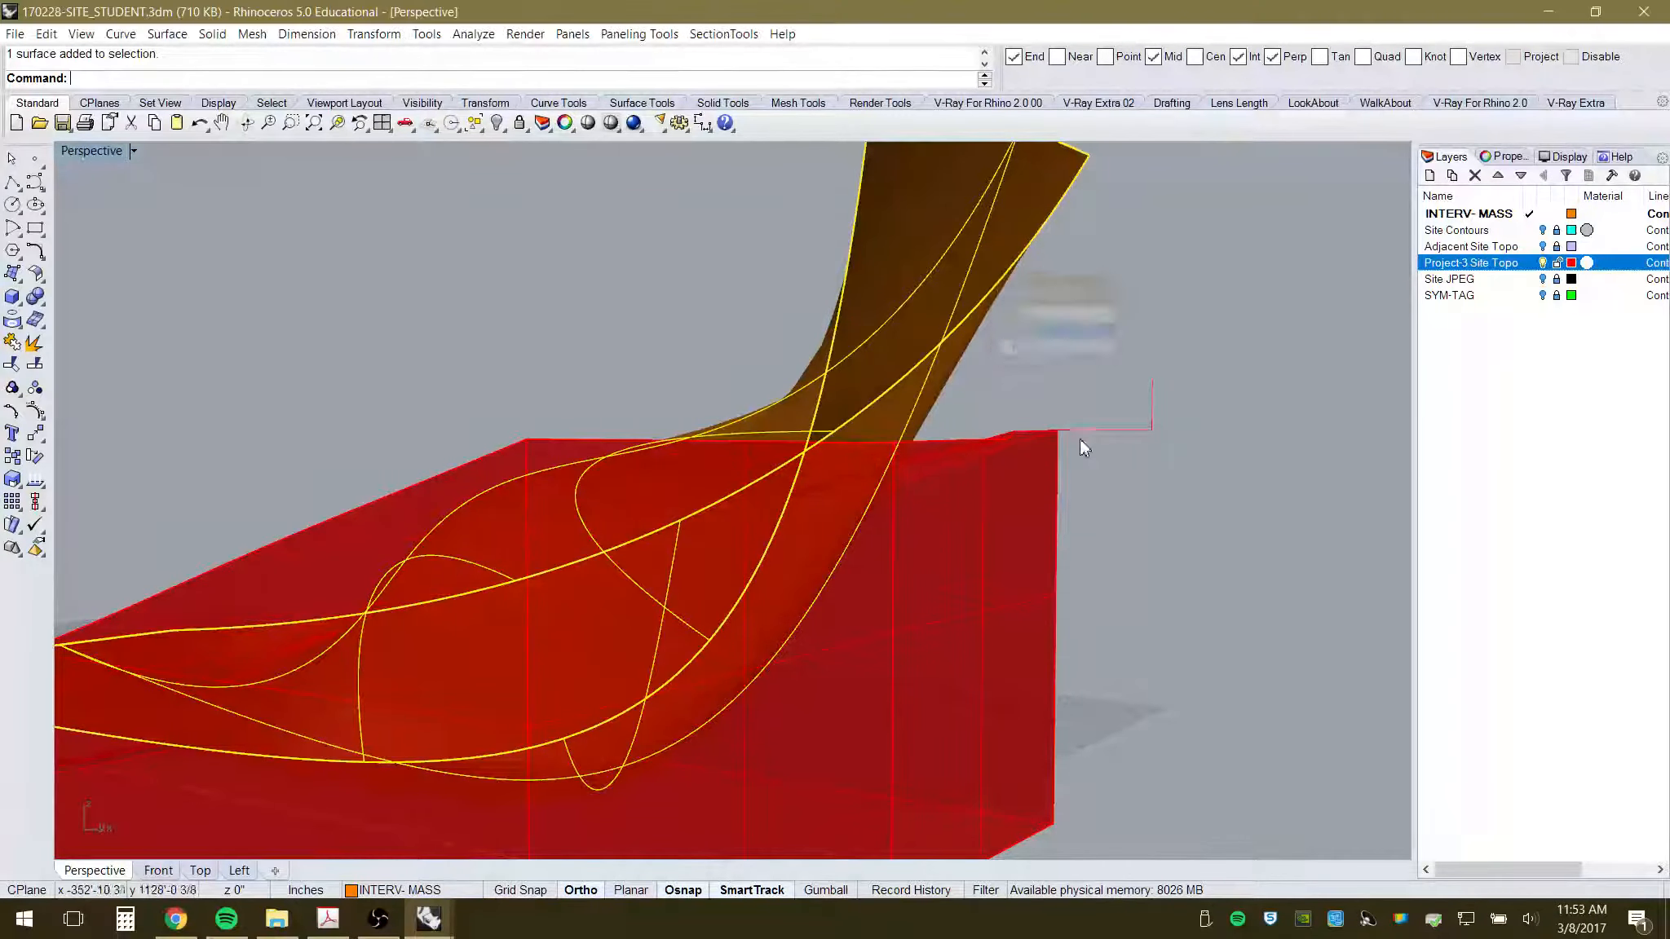
right_drag(883, 539, 1044, 581)
scroll(1029, 583, down, 5)
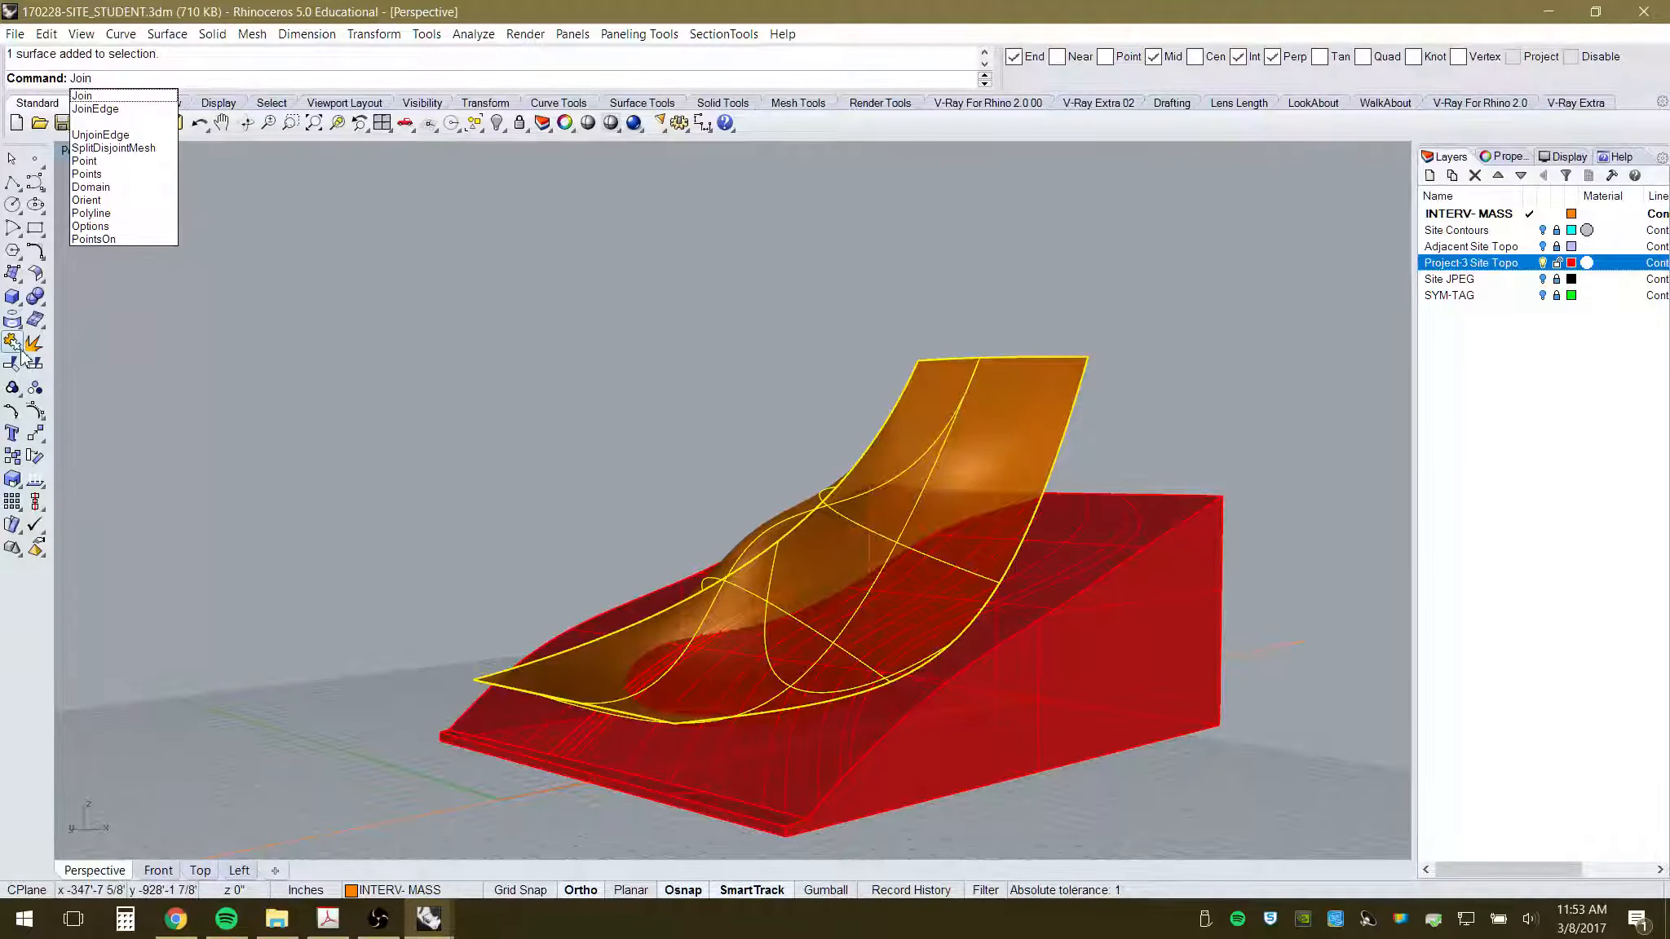
- Join the two canopy surfaces into one polysurface
key(Return)
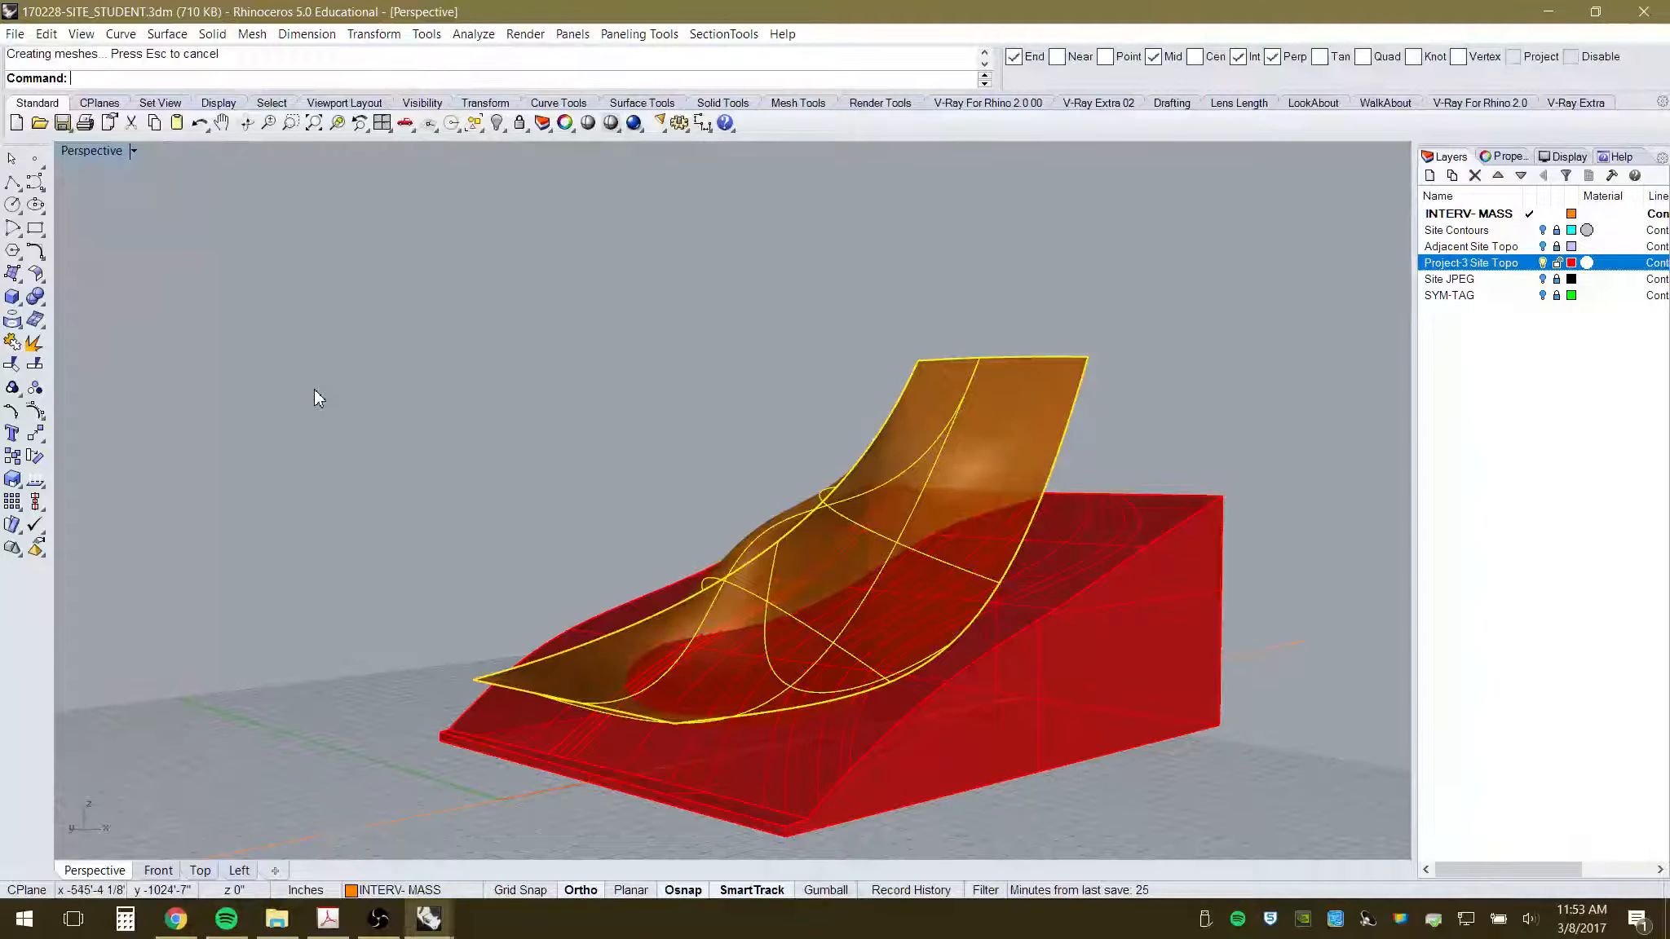
click(999, 434)
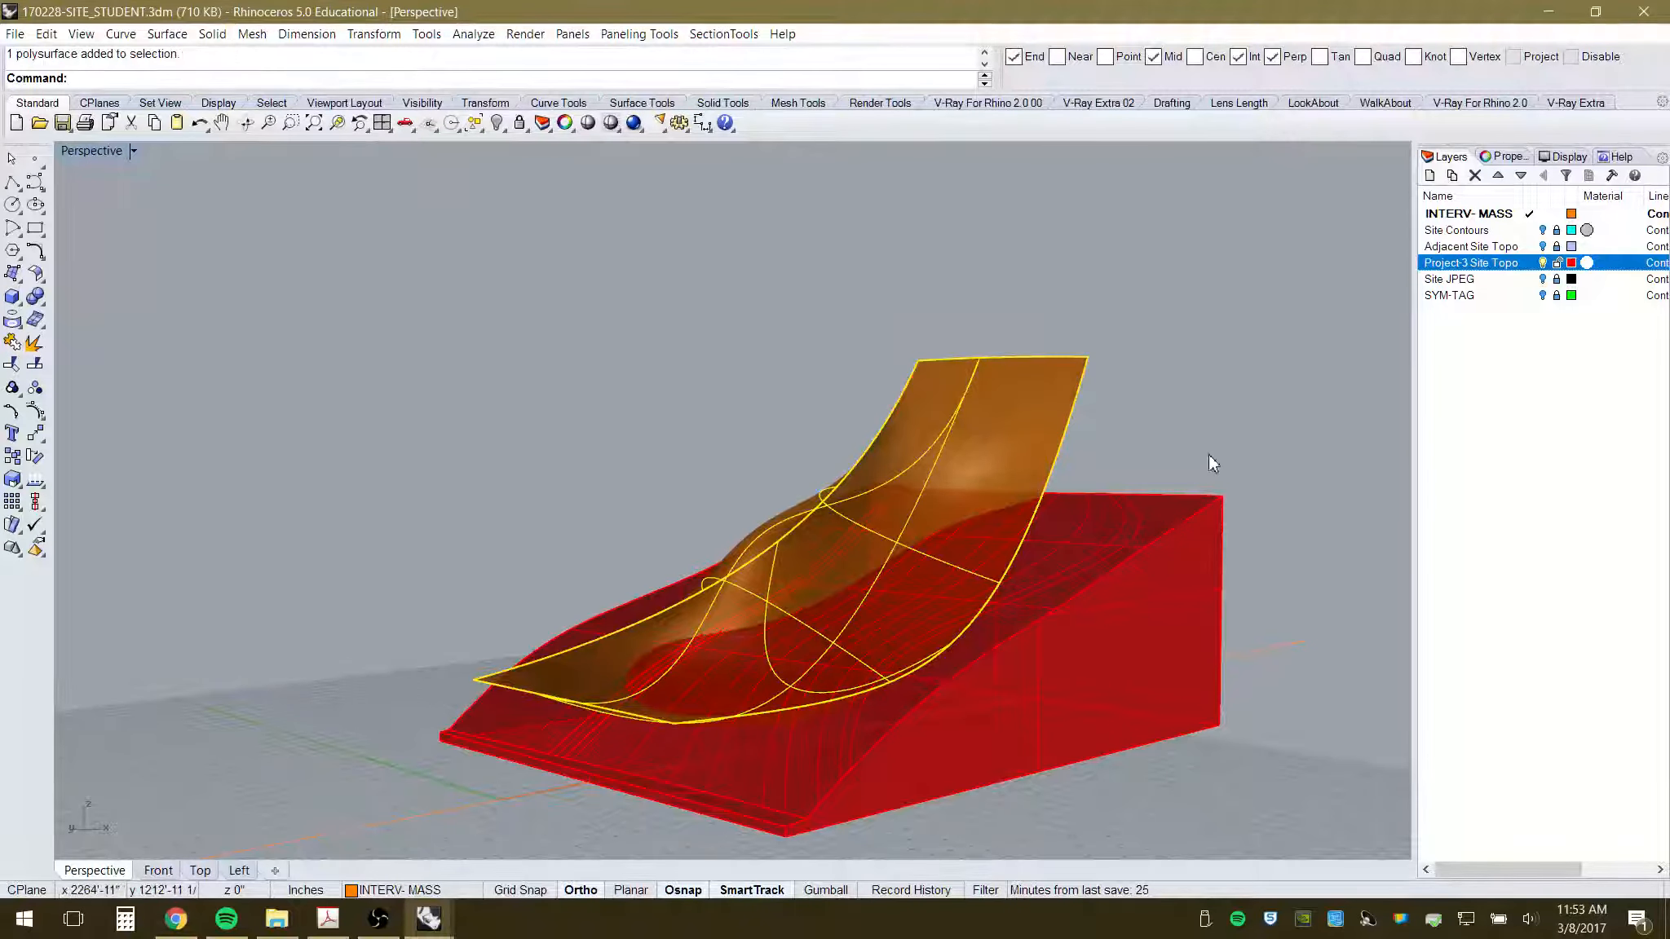
right_drag(1209, 456, 926, 487)
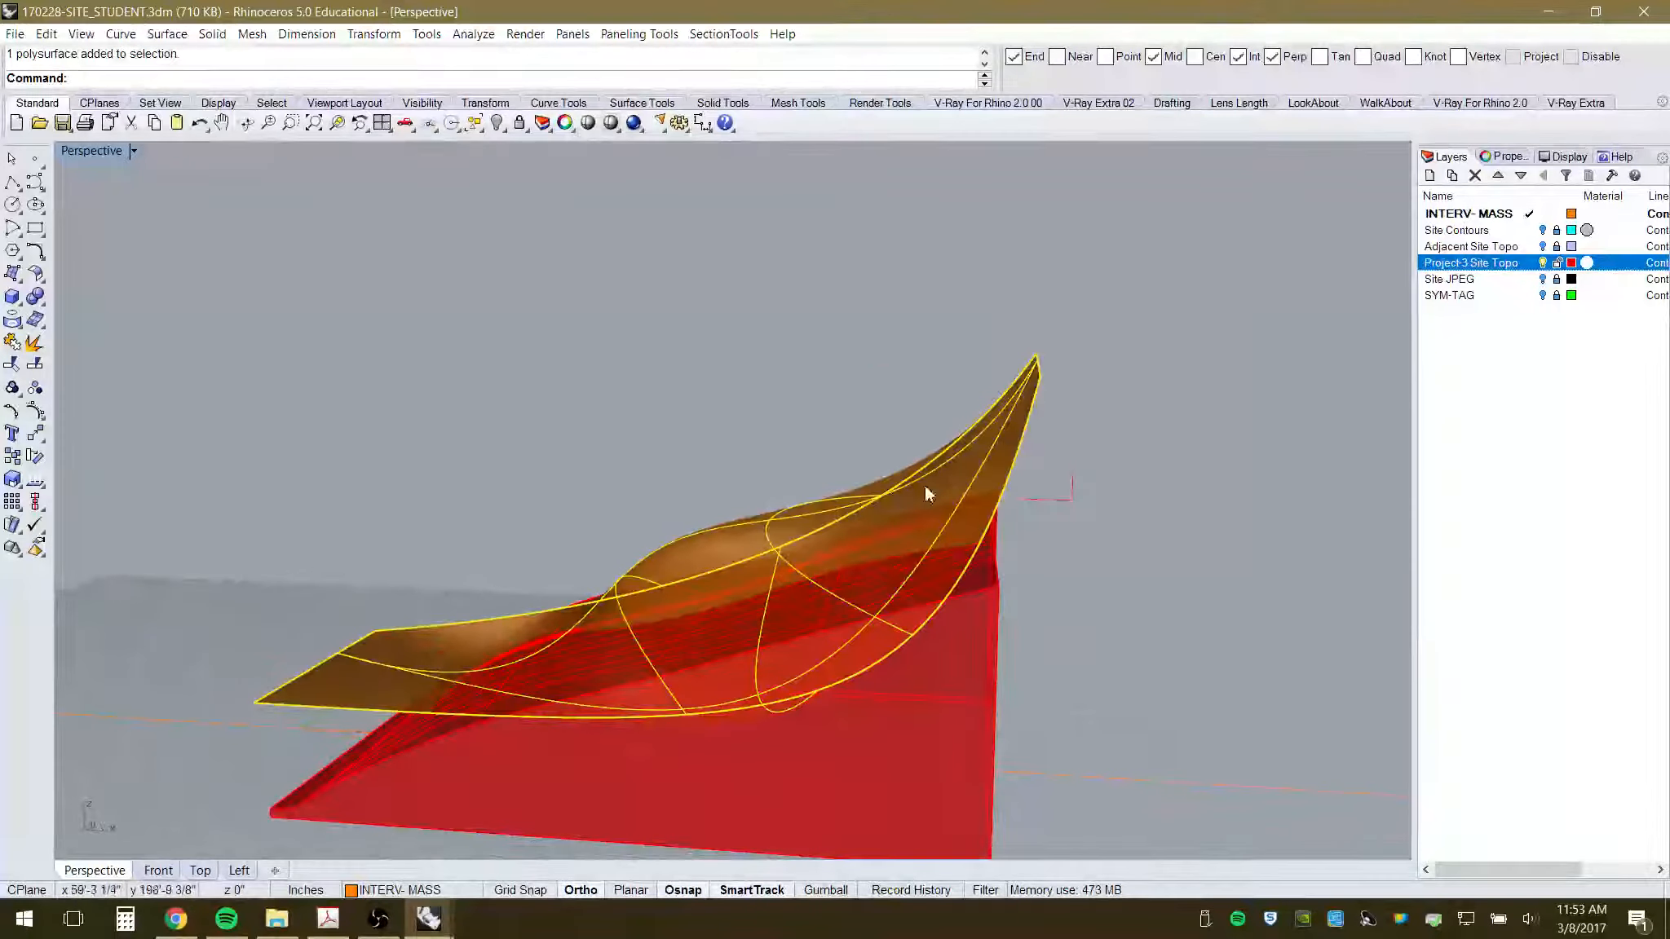
right_drag(658, 765, 740, 555)
right_drag(806, 689, 691, 613)
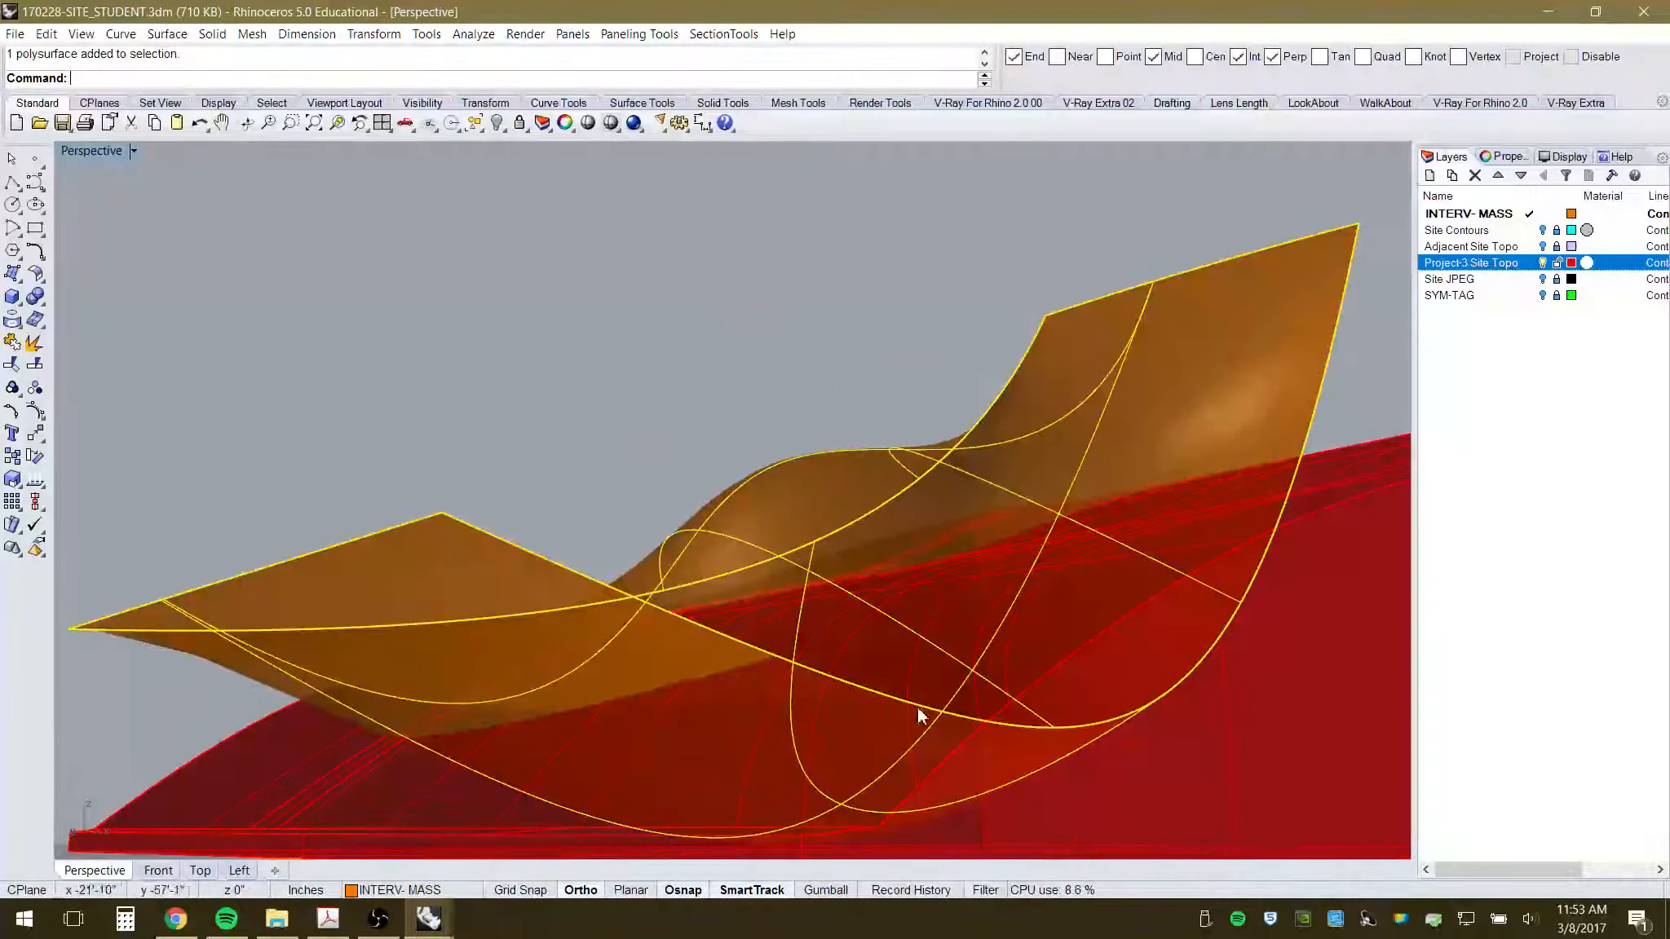
scroll(1267, 470, down, 6)
right_drag(927, 463, 900, 490)
- Deselect and orbit to inspect the joined canopy rising from the red topography
click(912, 496)
scroll(759, 541, up, 6)
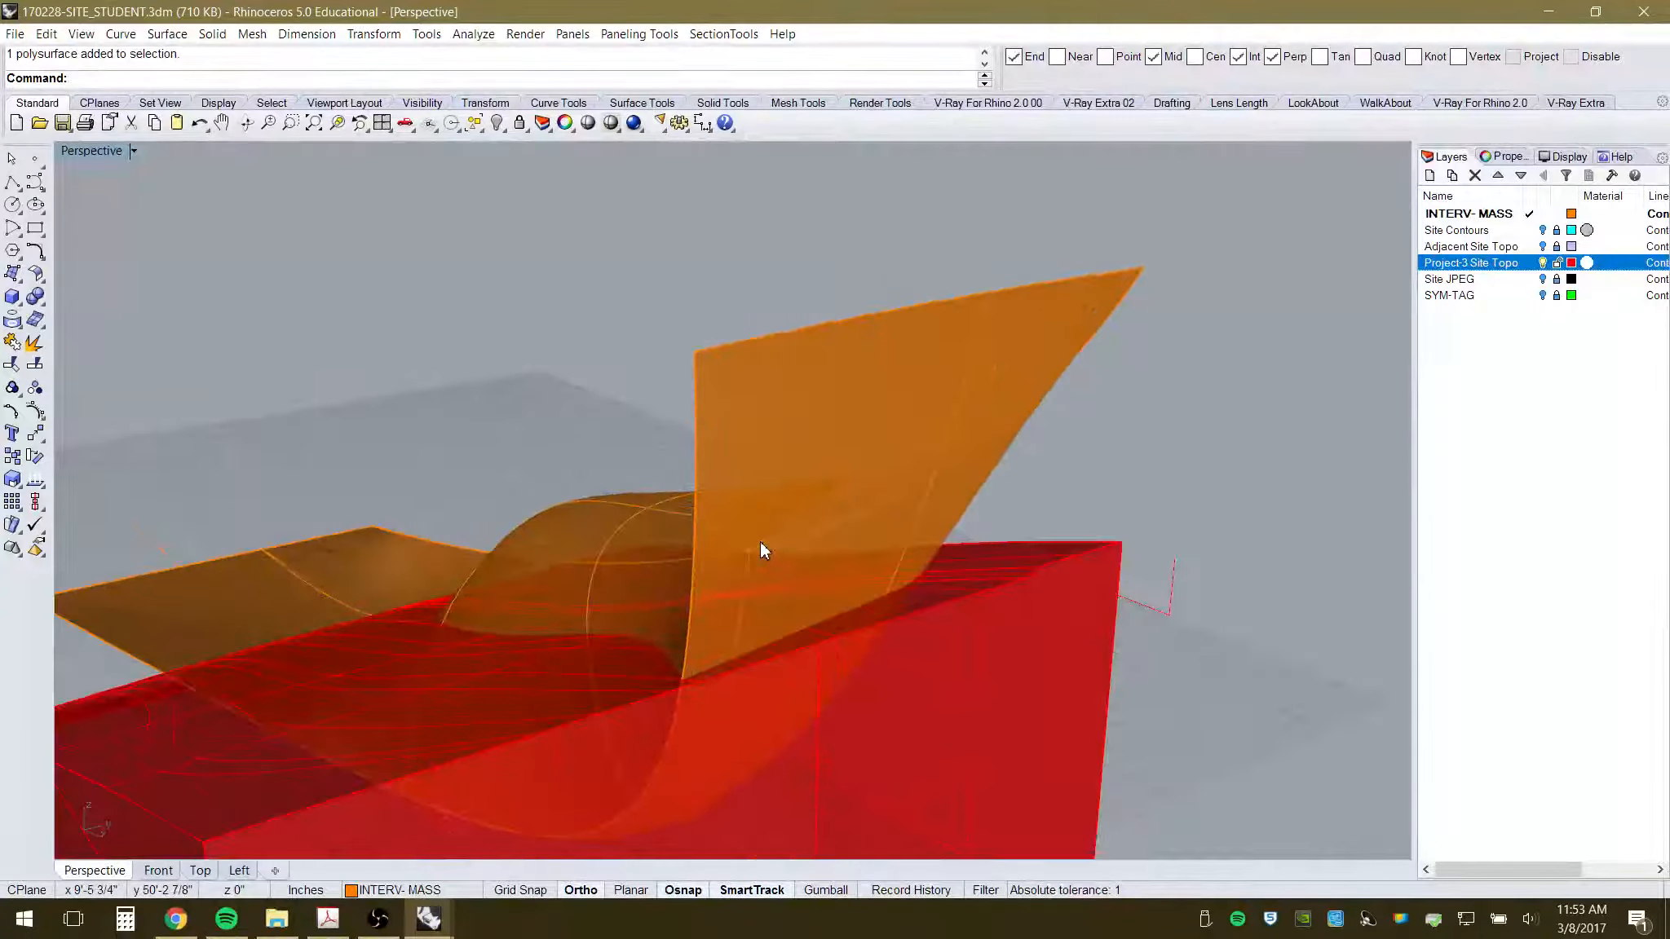
right_drag(759, 541, 1182, 575)
scroll(845, 547, down, 7)
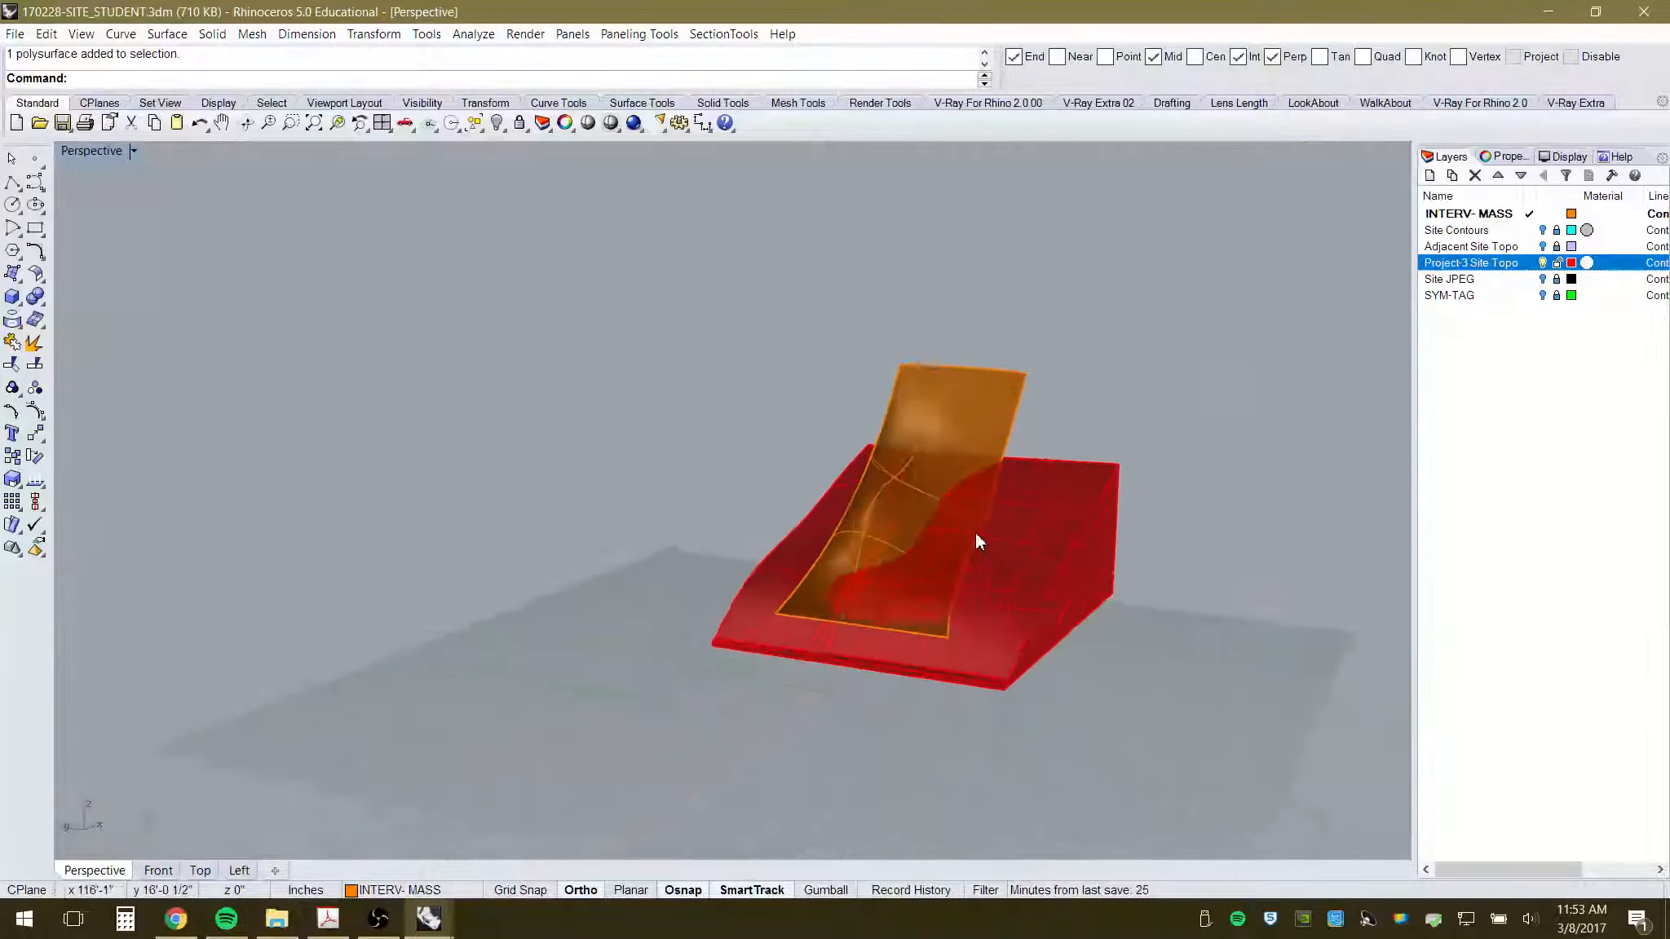
right_drag(976, 534, 993, 576)
scroll(1009, 547, up, 4)
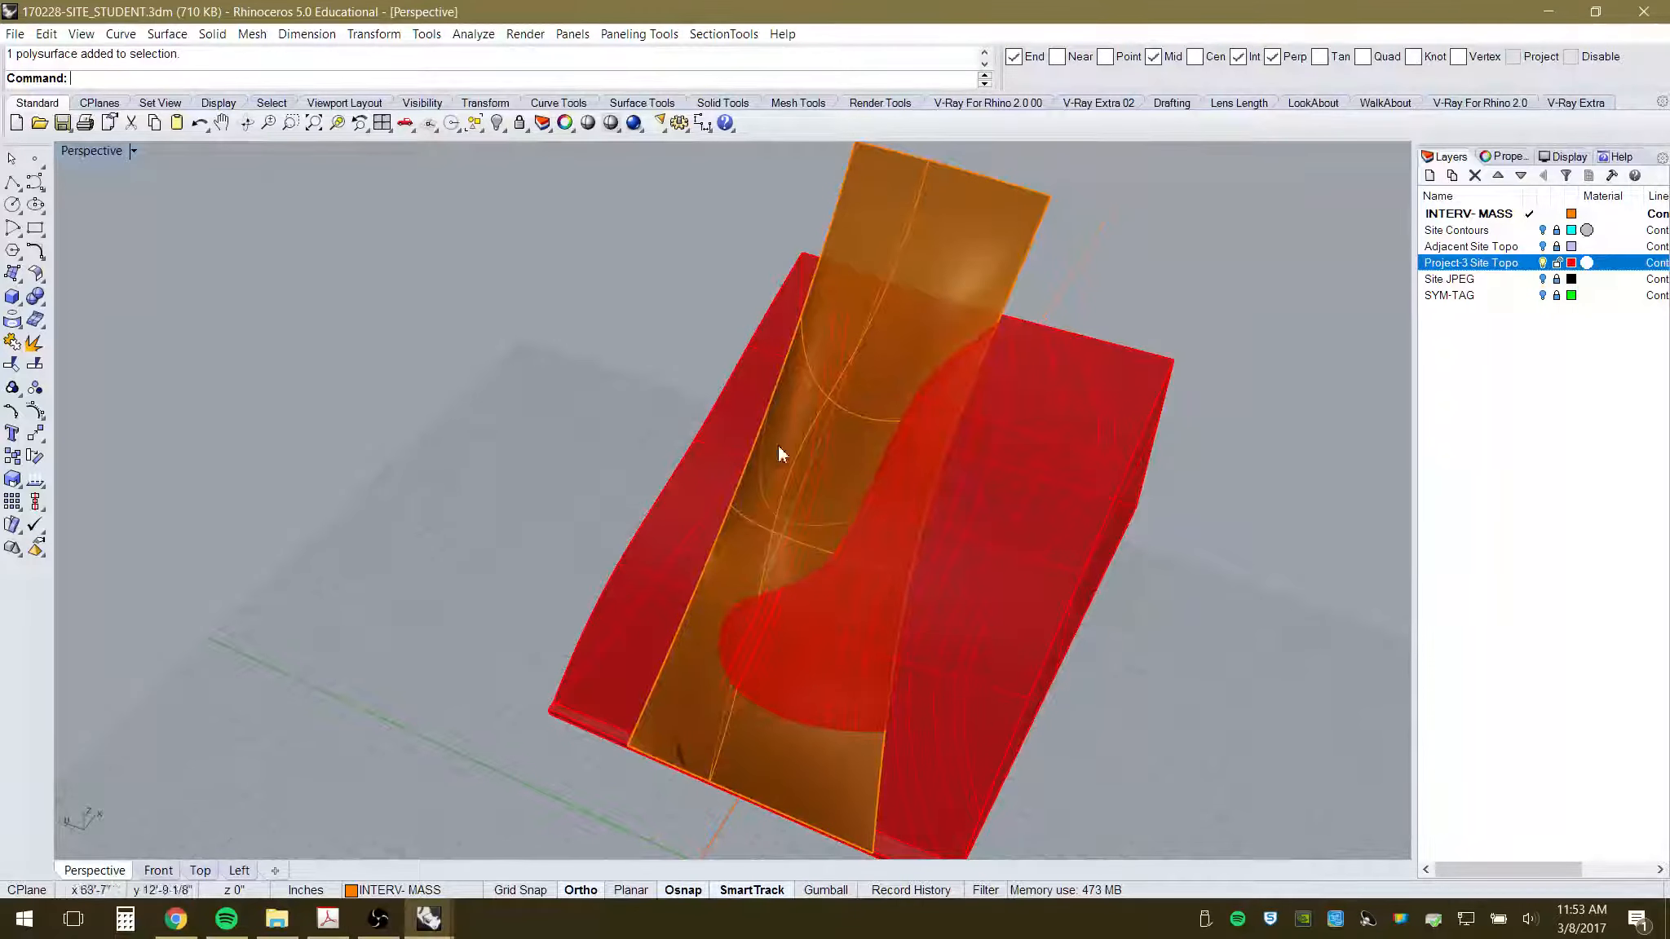
right_drag(778, 446, 976, 496)
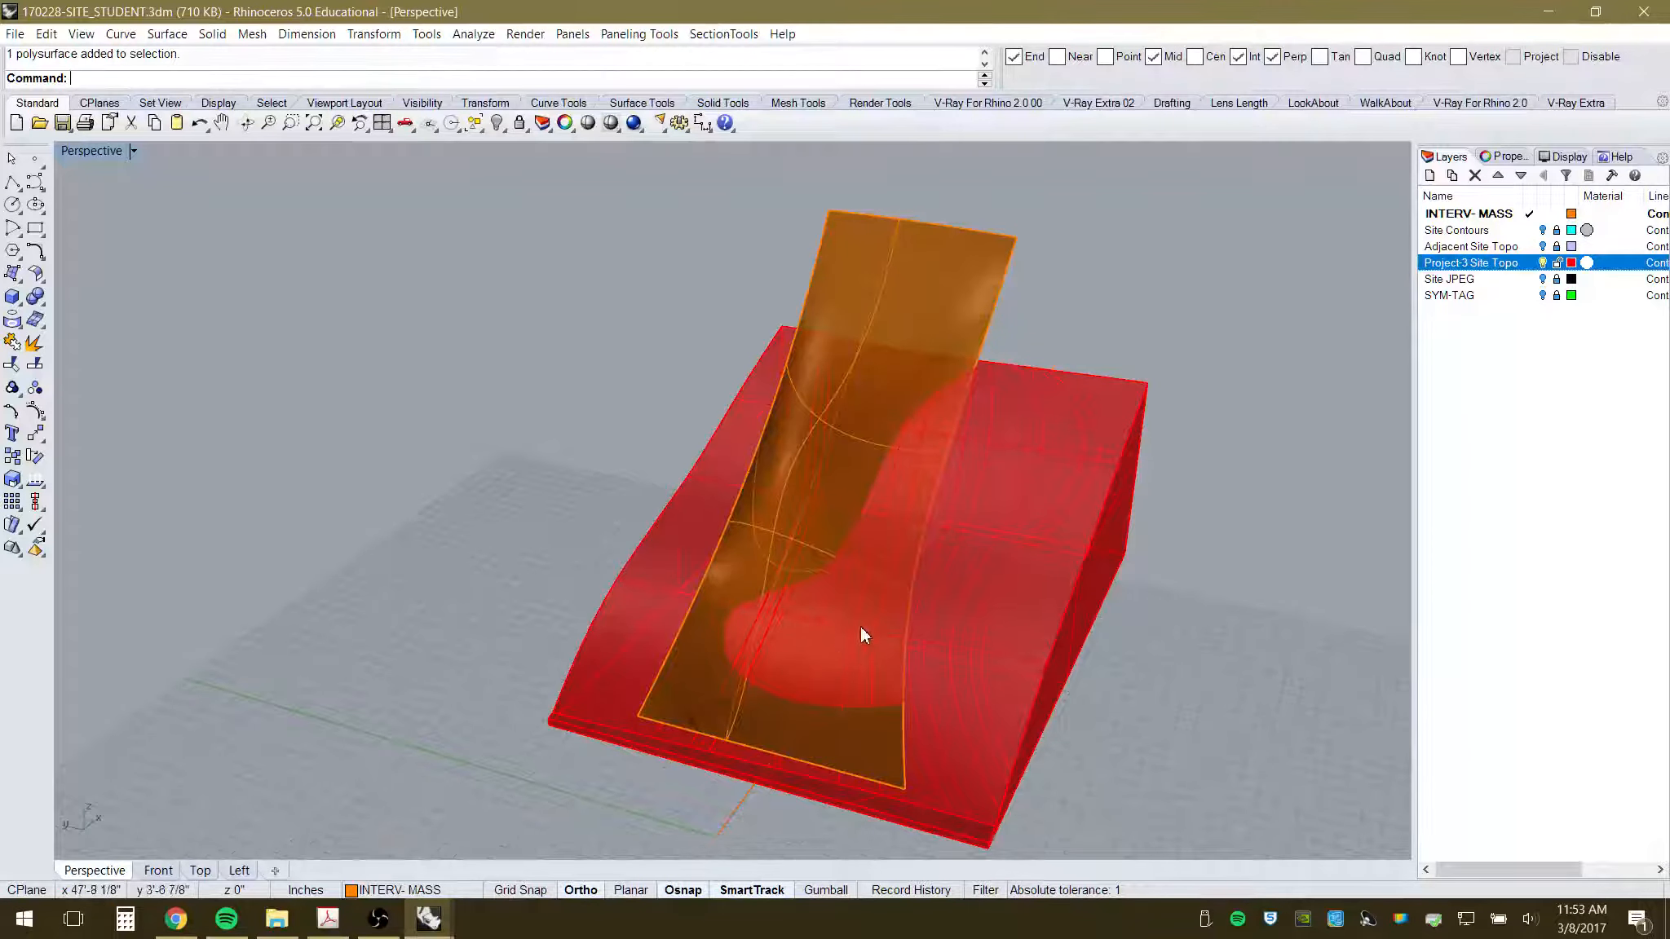
right_drag(865, 636, 839, 600)
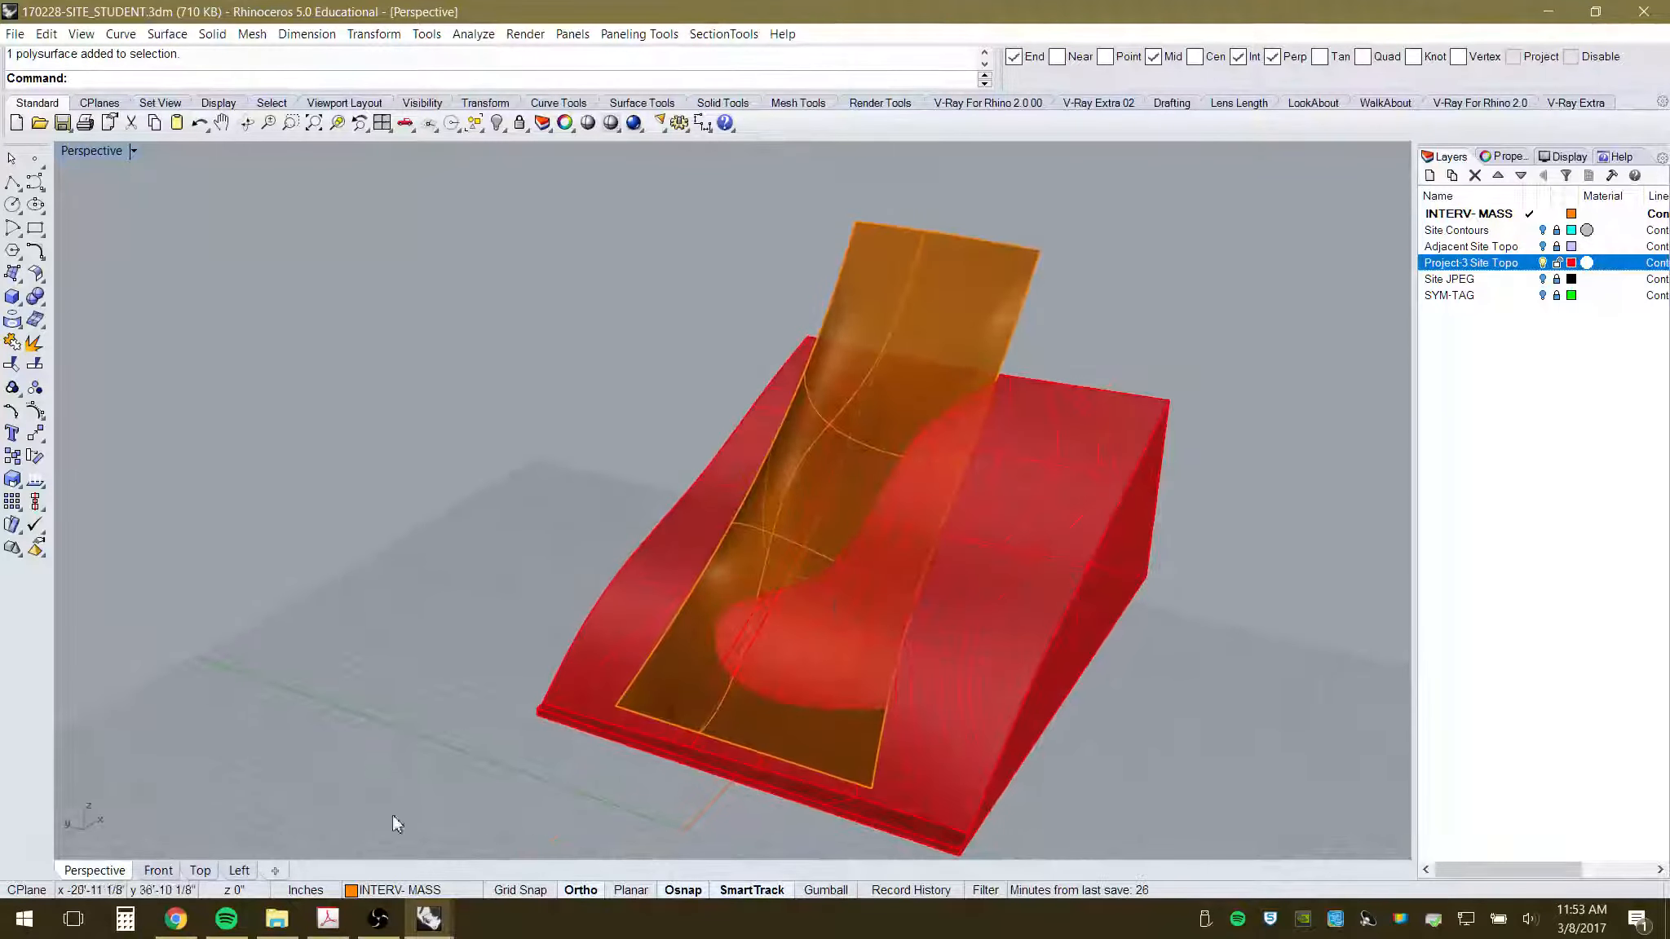
- Zoom in on the canopy in Top view and start Box: Corner to Corner, Height
click(200, 870)
scroll(665, 465, up, 3)
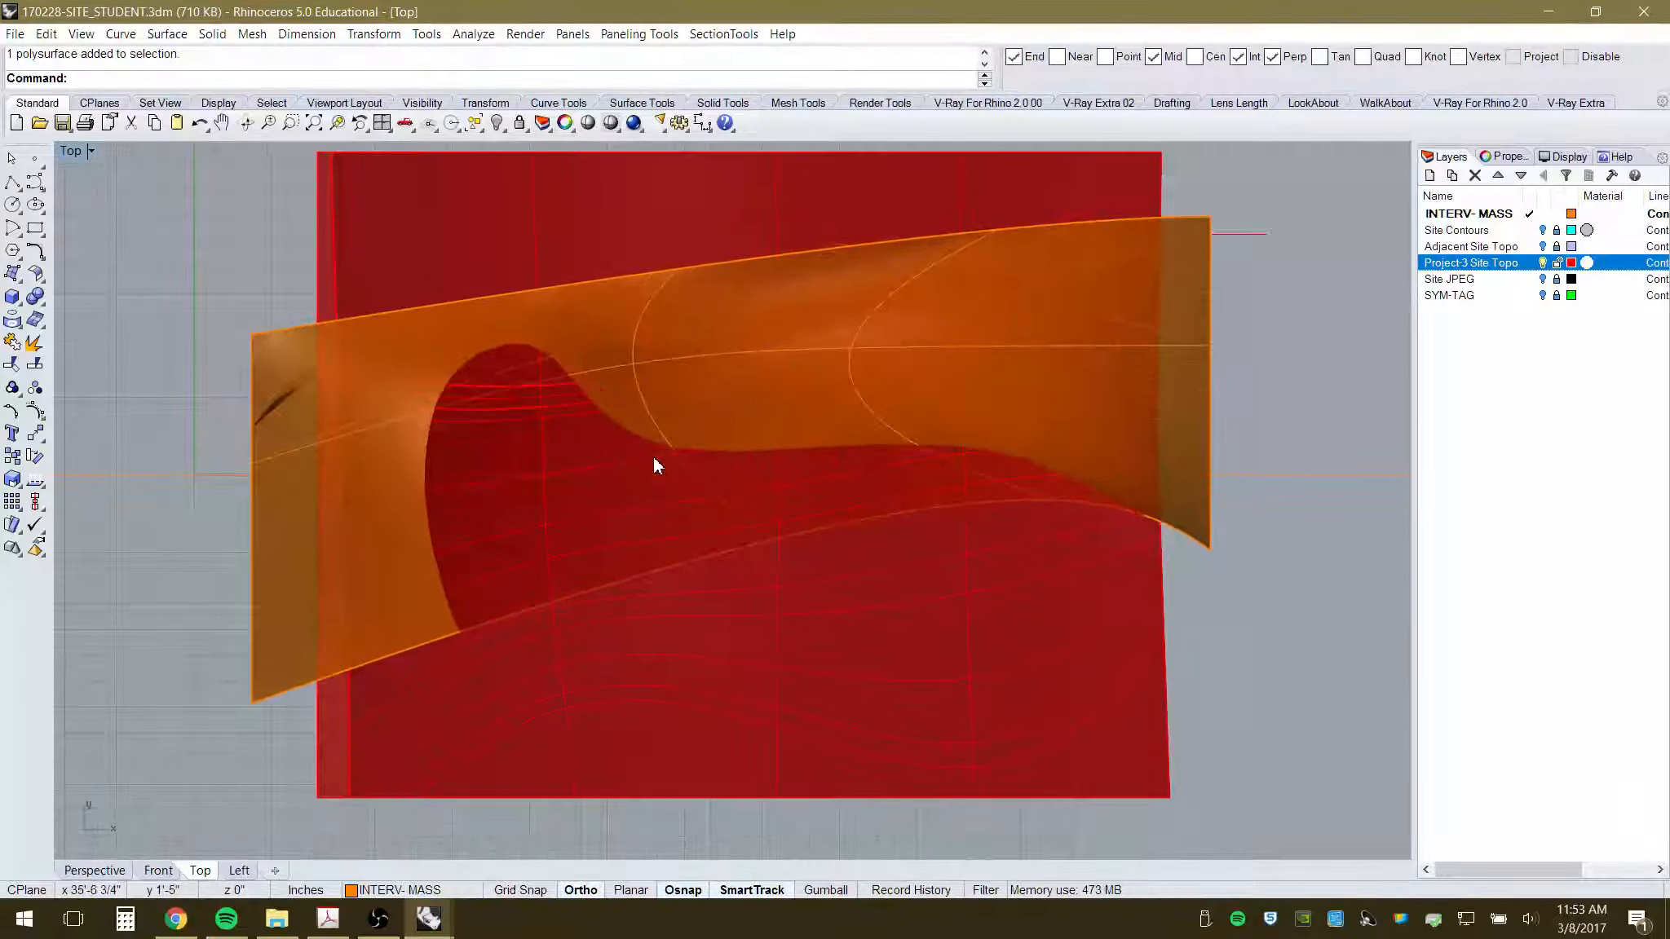
scroll(654, 461, up, 1)
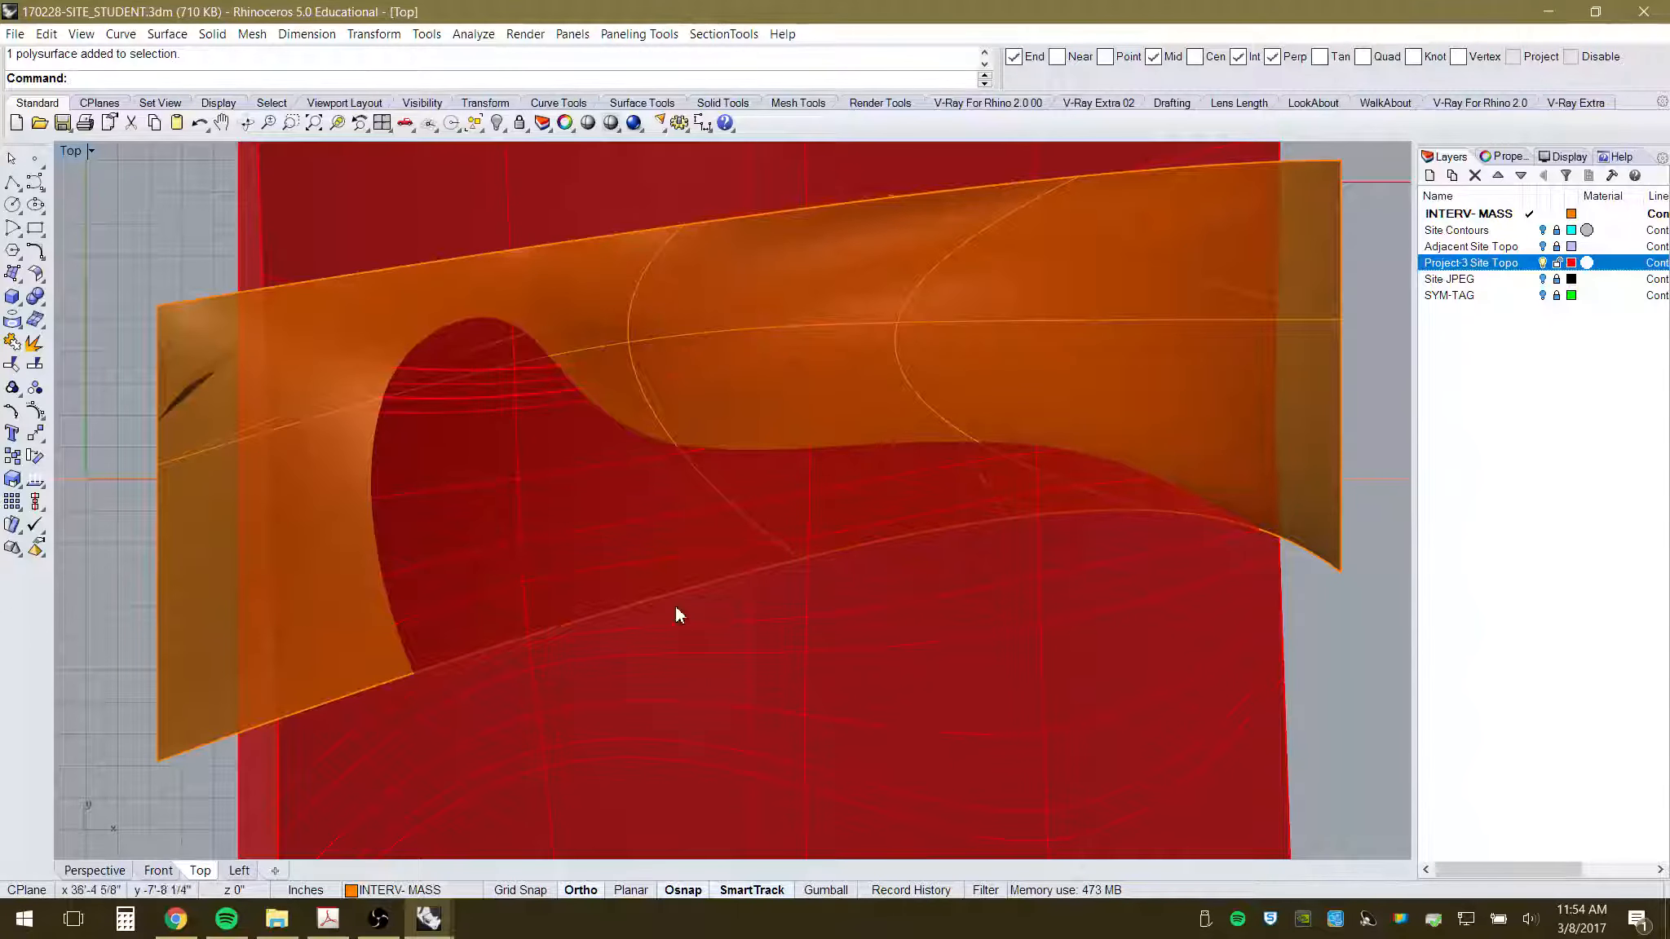
scroll(304, 410, down, 3)
scroll(394, 494, up, 2)
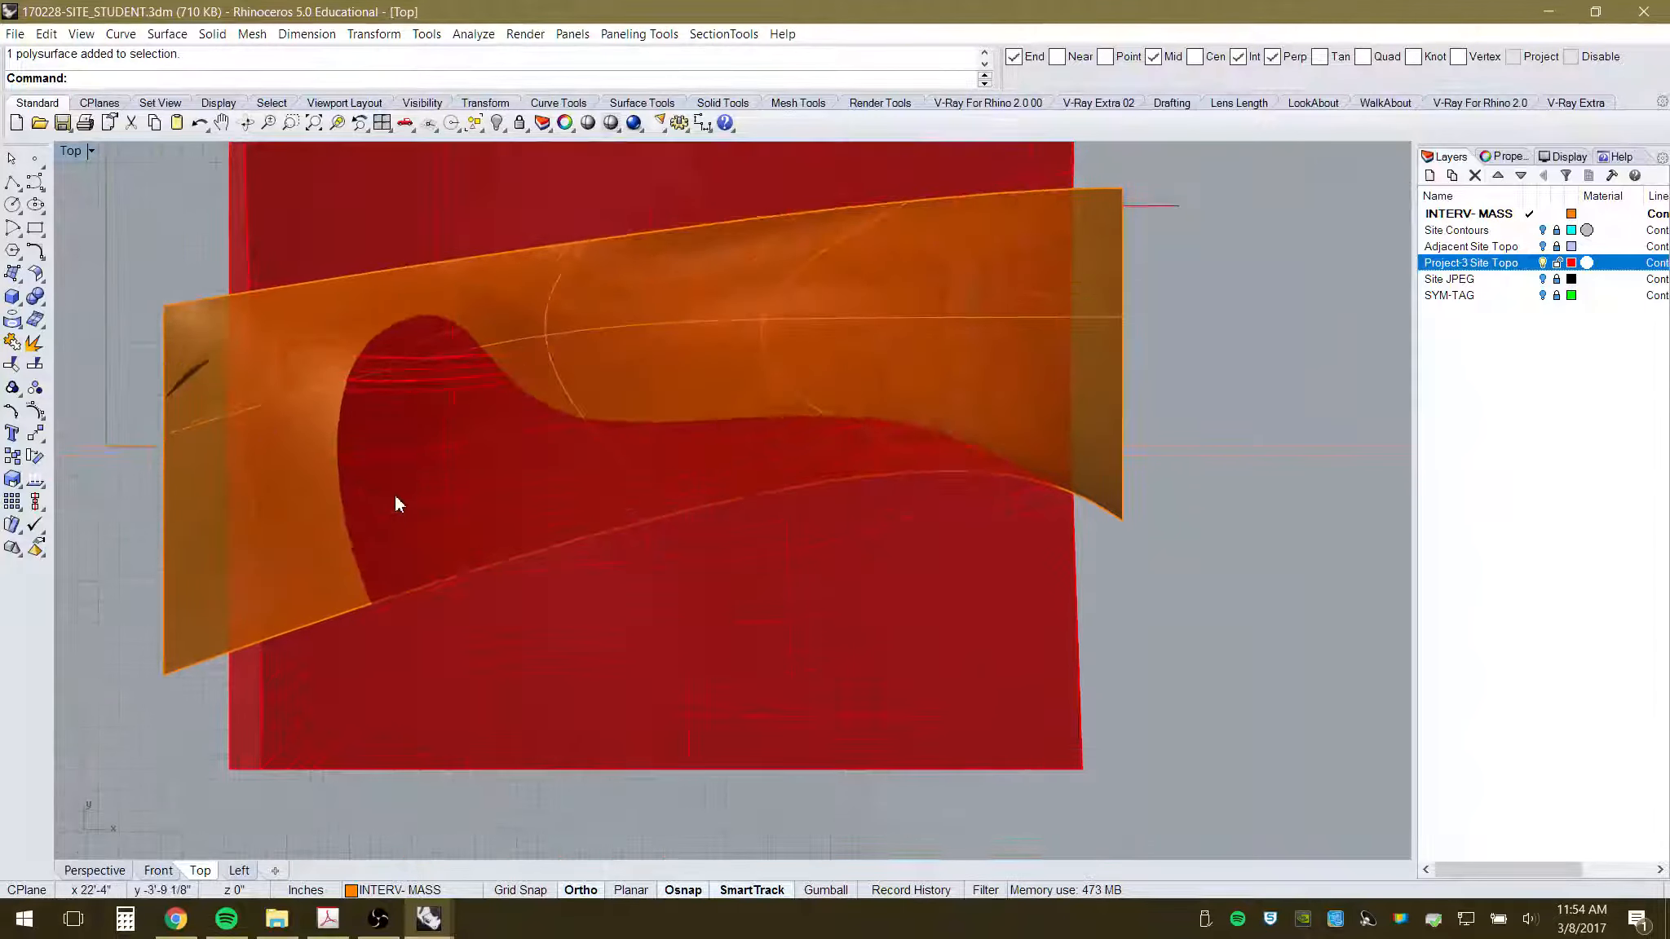
click(12, 298)
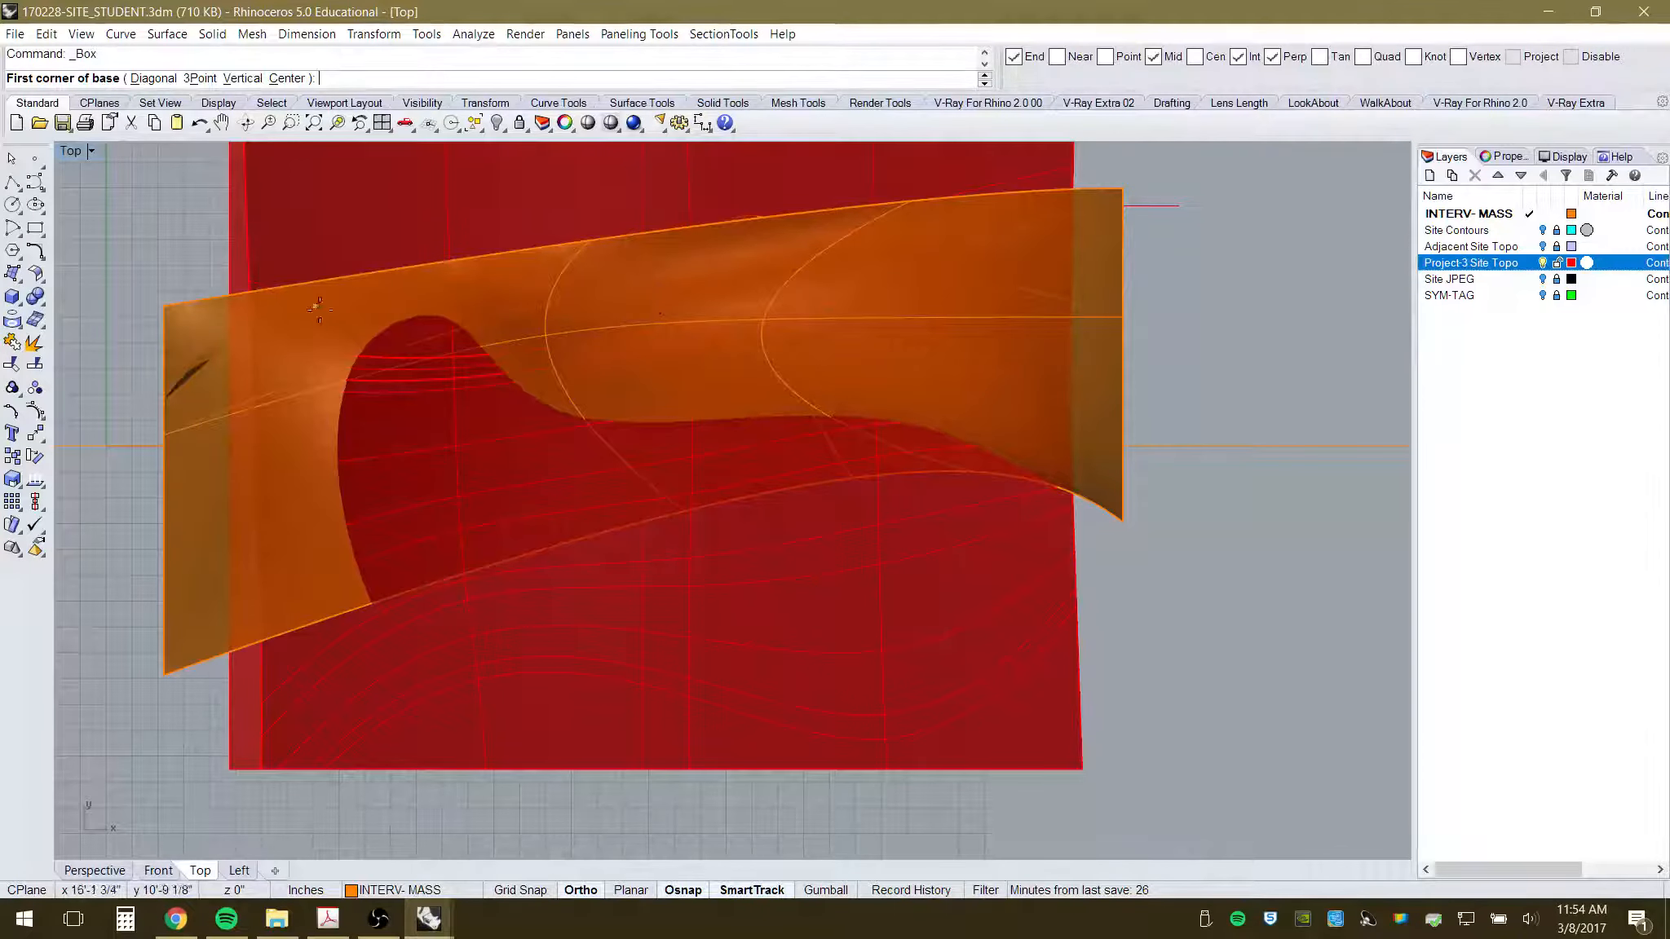
- With Osnap disabled, draw a box around the canopy footprint in Top and set its height in Front
click(1571, 57)
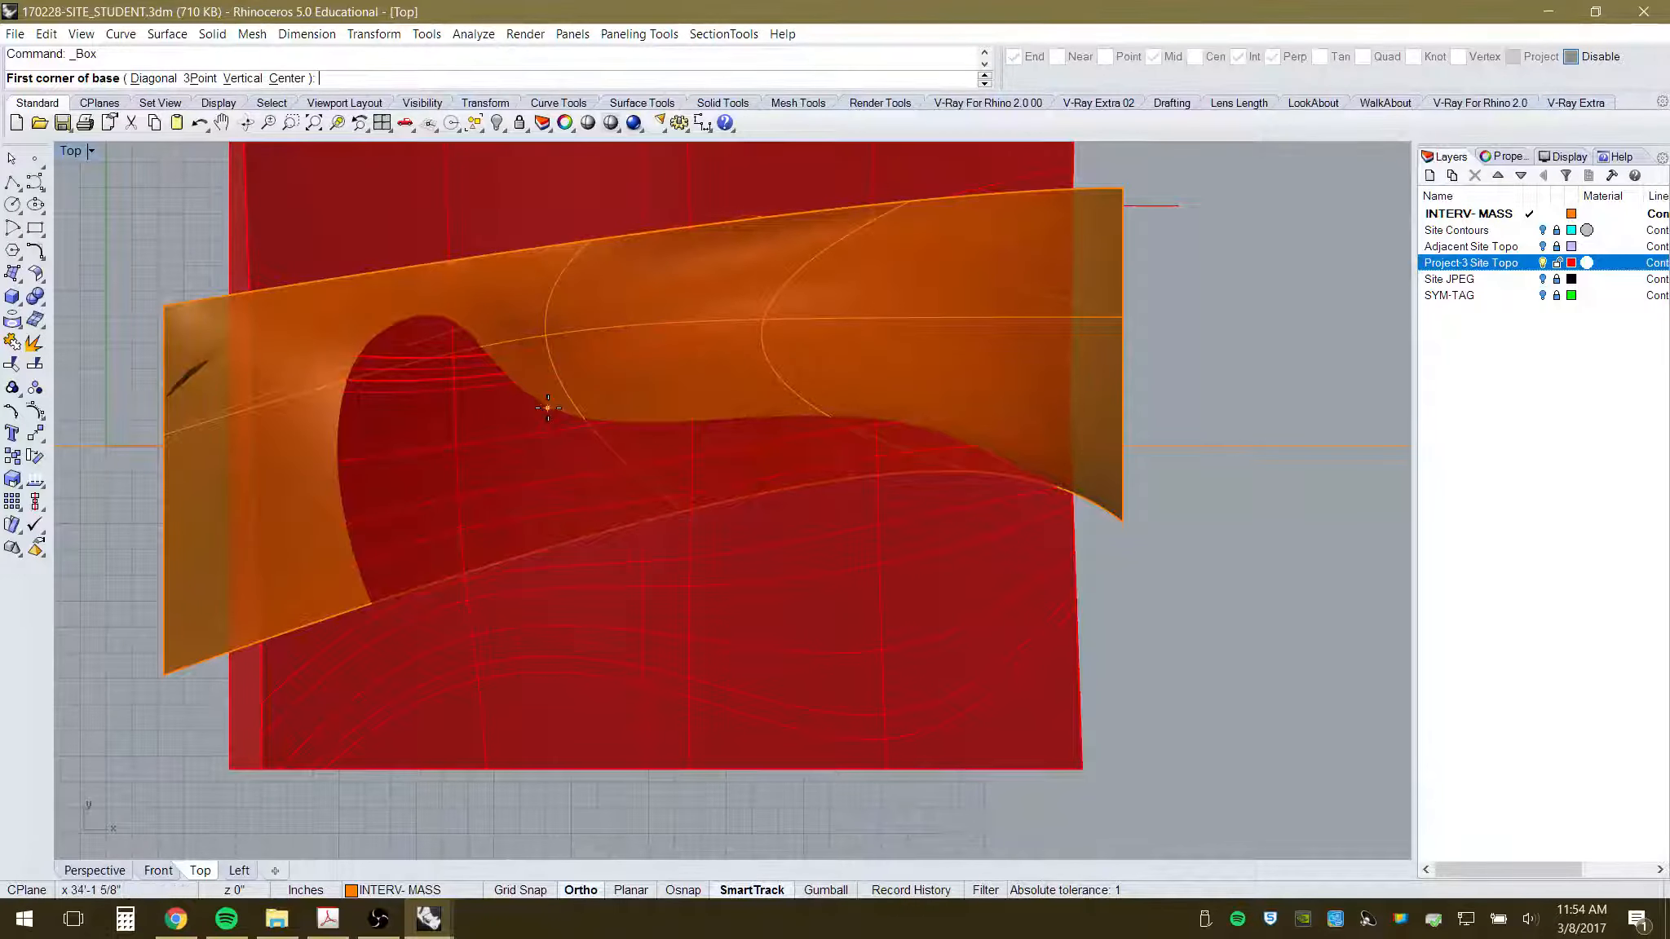
click(287, 313)
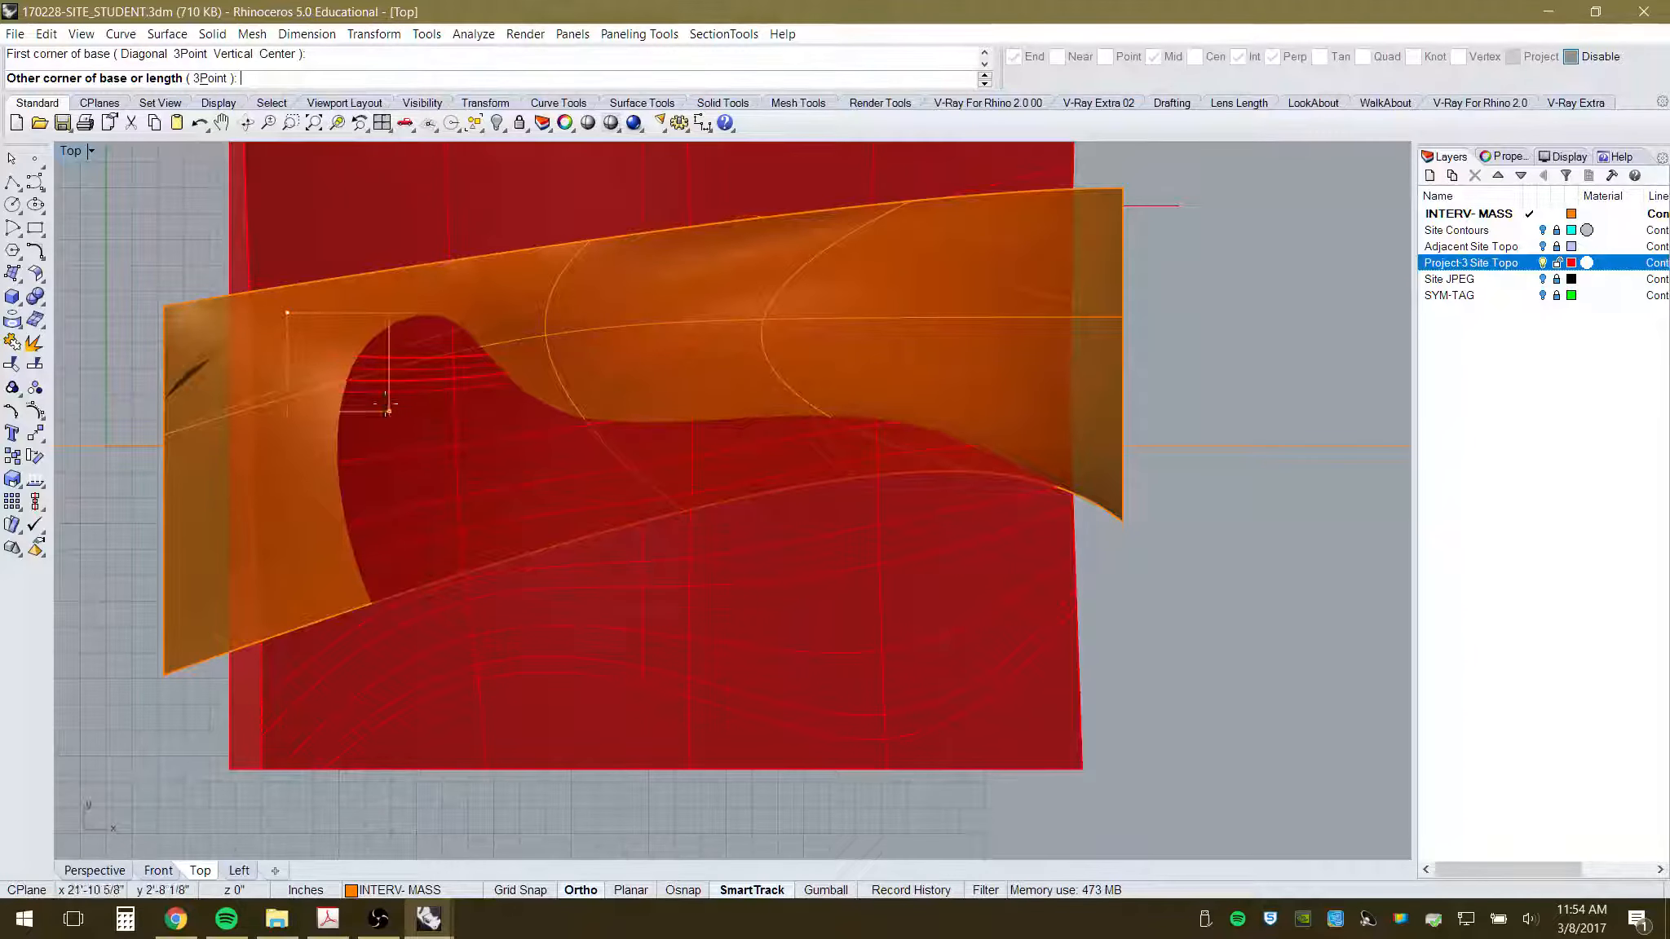
key(Escape)
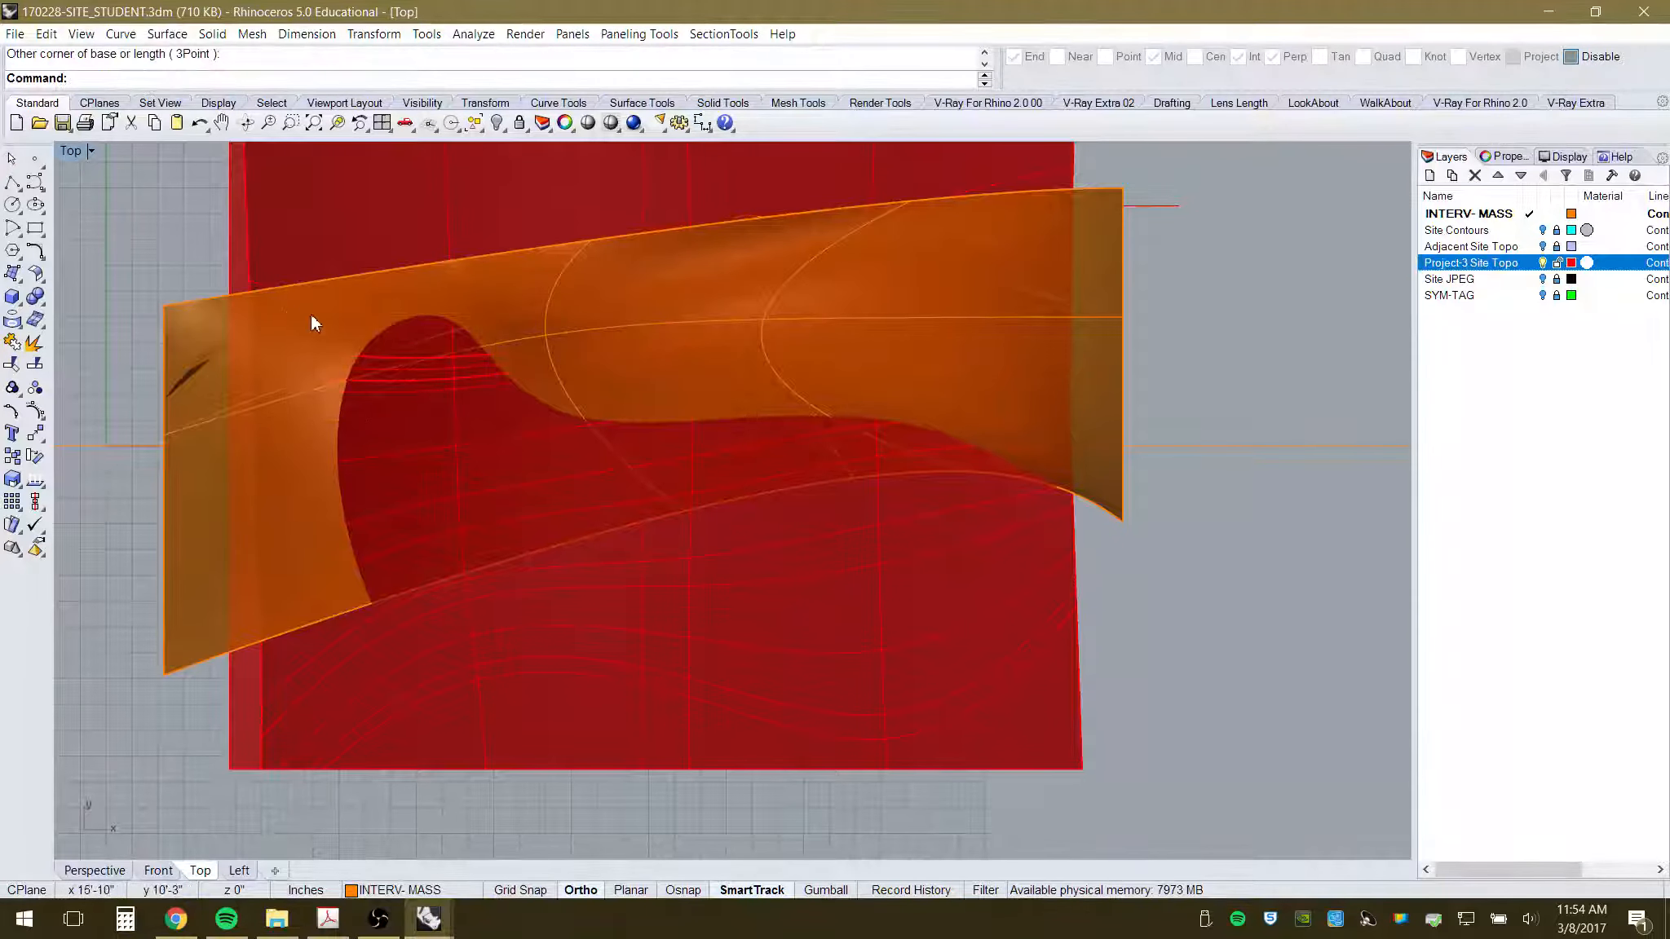
key(Return)
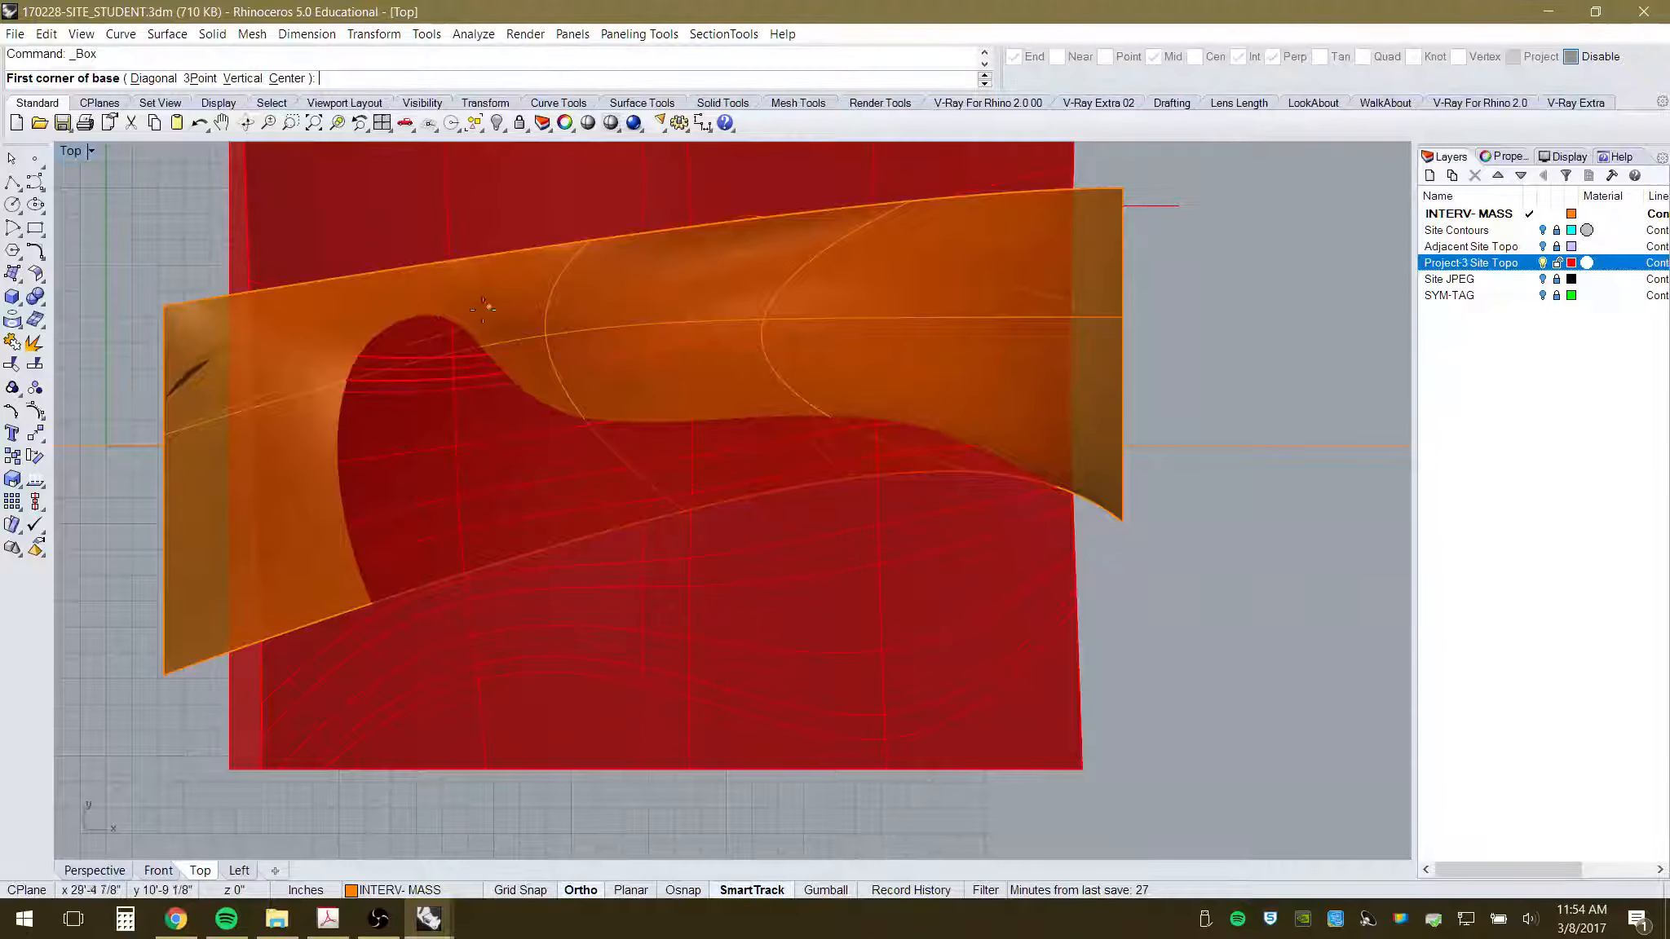
click(1063, 303)
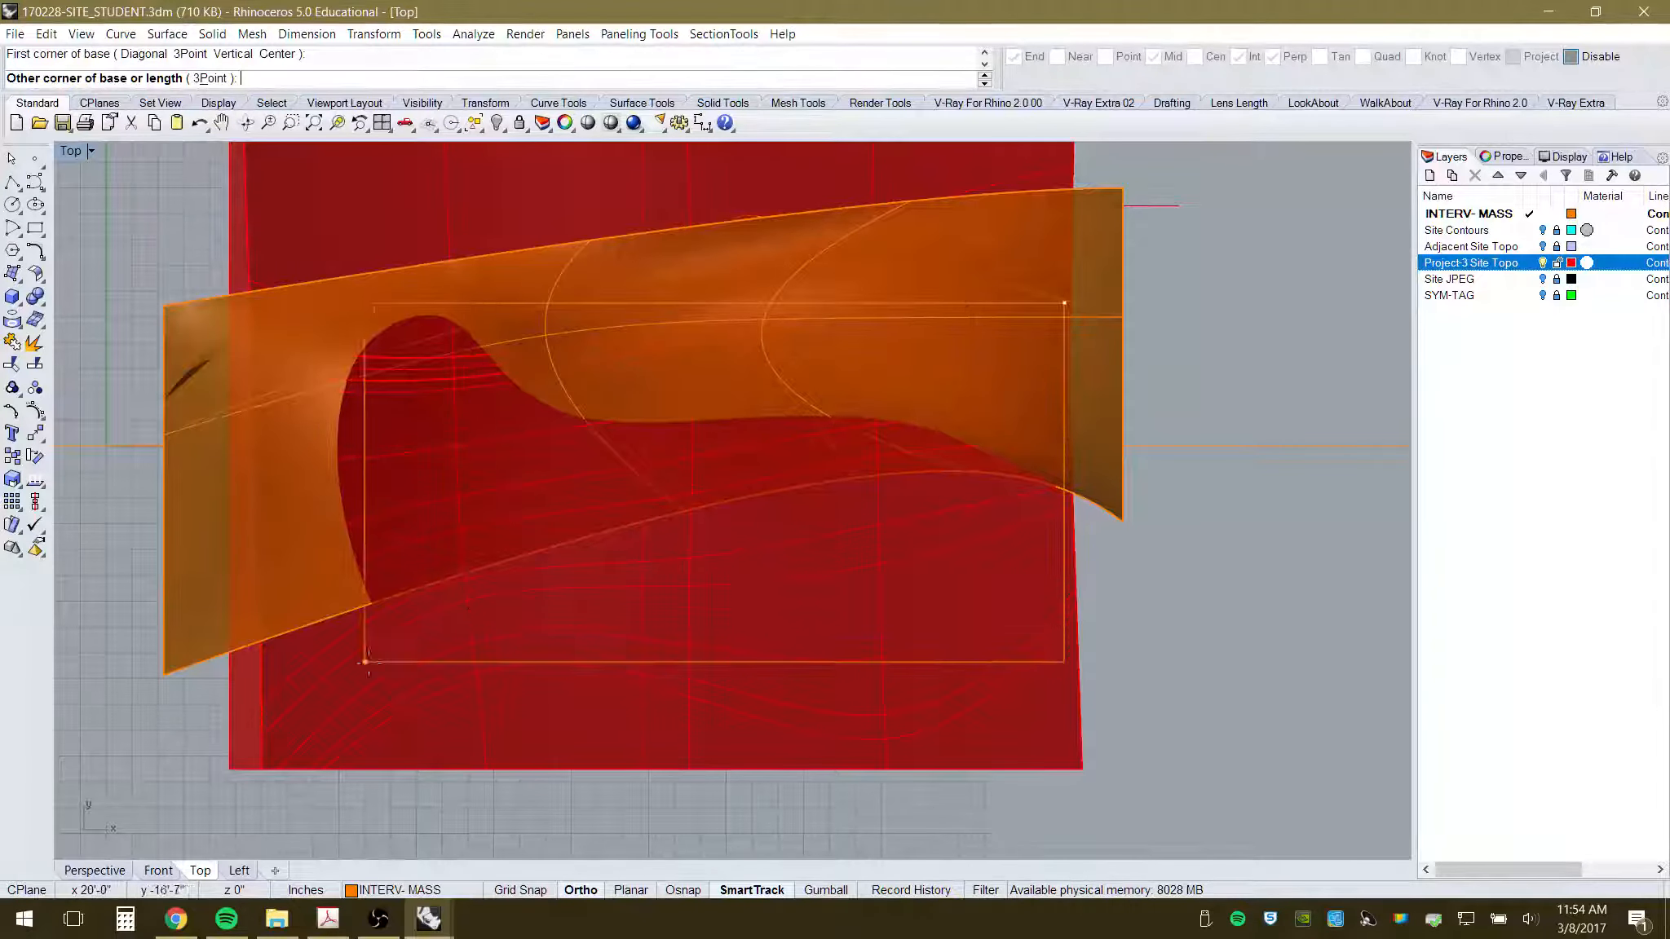
click(140, 698)
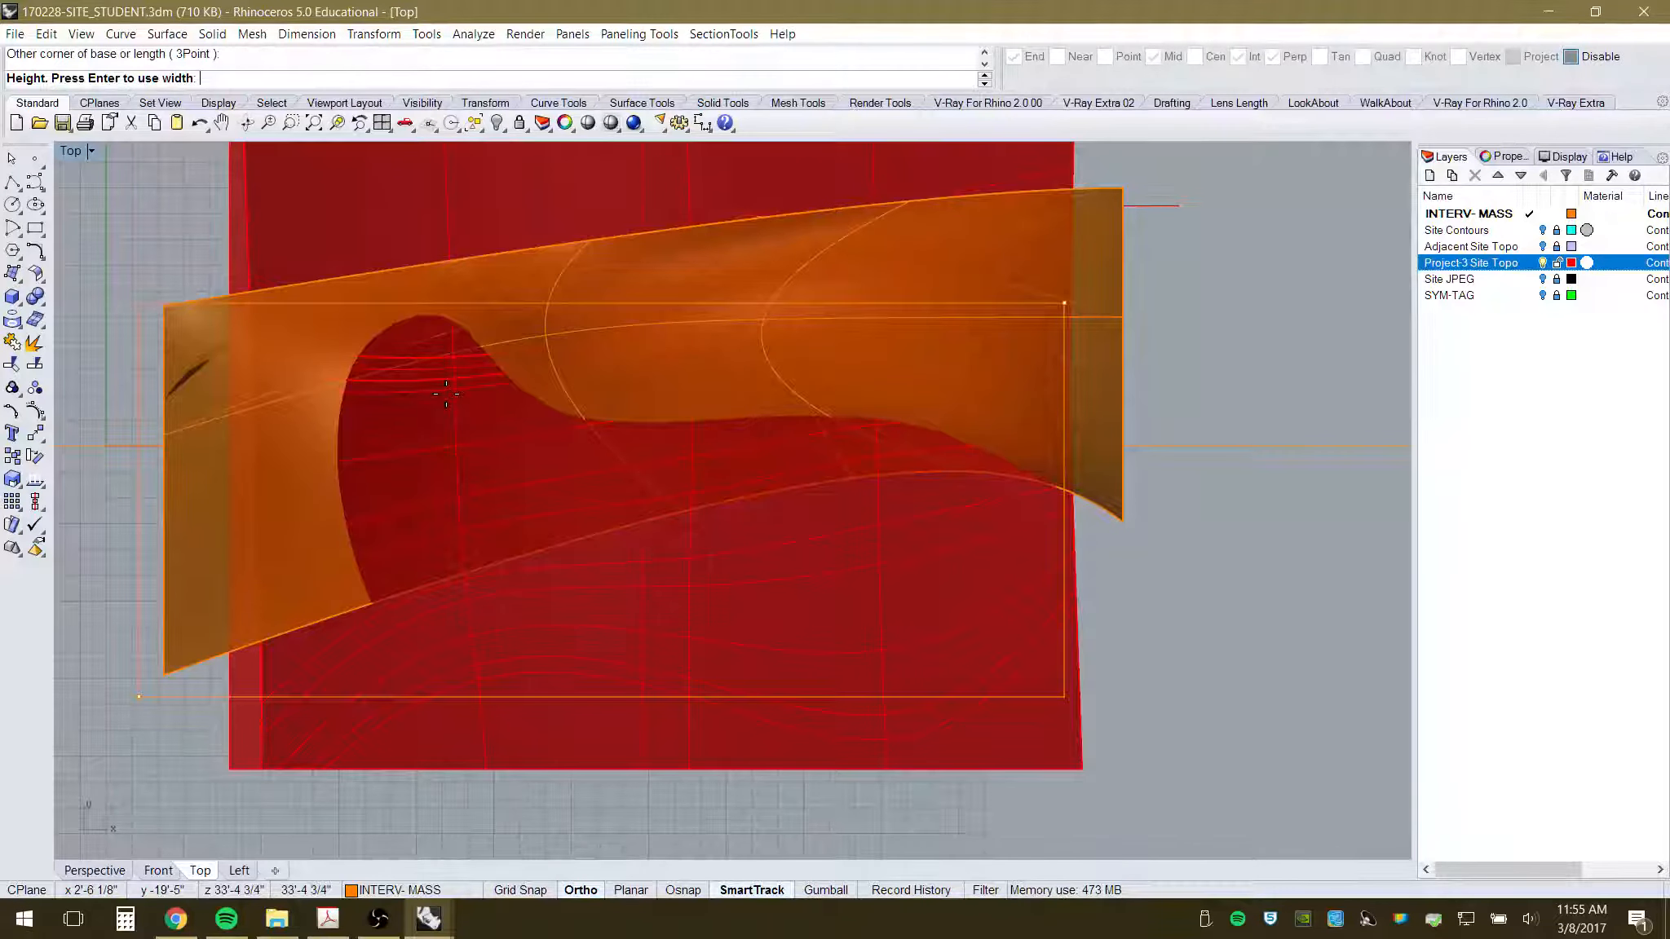
click(159, 871)
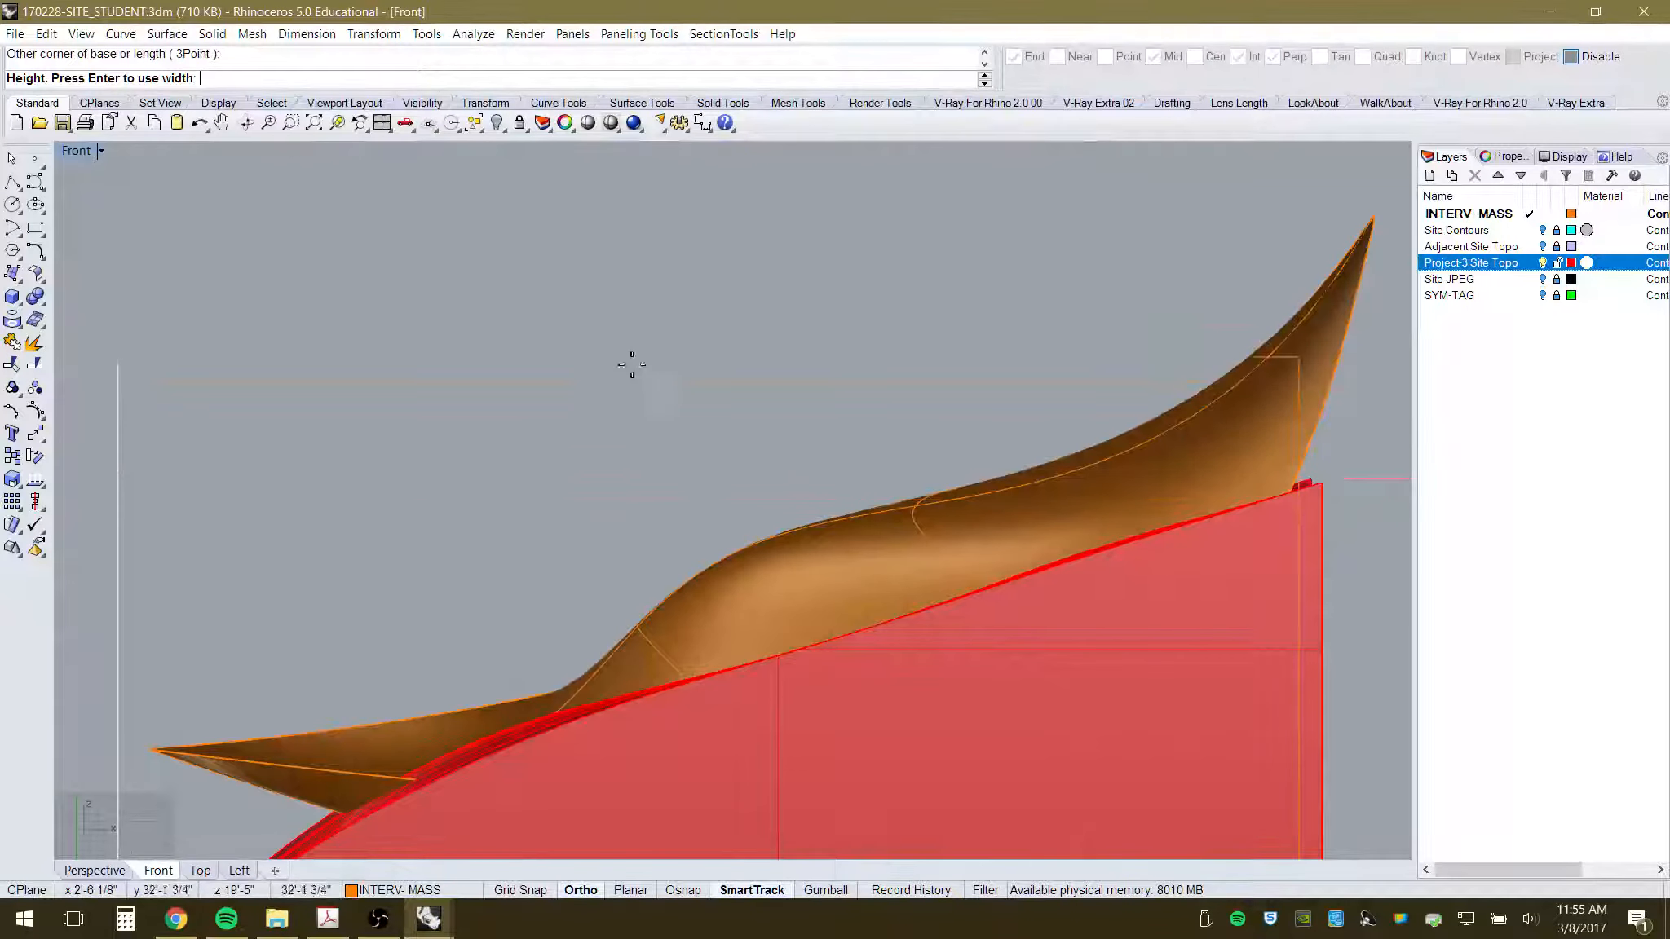
scroll(591, 346, down, 3)
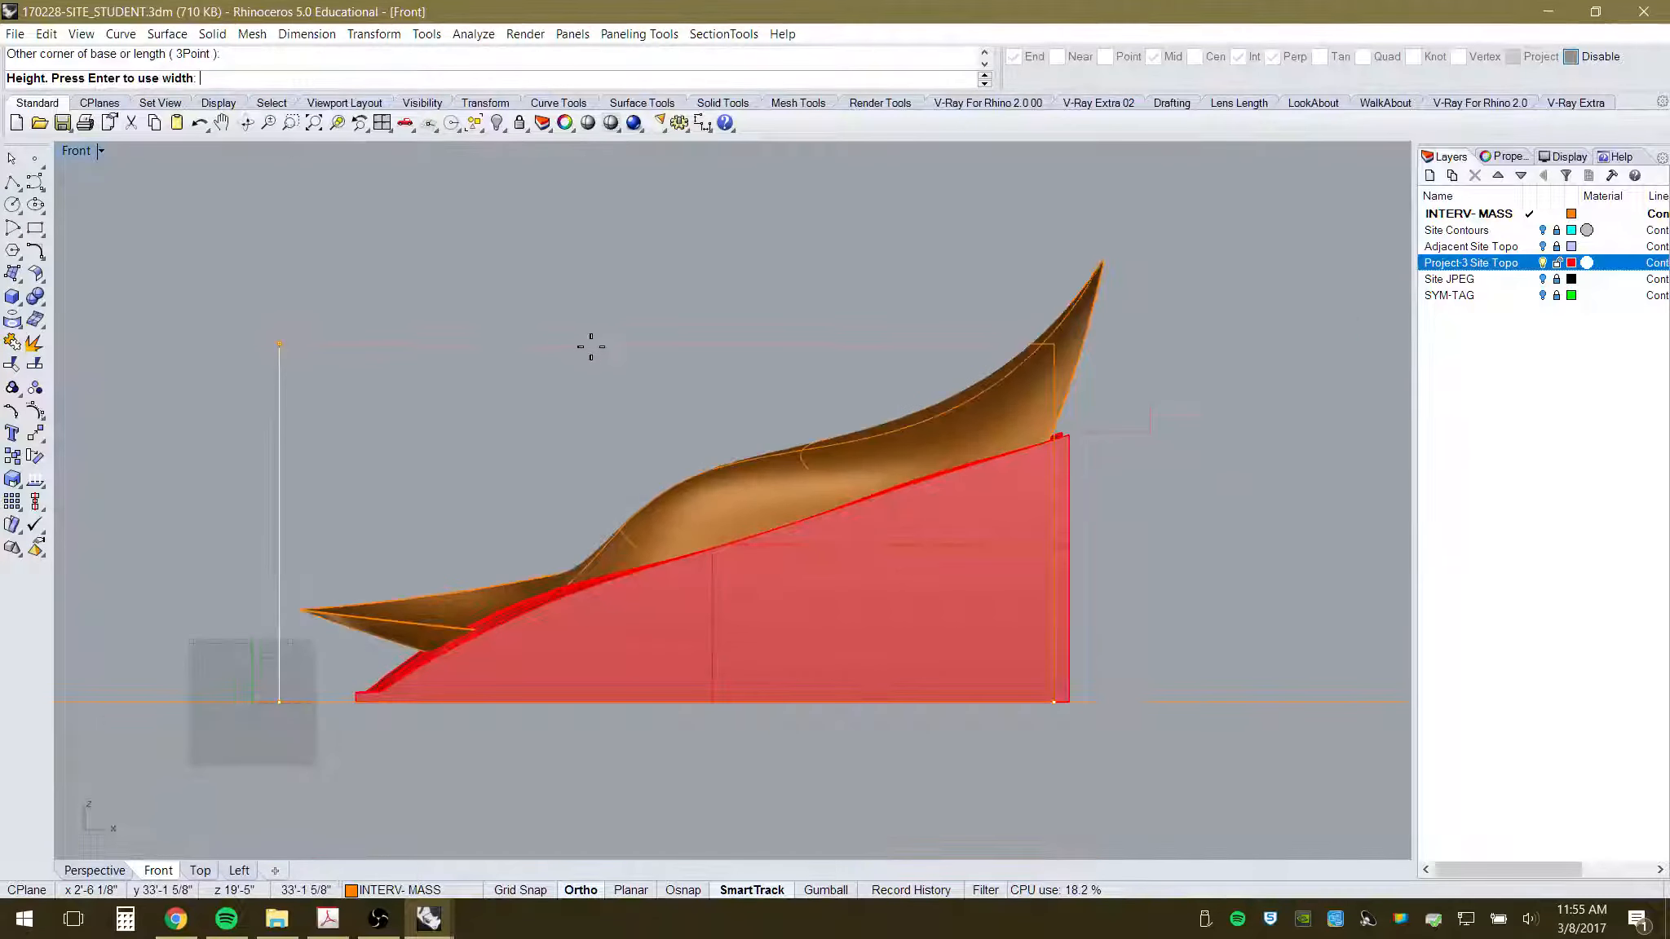
click(605, 213)
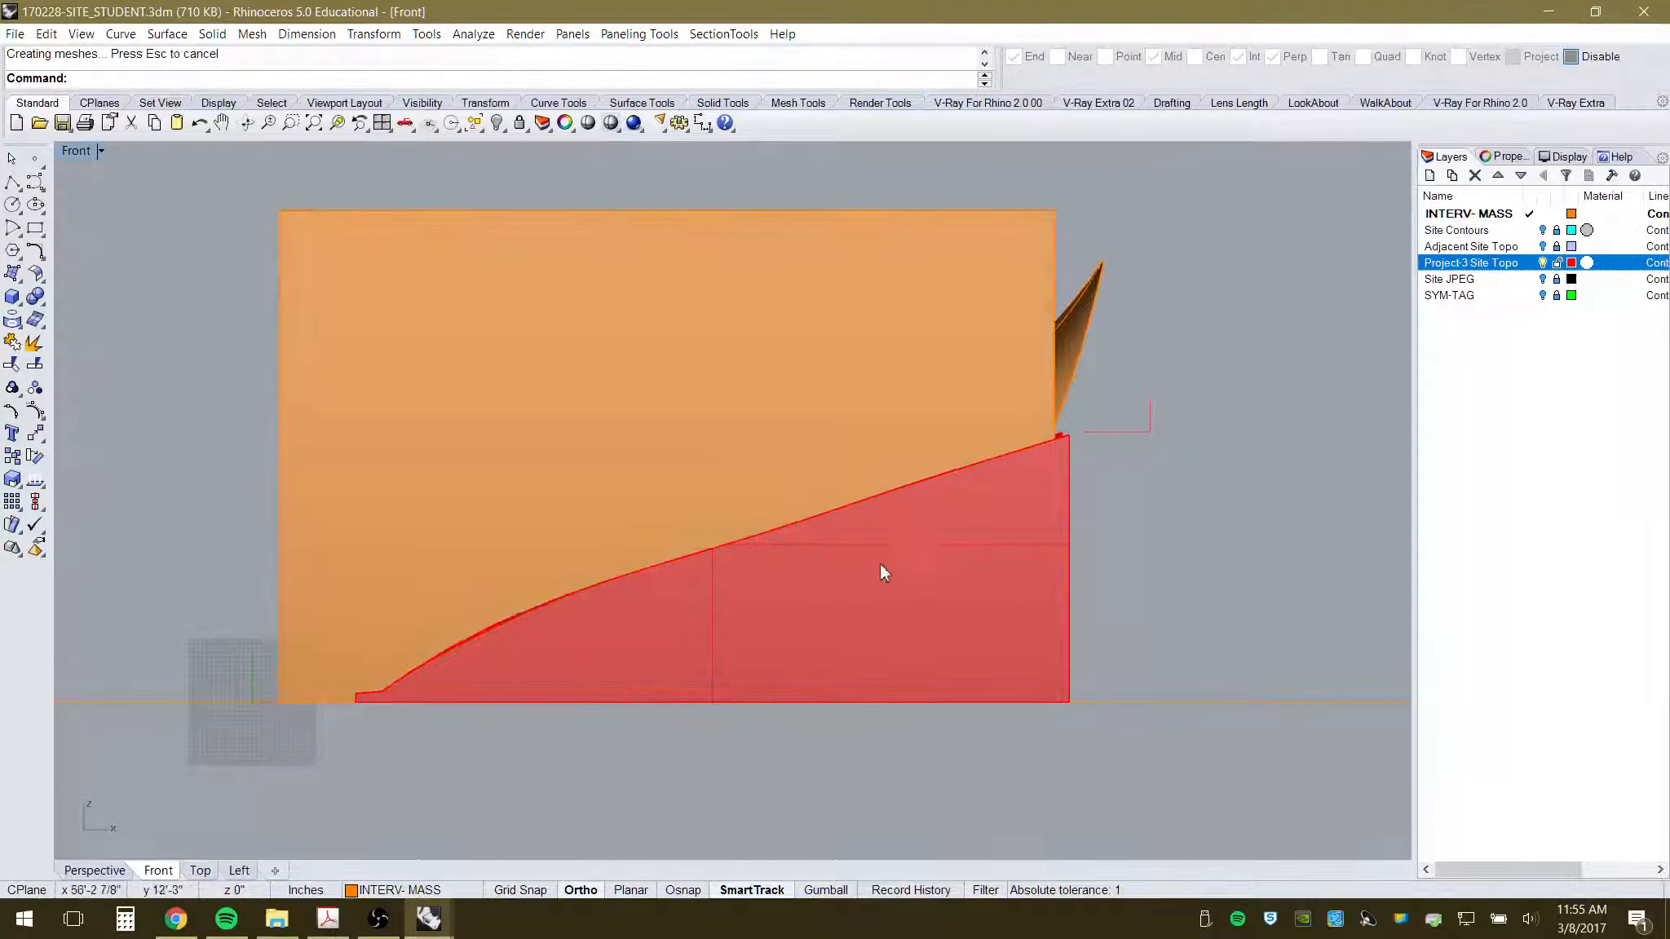
- Select the orange box in Perspective and hide it
click(93, 870)
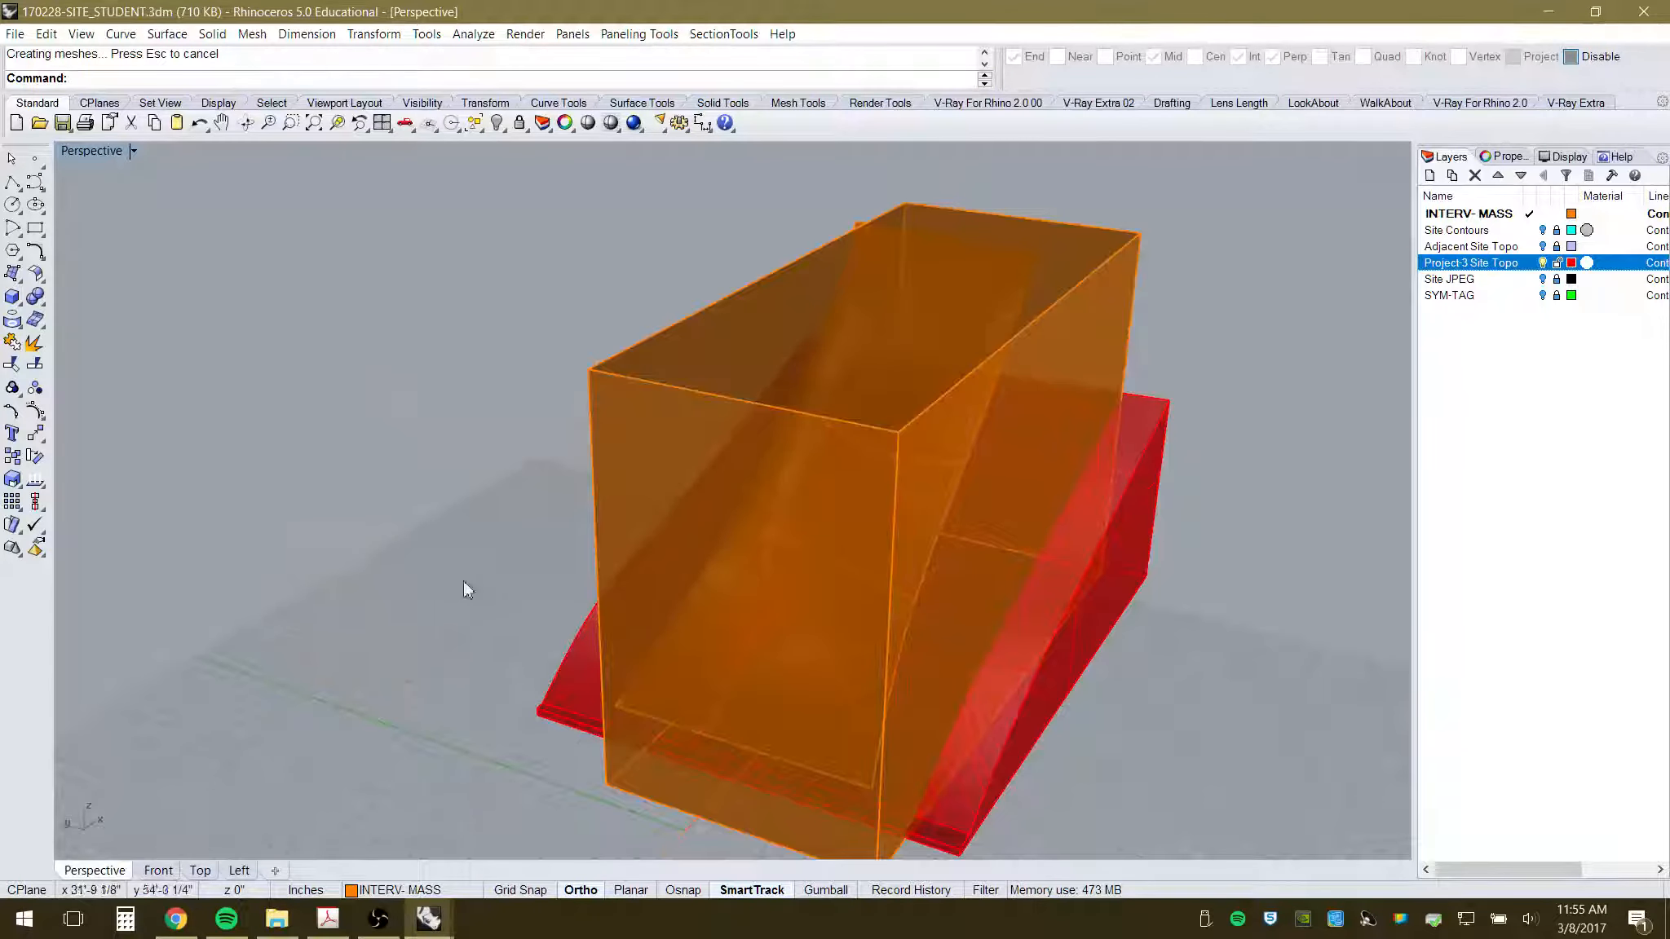
right_drag(464, 580, 839, 586)
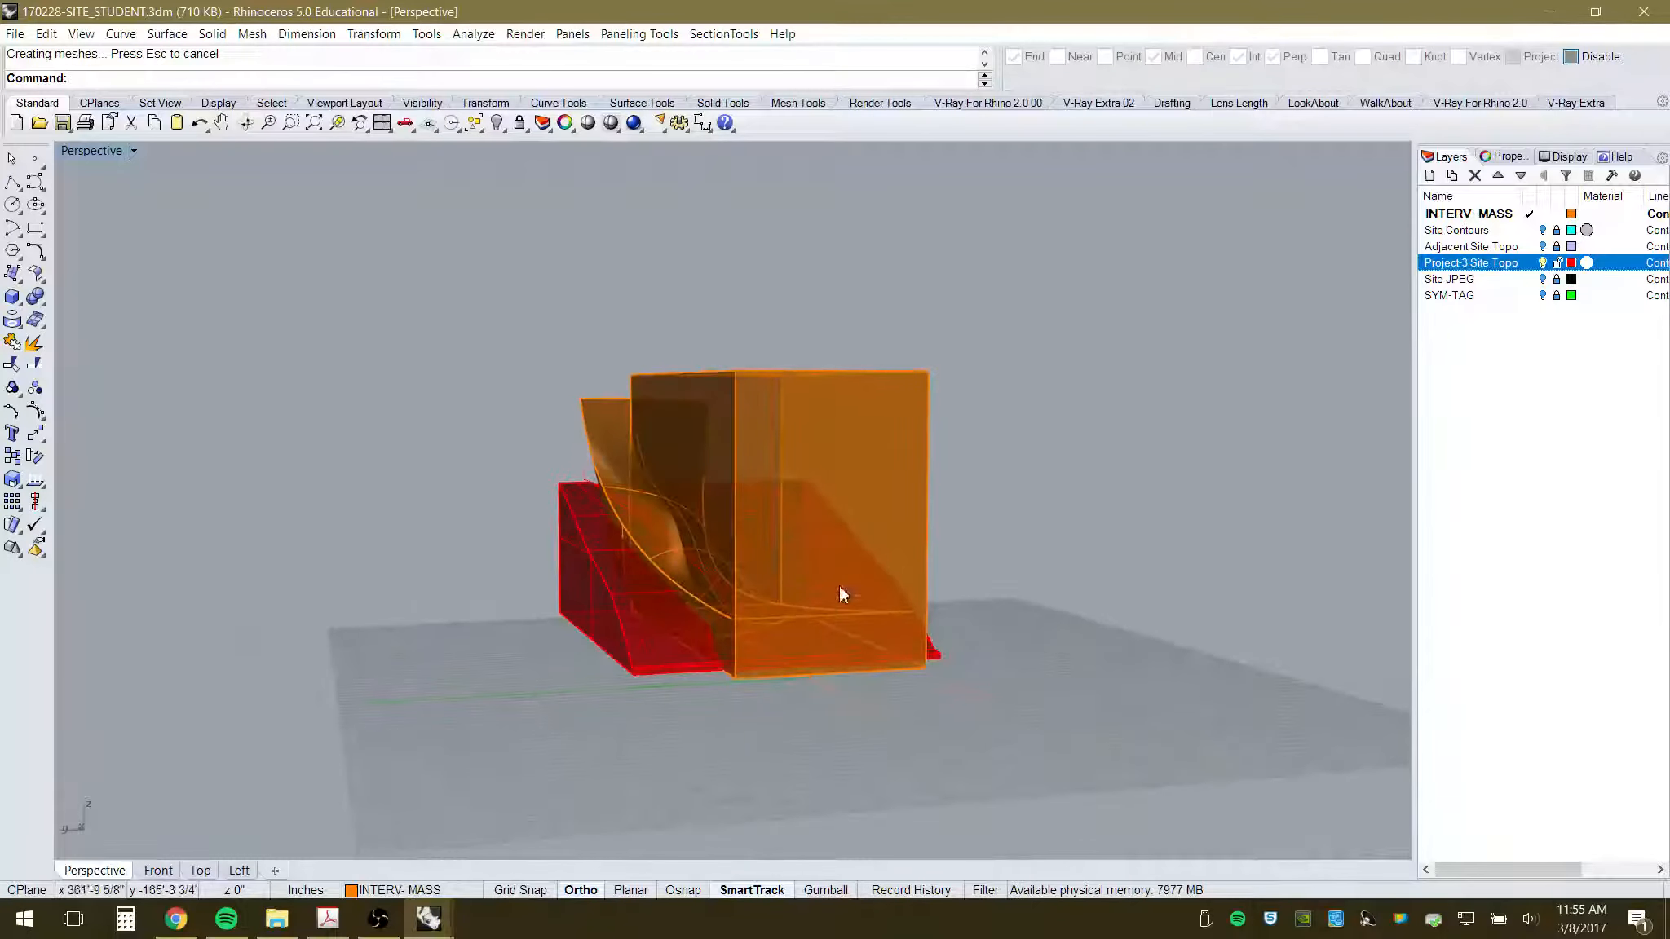
click(915, 383)
scroll(974, 417, up, 4)
right_drag(973, 499, 784, 565)
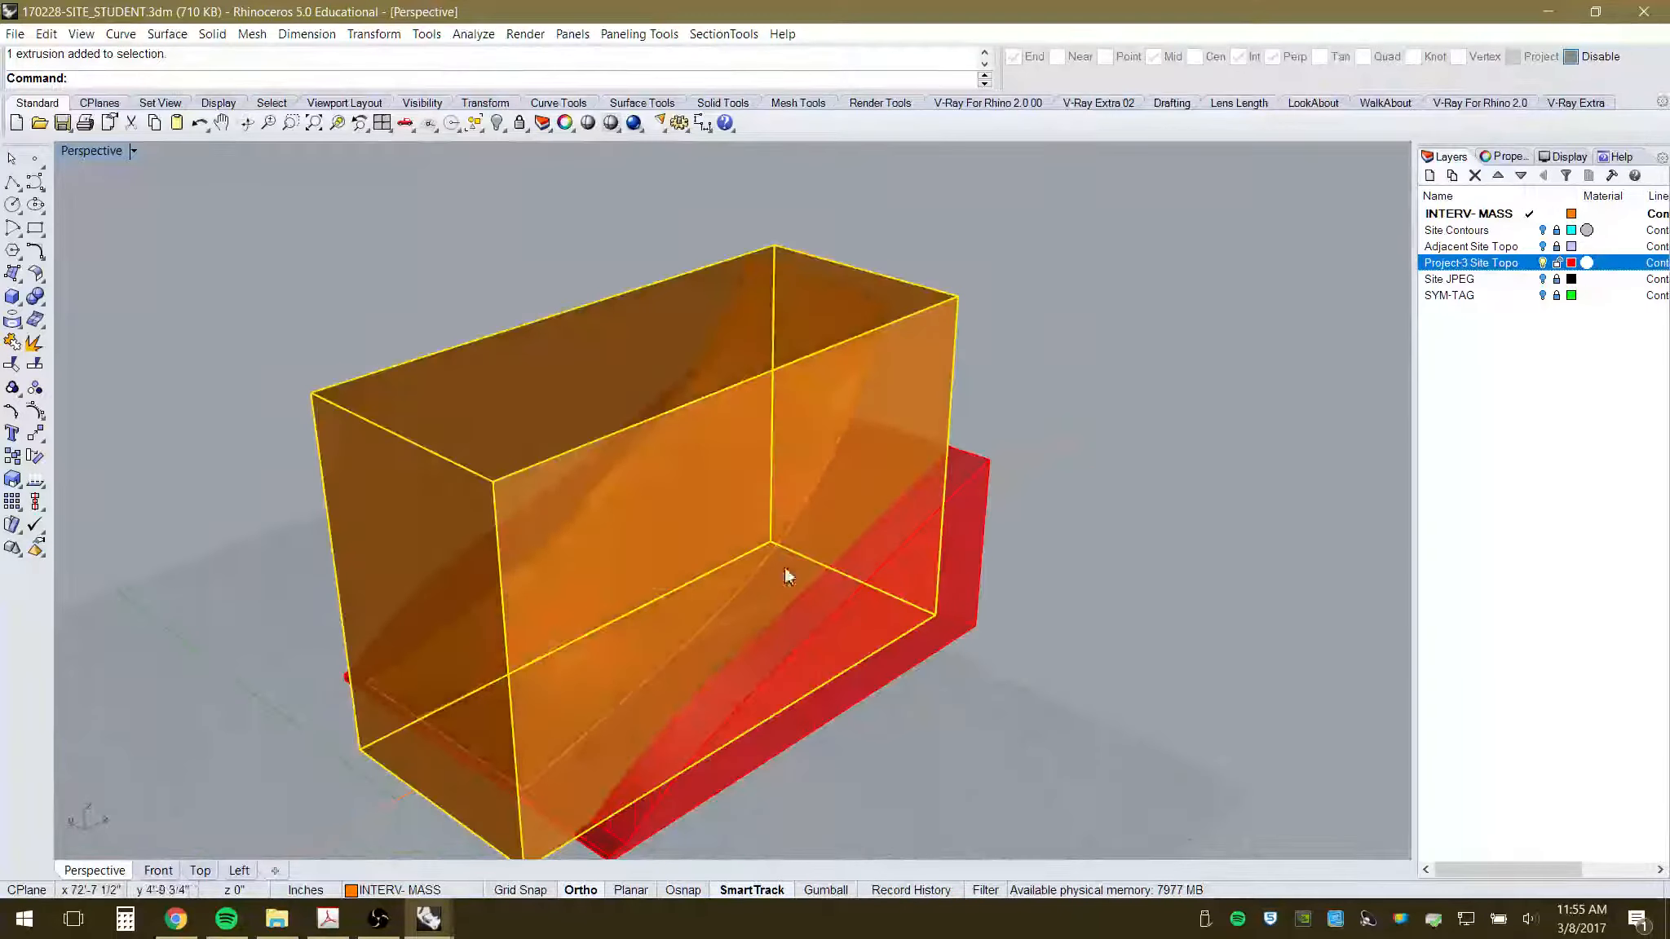
click(1059, 429)
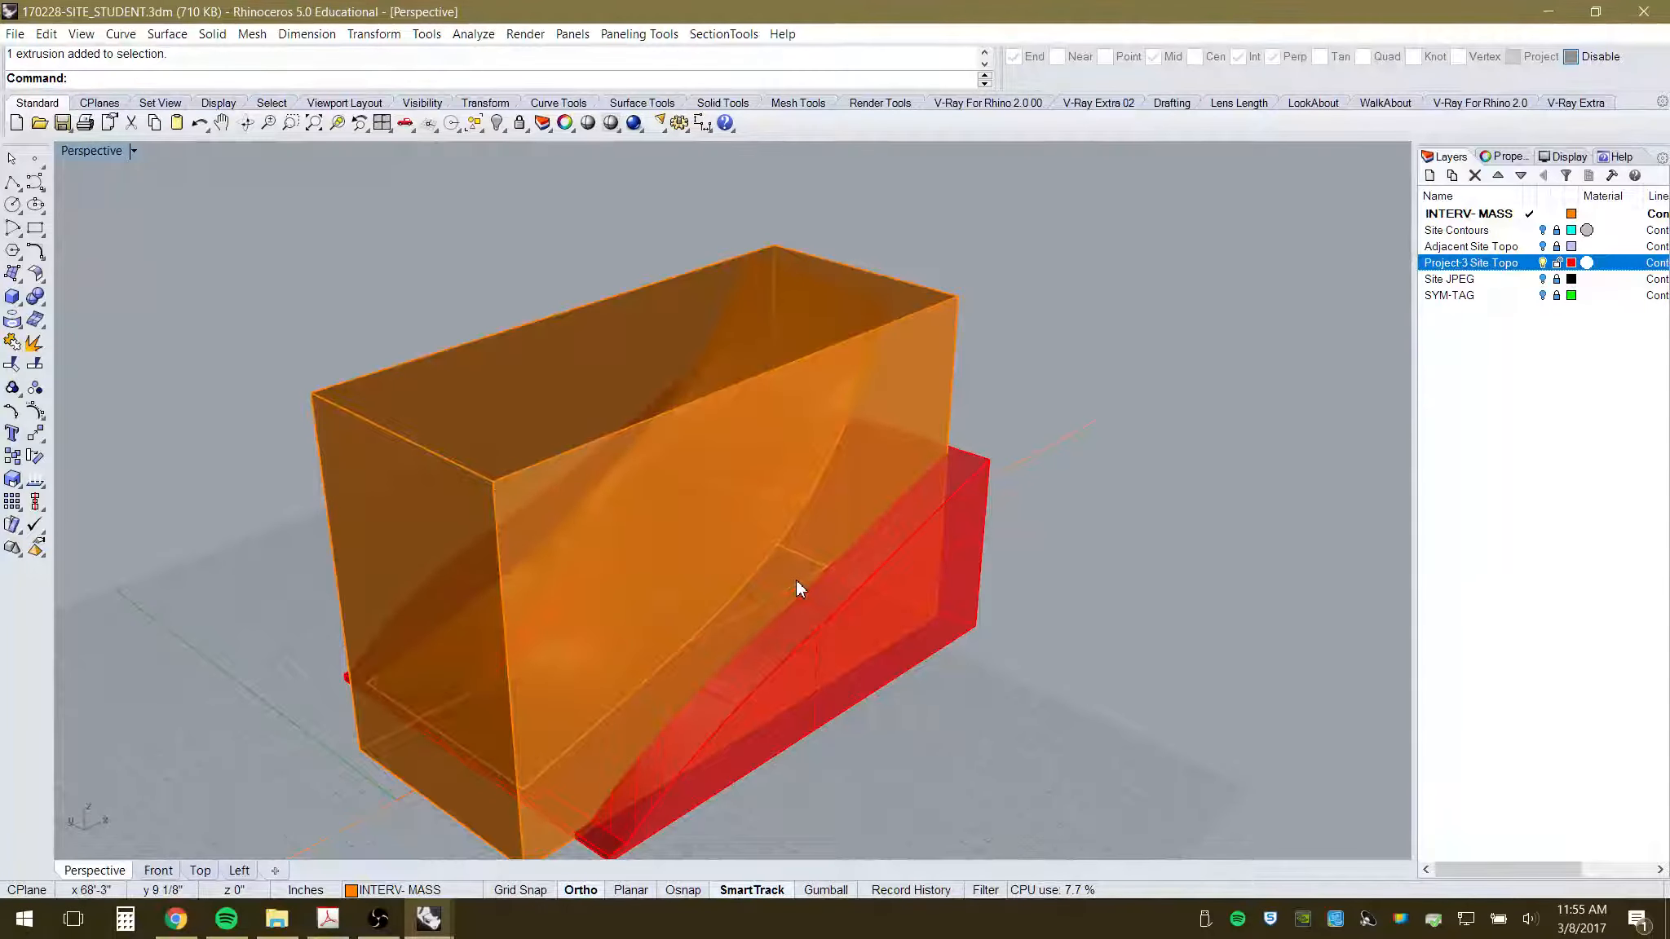
right_drag(881, 567, 918, 510)
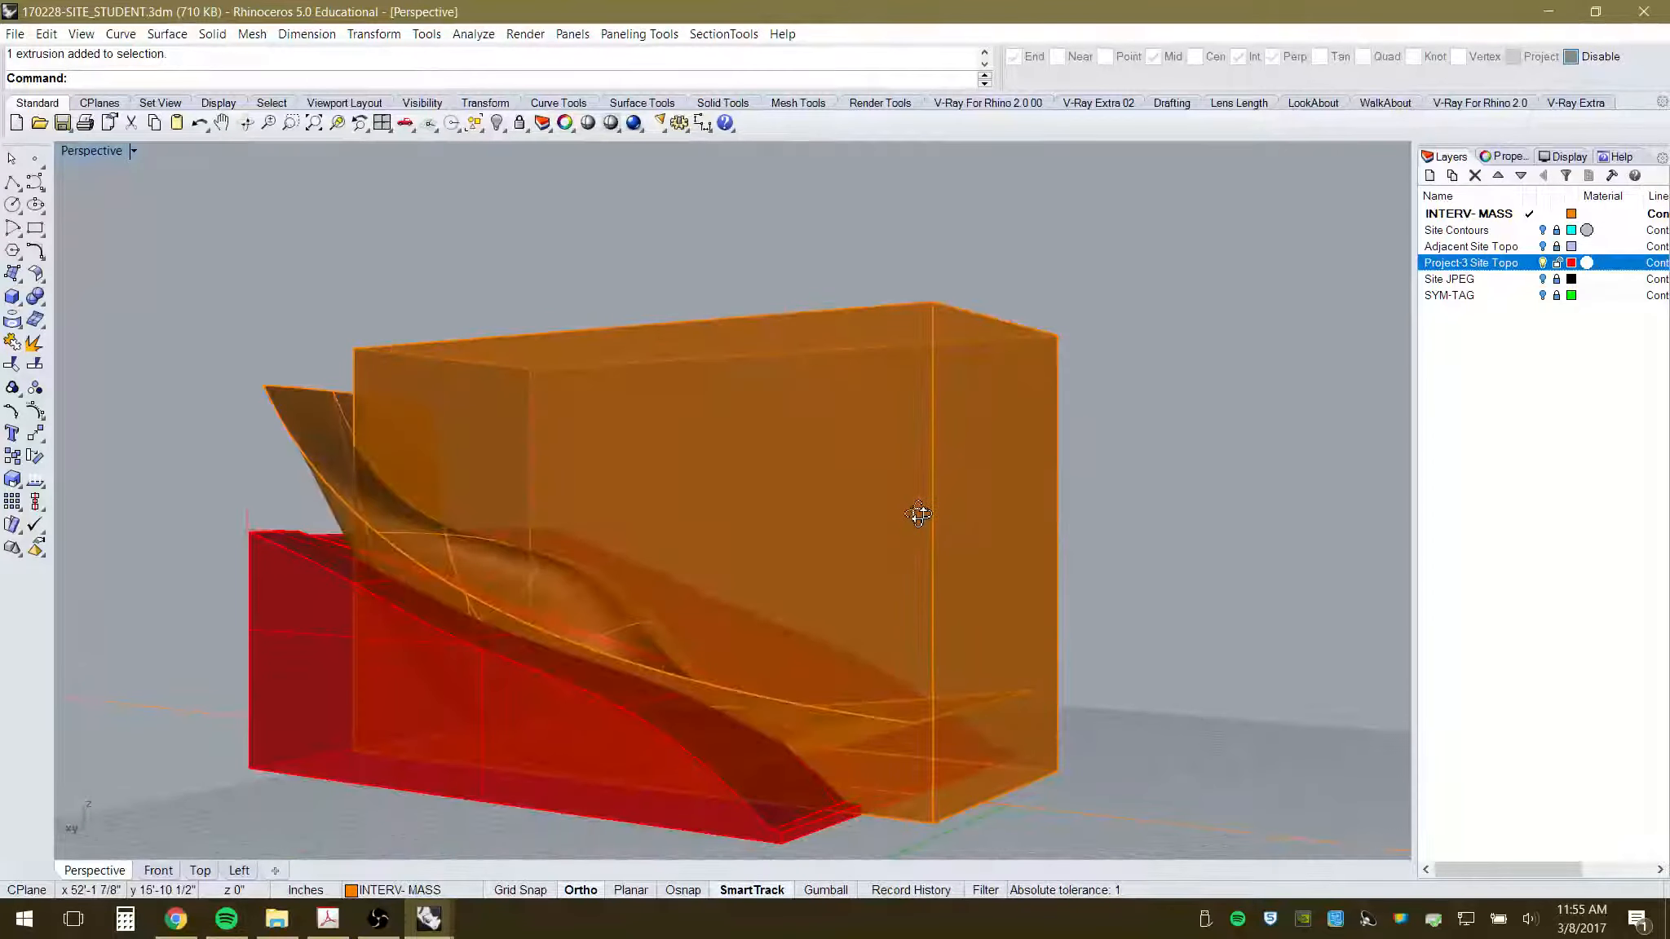
right_drag(1104, 444, 1055, 421)
click(954, 445)
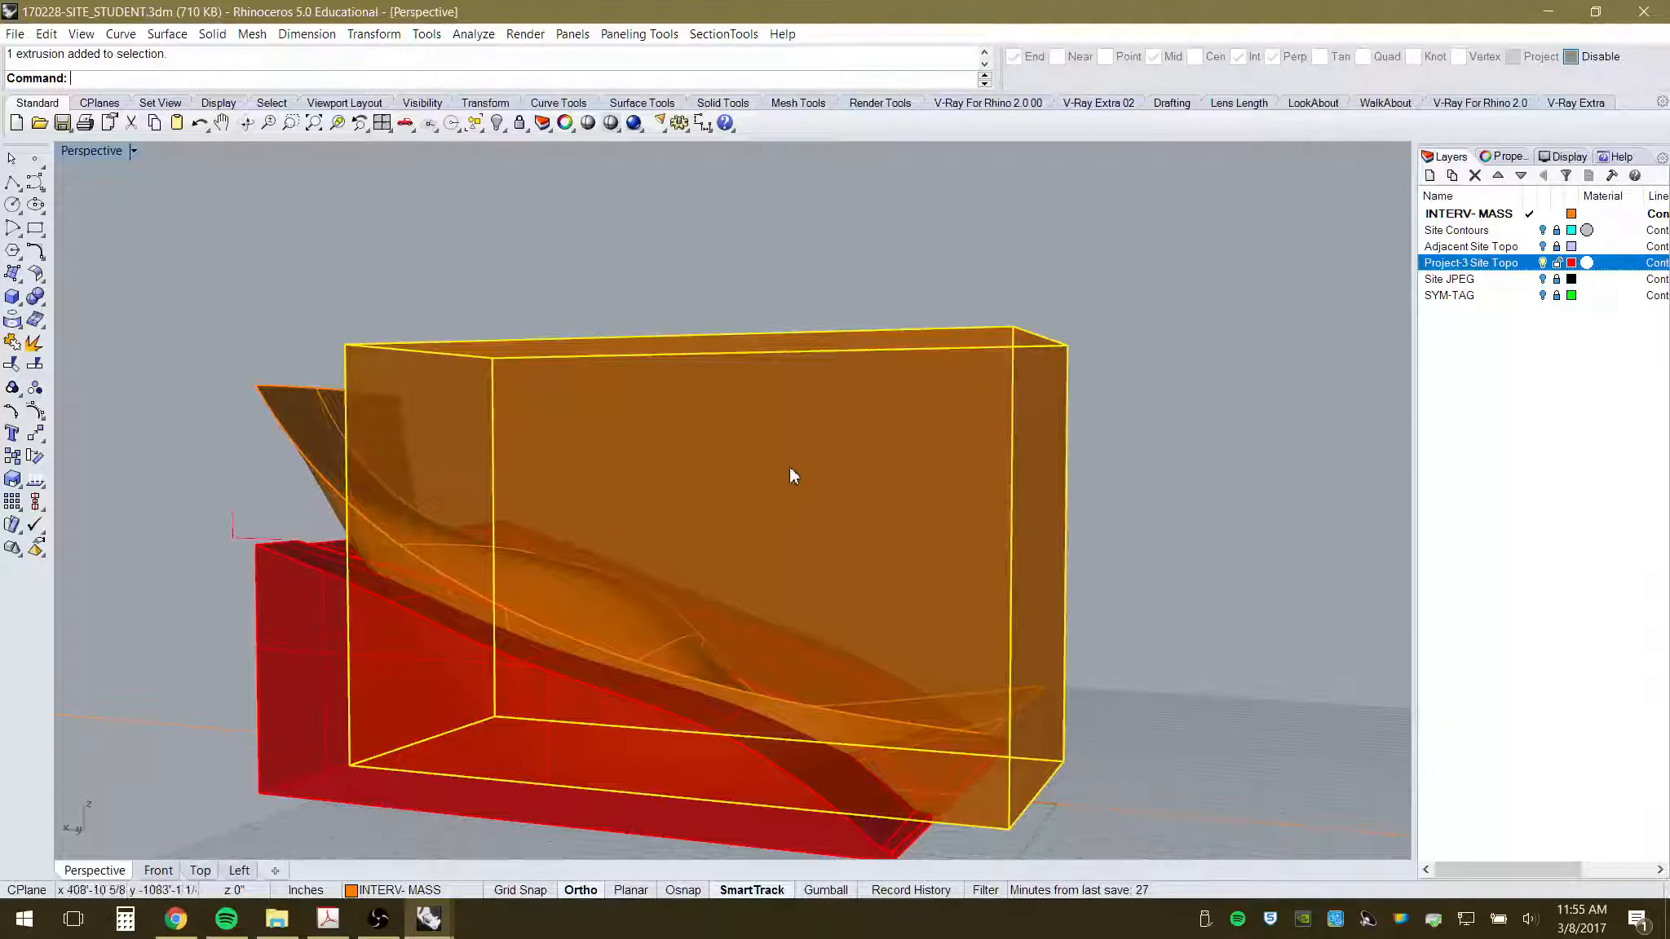
right_drag(758, 538, 723, 432)
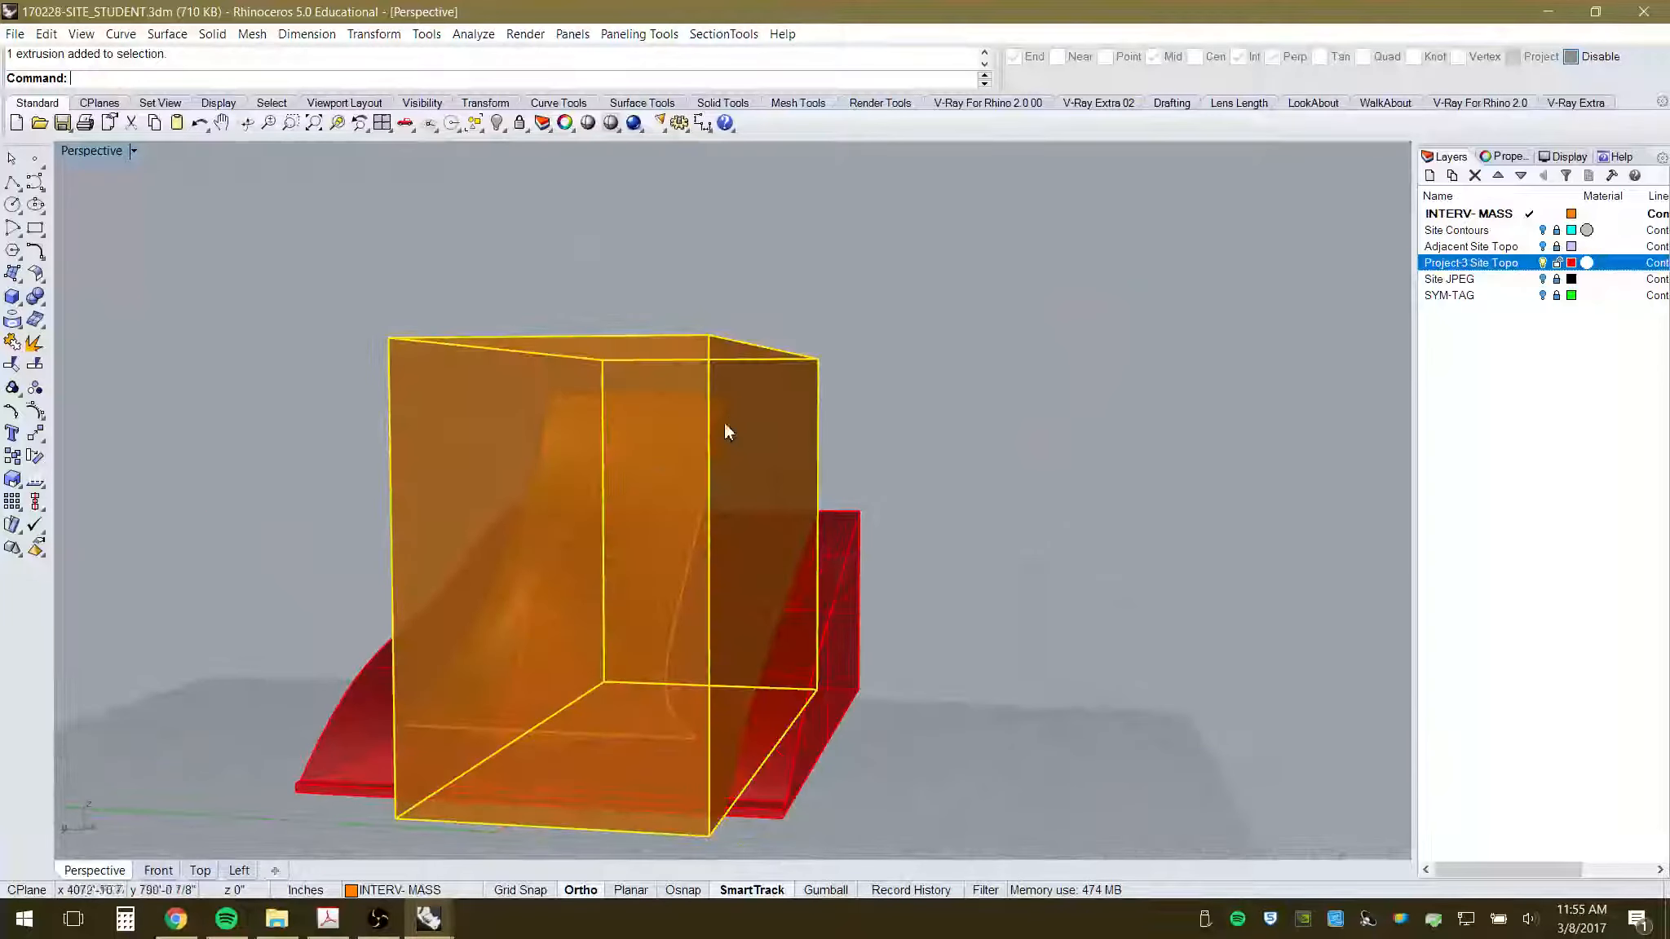
click(491, 124)
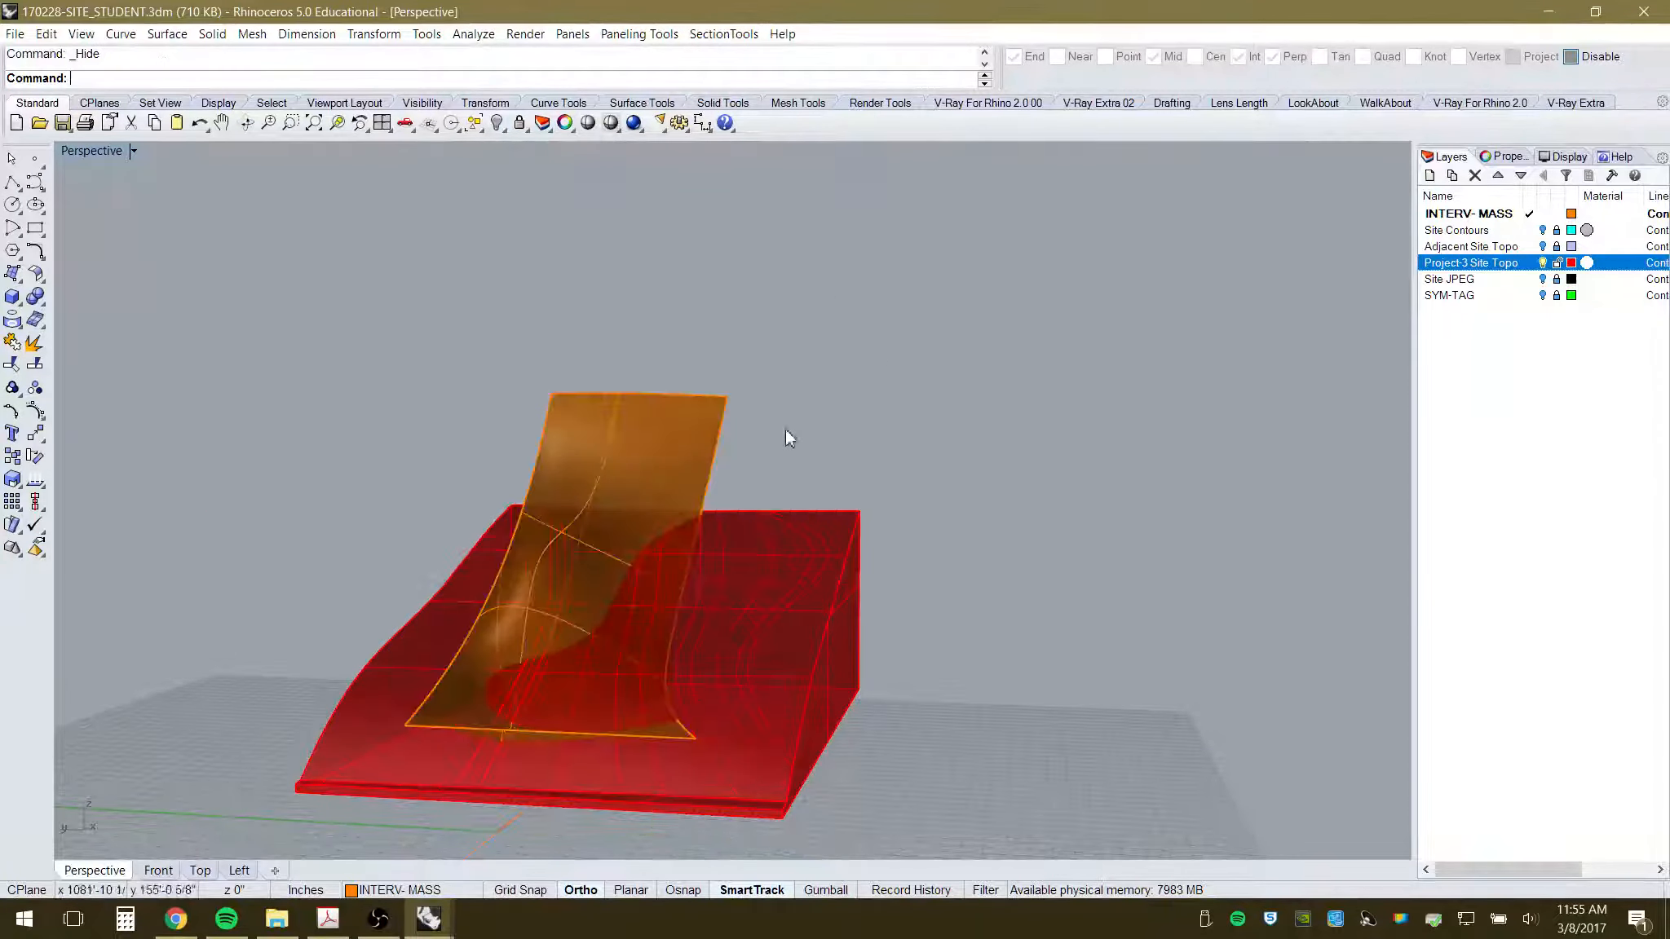
- Trial-select the canopy's edge curves and surface, then clear the selection
click(697, 440)
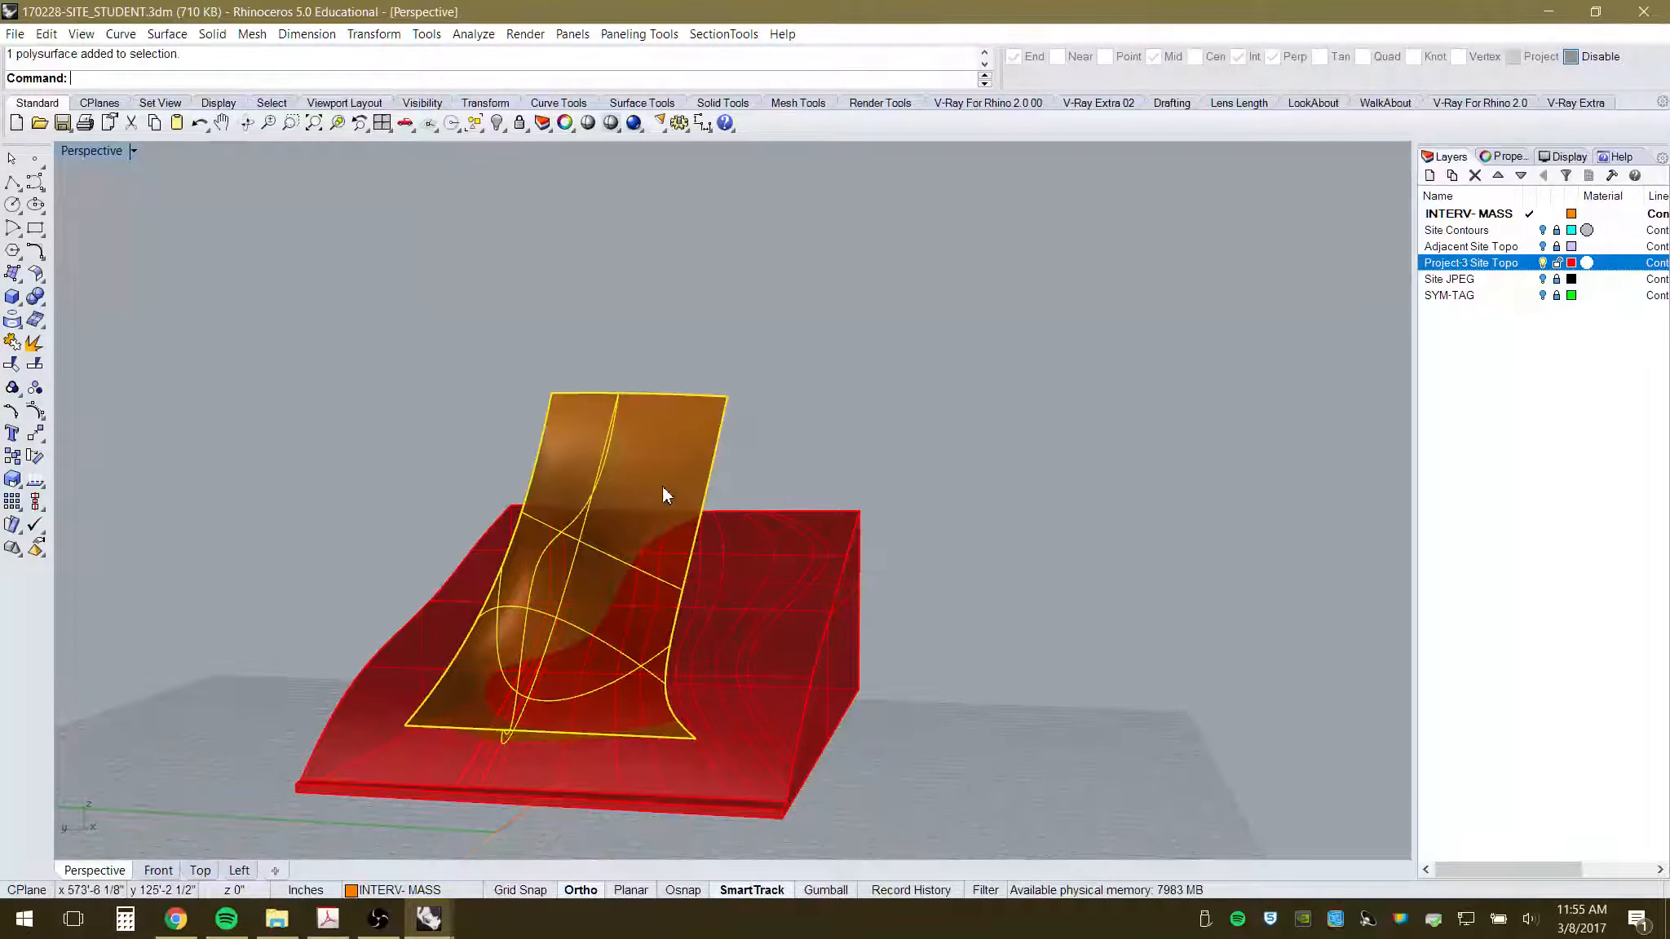
click(818, 335)
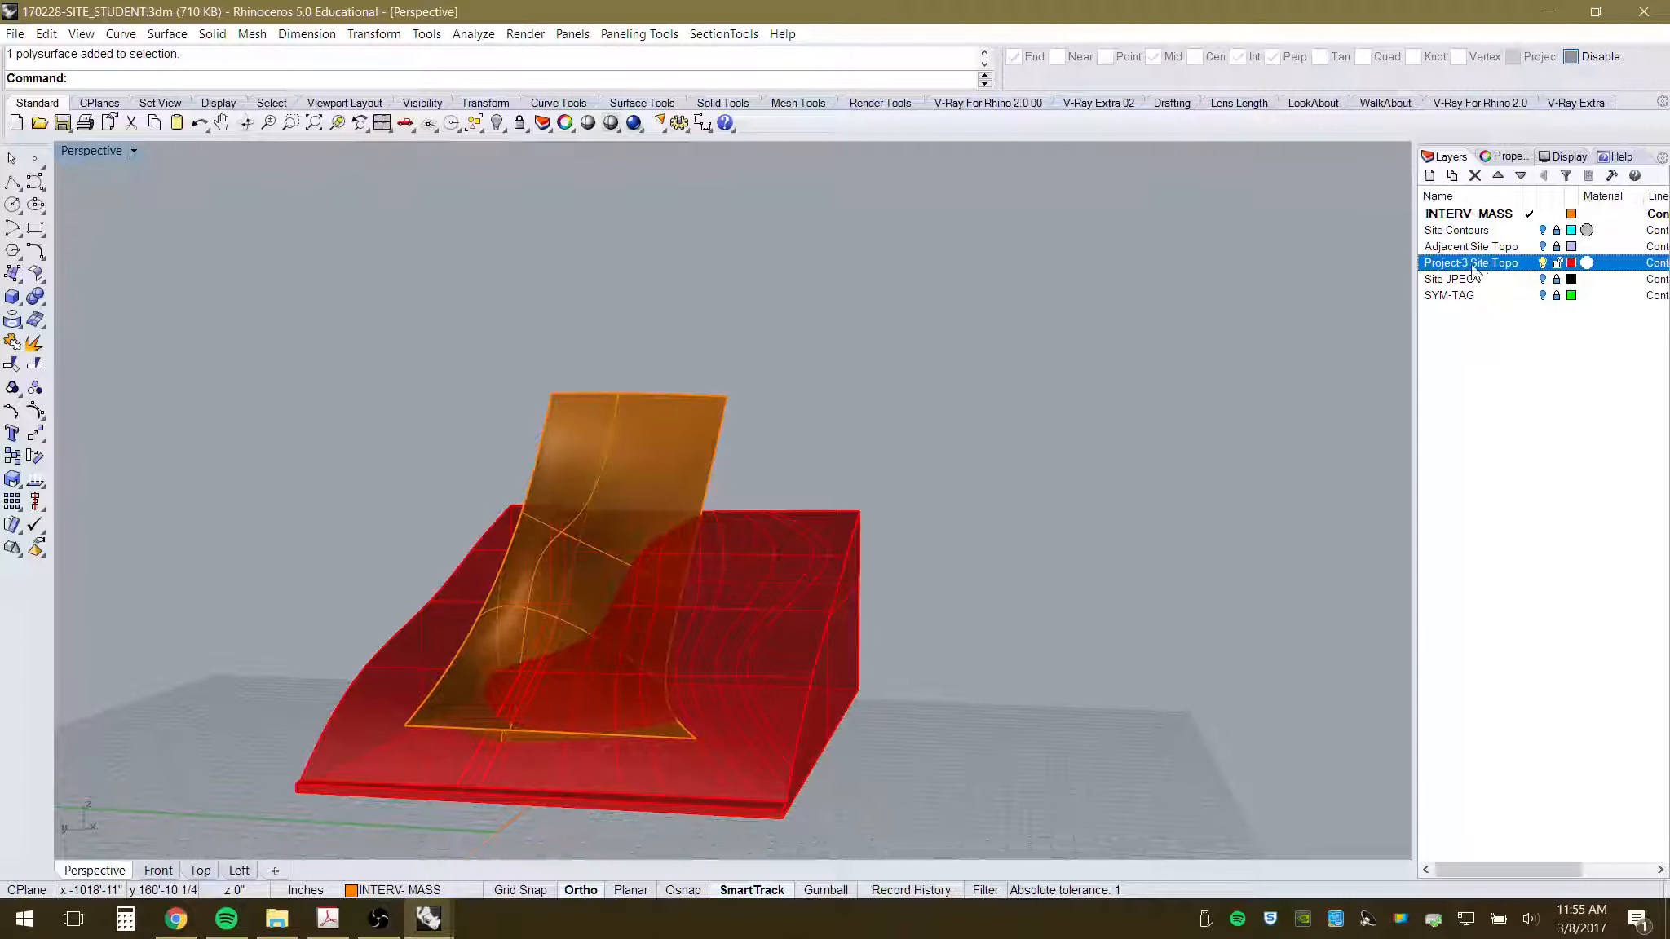
drag(413, 319, 737, 778)
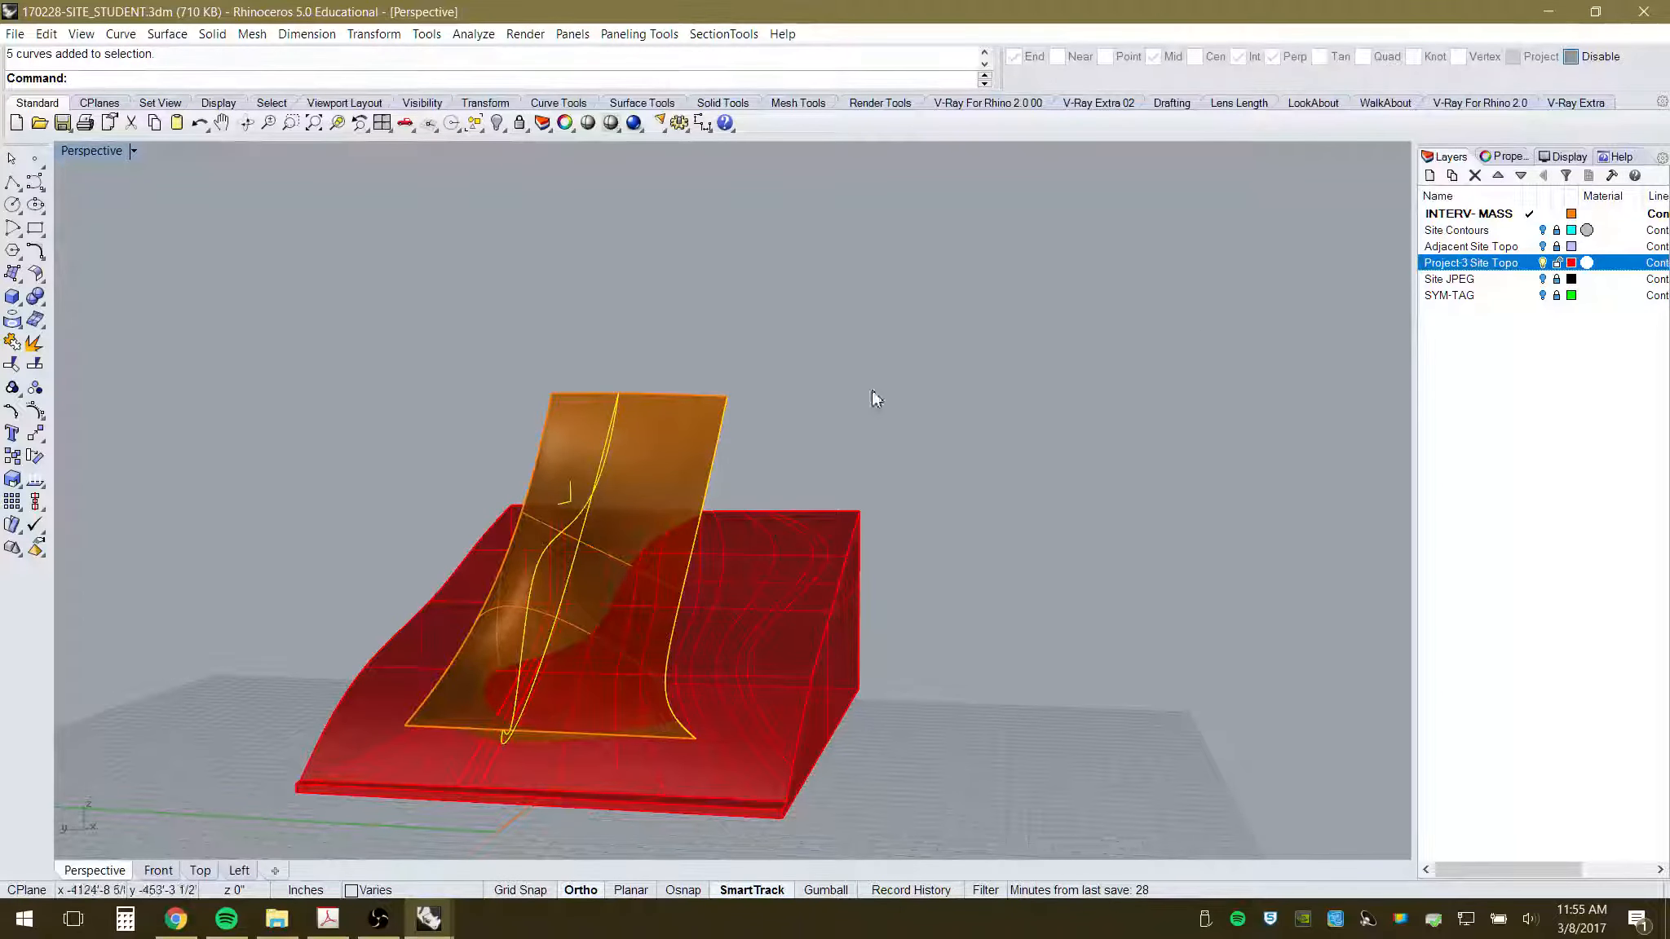
shift+click(668, 418)
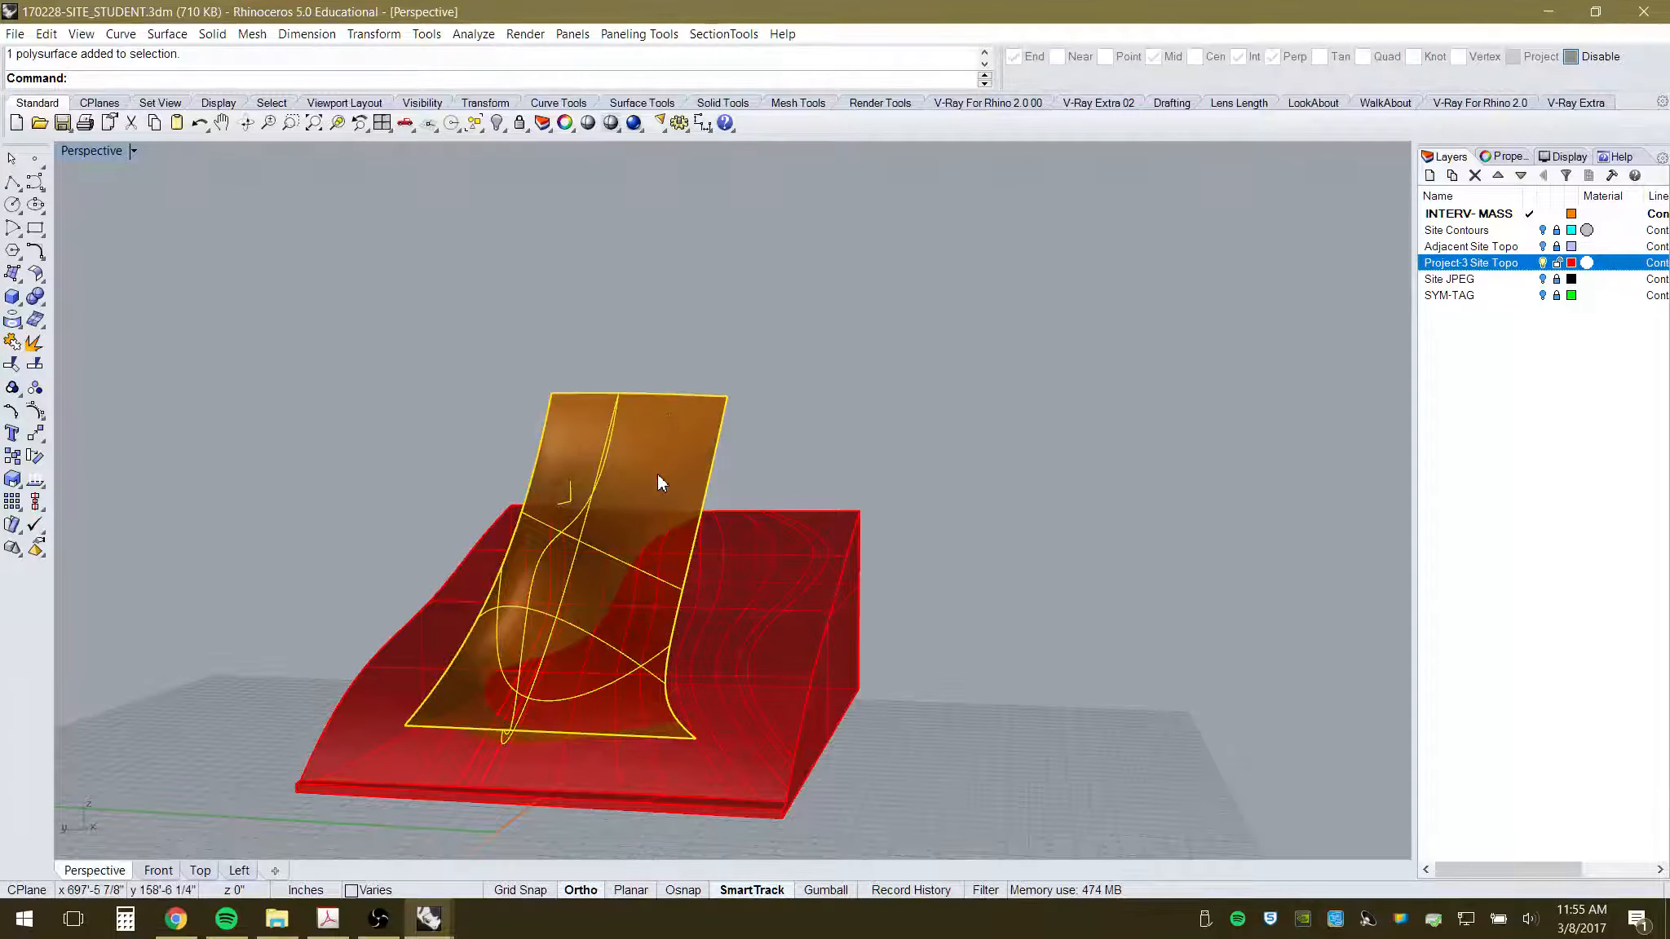
right_drag(559, 575, 701, 540)
scroll(219, 532, up, 5)
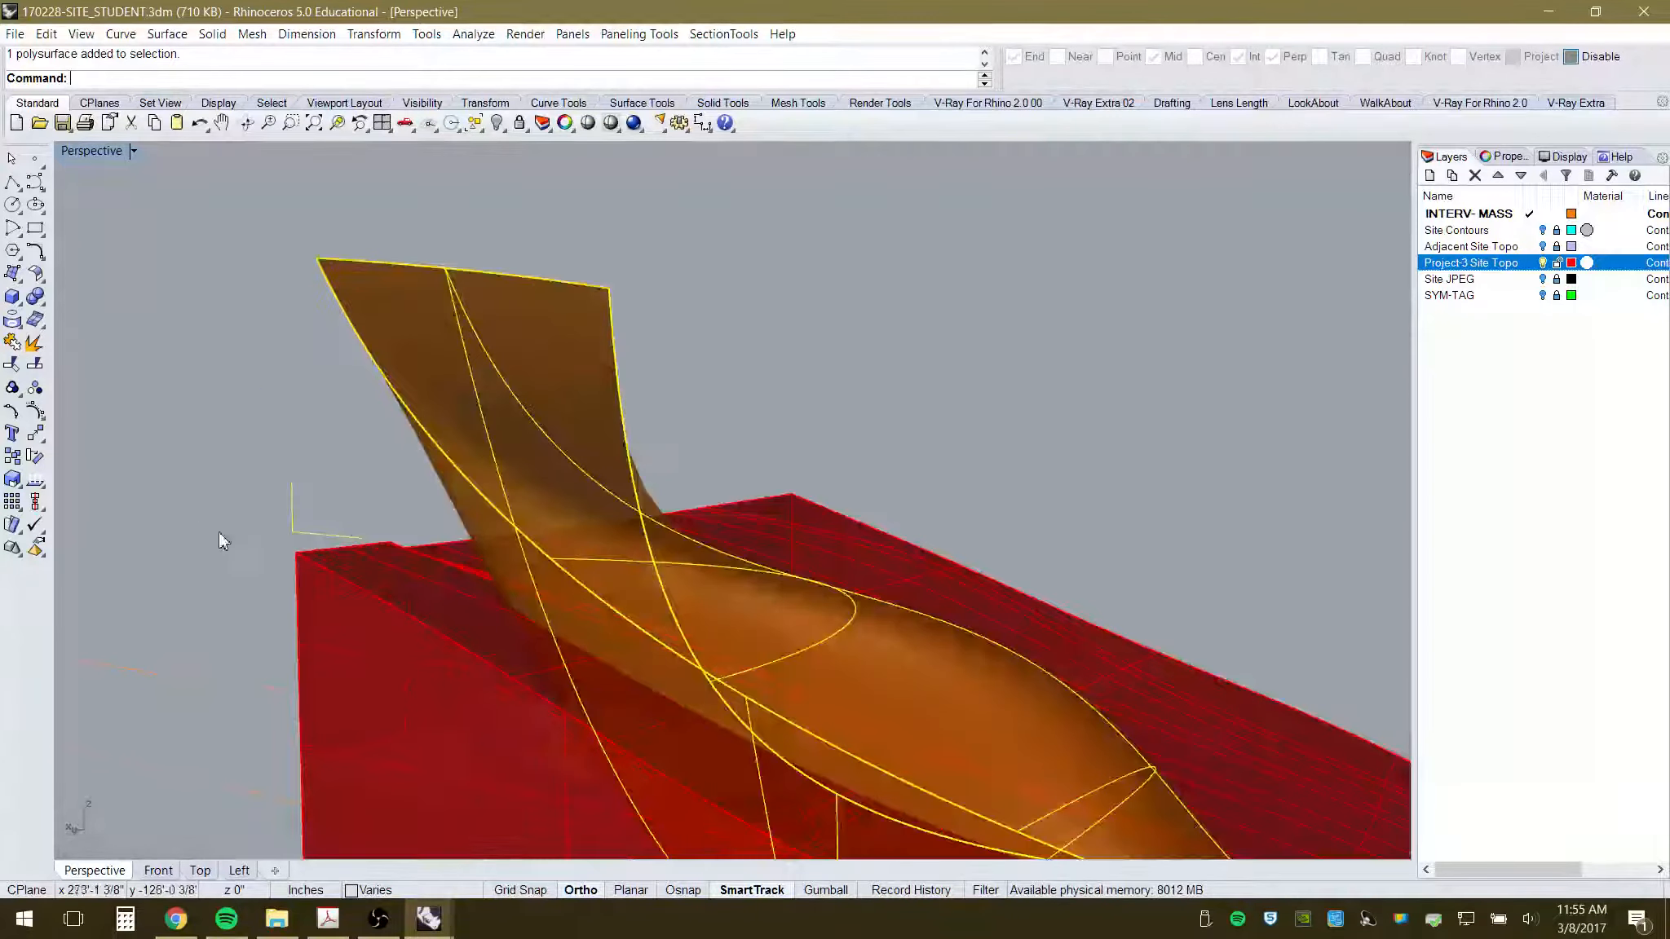
scroll(291, 536, up, 3)
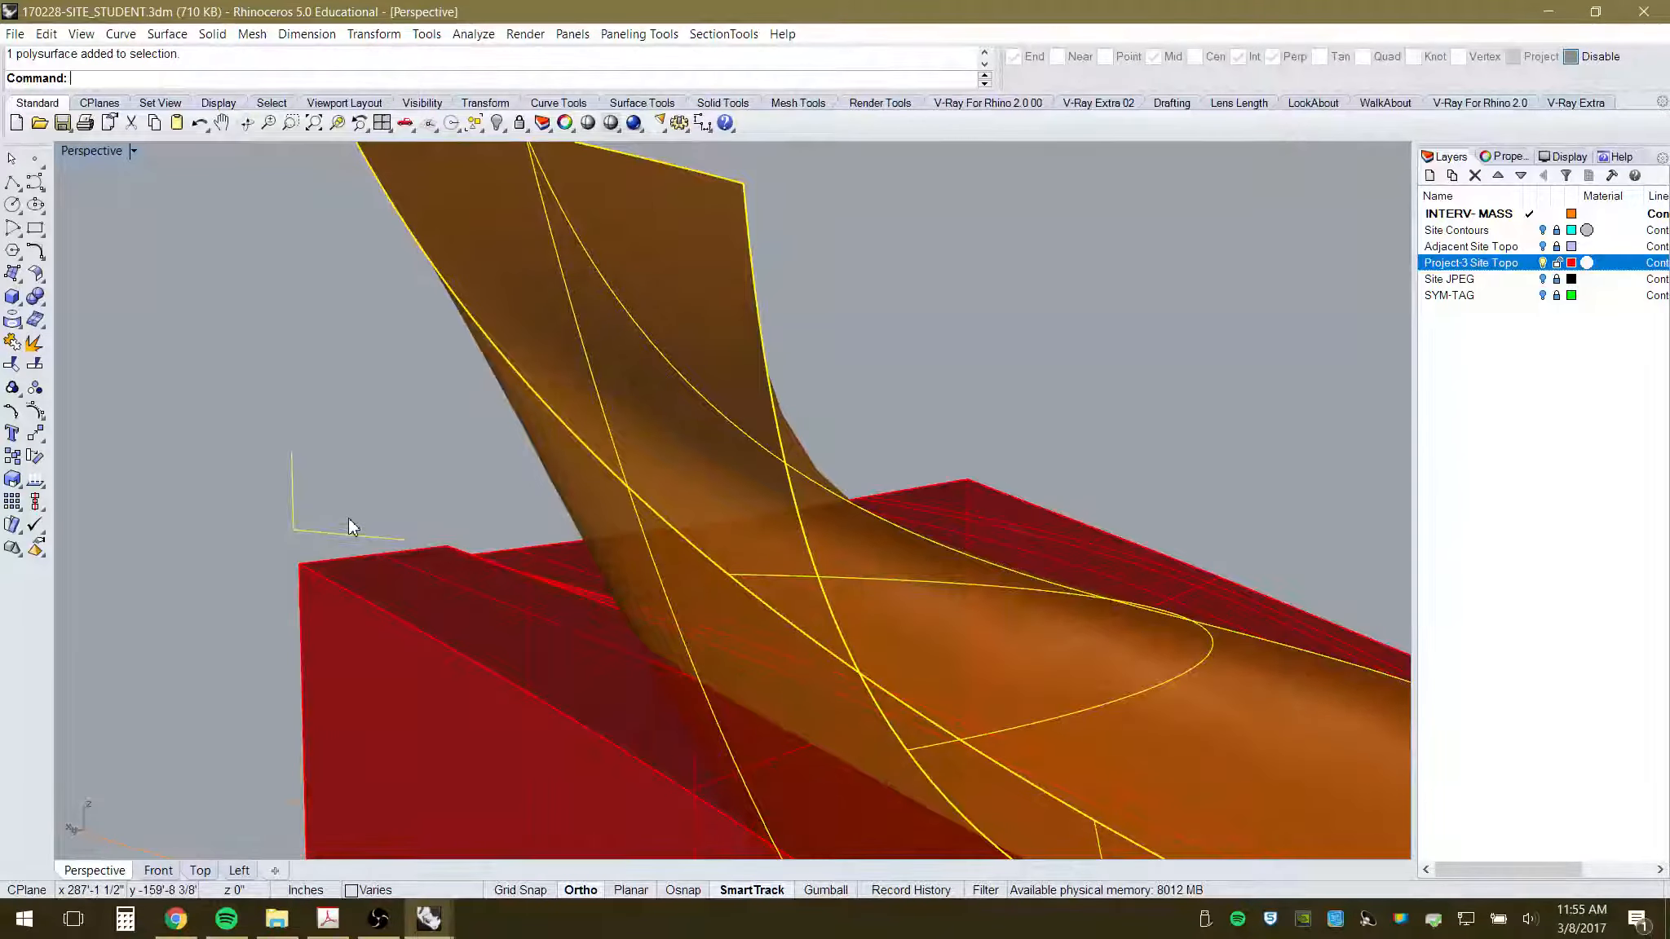
ctrl+drag(346, 486, 263, 543)
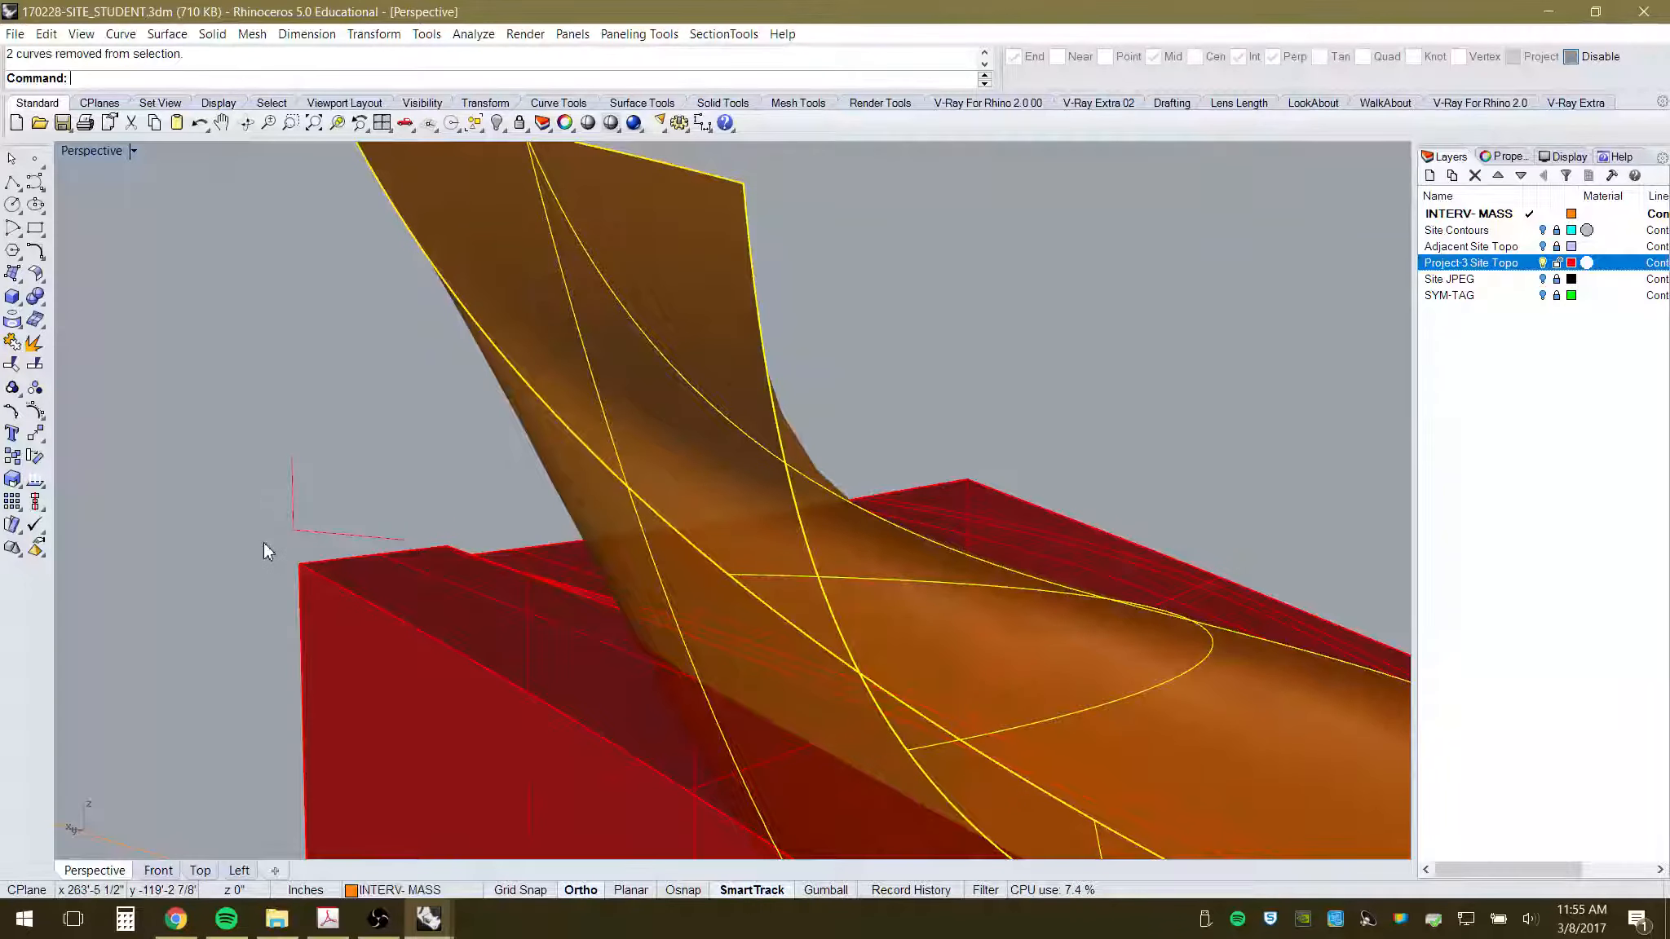
scroll(258, 540, down, 8)
right_drag(526, 569, 544, 686)
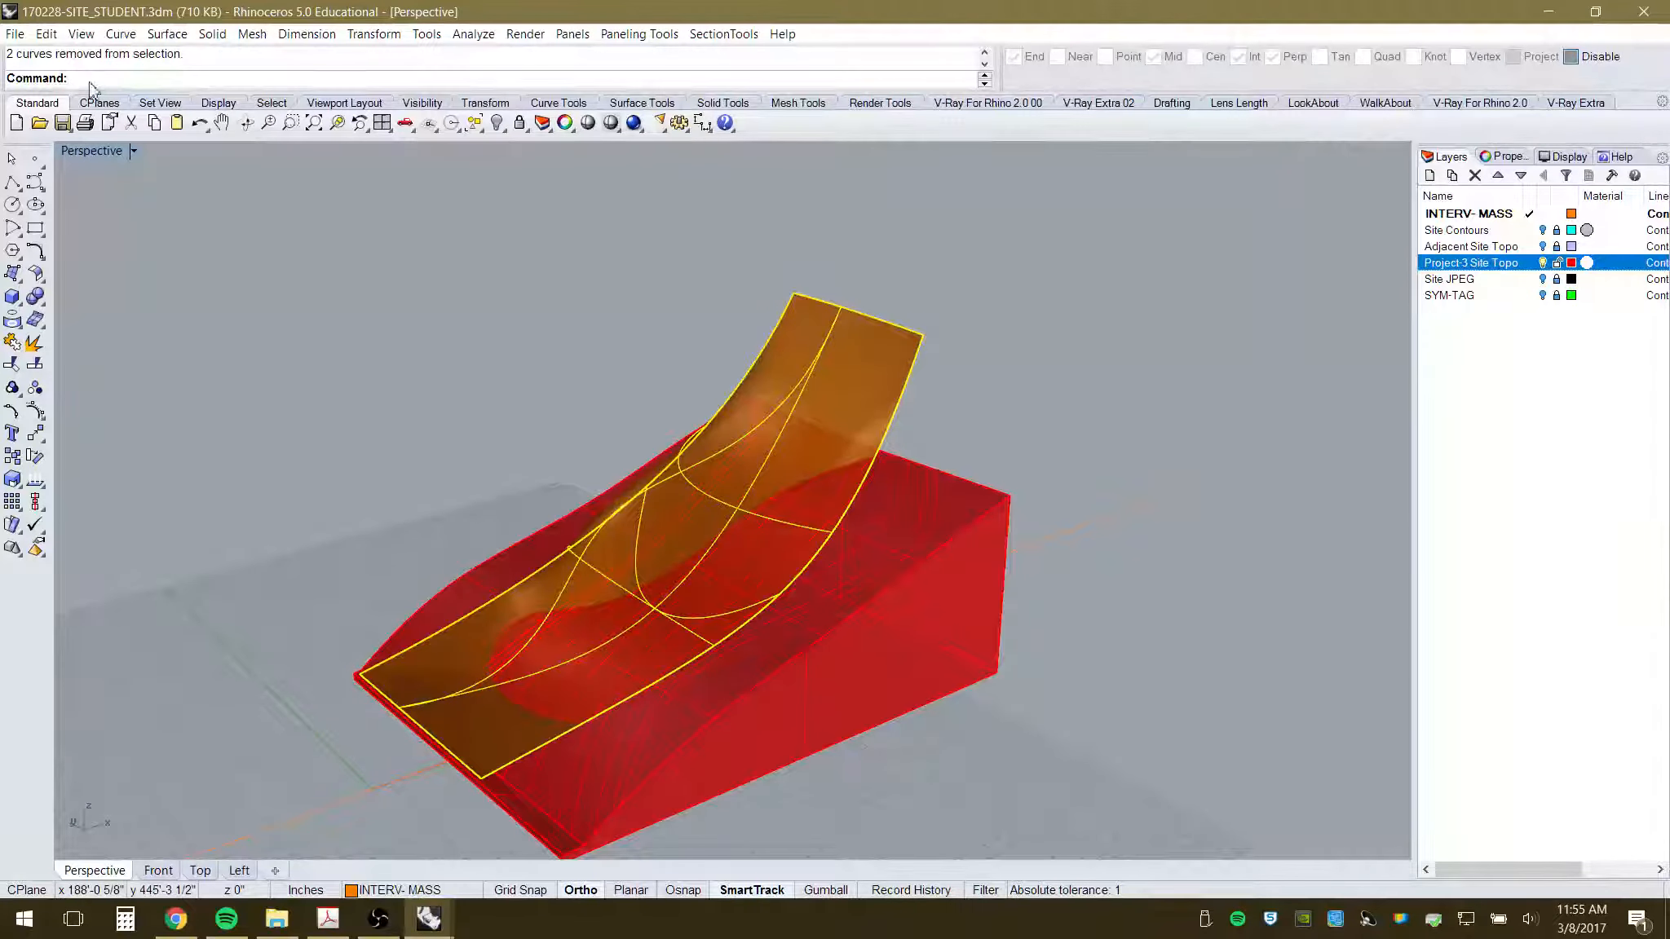
mouse_move(733, 594)
right_down()
mouse_move(689, 615)
mouse_move(630, 533)
mouse_move(745, 605)
mouse_move(726, 574)
right_up()
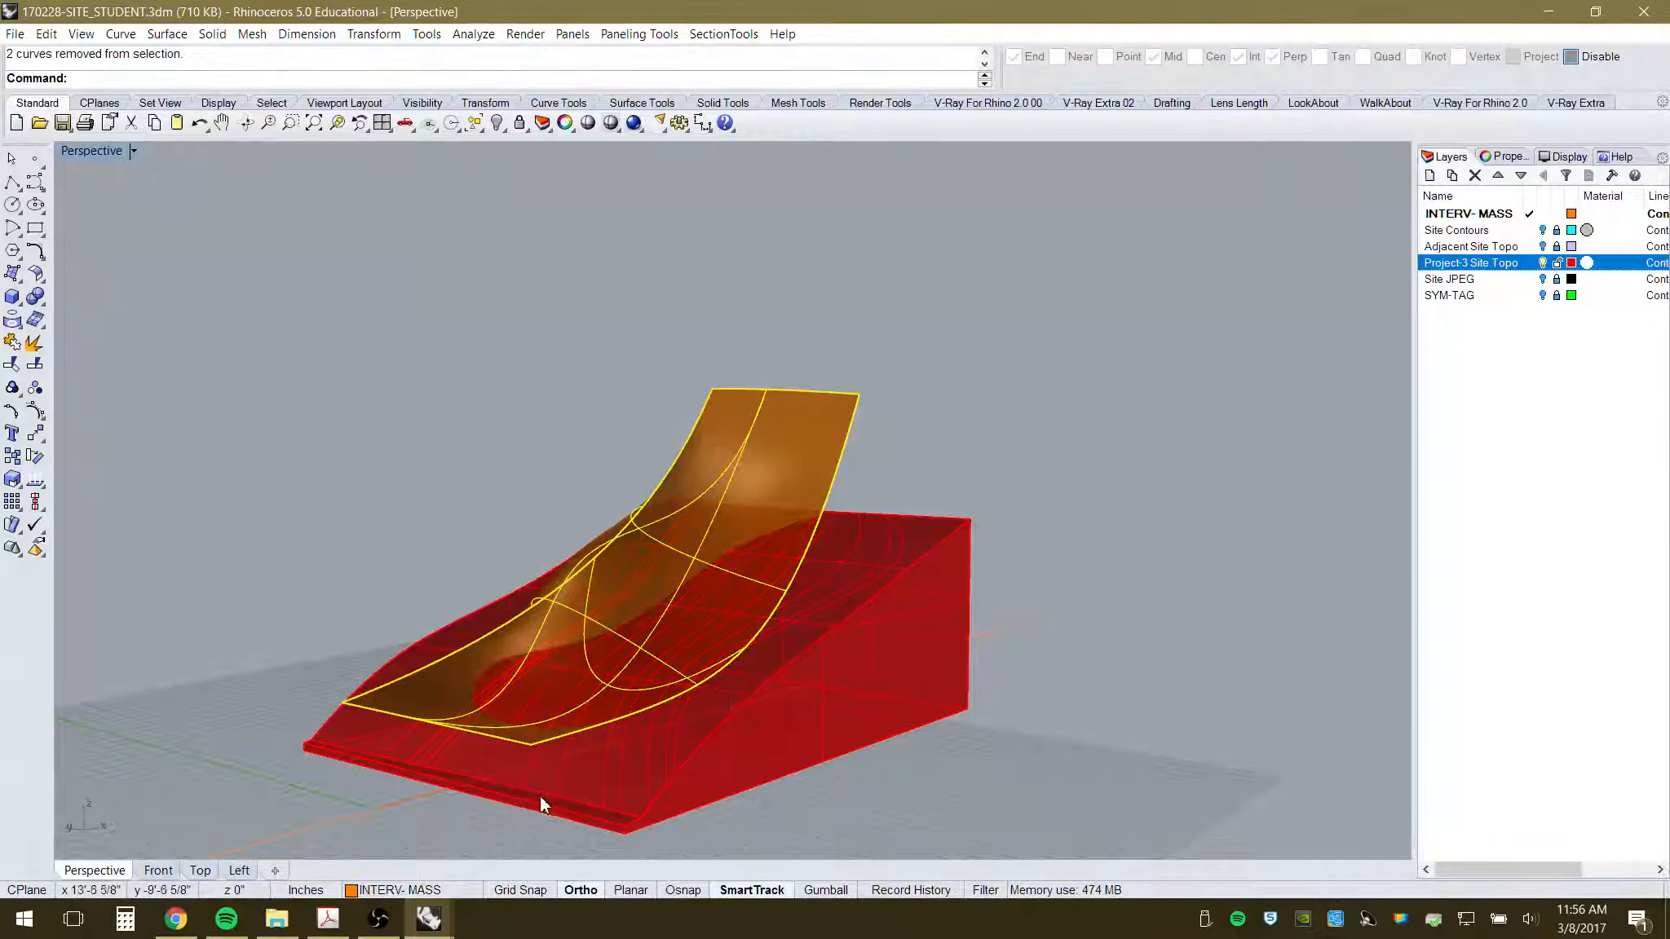
right_drag(540, 796, 548, 760)
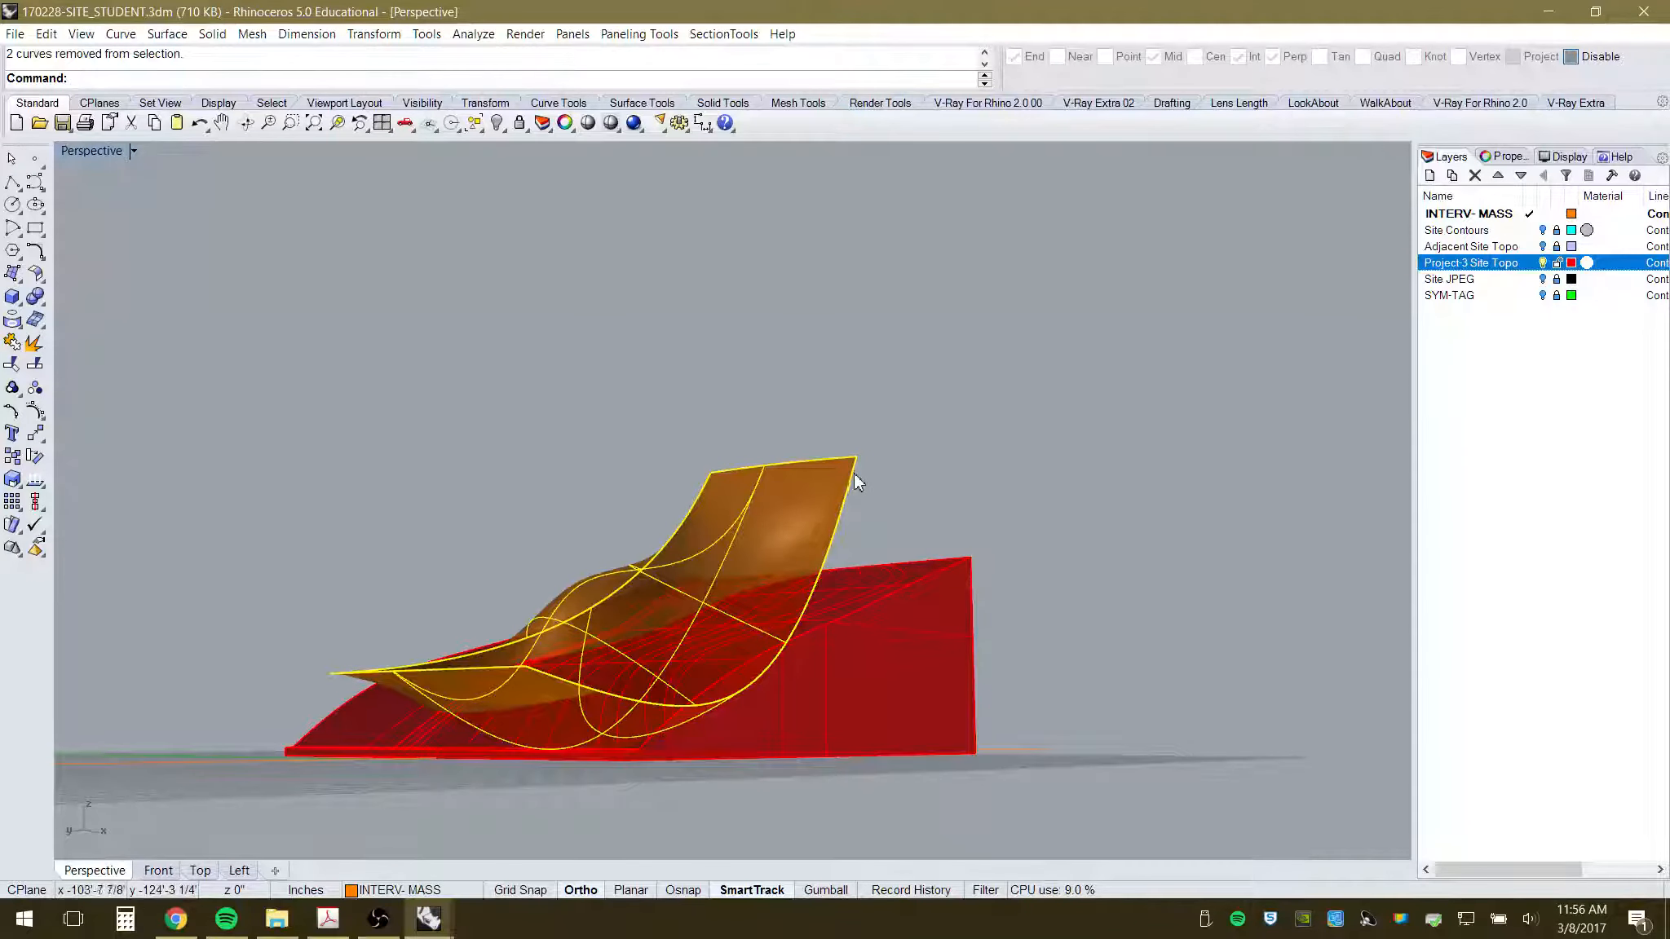
key(Escape)
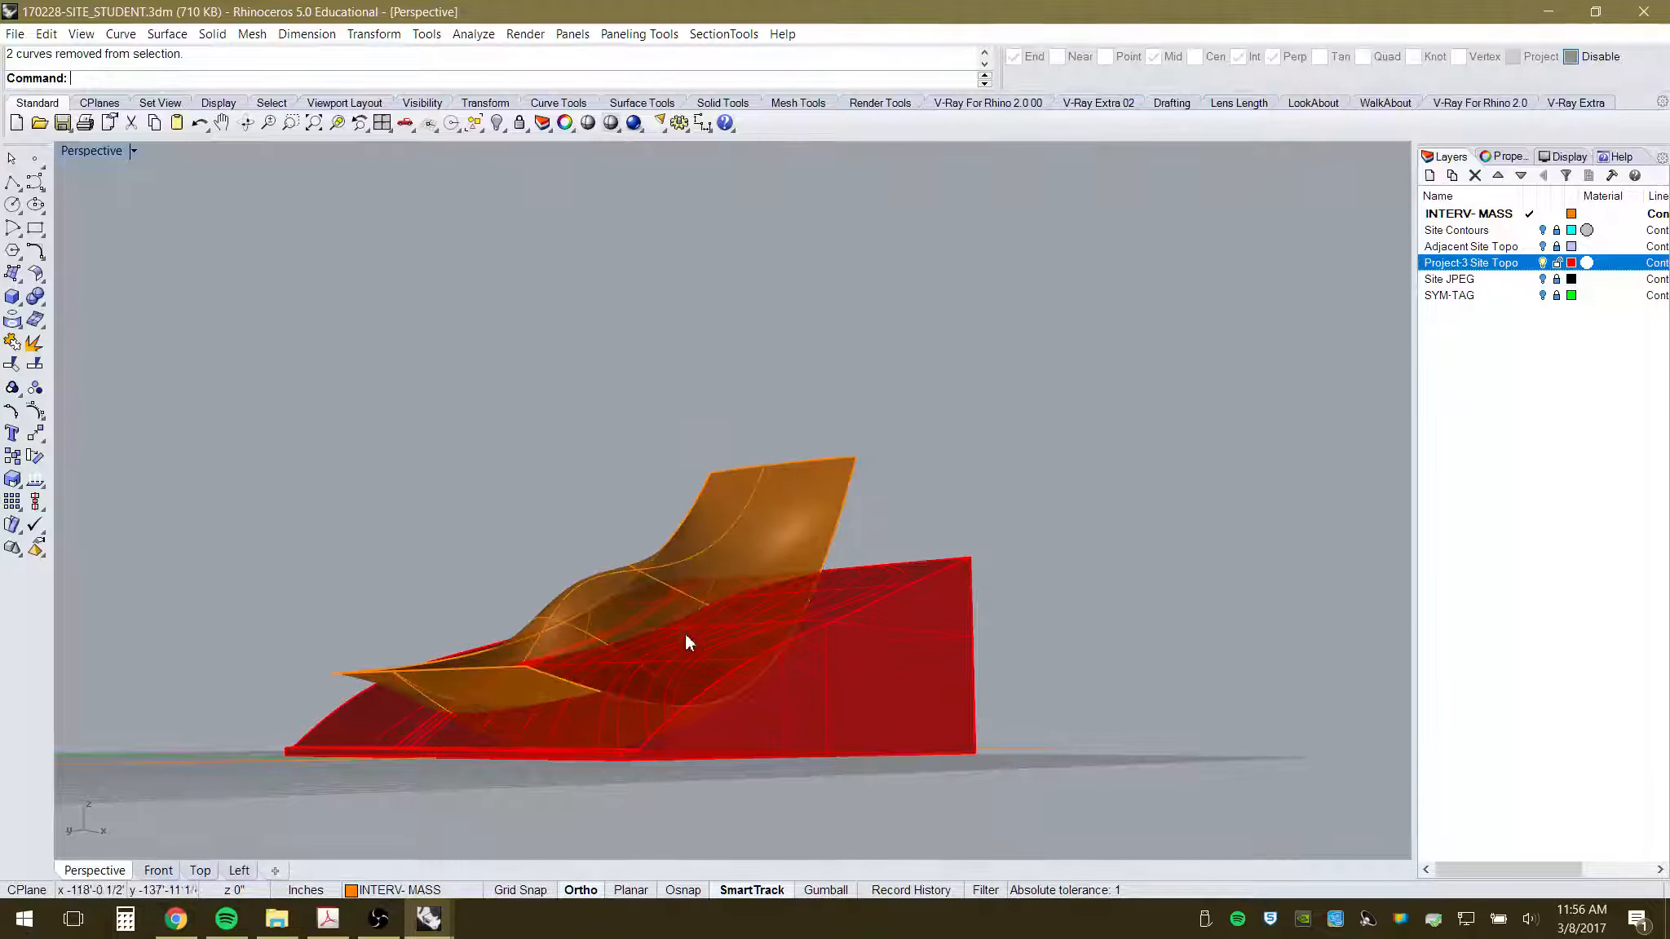
- Pick one canopy edge curve via the Selection Menu and start Copy on it
mouse_move(685, 635)
right_down()
mouse_move(757, 585)
mouse_move(765, 608)
mouse_move(685, 664)
right_up()
scroll(723, 595, up, 3)
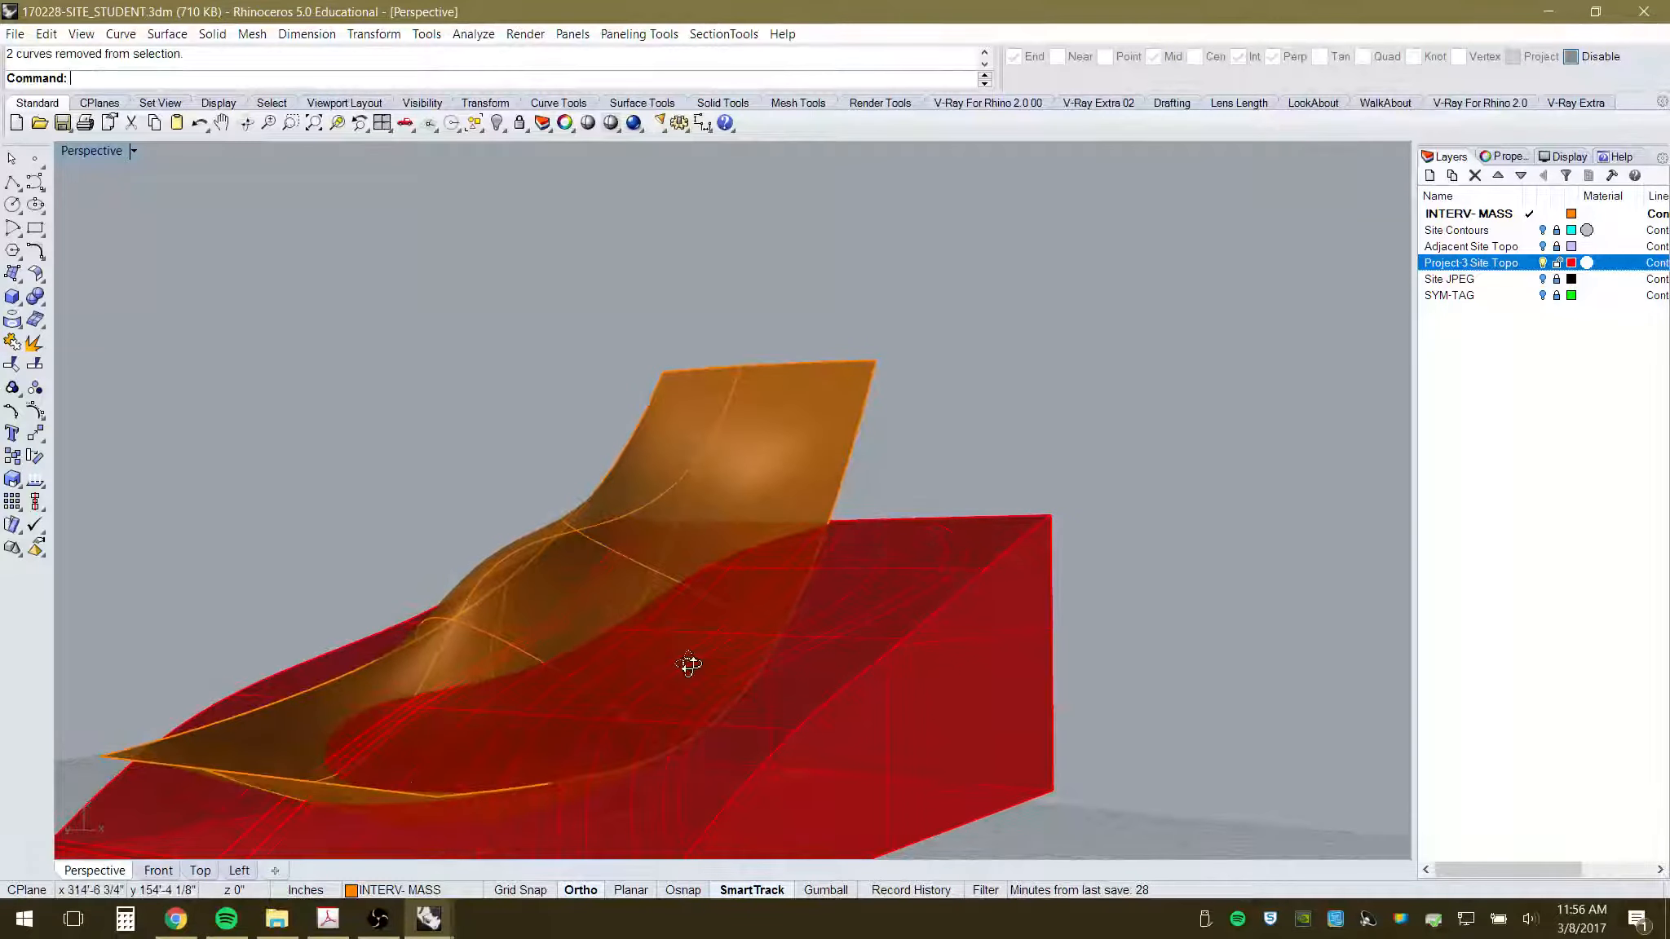
click(338, 678)
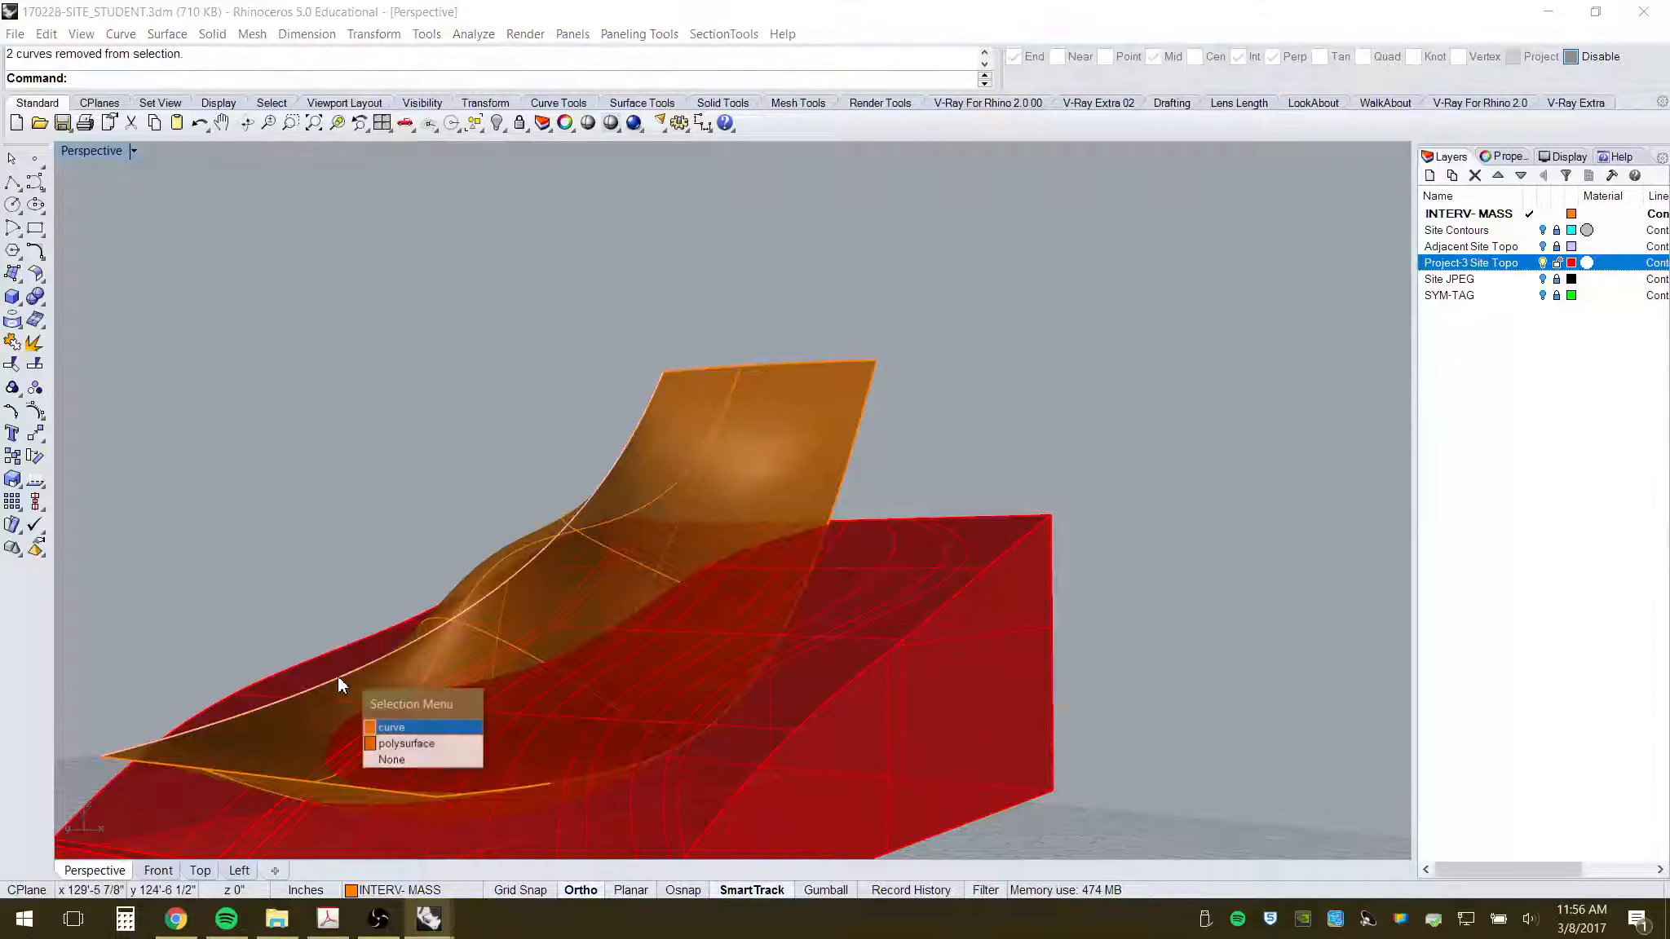
click(391, 729)
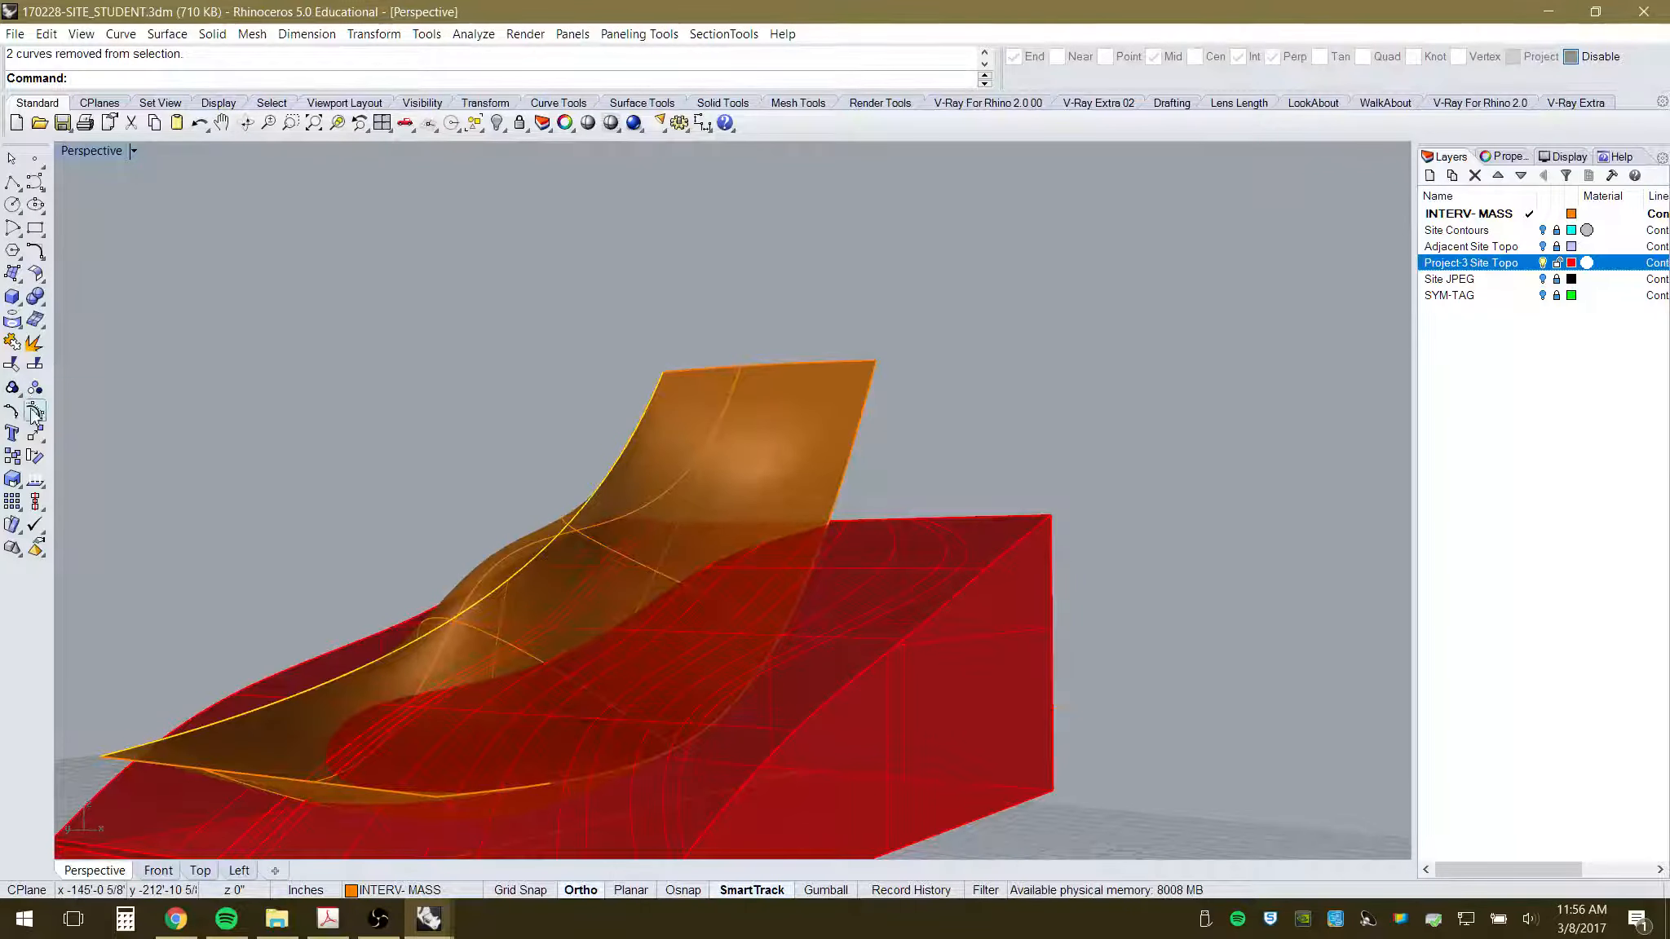
click(11, 456)
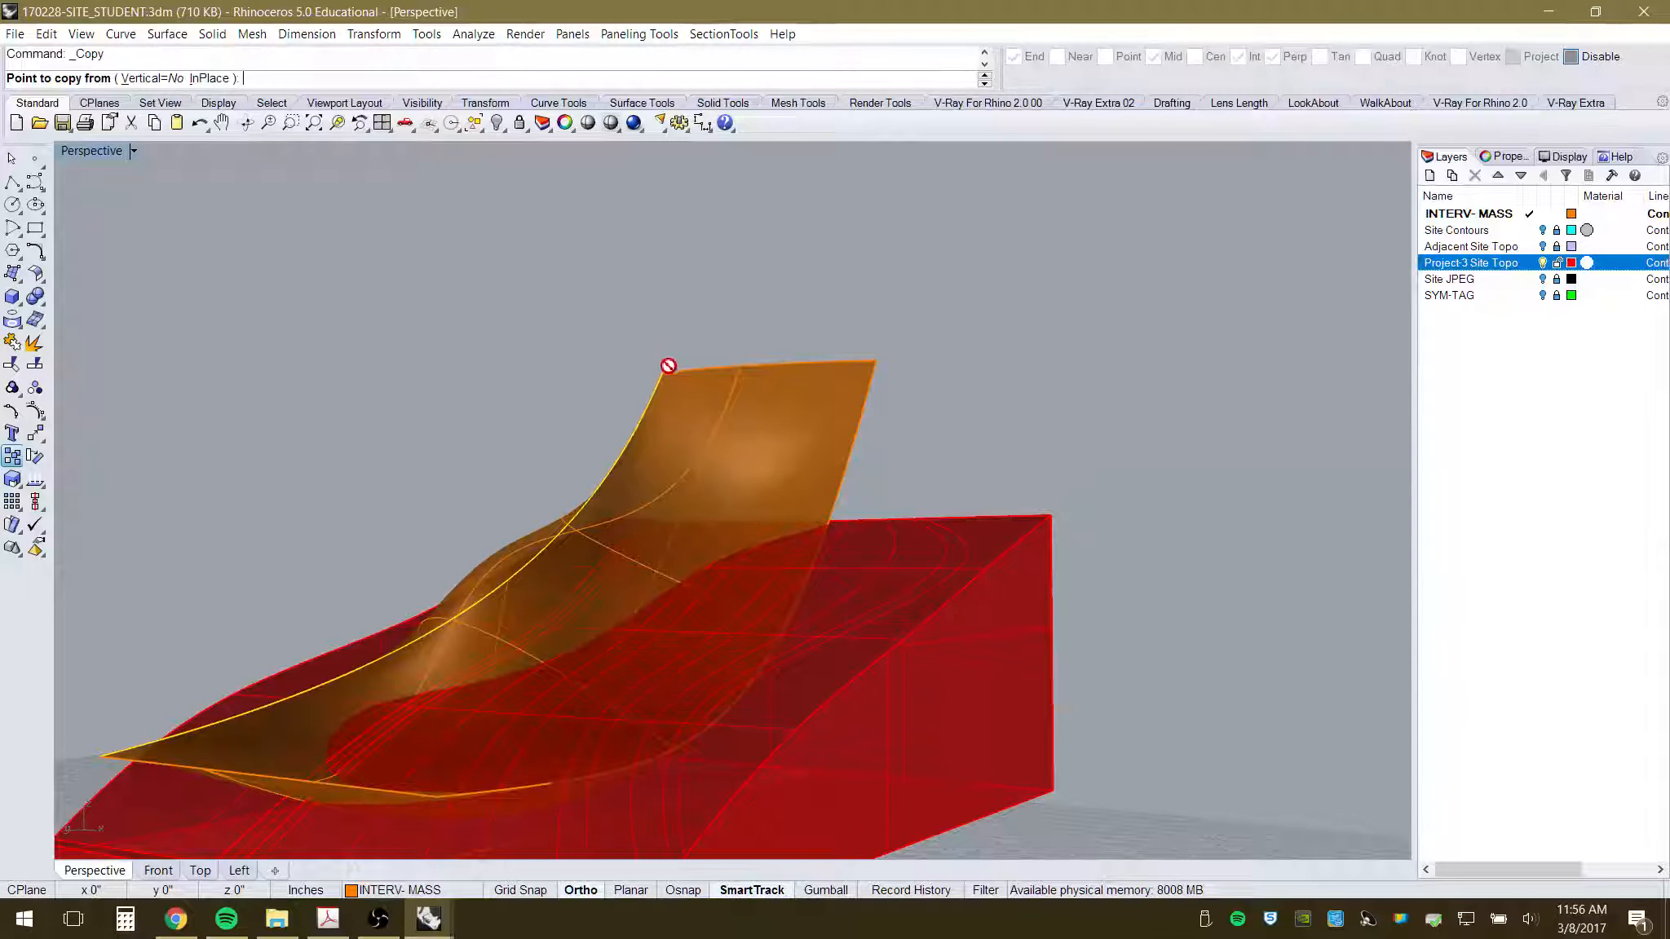
- With Osnap back on, copy the edge curve from the canopy corner to its top-right corner
click(1598, 58)
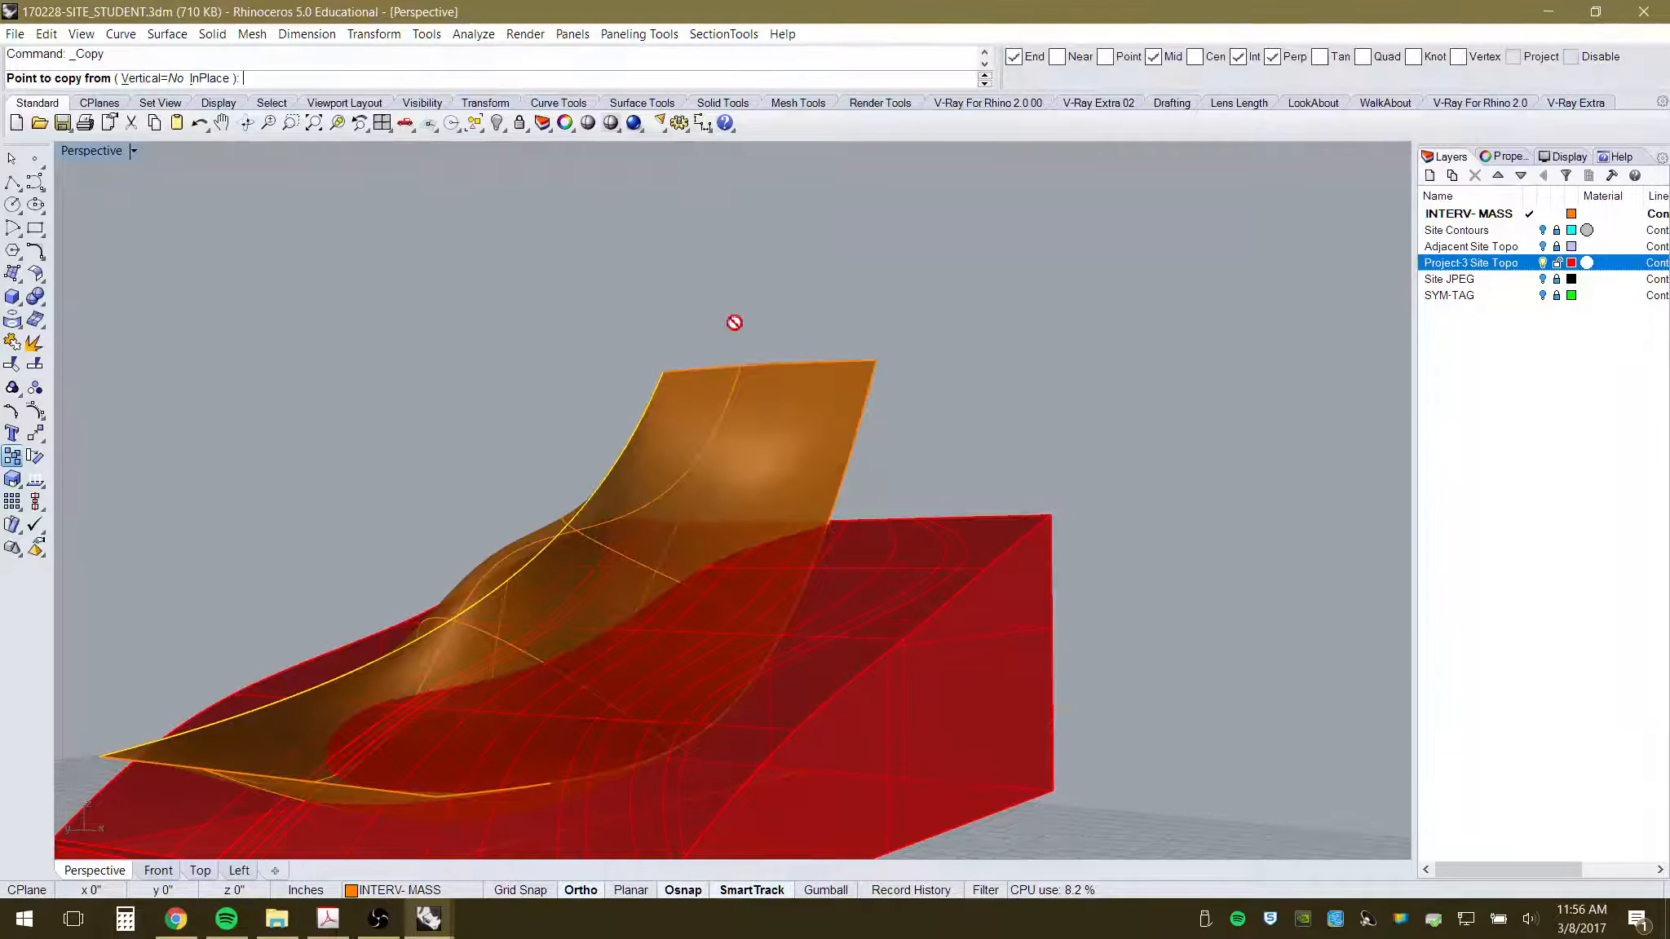
click(657, 369)
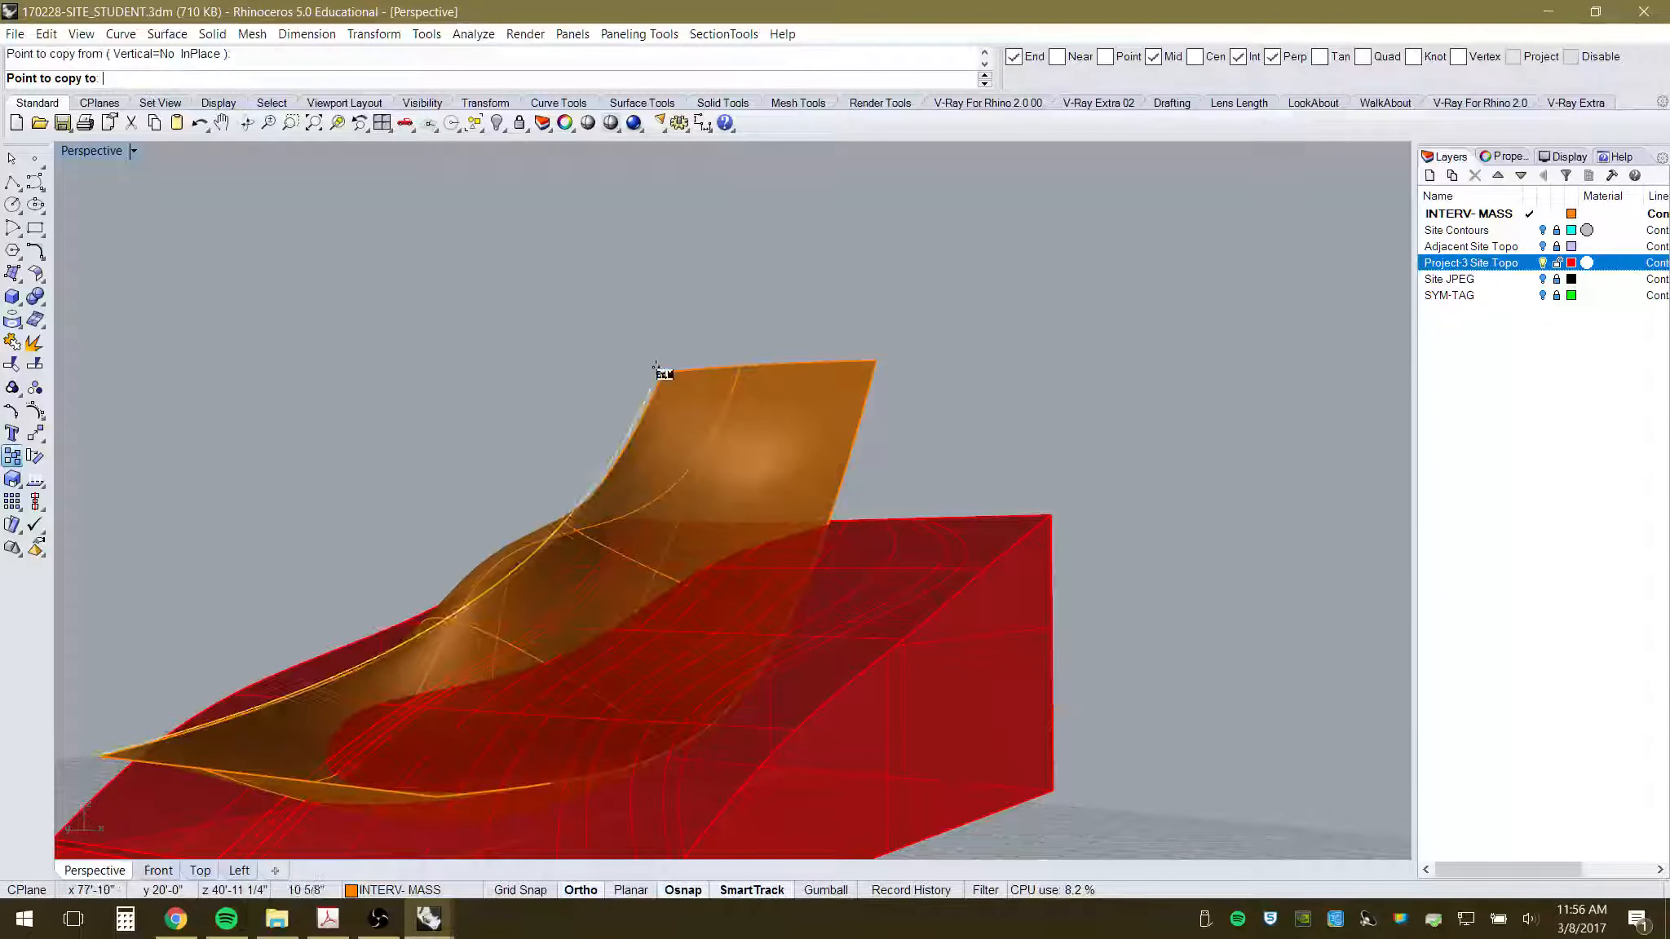
click(876, 360)
right_click(890, 403)
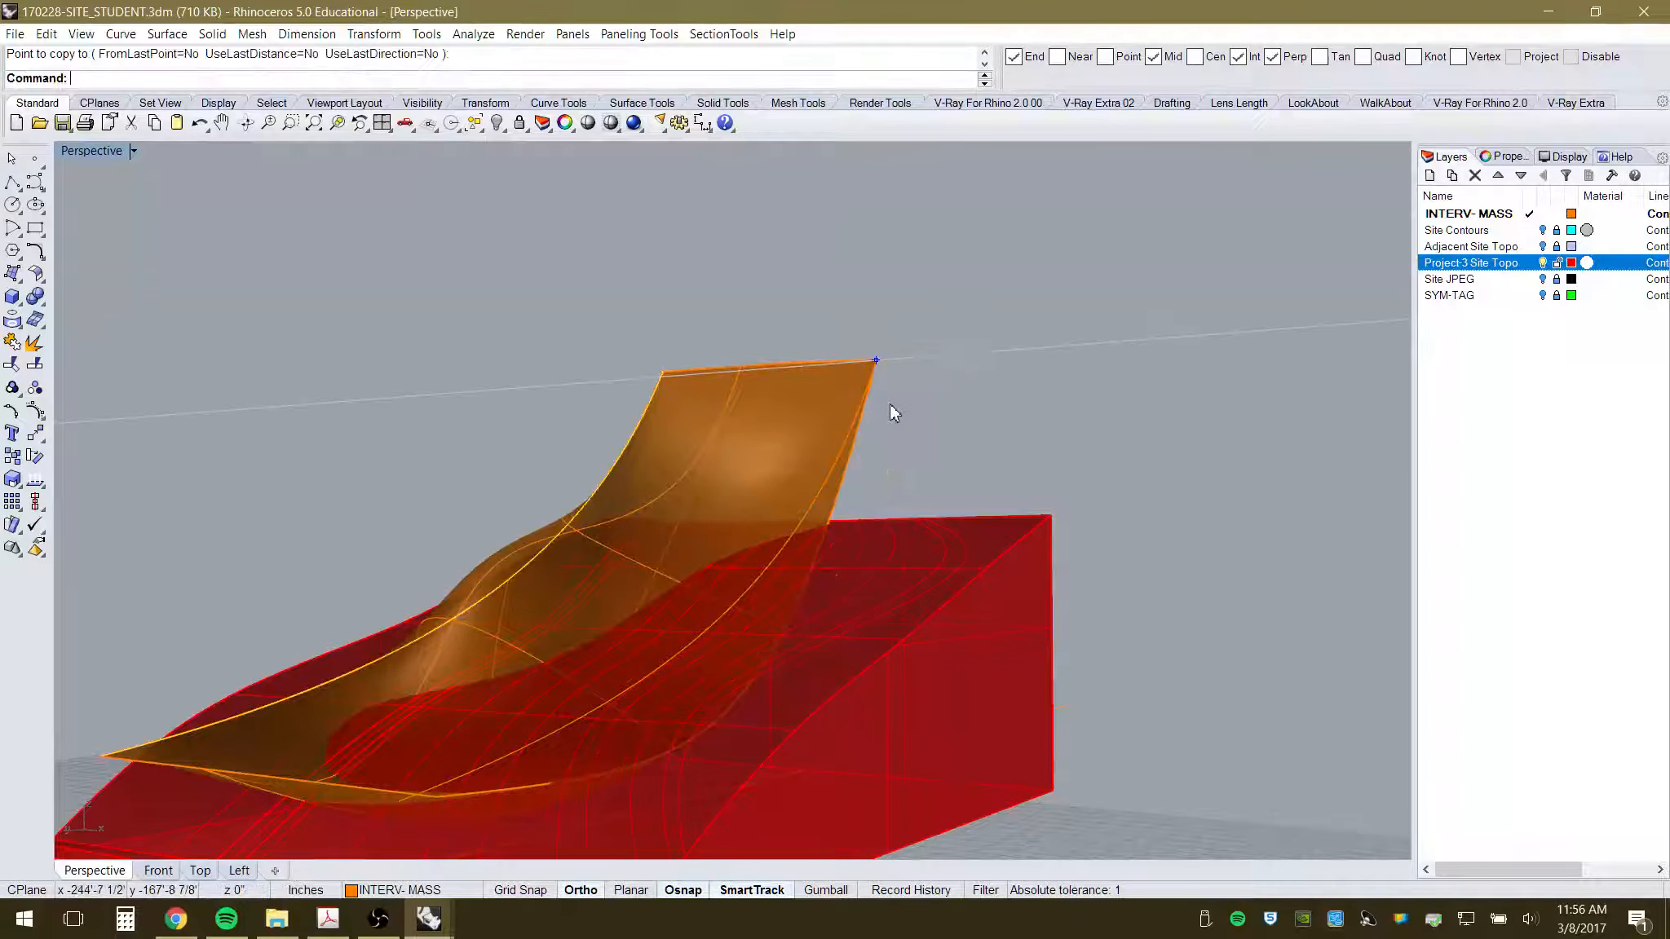
- Select the orange canopy polysurface and switch to the Front view
right_drag(889, 403, 450, 617)
scroll(456, 639, up, 3)
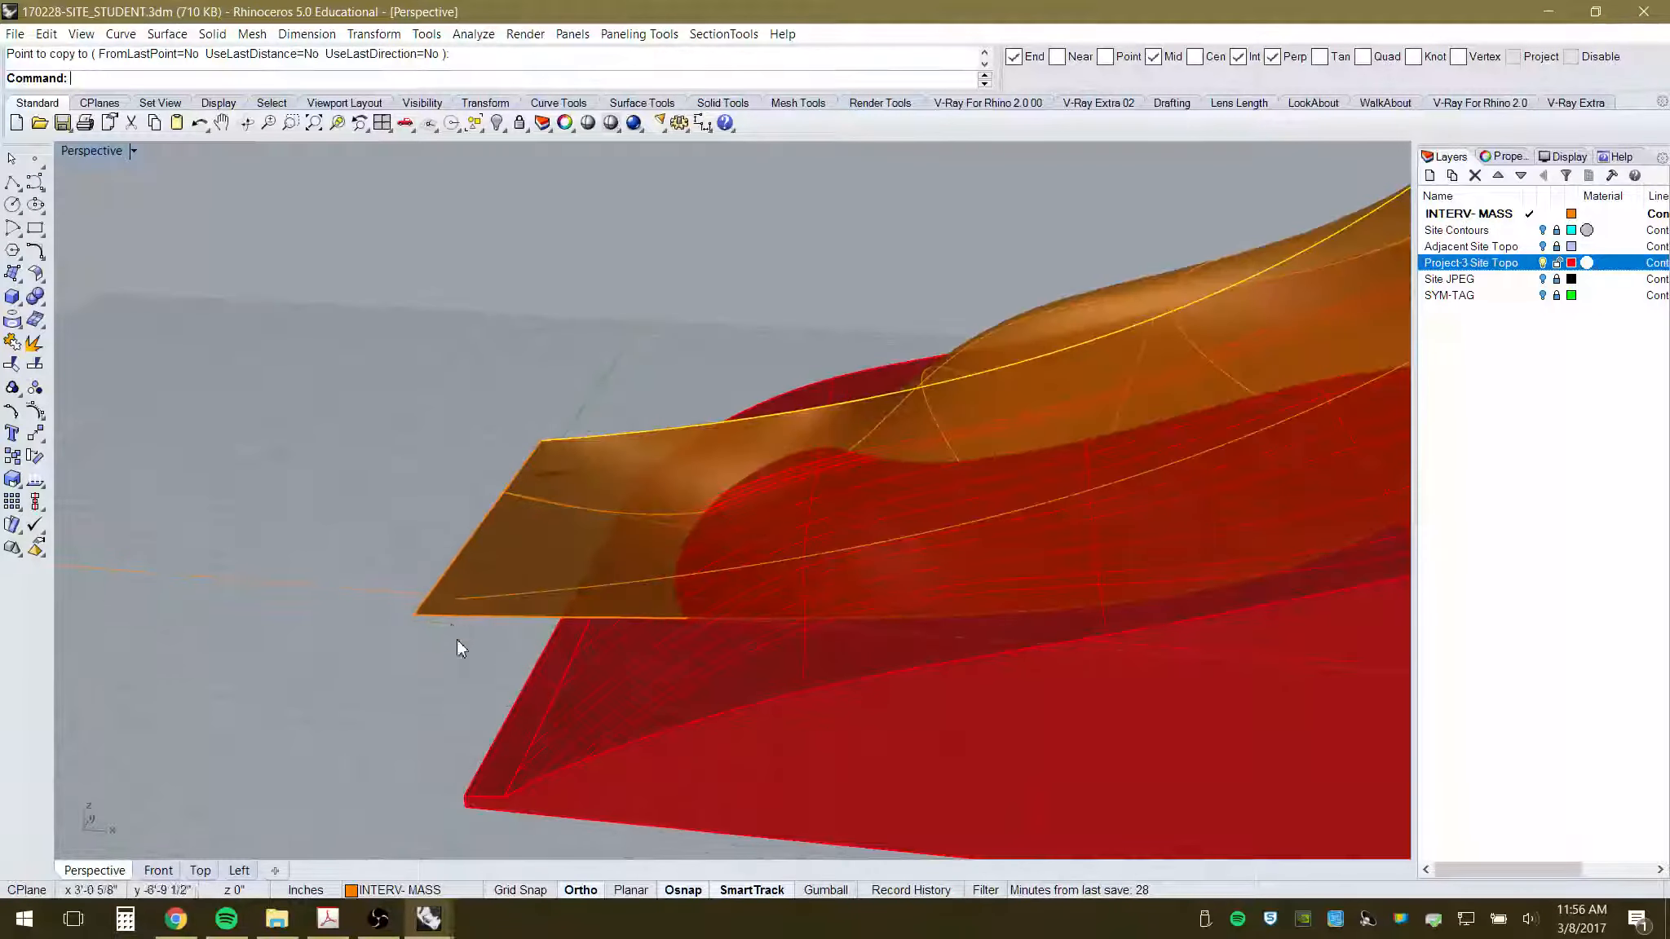
scroll(452, 659, down, 3)
right_drag(540, 674, 458, 578)
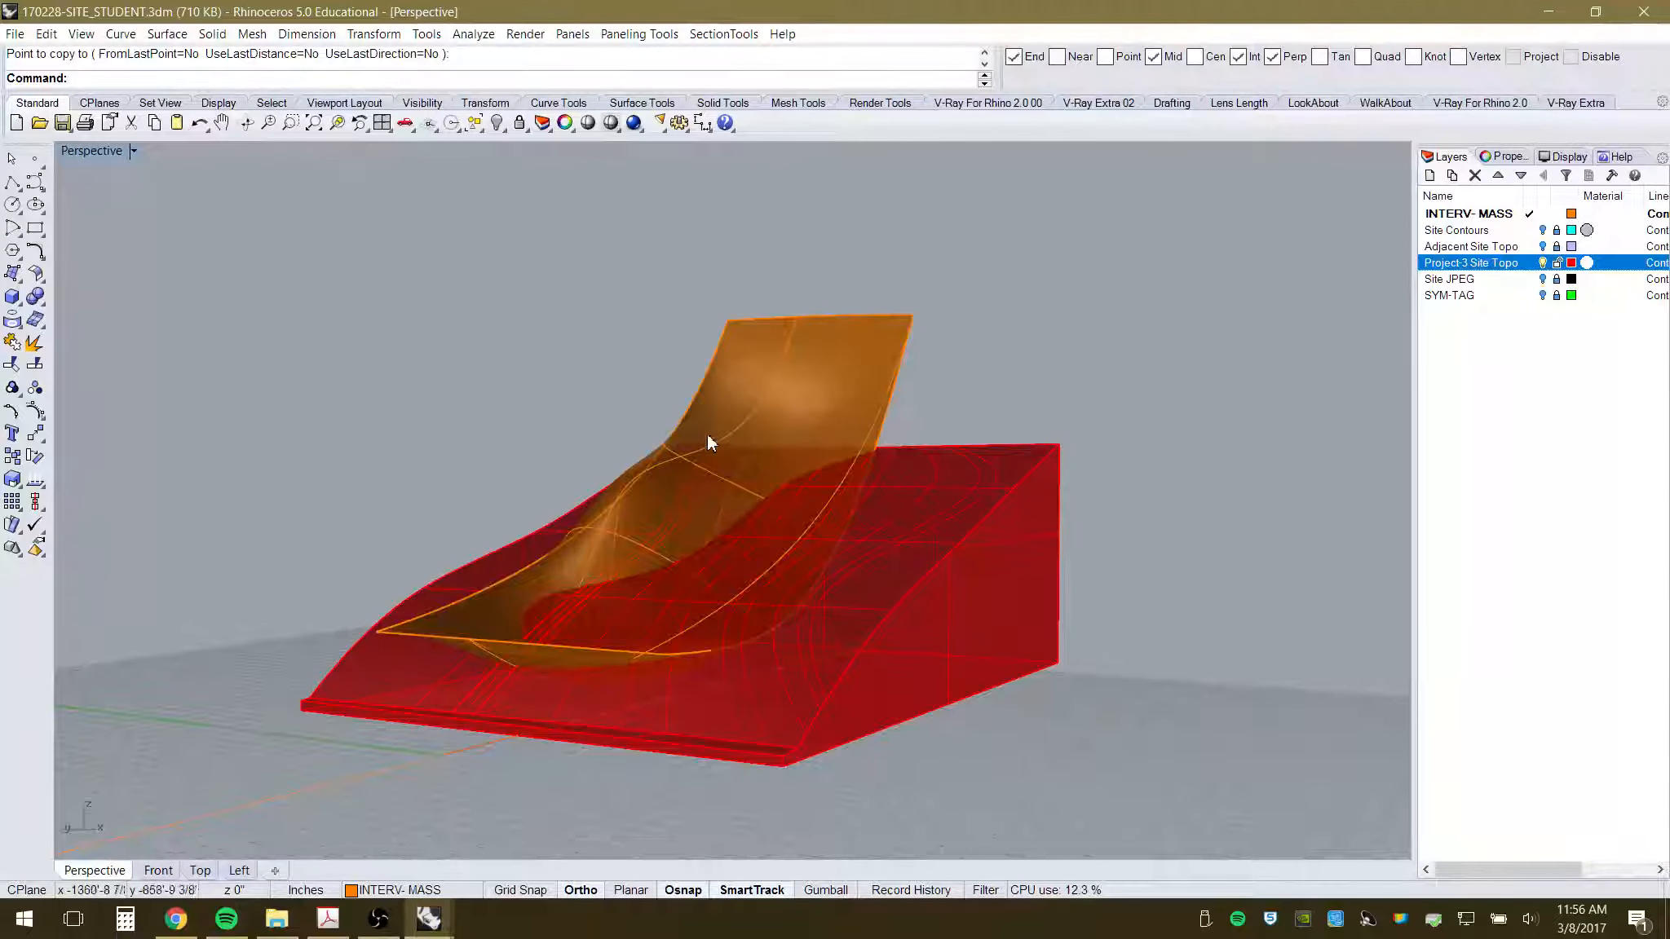
right_drag(820, 544, 768, 608)
scroll(767, 595, up, 5)
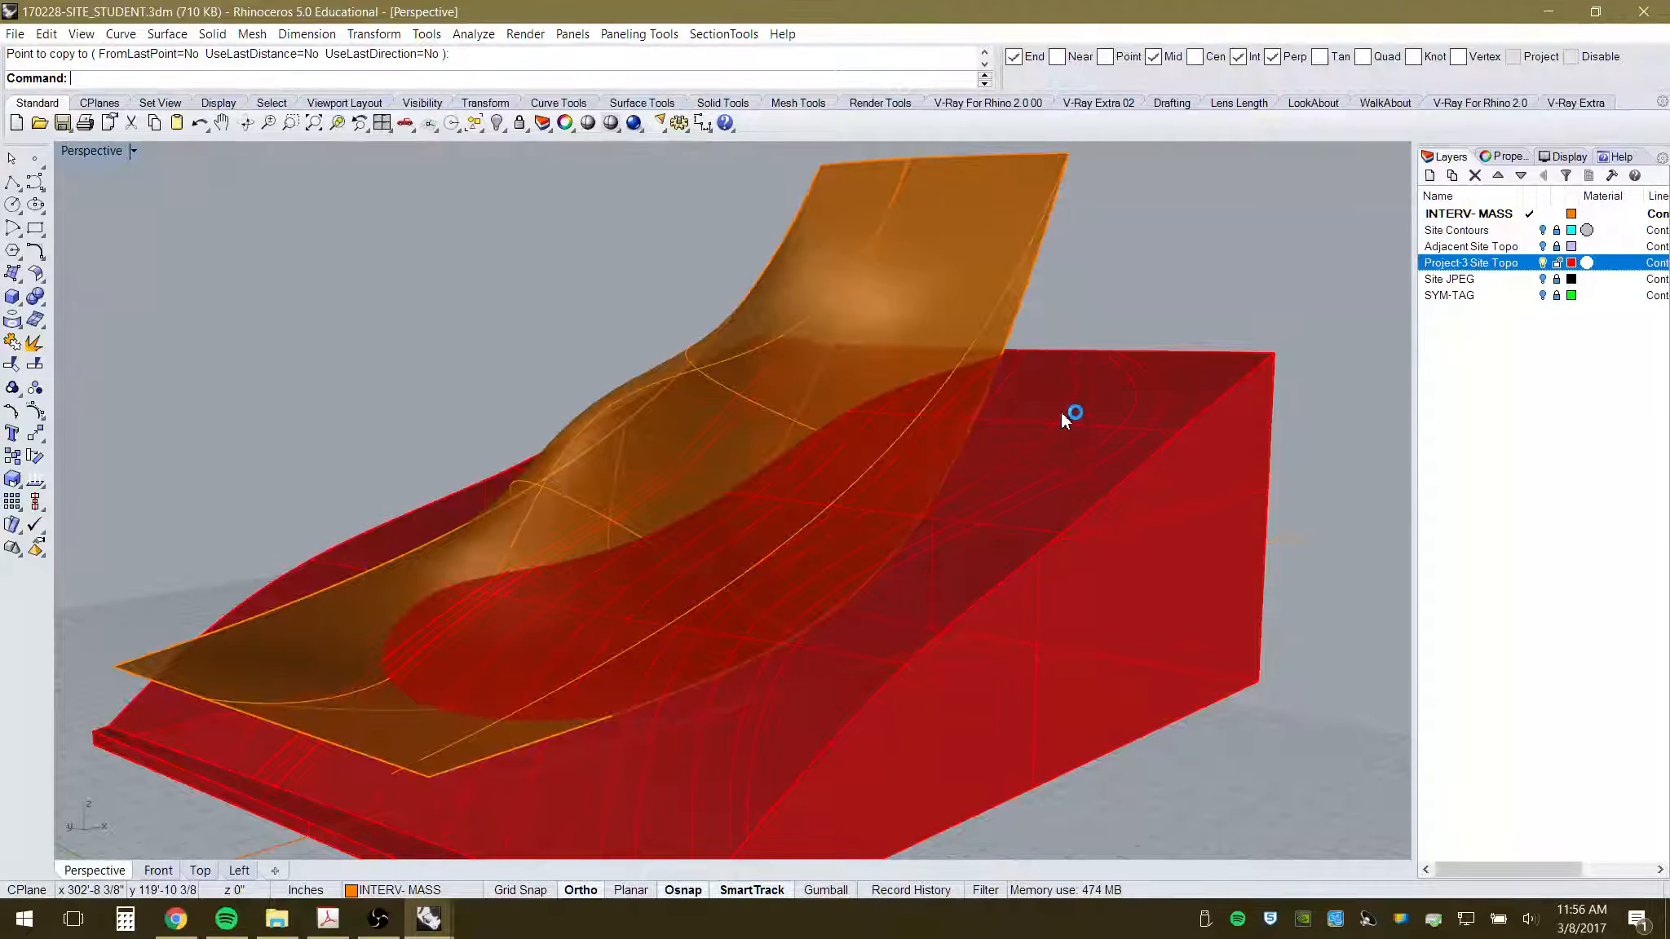
right_drag(771, 559, 726, 517)
click(1052, 293)
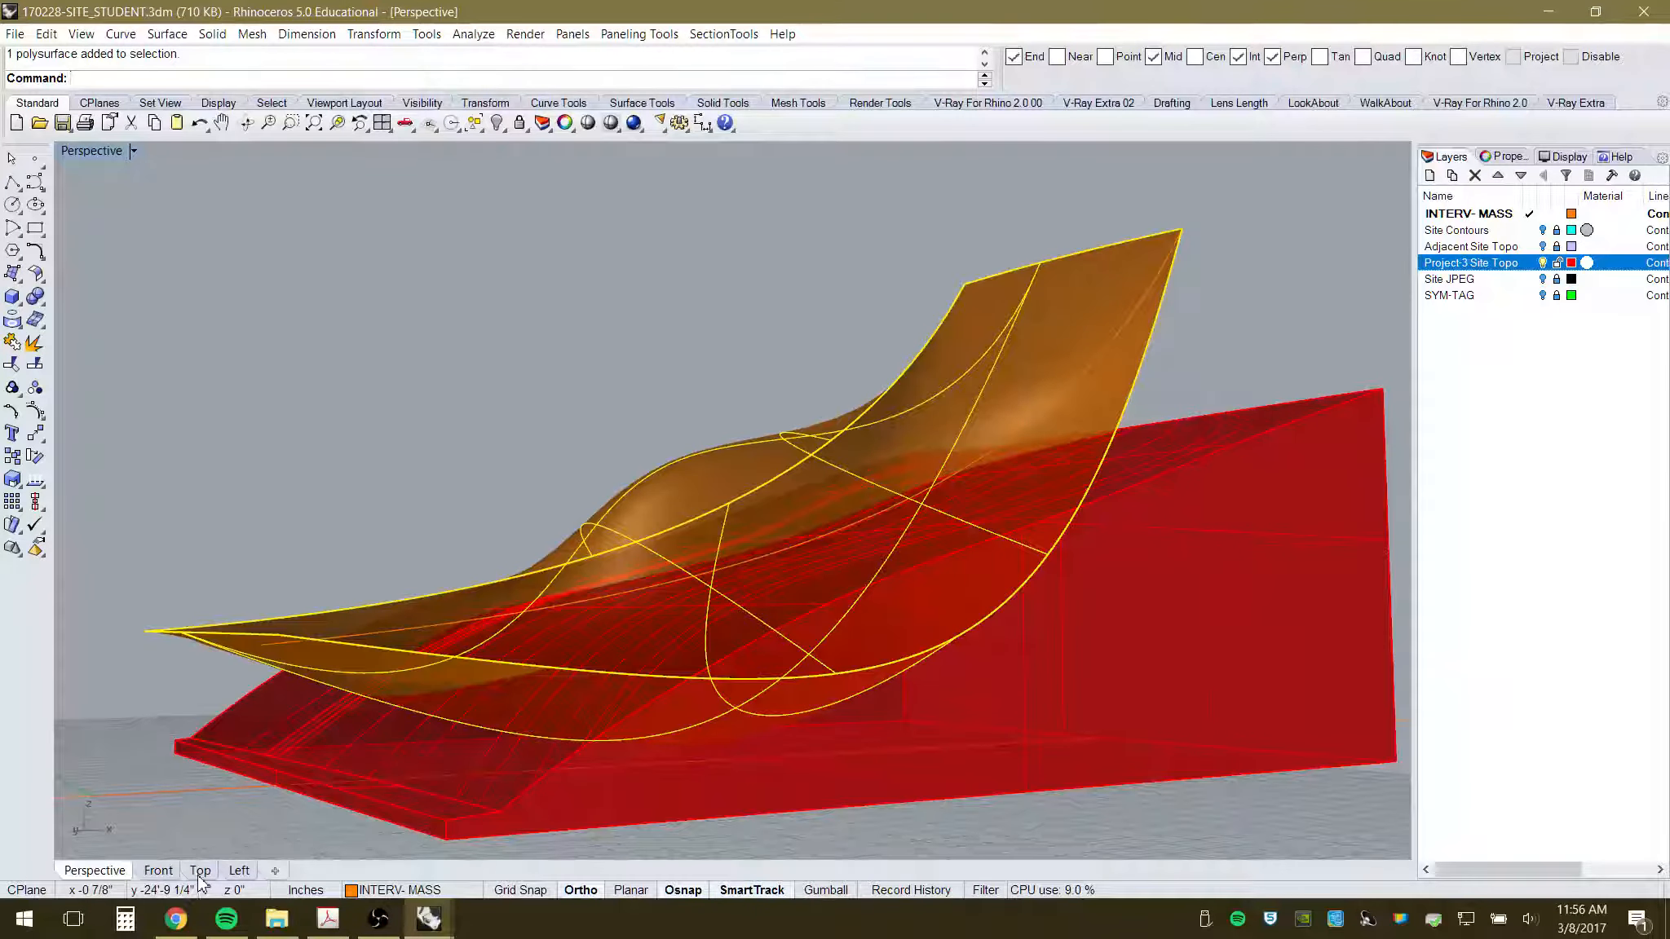
click(158, 870)
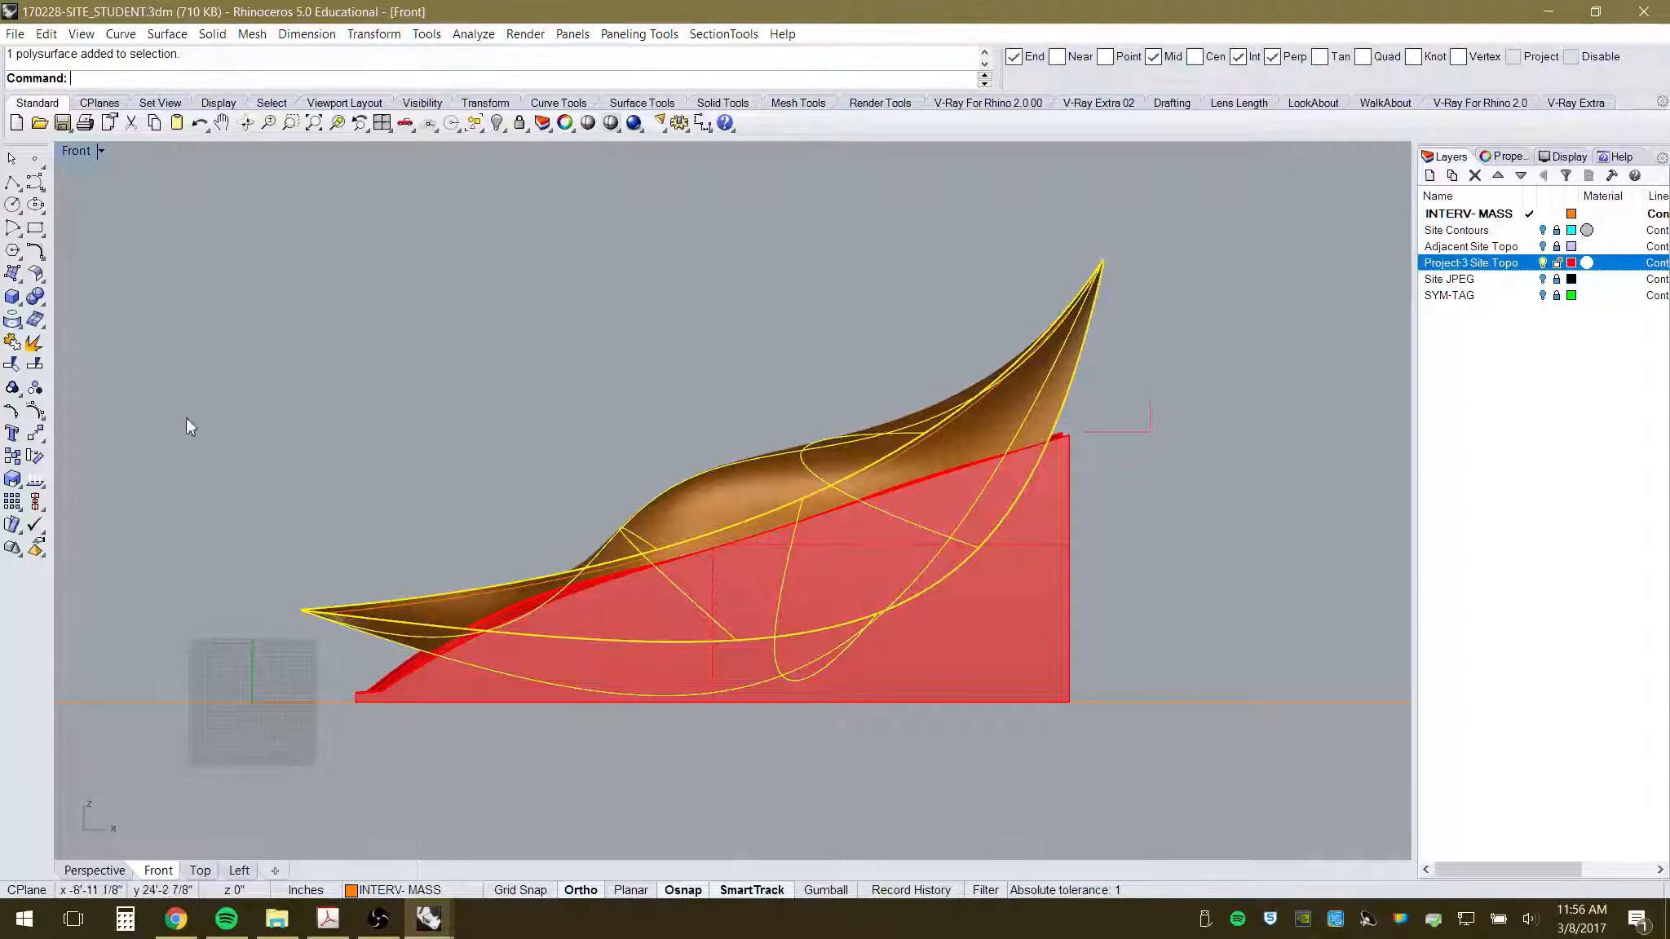
- Move the orange canopy upward in the Front view
click(36, 434)
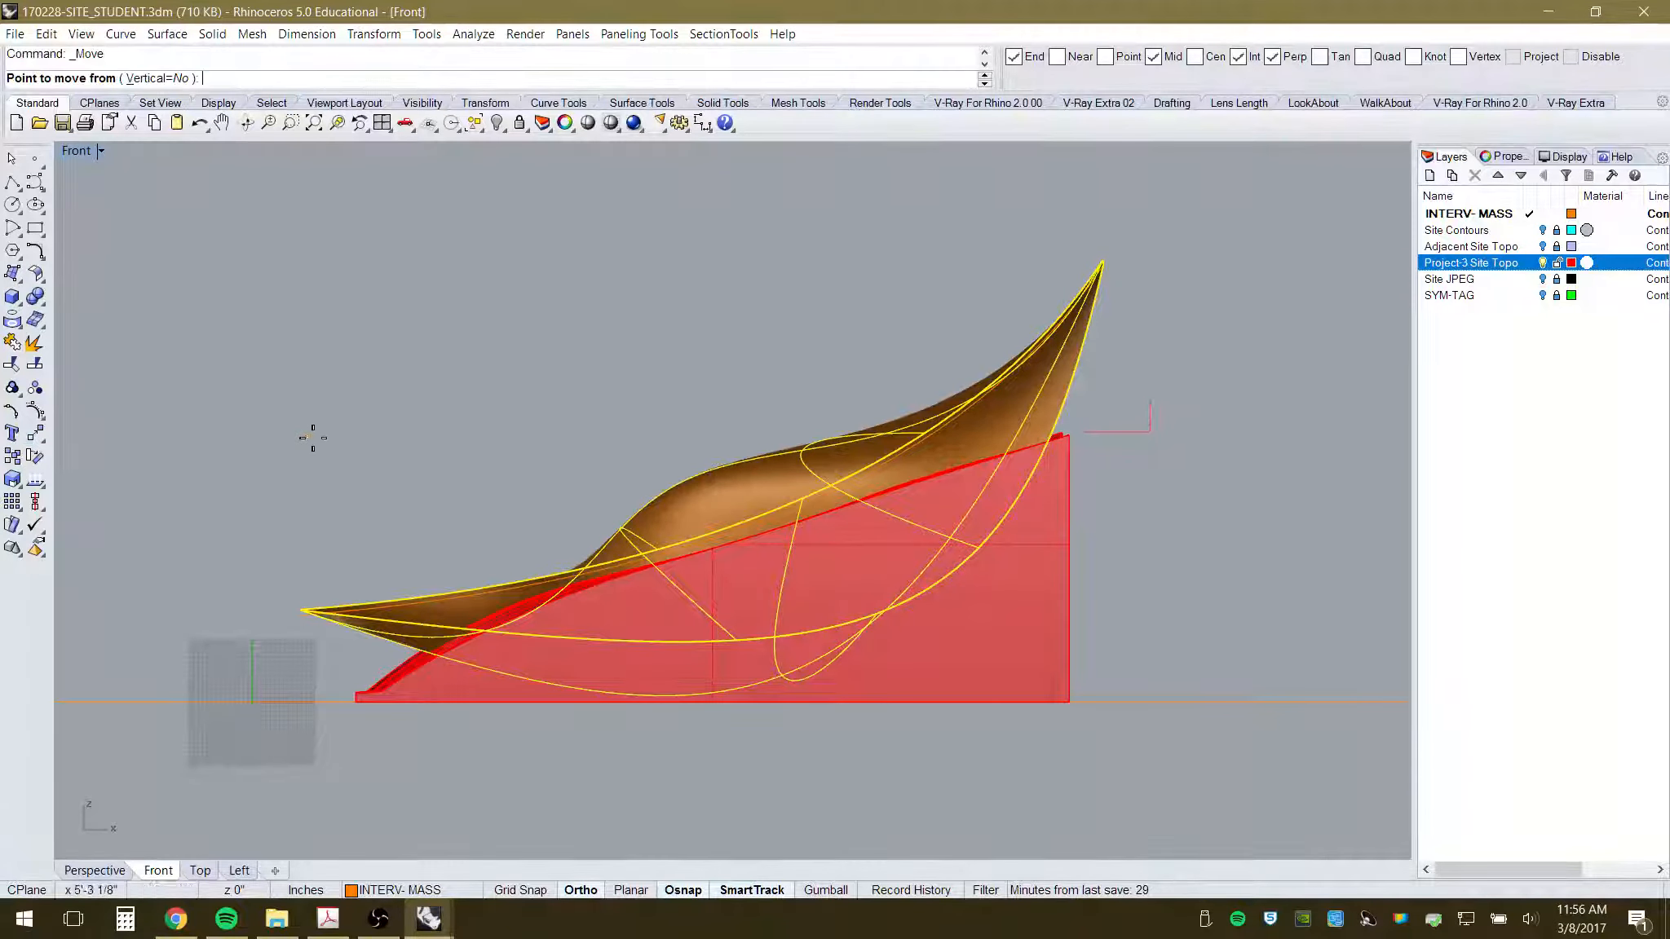
click(331, 491)
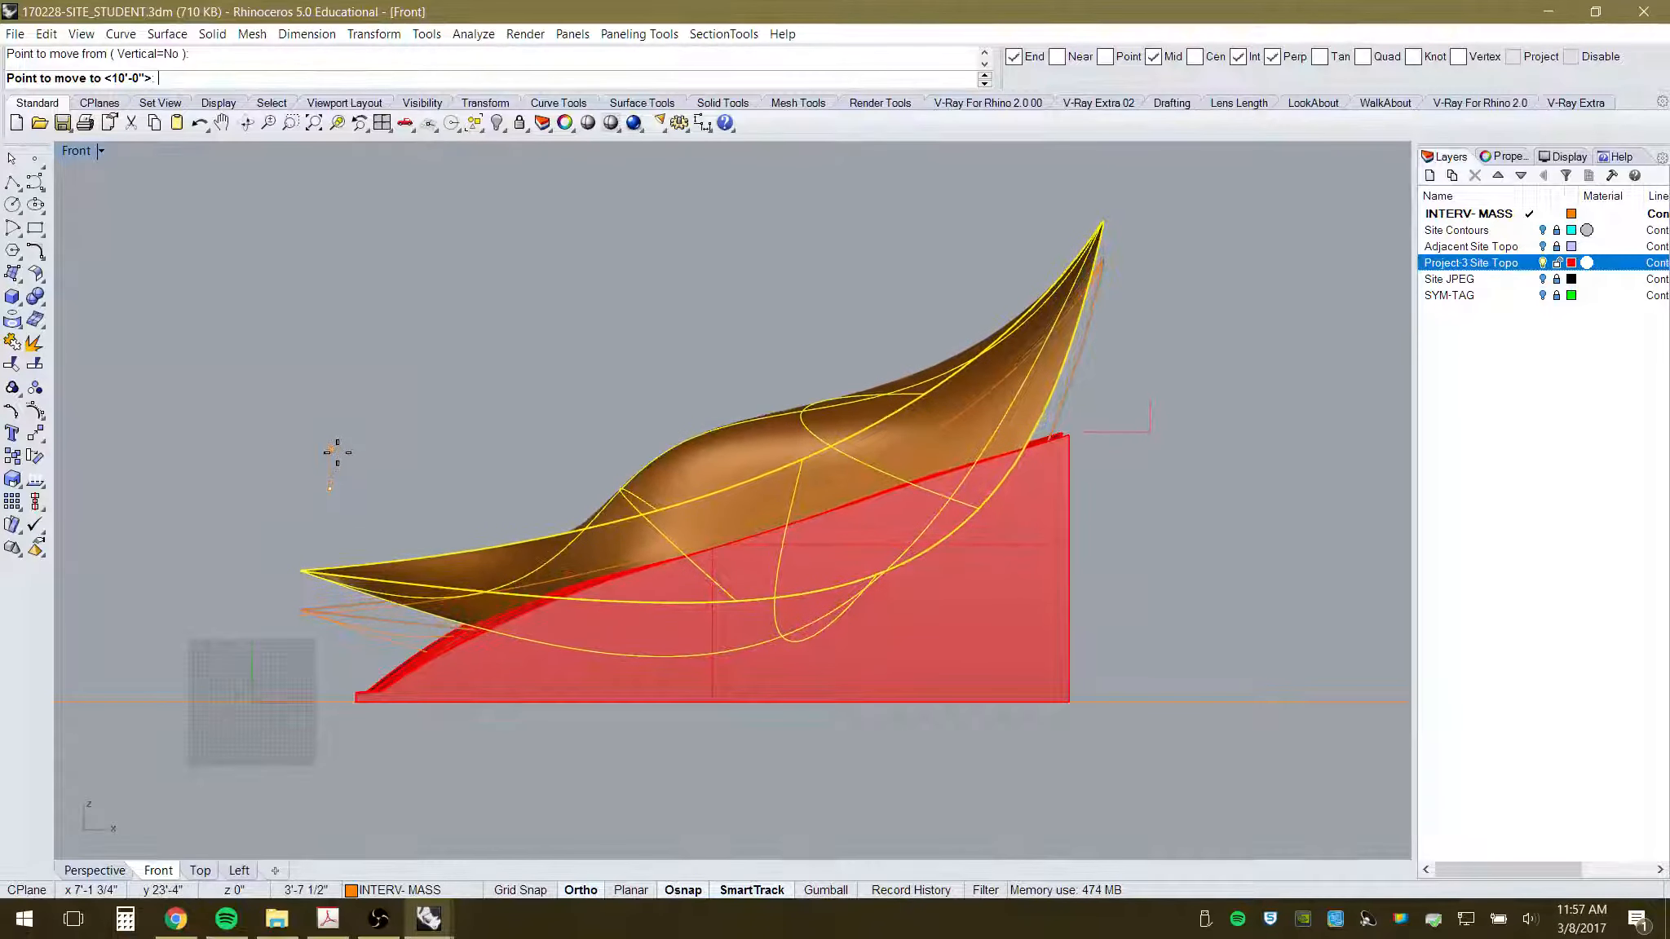
click(336, 457)
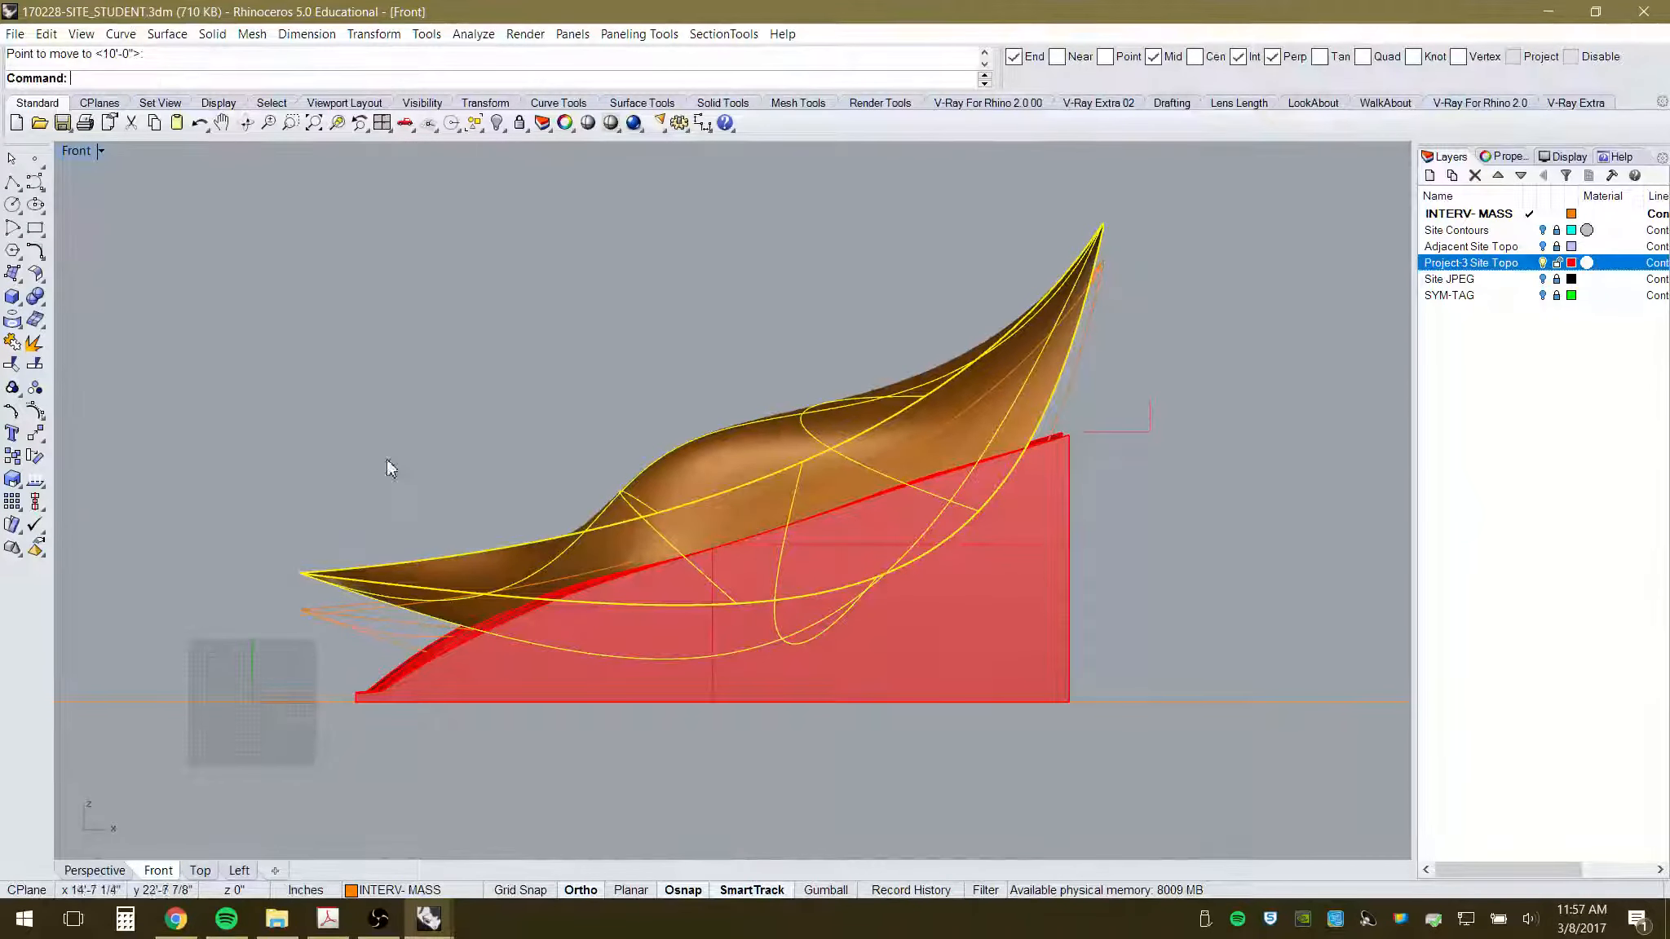
click(433, 416)
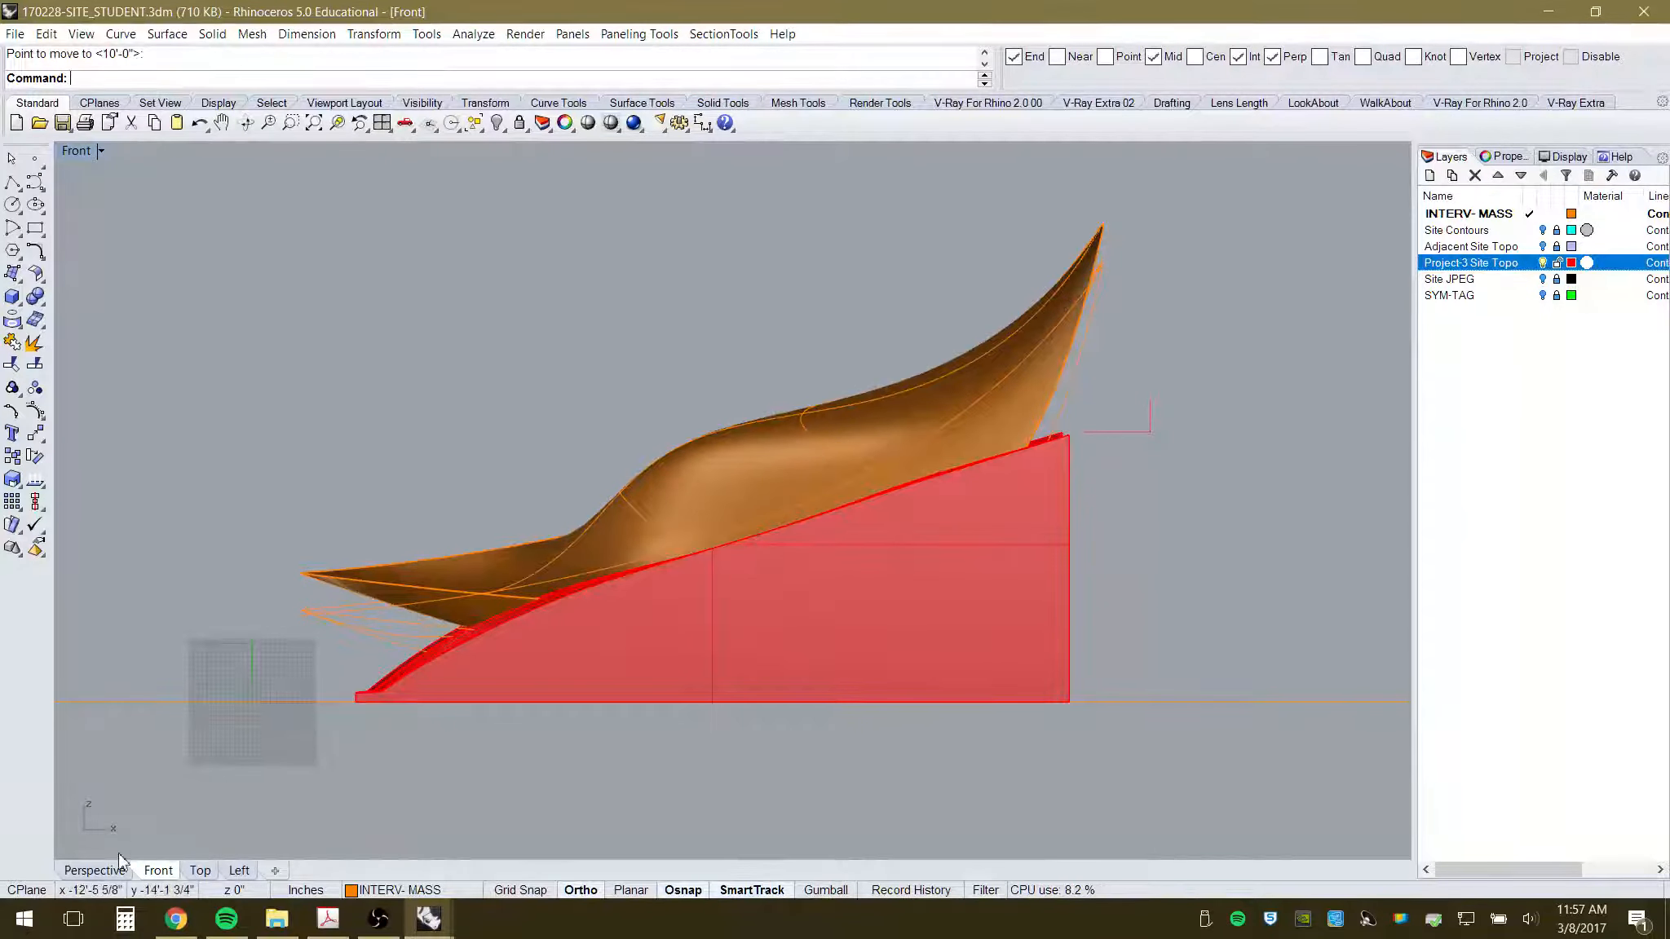
- Check the raised canopy in Perspective, then undo the move with Ctrl+Z
click(96, 871)
right_drag(650, 569, 787, 682)
right_drag(675, 560, 584, 498)
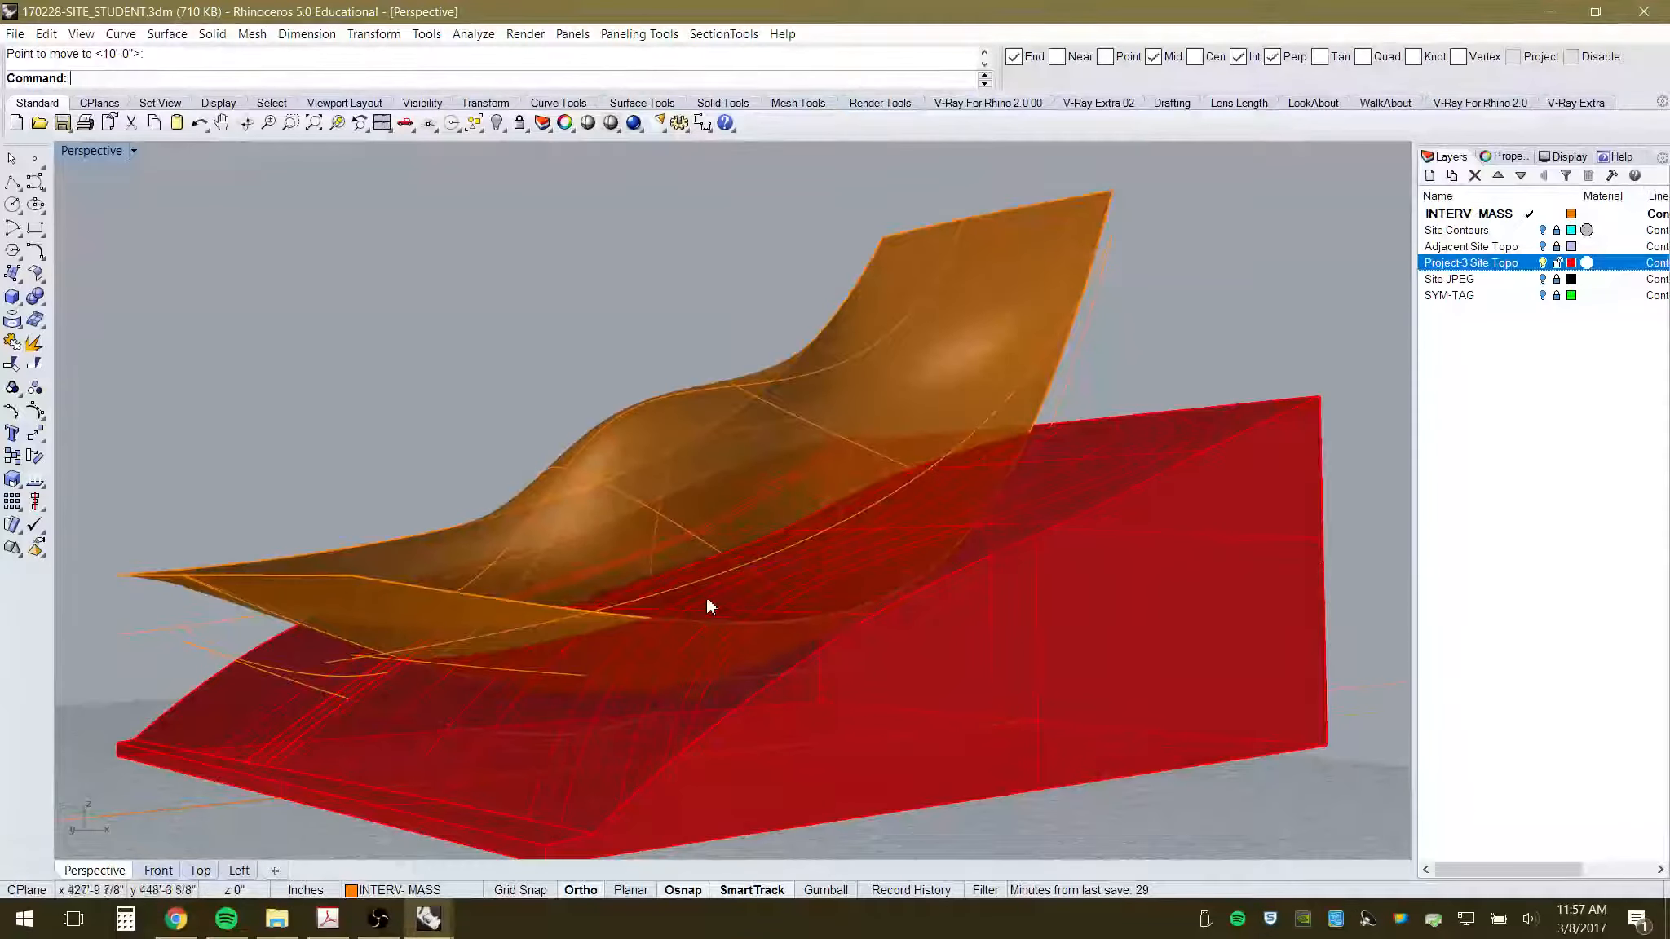
right_drag(708, 600, 820, 696)
click(820, 695)
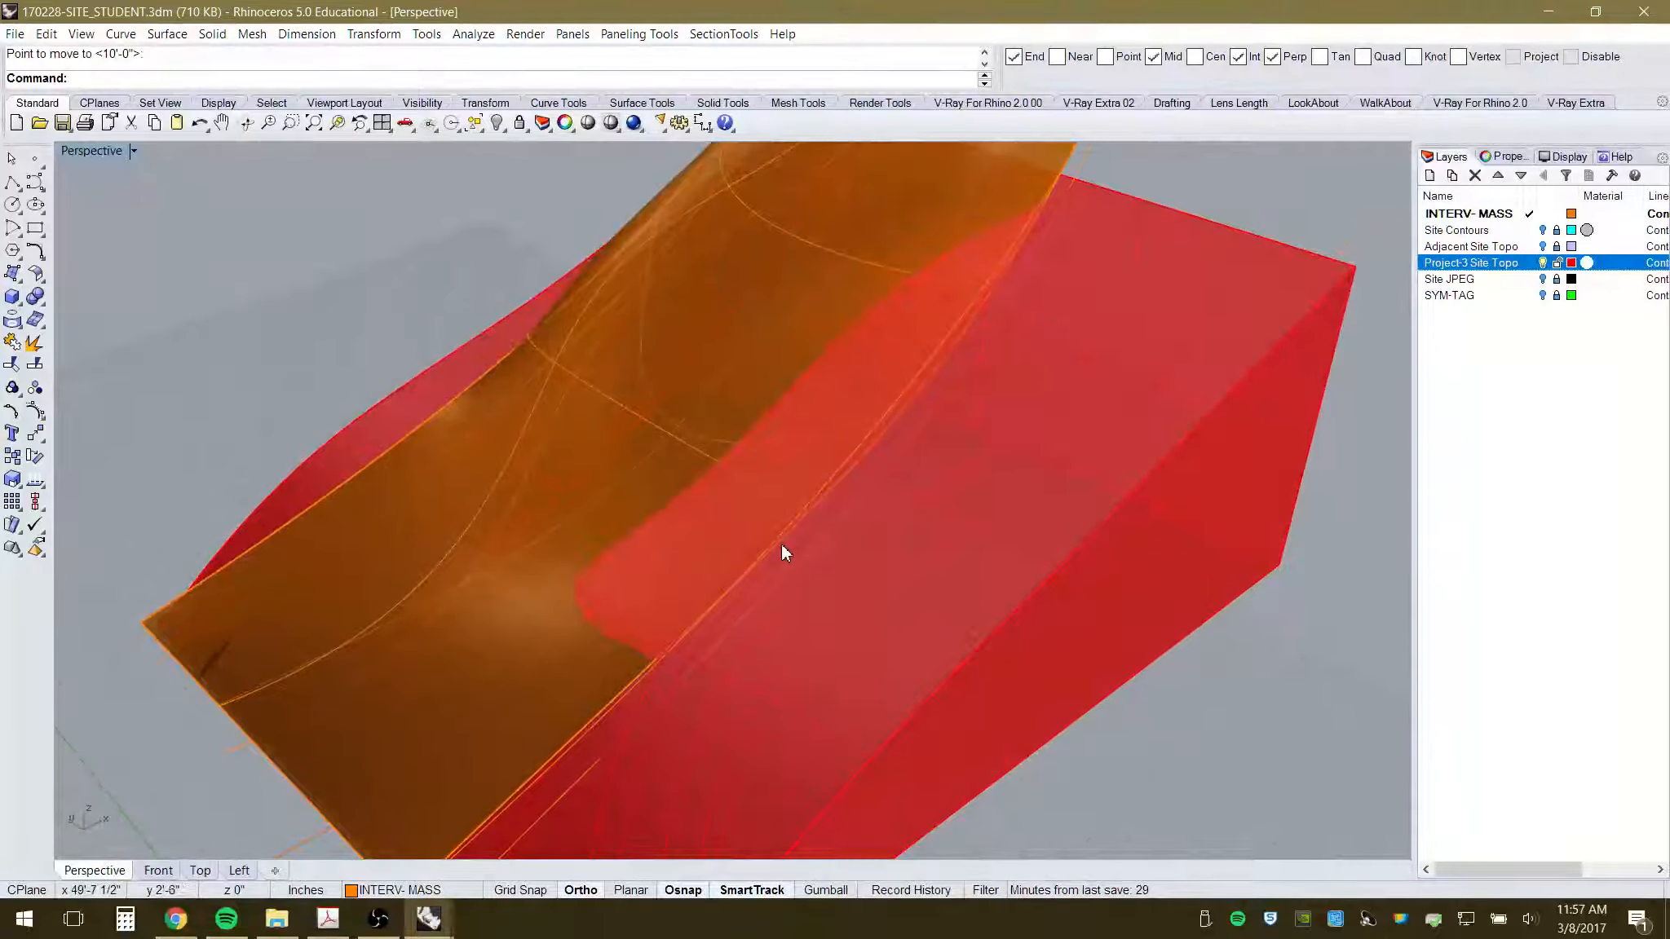
key(ctrl+z)
key(Escape)
- Reselect the orange canopy and hide the Project-3 Site Topo layer
scroll(807, 527, down, 5)
right_drag(806, 527, 740, 483)
click(1026, 289)
right_drag(1062, 380, 1207, 384)
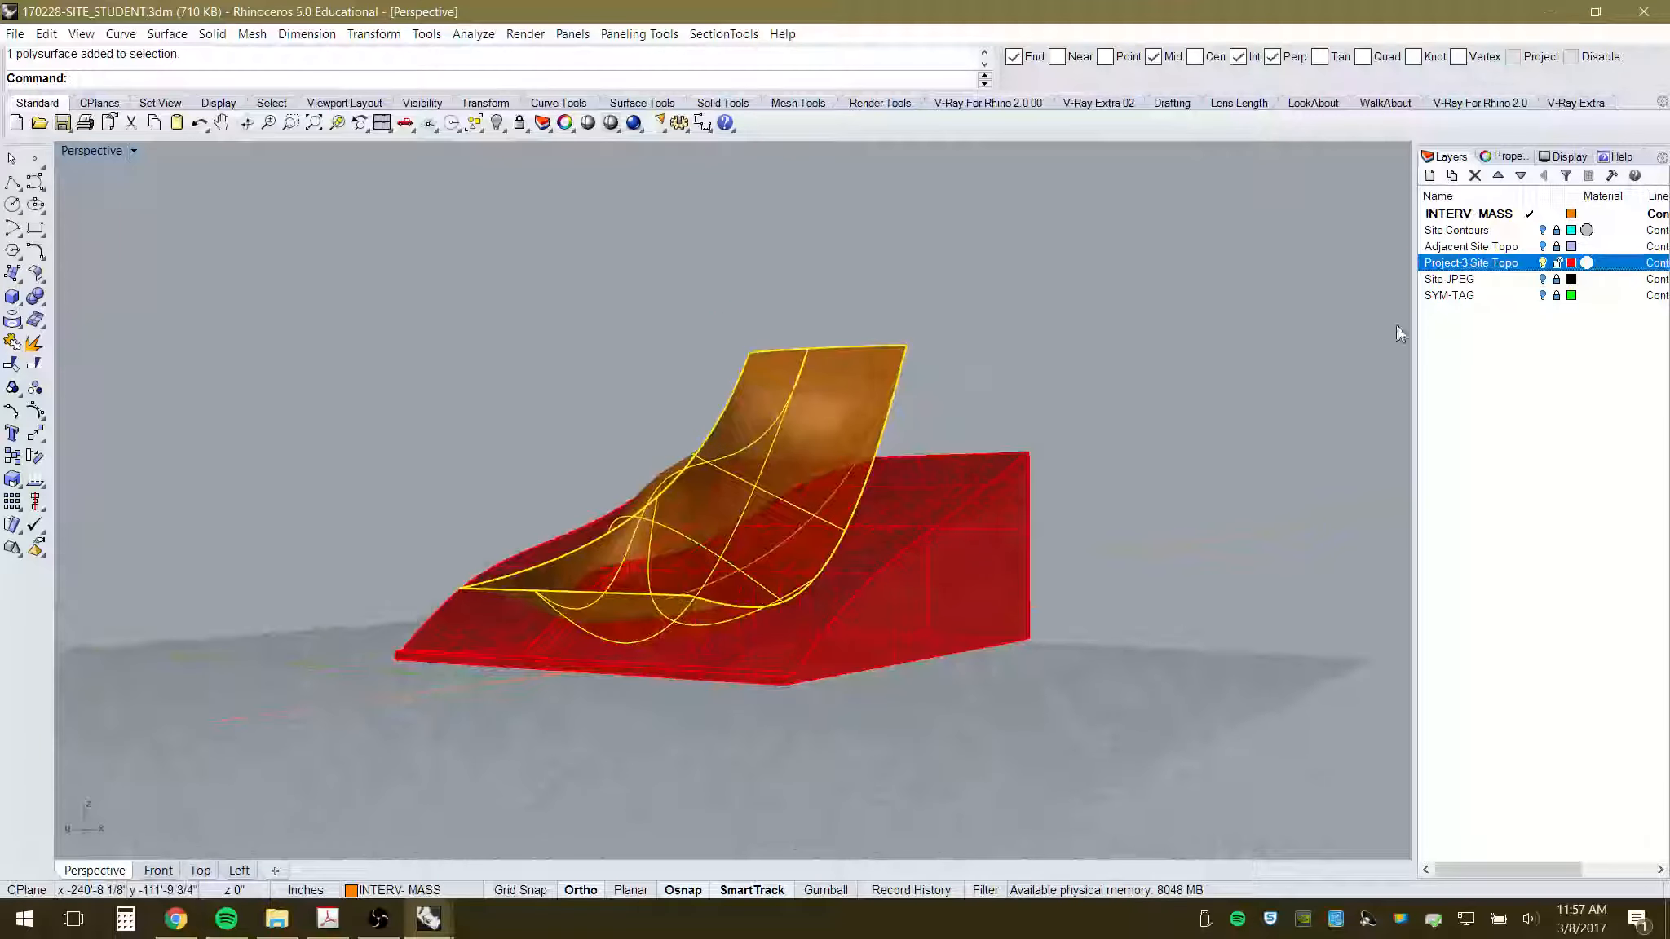
click(1543, 263)
- Delete the selected orange canopy polysurface, keeping its edge curves
right_drag(1008, 532, 967, 332)
key(Delete)
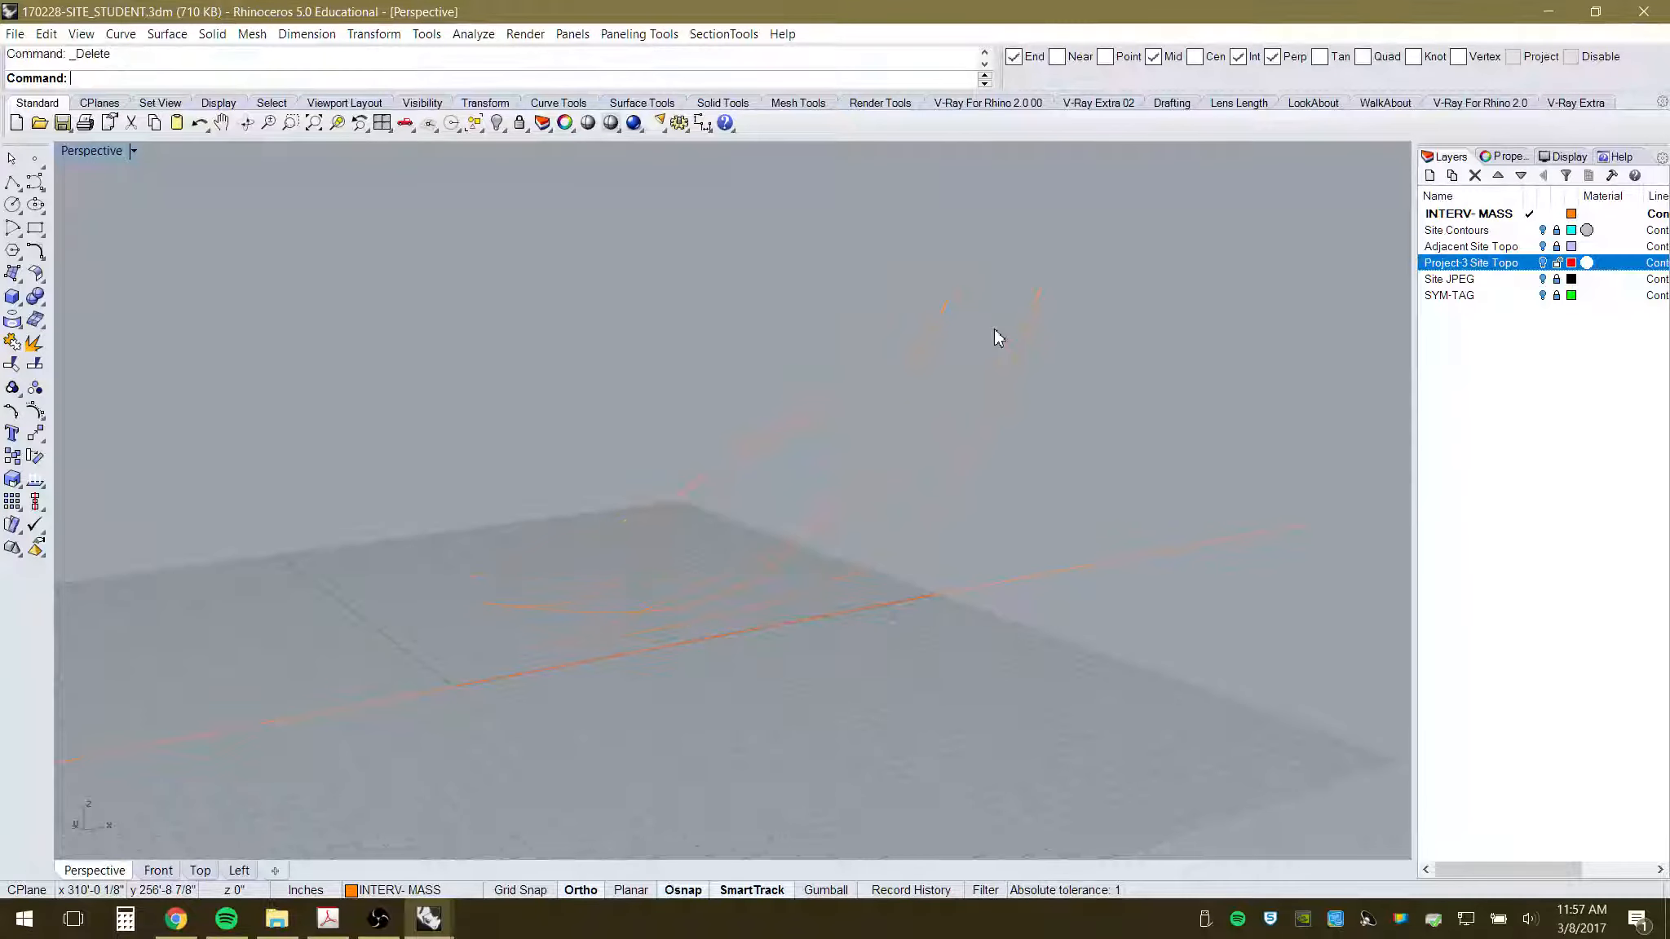
right_drag(974, 638, 506, 619)
- Turn on an edge curve's control points with F10 and drag its end point down-left
click(527, 576)
right_drag(512, 687, 511, 632)
key(F10)
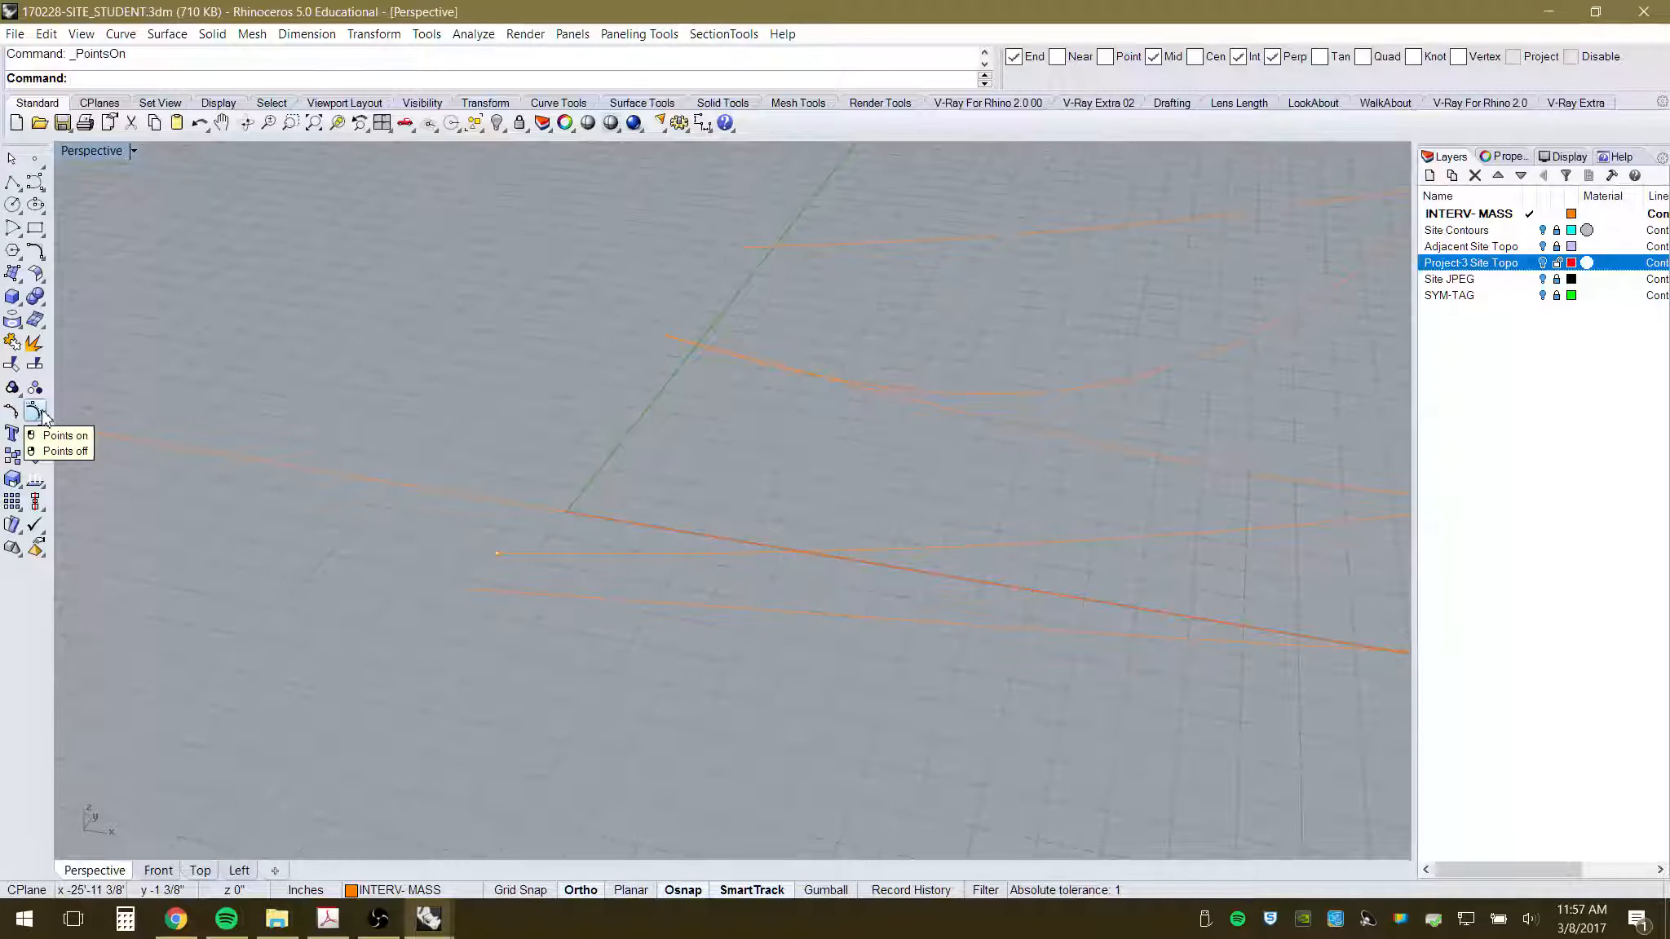
click(487, 551)
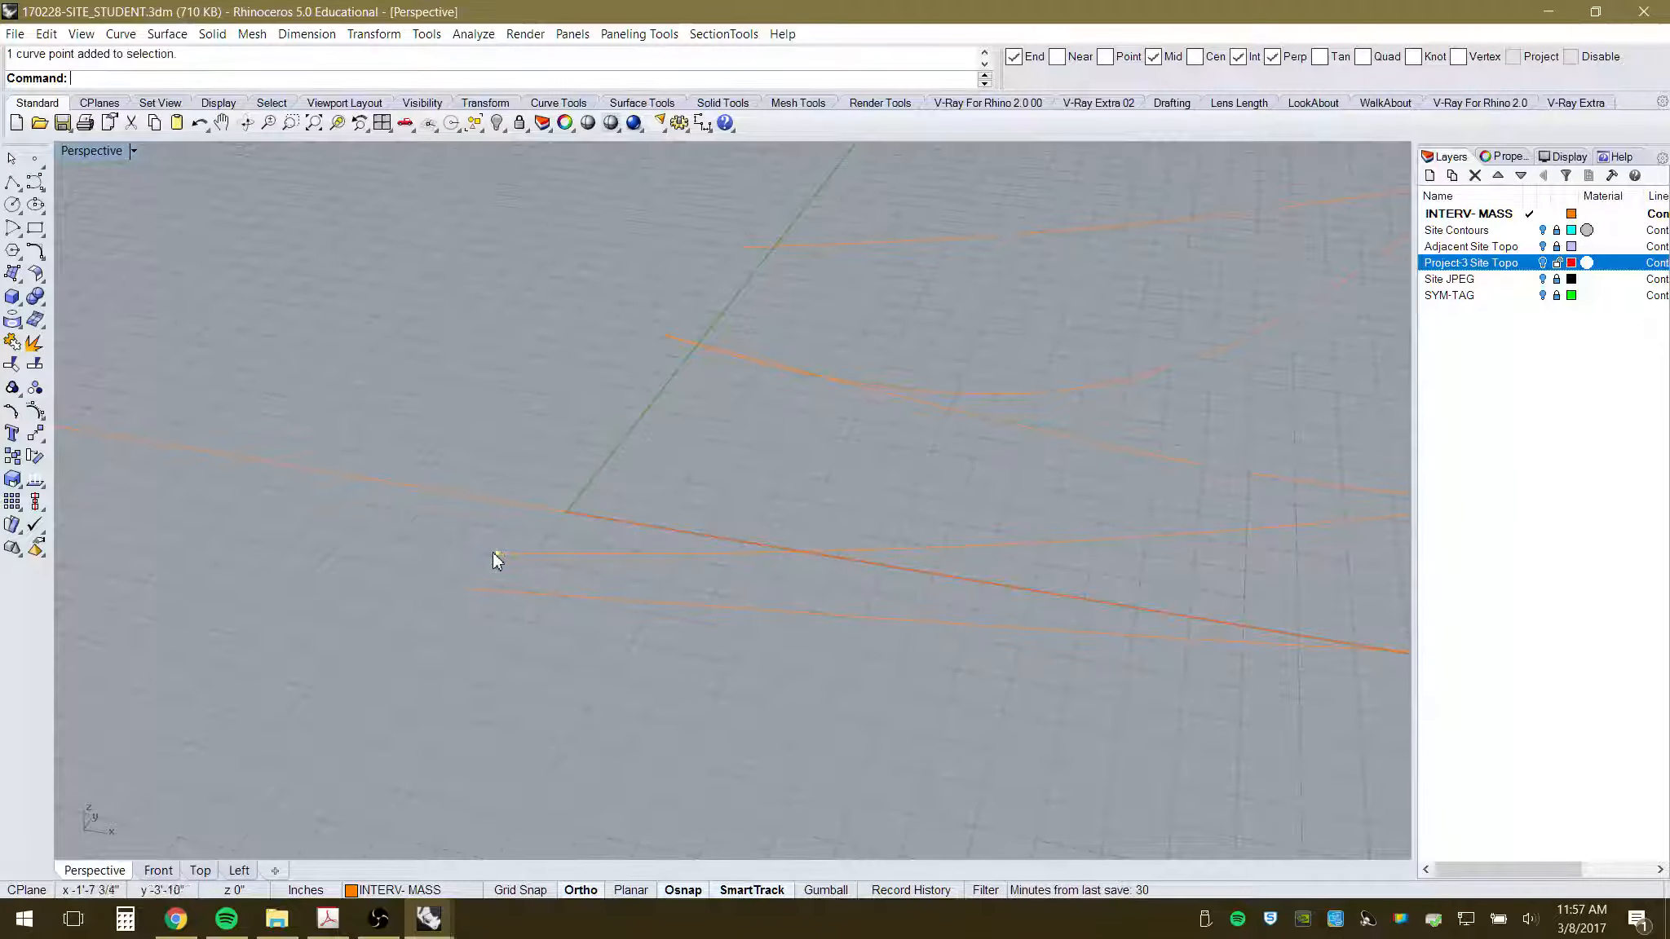
drag(496, 560, 386, 635)
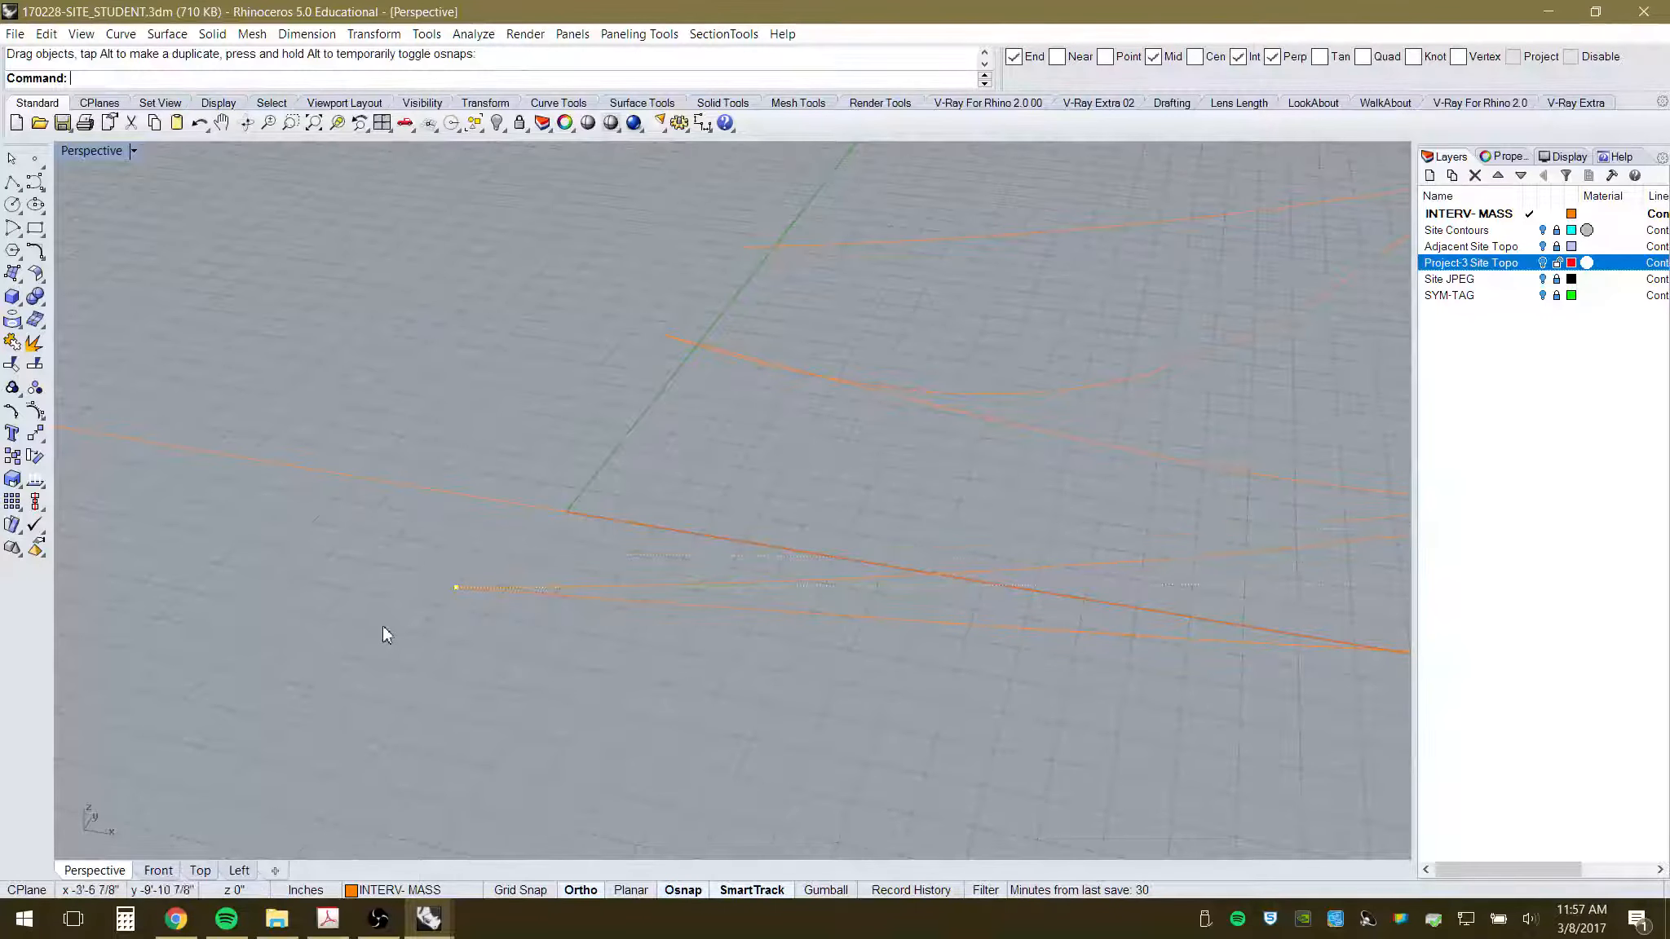
scroll(407, 626, down, 6)
right_drag(410, 626, 865, 489)
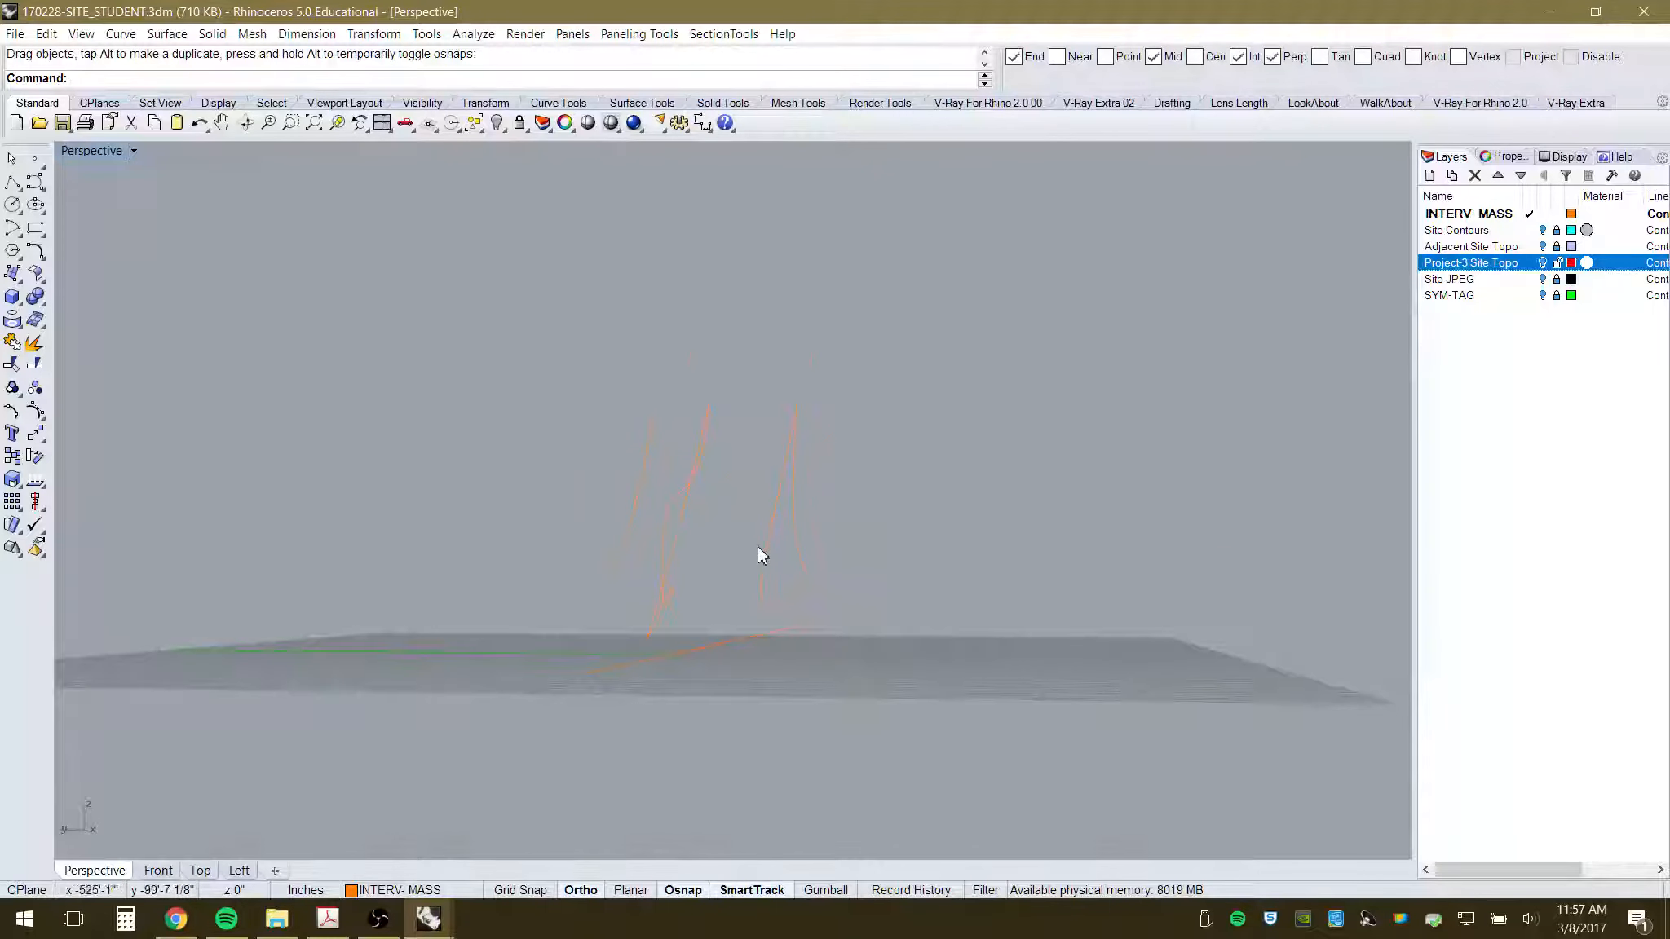
right_drag(758, 548, 790, 687)
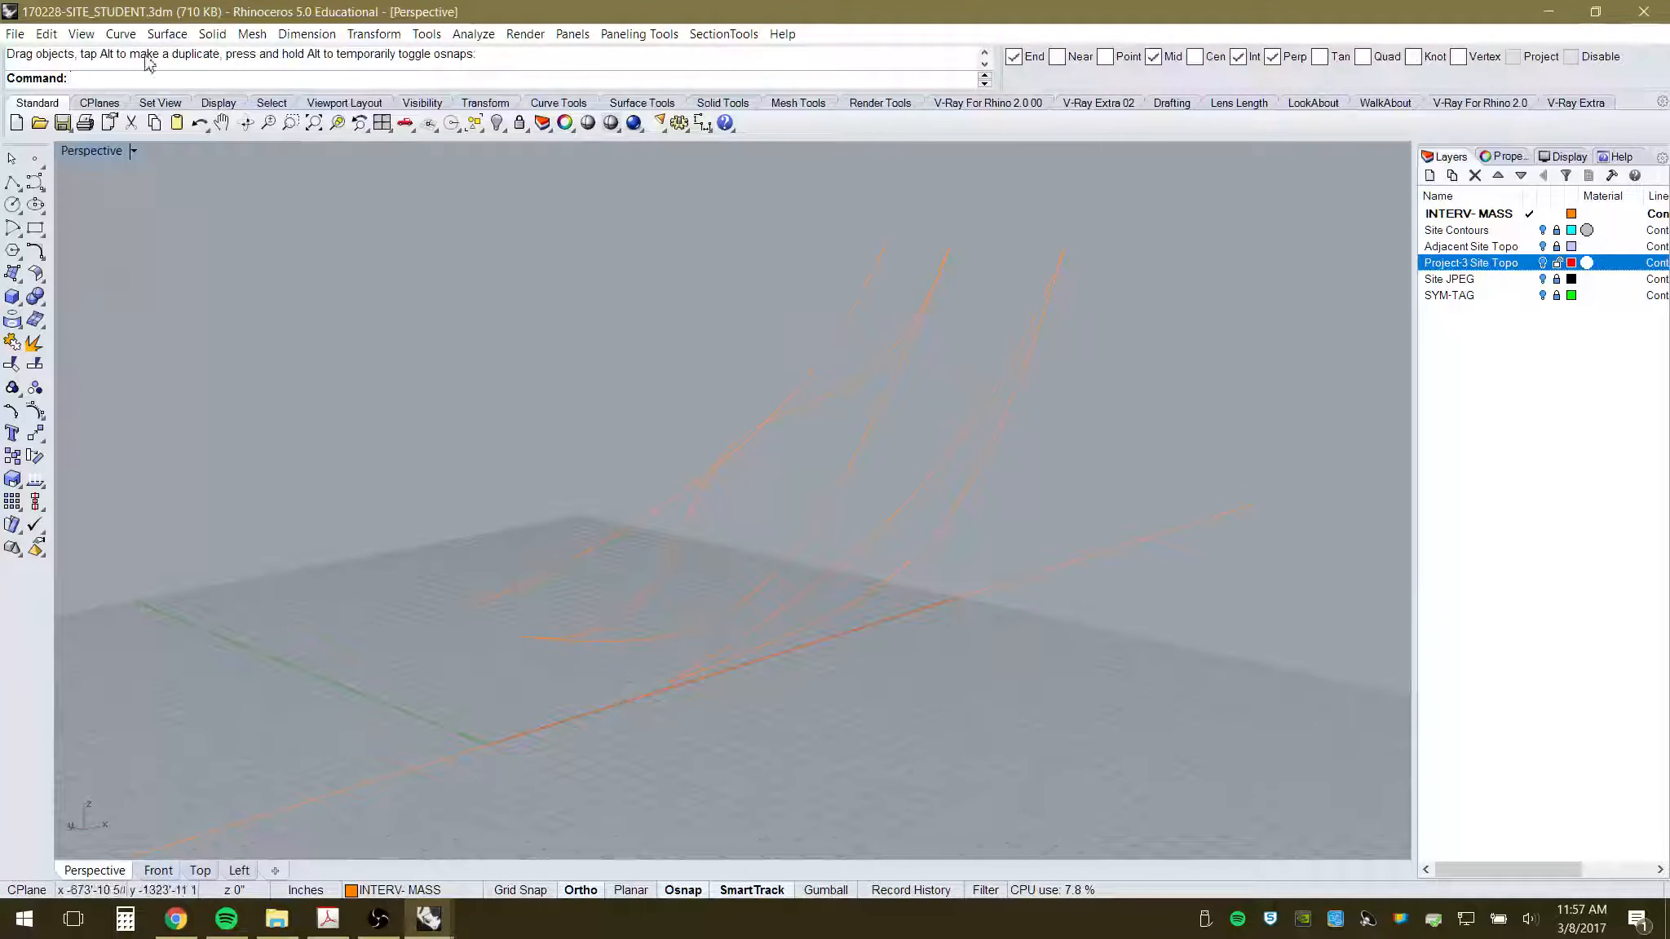
- Loft a first orange surface through three of the edge curves
click(167, 34)
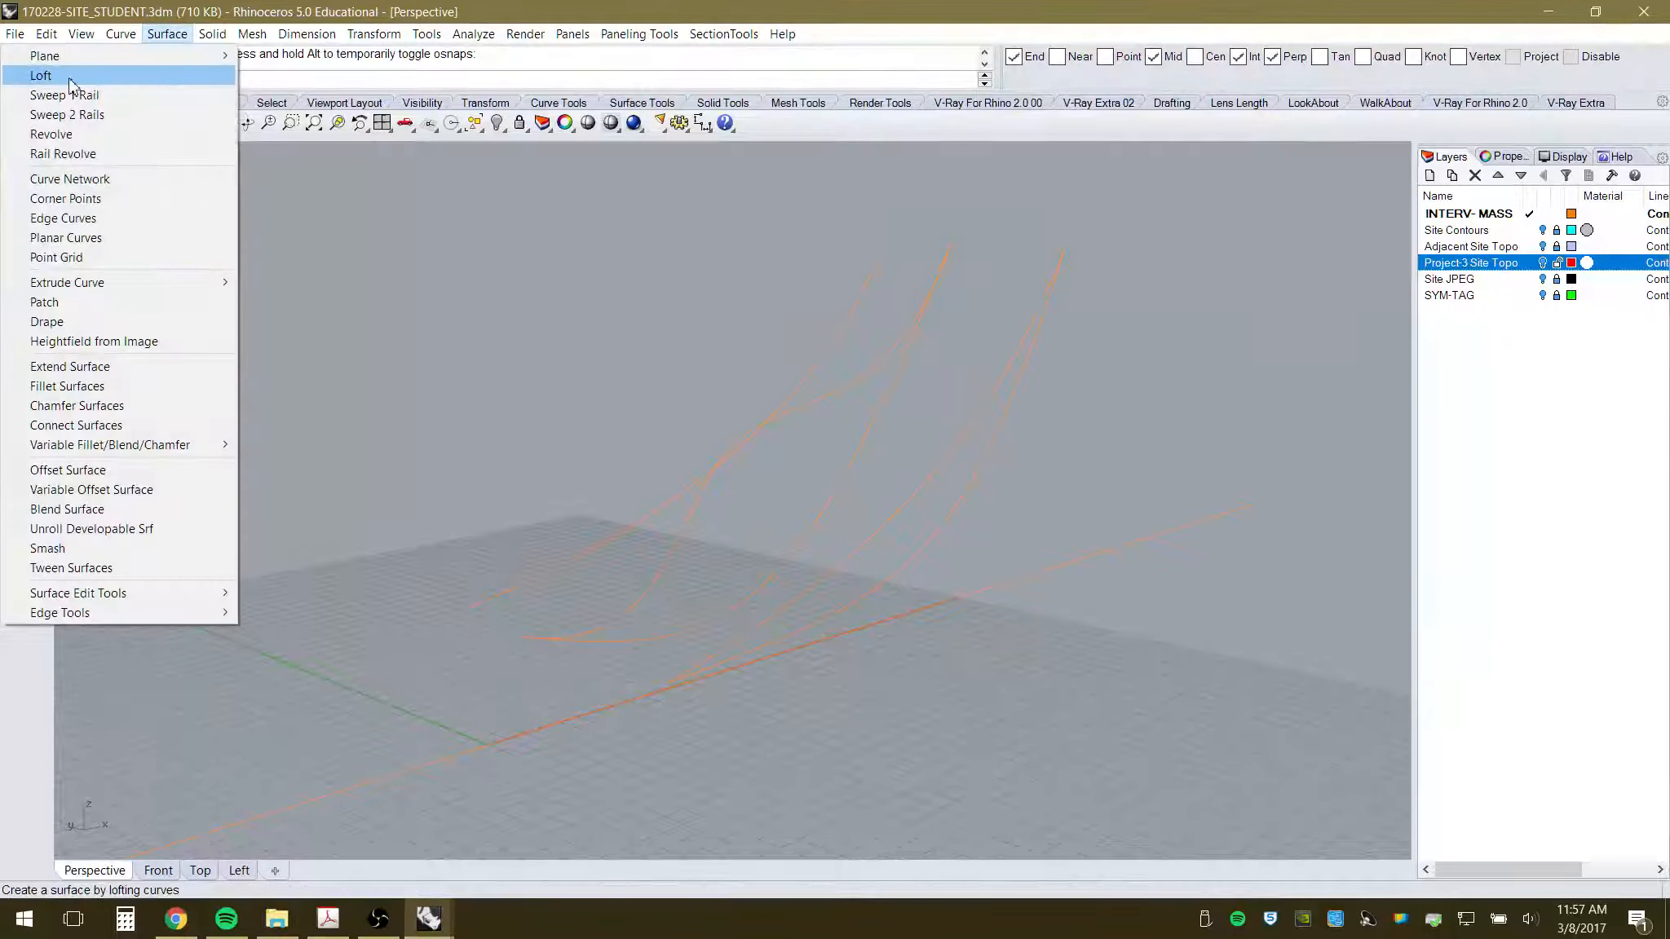
click(41, 75)
mouse_move(642, 650)
right_down()
mouse_move(678, 589)
mouse_move(663, 634)
right_up()
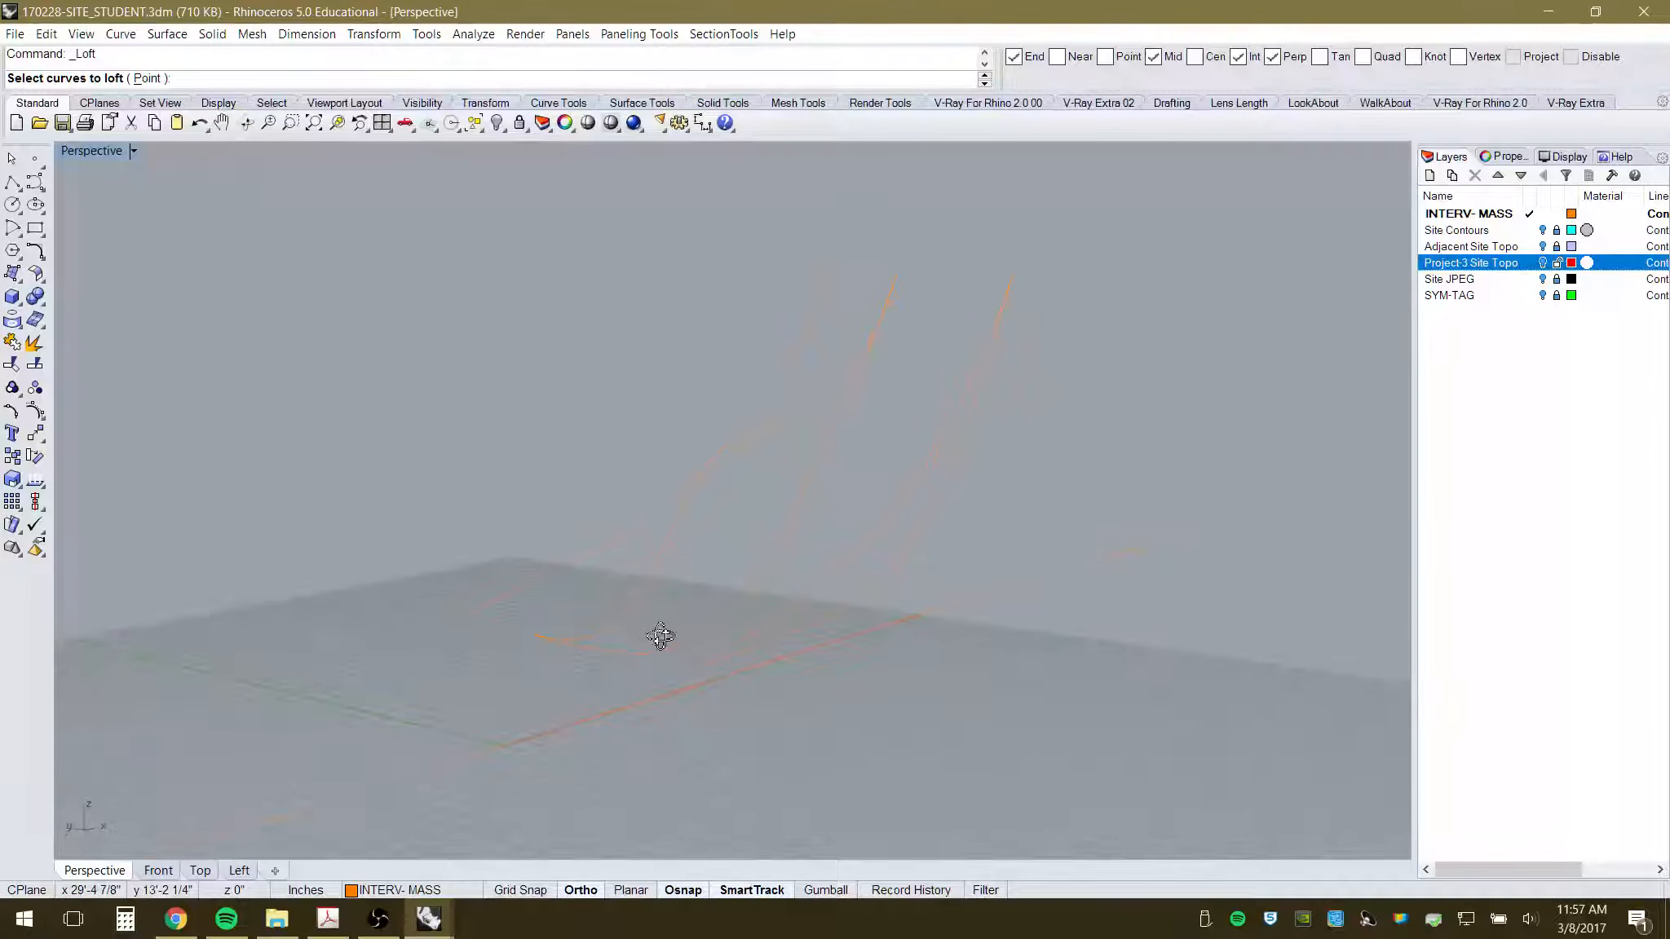
click(570, 570)
click(644, 652)
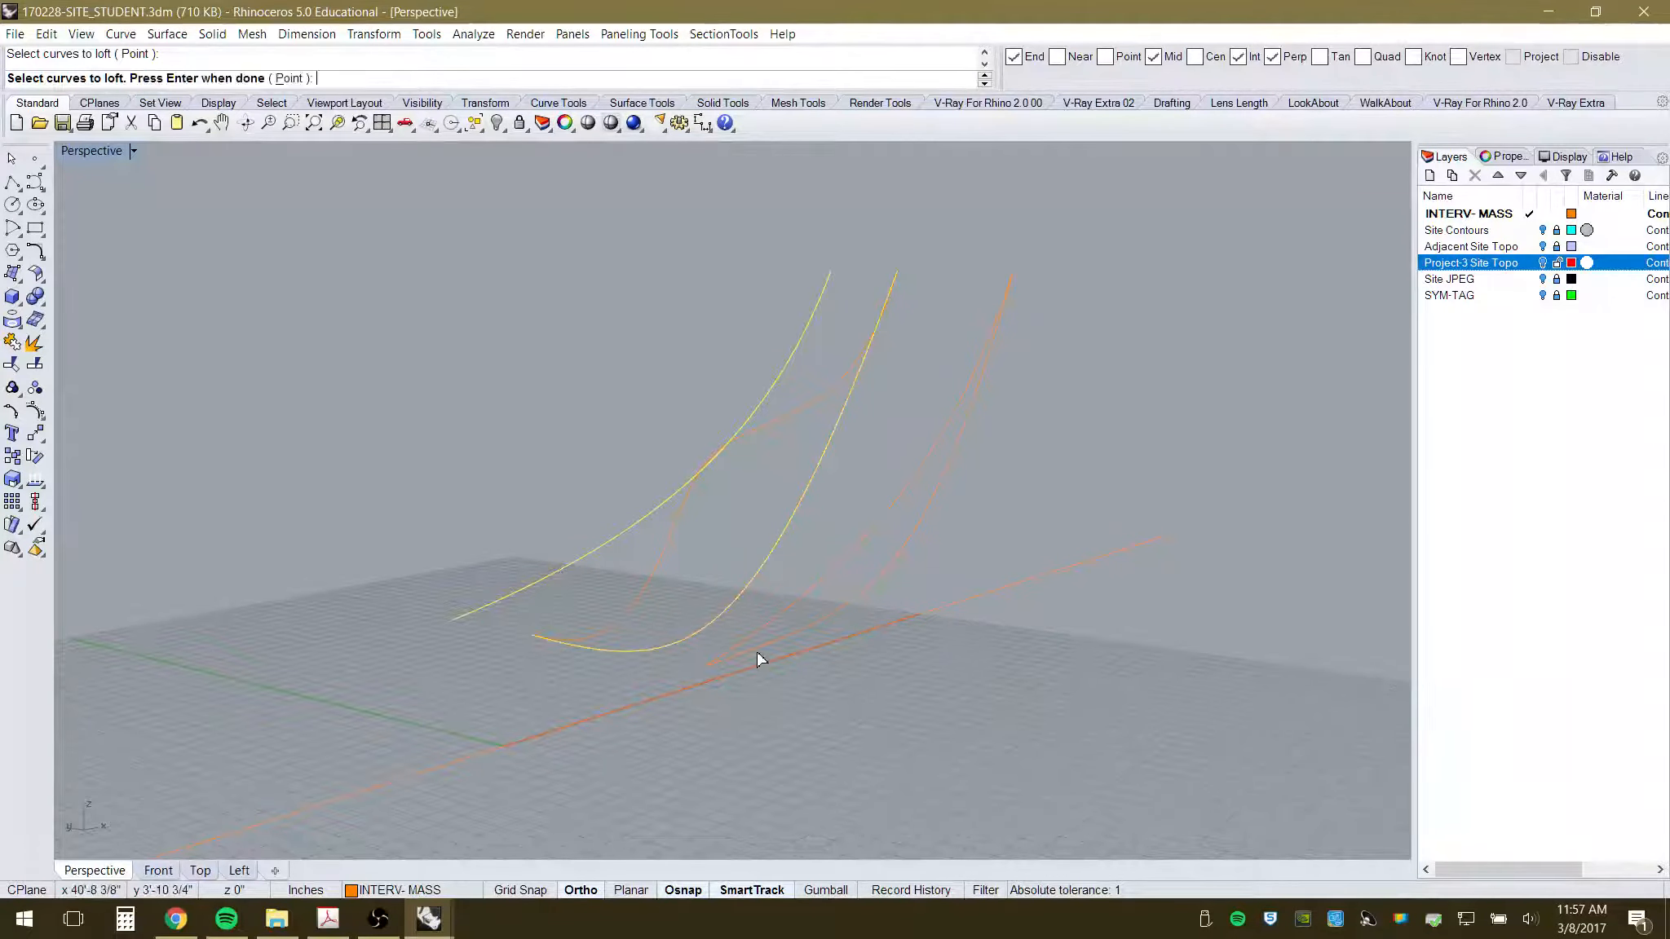
click(767, 656)
key(Return)
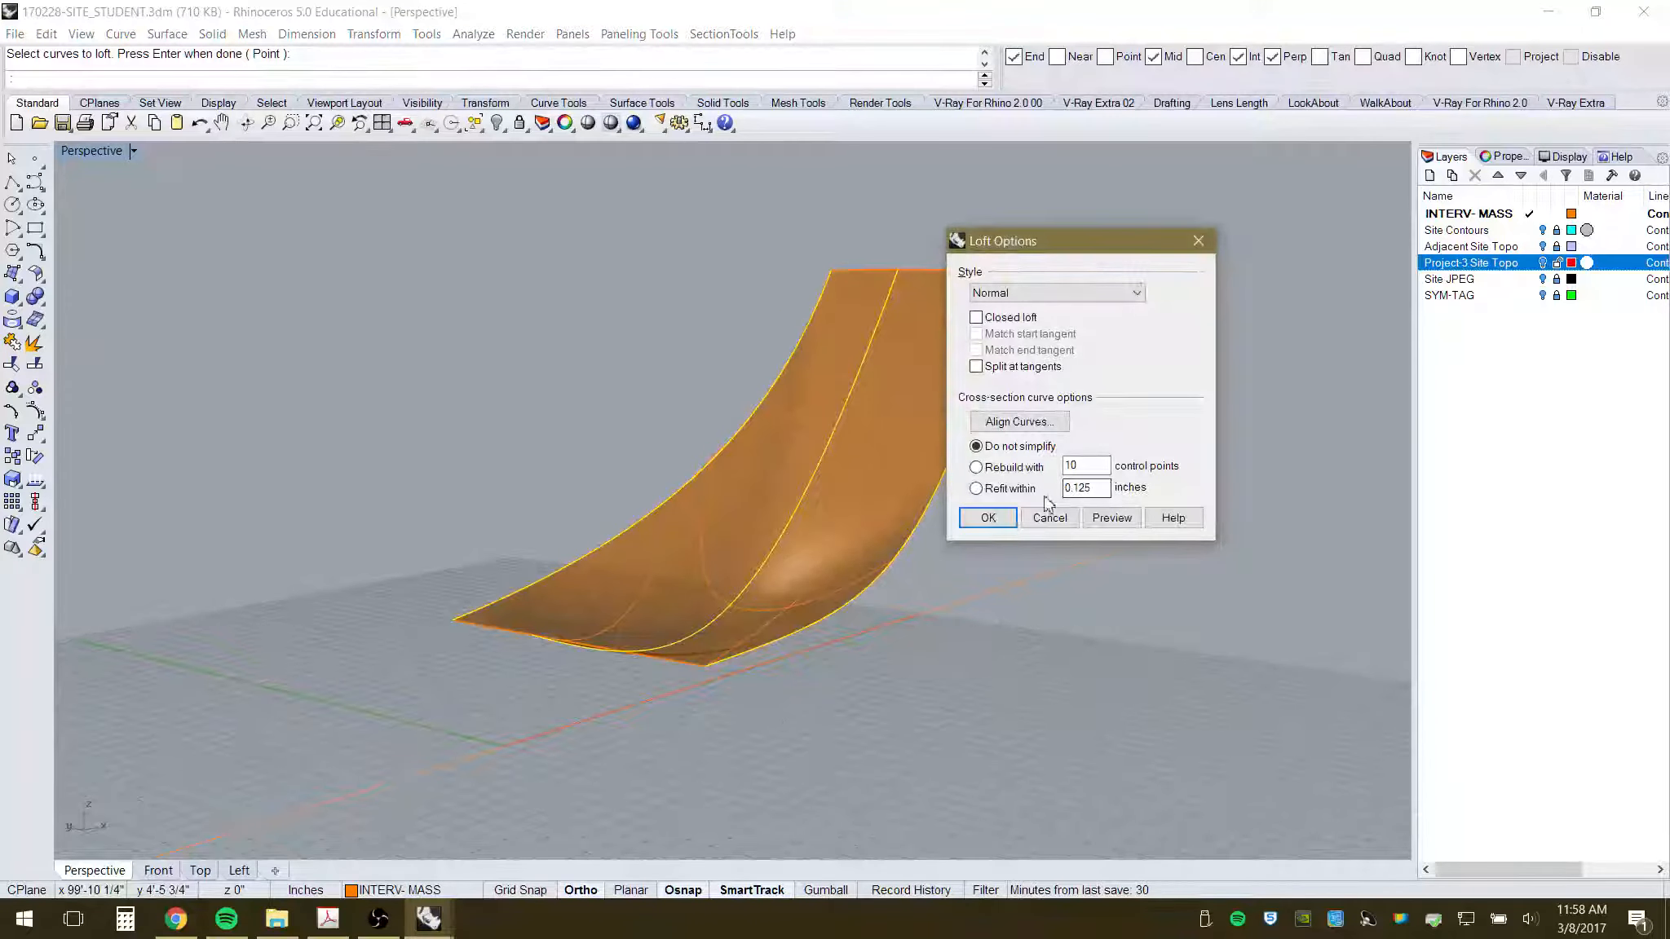
click(989, 519)
right_drag(850, 623, 801, 640)
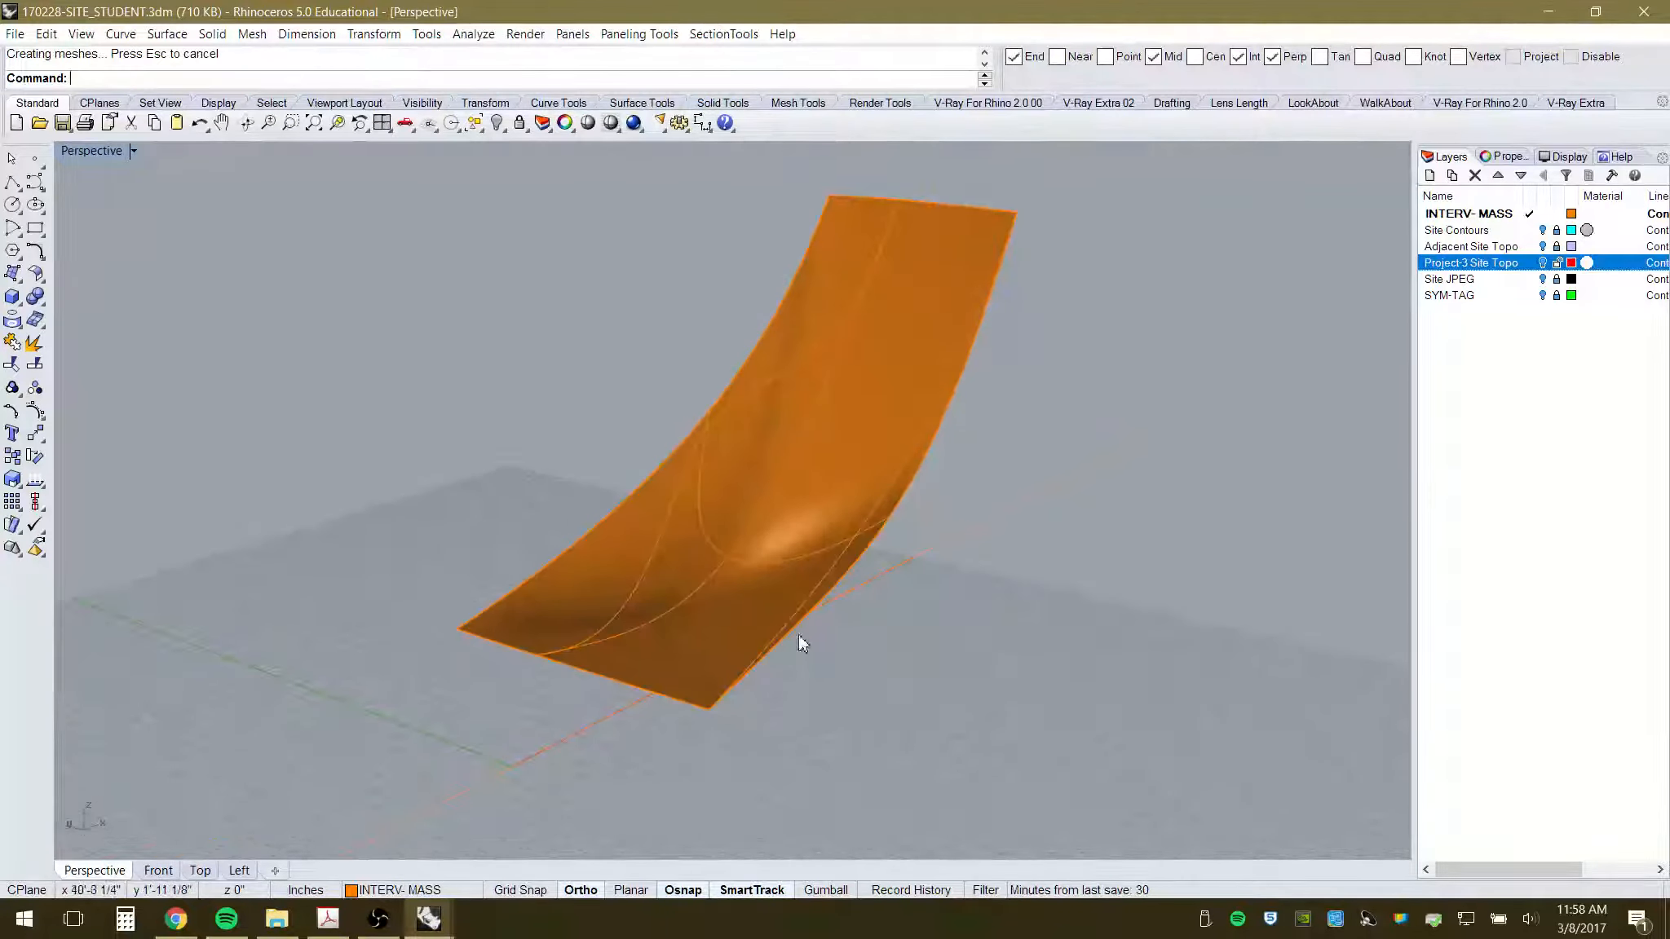
scroll(528, 606, up, 3)
- Loft a second surface from the first surface's edge curve plus the remaining curves
key(Return)
click(462, 593)
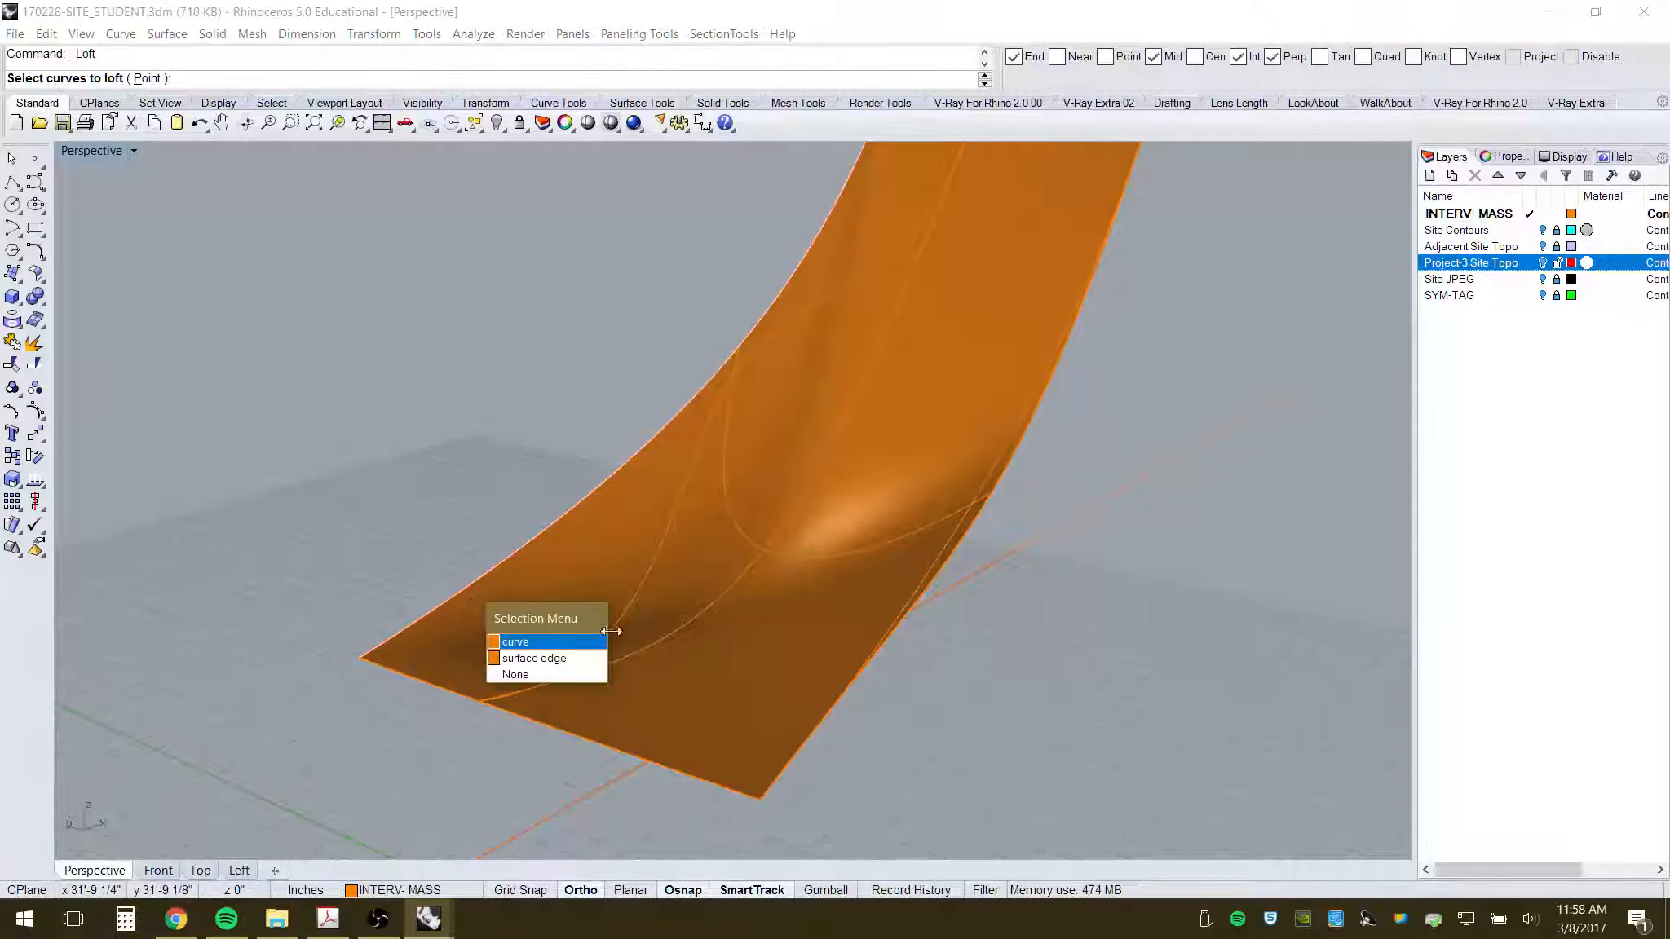
click(573, 642)
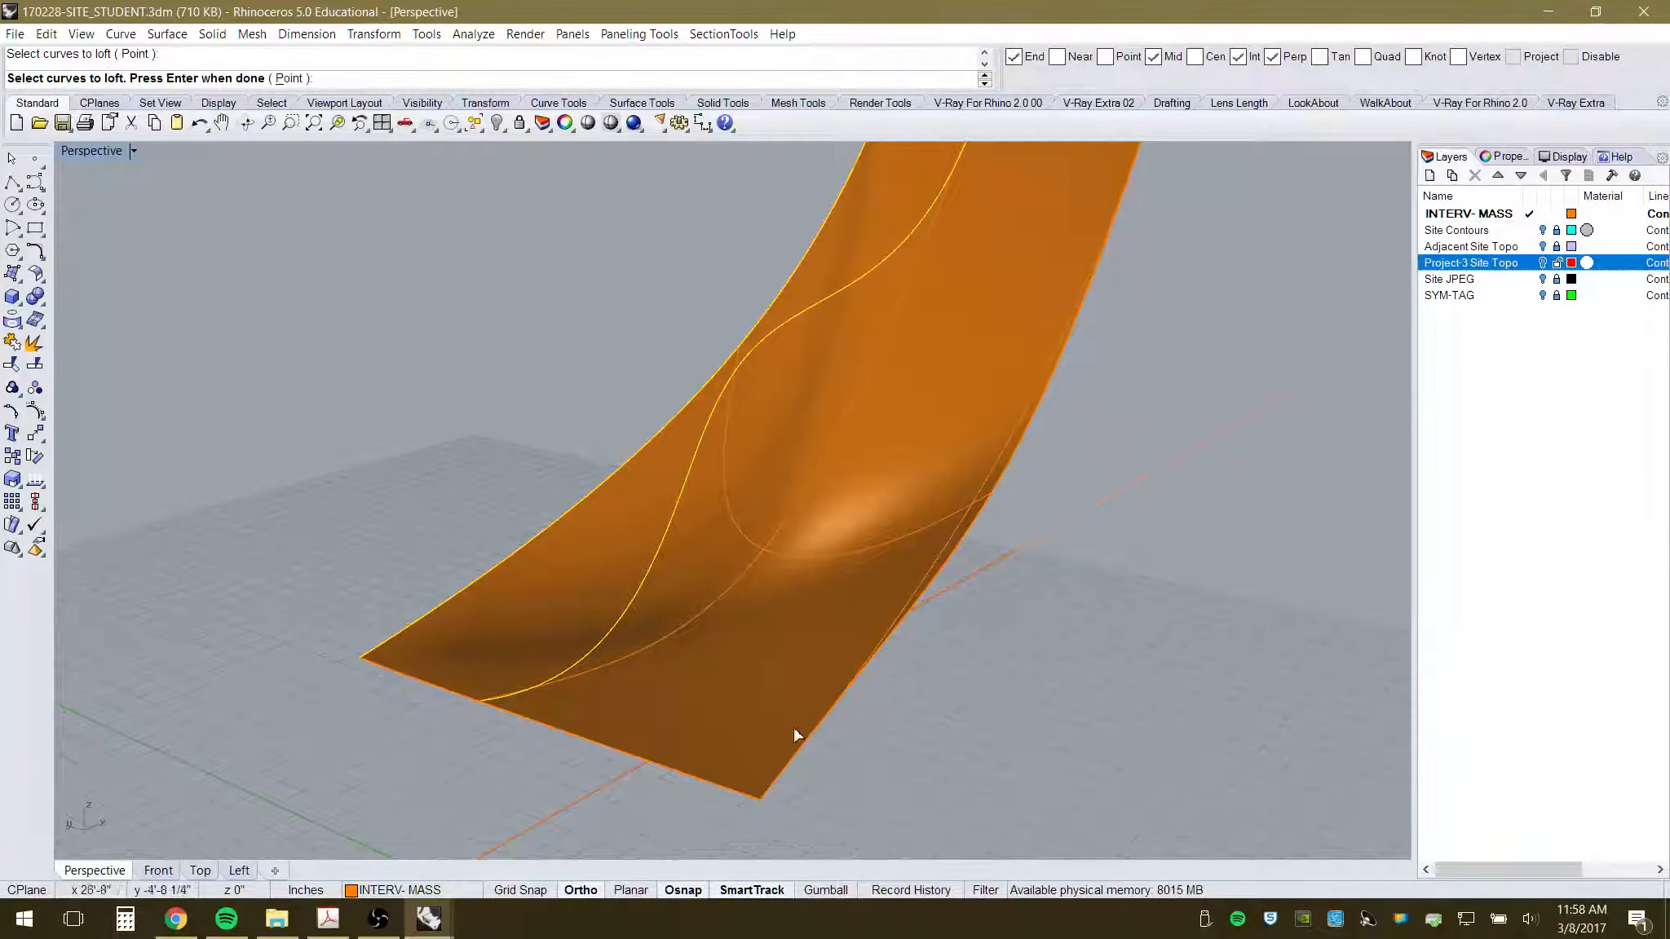
right_drag(901, 692, 868, 640)
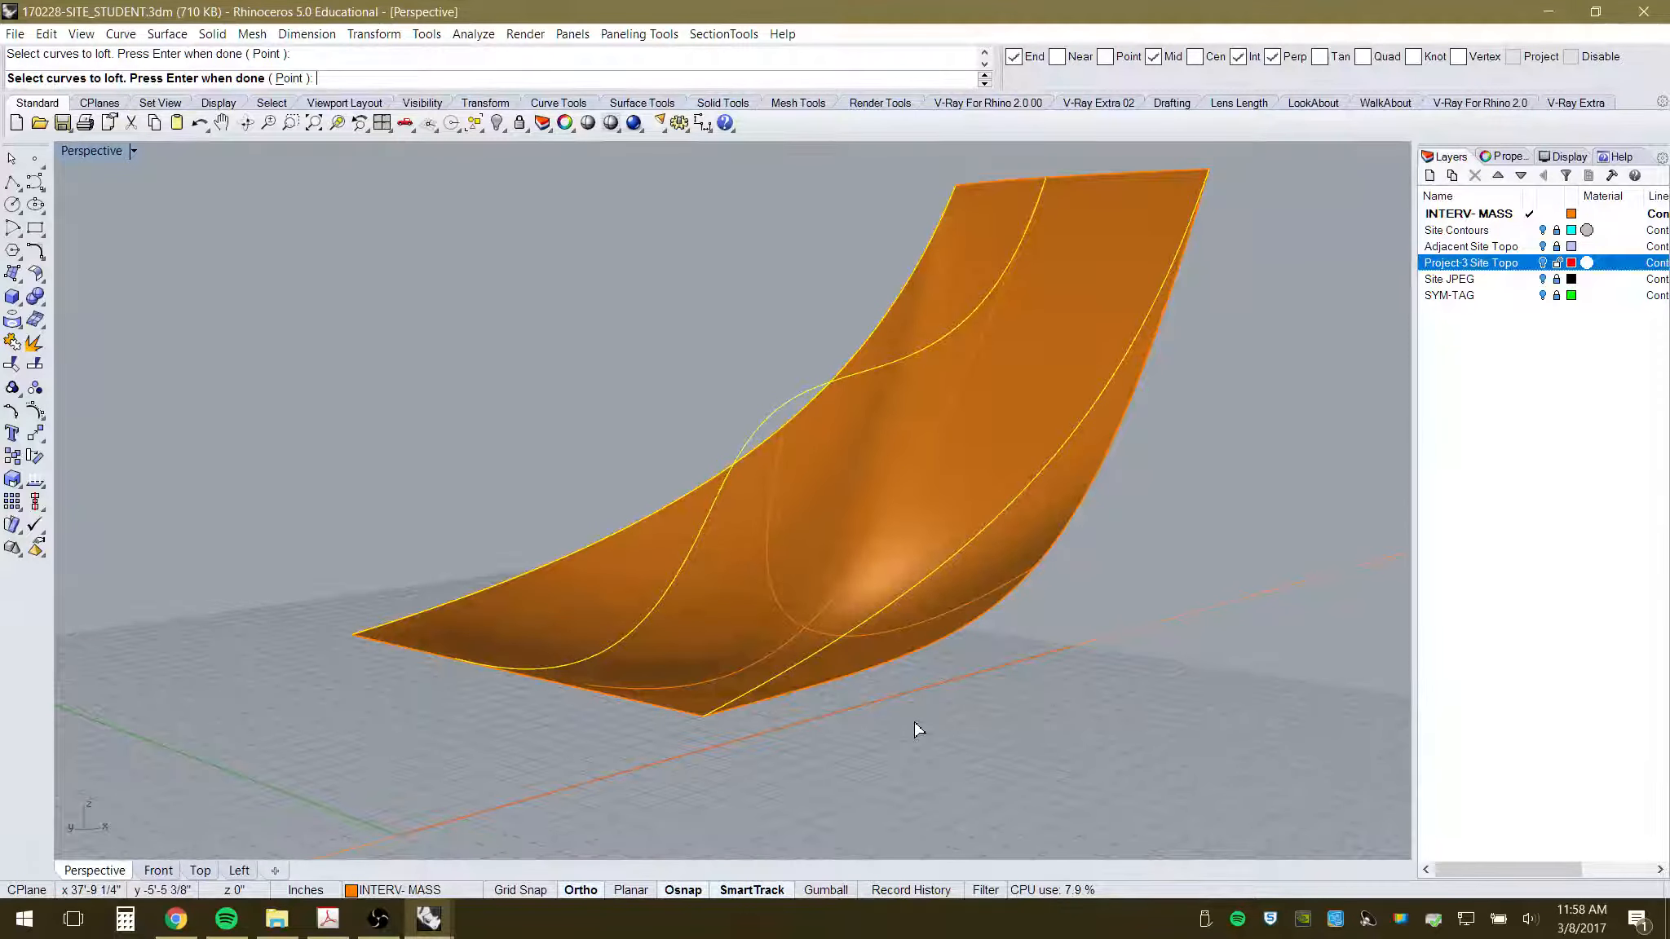
key(Return)
click(987, 520)
- Orbit and zoom around the two lofted surfaces to check the boat-like canopy shape
right_drag(995, 608, 607, 607)
scroll(806, 534, down, 6)
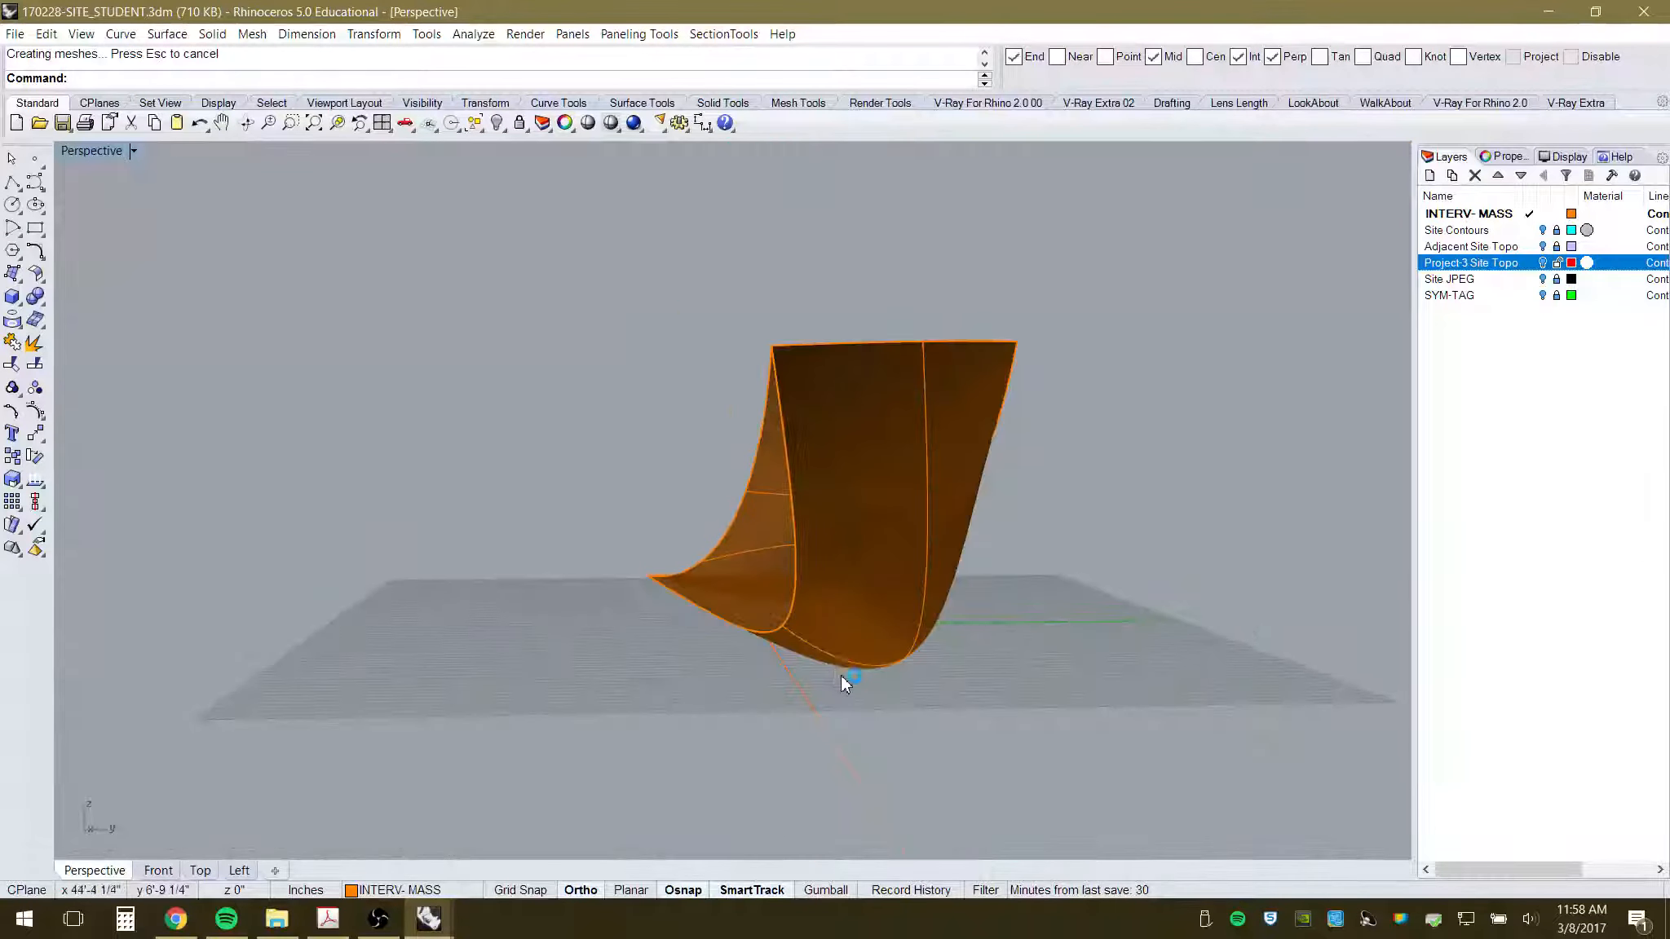
right_drag(841, 678, 1083, 706)
scroll(1028, 565, up, 6)
right_drag(938, 624, 1100, 601)
right_drag(818, 554, 785, 576)
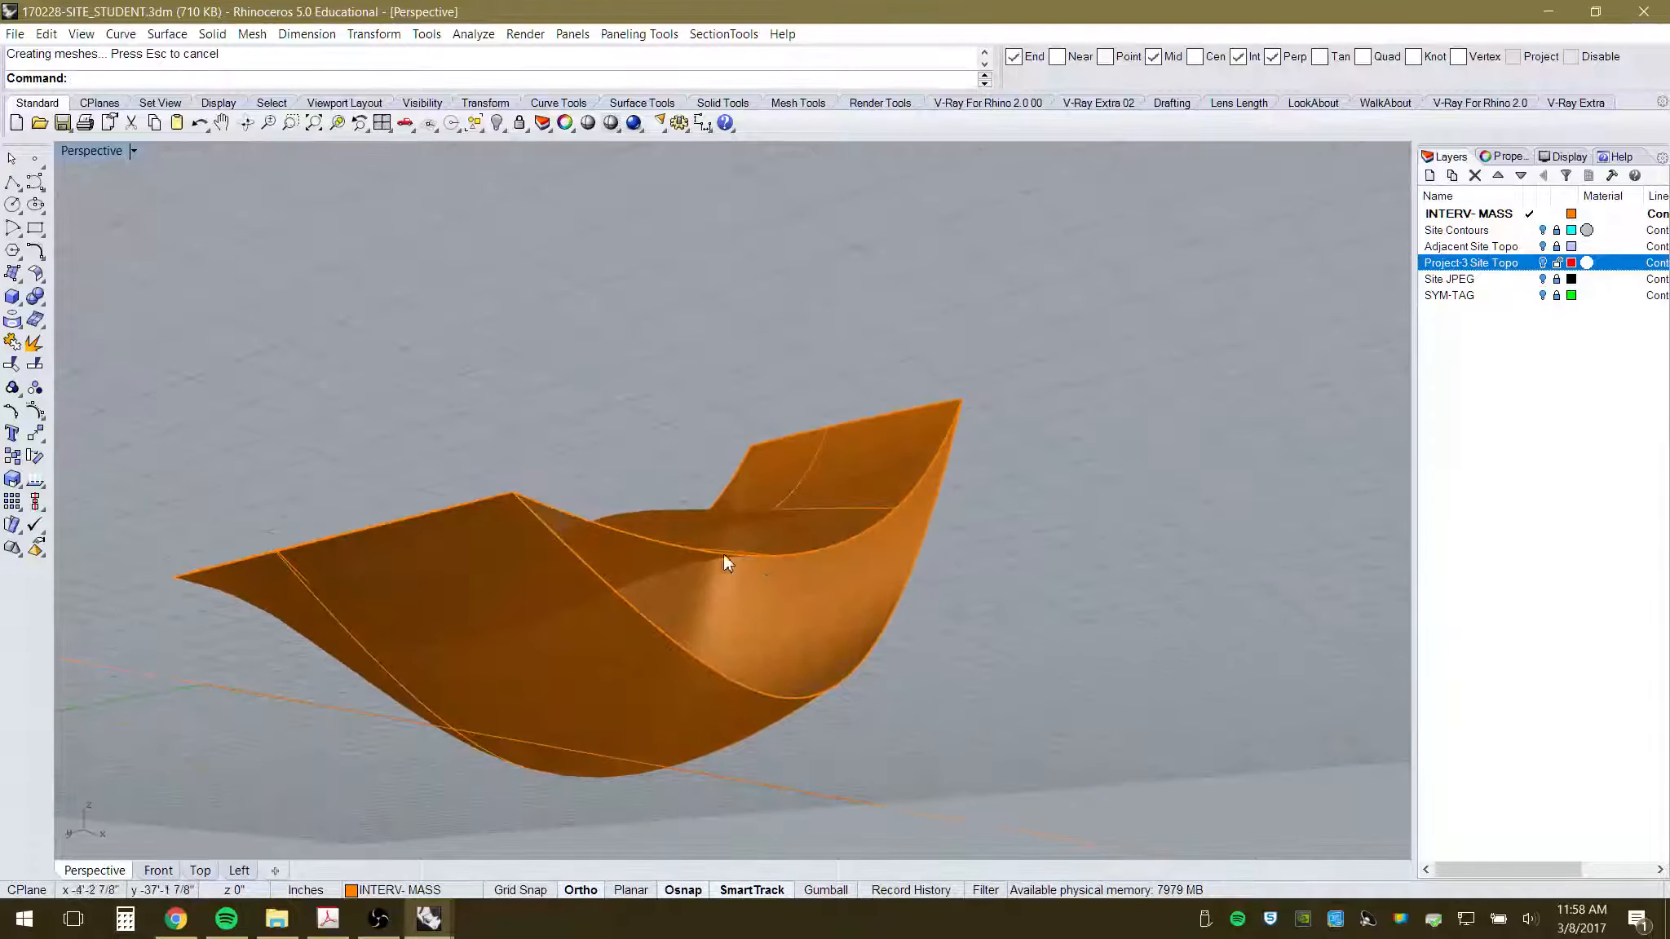
scroll(806, 615, up, 3)
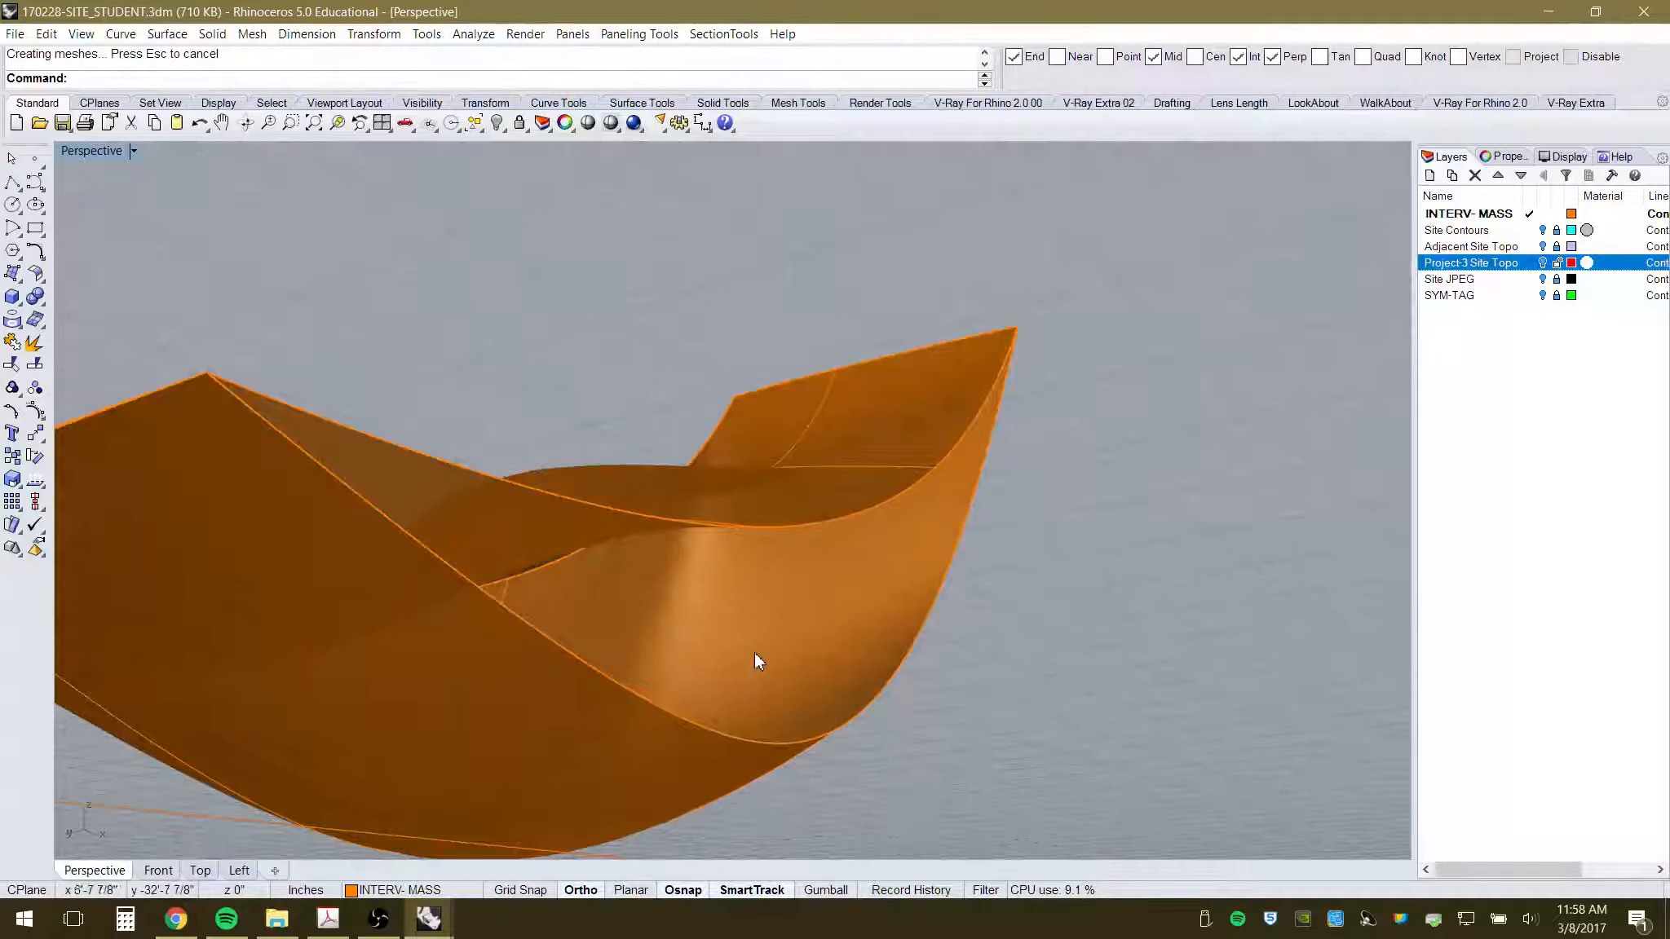
click(167, 36)
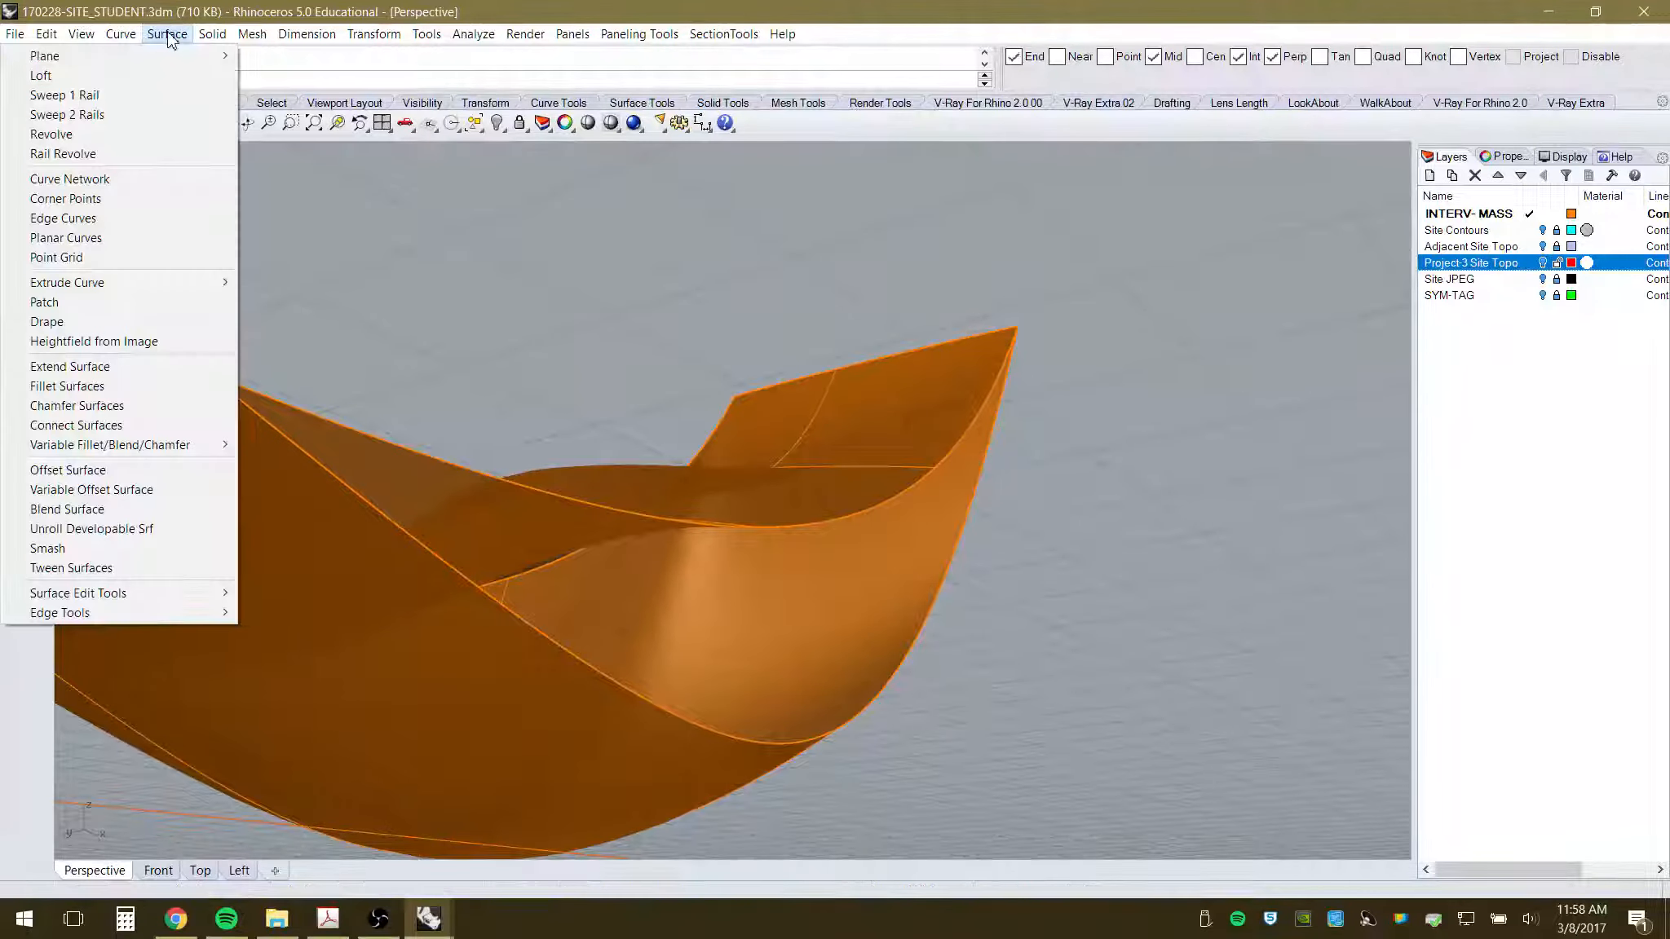
- Build an edge-curve surface spanning the top surface edges of both lofts
click(112, 219)
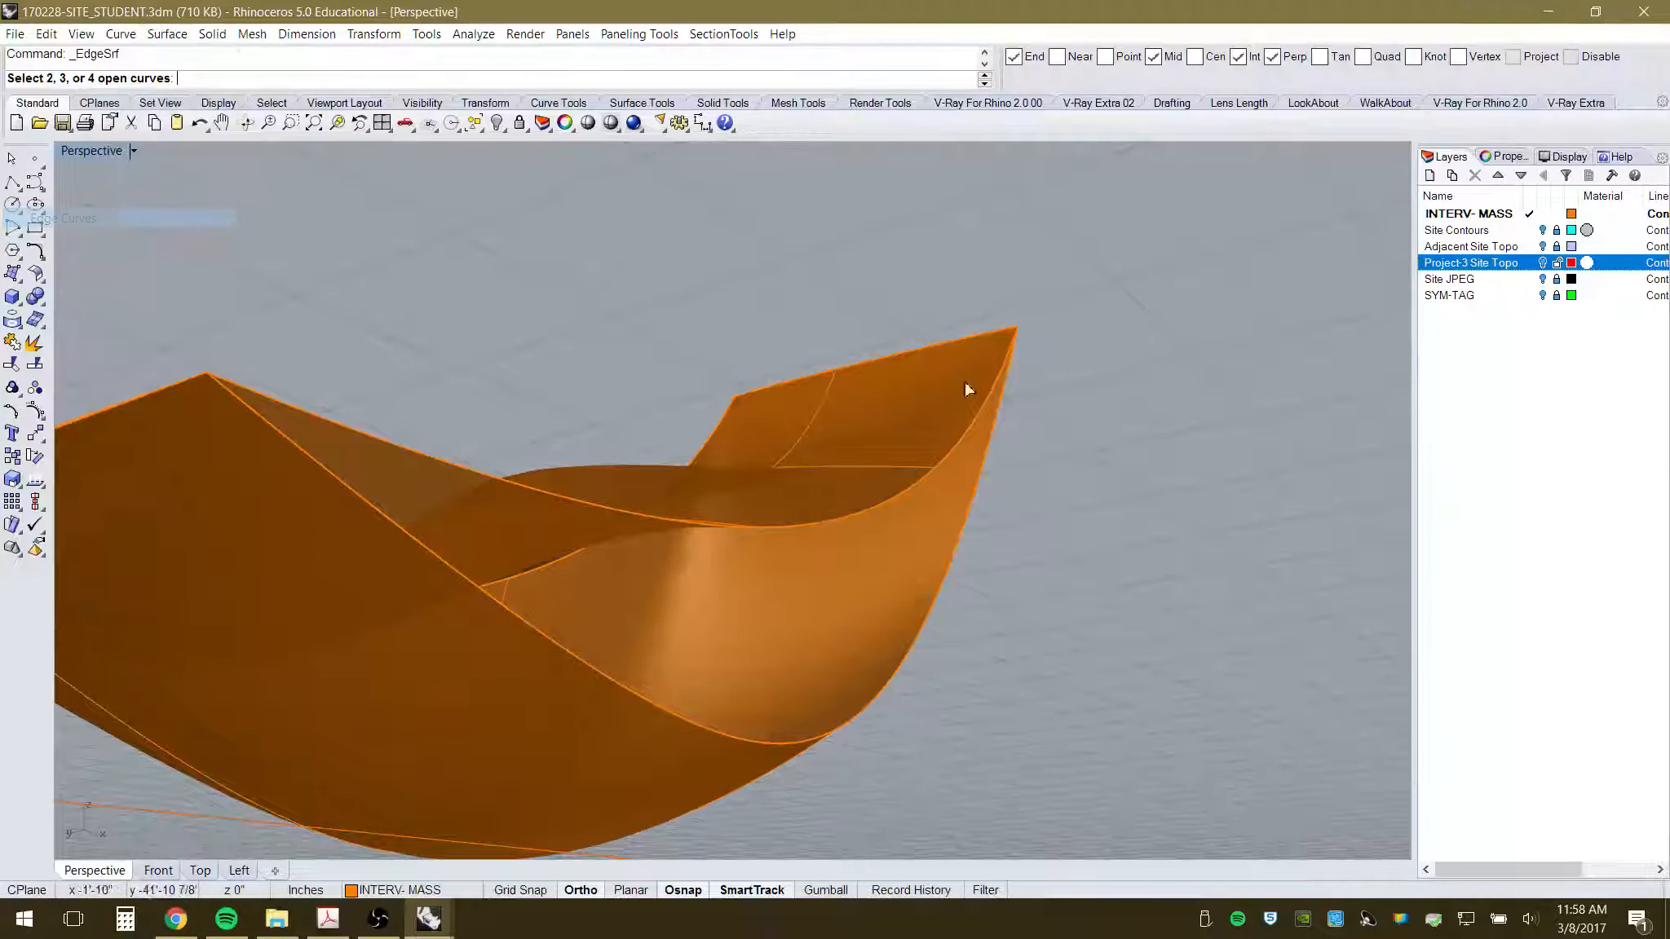
click(845, 526)
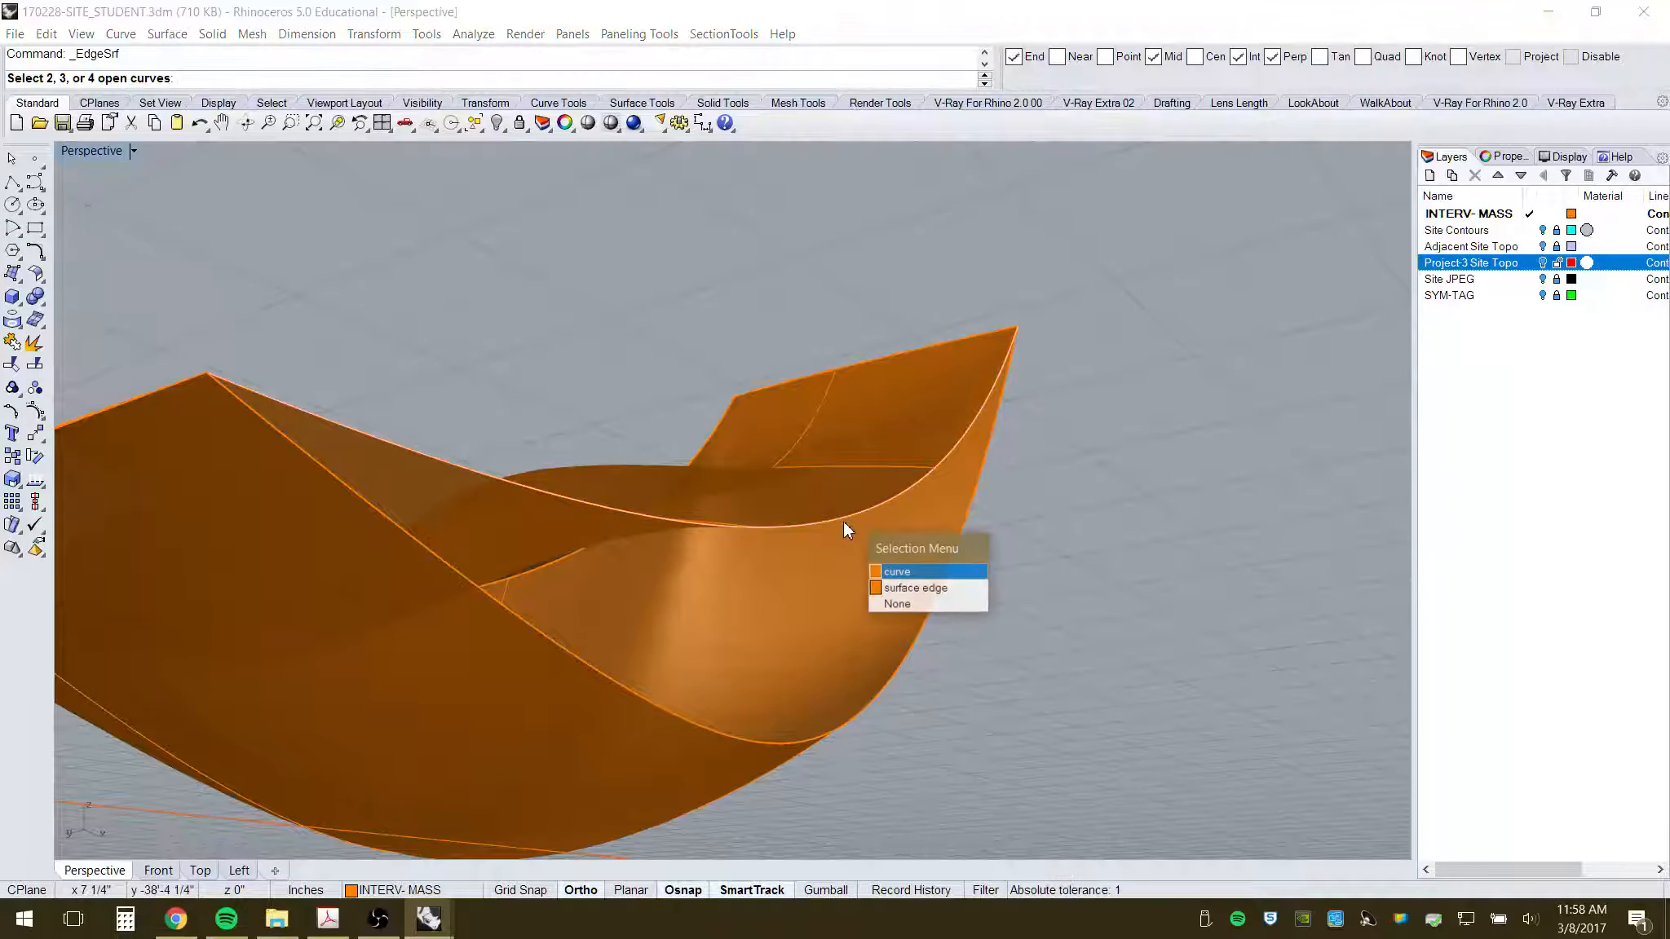
click(907, 589)
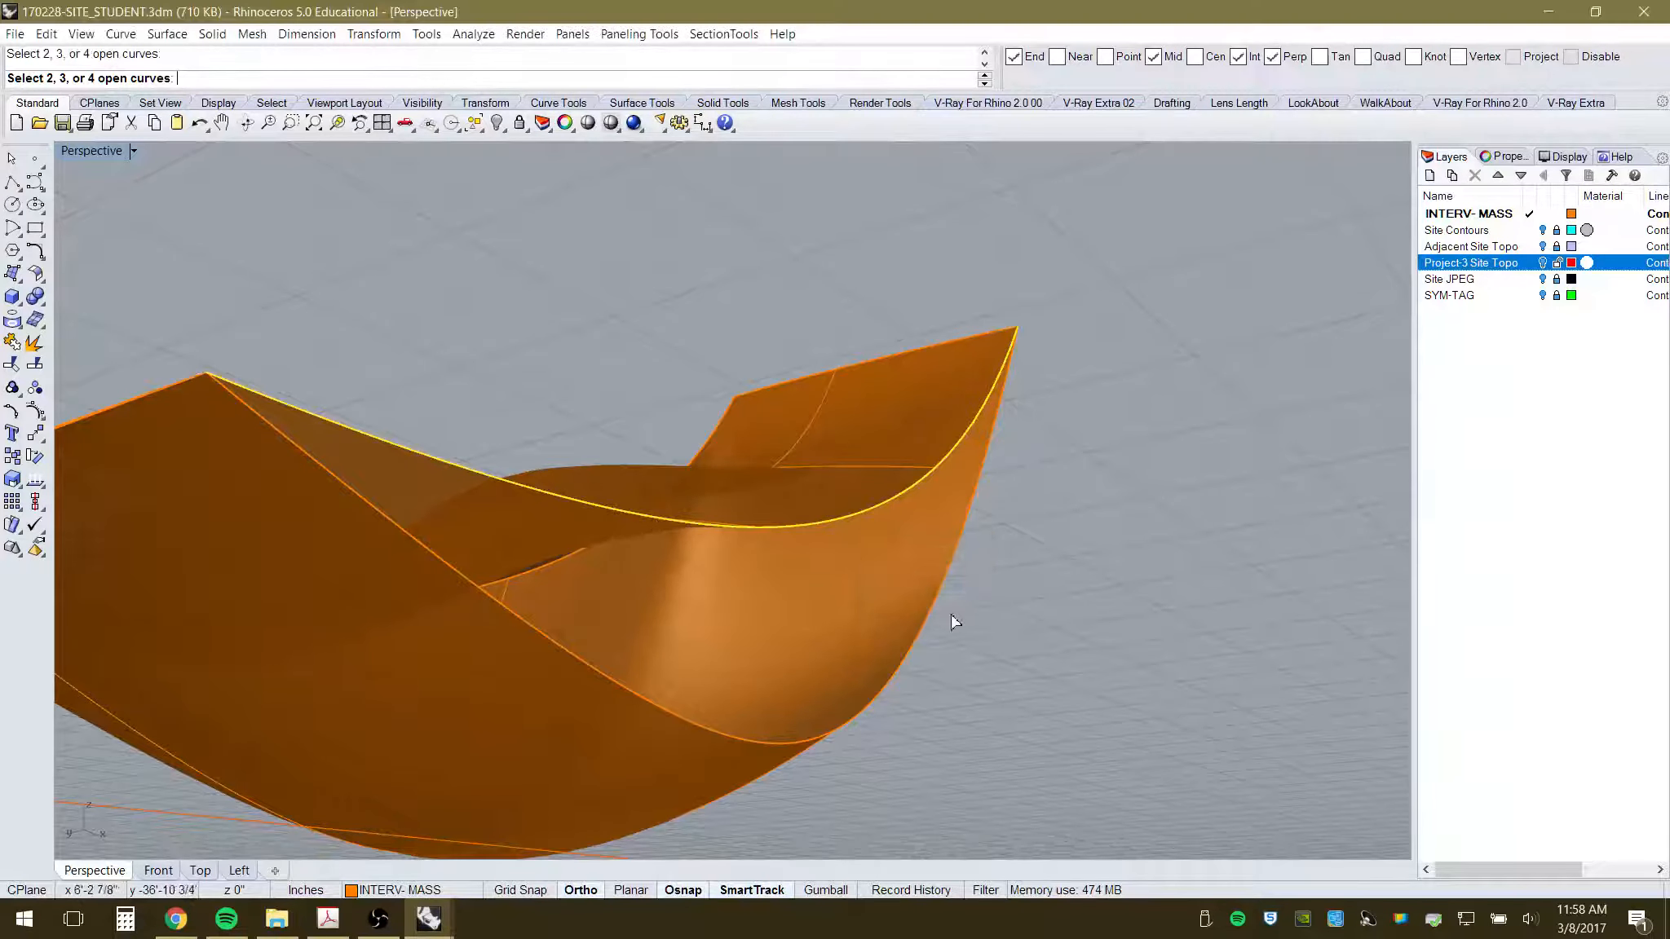
click(911, 642)
click(982, 709)
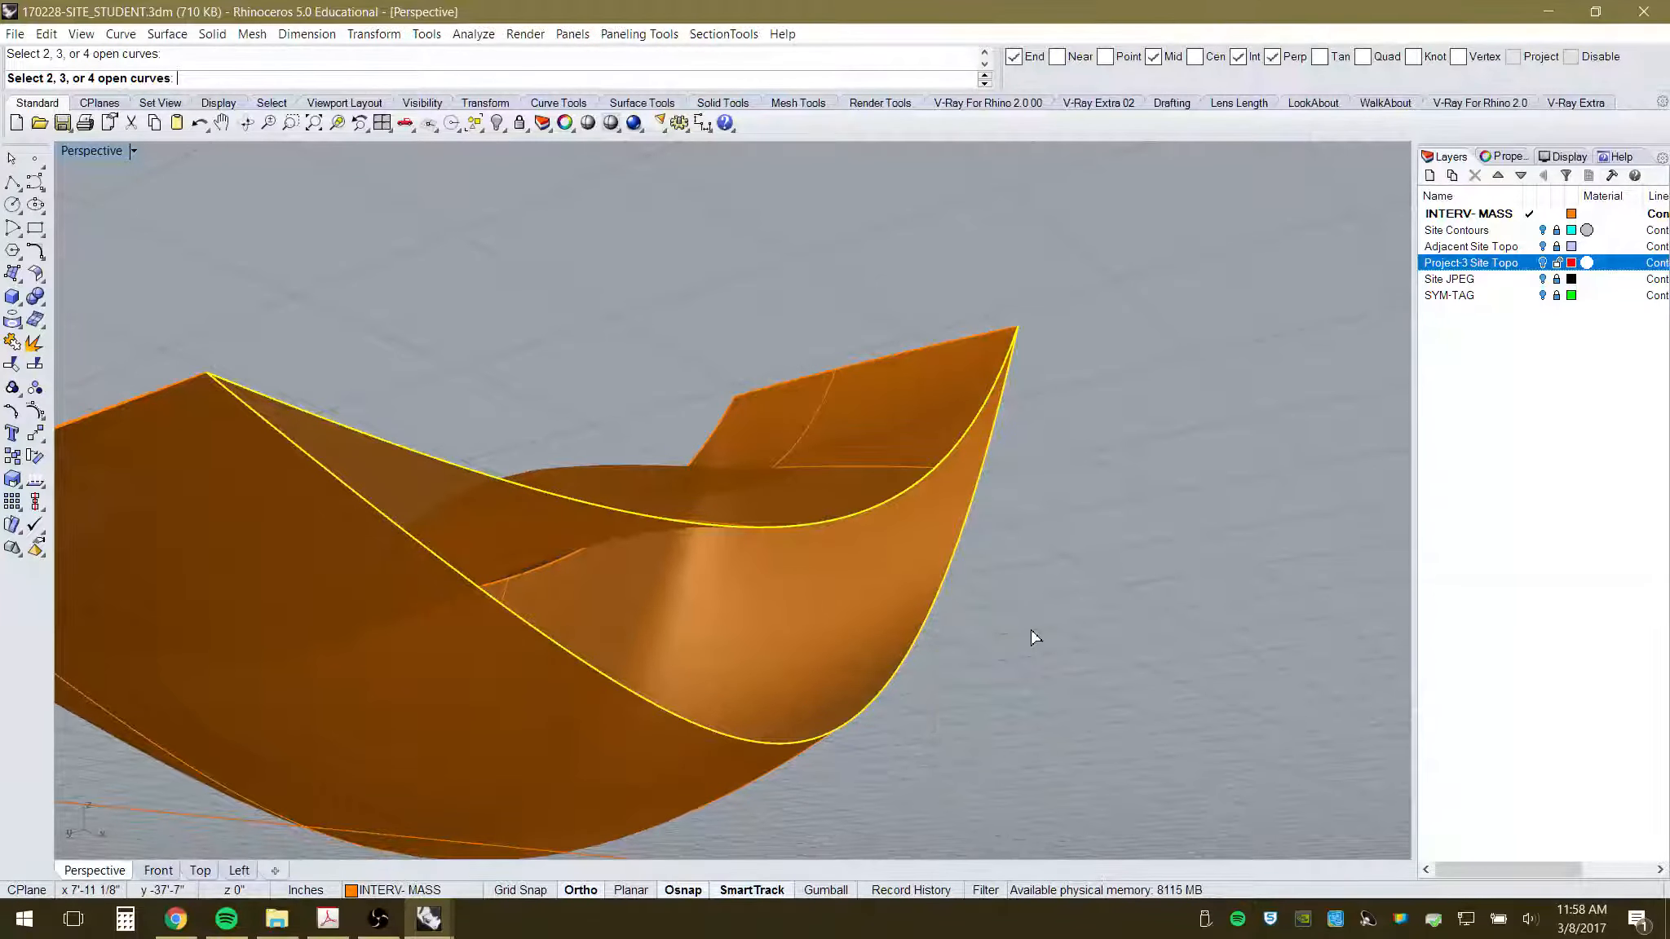
key(Return)
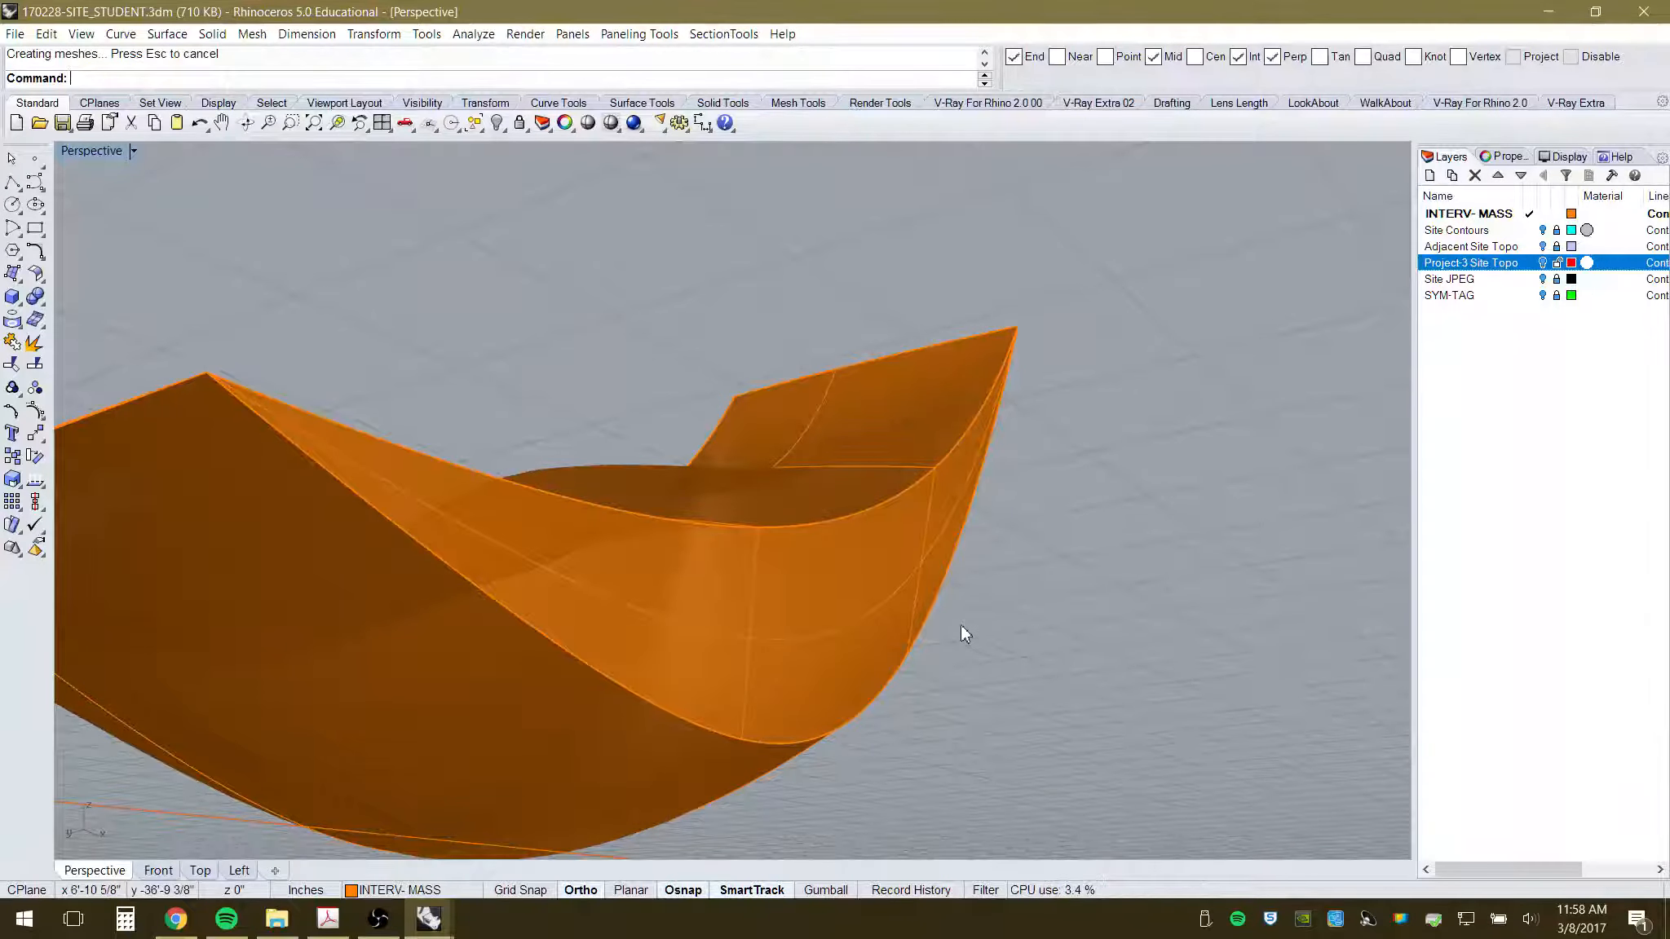
right_drag(963, 626, 917, 731)
- Select the canopy surfaces and Join them into one polysurface
scroll(807, 649, up, 3)
right_drag(807, 648, 894, 662)
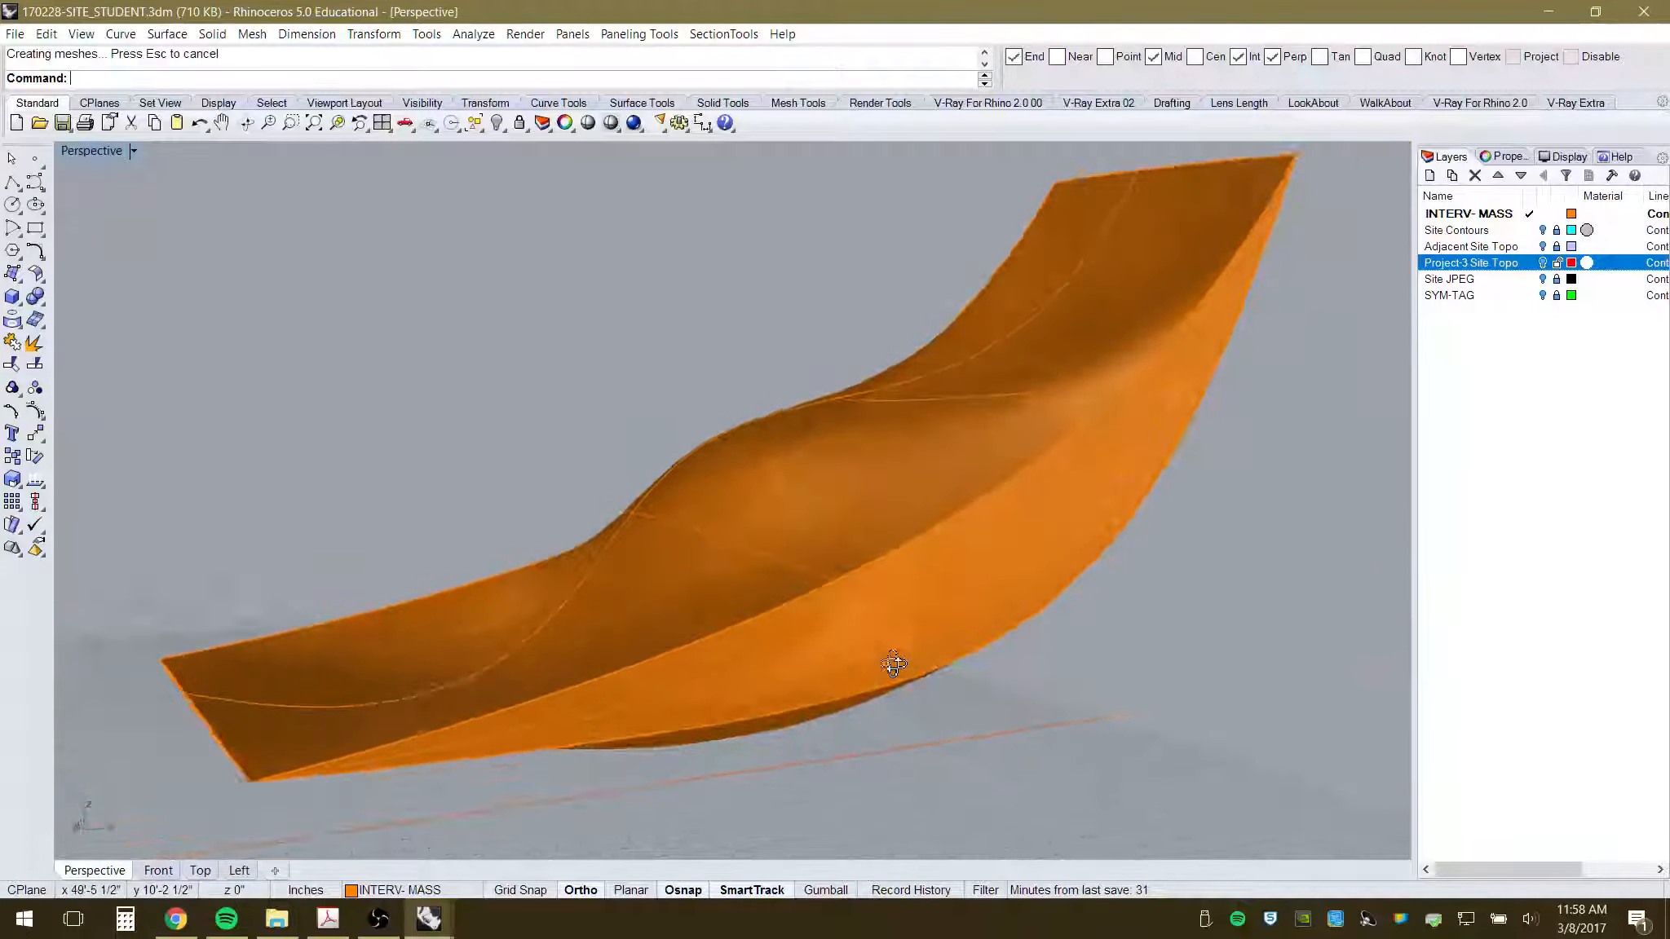
click(956, 597)
right_drag(931, 453, 716, 544)
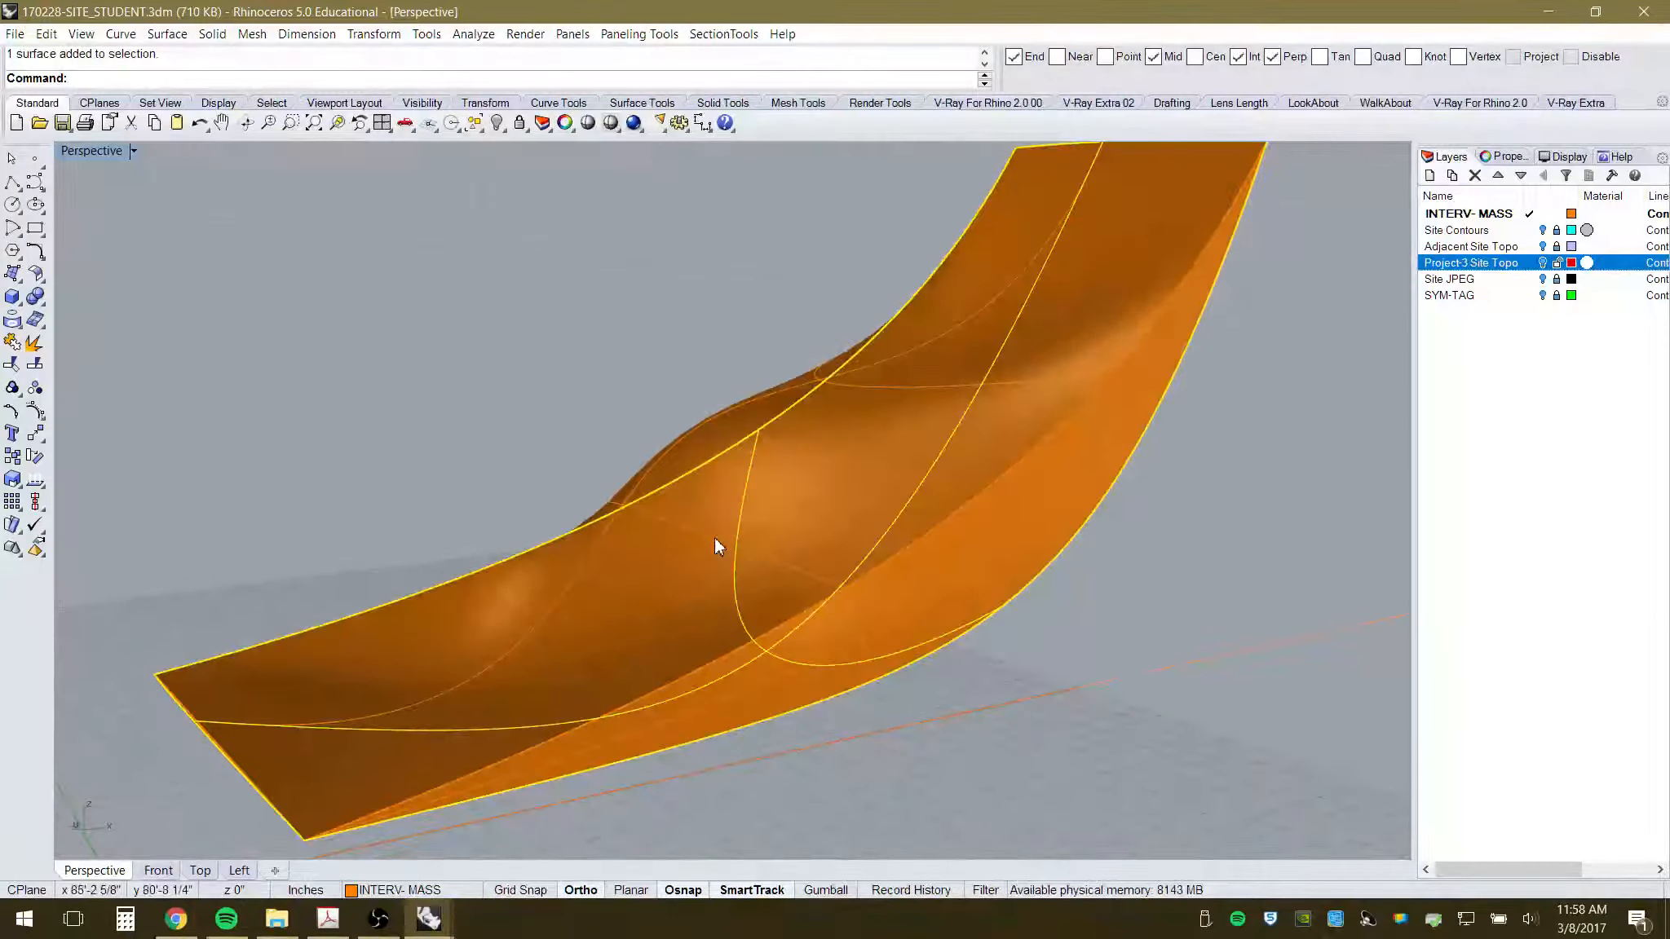
scroll(850, 413, down, 3)
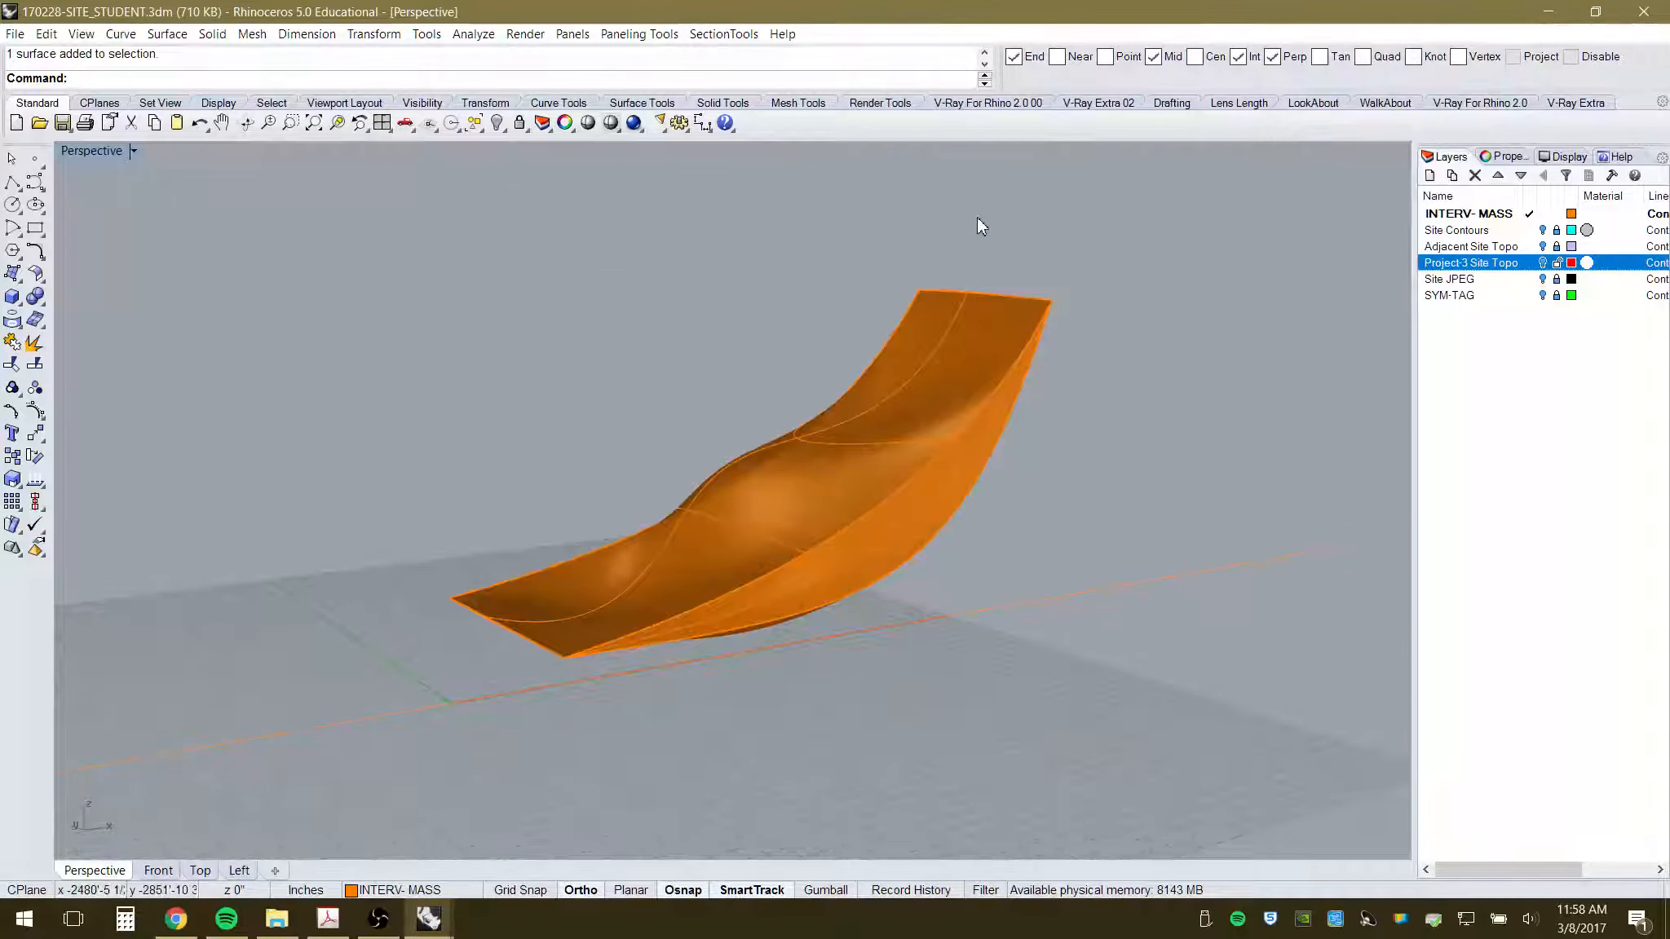
click(602, 587)
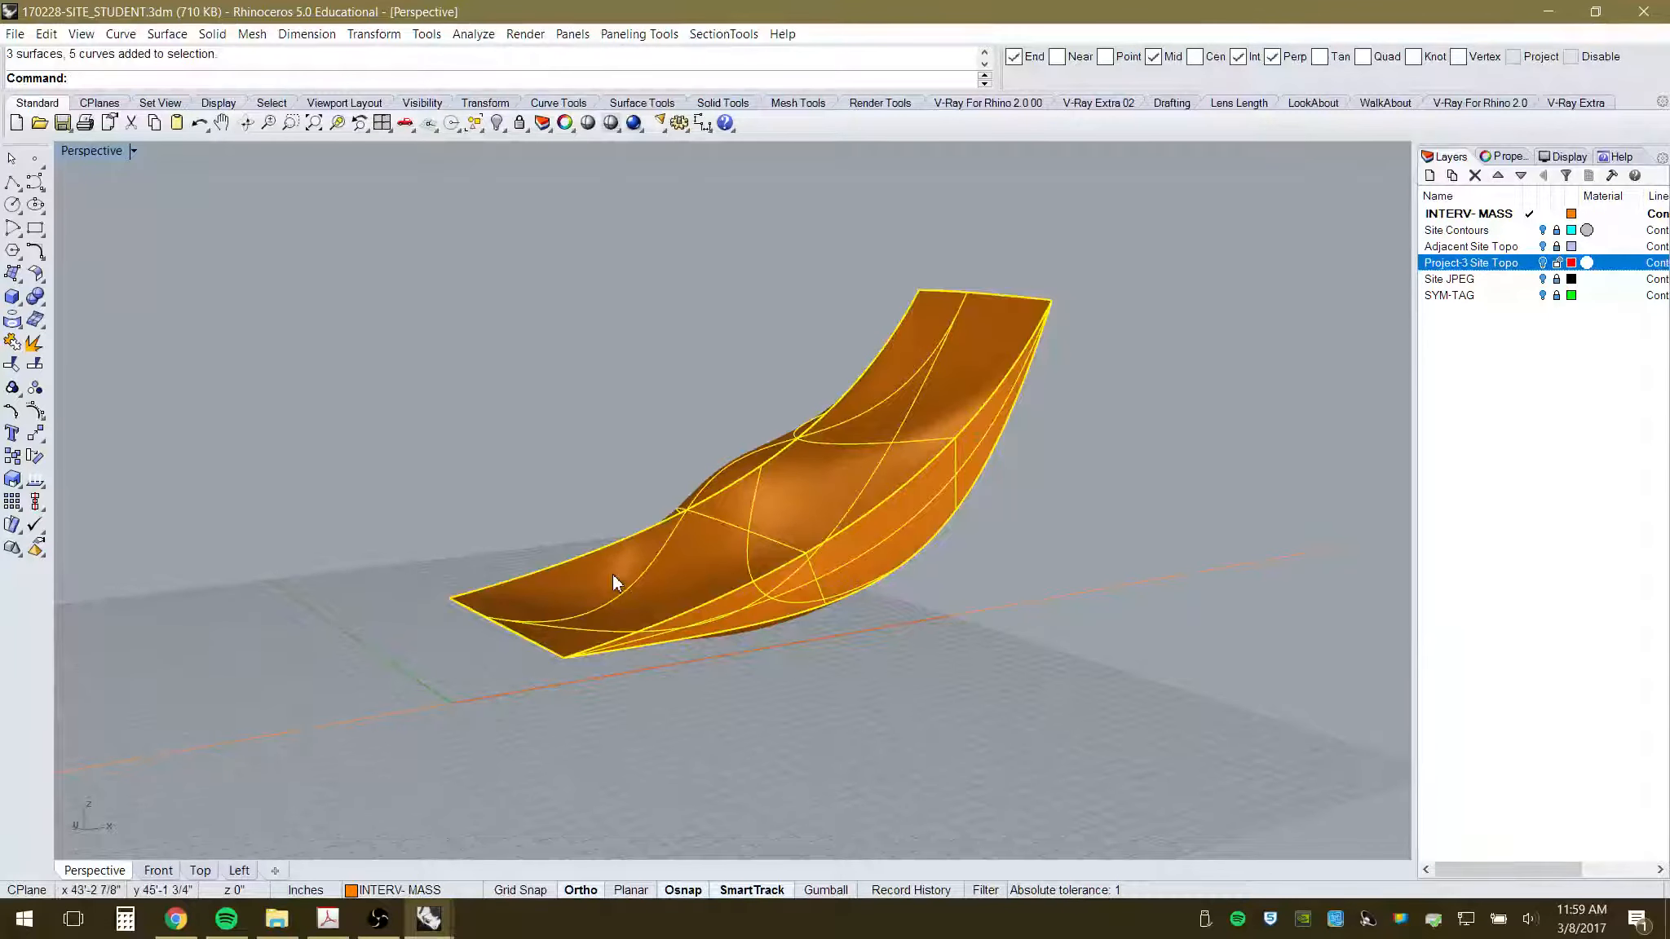
right_drag(689, 487, 770, 640)
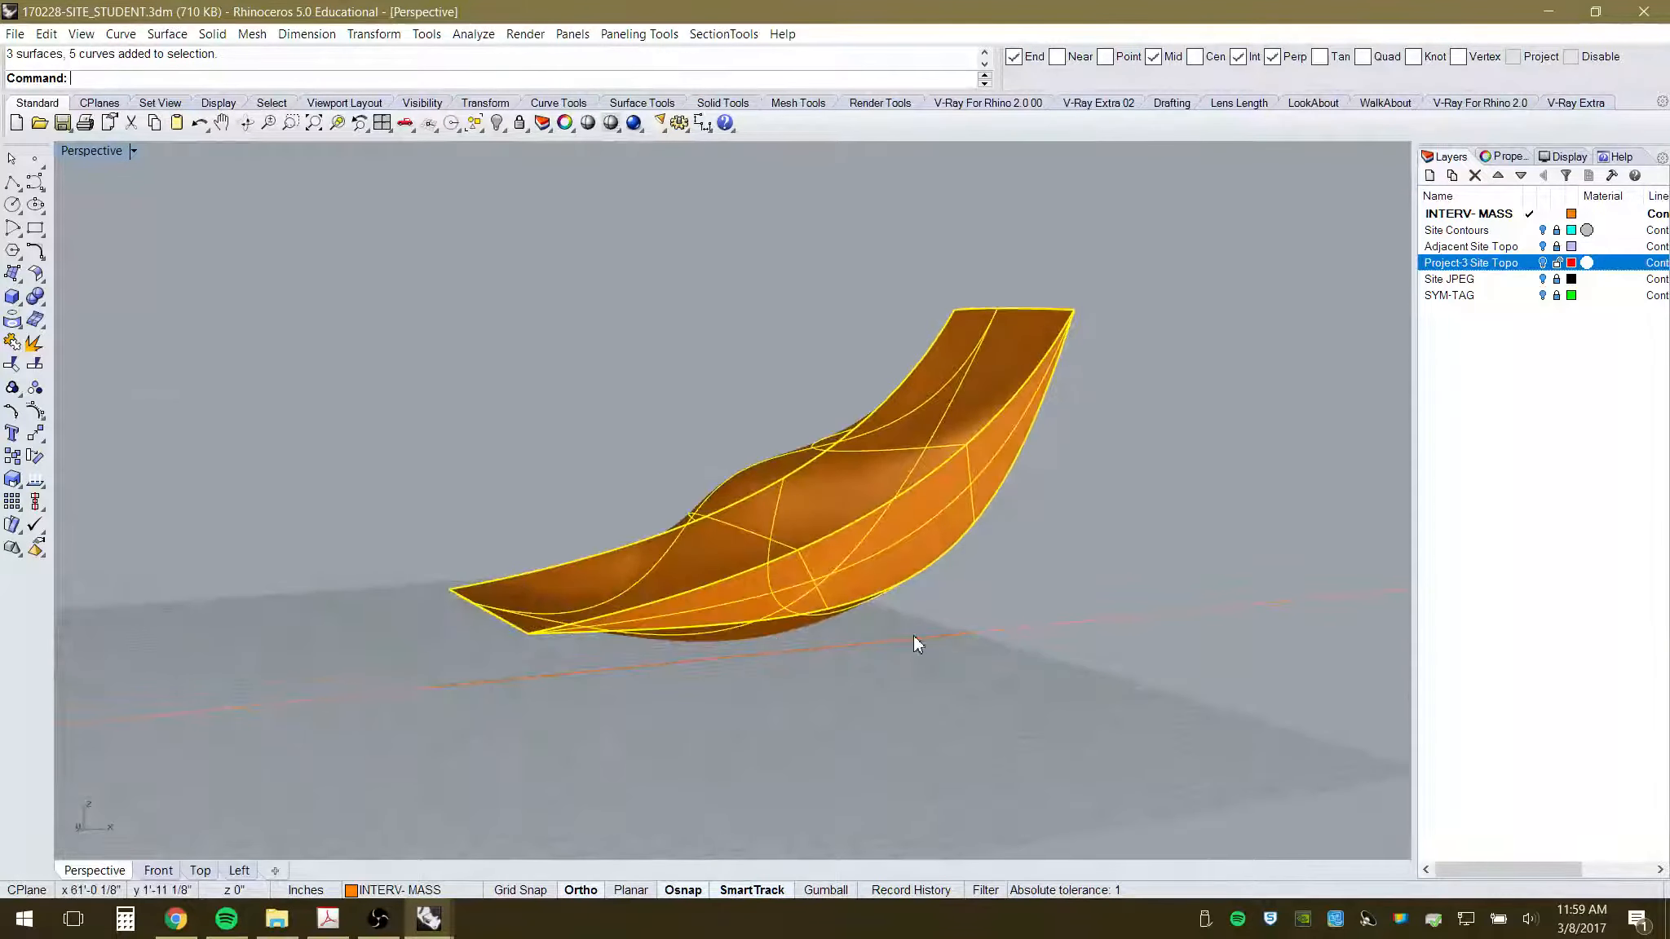
text(Join)
key(Return)
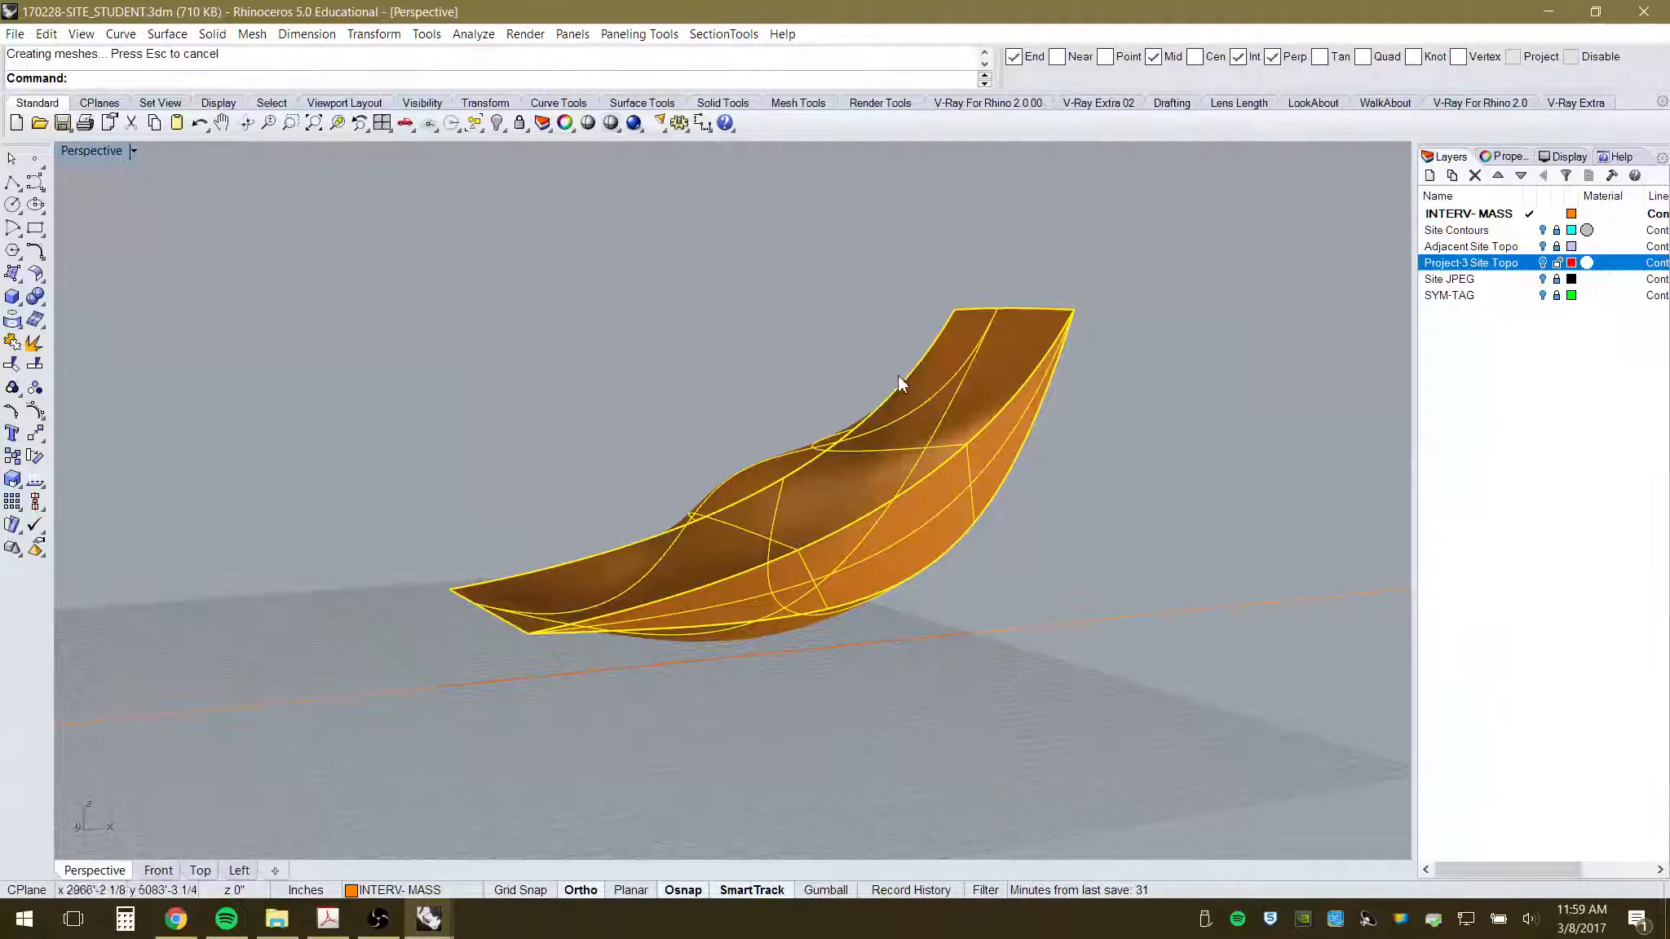
- Trial-drag the joined polysurface, select the loft curves, then undo the move
click(1009, 380)
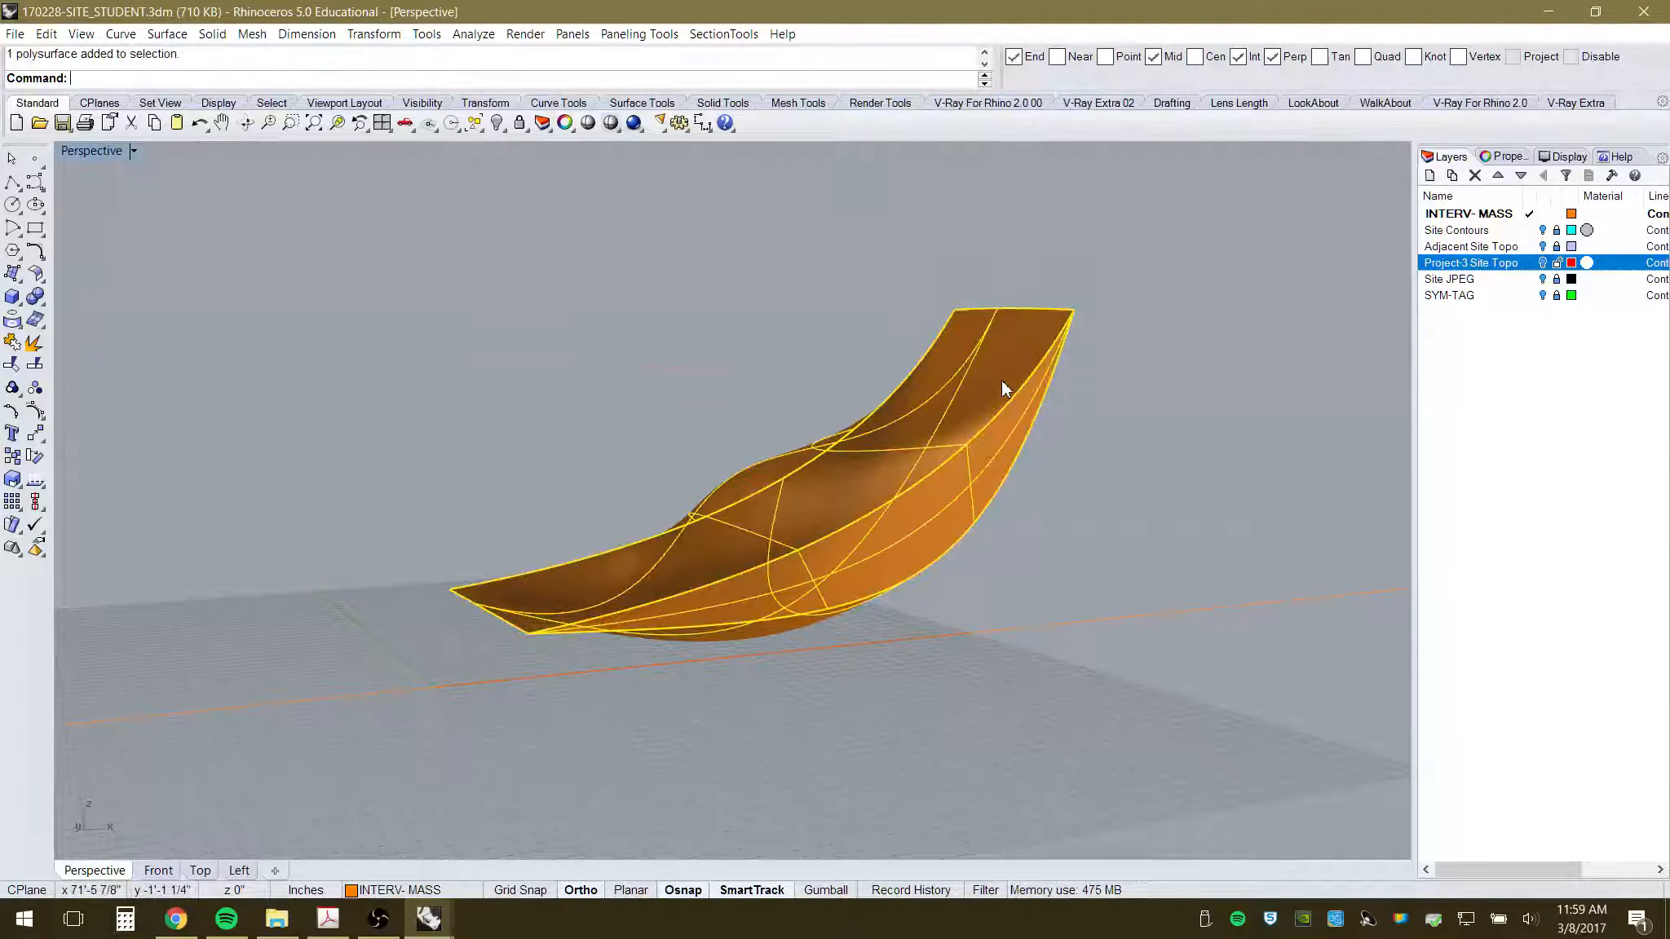
drag(1003, 380, 965, 480)
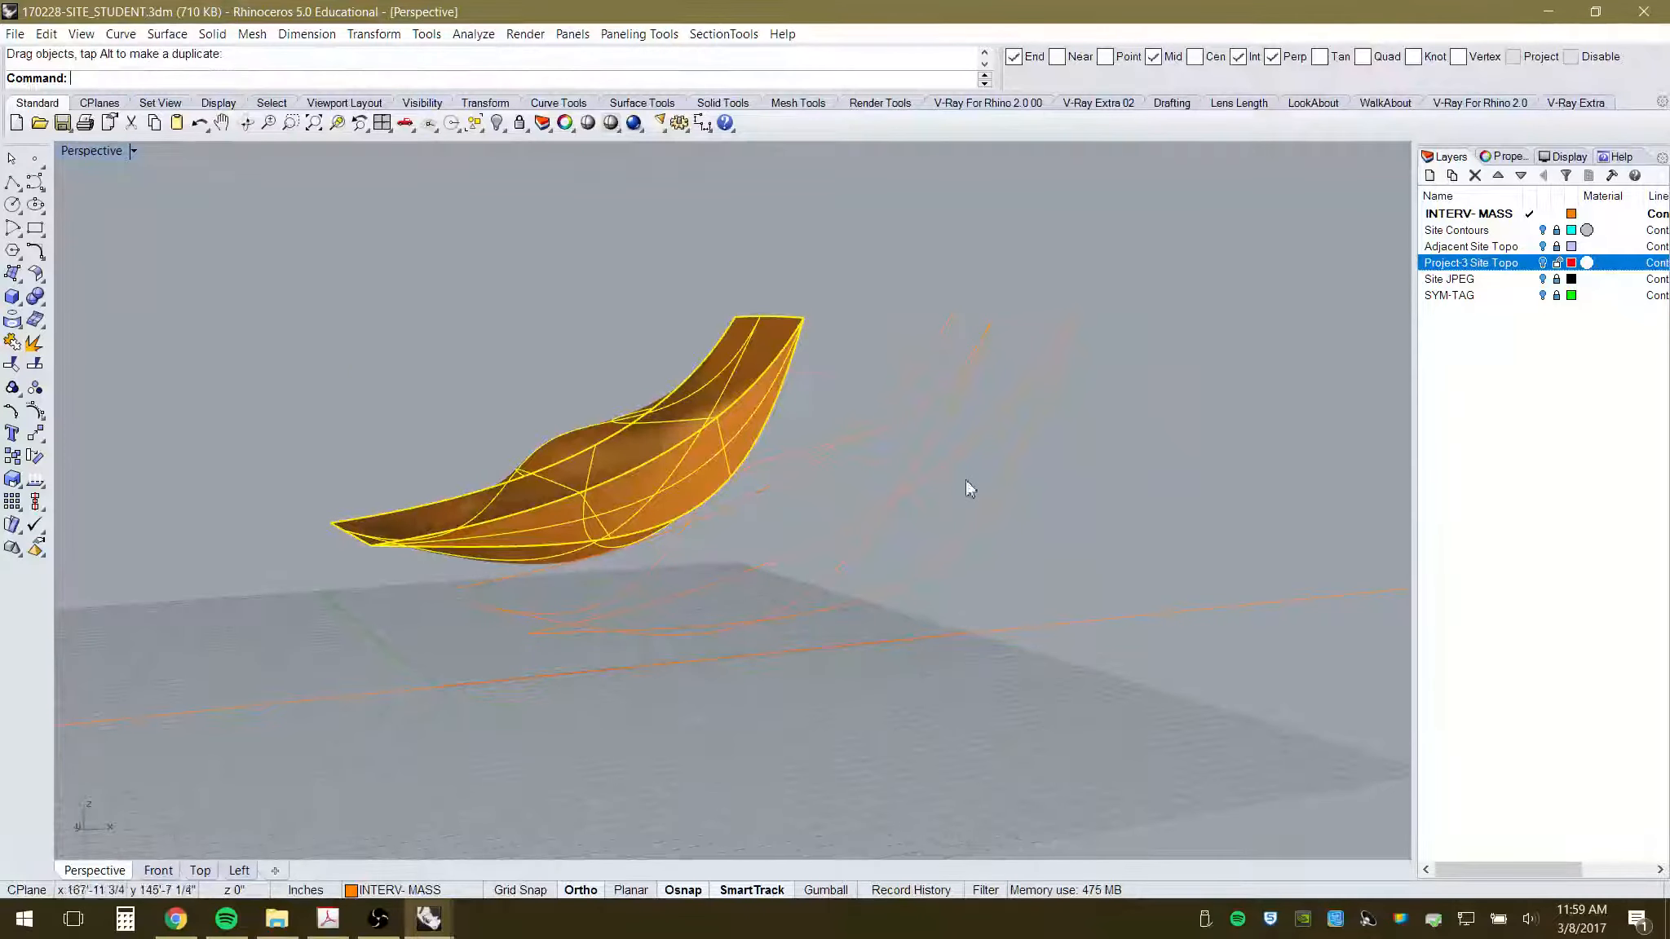
click(1107, 439)
click(1001, 413)
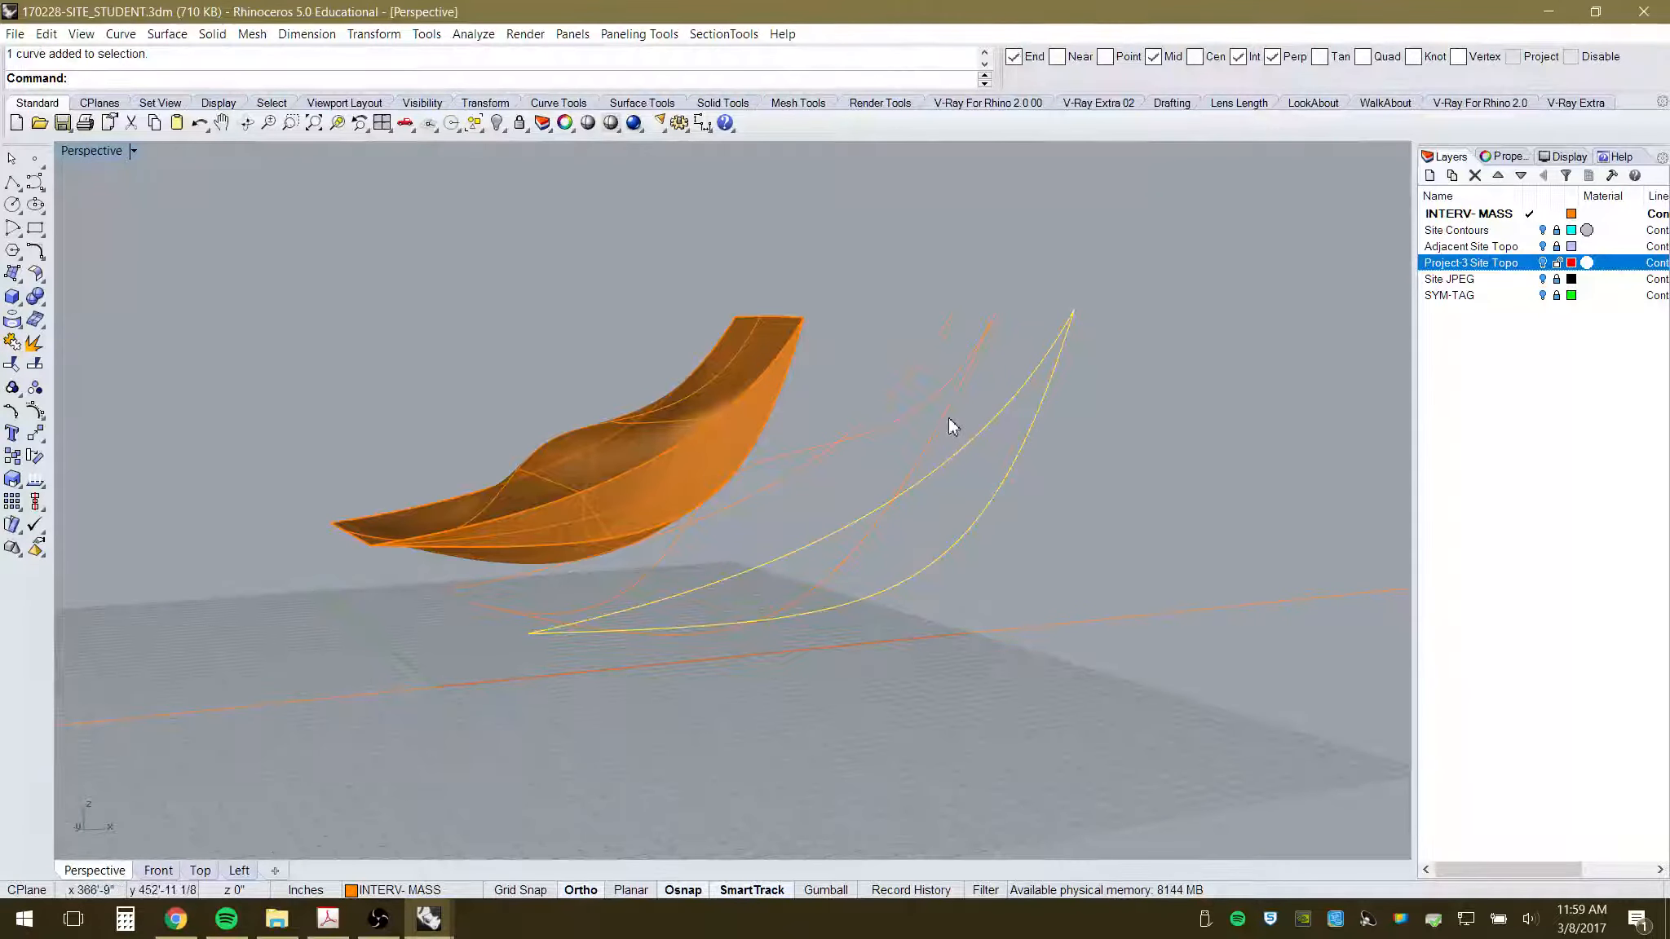
click(901, 416)
click(889, 393)
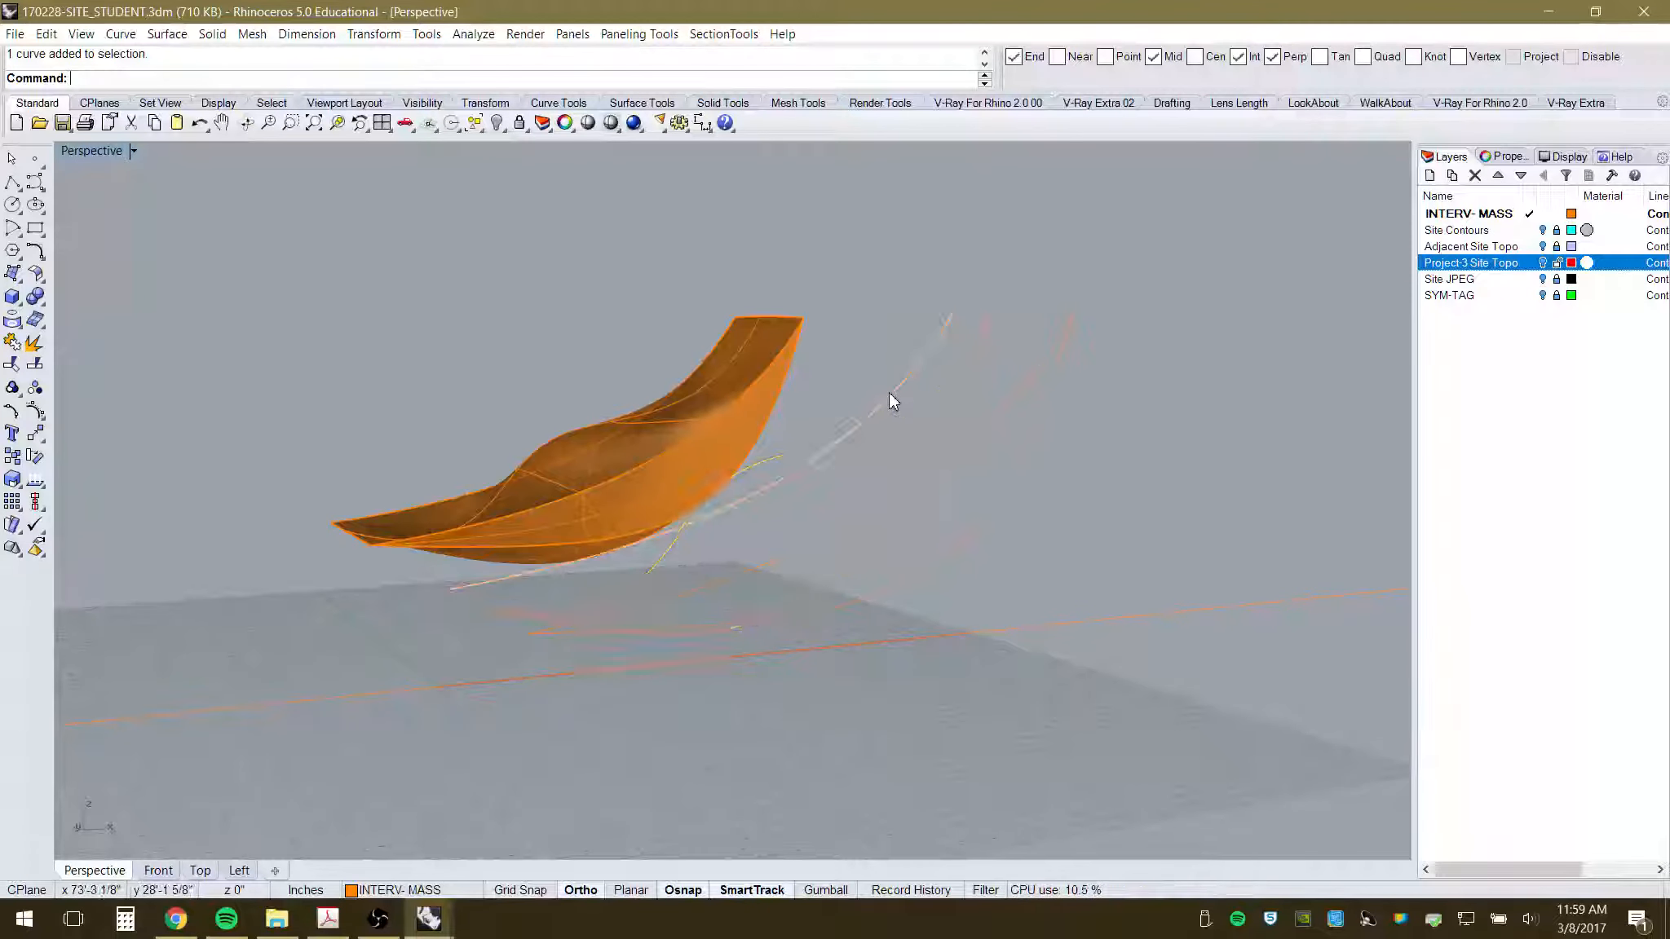
click(967, 385)
click(1068, 380)
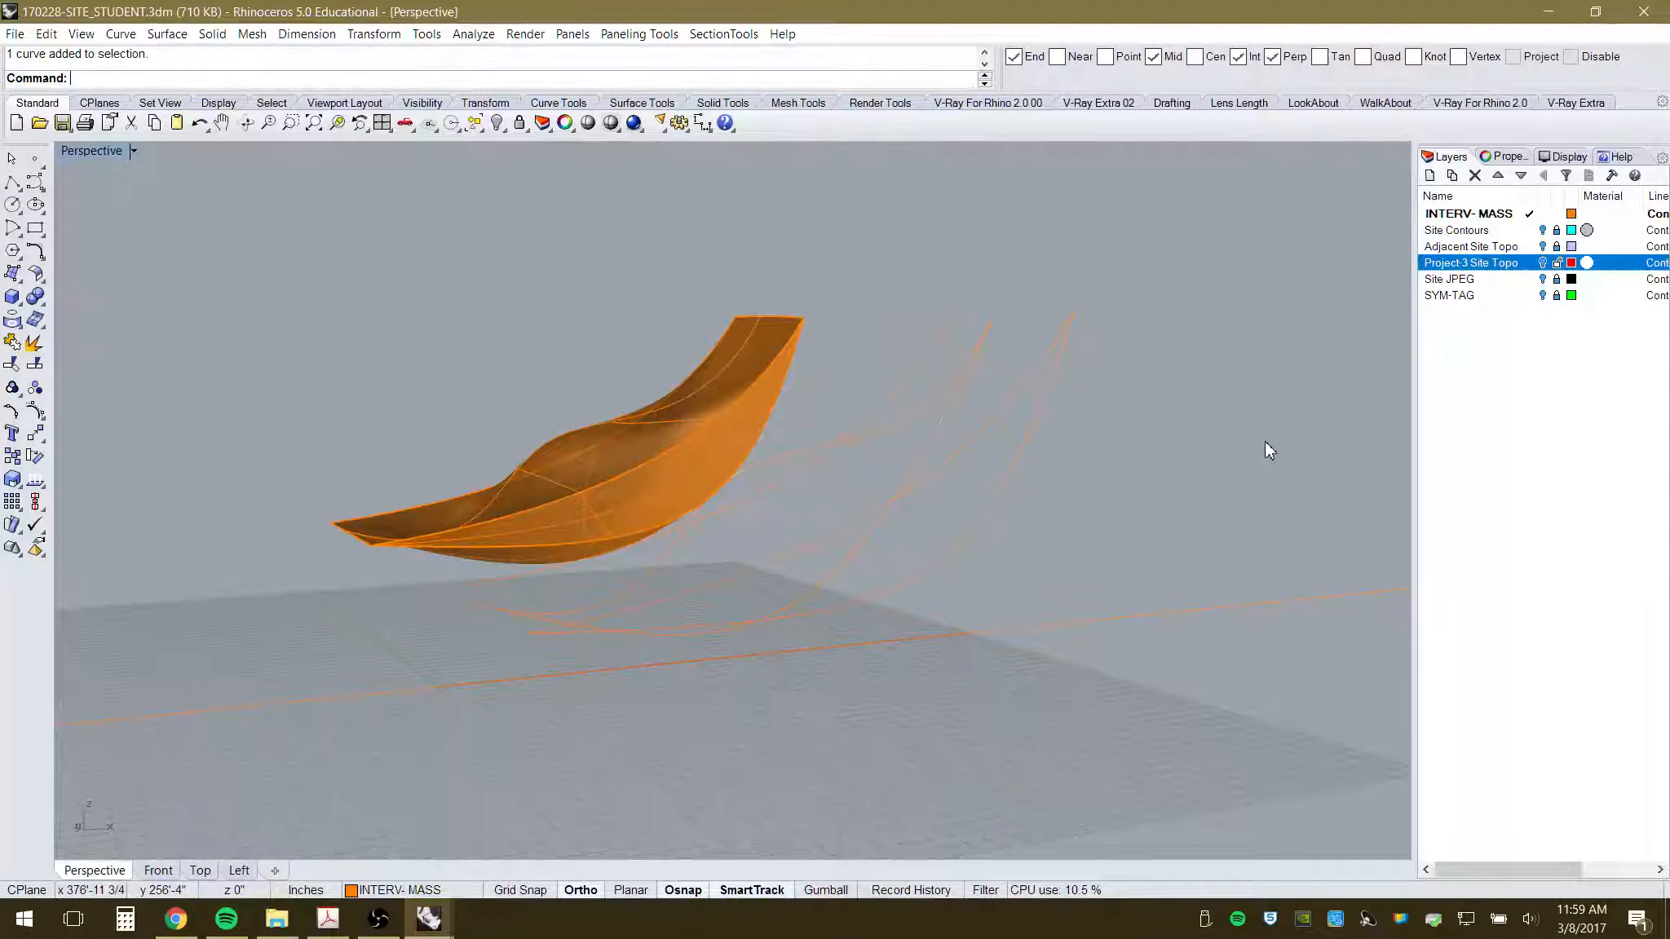
key(ctrl+z)
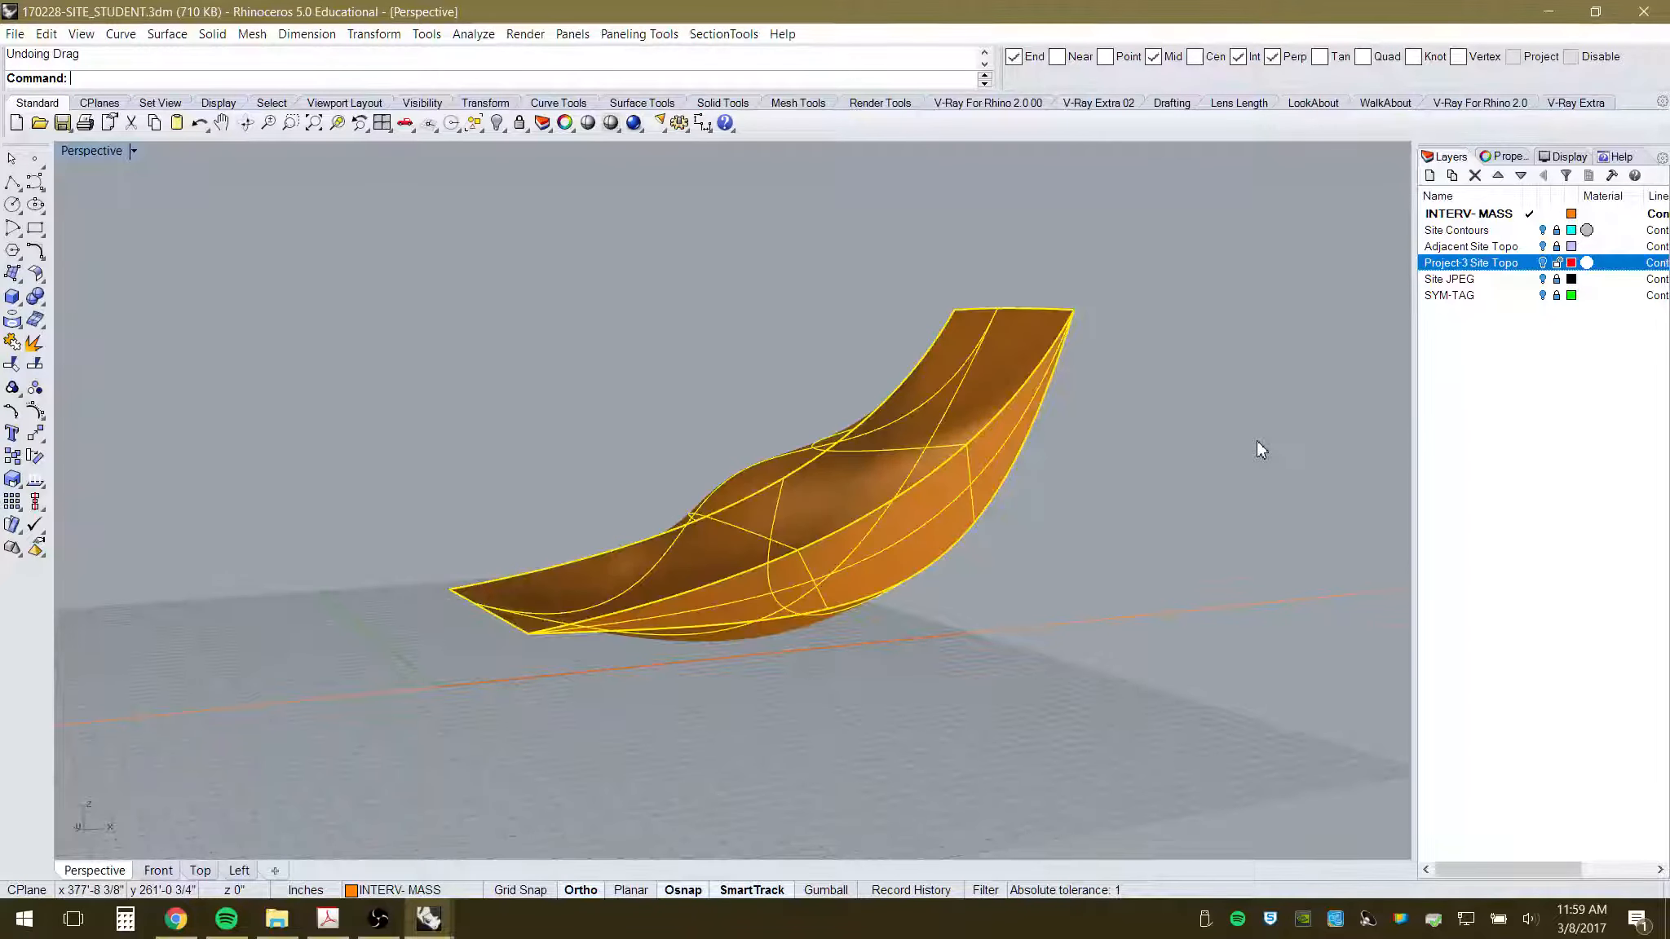
drag(866, 514, 1496, 522)
text(20)
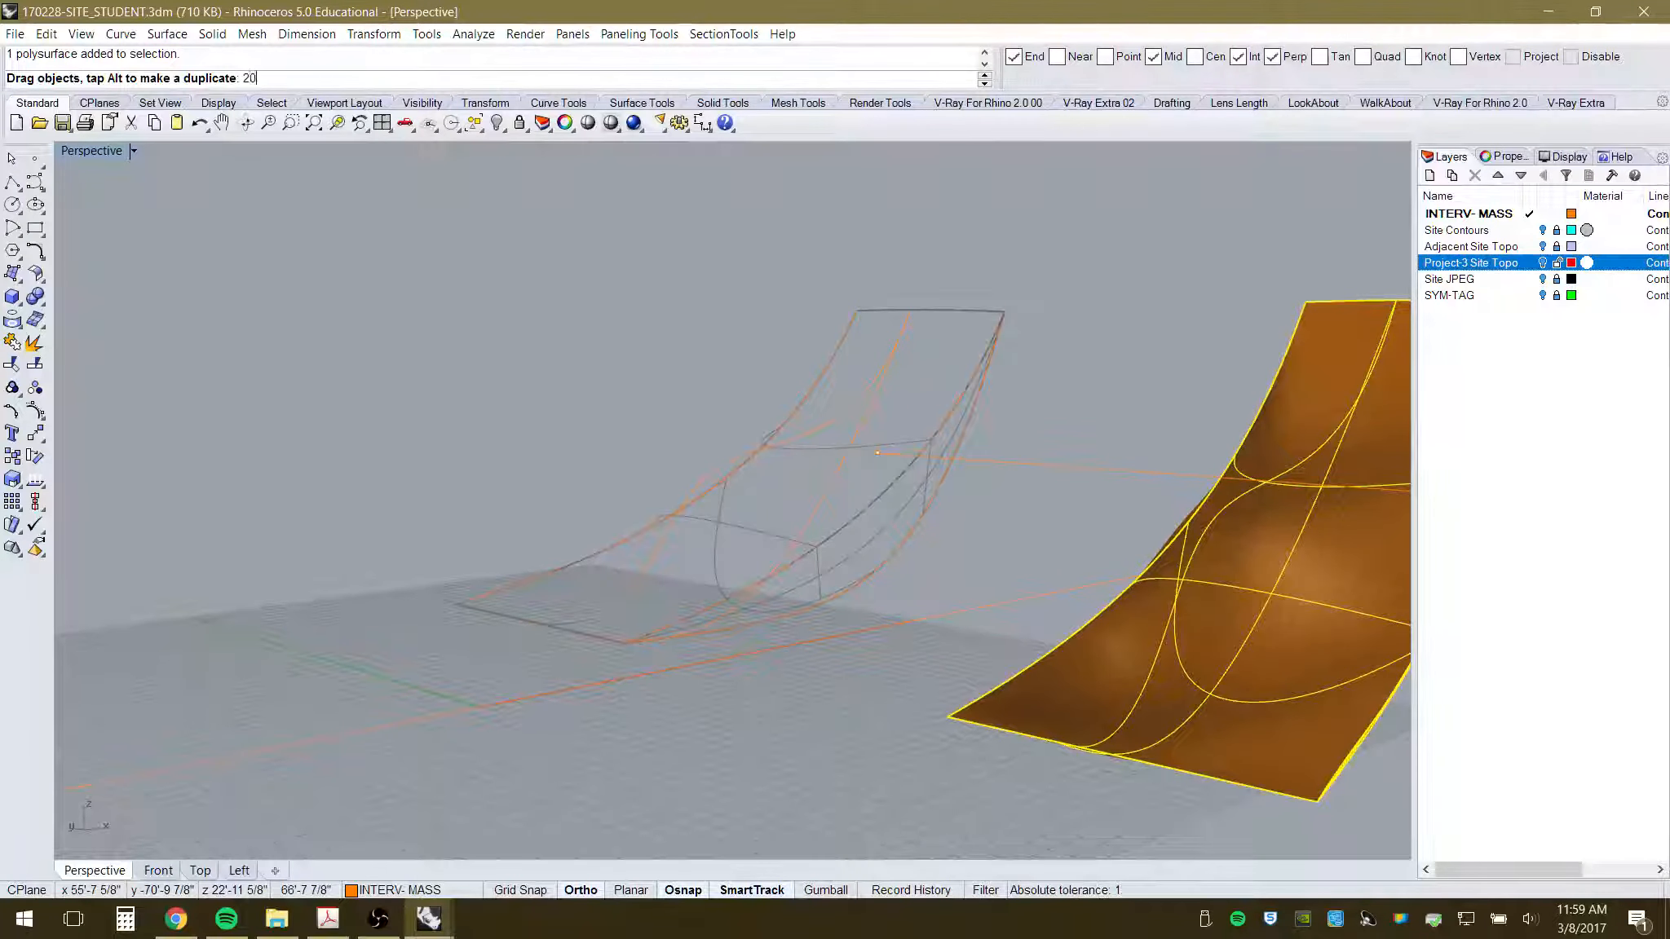
key(Return)
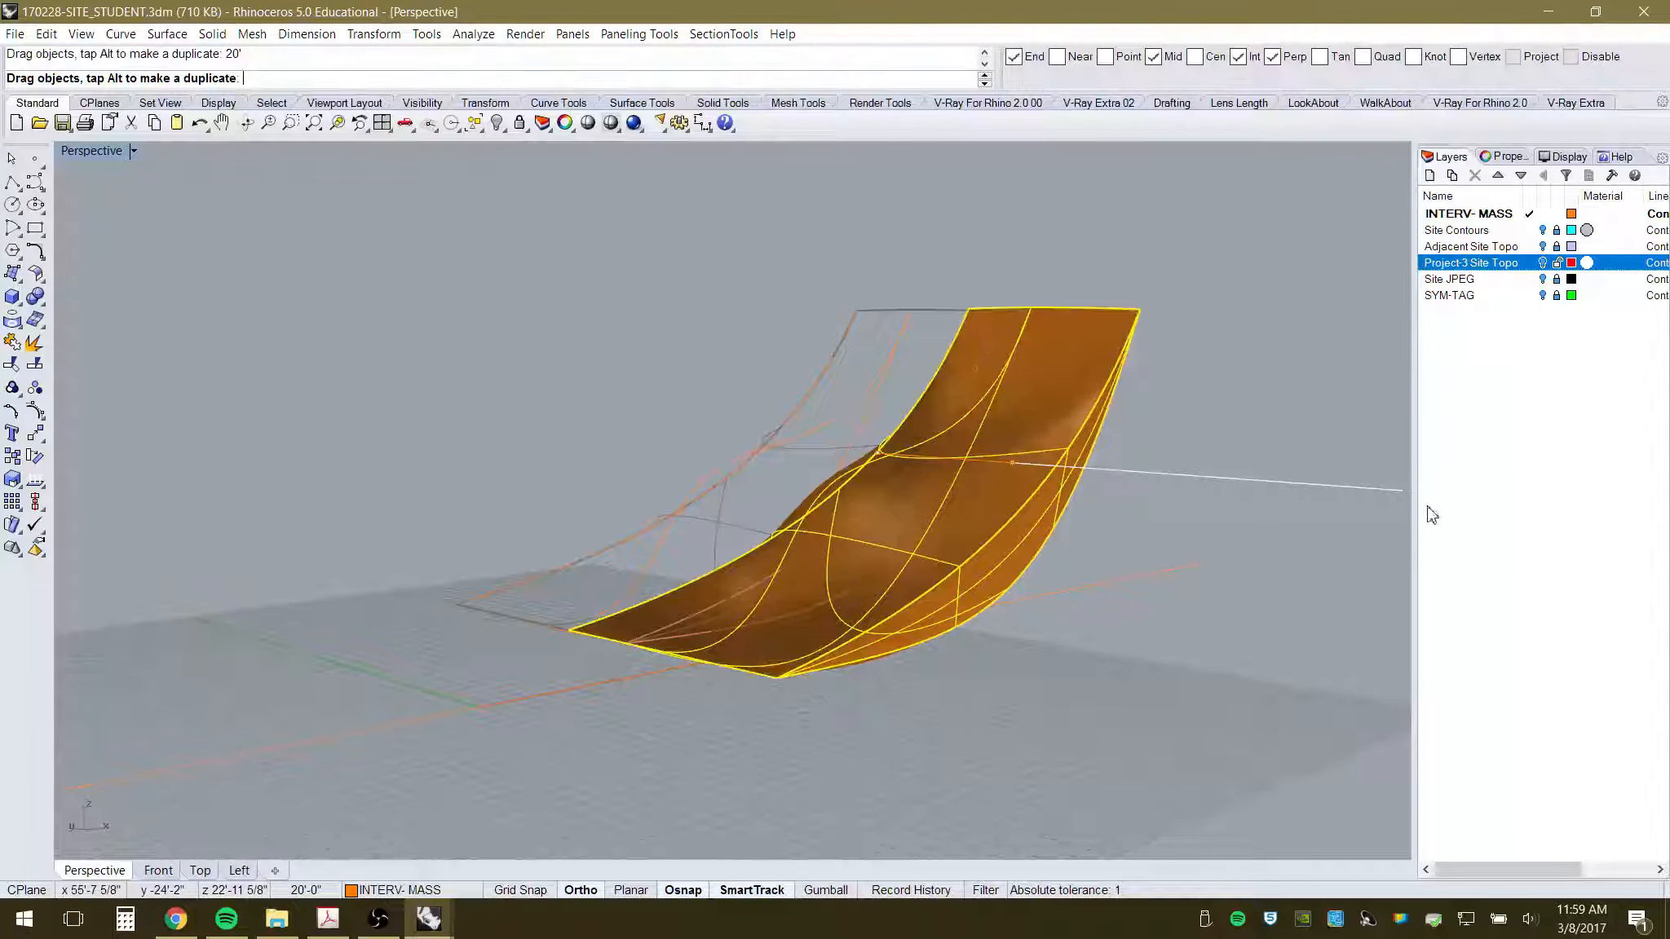
drag(1431, 513, 935, 391)
key(Escape)
key(Escape)
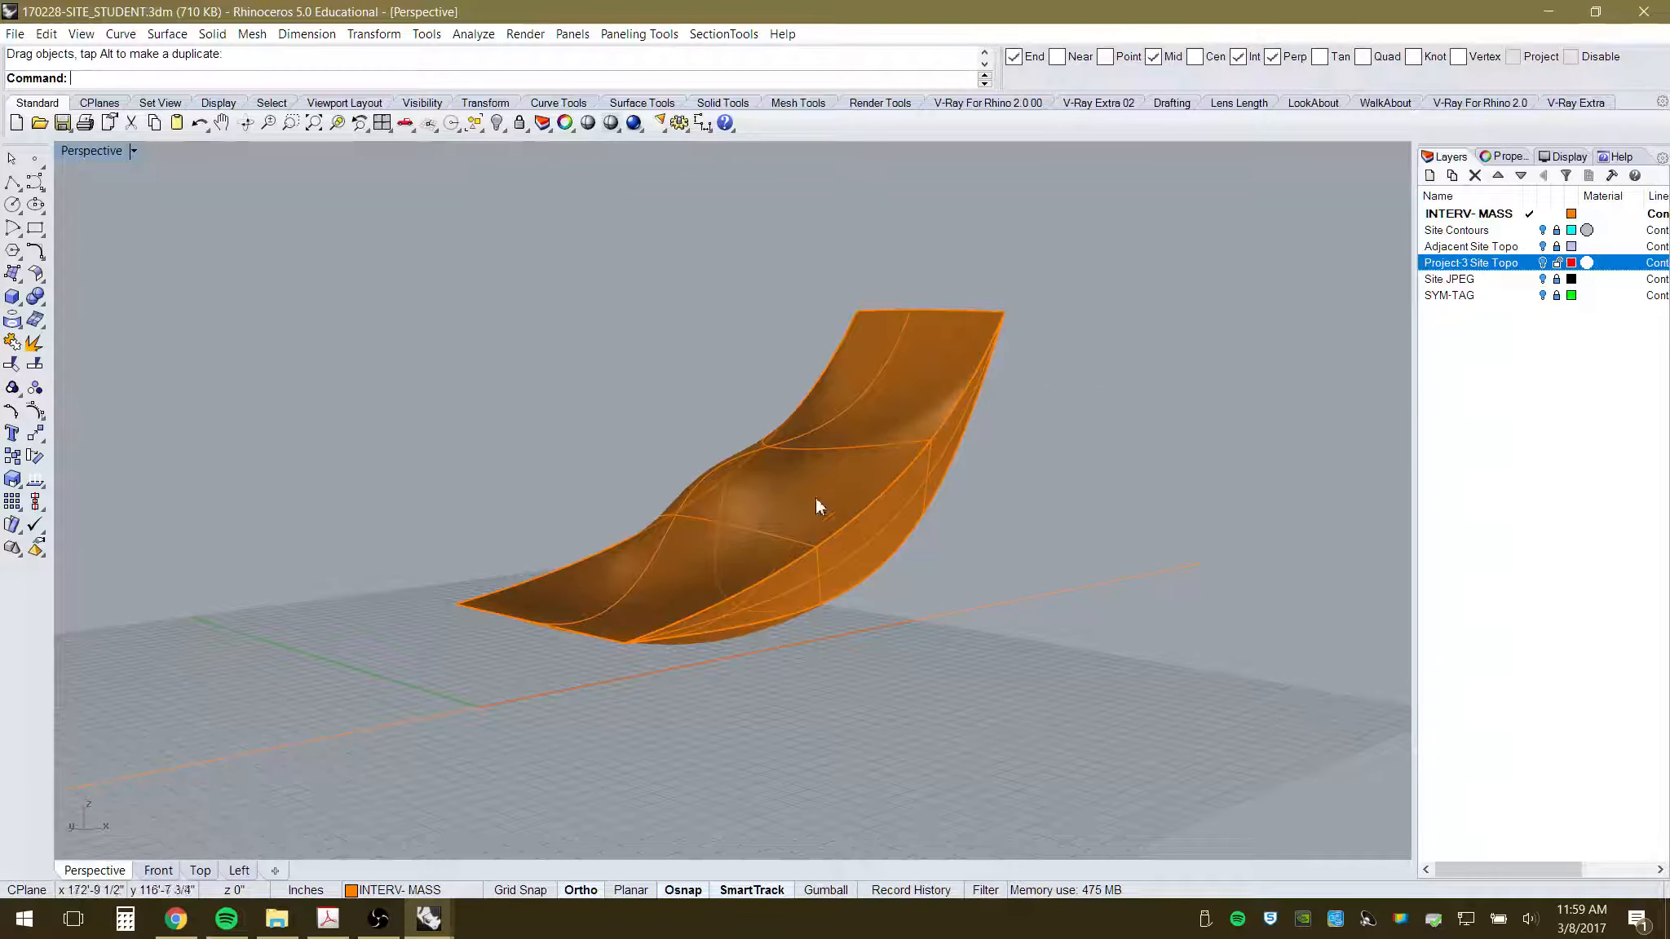
right_drag(822, 500, 1261, 348)
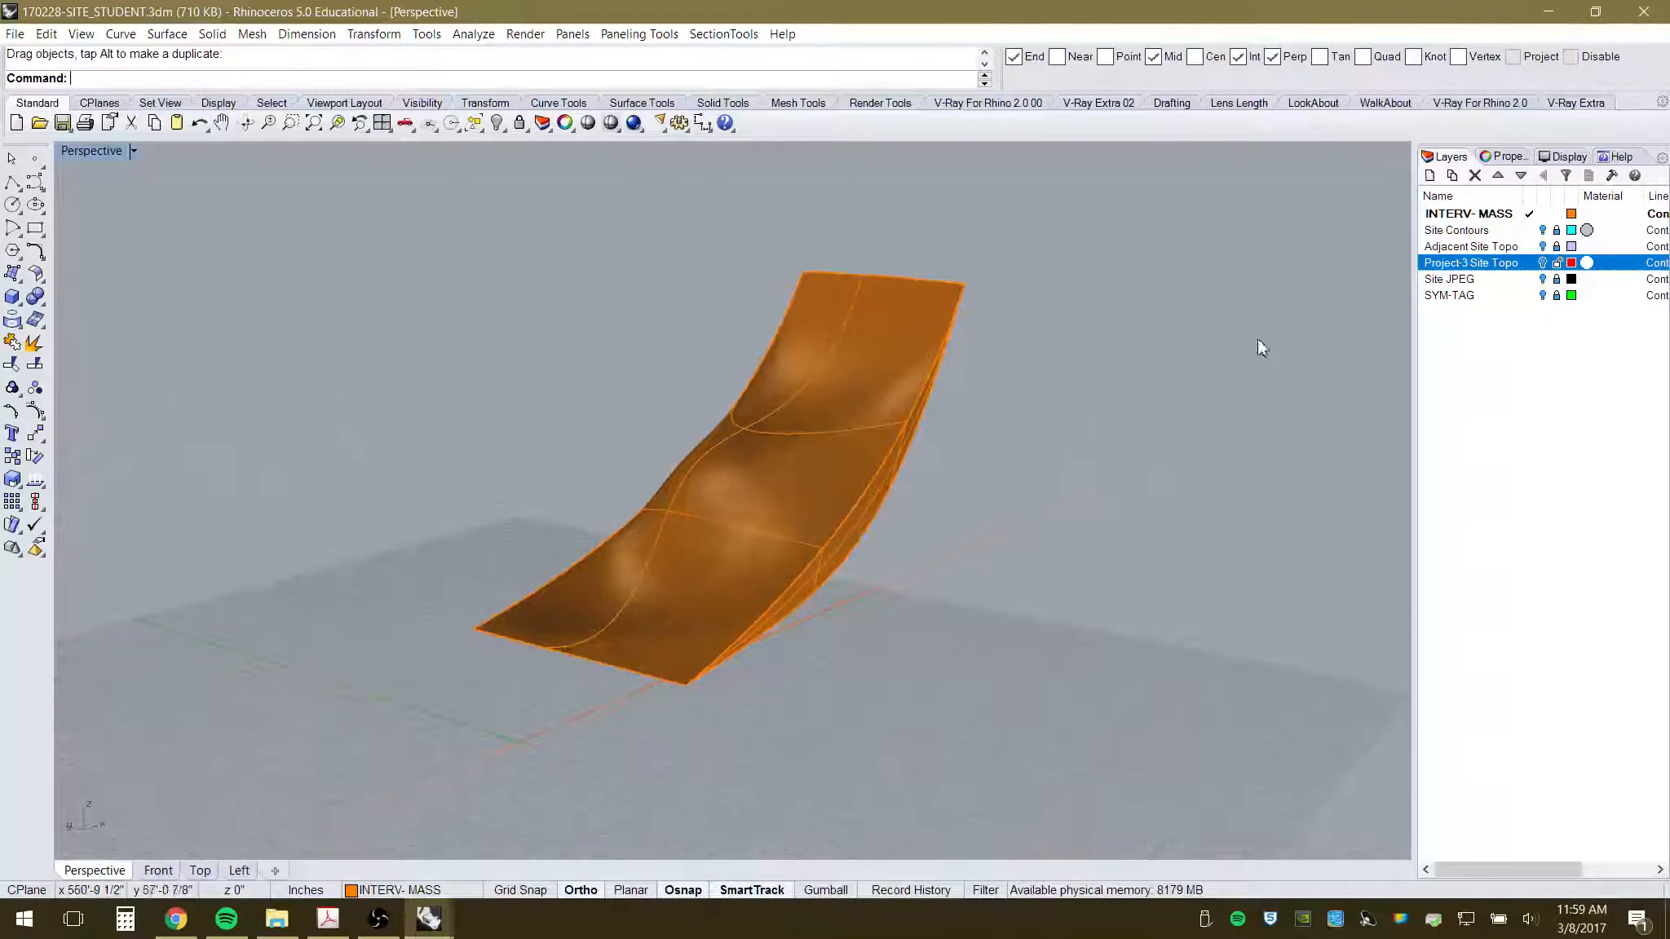
- Turn on the Project-3 Site Topo layer and orbit around the red mass and orange canopy
click(1541, 263)
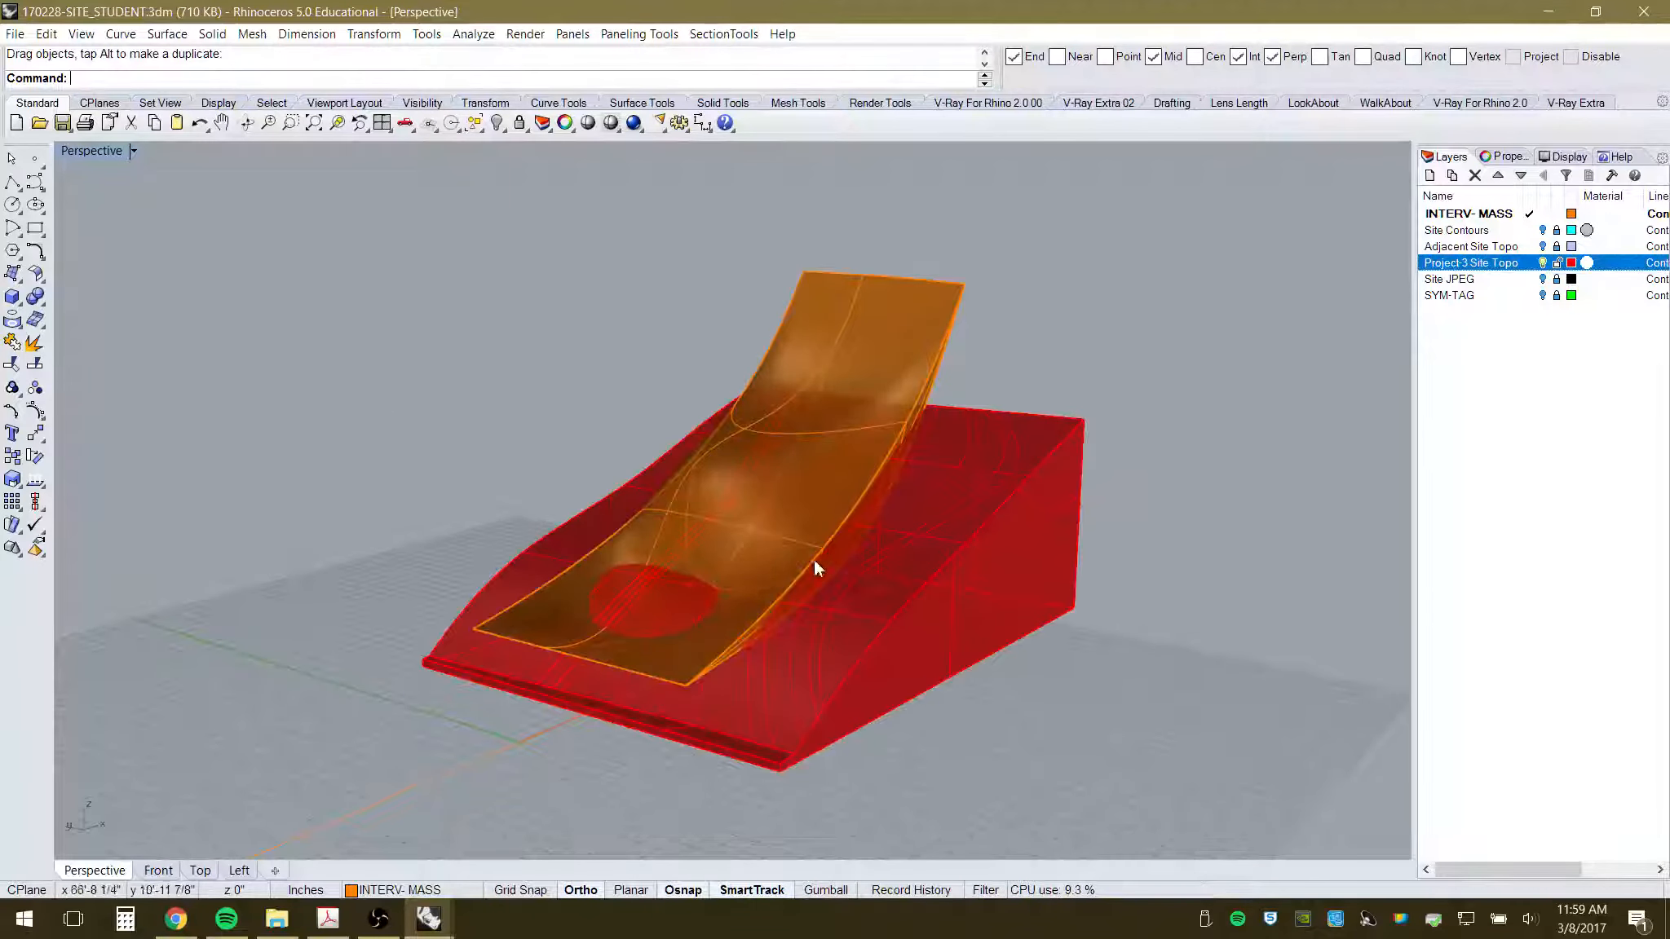
right_drag(814, 561, 635, 587)
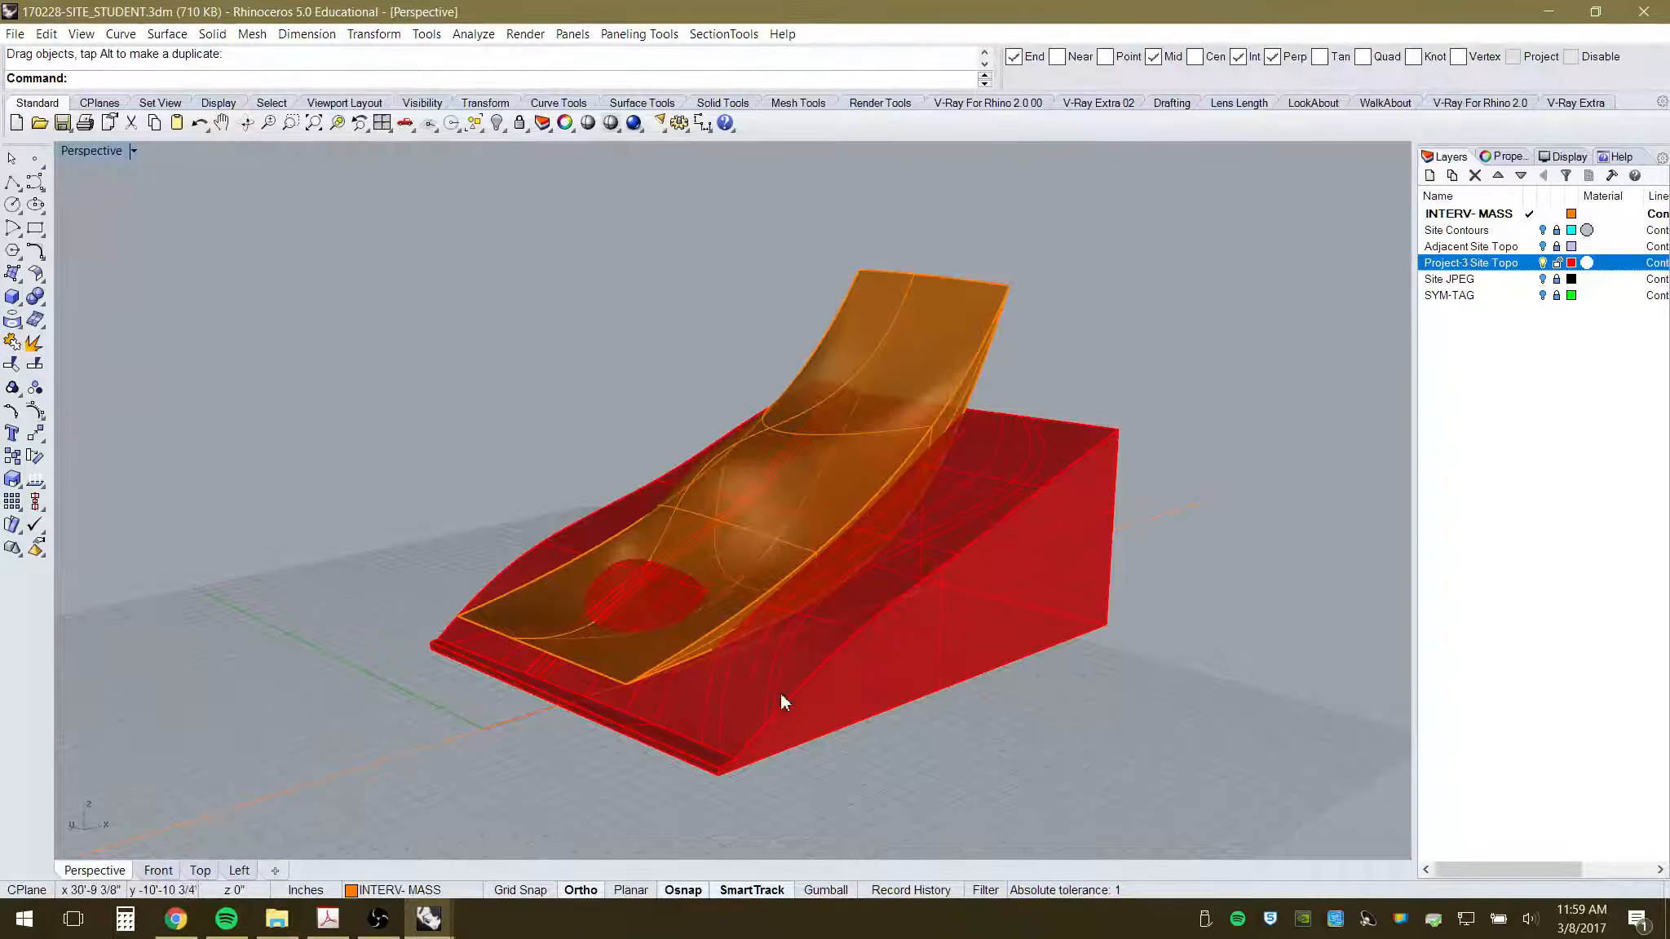
right_drag(780, 693, 726, 661)
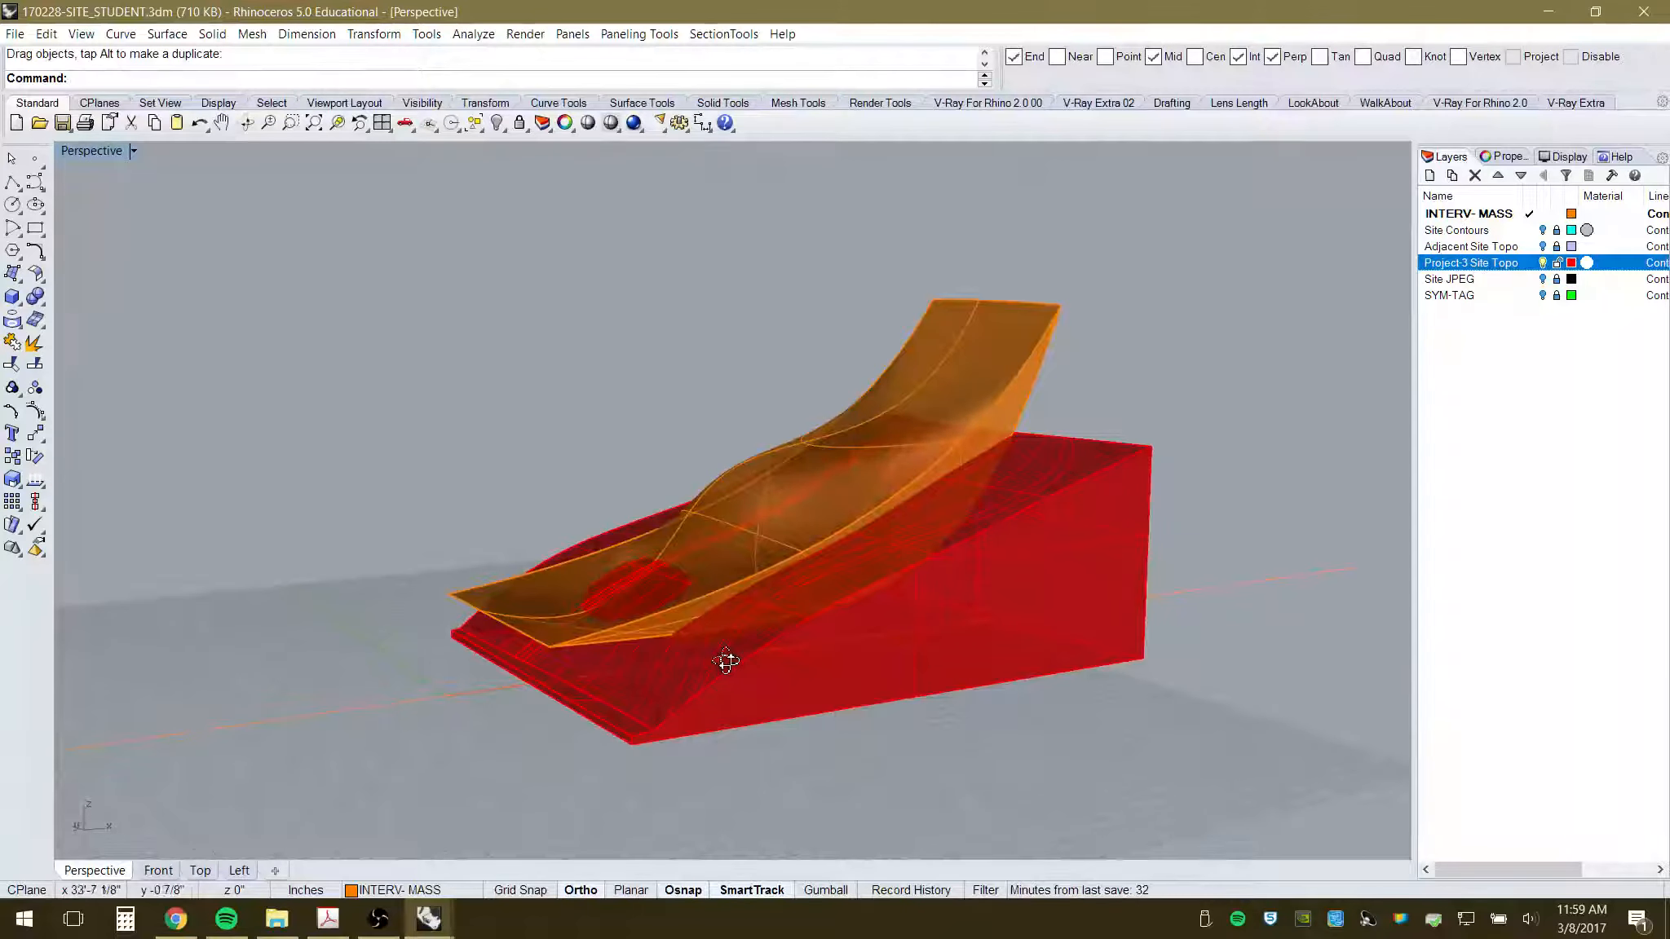
scroll(662, 558, up, 4)
right_drag(661, 559, 745, 587)
mouse_move(712, 510)
right_down()
mouse_move(693, 541)
mouse_move(720, 484)
mouse_move(868, 436)
mouse_move(707, 509)
right_up()
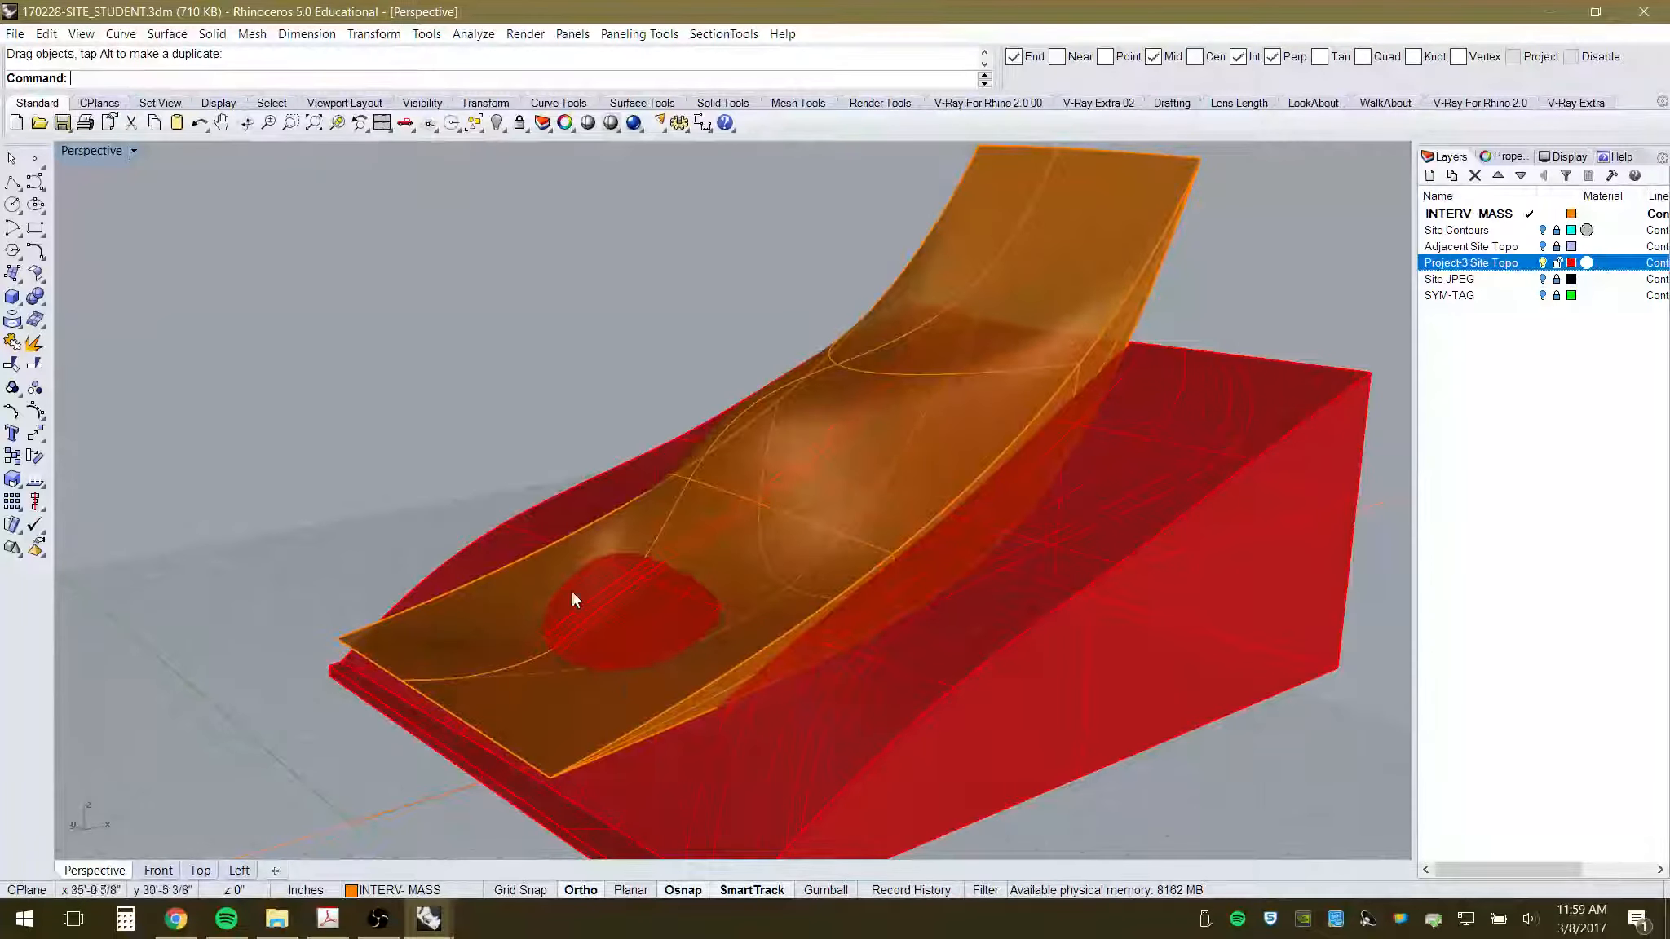
right_drag(745, 690, 819, 624)
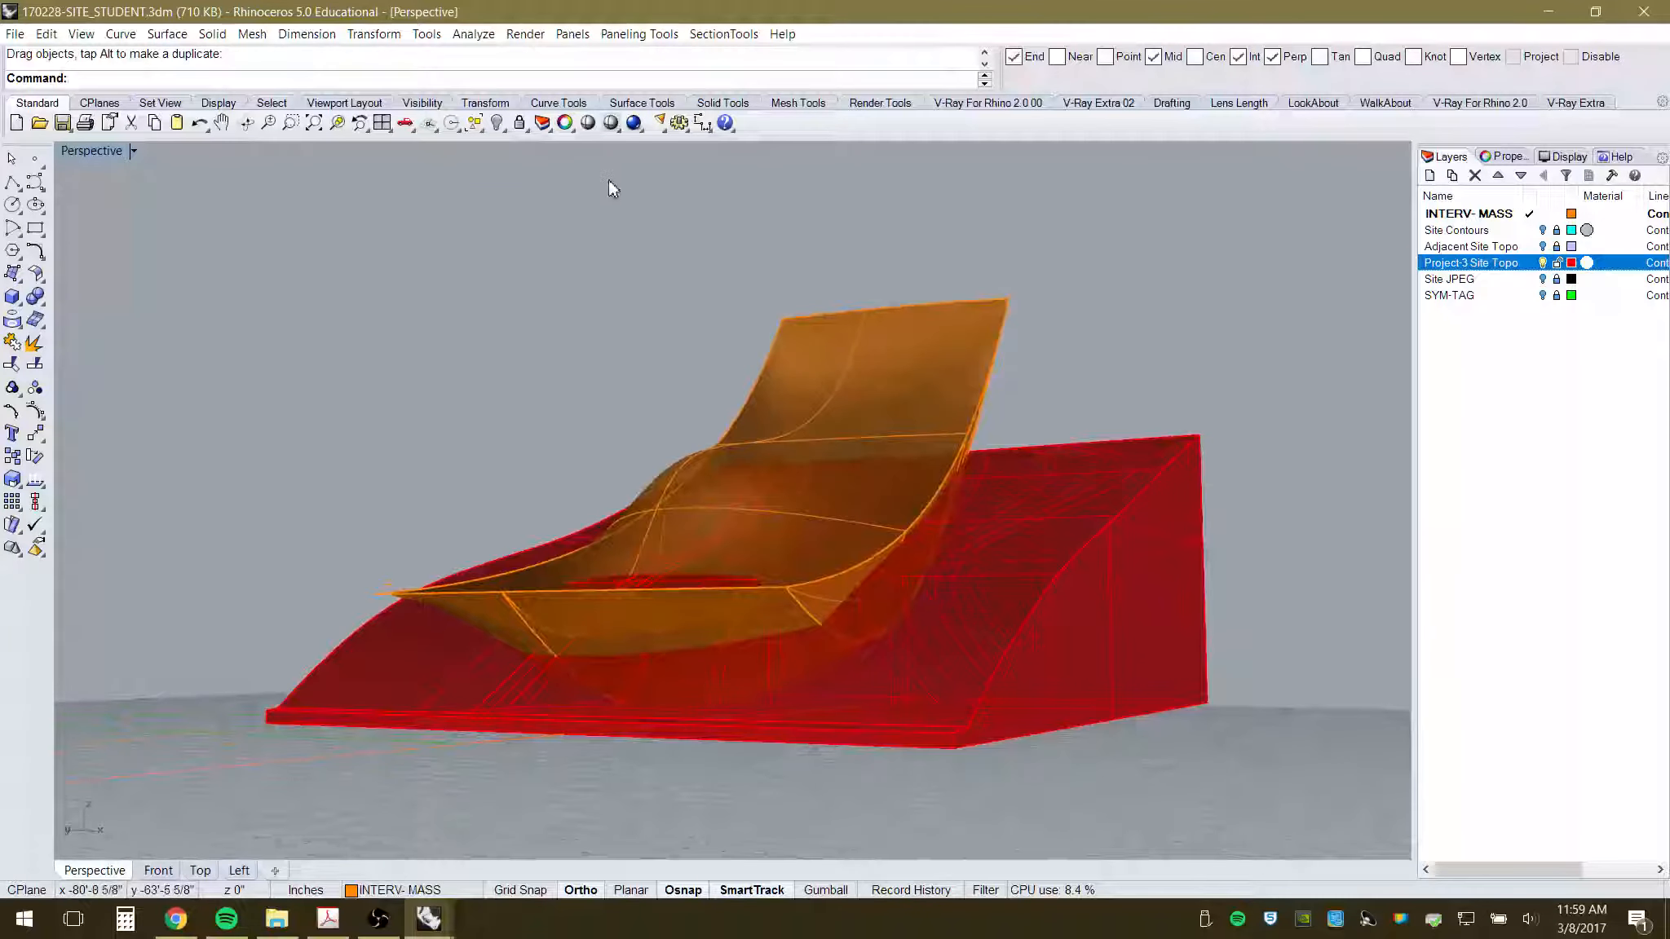
- Show hidden objects and delete the revealed orange box
right_click(497, 124)
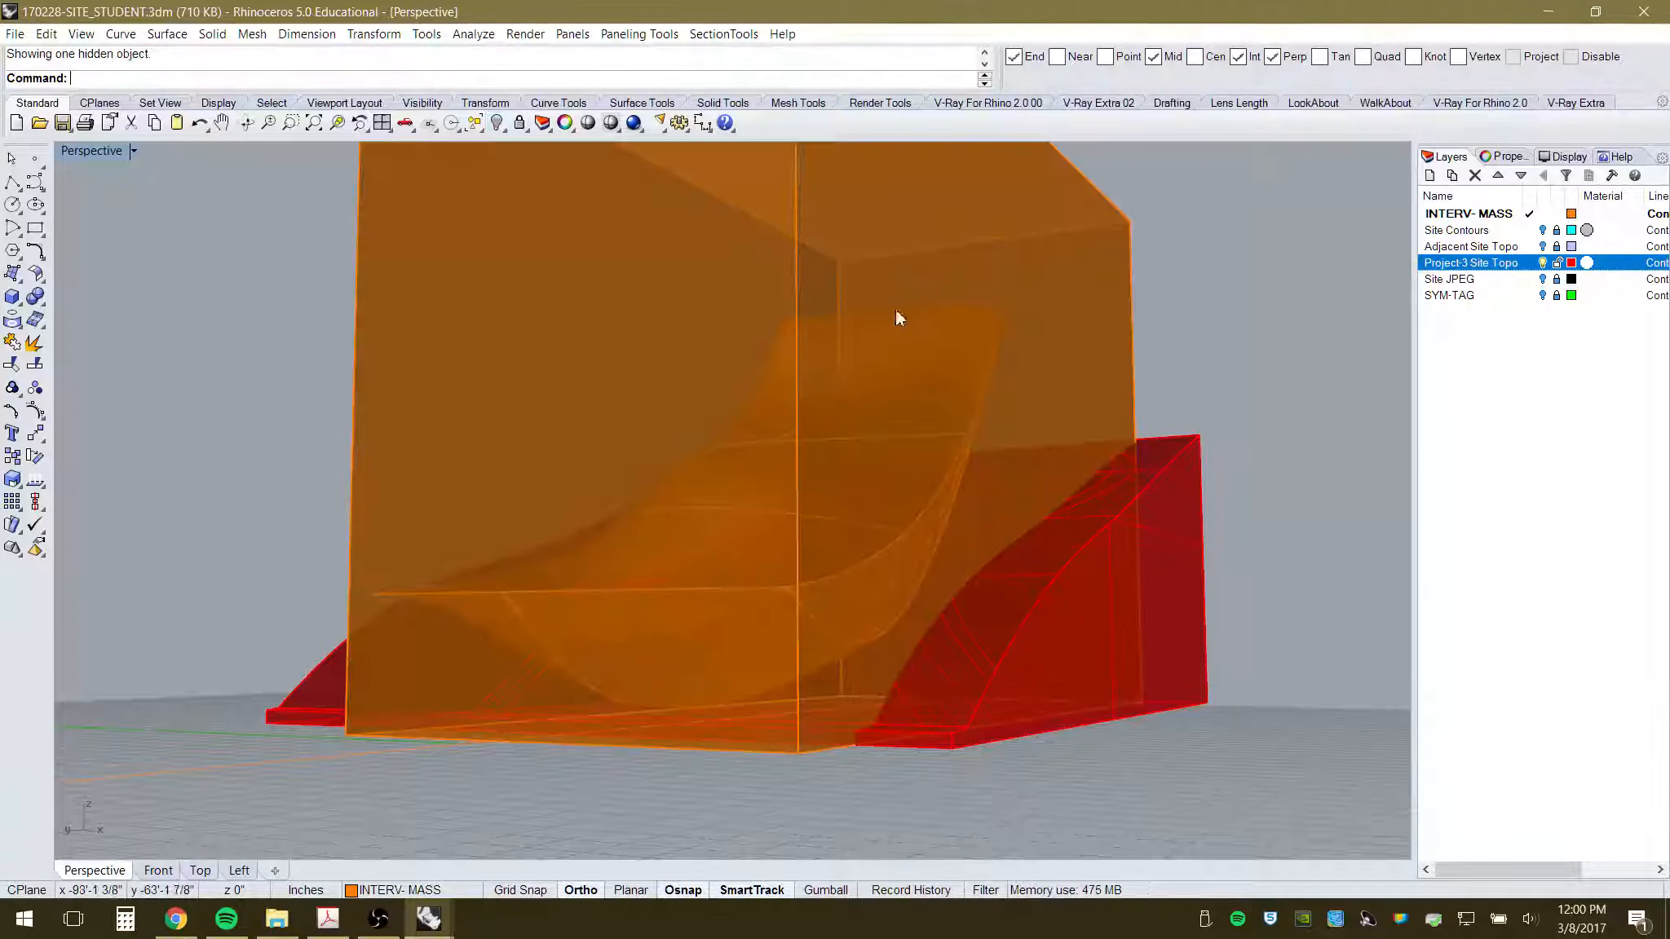
click(1128, 320)
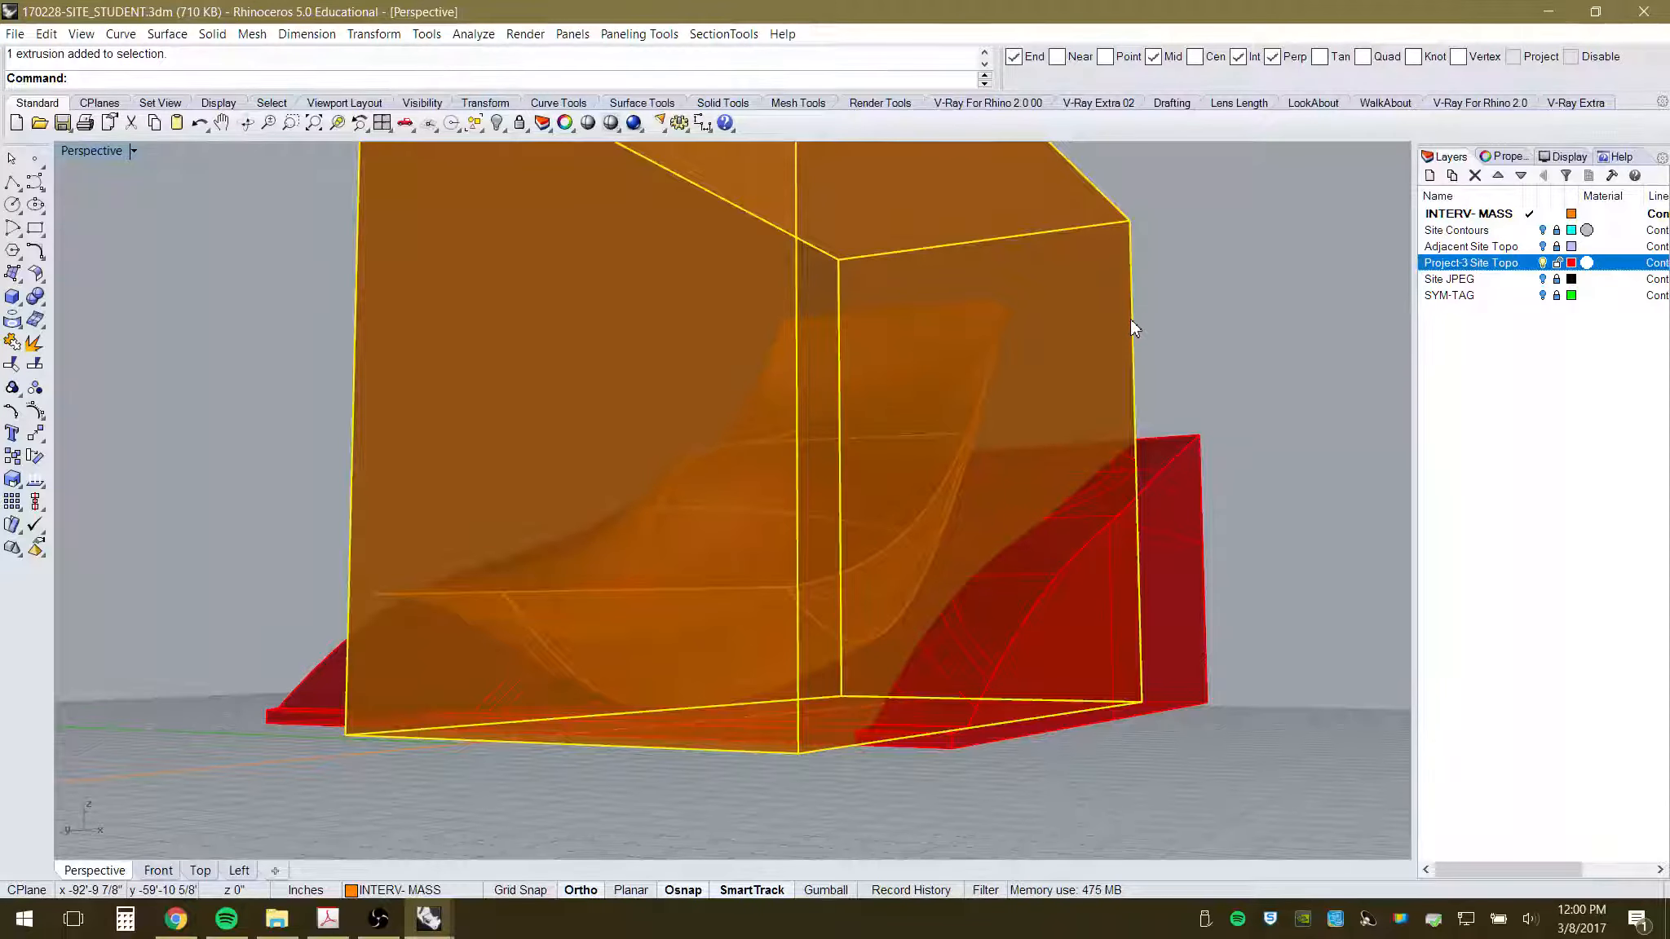
key(Delete)
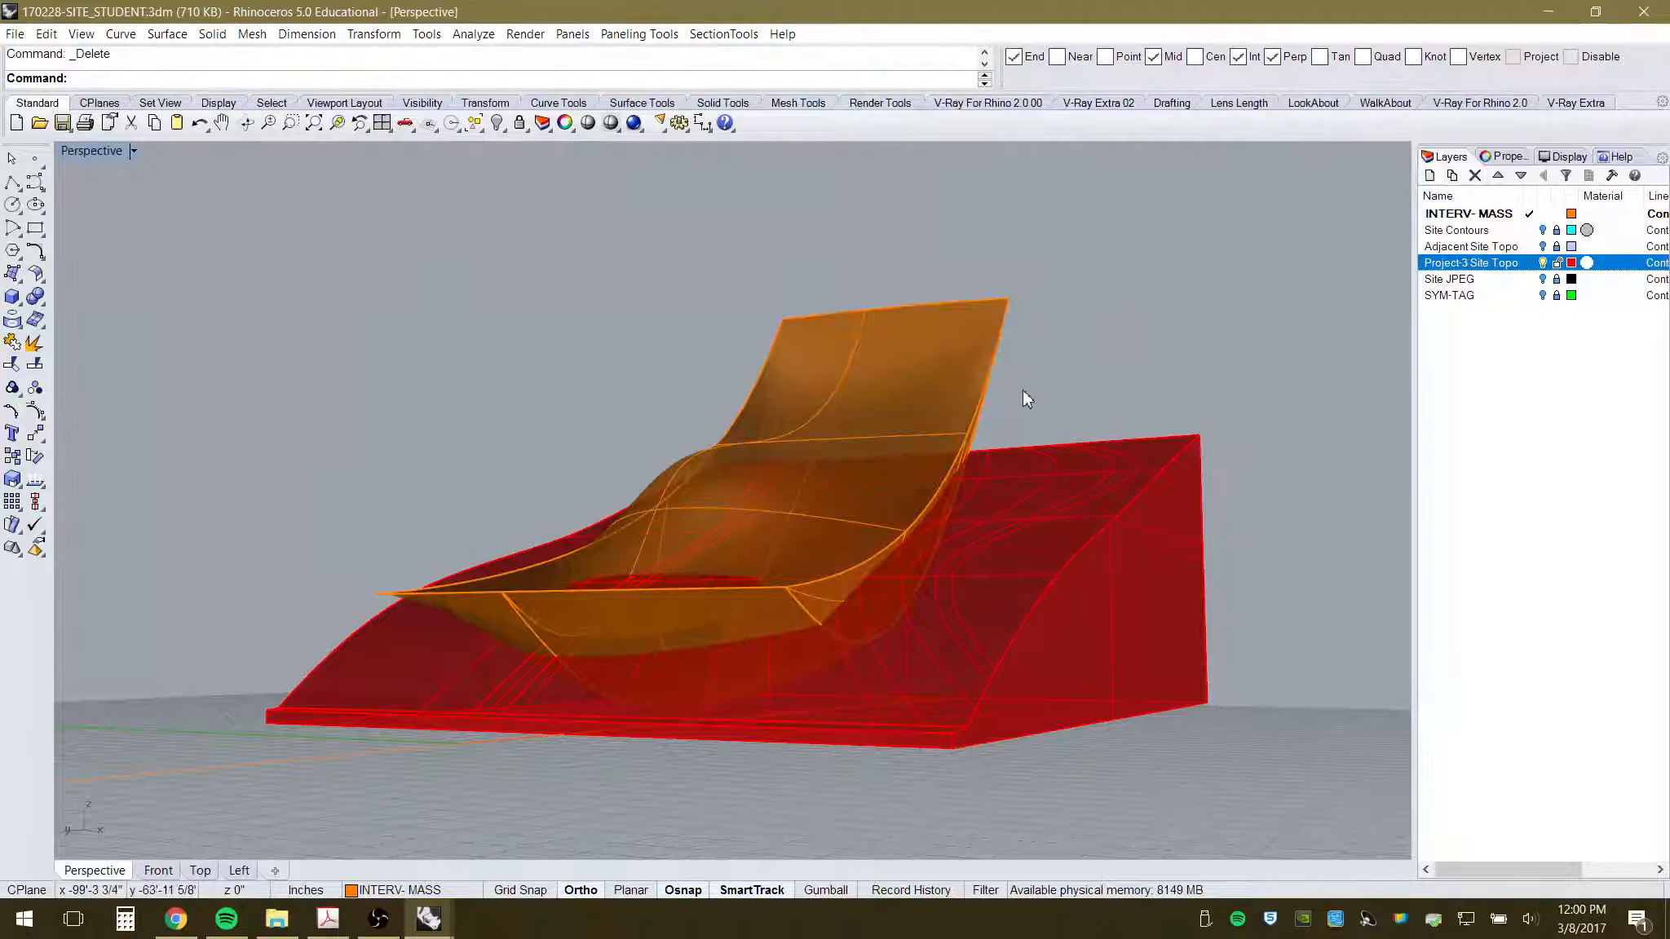
- Select the orange canopy polysurface and switch to the Top viewport
right_drag(1022, 390, 802, 587)
click(955, 316)
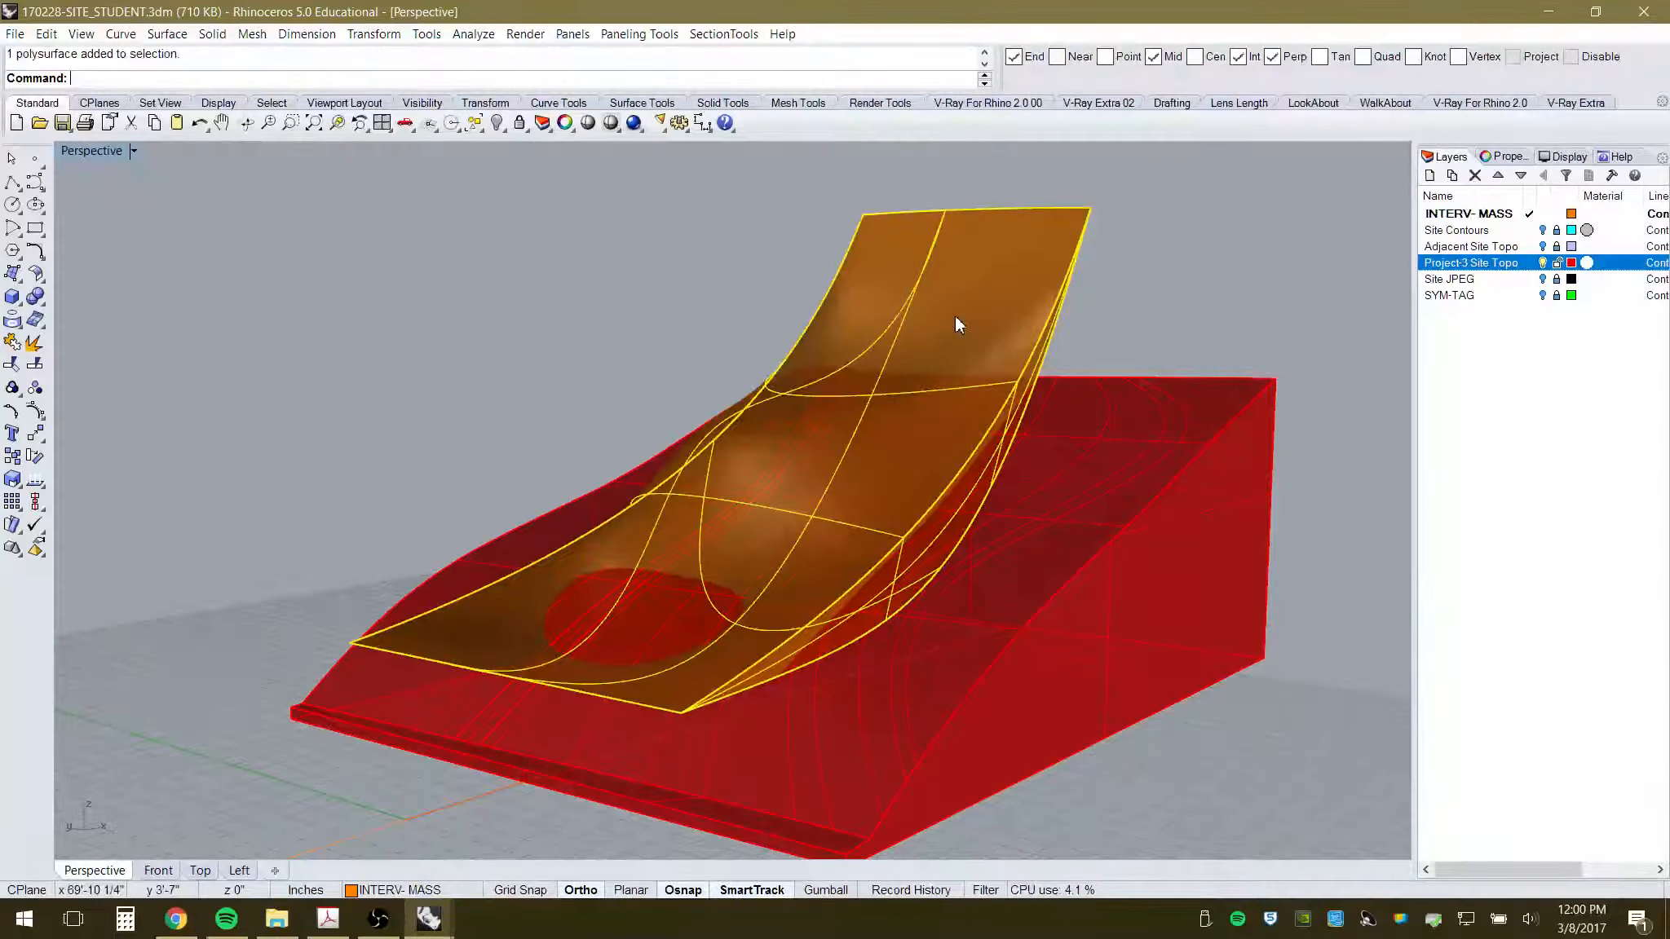
right_drag(955, 315, 1077, 566)
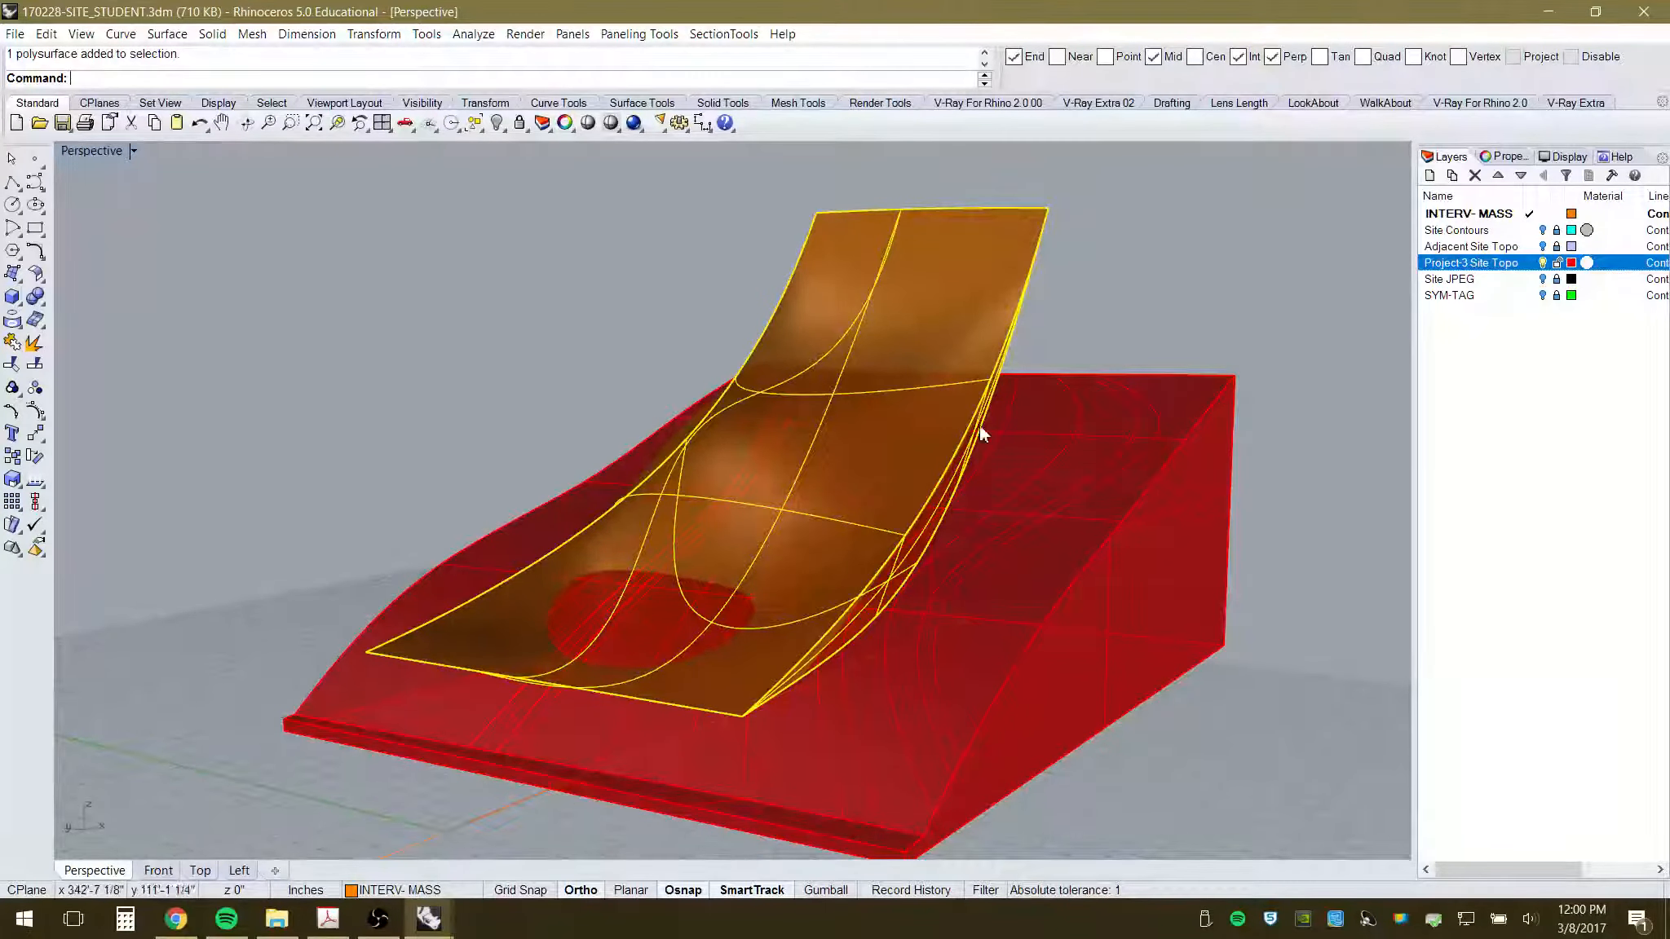
click(1154, 322)
right_drag(1155, 321, 1080, 511)
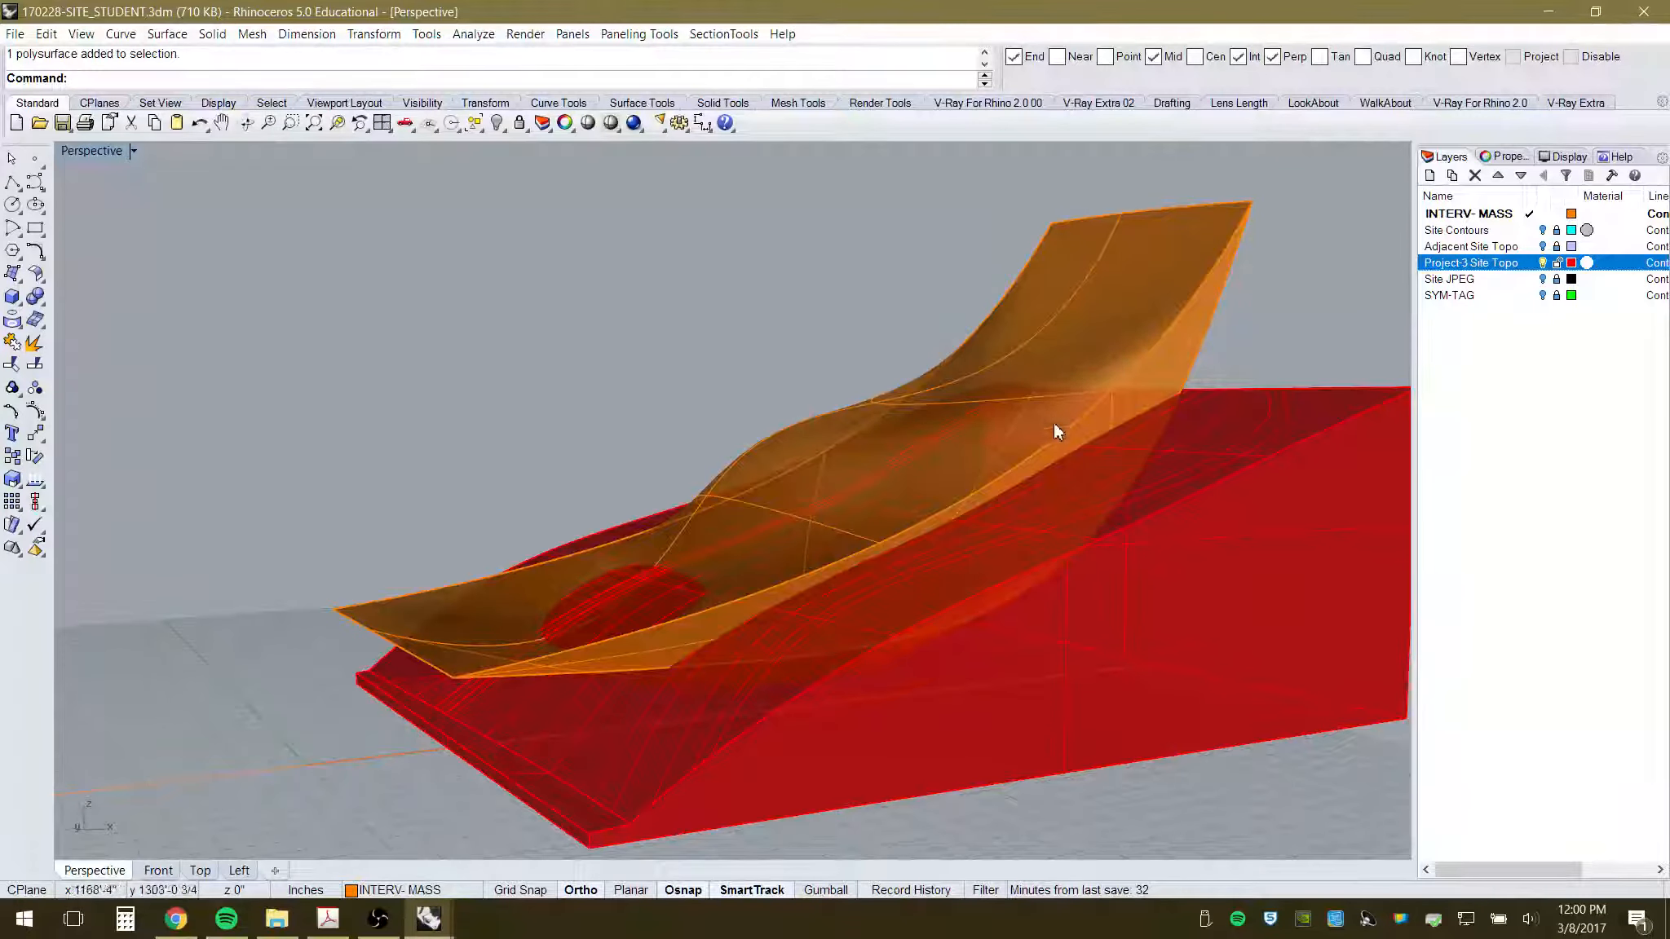
click(1103, 293)
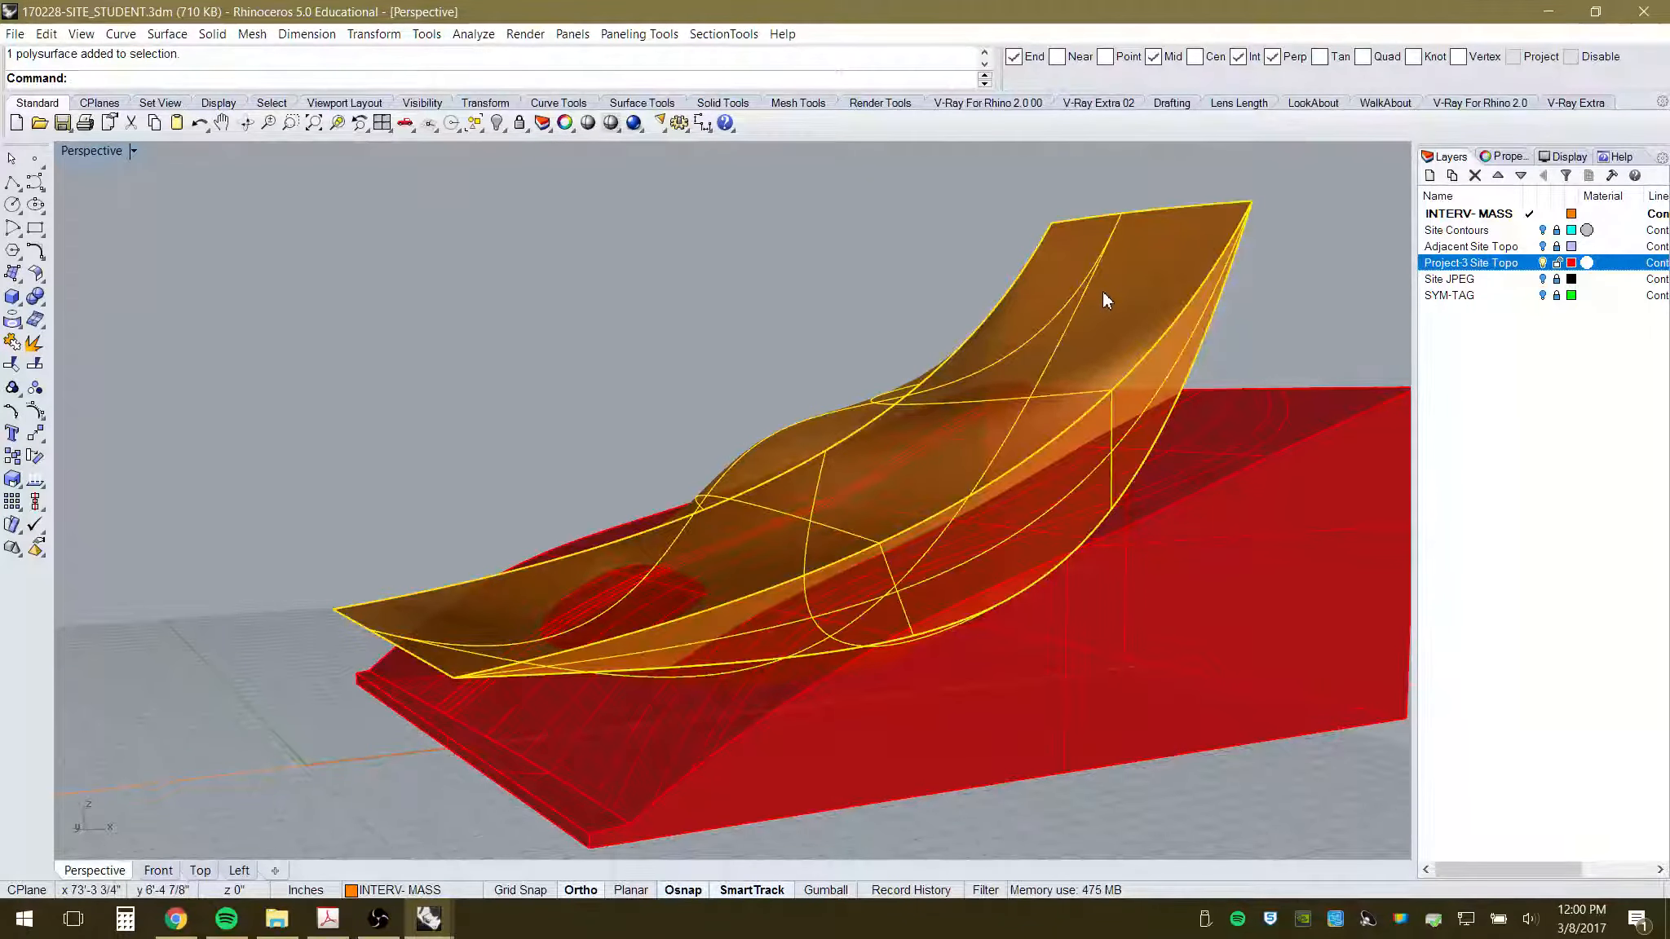
scroll(690, 489, down, 6)
right_drag(690, 491, 917, 578)
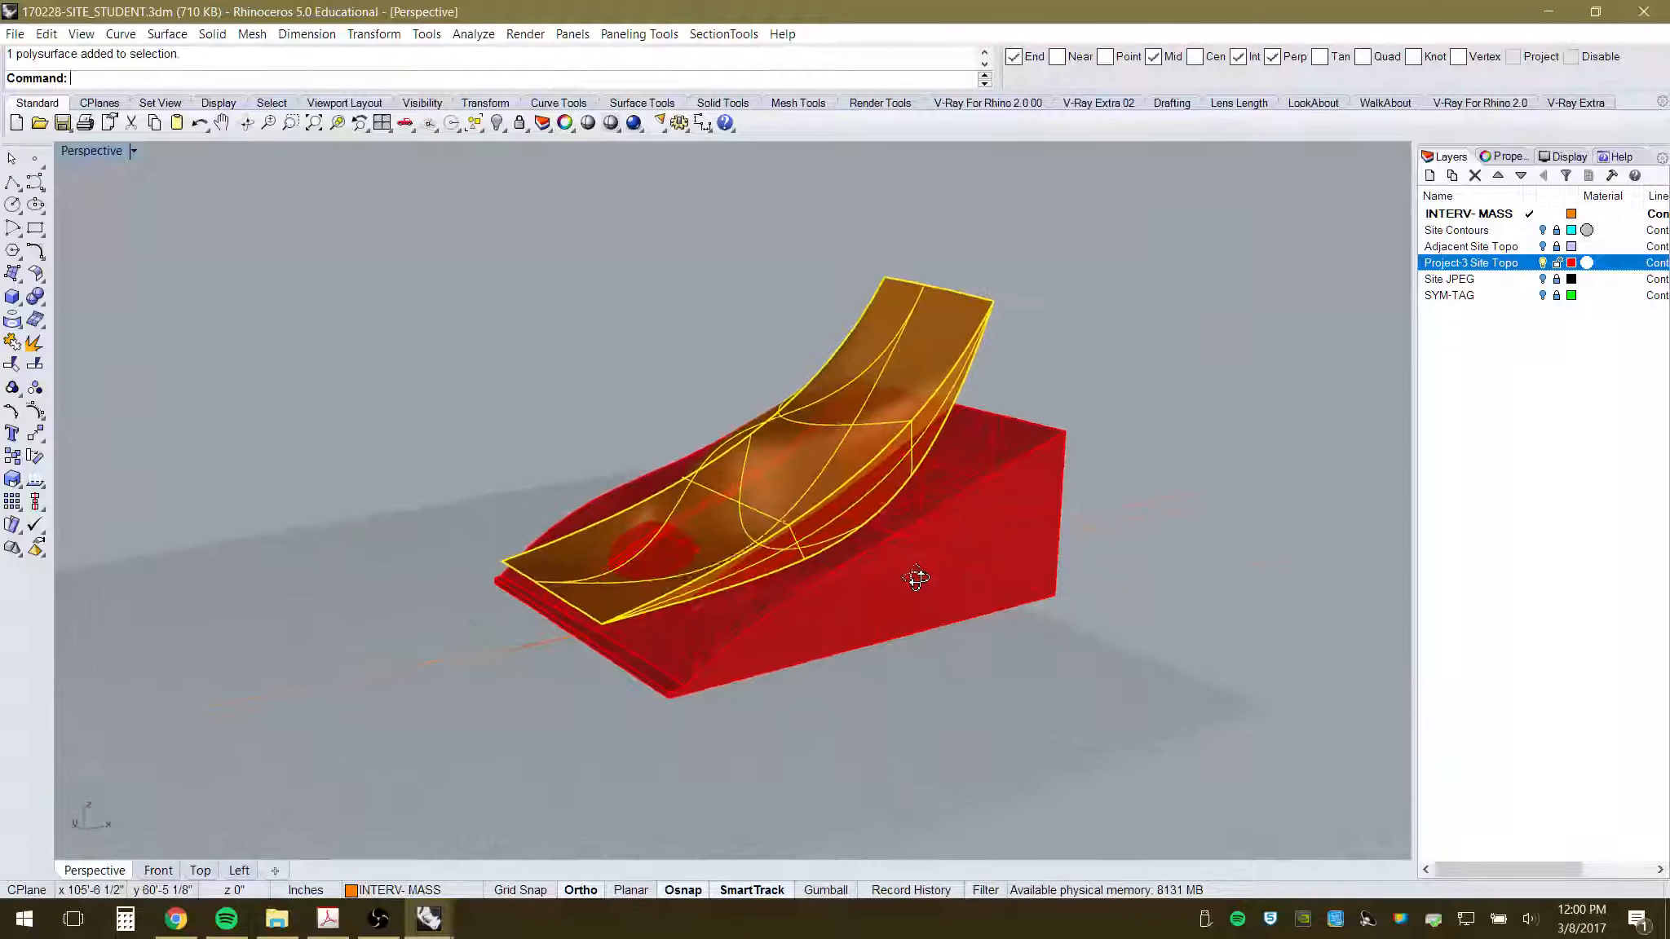
click(200, 870)
scroll(552, 595, down, 3)
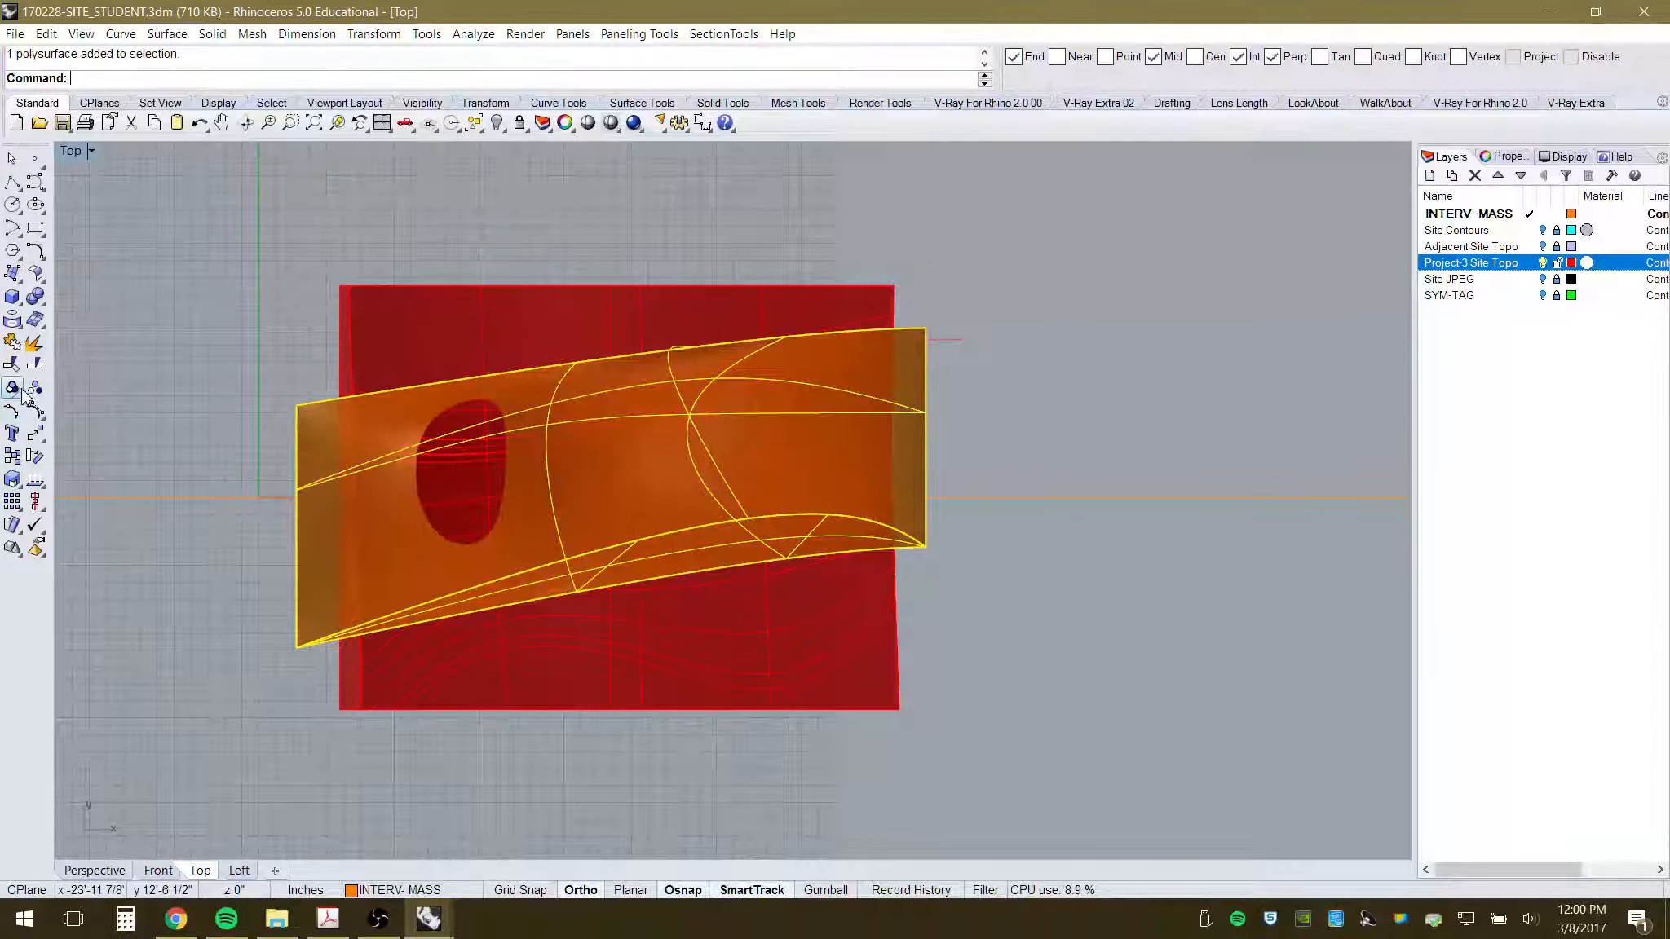
- Copy the canopy polysurface 80' to the right of the topography
click(12, 457)
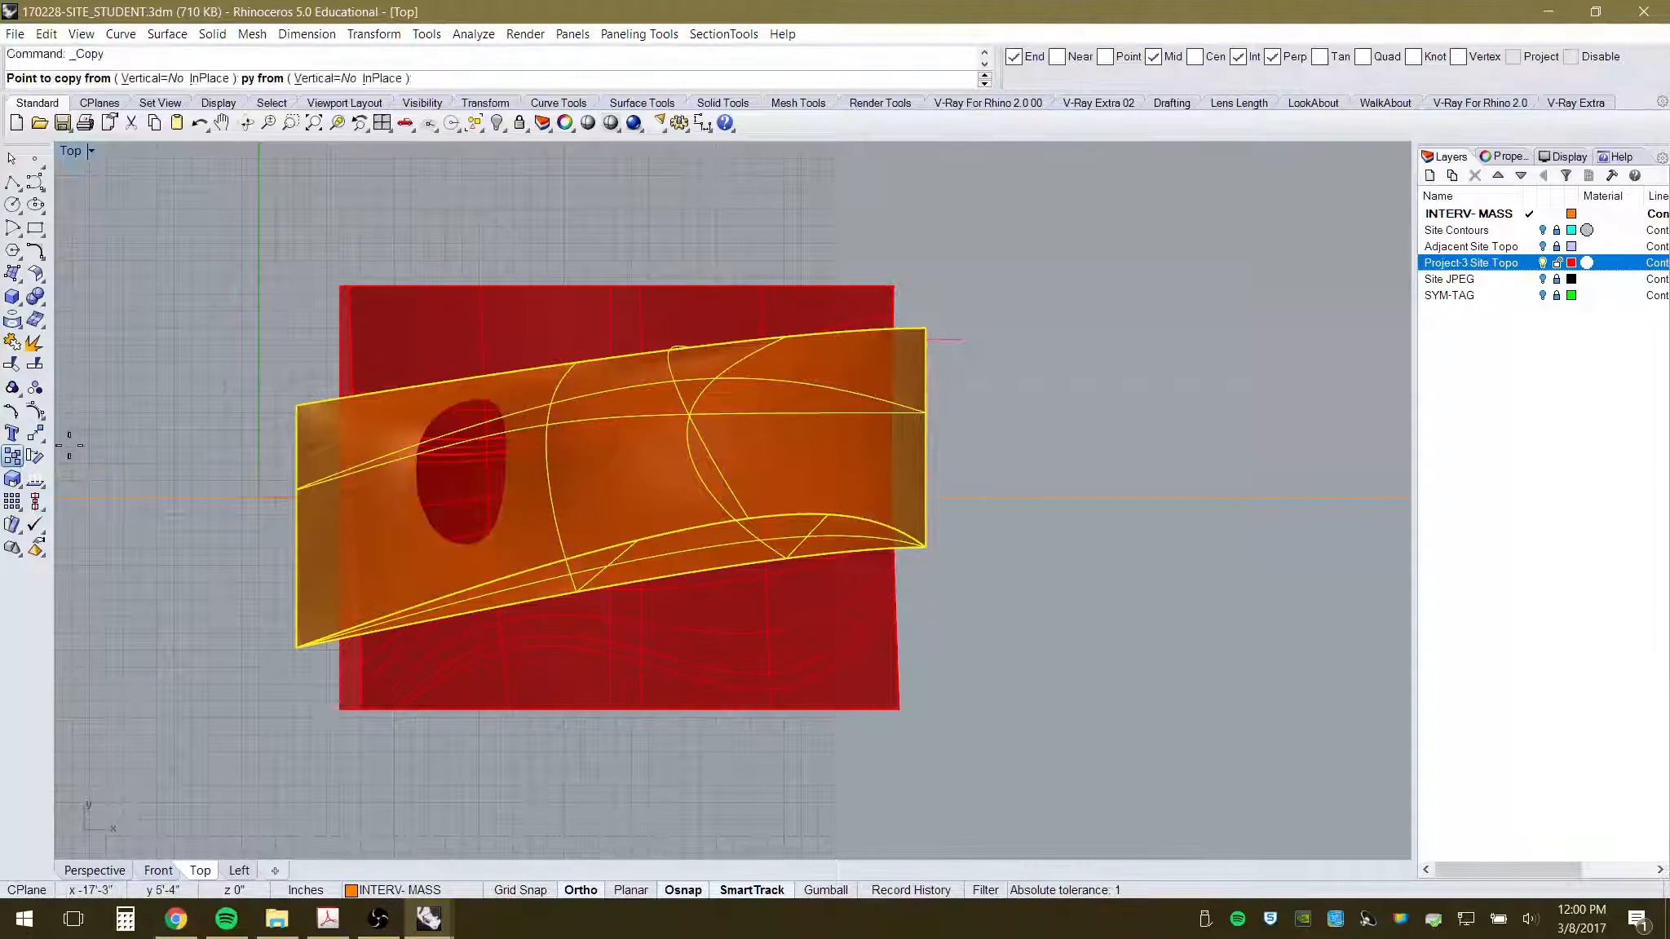
click(278, 226)
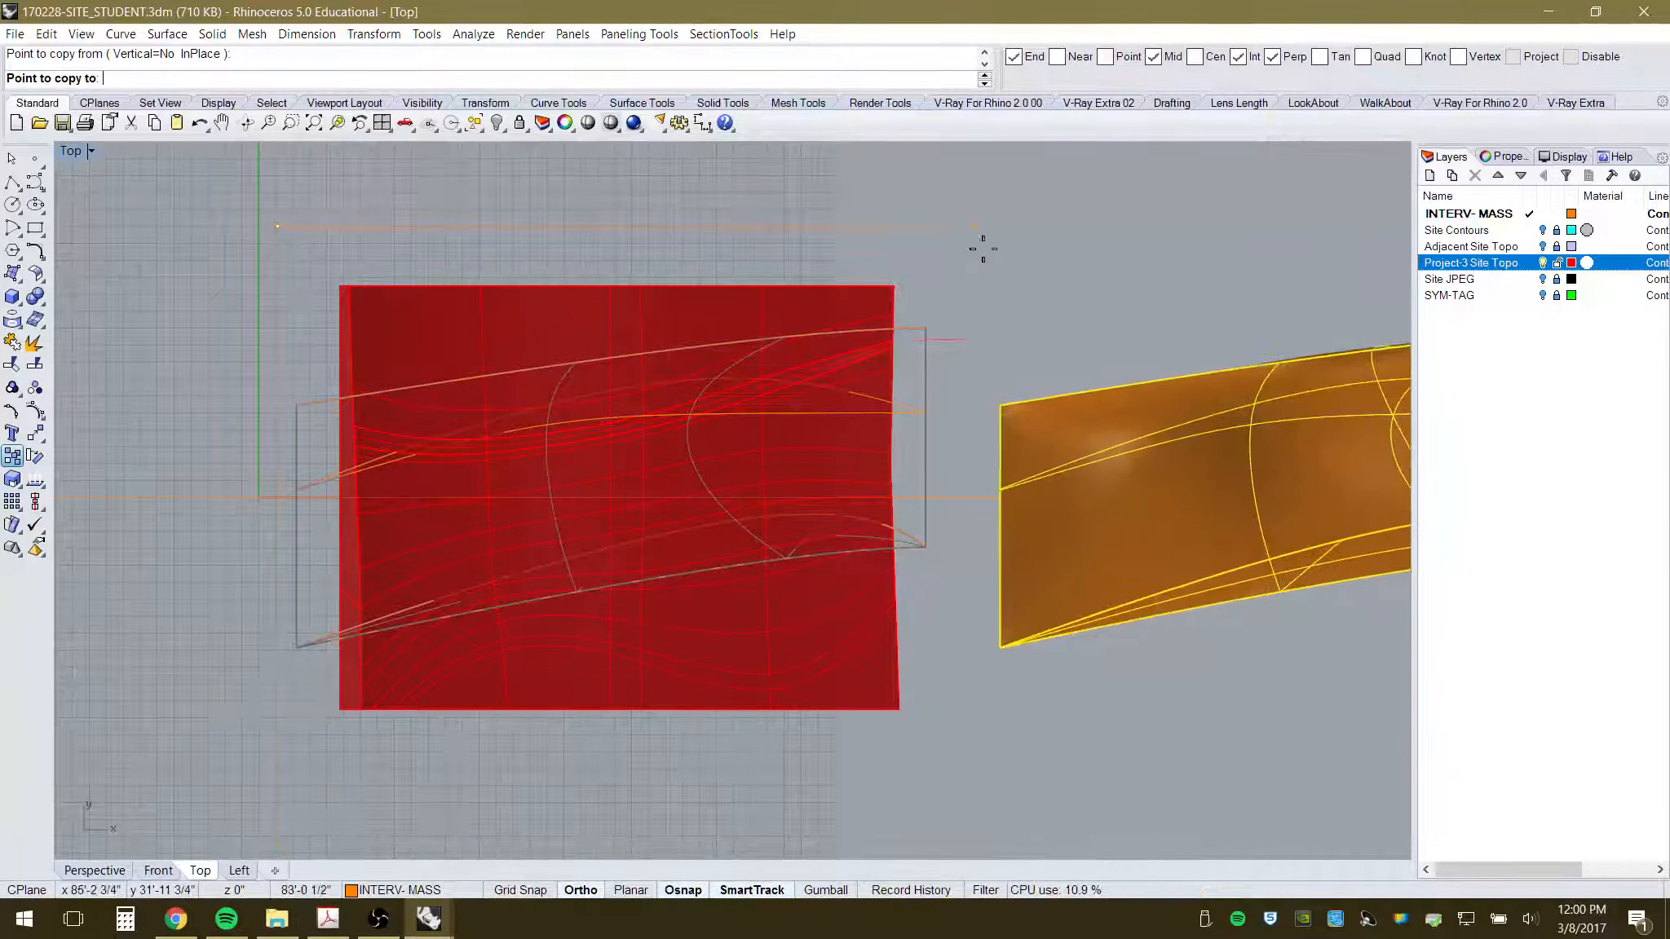
text(8)
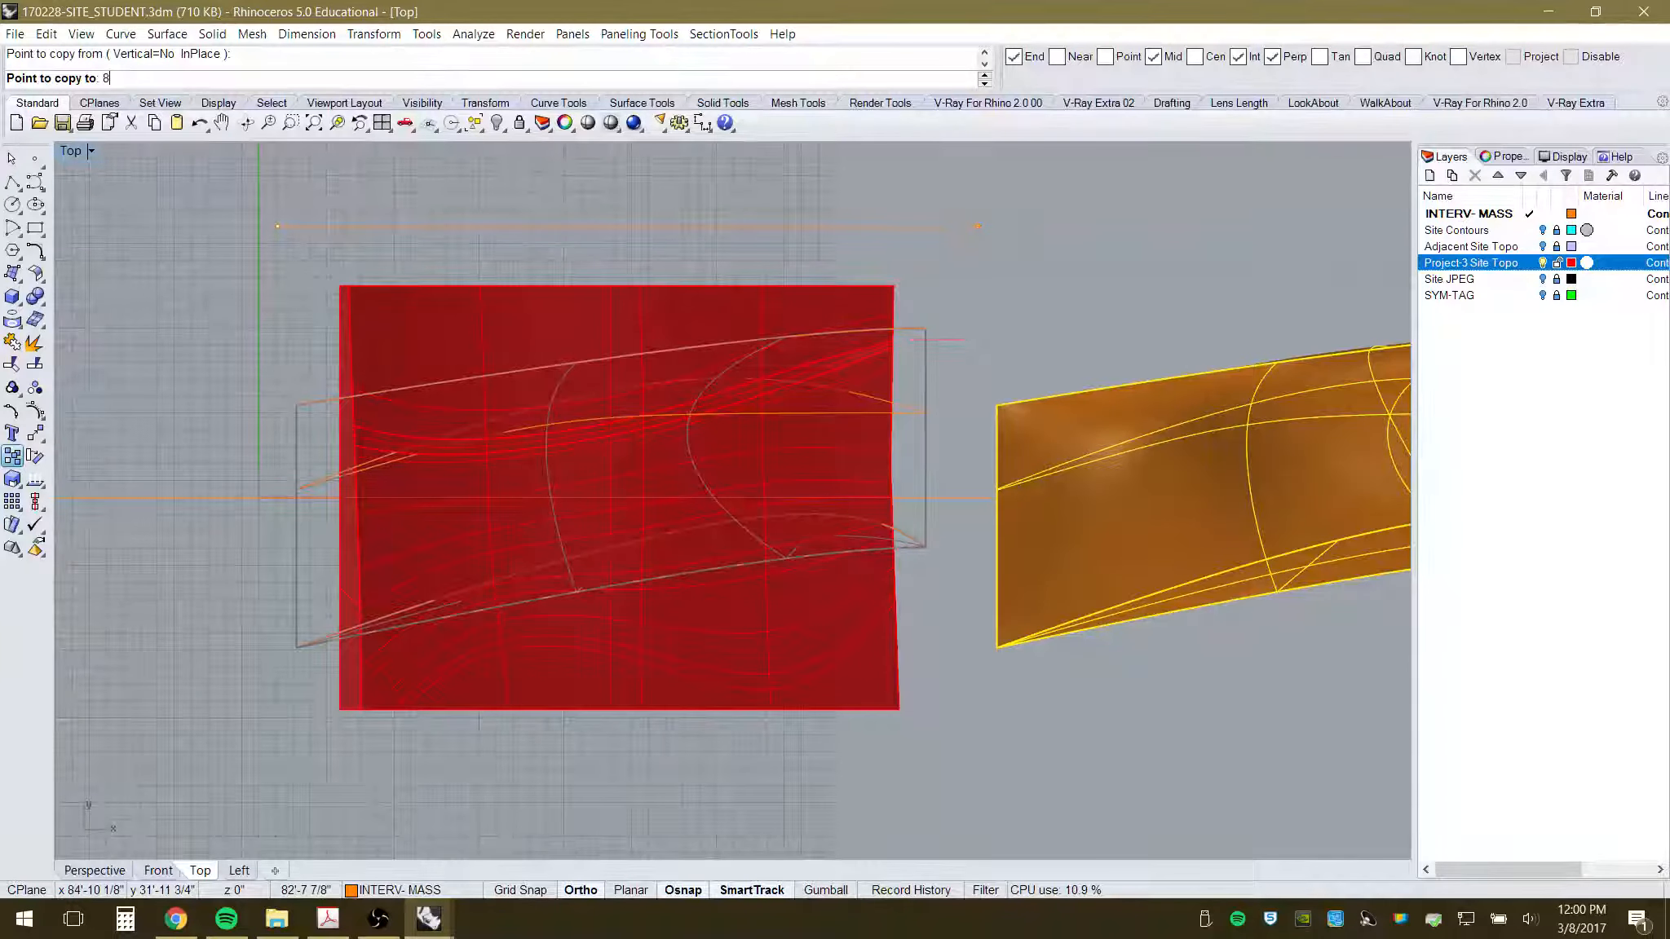
text(0')
key(Return)
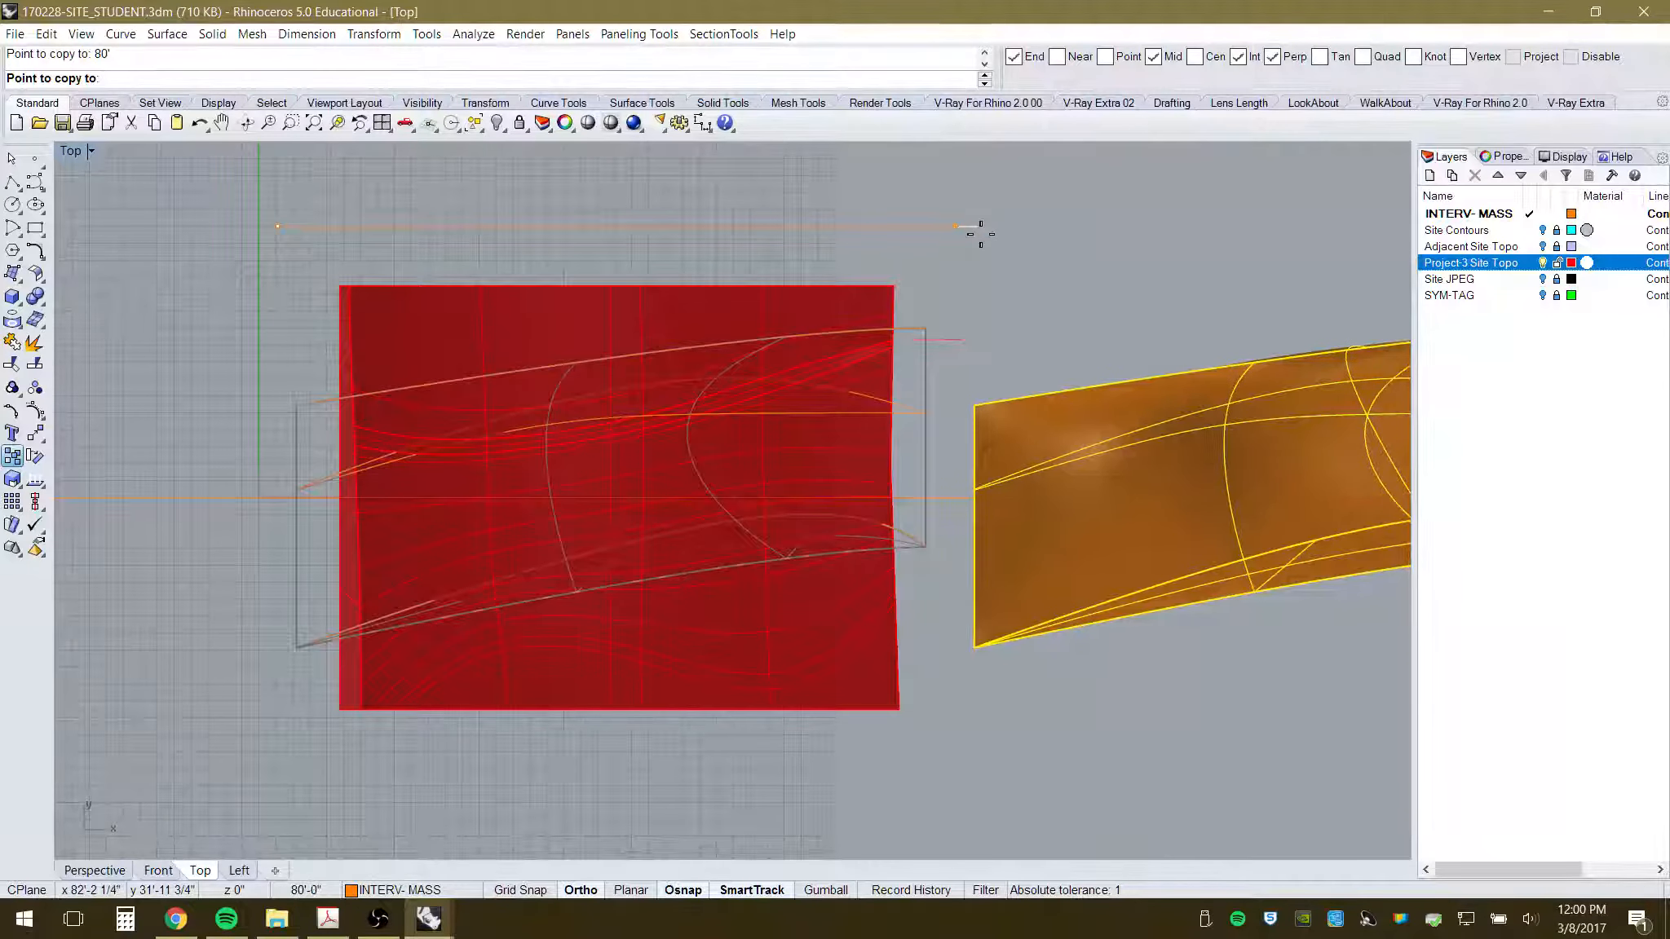
click(981, 234)
key(Return)
key(Escape)
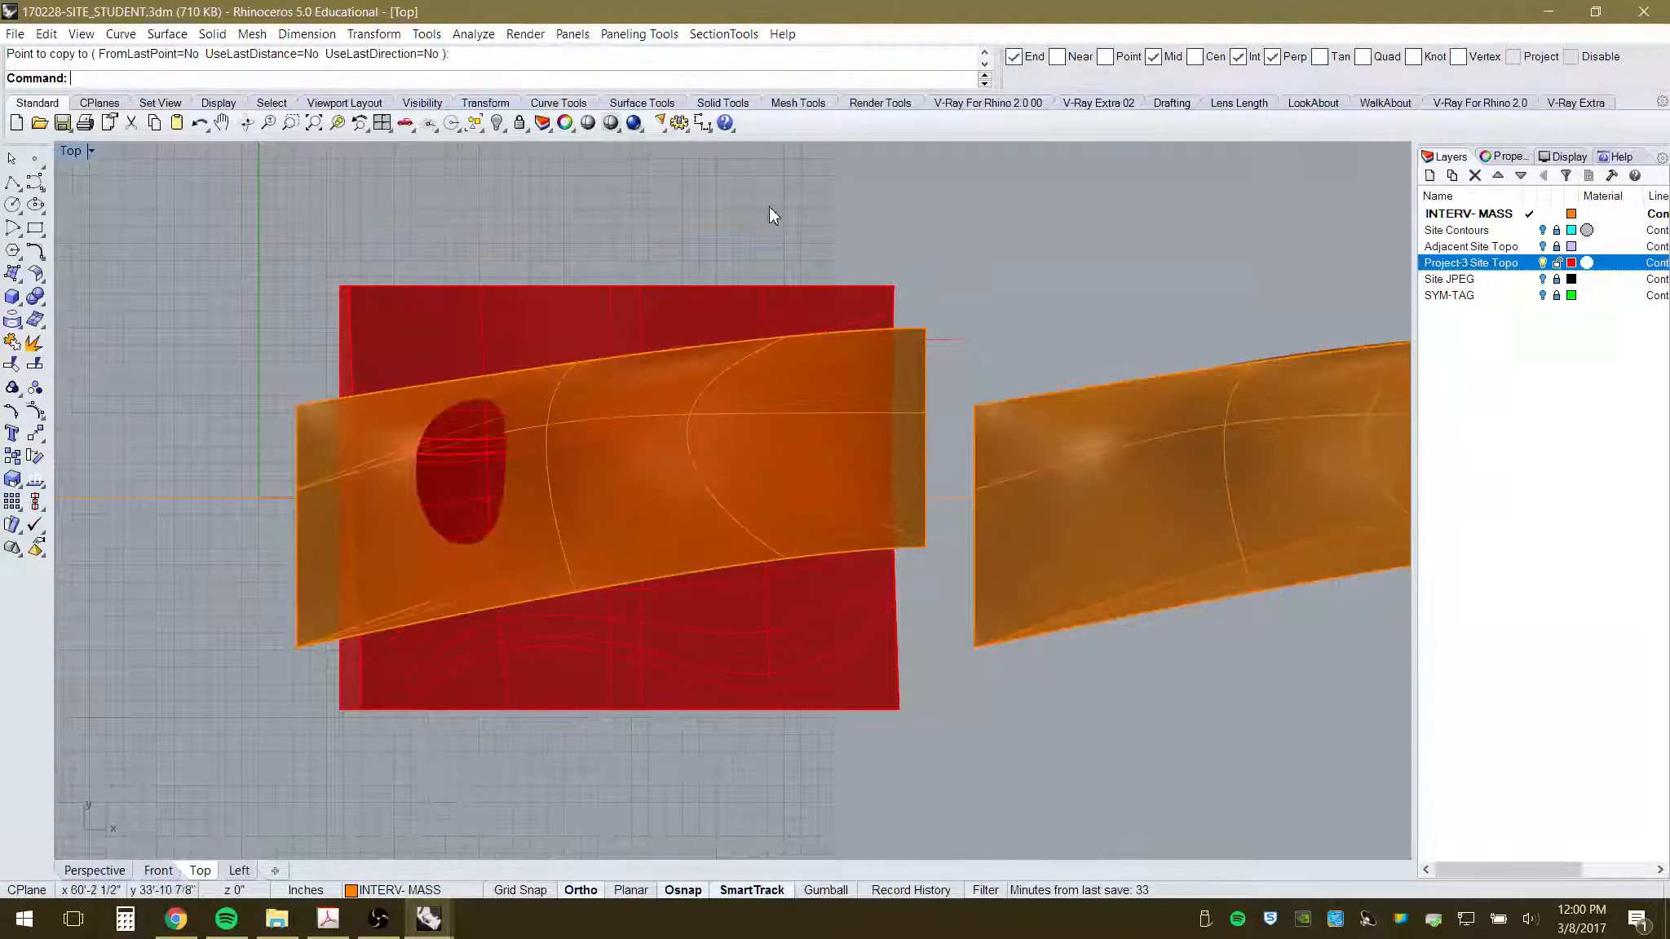
- Return to the Perspective view to see both canopies over the topo
click(96, 870)
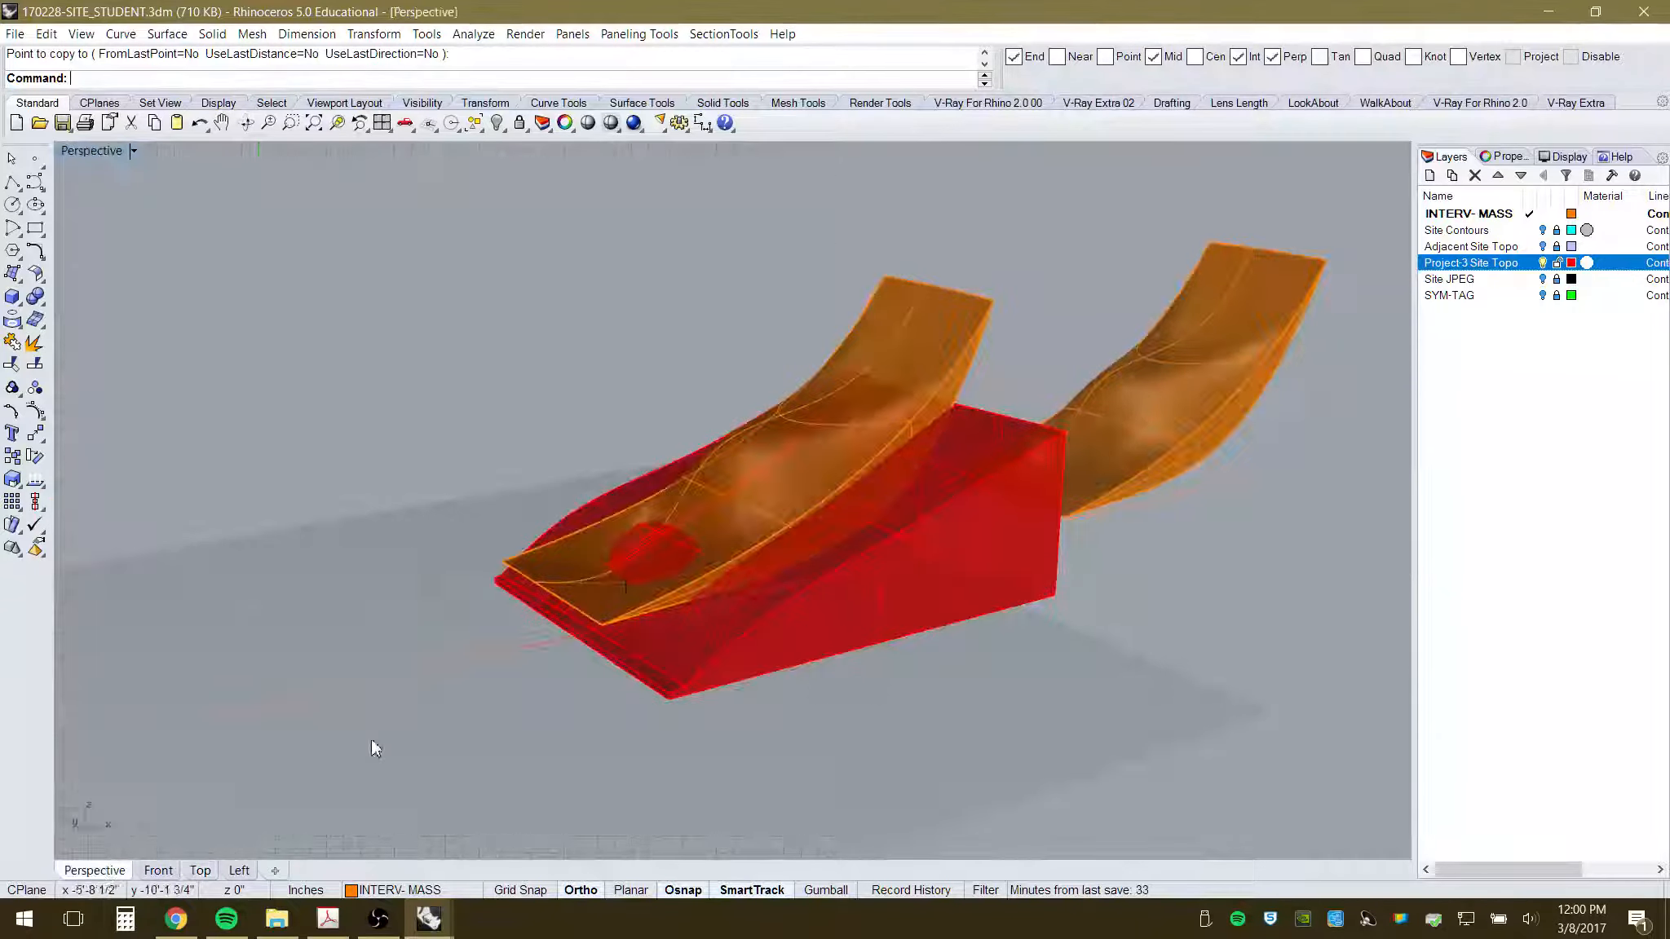
right_drag(850, 551, 853, 467)
scroll(742, 424, up, 3)
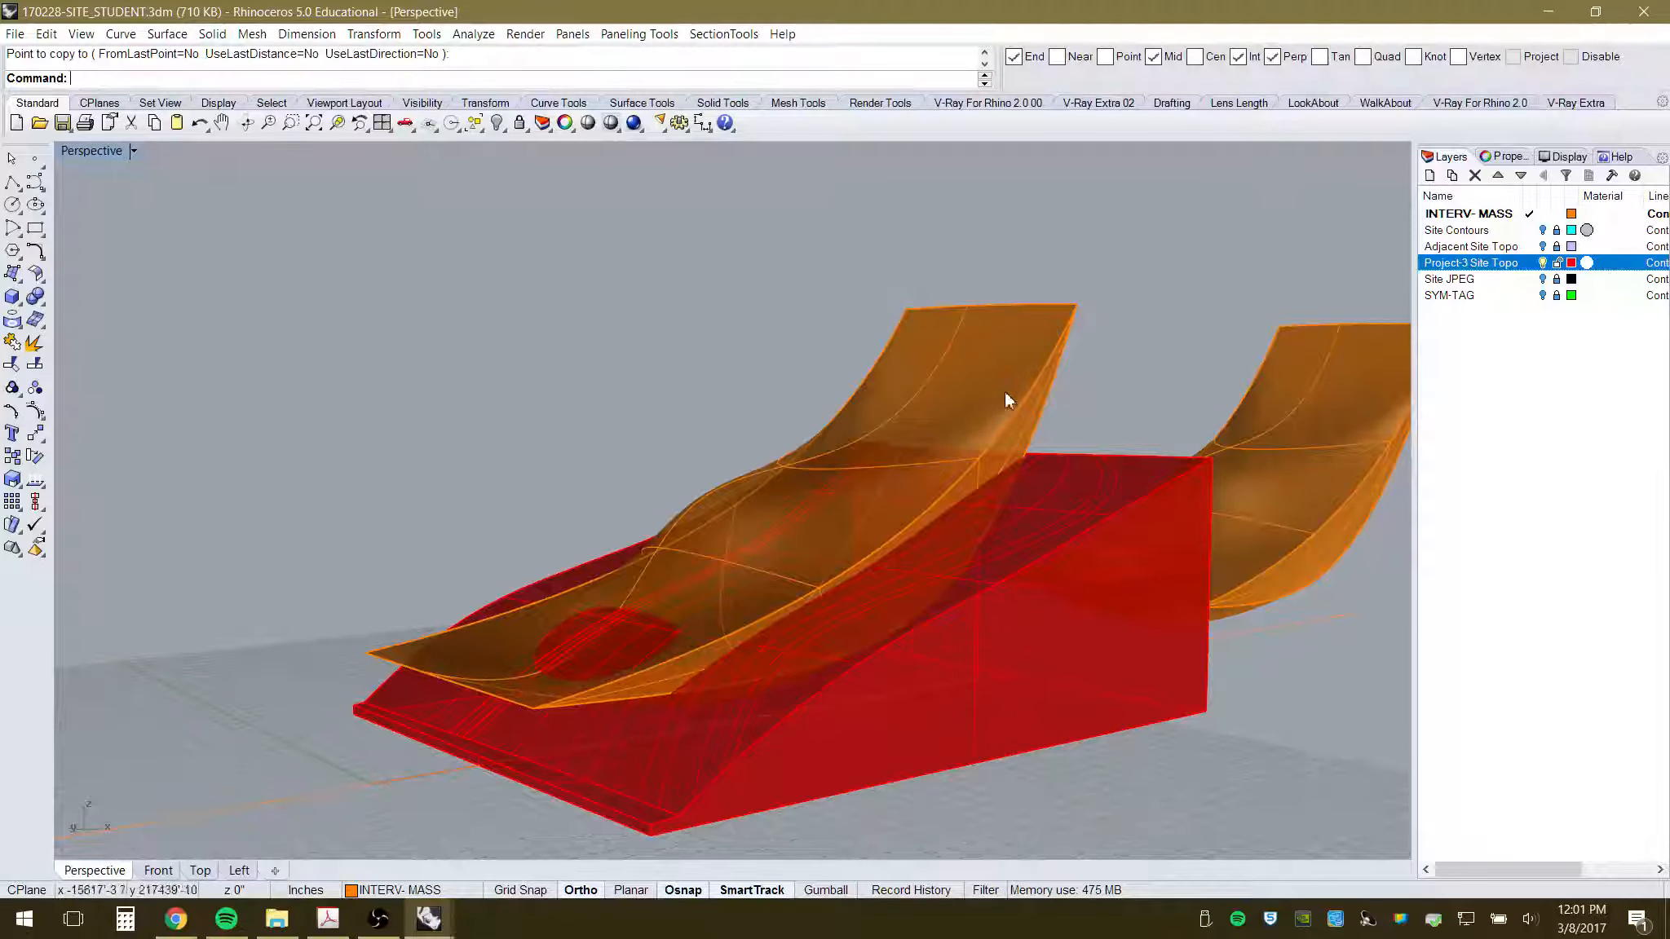
click(981, 368)
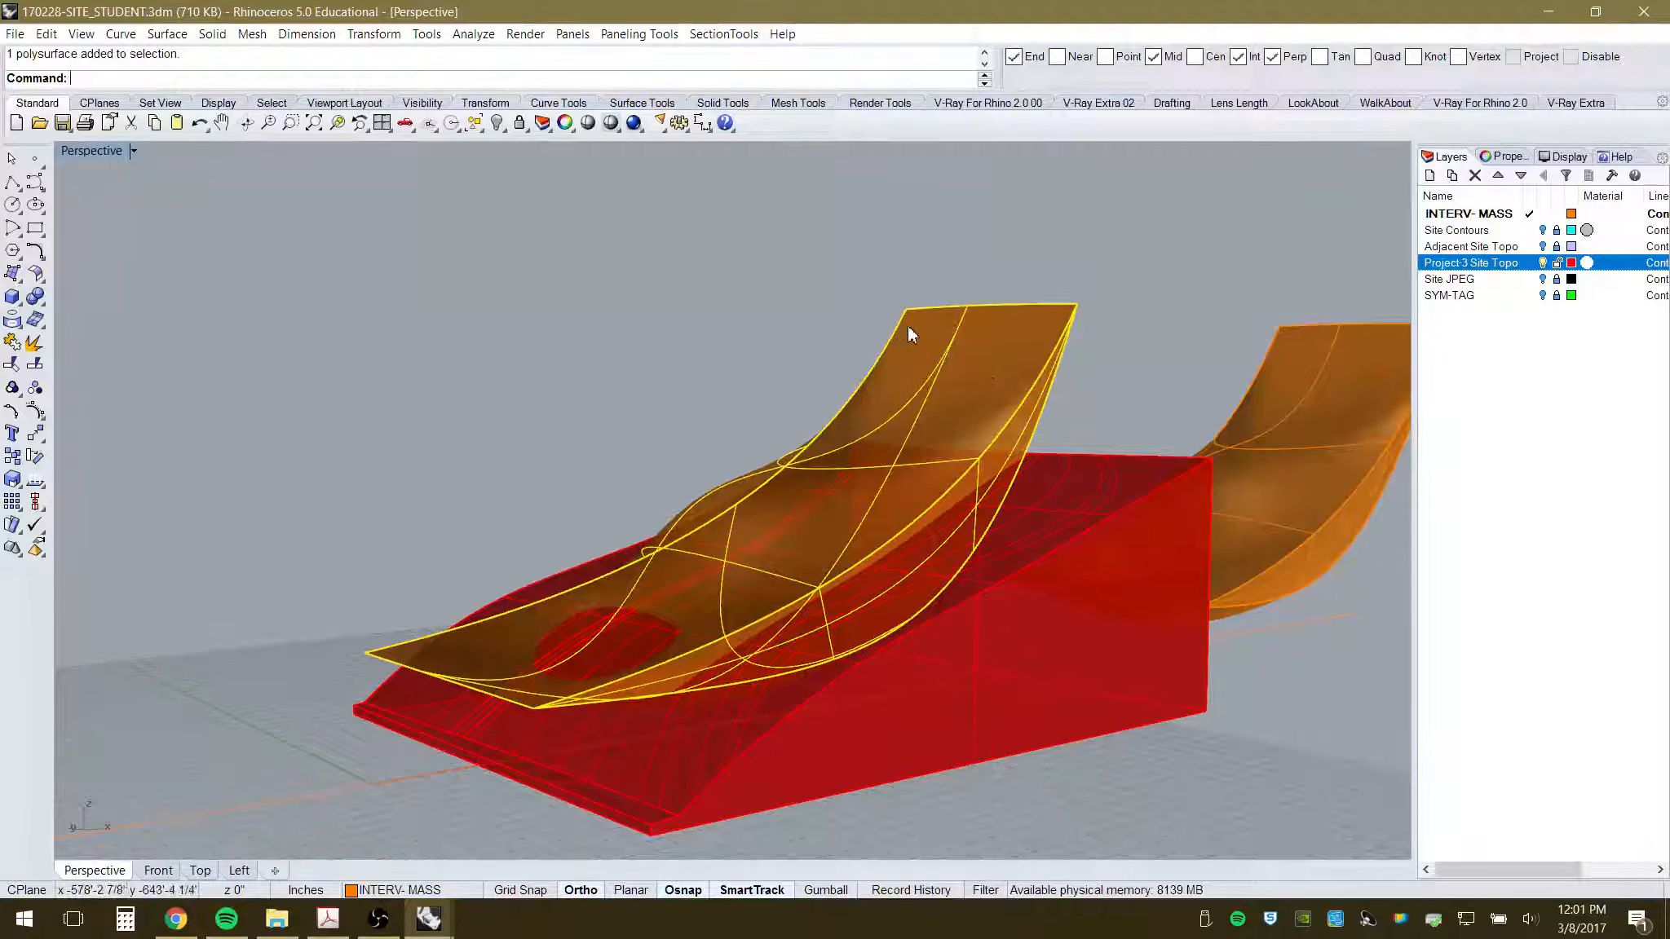
click(33, 344)
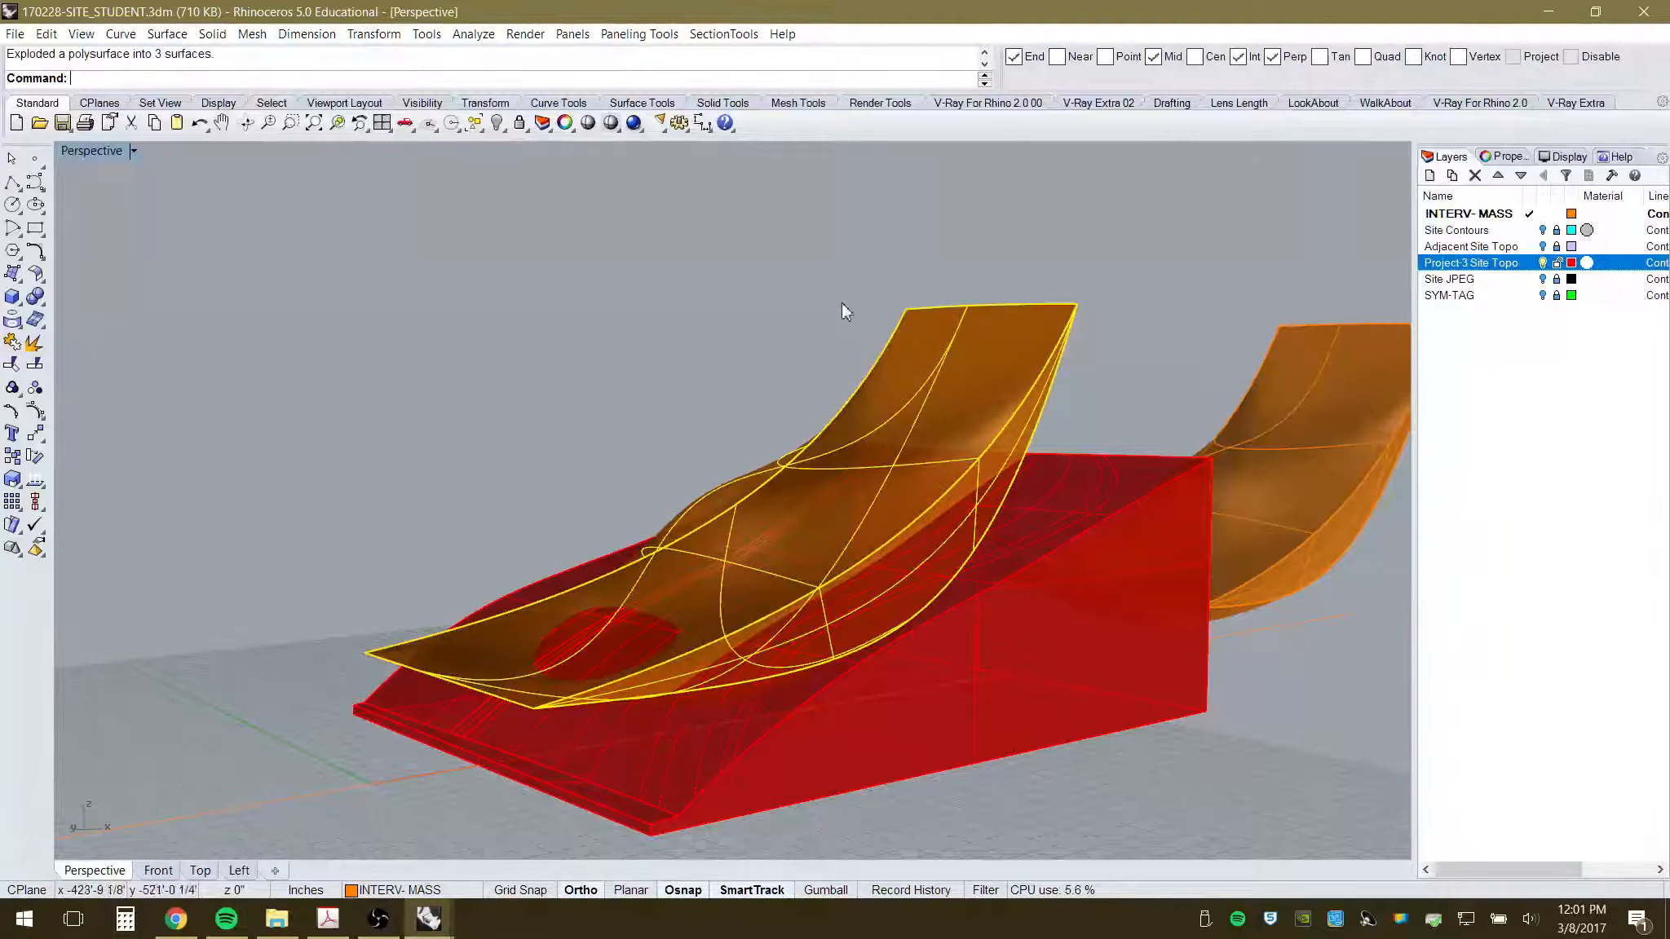
click(979, 364)
key(Delete)
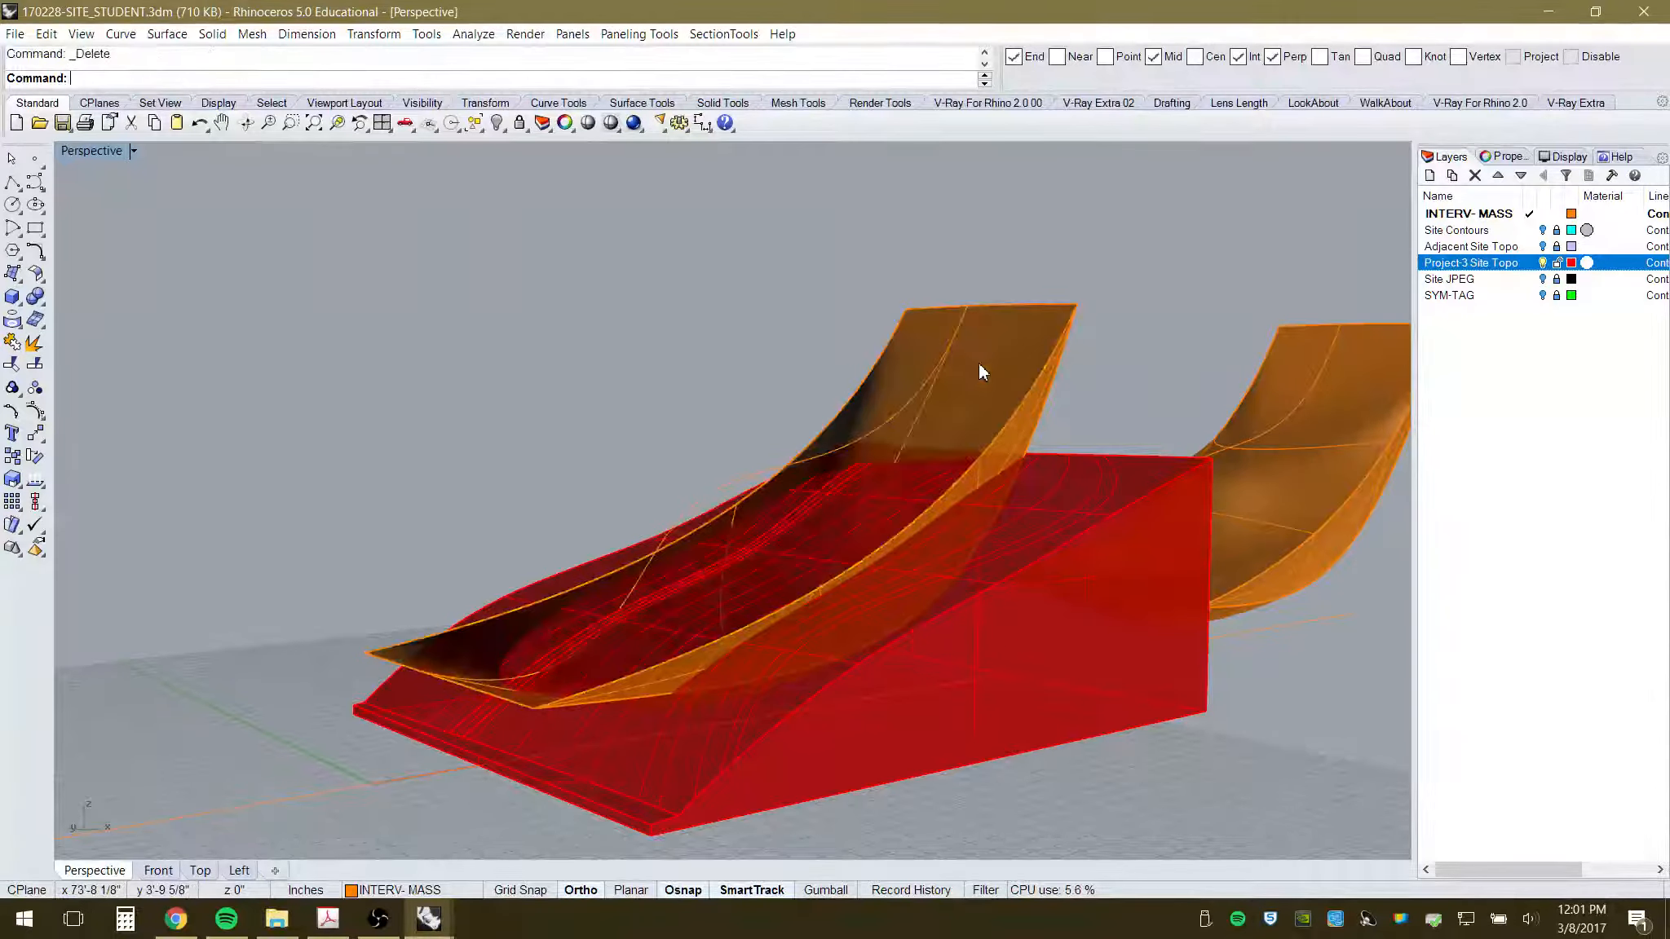
scroll(887, 432, up, 5)
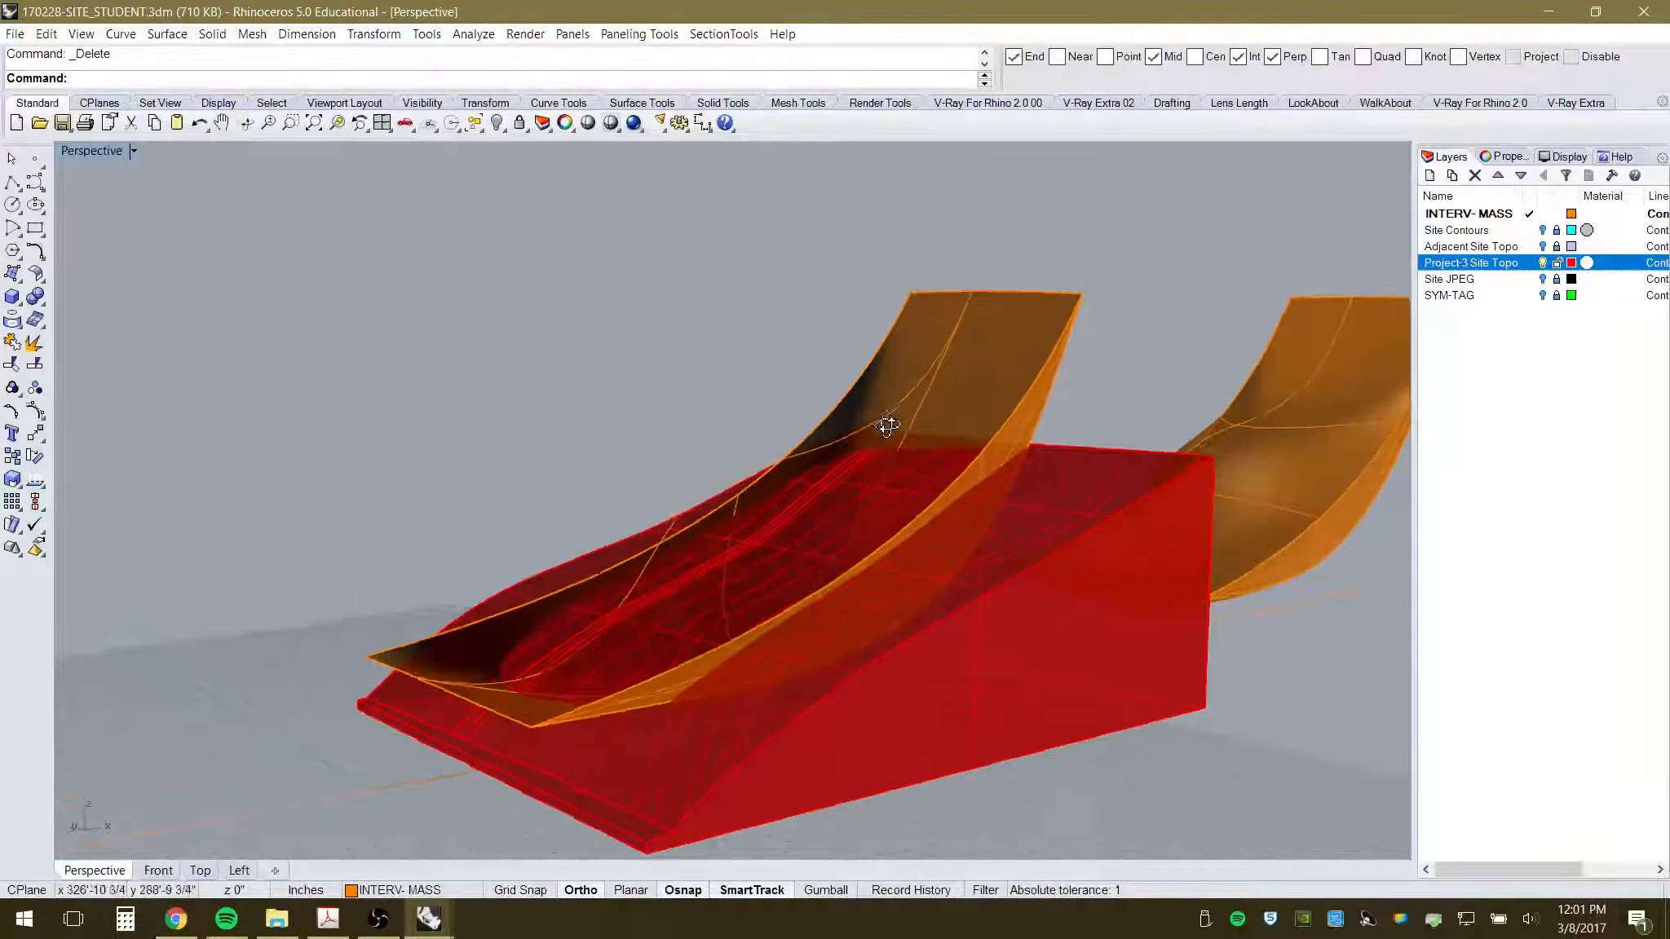
right_drag(771, 578, 960, 517)
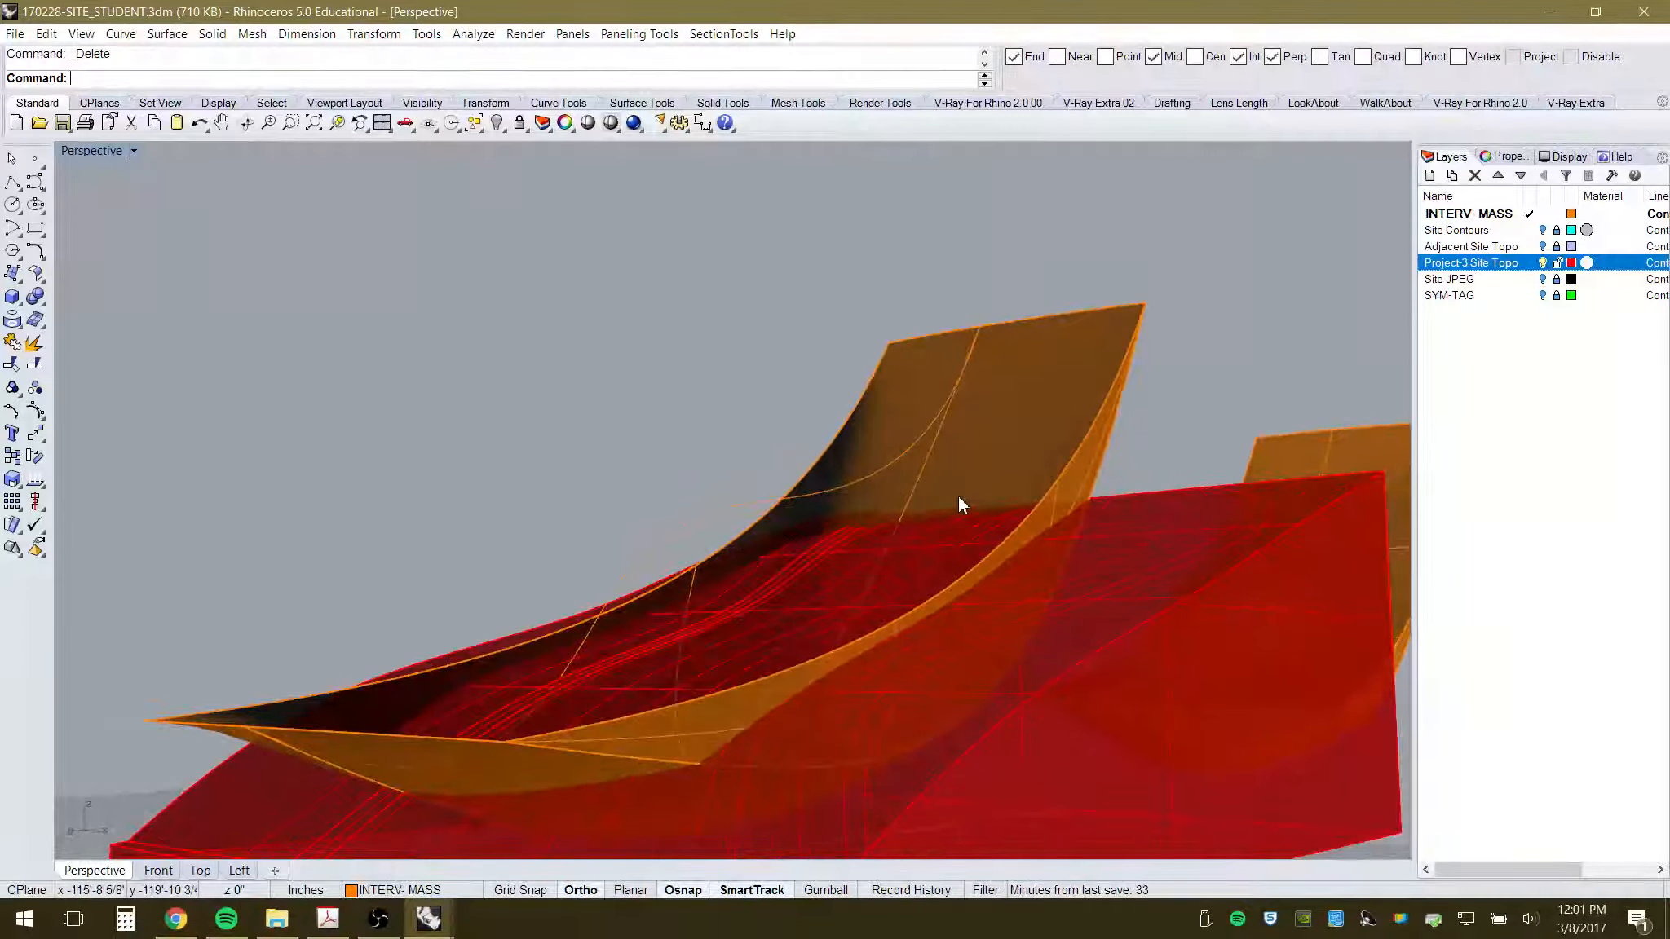
right_drag(767, 528, 719, 567)
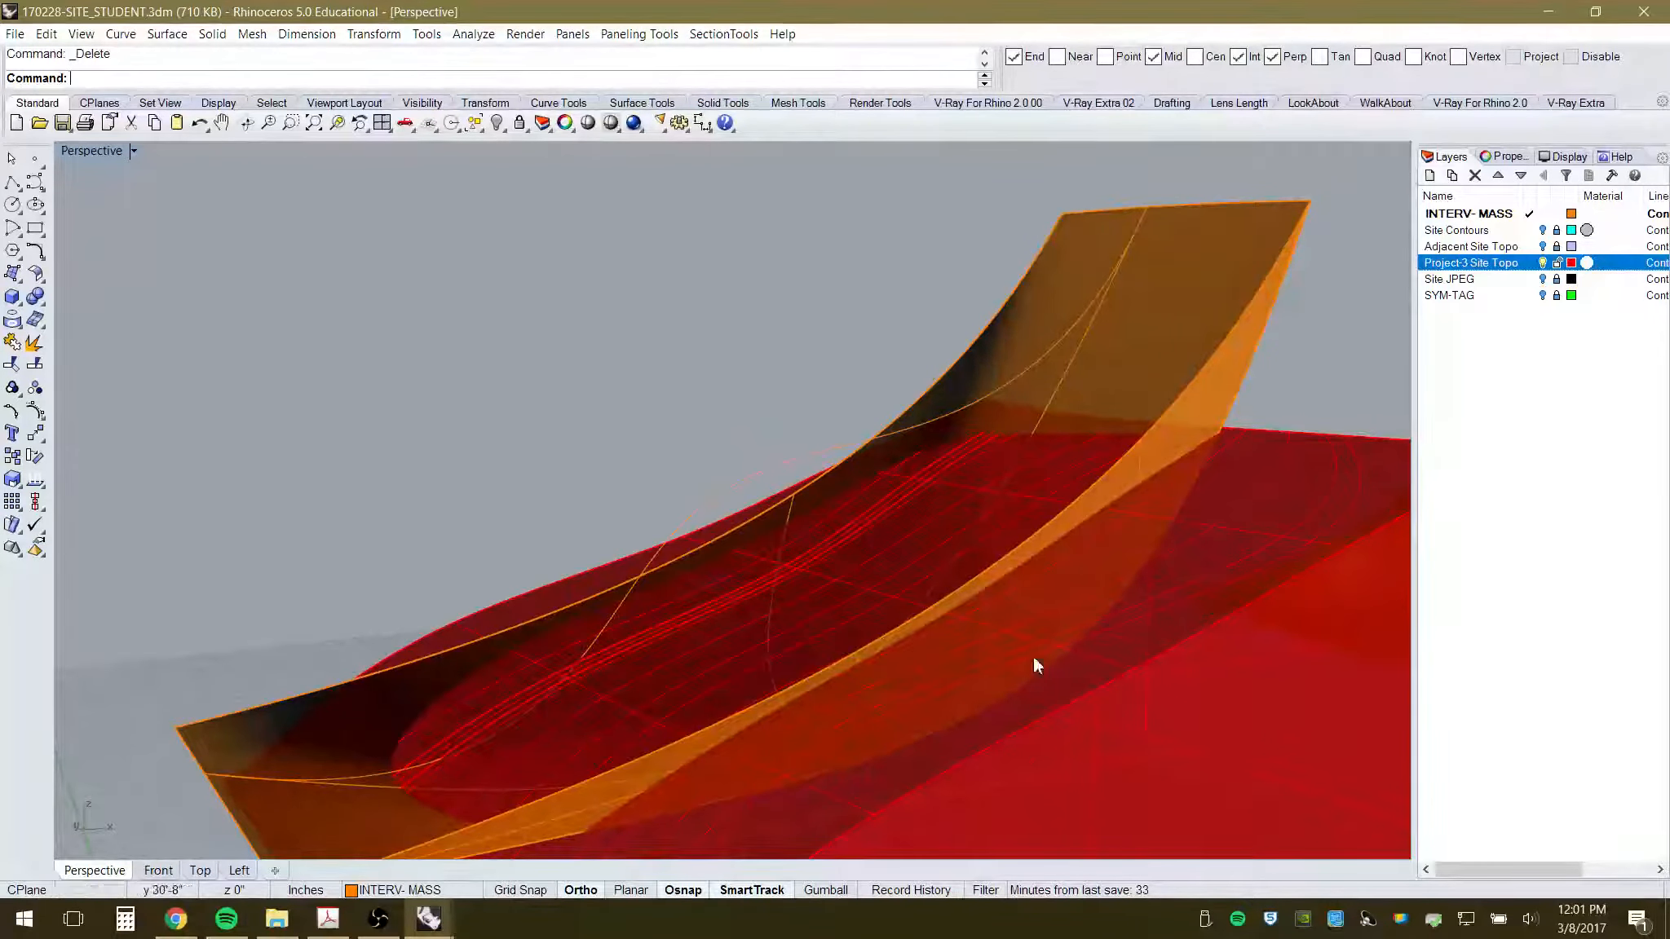
scroll(621, 500, down, 6)
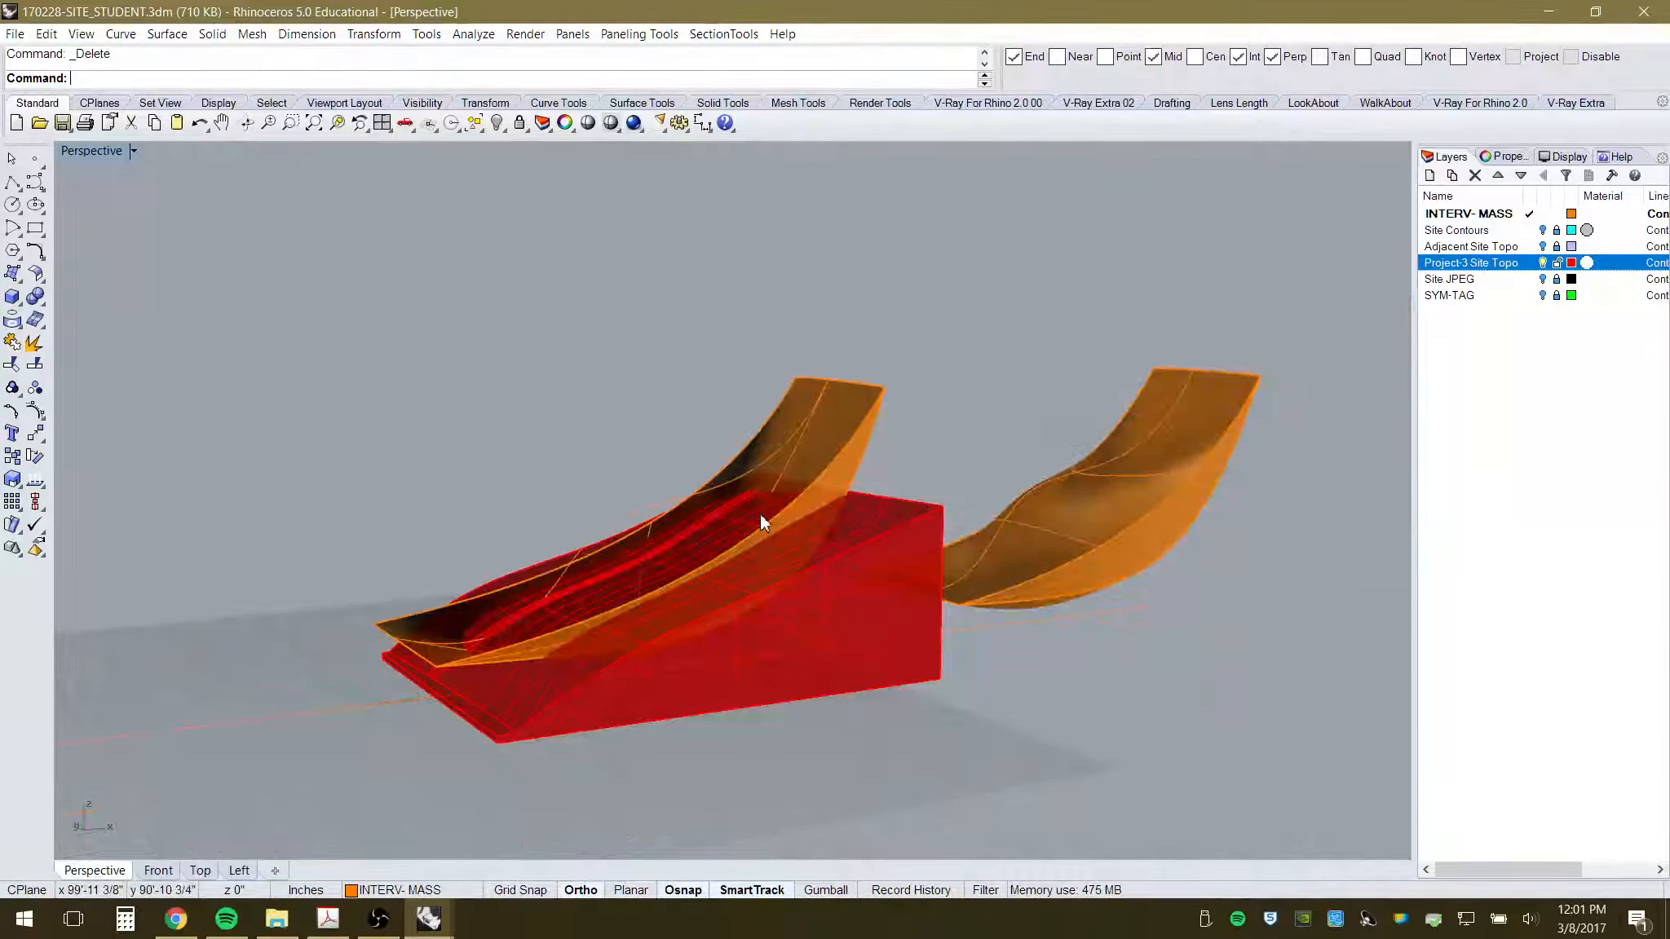
click(1153, 494)
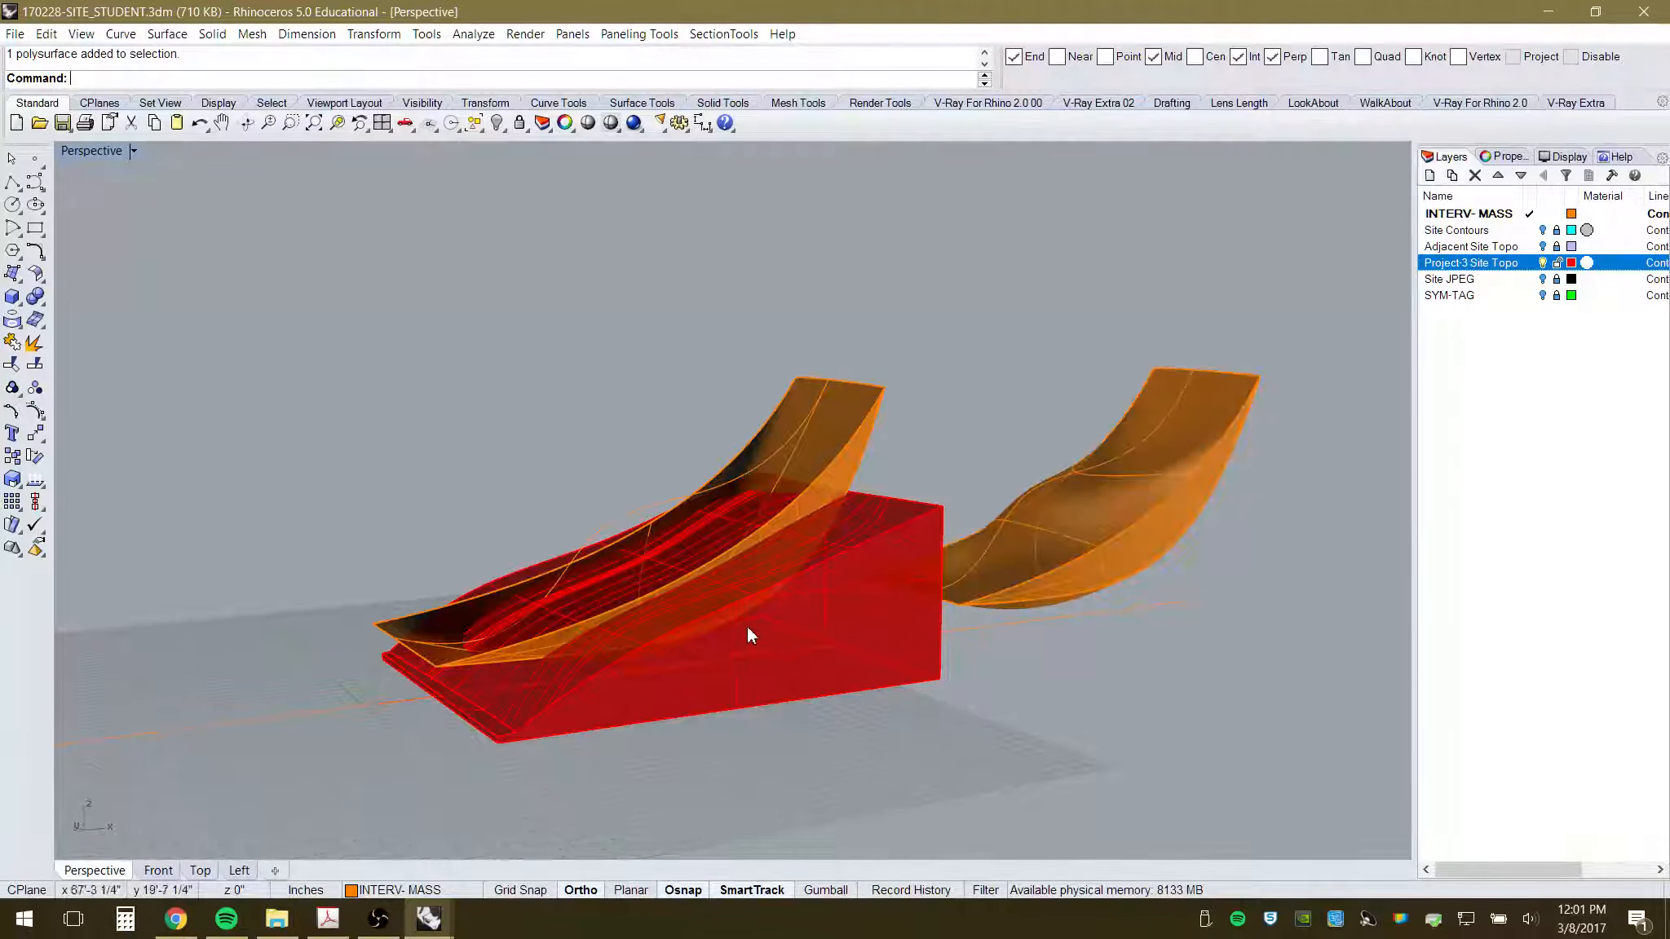
scroll(647, 652, up, 6)
right_drag(632, 643, 627, 672)
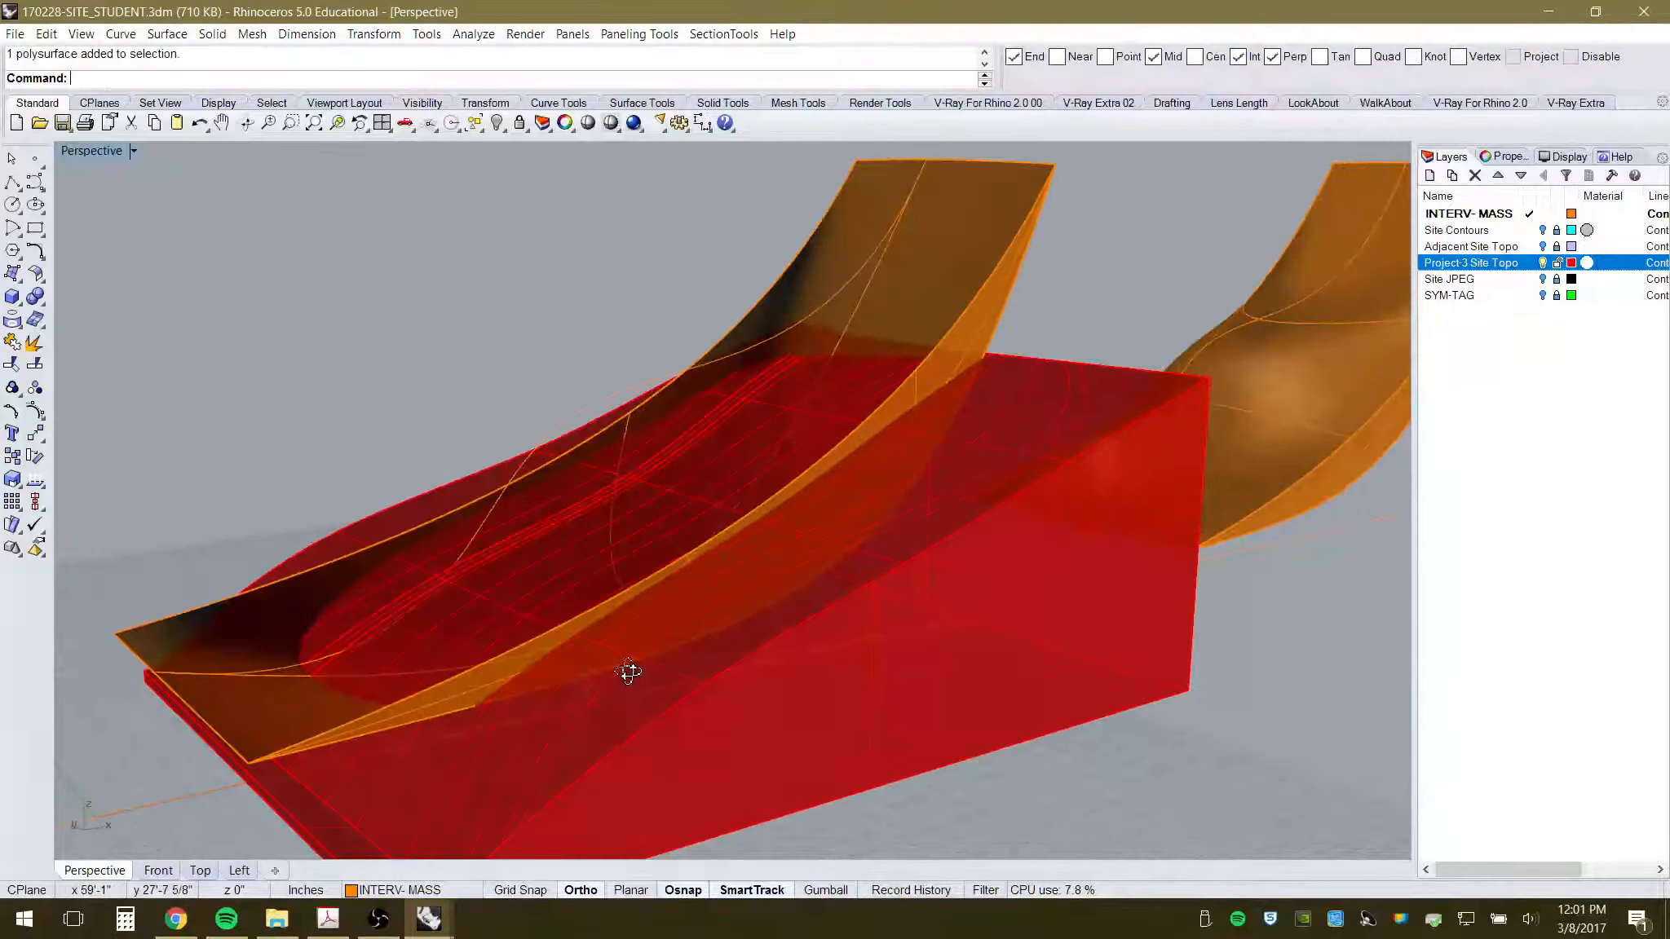
scroll(726, 594, down, 2)
scroll(570, 598, up, 2)
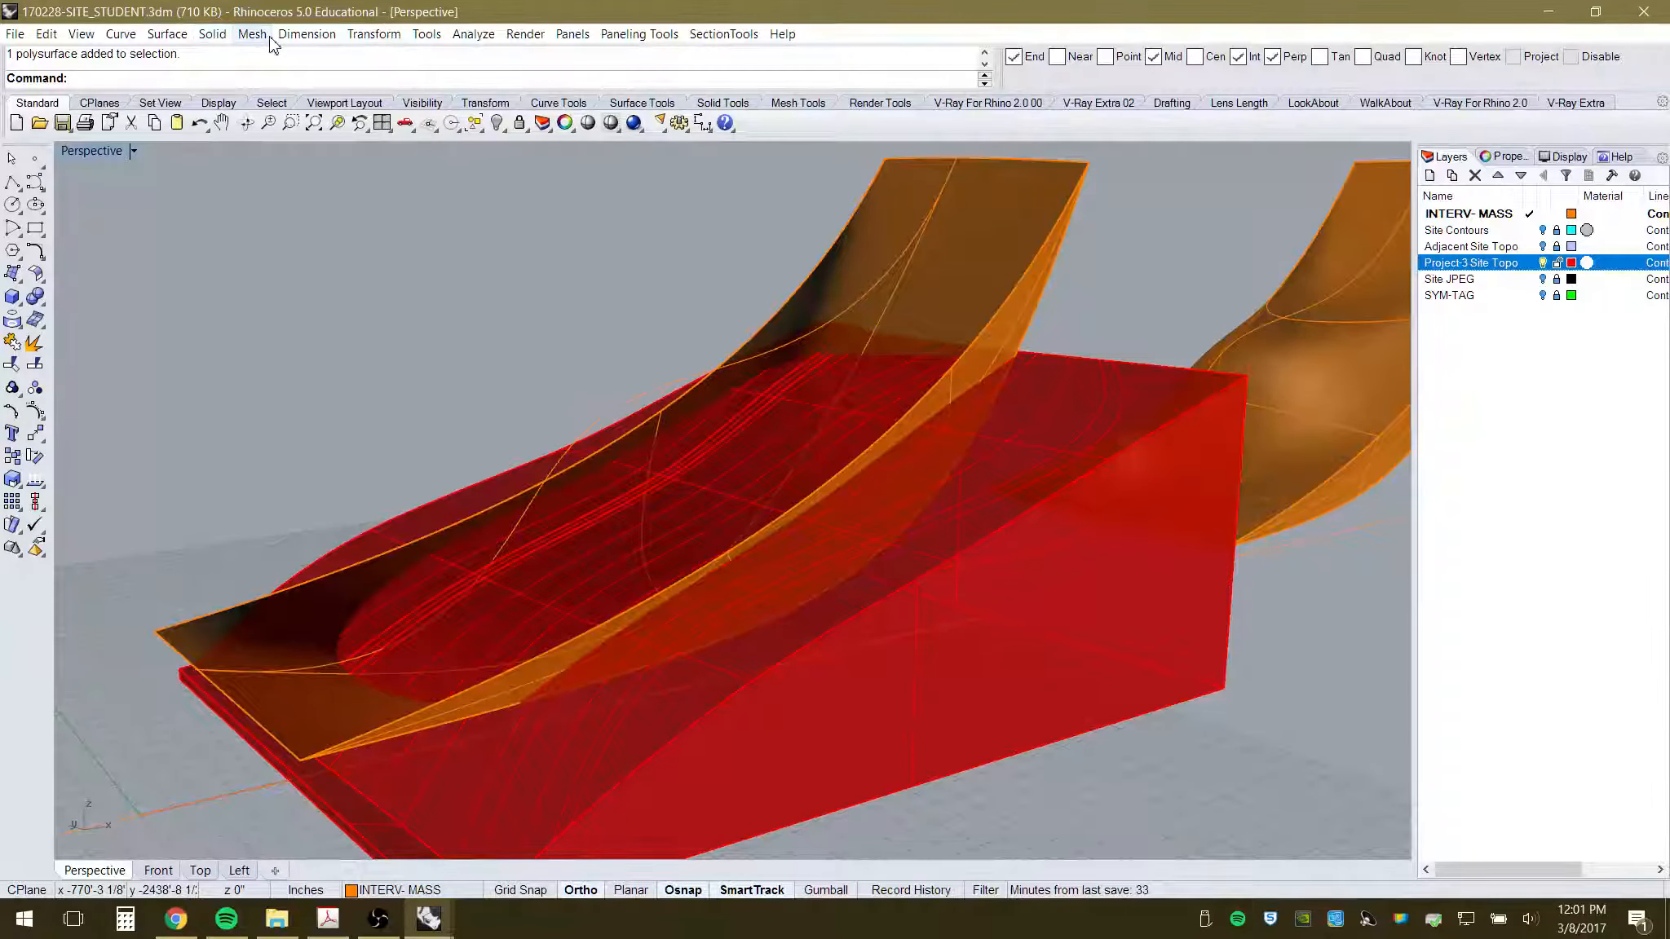
- Extrude the left canopy's edges straight upward into tall curved walls
click(167, 34)
mouse_move(106, 291)
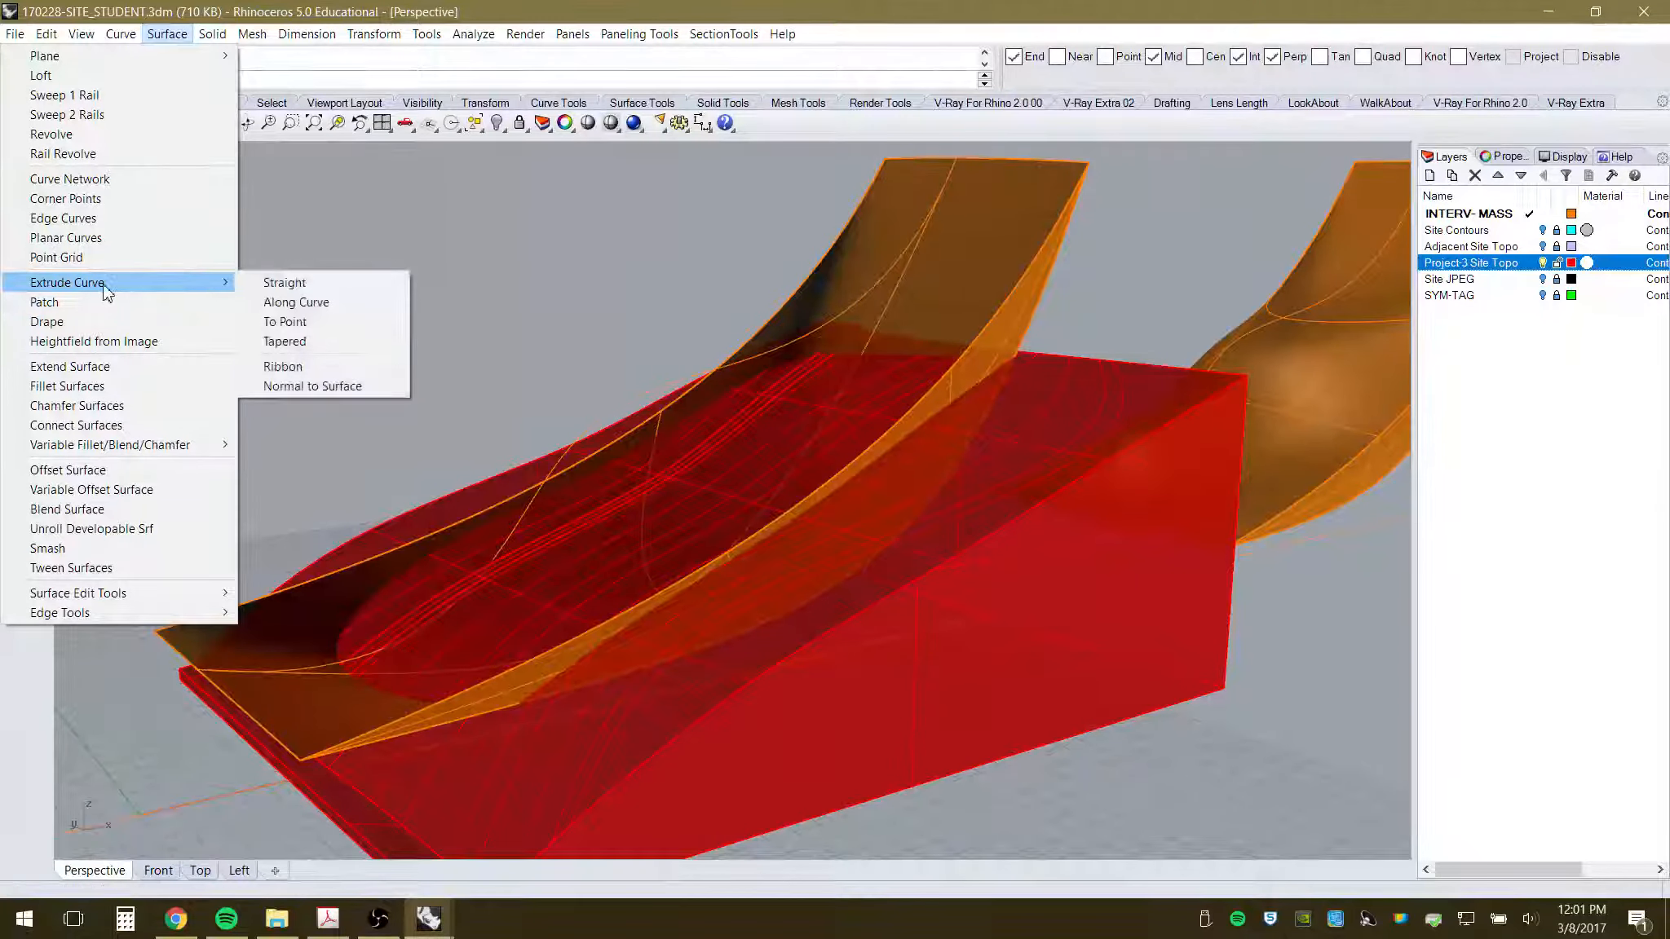
click(274, 286)
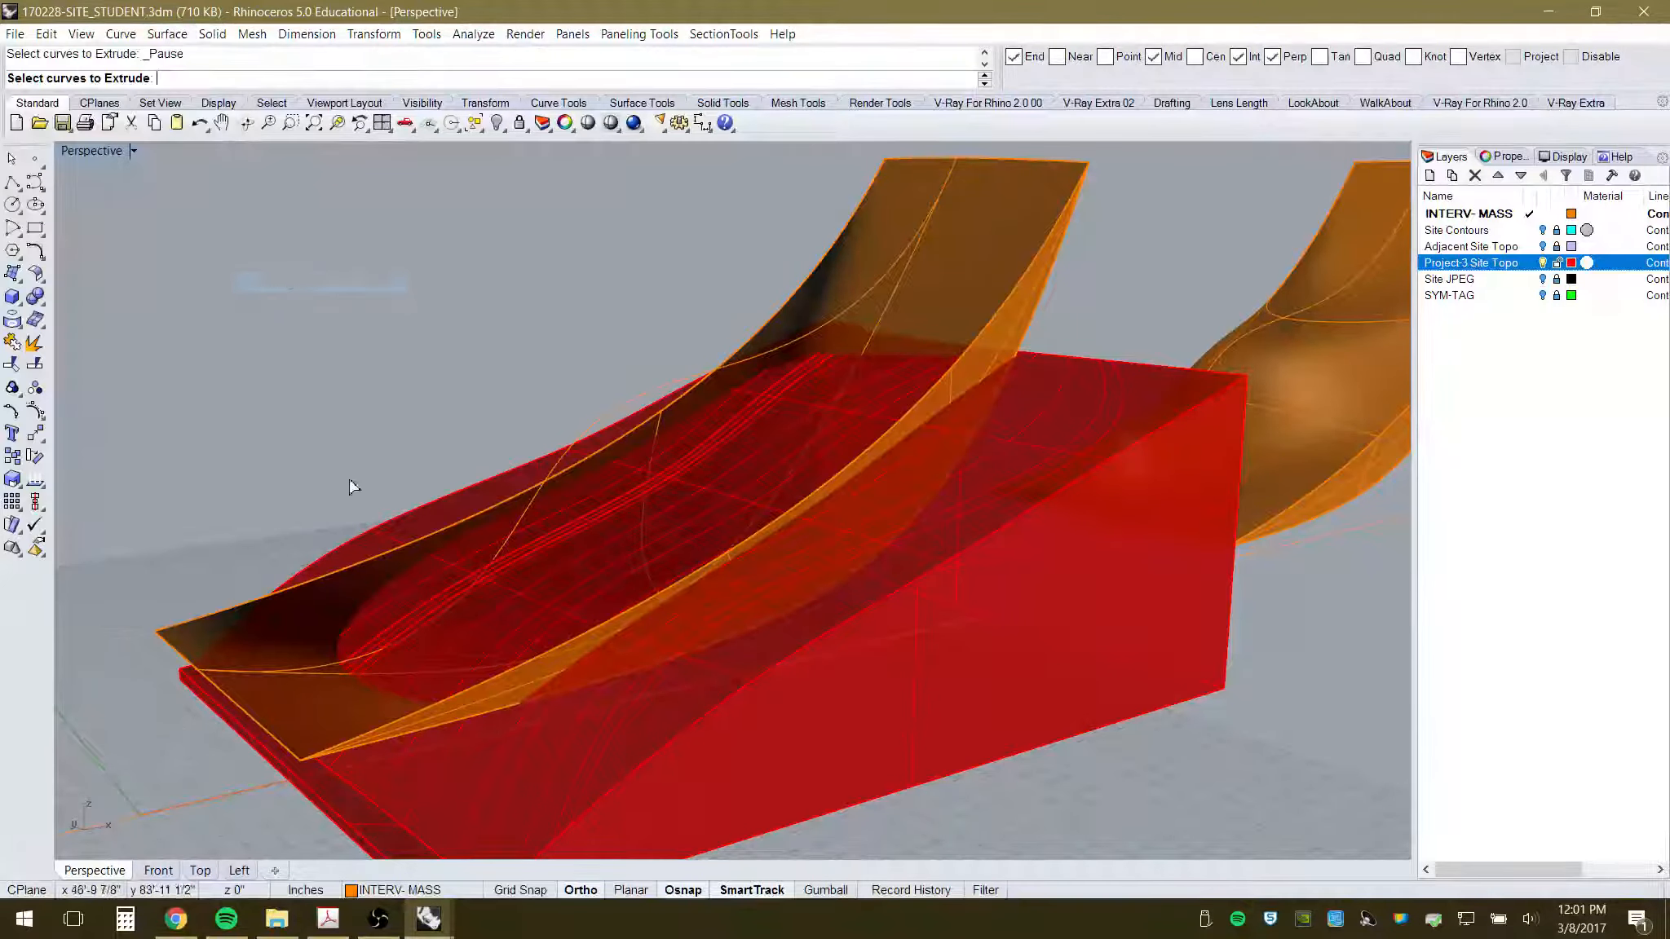
click(231, 609)
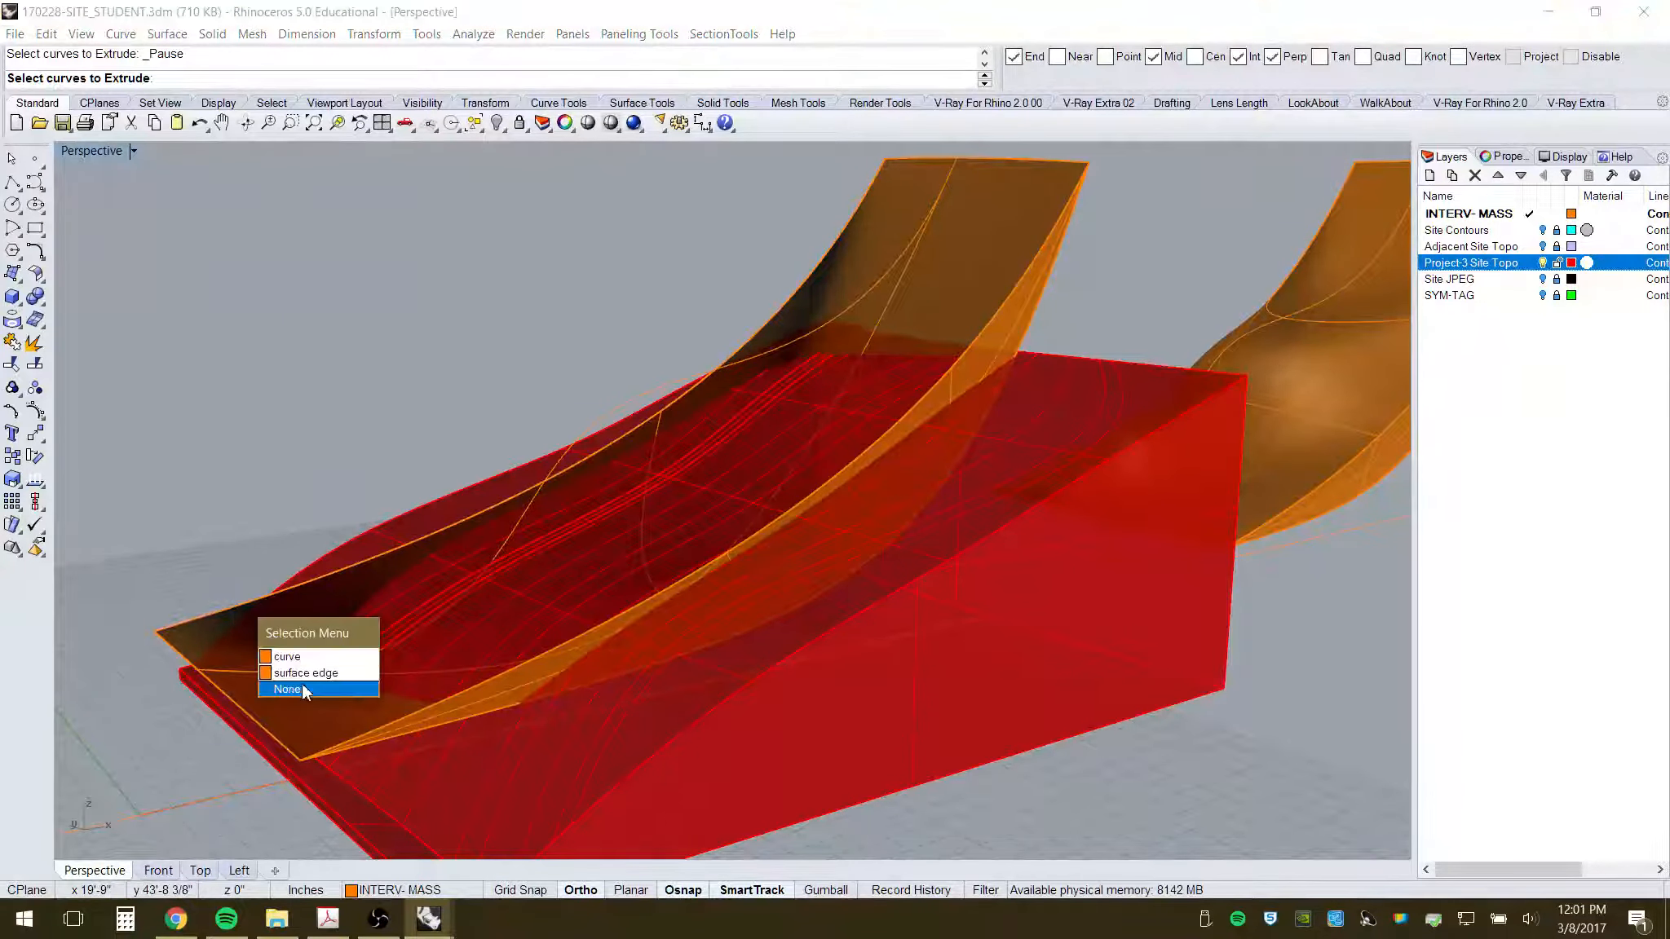
click(287, 657)
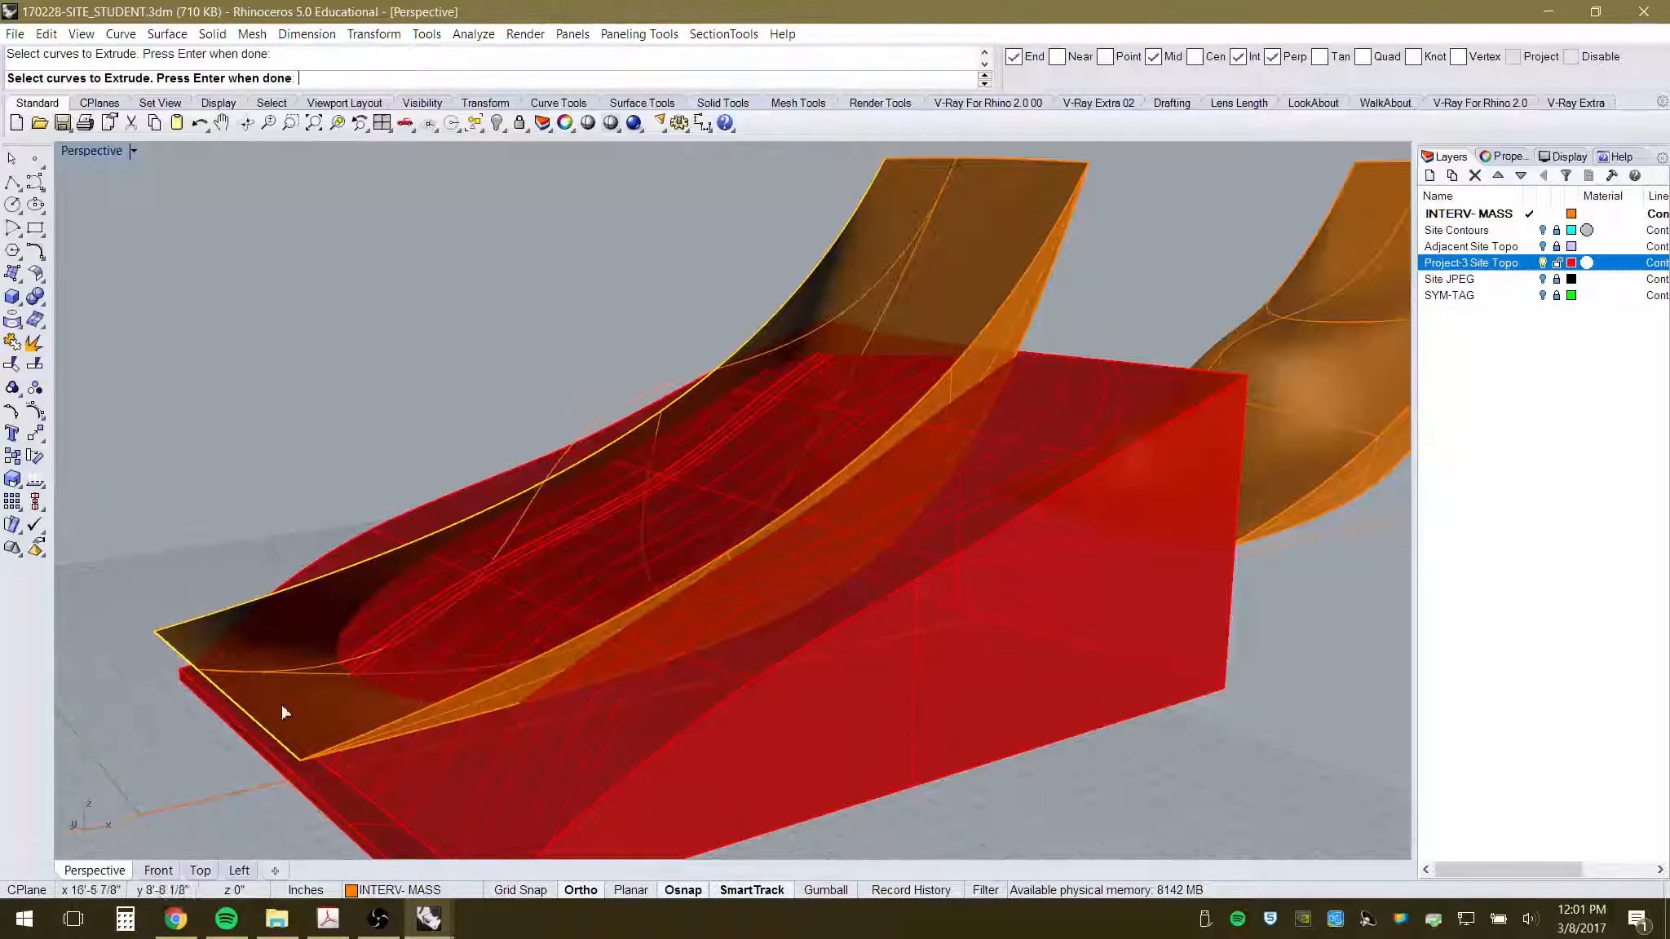
click(368, 736)
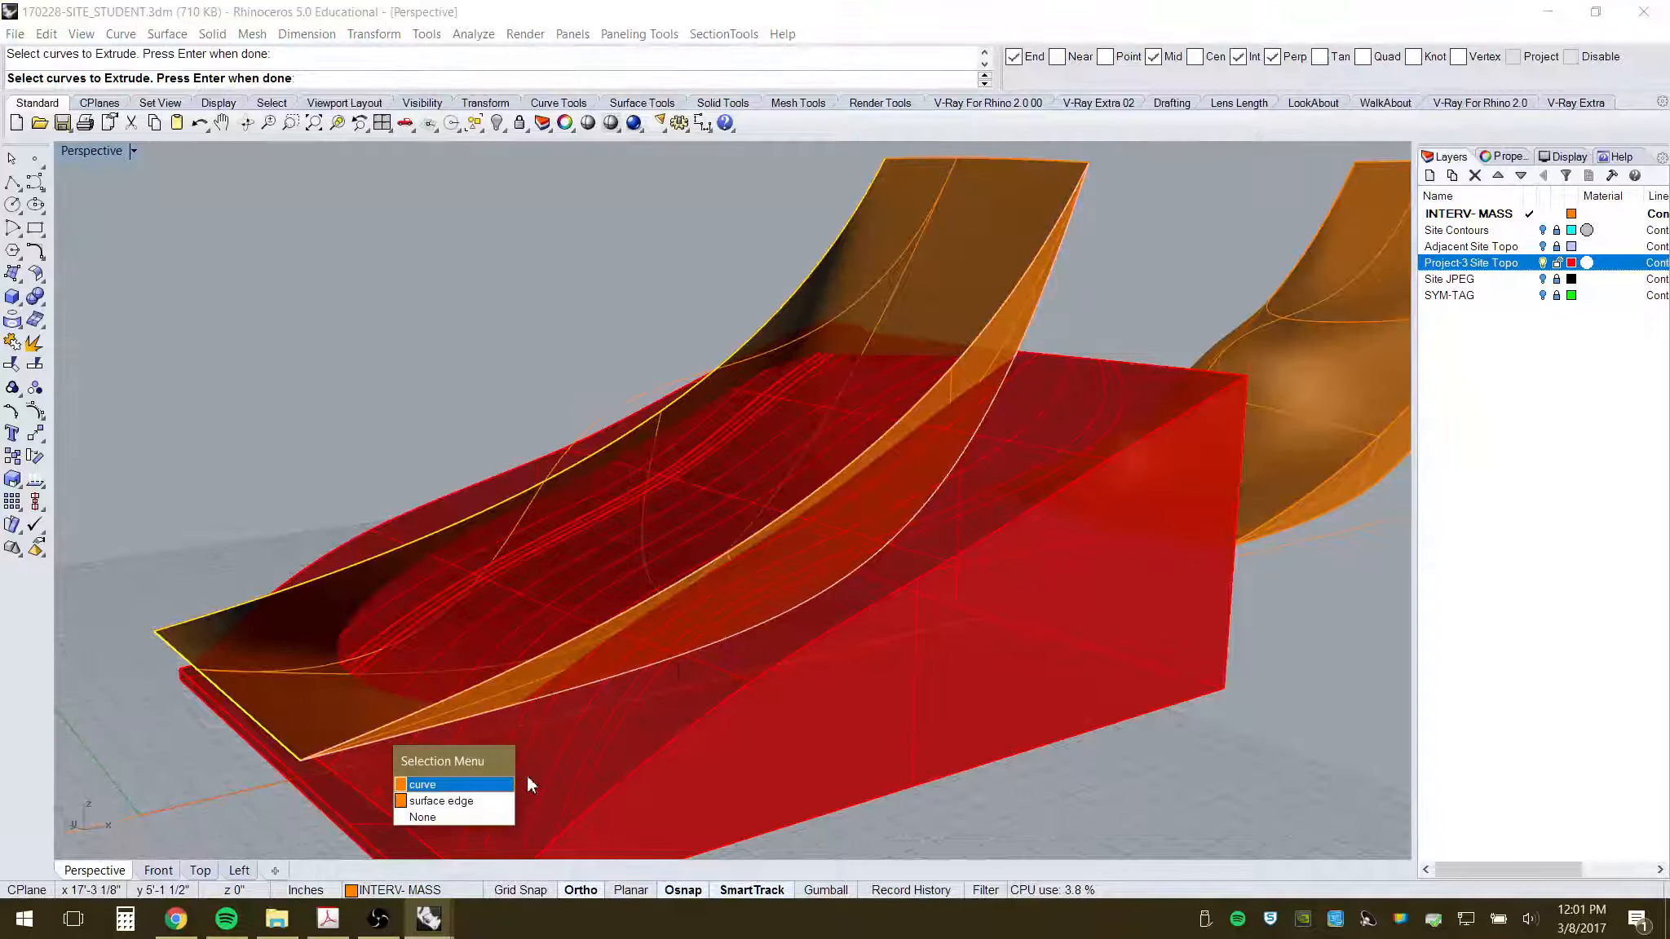
click(482, 801)
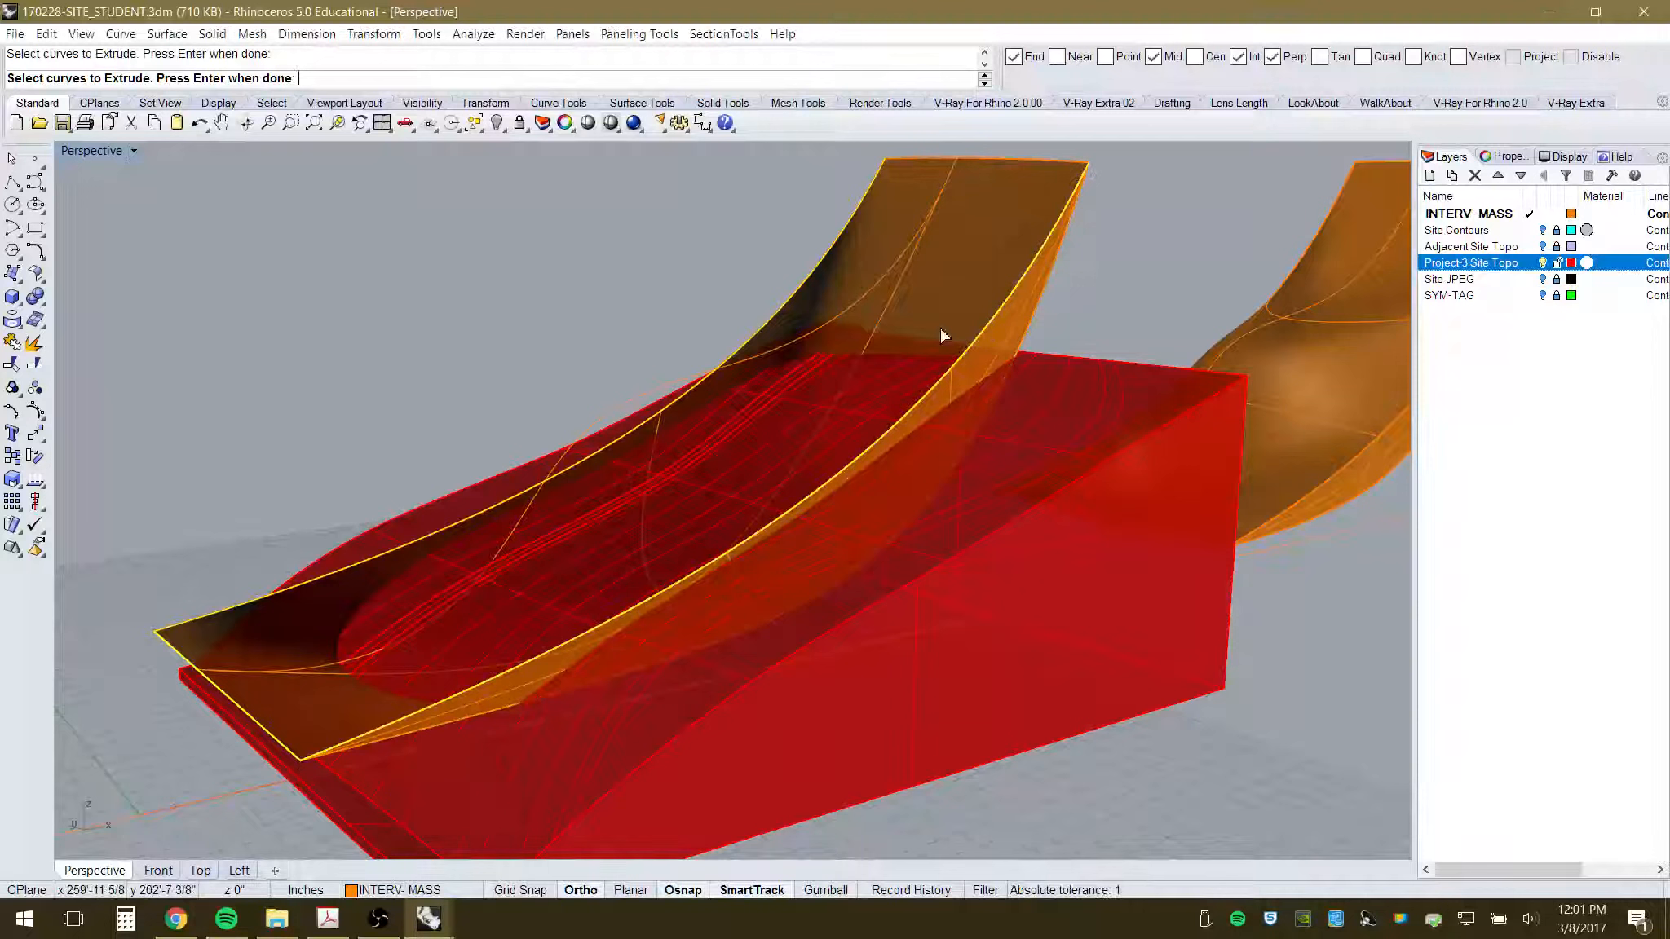
click(1003, 159)
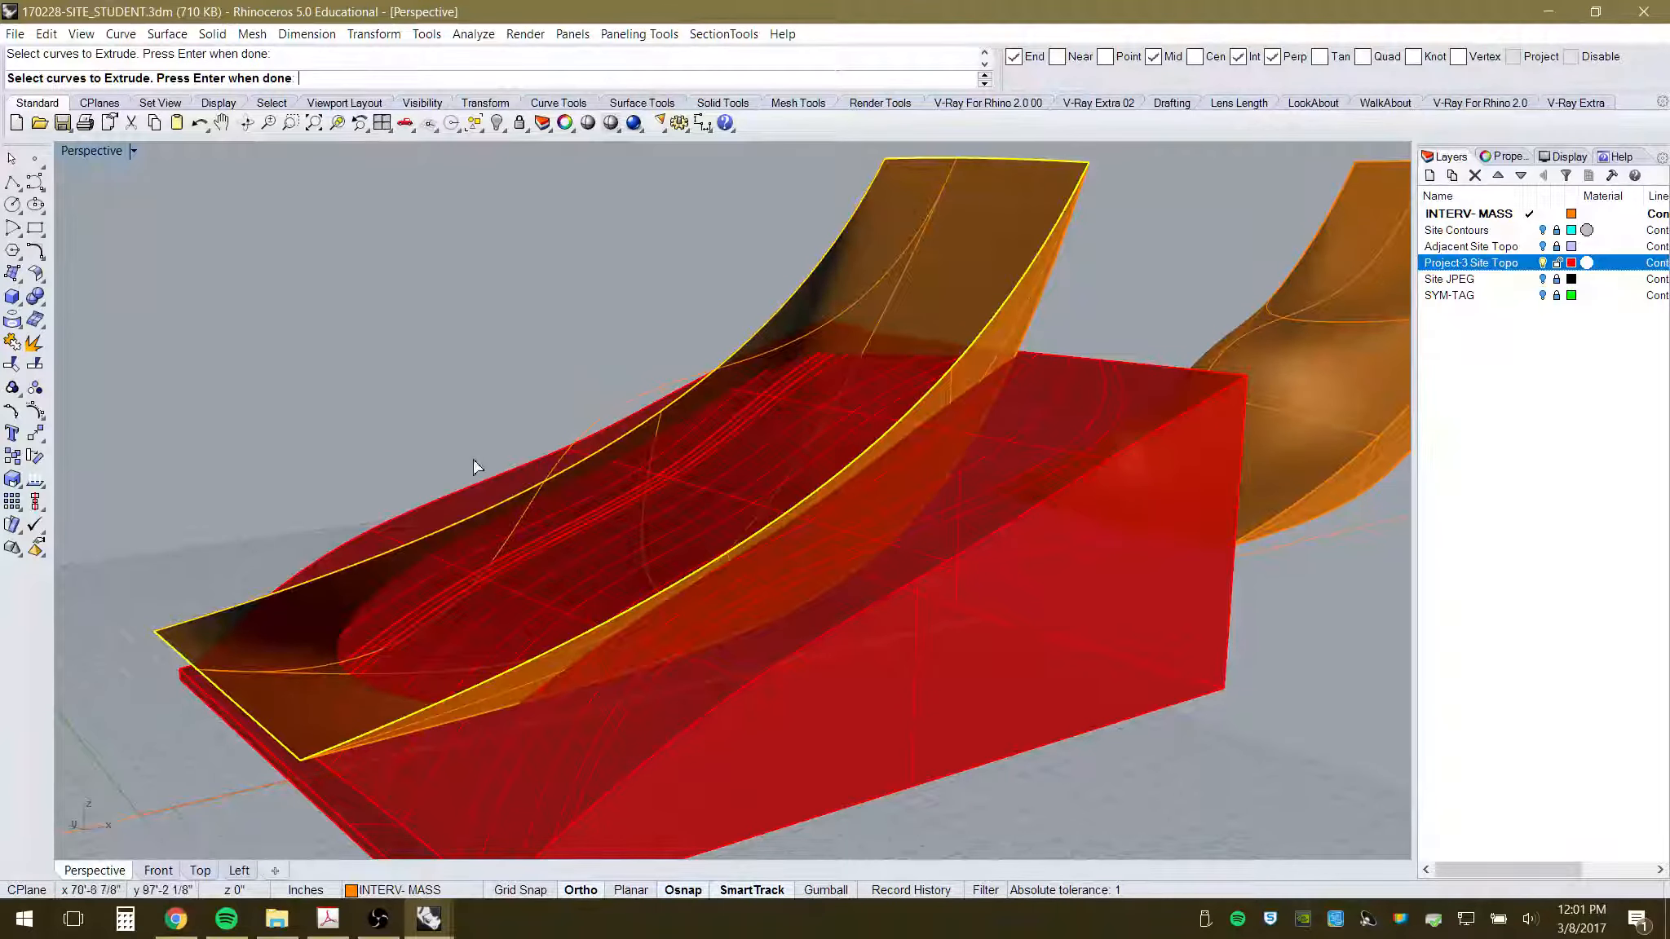
key(Return)
scroll(460, 463, down, 5)
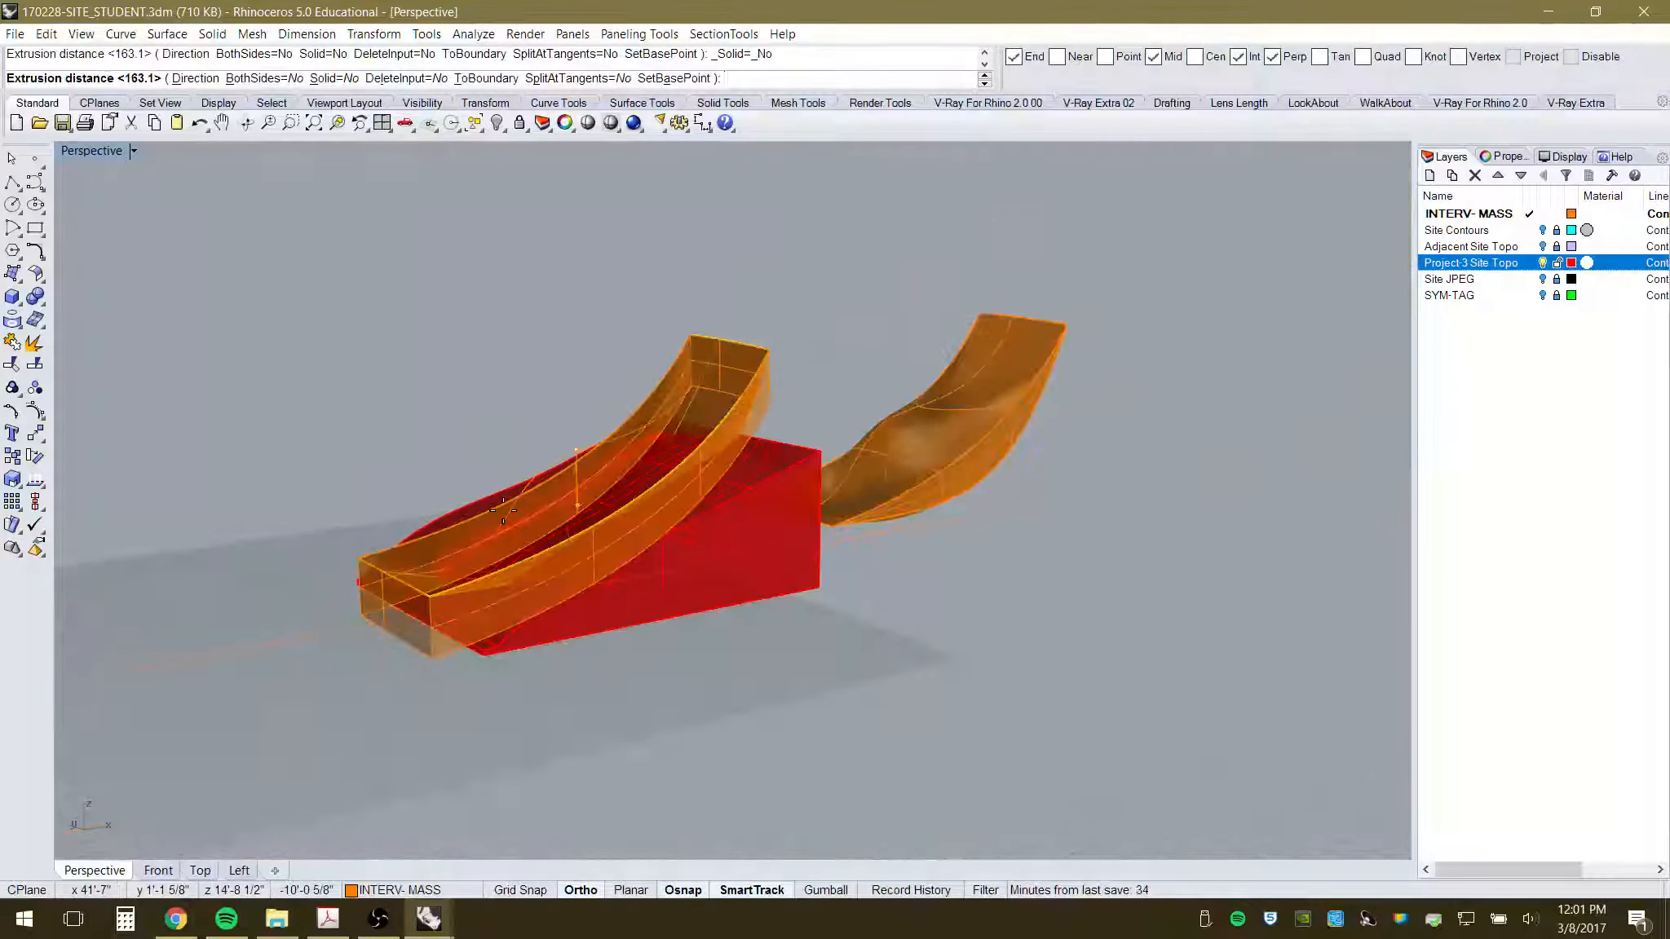
click(488, 325)
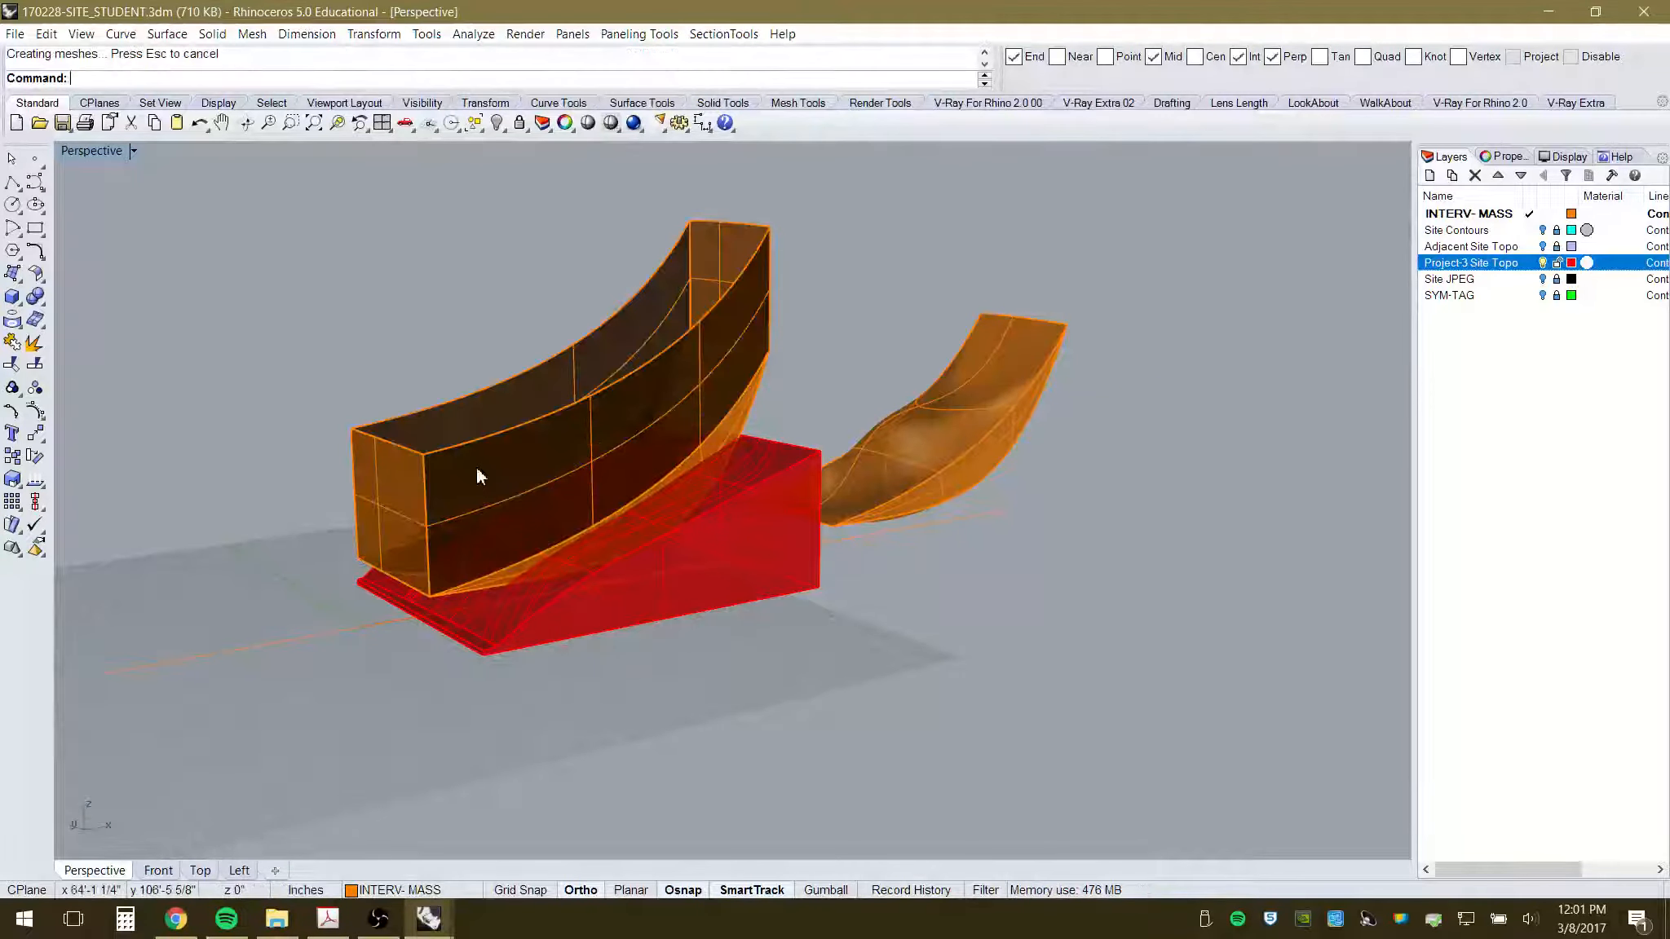
right_drag(485, 560, 555, 536)
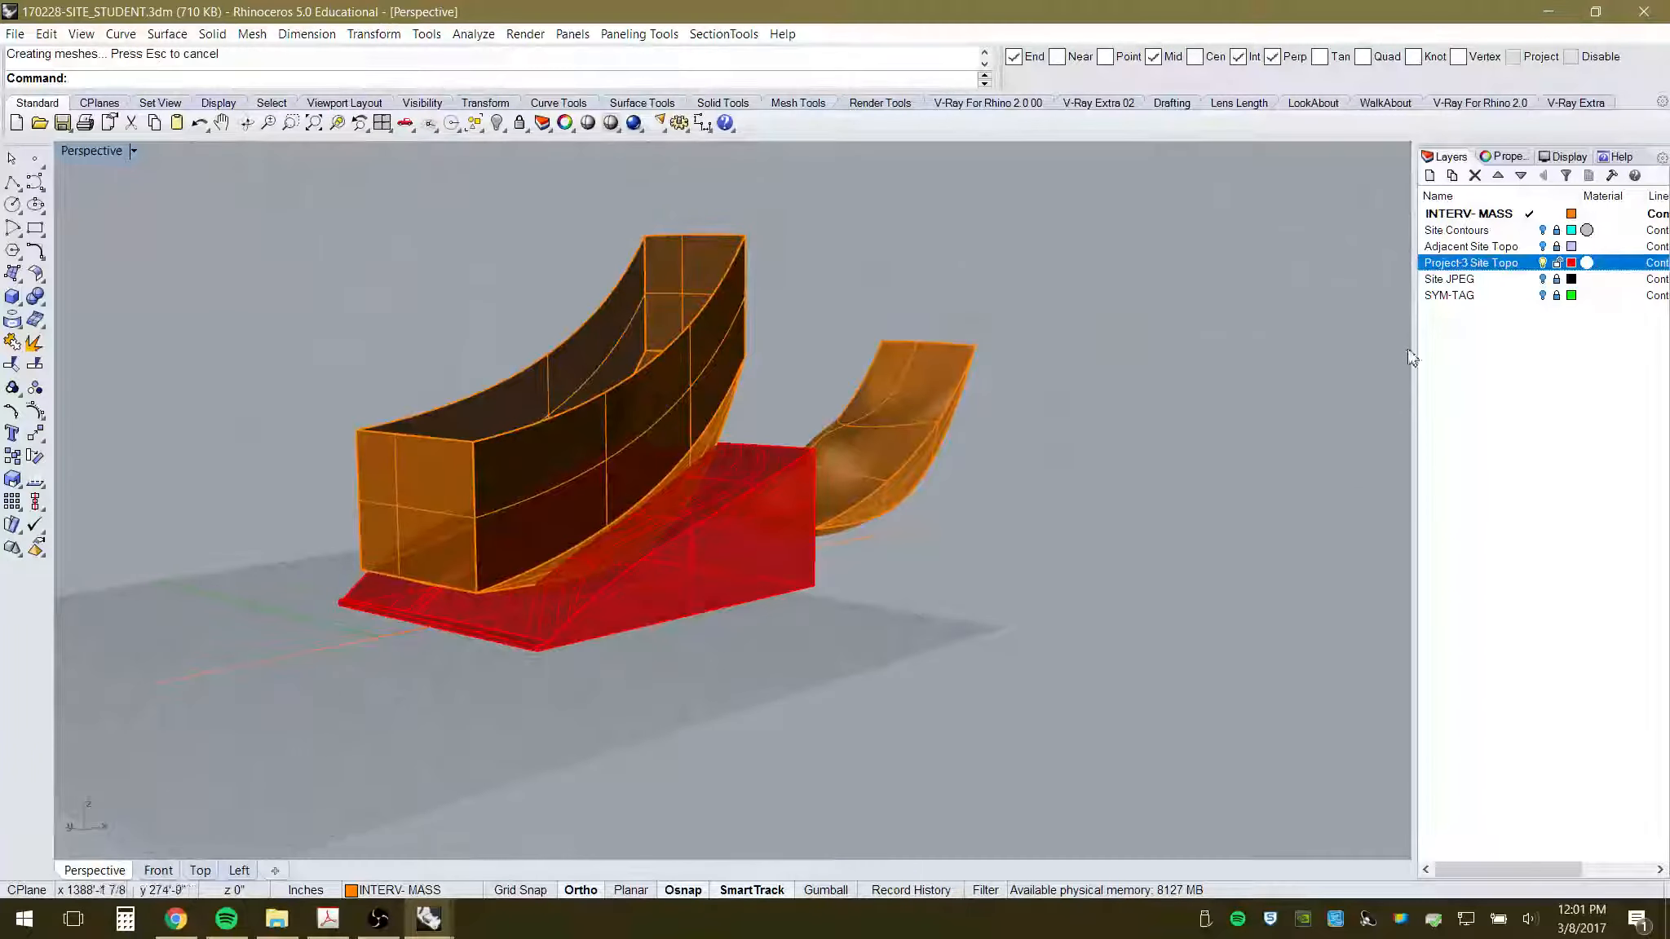
- Hide the Project-3 Site Topo layer and orbit around the orange forms
click(1542, 262)
right_drag(742, 517, 706, 529)
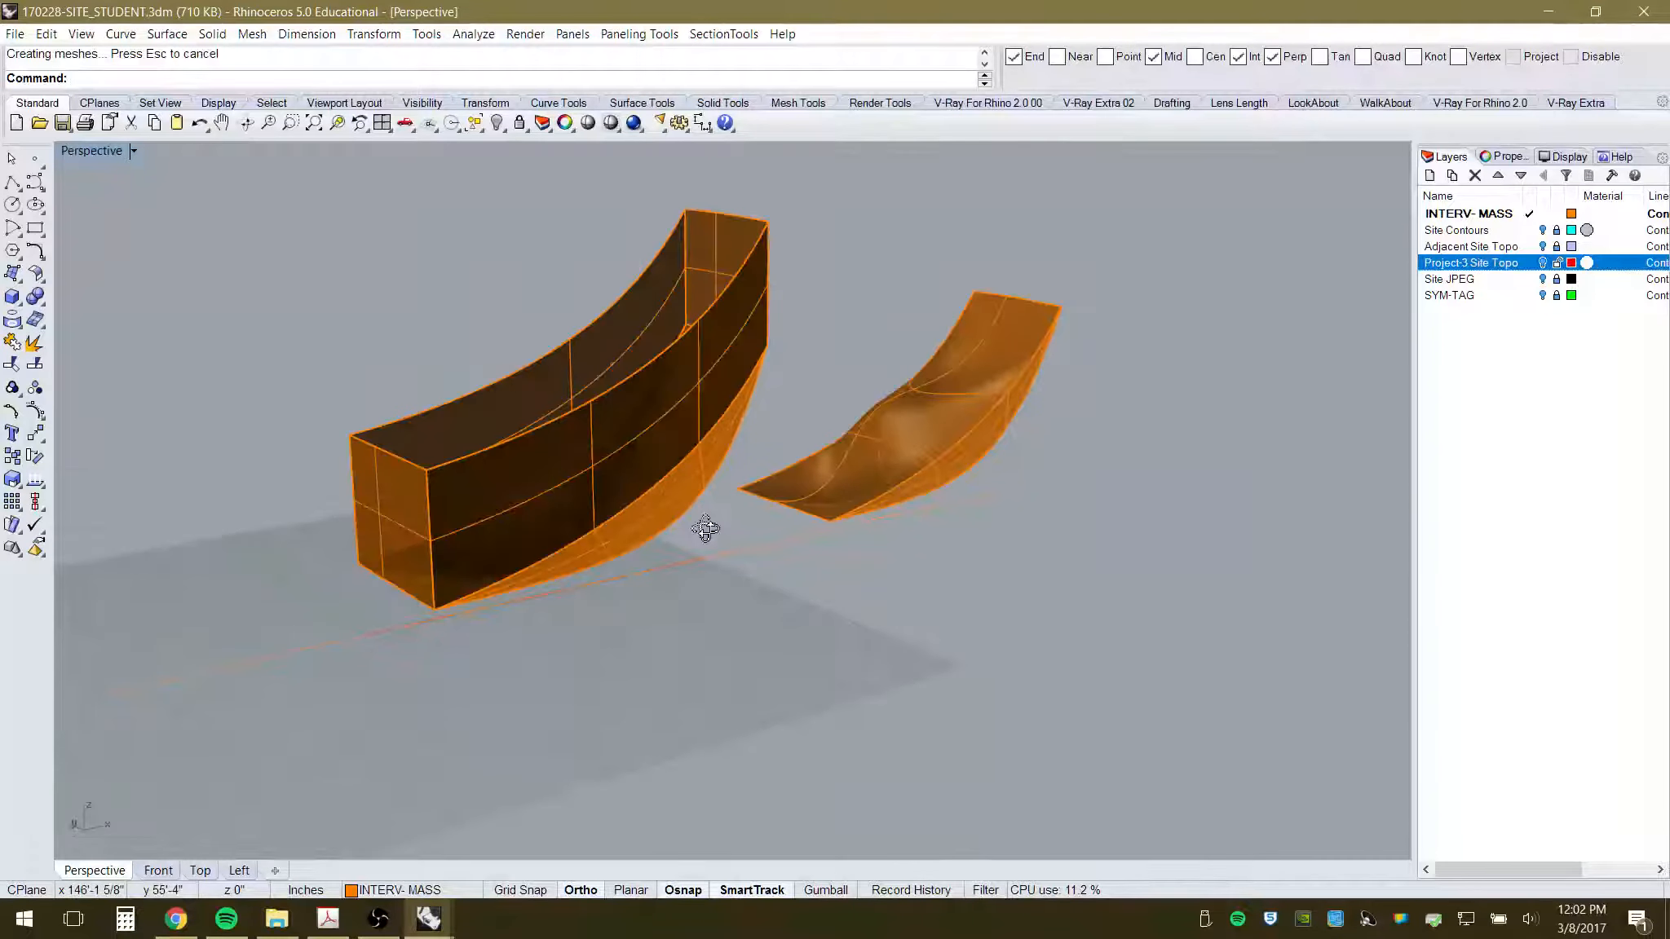
scroll(489, 244, up, 3)
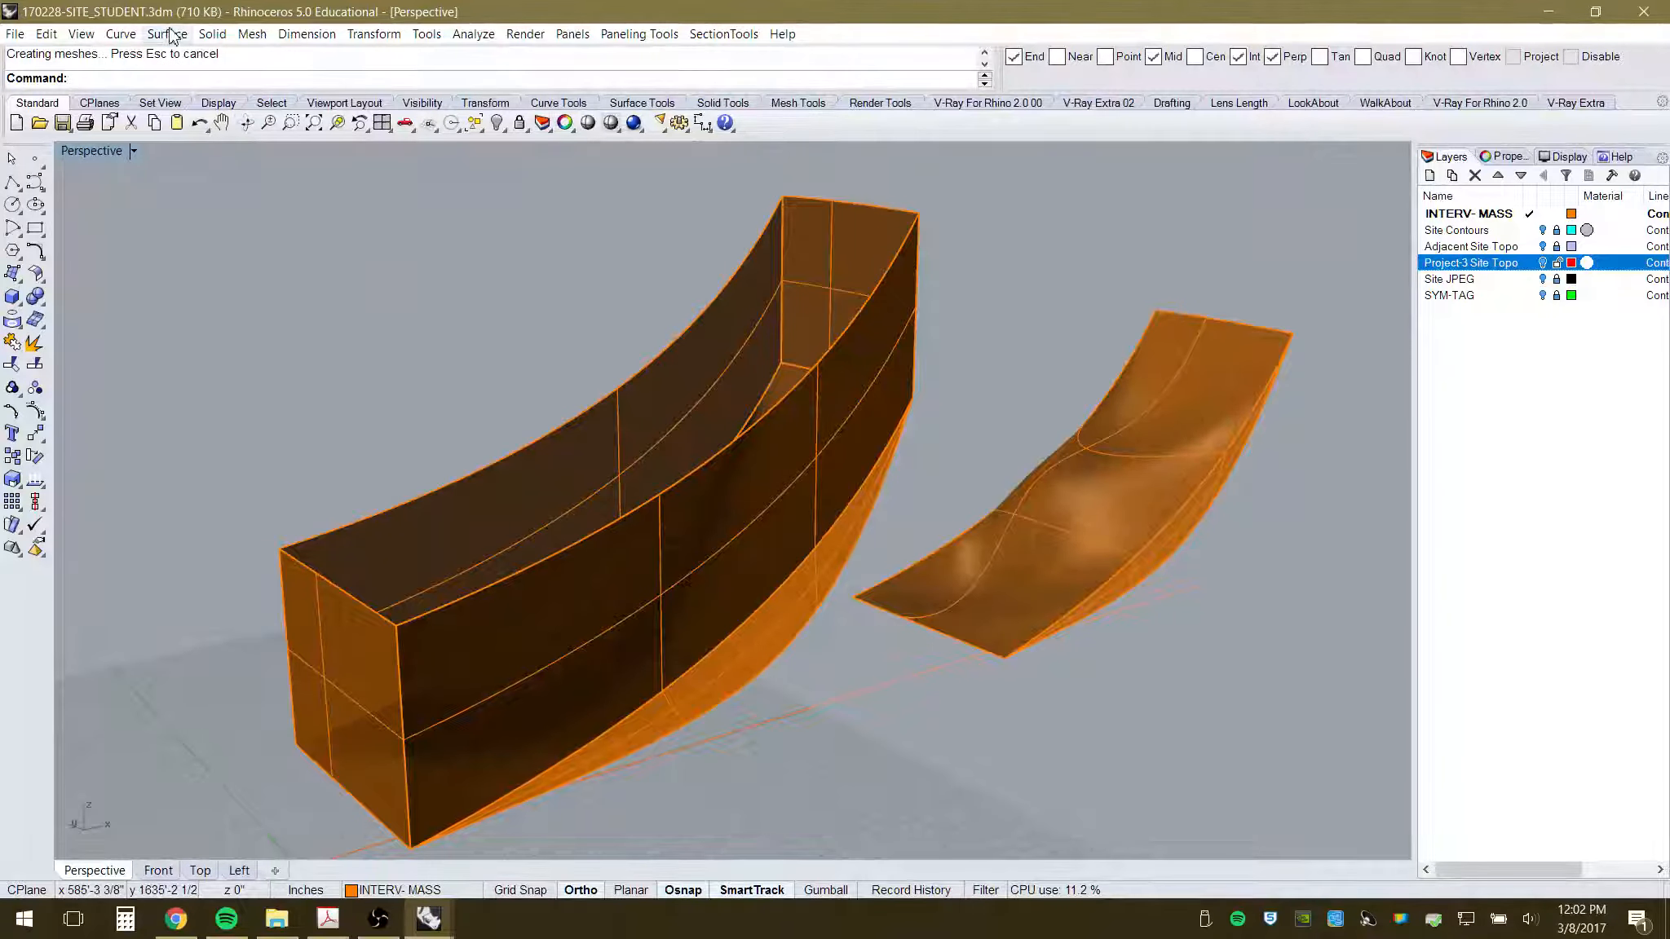
- Cap the extruded walls with an edge-curve surface across their top edges
click(167, 33)
click(94, 218)
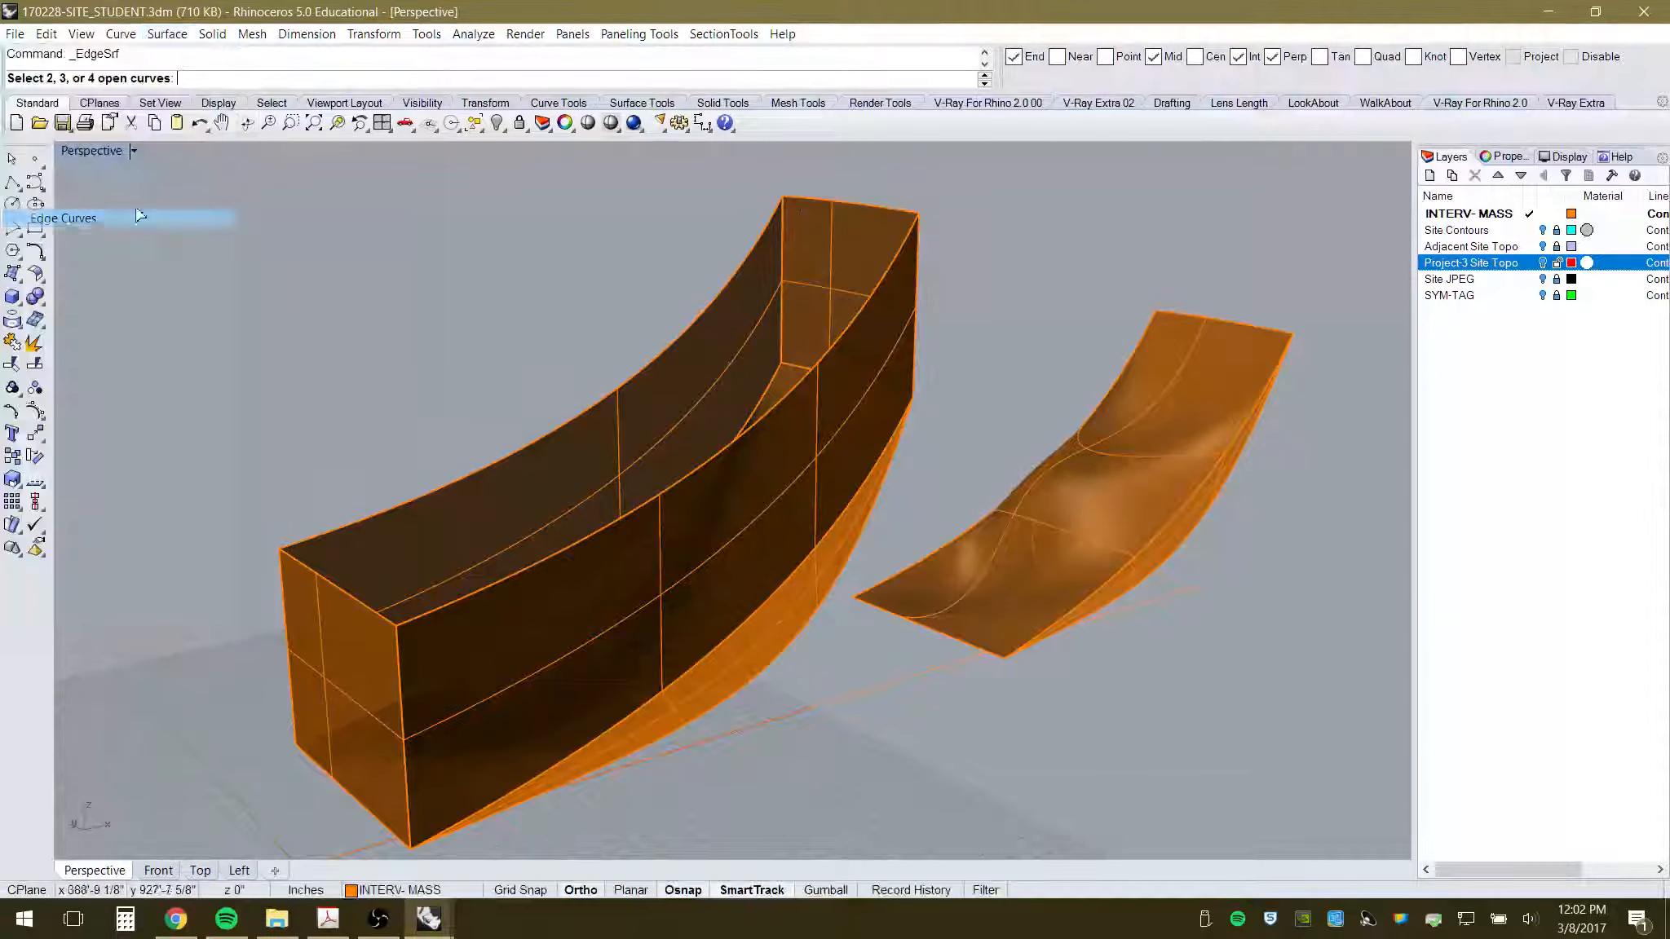
click(745, 268)
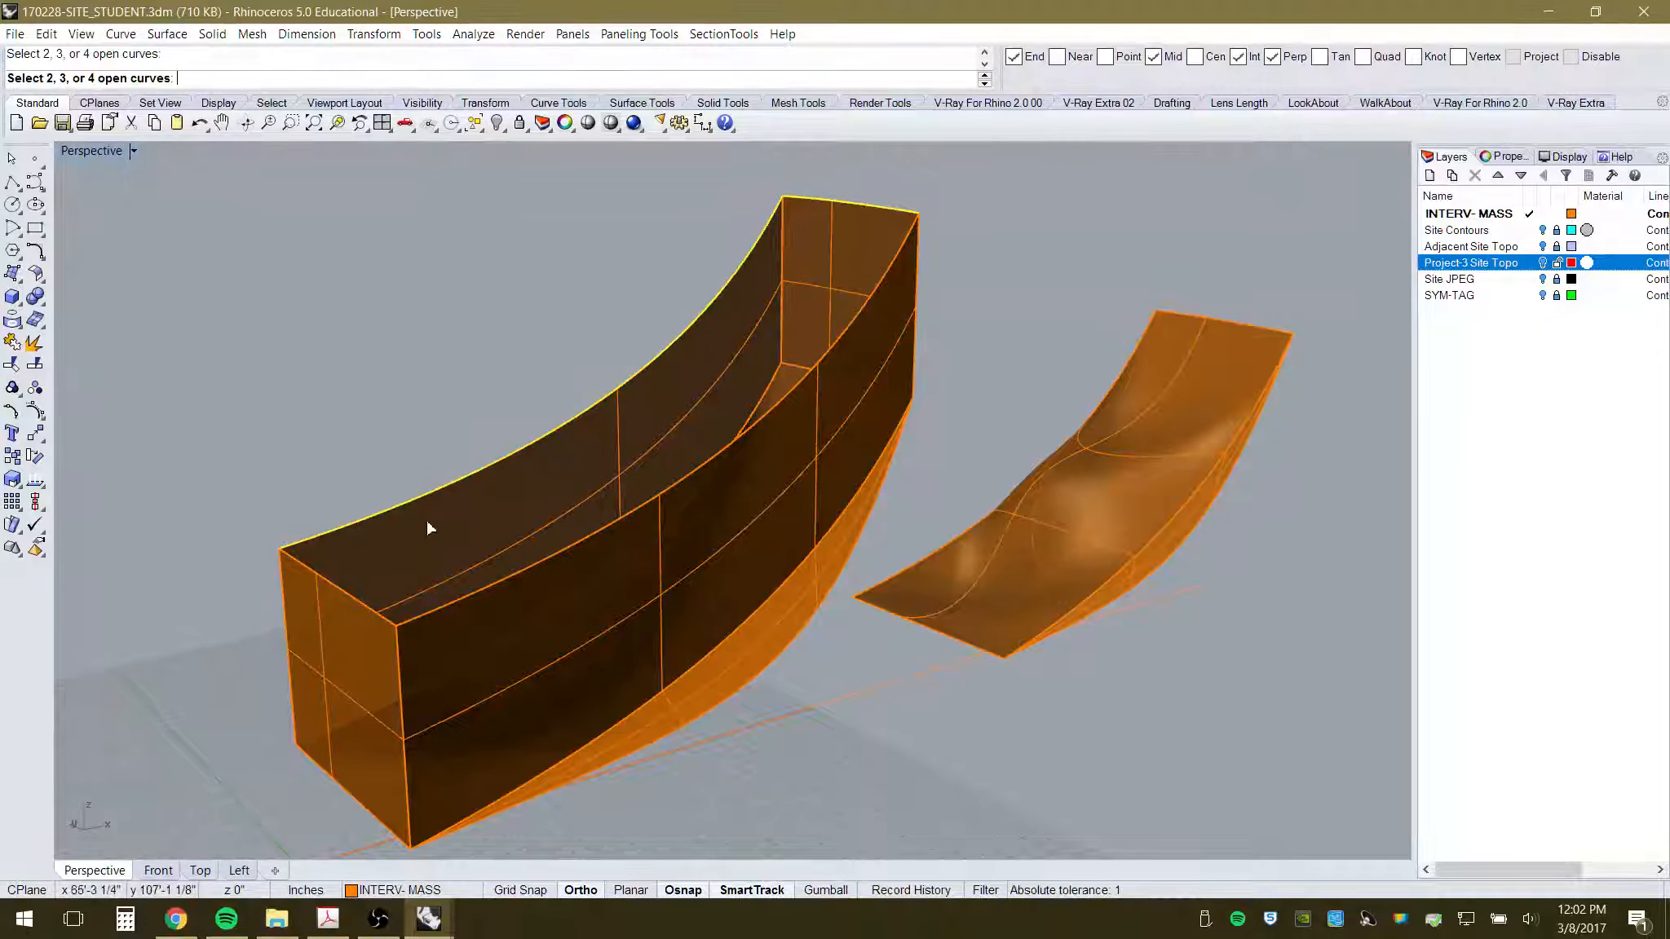
click(462, 602)
right_drag(732, 495, 887, 306)
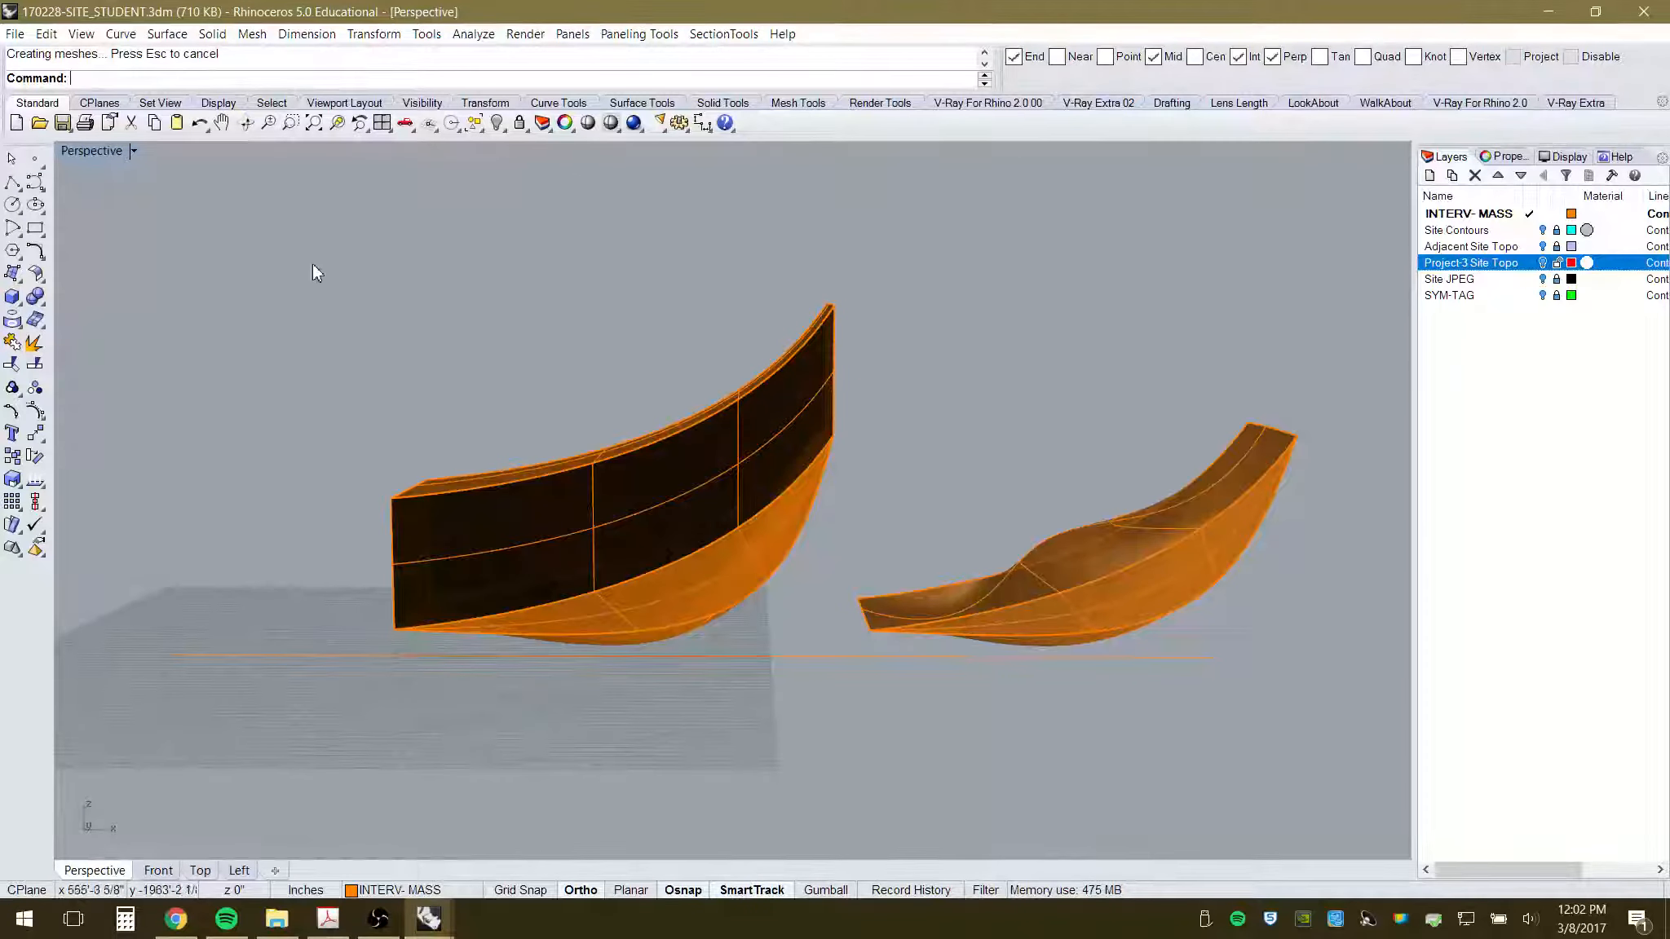
- Join the left form's pieces into one mass and show the Project-3 Site Topo layer again
drag(313, 266, 880, 708)
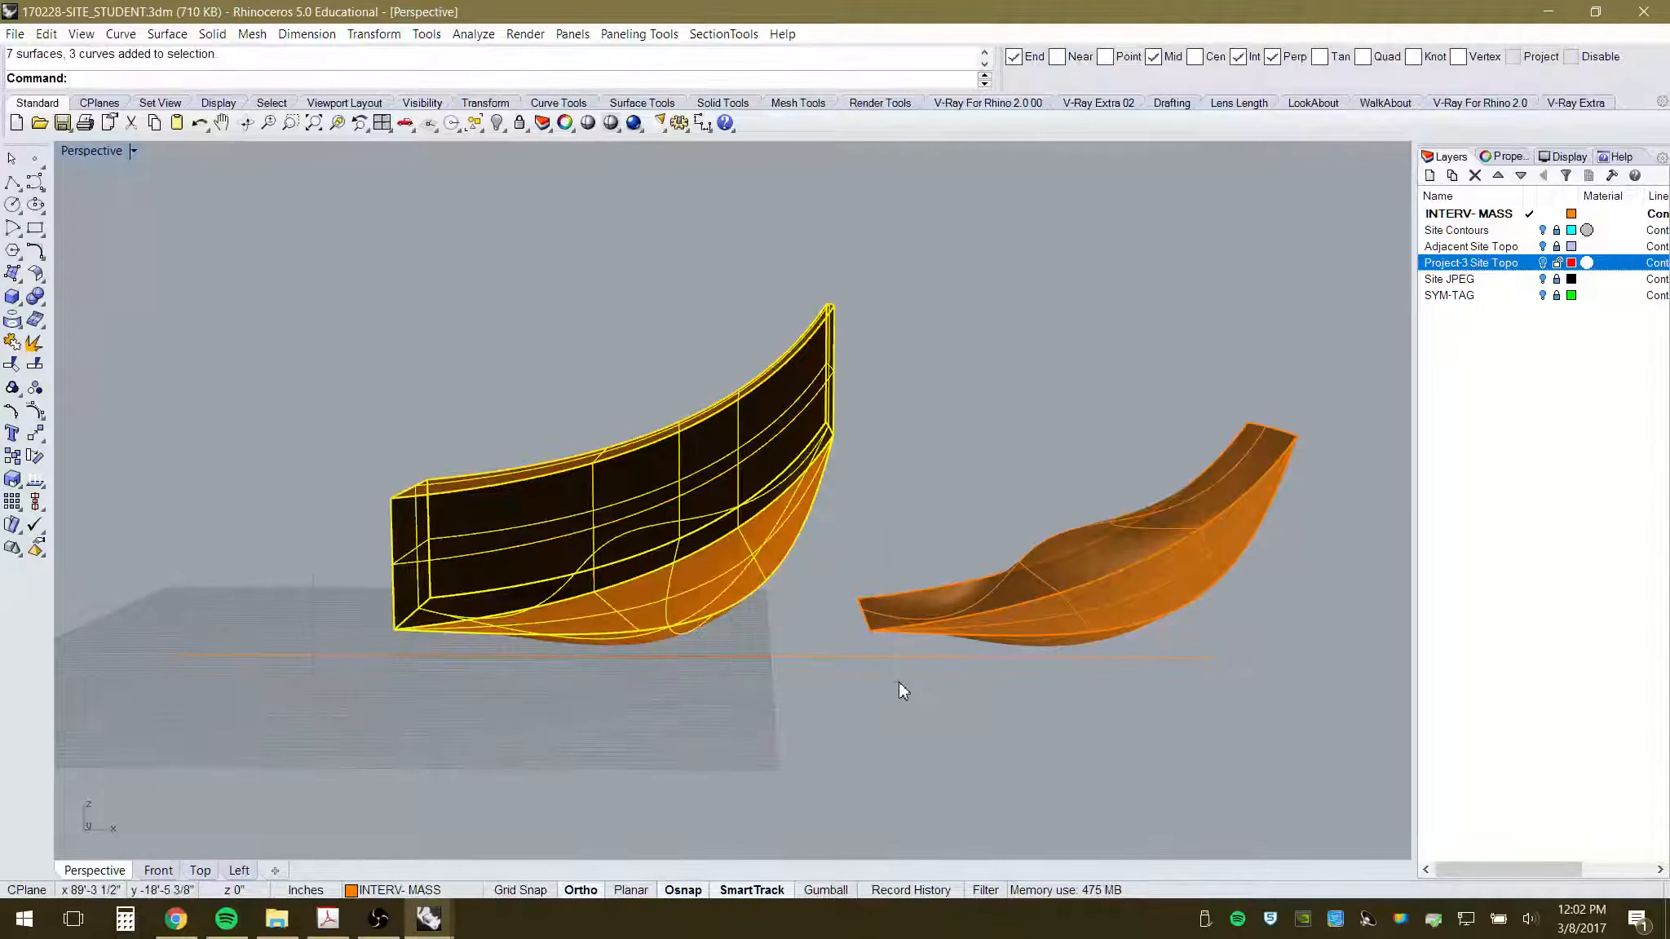
text(join)
key(Return)
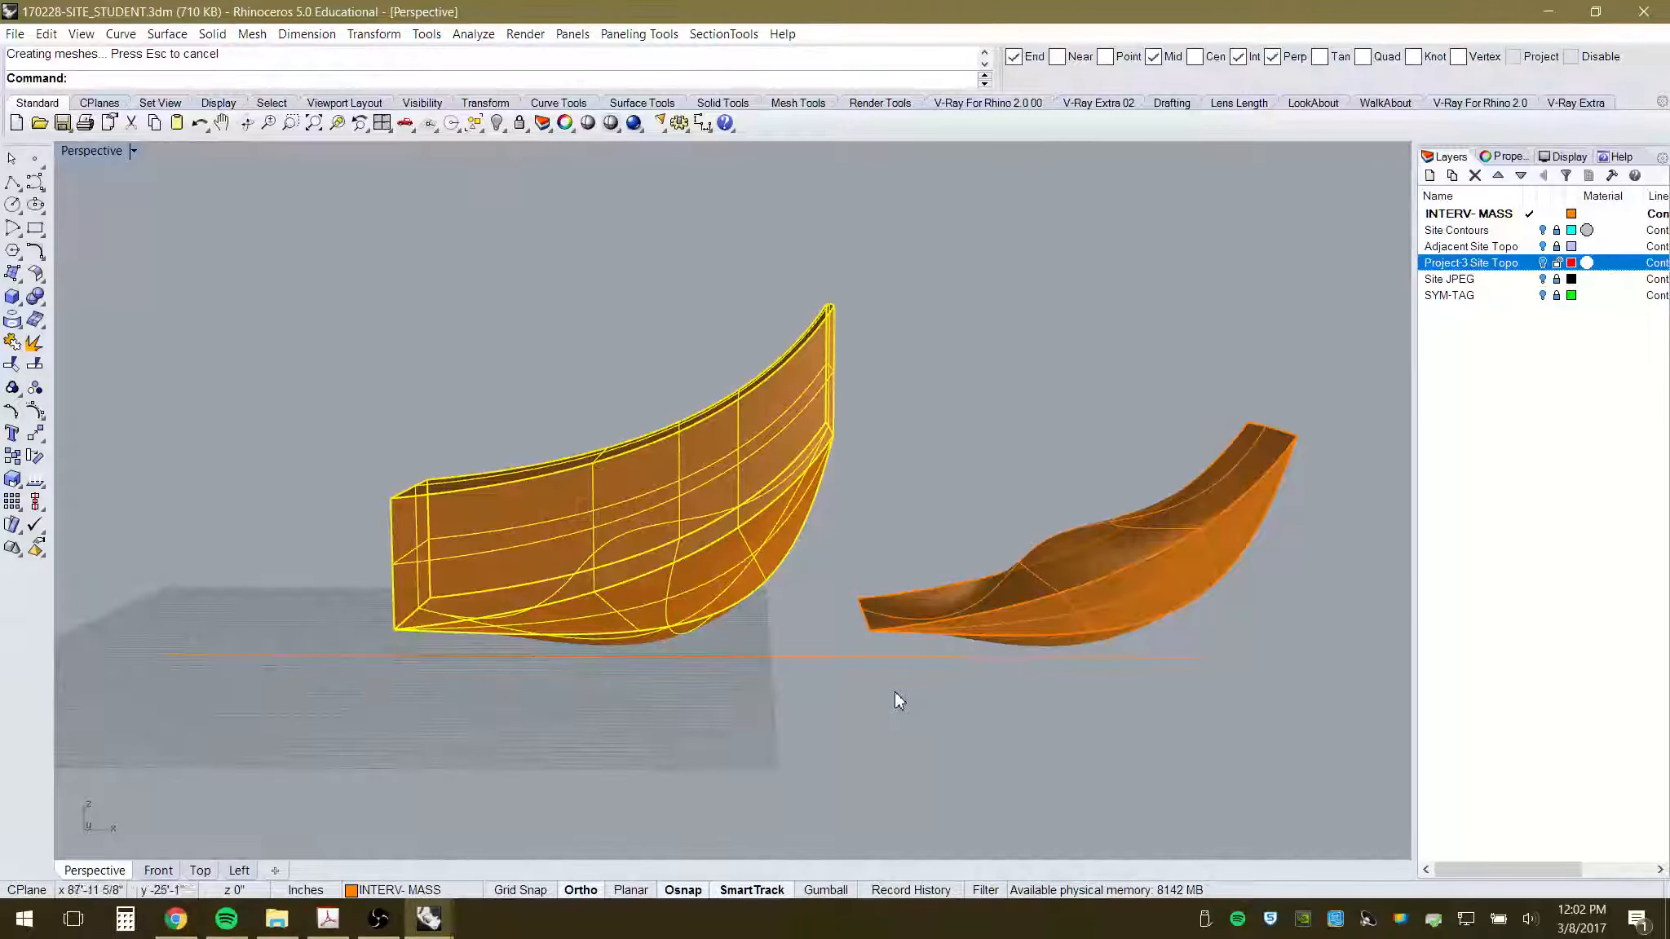
click(1542, 263)
right_drag(758, 446, 547, 635)
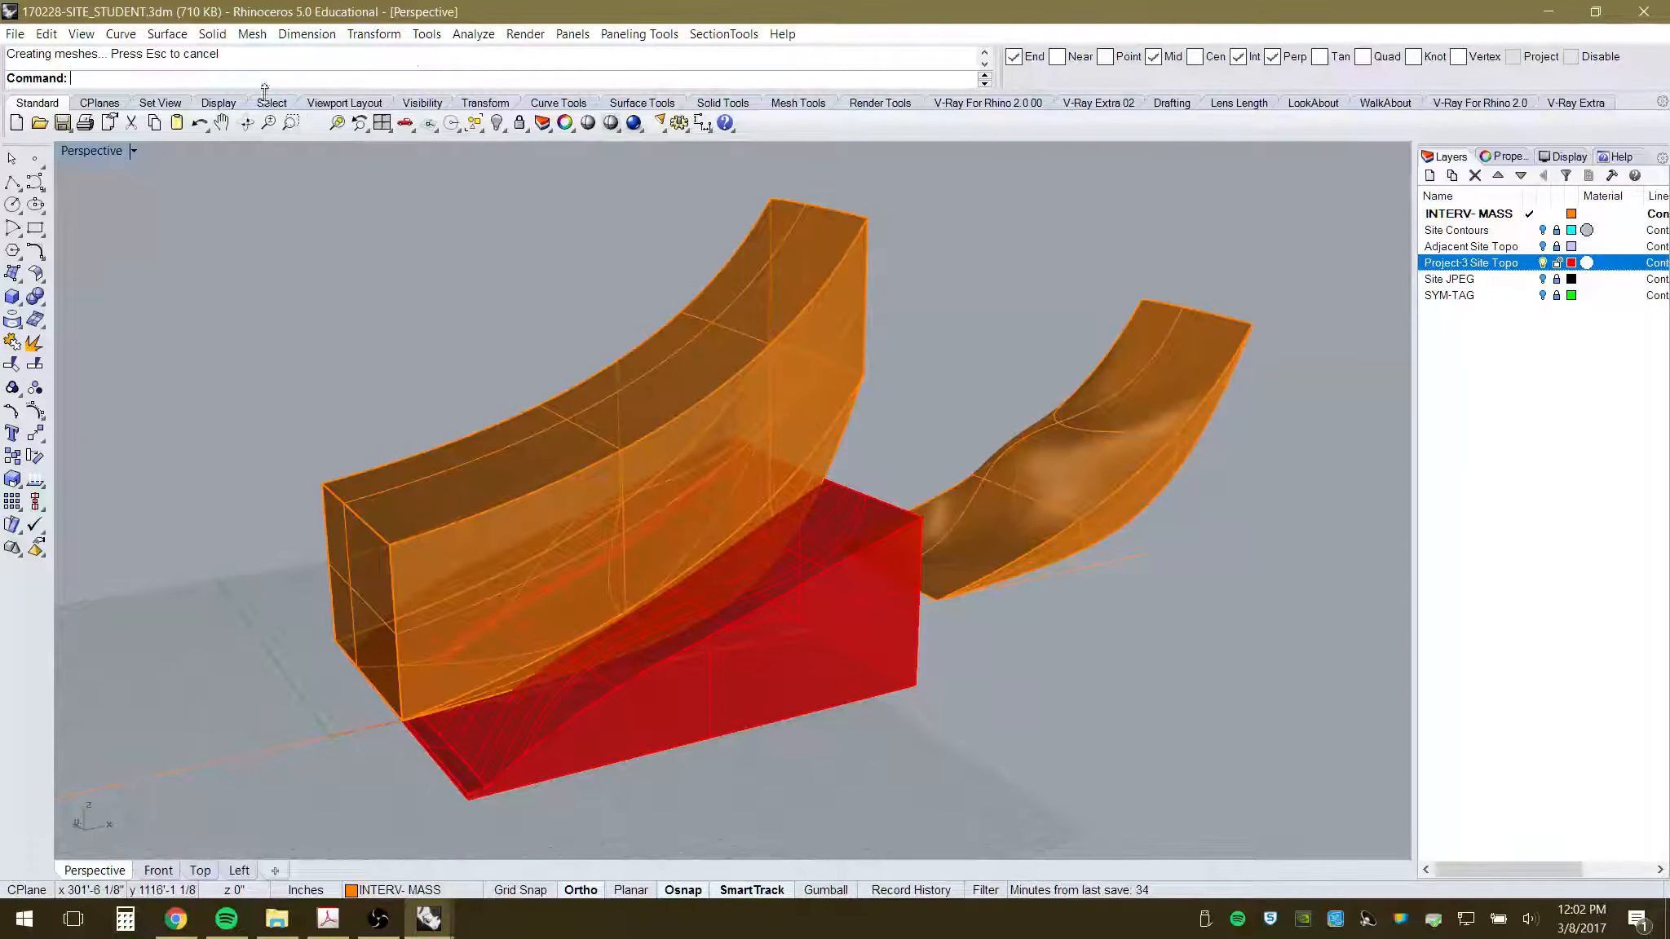
- Run Boolean2Objects on the curved mass and the block, accepting the B MINUS A result
click(773, 257)
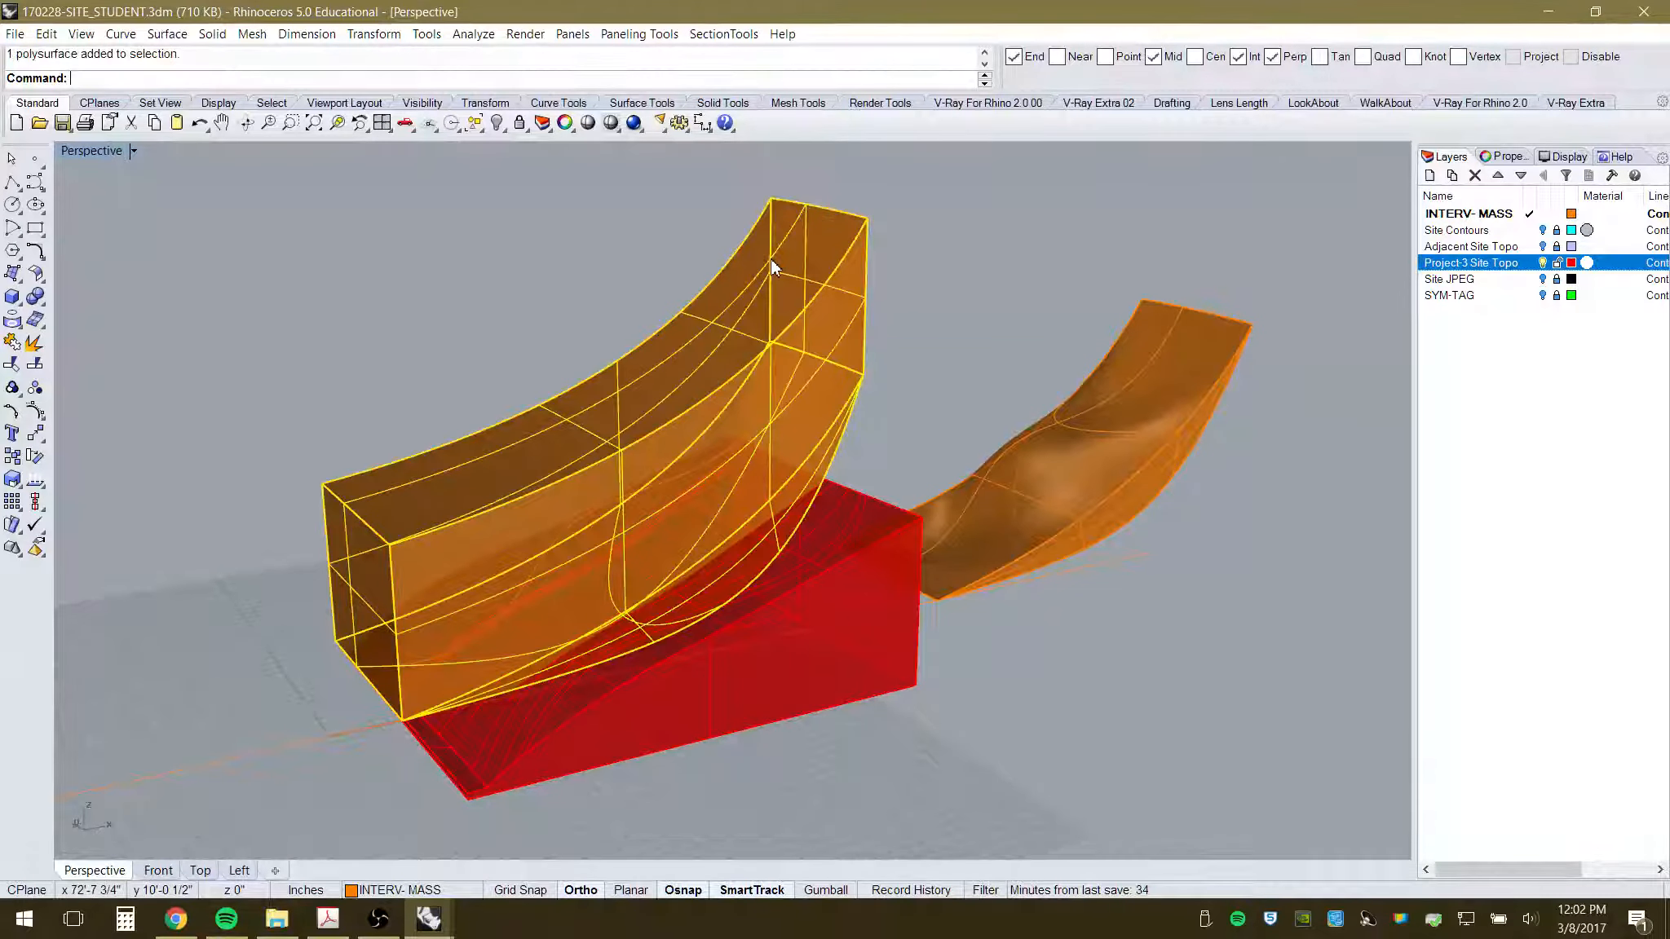
click(829, 526)
click(926, 285)
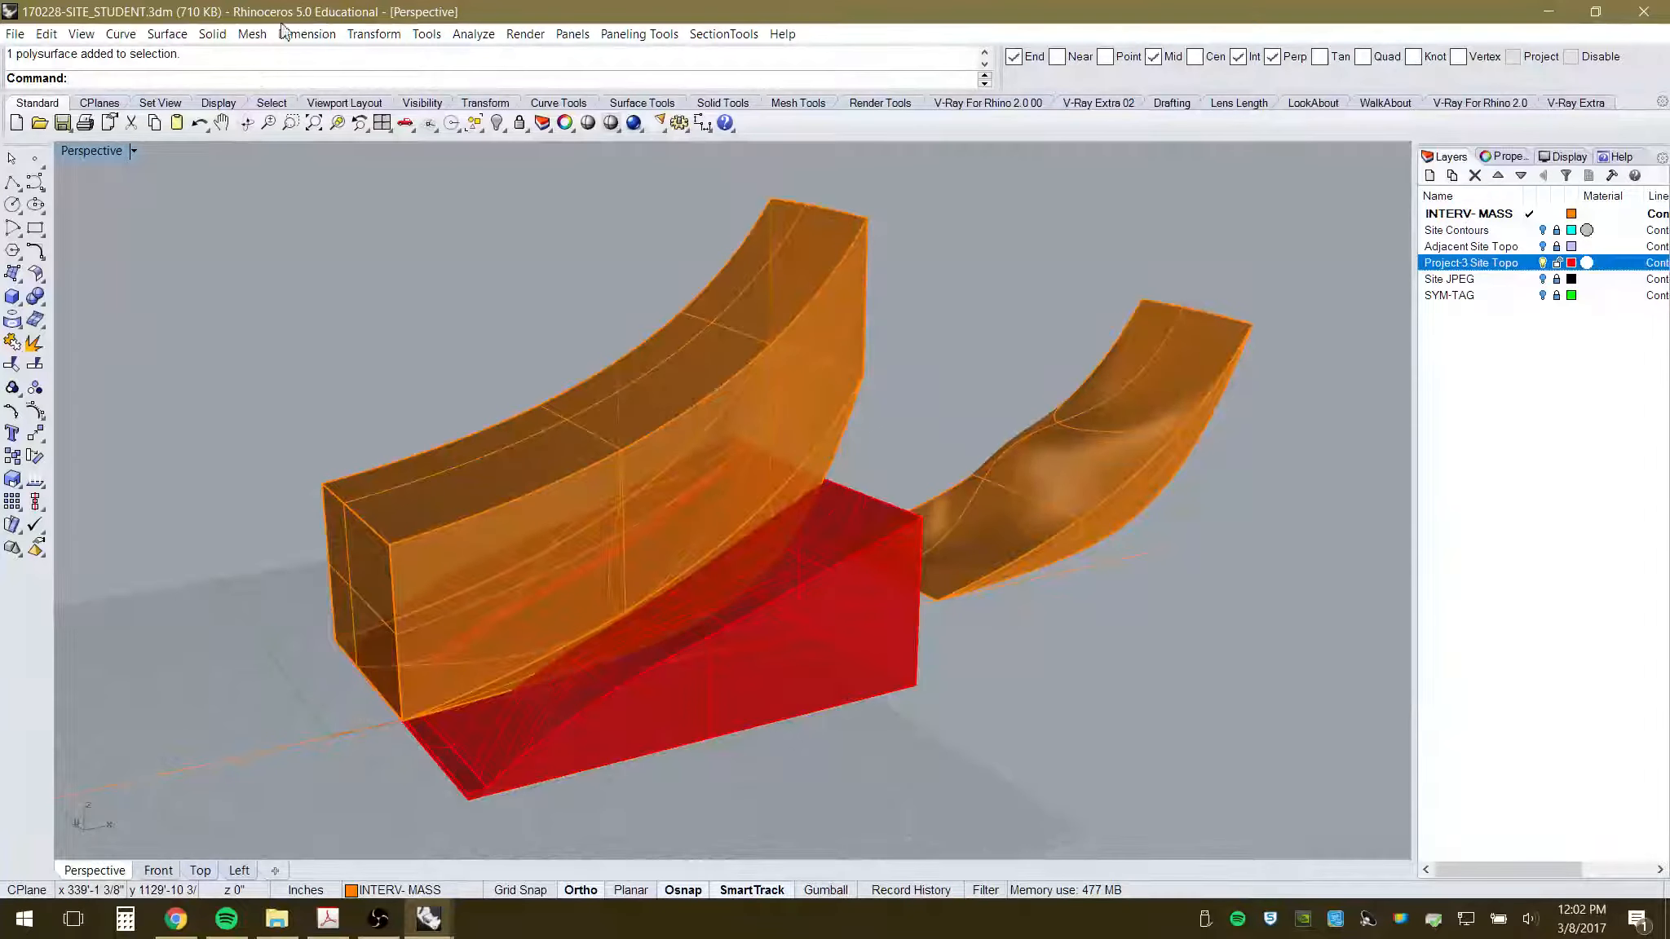
click(222, 36)
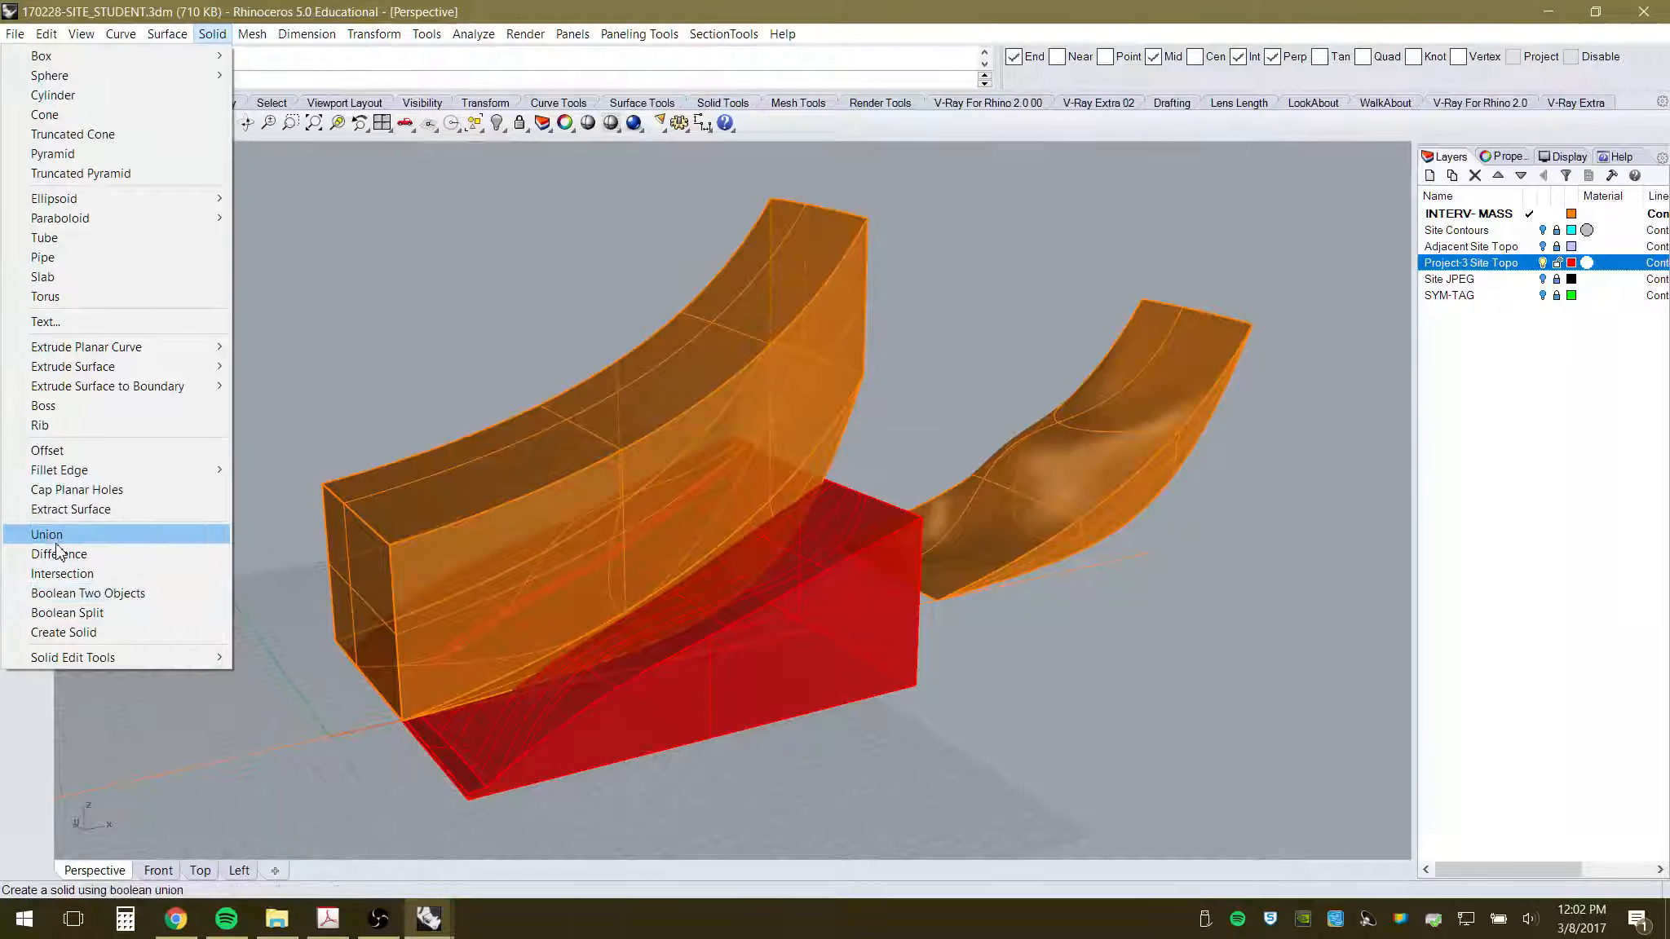
click(93, 594)
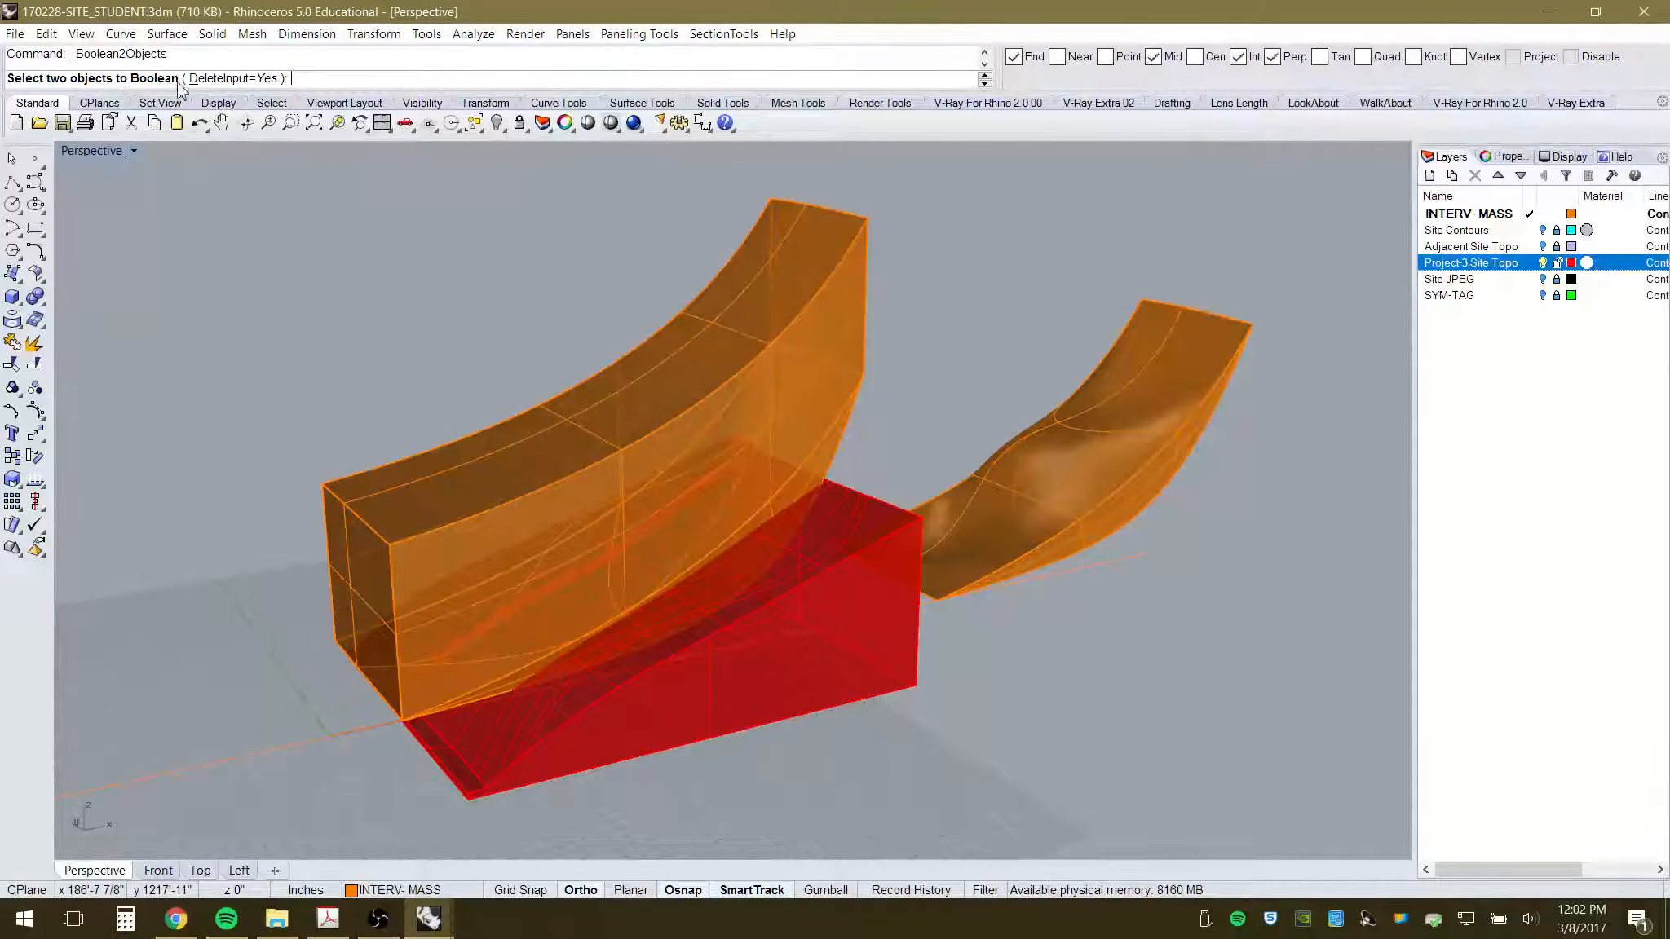
click(831, 355)
click(845, 543)
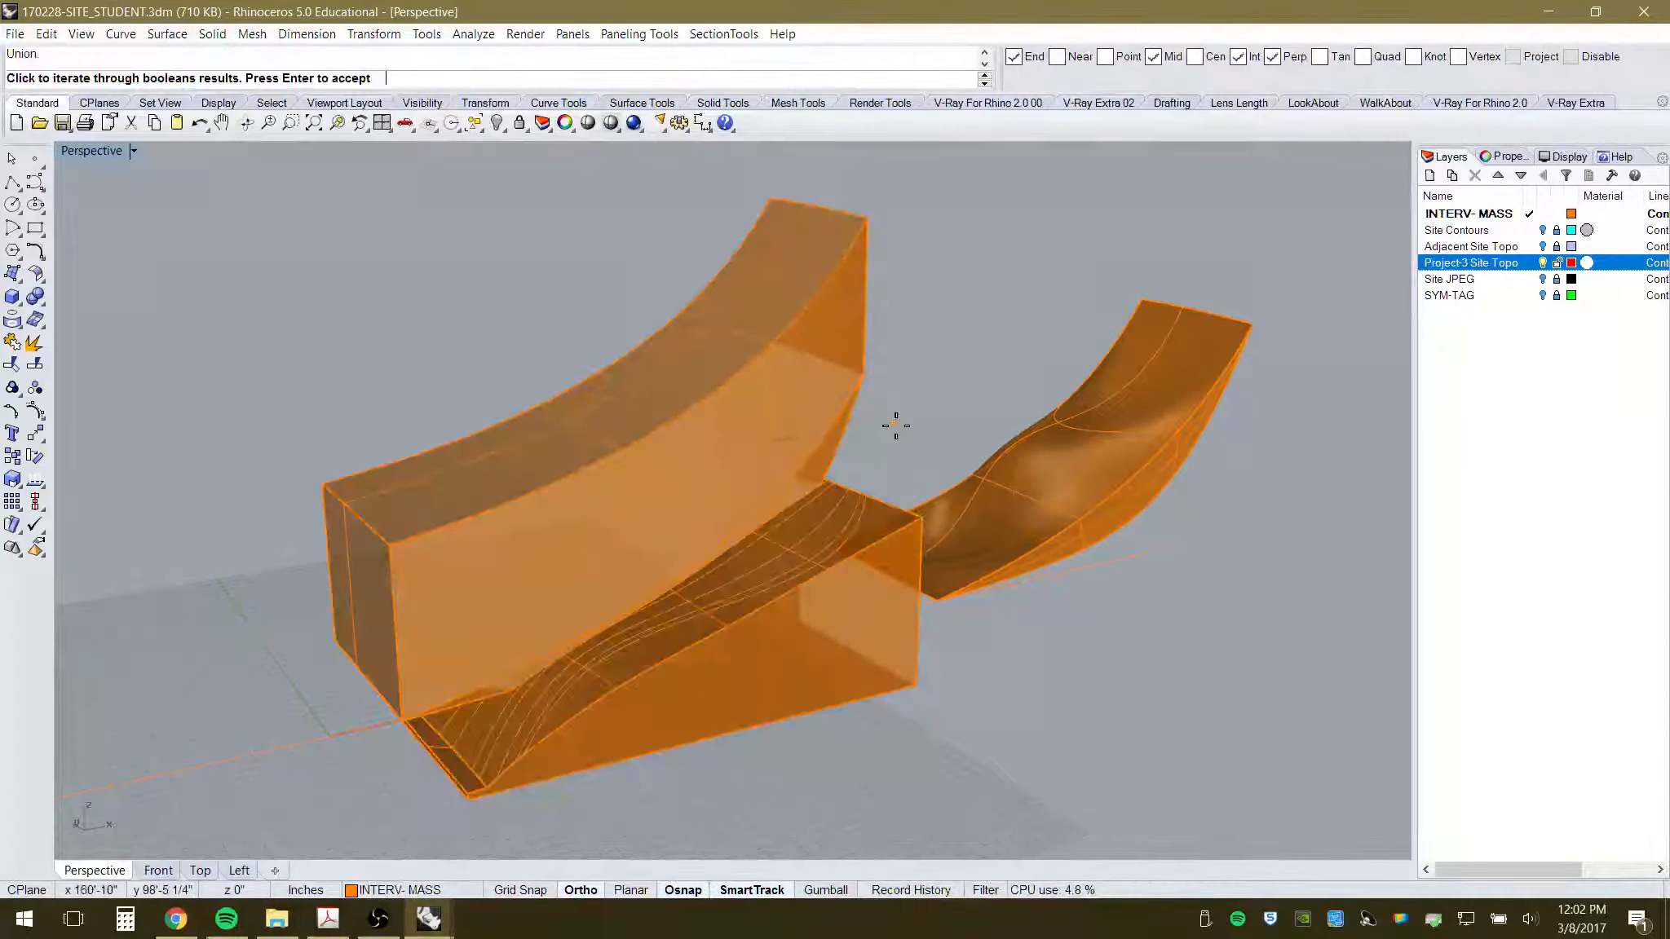
click(1159, 694)
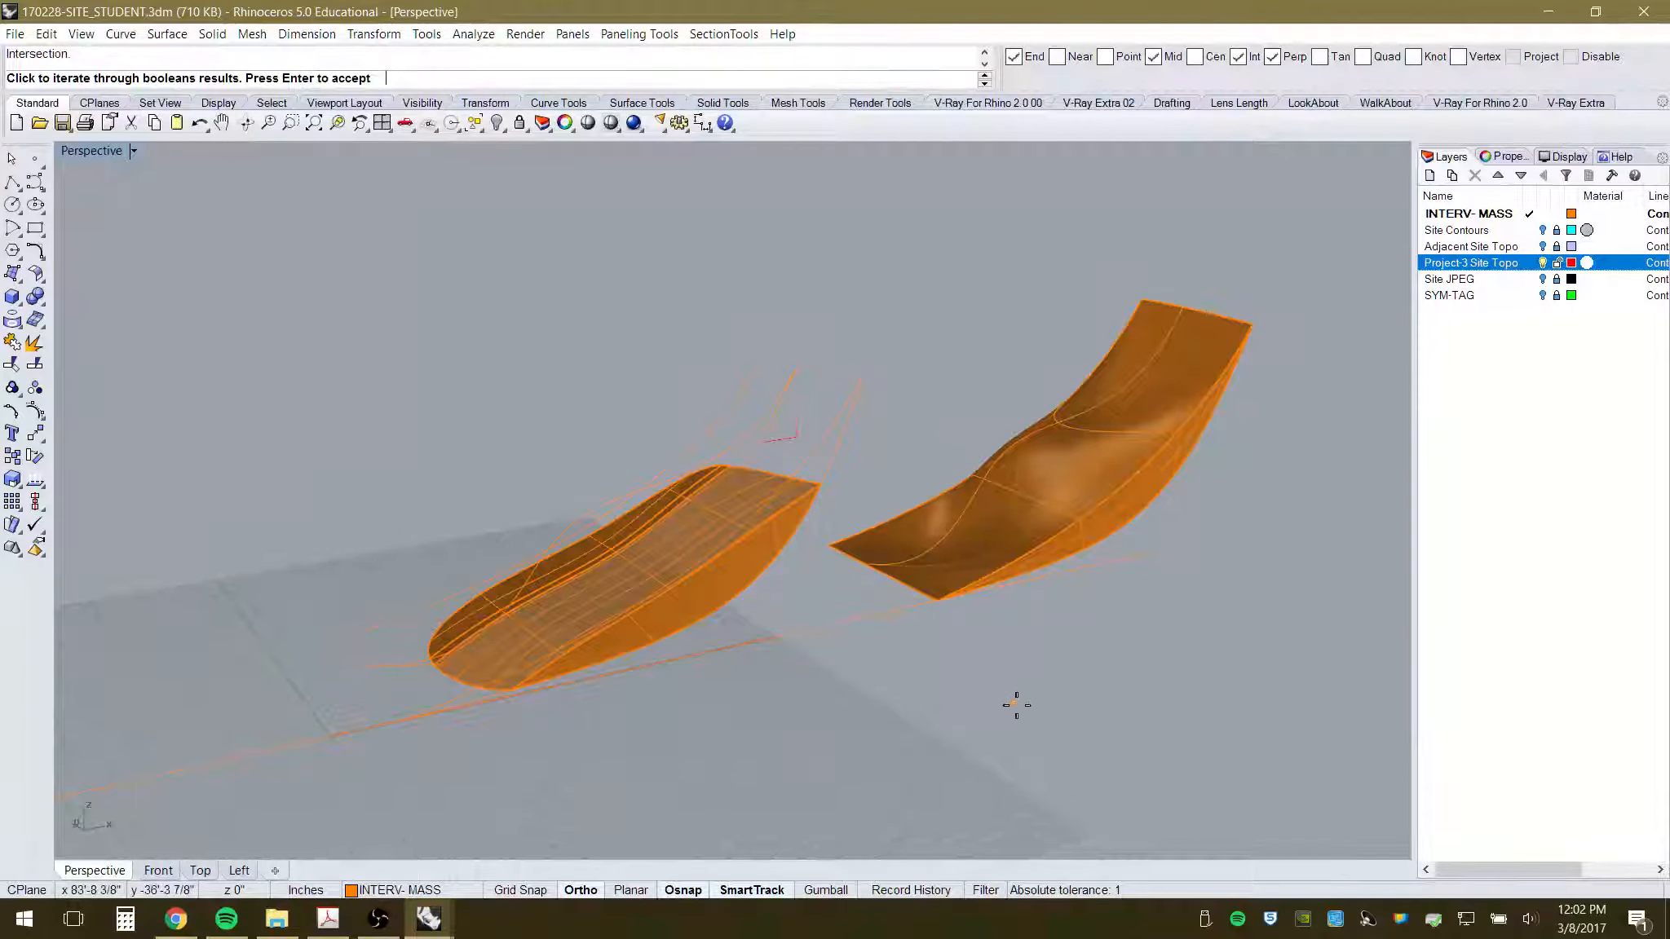
click(941, 694)
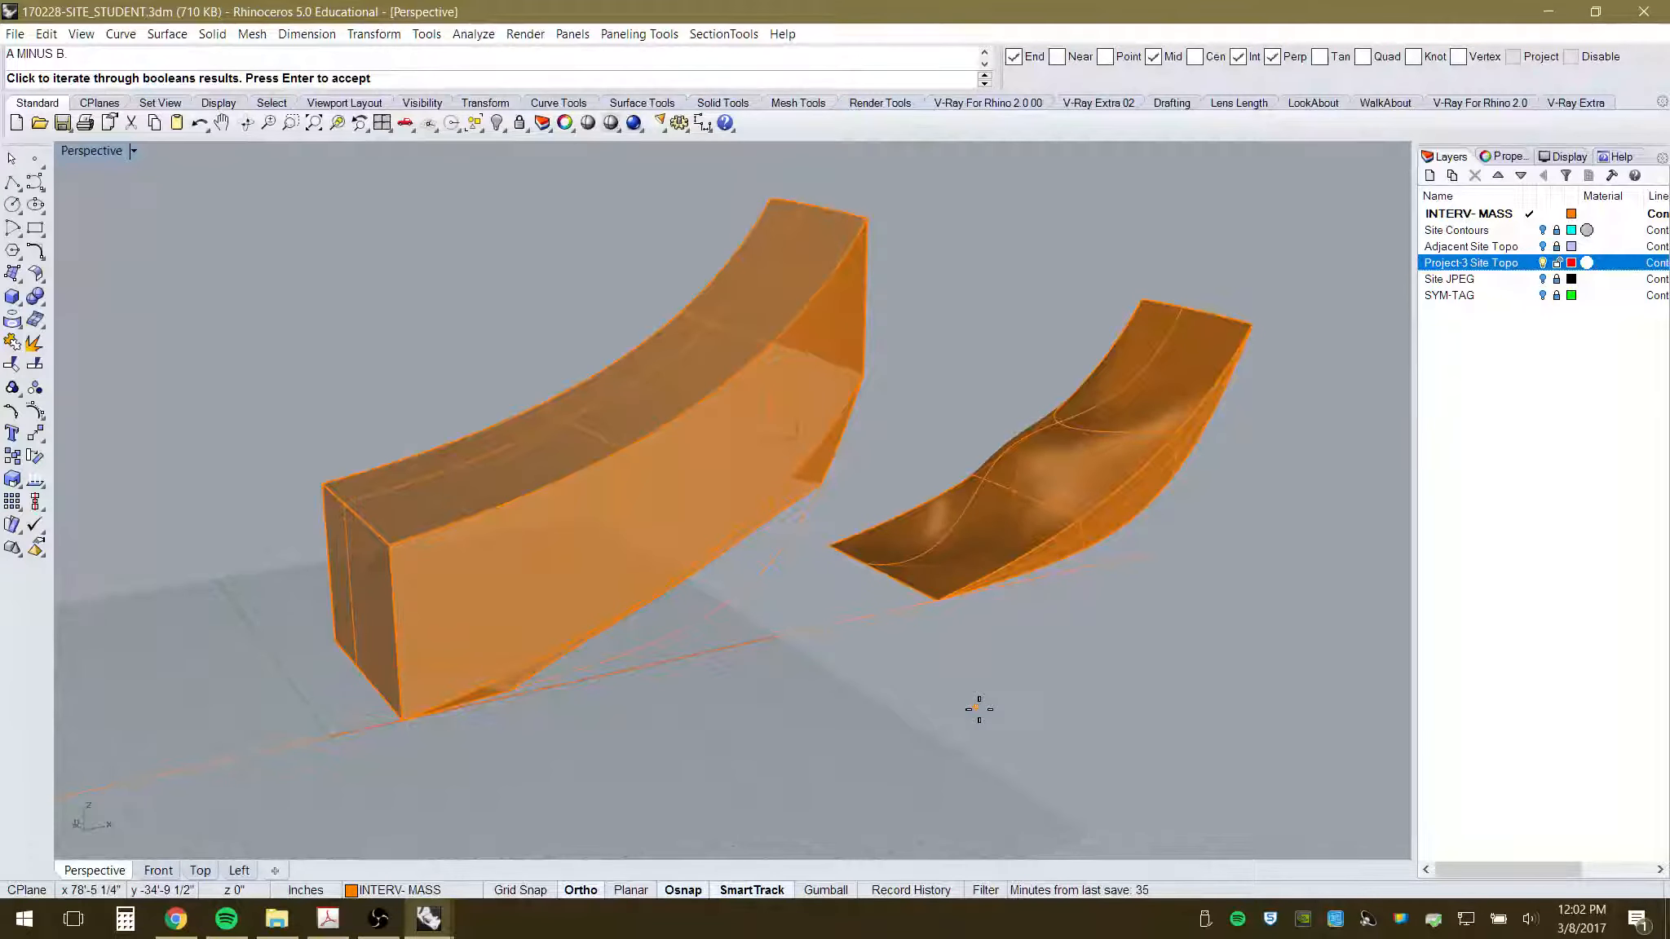
right_drag(835, 682, 806, 646)
click(934, 703)
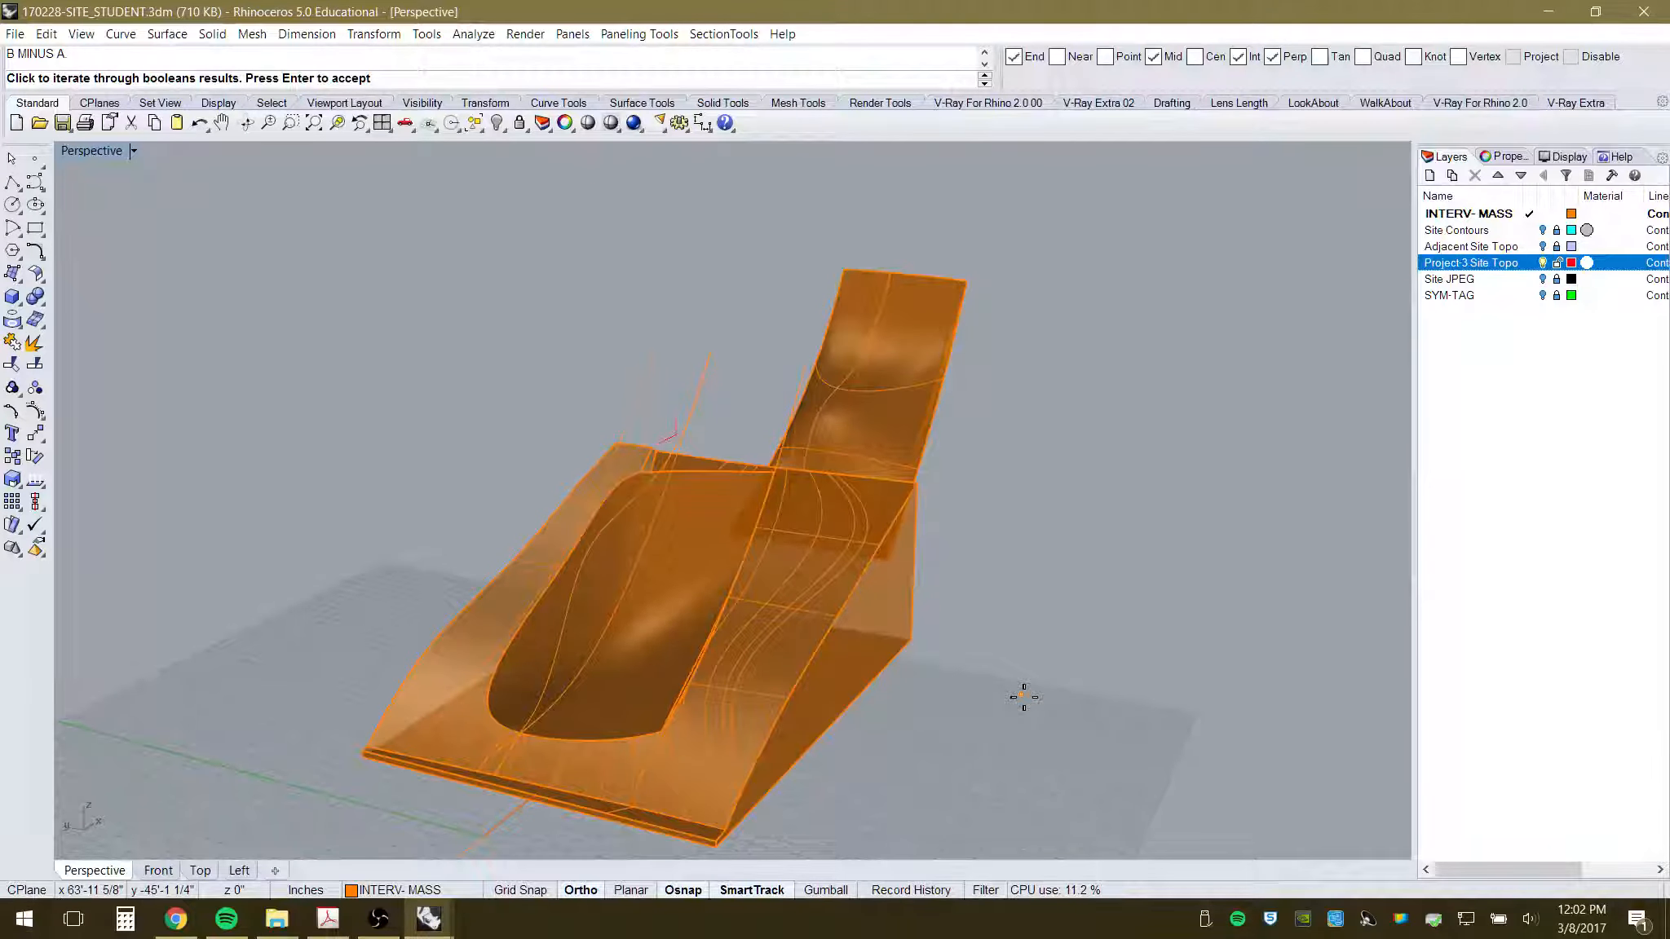
key(Return)
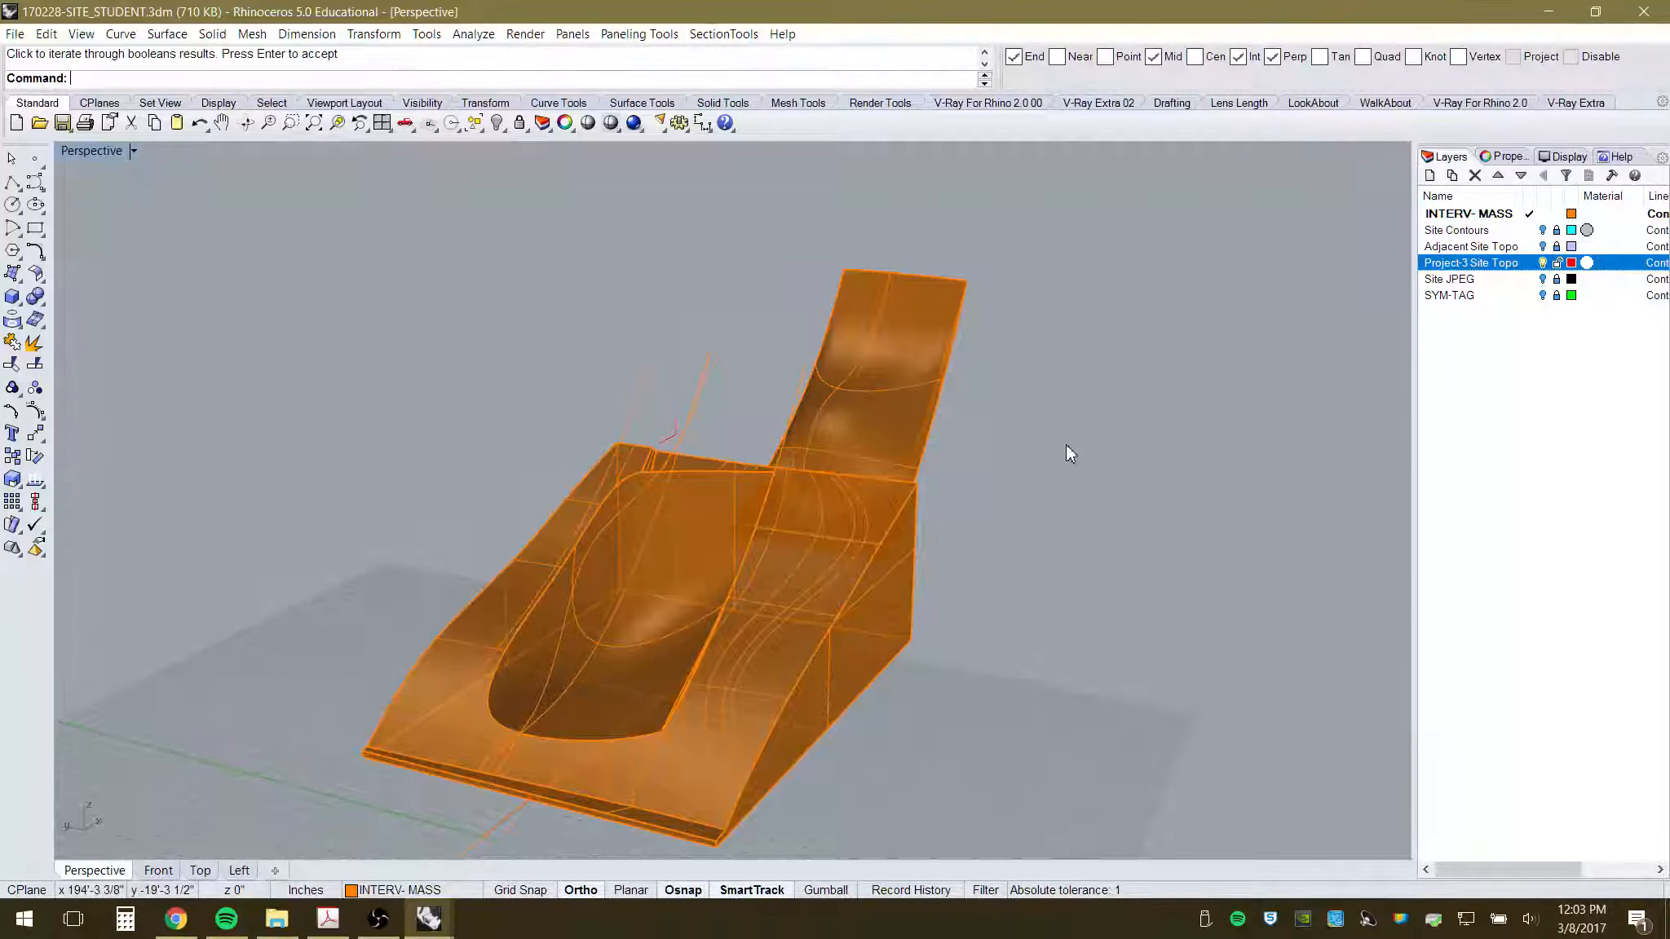
- Move the three guide curves over the mass to another layer via Properties
right_drag(1063, 514, 854, 477)
scroll(835, 471, up, 3)
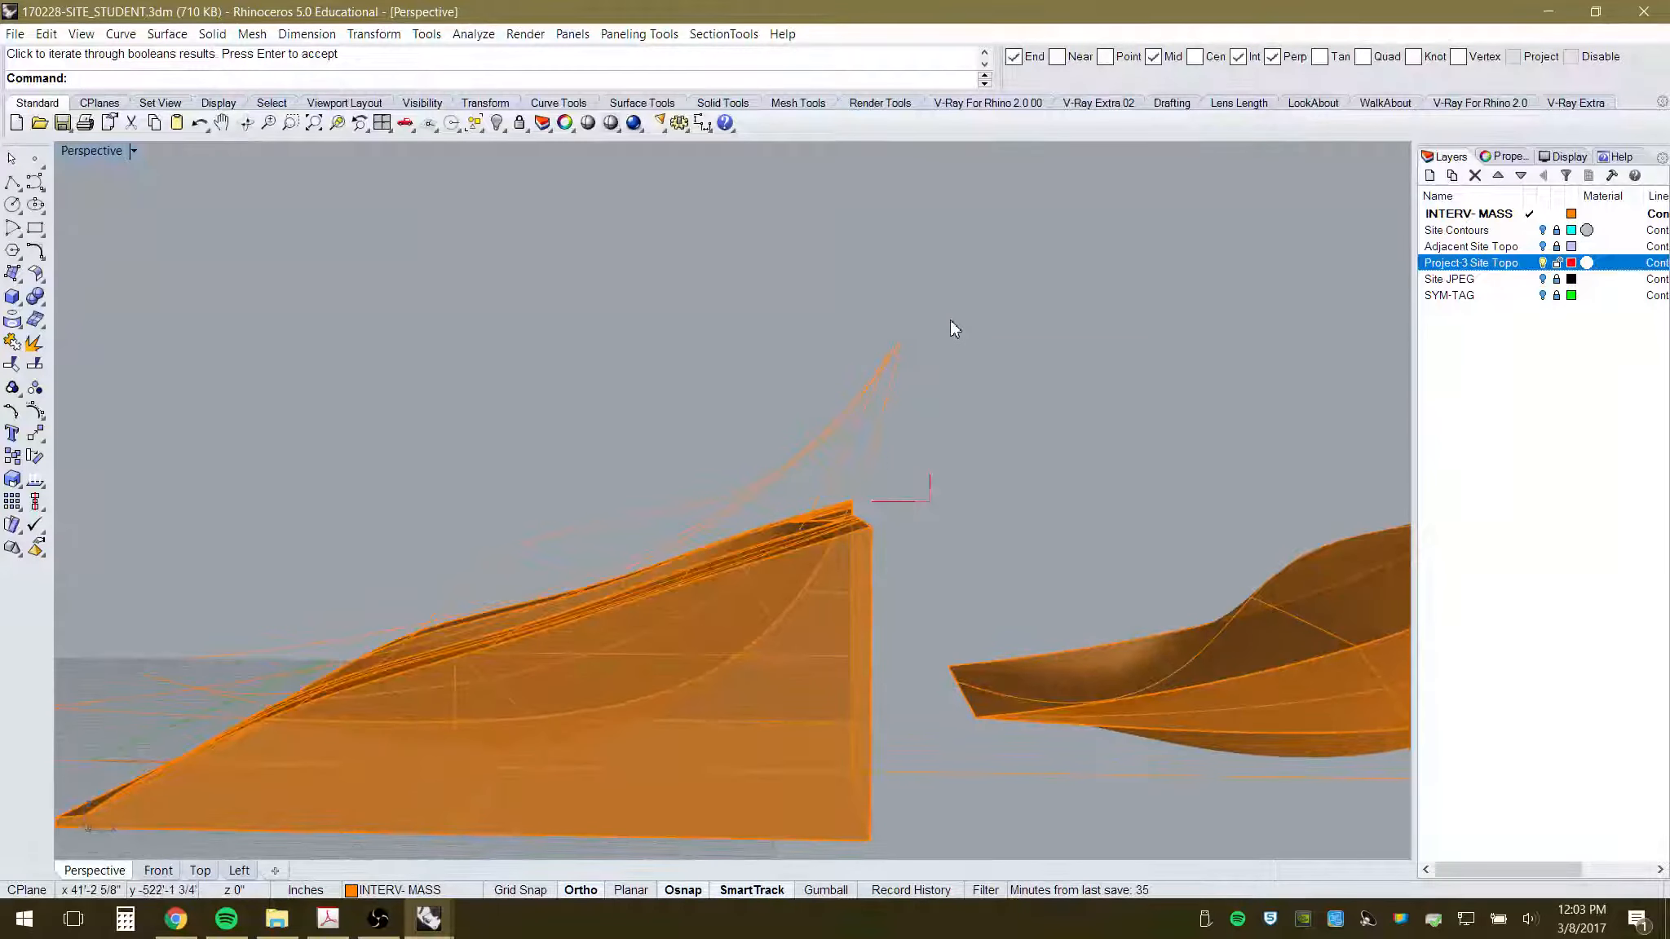
drag(962, 303, 822, 403)
scroll(960, 448, down, 6)
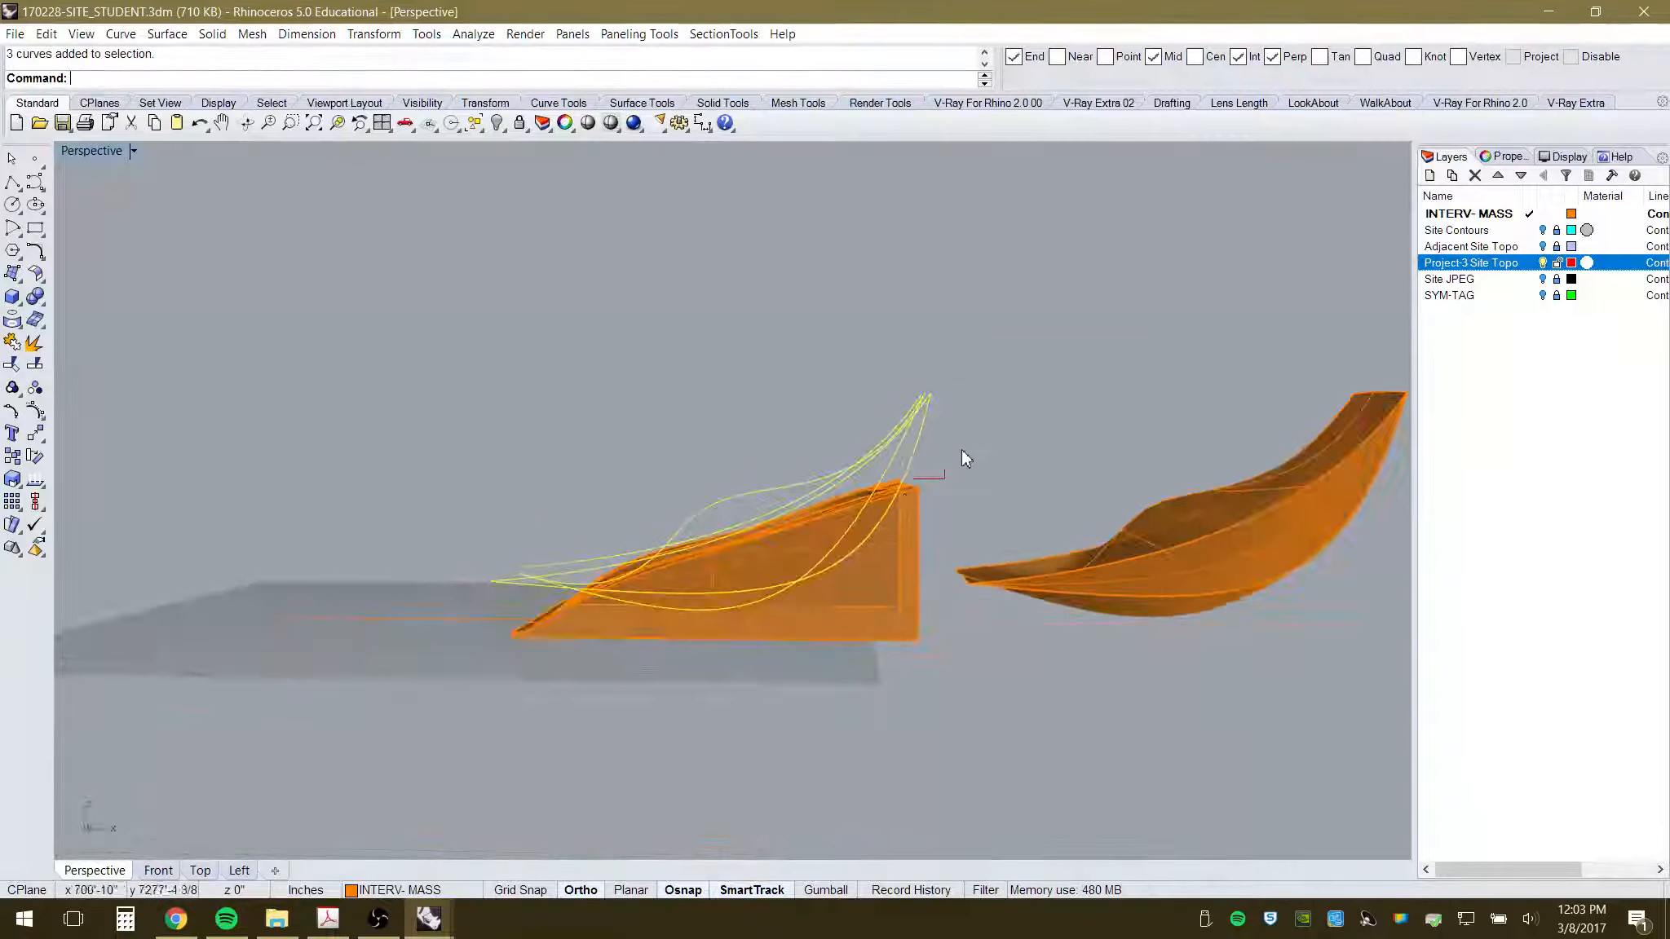
right_drag(961, 450, 982, 571)
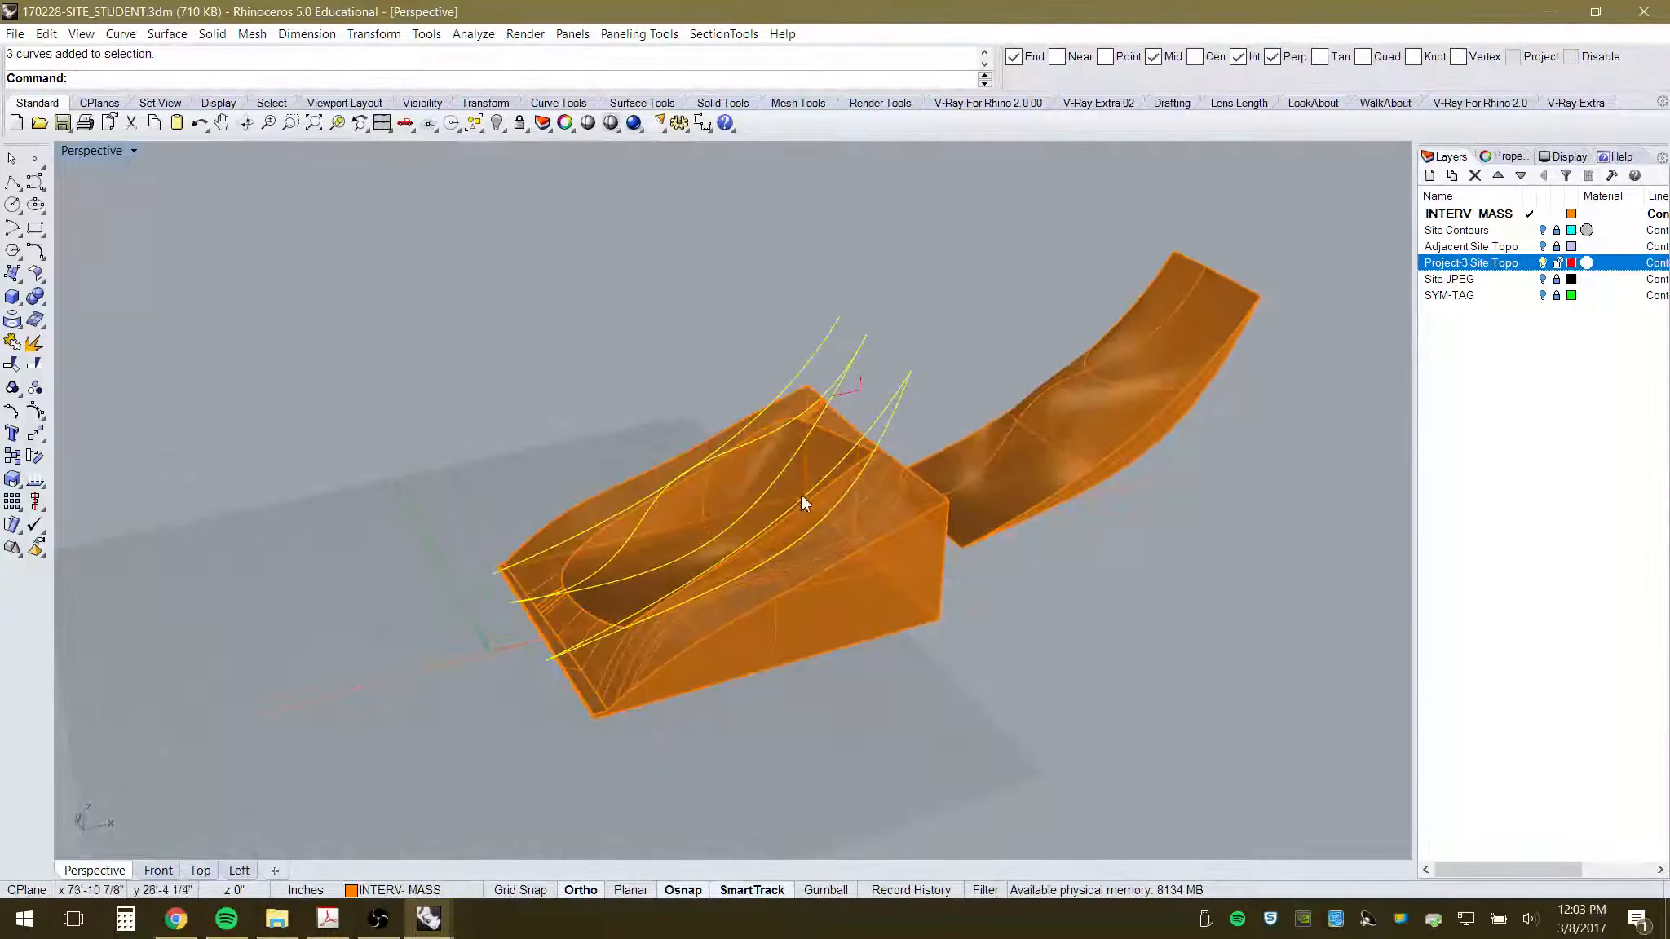
scroll(767, 504, up, 3)
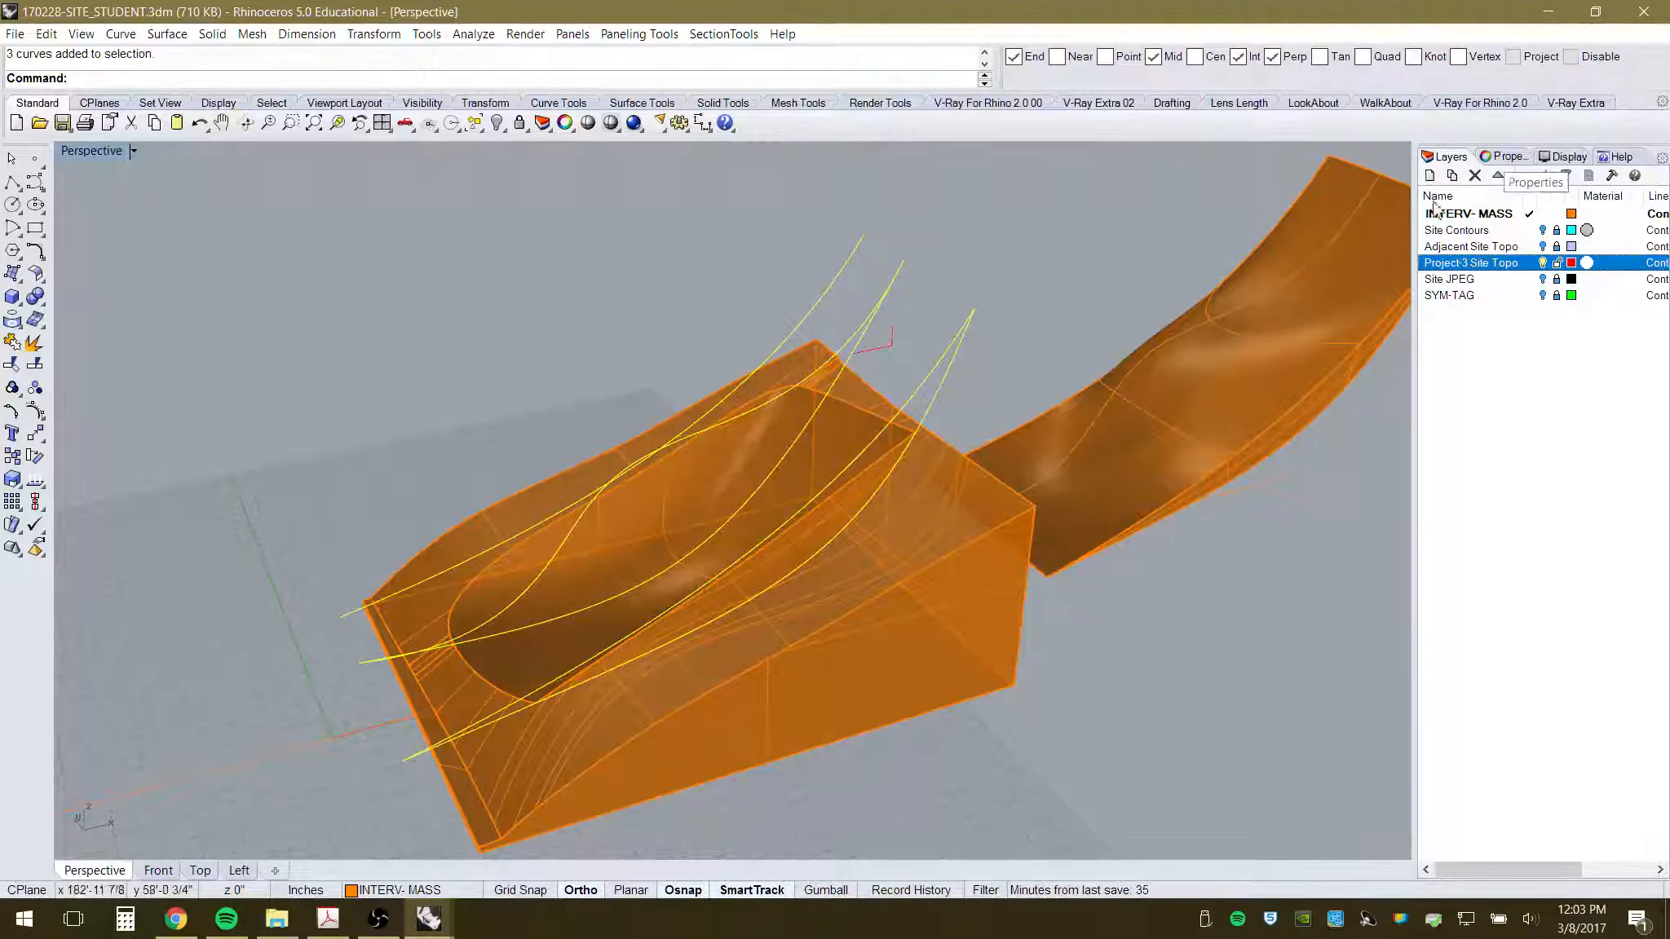
click(1502, 156)
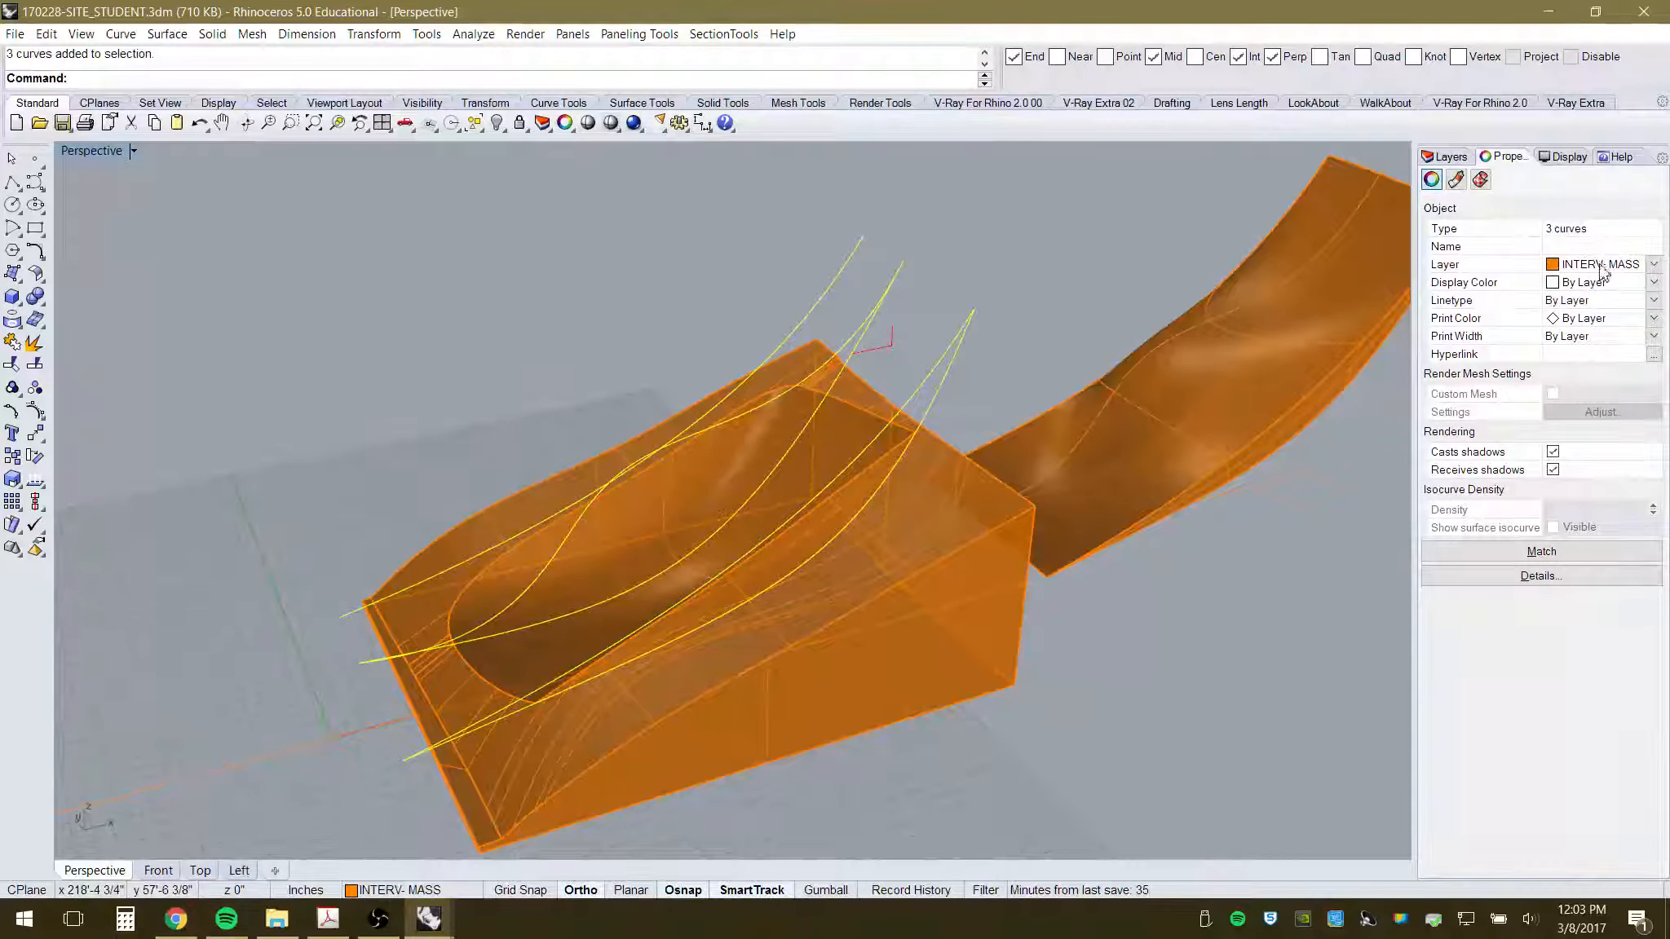
click(1651, 270)
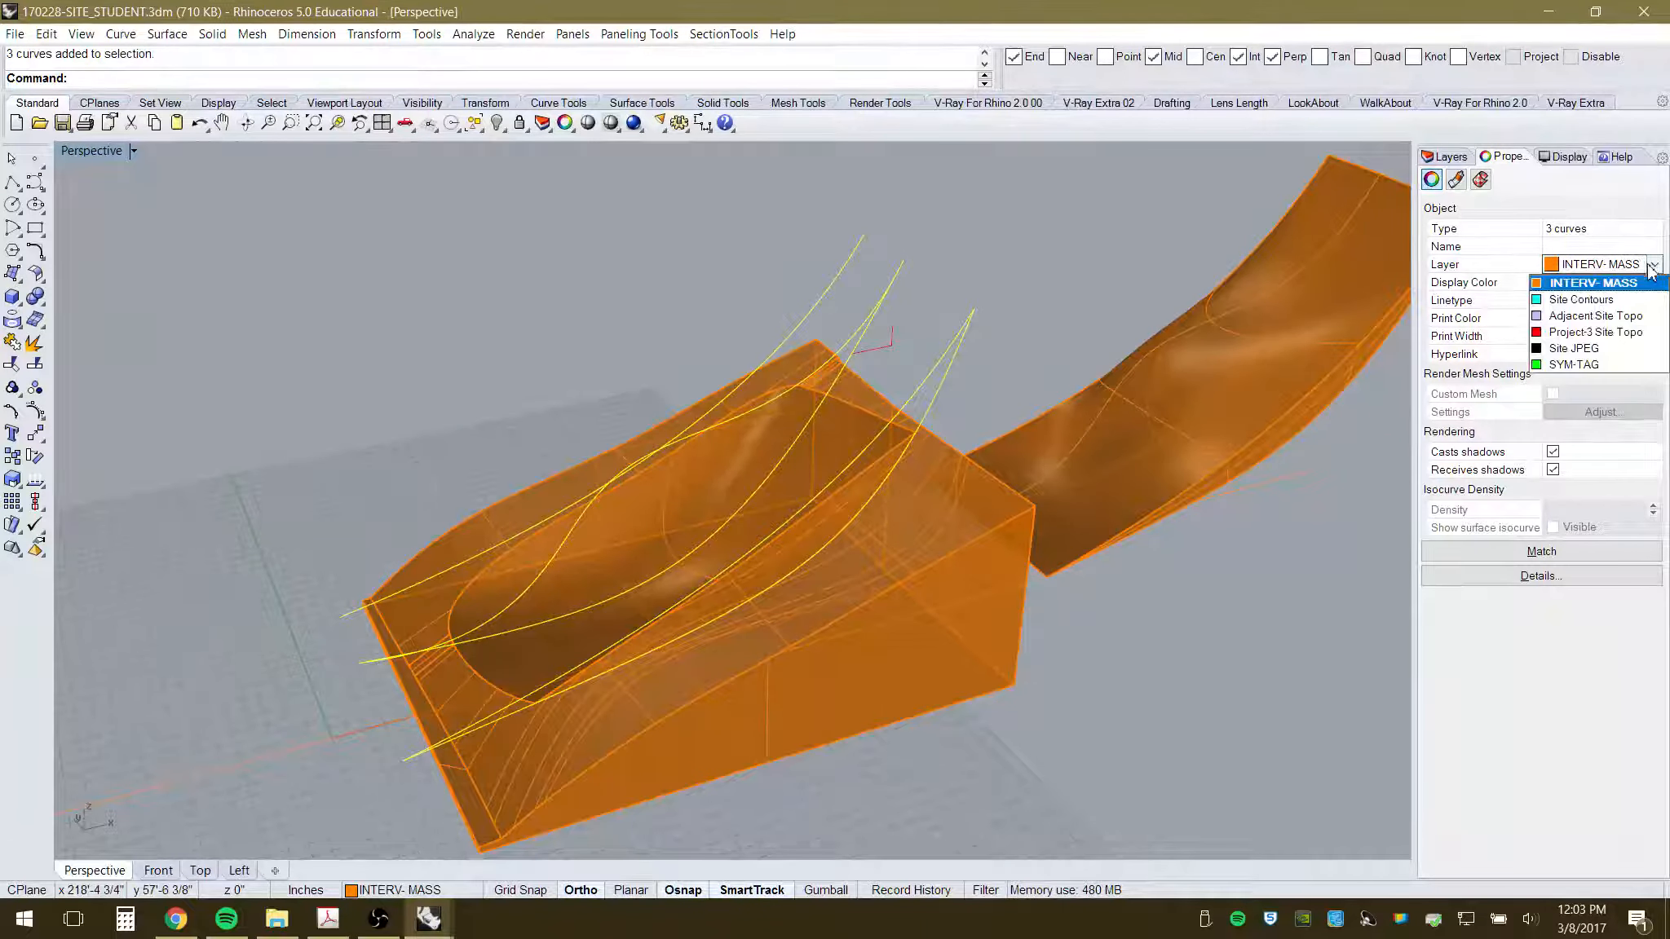
click(1610, 314)
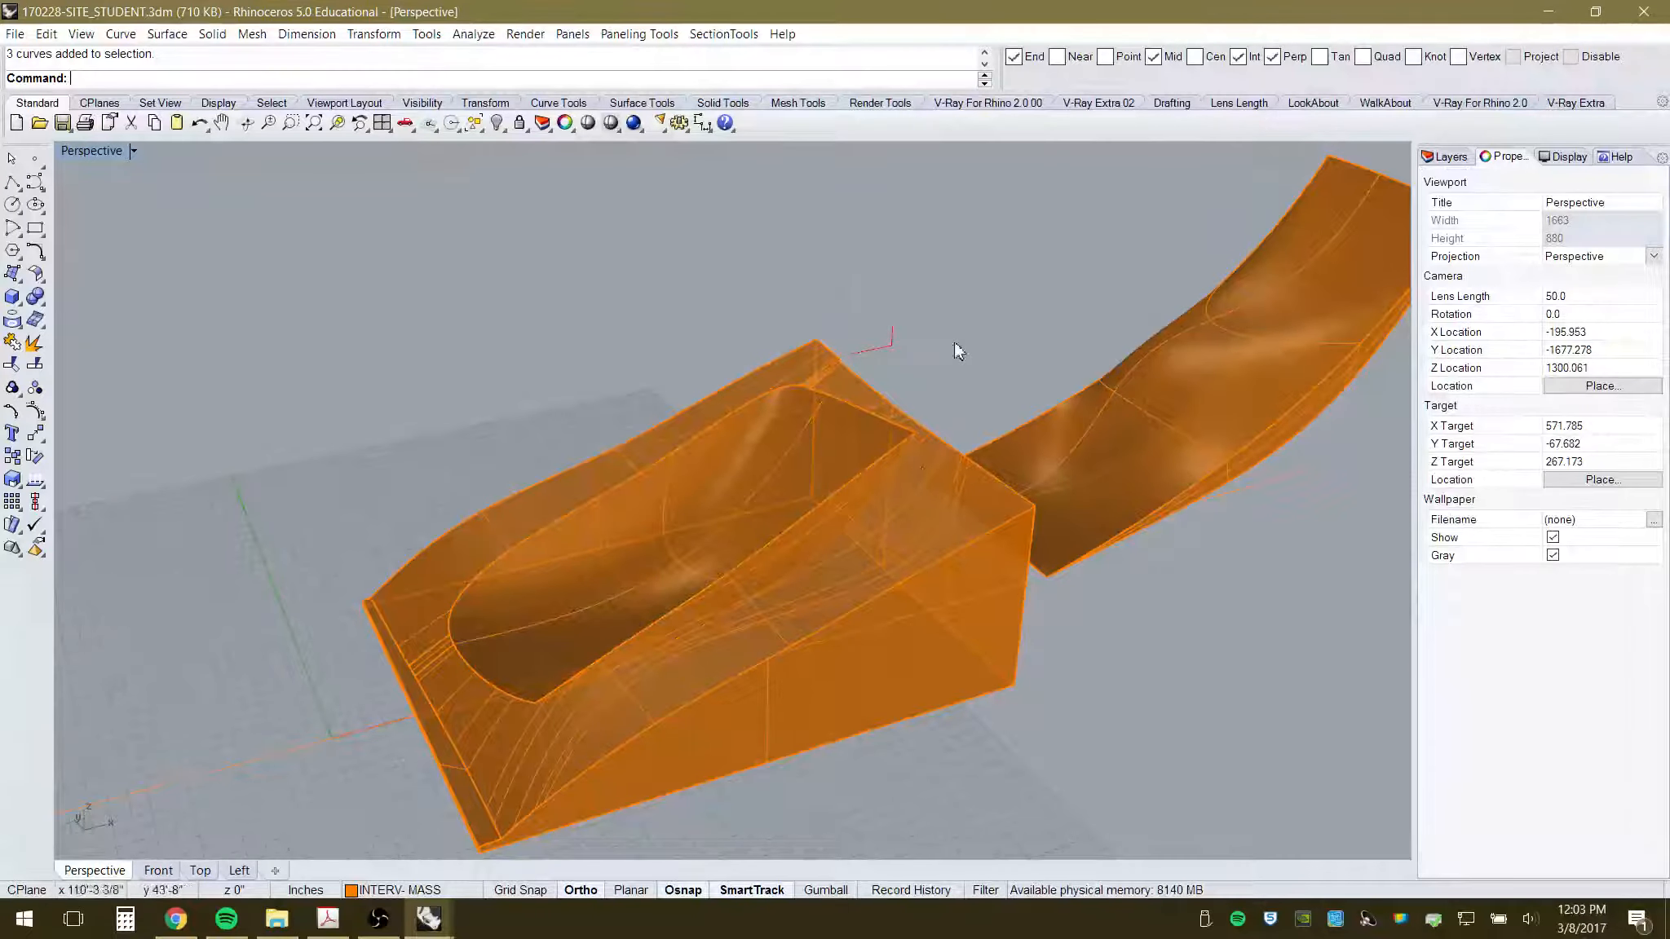
- Delete the two stray curves near the block's corner
right_drag(977, 637, 935, 589)
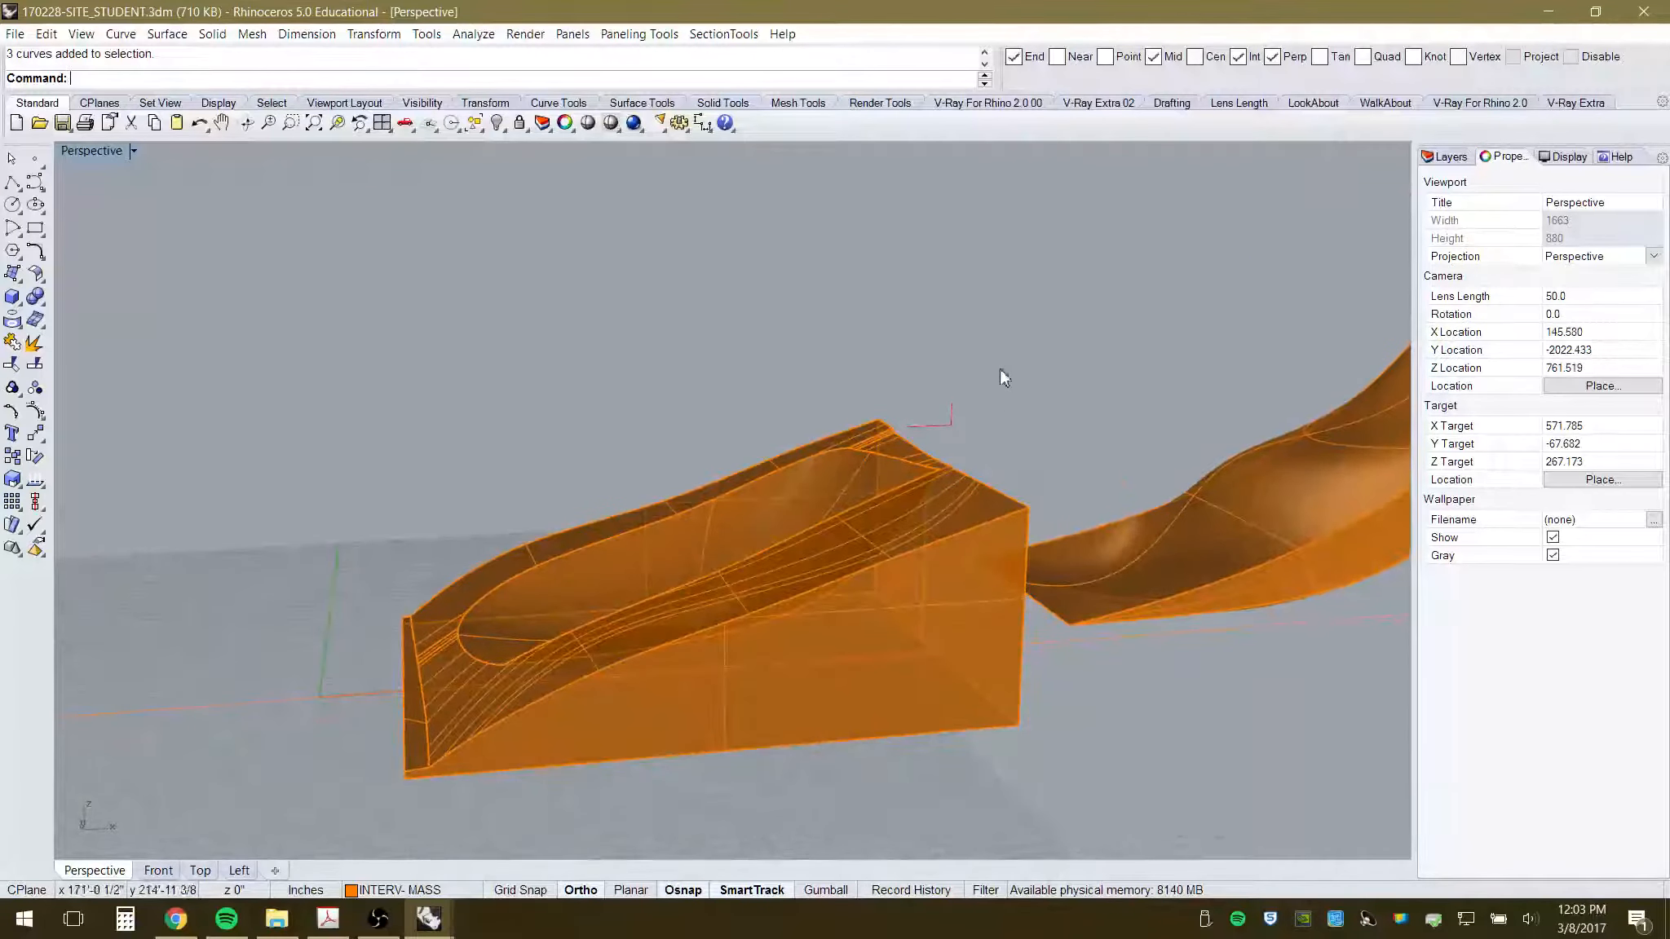
scroll(931, 434, up, 5)
scroll(935, 442, up, 2)
drag(957, 380, 905, 450)
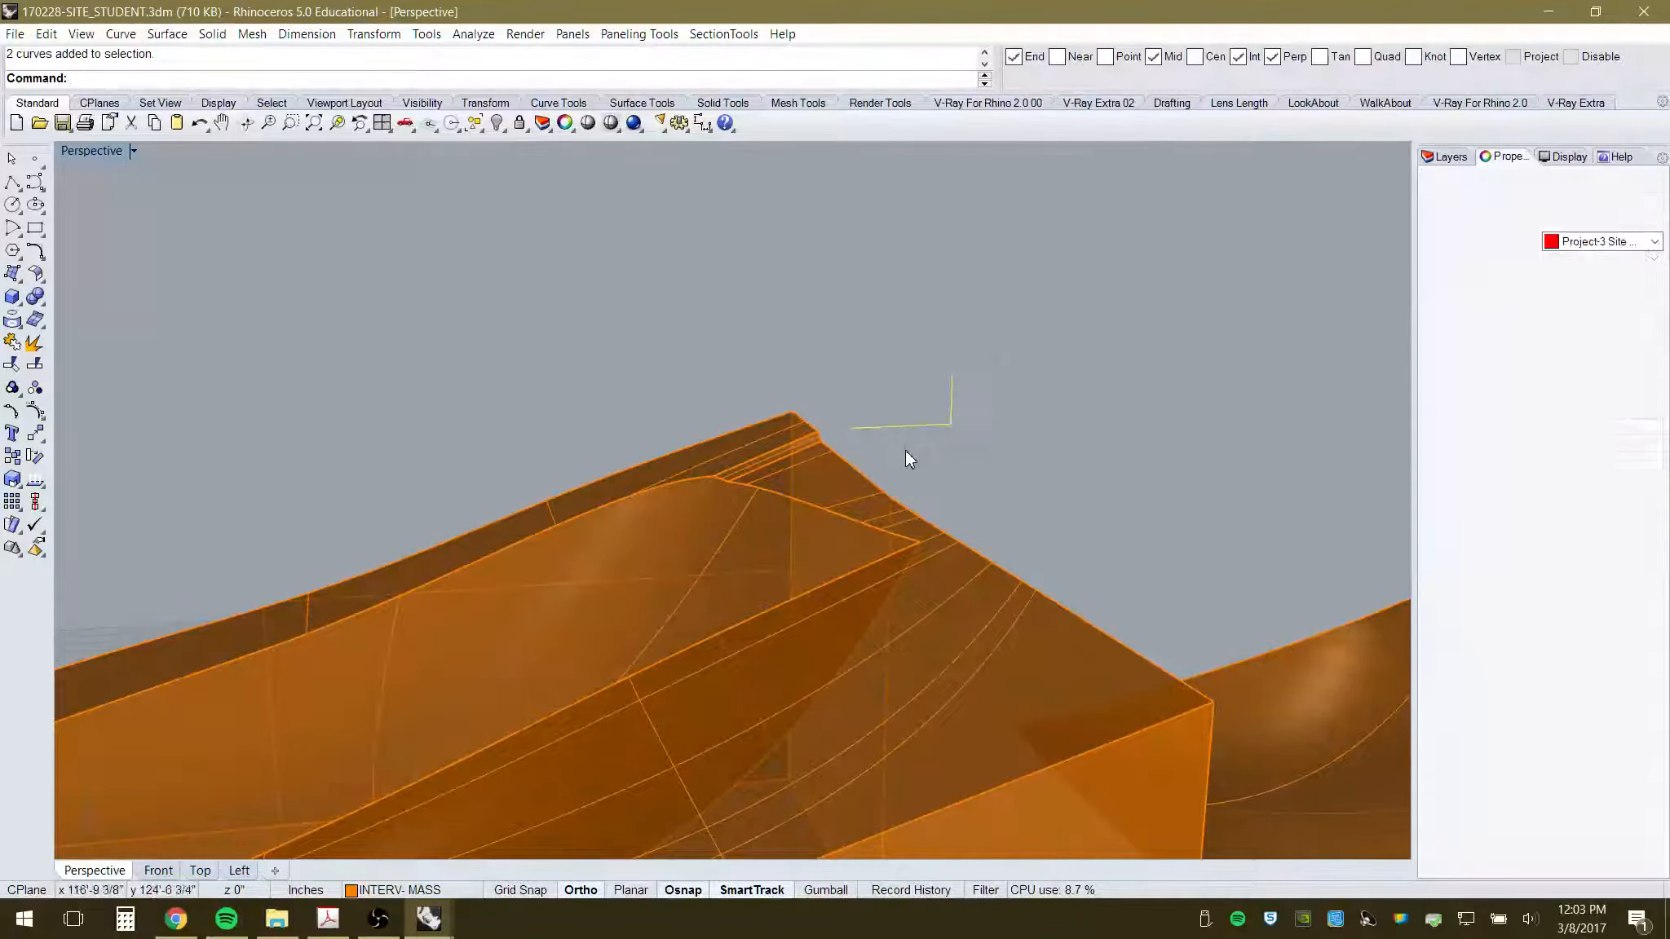
key(Delete)
right_drag(967, 450, 1028, 451)
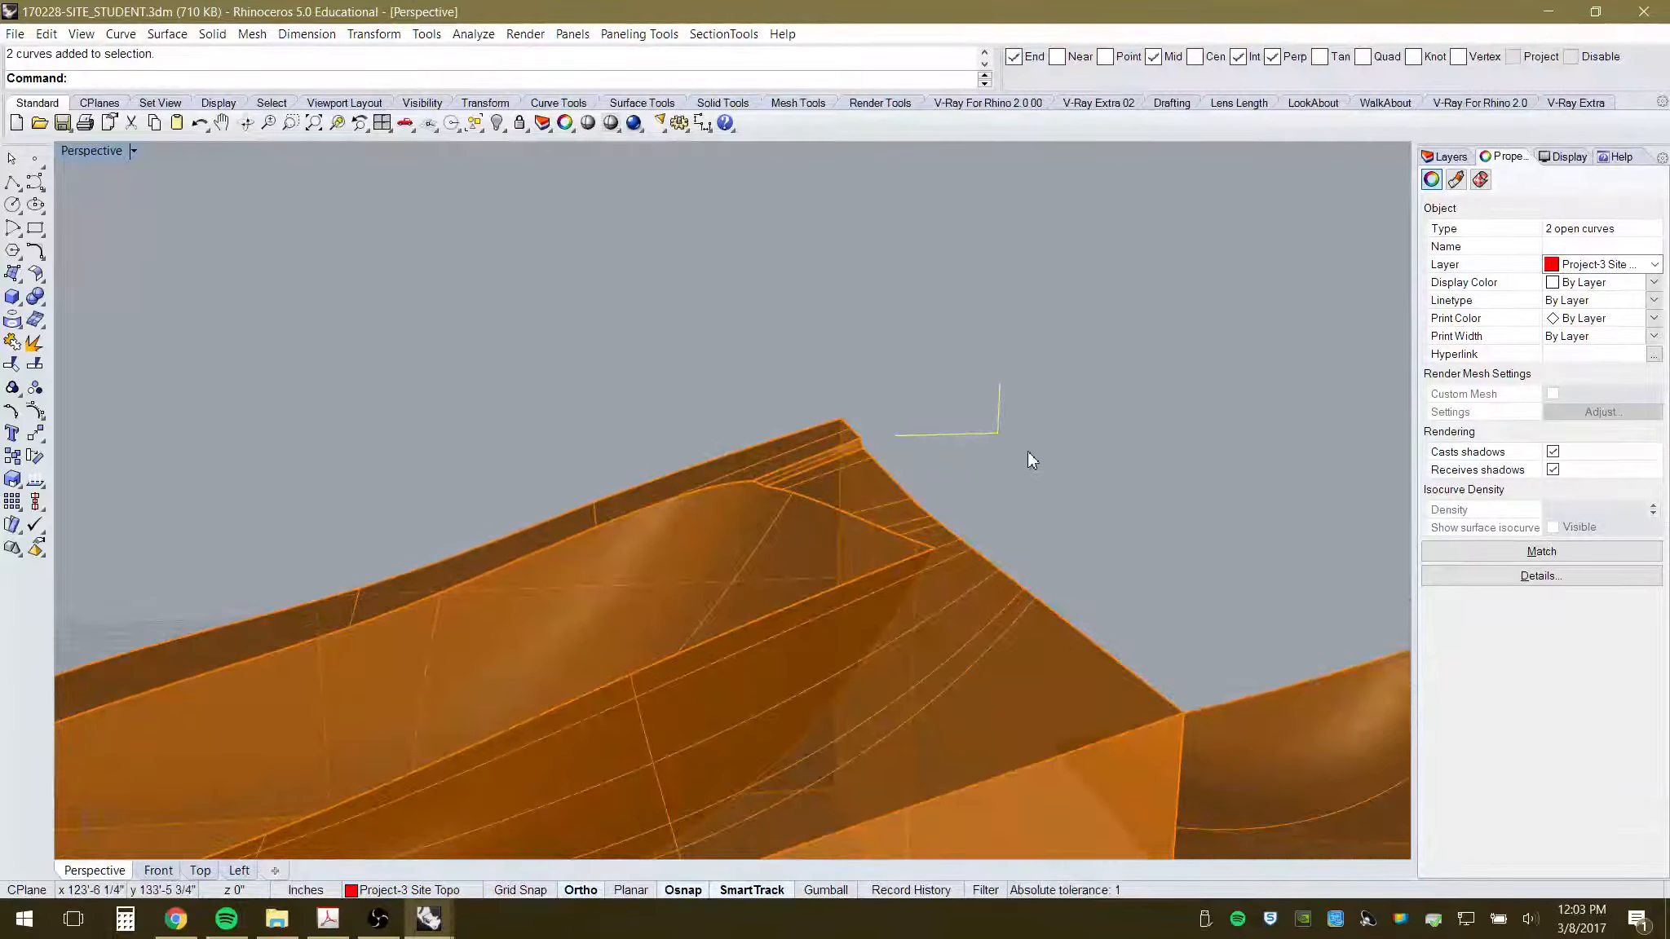
scroll(689, 357, down, 10)
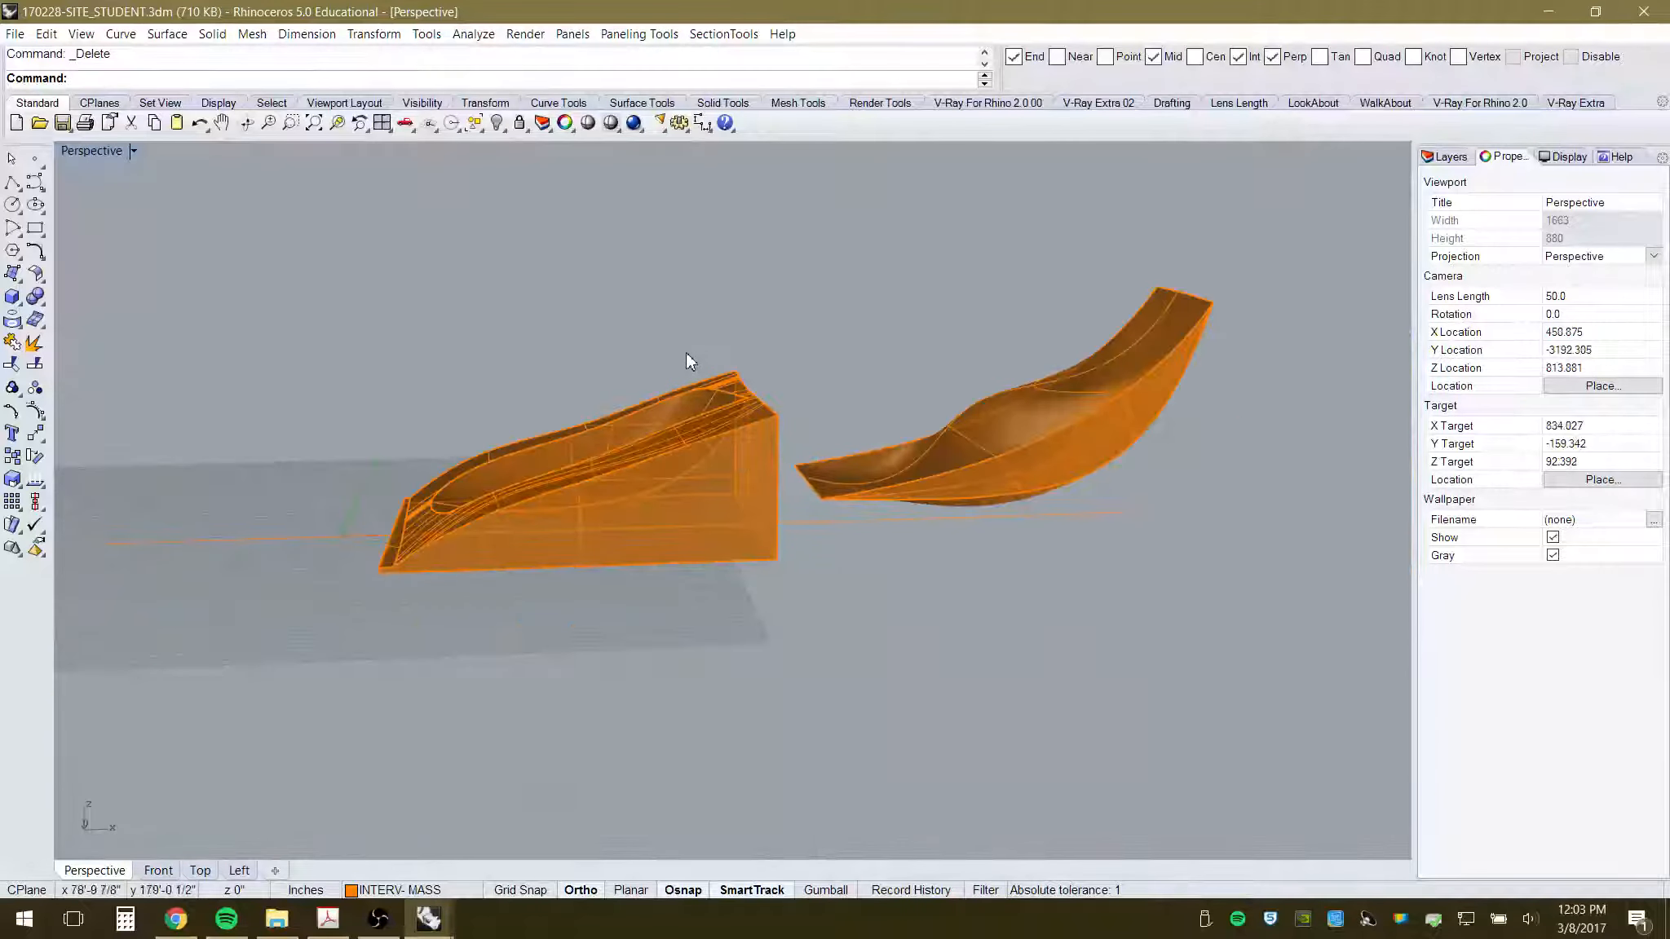
right_drag(687, 359, 795, 488)
scroll(637, 432, up, 4)
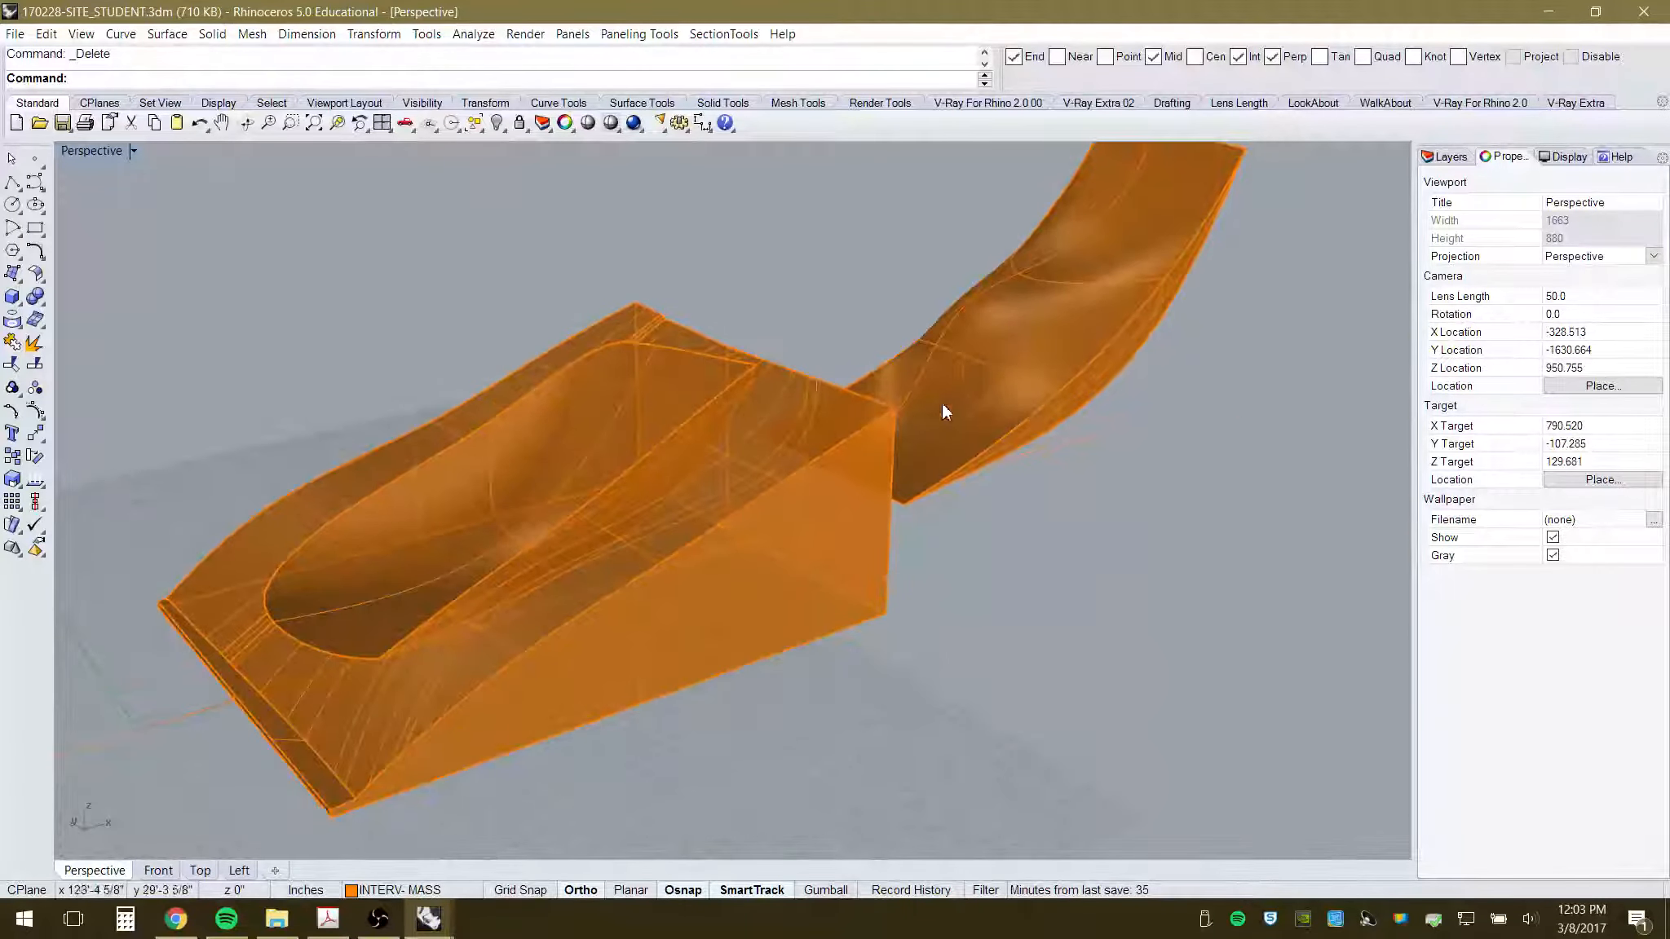
- Put the carved block on the Project-3 Site Topo layer so it turns red, then select the canopy
click(703, 367)
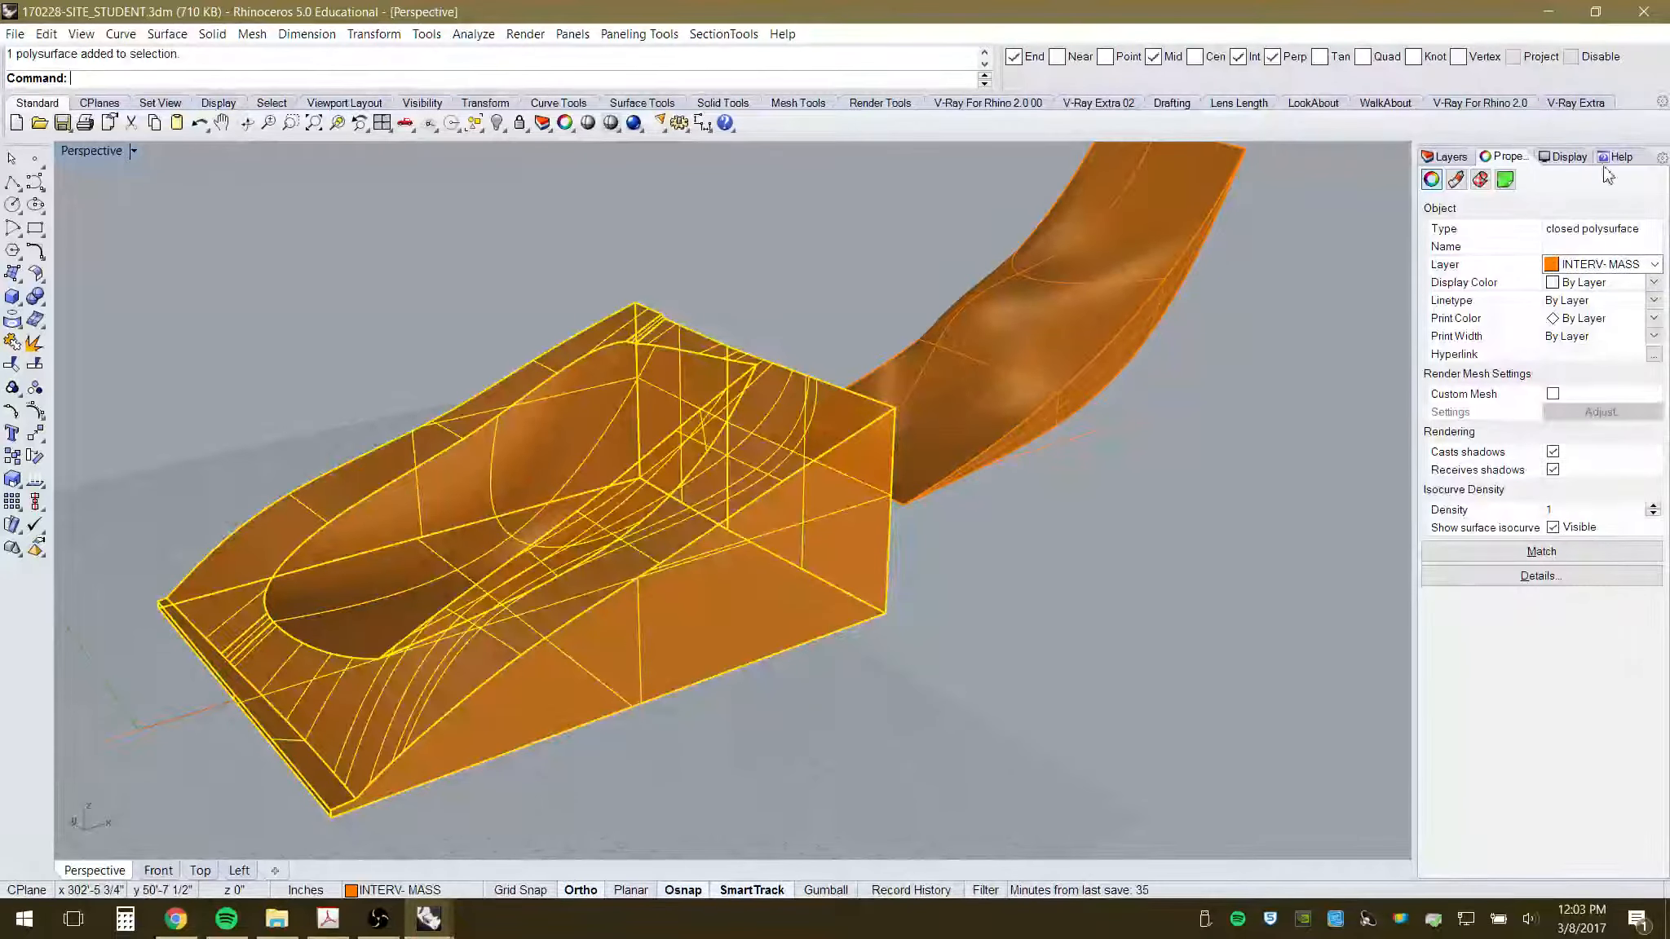
click(1653, 265)
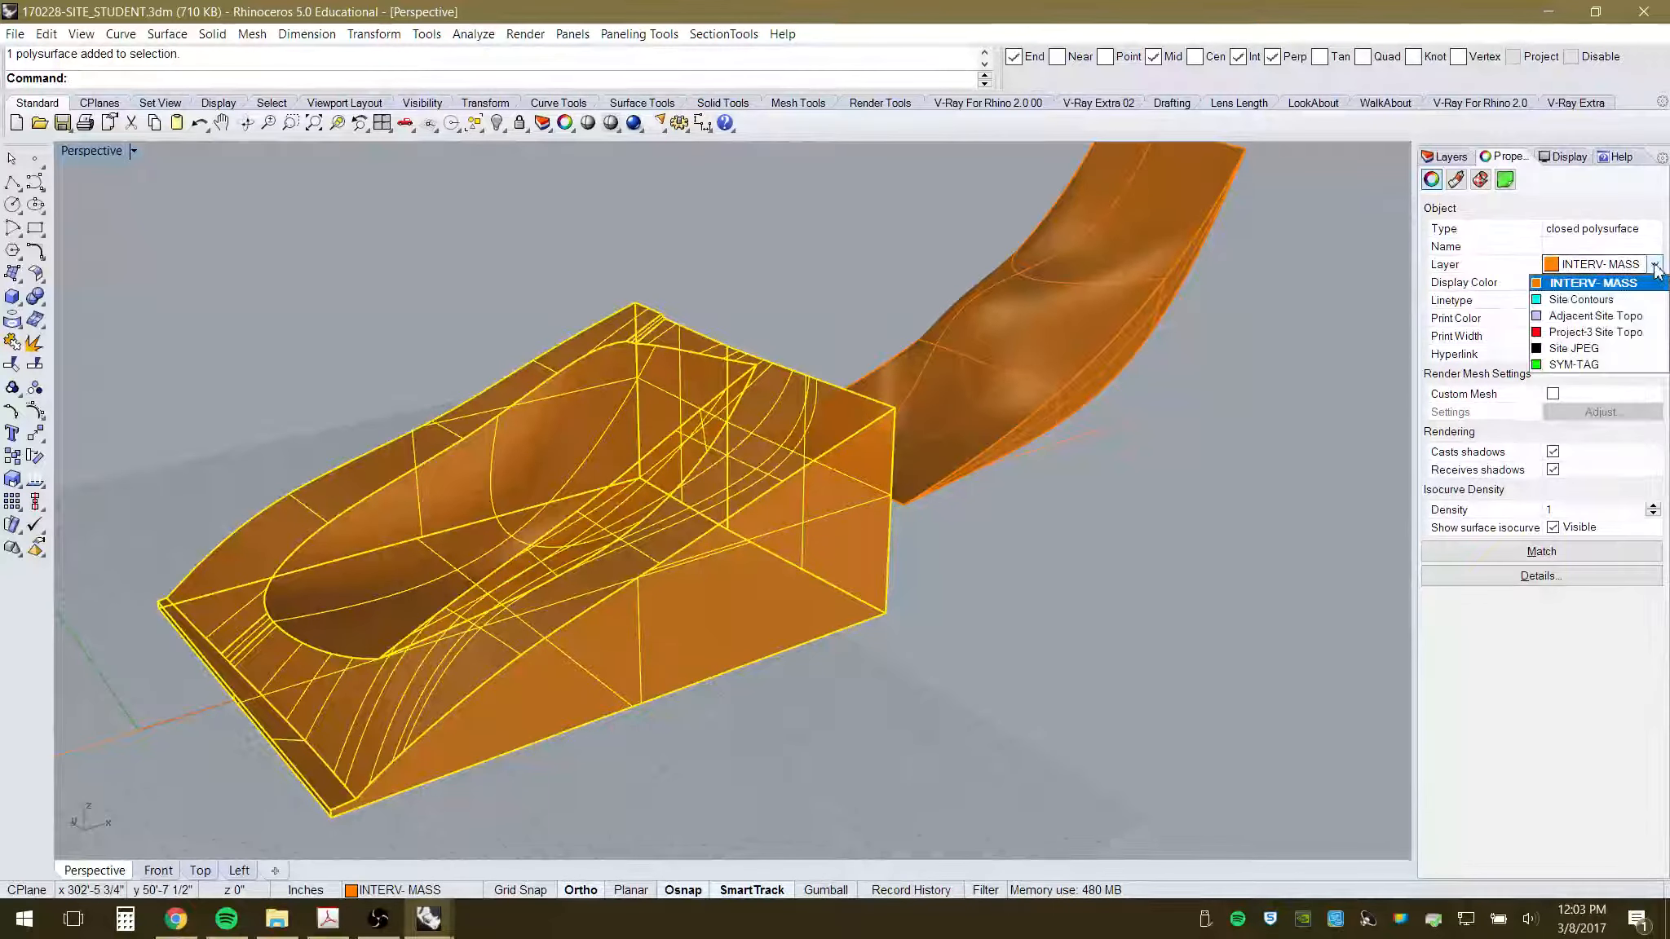
click(1622, 332)
click(736, 282)
right_drag(800, 413, 864, 542)
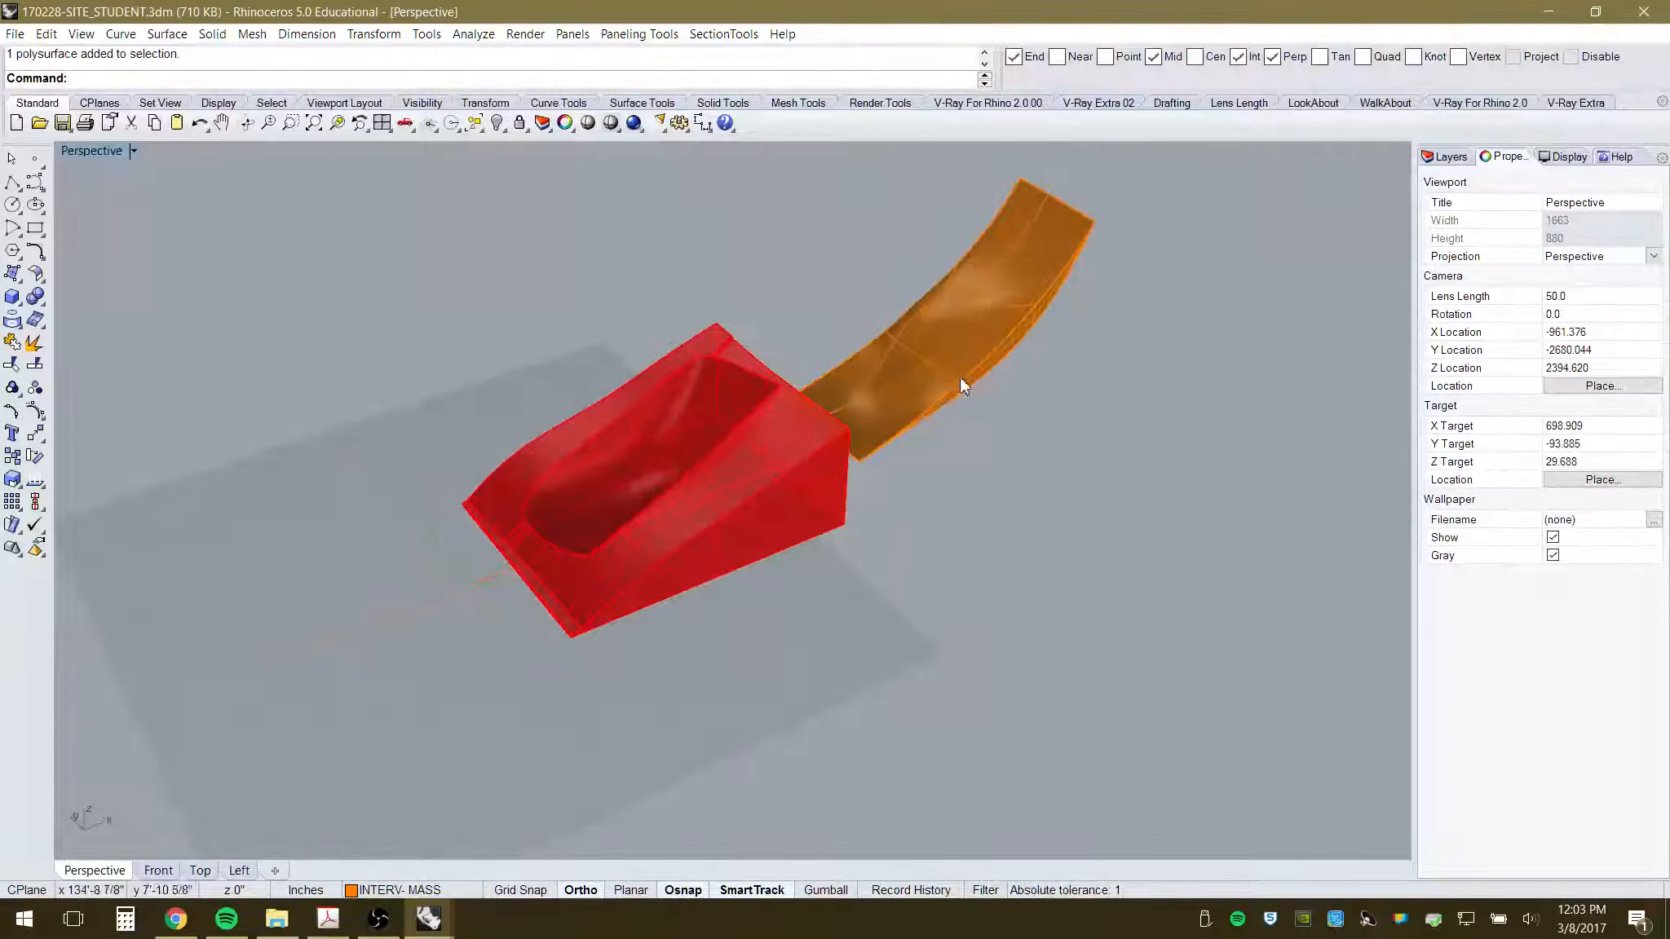
click(946, 342)
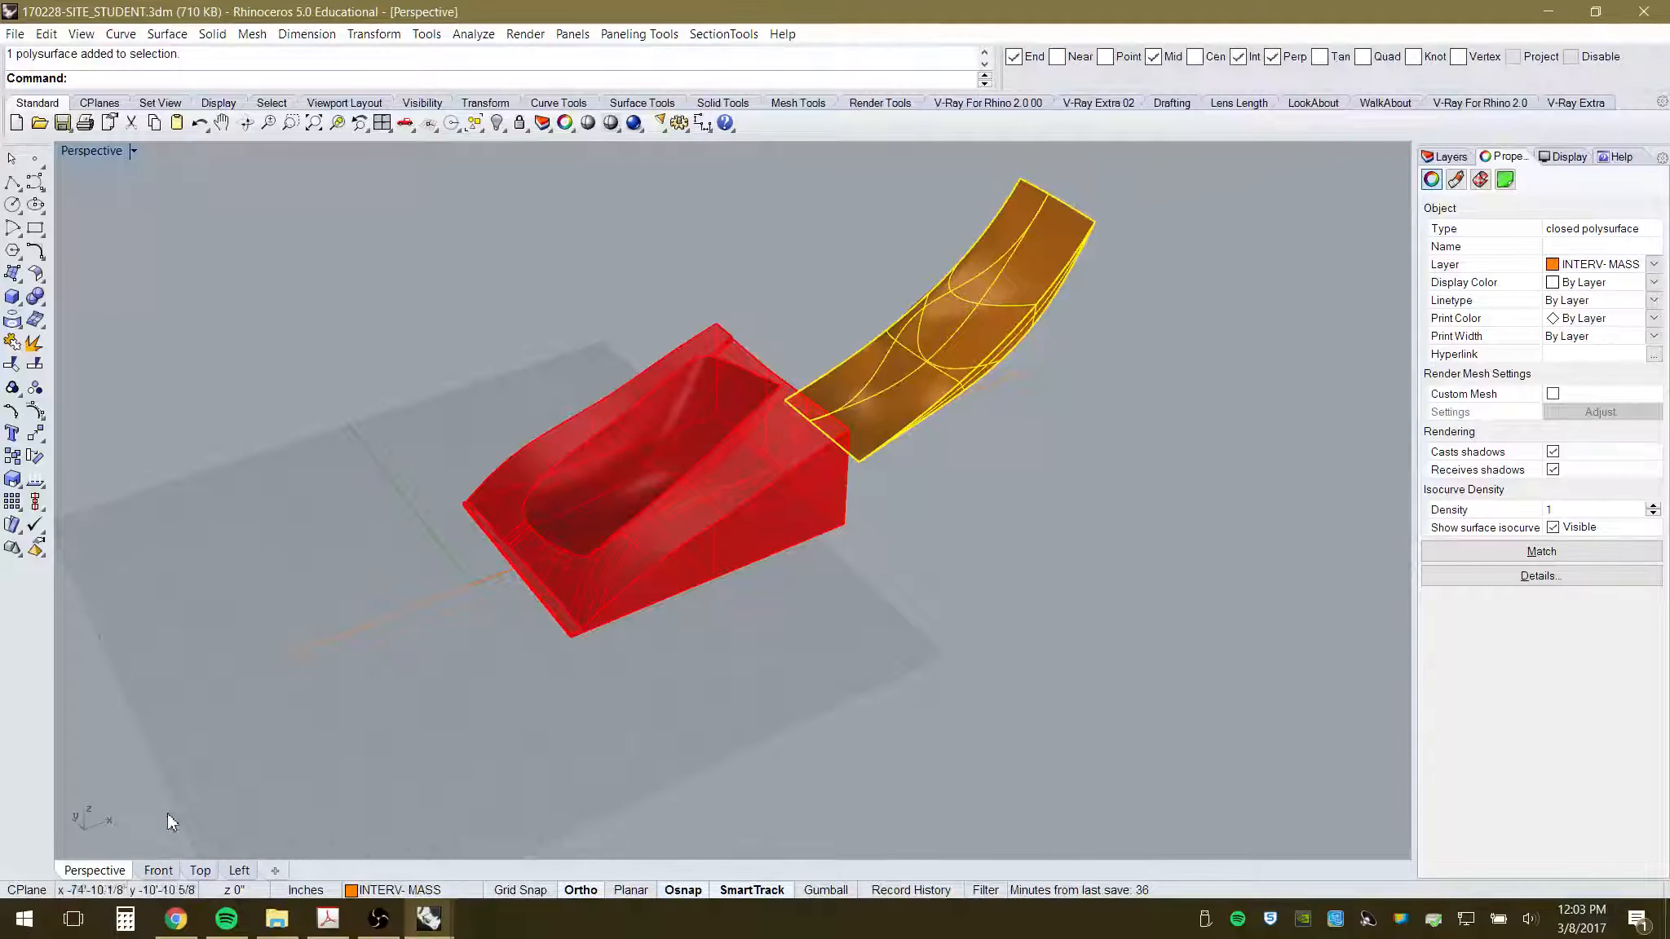
- In Top view, move the orange canopy 80' left over the red mass
click(196, 870)
scroll(327, 596, down, 3)
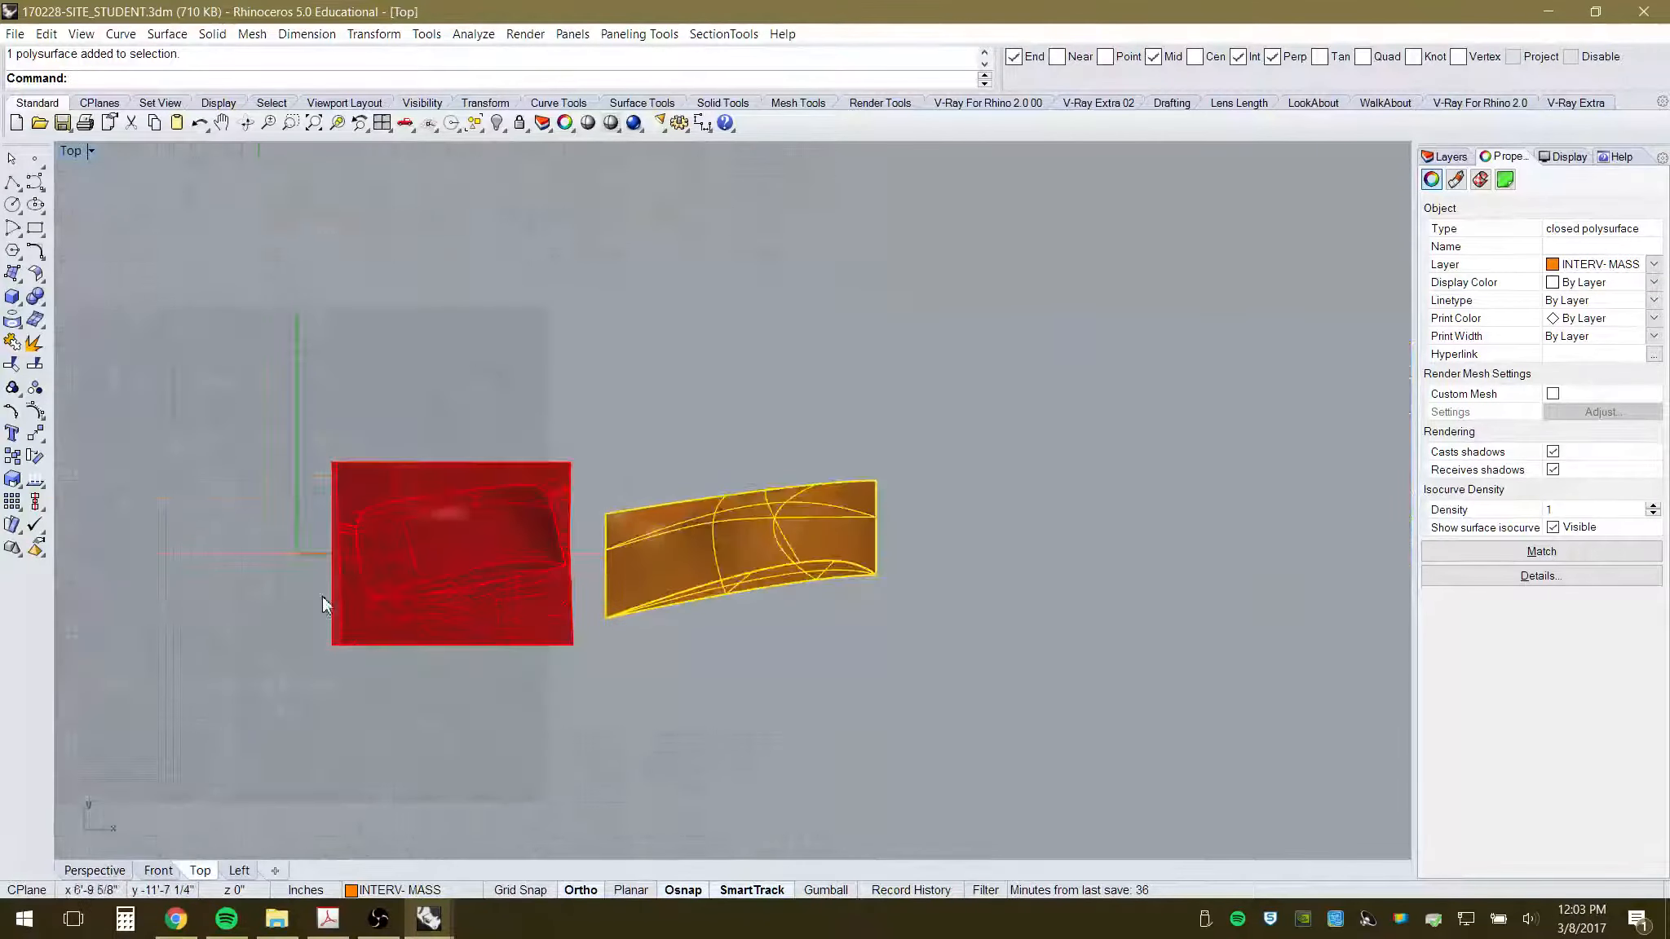
click(34, 441)
click(782, 386)
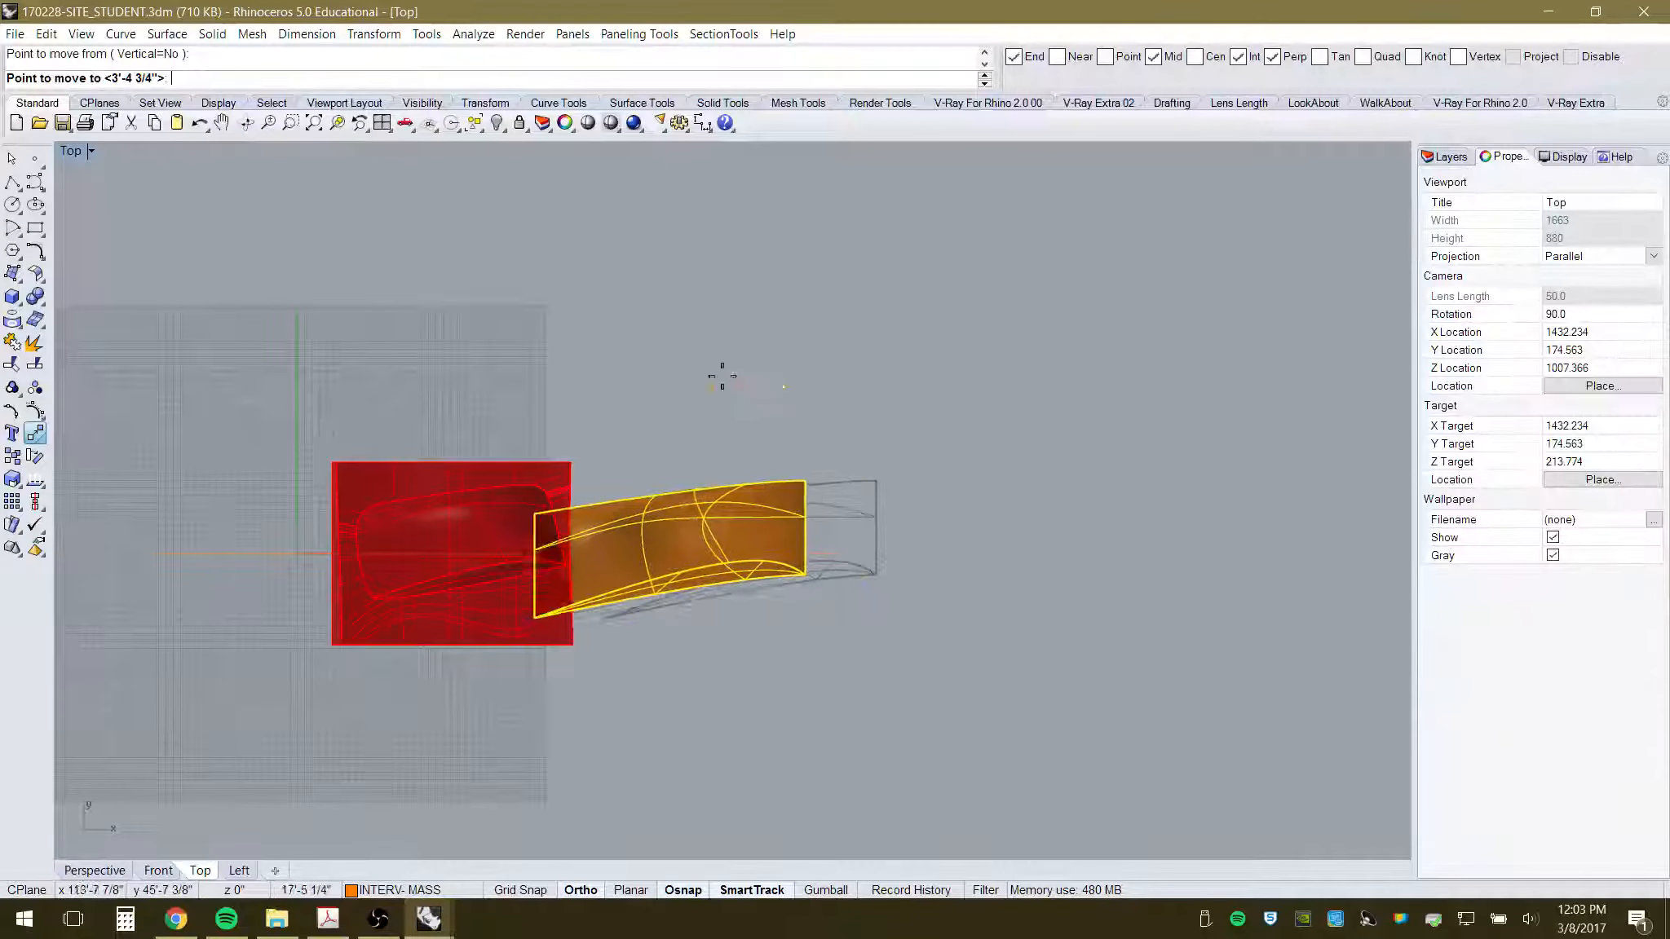
text(80)
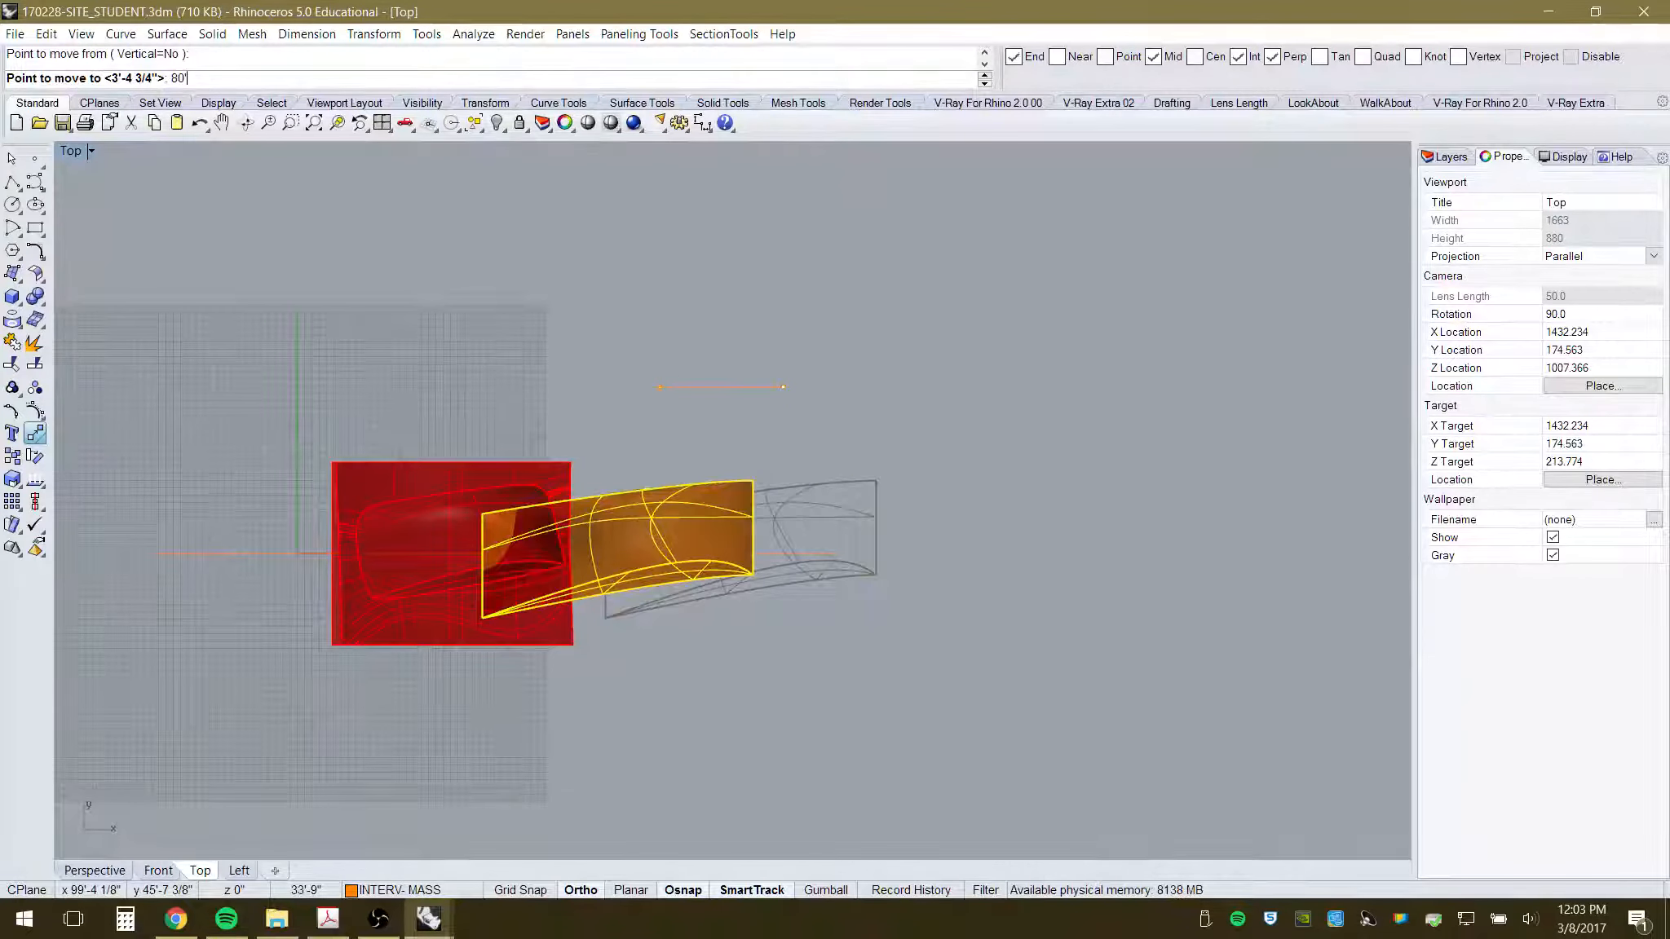
key(Return)
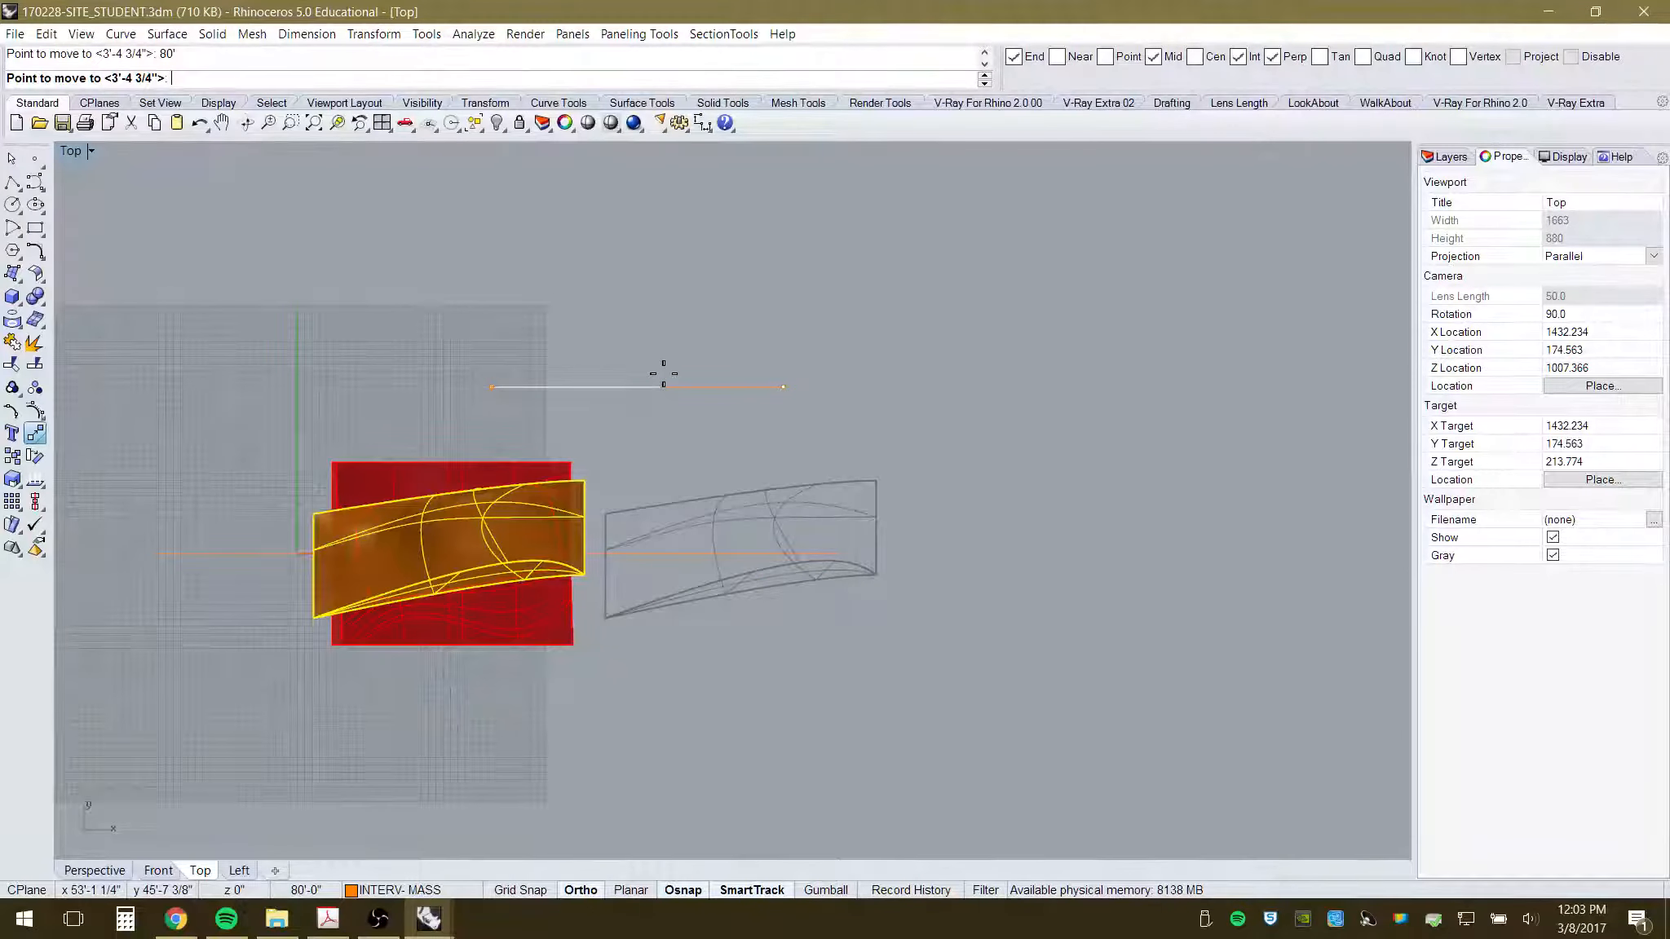
click(382, 374)
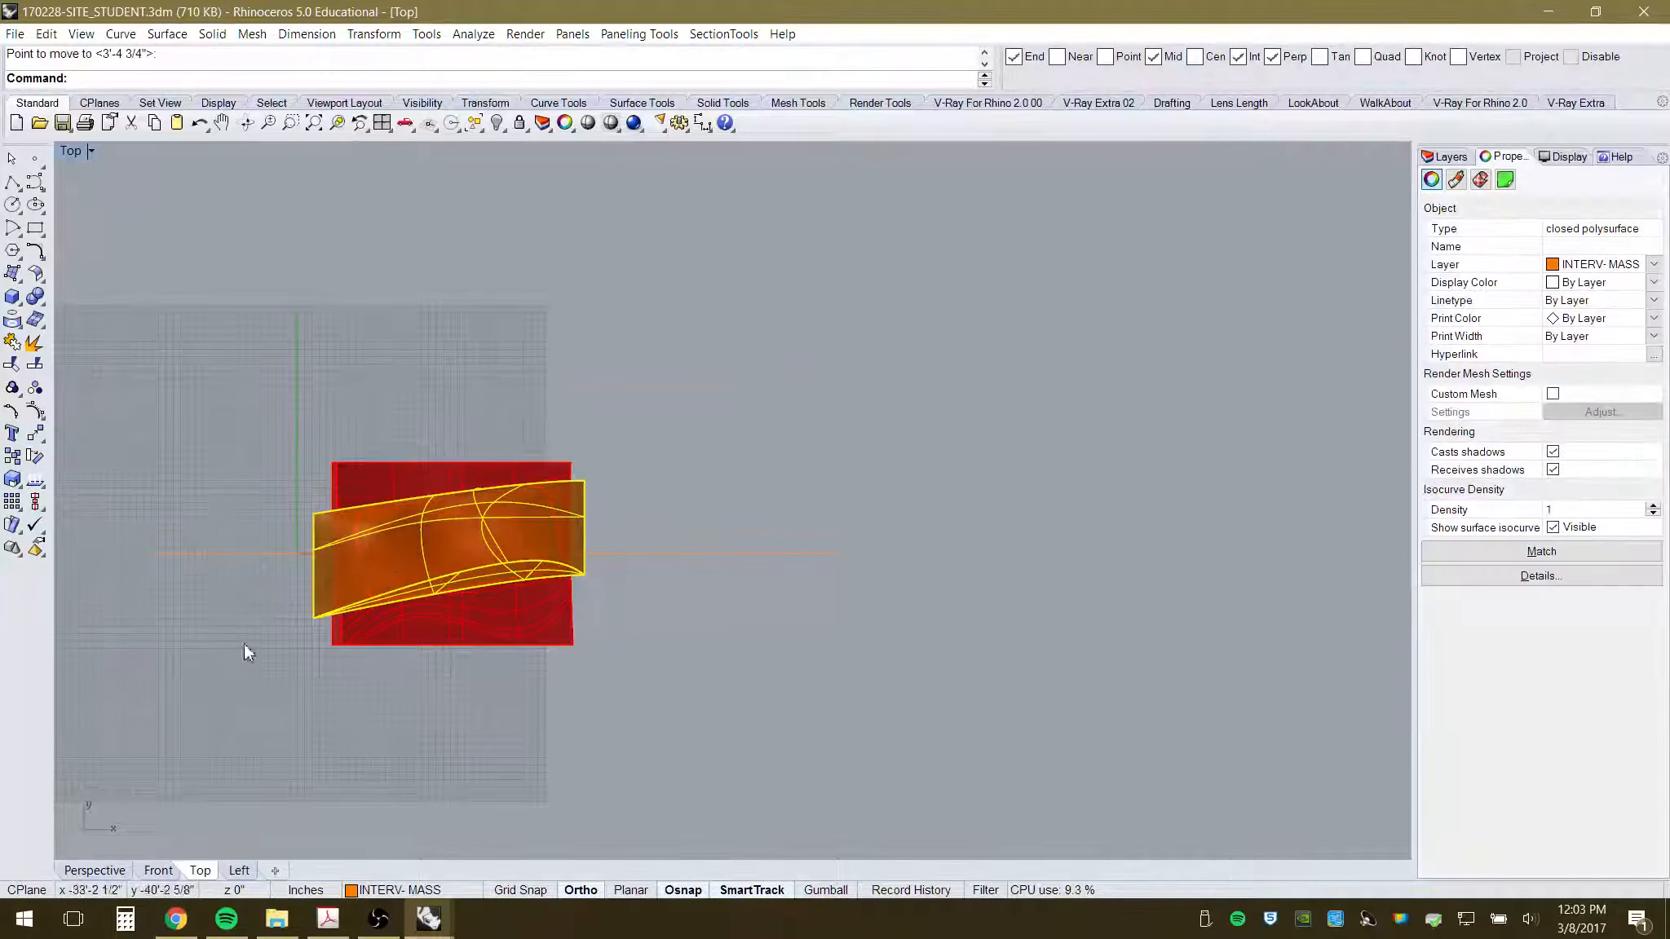
- Orbit the Perspective view to check how the canopy sits, then return to Top view
click(115, 870)
right_drag(581, 760, 724, 445)
scroll(723, 445, up, 6)
right_drag(756, 505, 636, 587)
click(999, 332)
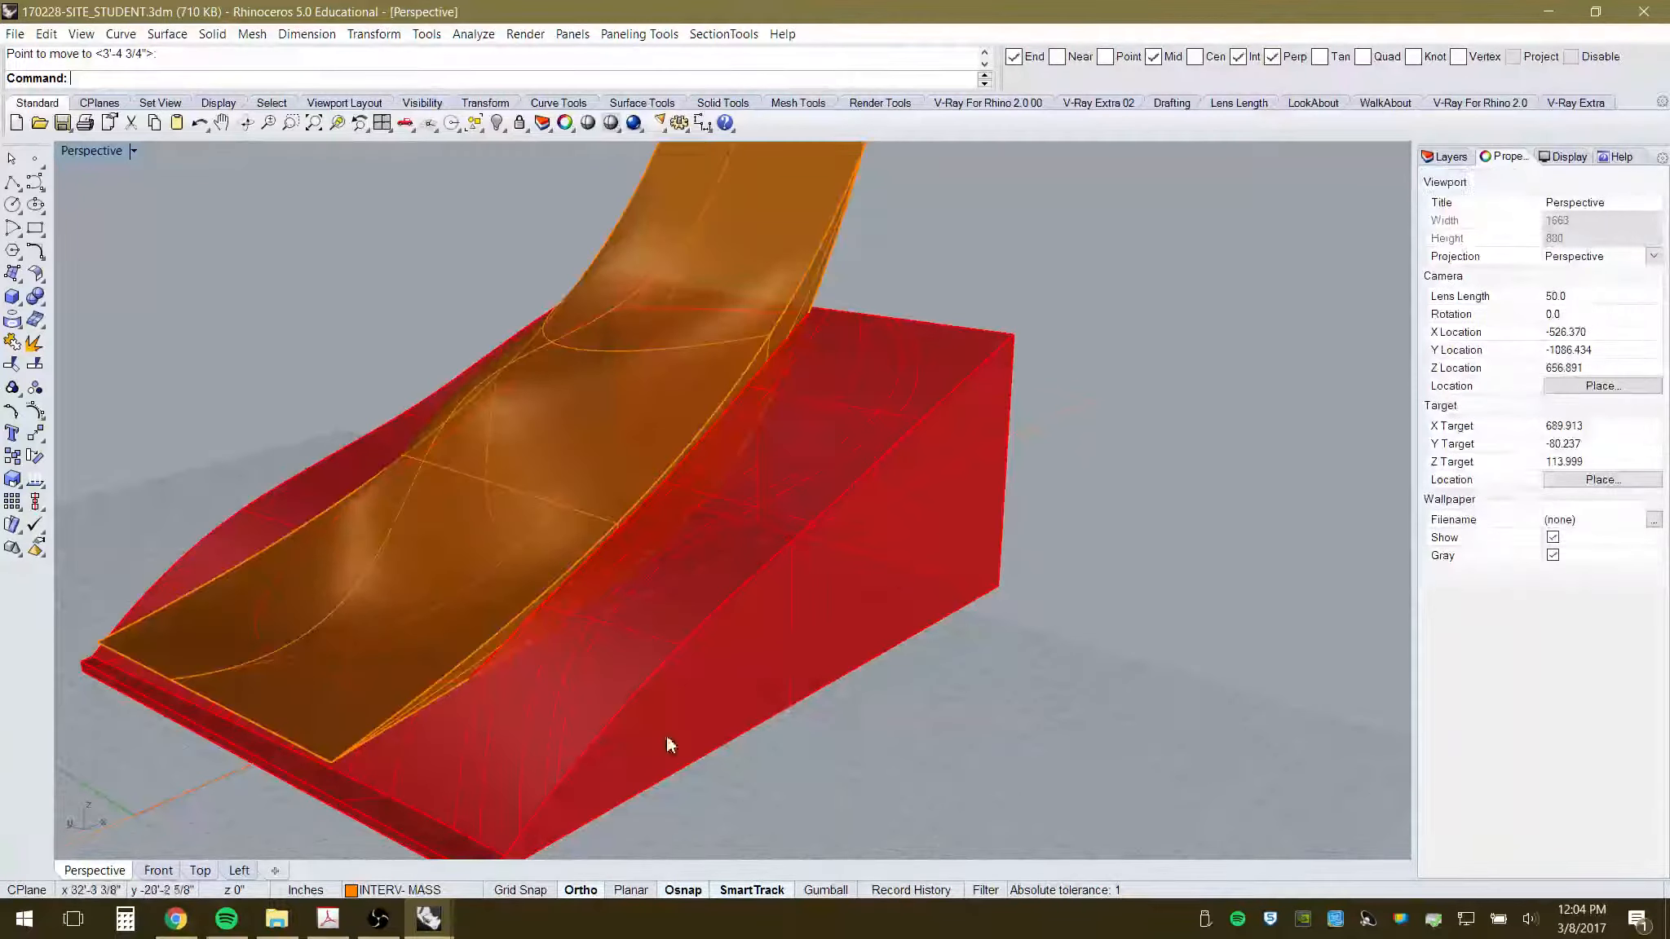
right_drag(667, 742, 592, 698)
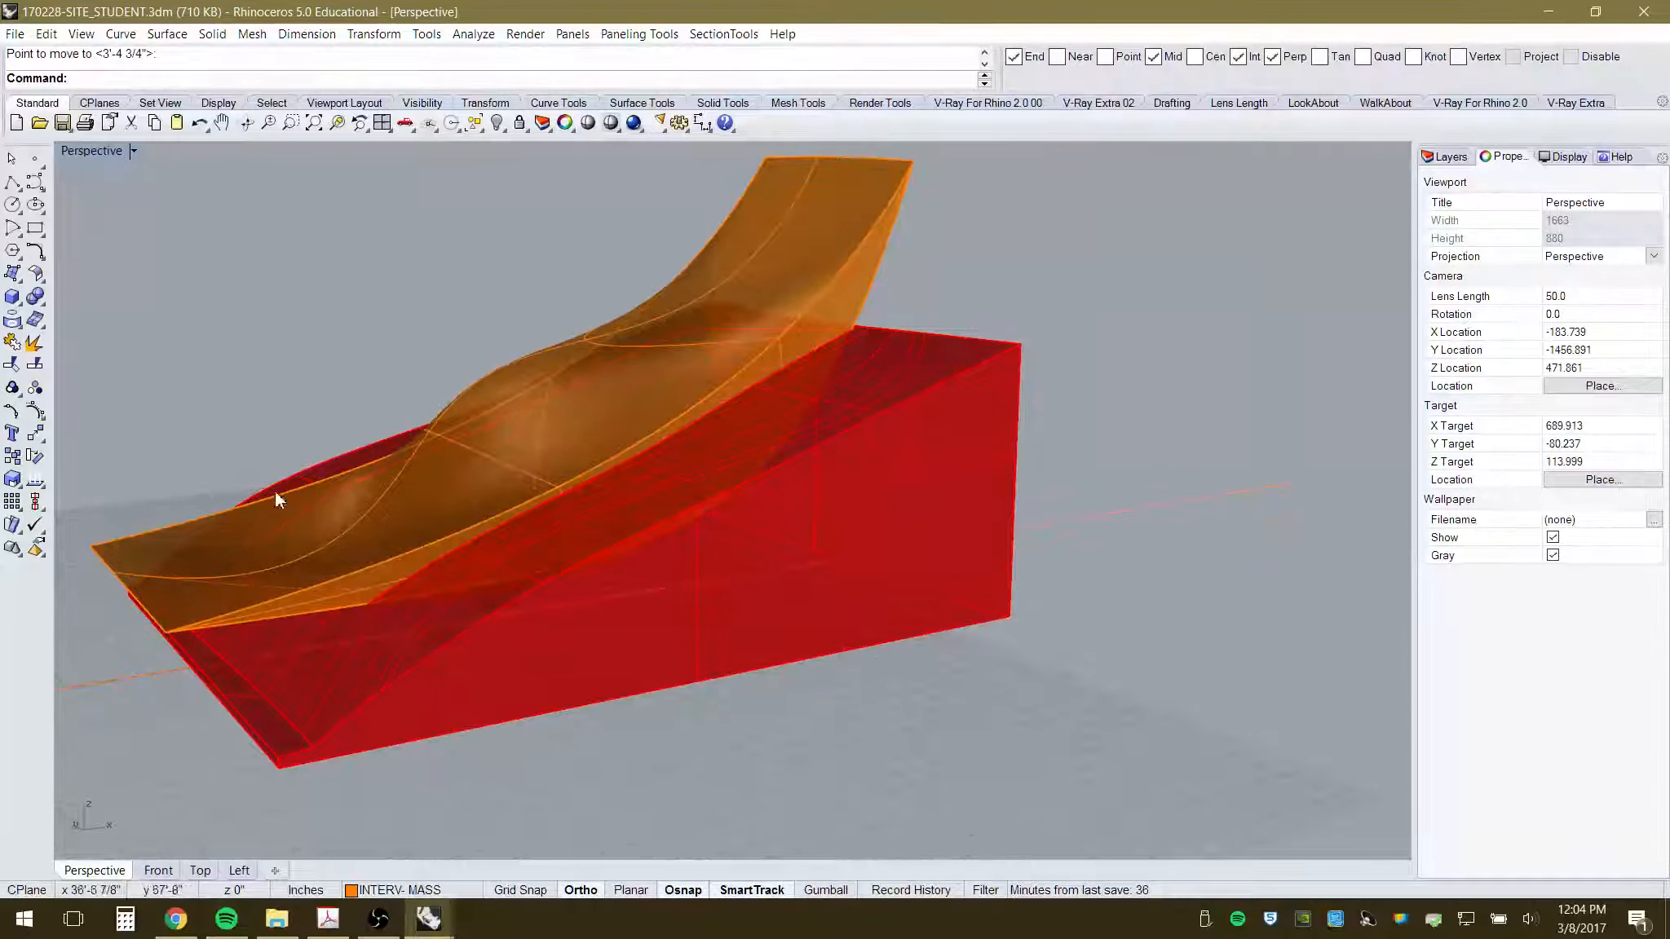
right_drag(276, 491, 242, 584)
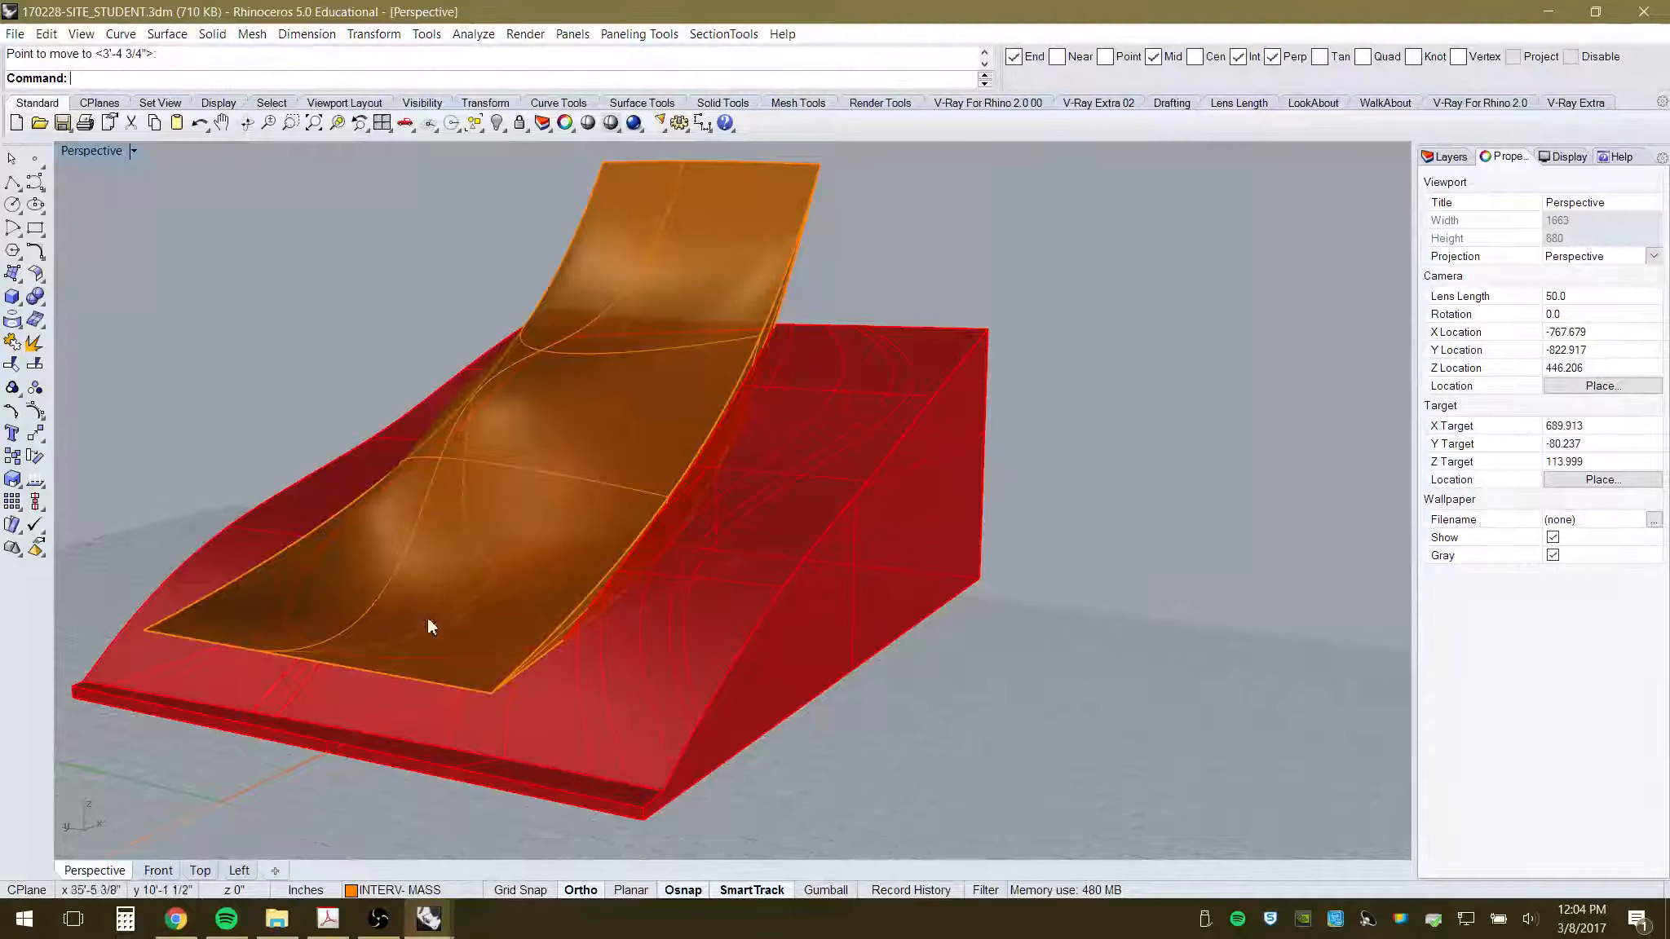
right_drag(825, 656, 697, 646)
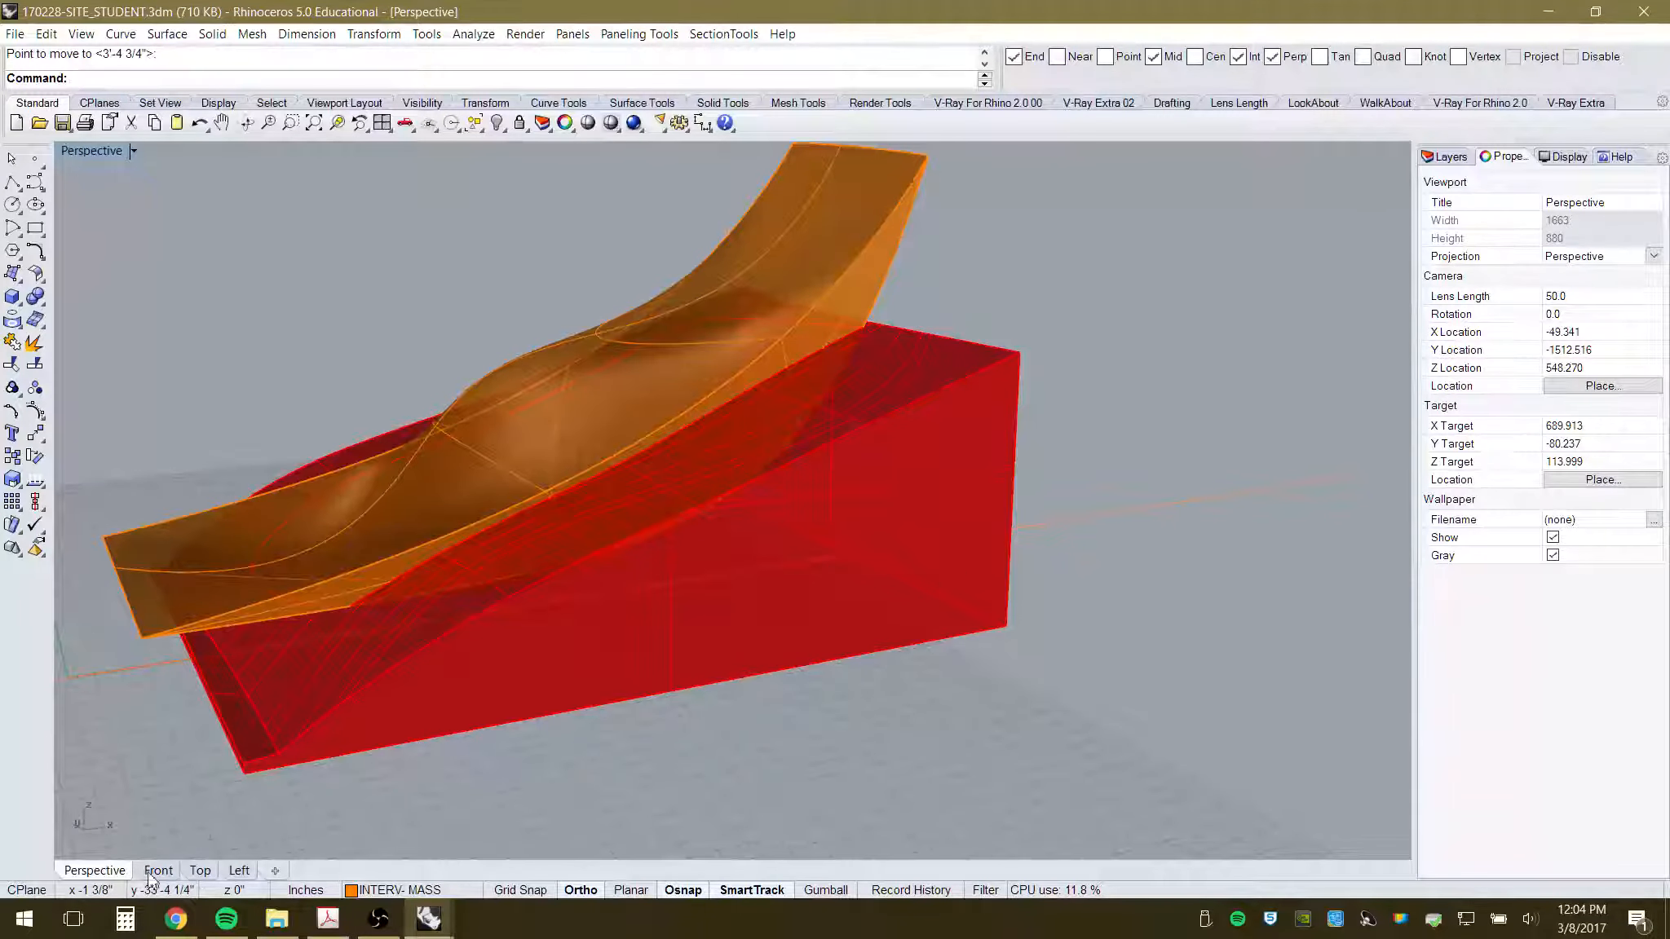
click(199, 870)
scroll(499, 598, down, 2)
scroll(457, 628, up, 6)
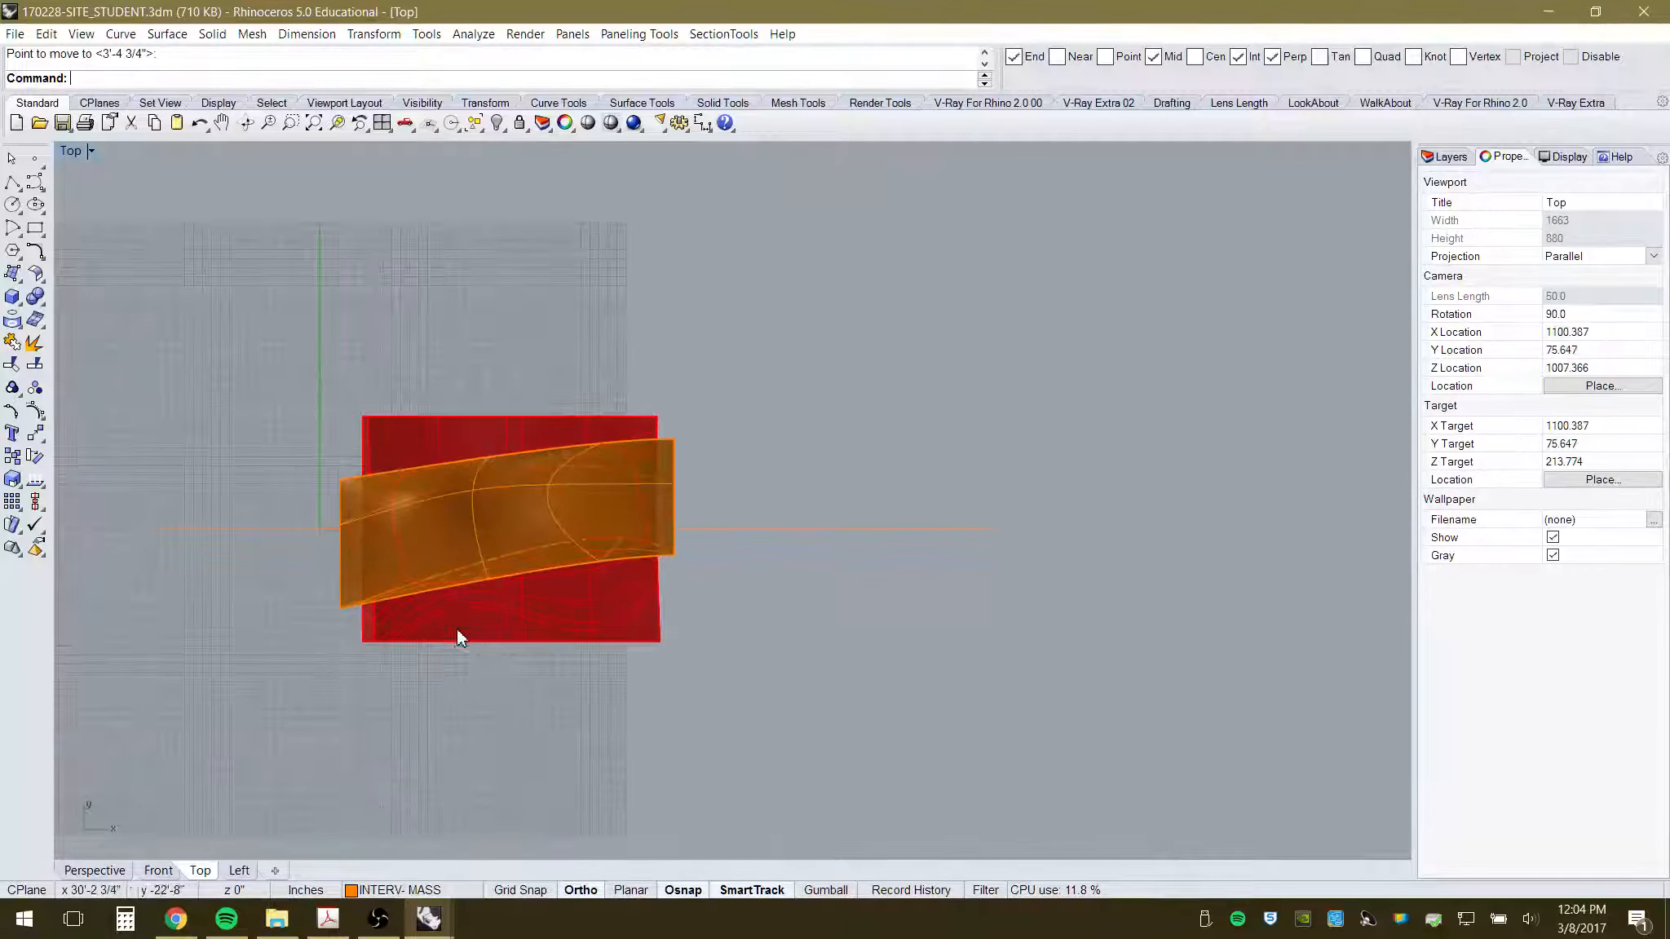
- Draw a three-point control-point curve from the canopy's lower-left to lower-right corner, sagging over the red mass
scroll(362, 545, up, 4)
scroll(930, 723, down, 2)
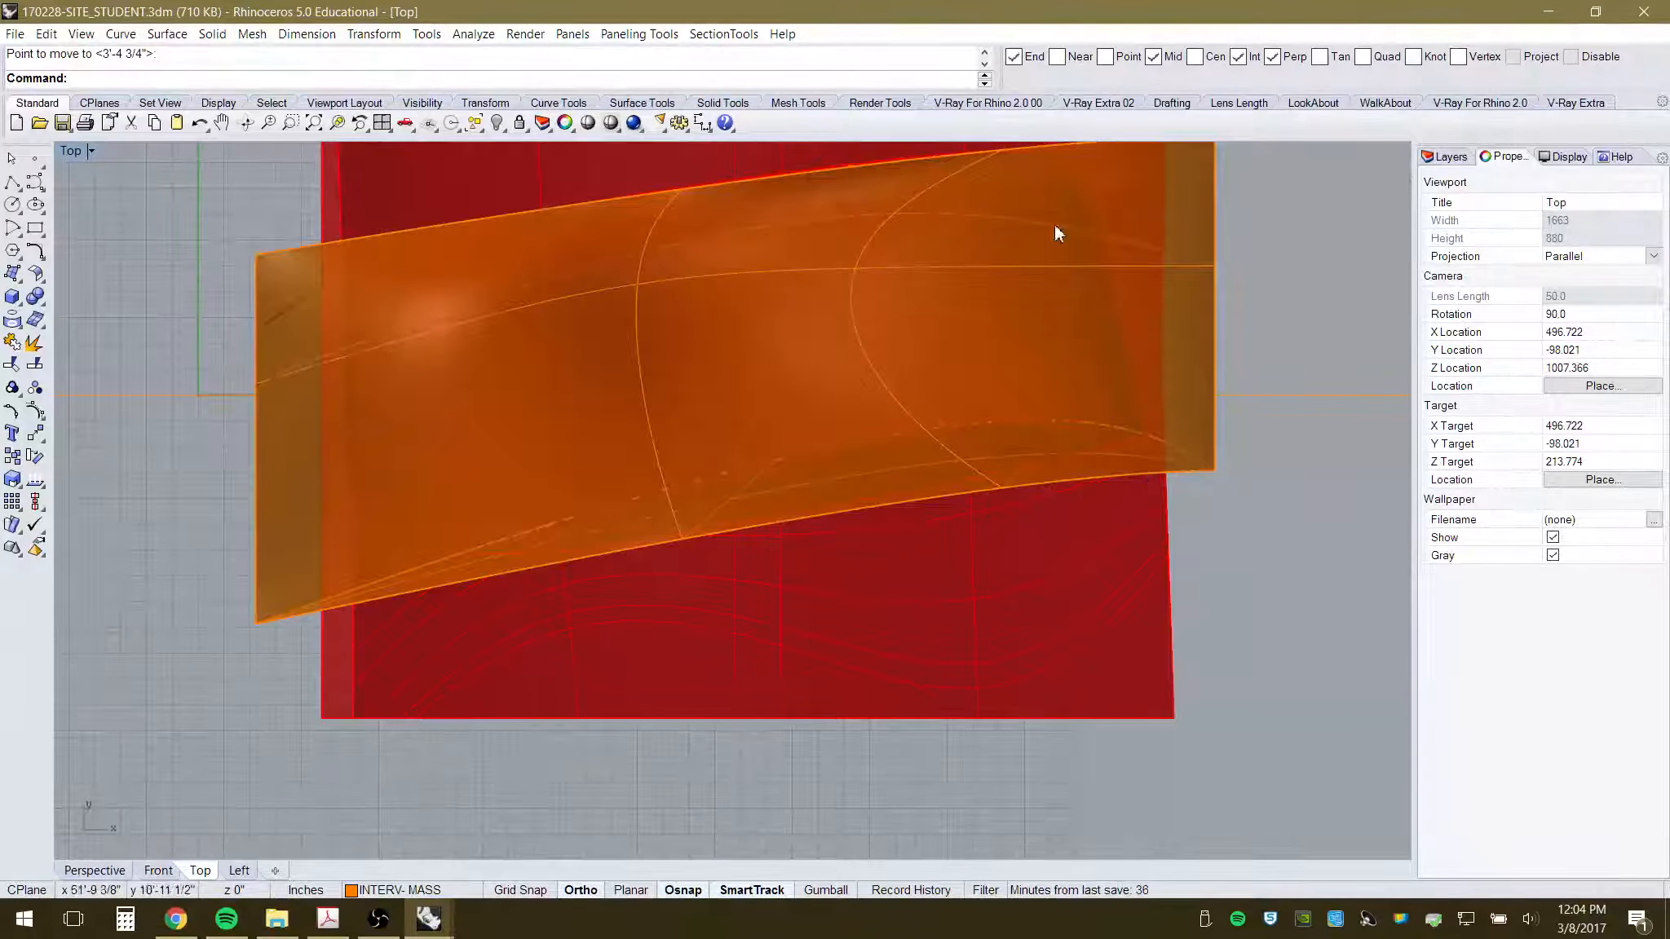
click(35, 183)
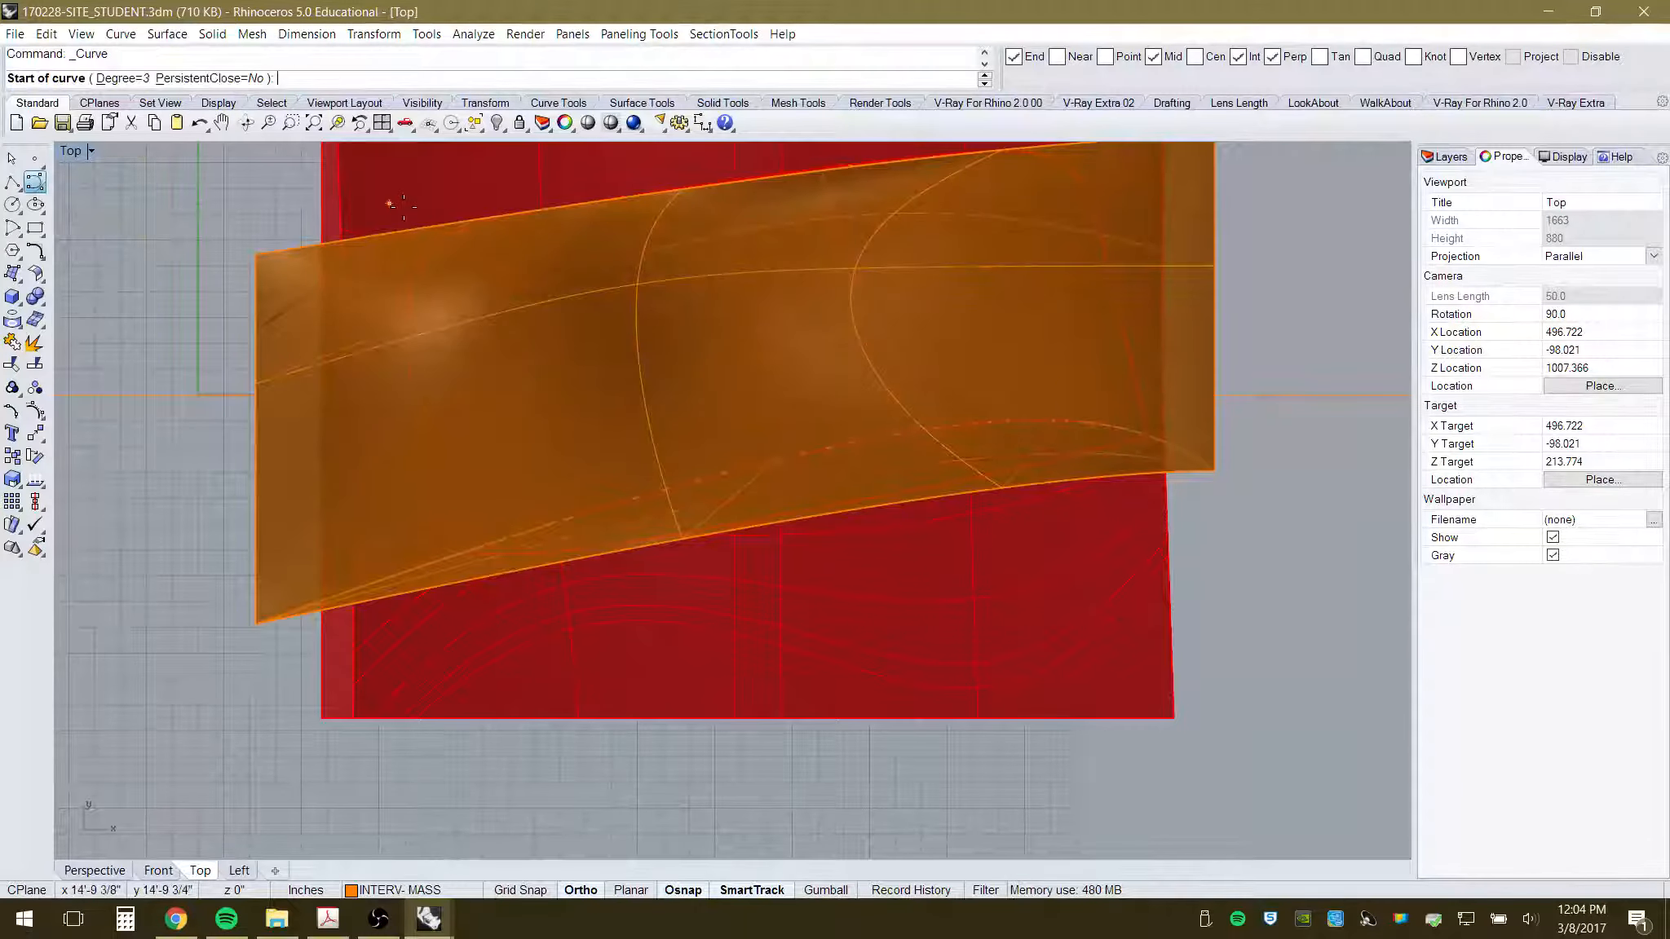
click(1570, 57)
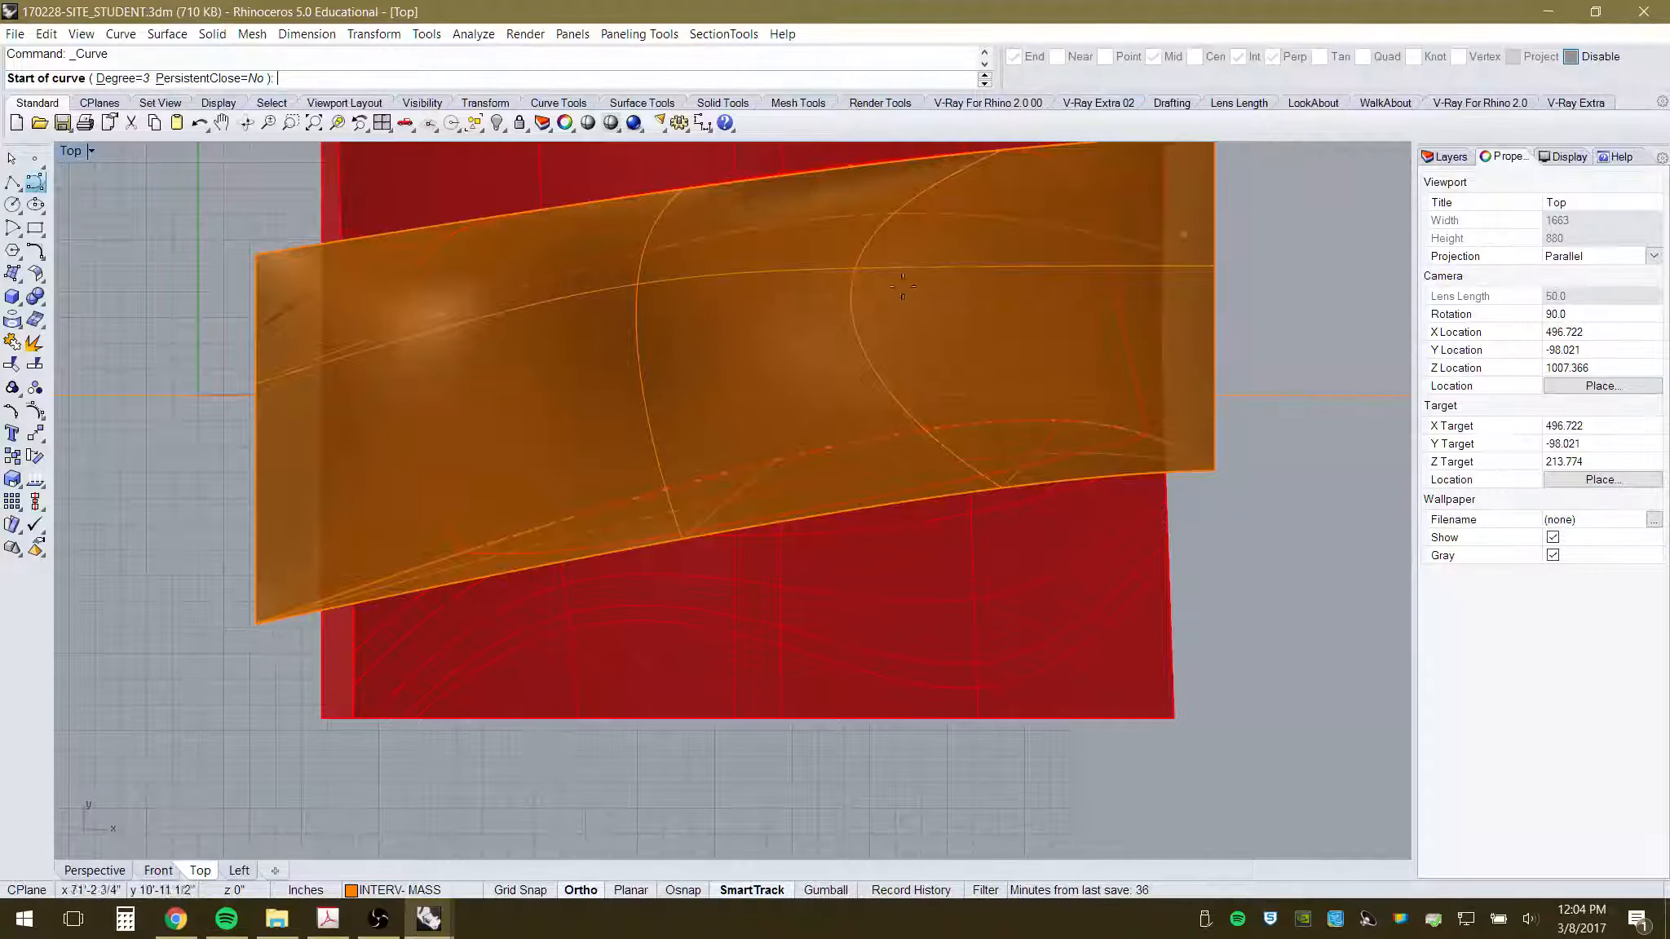
click(1571, 56)
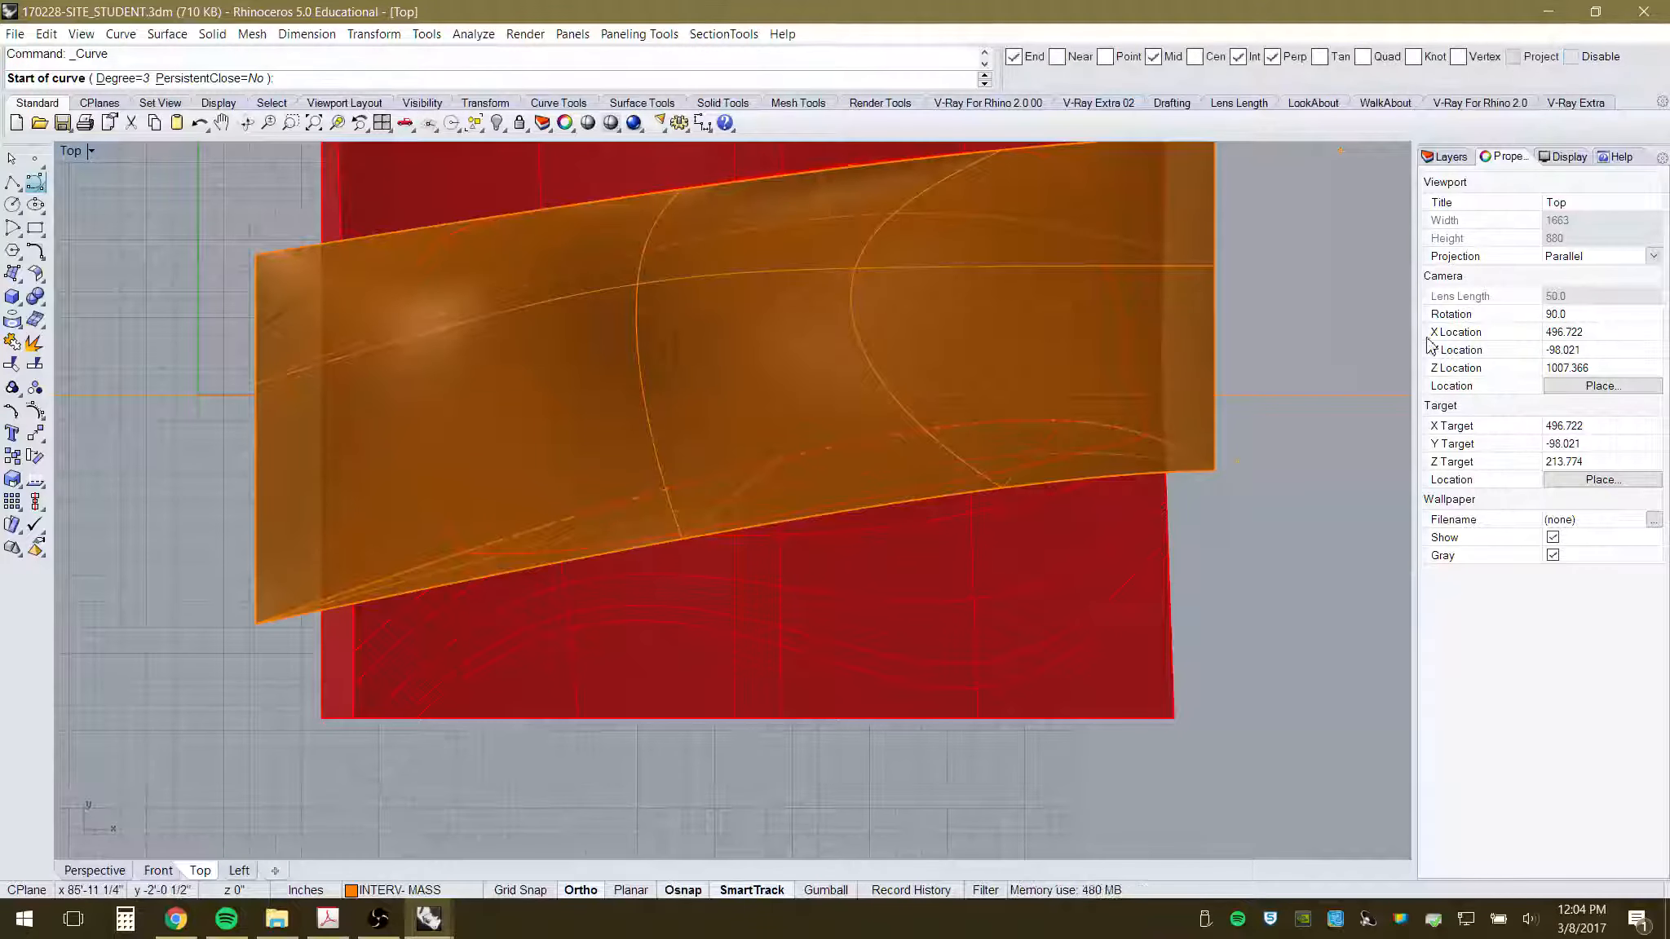
click(256, 624)
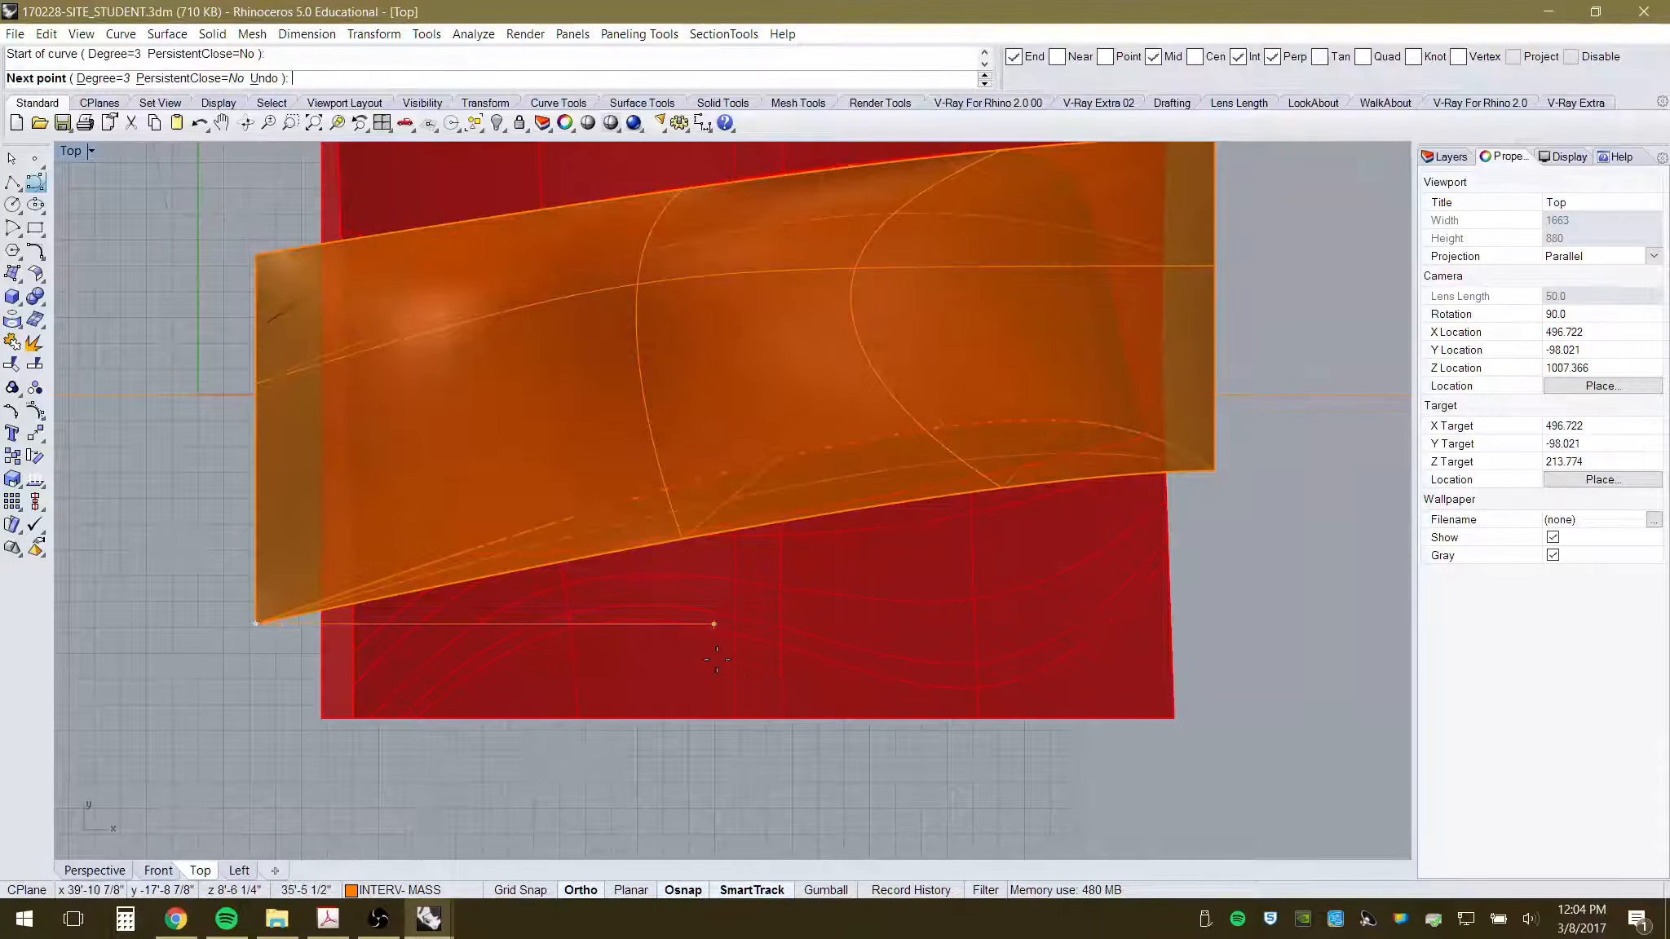
key(F8)
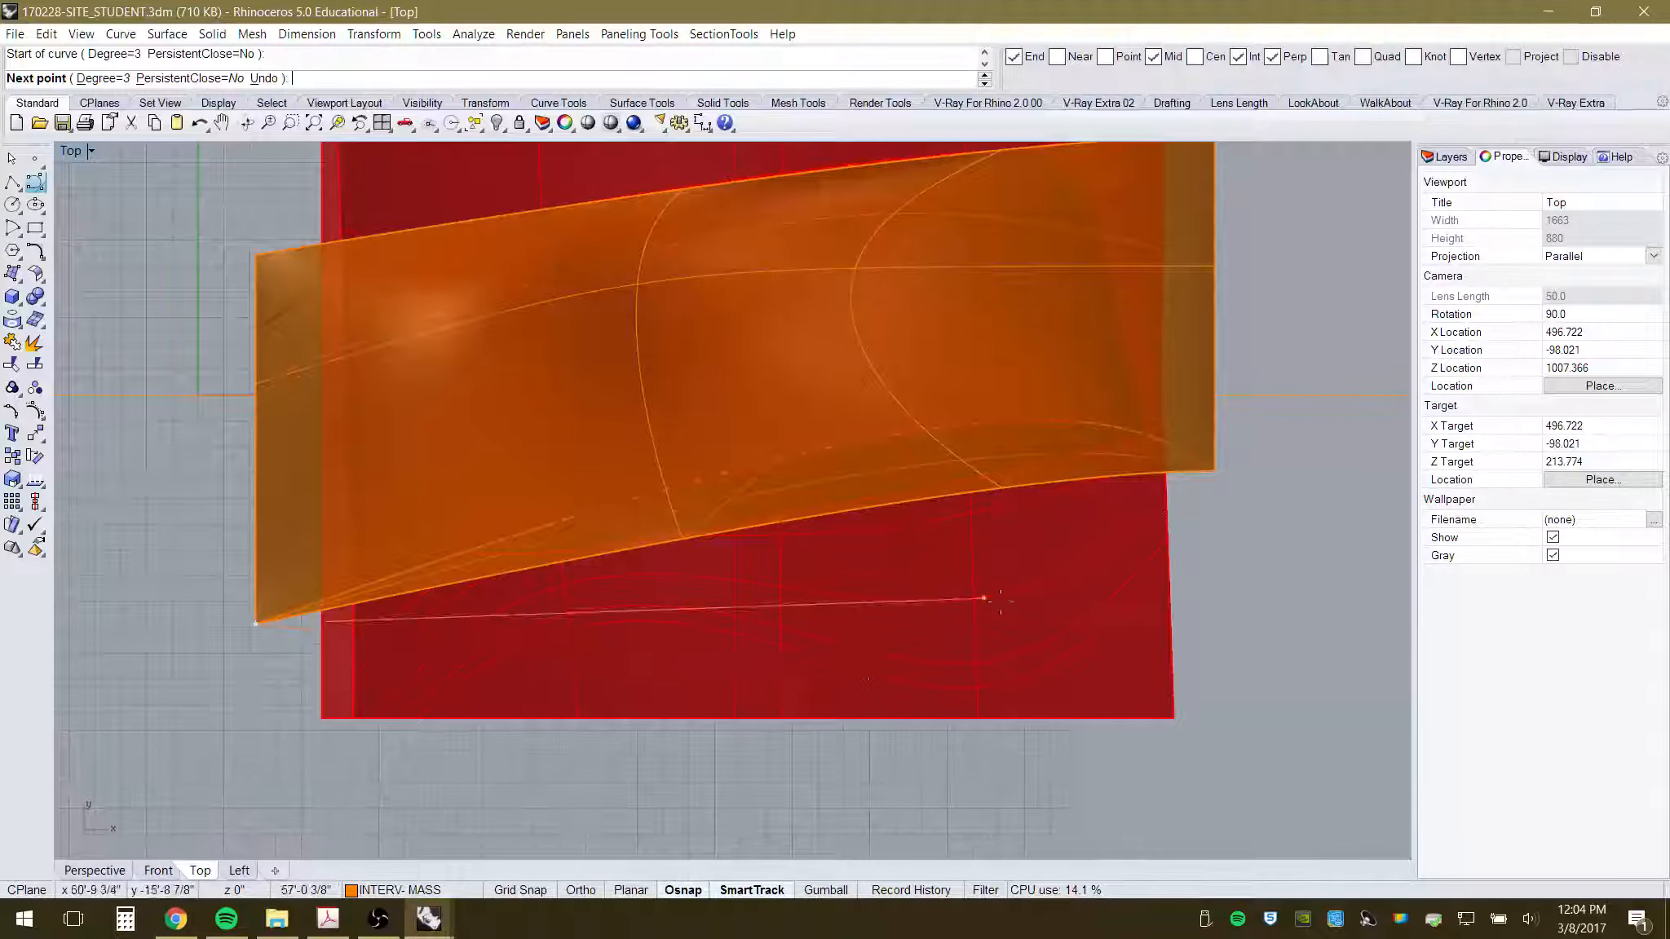
click(834, 685)
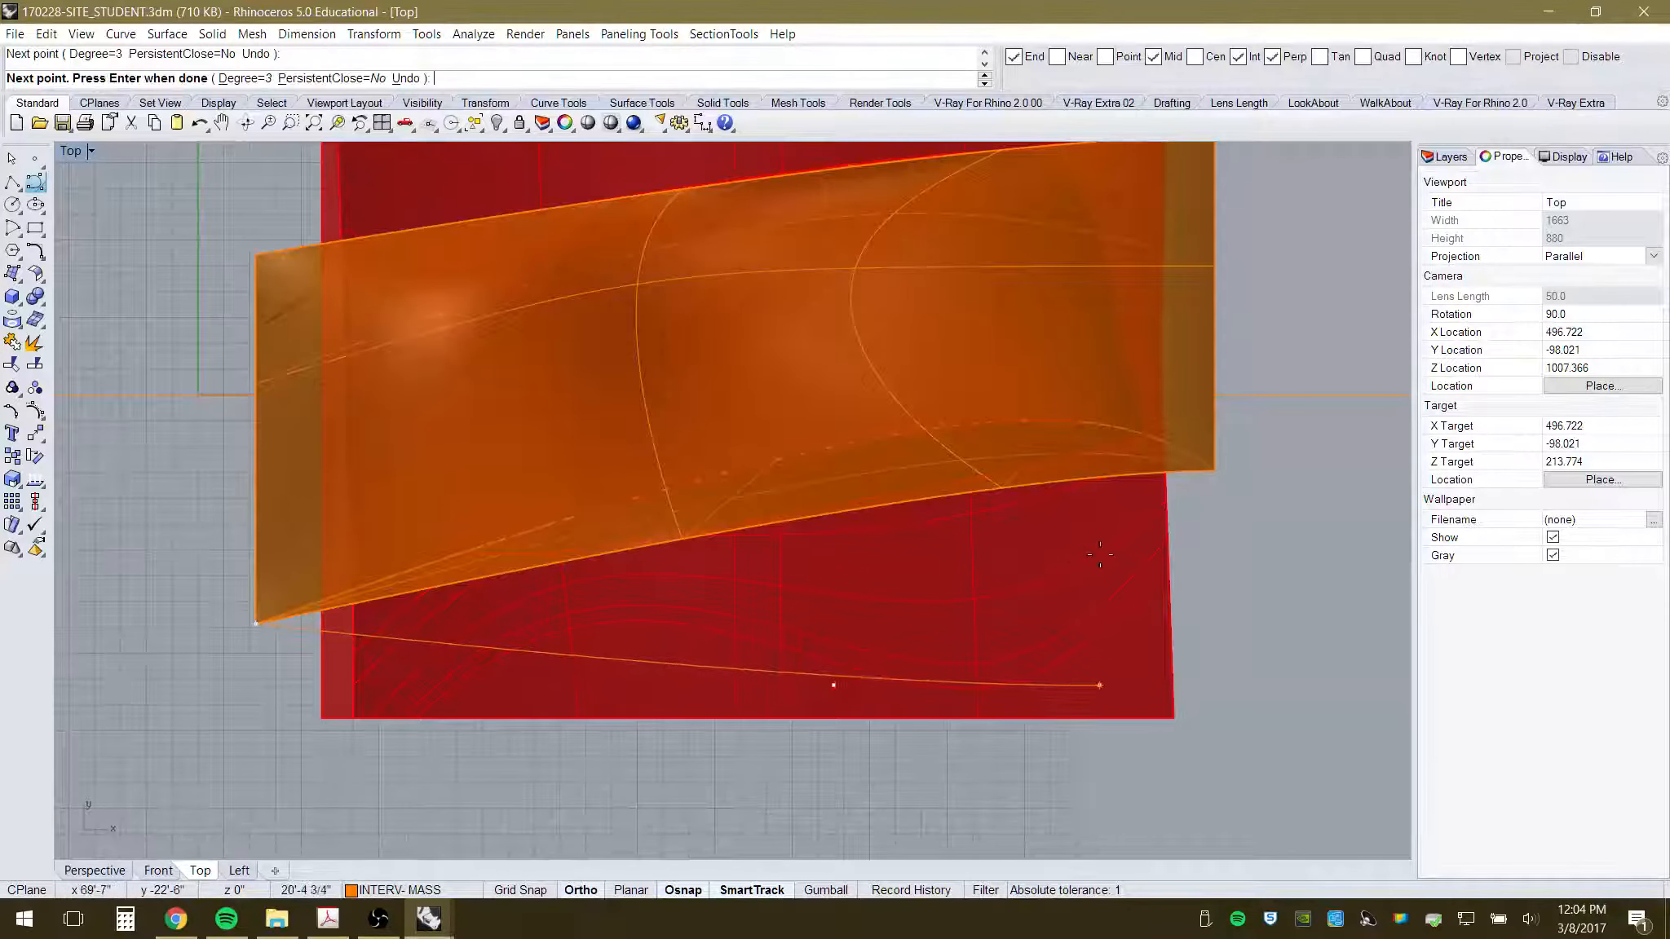
click(1210, 469)
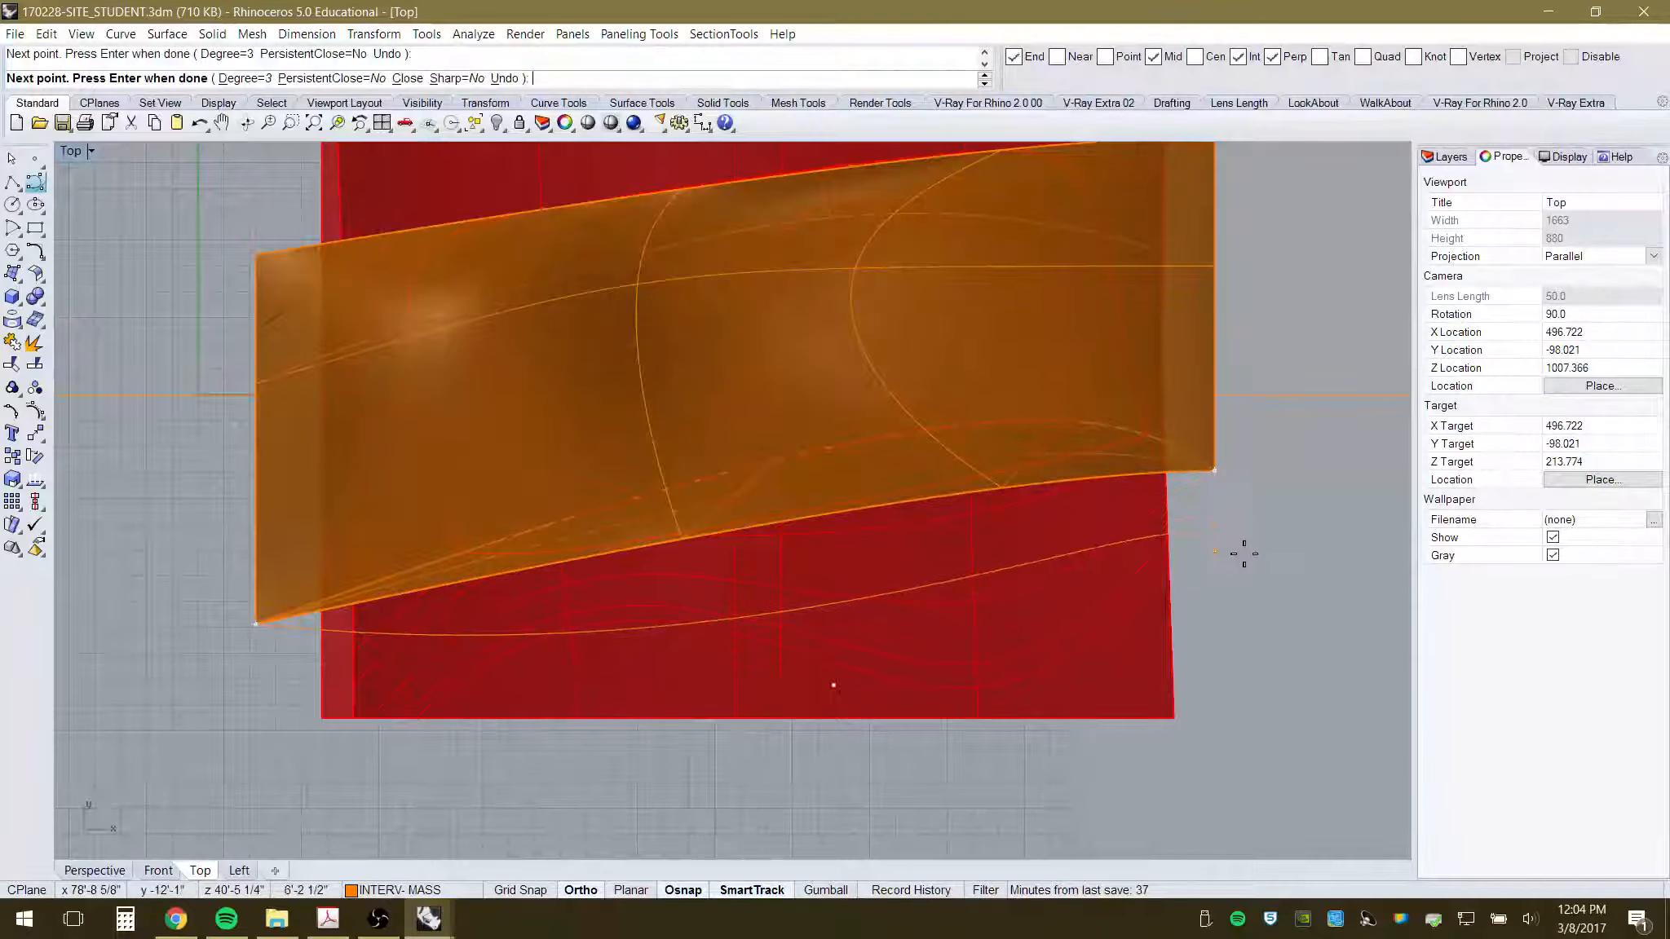
key(Return)
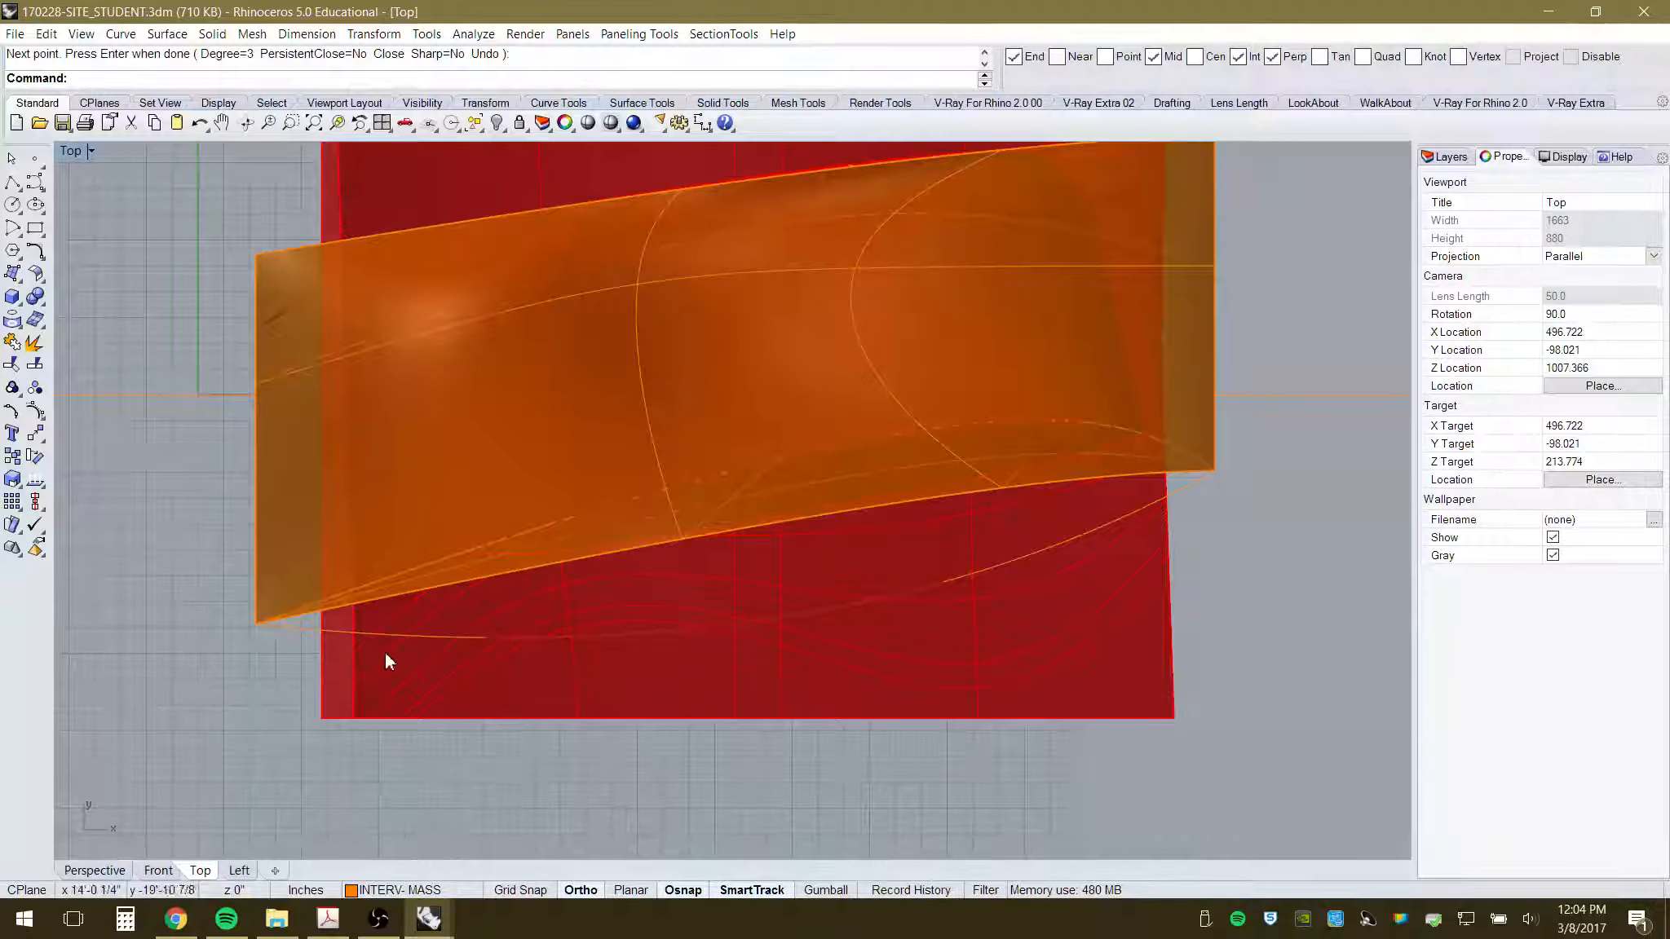
click(305, 631)
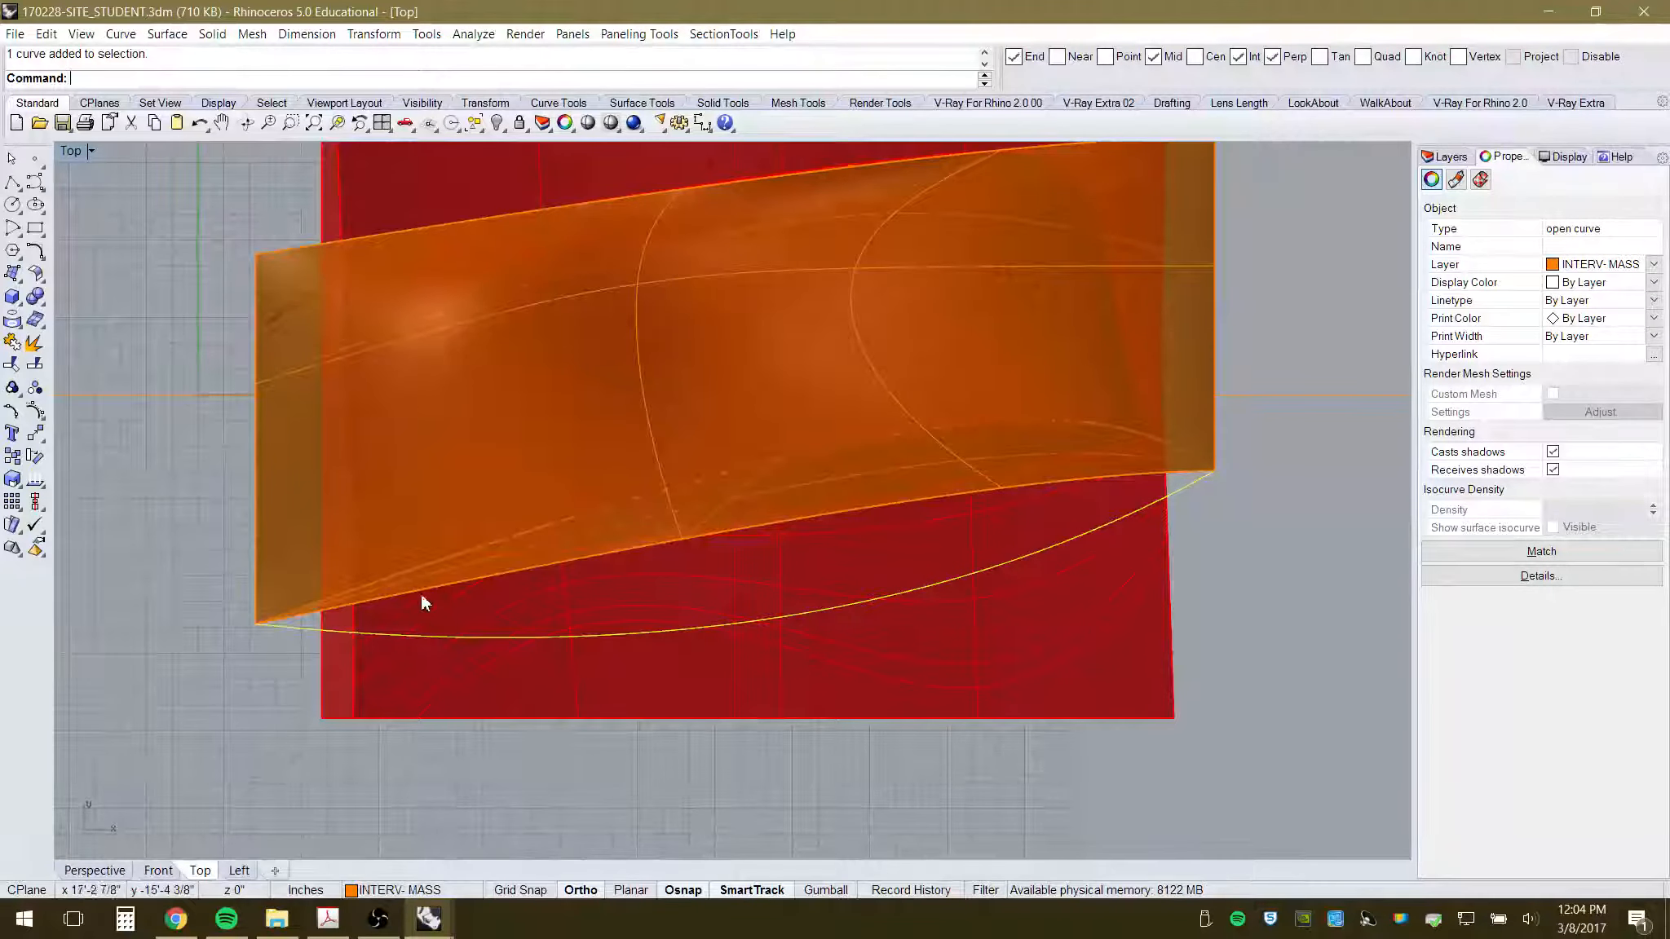
click(272, 663)
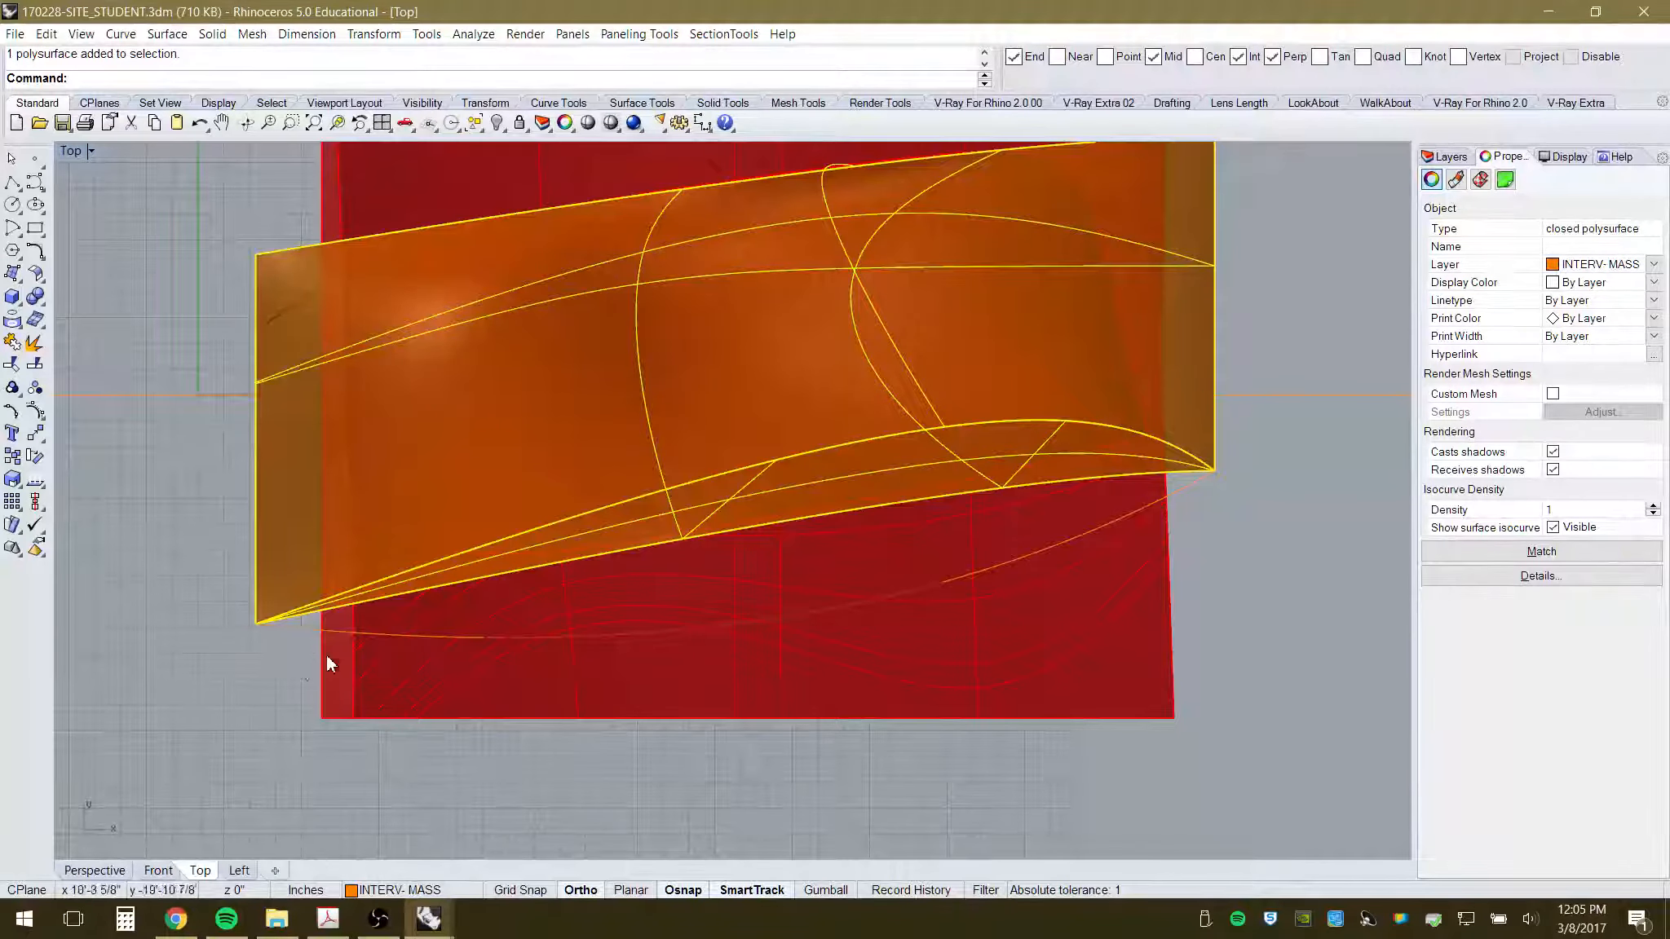
- Duplicate the canopy's lower front edge as a curve using Duplicate Edge in Perspective
scroll(327, 657, up, 3)
click(265, 644)
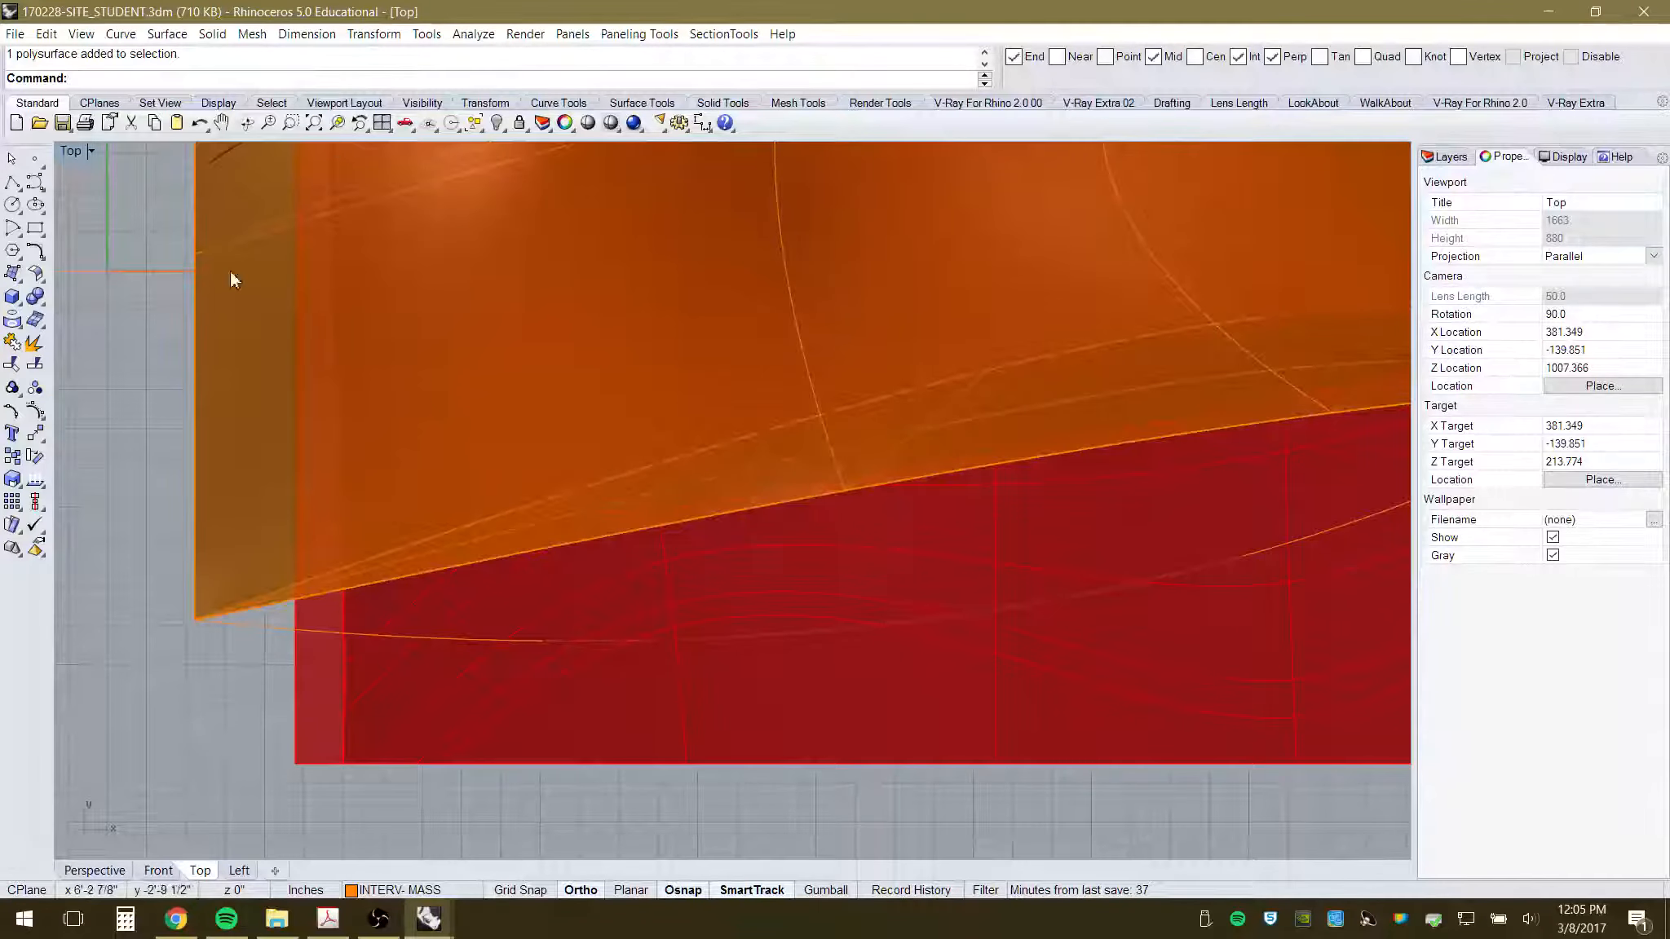
click(117, 34)
mouse_move(112, 593)
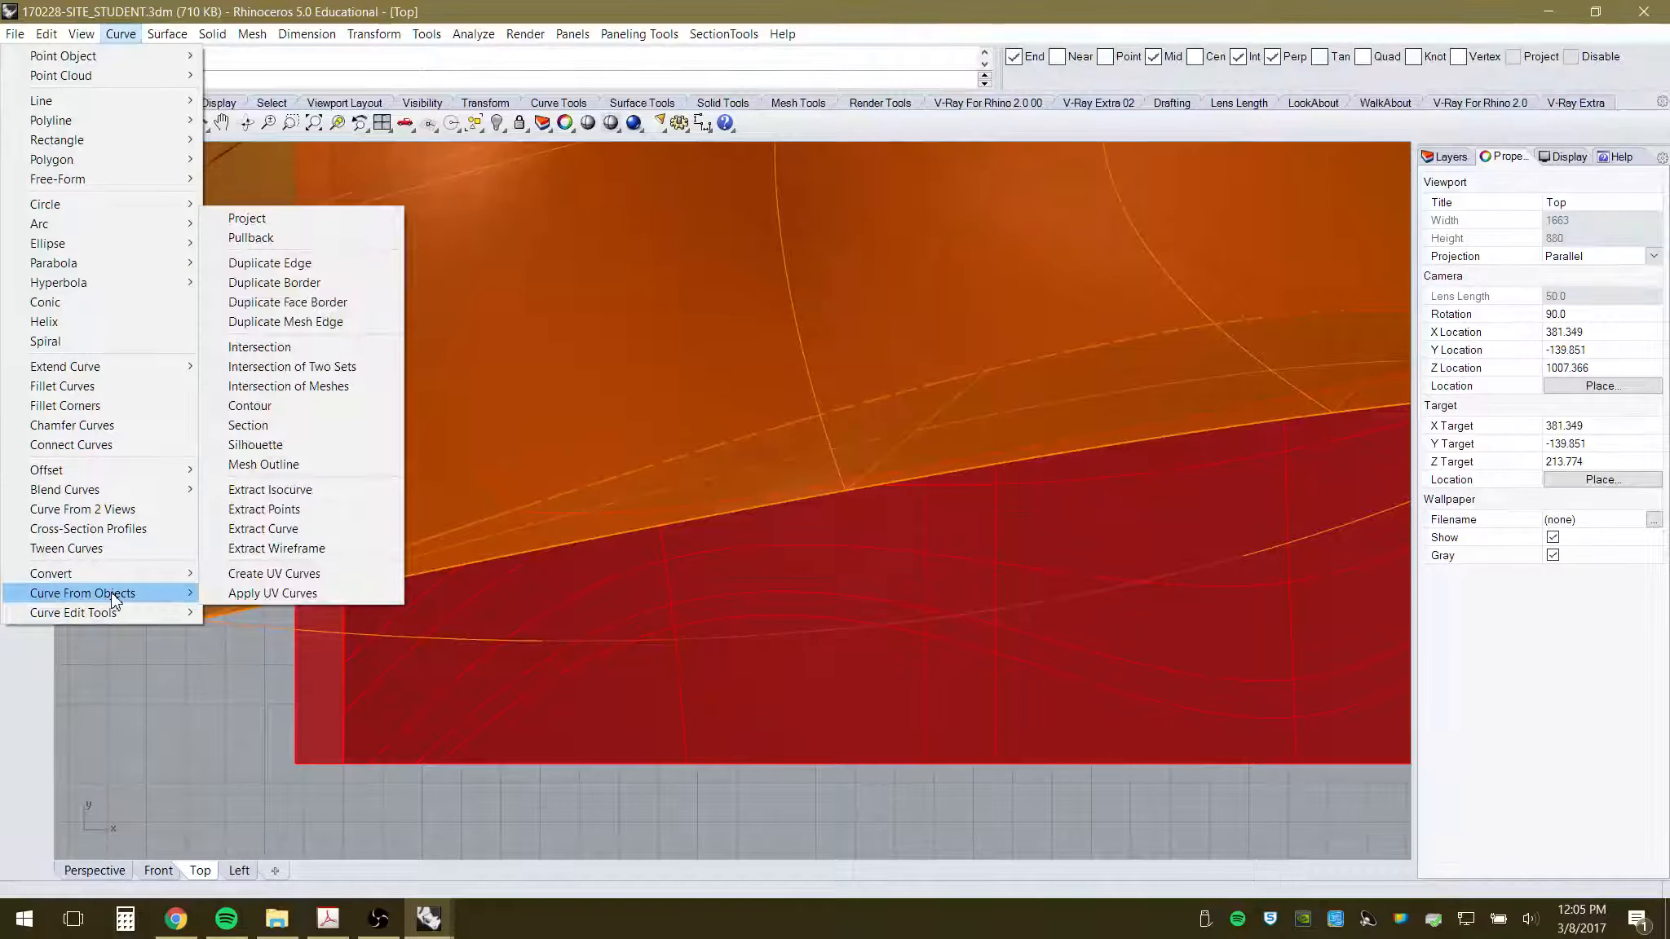
click(269, 263)
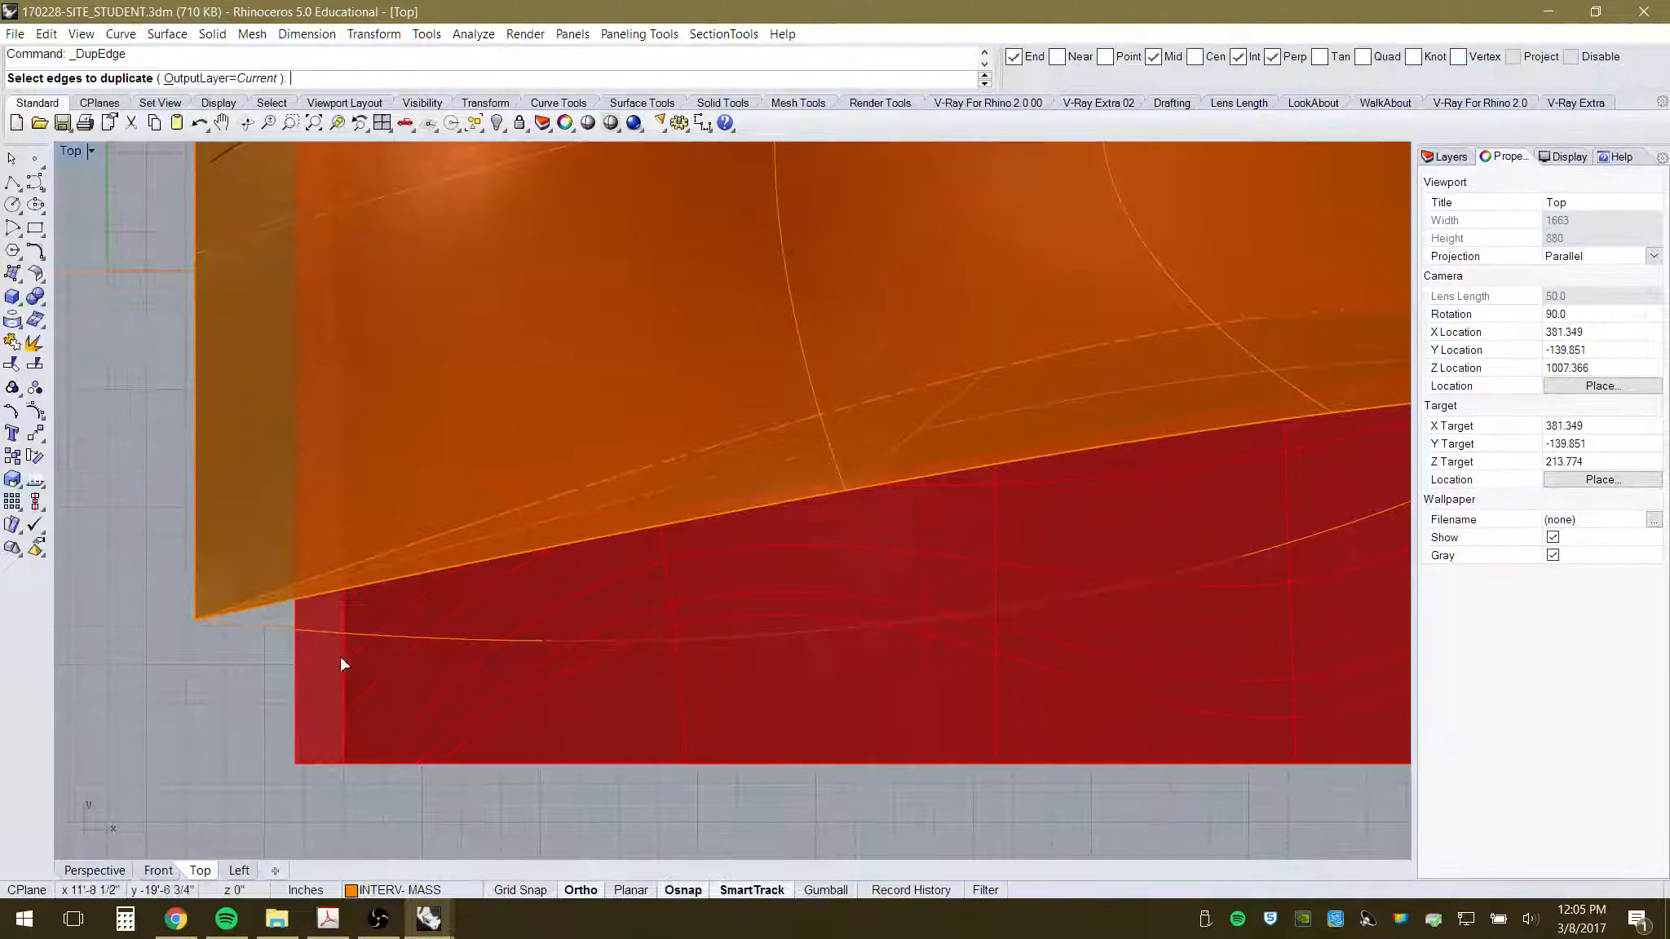
click(94, 870)
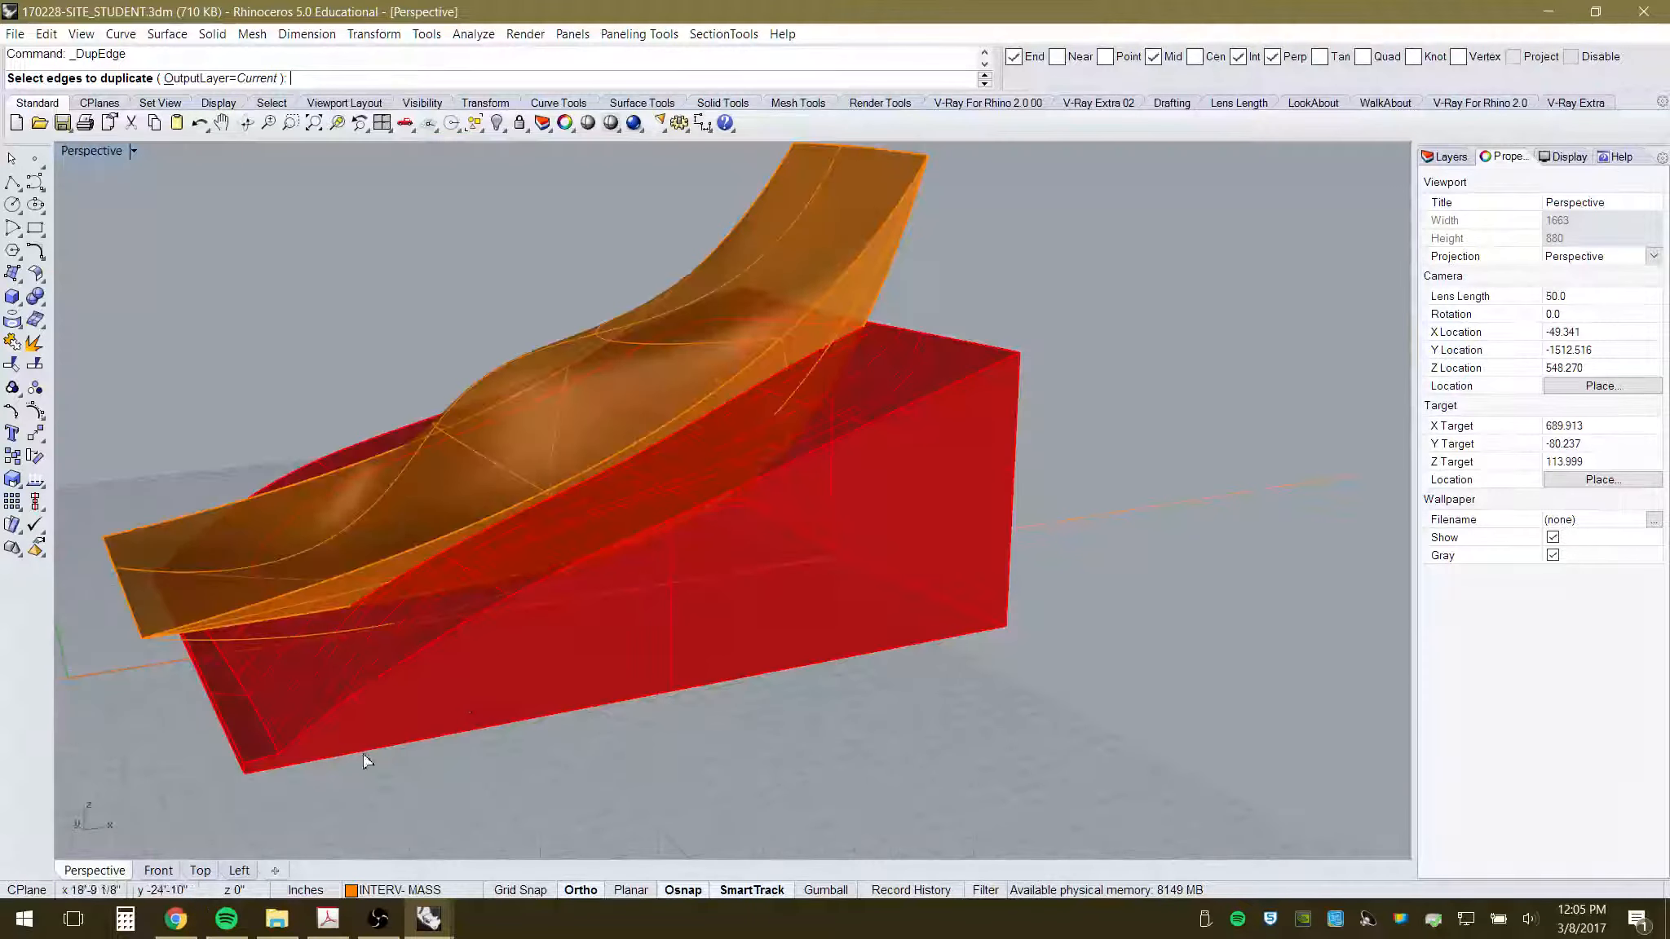
scroll(306, 588, up, 6)
right_drag(393, 675, 481, 664)
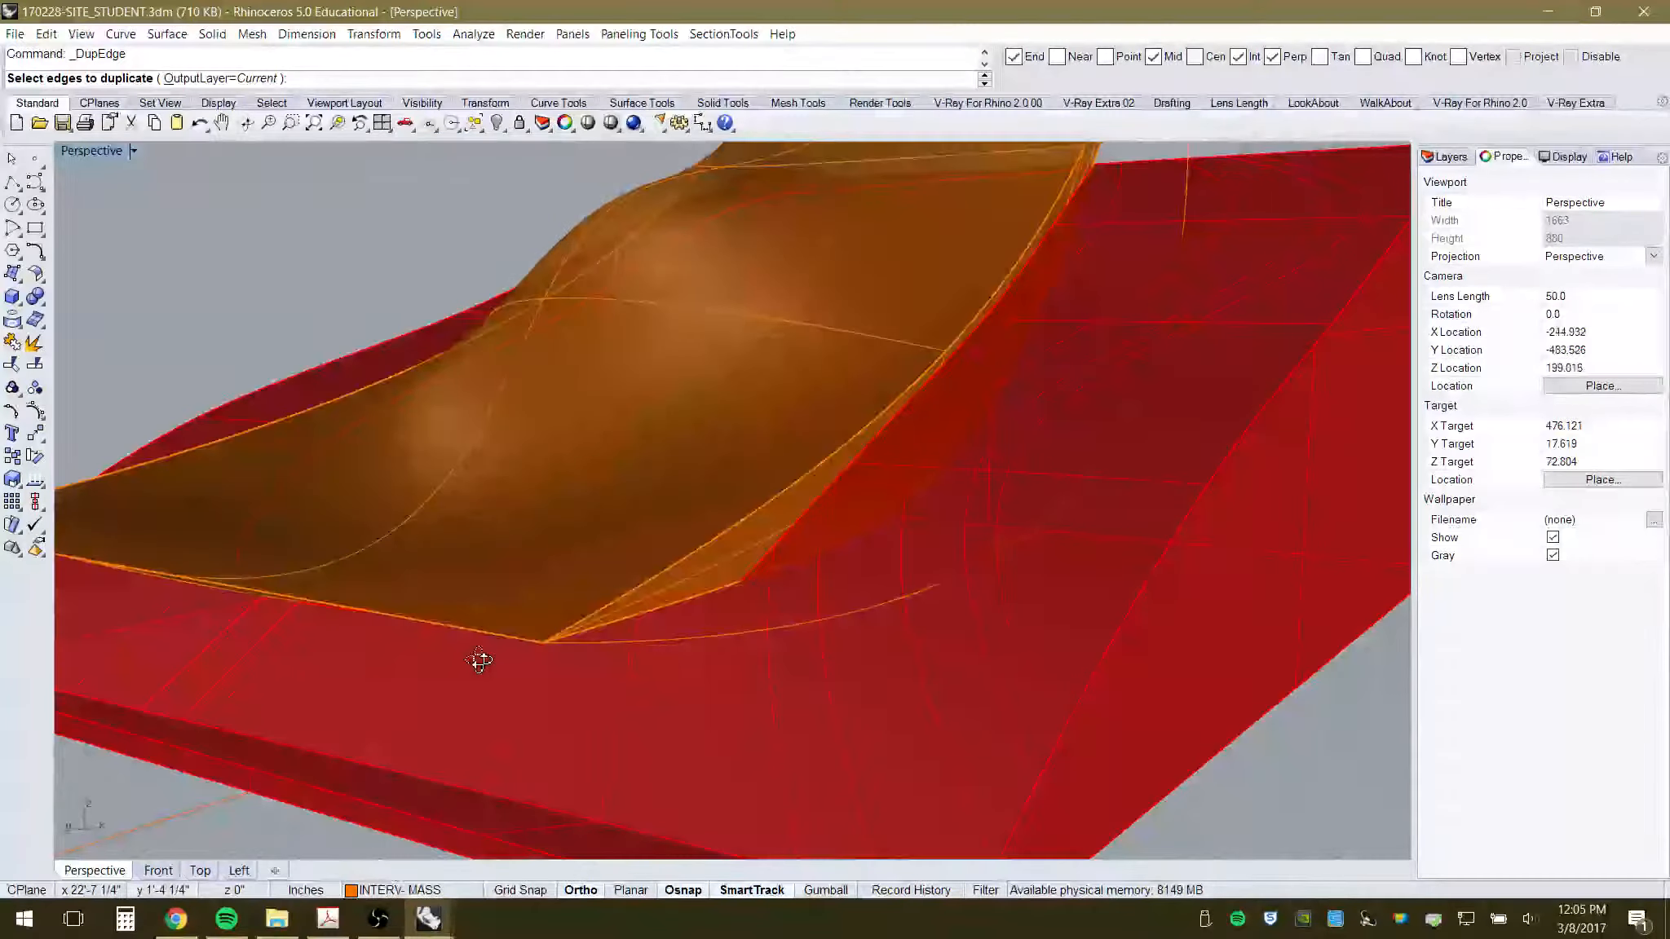
click(685, 558)
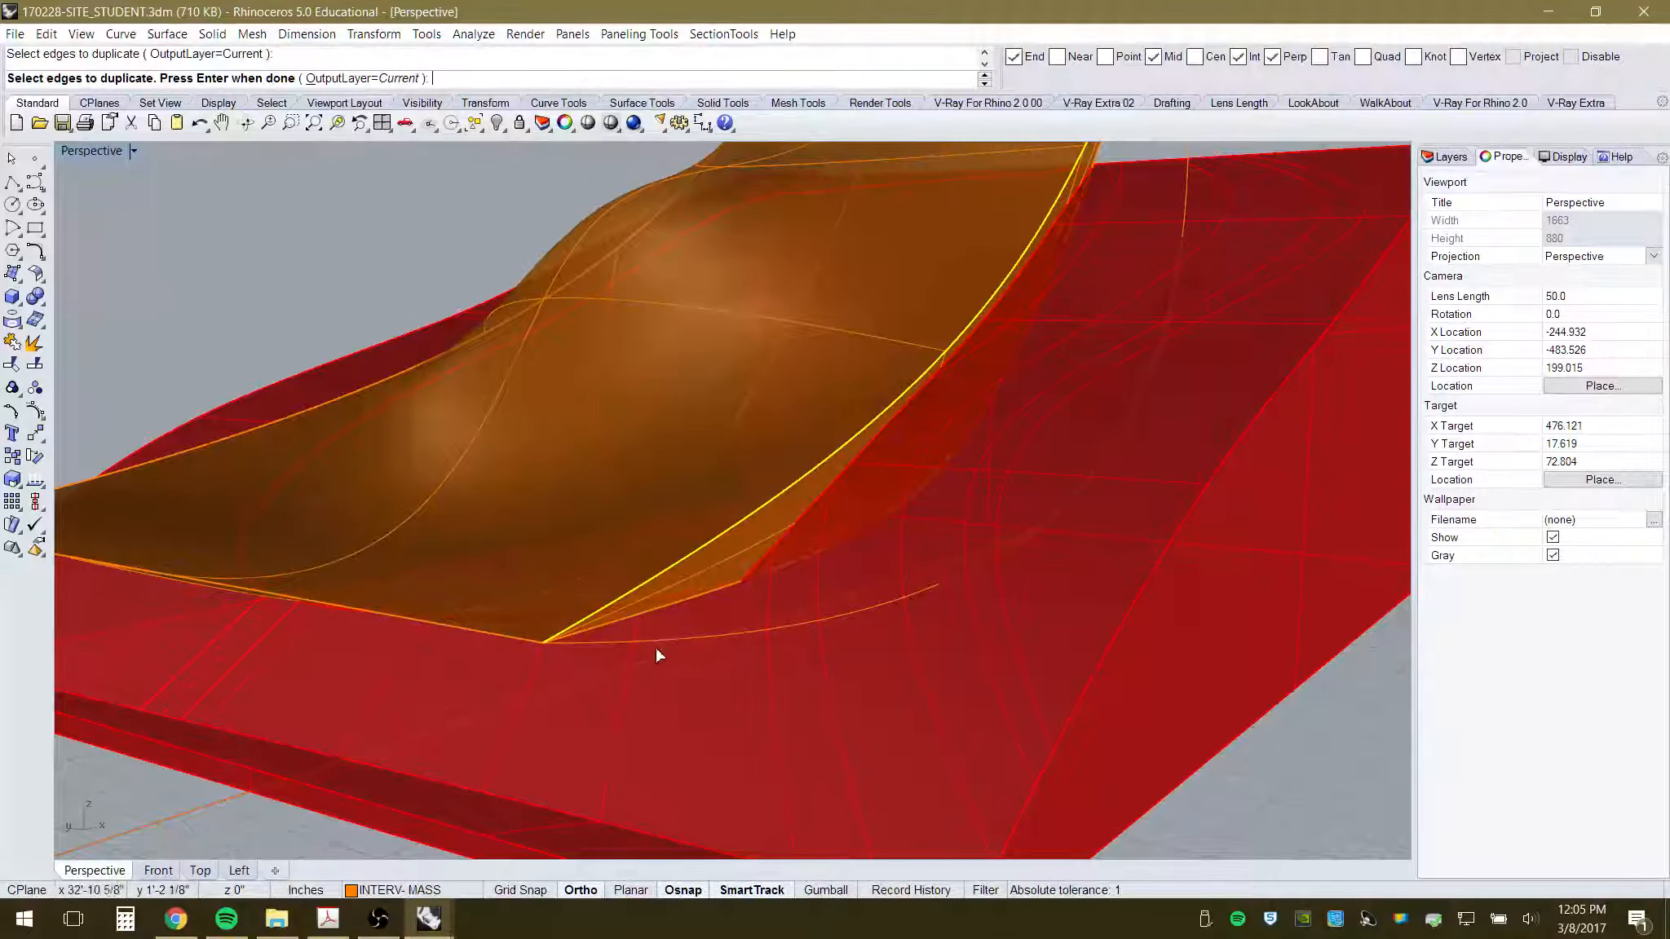
key(Return)
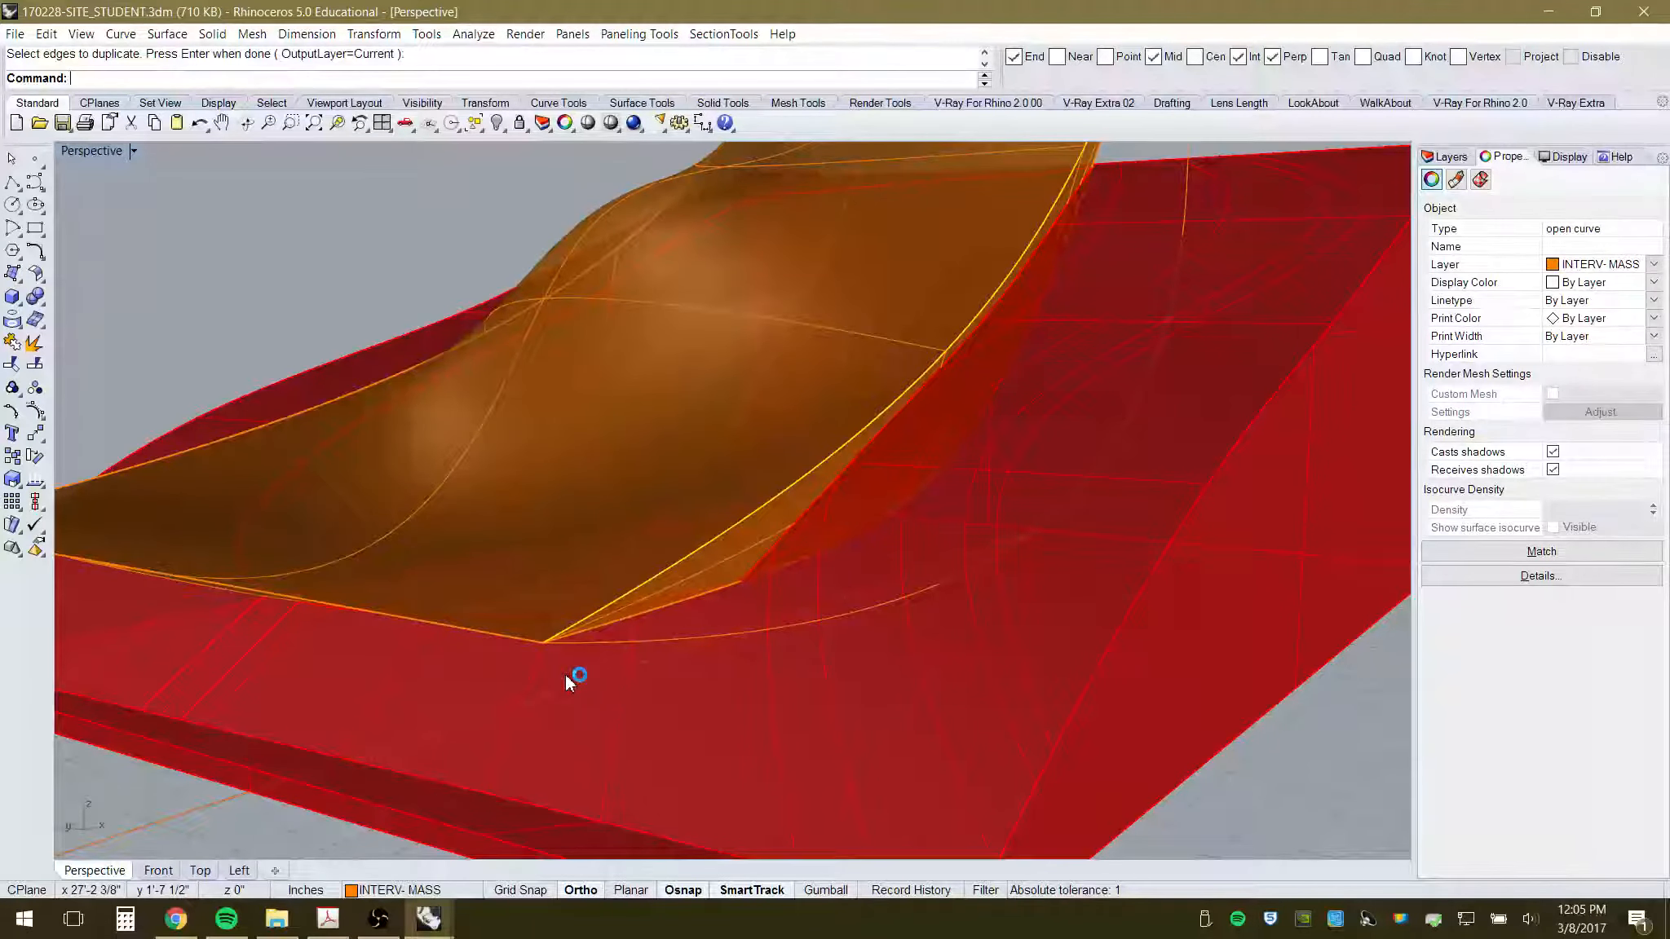
- Select both the duplicated edge and the drawn curve, then return to Top view
right_drag(566, 674, 499, 589)
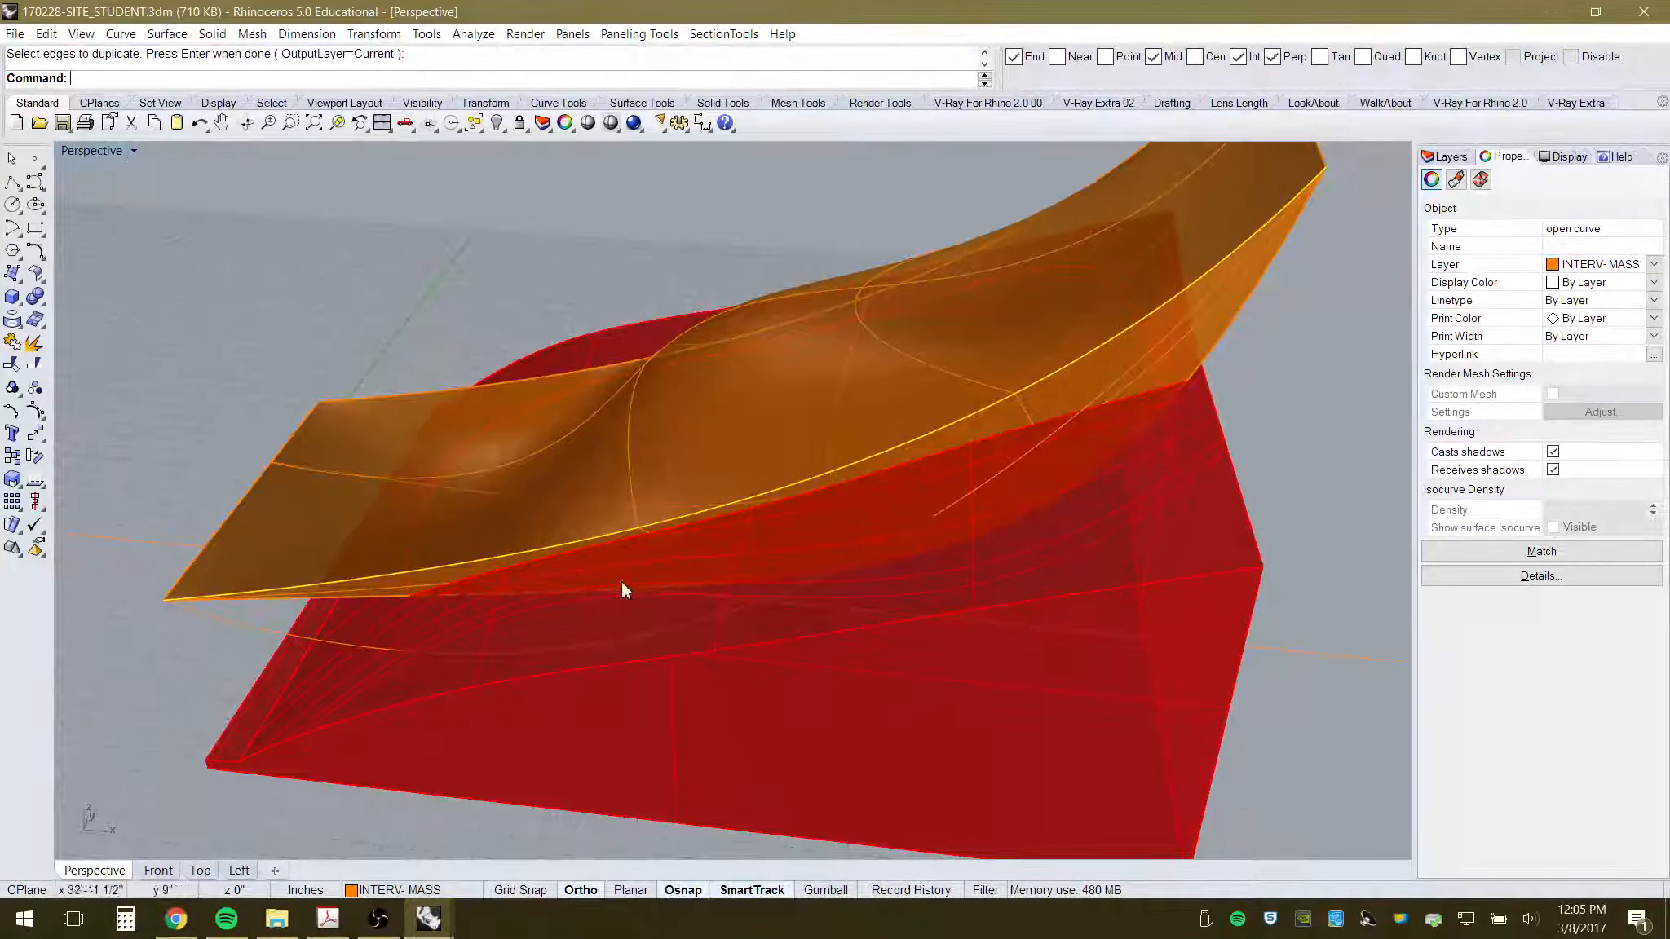
click(217, 618)
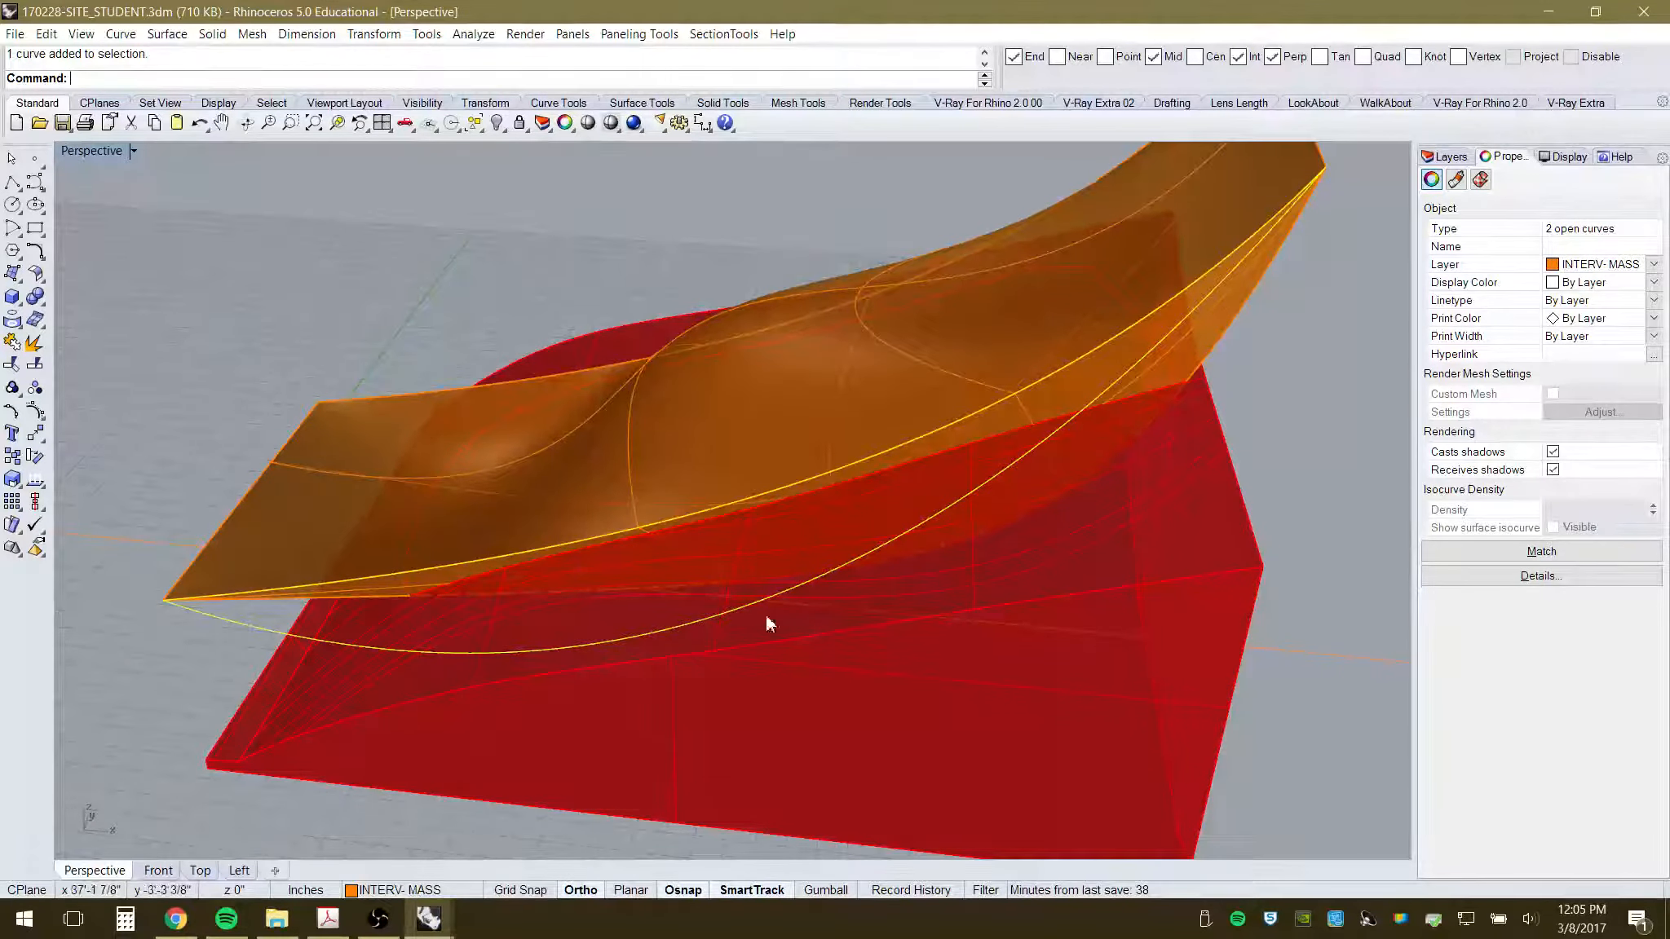
click(200, 870)
scroll(380, 504, down, 5)
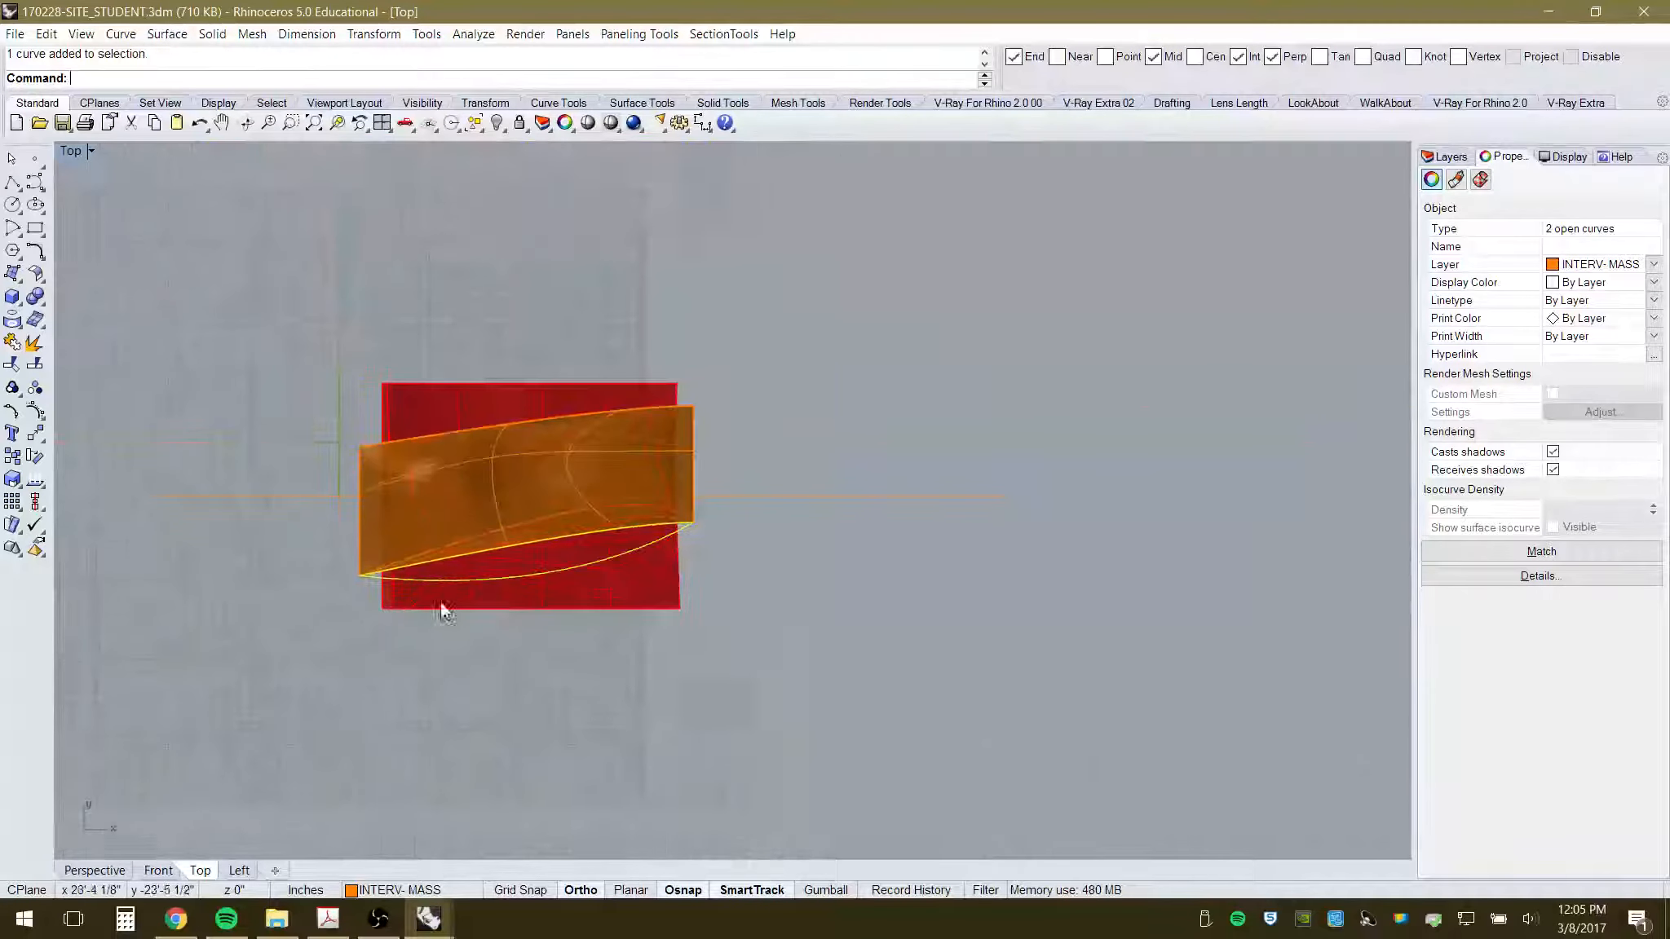
scroll(452, 563, up, 5)
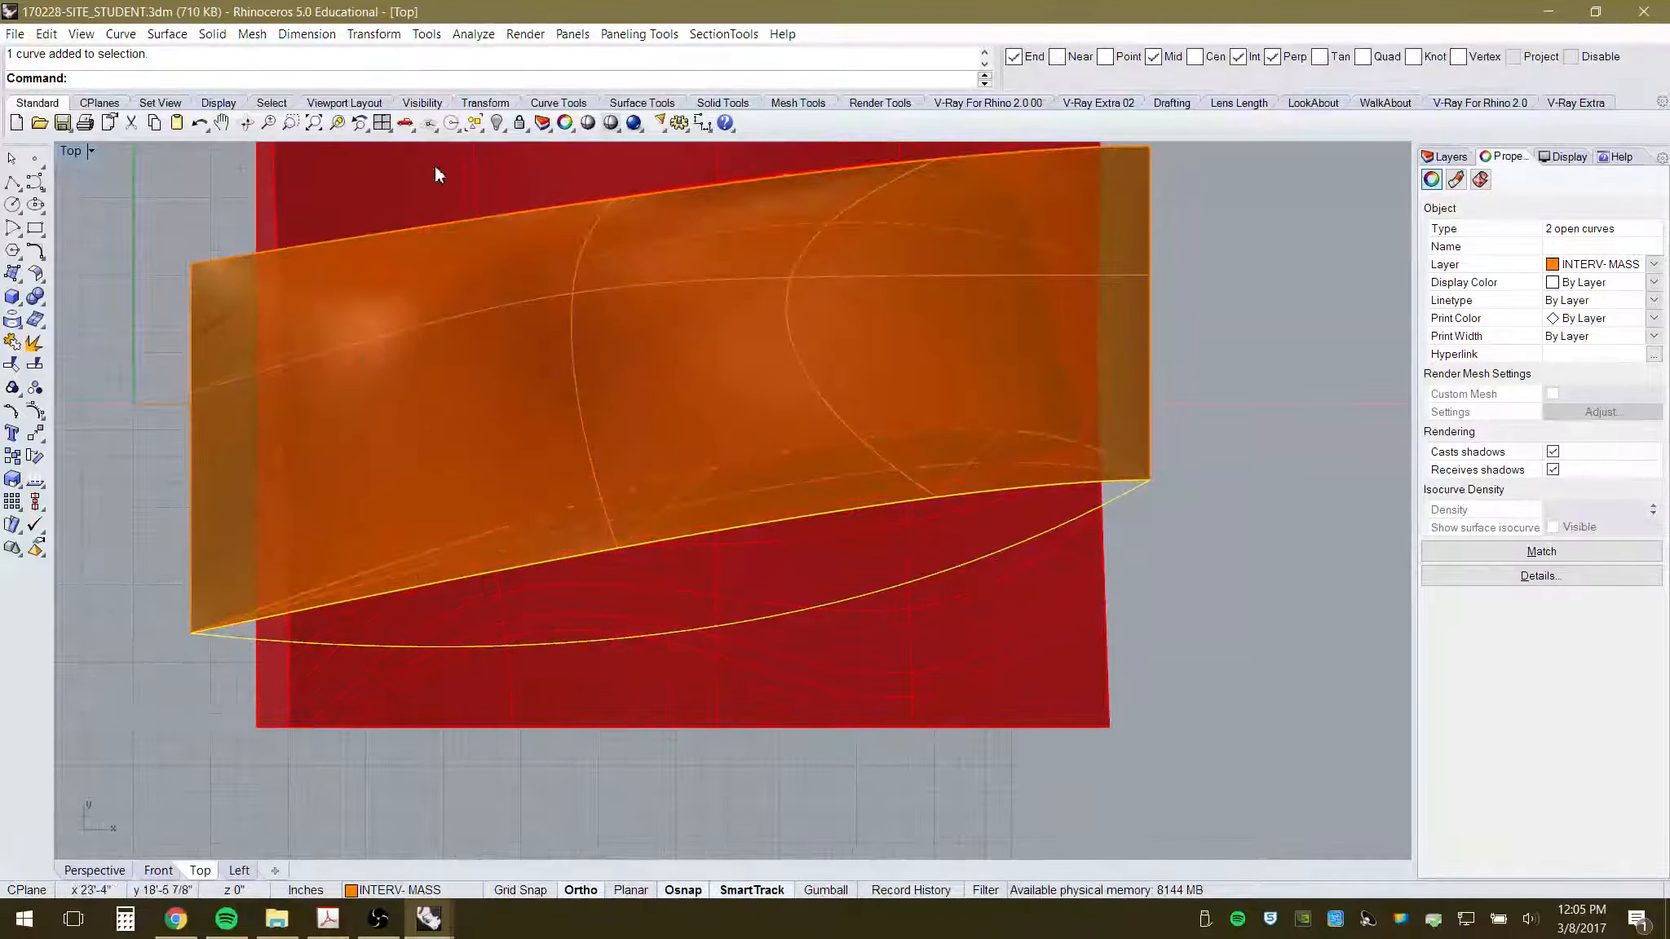
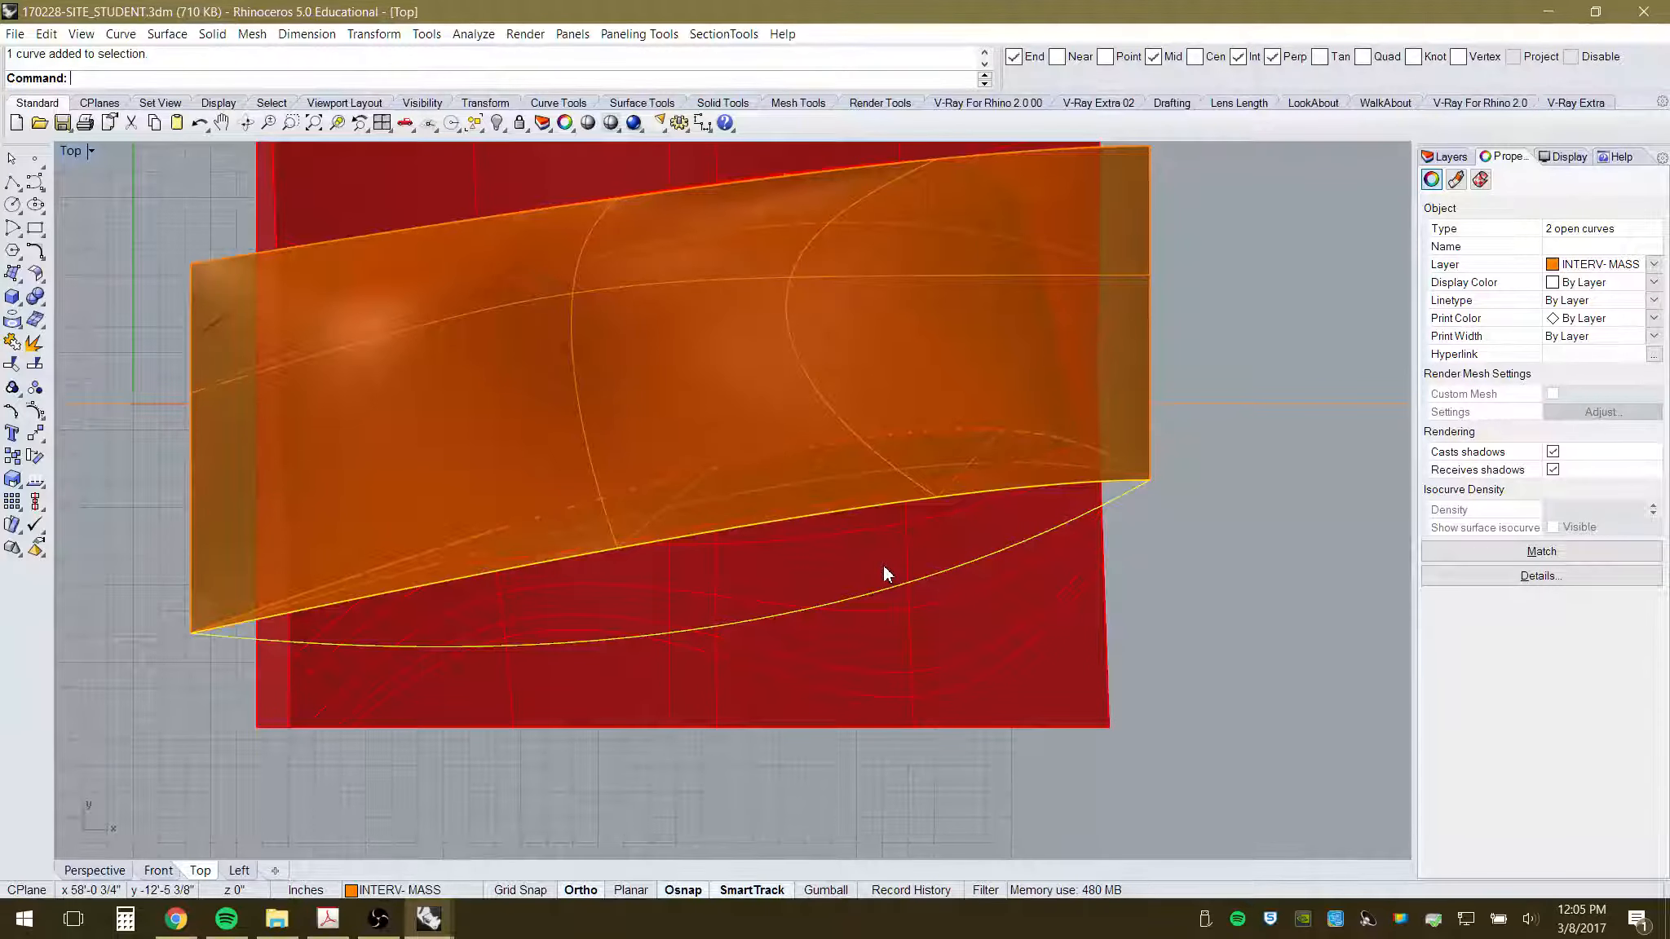
- Project the two canopy edge curves flat onto the construction plane, deleting the originals
click(384, 36)
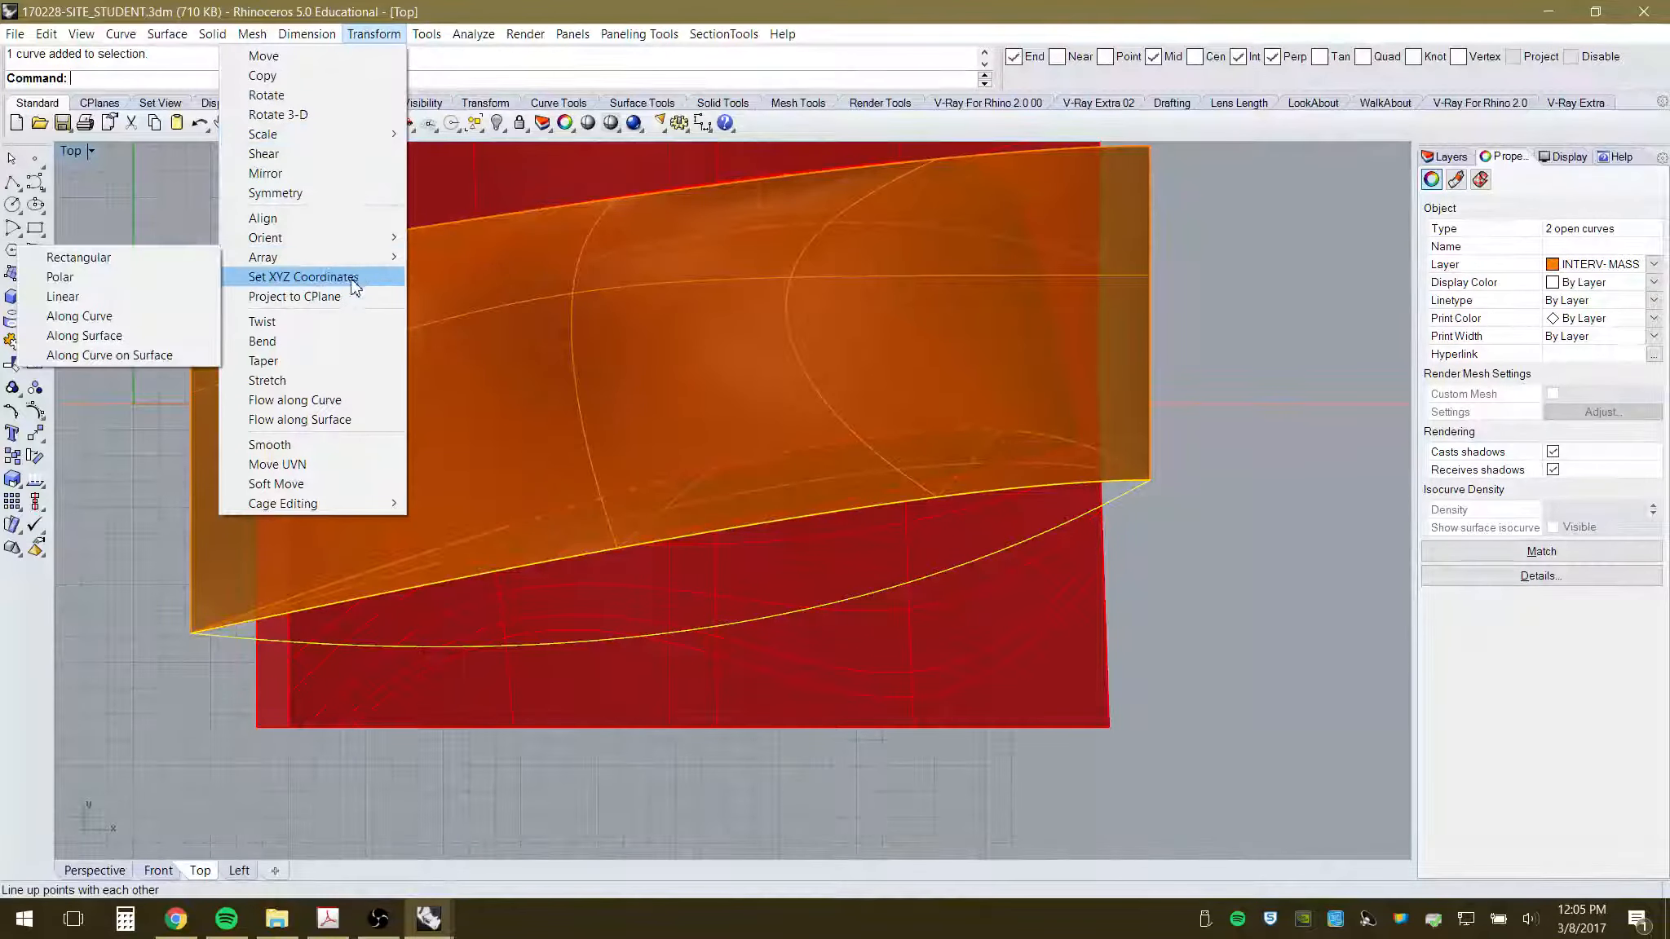
click(318, 298)
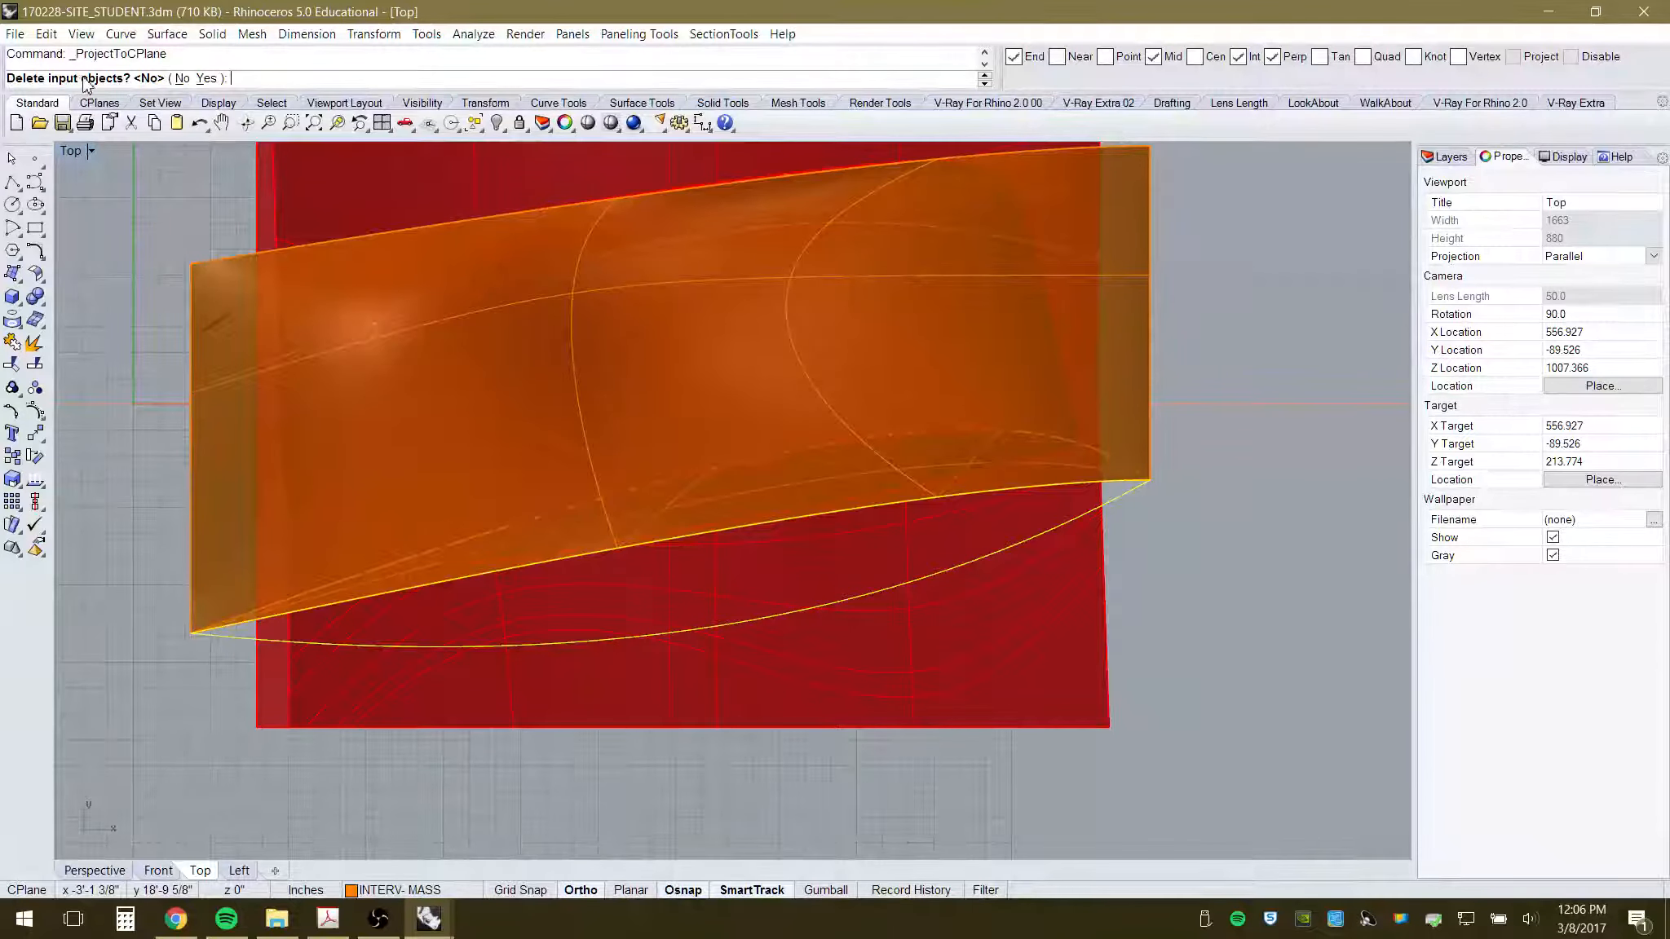
click(207, 79)
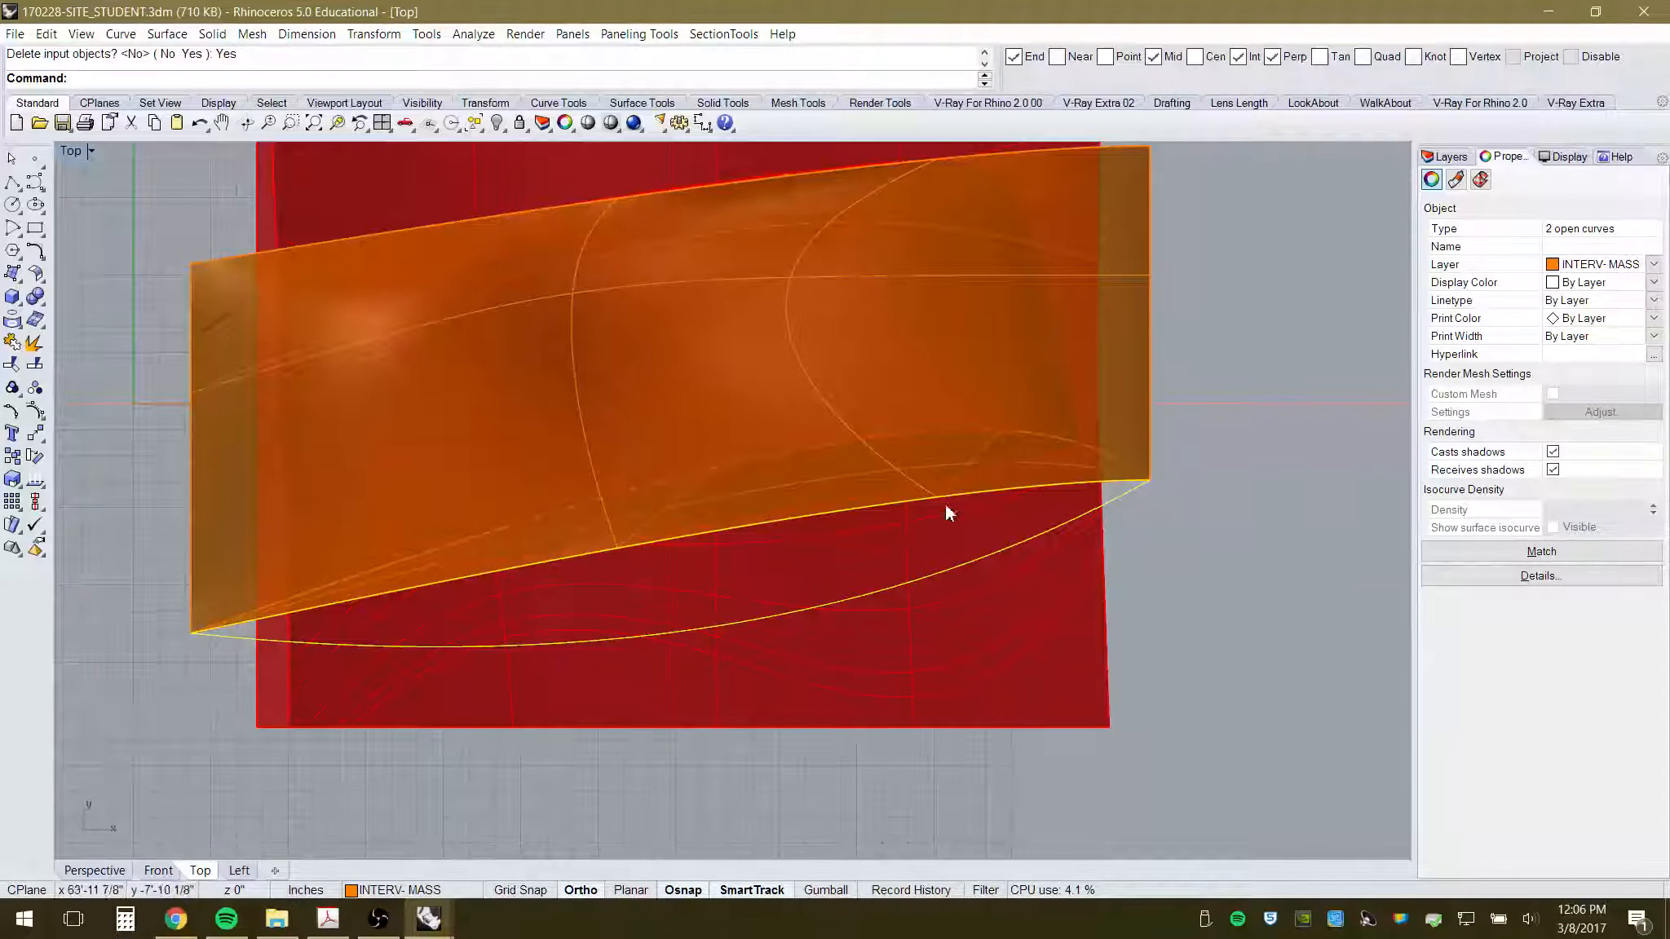
click(114, 877)
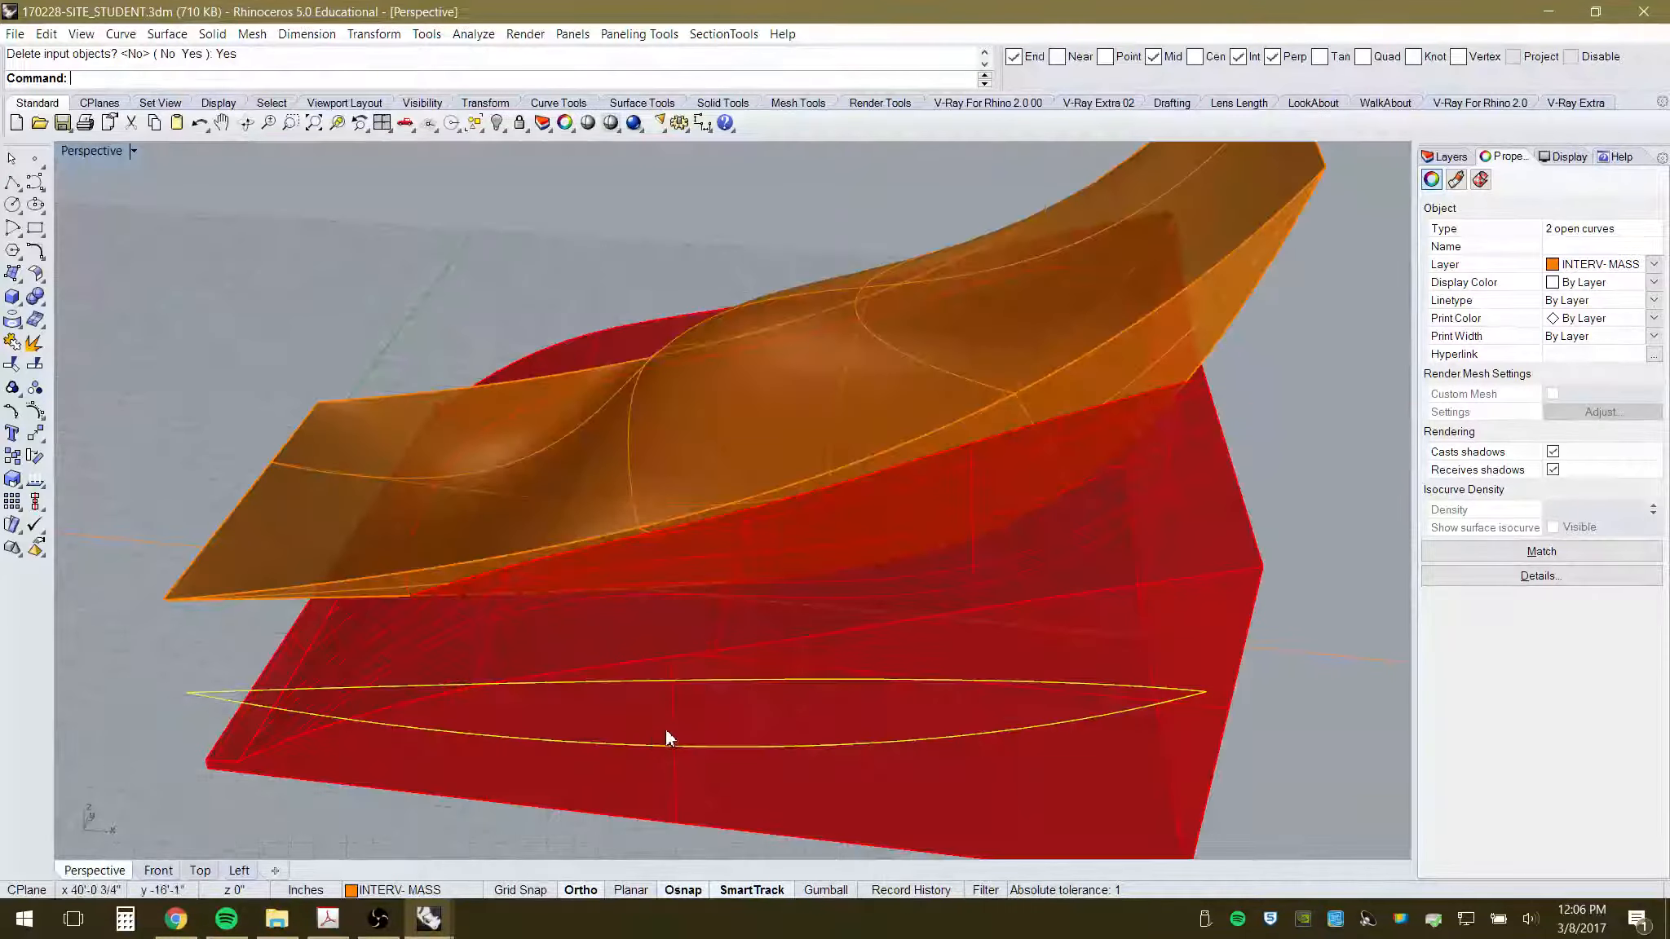
right_drag(604, 697, 680, 689)
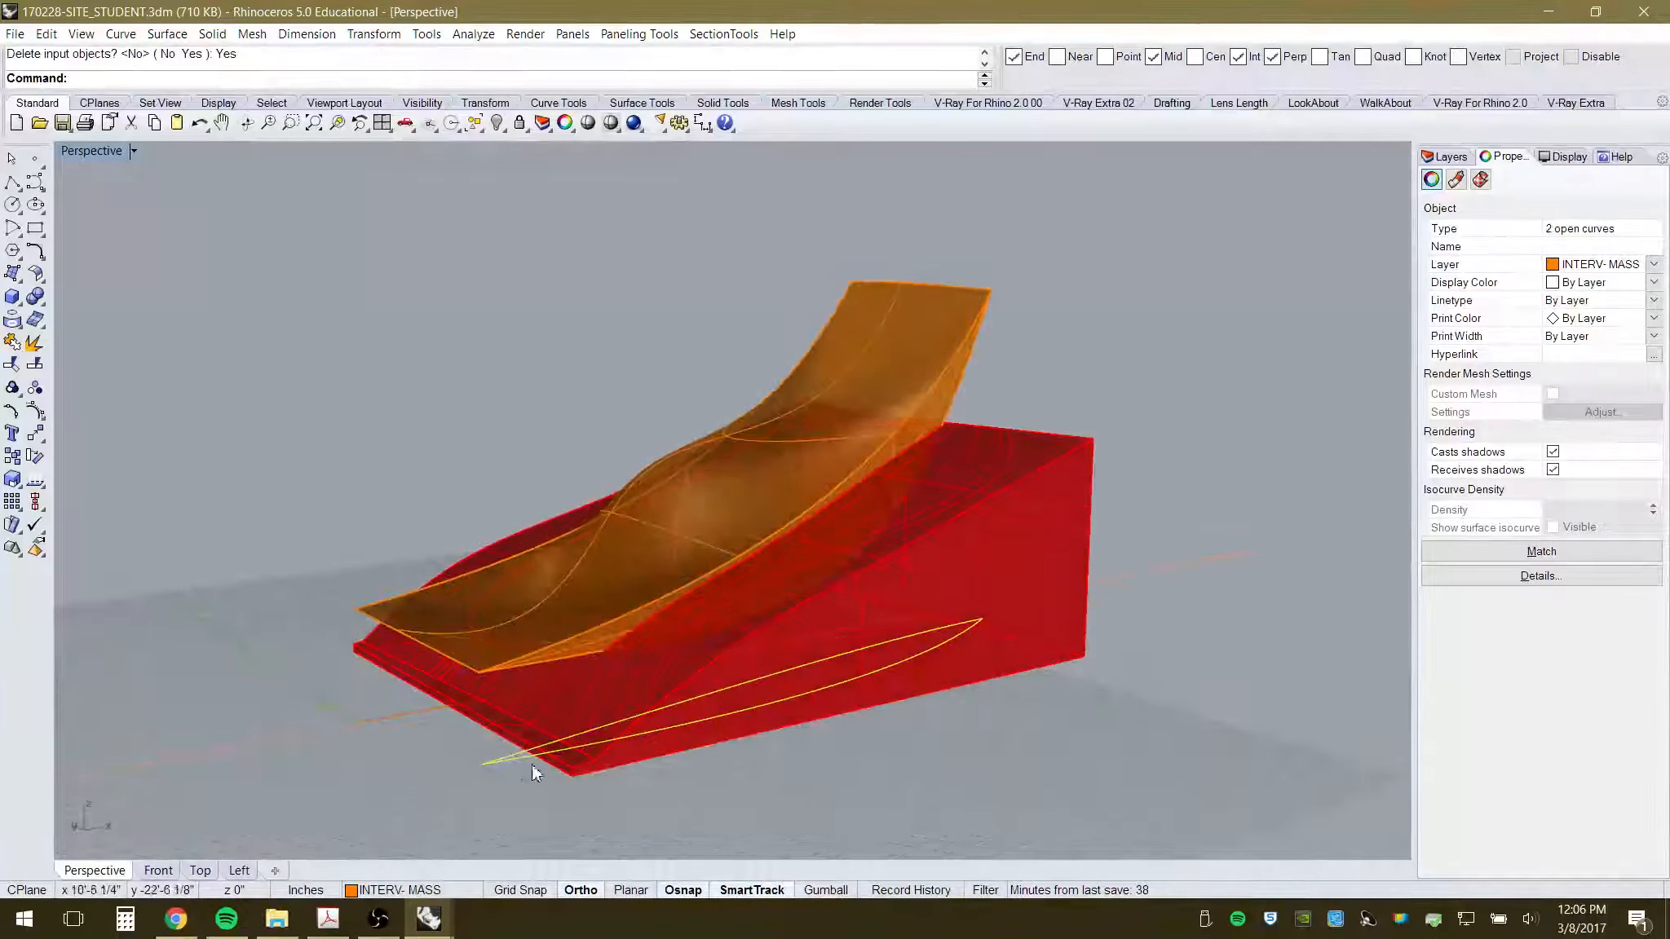
scroll(587, 706, up, 2)
scroll(588, 767, up, 2)
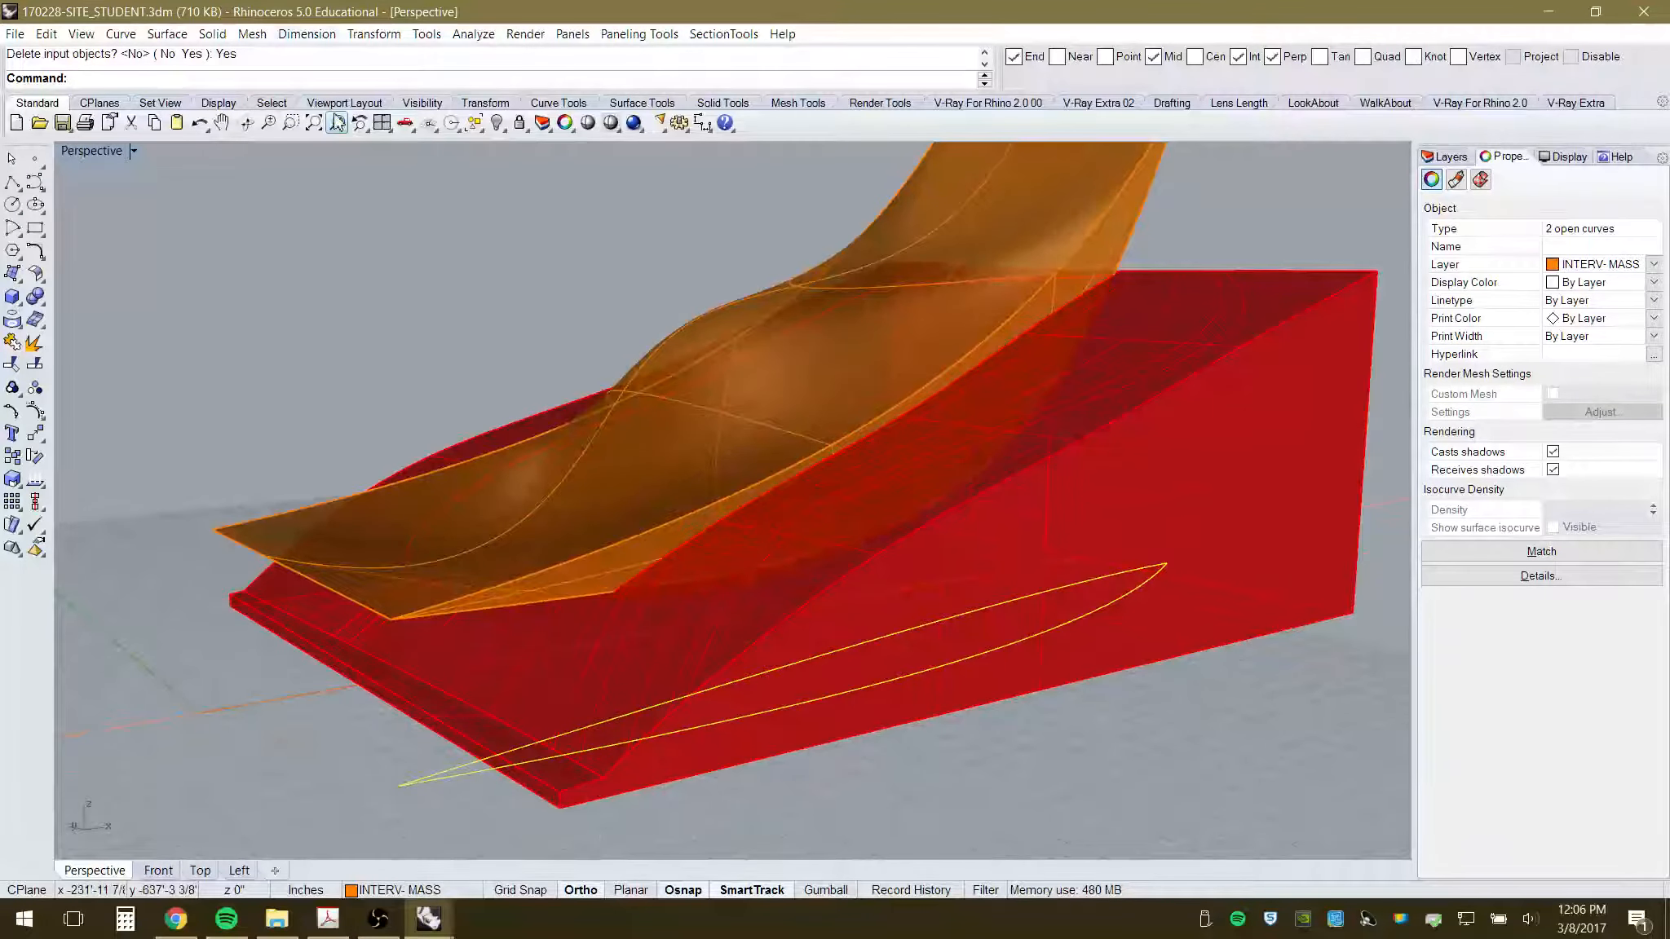
- Extrude the flattened outline straight upward into a closed solid and view it from Front
click(215, 36)
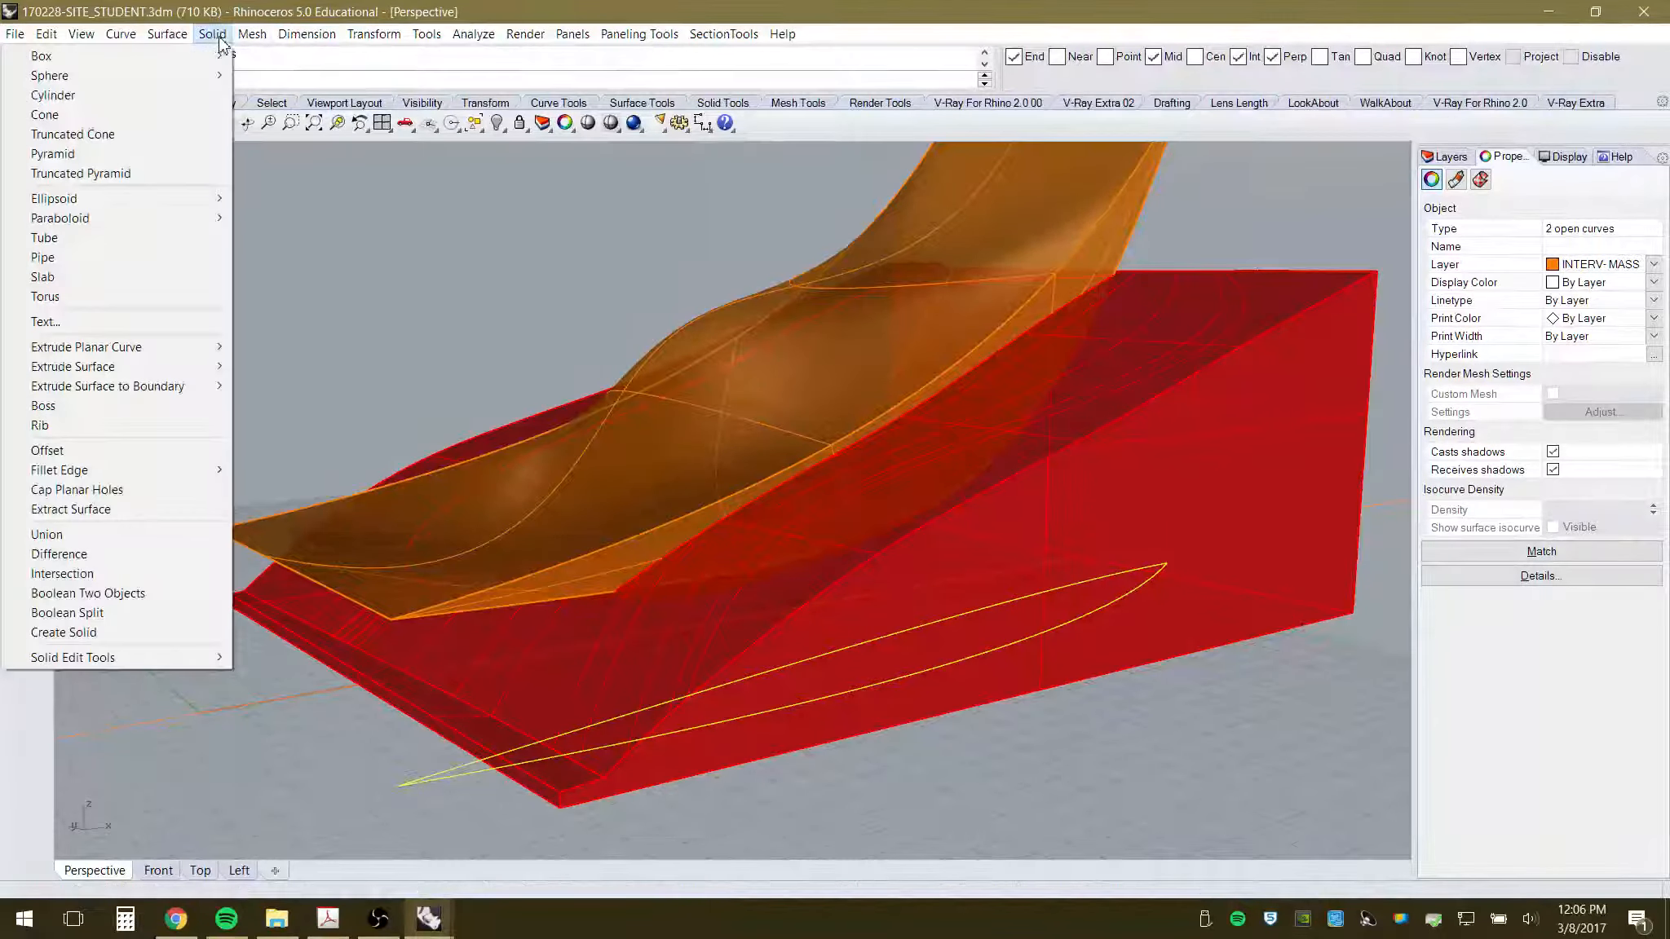
mouse_move(109, 357)
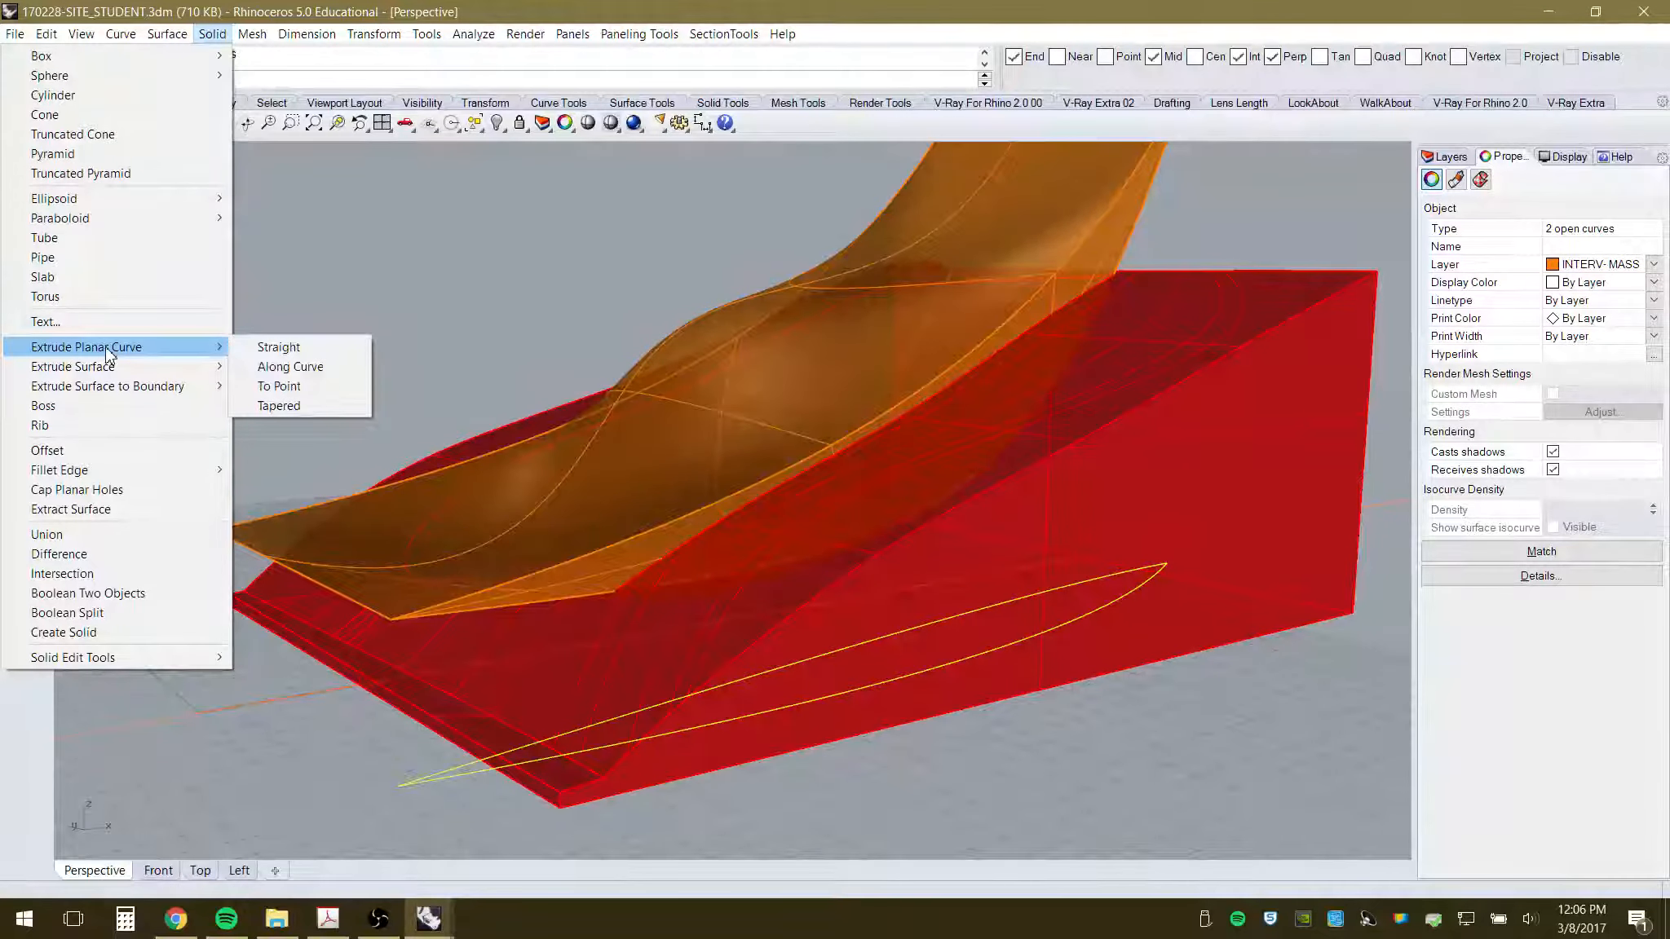
click(295, 354)
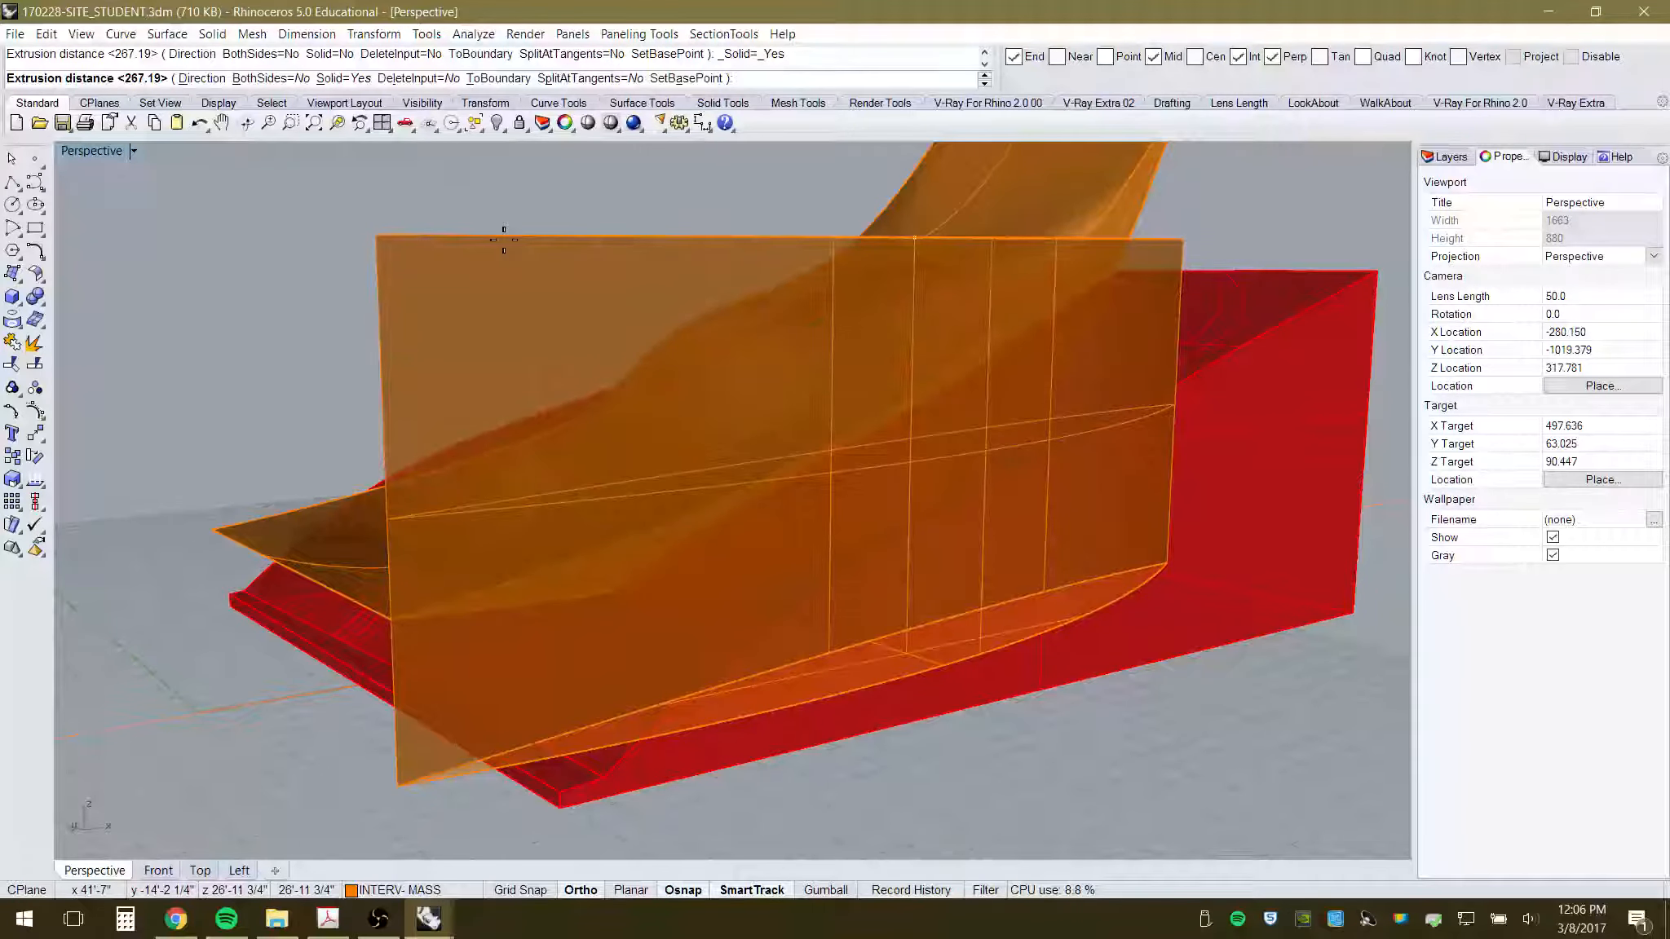
click(503, 223)
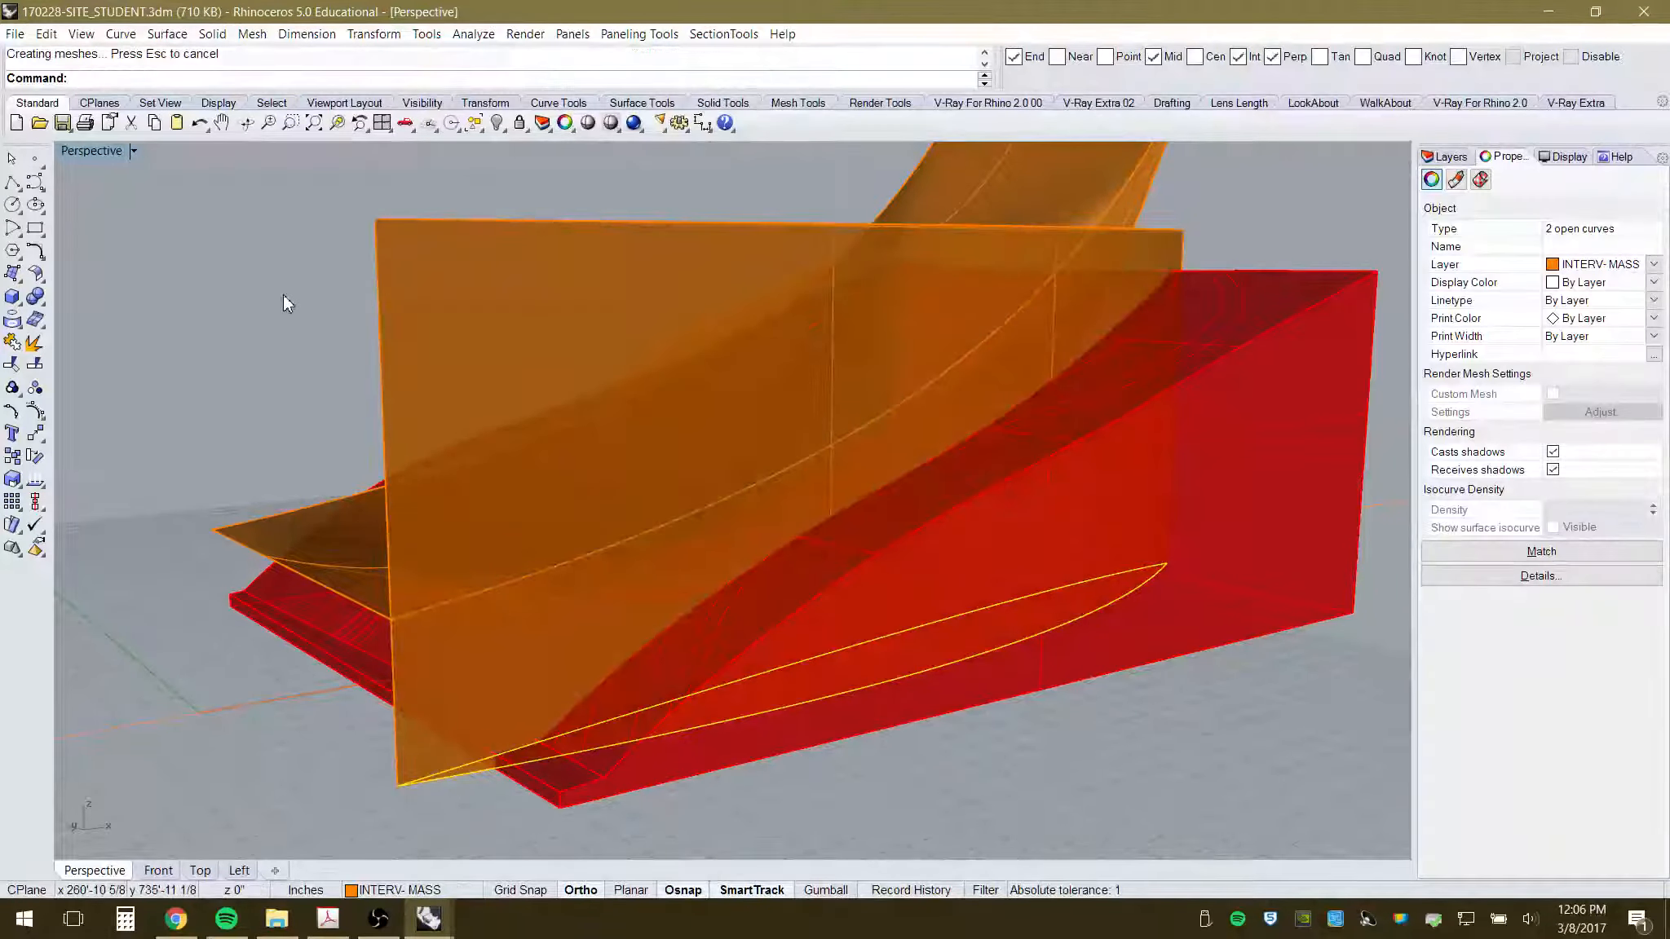
click(163, 870)
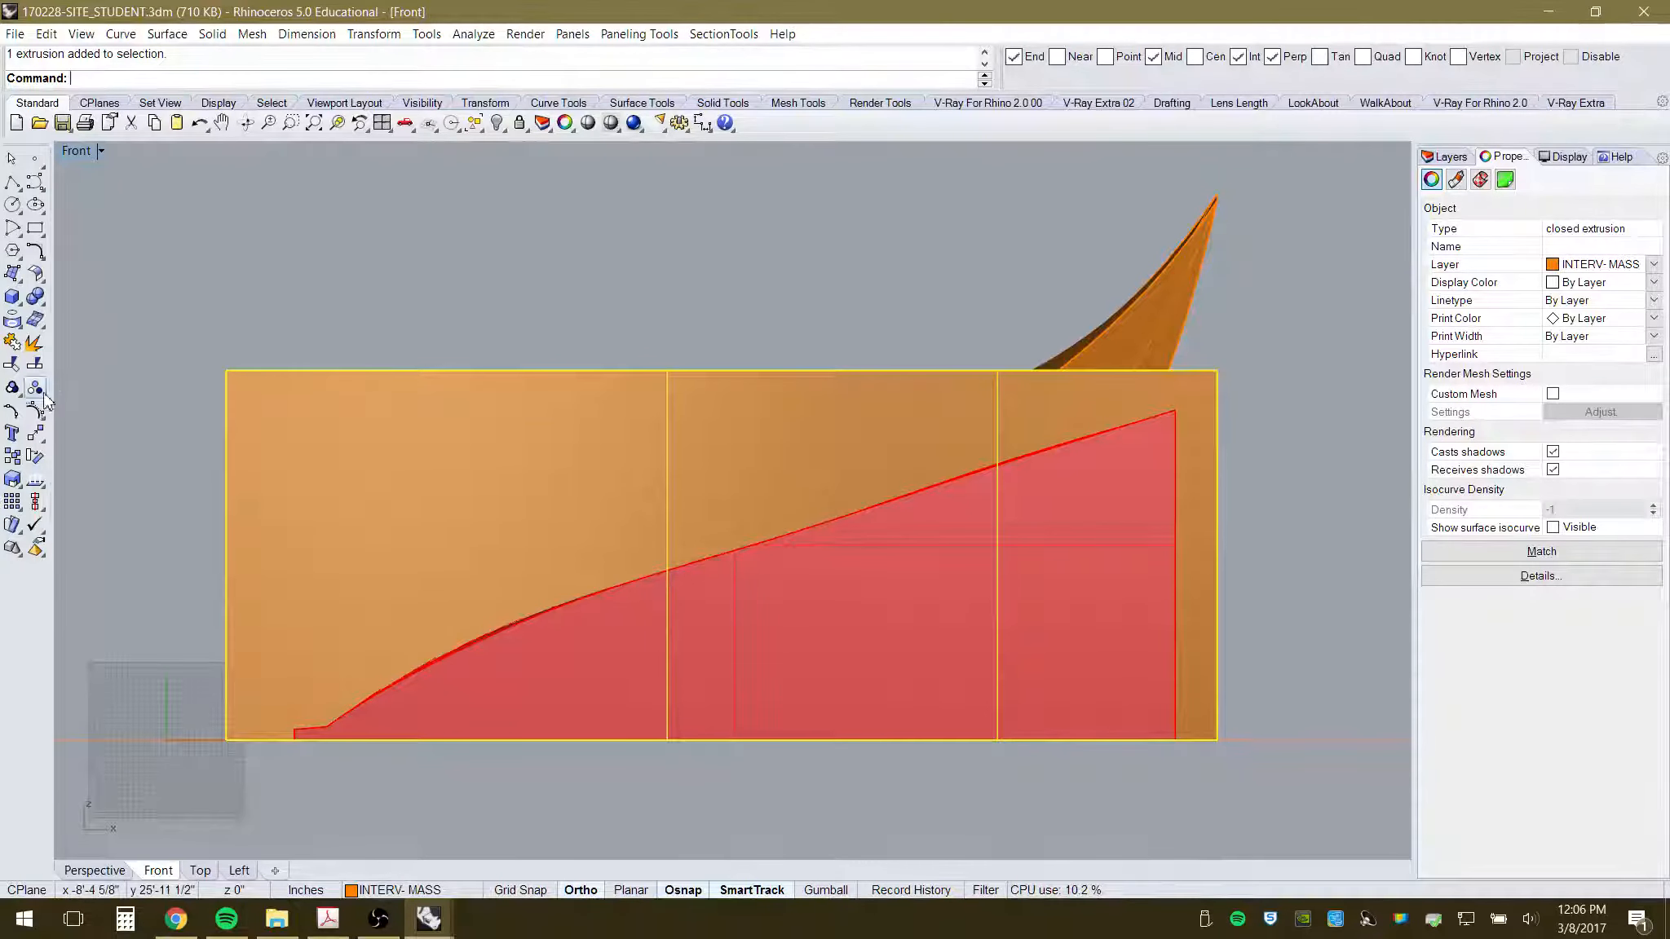
- Move the orange extruded solid 12 feet upward
click(35, 457)
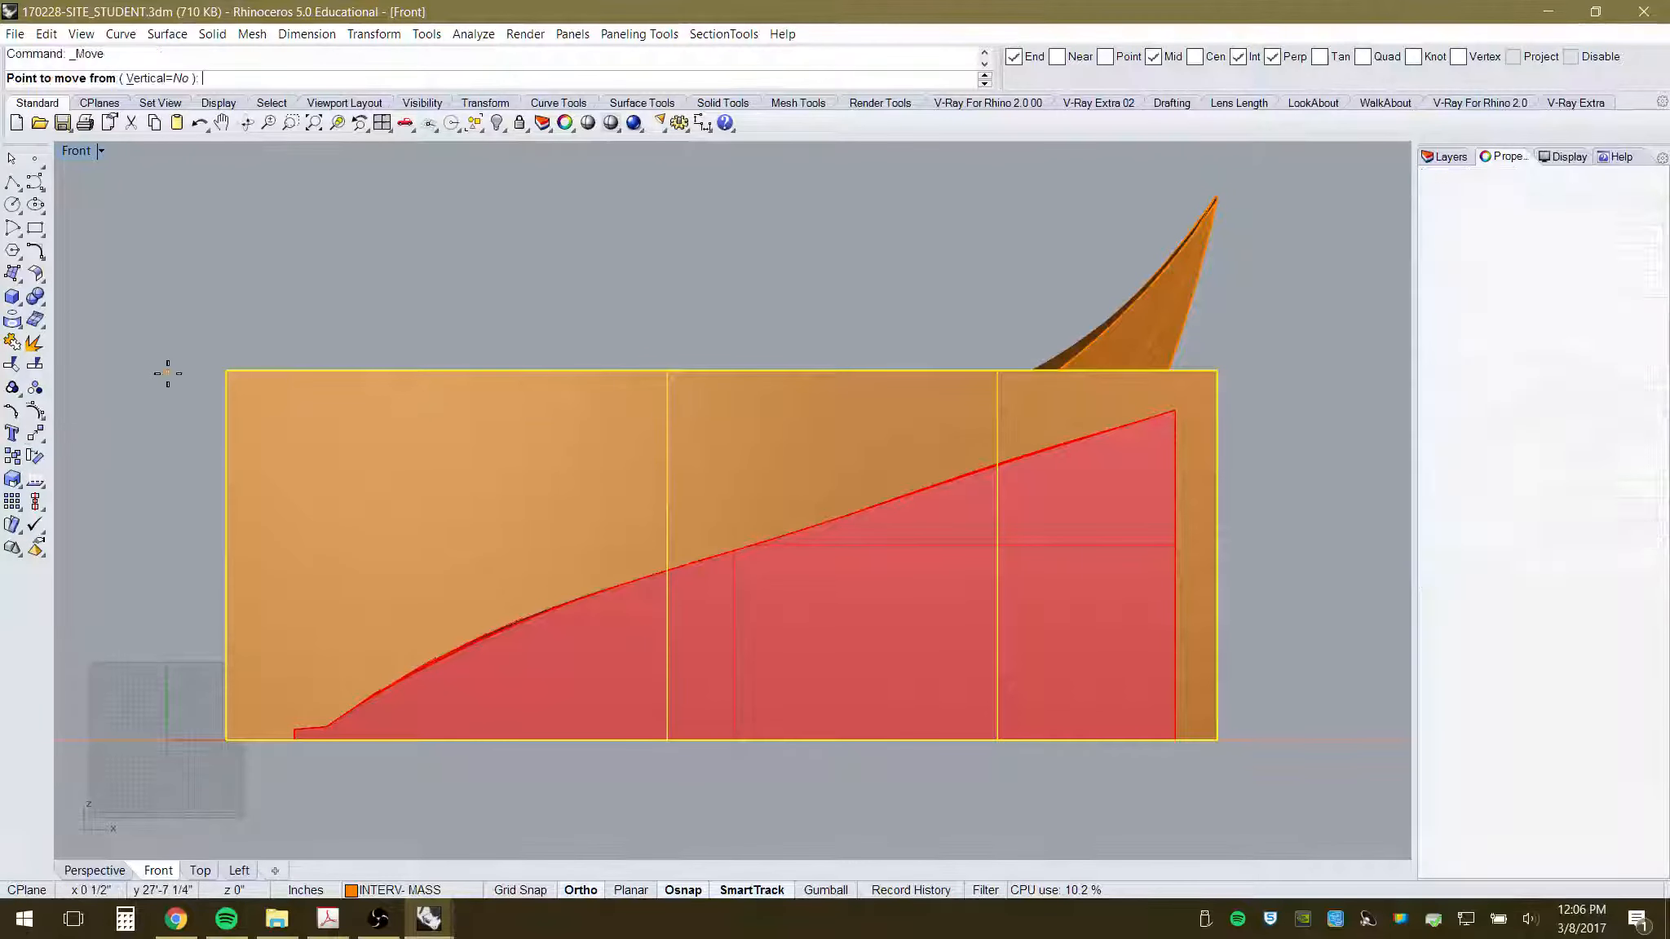
click(169, 414)
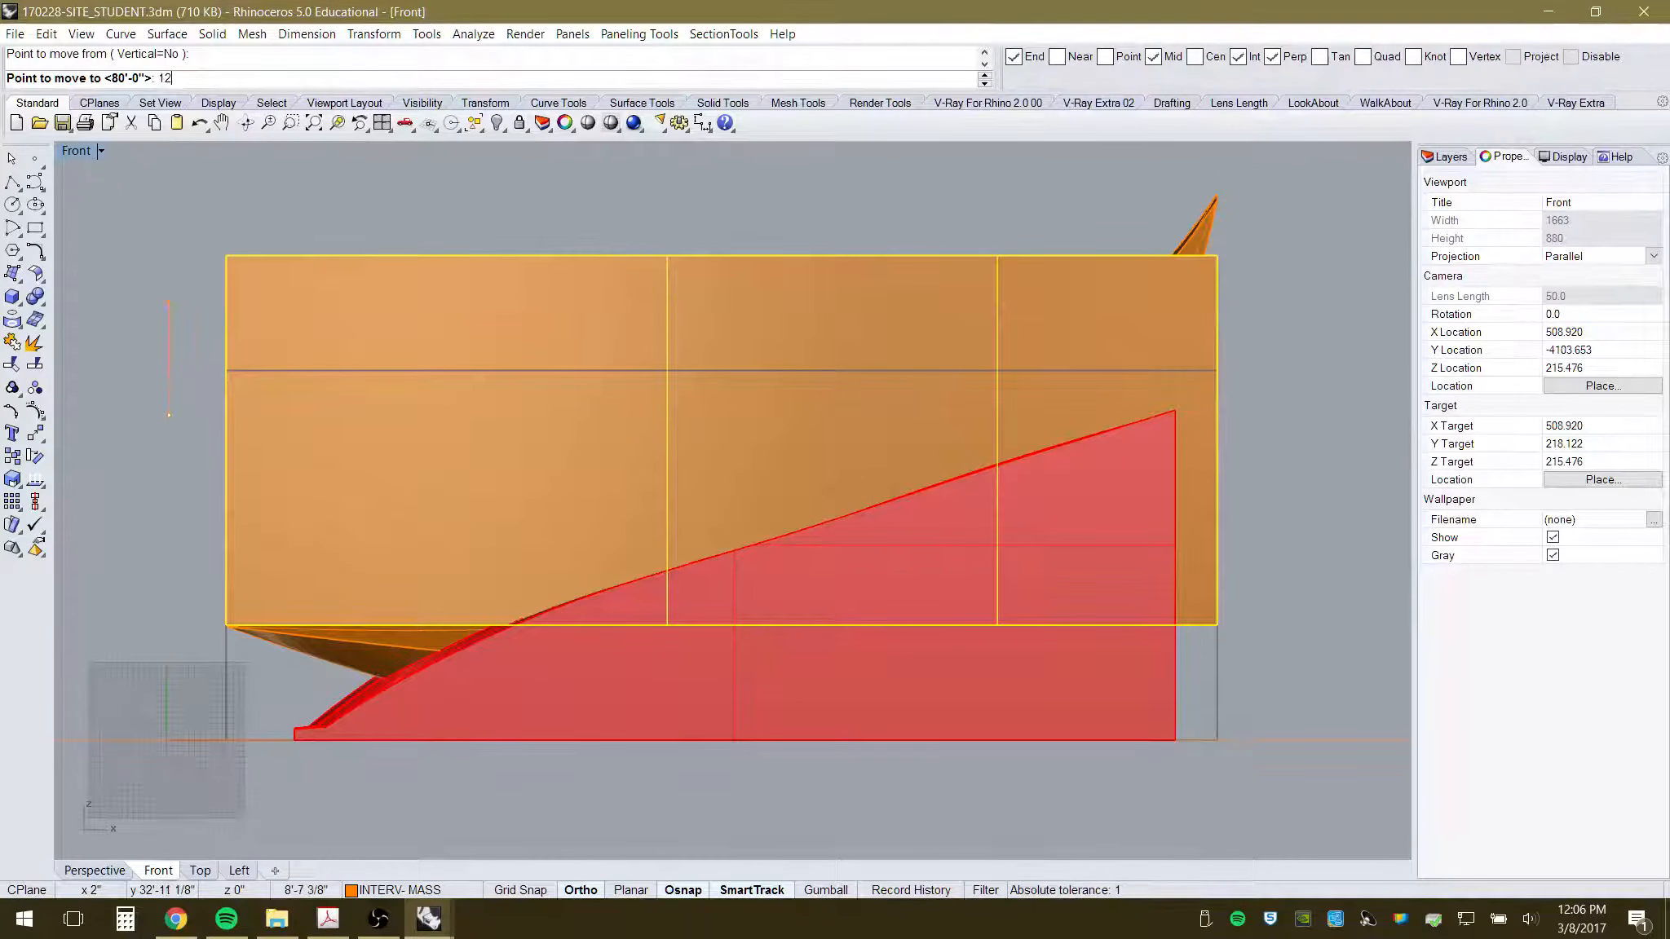
key(Return)
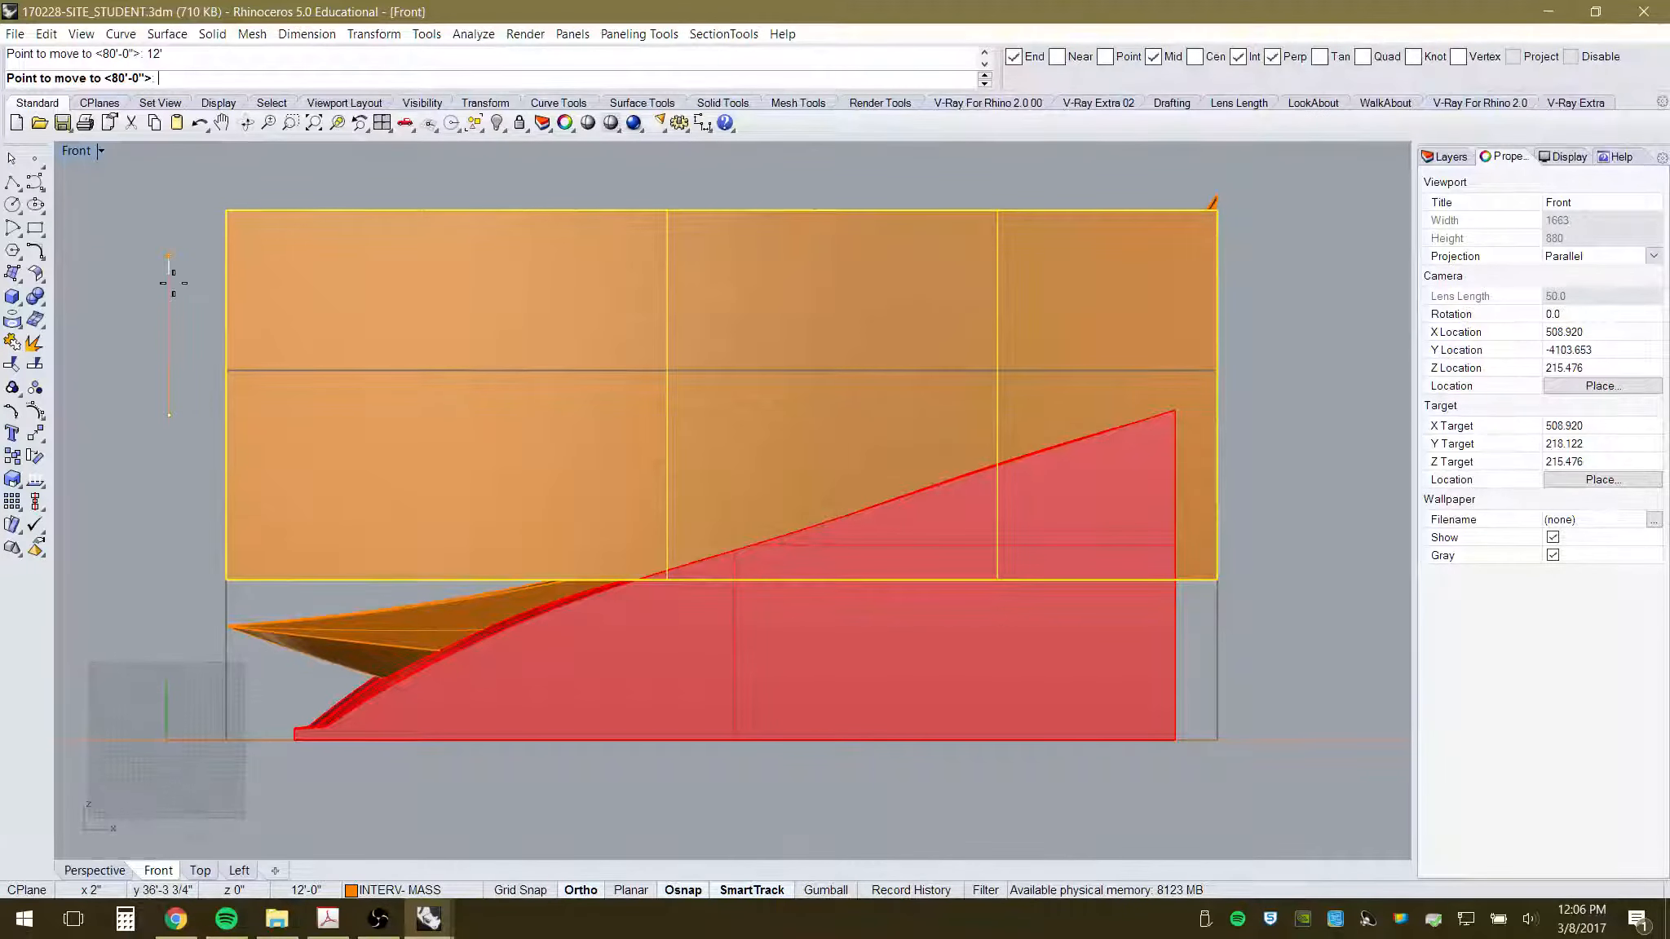
click(170, 237)
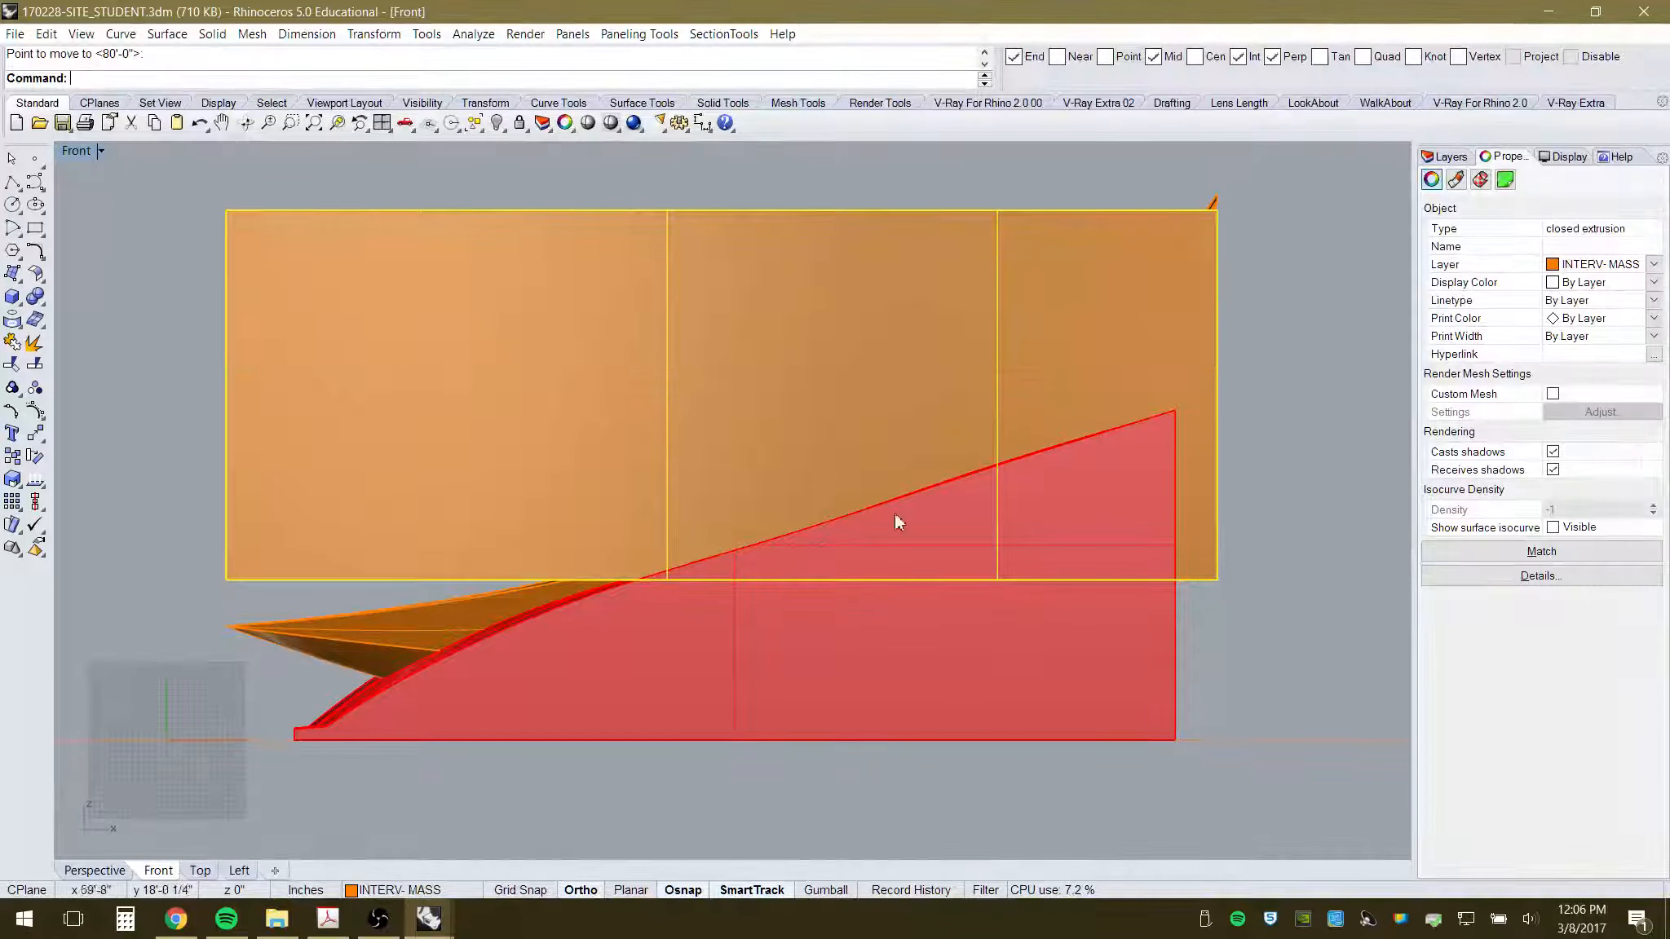
click(845, 194)
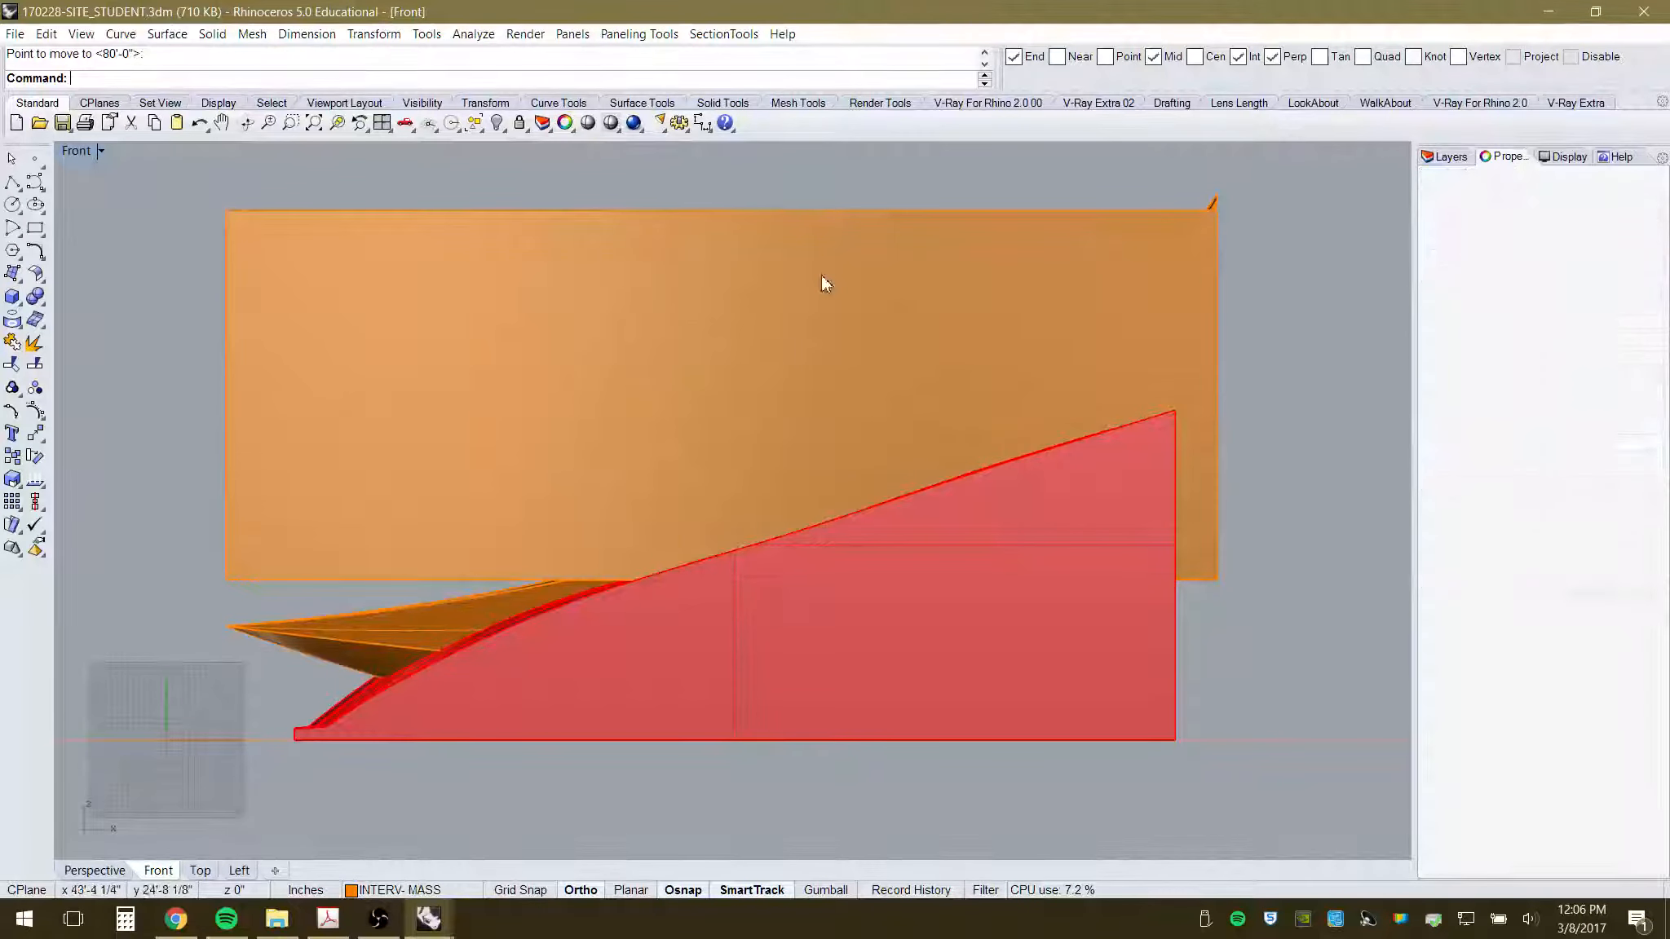
- Orbit the Perspective view to check the raised mass, then return to Front
click(95, 870)
right_drag(946, 526, 736, 565)
scroll(734, 563, down, 6)
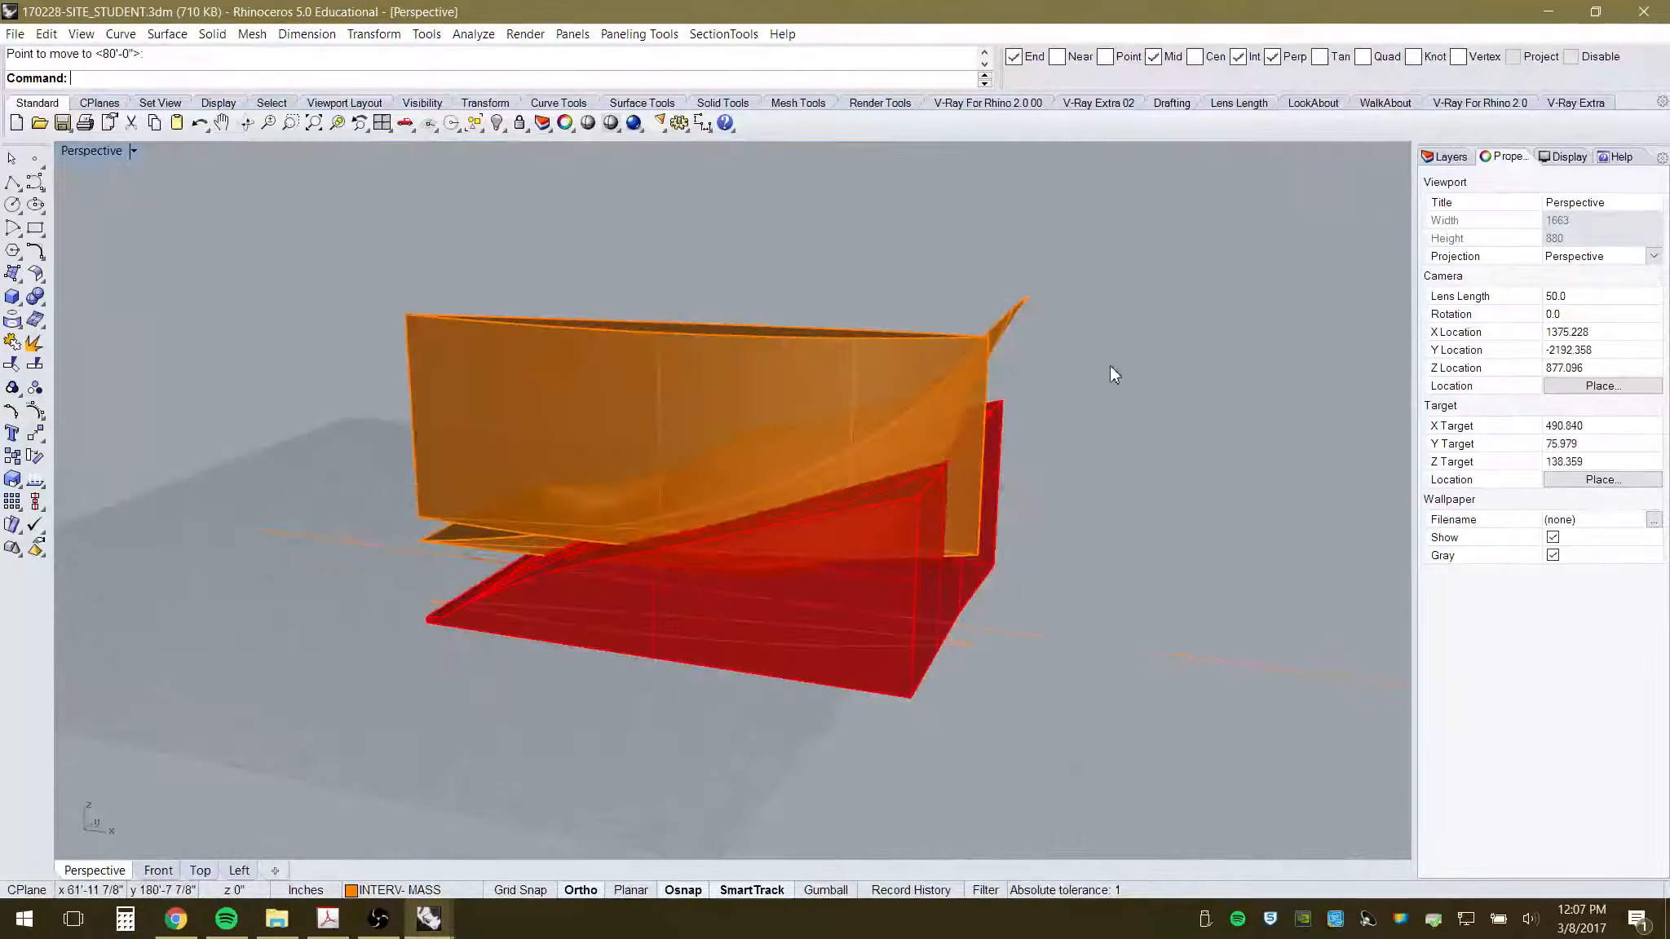
right_drag(939, 490, 1111, 483)
scroll(1021, 473, up, 5)
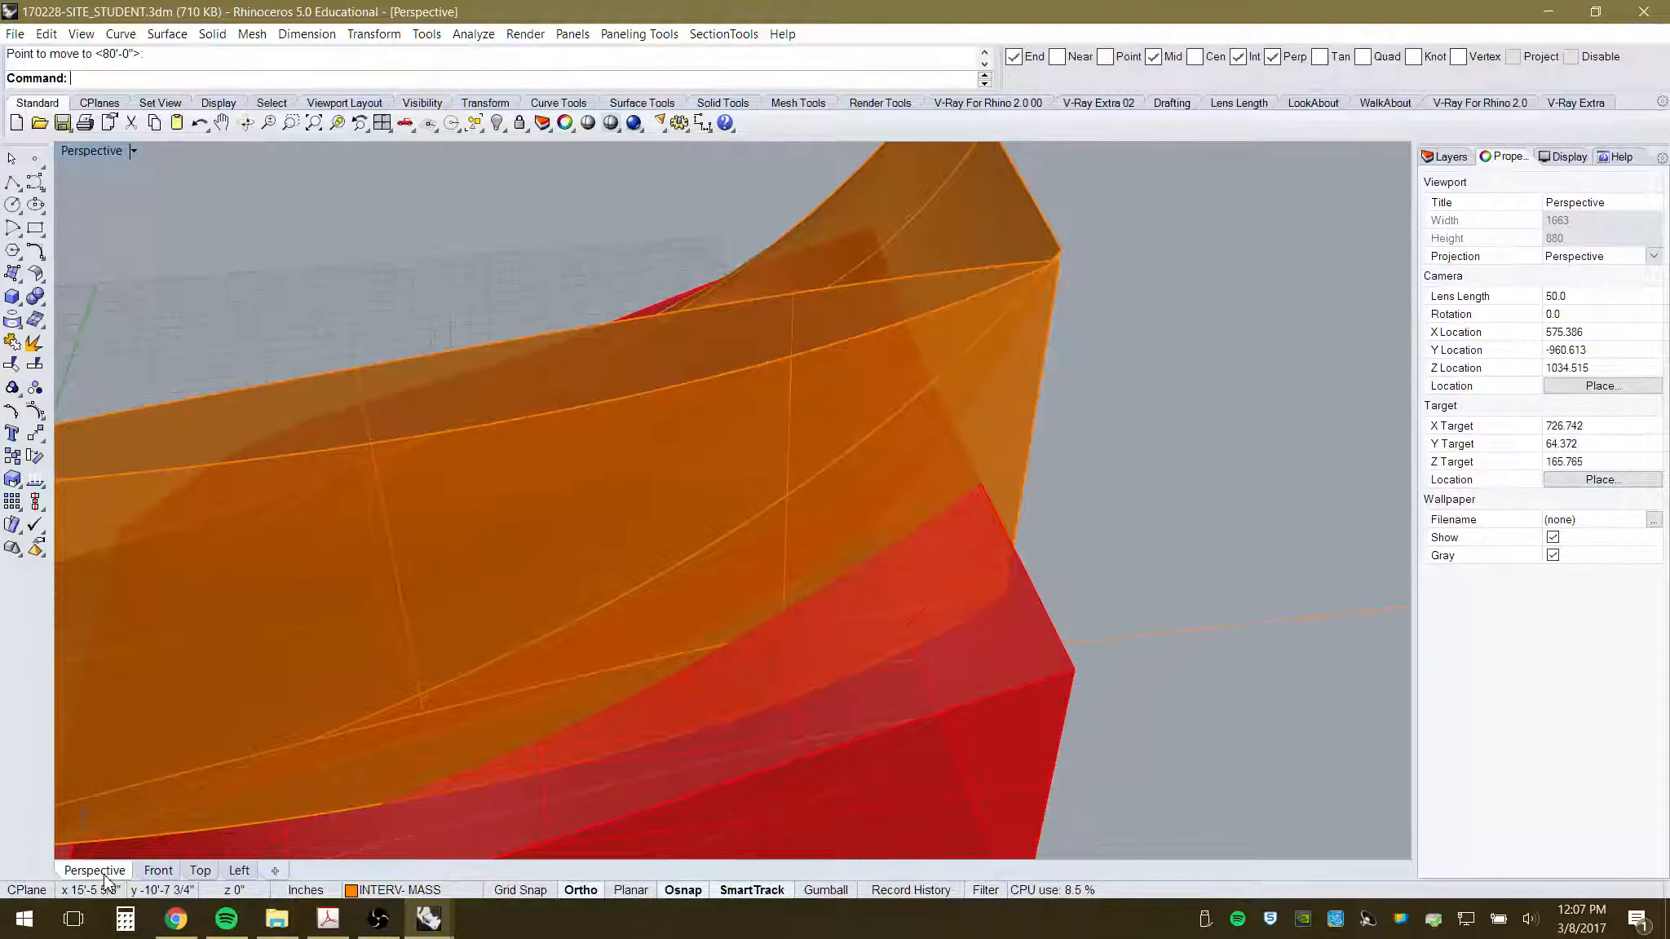
click(157, 869)
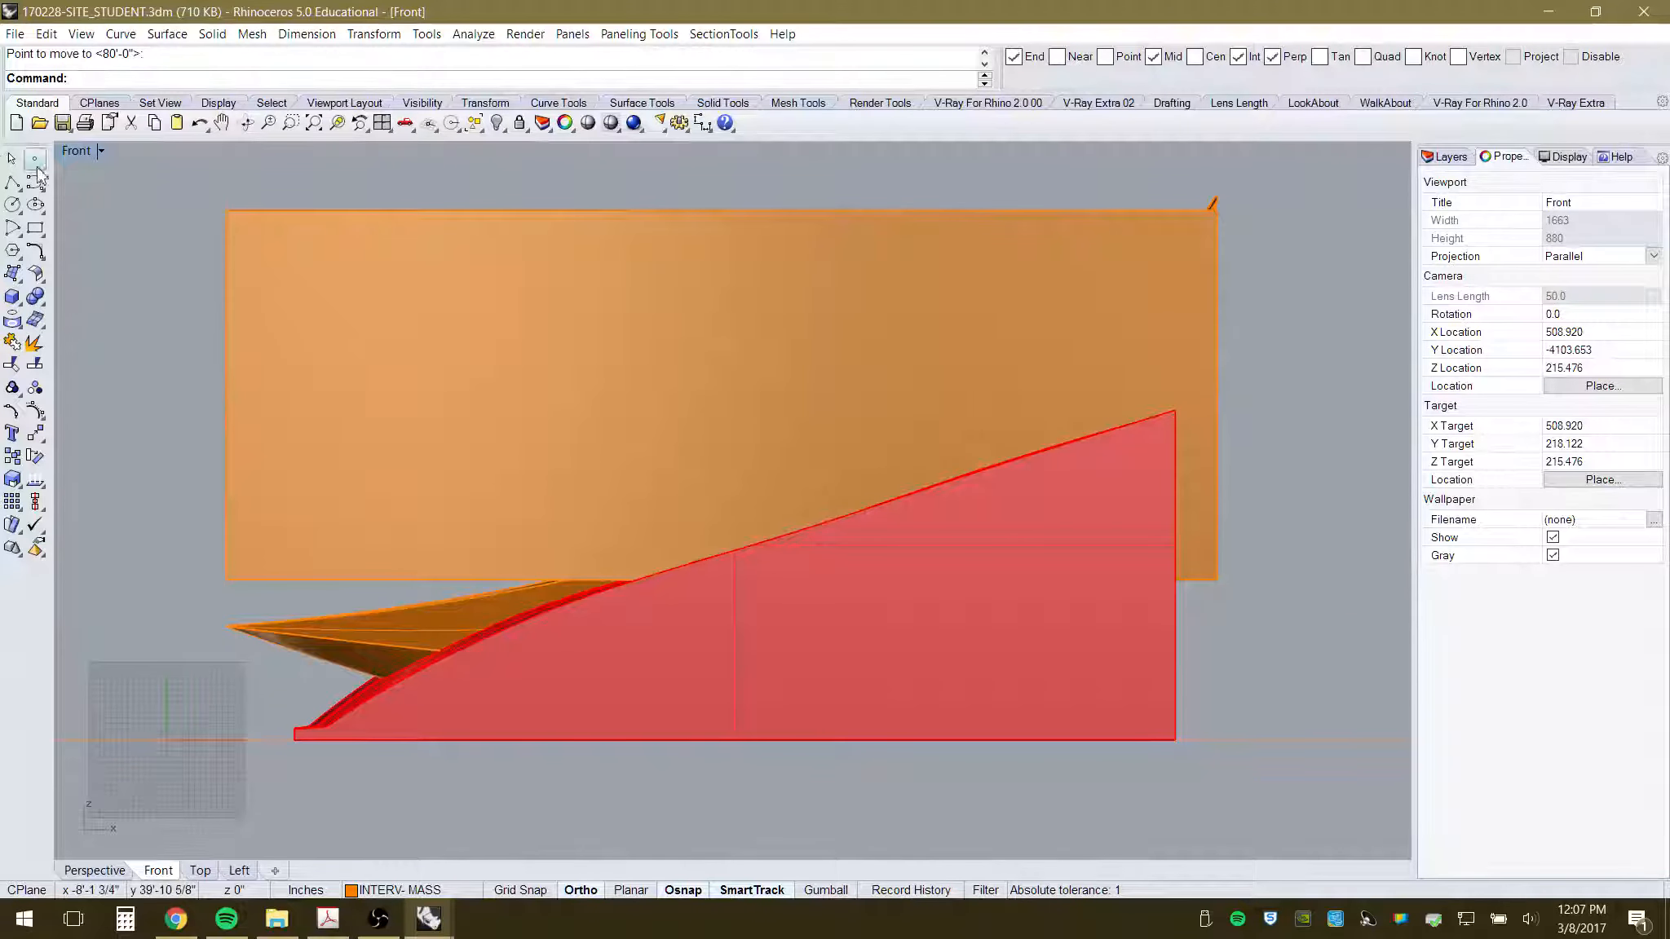
- Draw a vertical cutting polyline through the block's right end
click(12, 184)
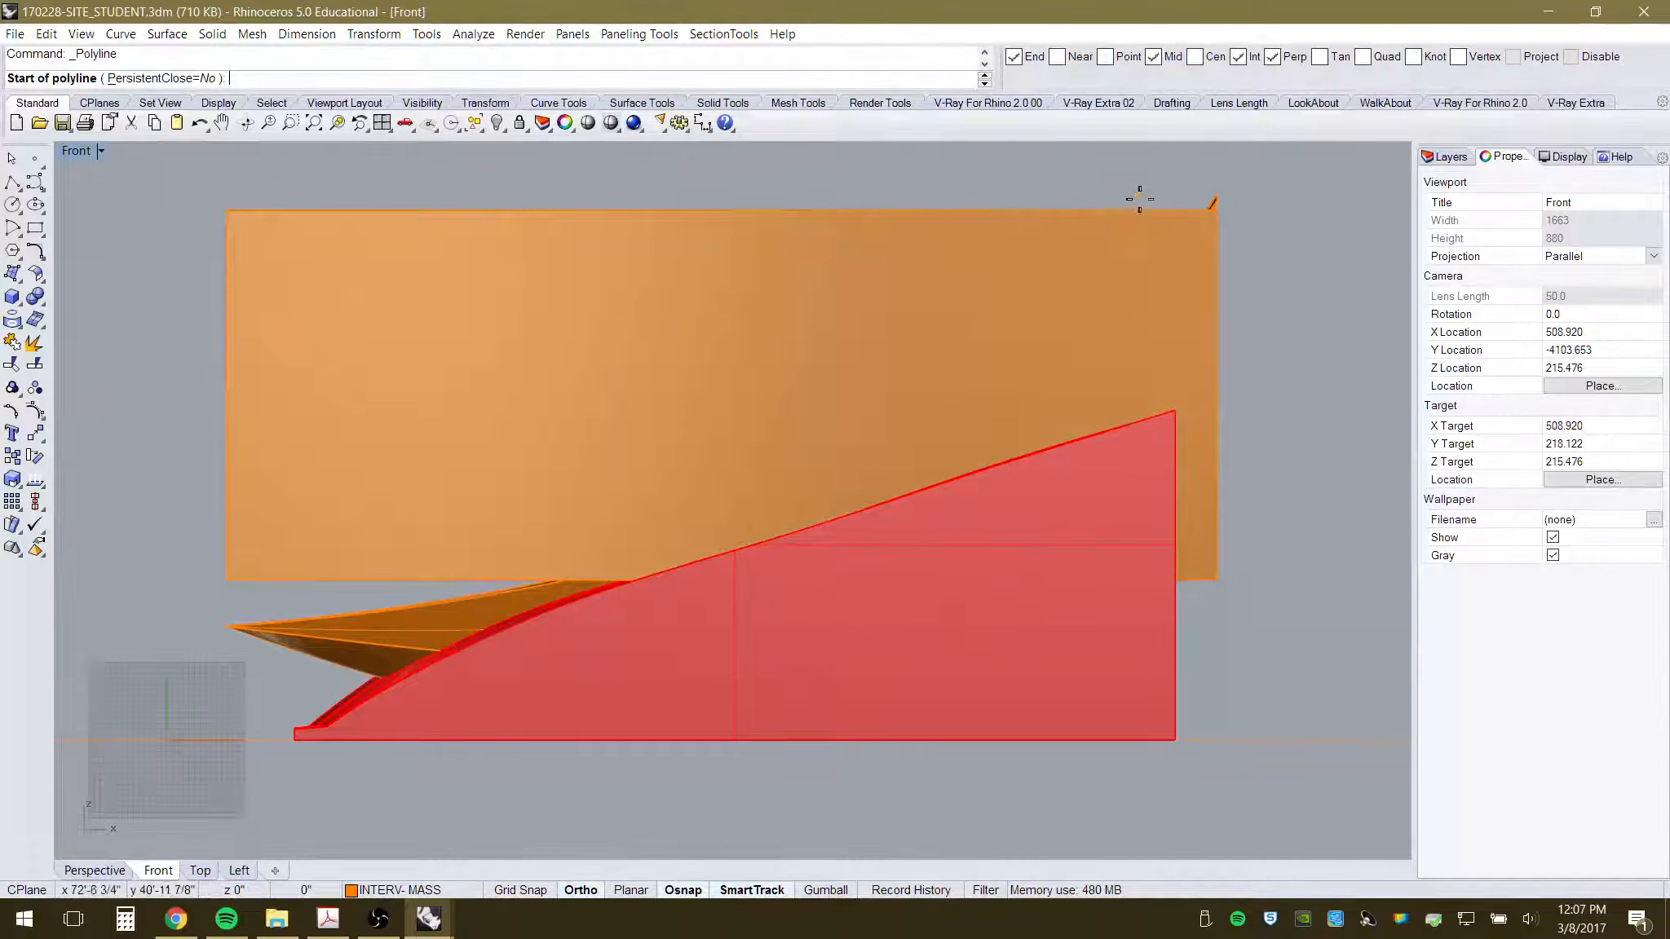
click(1127, 167)
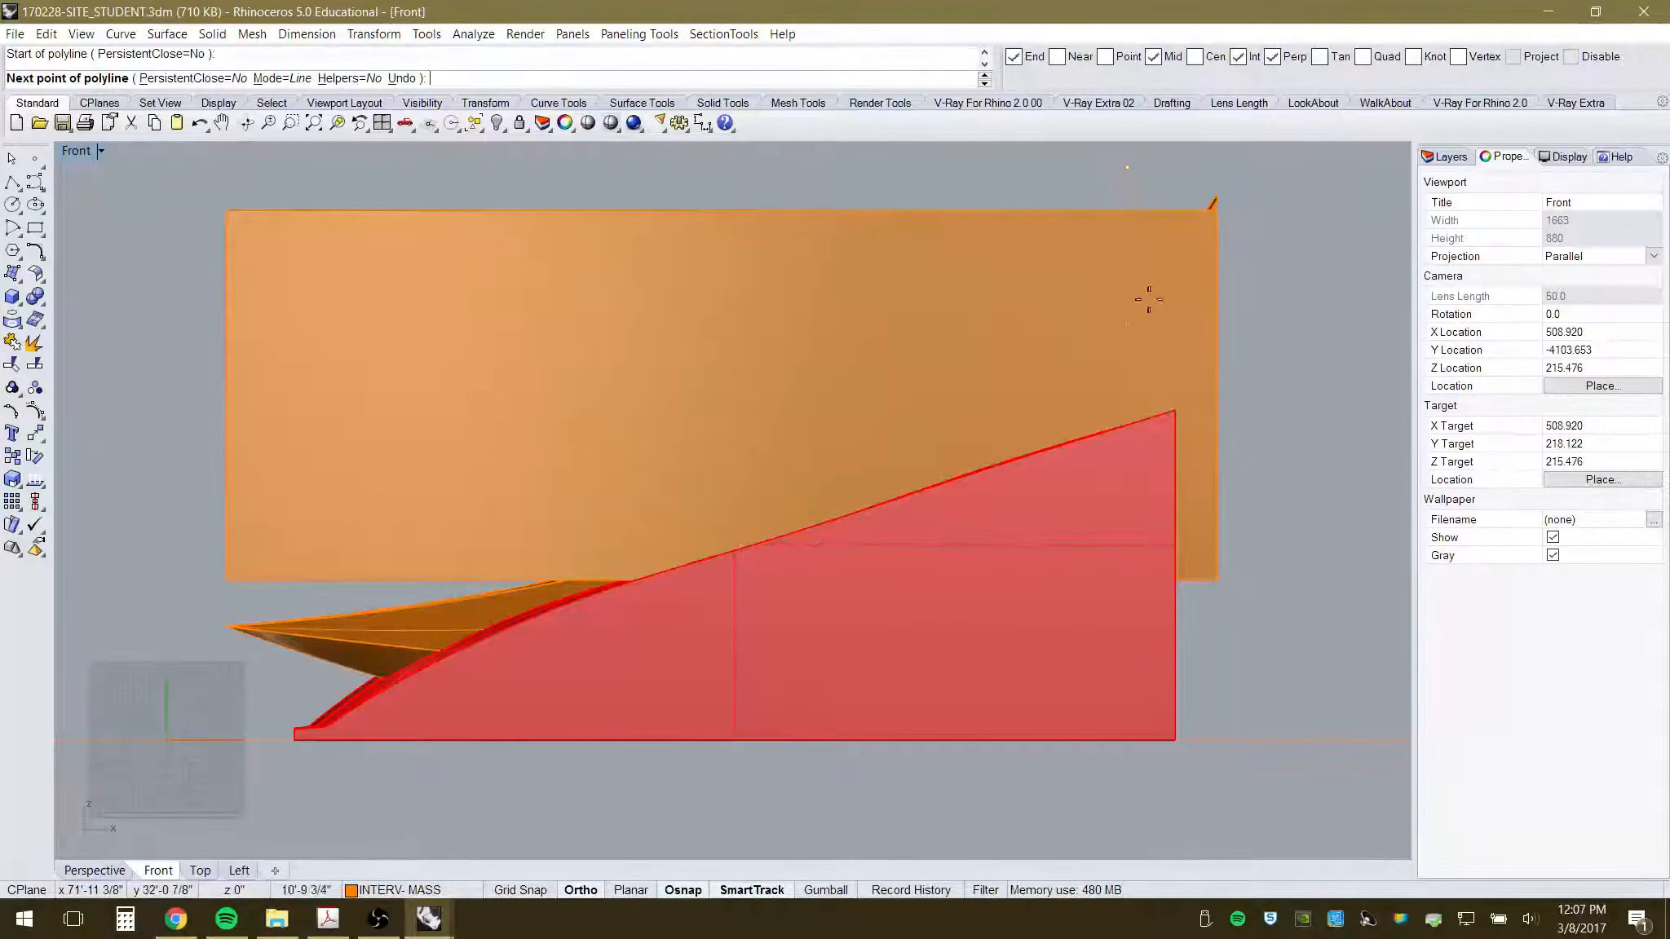
click(1163, 789)
key(Return)
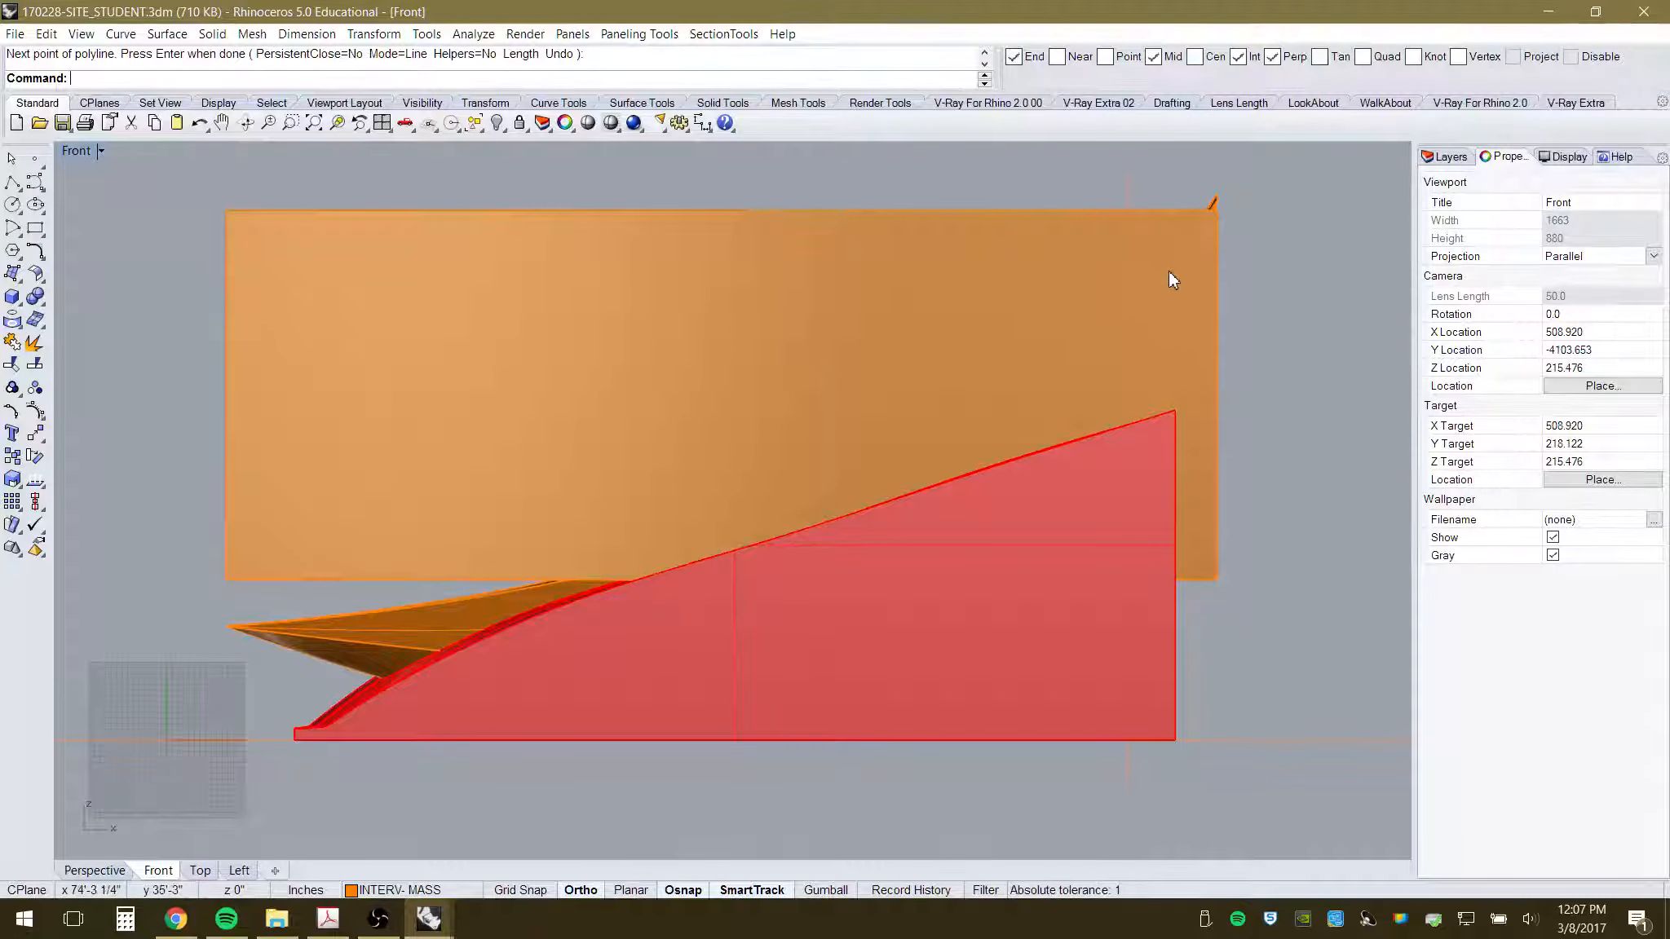
- Trim away the block's part right of the line, then delete the cutting line
click(11, 367)
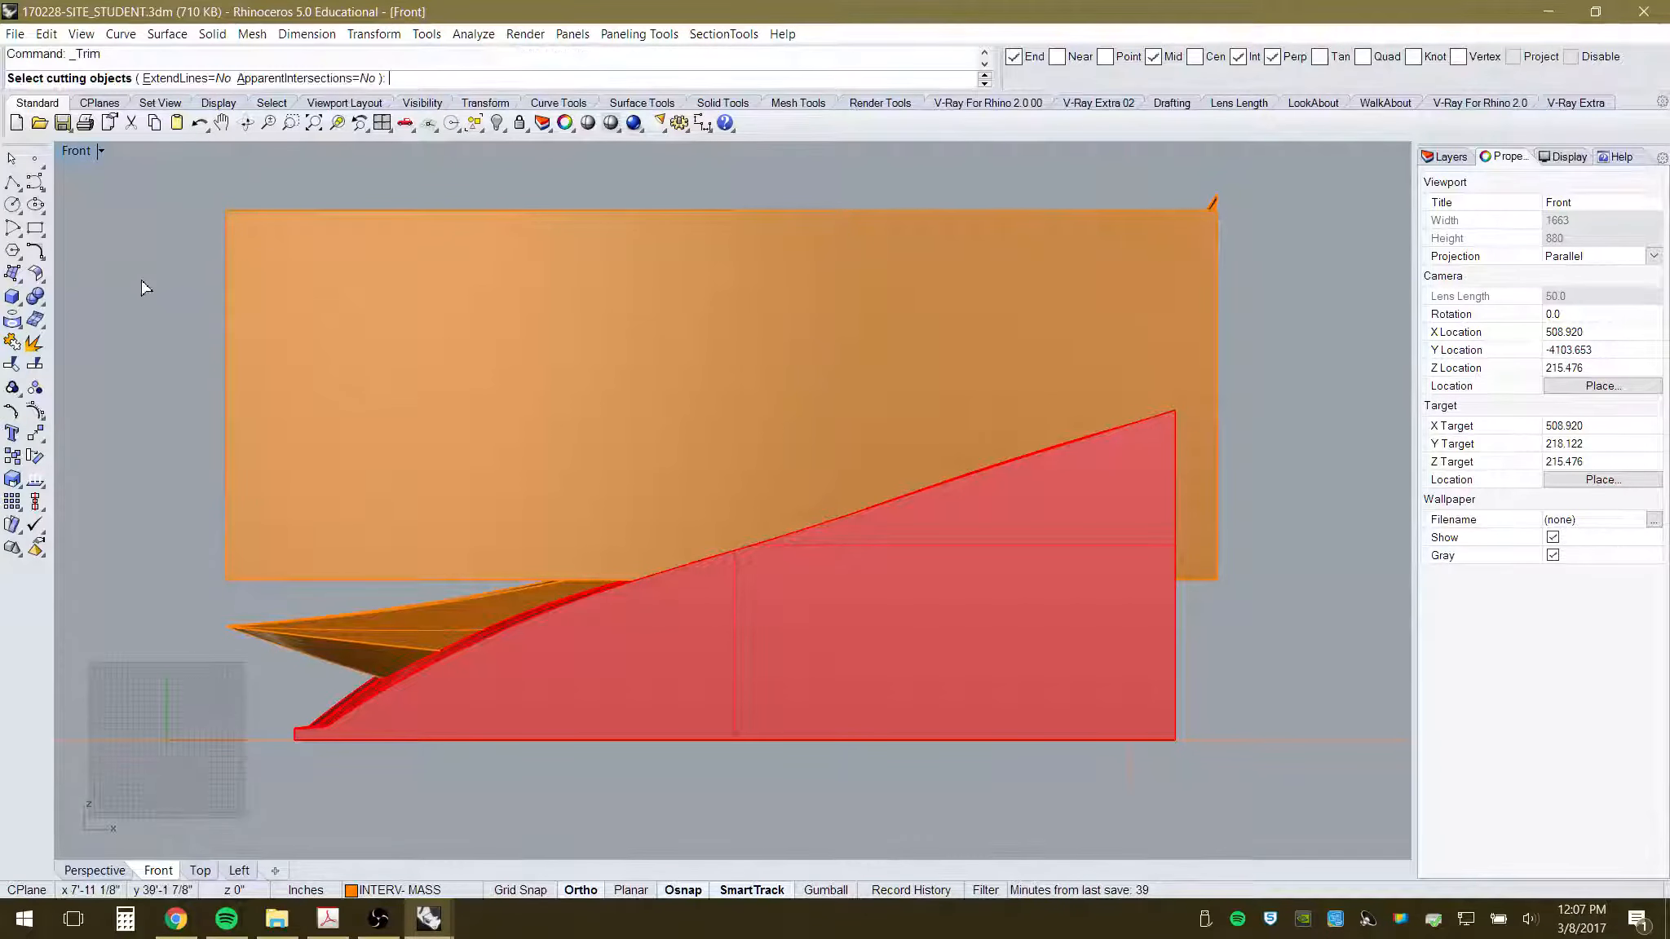
click(1128, 196)
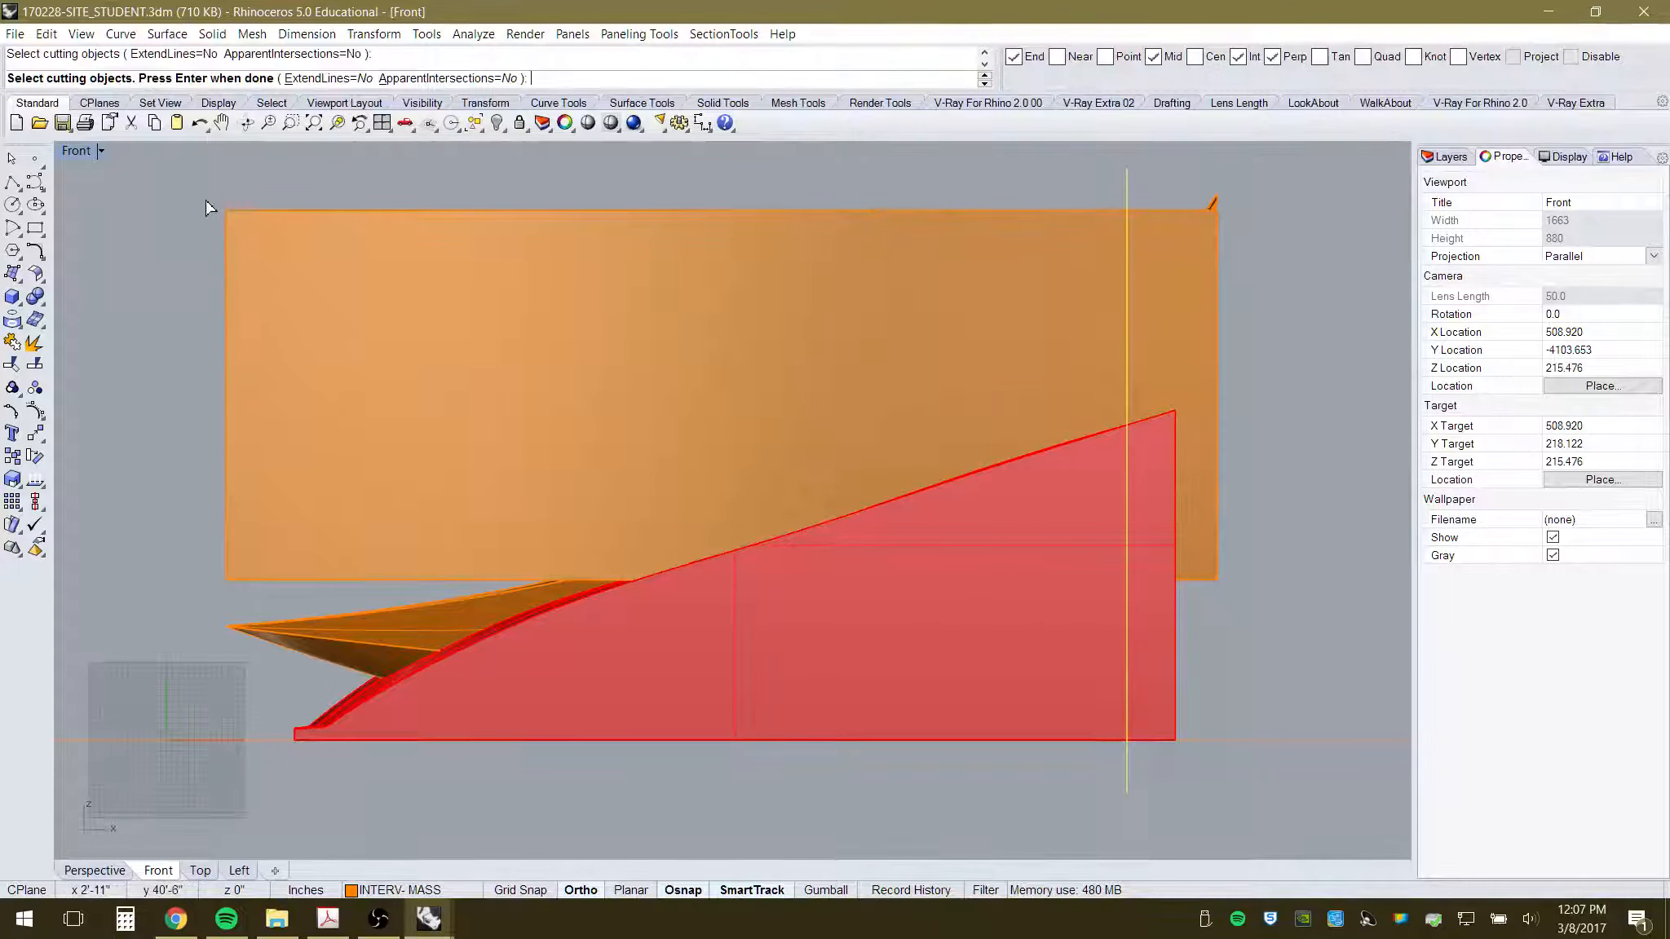
key(Return)
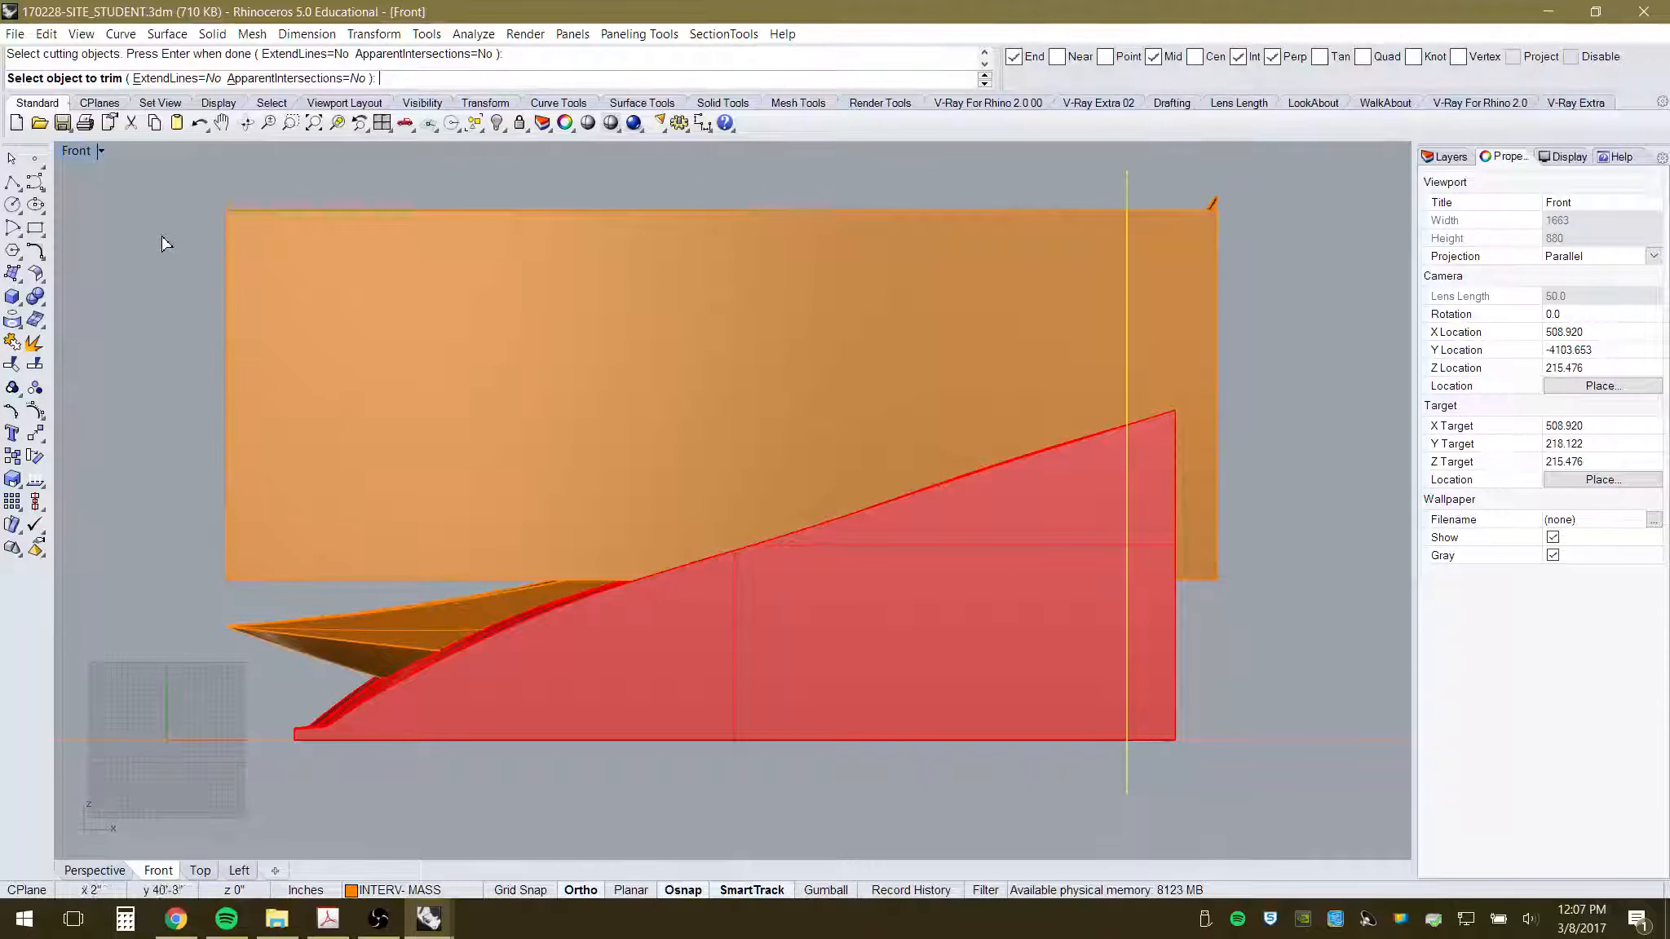
click(1218, 343)
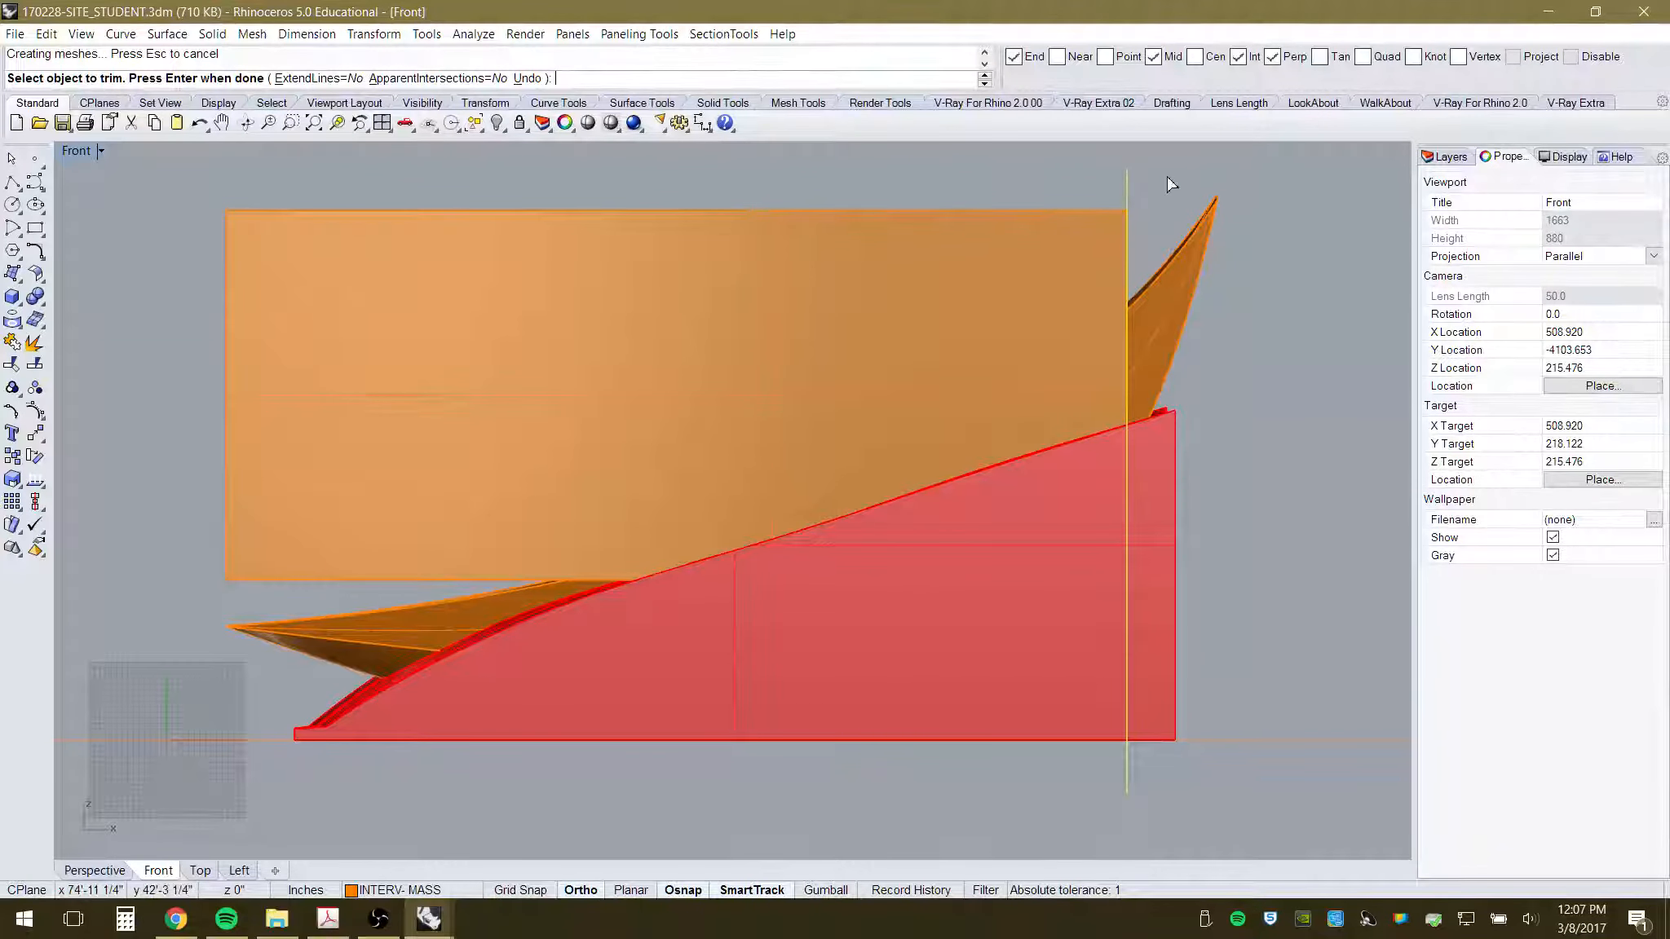
key(Return)
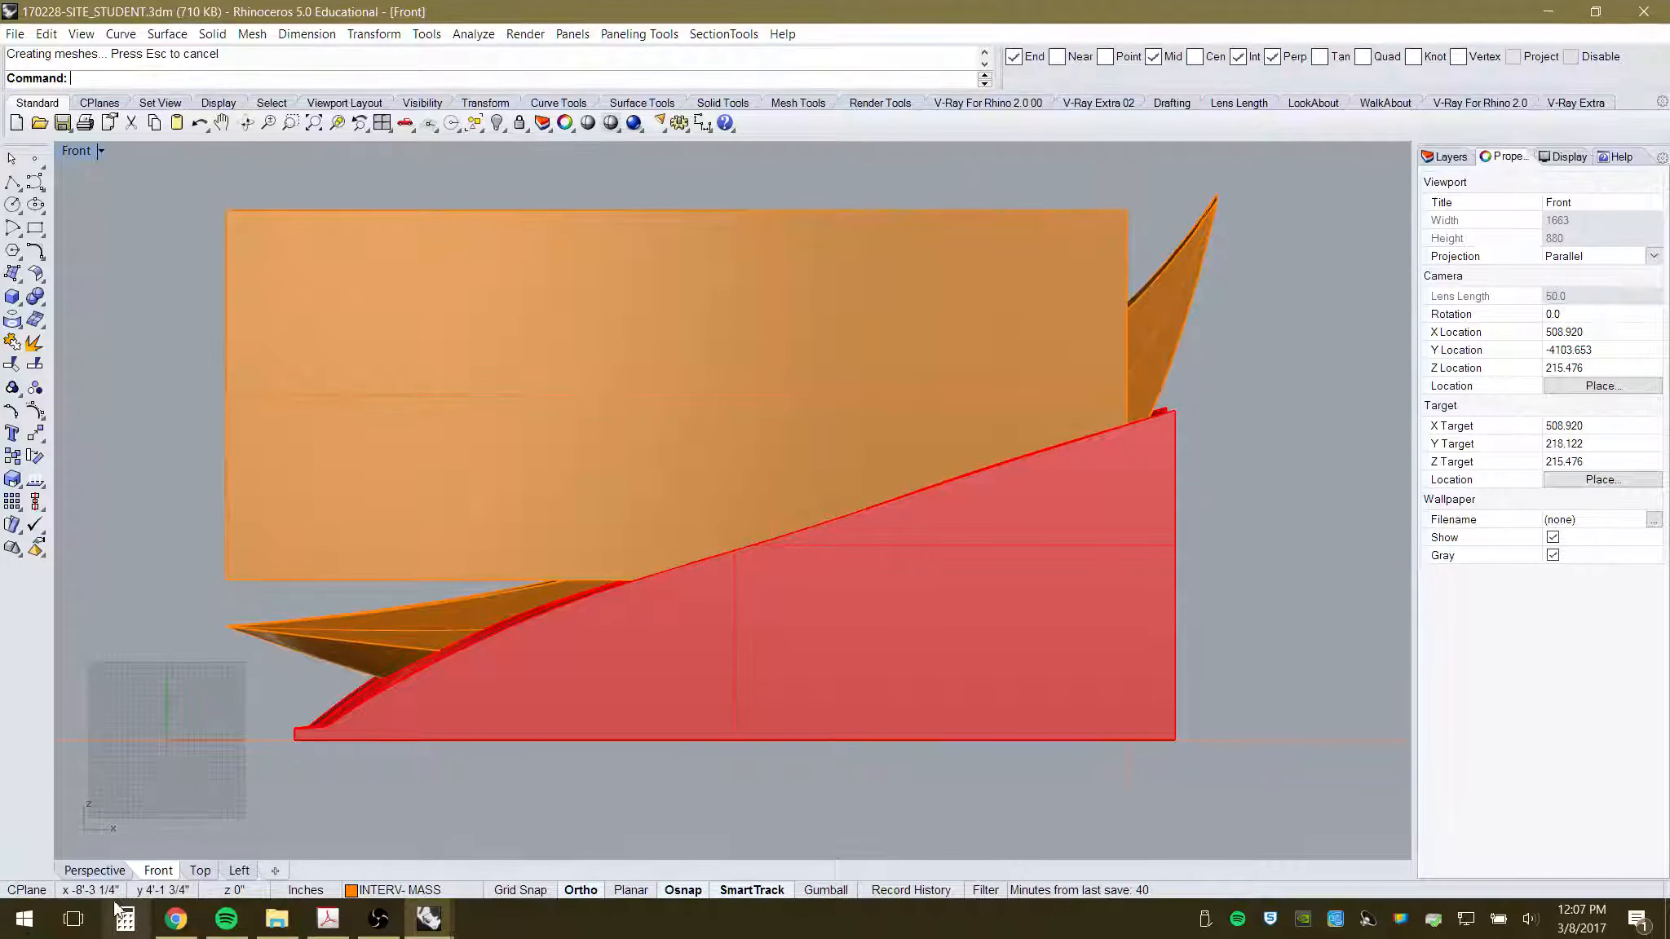
click(1129, 191)
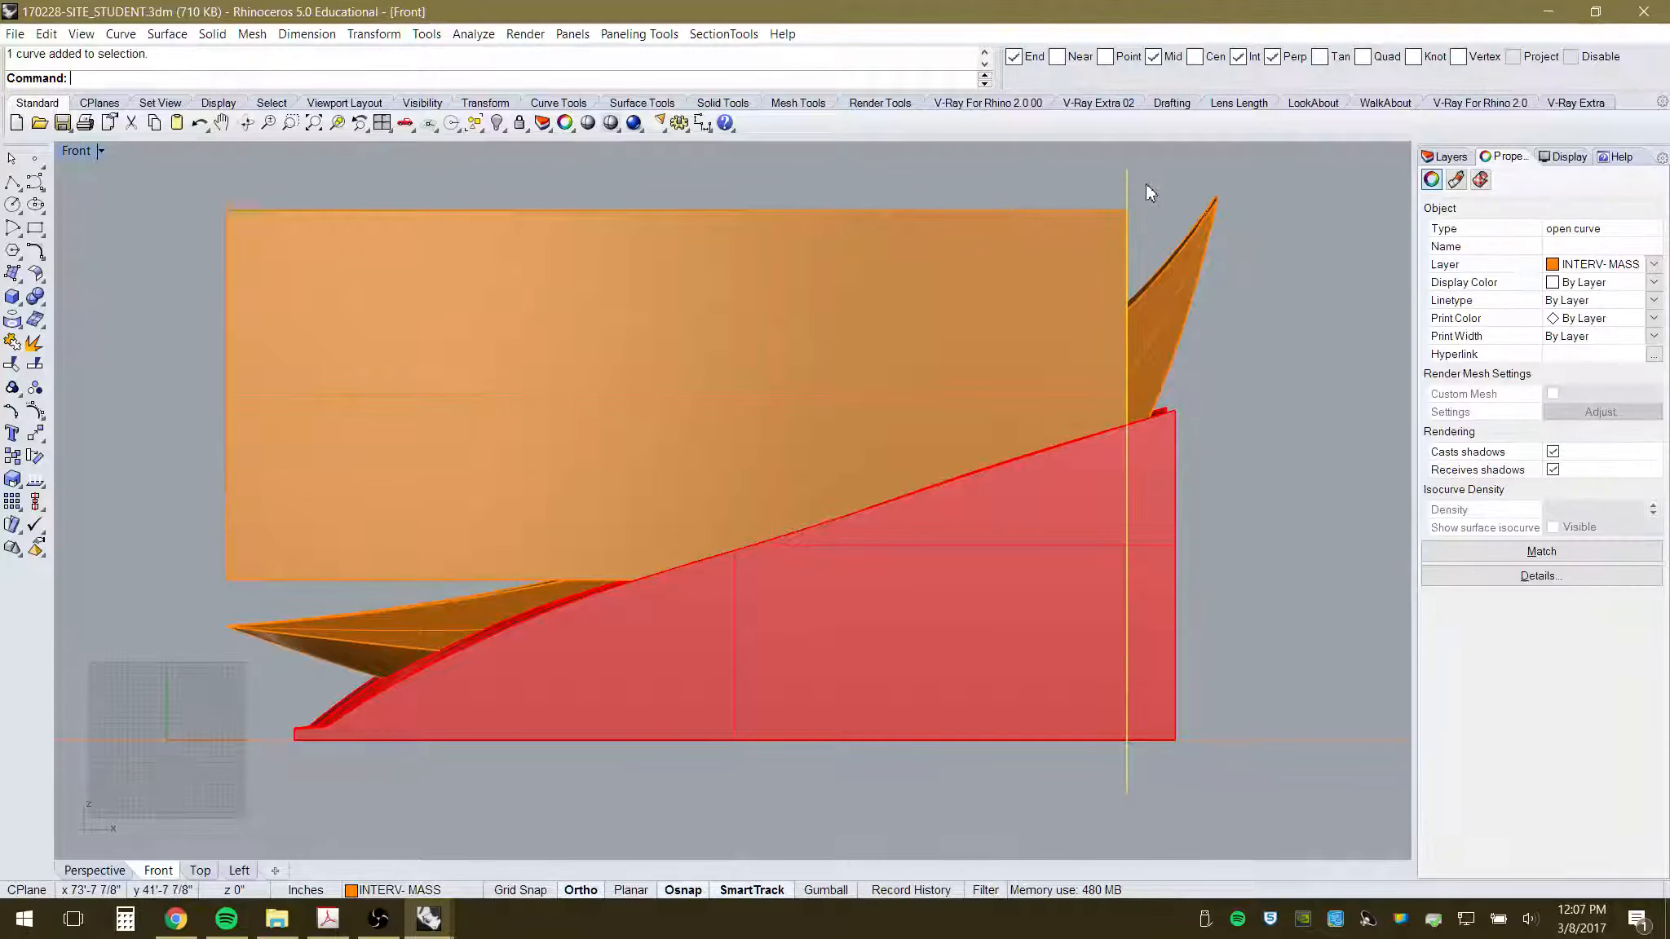
key(Delete)
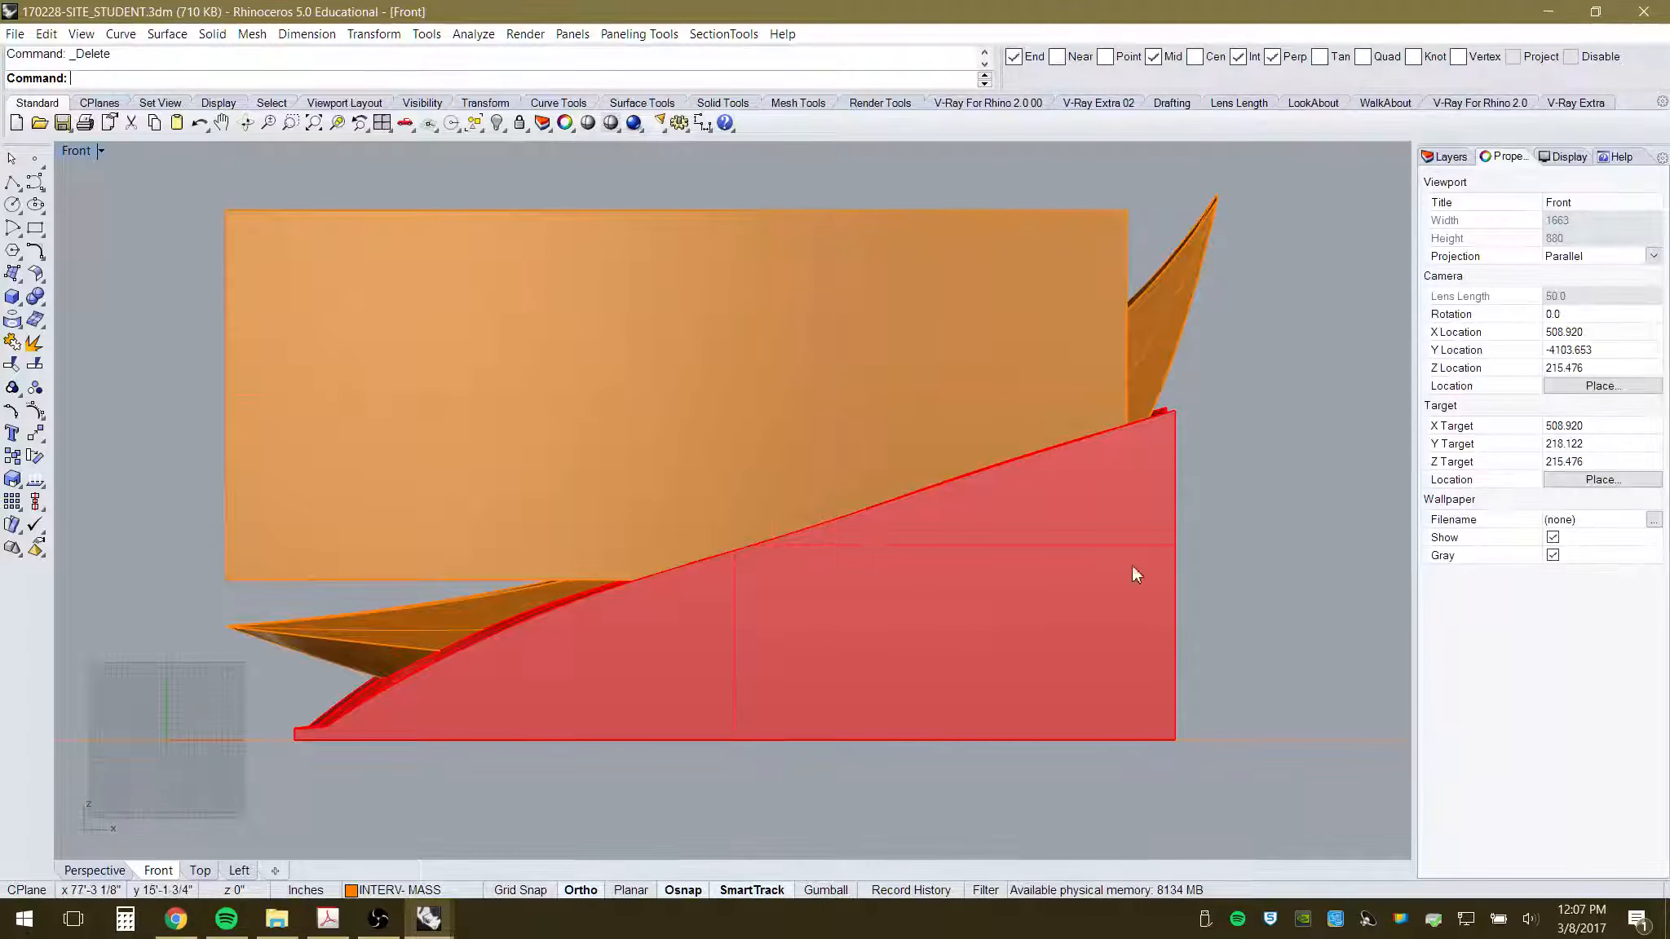
- Orbit around the model in Perspective and select the orange pillar mass
click(102, 869)
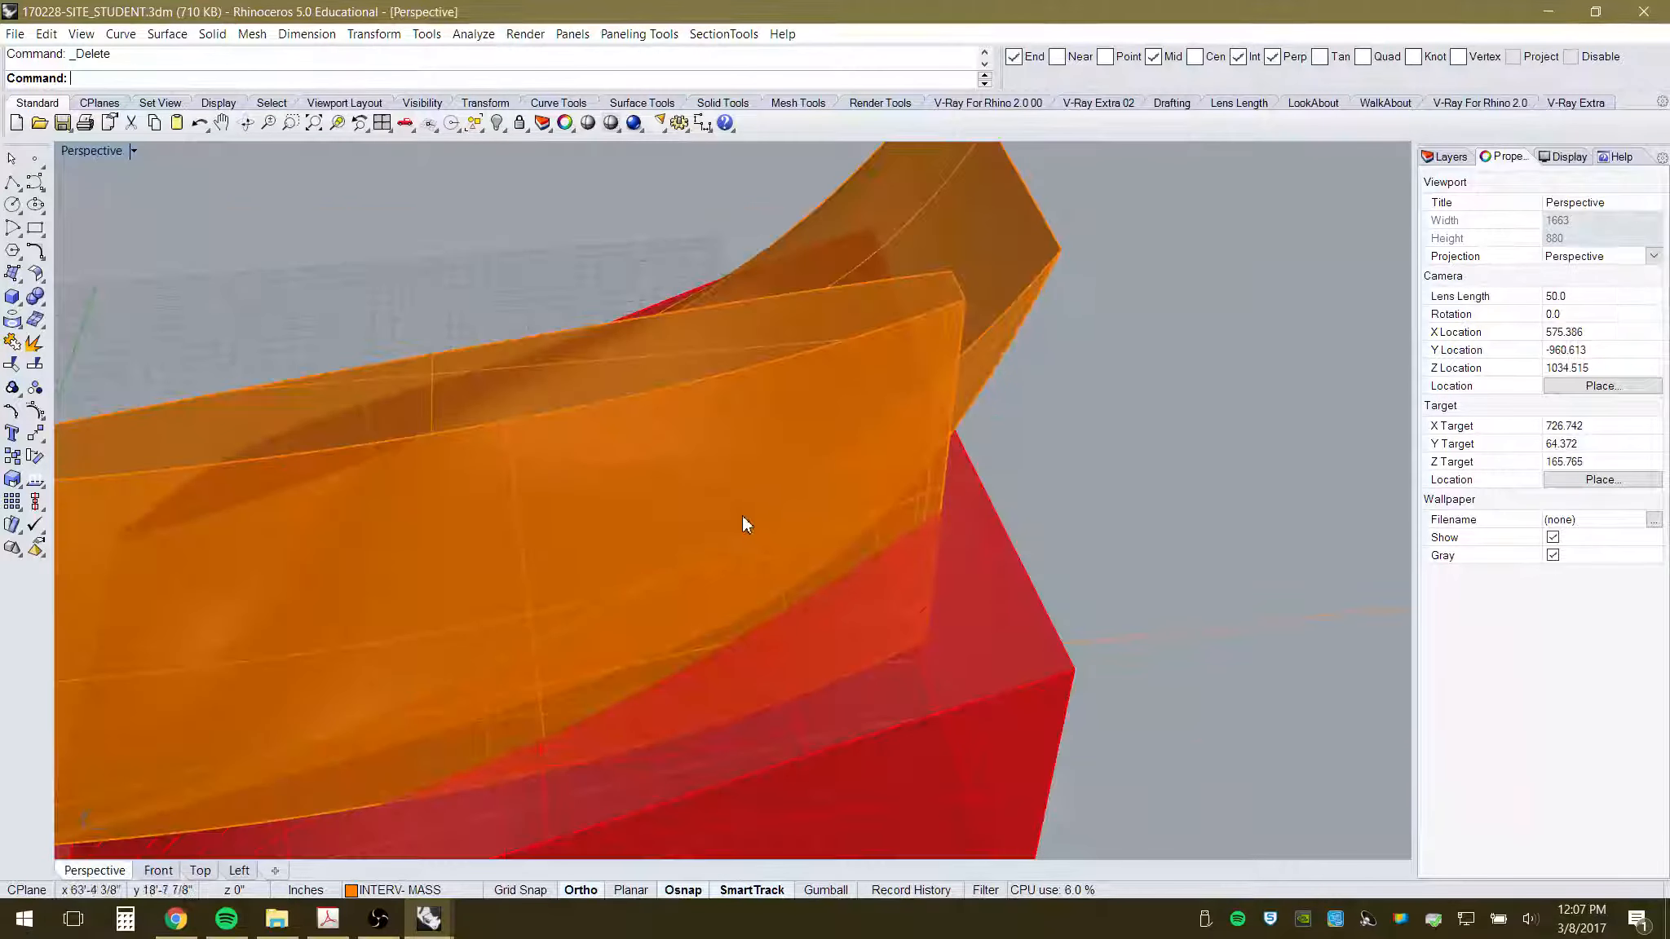
right_drag(743, 521, 523, 472)
scroll(412, 186, up, 6)
right_drag(532, 287, 650, 568)
scroll(643, 466, down, 4)
click(604, 263)
right_drag(642, 478, 909, 376)
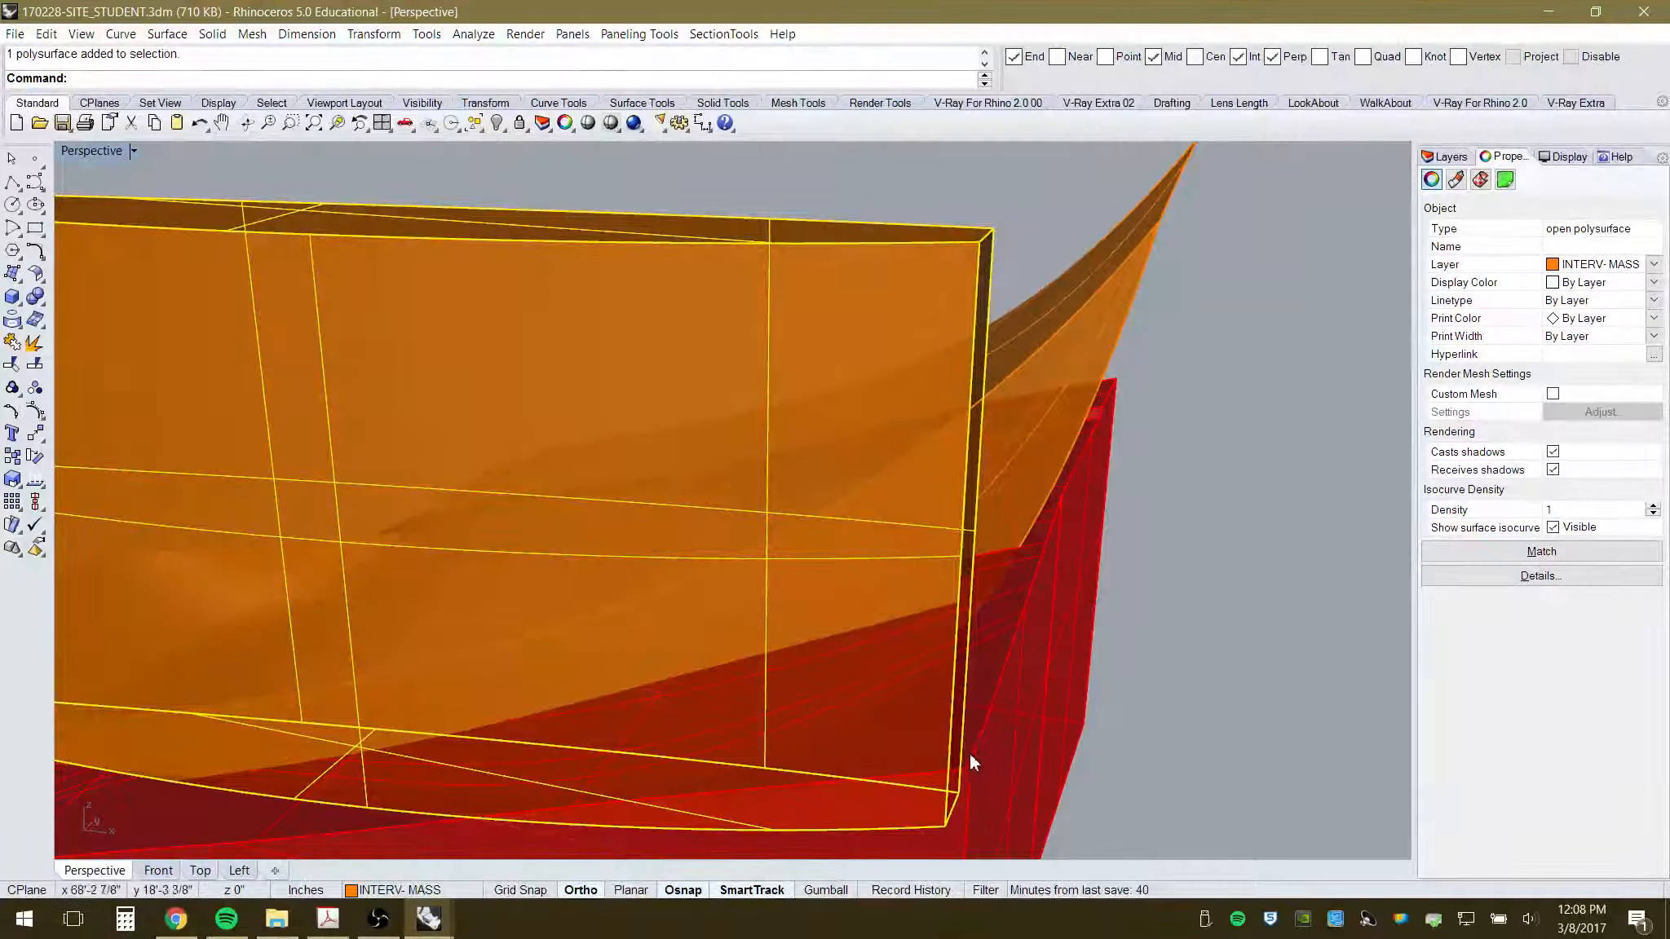
- Cap the mass's open planar holes with Cap Planar Holes and inspect the closed result
click(212, 34)
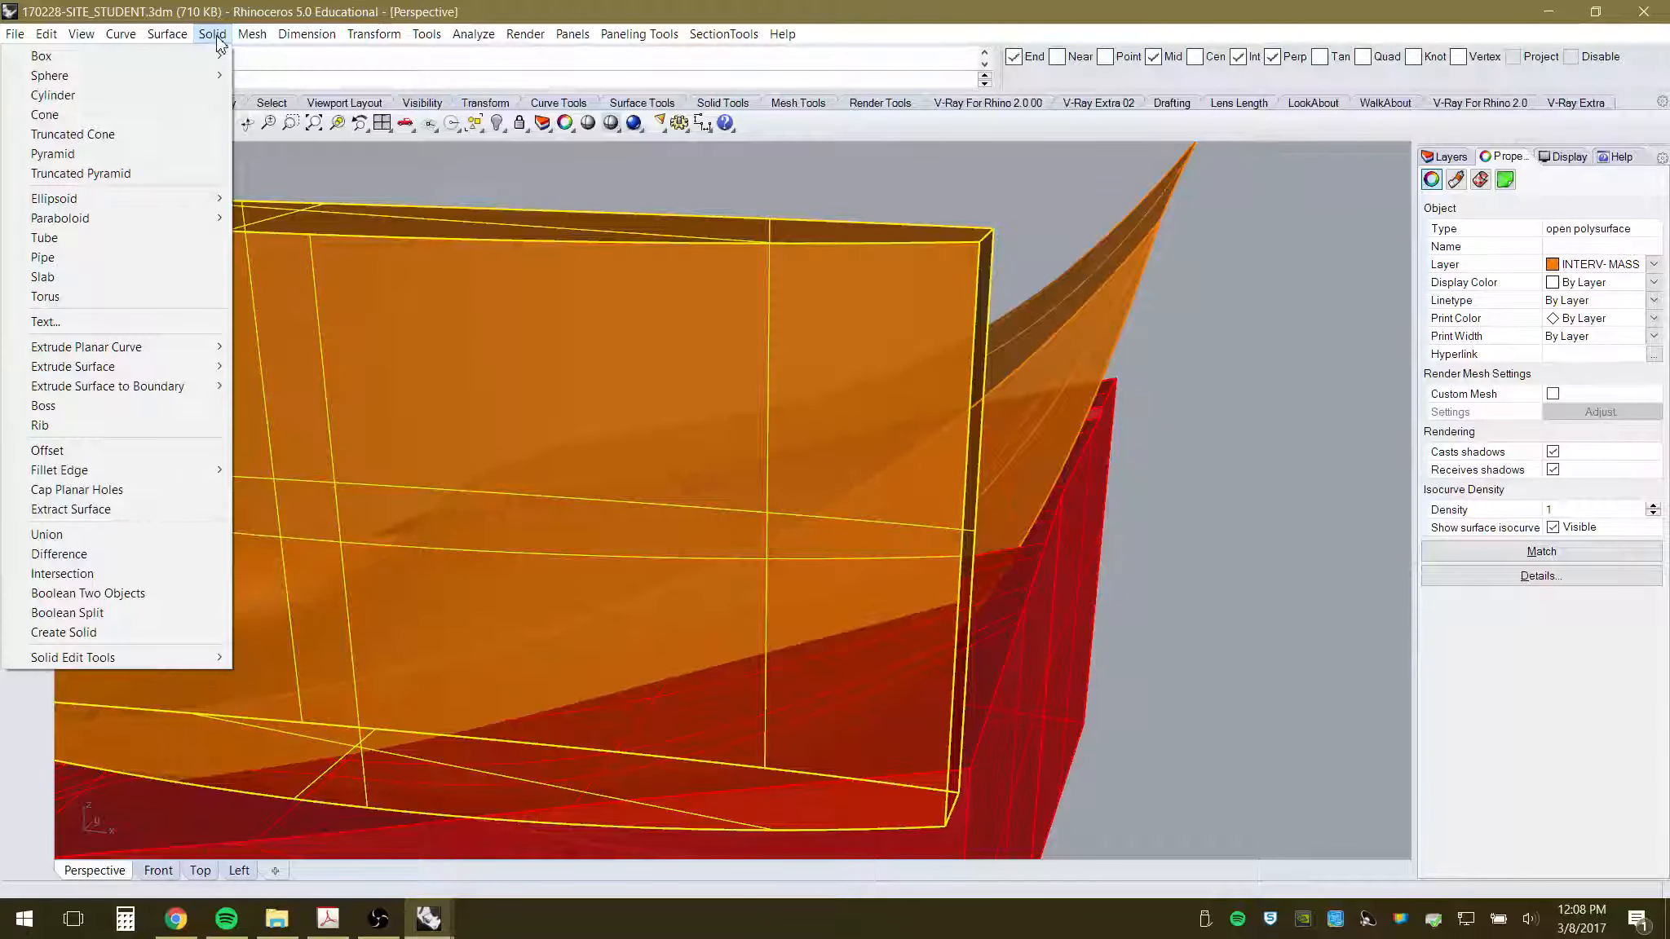
click(109, 493)
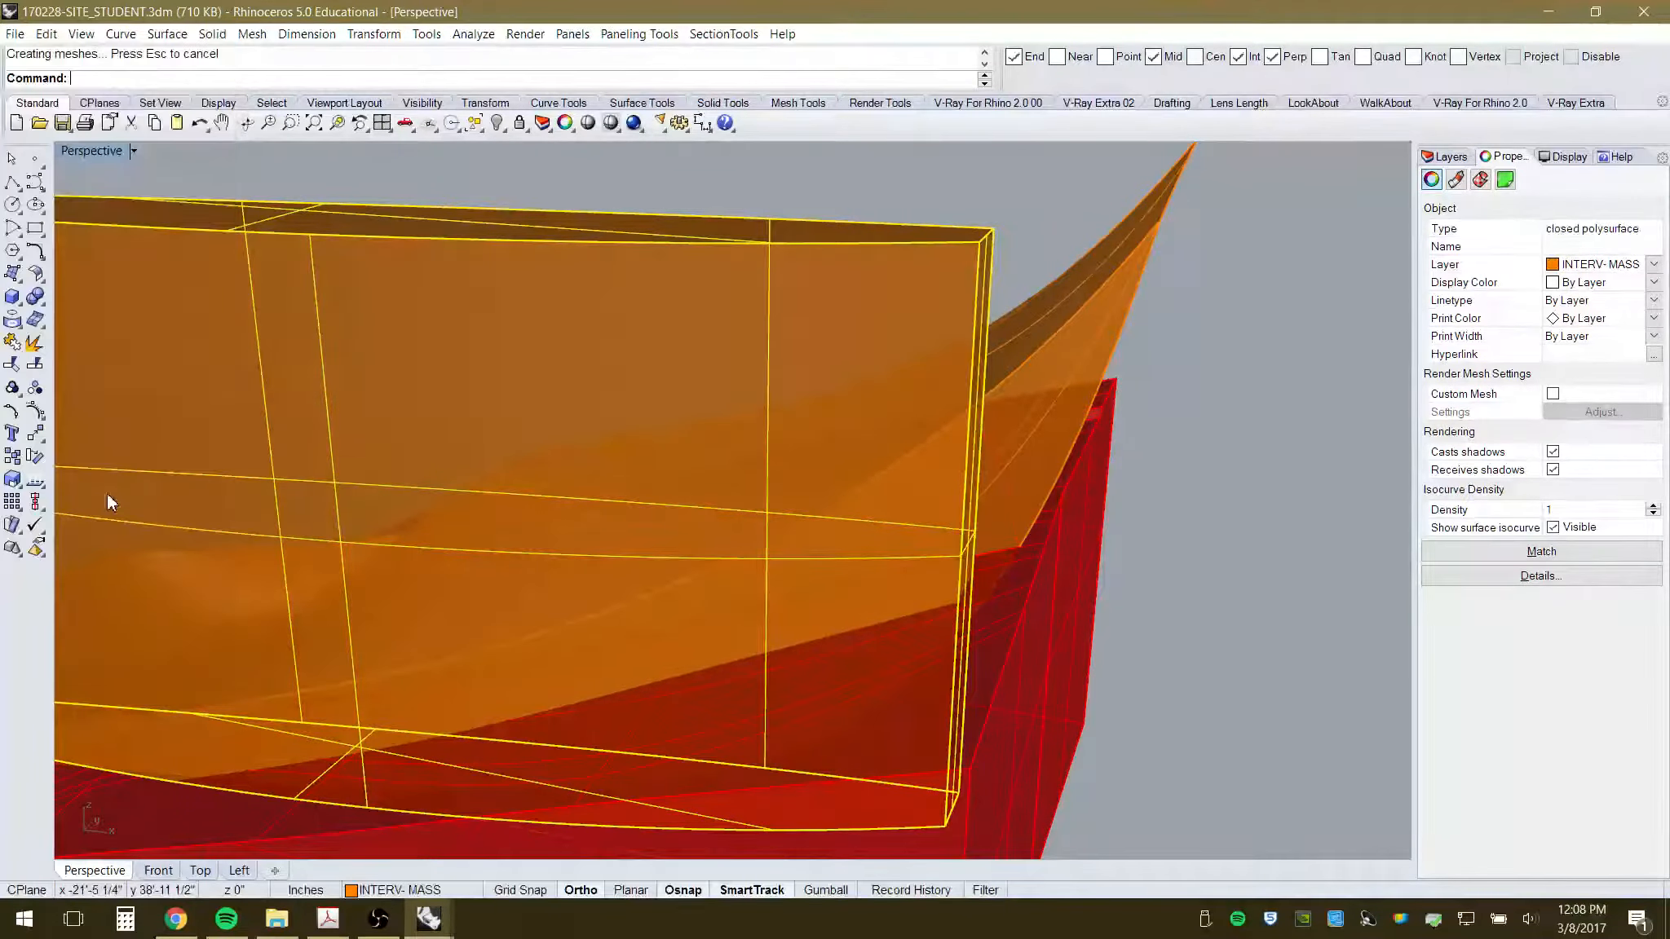
right_drag(106, 493, 719, 497)
click(449, 243)
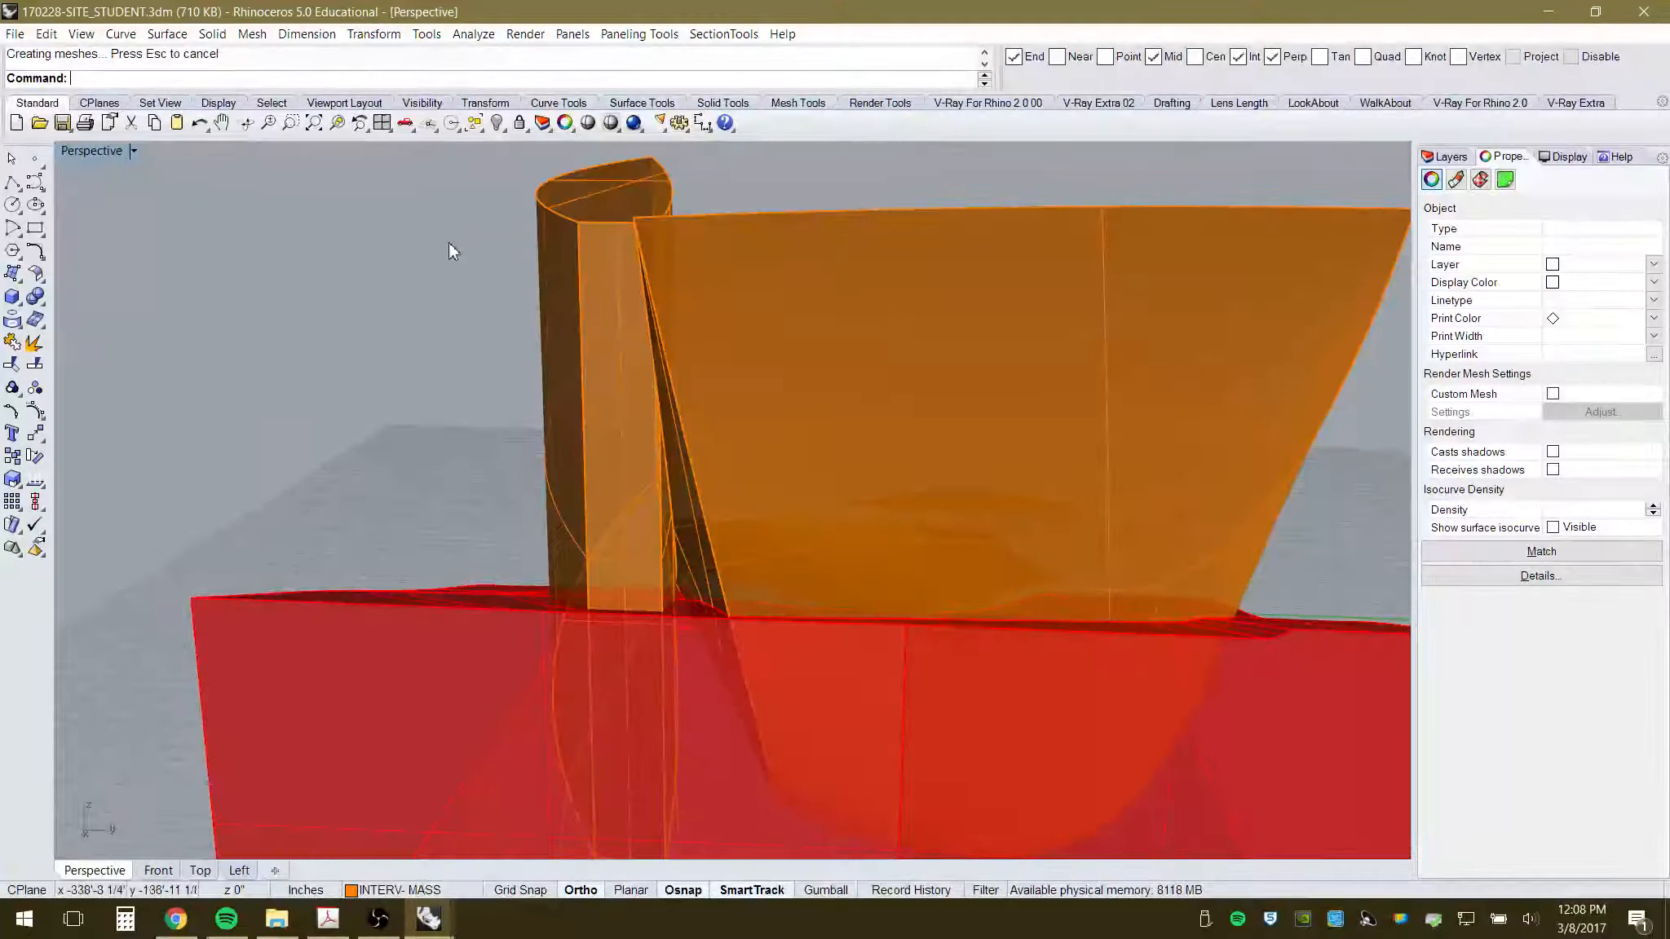
click(597, 251)
click(383, 320)
right_drag(383, 320, 833, 550)
scroll(820, 488, down, 5)
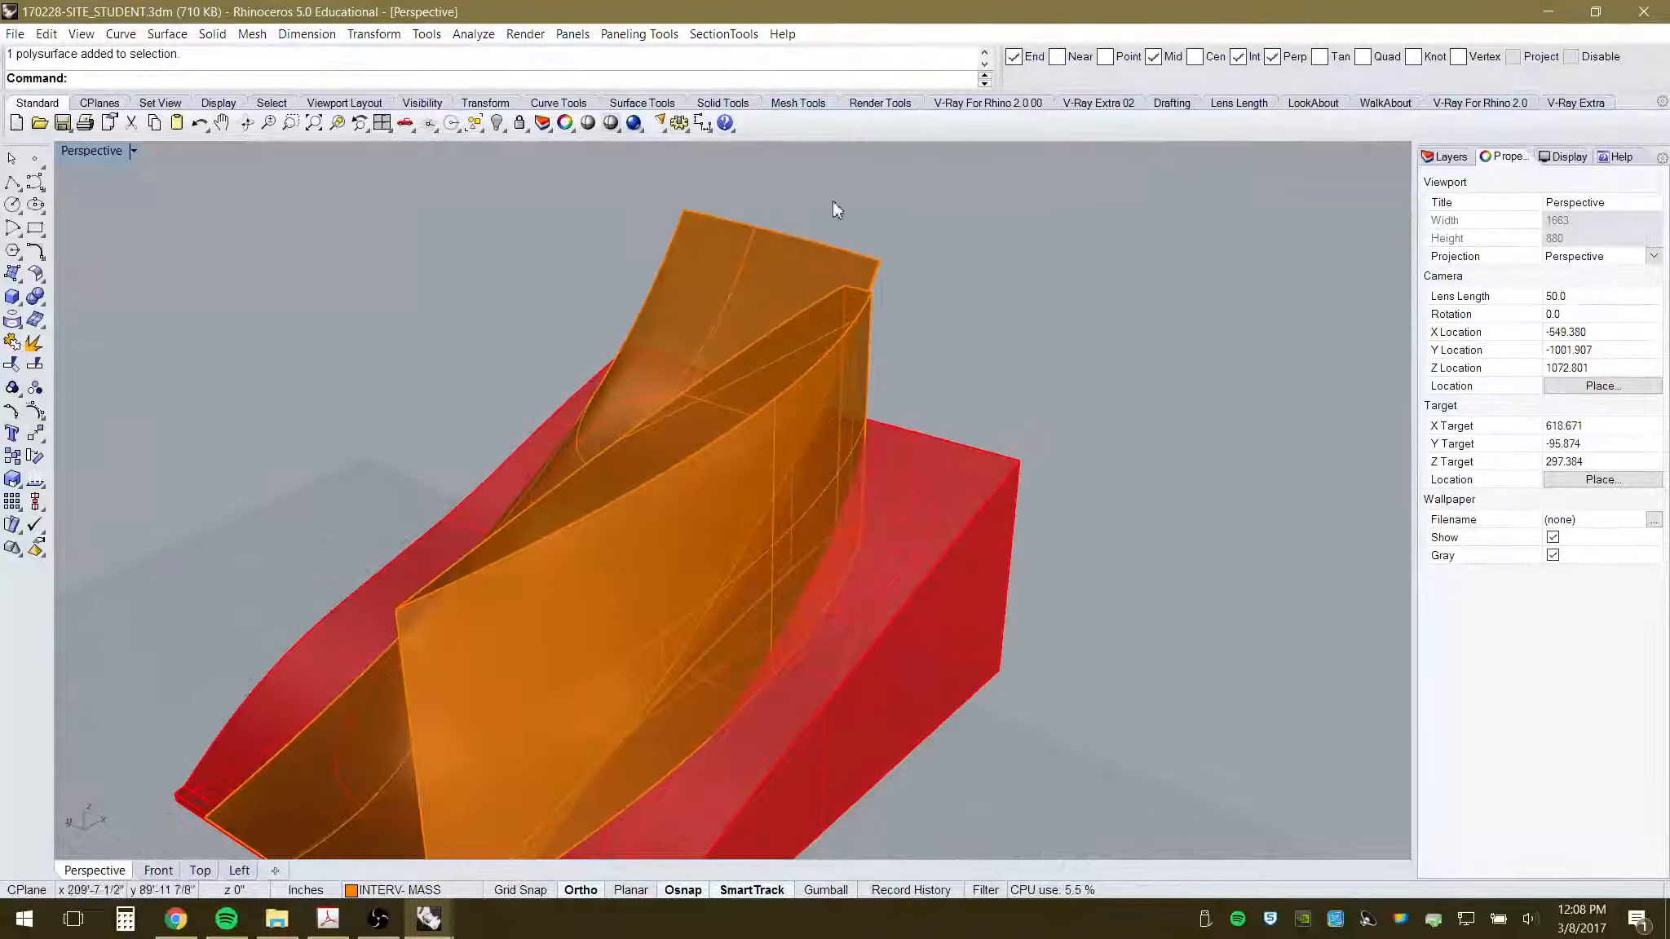
- Hide the capped orange mass
click(733, 261)
right_drag(853, 438, 952, 413)
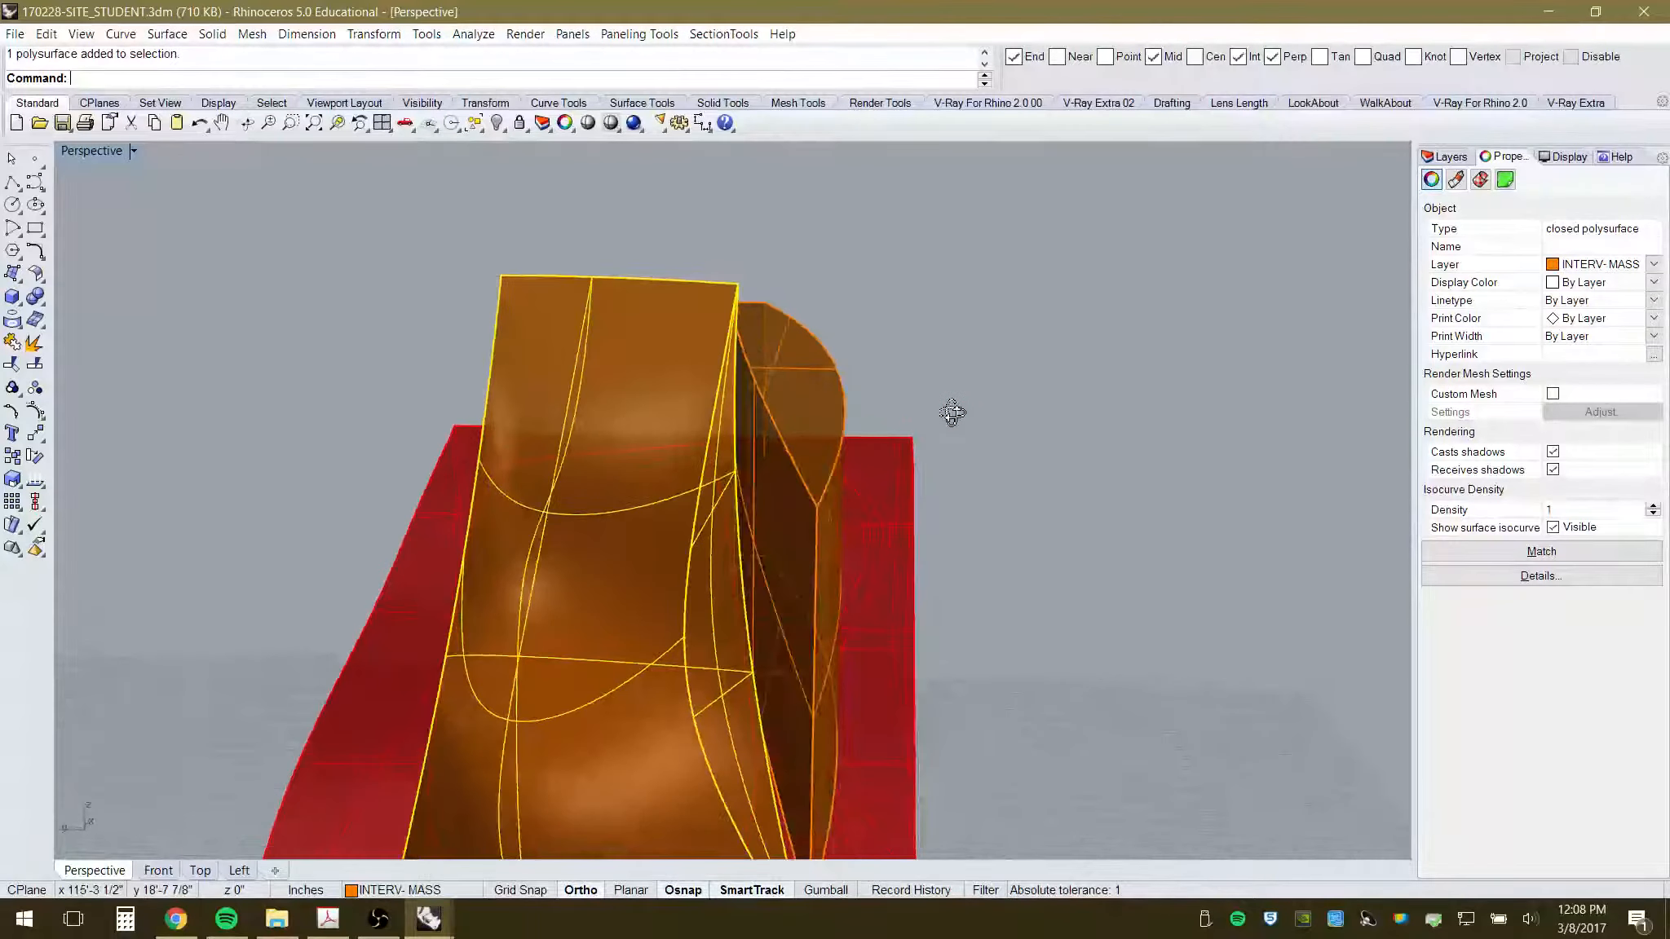
click(497, 124)
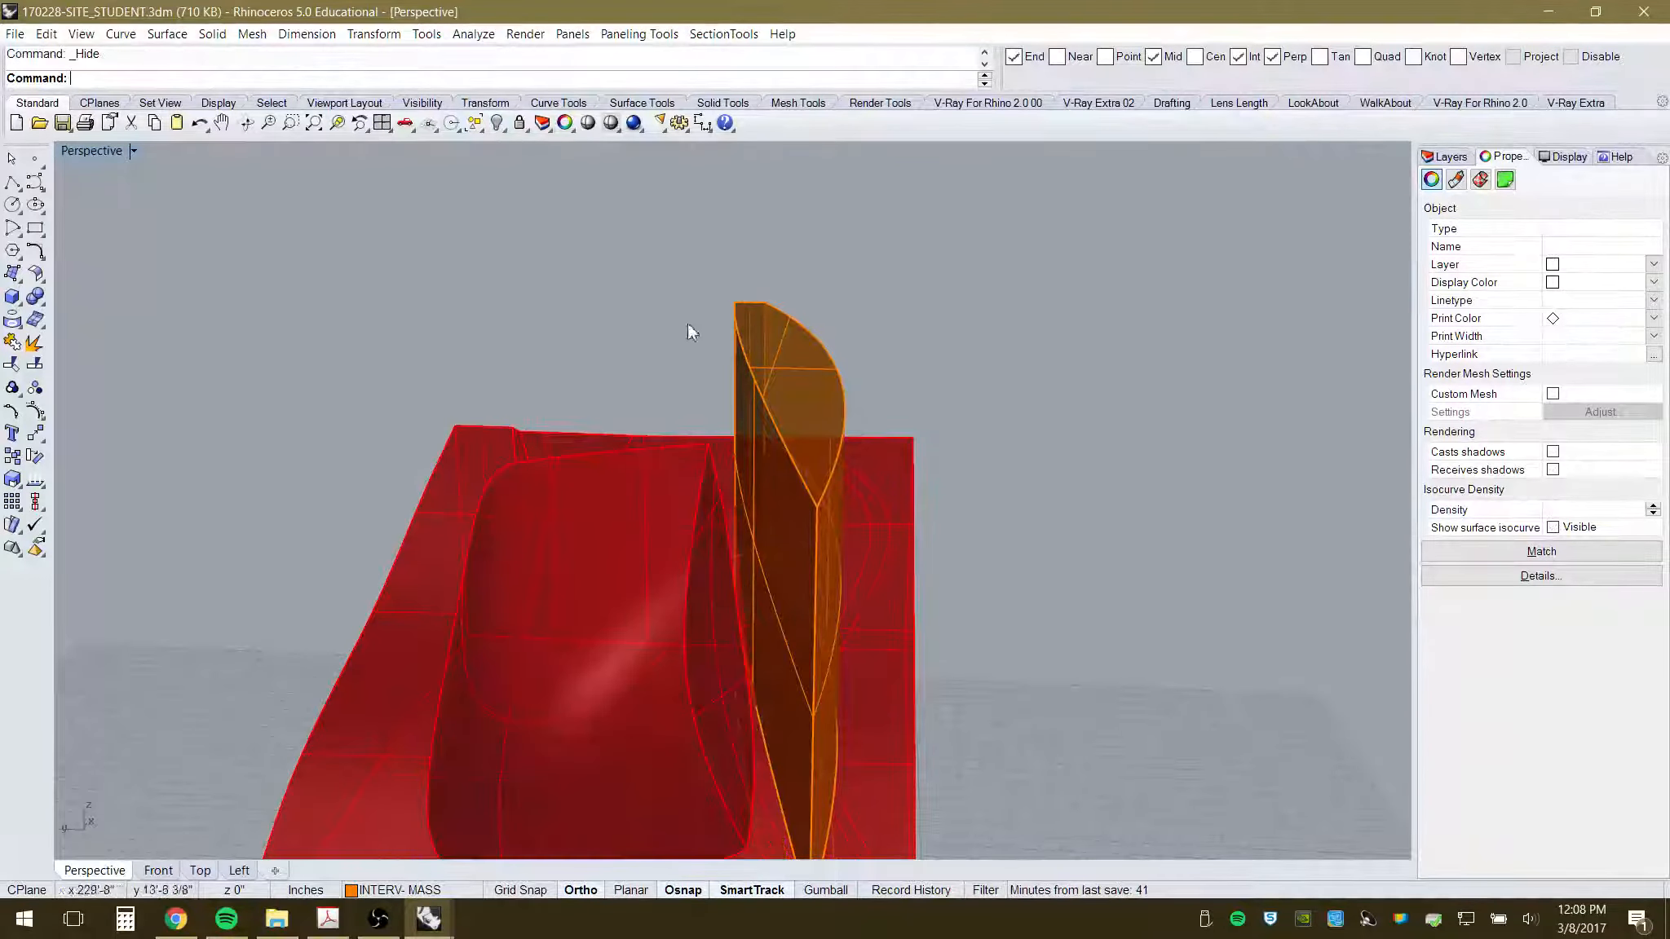
right_drag(690, 327, 907, 526)
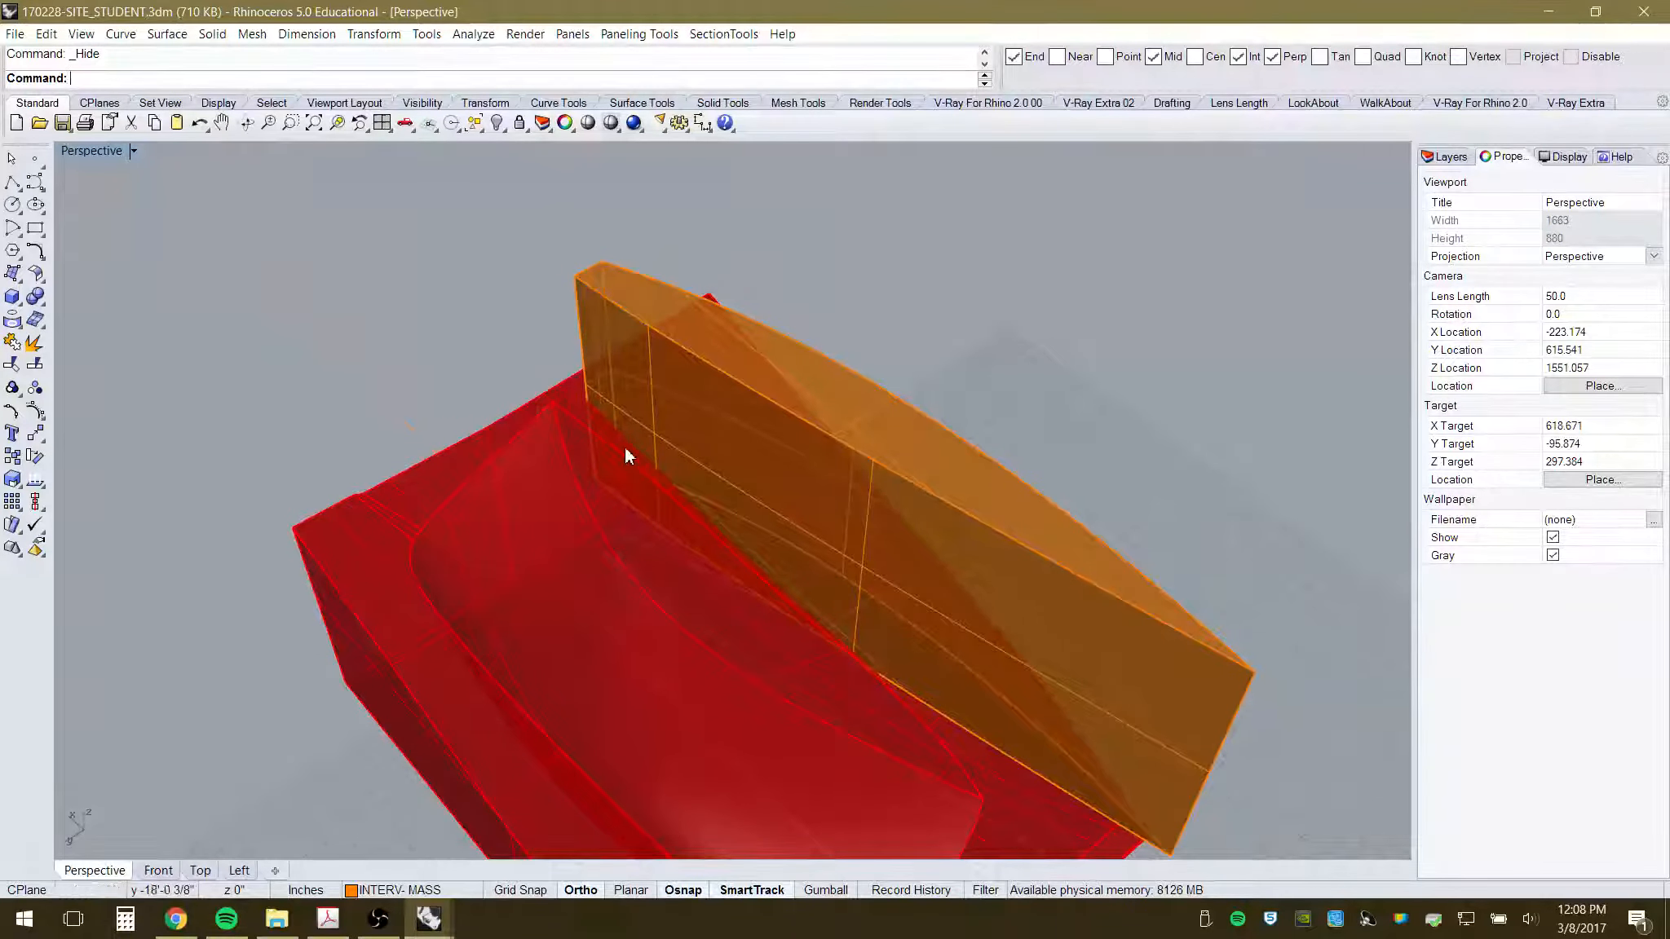
- In Top view, select the blade polysurface from the overlapping objects and move it north
click(199, 871)
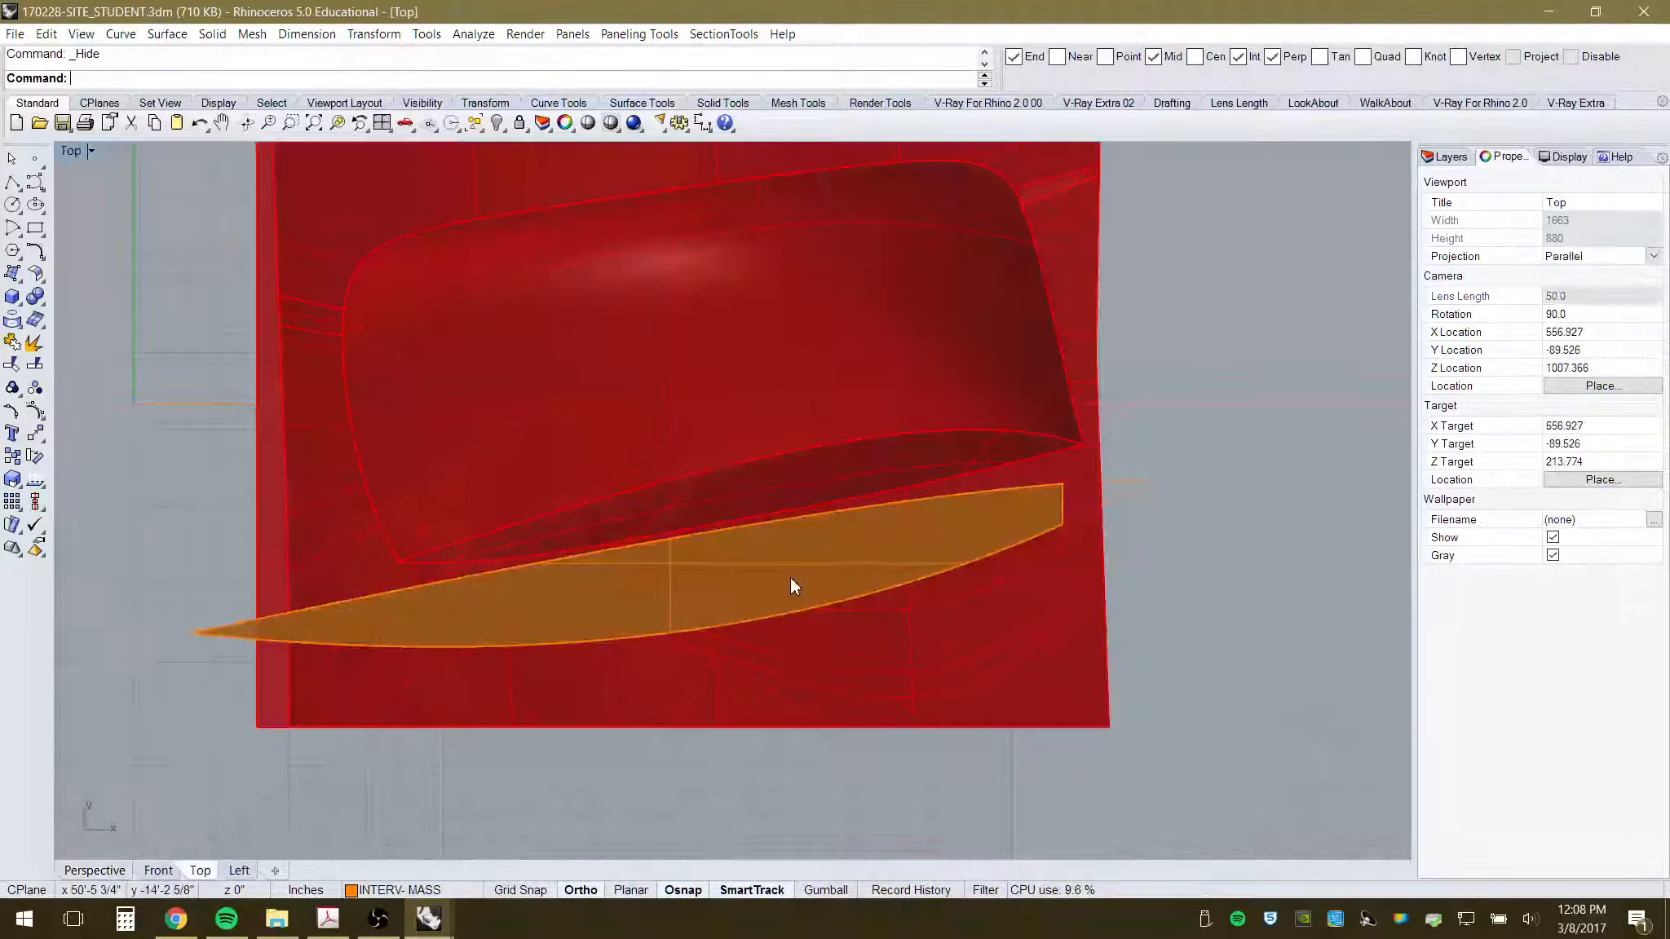
click(721, 587)
click(244, 620)
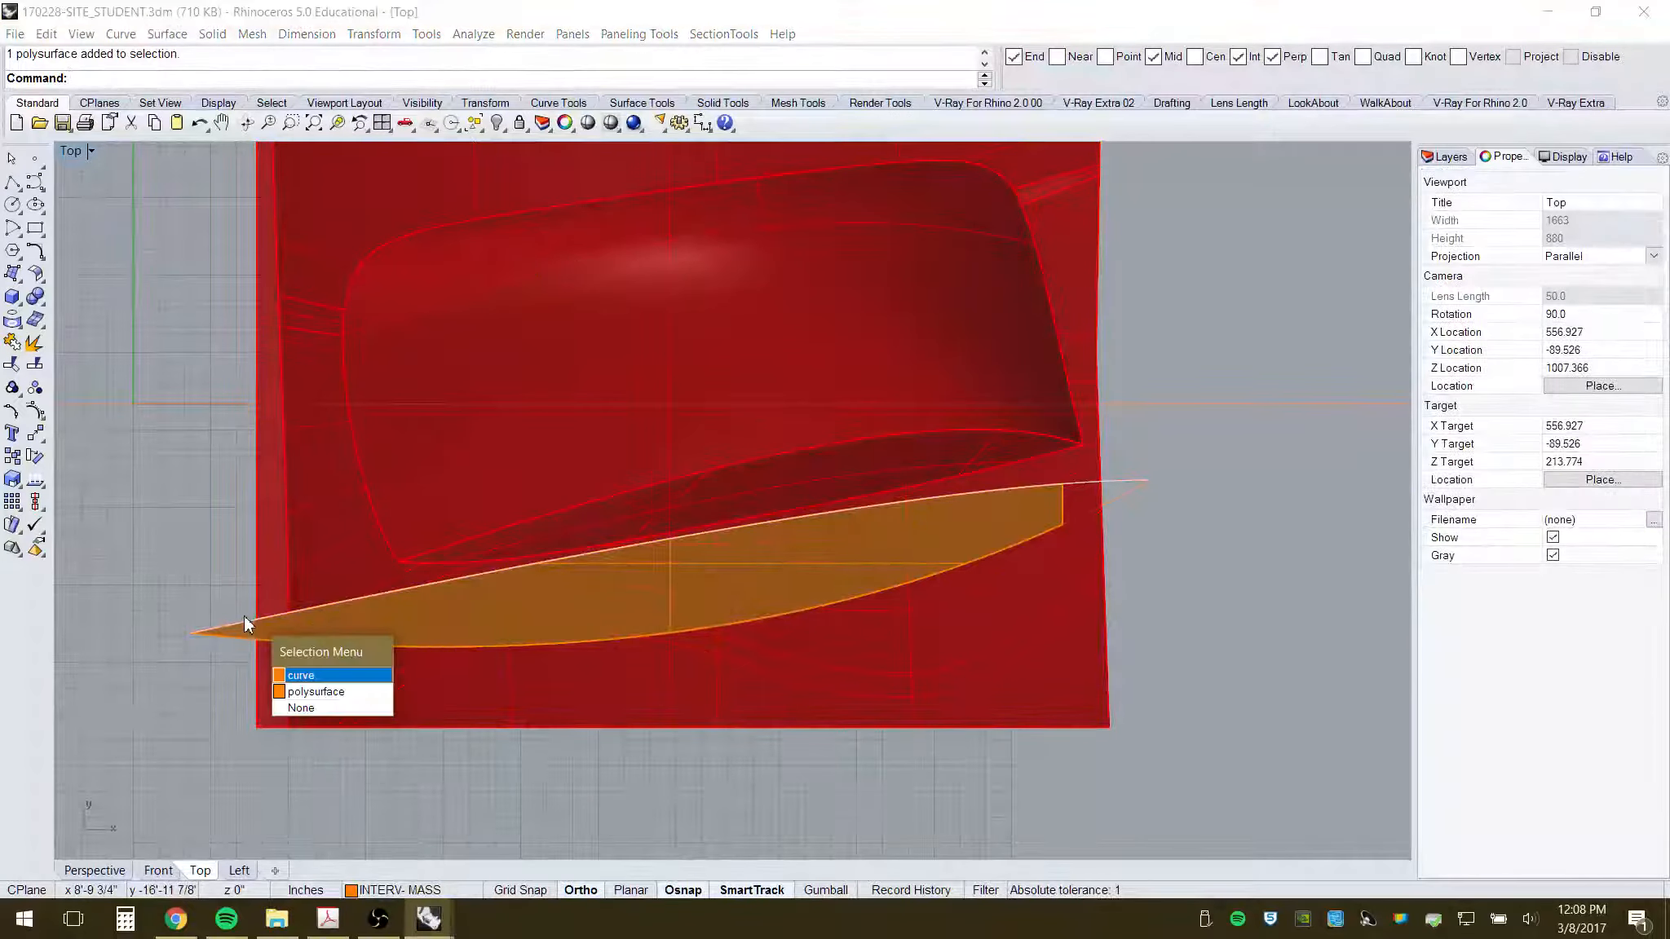
click(306, 691)
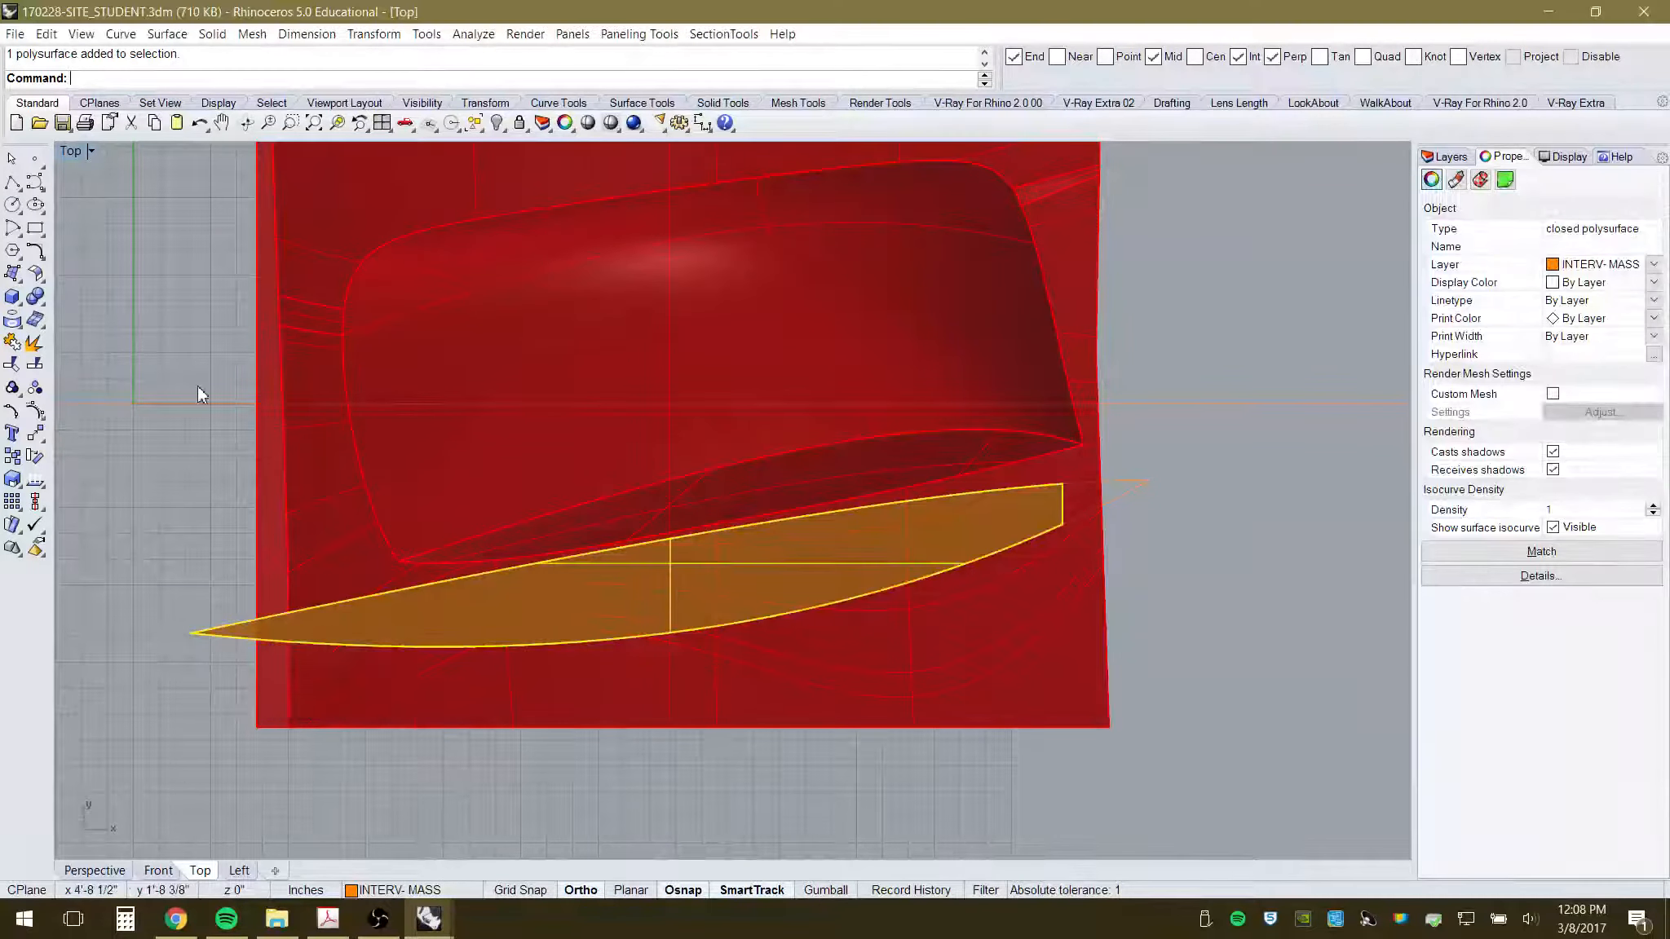
click(36, 433)
click(1234, 634)
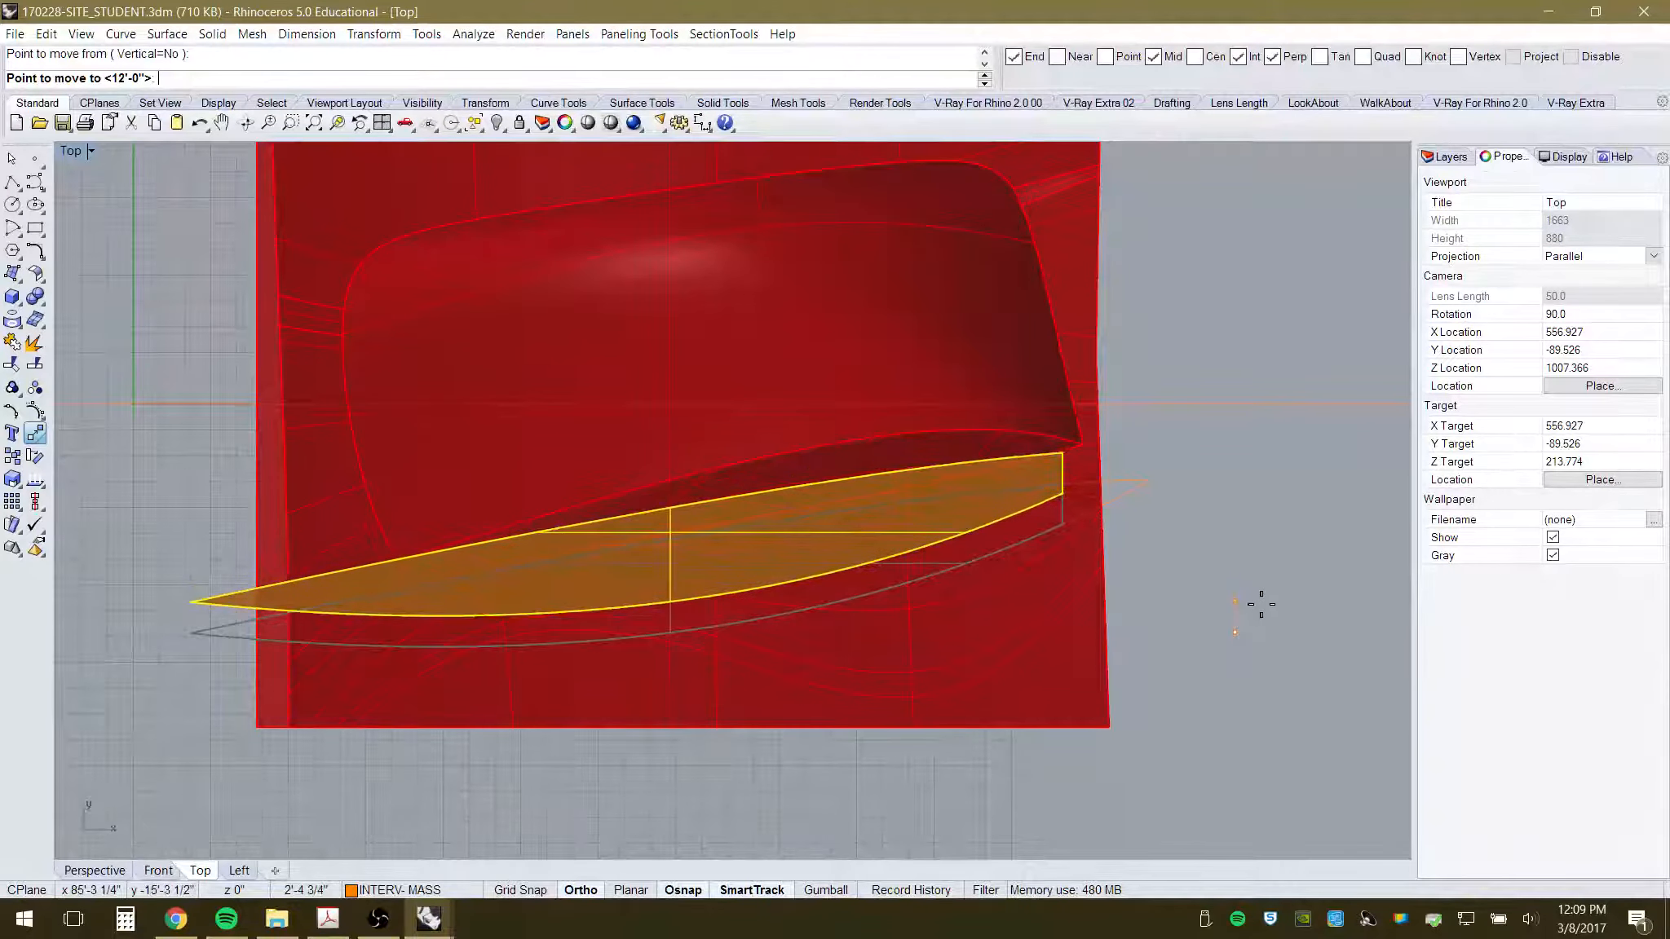
click(1263, 603)
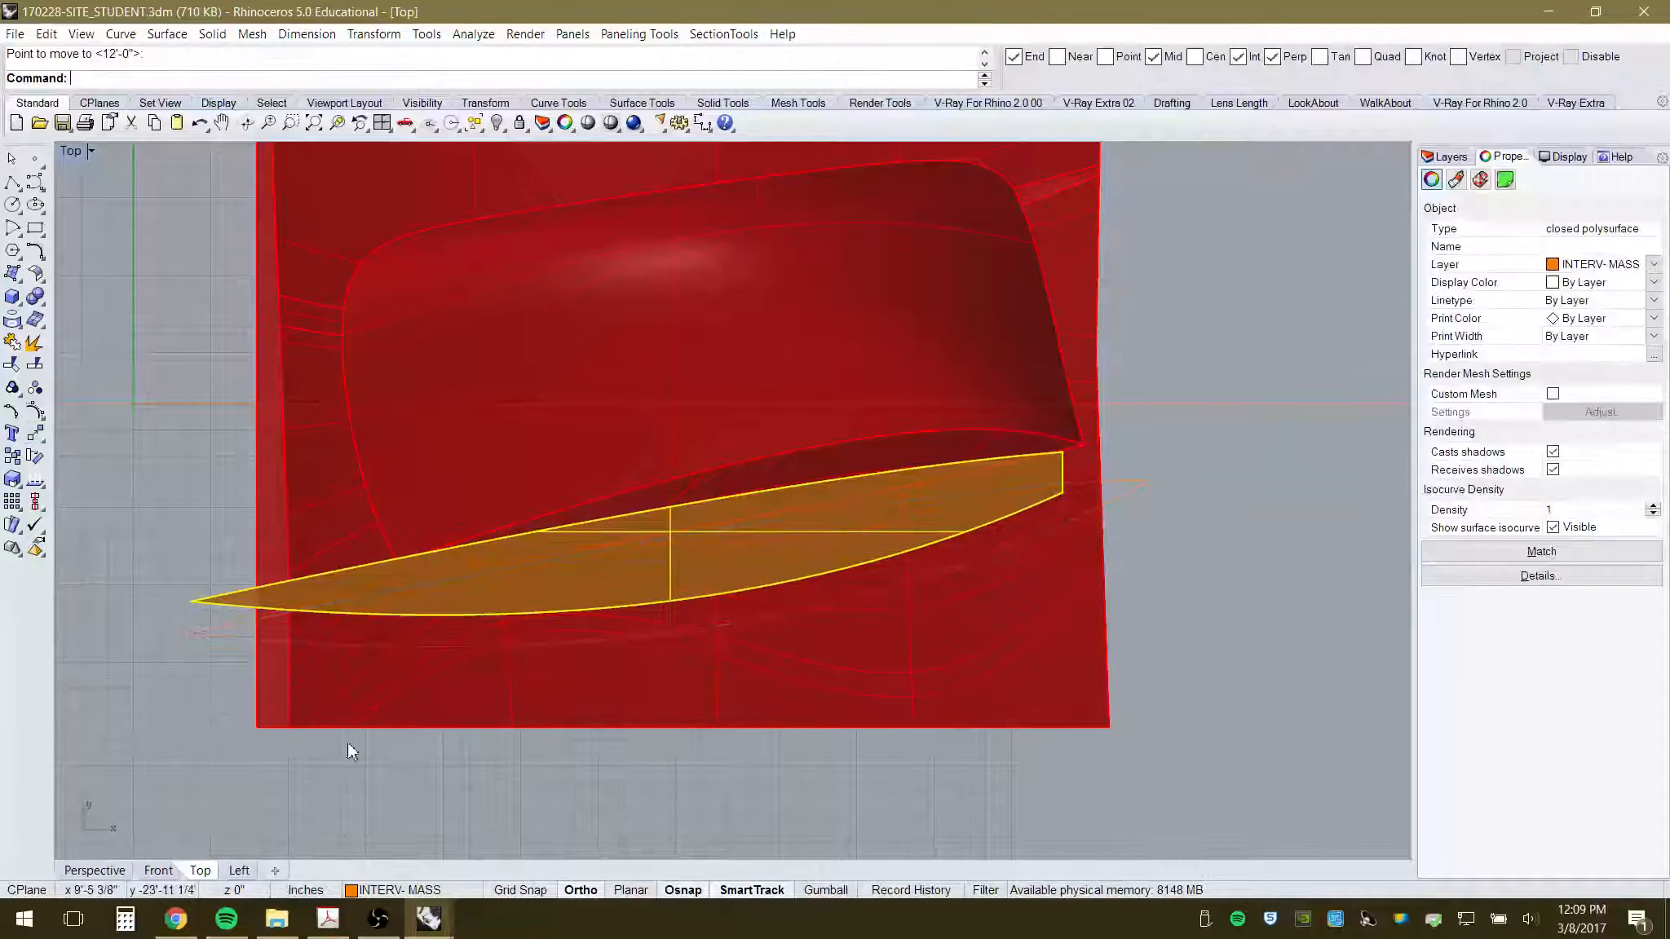
- Orbit in Perspective to inspect the moved blade, reselecting it, and return to Top view
click(92, 870)
right_drag(566, 608, 661, 545)
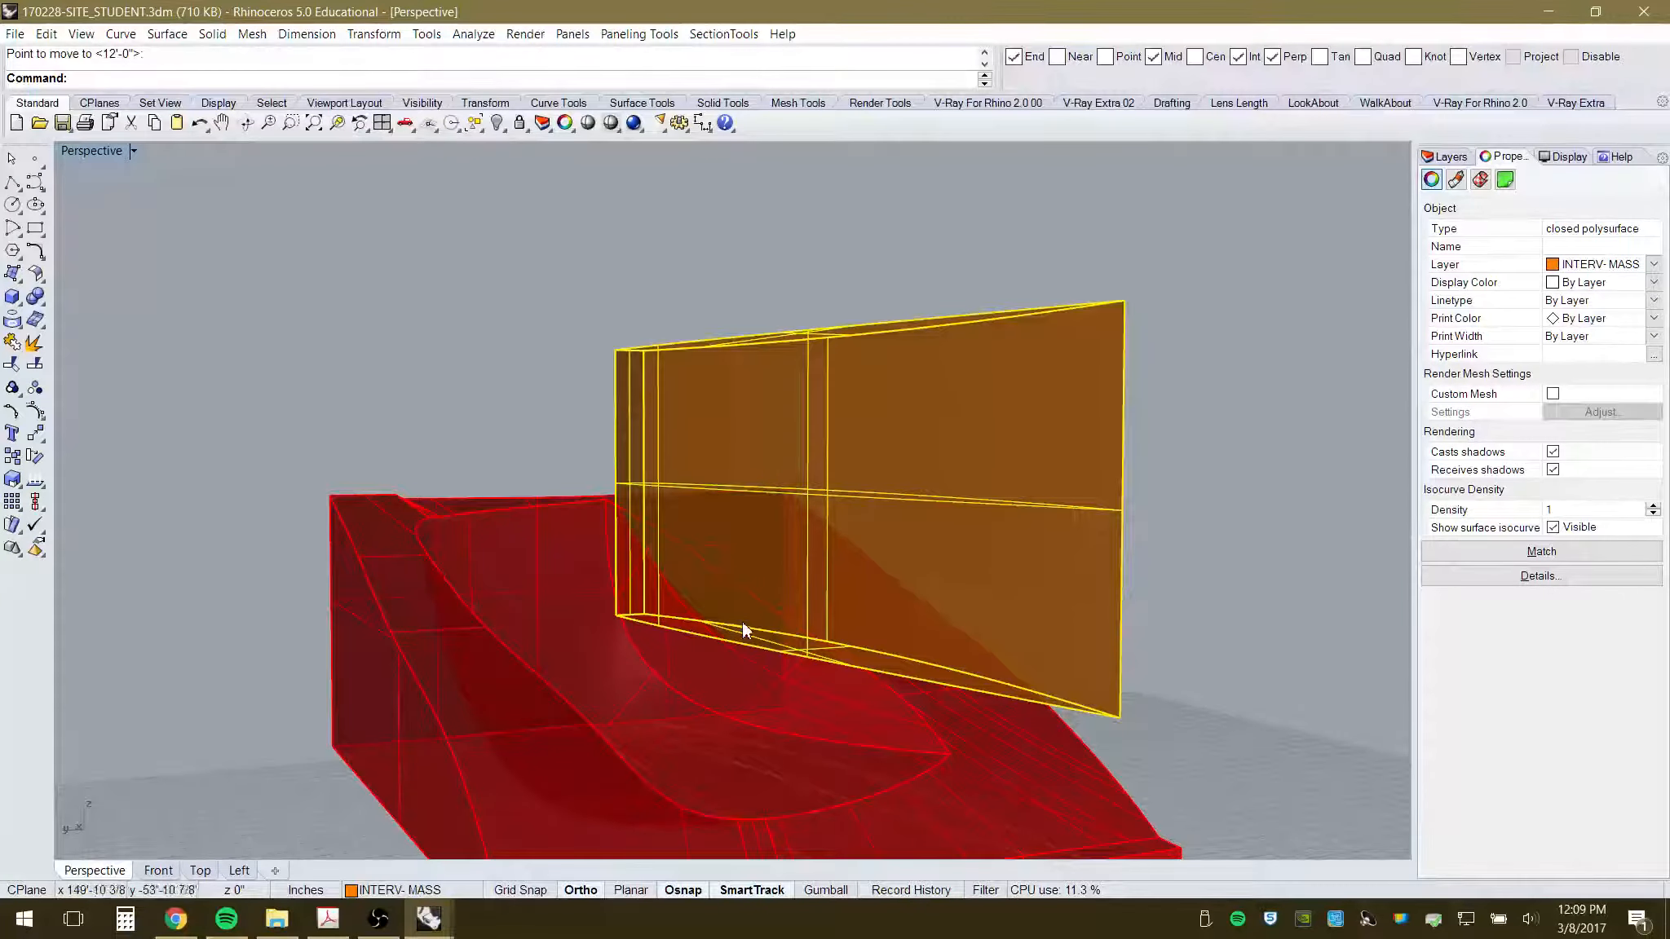
right_drag(728, 694, 653, 760)
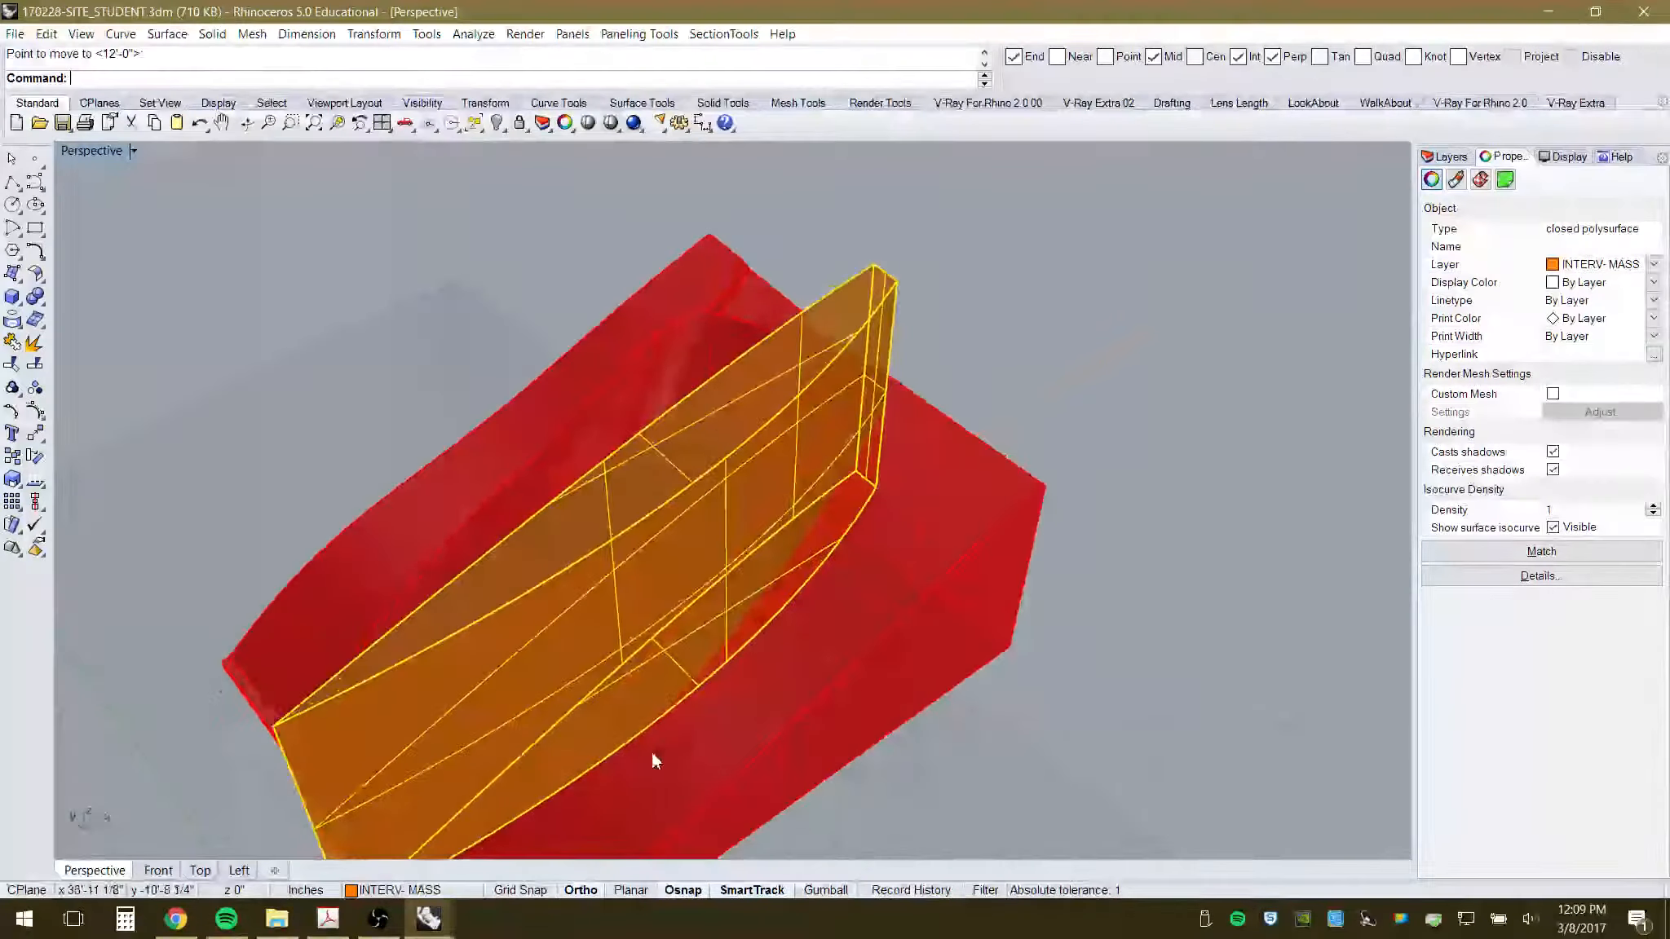
right_drag(654, 661, 772, 367)
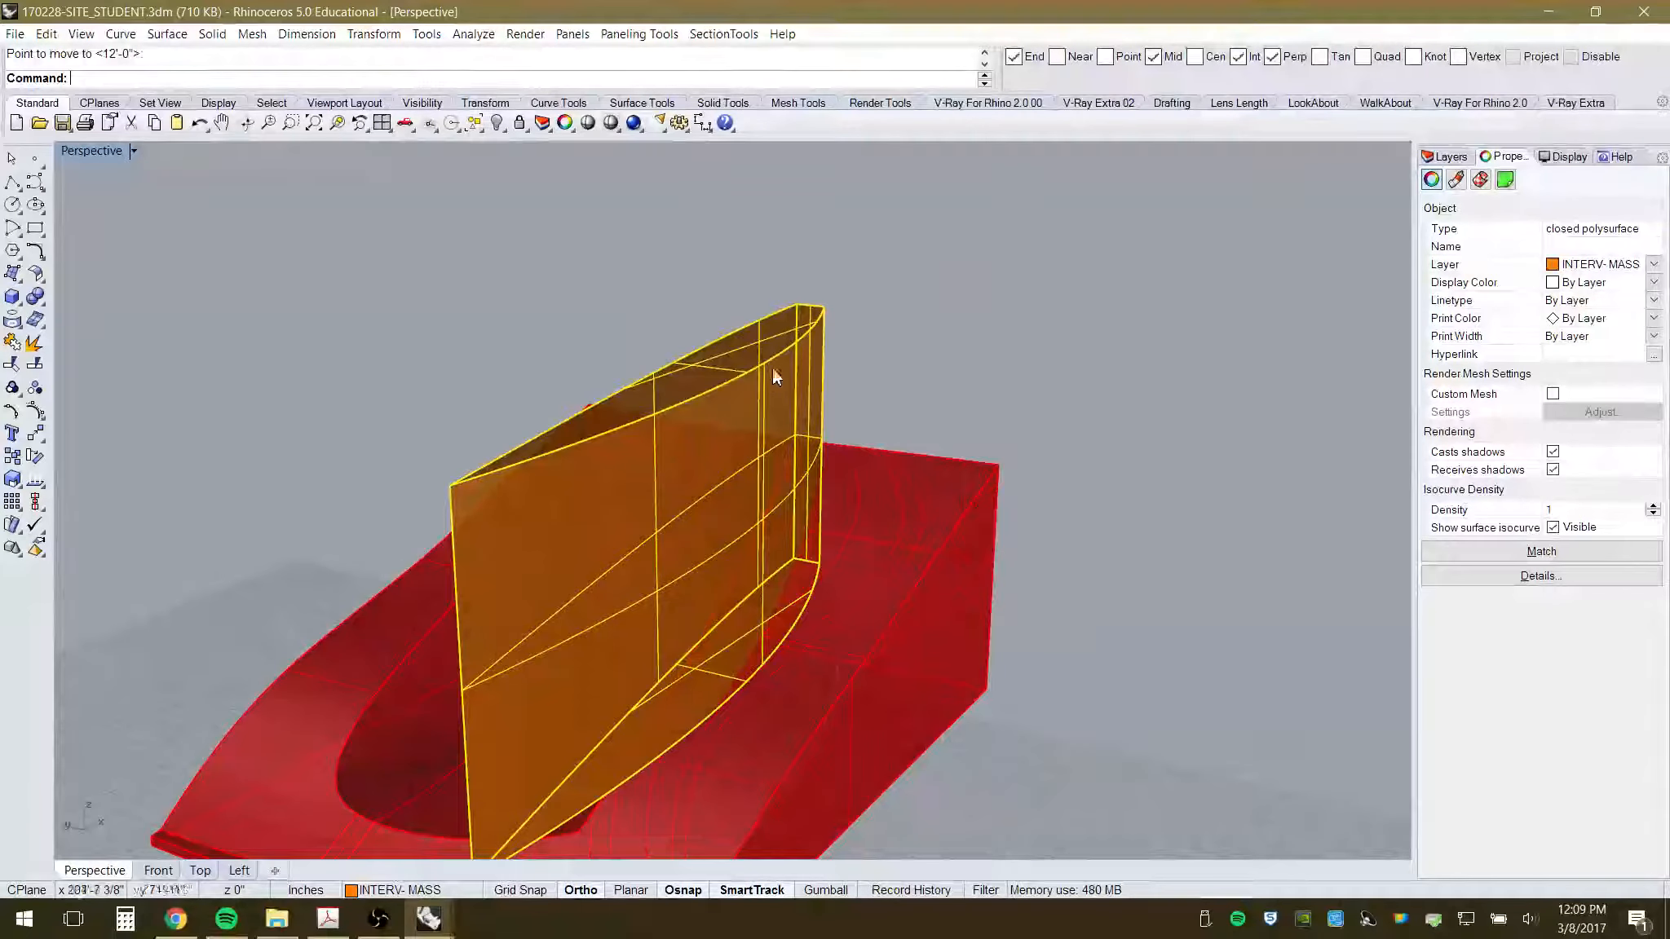
key(Escape)
click(796, 319)
right_drag(873, 602, 872, 656)
click(204, 872)
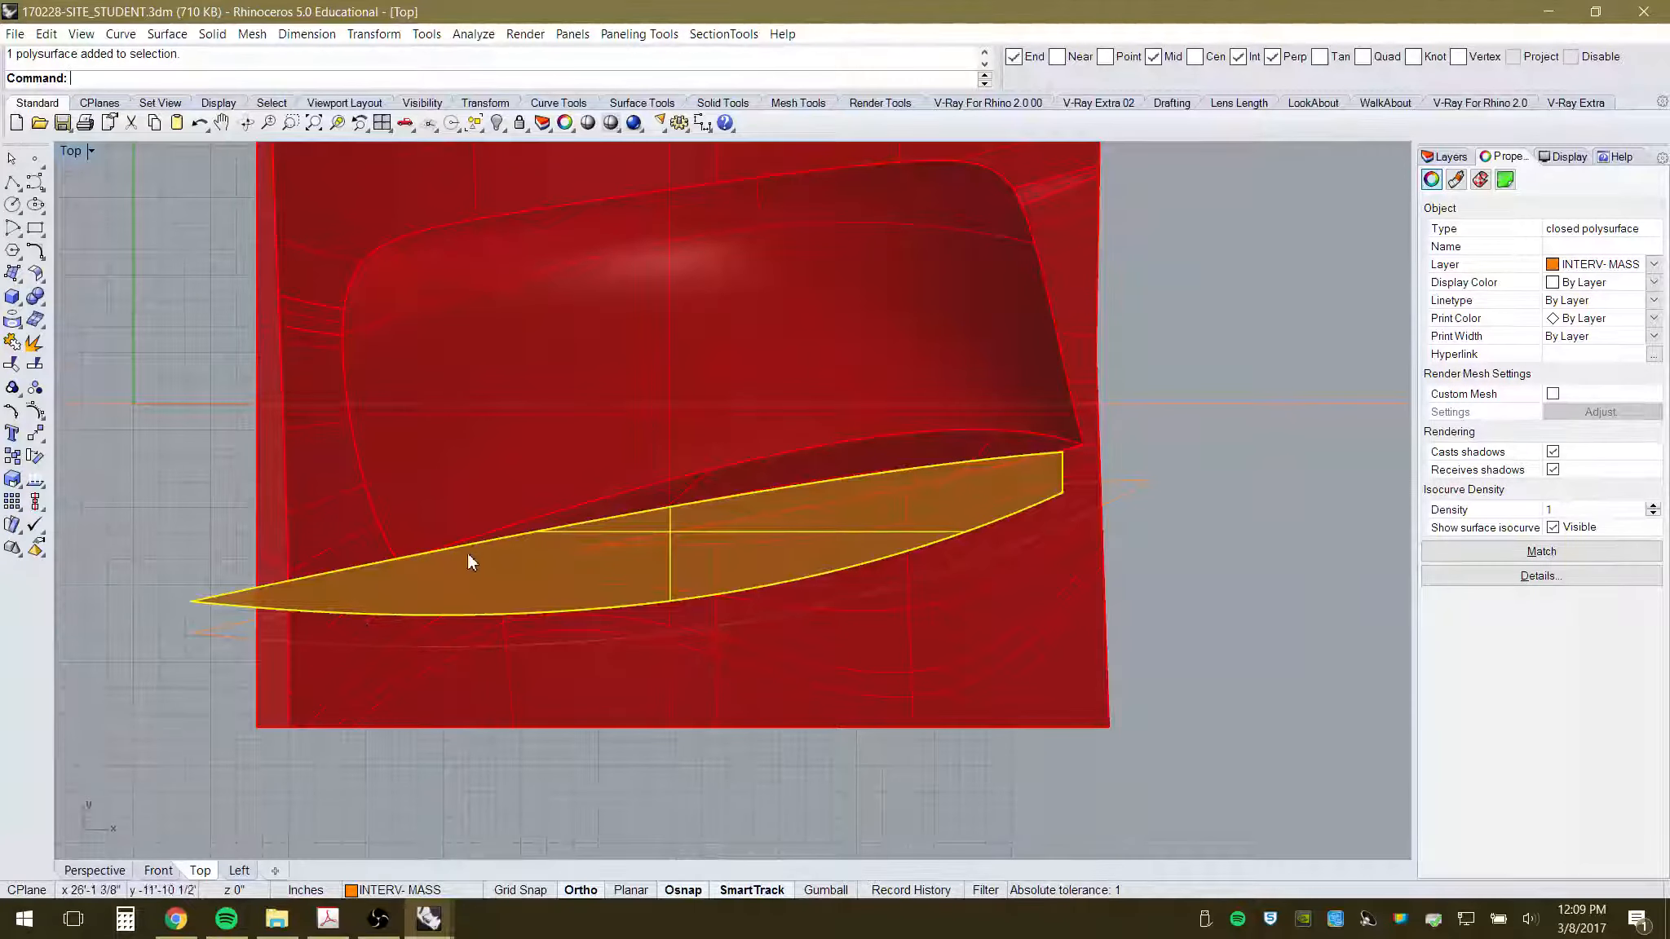
- Stretch the orange blade in one direction with Scale1D, widening it in plan
scroll(468, 561, up, 1)
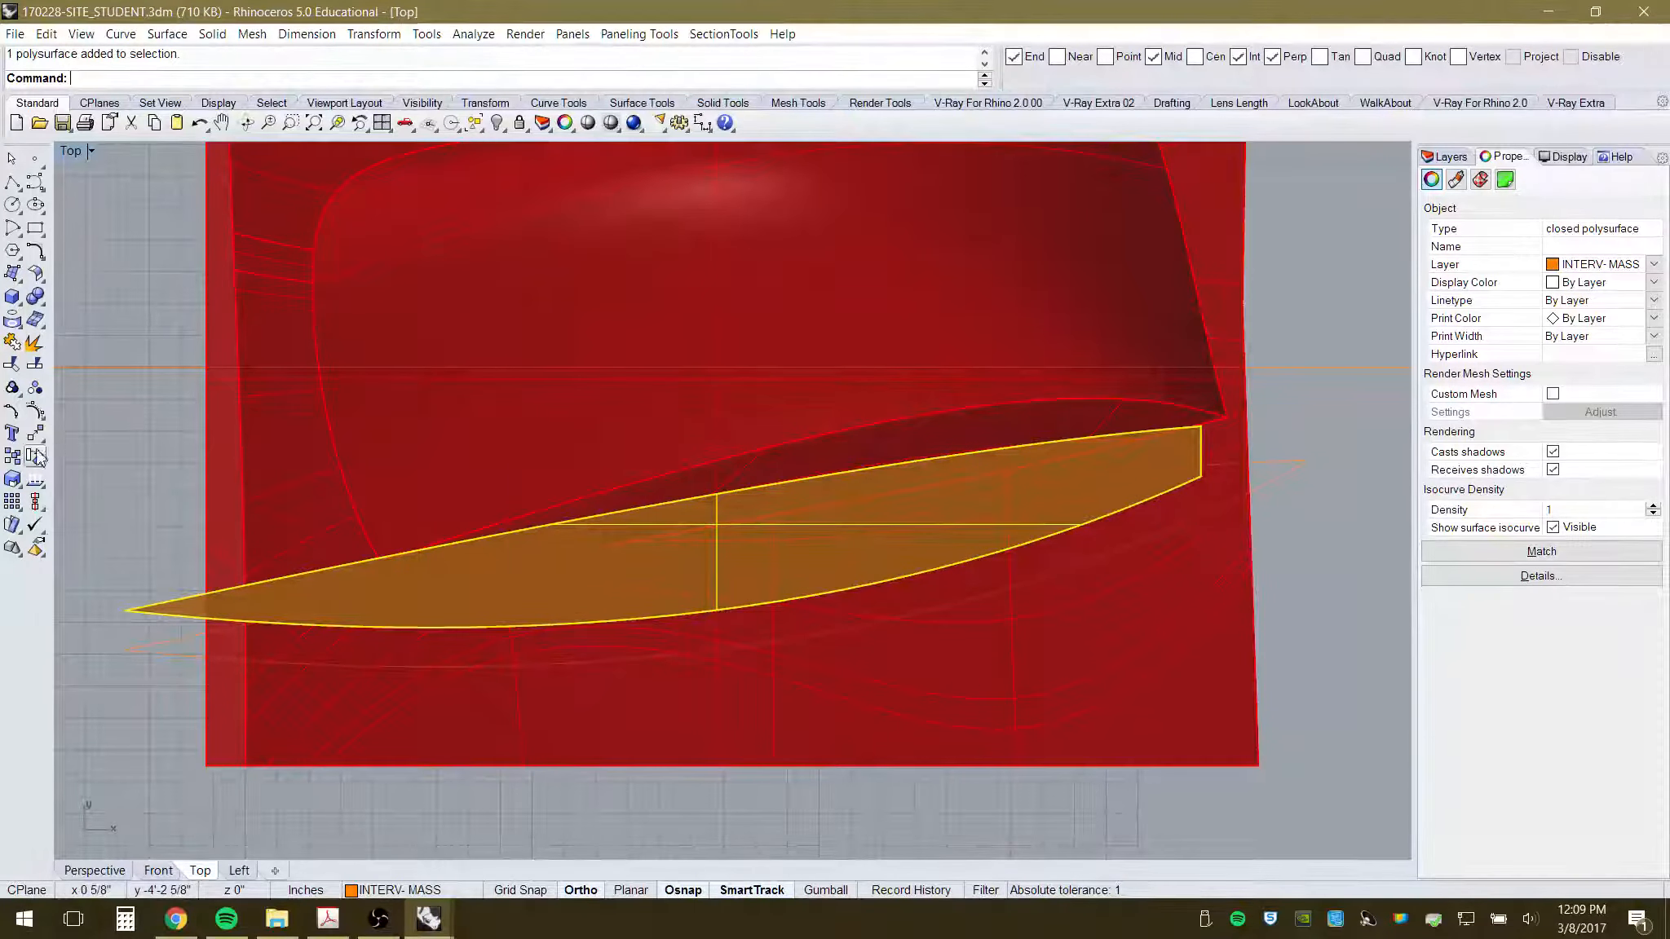
click(13, 483)
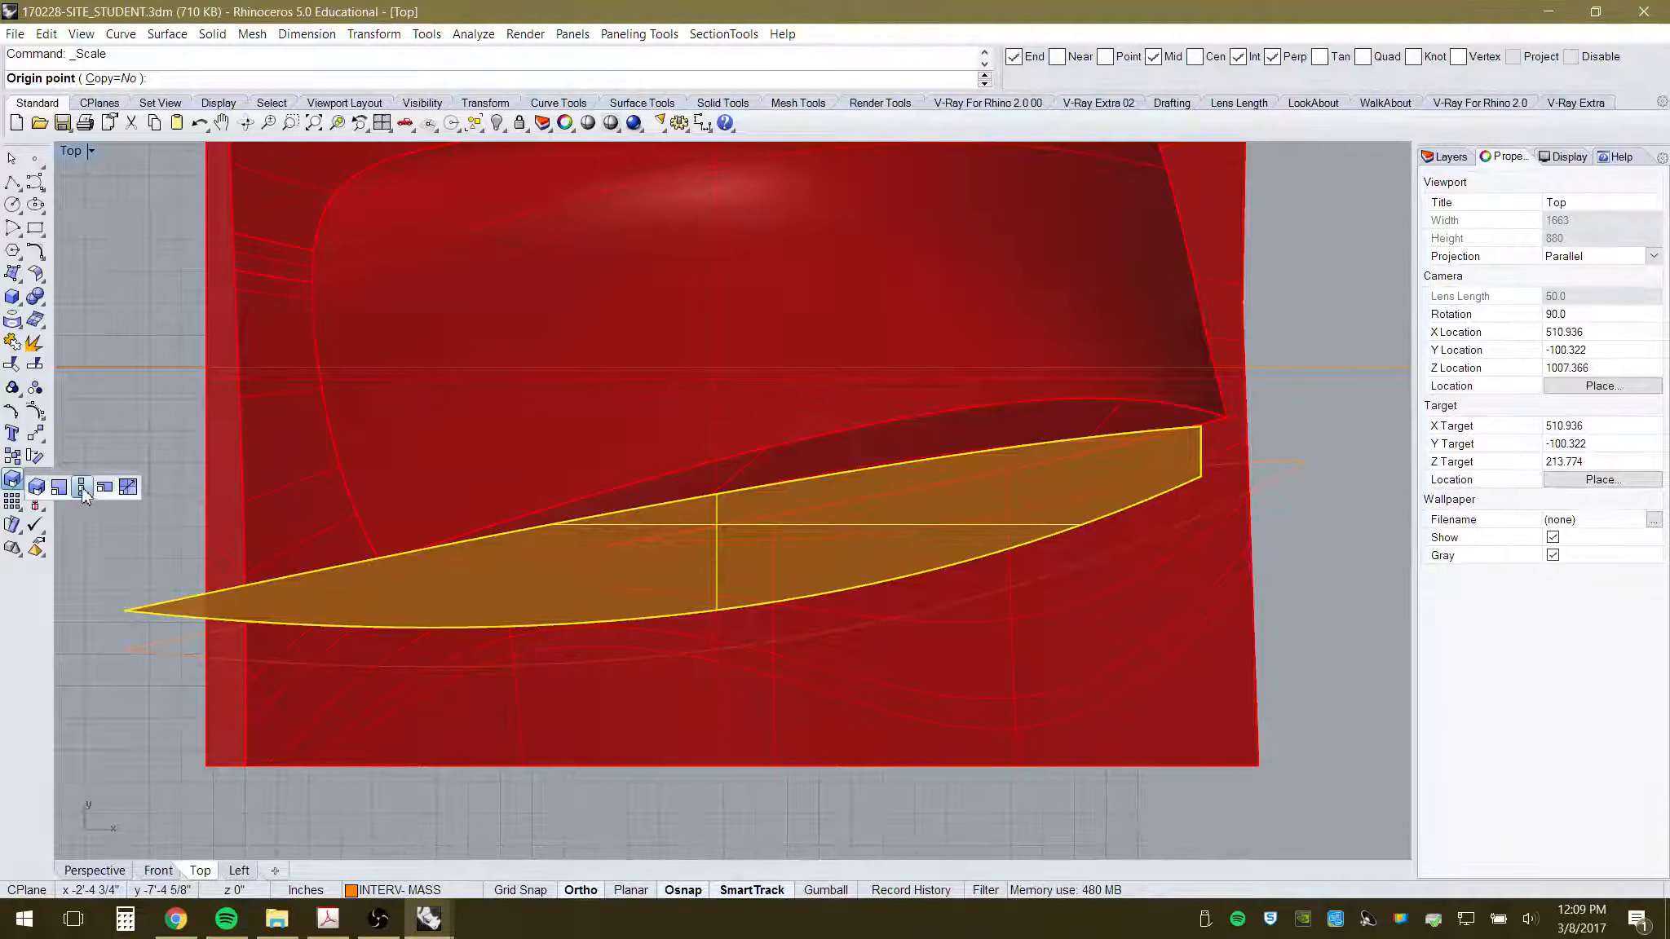
click(83, 489)
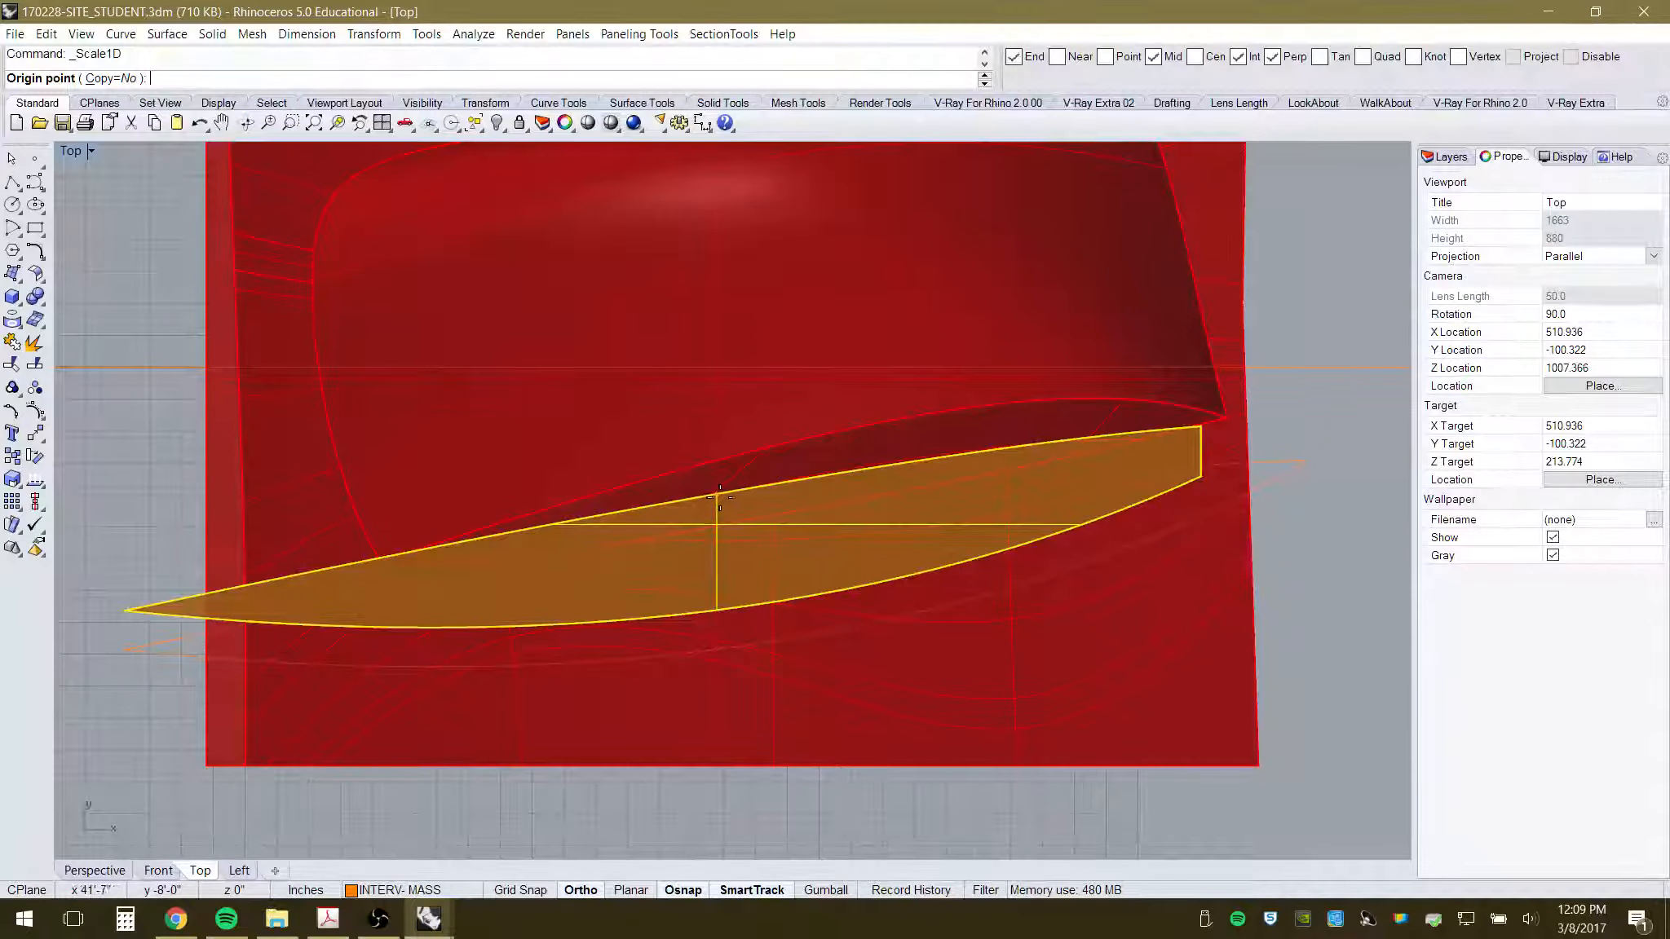
click(718, 497)
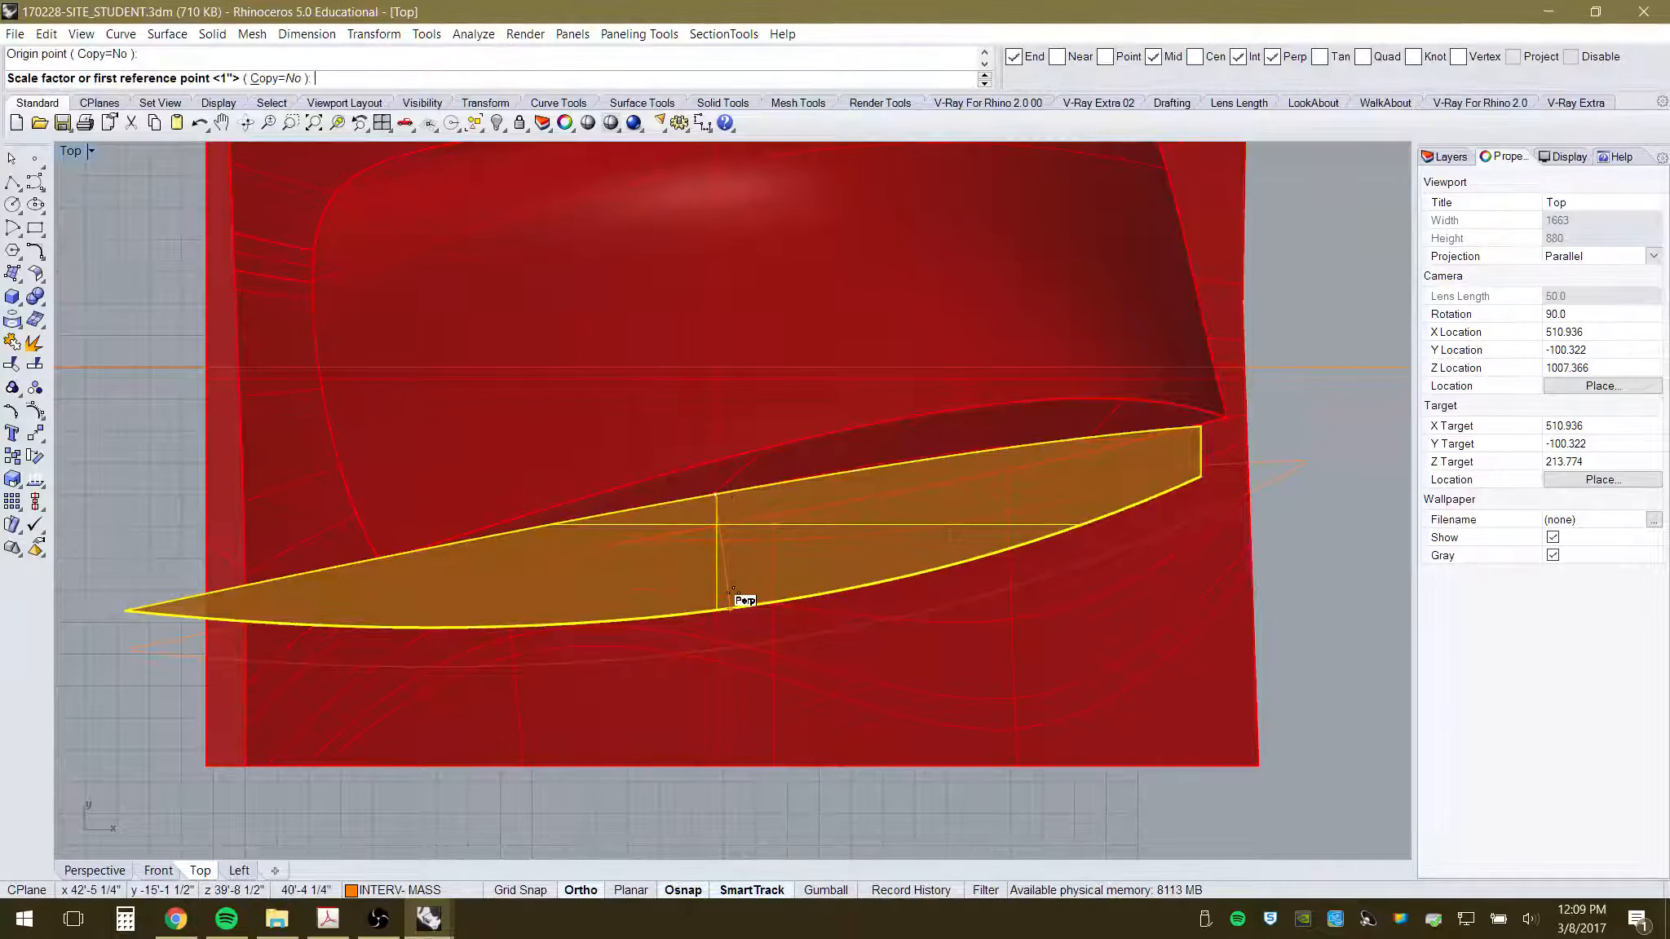
click(730, 602)
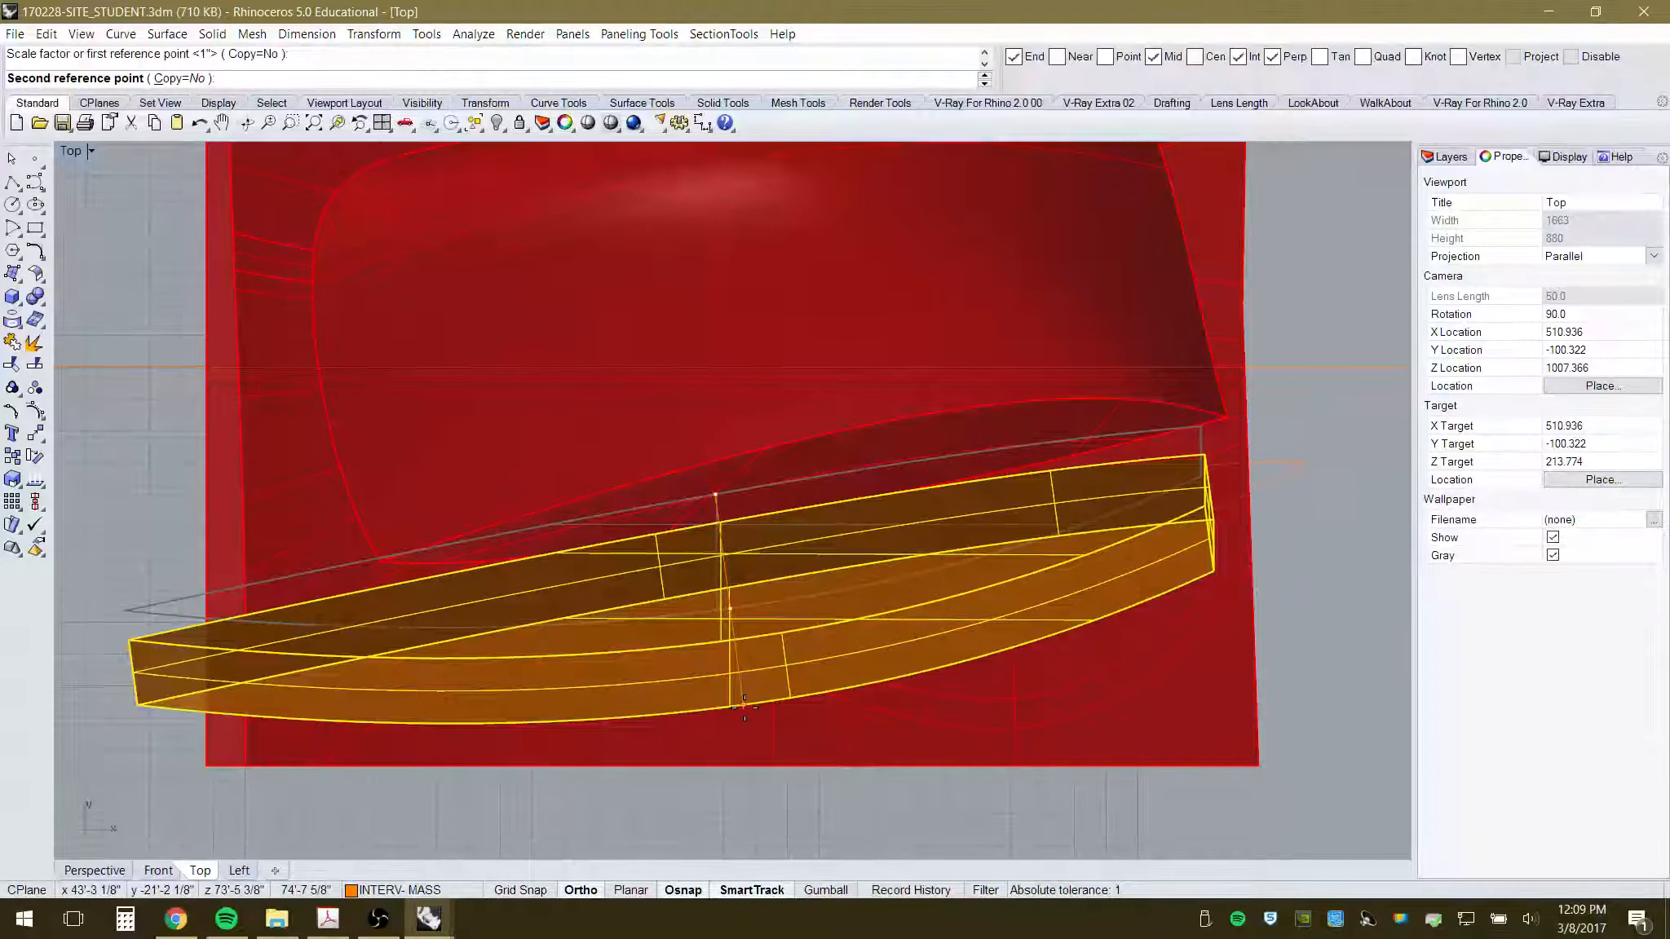
click(695, 597)
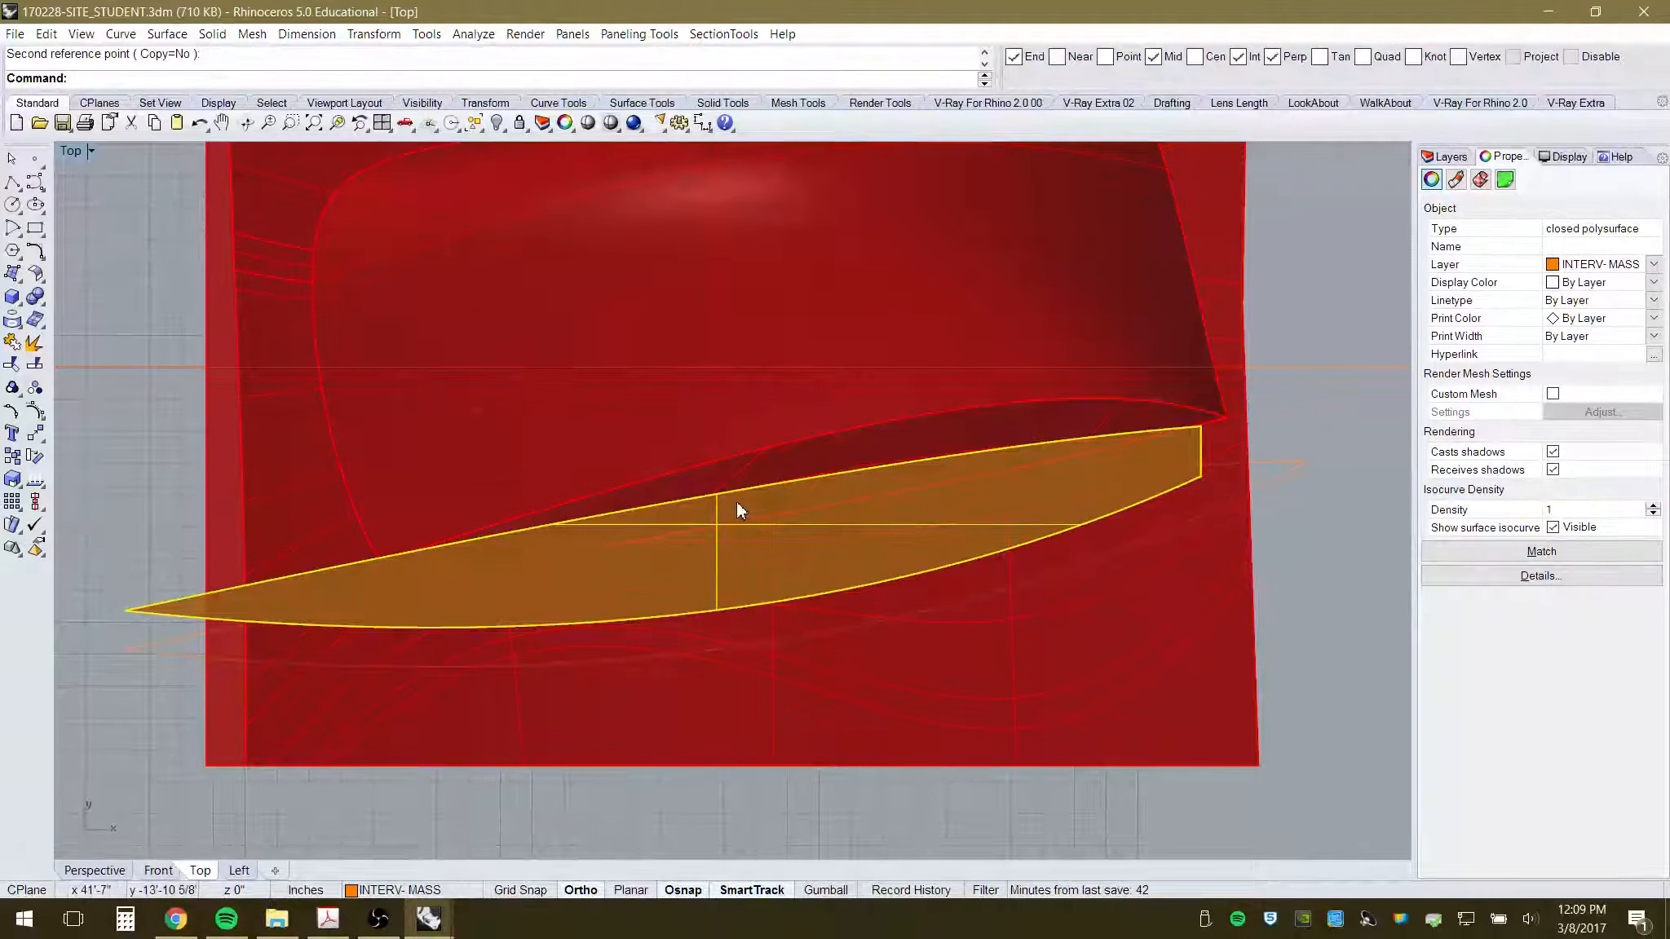
- Run a second one-direction scale on the blade from its right side
click(20, 490)
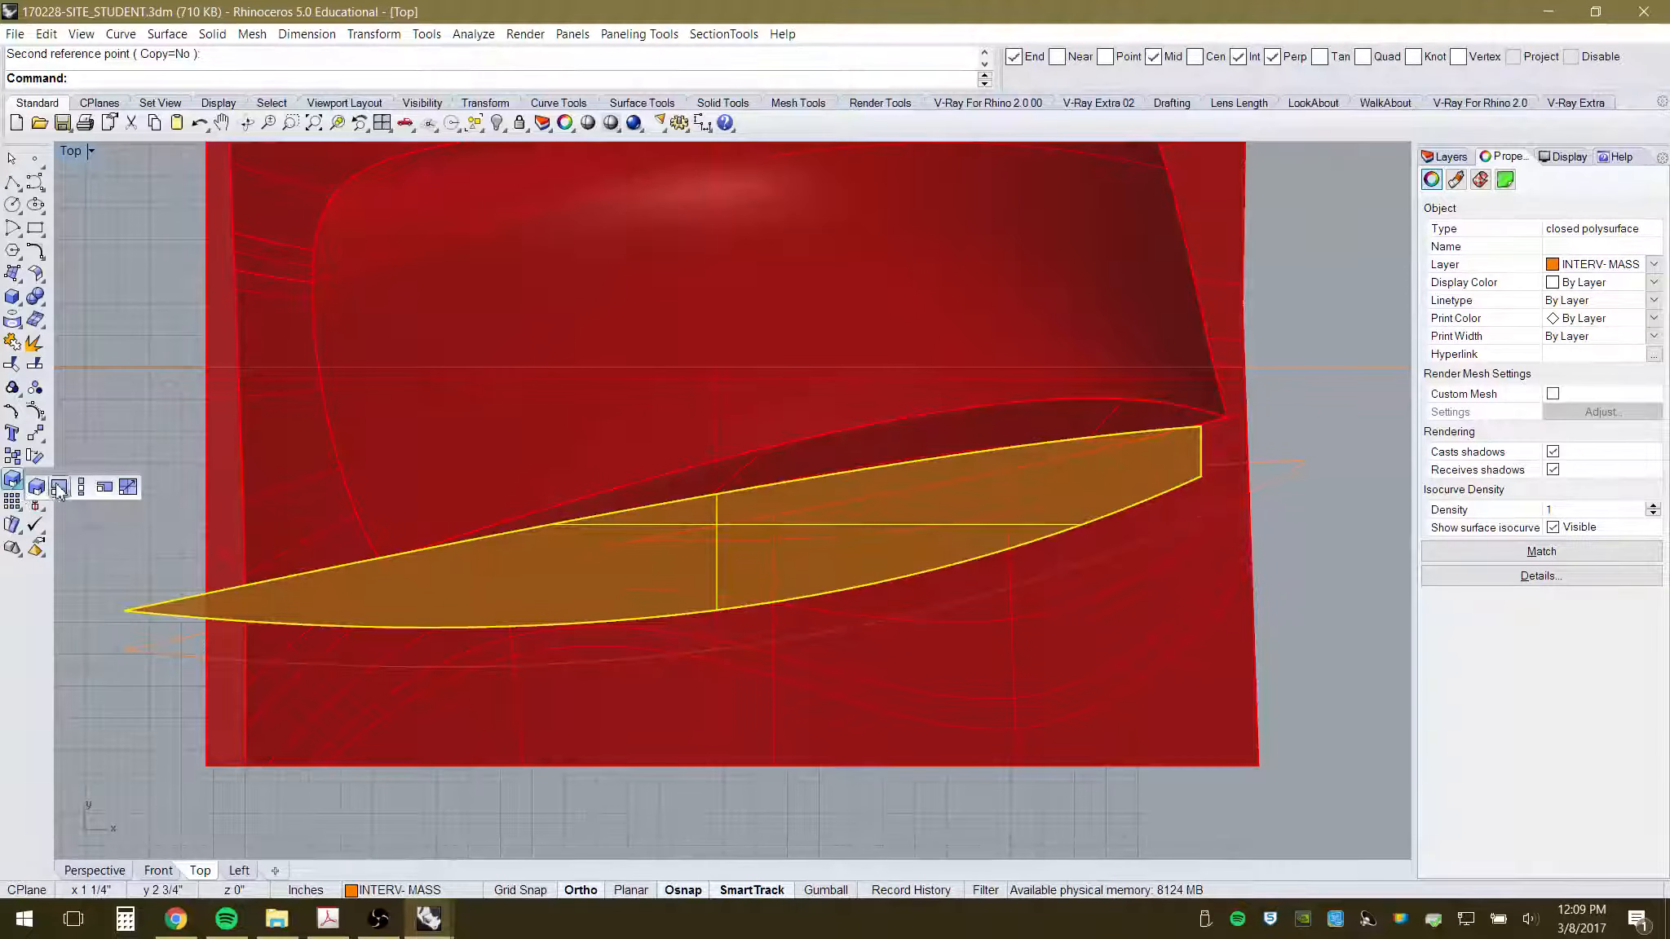
click(85, 488)
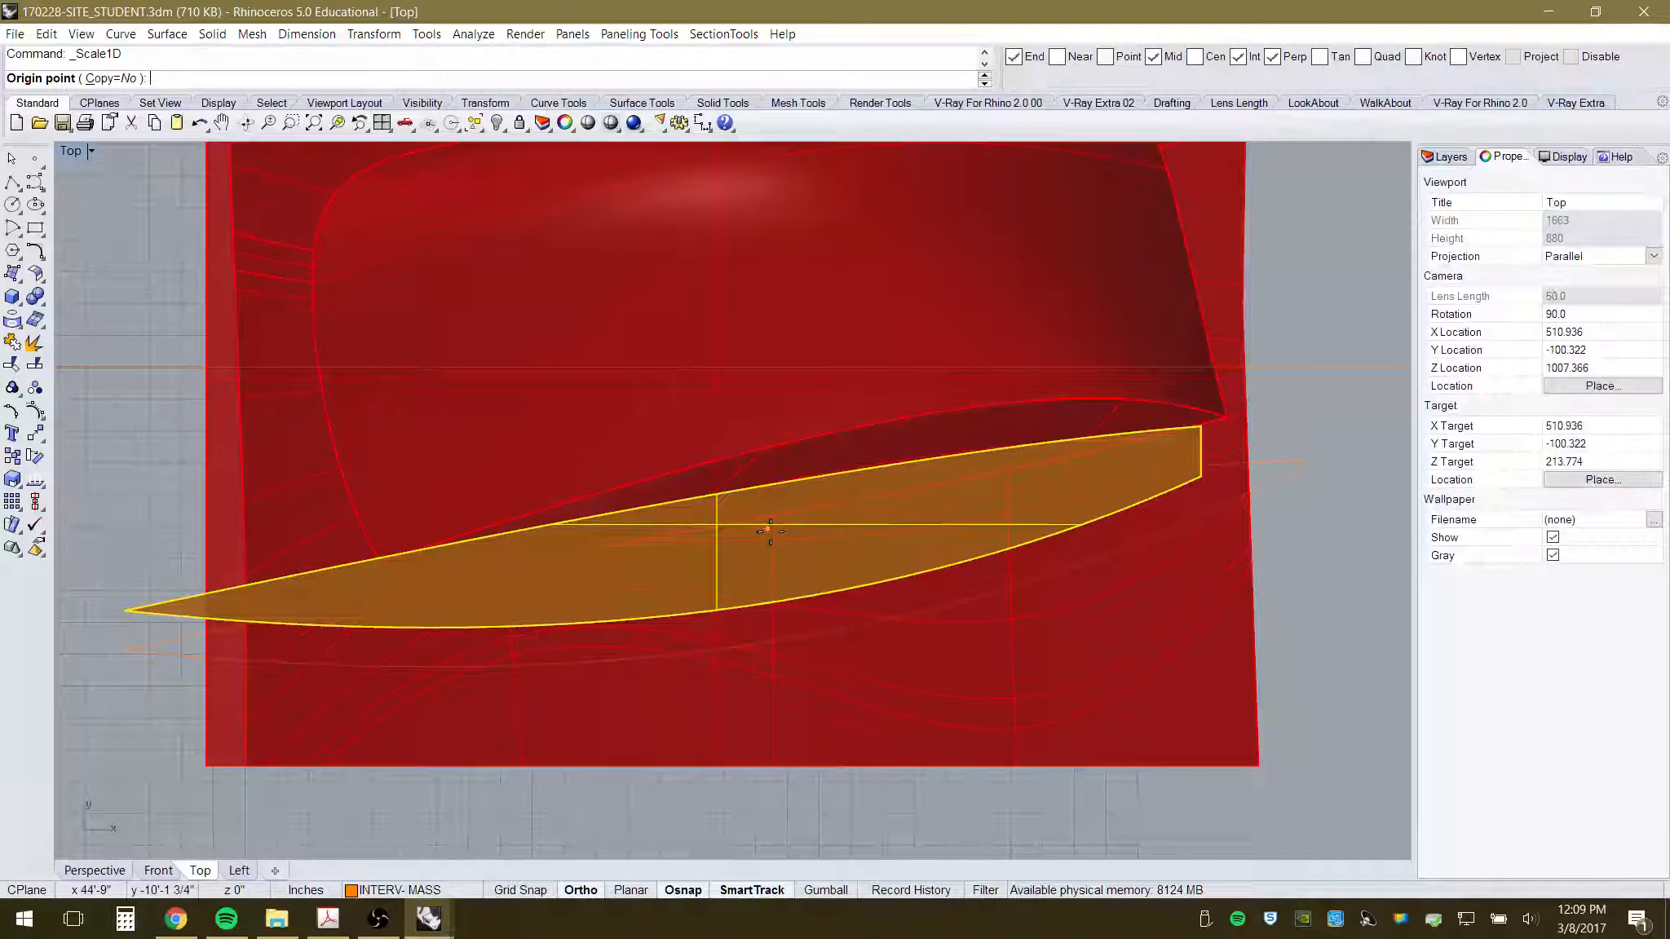
click(1351, 419)
click(1349, 475)
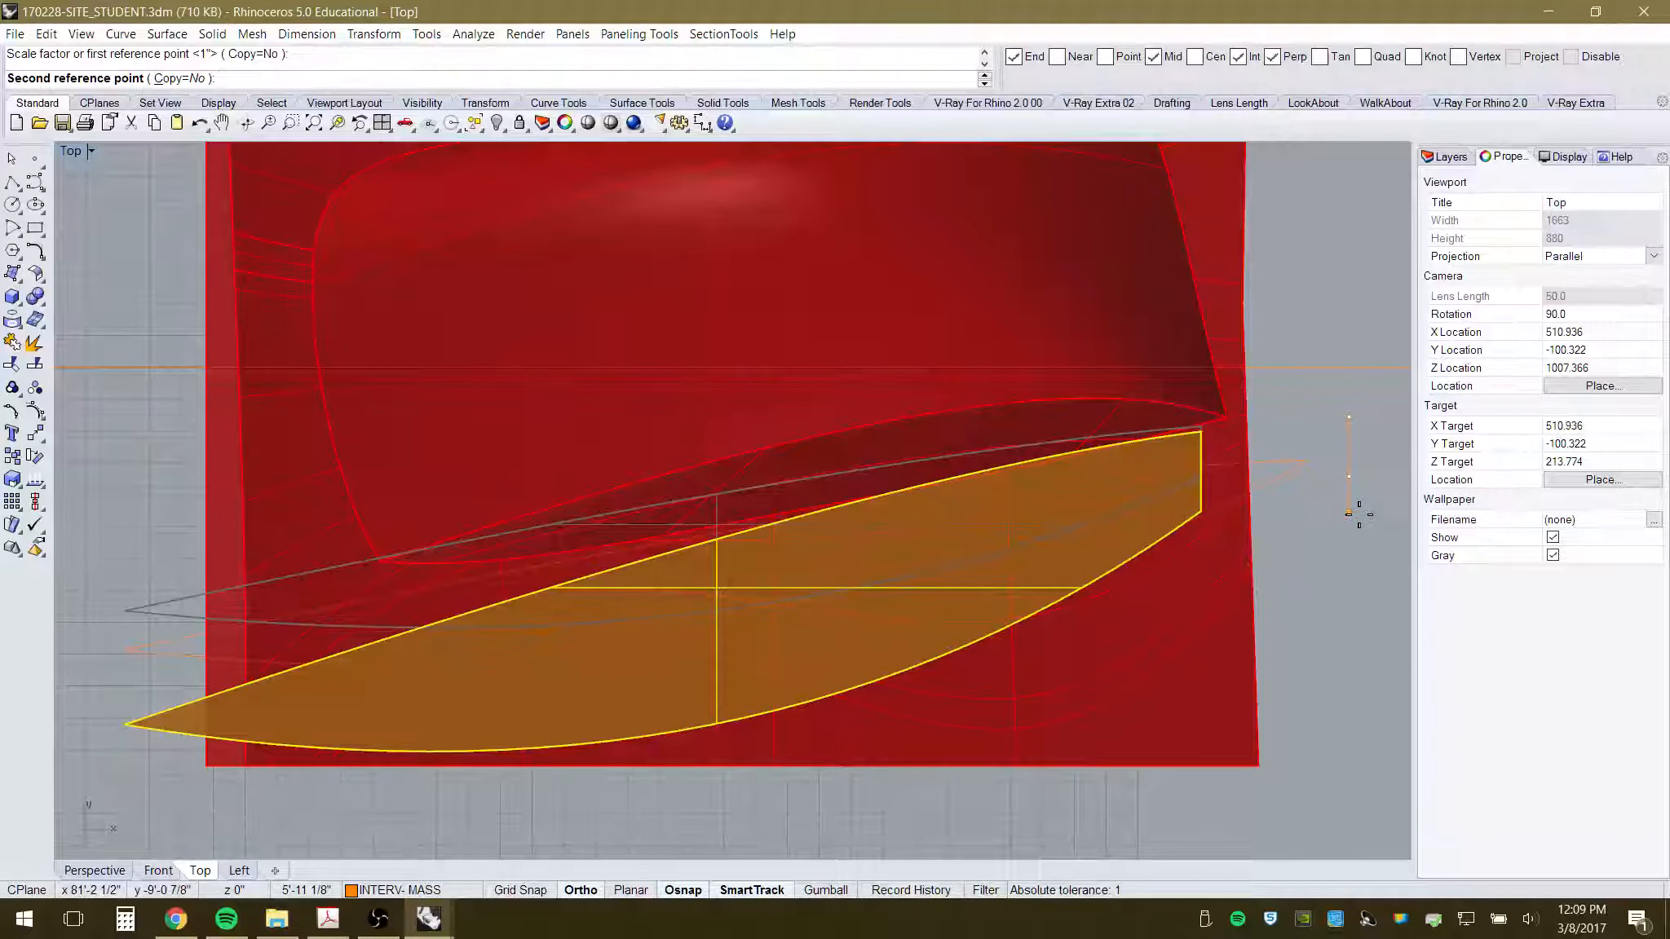
key(Escape)
- Drag the blade slightly north and view the widened result in Perspective
drag(854, 576, 863, 550)
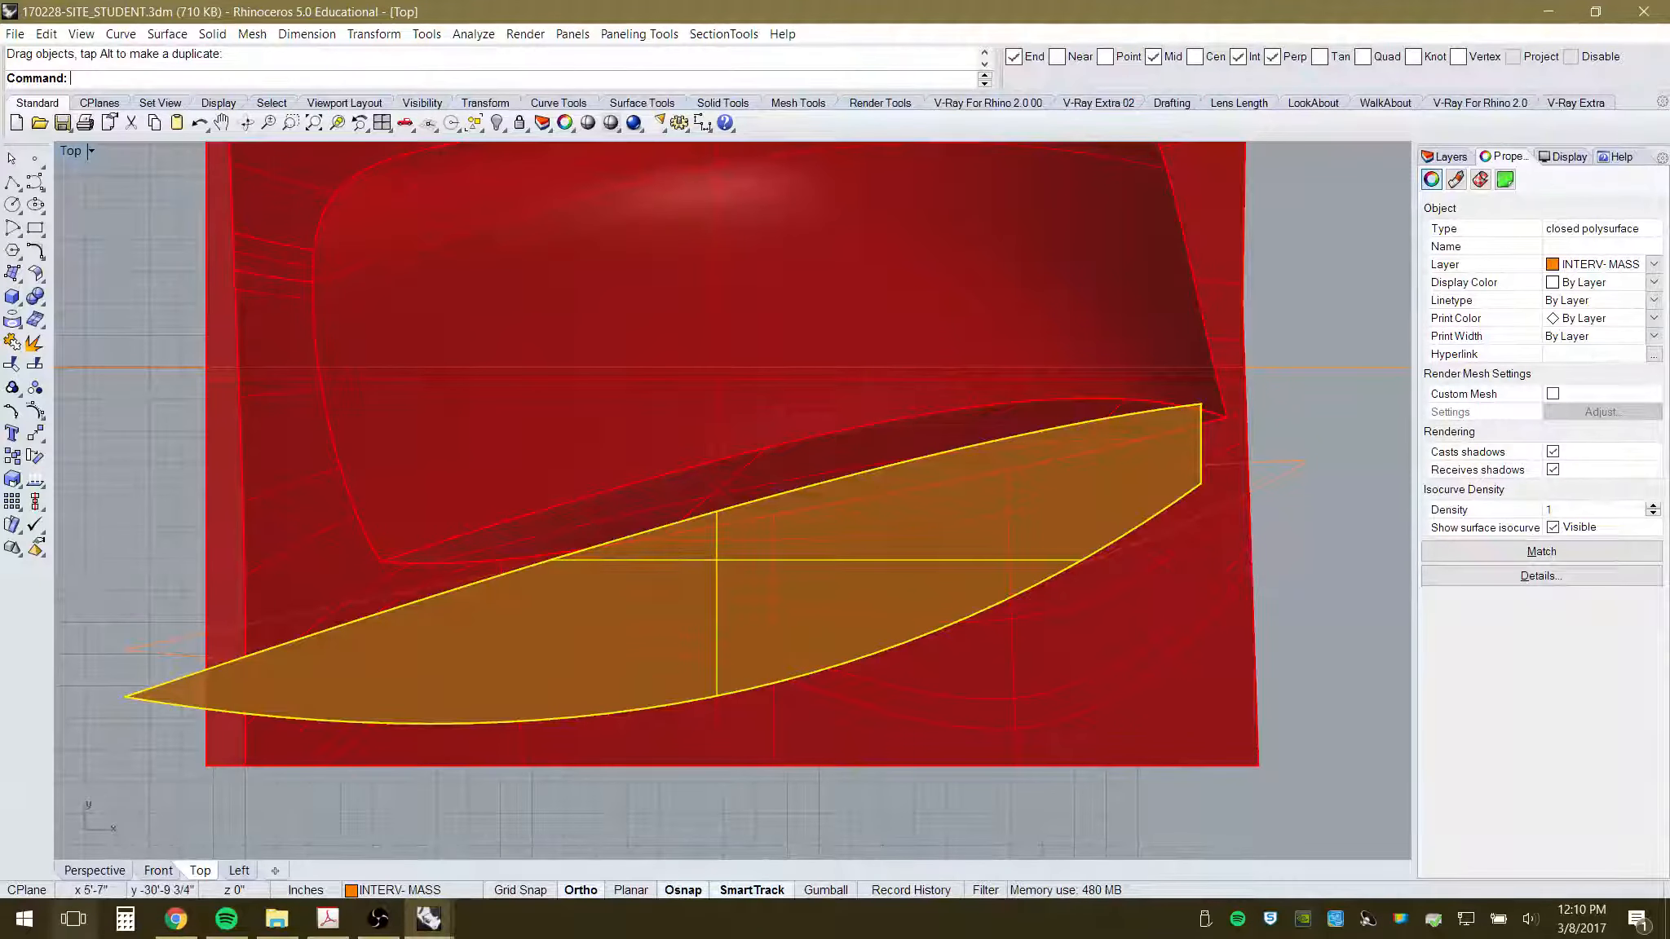
click(72, 871)
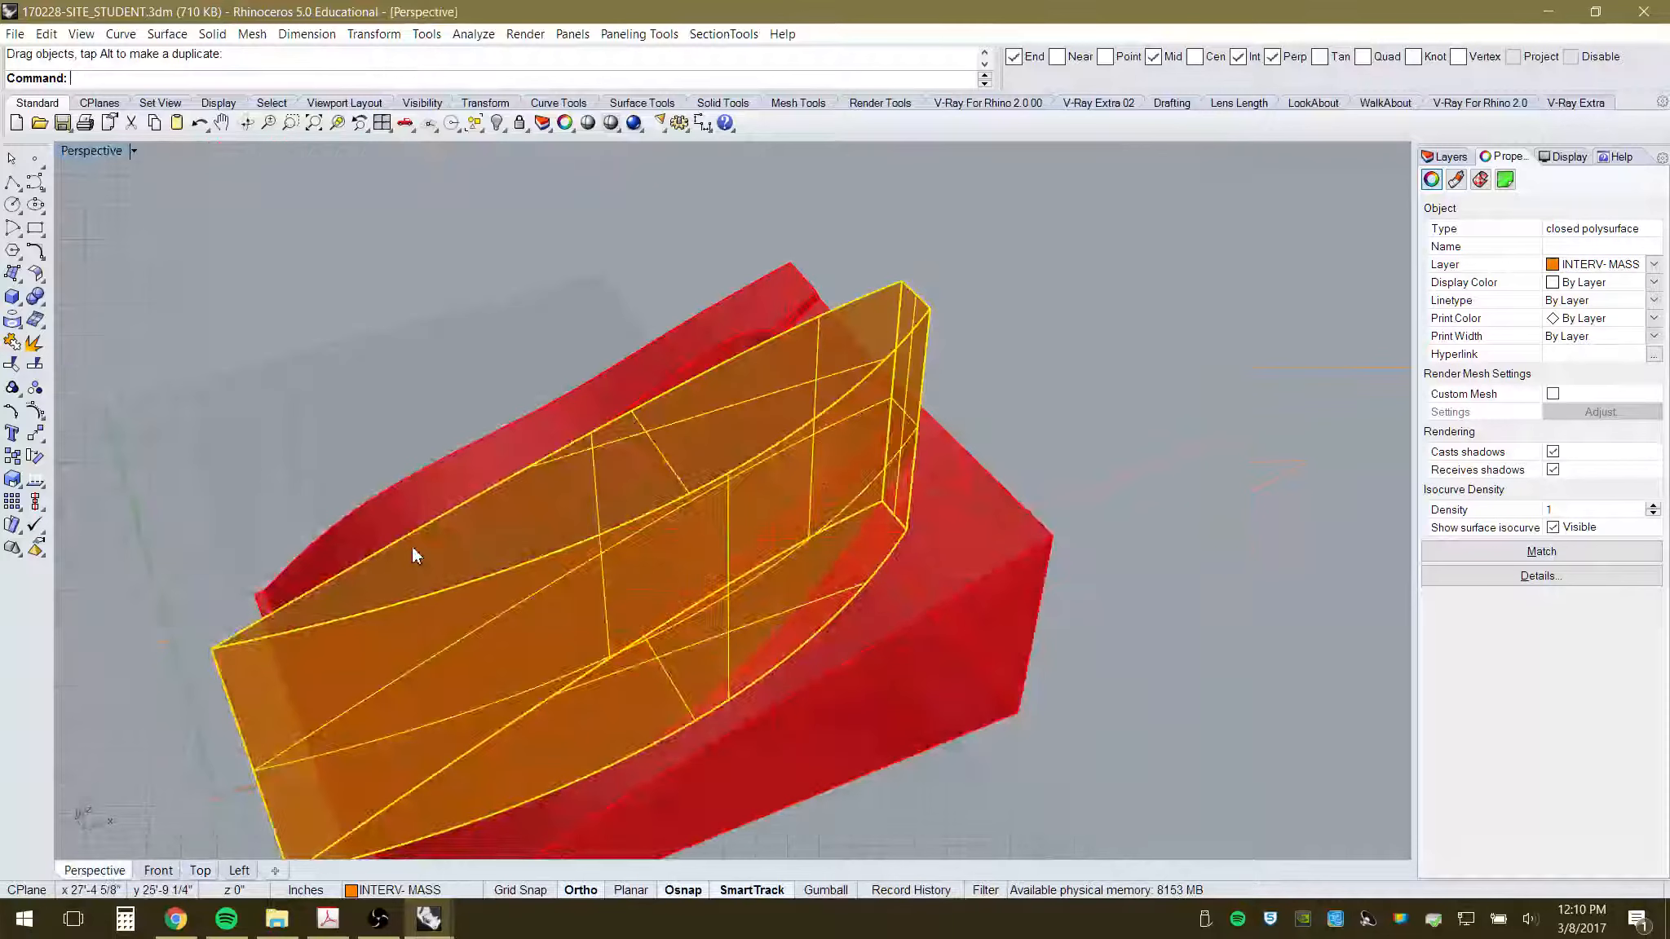
click(1094, 337)
right_drag(1094, 338, 901, 471)
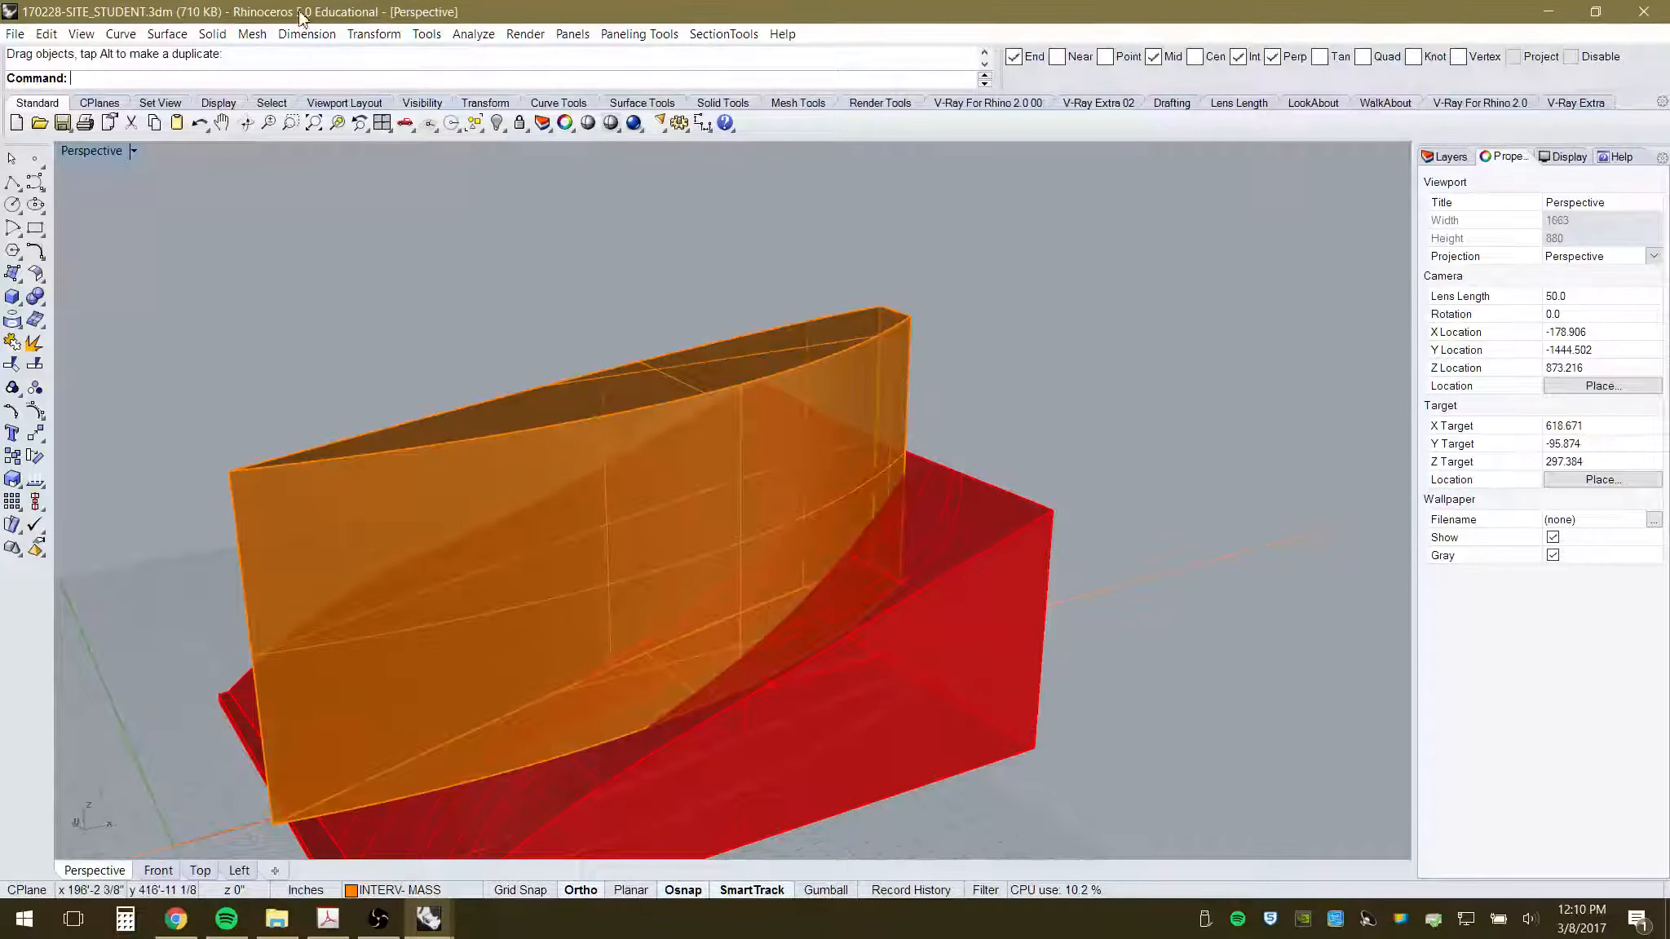
- Boolean the orange mass with the red site block, cycling the result to B minus A
click(212, 33)
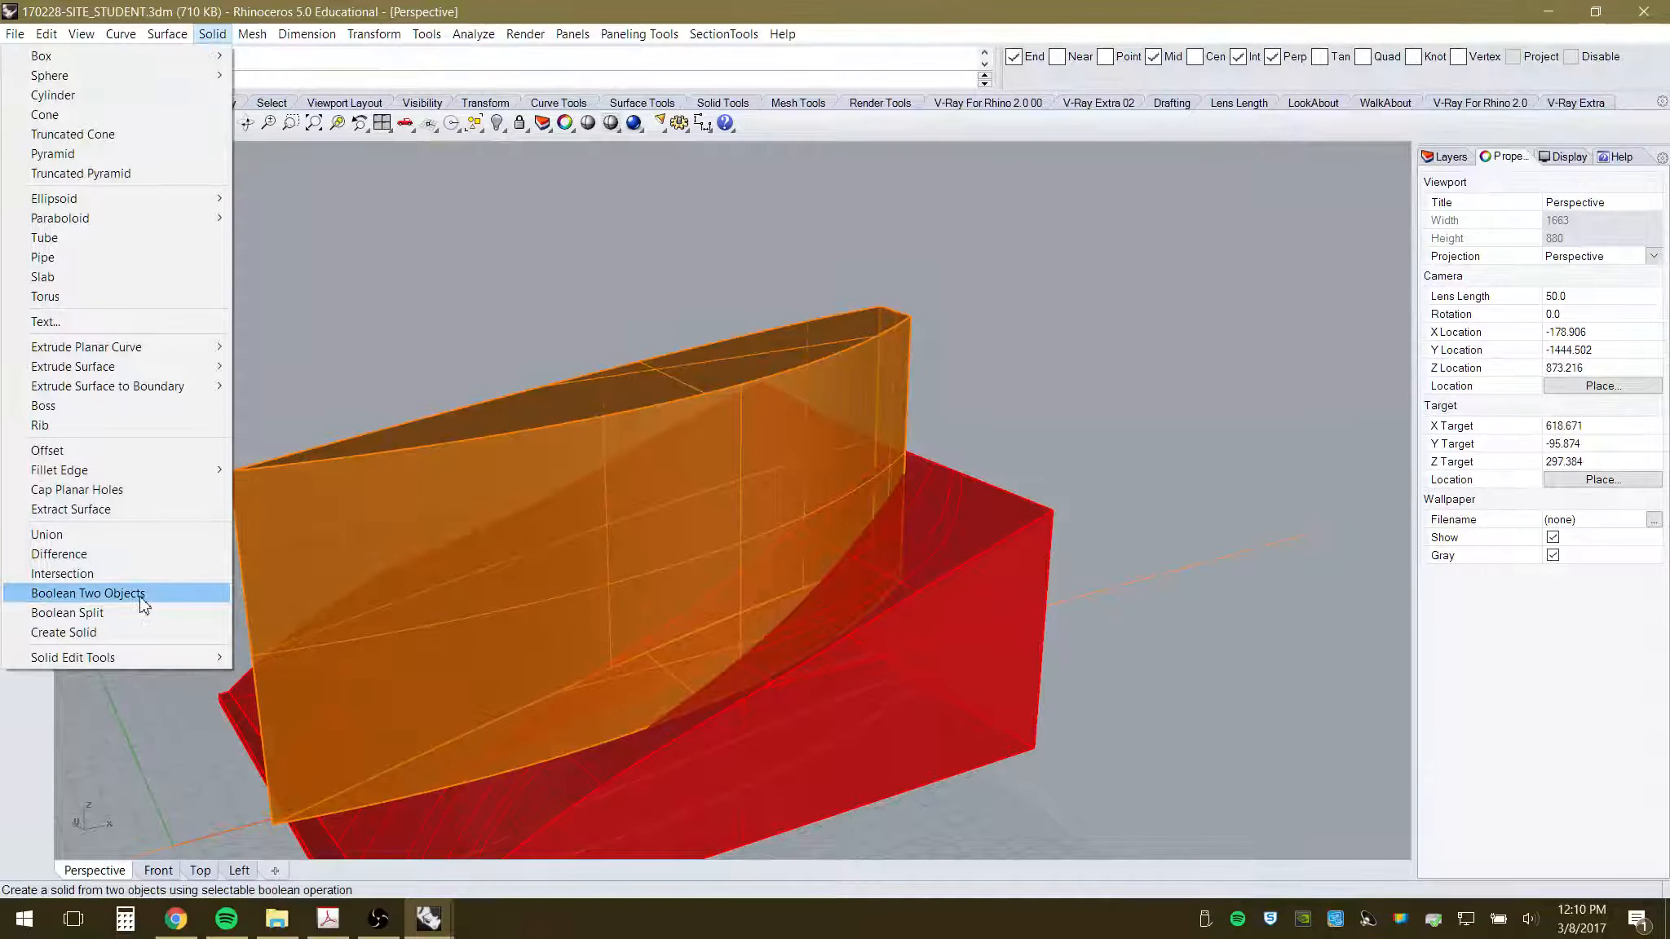
click(108, 597)
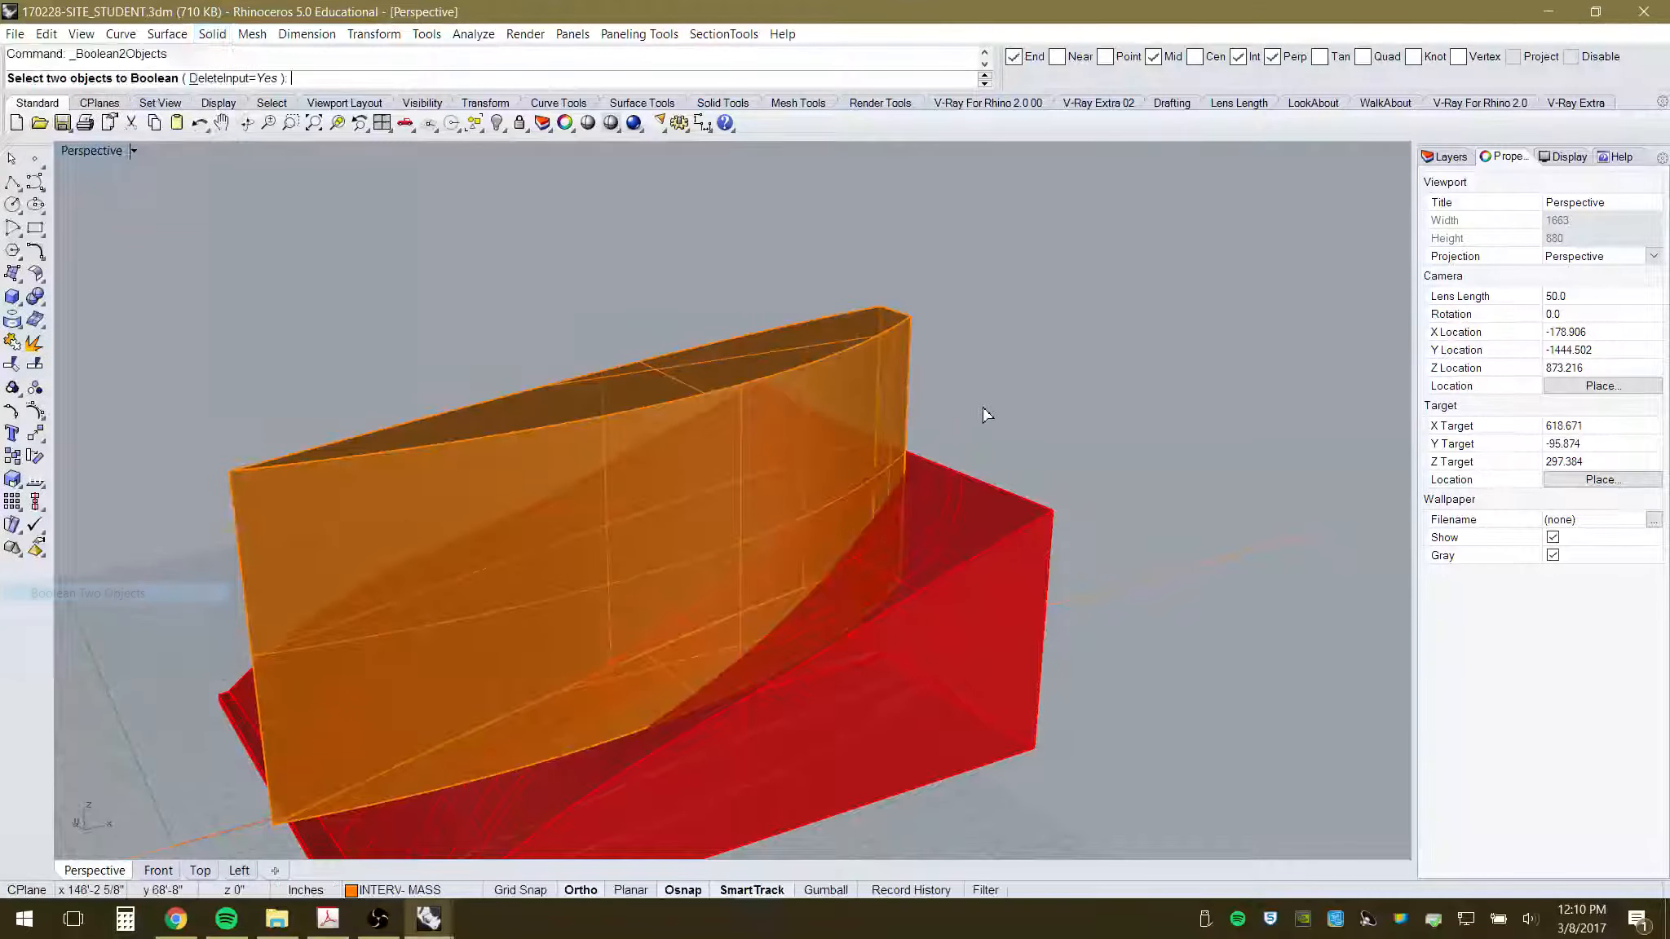
click(866, 381)
click(992, 524)
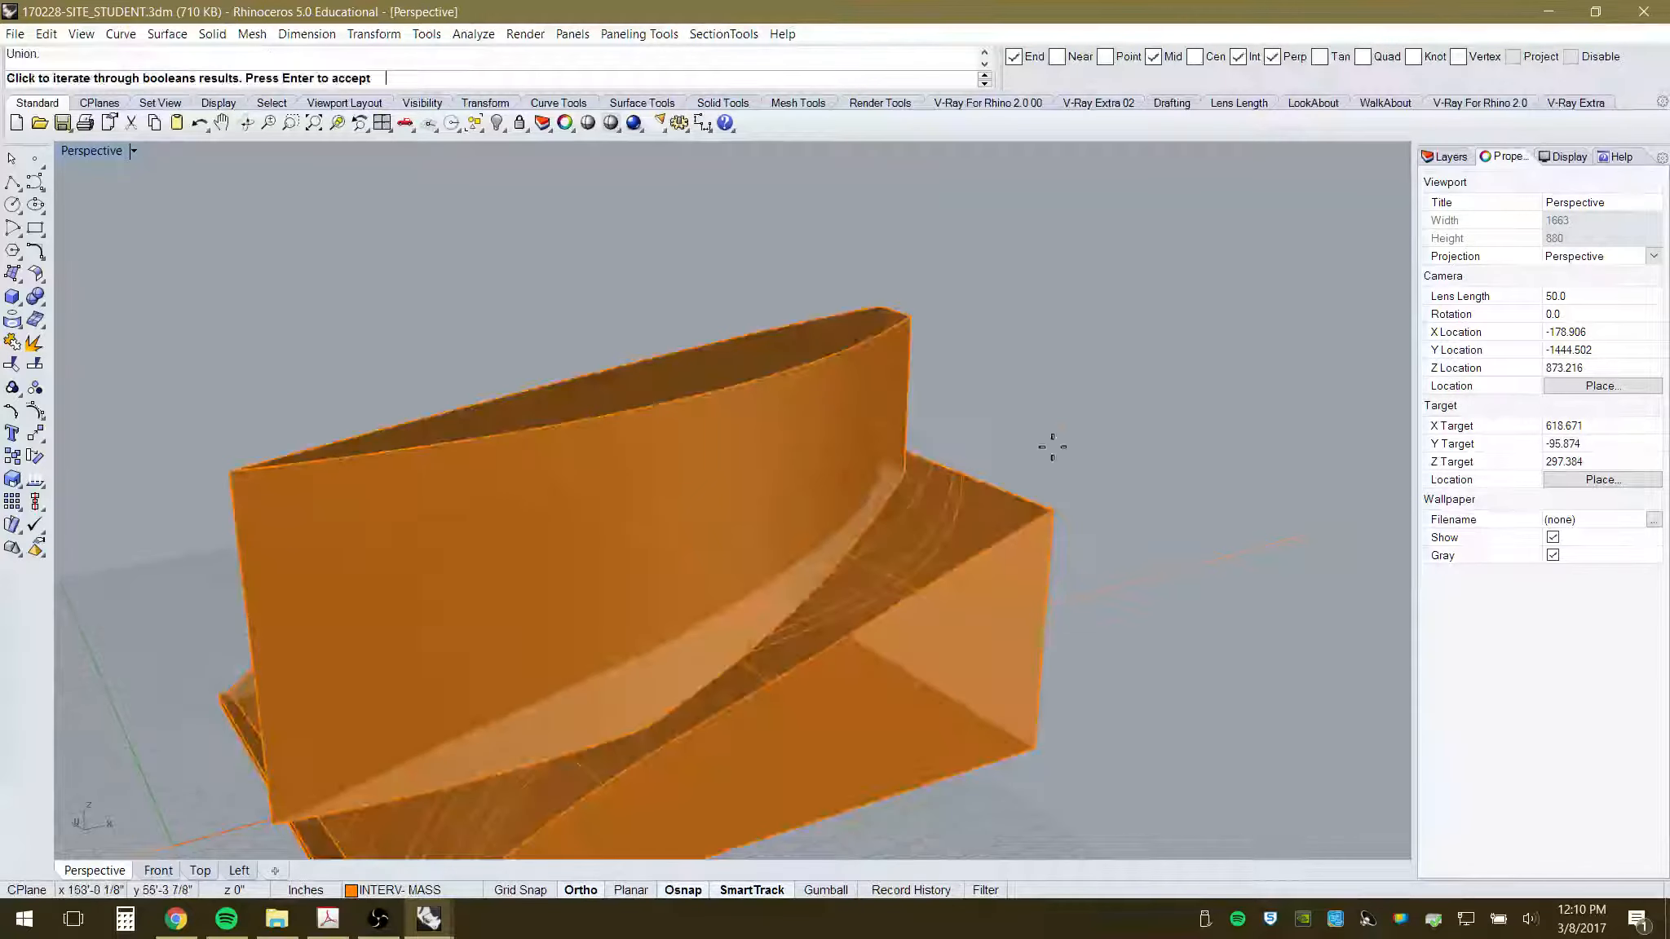
click(1081, 407)
click(1080, 408)
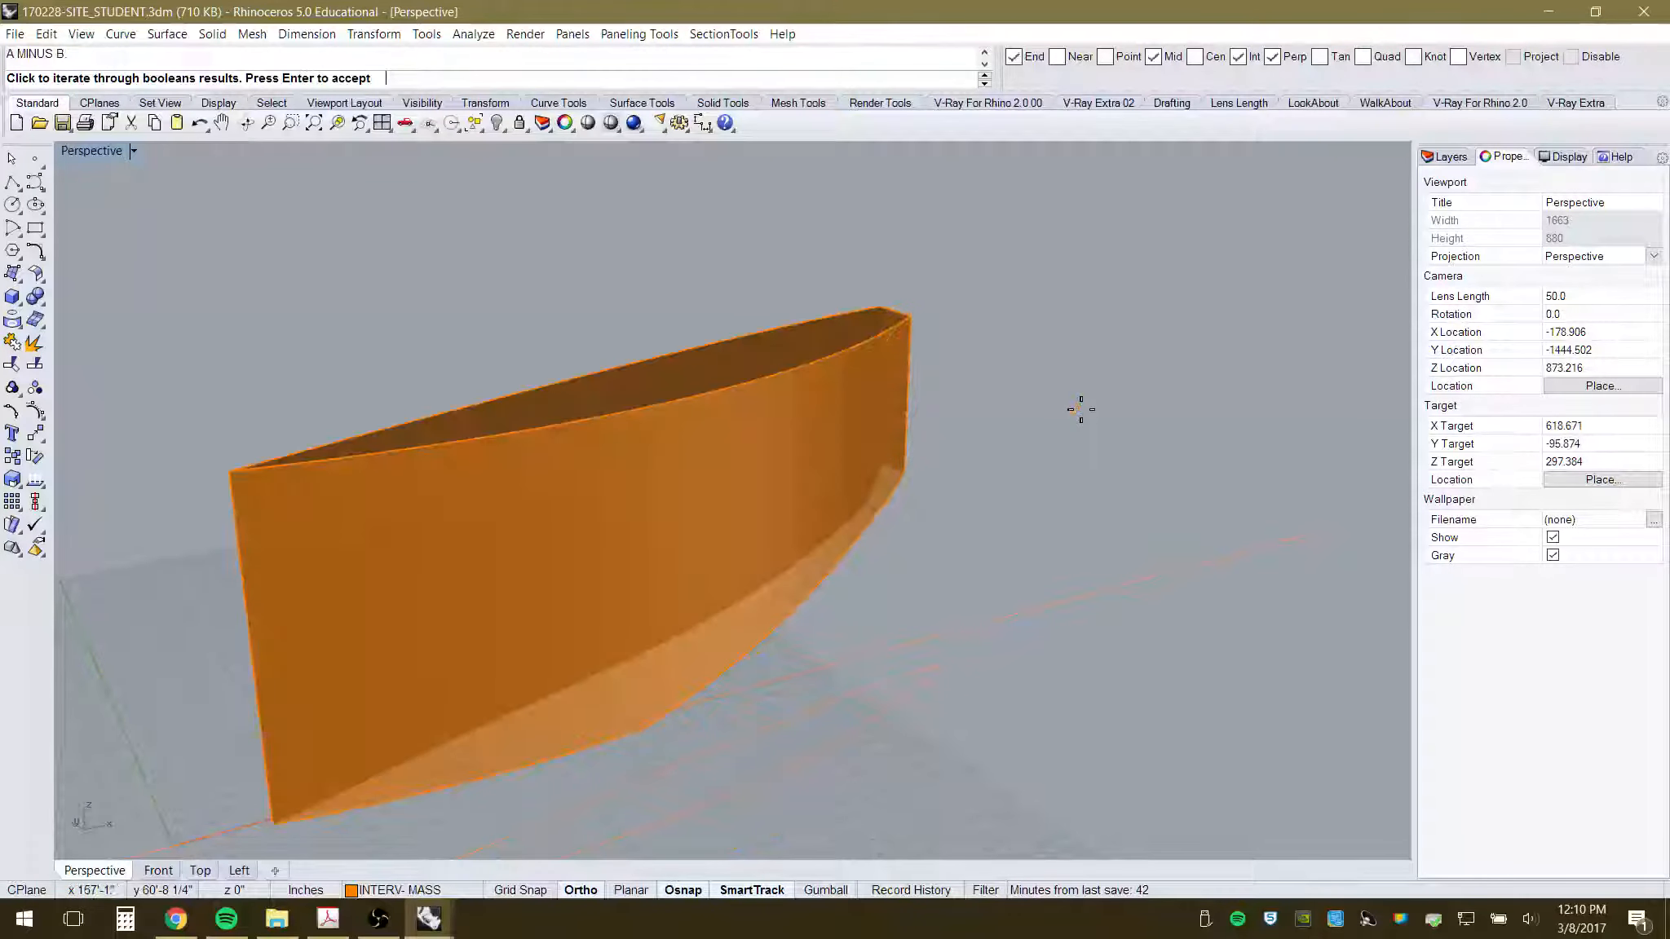
click(1056, 460)
- Inspect the carved cavity and accept the site-minus-mass result
right_drag(1056, 461, 884, 666)
scroll(763, 542, up, 6)
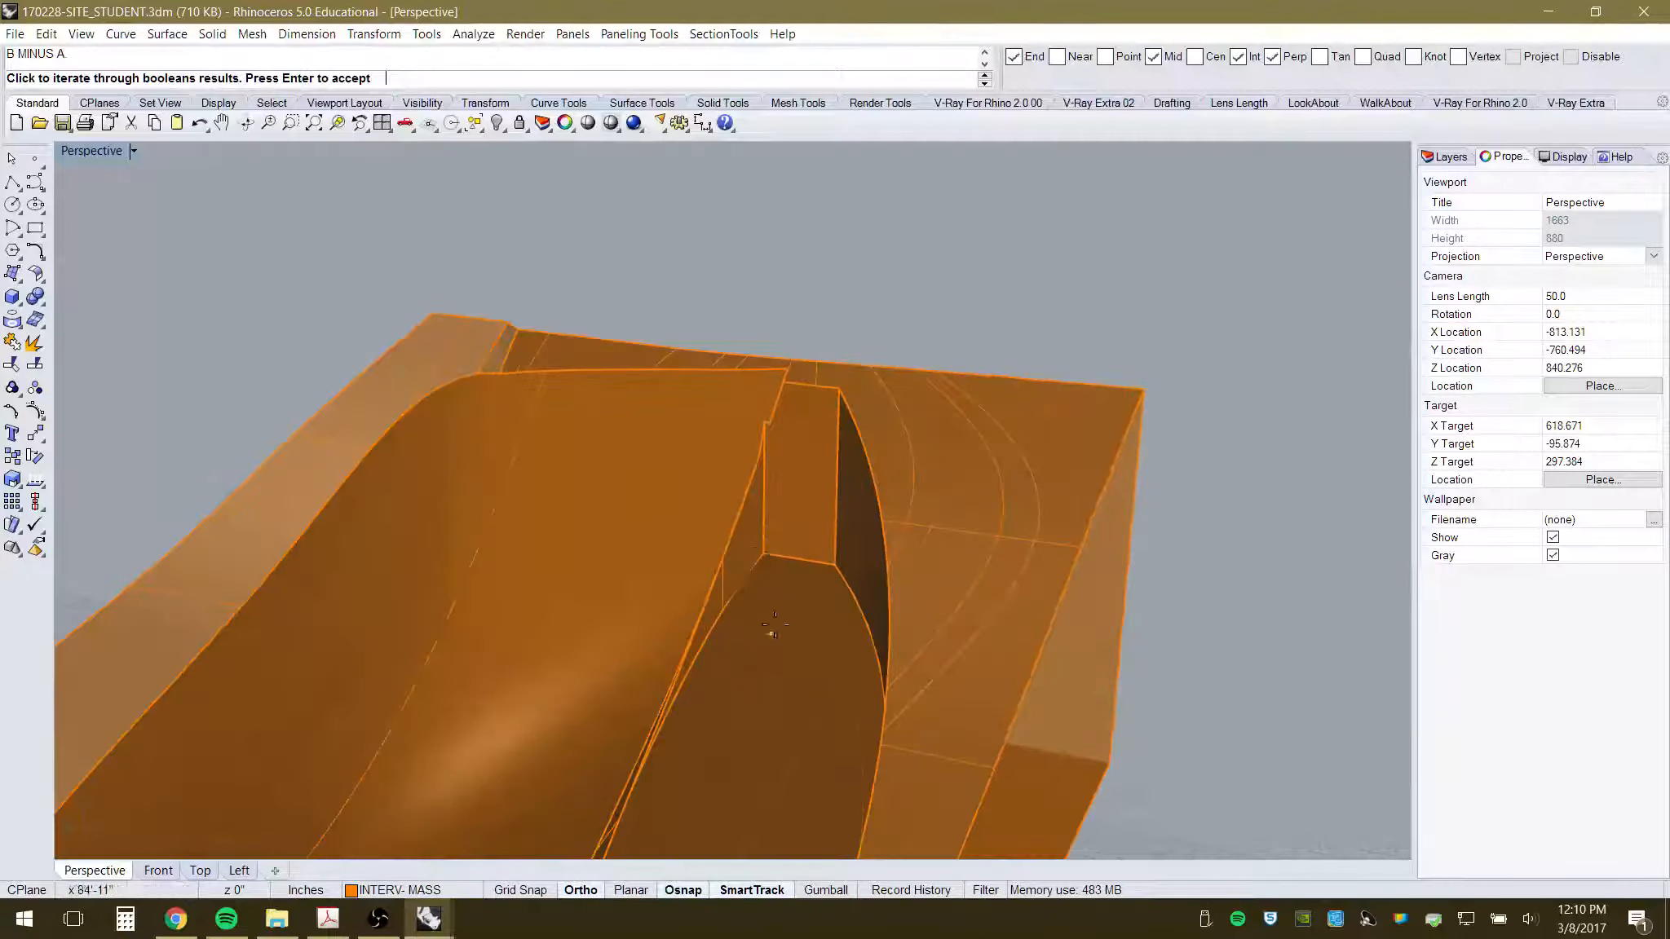
right_drag(746, 656, 779, 676)
scroll(779, 675, down, 5)
scroll(724, 663, up, 4)
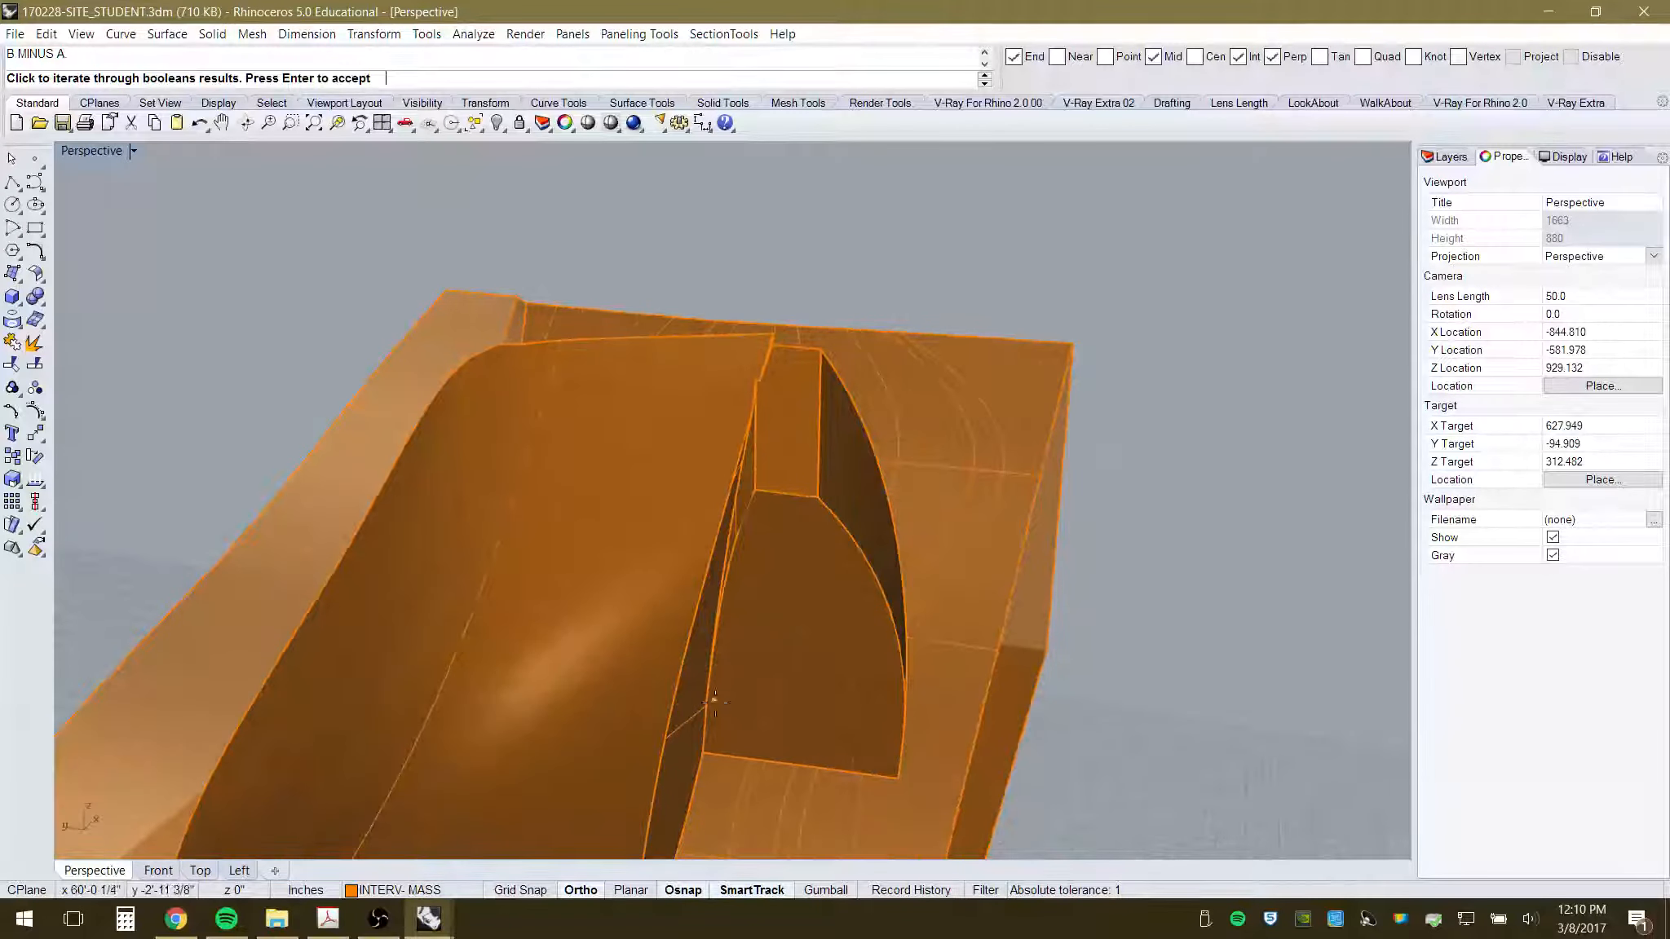
key(Return)
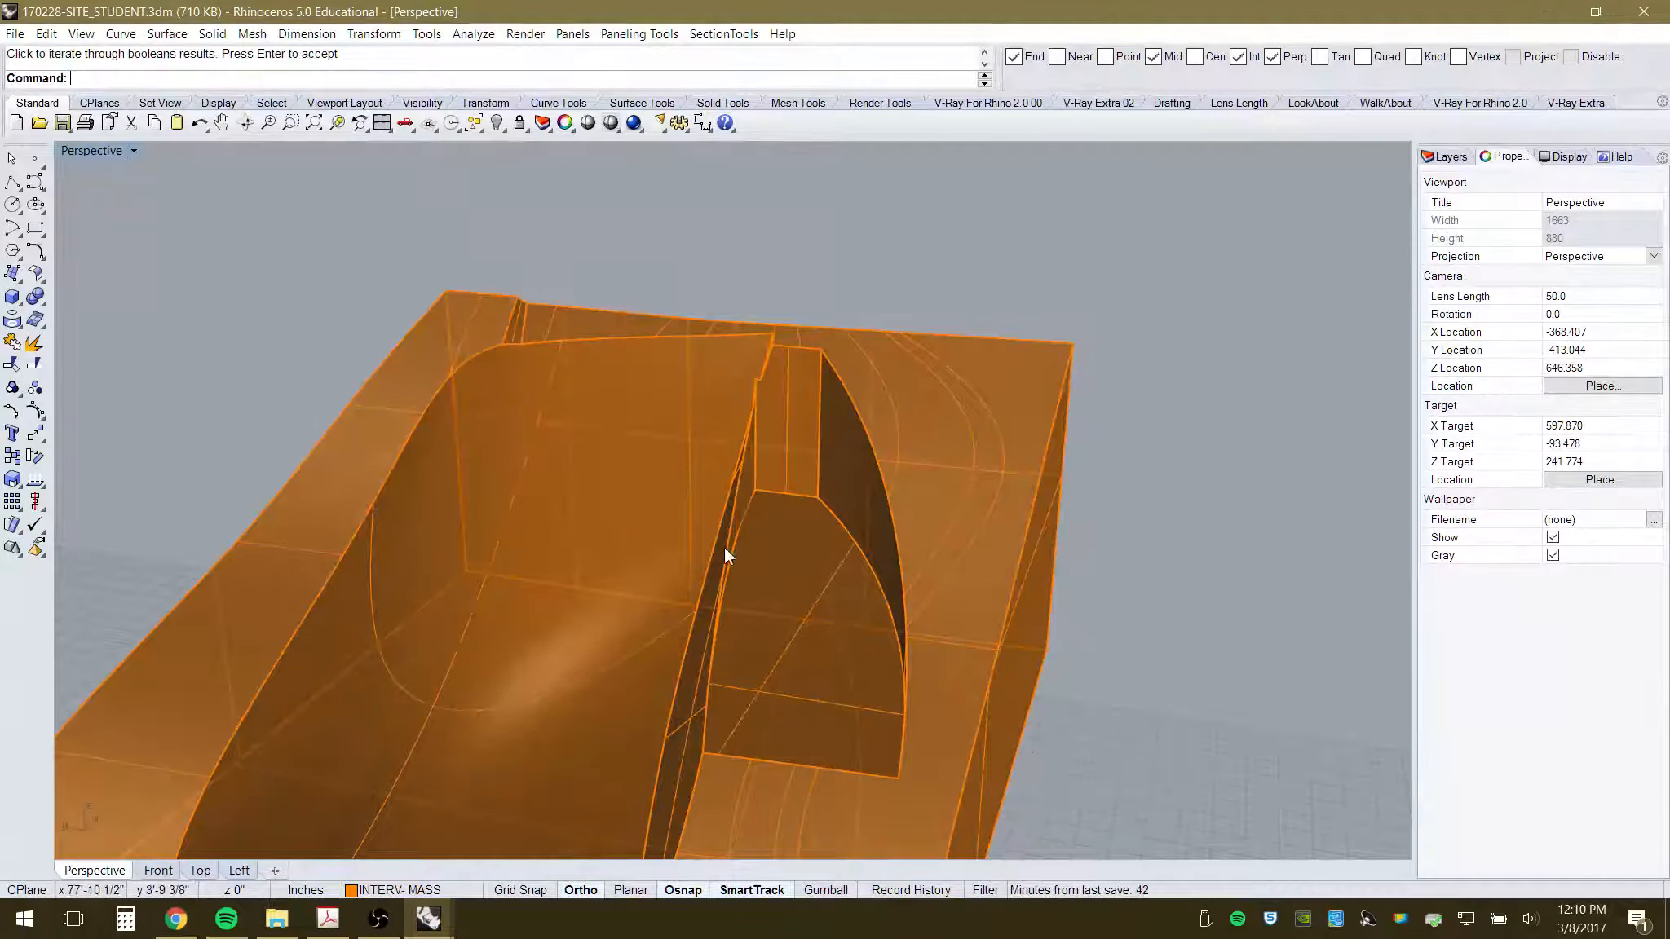
right_drag(736, 744, 720, 609)
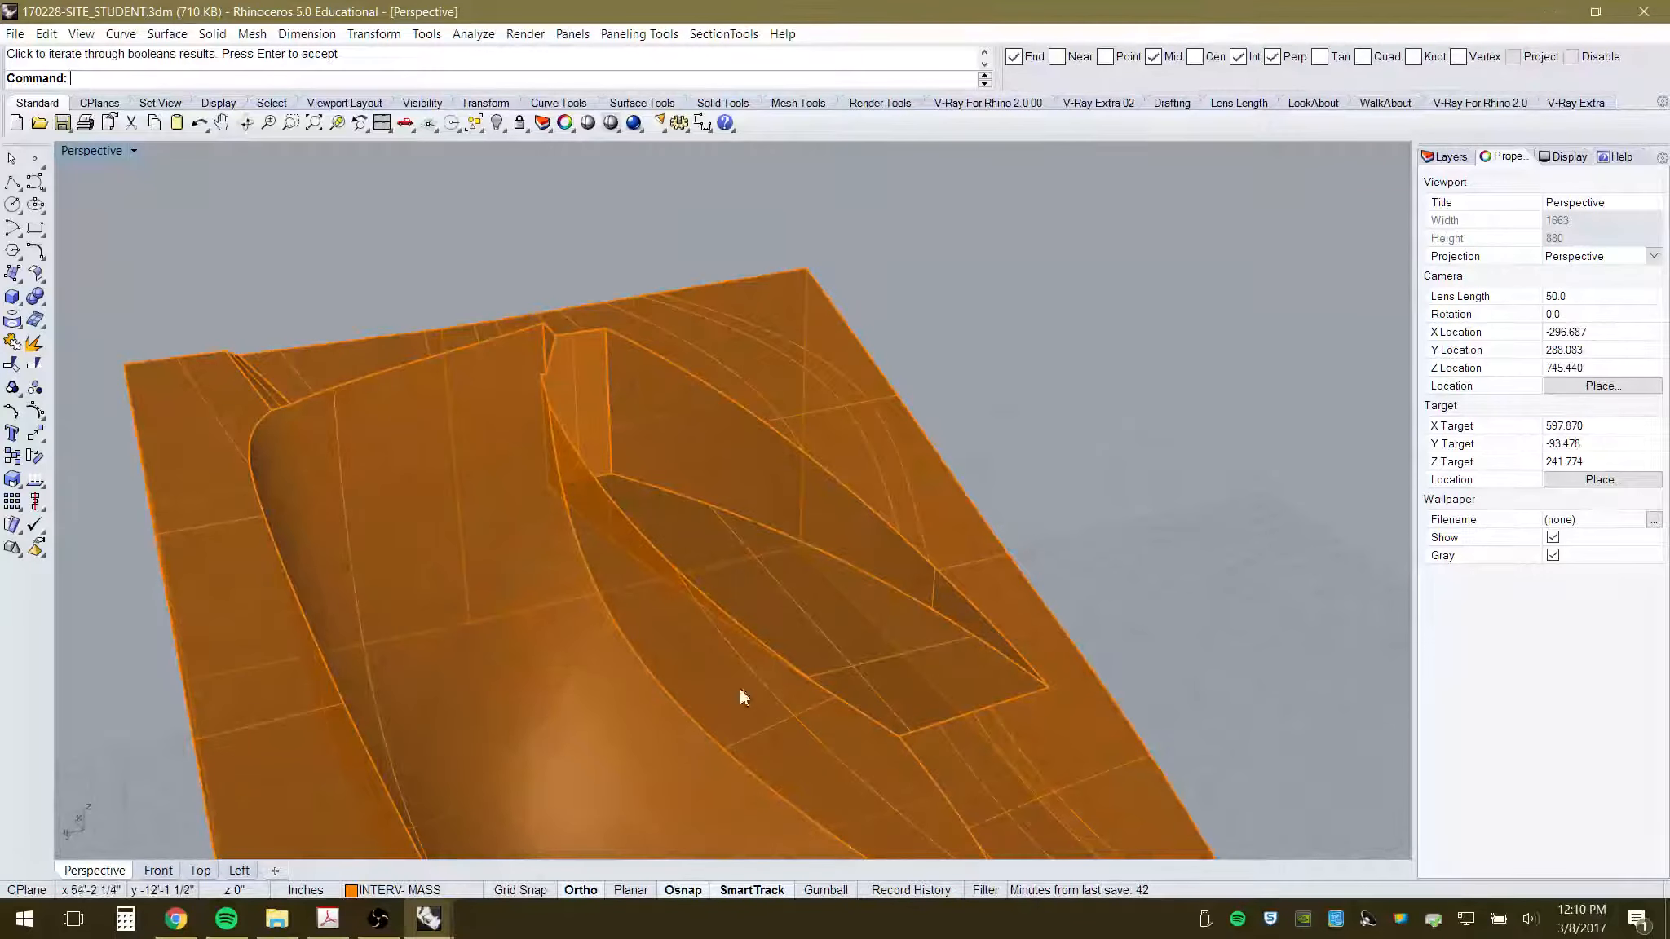
right_drag(739, 689, 696, 767)
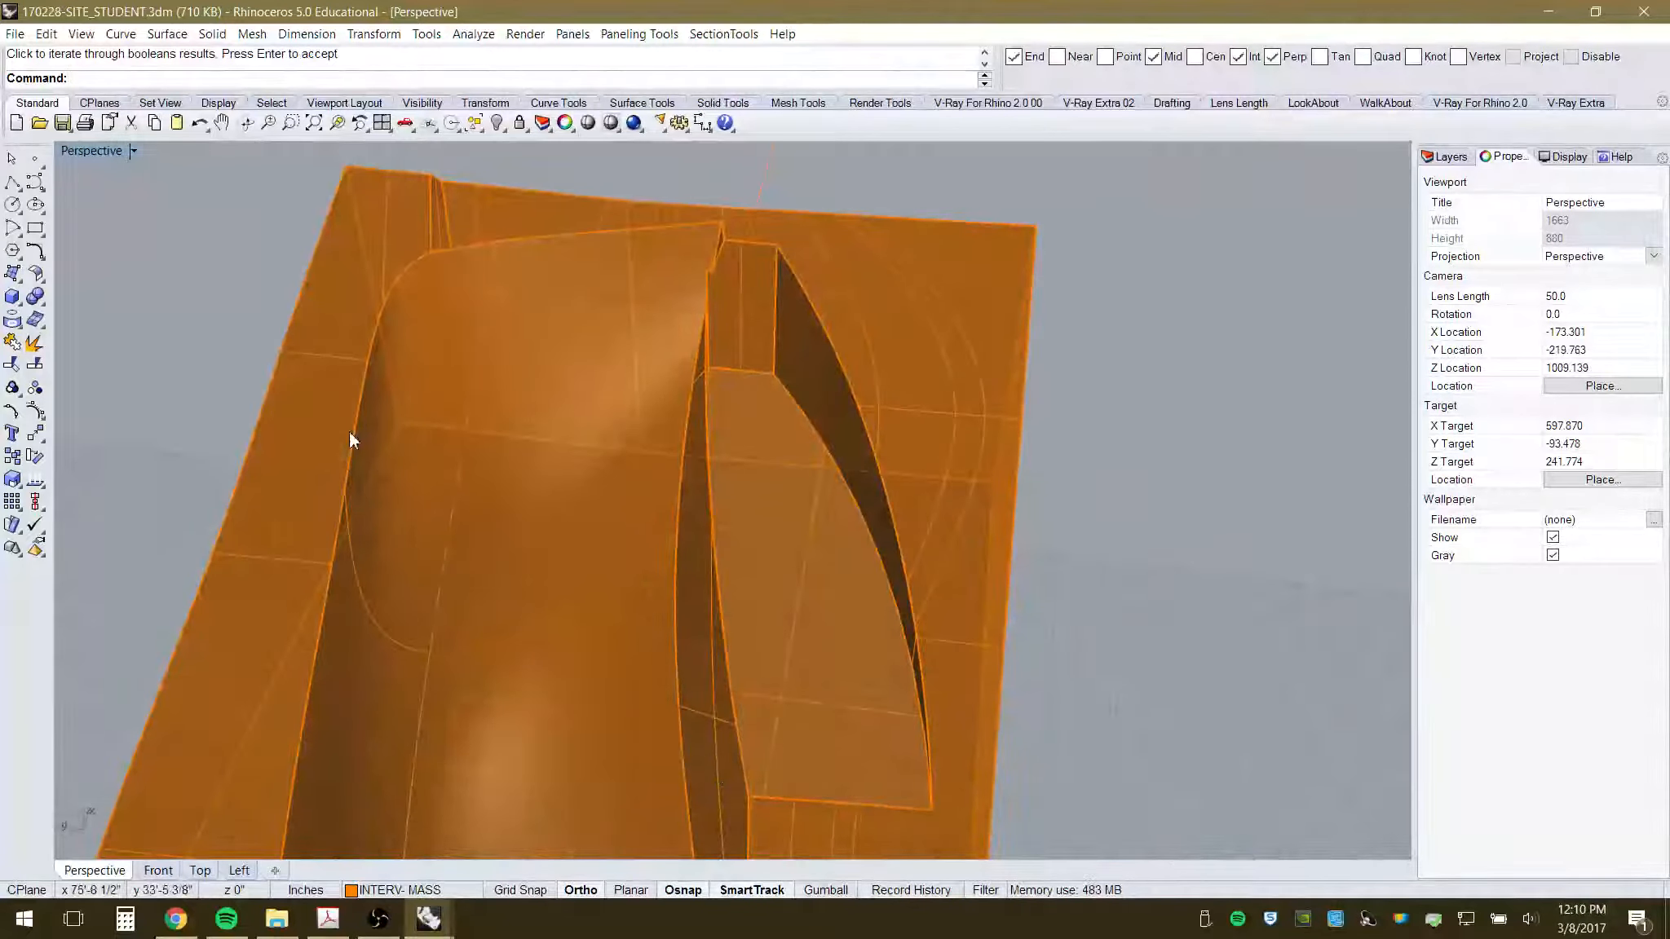
- Start a corner-point surface from the cavity edge, then cancel it
click(12, 273)
right_drag(809, 562, 856, 627)
click(669, 226)
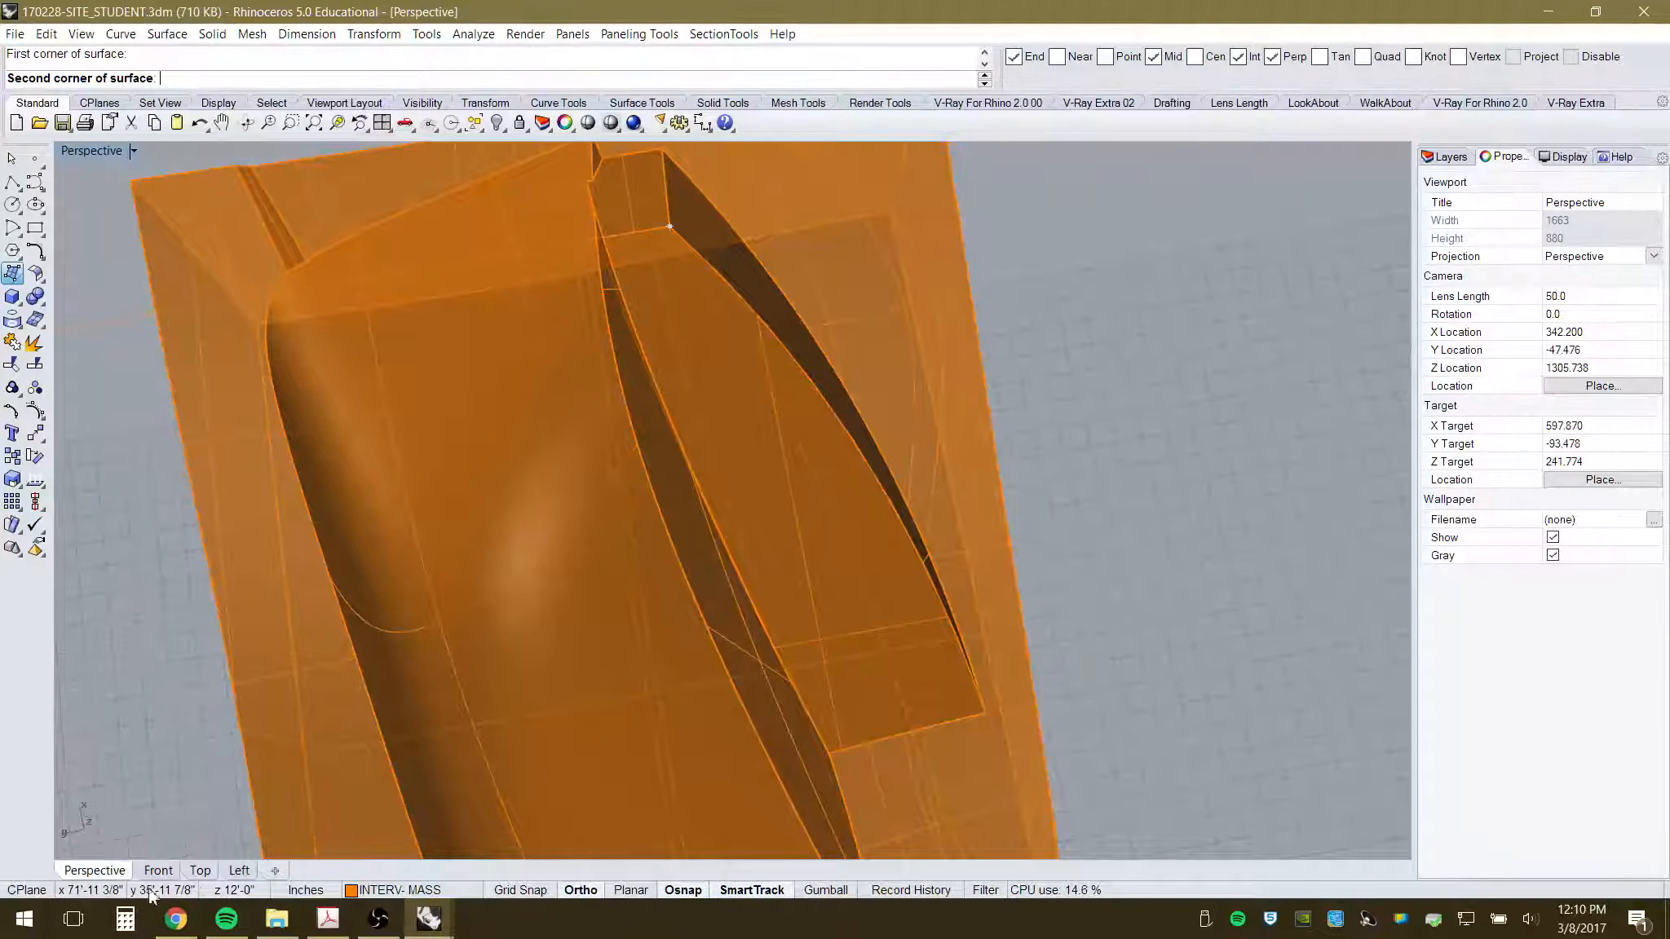
click(210, 870)
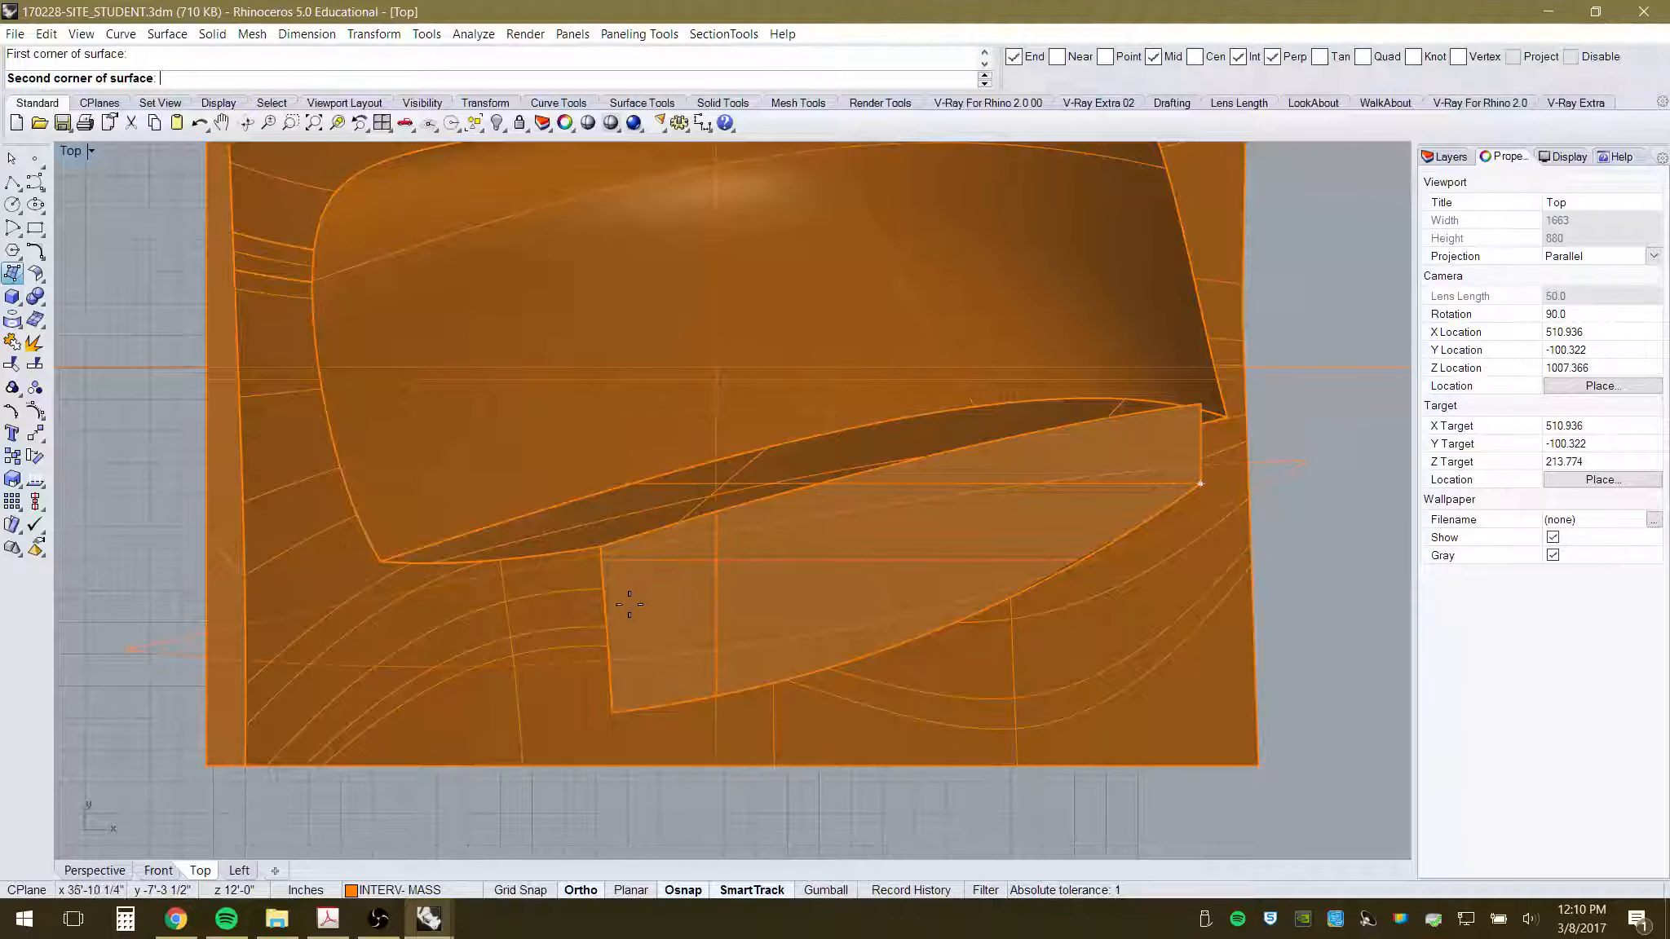
click(591, 569)
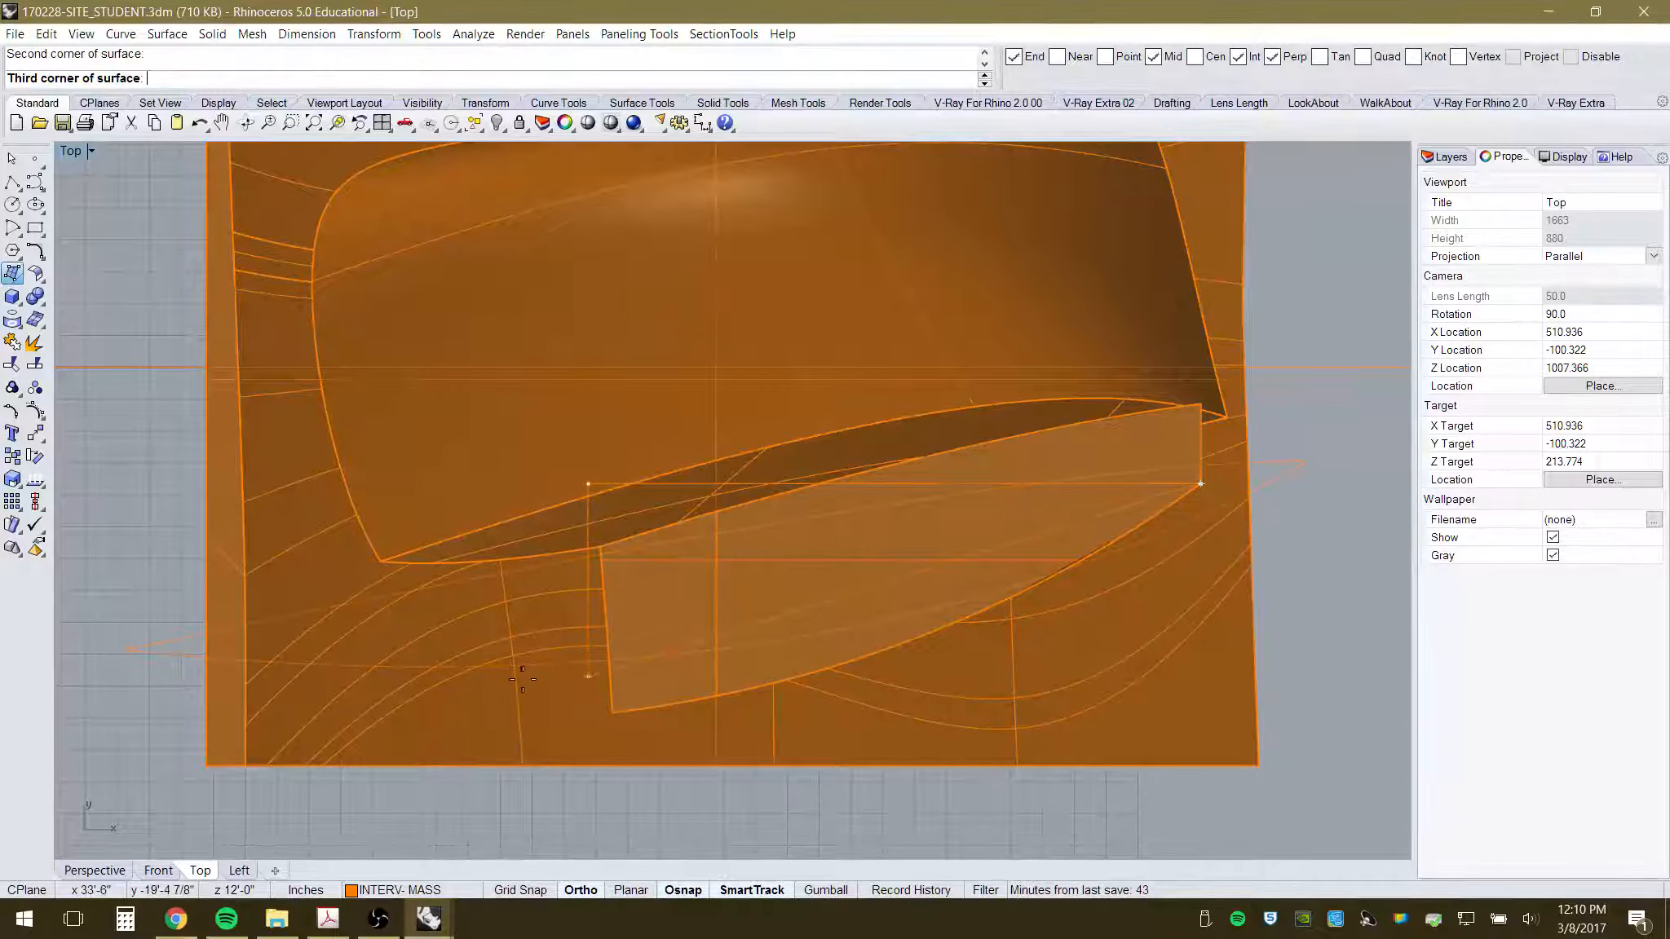
key(Escape)
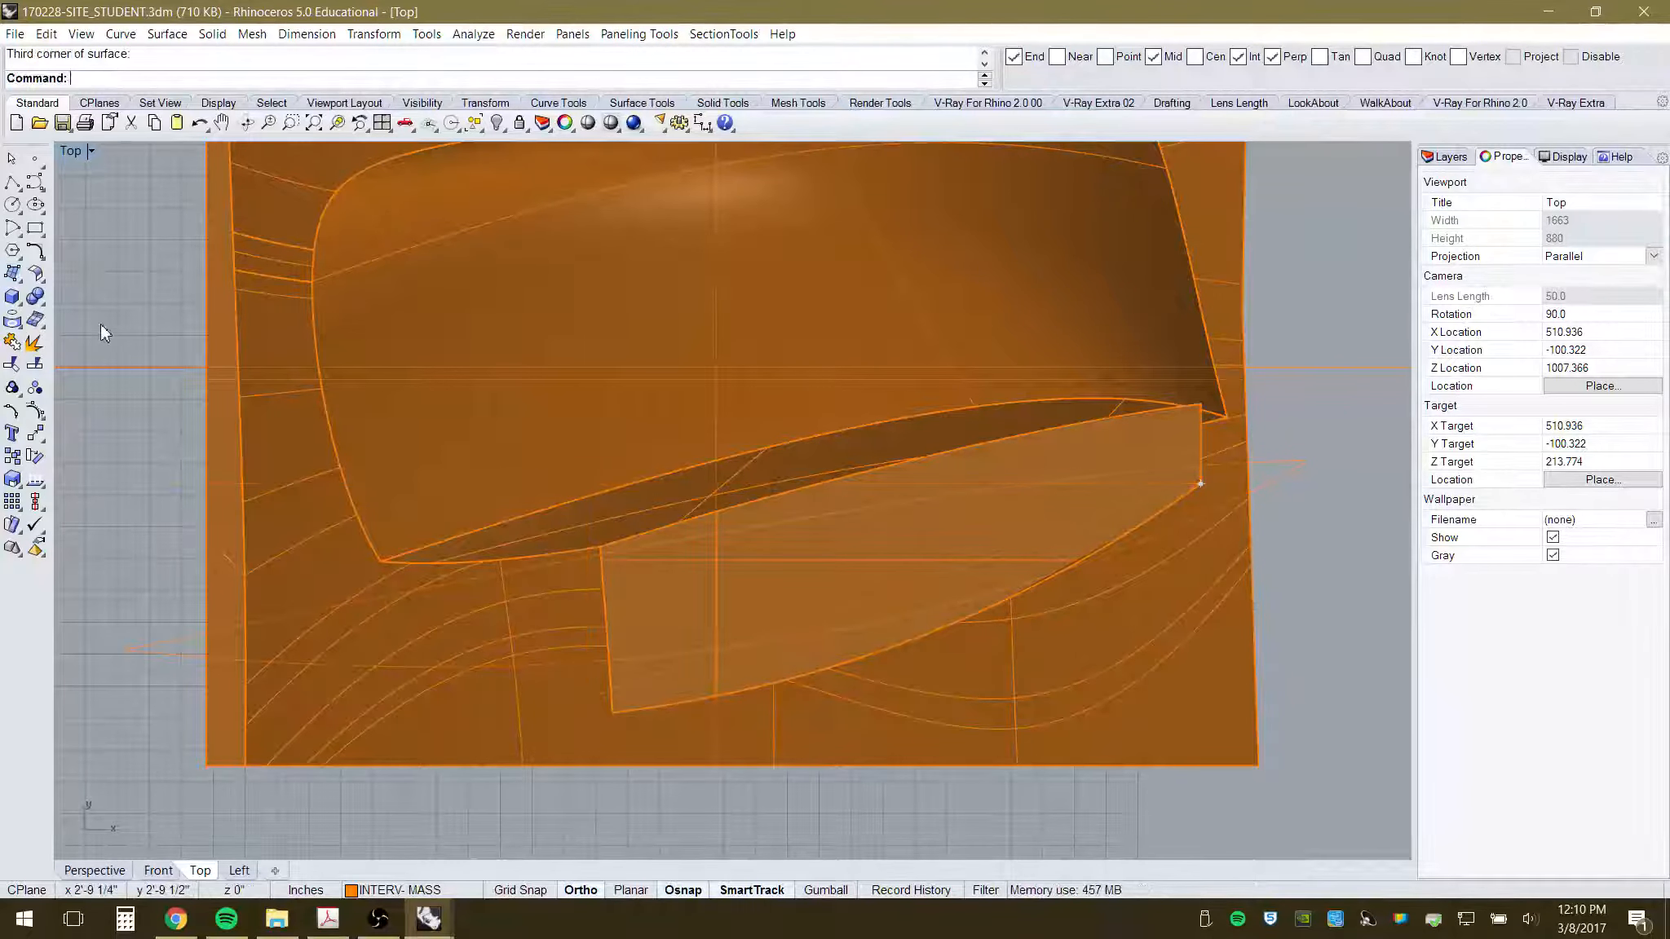
- Draw a tall box from the cavity's top edge, opposite corner in Top, height in Perspective
click(13, 299)
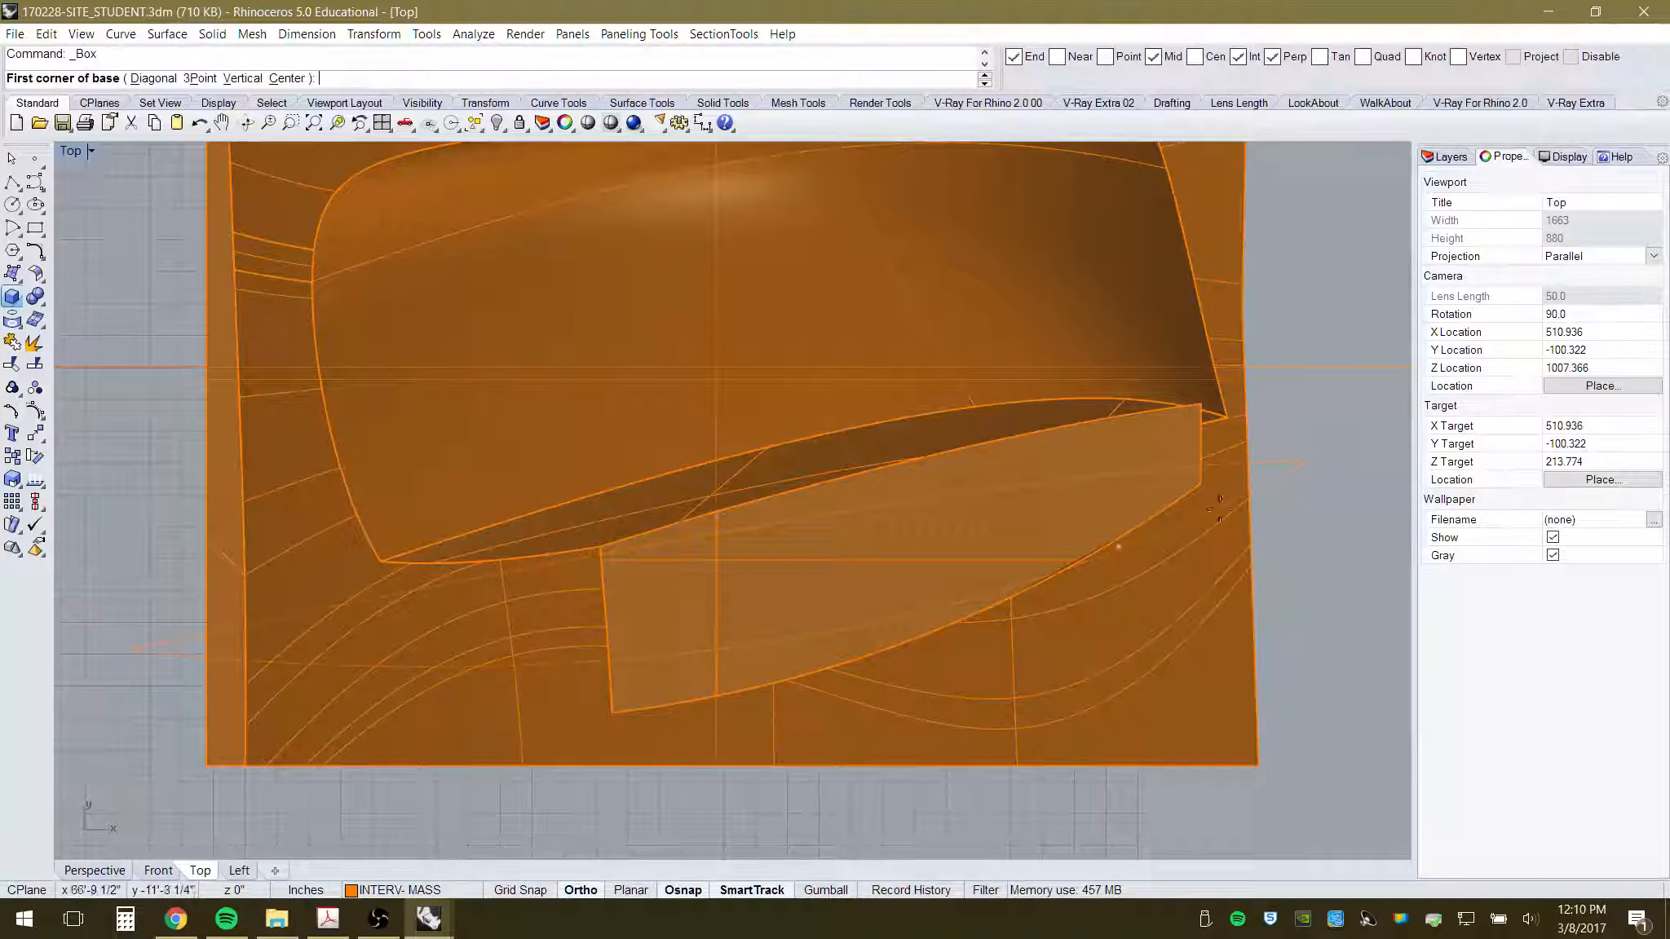
click(91, 872)
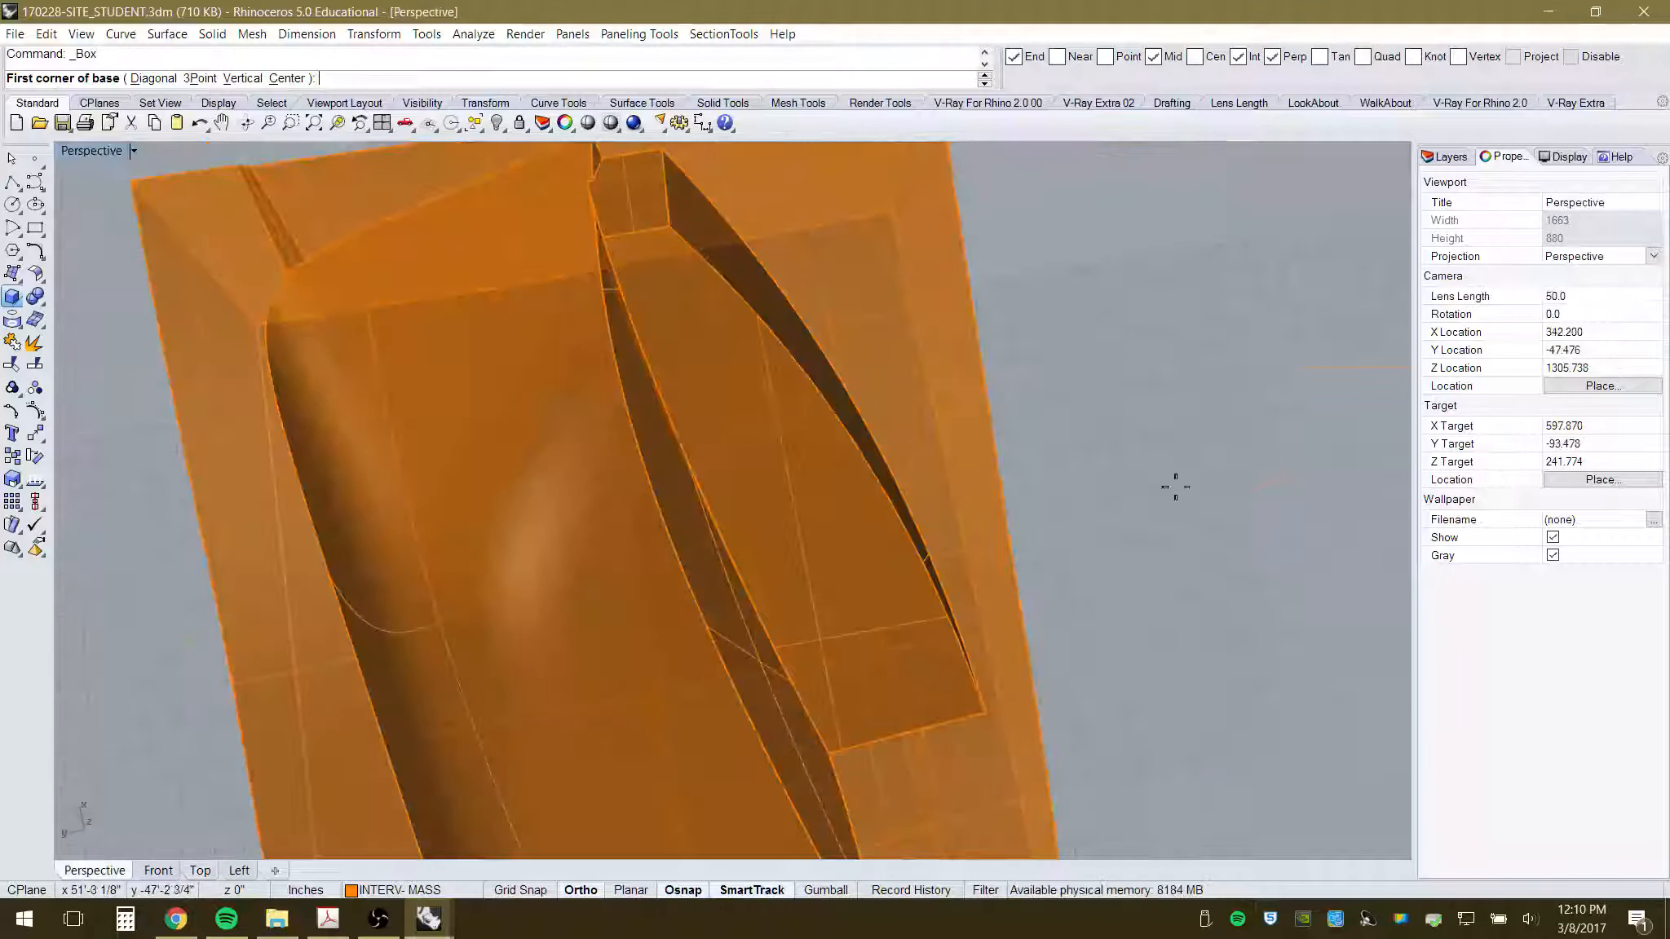
click(669, 230)
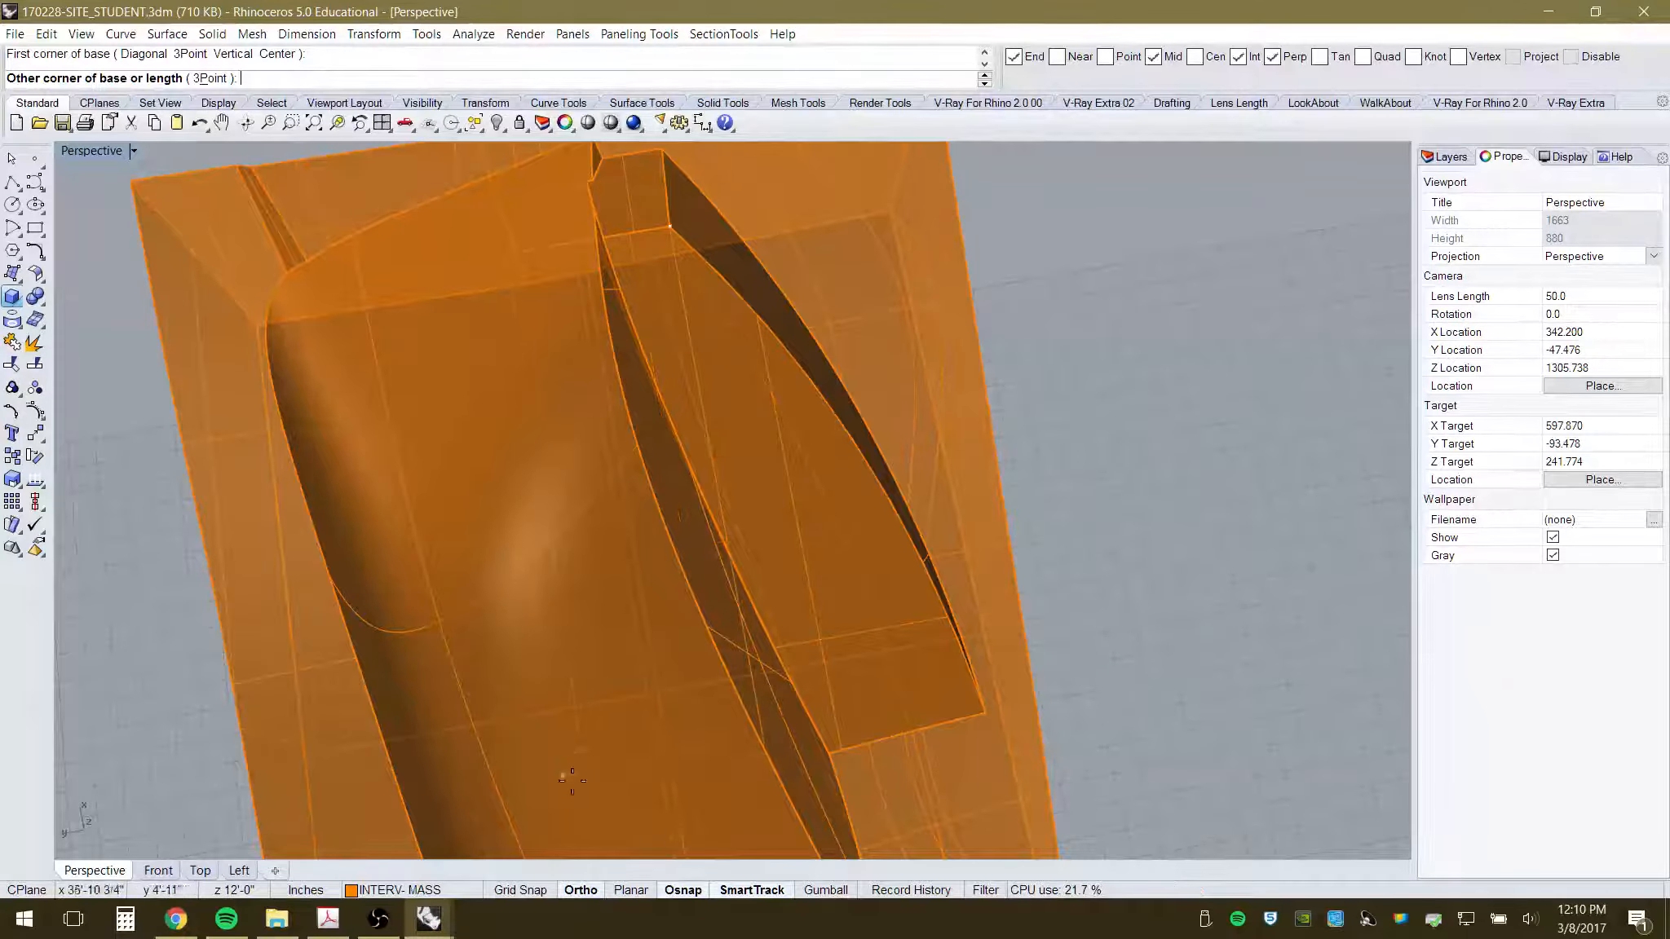
click(198, 872)
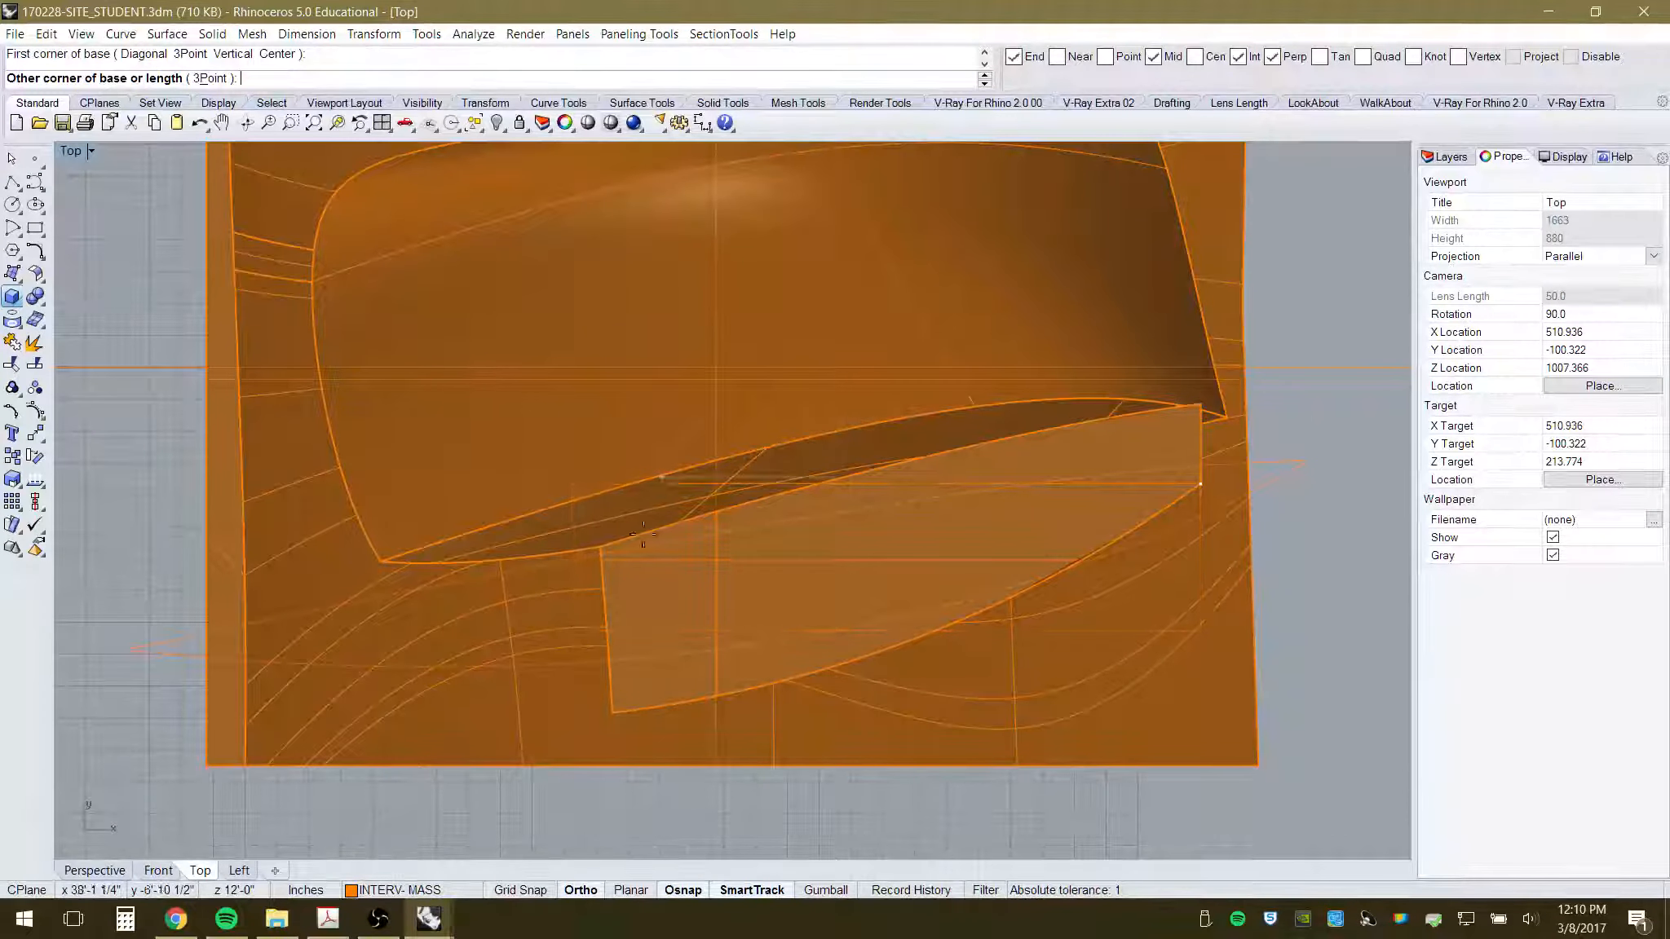
click(506, 226)
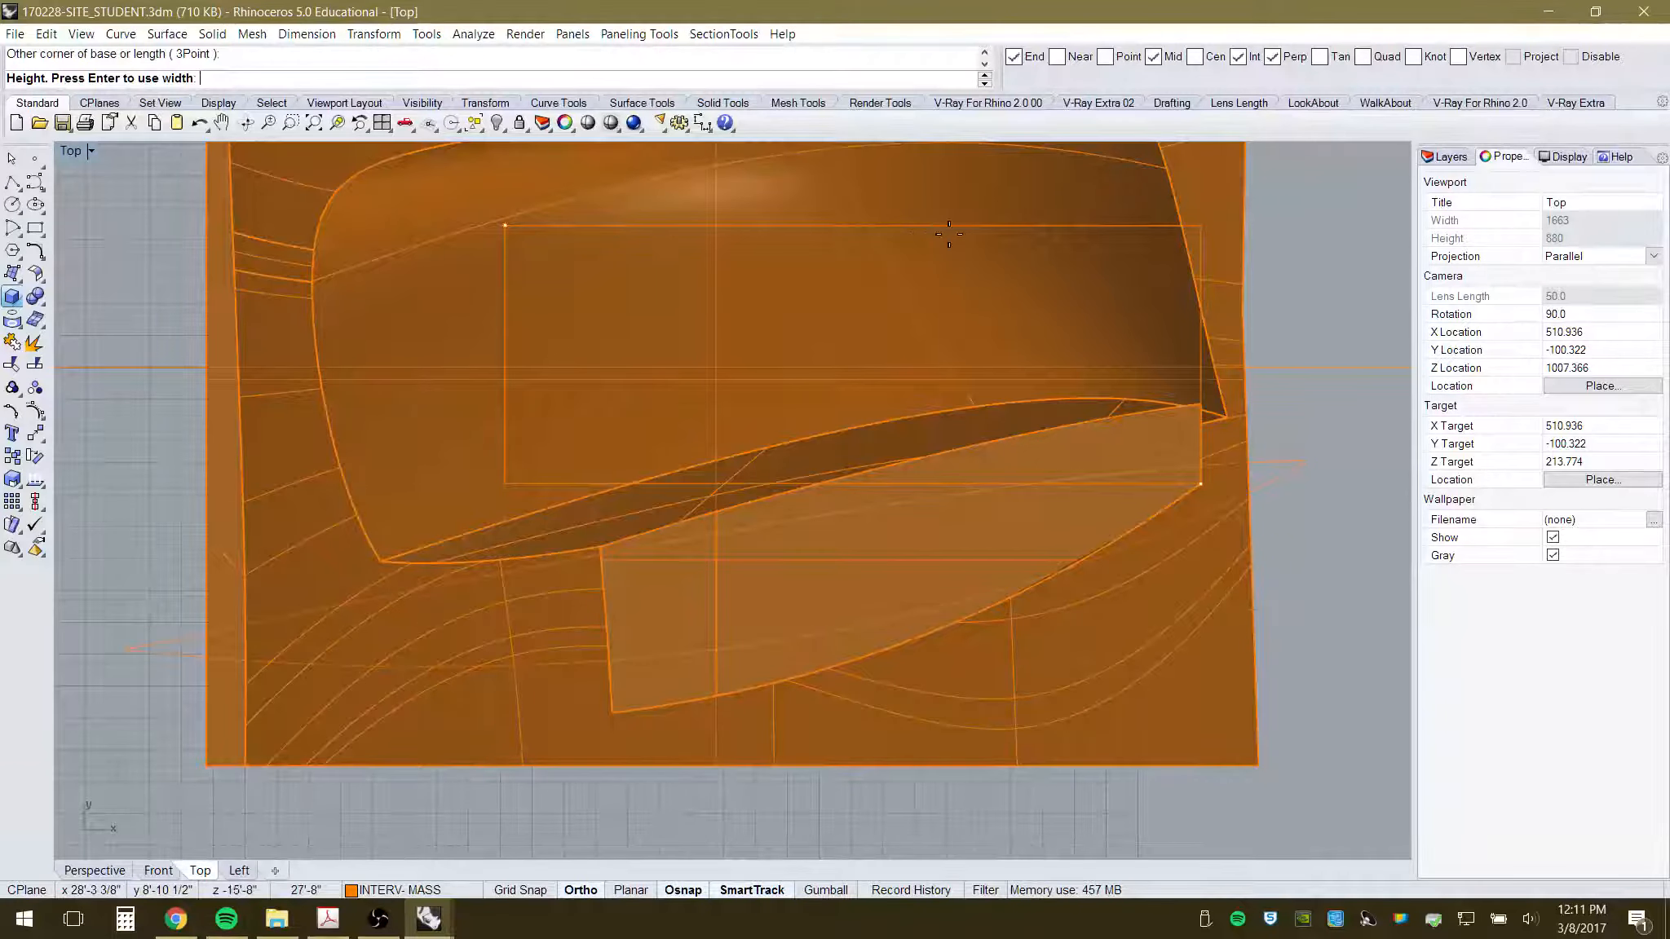
click(94, 870)
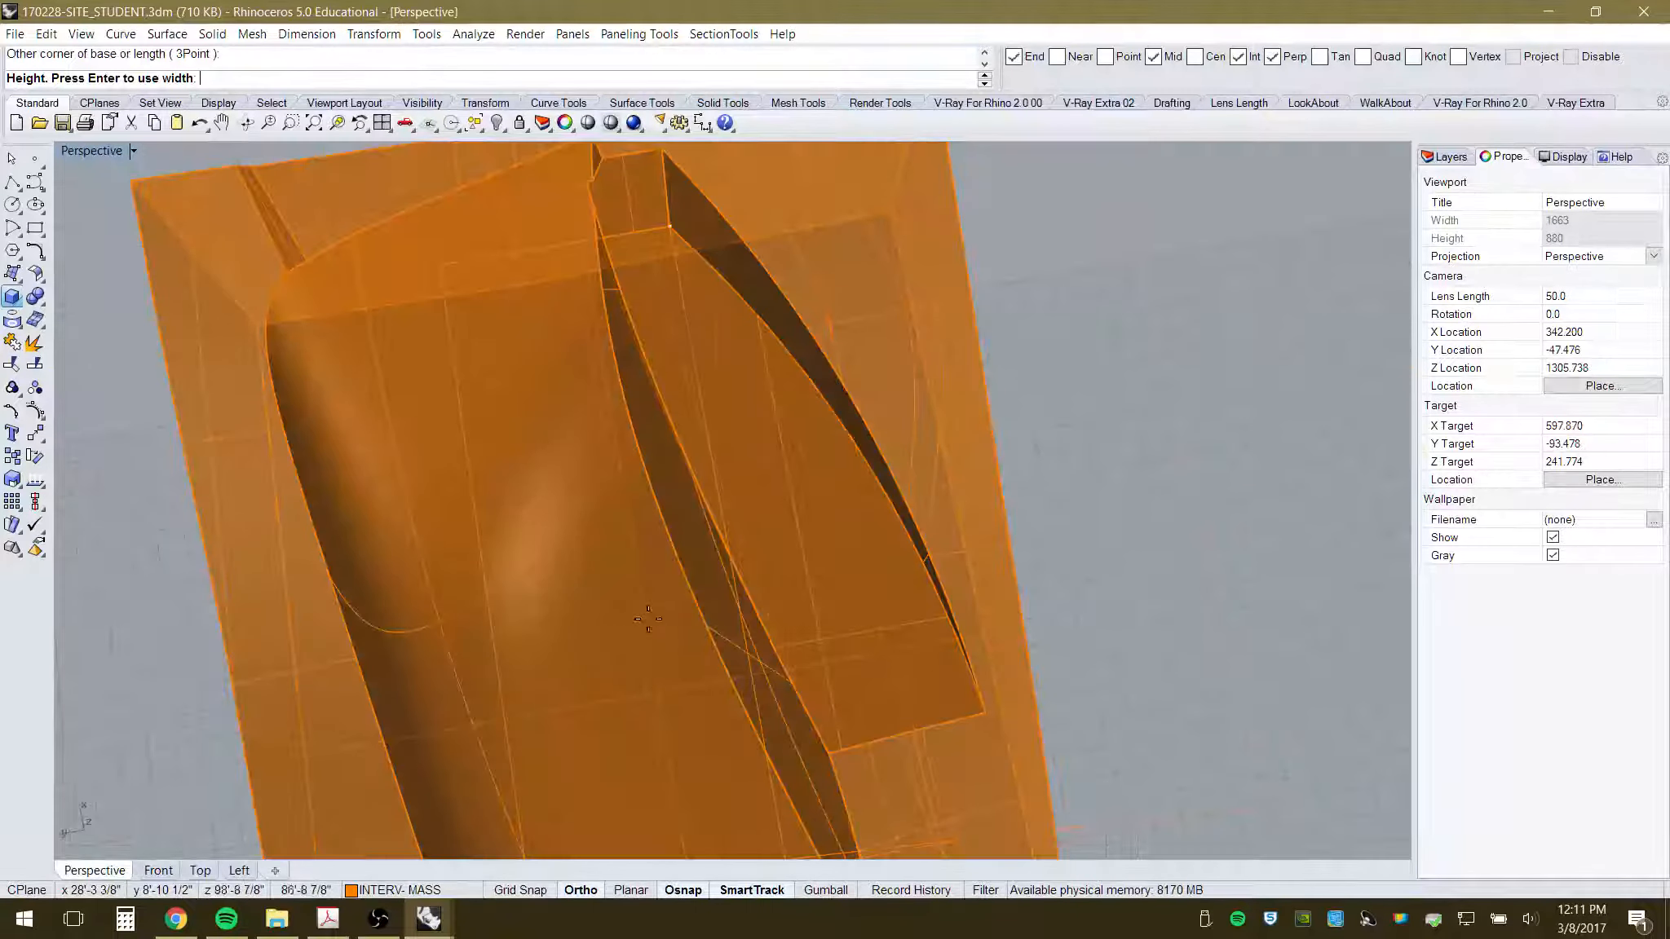
scroll(544, 640, down, 5)
right_drag(665, 548, 642, 349)
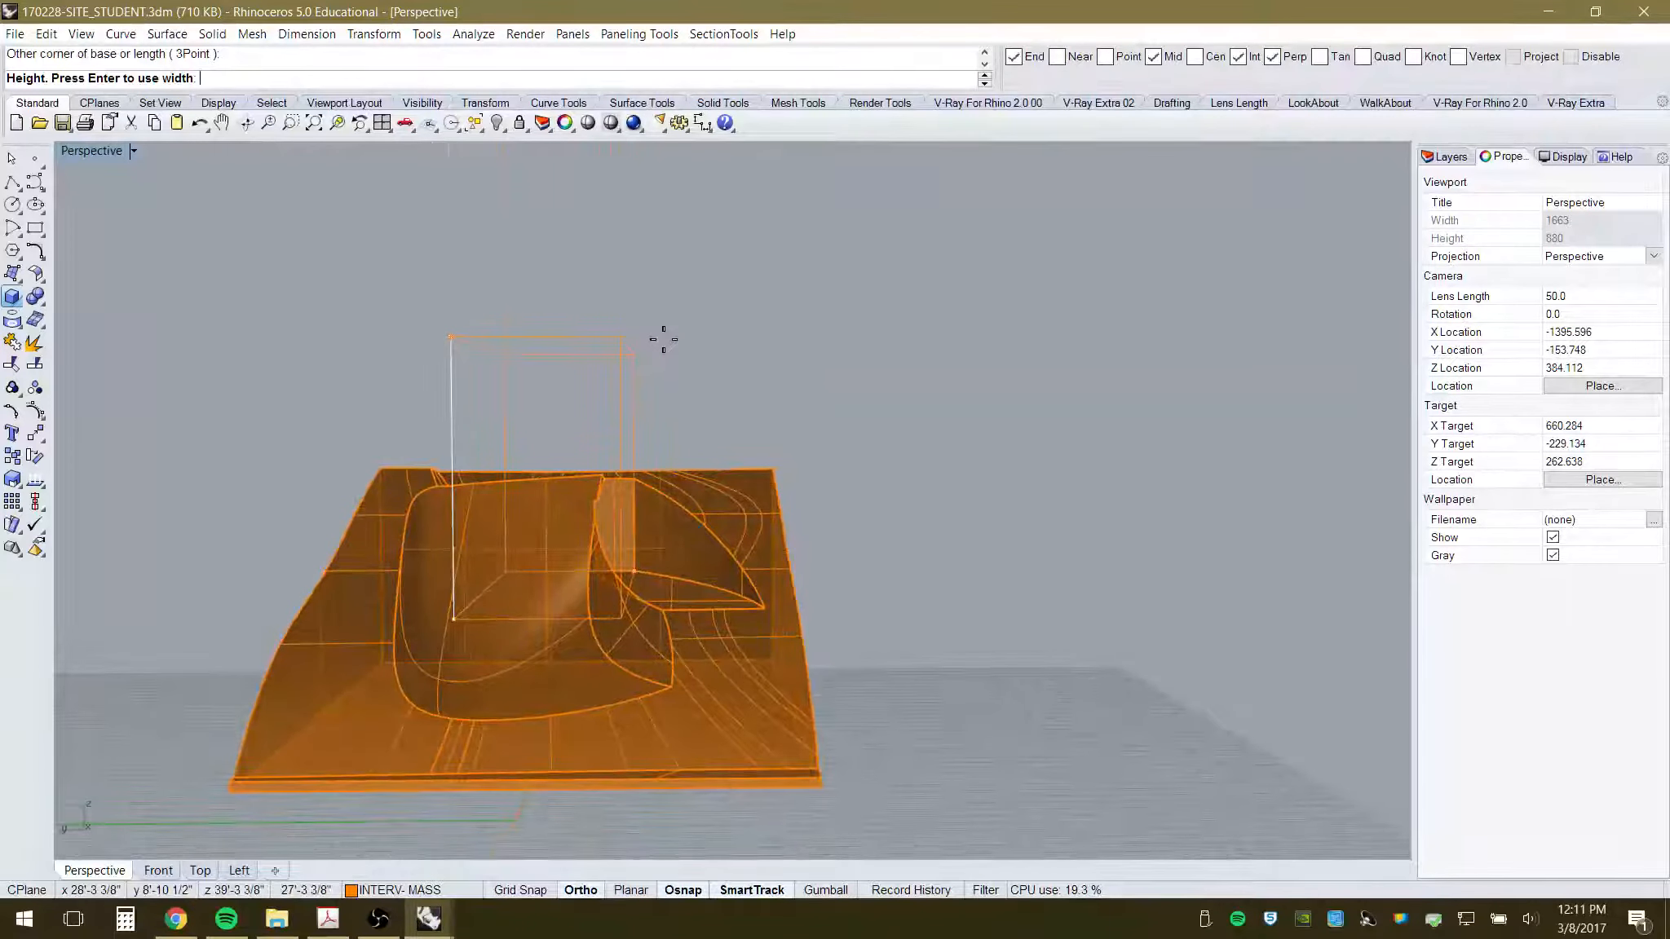
click(663, 339)
- Orbit around the new box and site, then select the box
right_drag(843, 449, 660, 622)
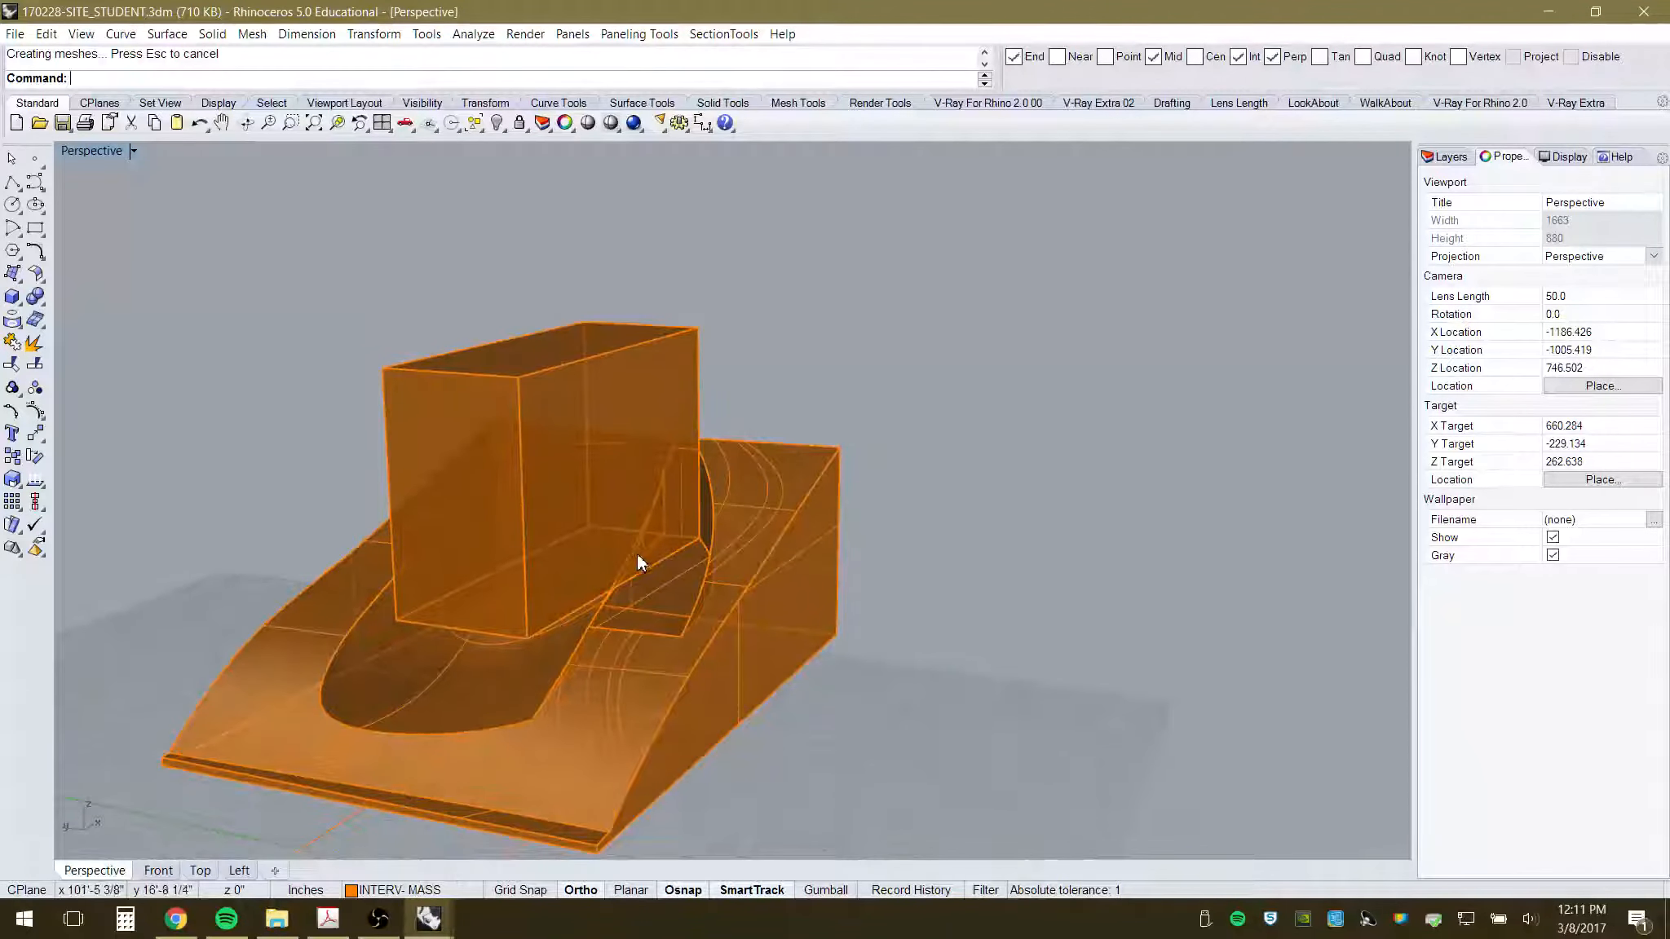
scroll(639, 562, up, 10)
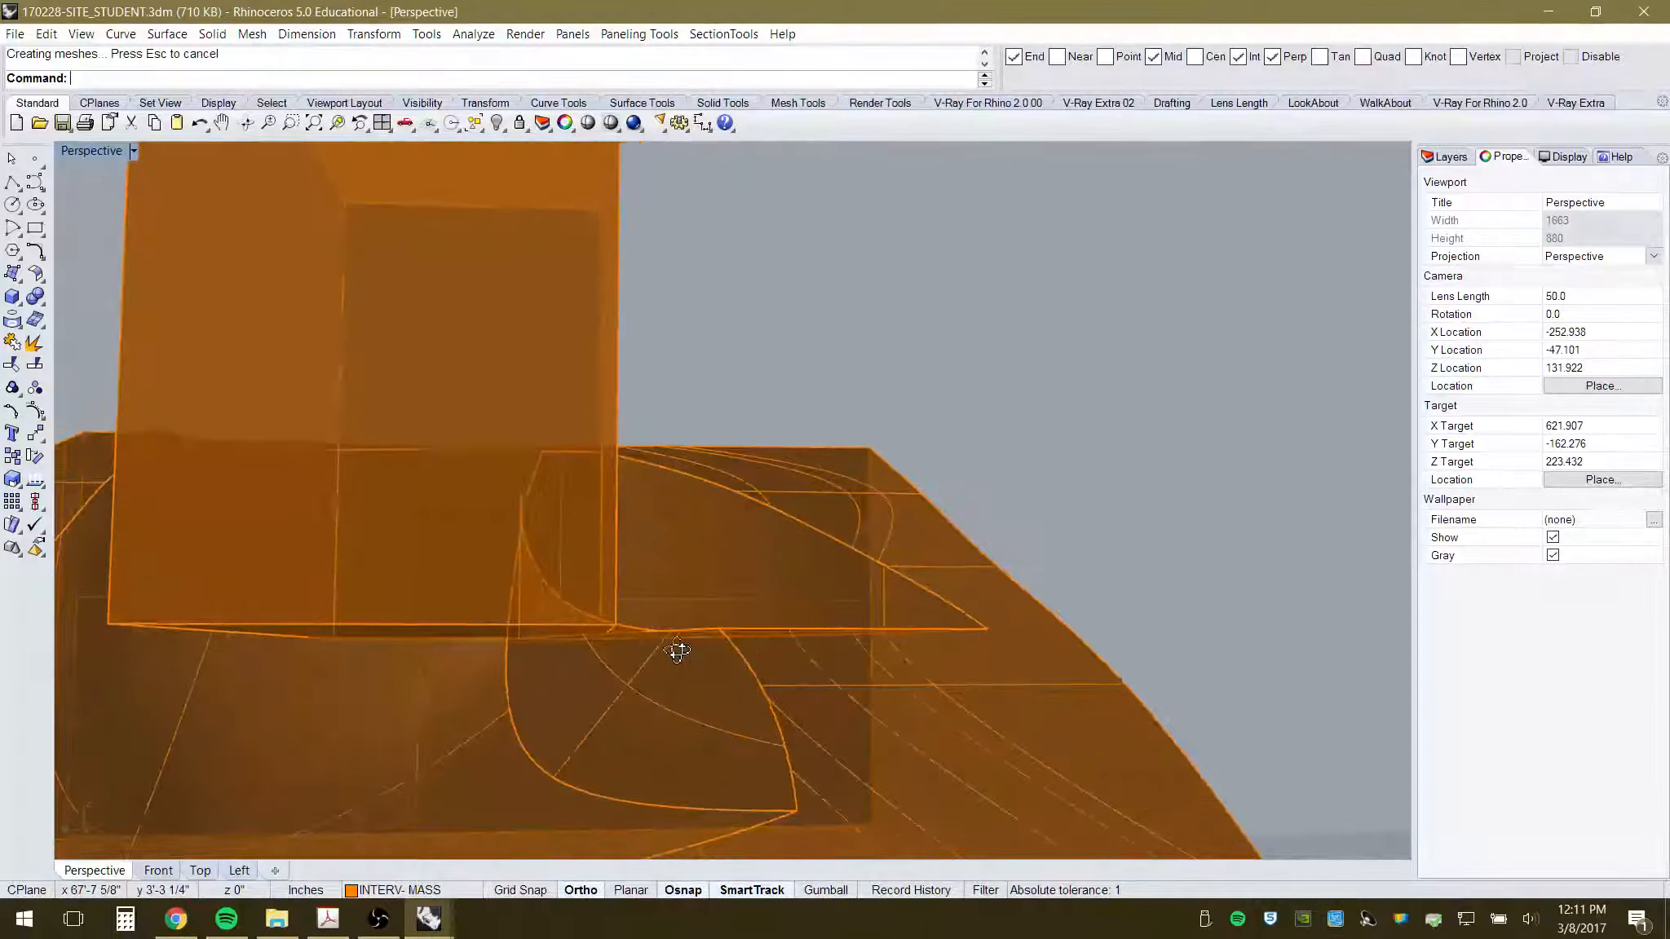
right_drag(677, 650, 621, 659)
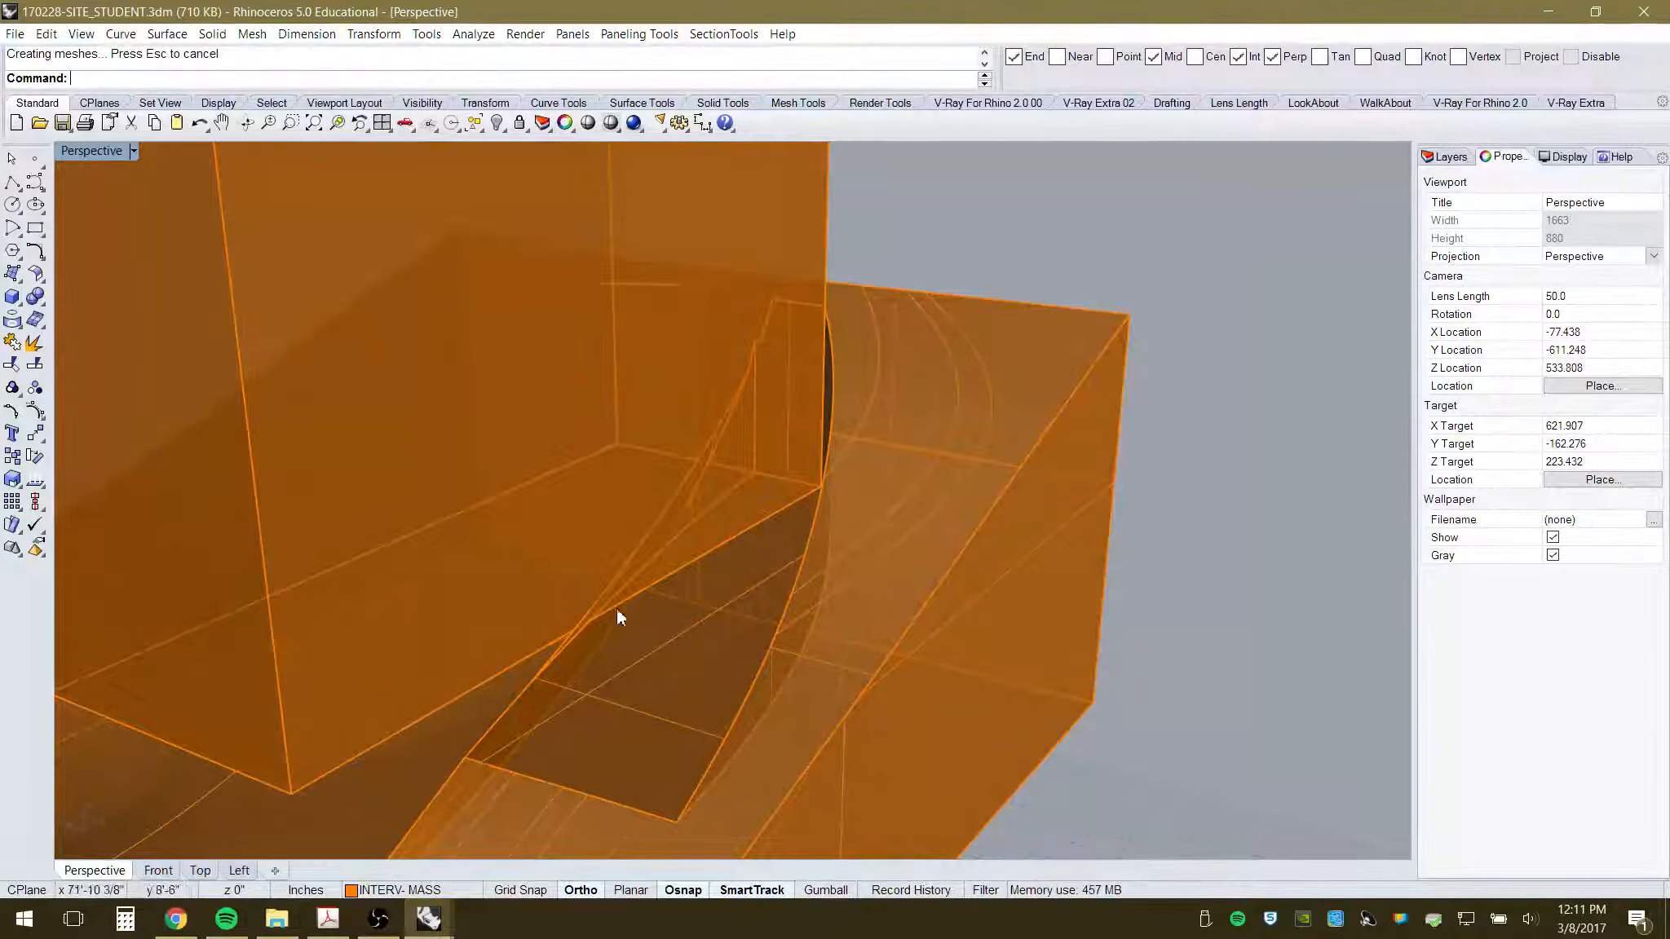
scroll(848, 561, down, 2)
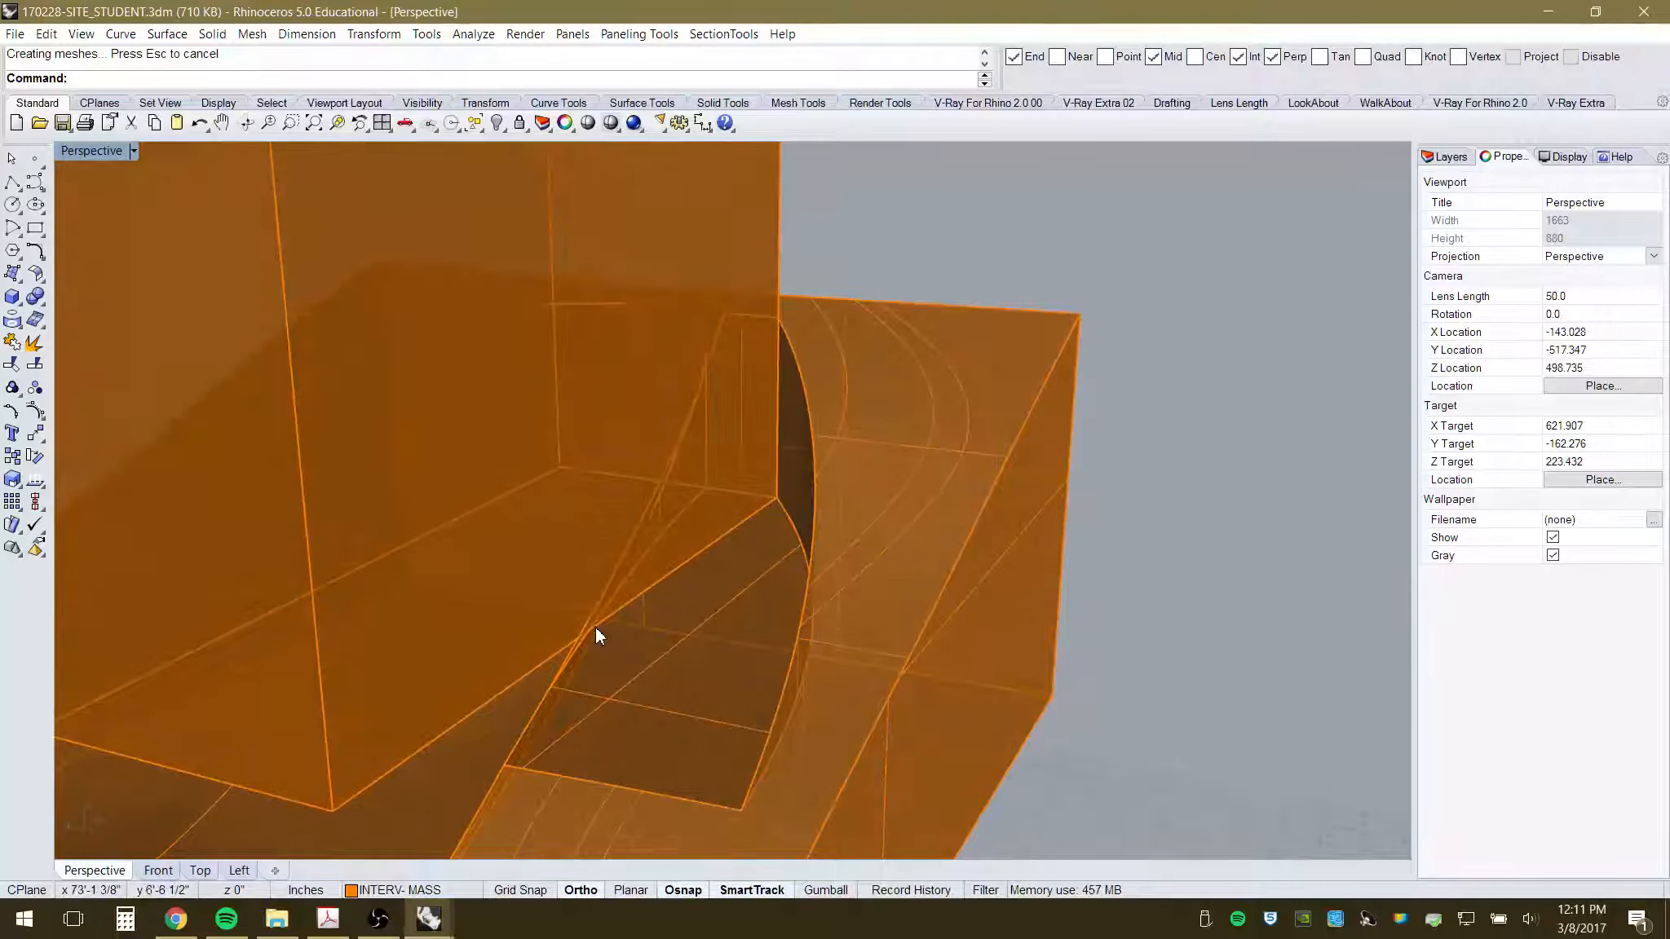
scroll(603, 629, down, 2)
click(730, 234)
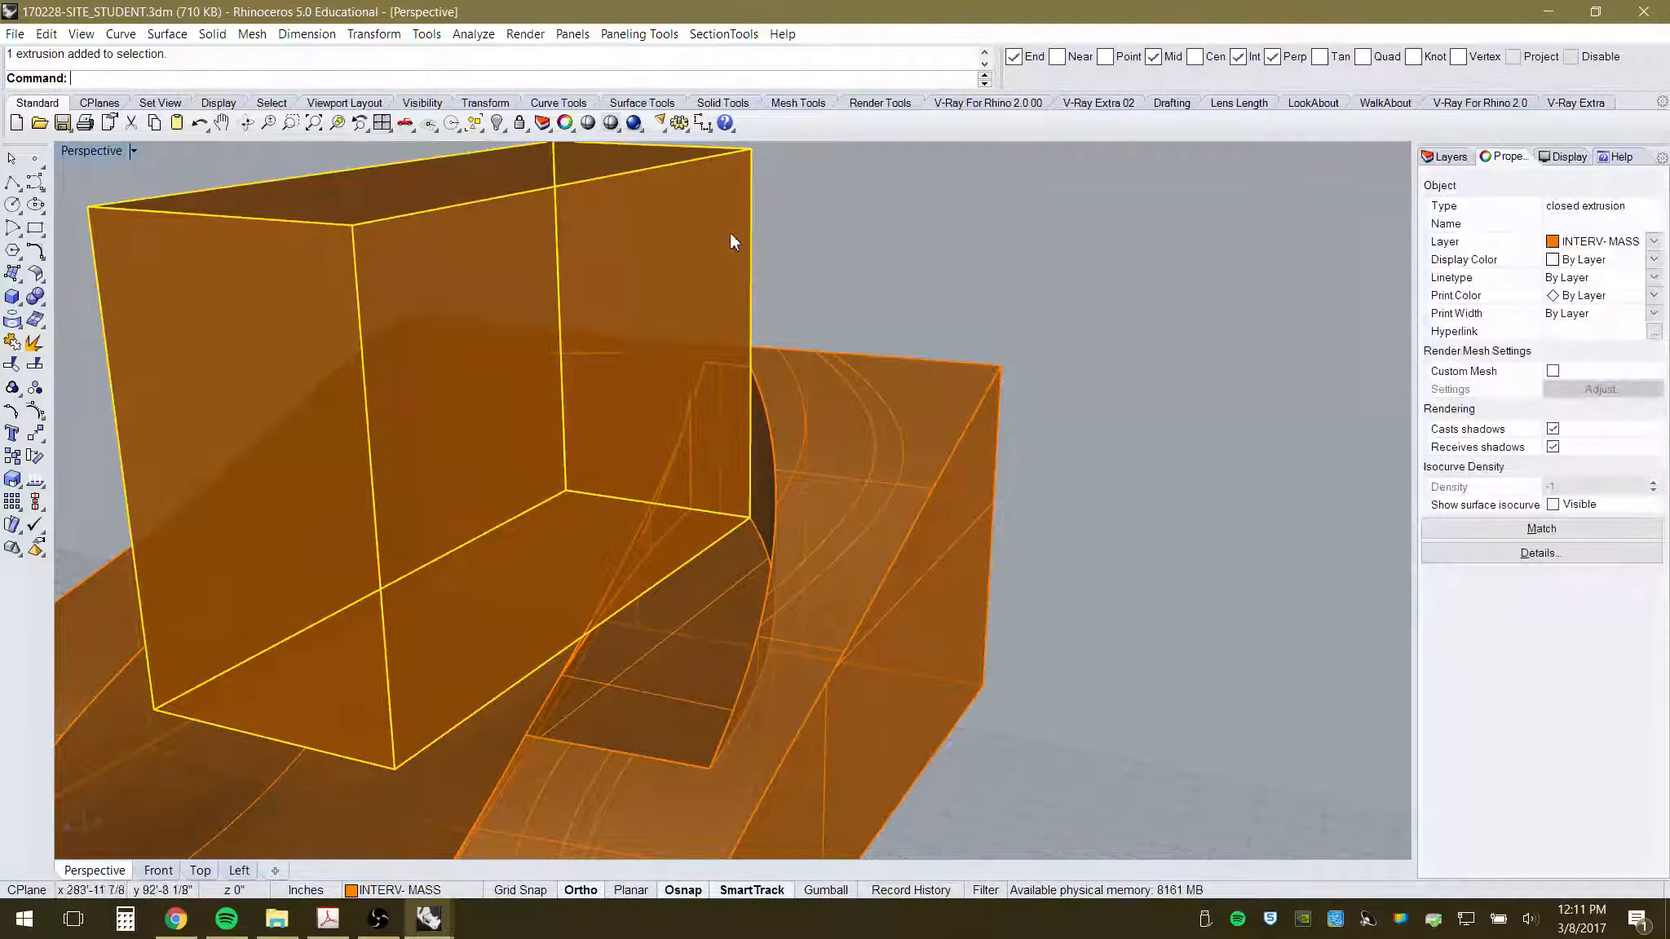
- In Top view, rotate the box about its lower-right corner to align with the recess's angled edge
click(199, 871)
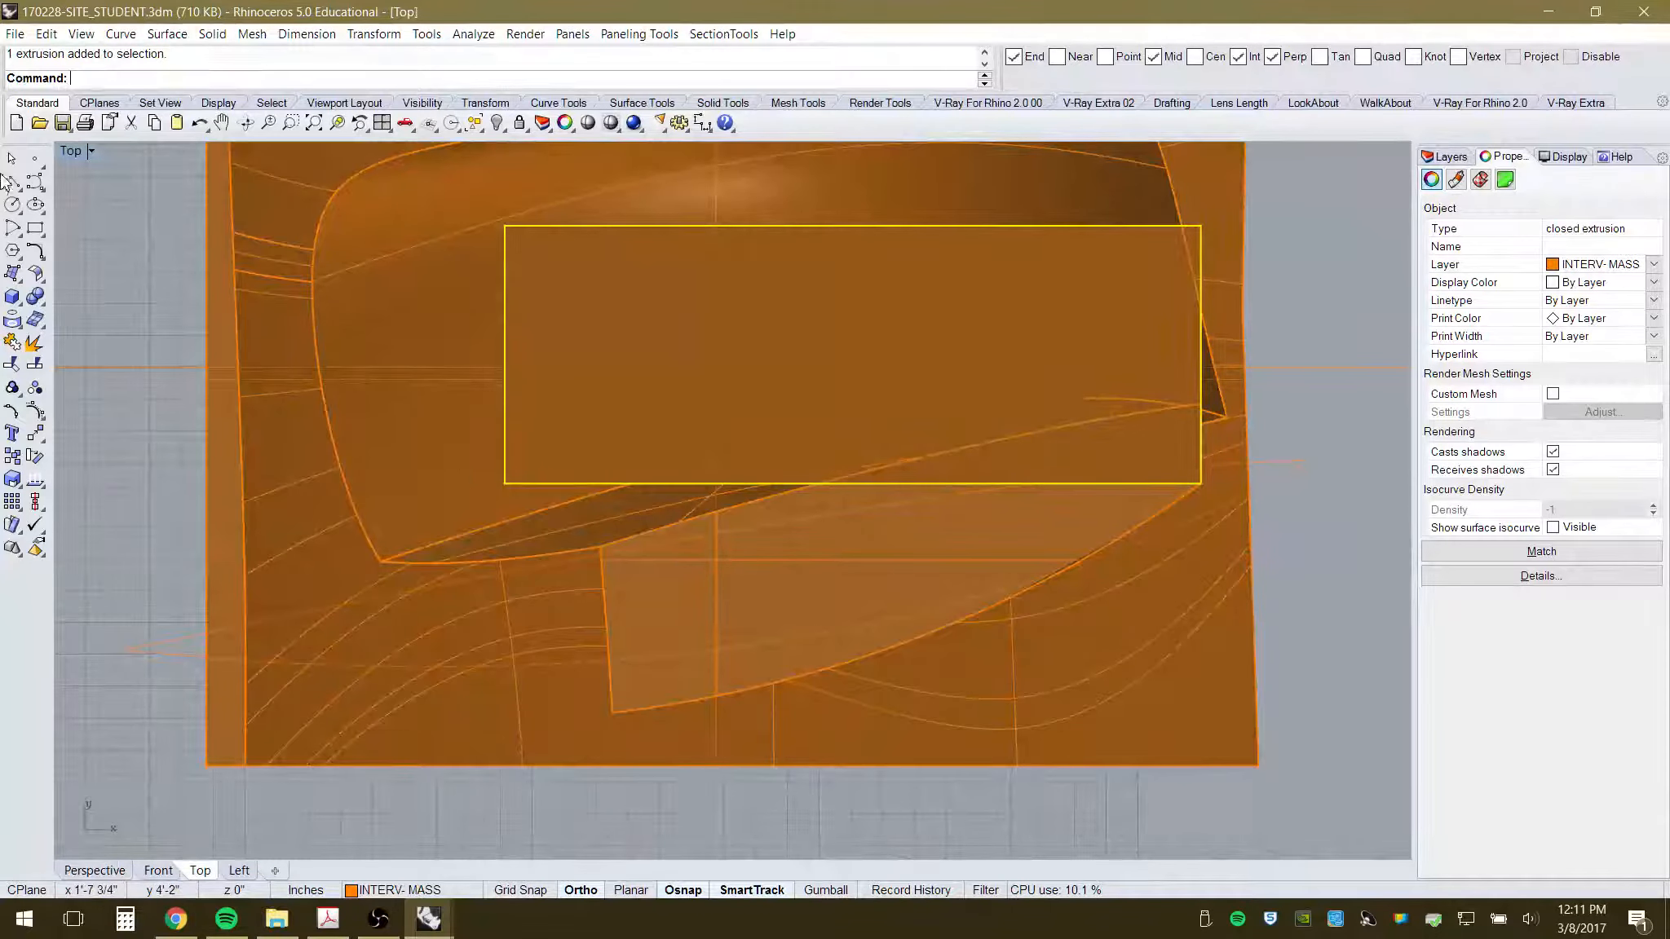
click(35, 457)
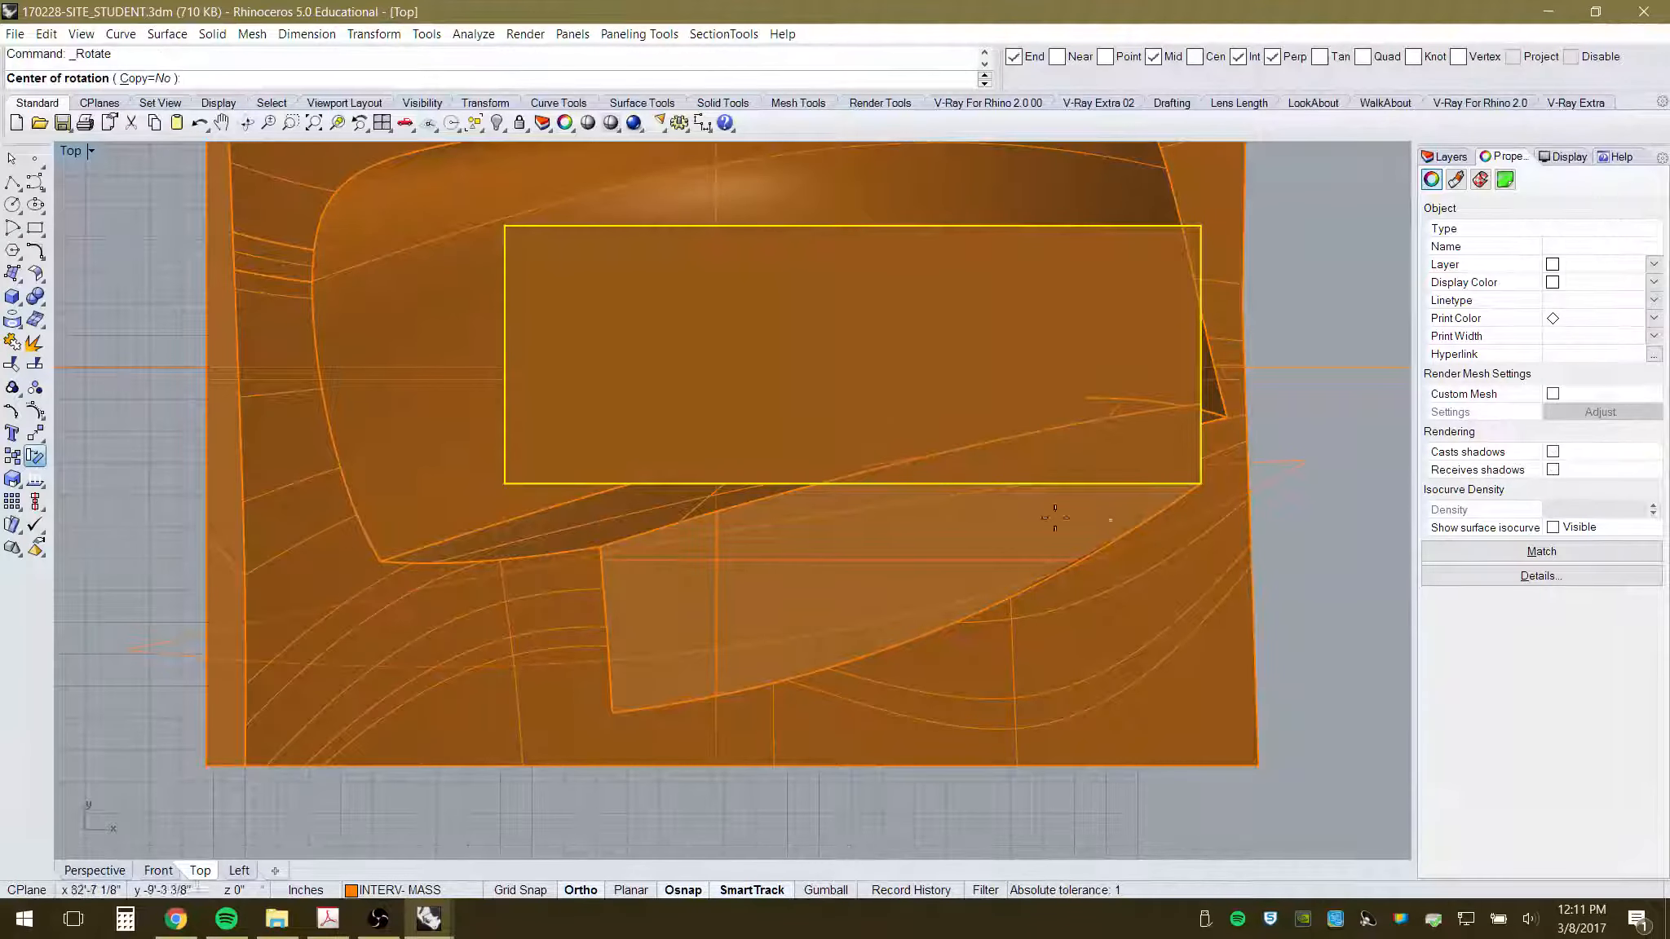
click(1200, 483)
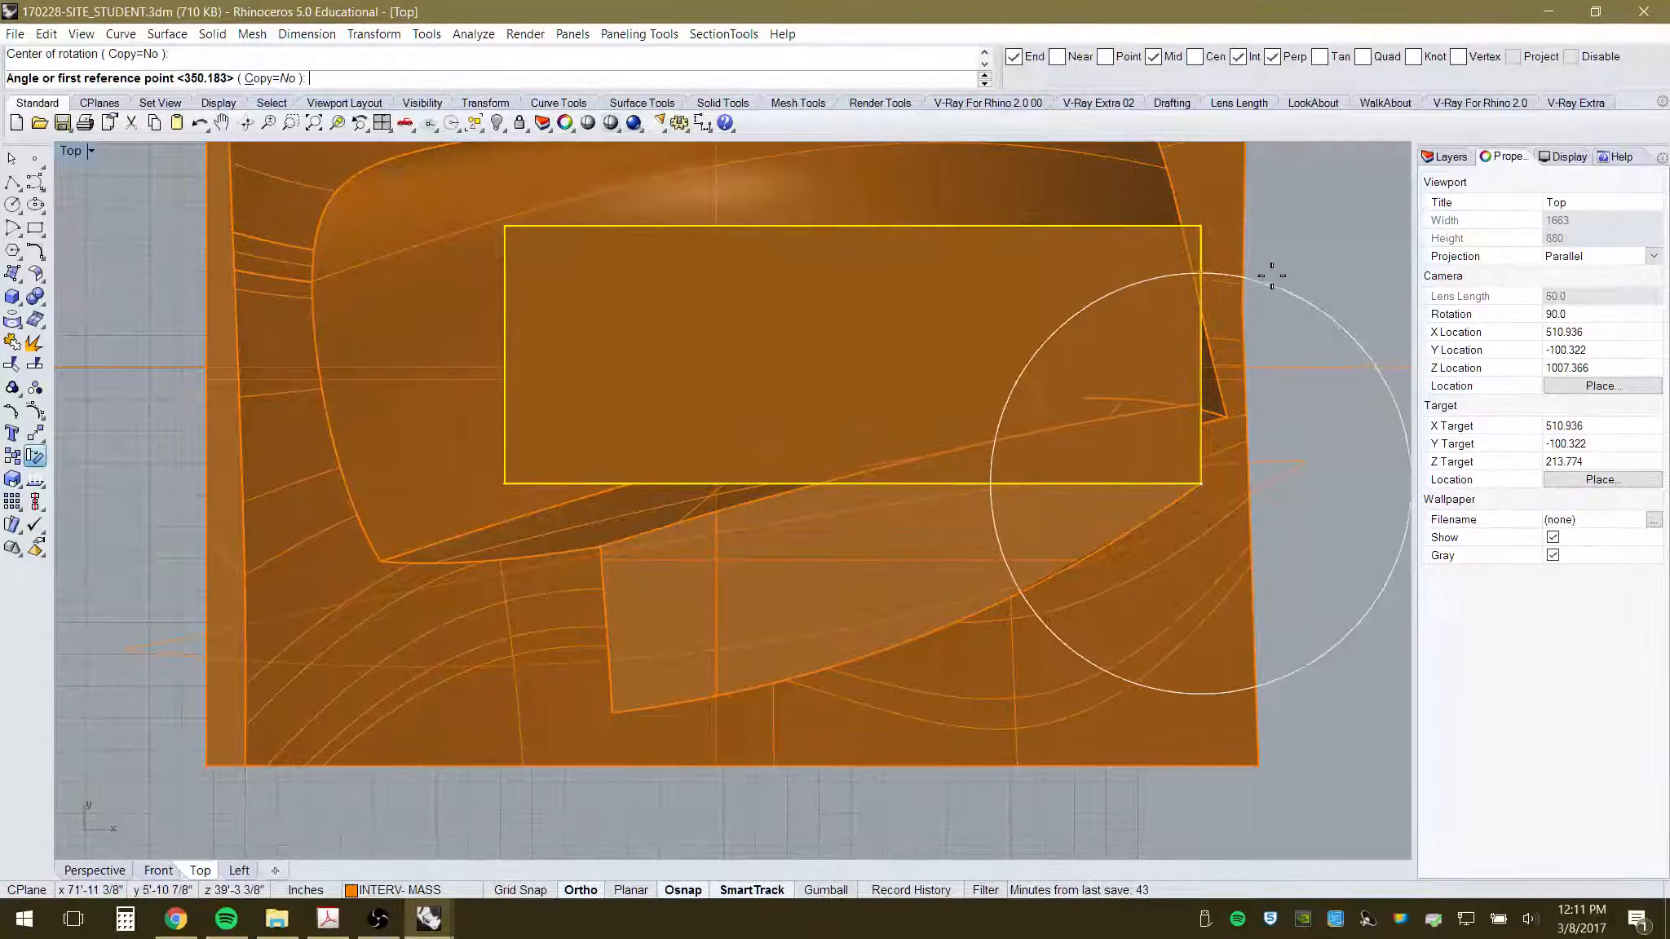
scroll(1268, 275, down, 3)
click(1168, 161)
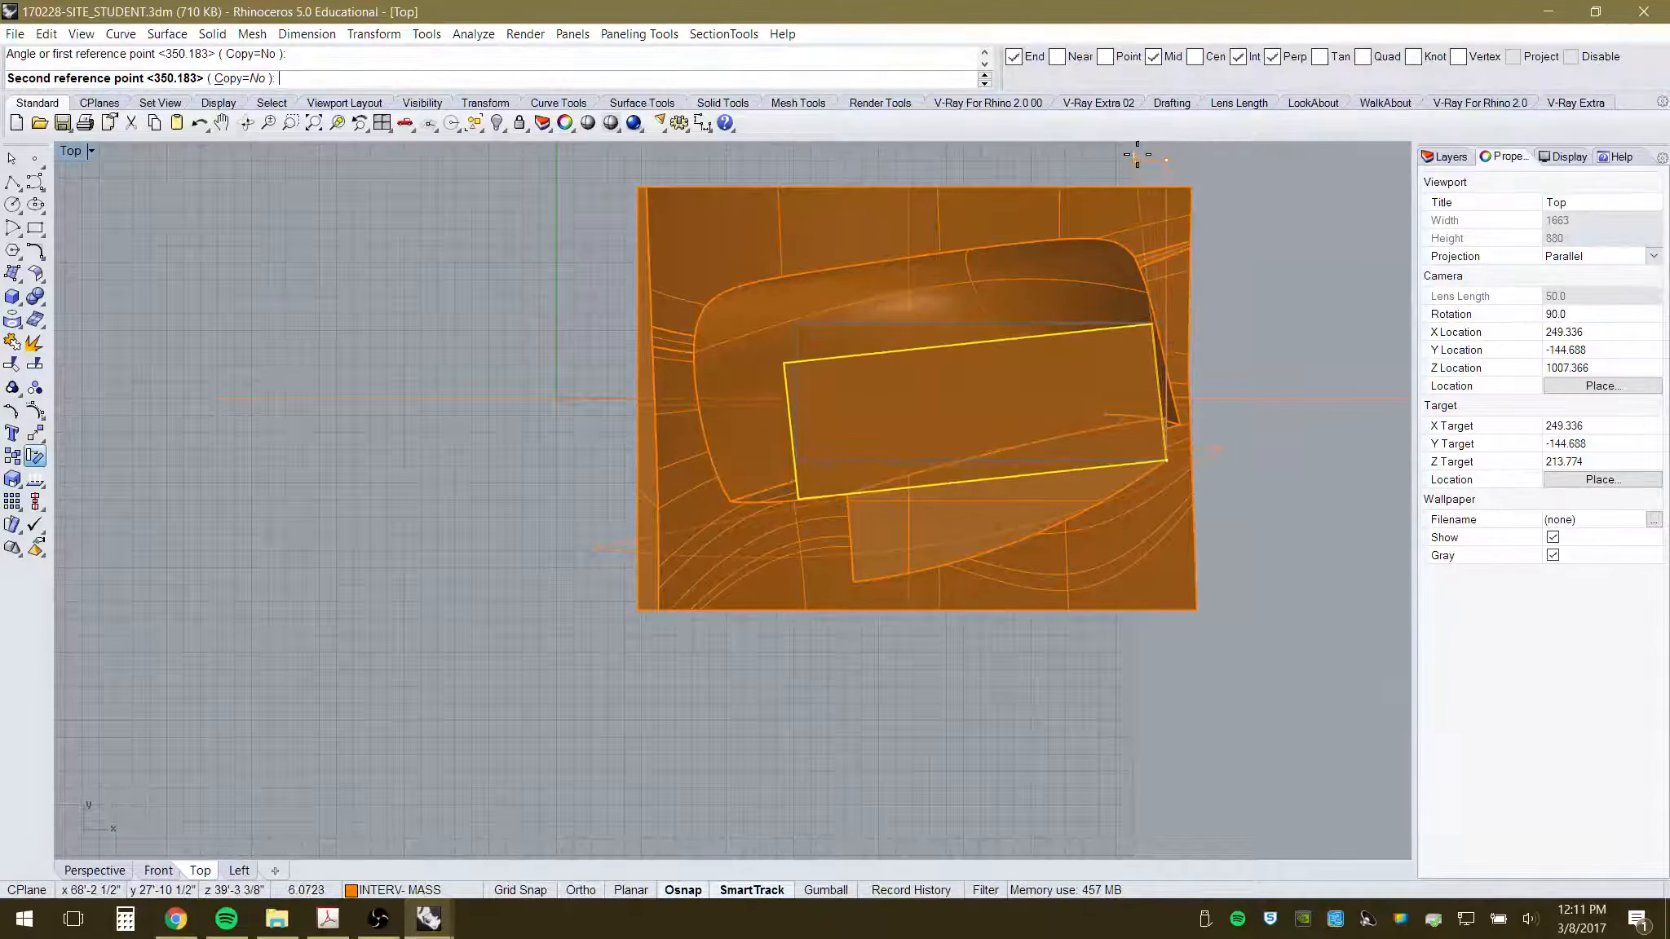
click(1131, 154)
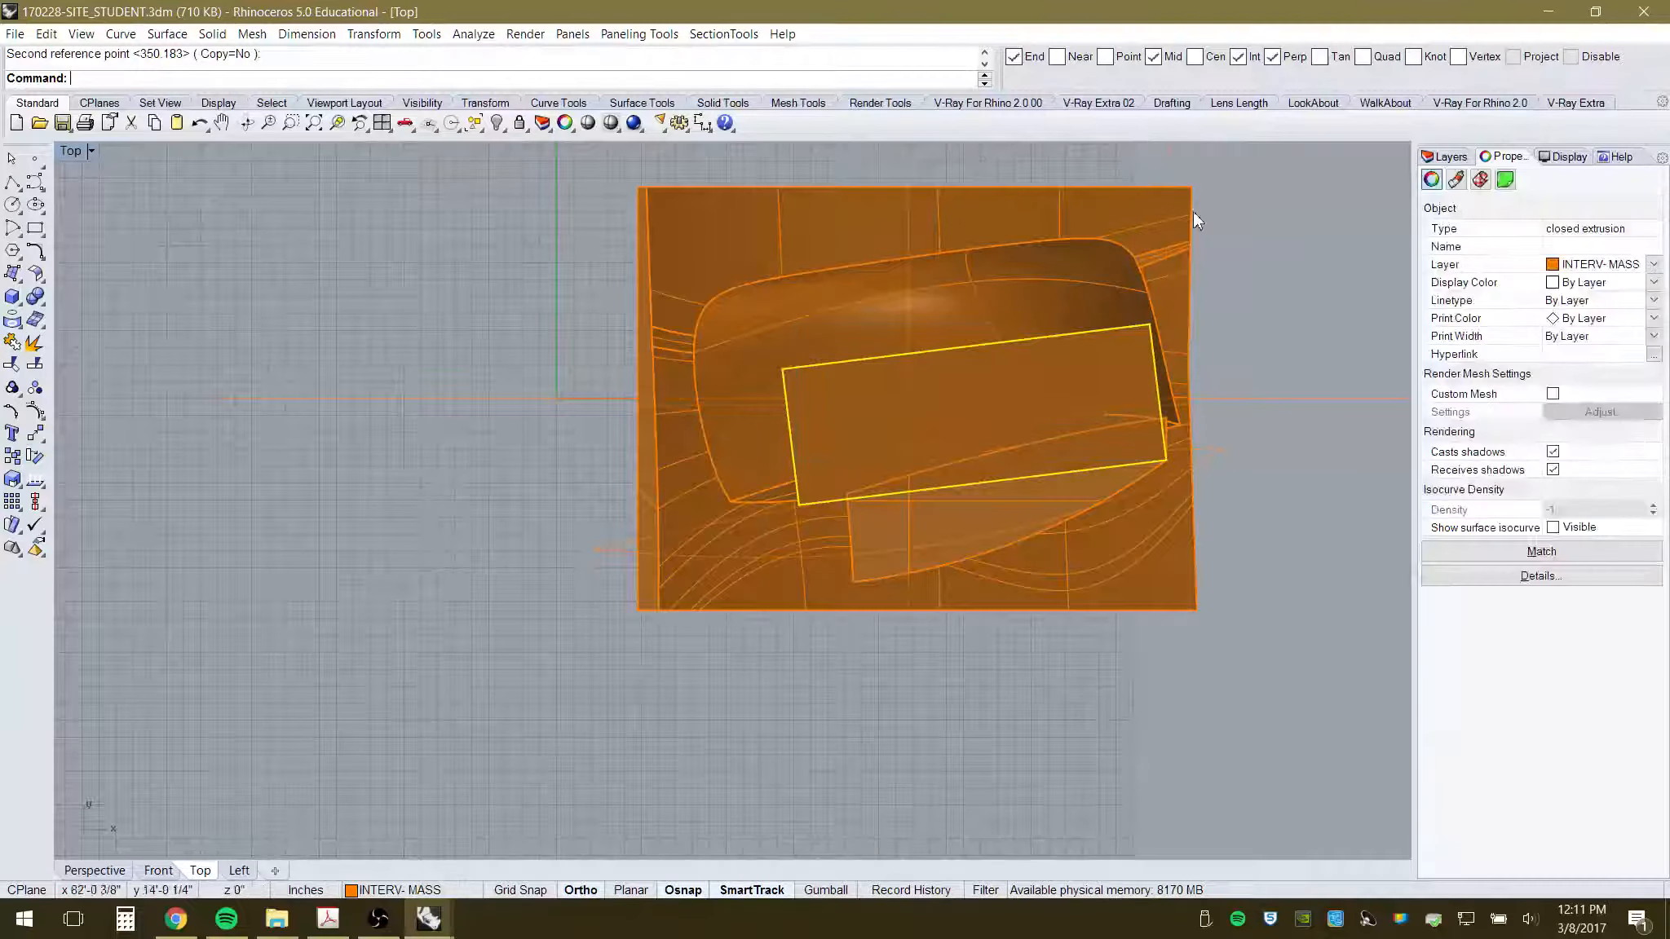
key(Escape)
click(95, 870)
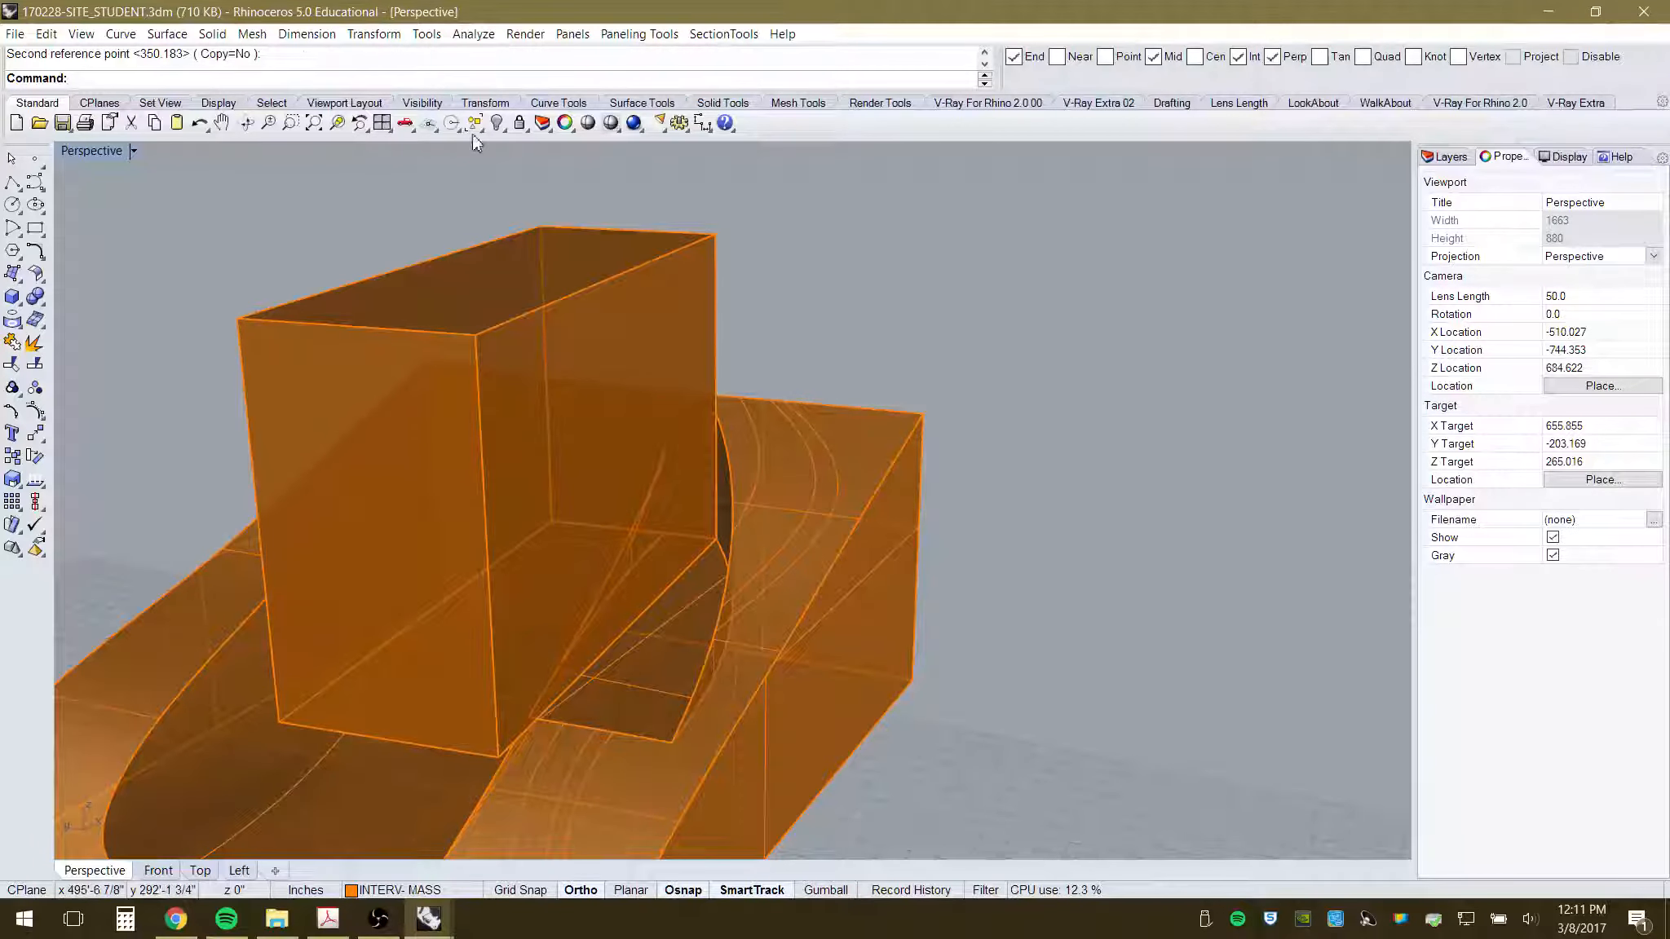
click(212, 33)
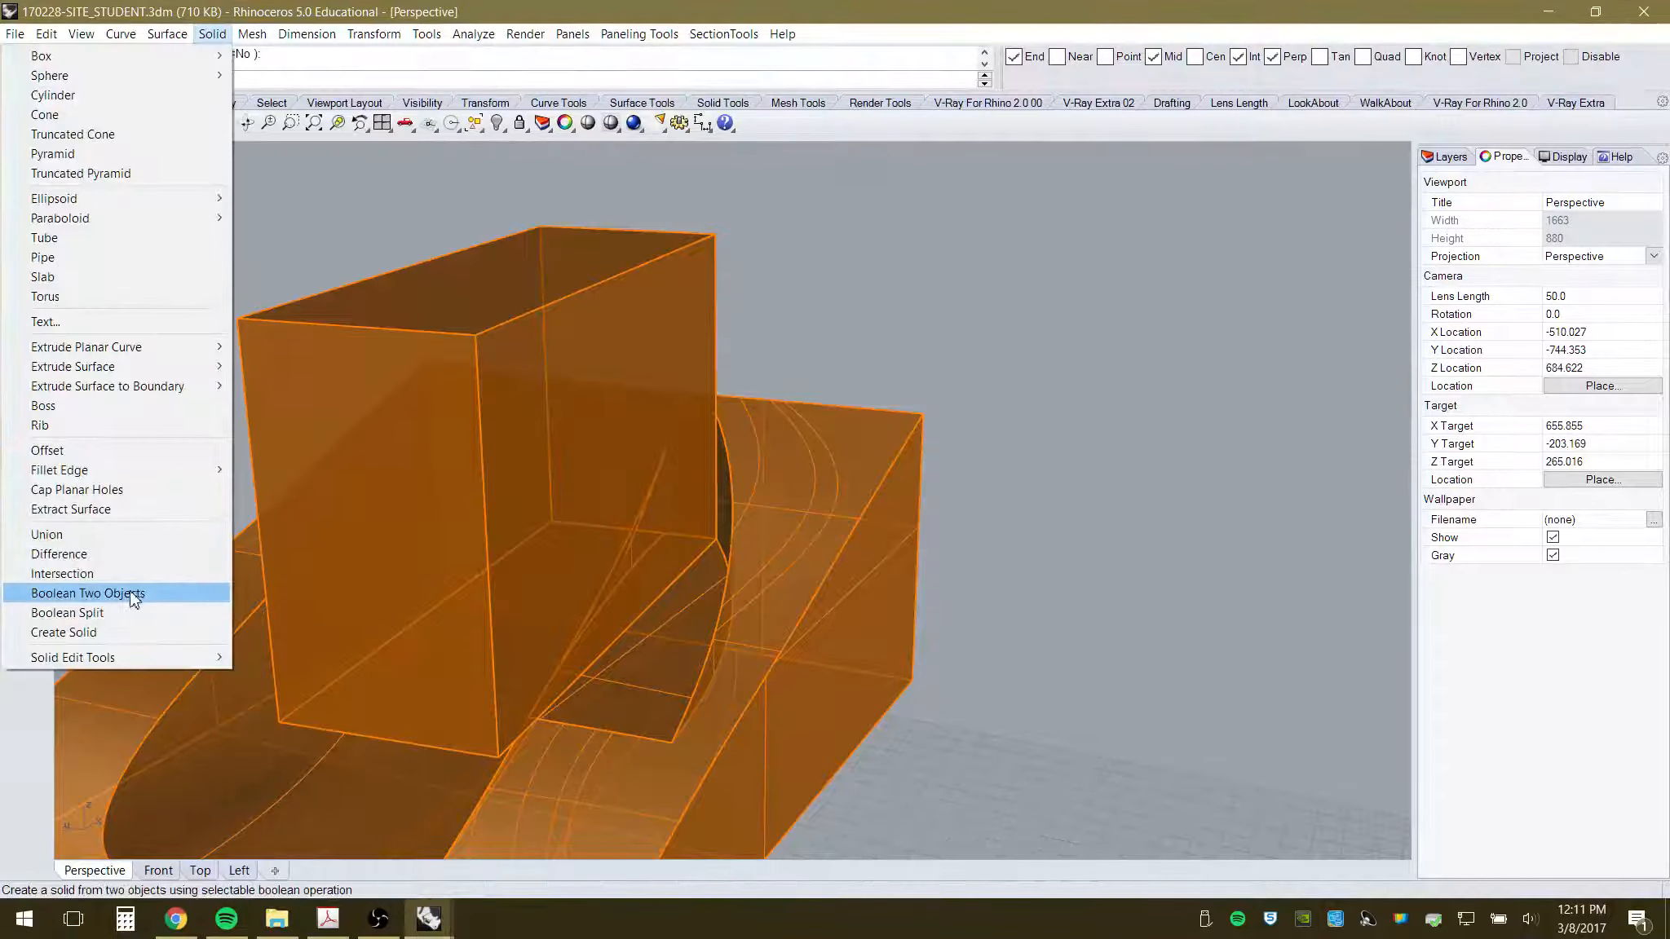
- Subtract the rotated box from the site solid using a B MINUS A boolean
click(125, 595)
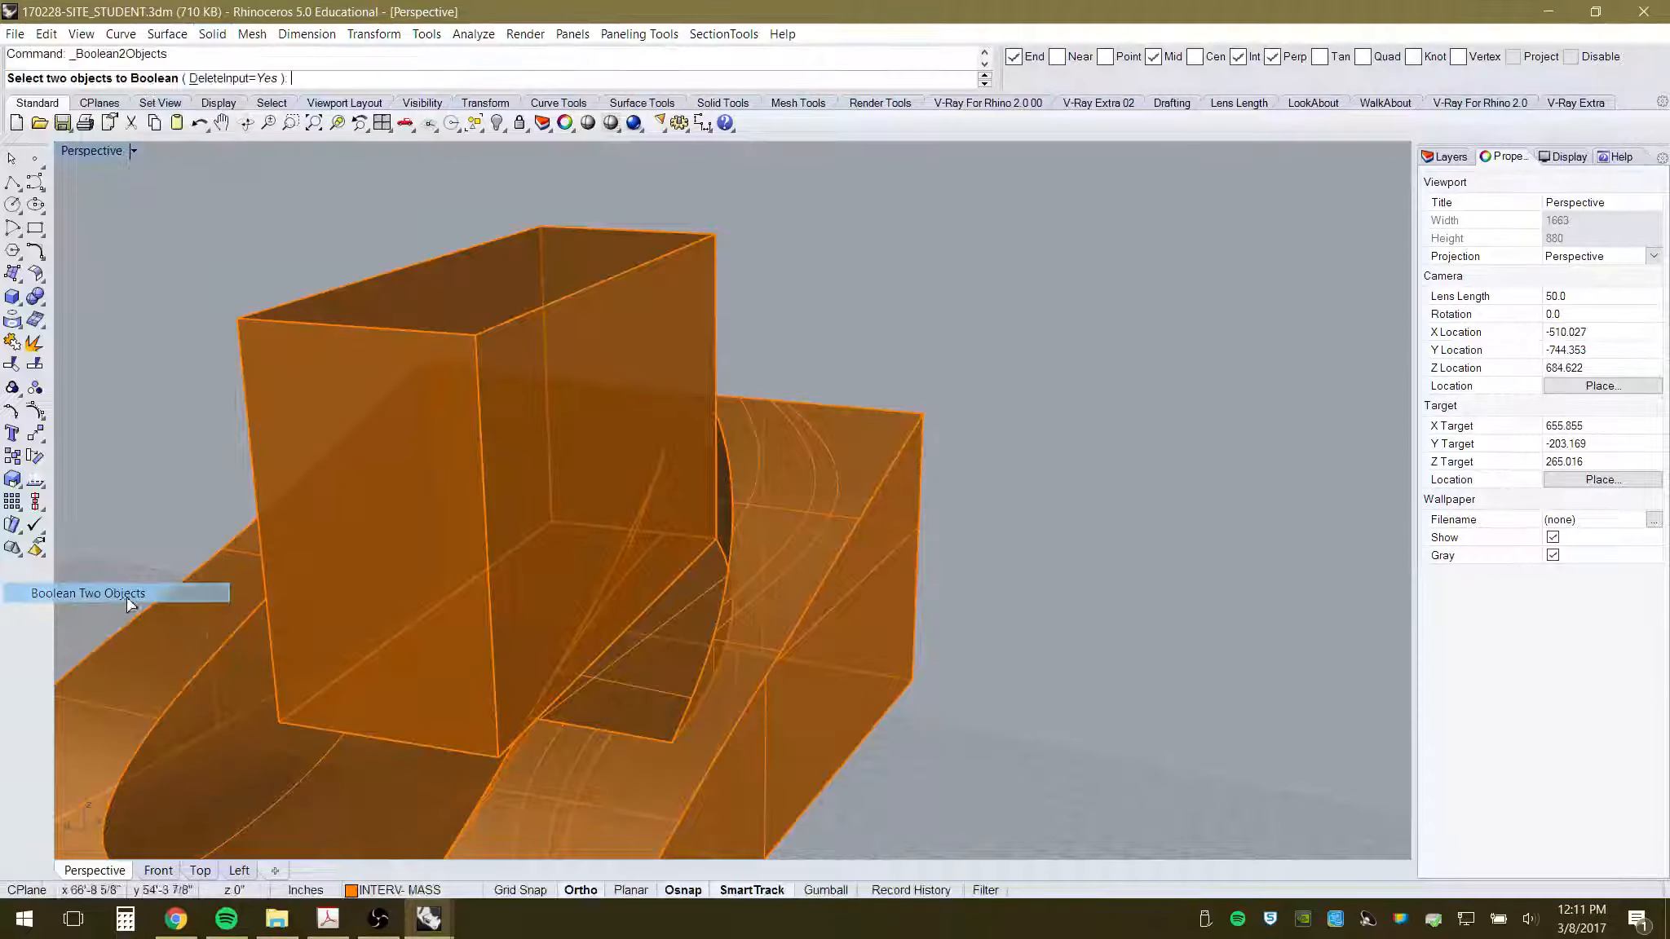
click(715, 384)
click(883, 423)
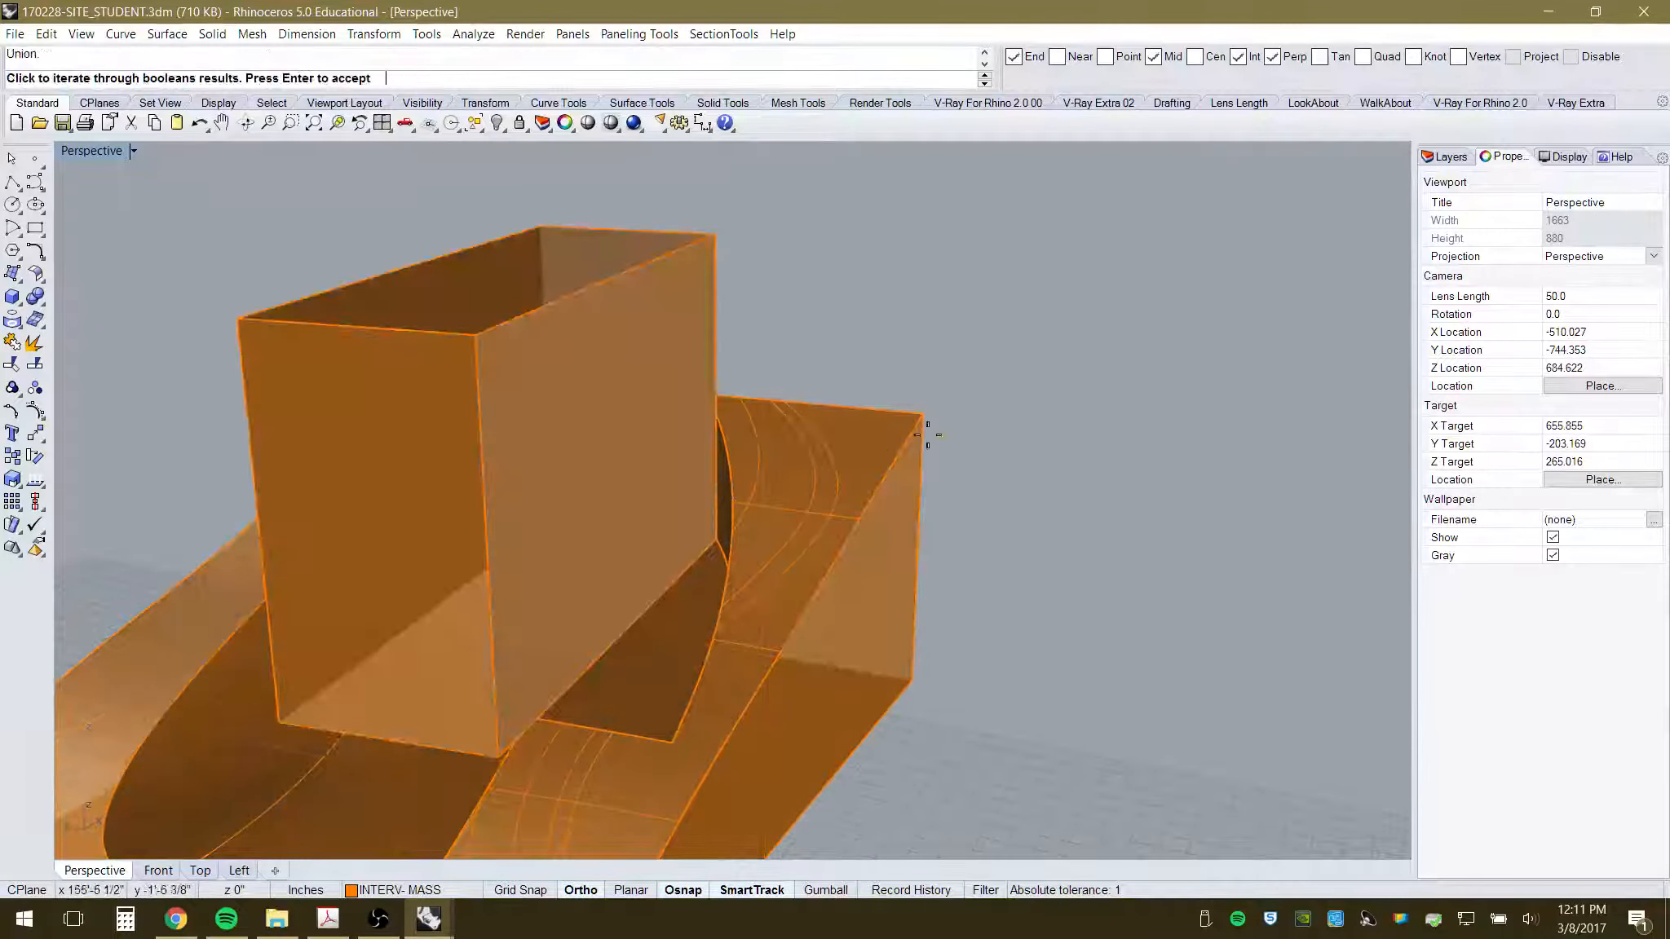
click(1073, 498)
click(1078, 501)
click(1078, 501)
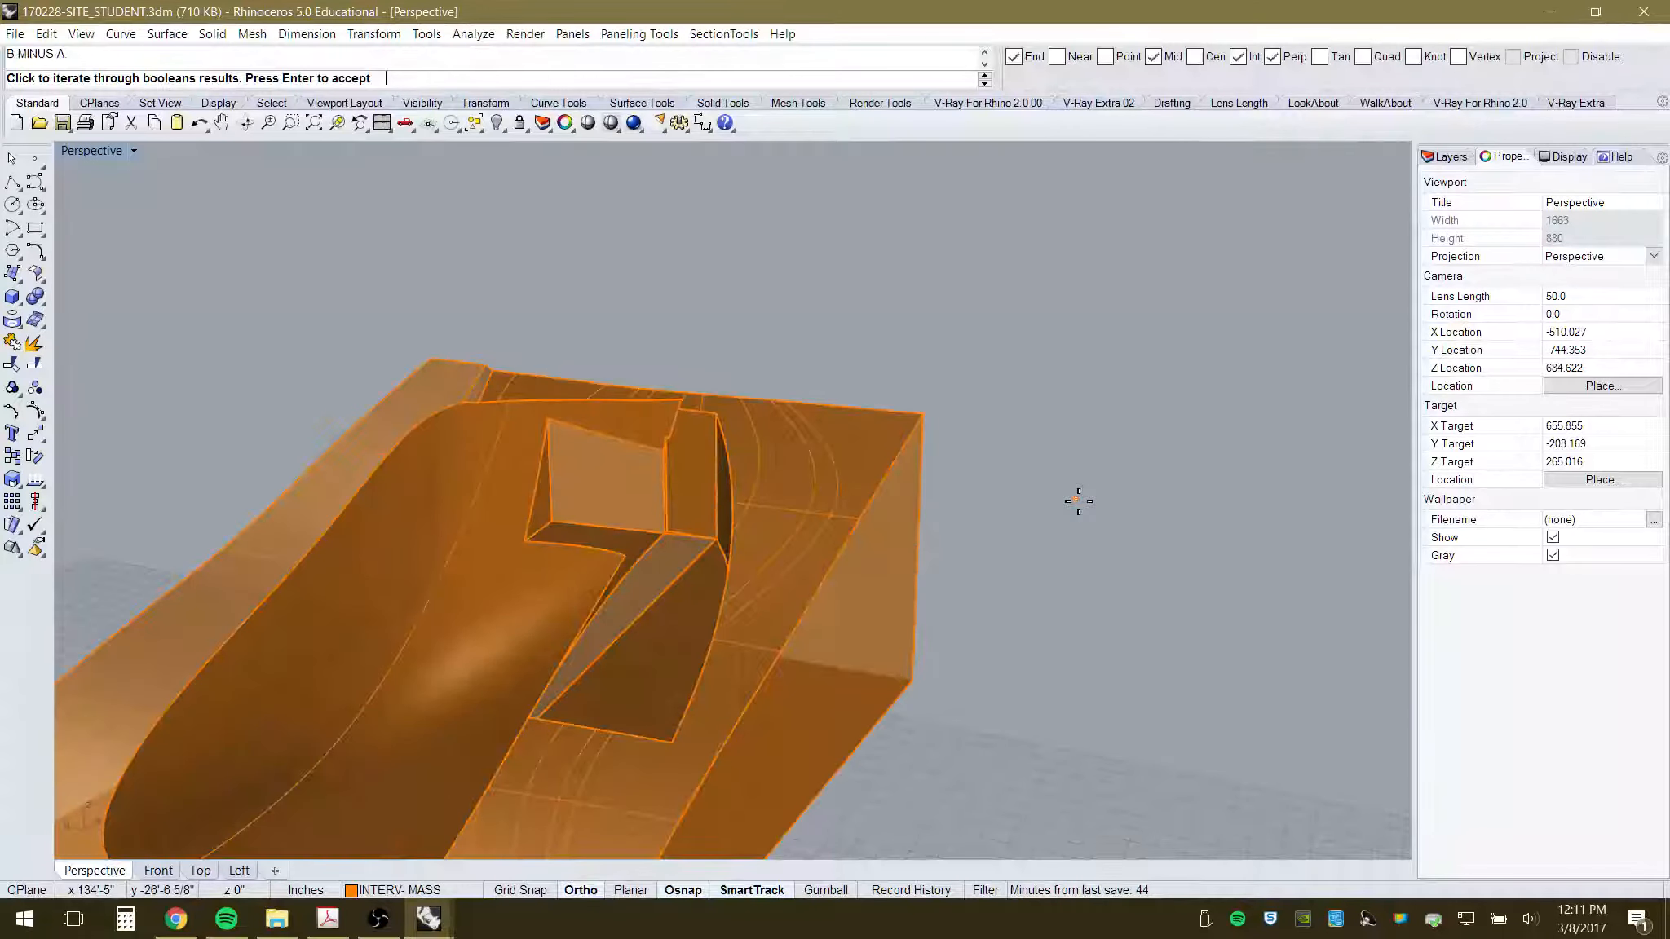
key(Return)
- Orbit around the carved solid to inspect the new notch, then select it
right_drag(1013, 526, 691, 444)
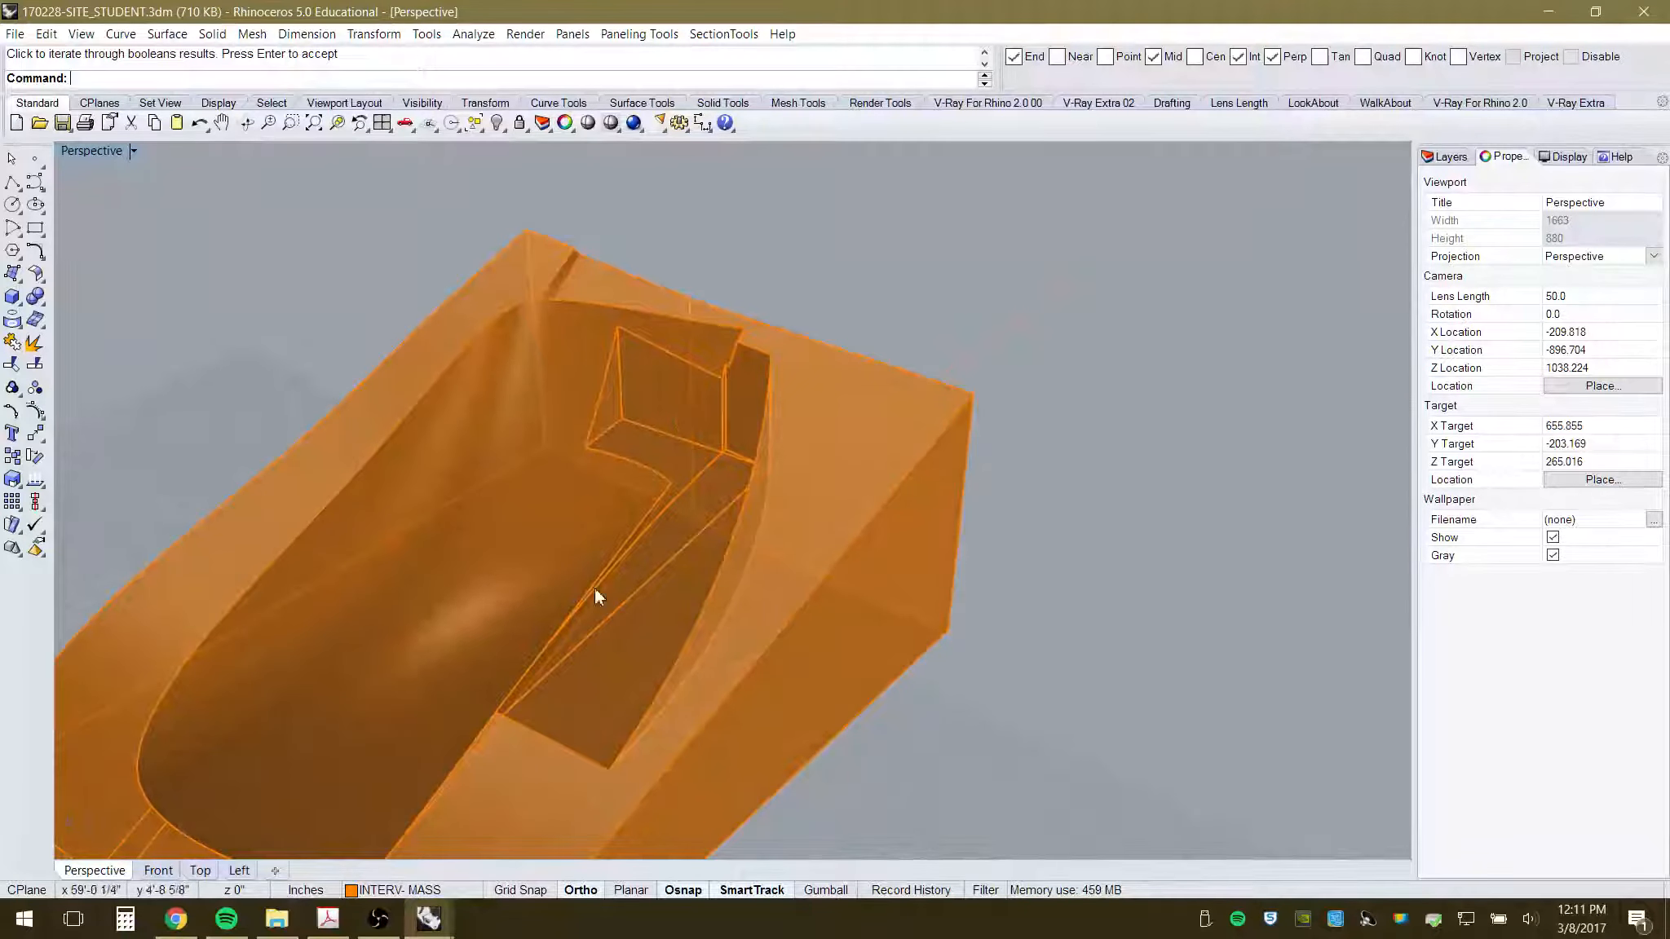
scroll(581, 575, up, 6)
right_drag(580, 576, 783, 523)
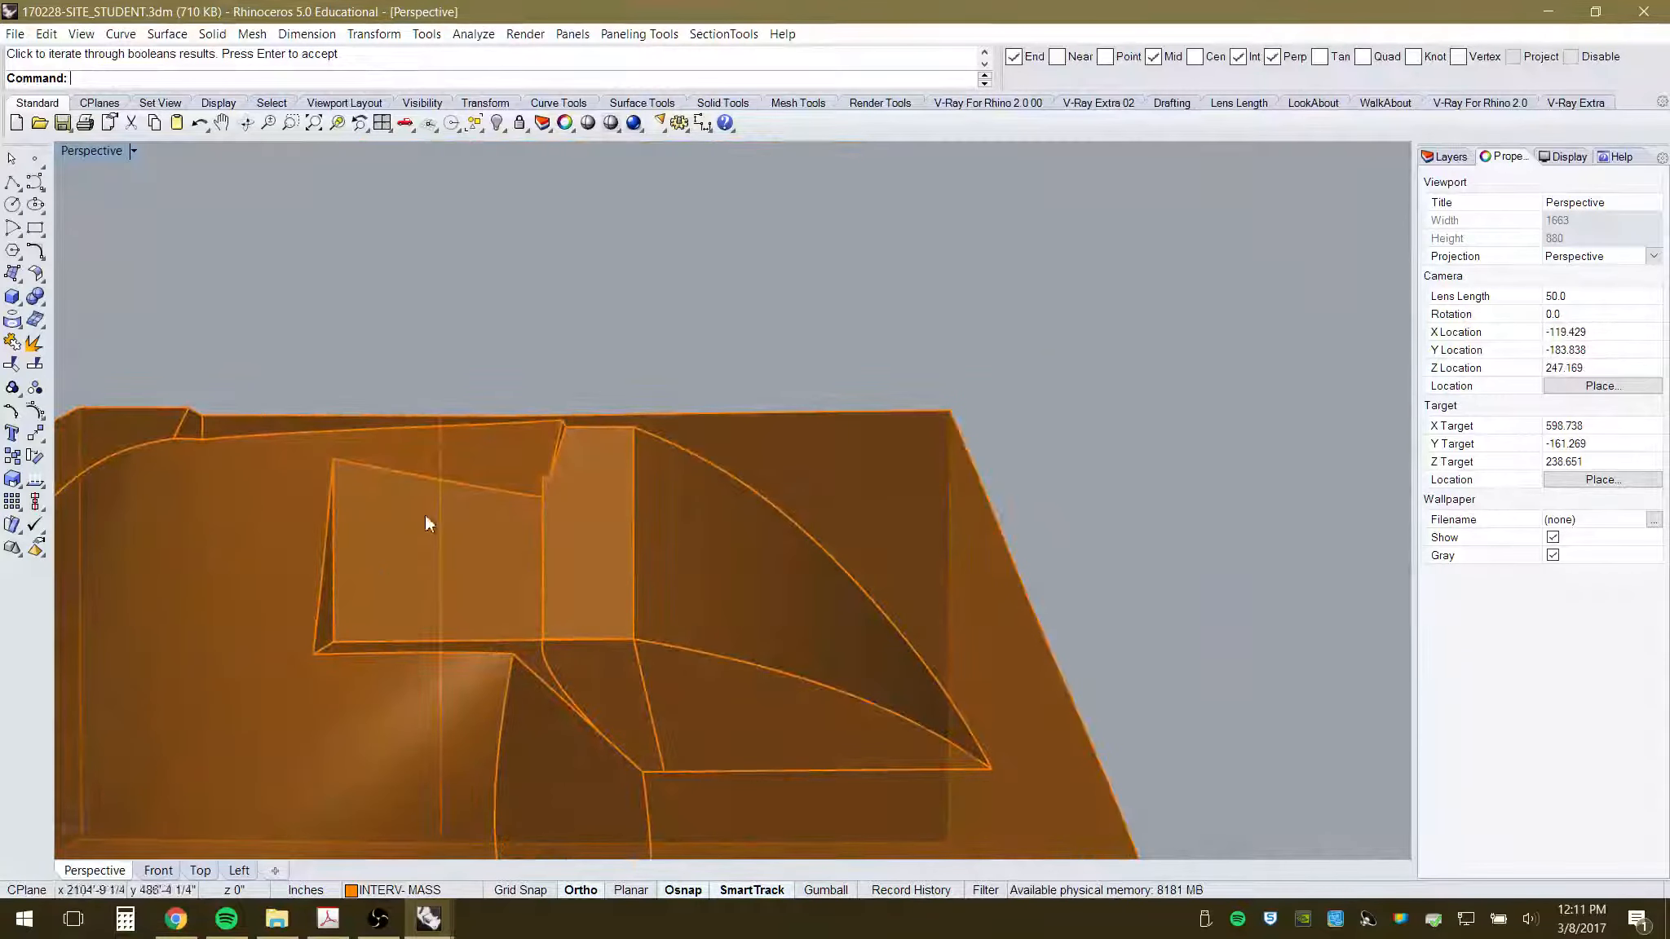
scroll(578, 587, down, 5)
right_drag(778, 627, 775, 691)
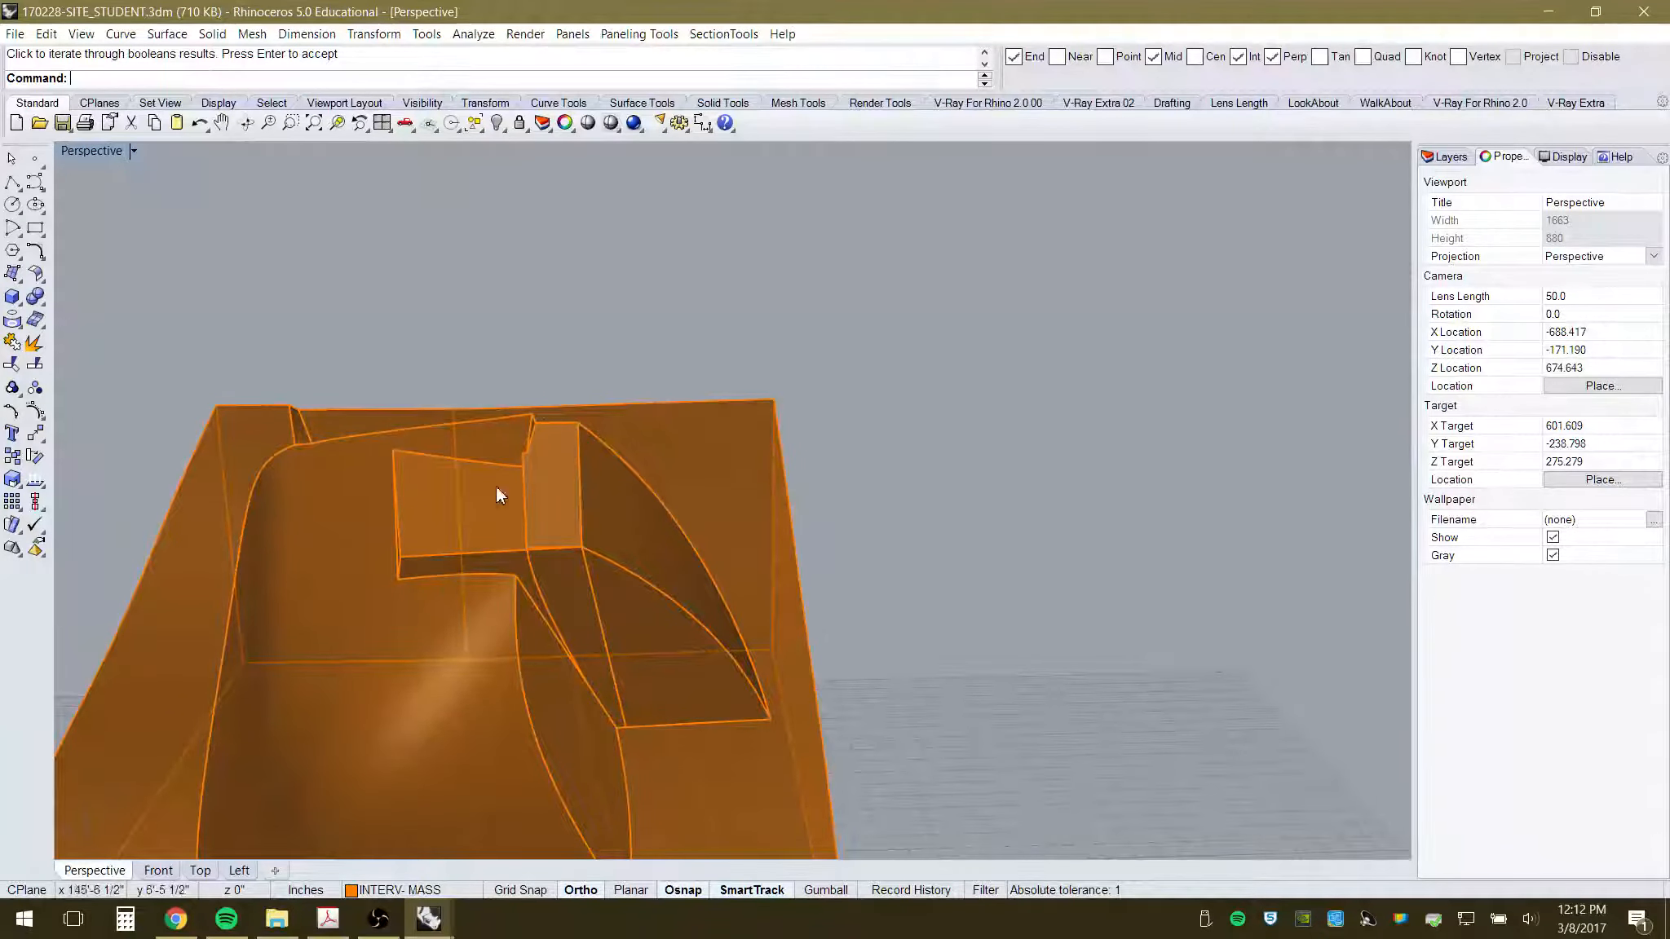
right_drag(455, 503, 660, 472)
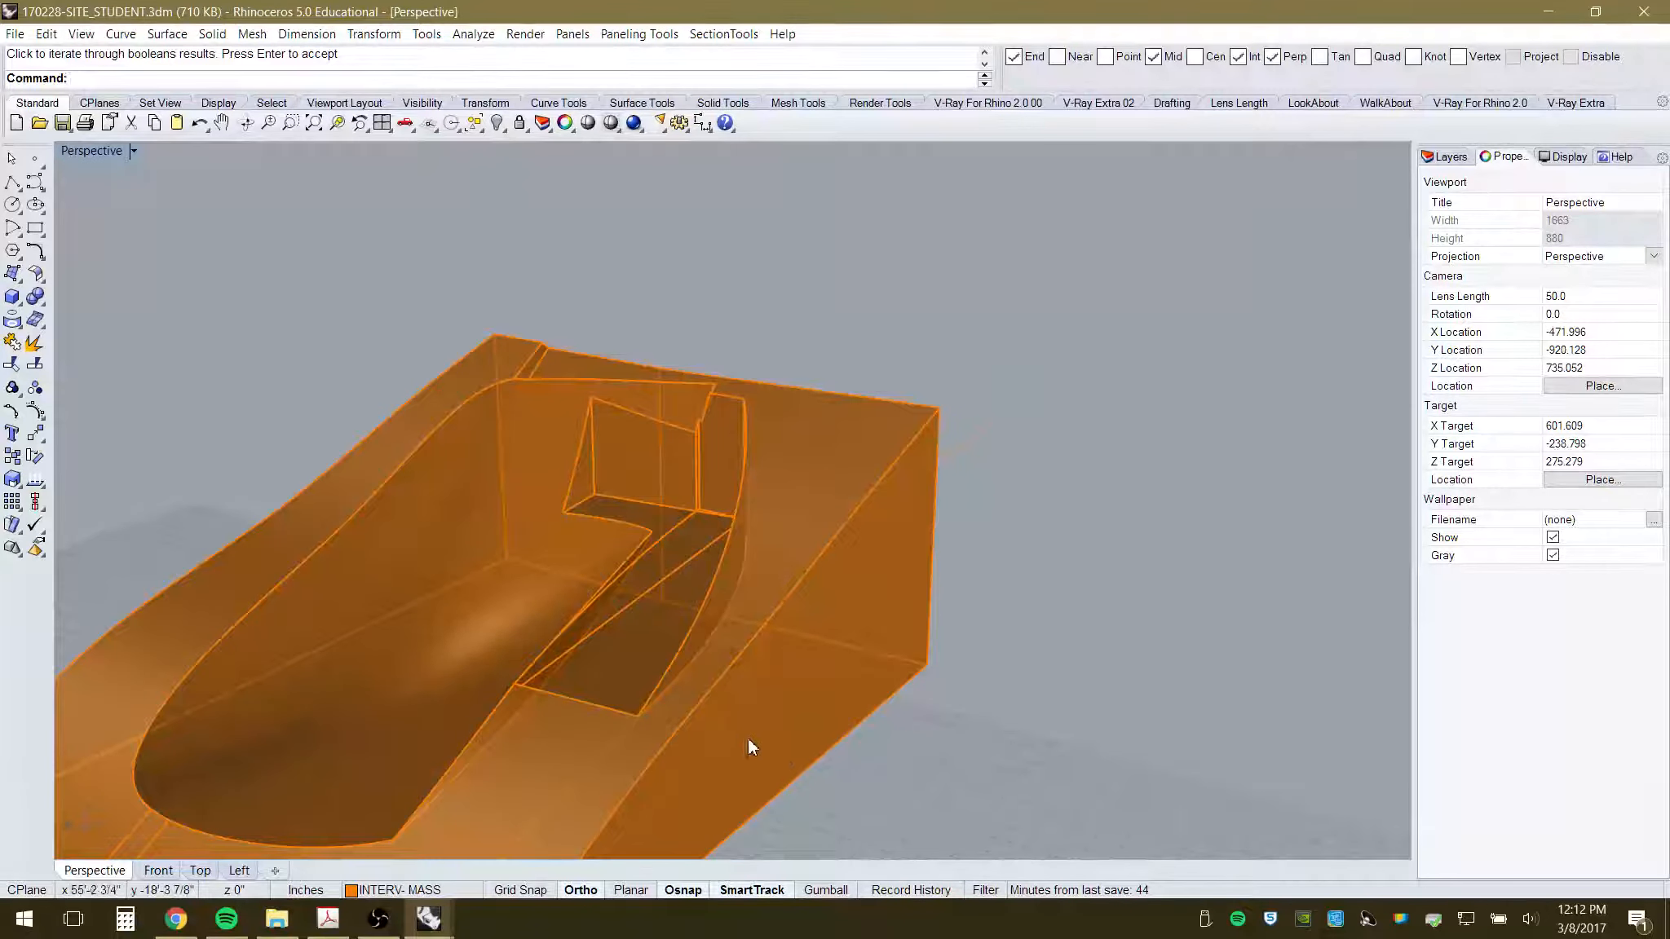
scroll(747, 738, down, 5)
right_drag(741, 702, 799, 669)
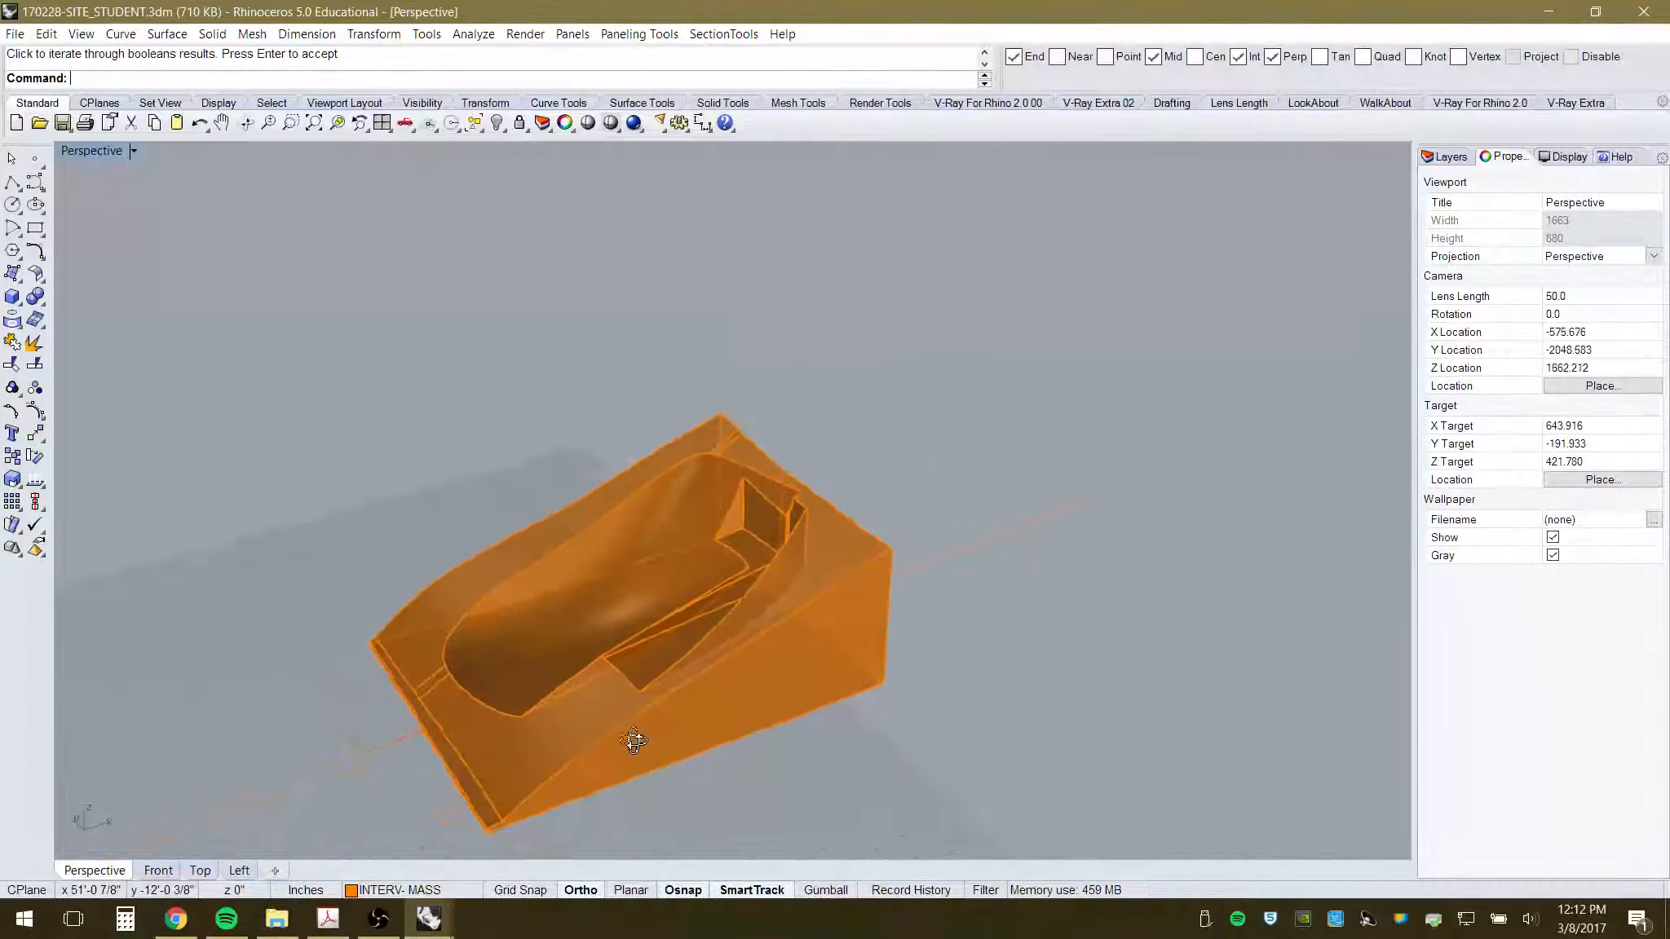
click(793, 513)
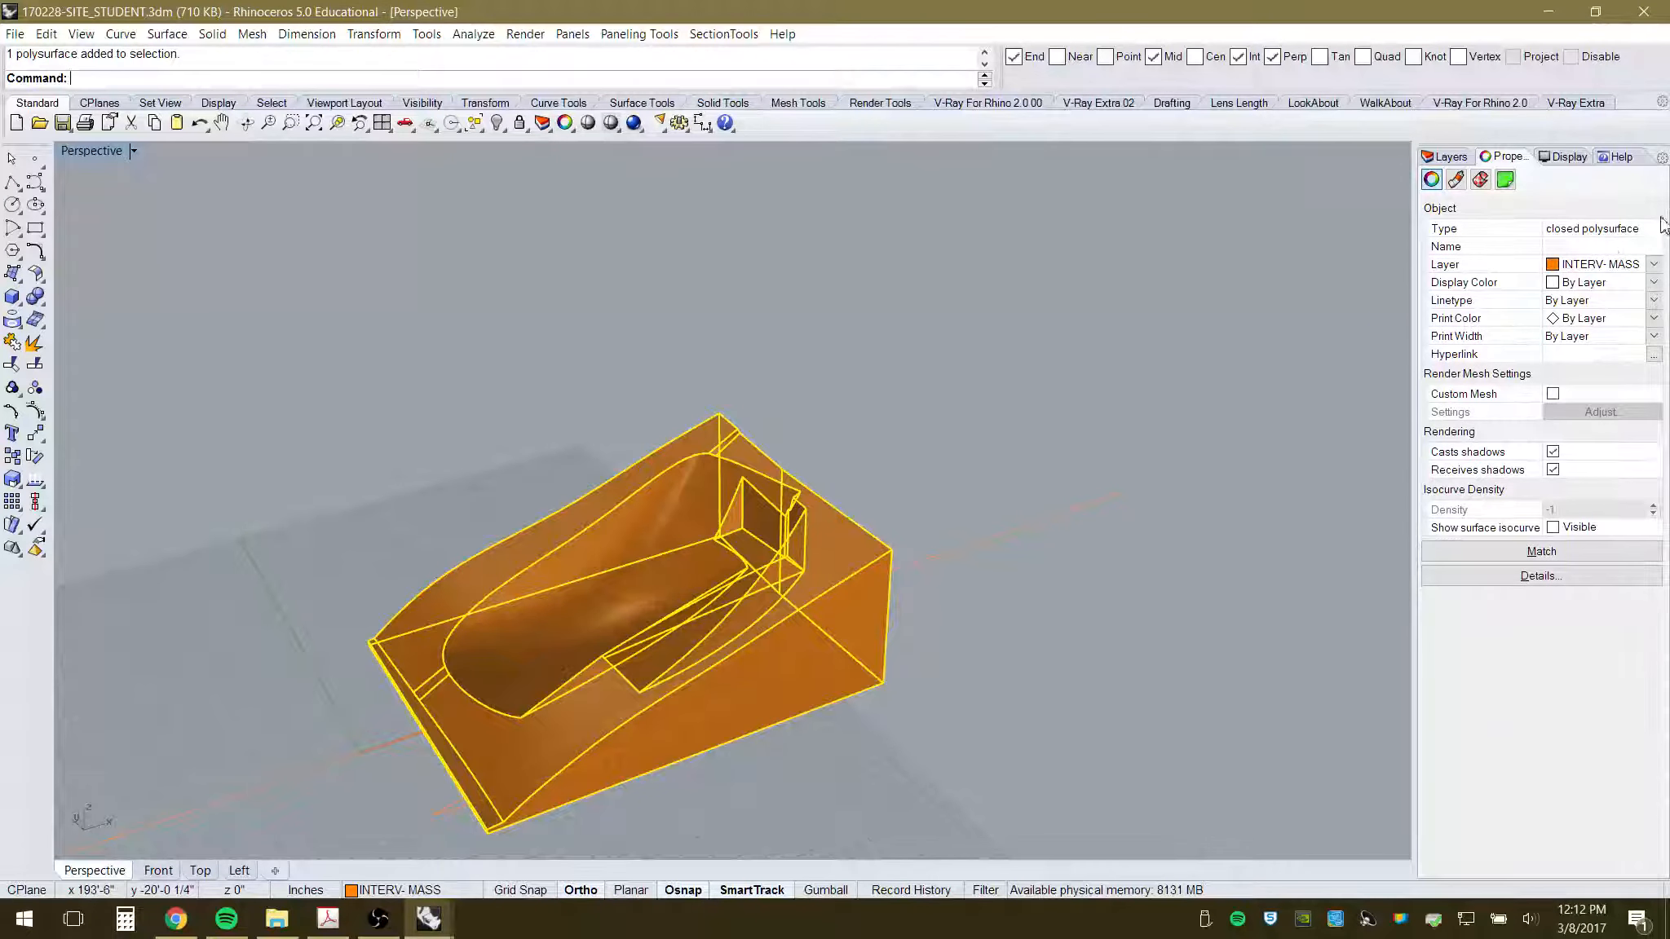
- Move the carved solid onto the Project 3 Site Topo layer
click(1600, 268)
click(1567, 332)
click(815, 443)
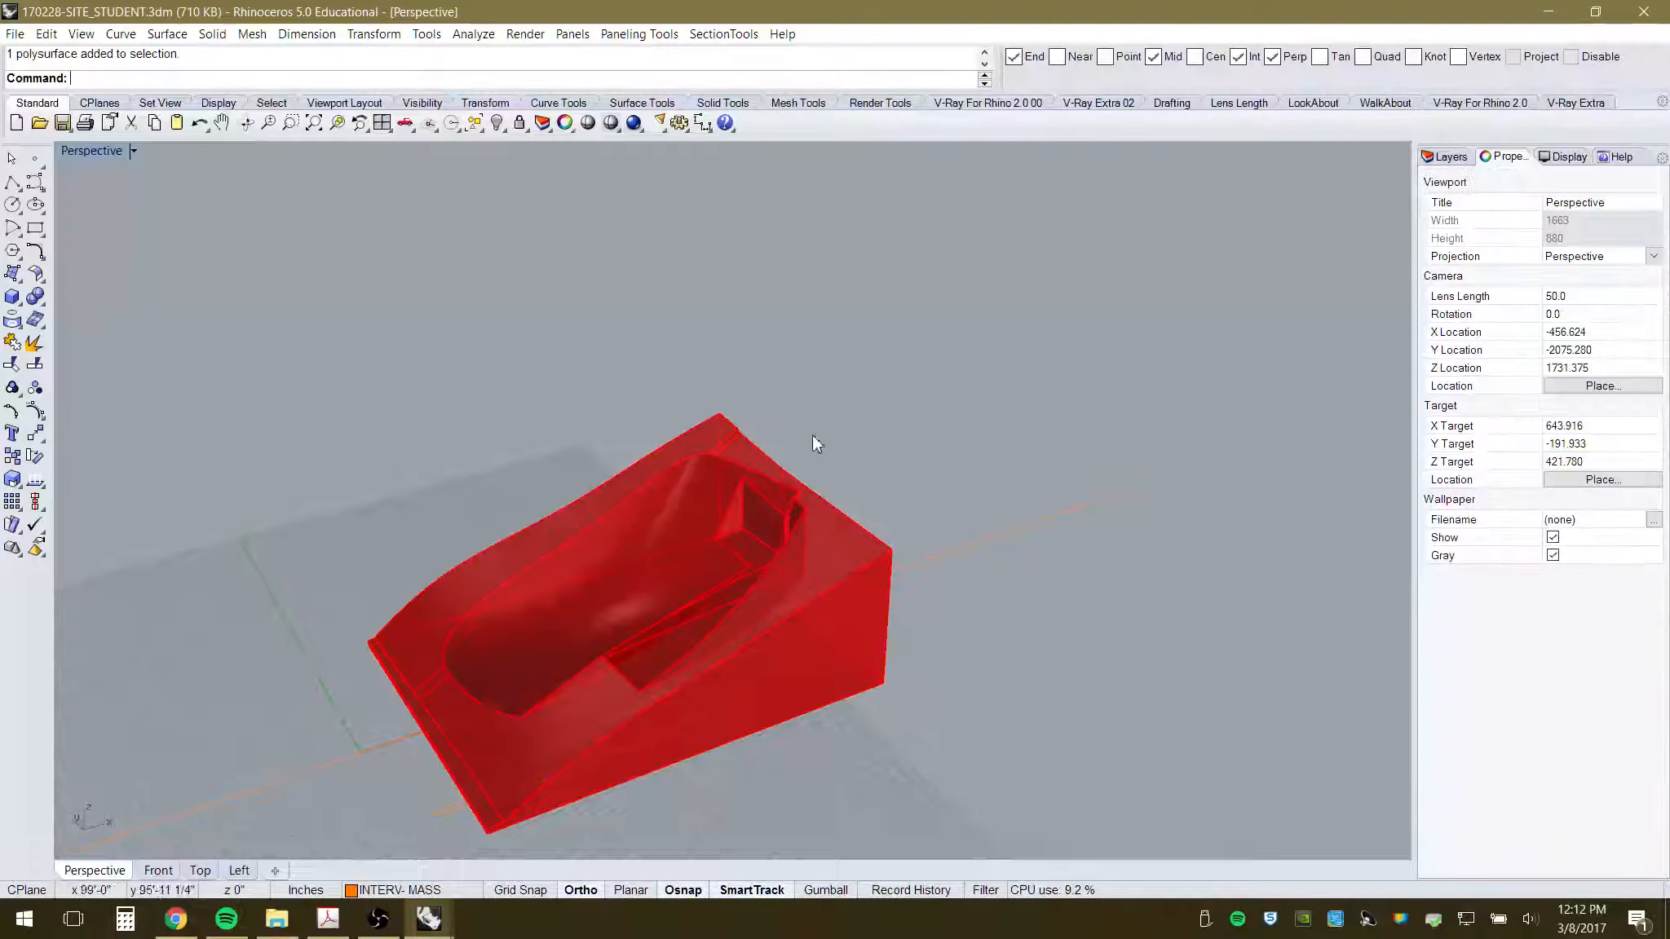
- Show the hidden orange curved surface again and orbit to a low side view of both pieces
right_click(497, 124)
right_drag(887, 557, 1014, 462)
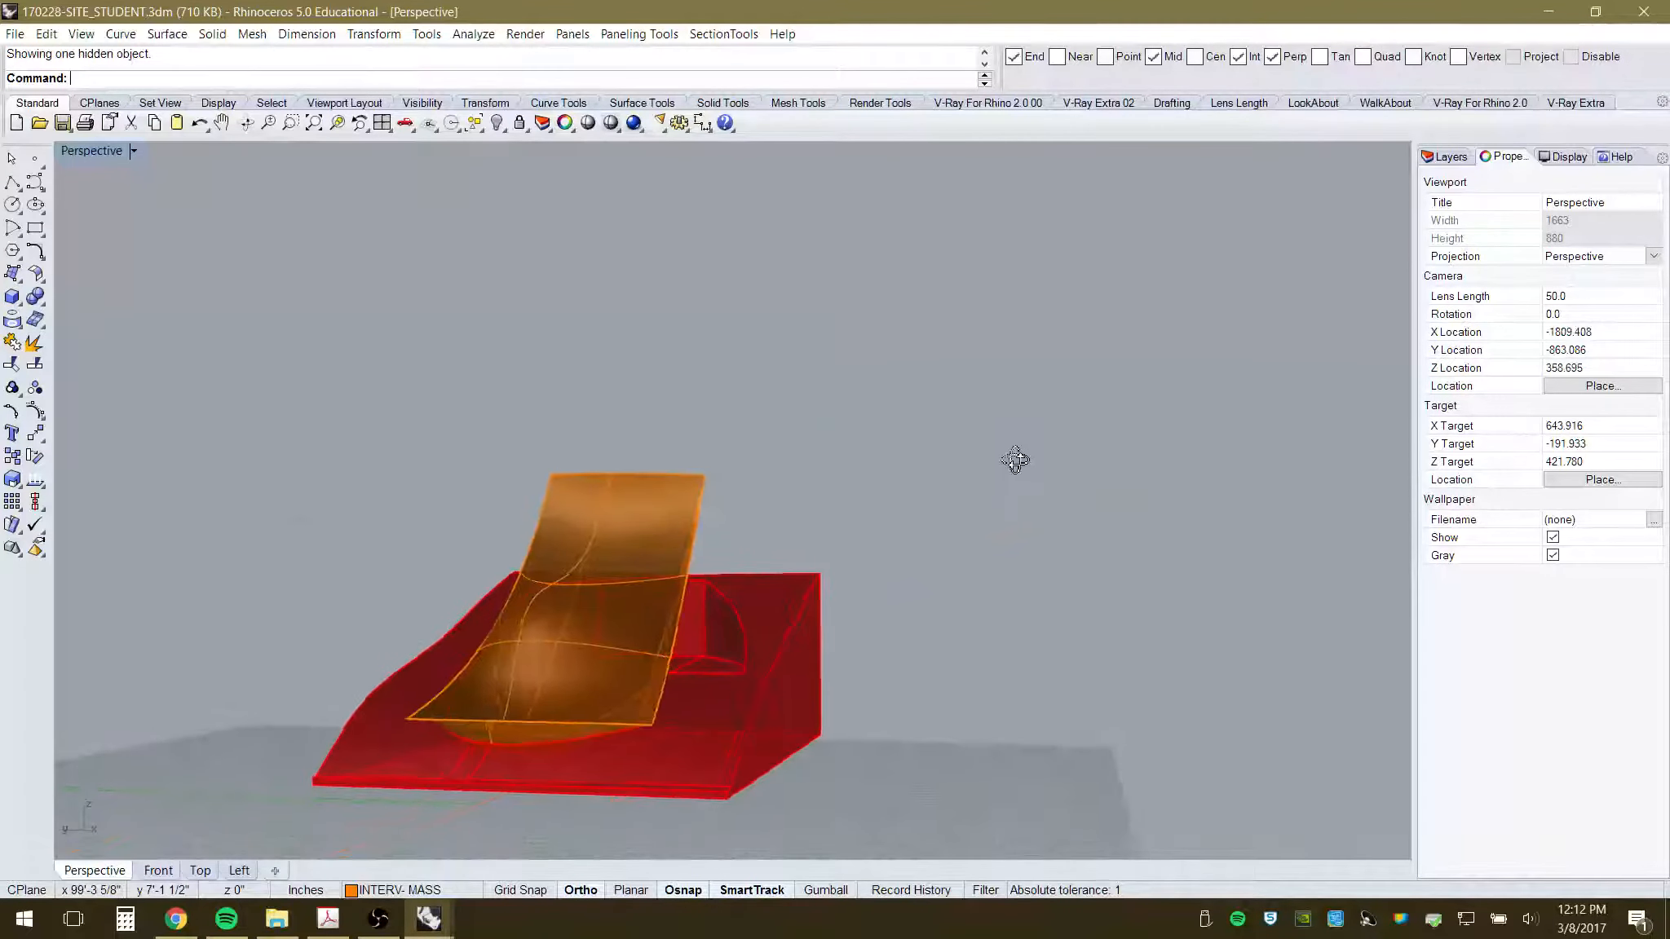
mouse_move(675, 541)
right_down()
mouse_move(656, 596)
mouse_move(715, 531)
mouse_move(702, 621)
mouse_move(694, 435)
mouse_move(657, 519)
right_up()
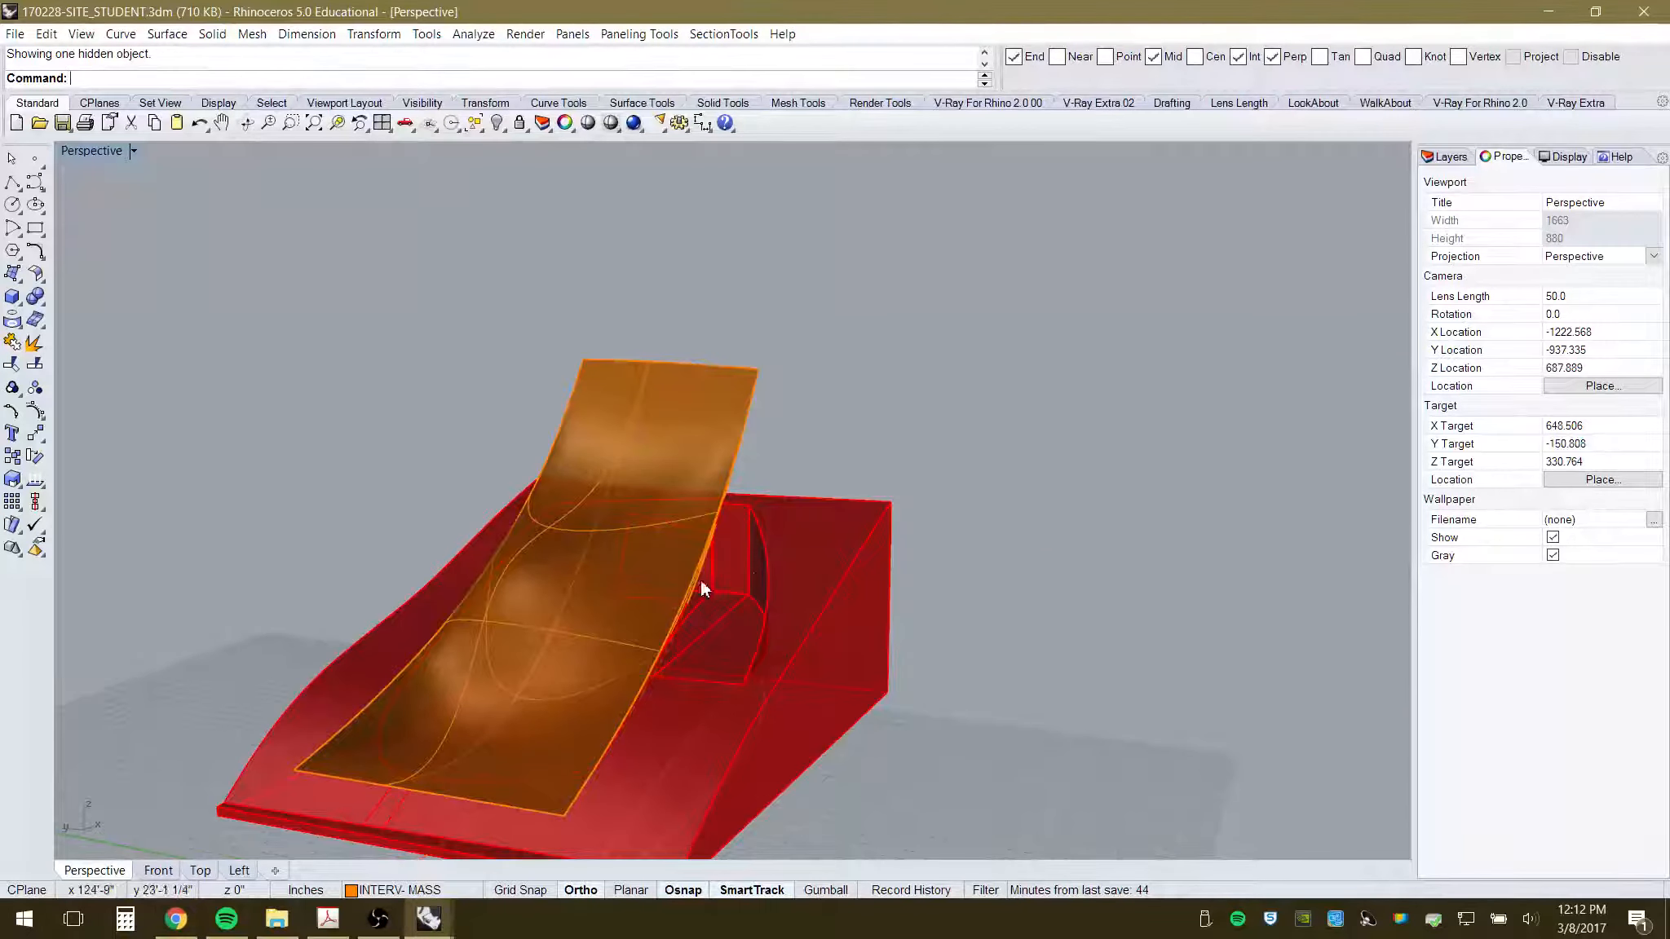
scroll(824, 634, down, 4)
right_drag(823, 633, 711, 605)
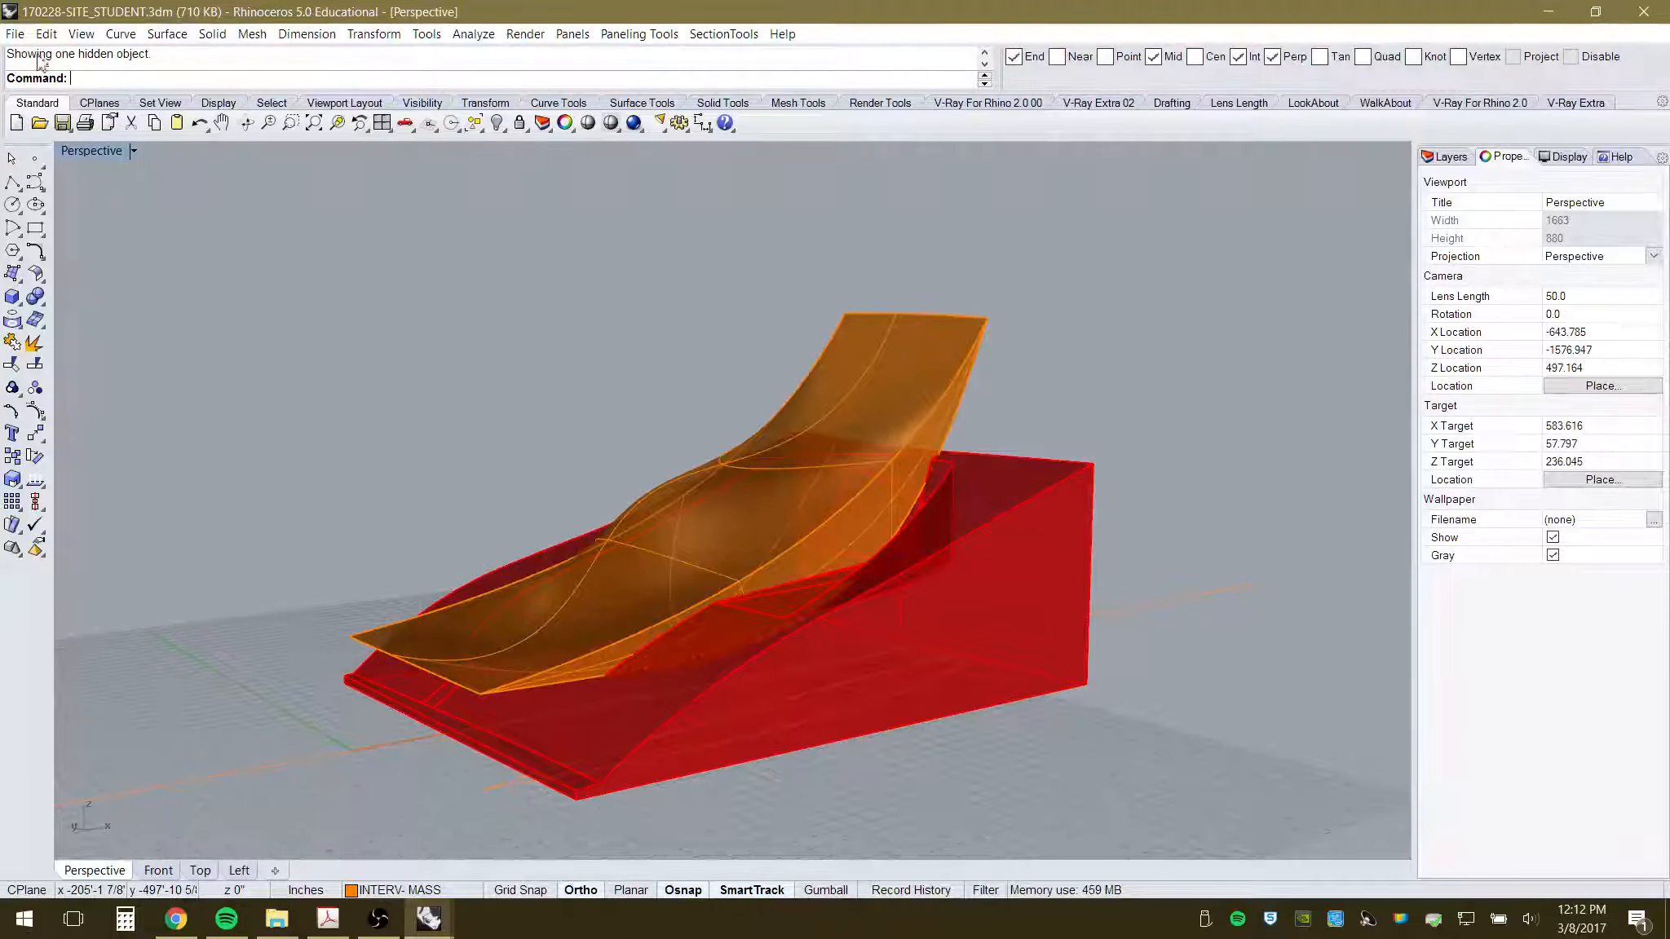
click(15, 33)
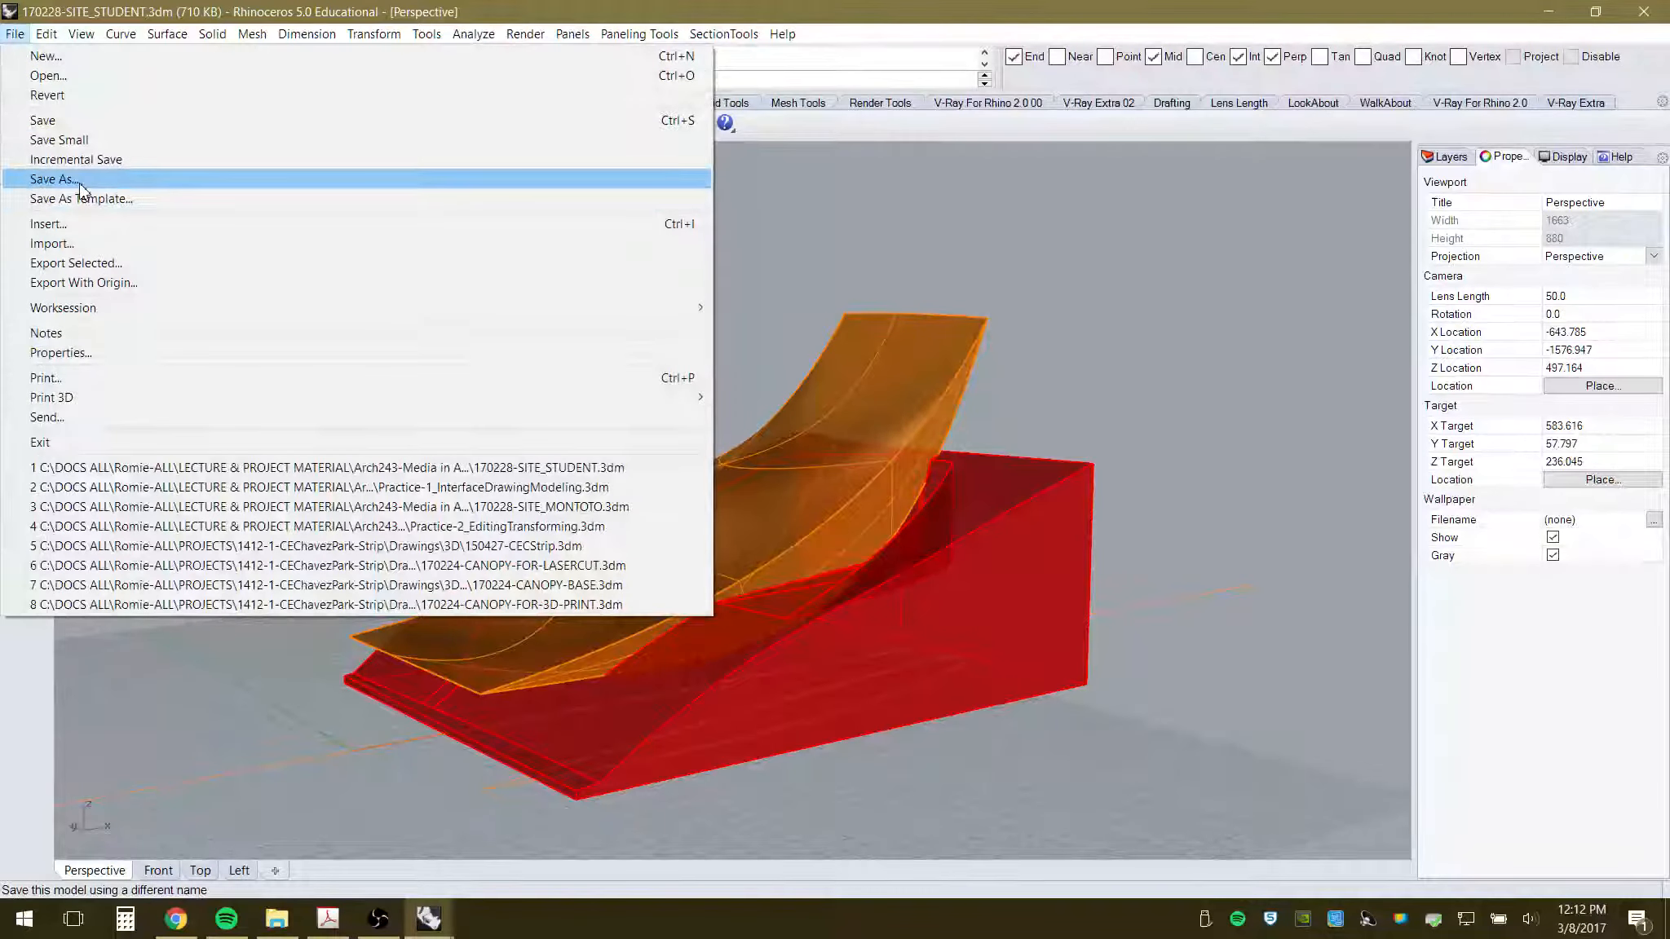
- Save a copy of the model as 170308-SITE_MONTOTO_FULLSCALE.3dm
click(54, 179)
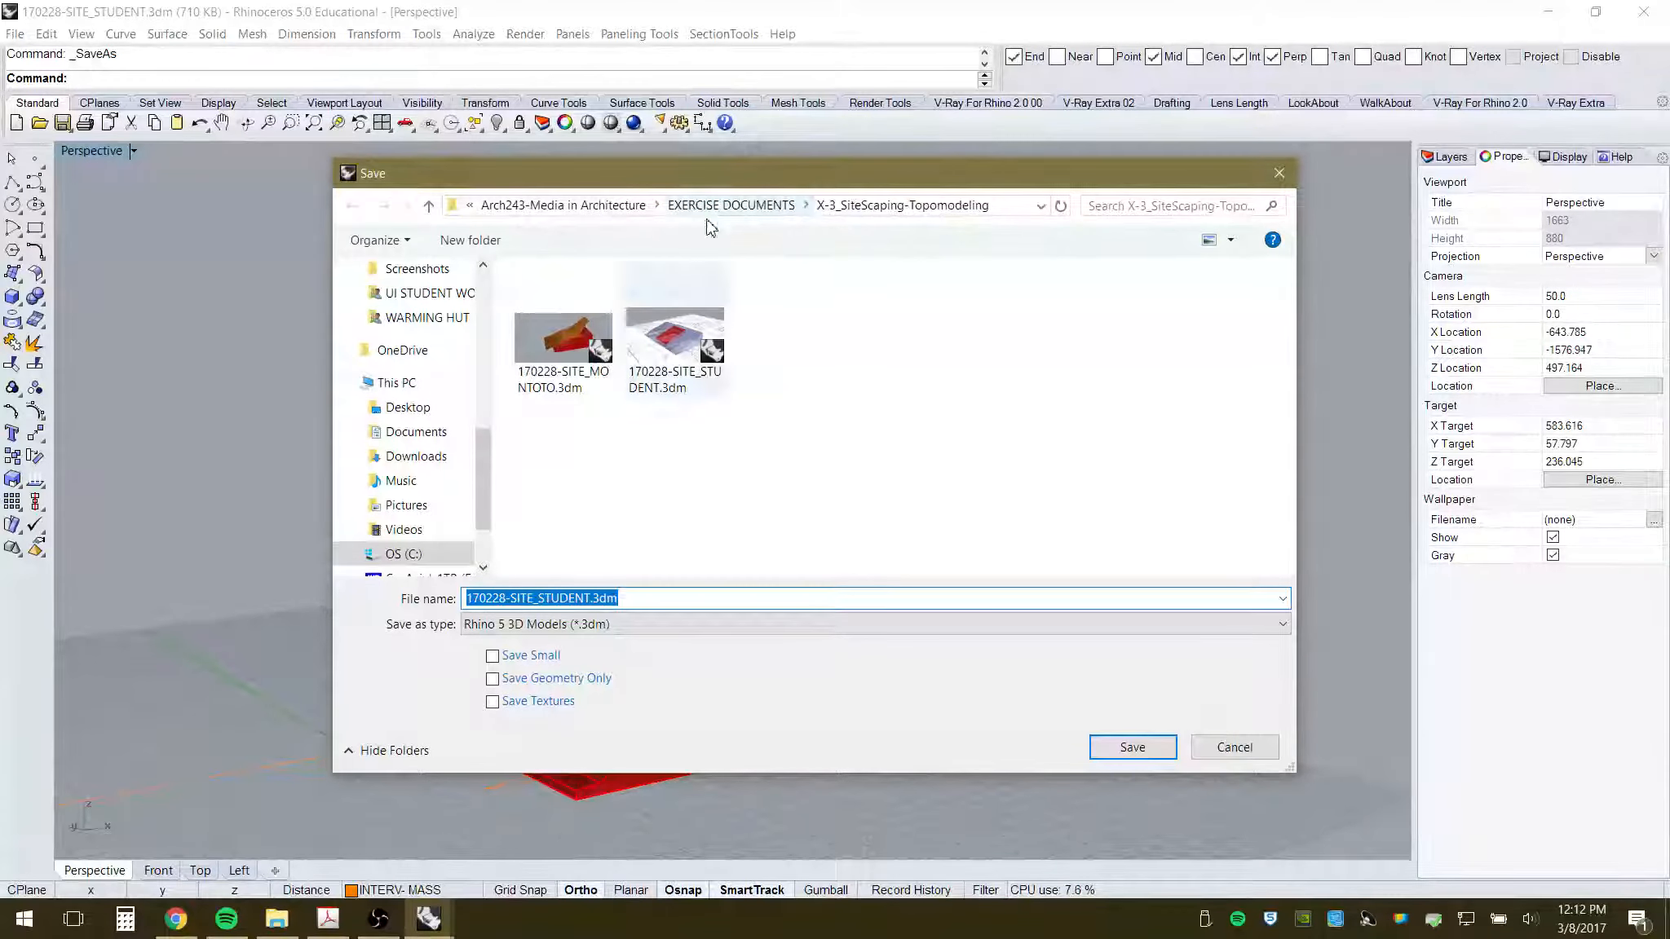
click(506, 599)
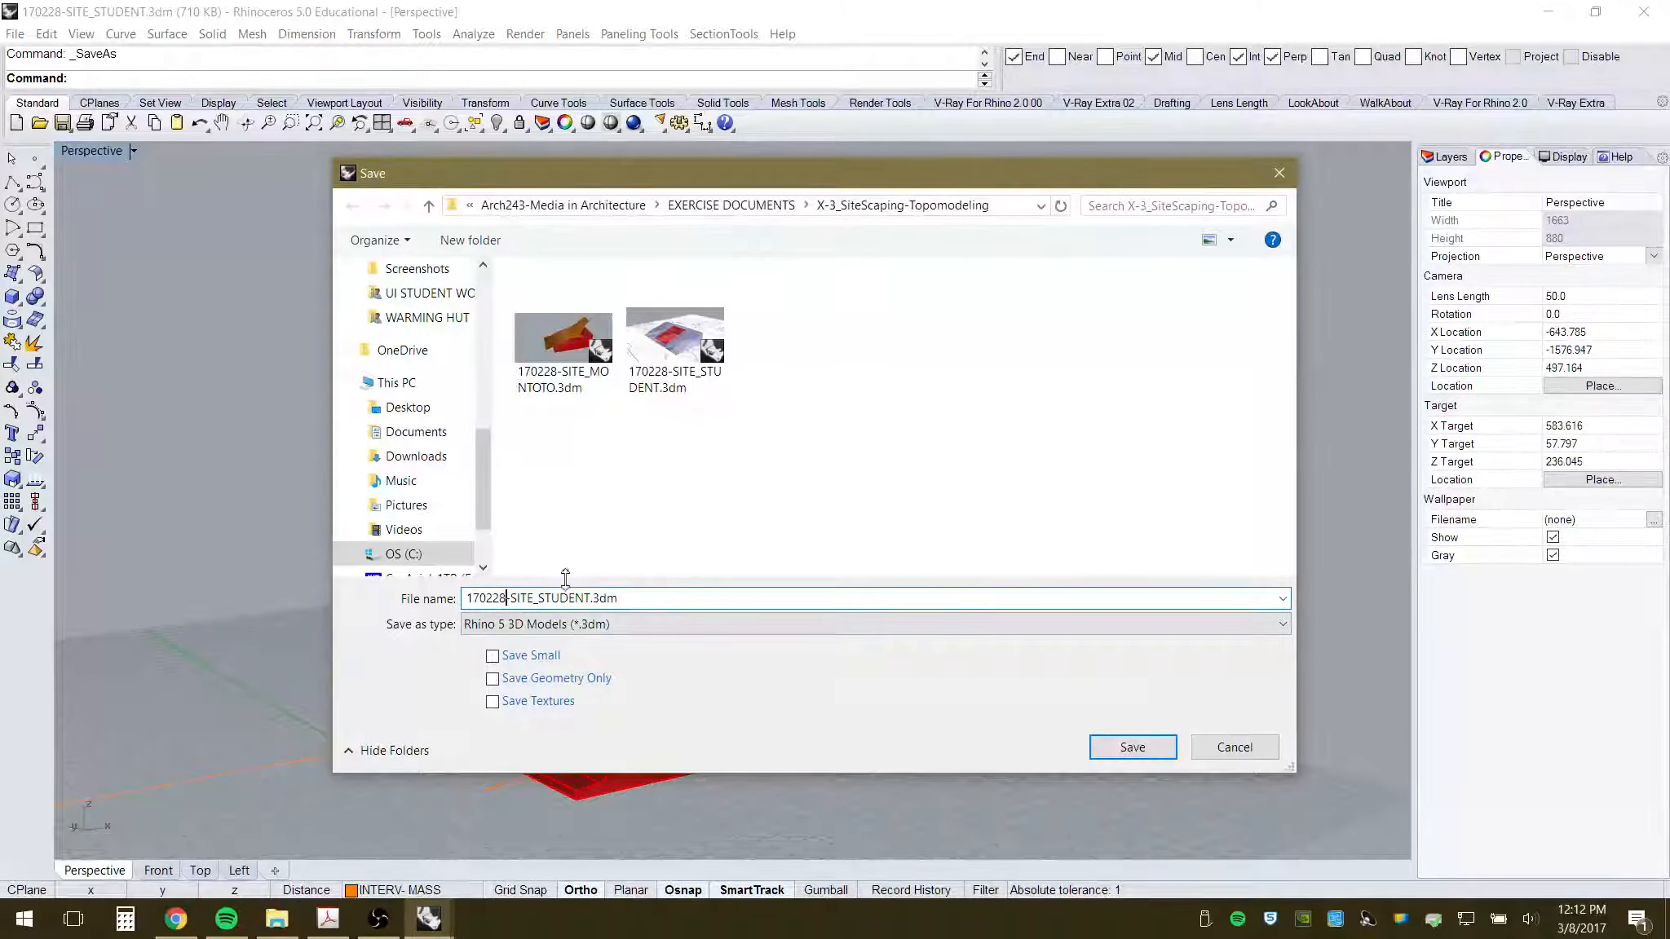
key(BackSpace)
key(BackSpace)
key(BackSpace)
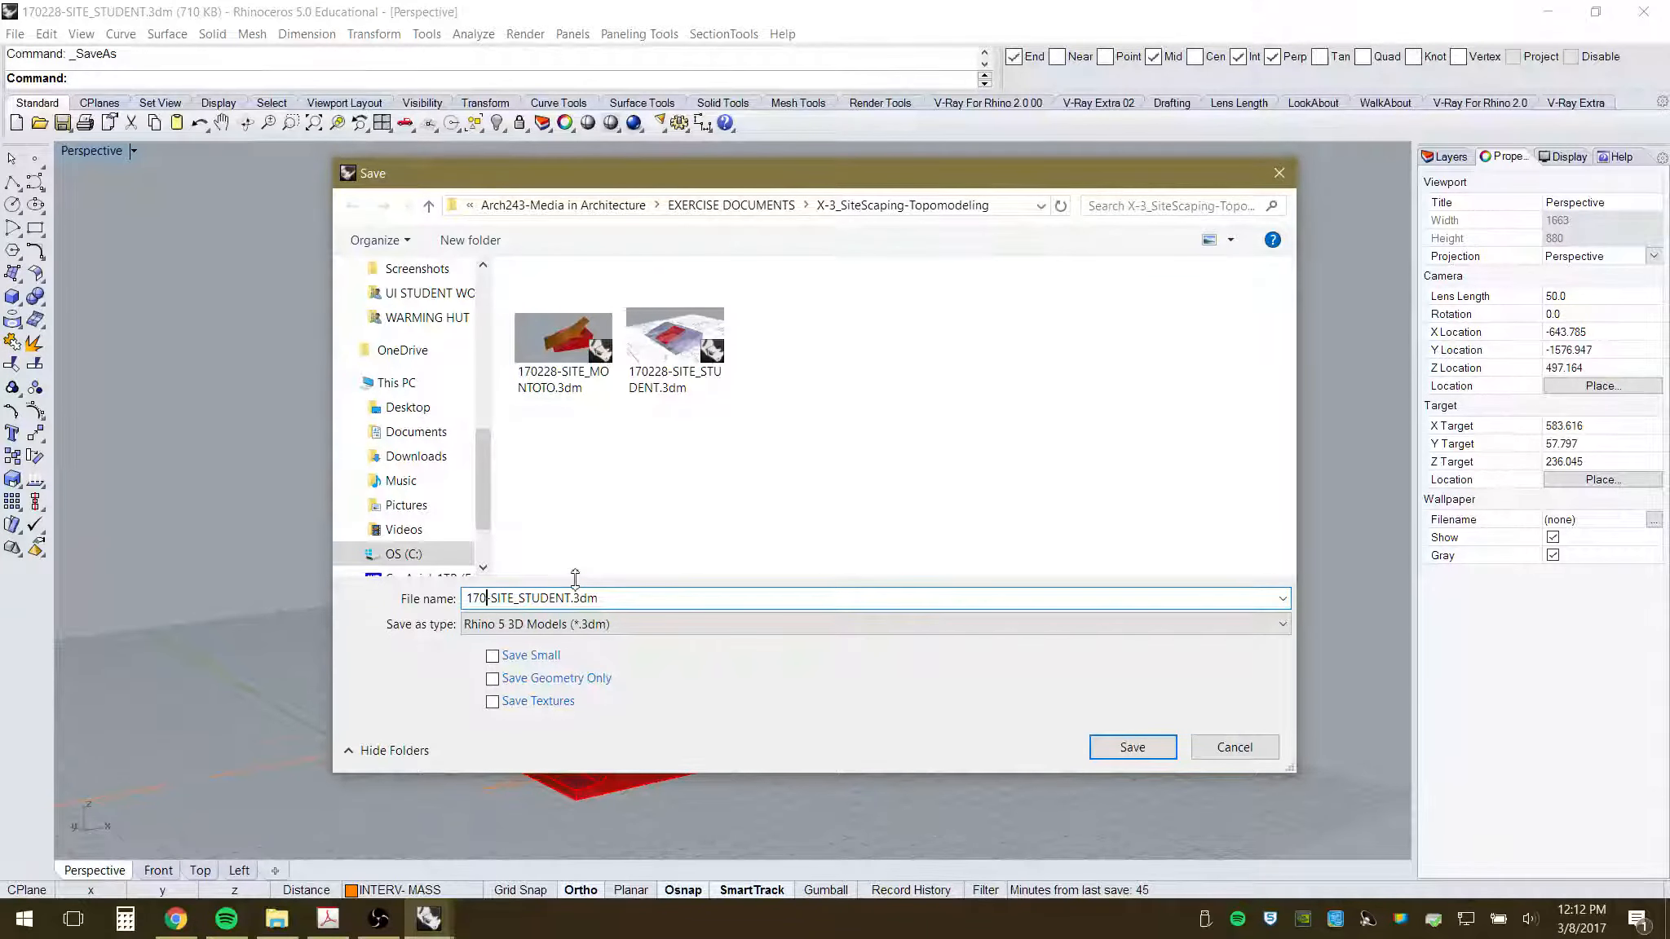
text(308)
click(591, 597)
key(BackSpace)
key(BackSpace)
key(BackSpace)
key(BackSpace)
key(BackSpace)
key(BackSpace)
key(BackSpace)
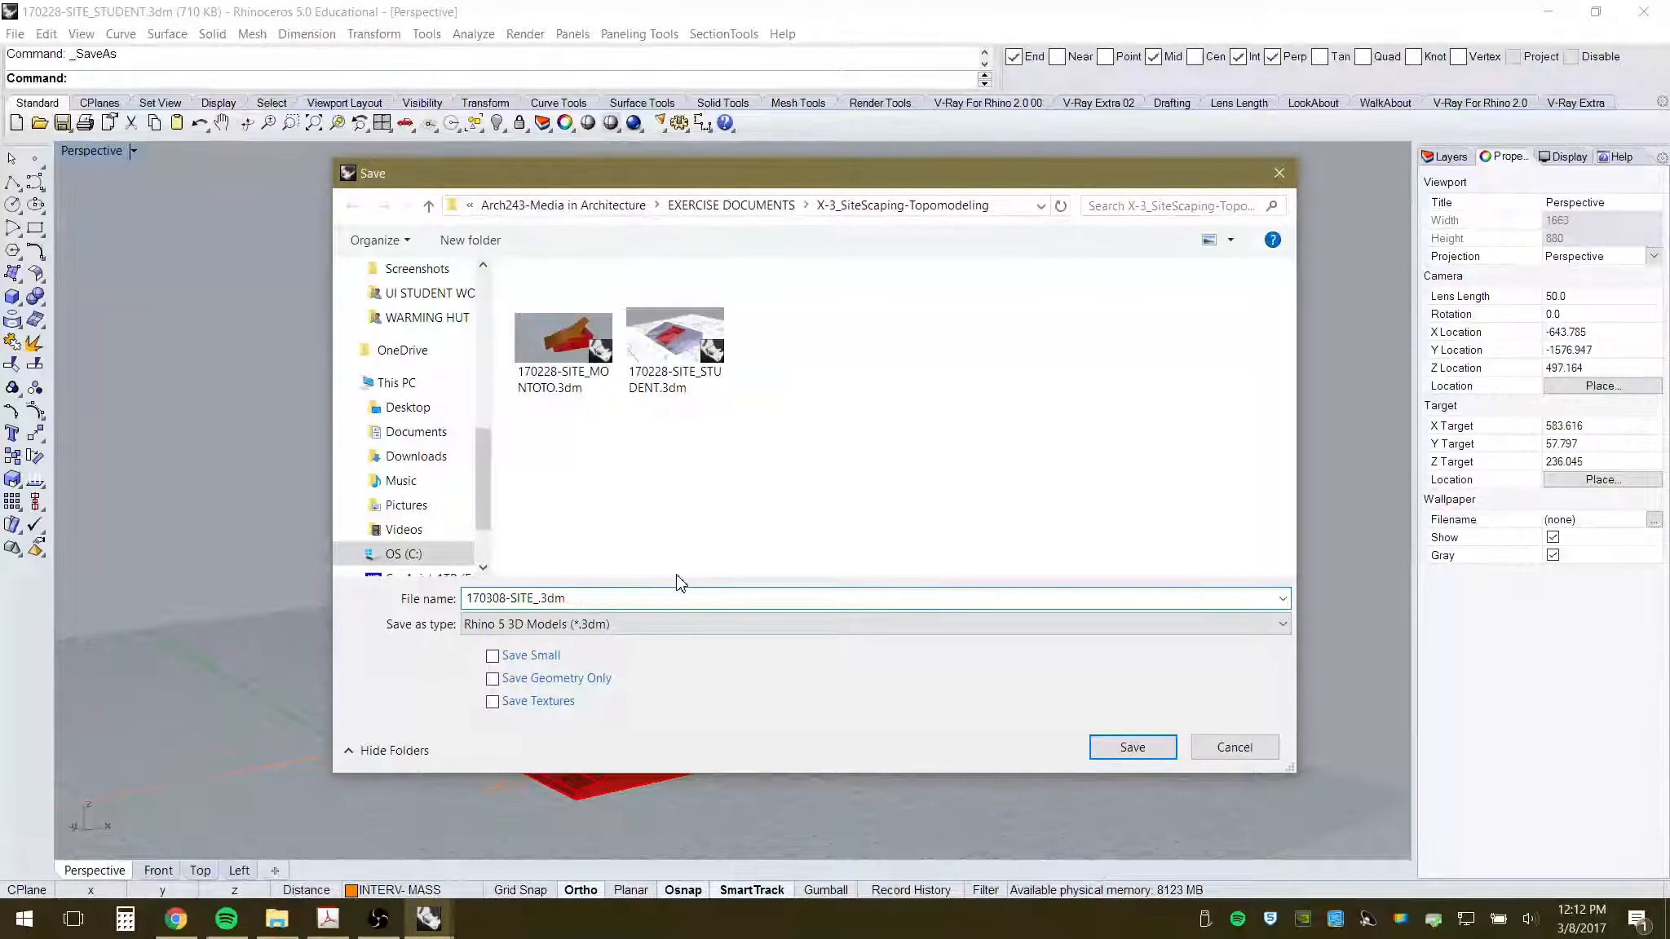
text(mo)
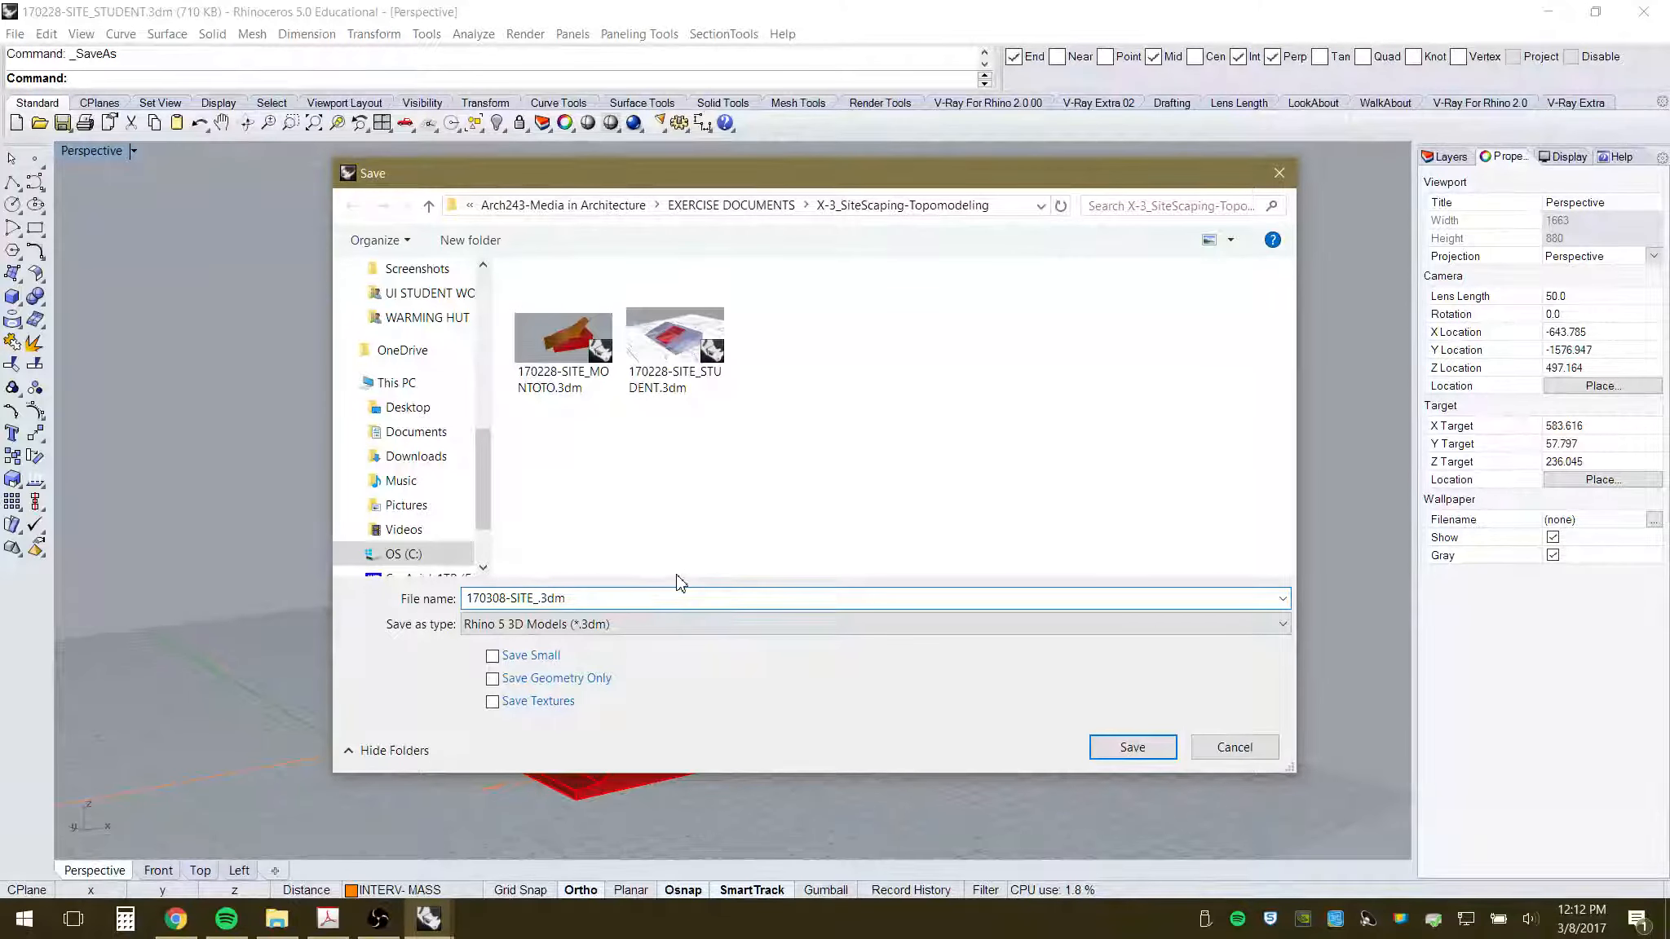
text(MONTOTO_FULL)
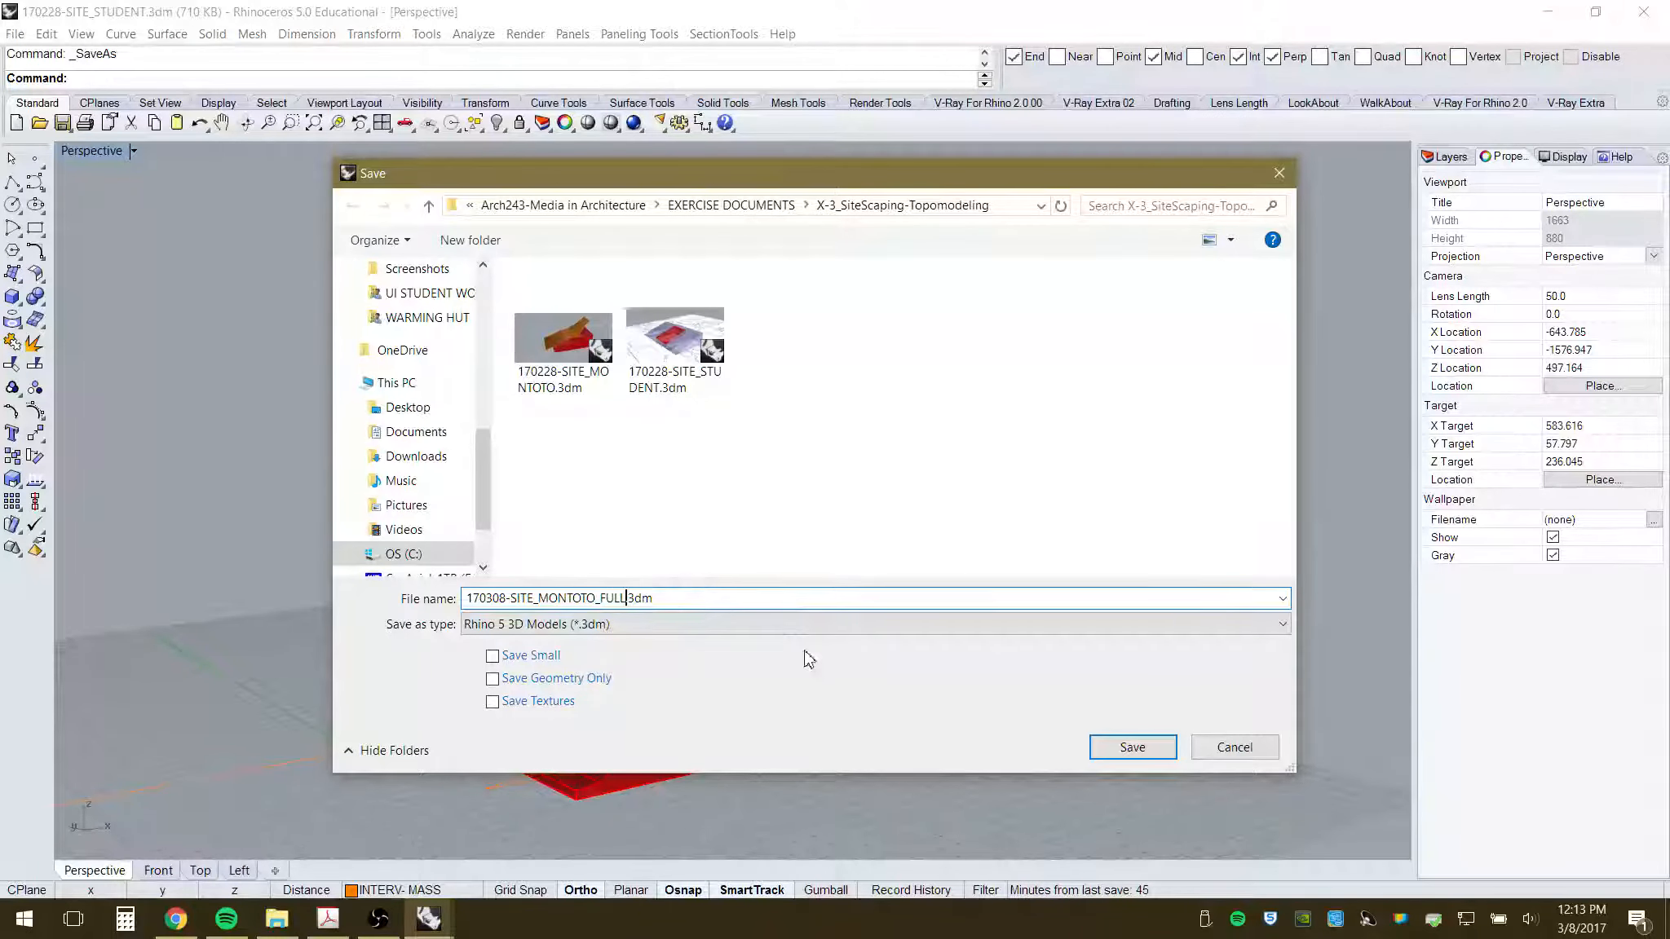
text(SCALE)
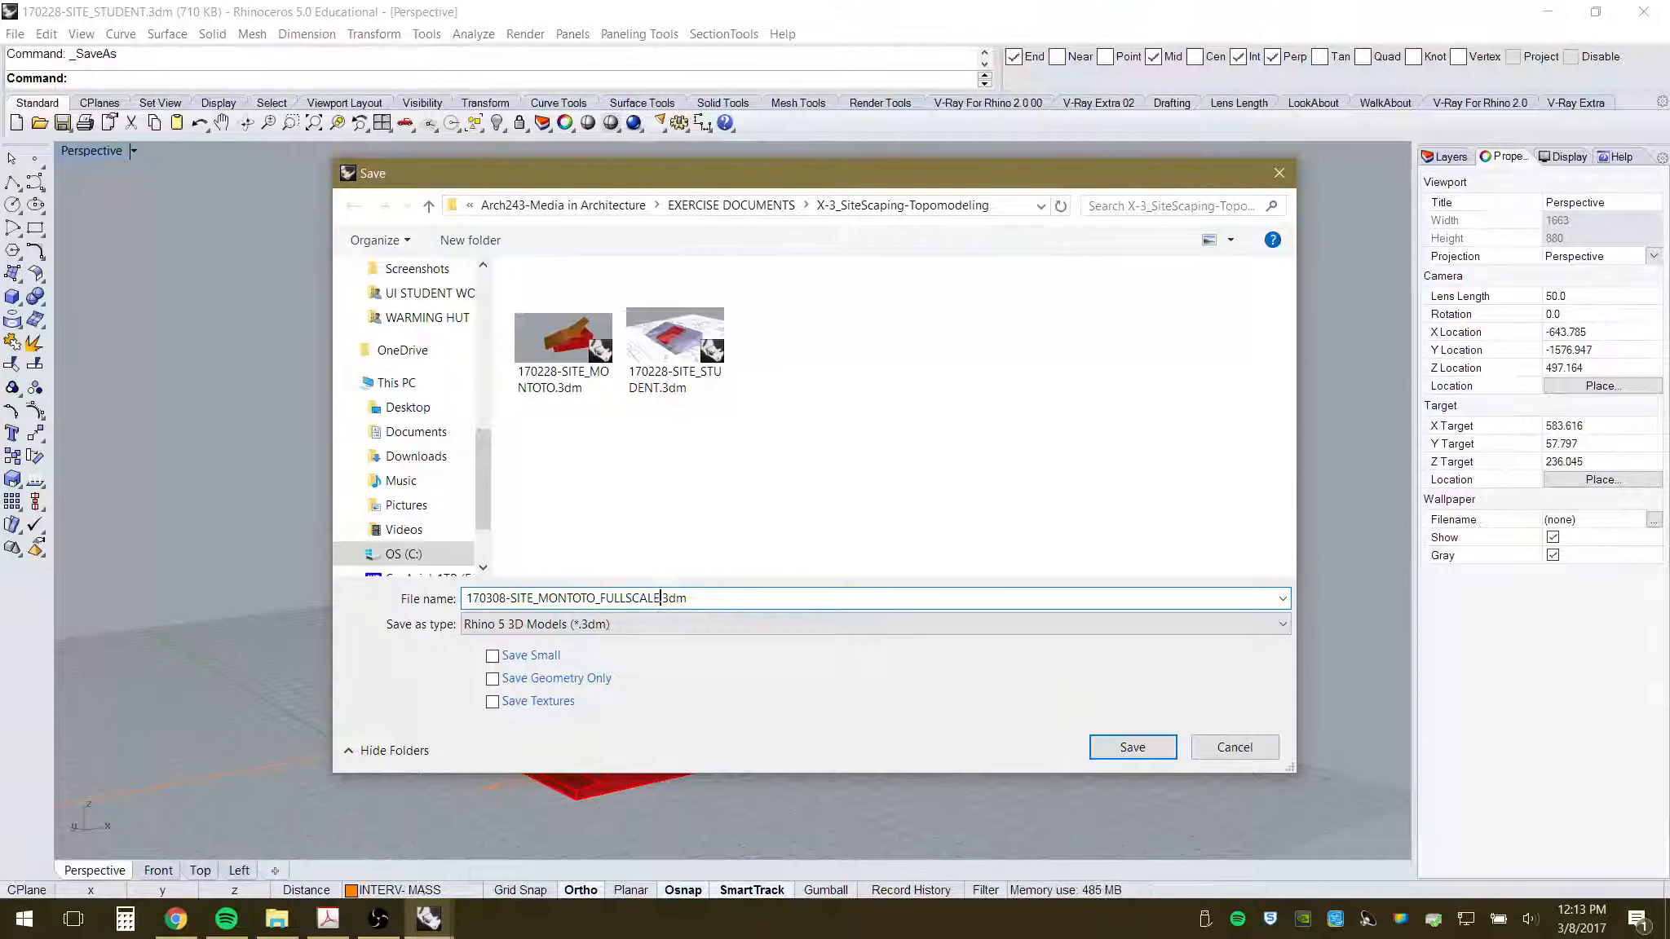
click(1144, 749)
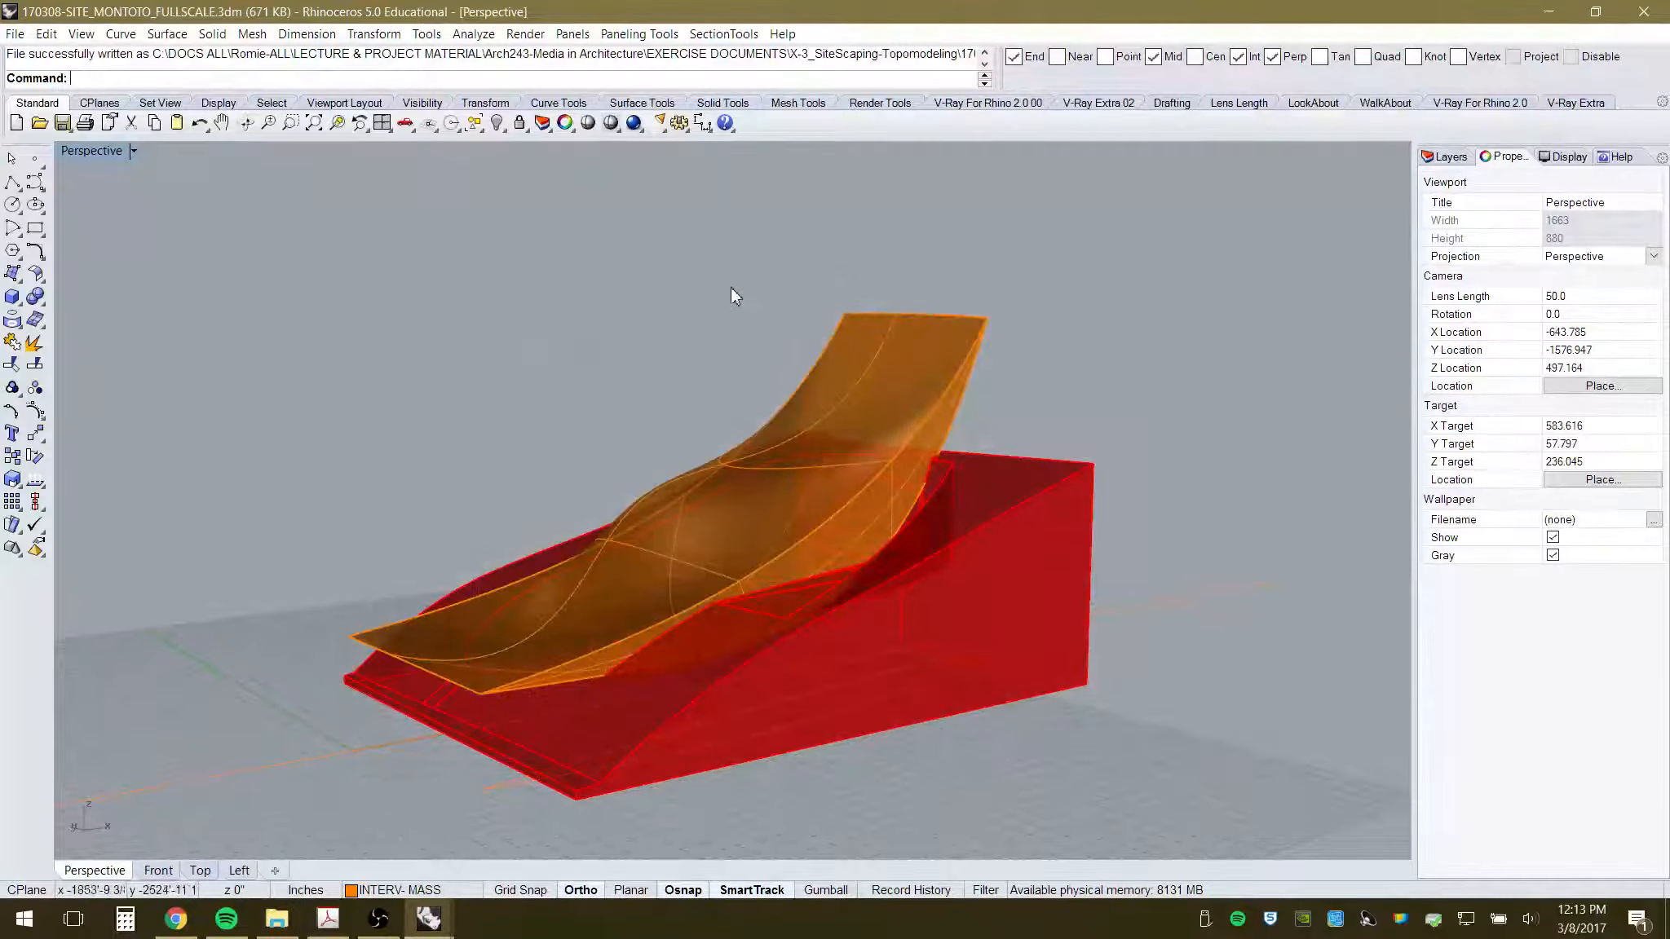
- Orbit the view and window-select both solids and the curves
right_drag(781, 426, 785, 458)
scroll(691, 454, down, 6)
mouse_move(814, 620)
right_down()
mouse_move(809, 600)
mouse_move(798, 636)
right_up()
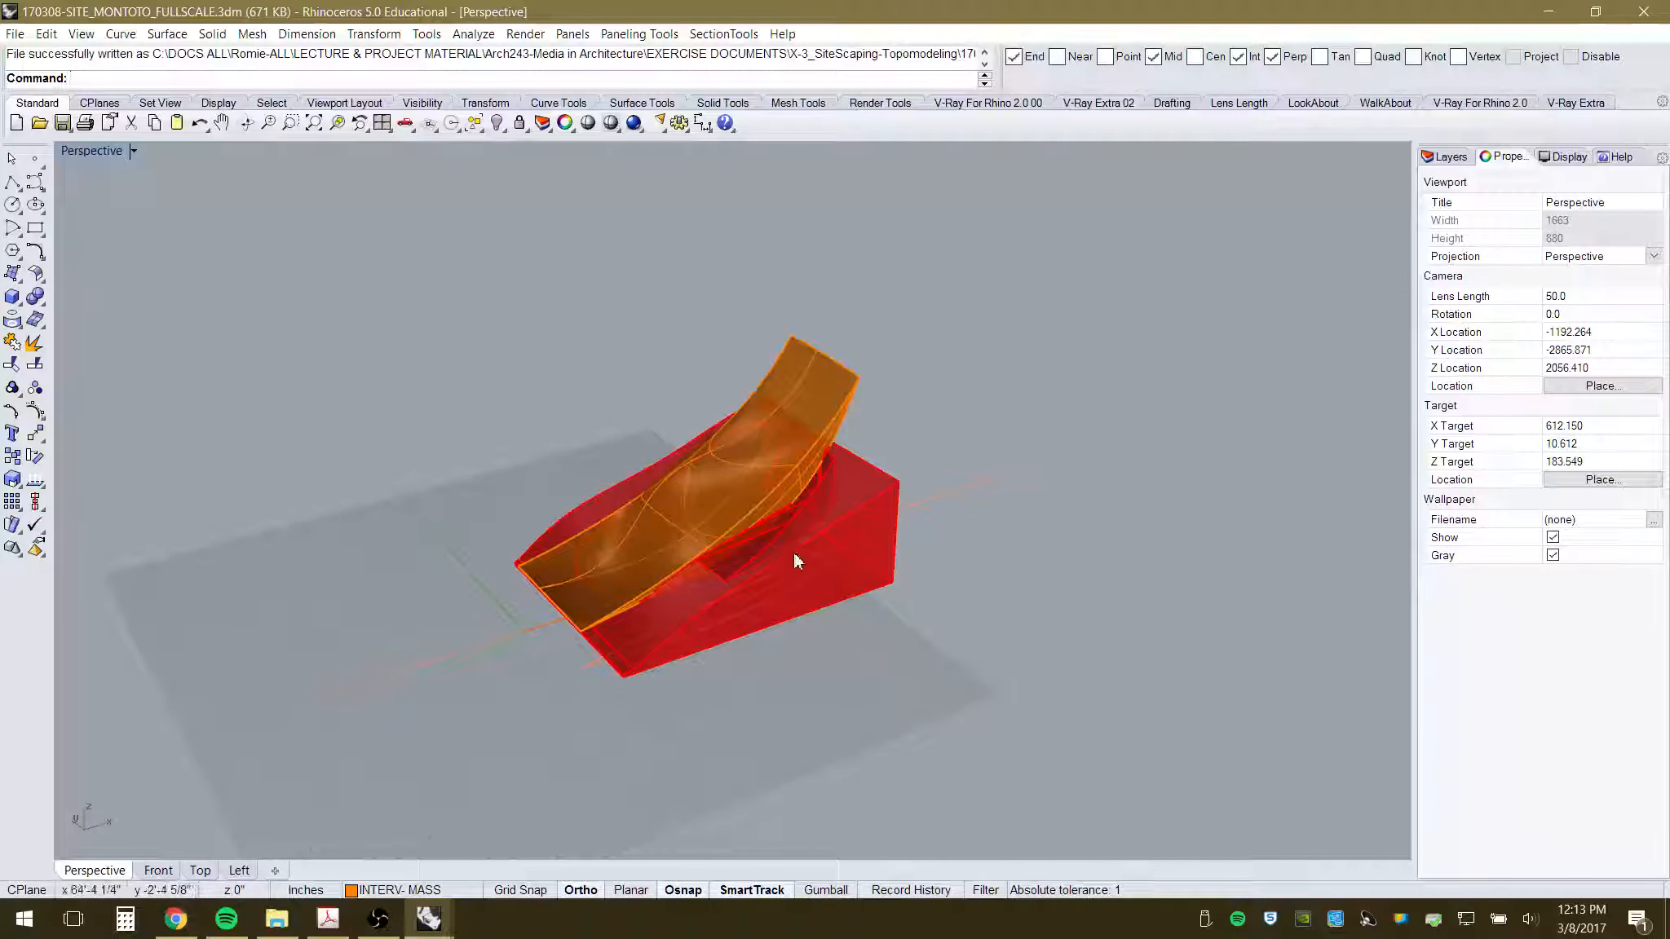
scroll(730, 547, up, 4)
right_drag(730, 546, 703, 638)
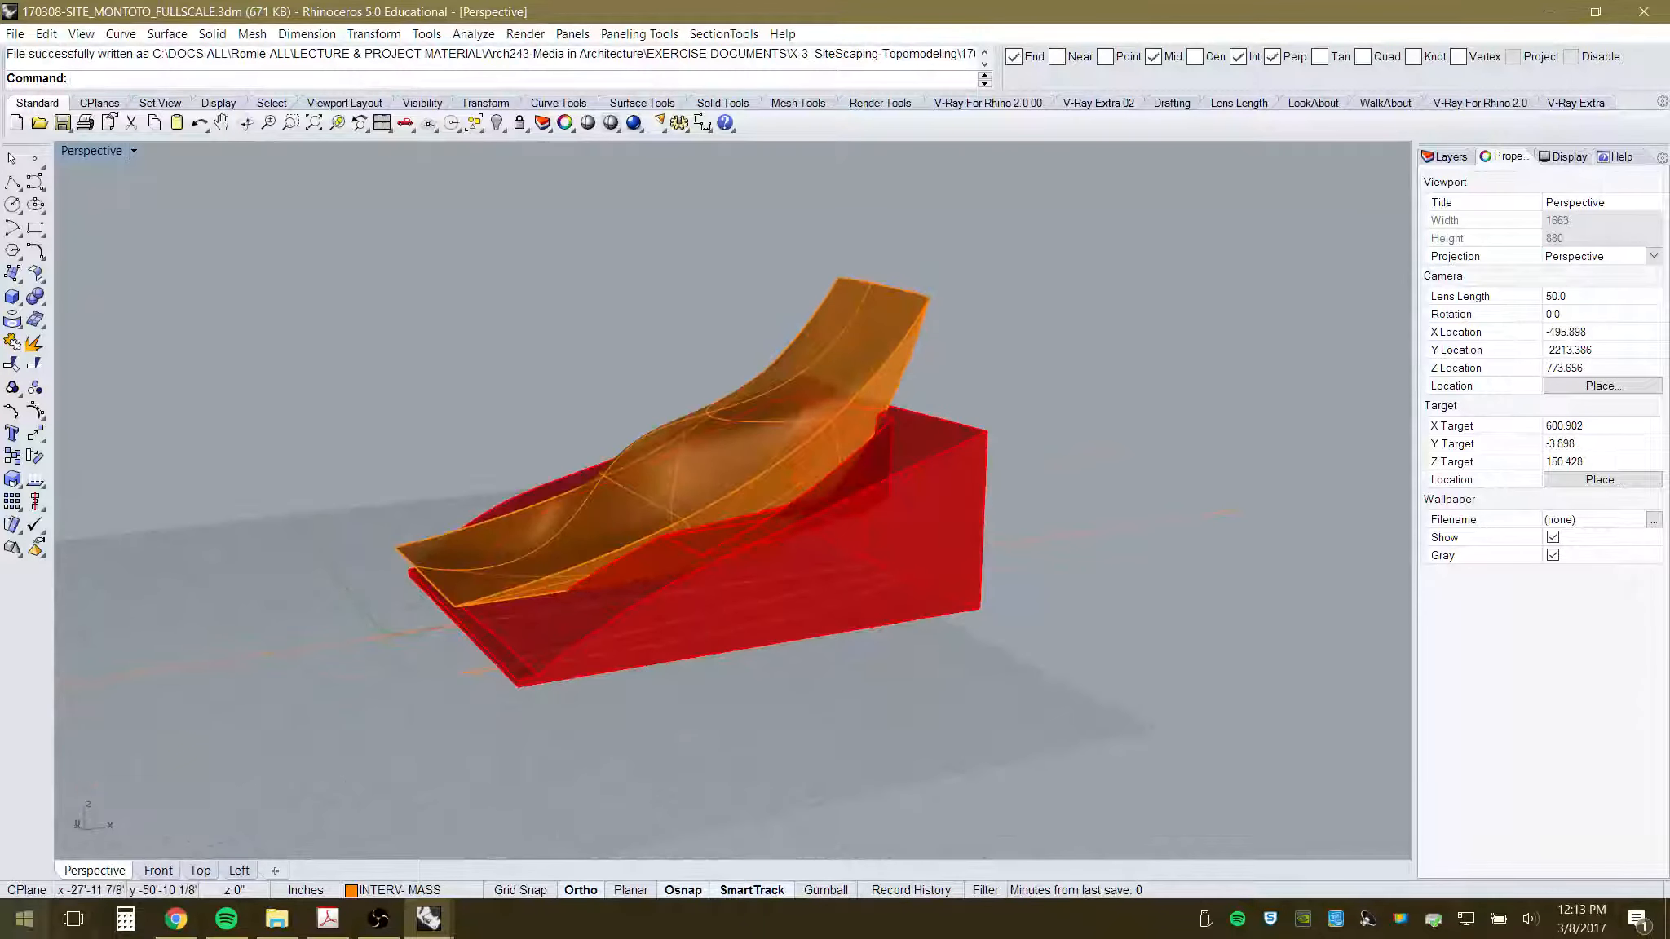
drag(363, 226, 1111, 744)
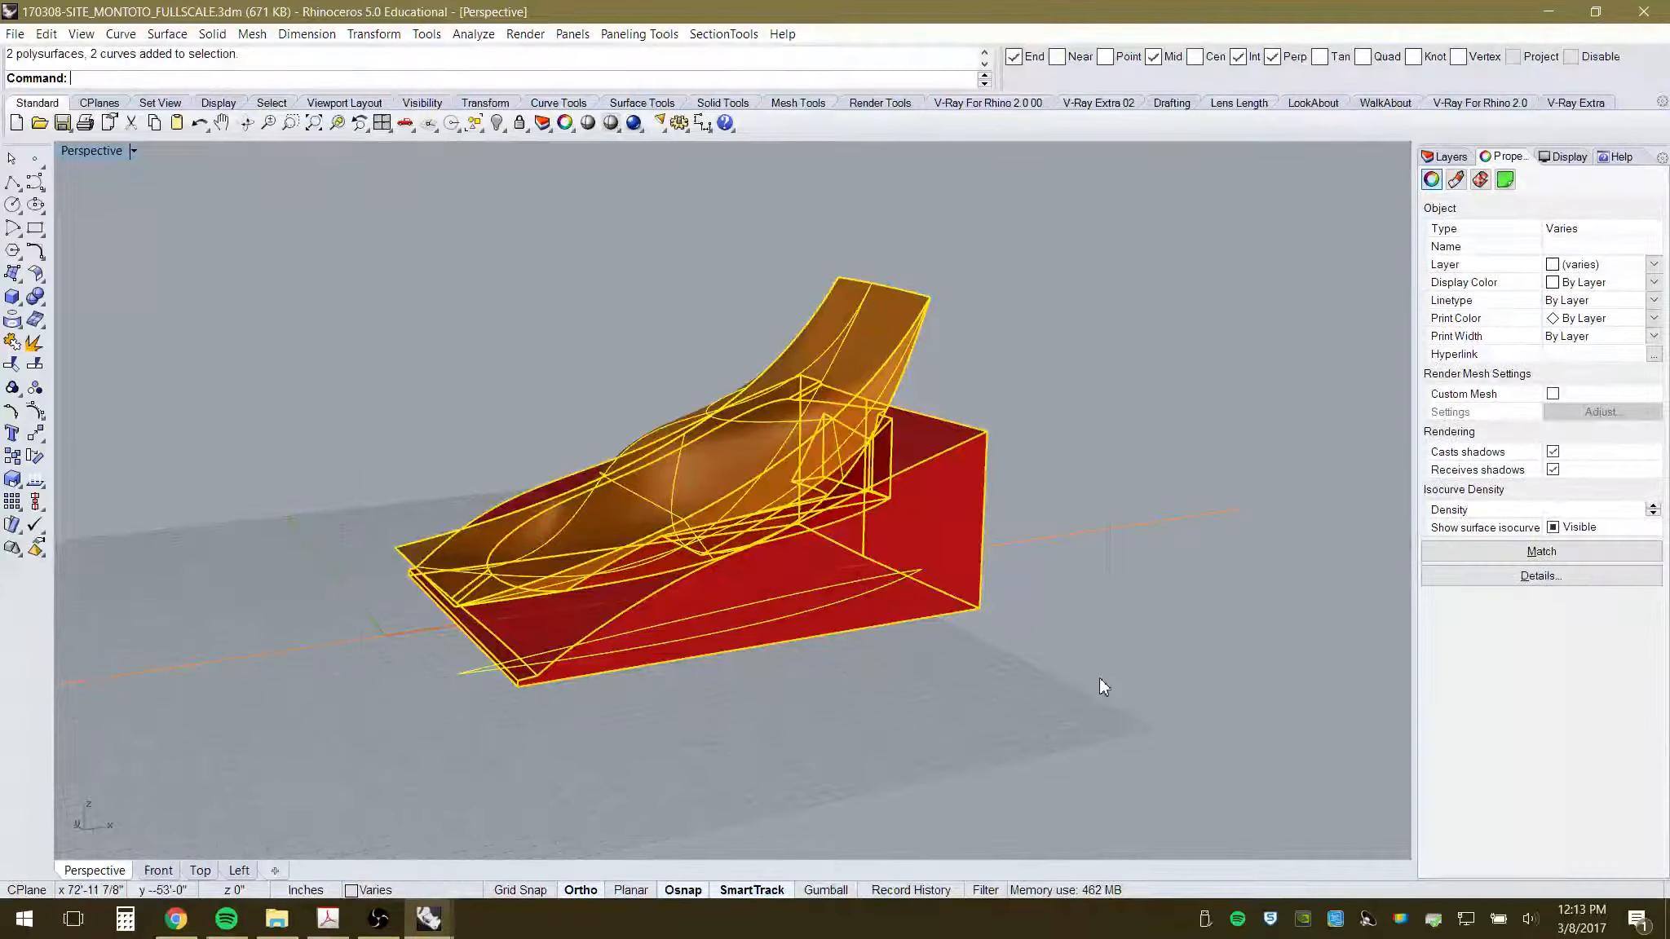
- Turn off the Adjacent Site Topo layer, leaving only the red base and orange mass
click(1447, 157)
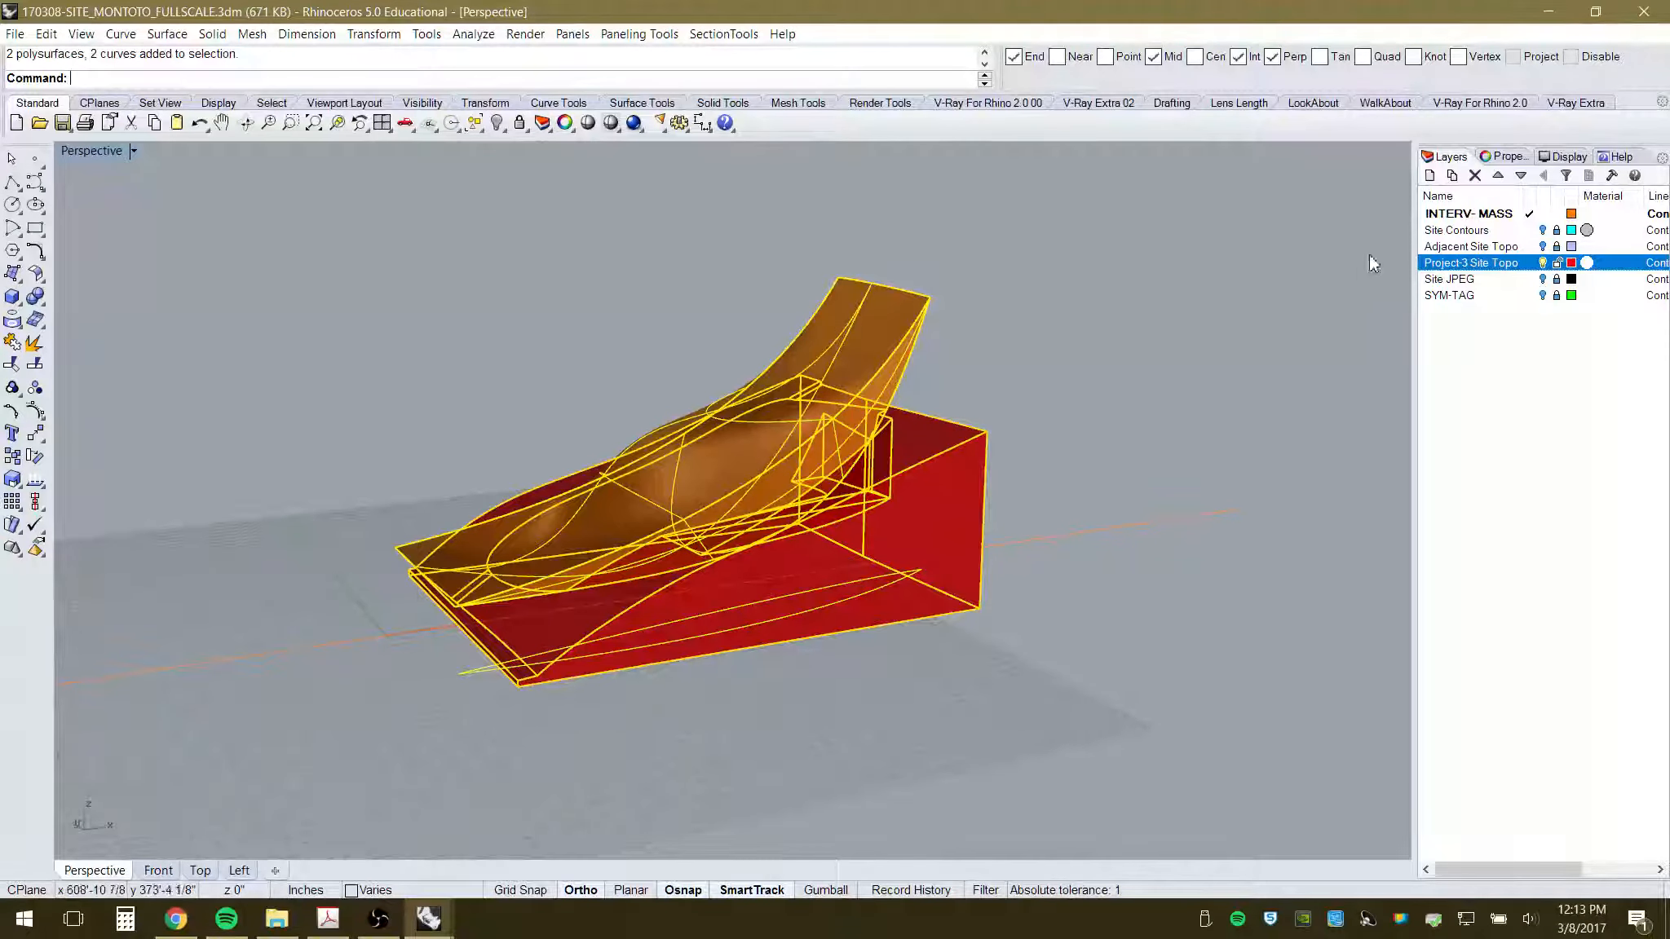
click(1542, 248)
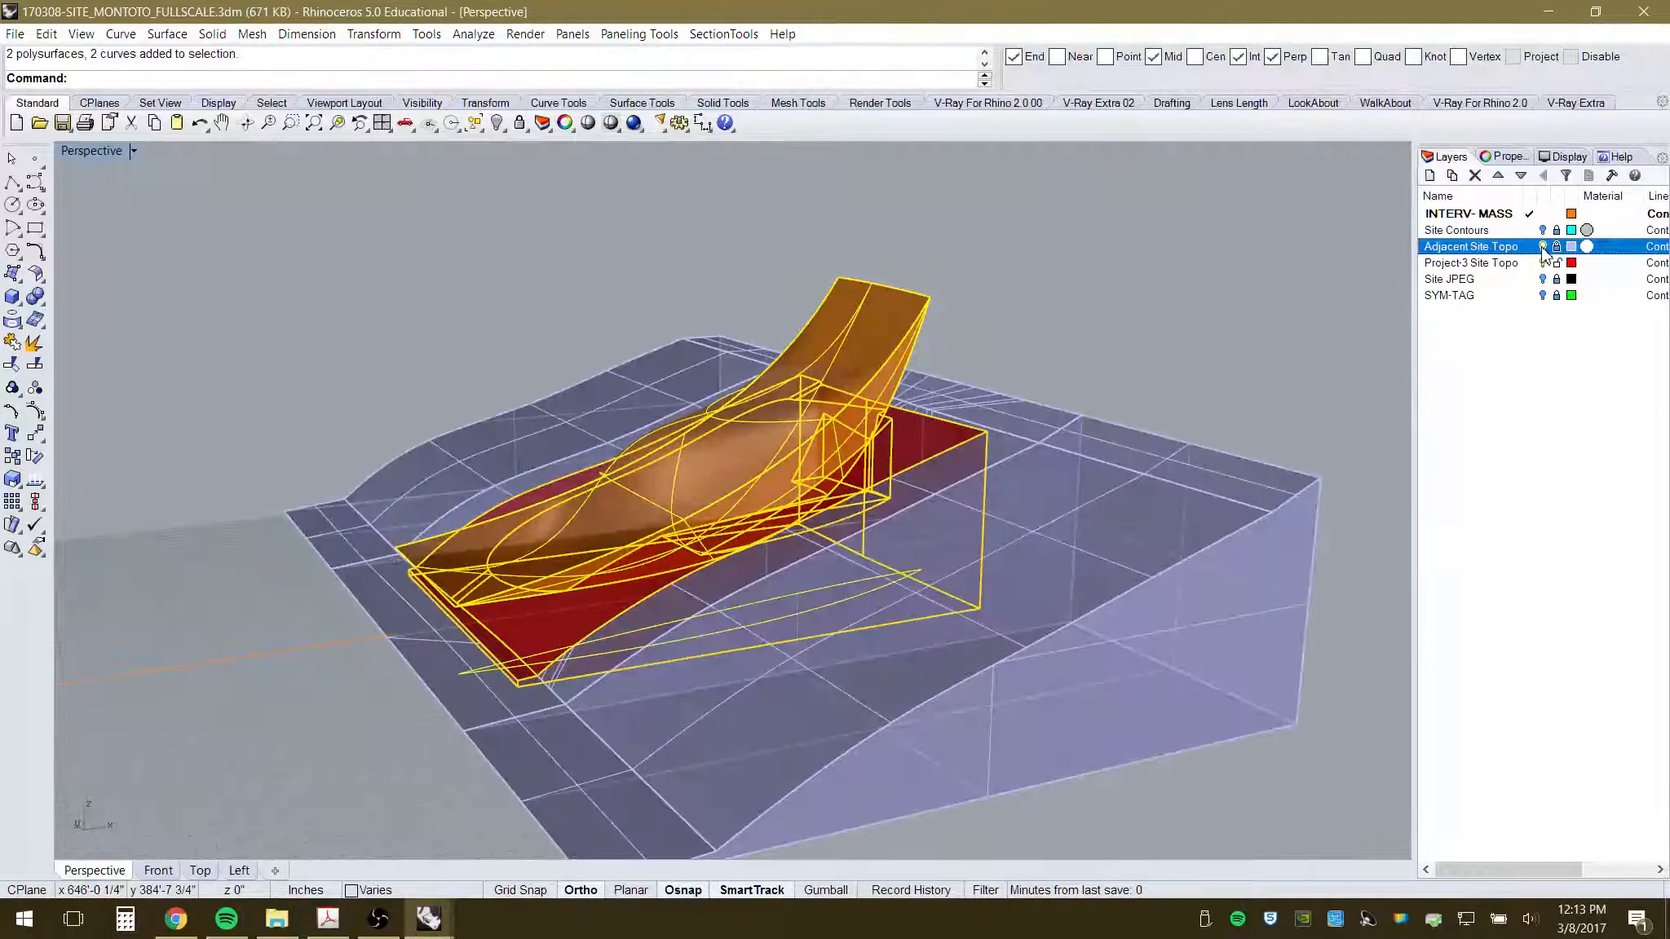
mouse_move(942, 561)
right_down()
mouse_move(946, 489)
mouse_move(958, 570)
mouse_move(938, 569)
right_up()
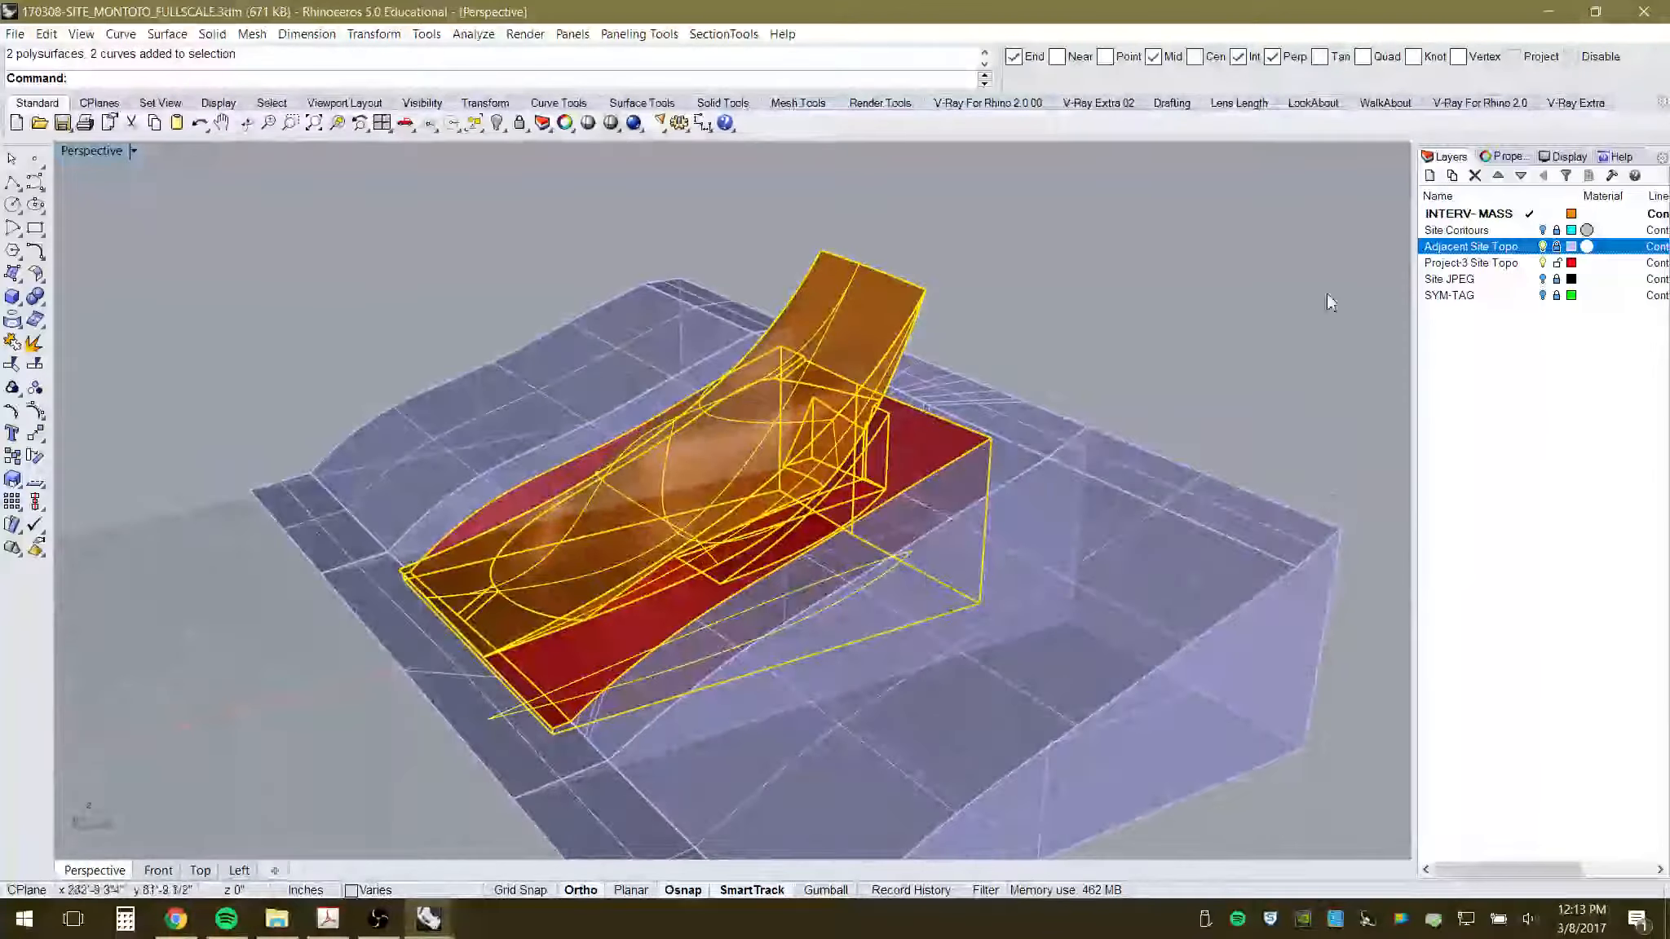
click(1544, 246)
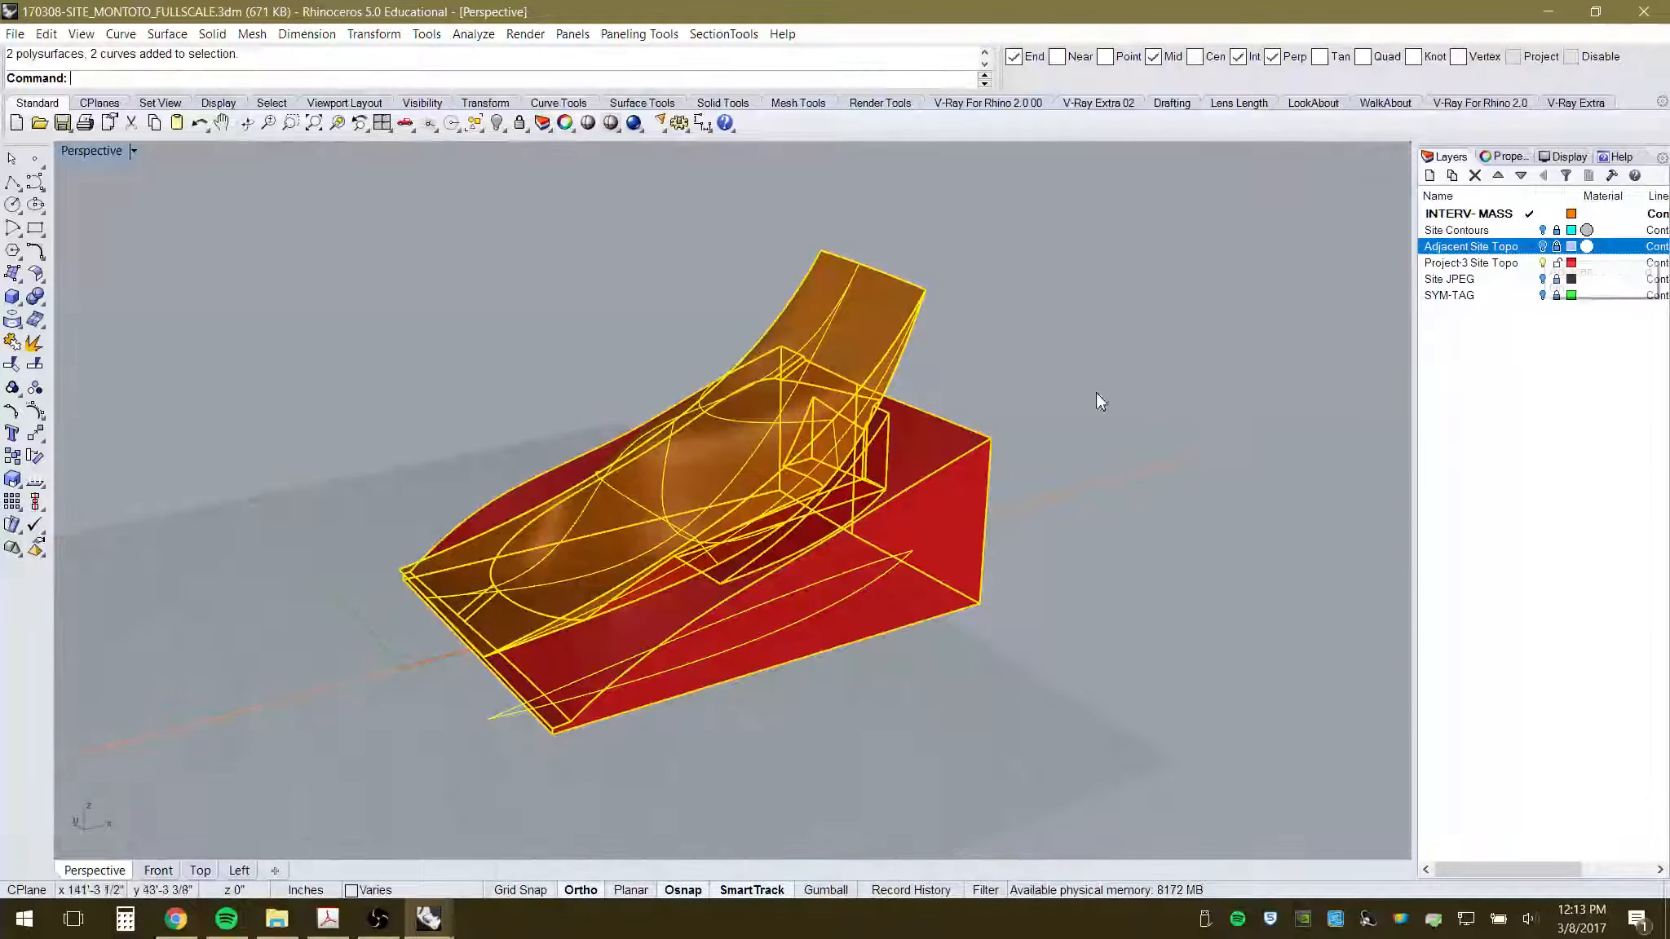
mouse_move(754, 538)
right_down()
mouse_move(904, 481)
mouse_move(756, 560)
right_up()
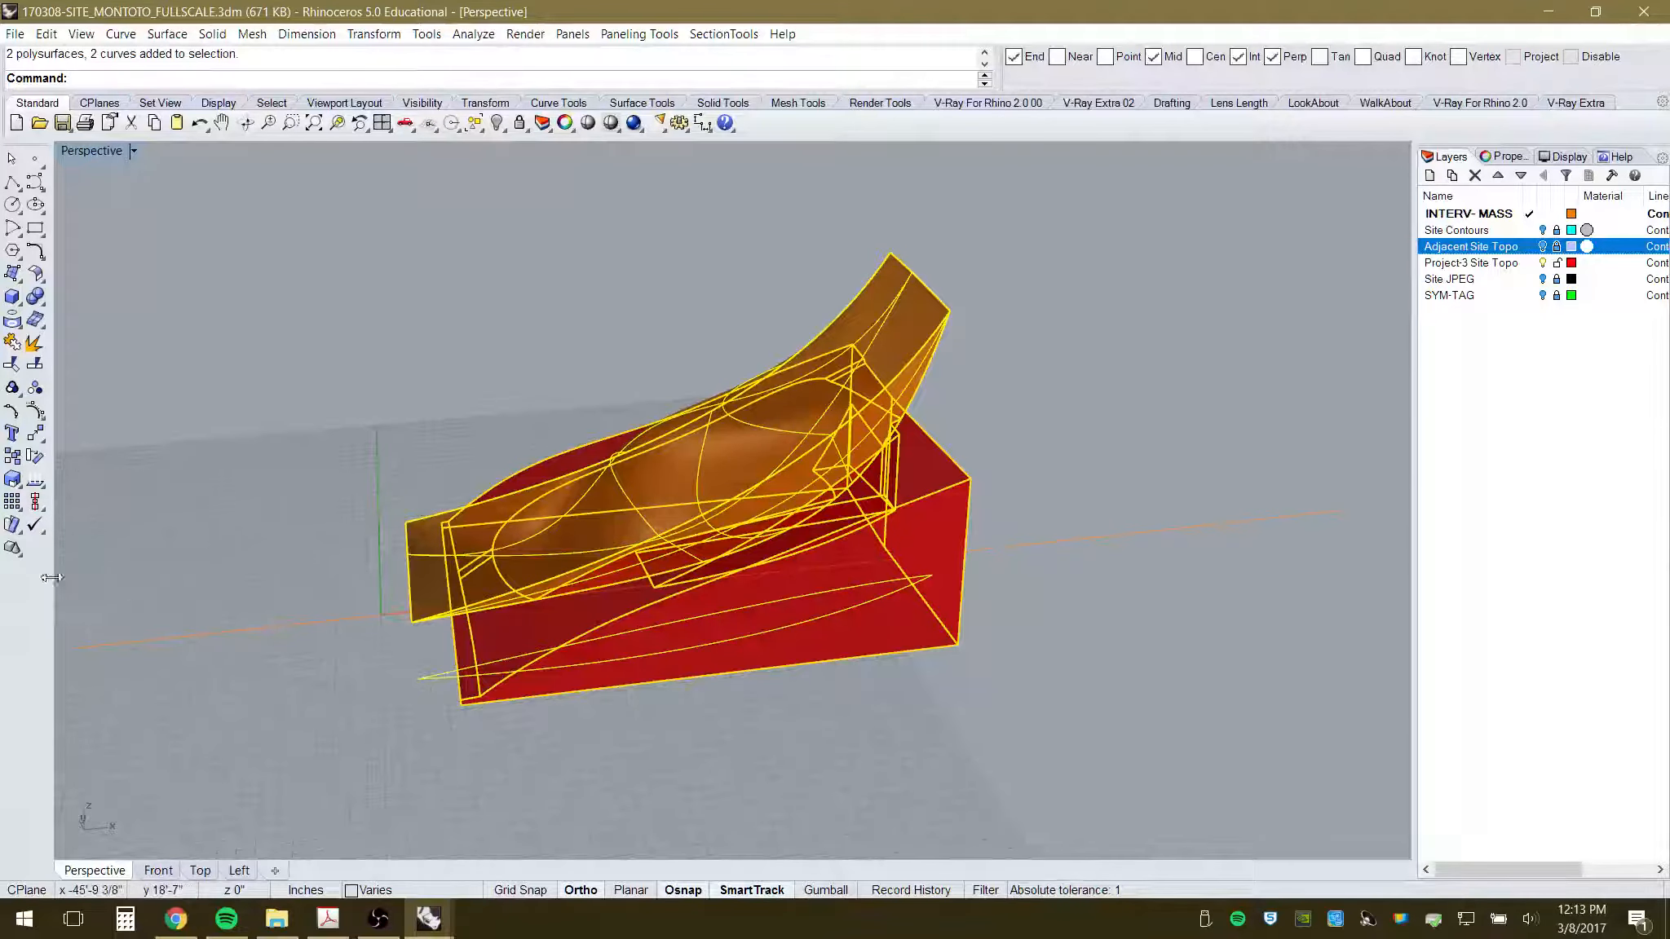
- Scale the selected site base and canopy by 1/96 about origin 0,0,0
click(13, 481)
right_drag(473, 731, 391, 671)
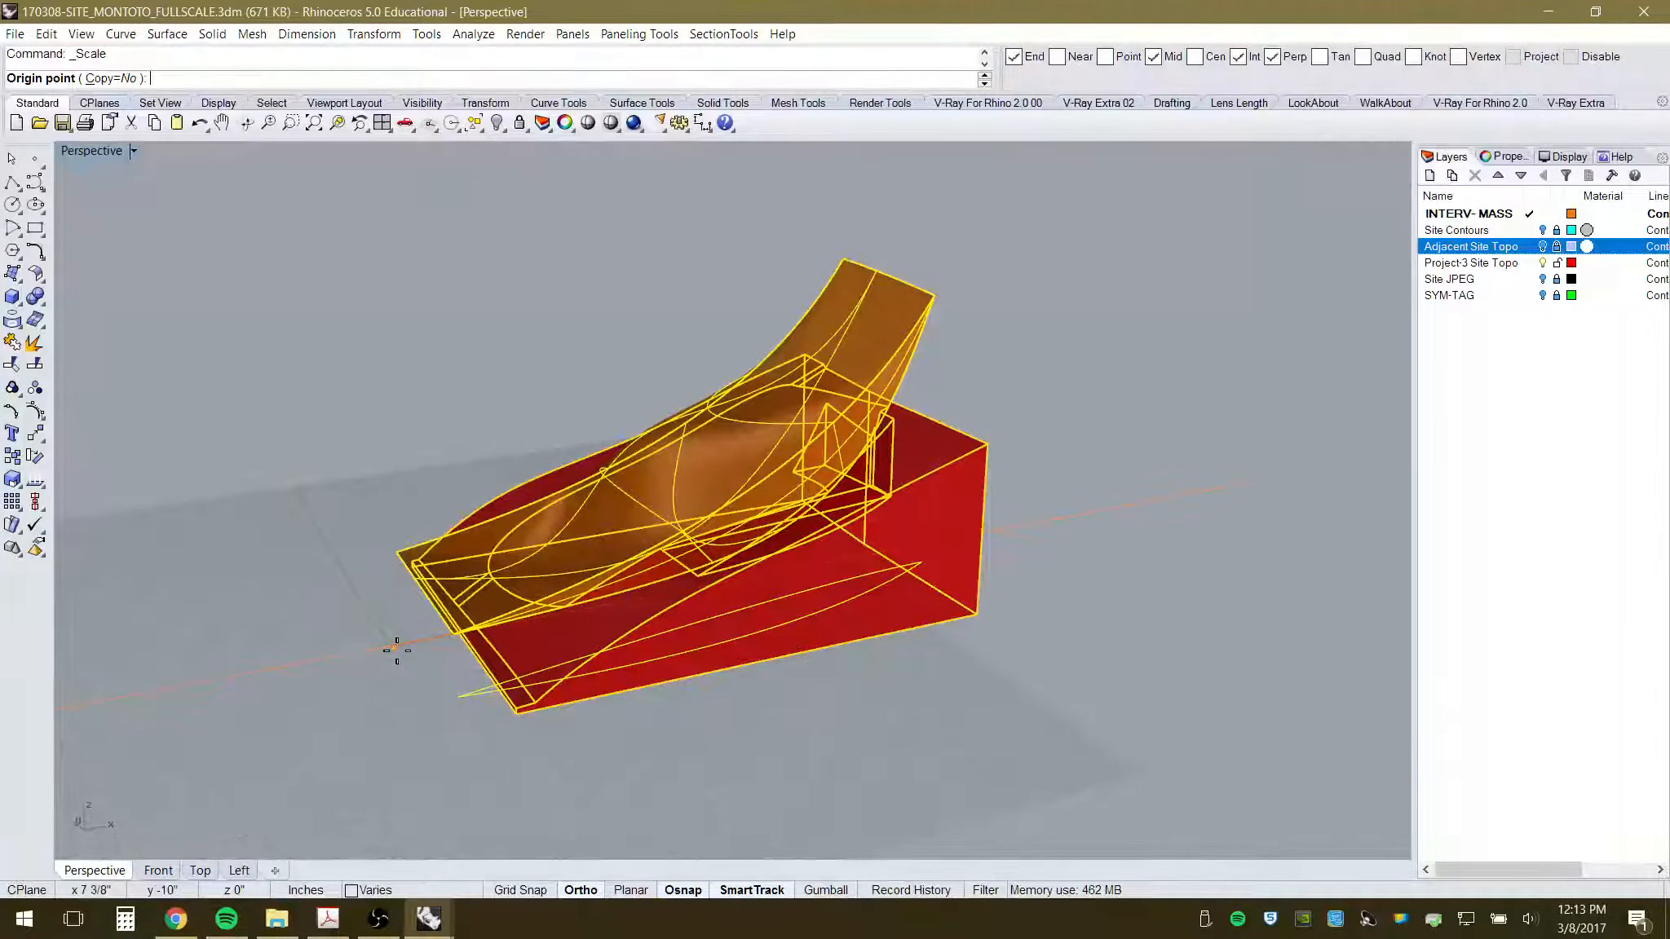
text(0,0)
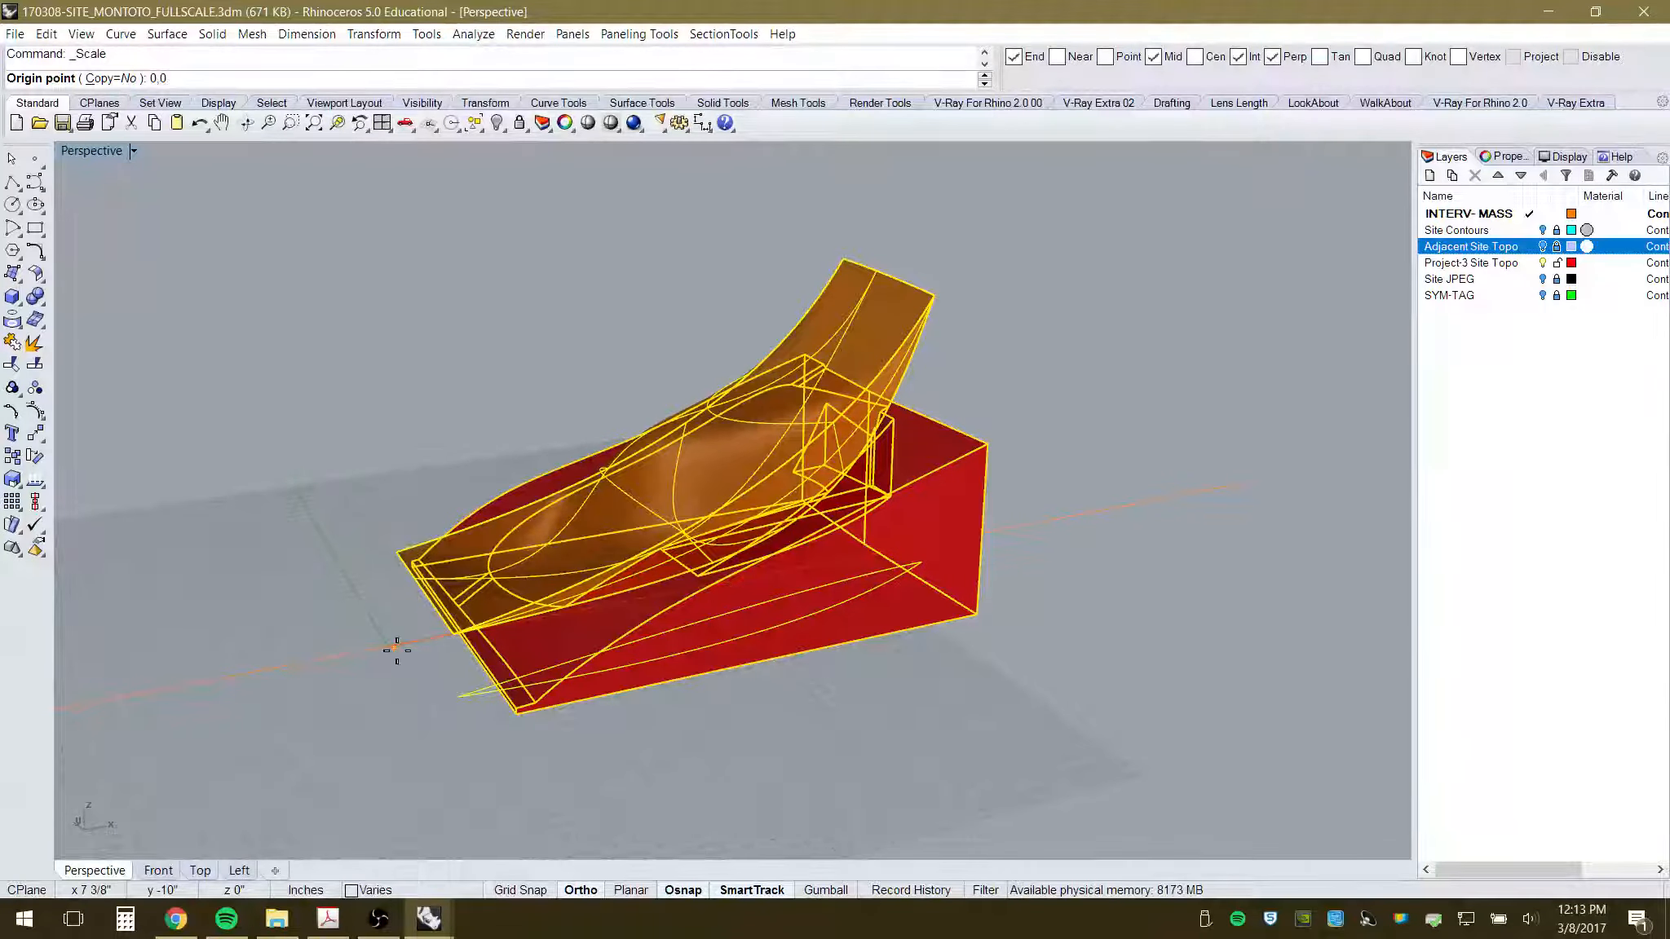
text(,0)
key(Return)
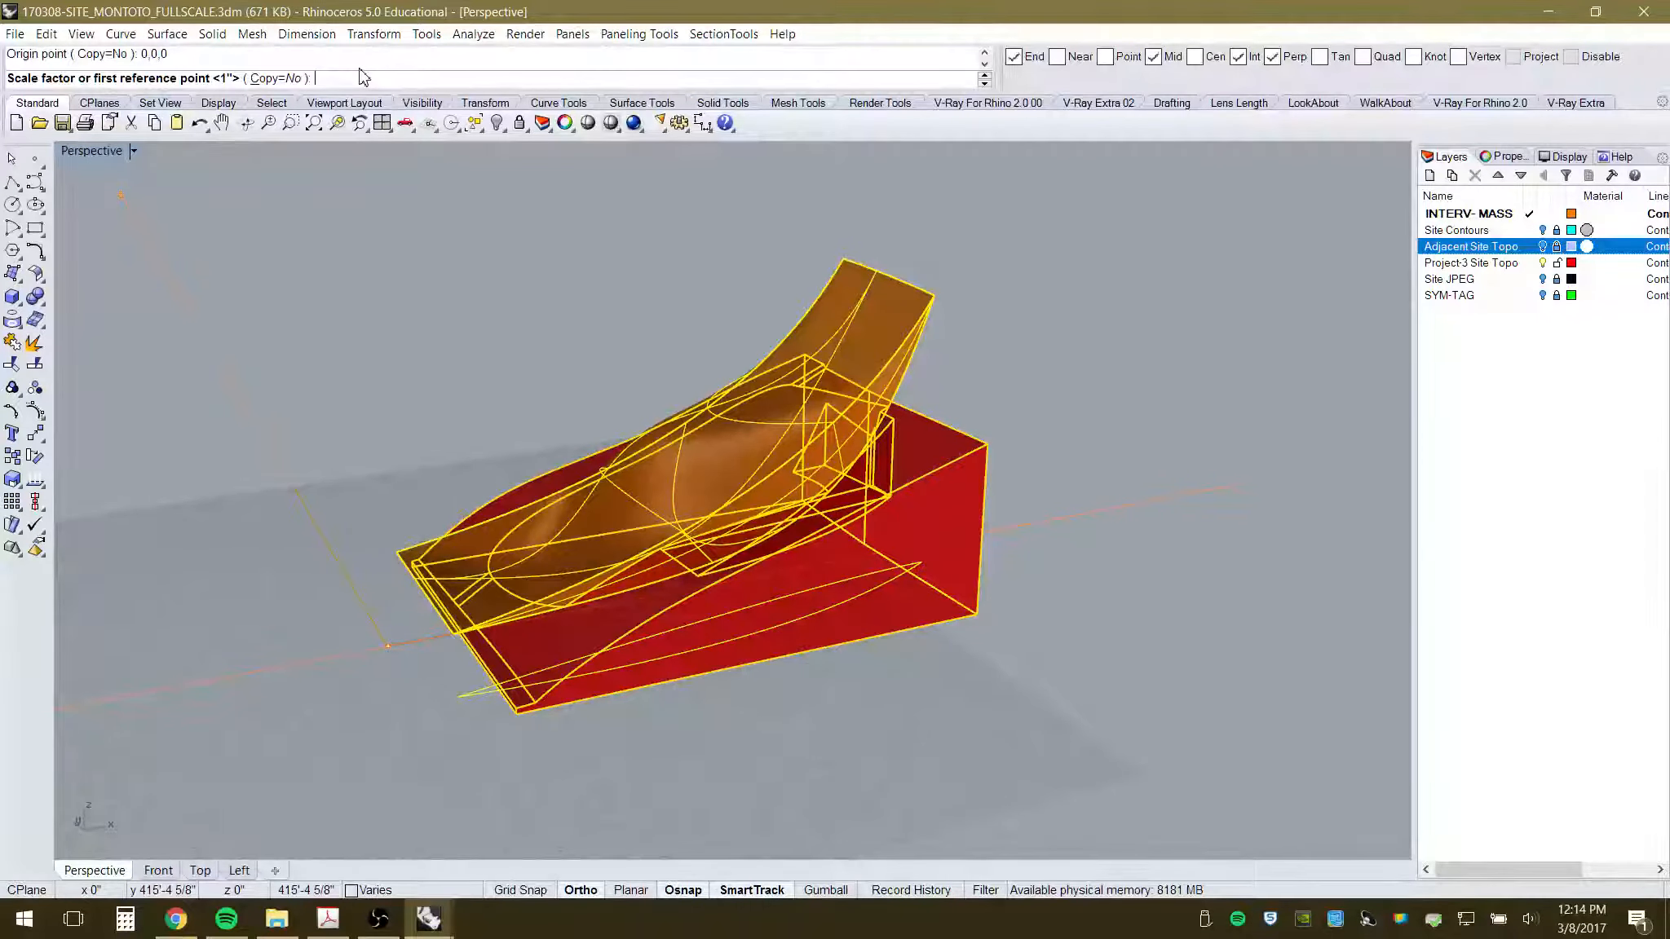
text(/96)
key(Return)
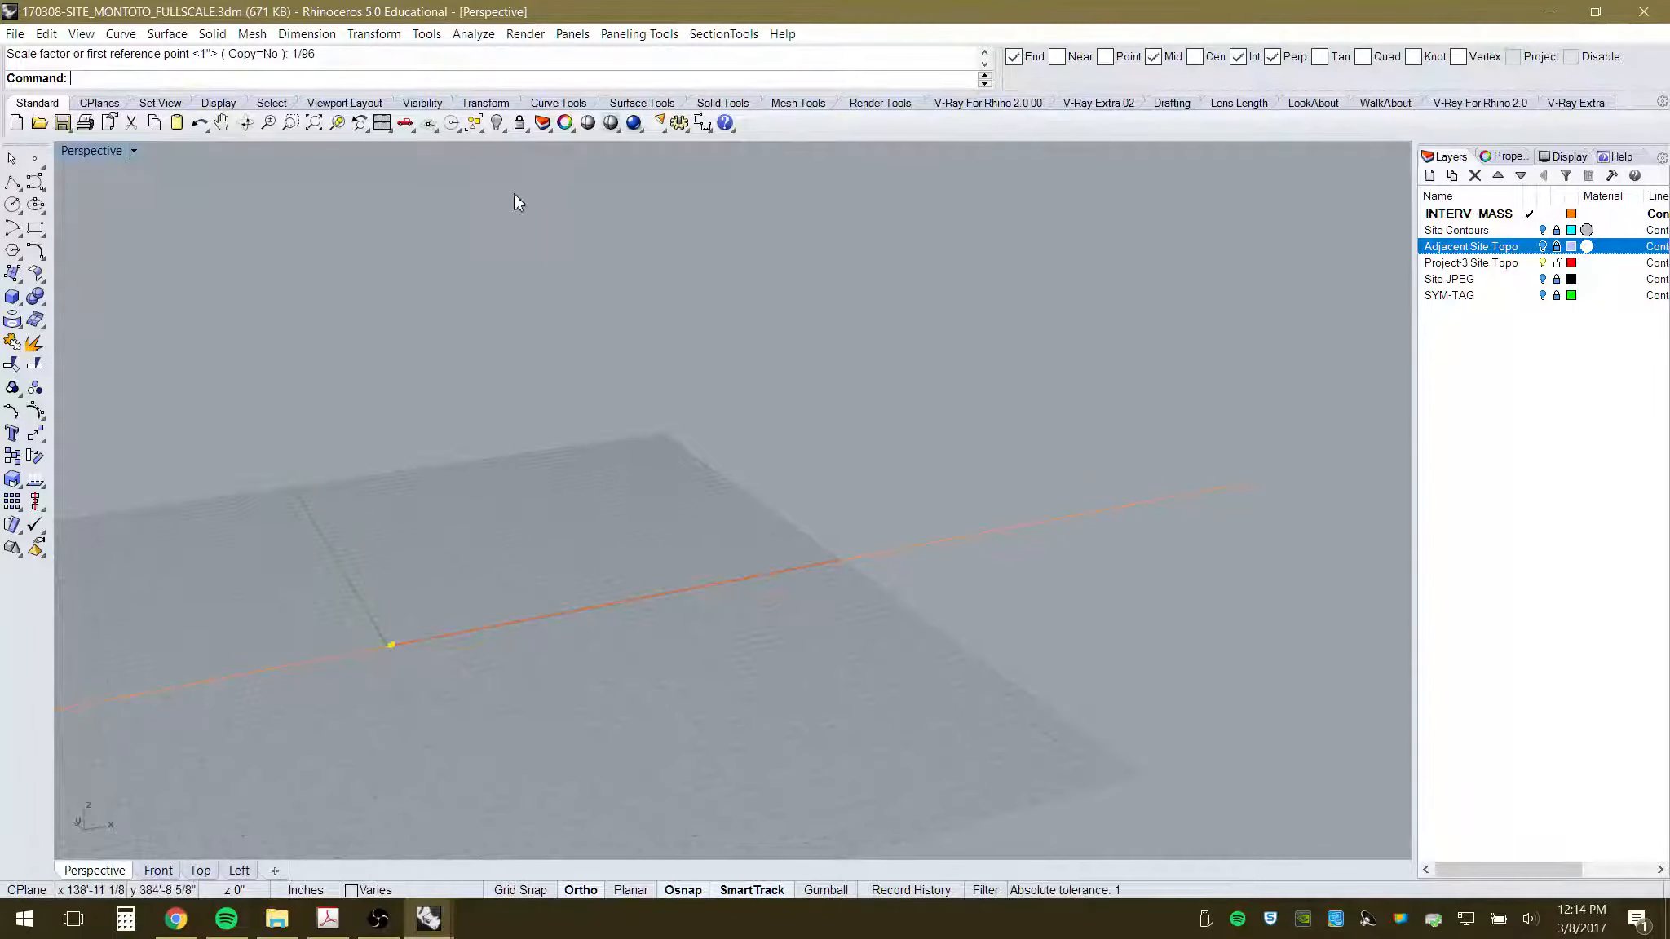
- Zoom to the scaled-down objects, deselect them, and orbit to a close view against the horizon
click(338, 126)
click(560, 425)
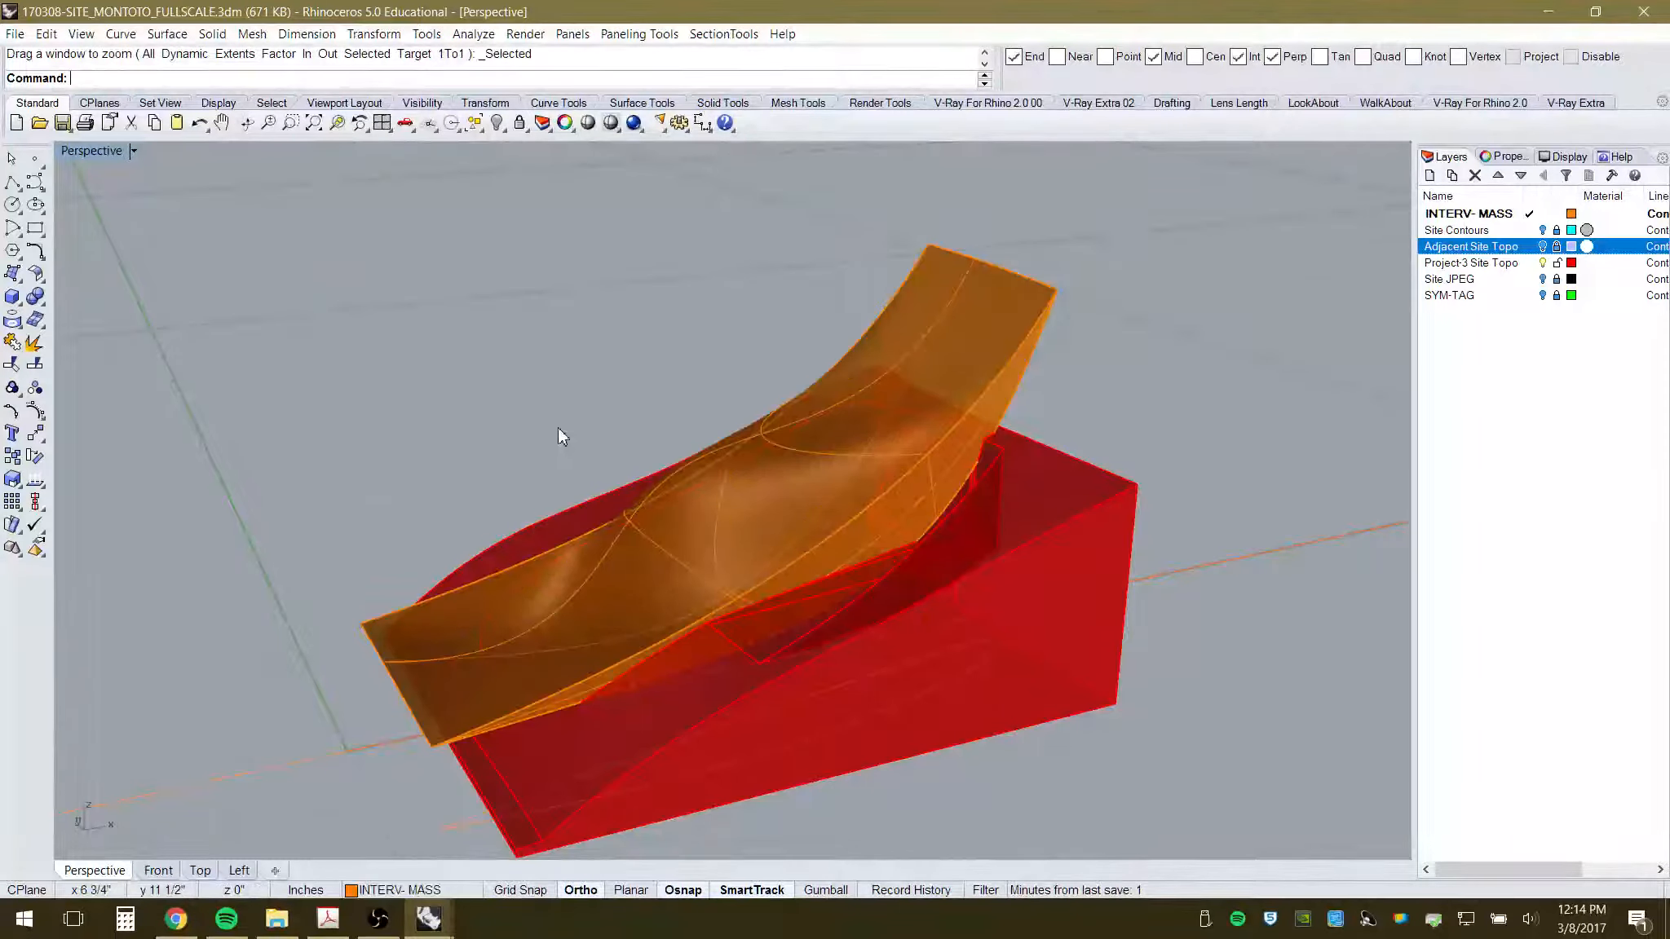
scroll(559, 428, down, 3)
right_drag(585, 455, 748, 605)
scroll(661, 501, up, 4)
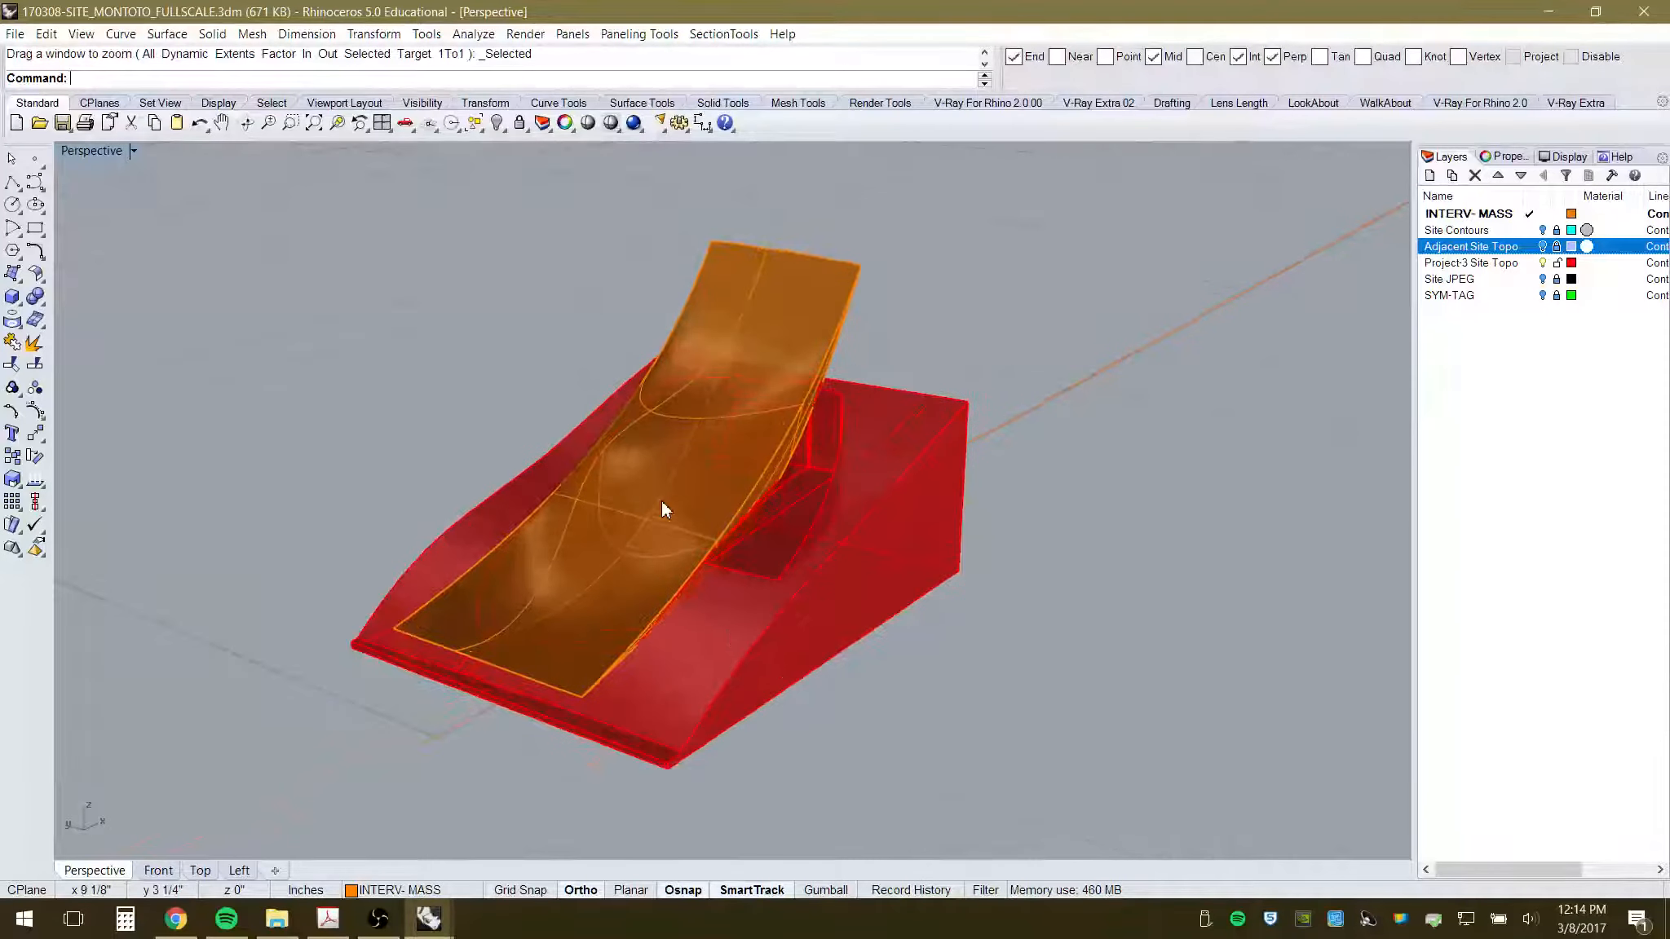
right_drag(661, 501, 665, 636)
scroll(619, 580, up, 6)
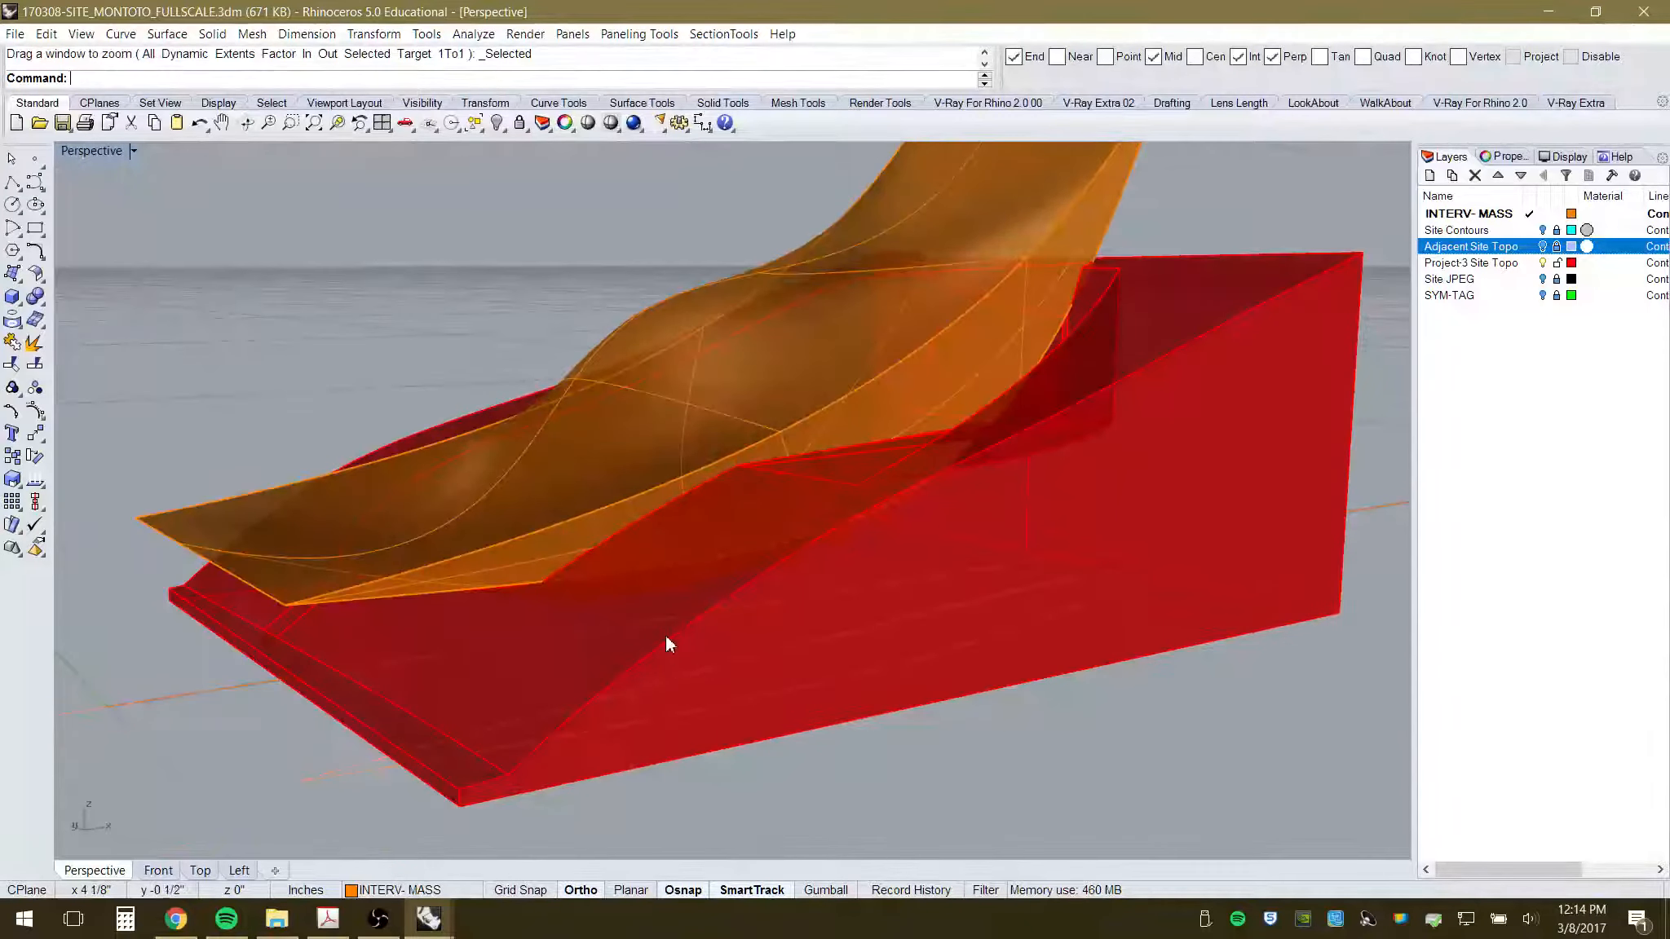
scroll(665, 636, down, 6)
scroll(657, 499, up, 2)
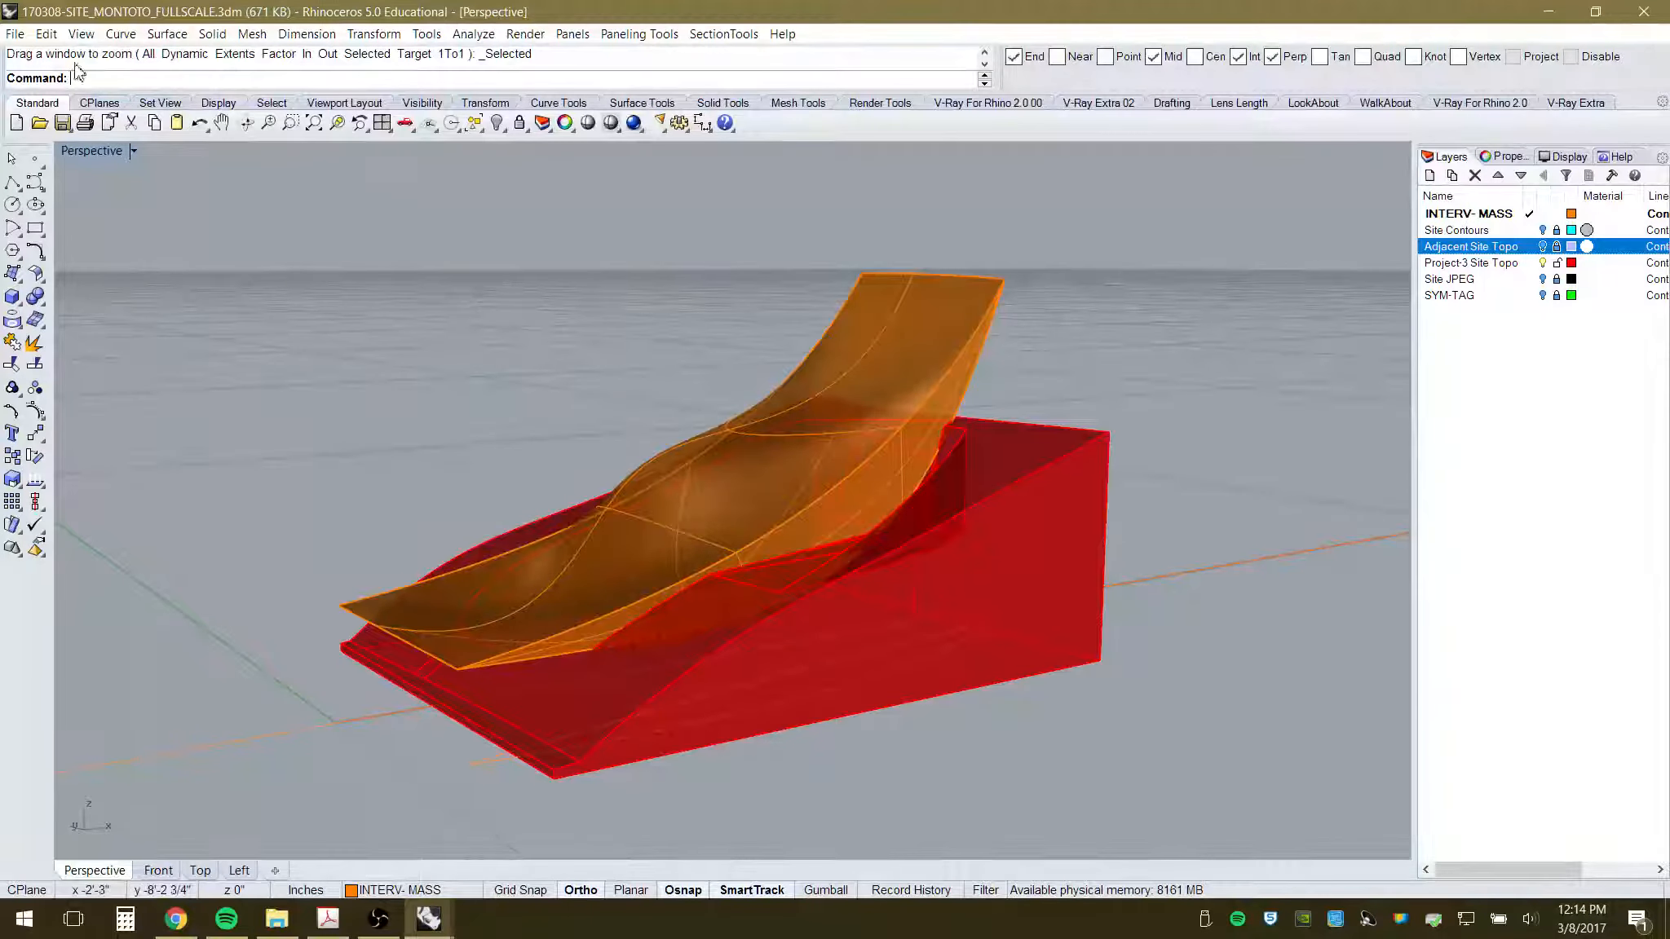
click(15, 33)
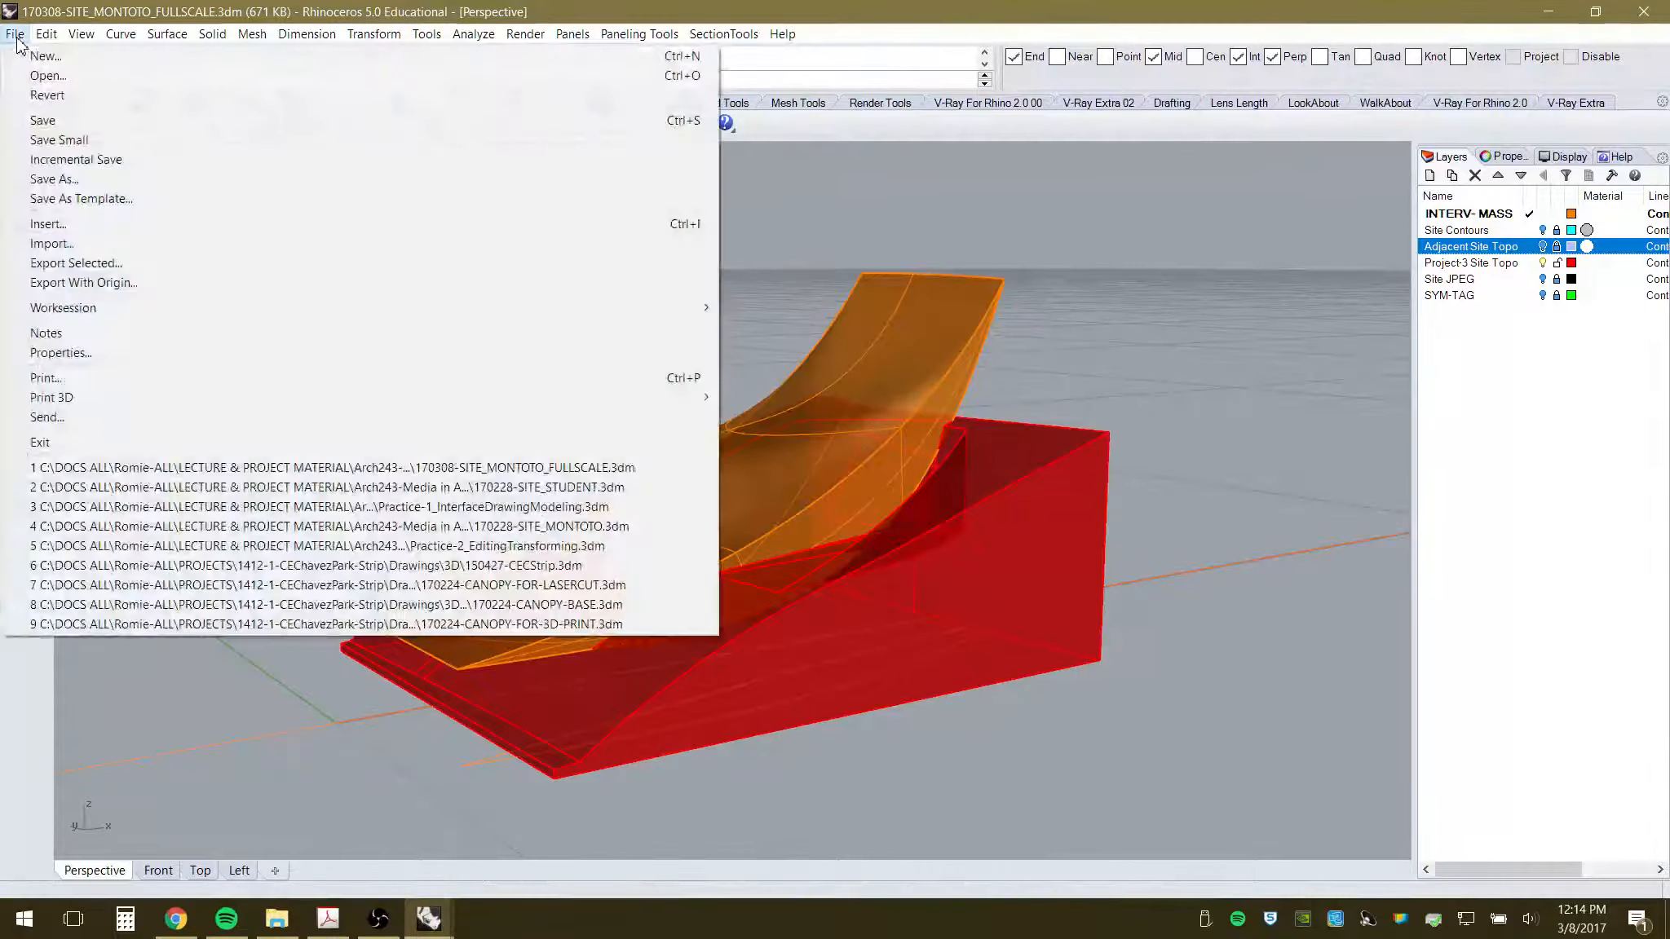
click(97, 184)
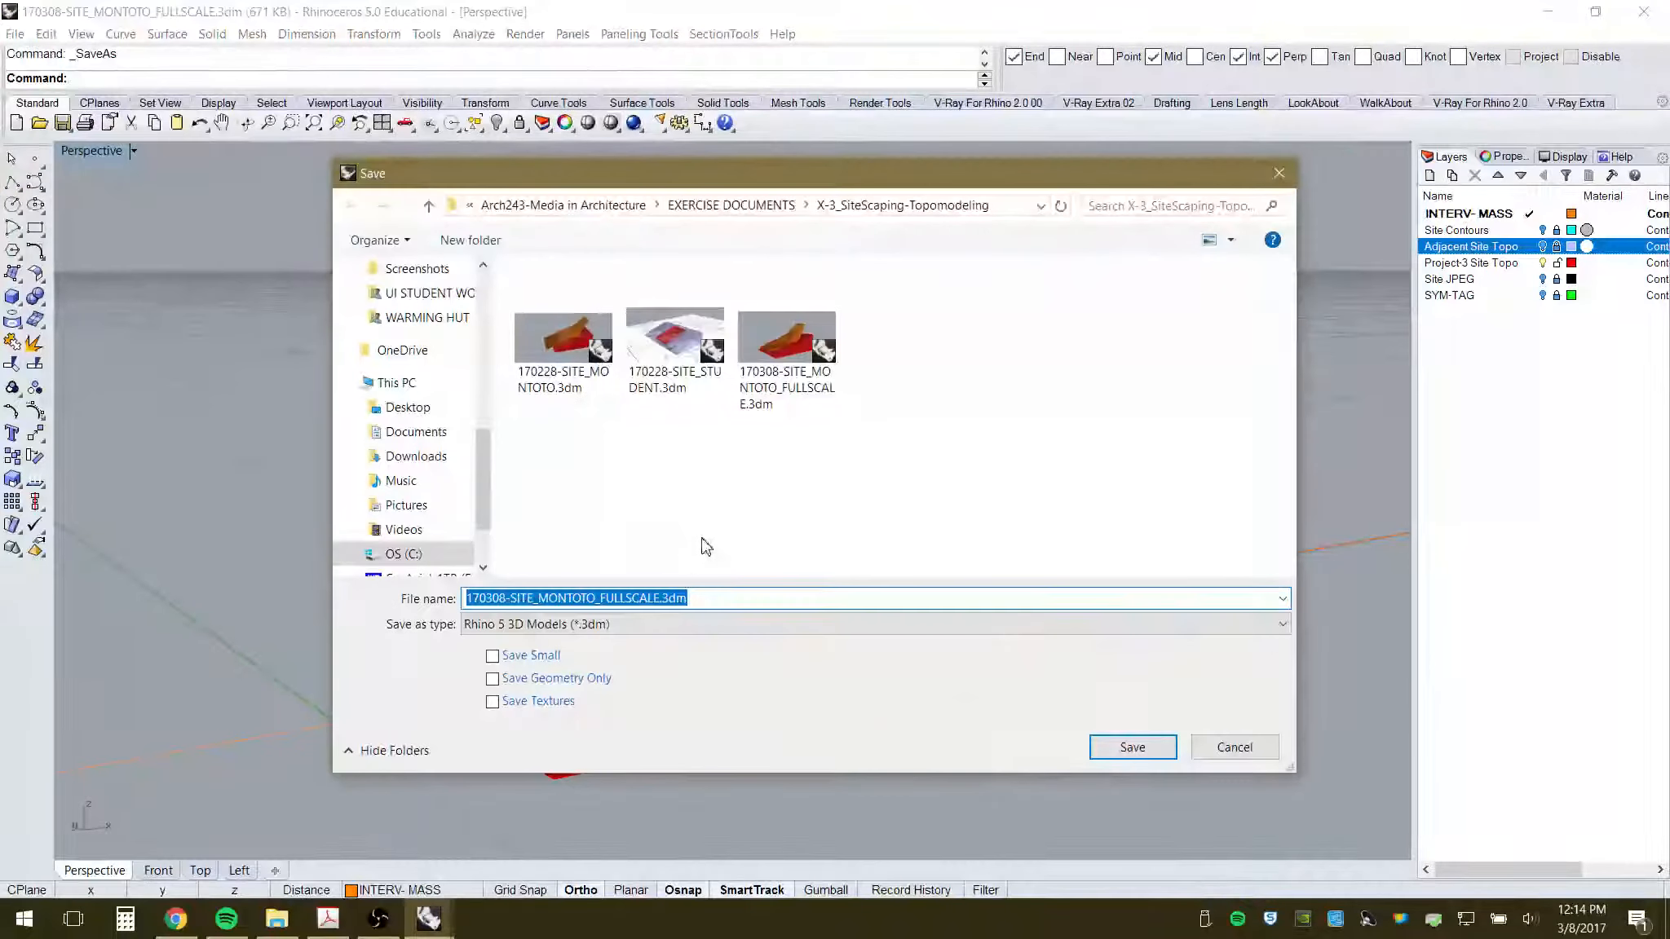
- Save the scaled model as 170308-SITE_MONTOTO_96-SCALE.3dm
click(650, 598)
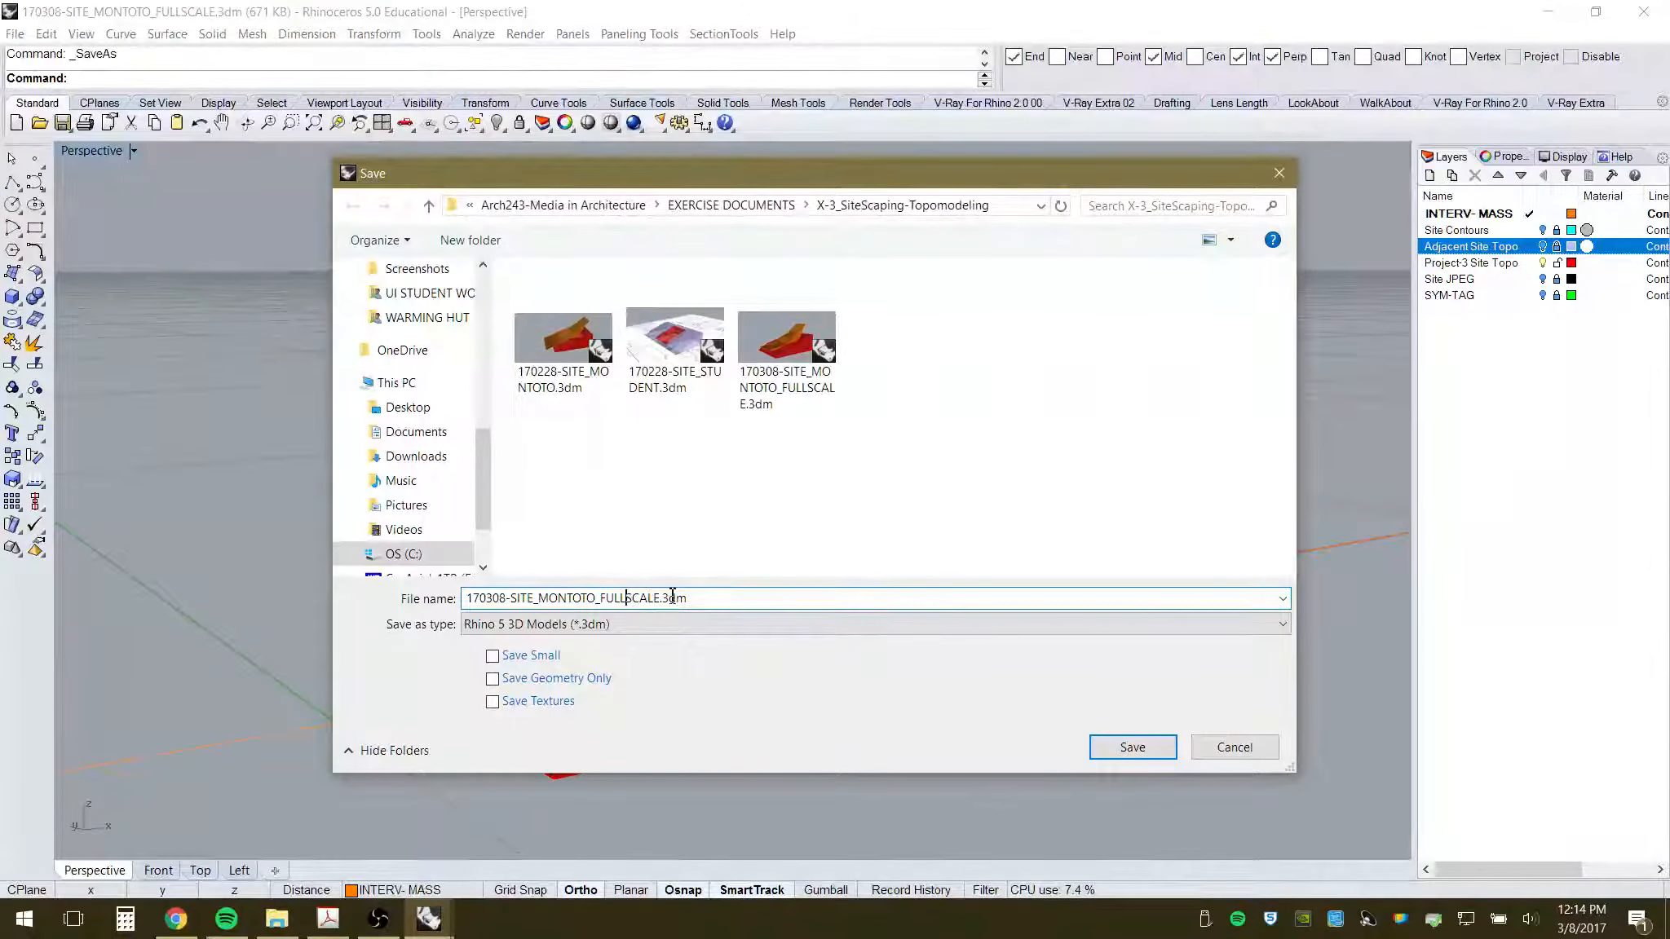
key(BackSpace)
key(BackSpace)
key(BackSpace)
key(BackSpace)
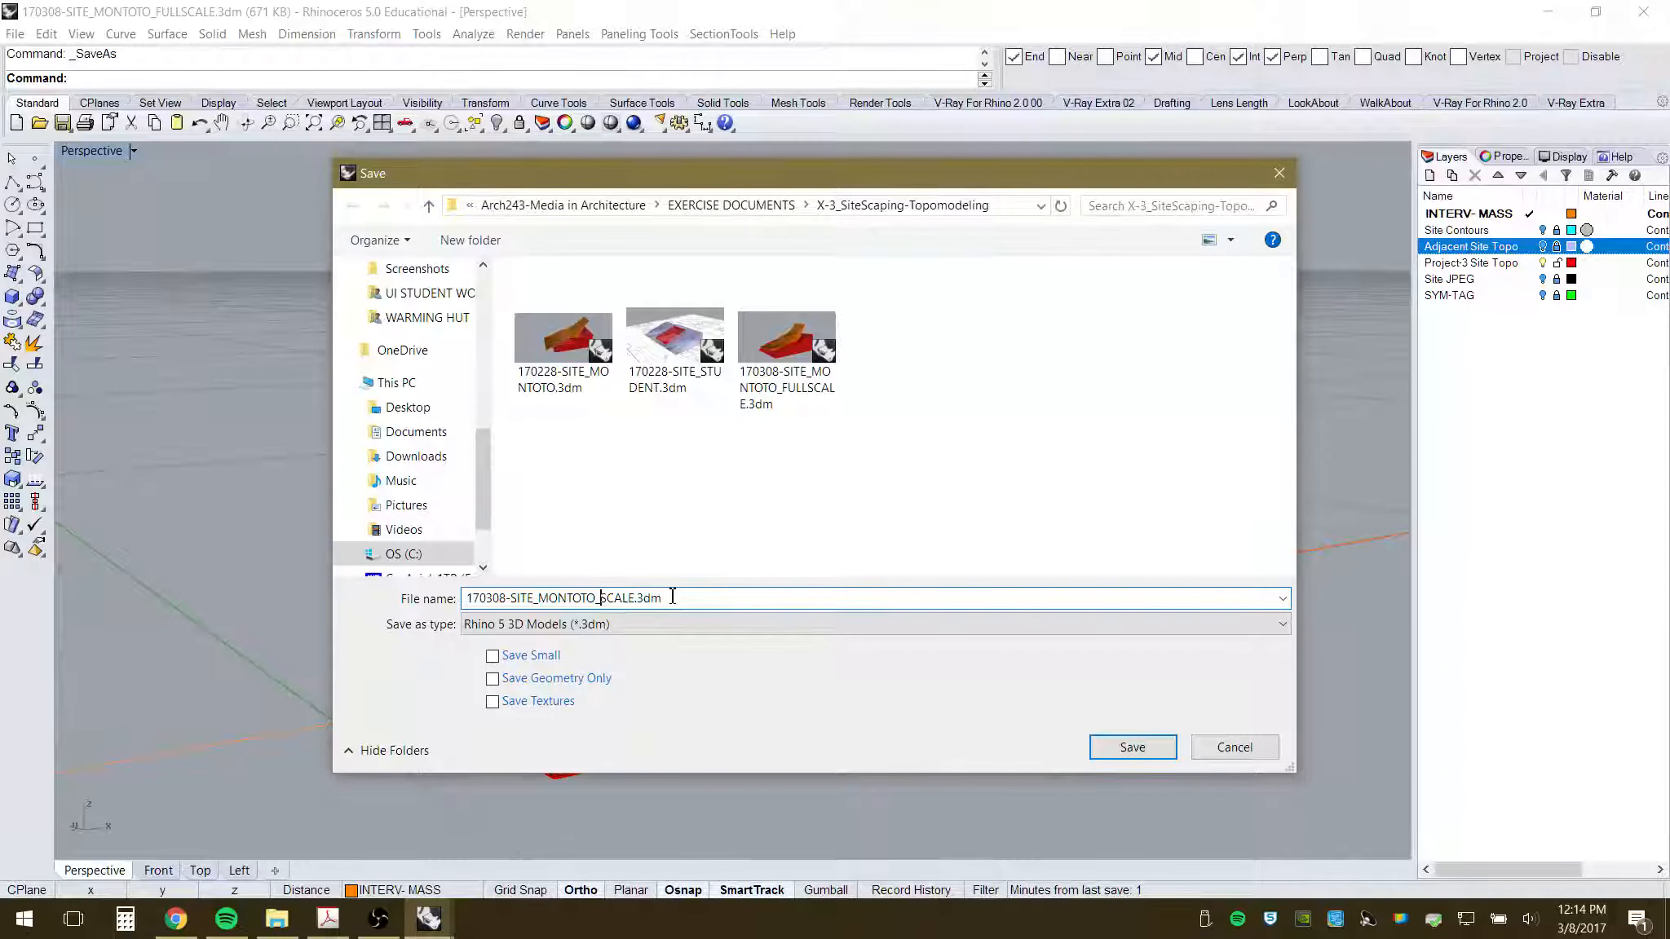
text(96)
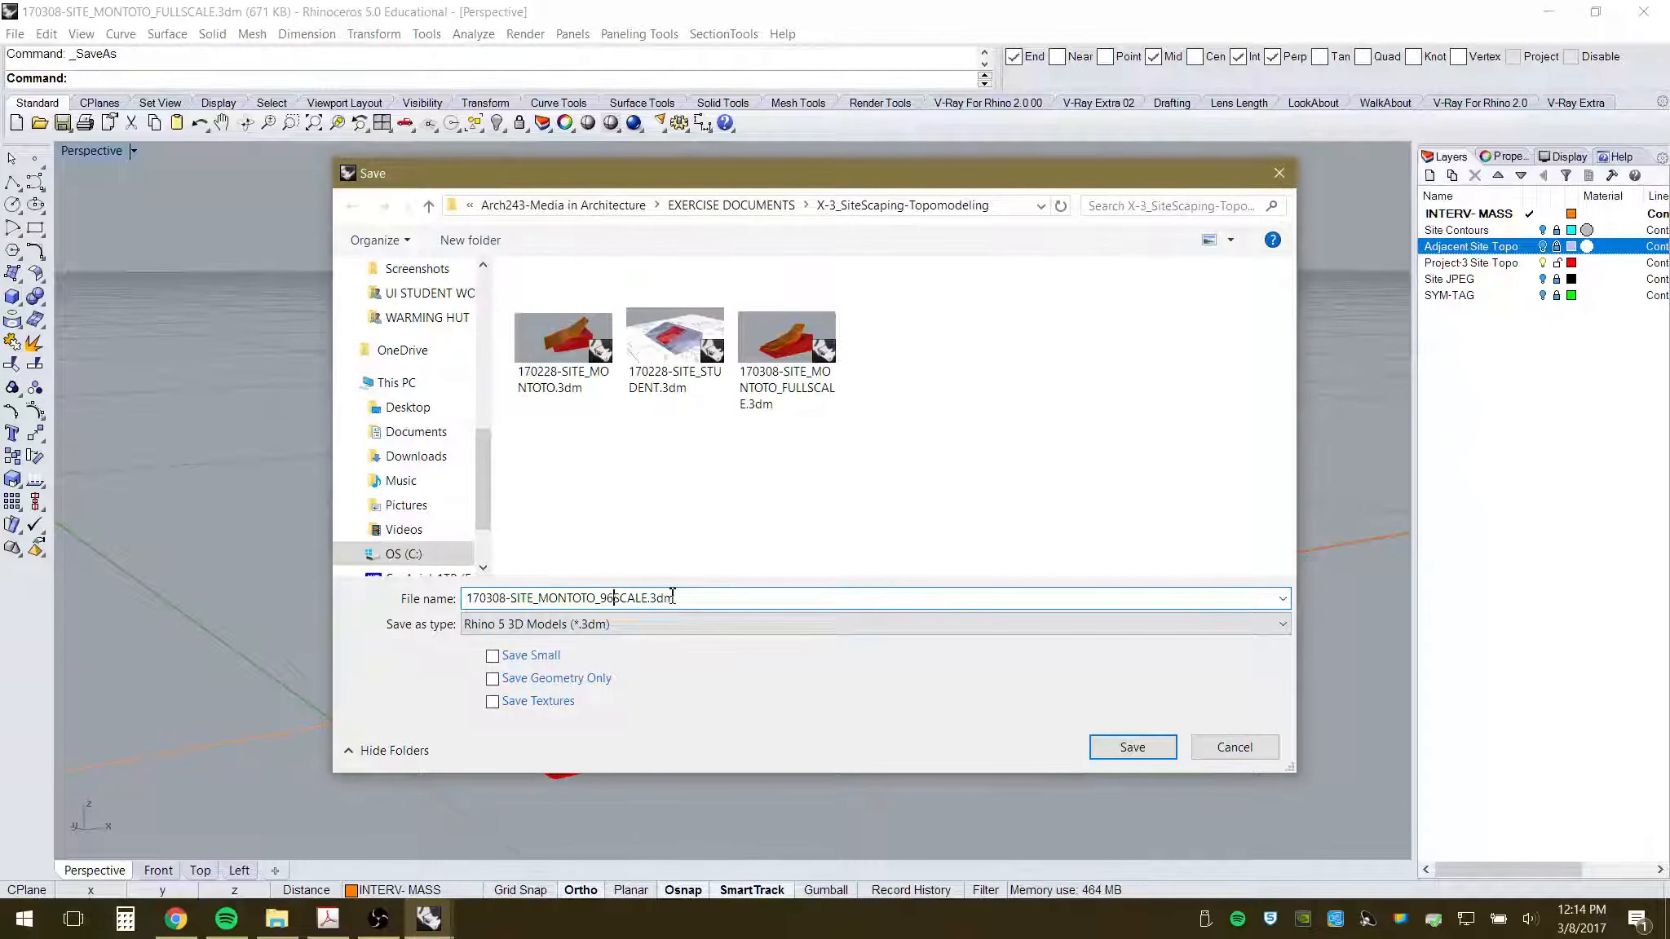
text(-)
click(1137, 751)
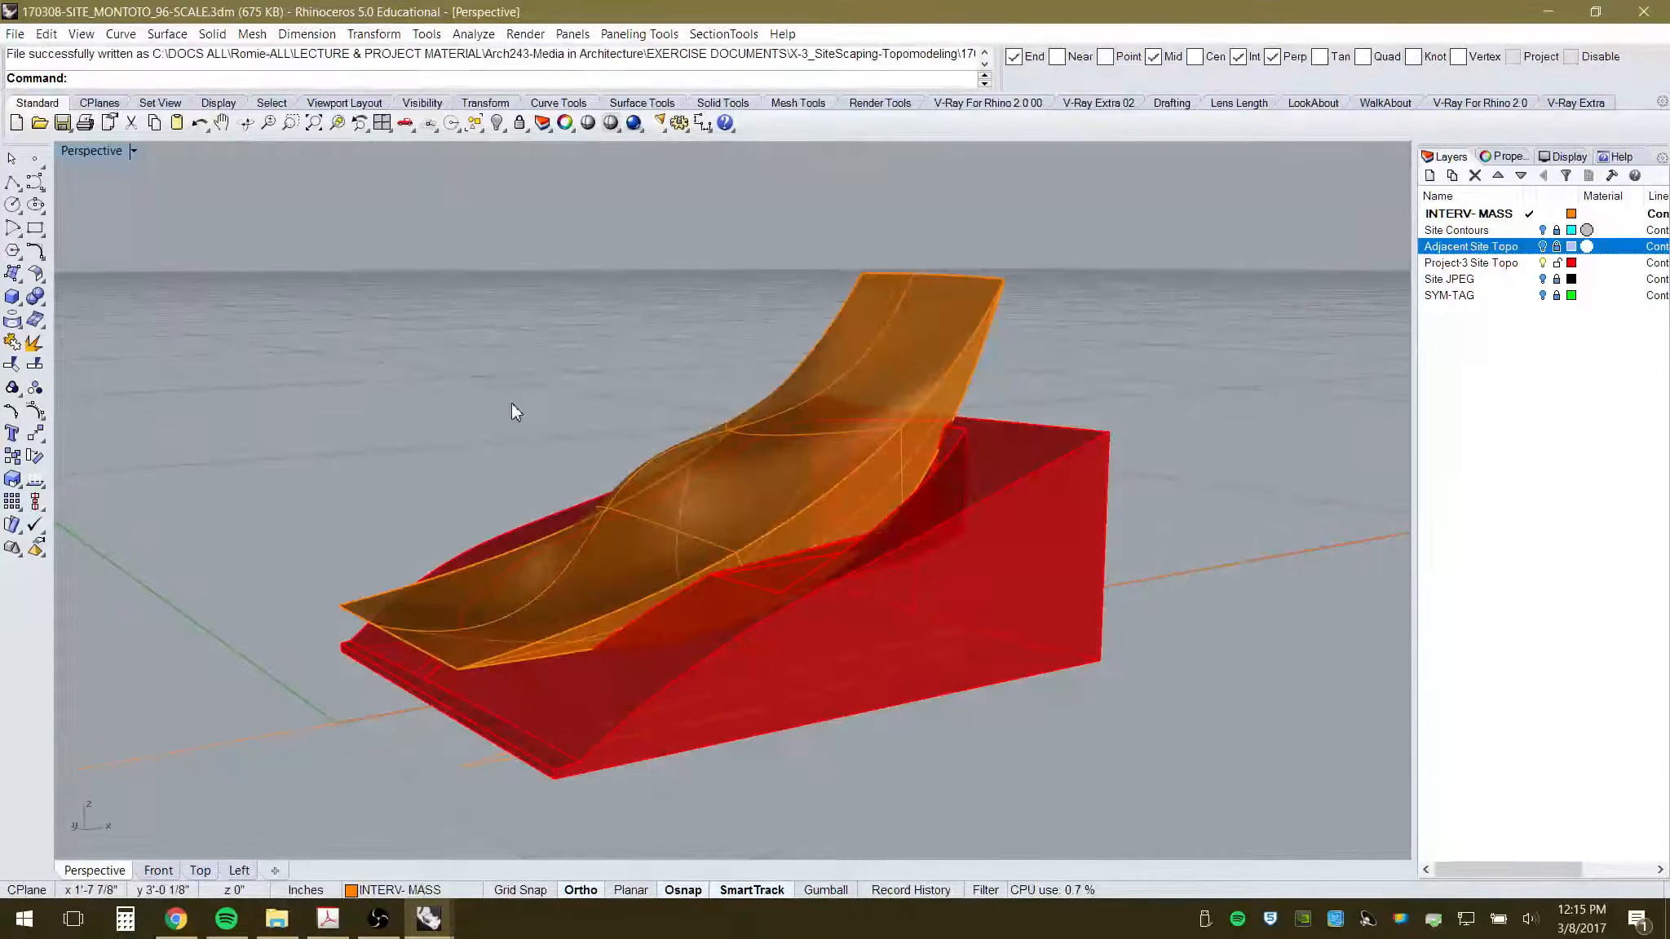
- Select the red site base and export it alone, choosing the STL format
right_drag(1039, 309, 715, 589)
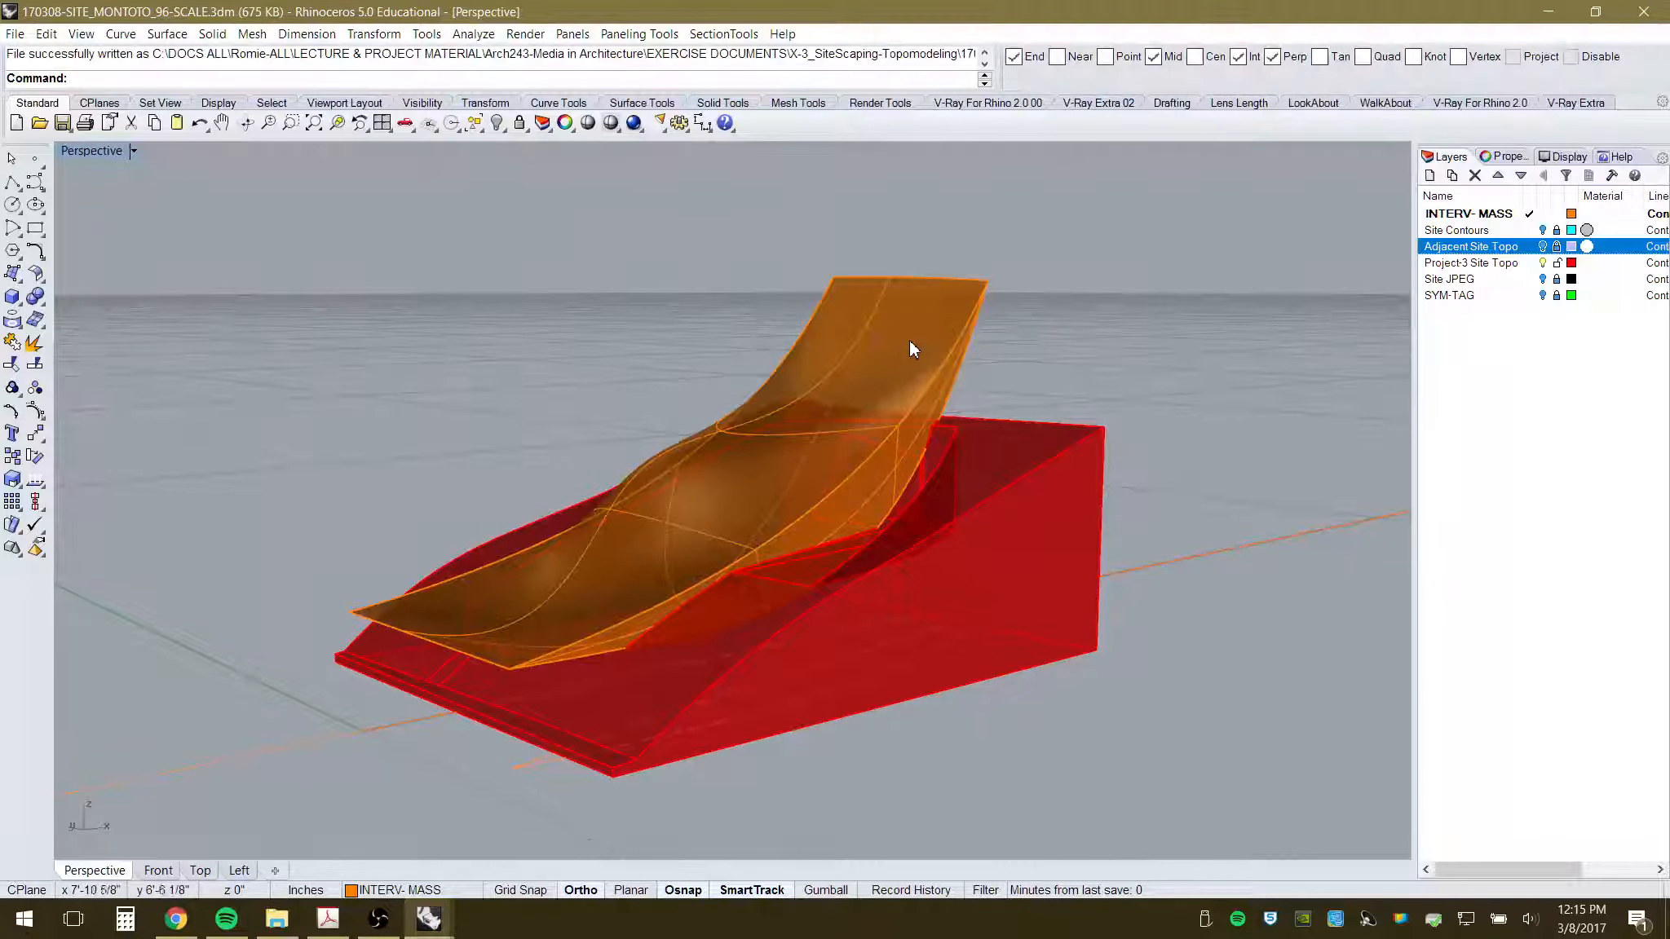
click(954, 507)
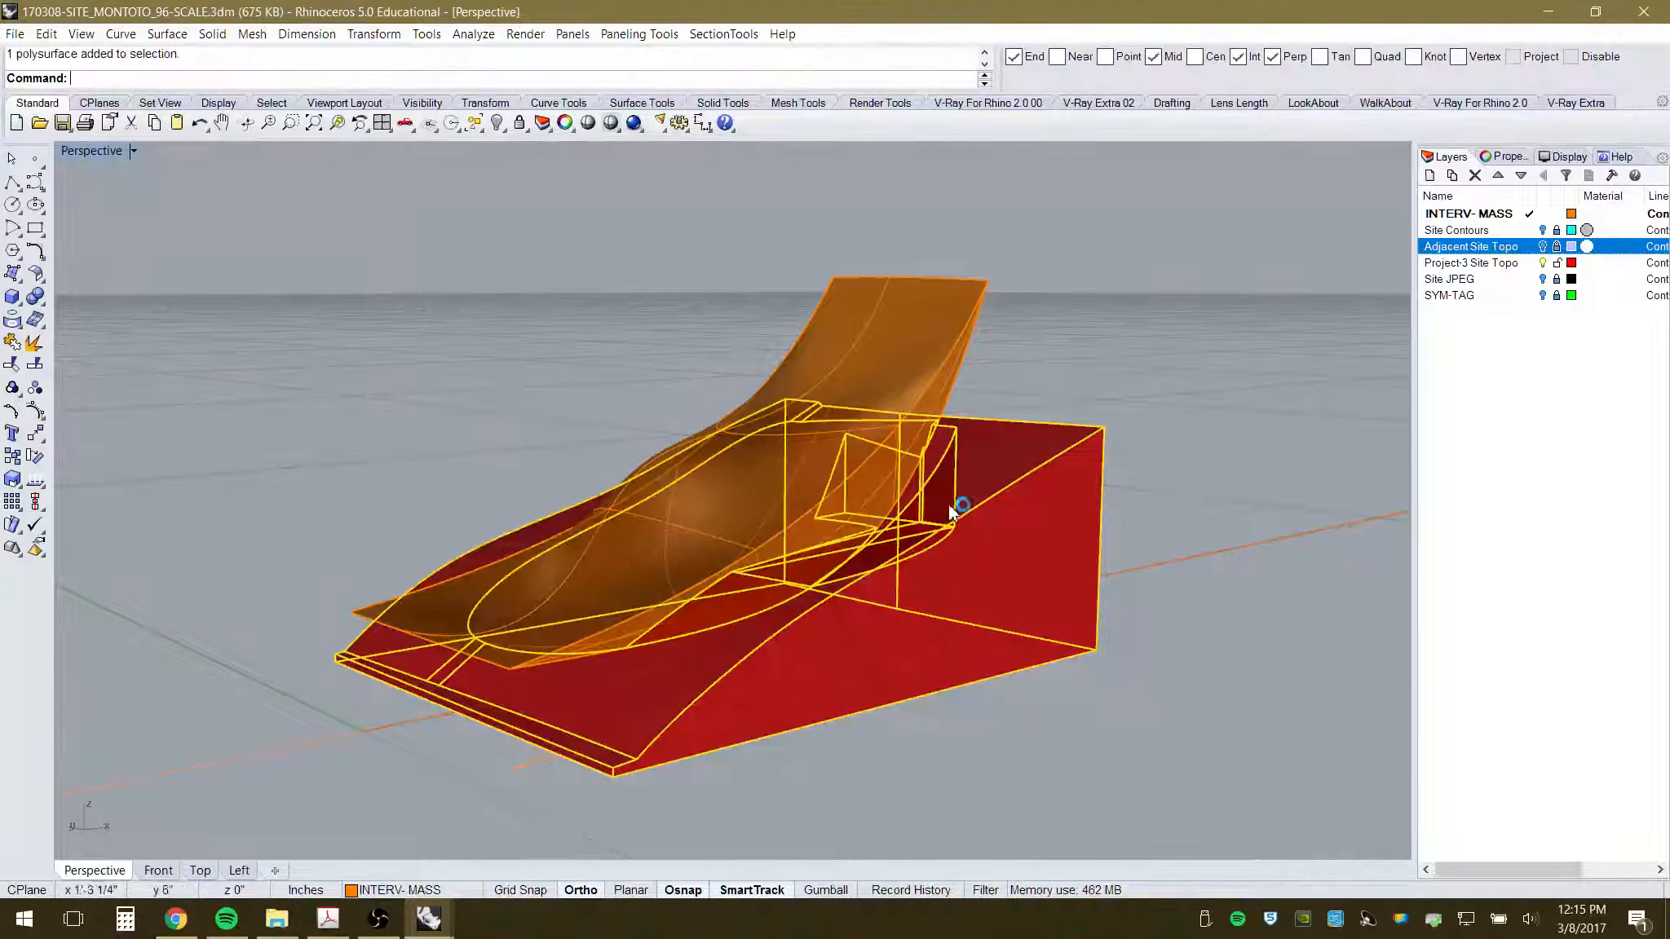
click(16, 34)
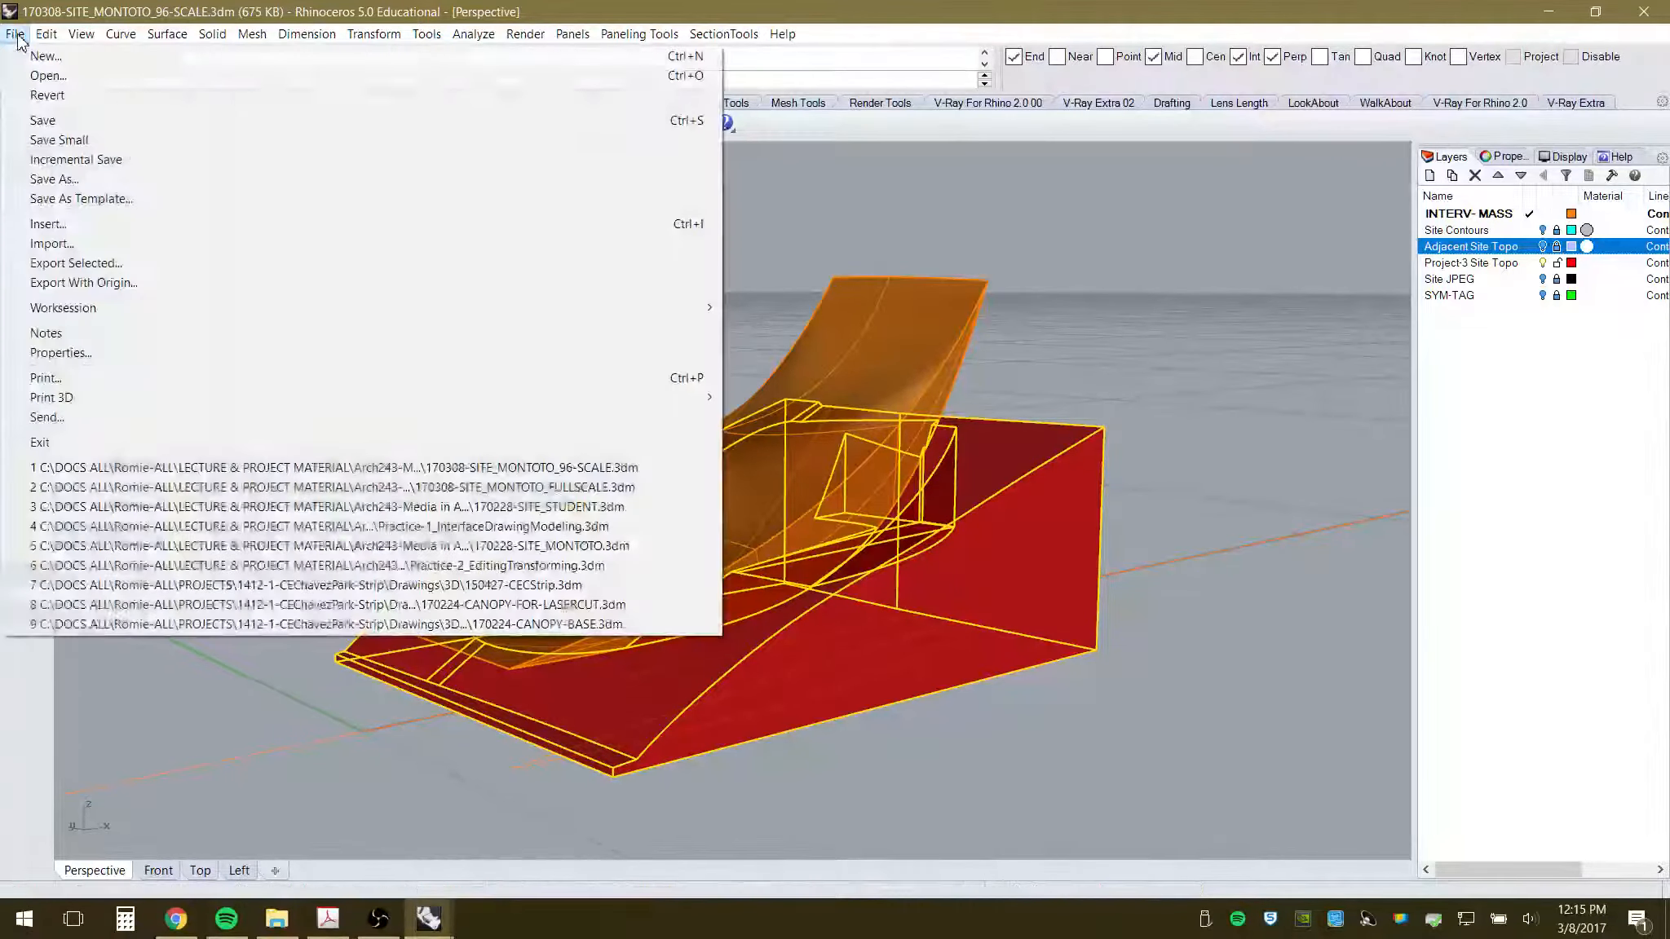
click(112, 269)
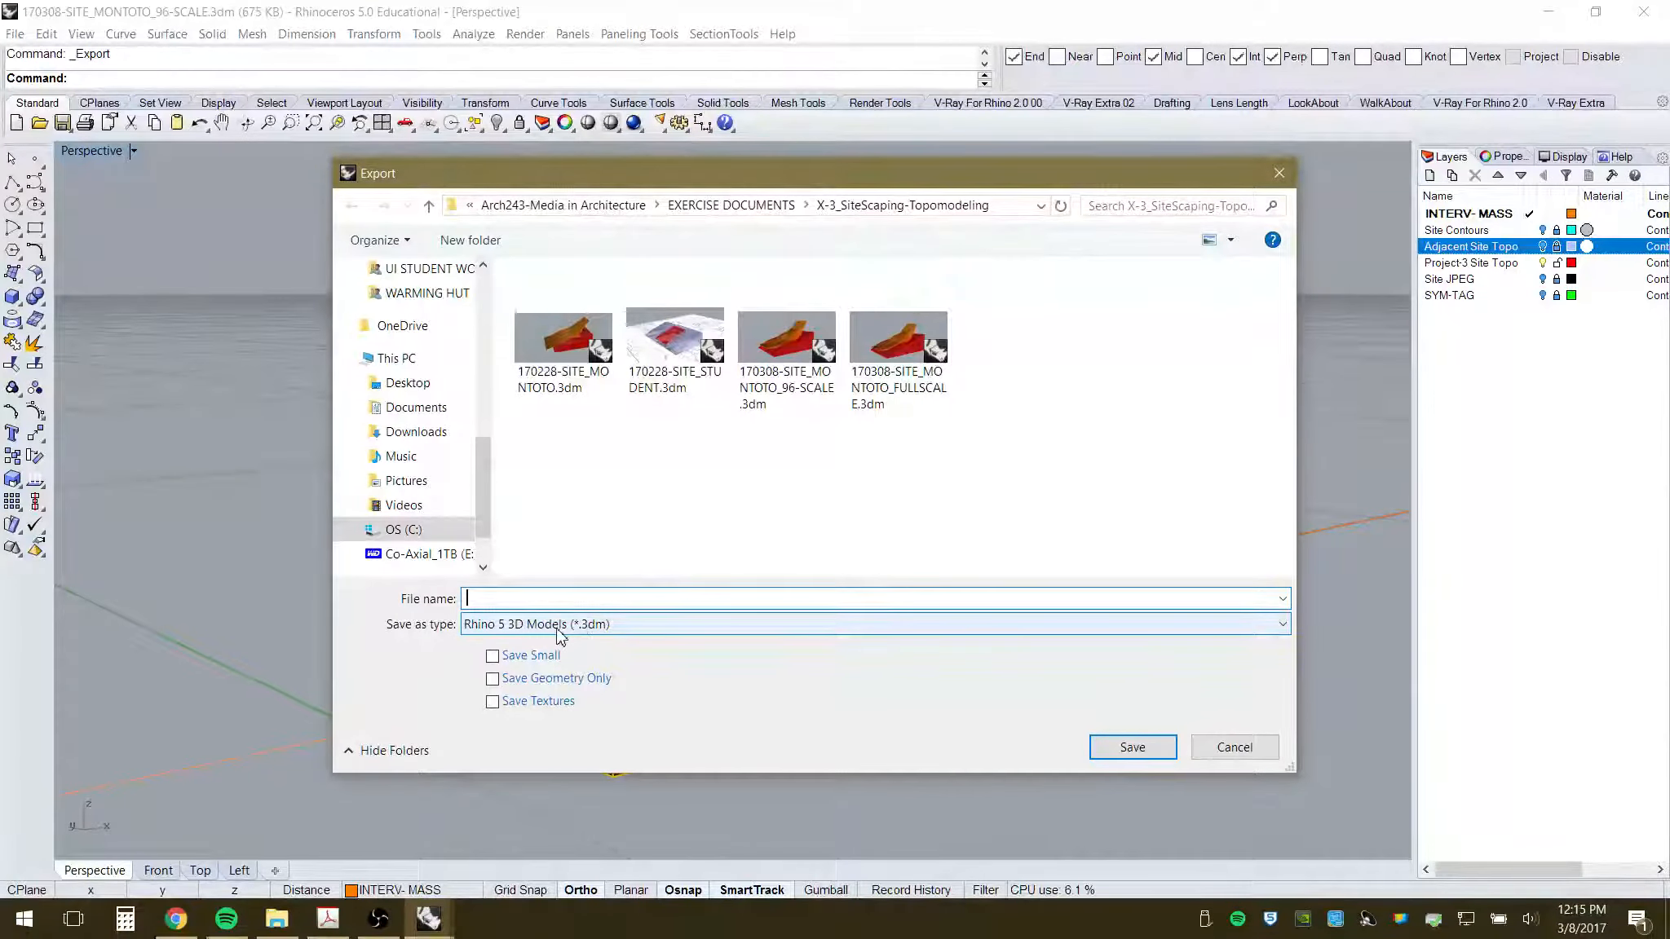
click(577, 625)
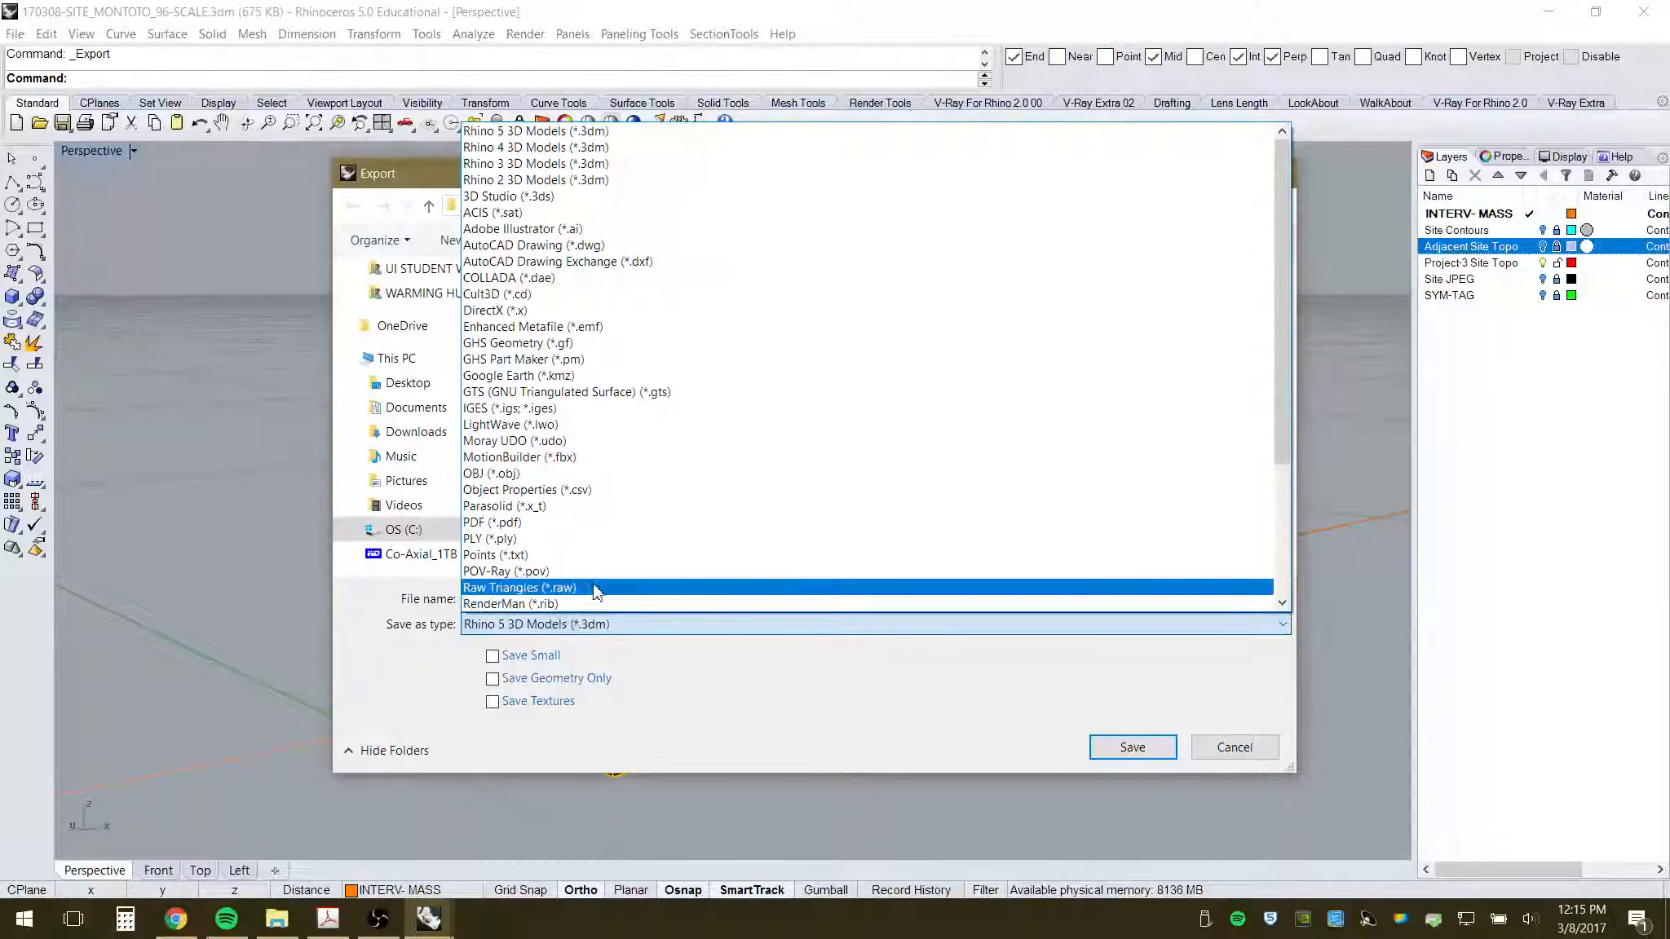
scroll(600, 587, down, 4)
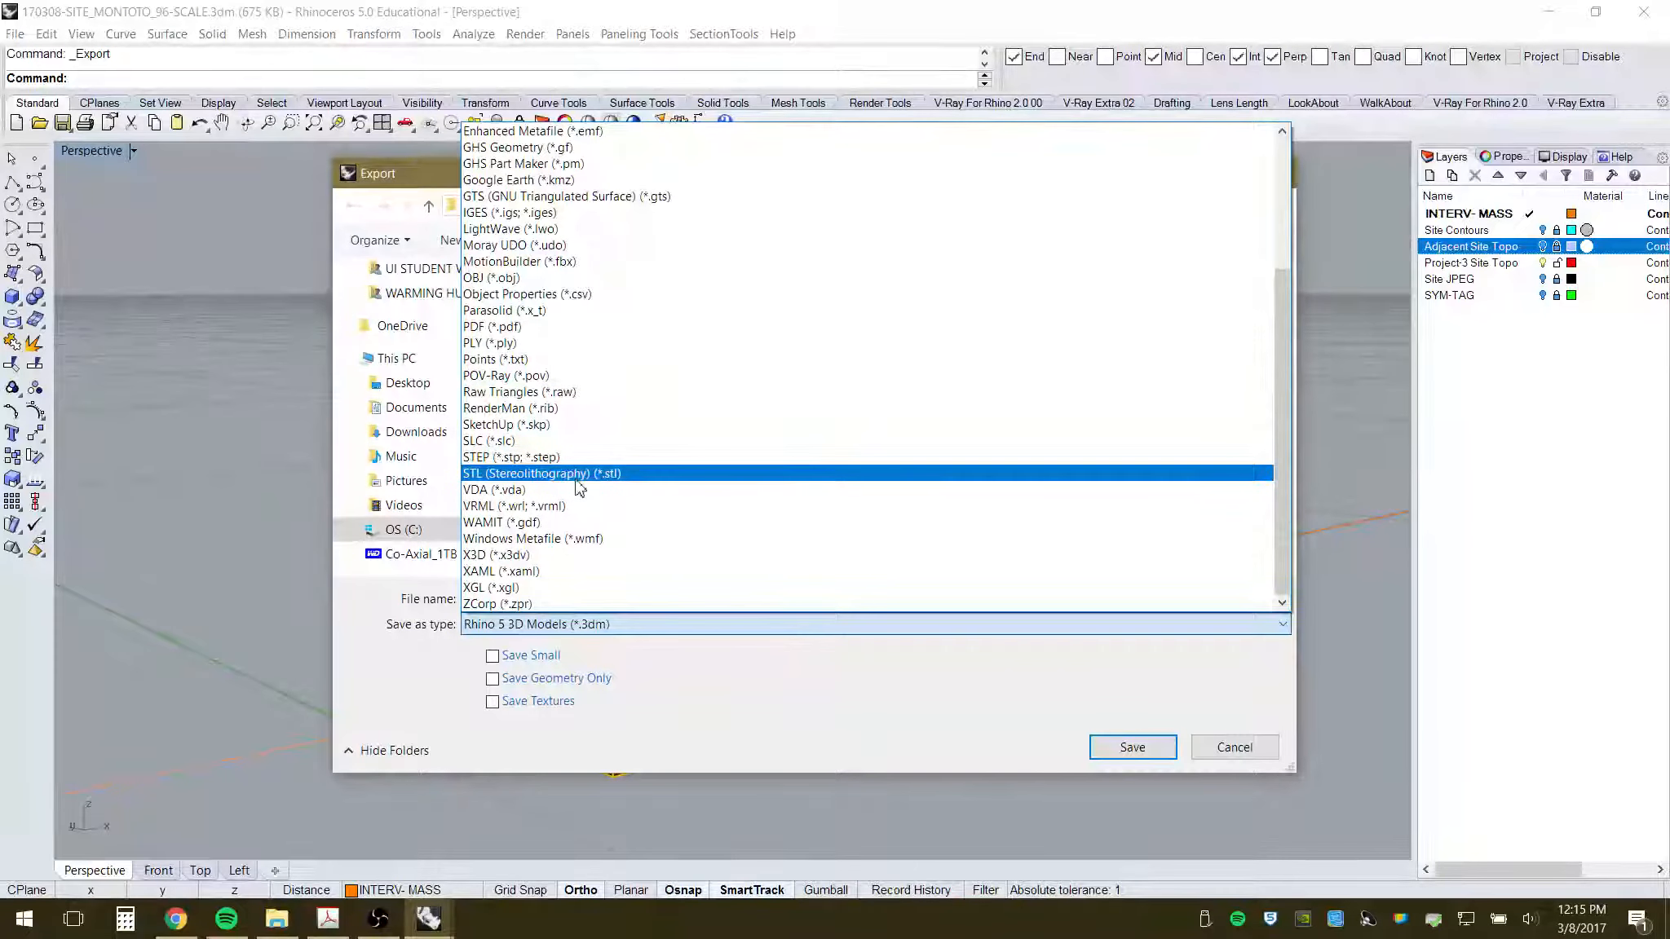
click(567, 475)
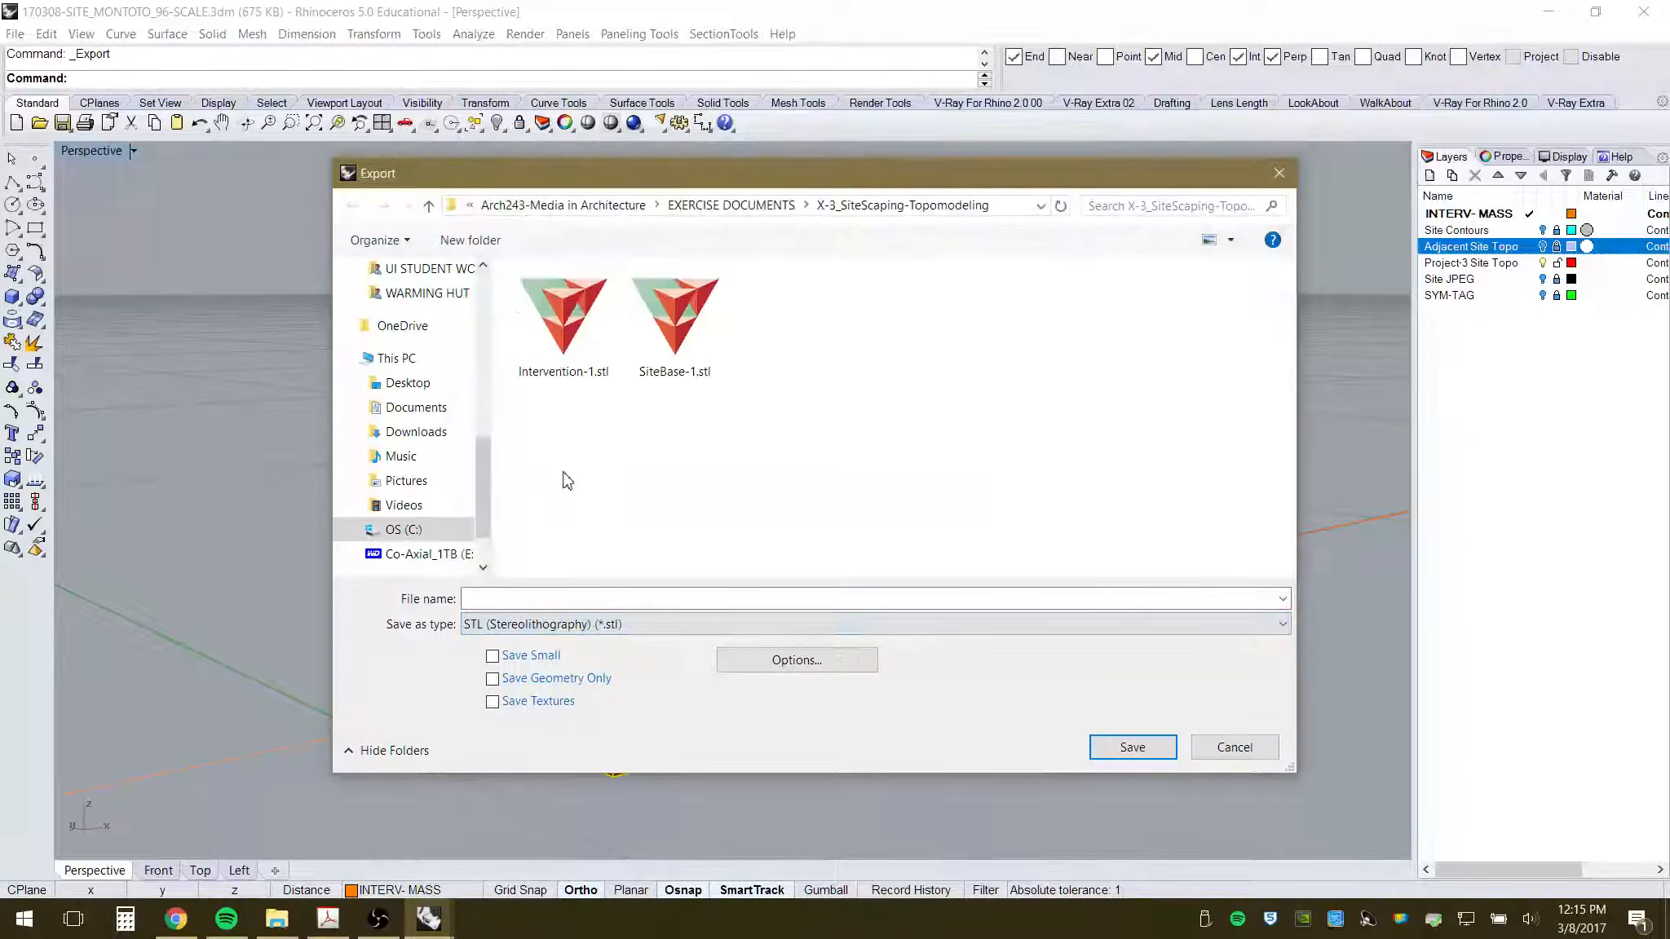
- Name the export 170308-SITE-BASE and write it as binary STL at 0.01 tolerance
click(664, 601)
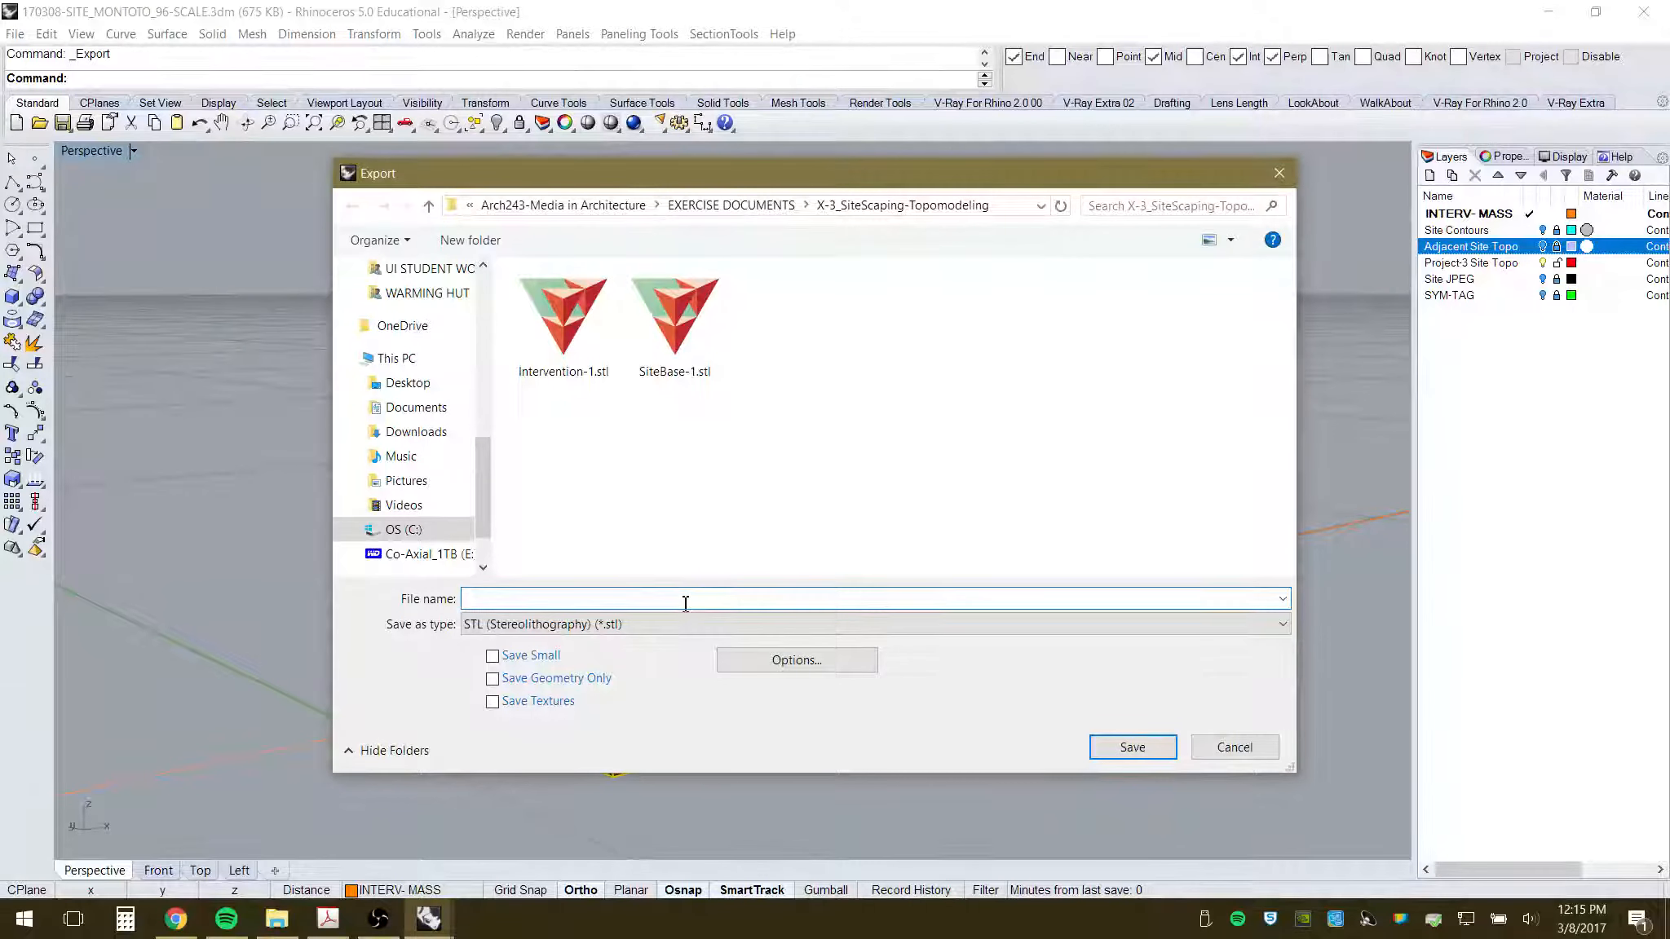
text(17)
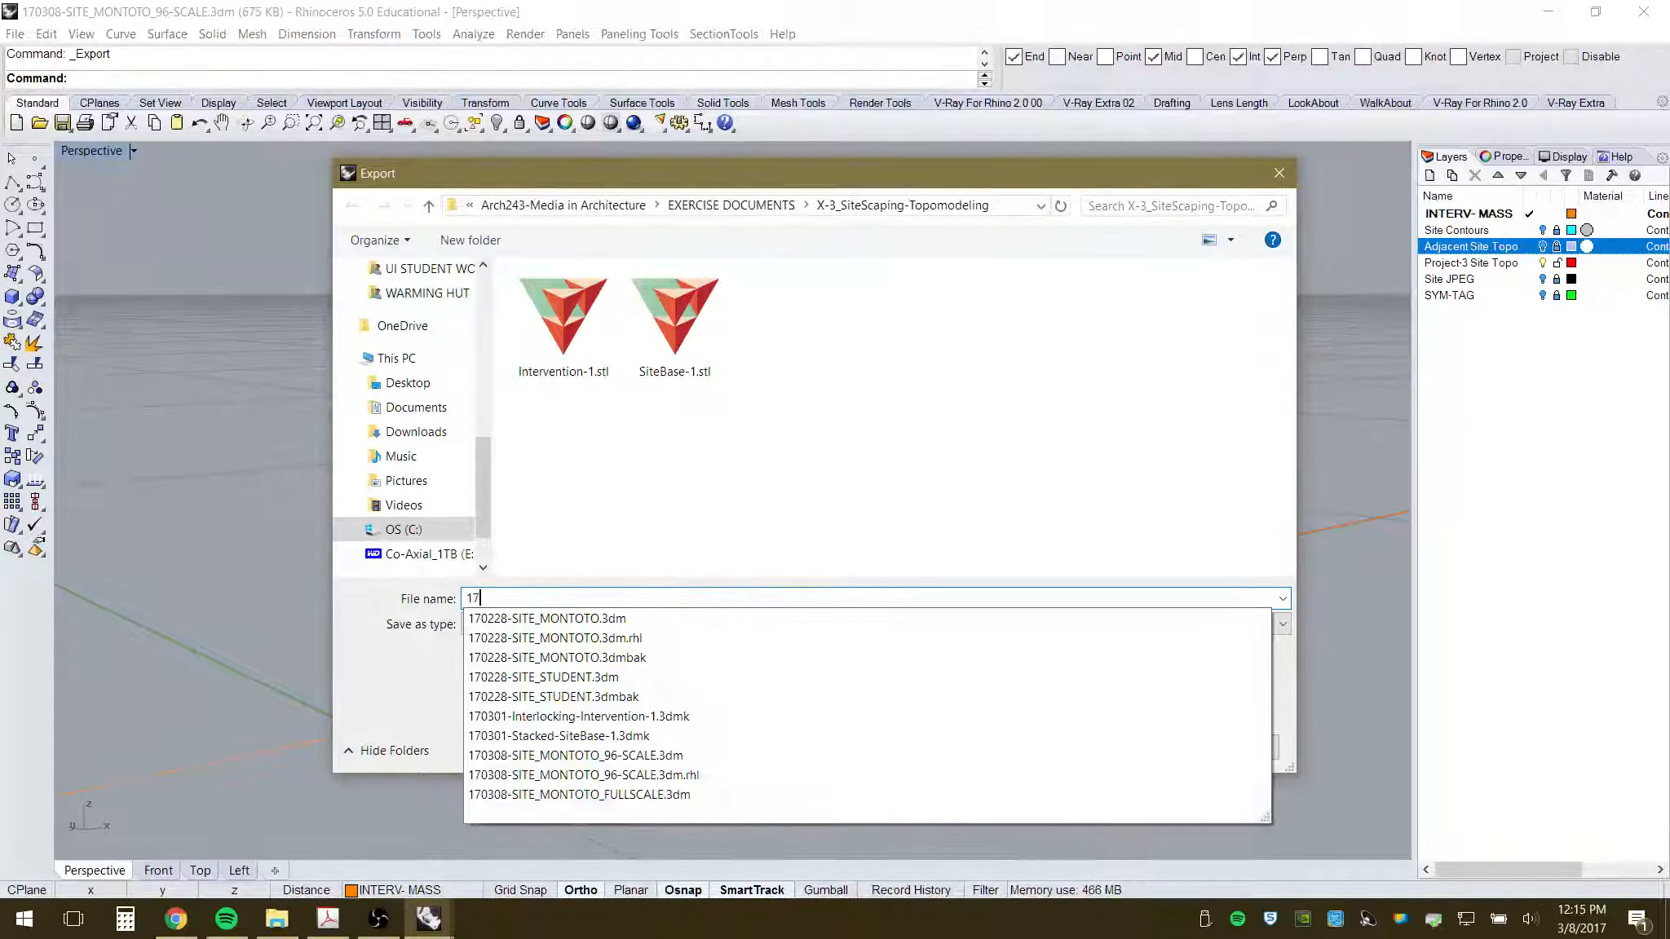
text(0308-)
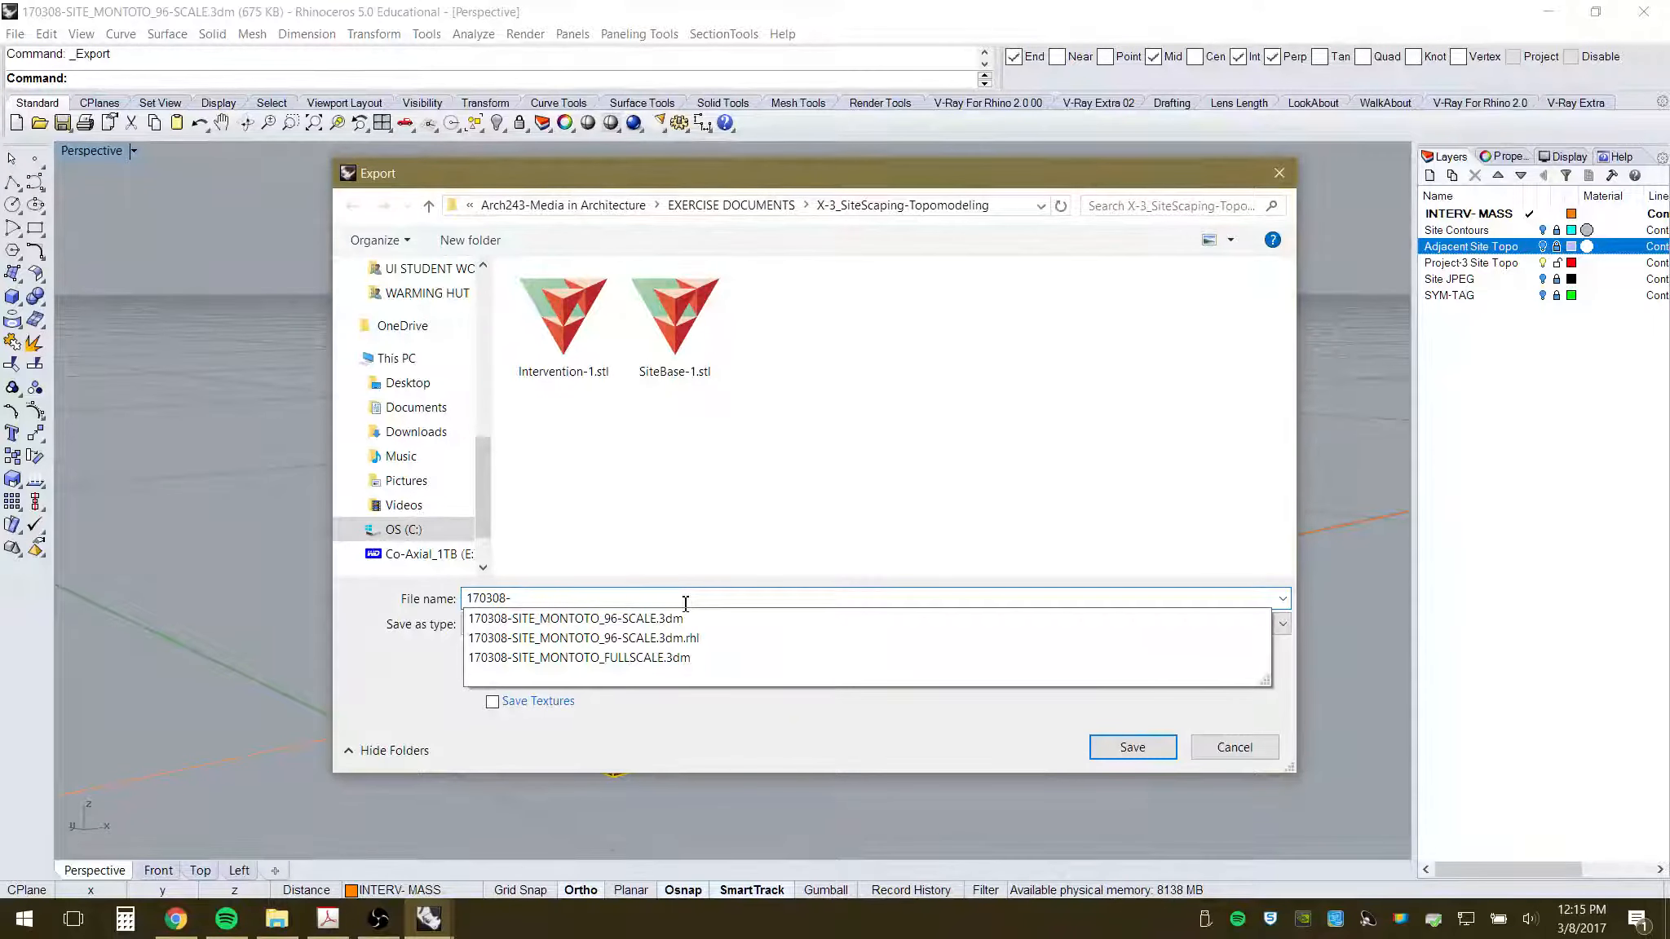
text(SITE)
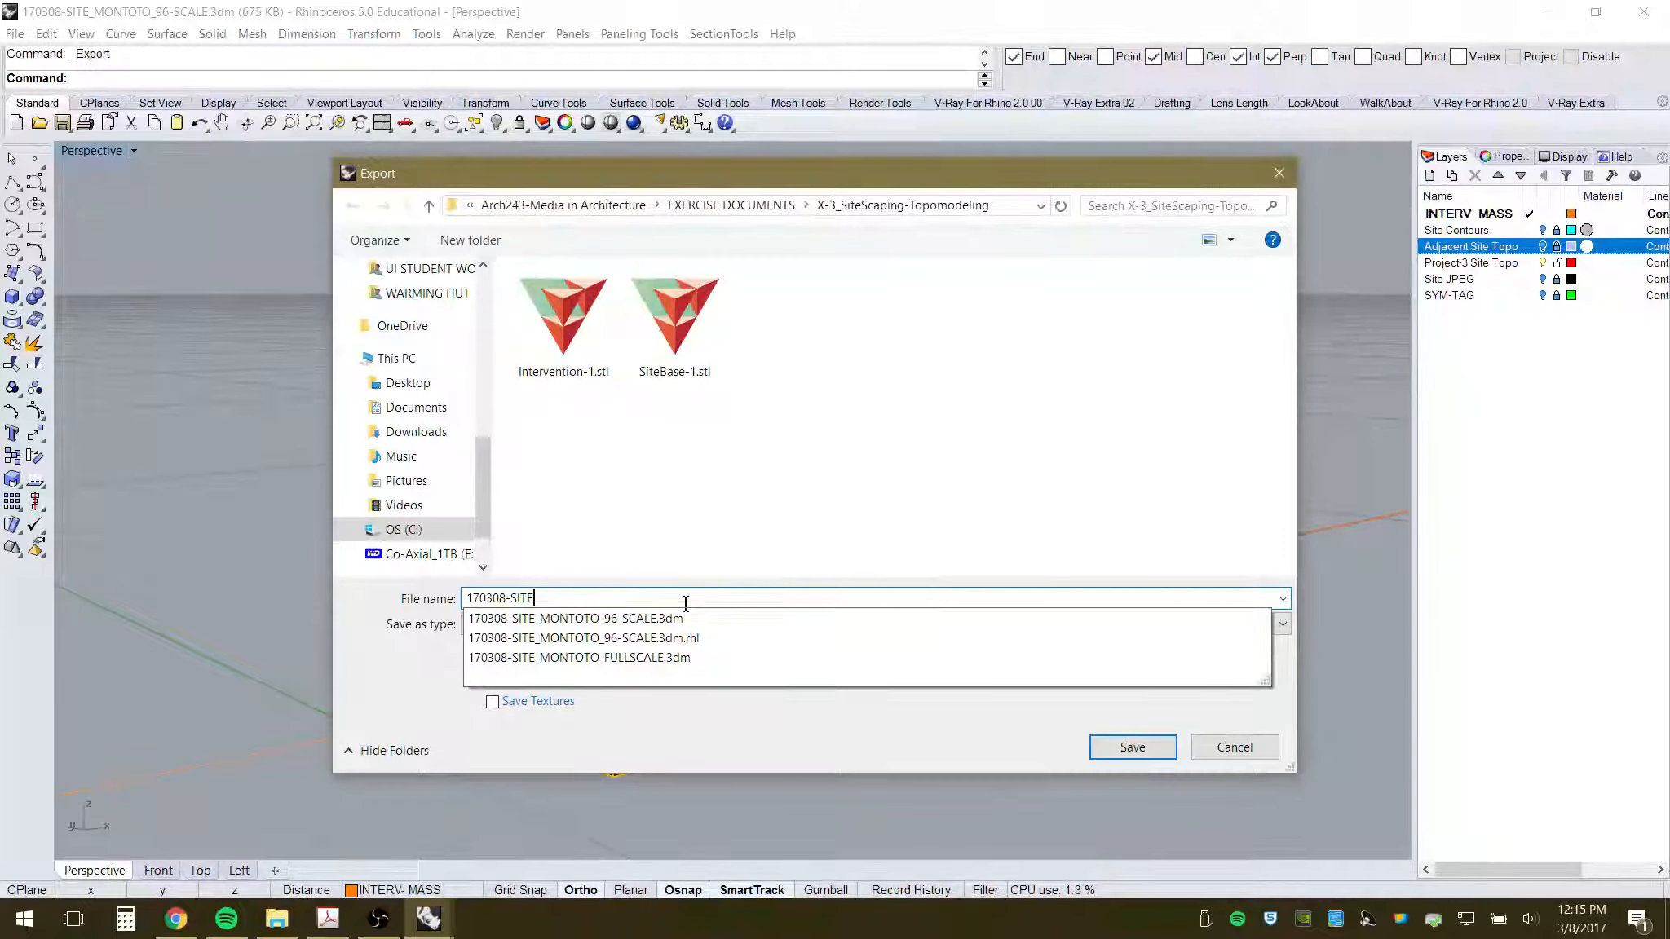
text(-BASE)
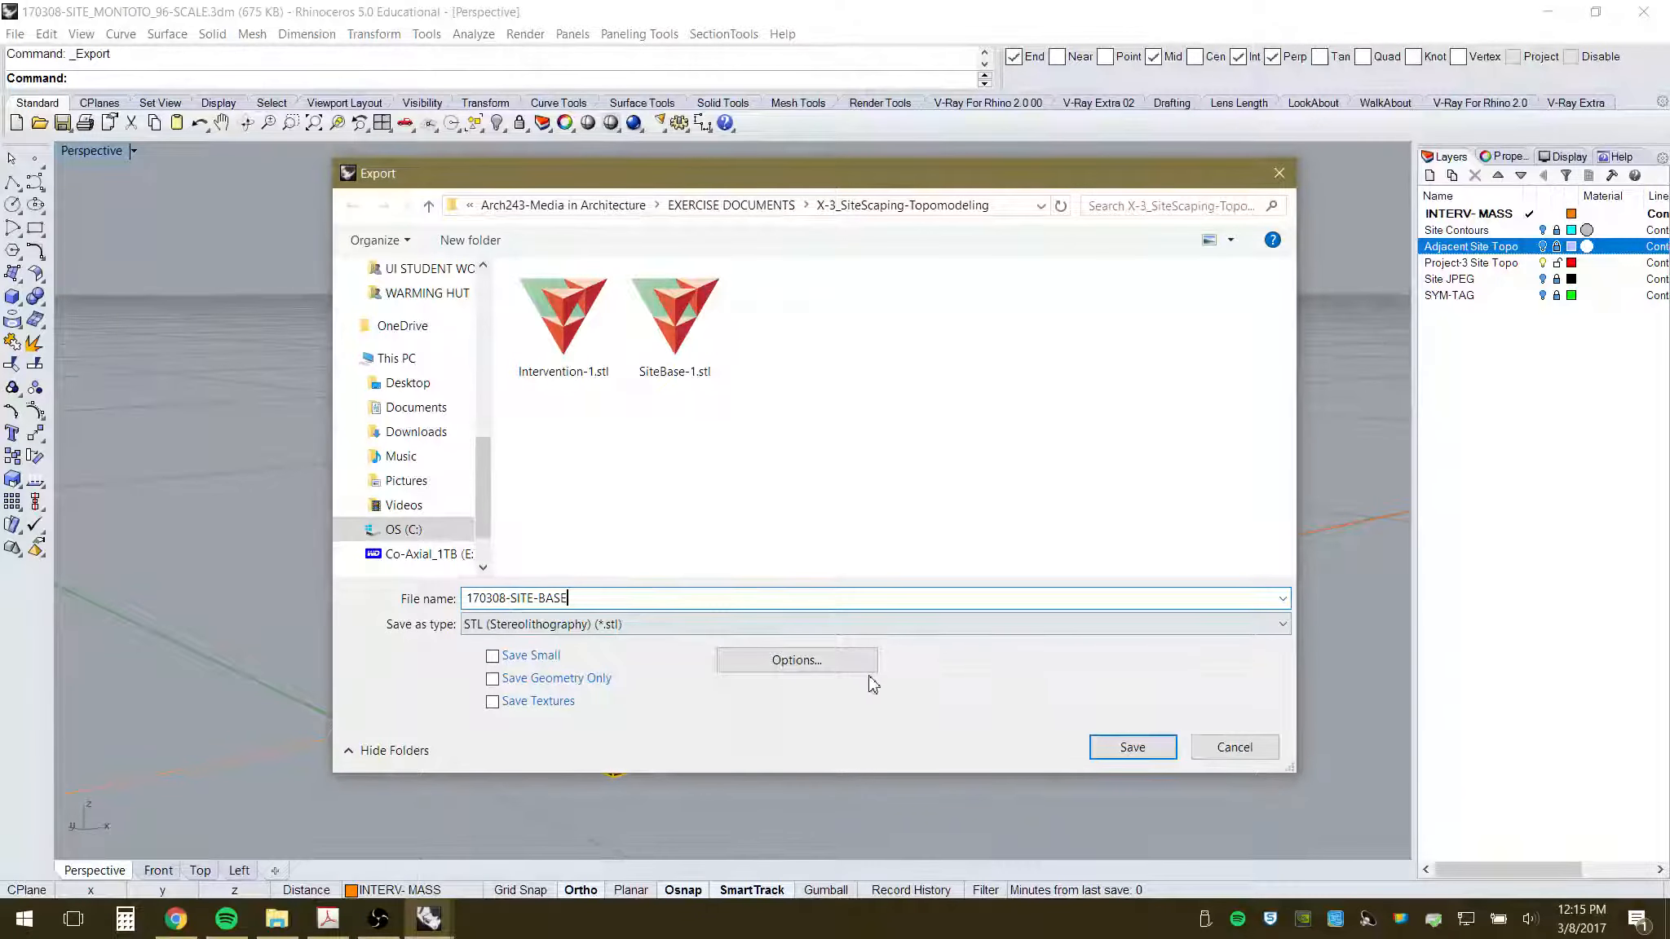
click(1133, 747)
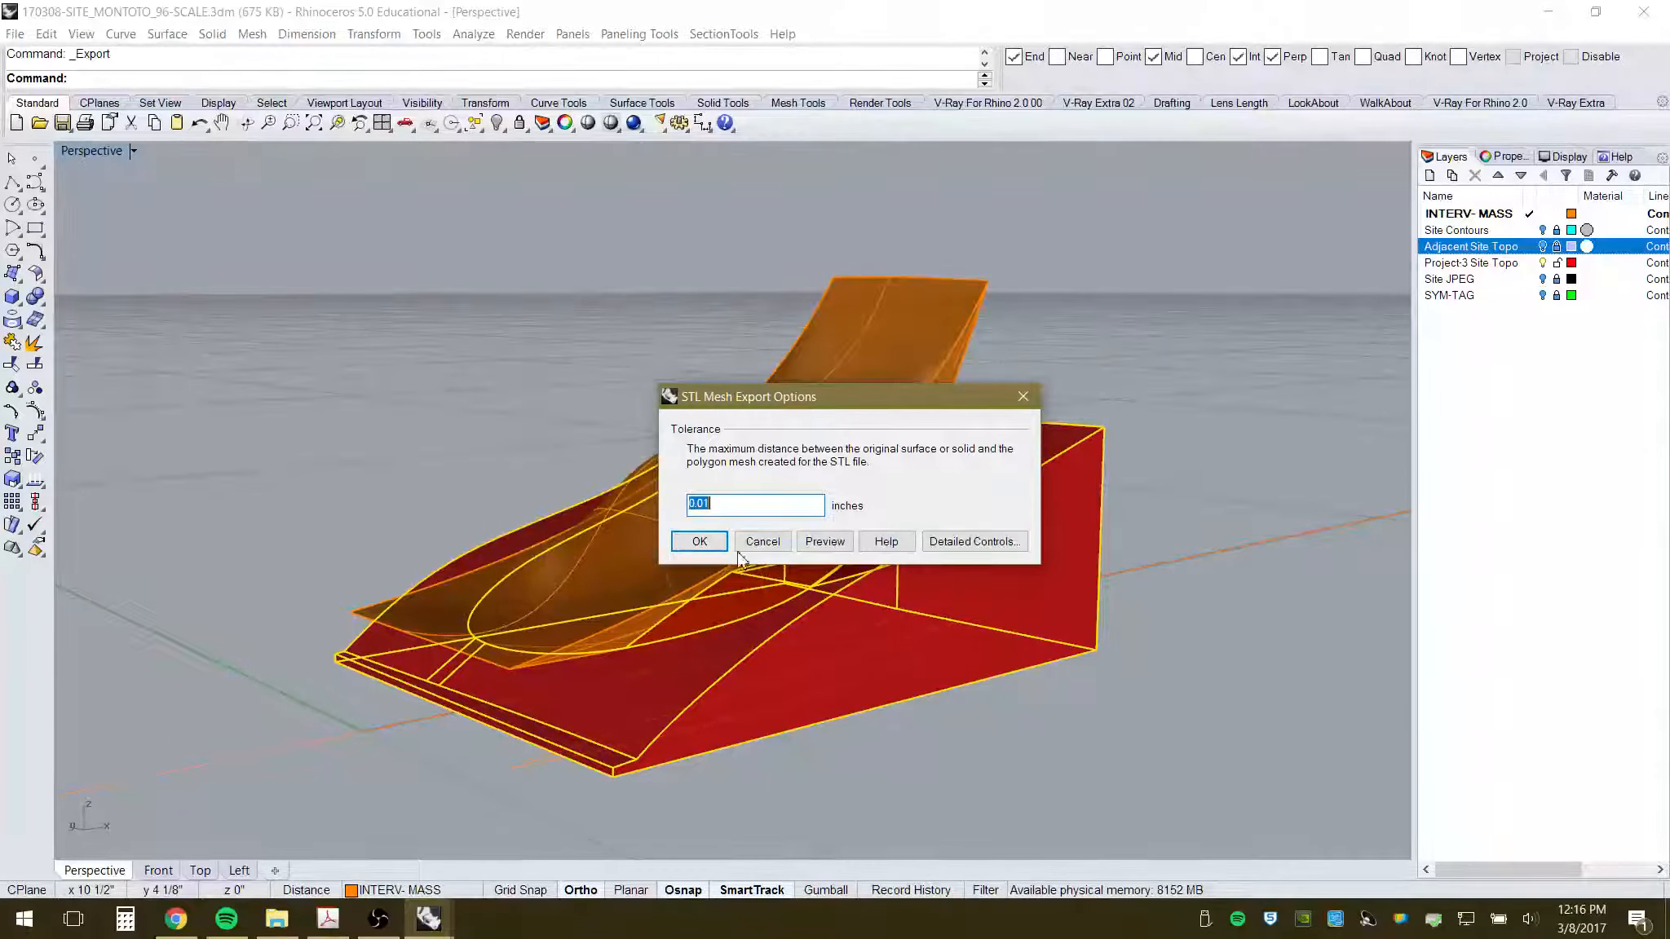
click(700, 542)
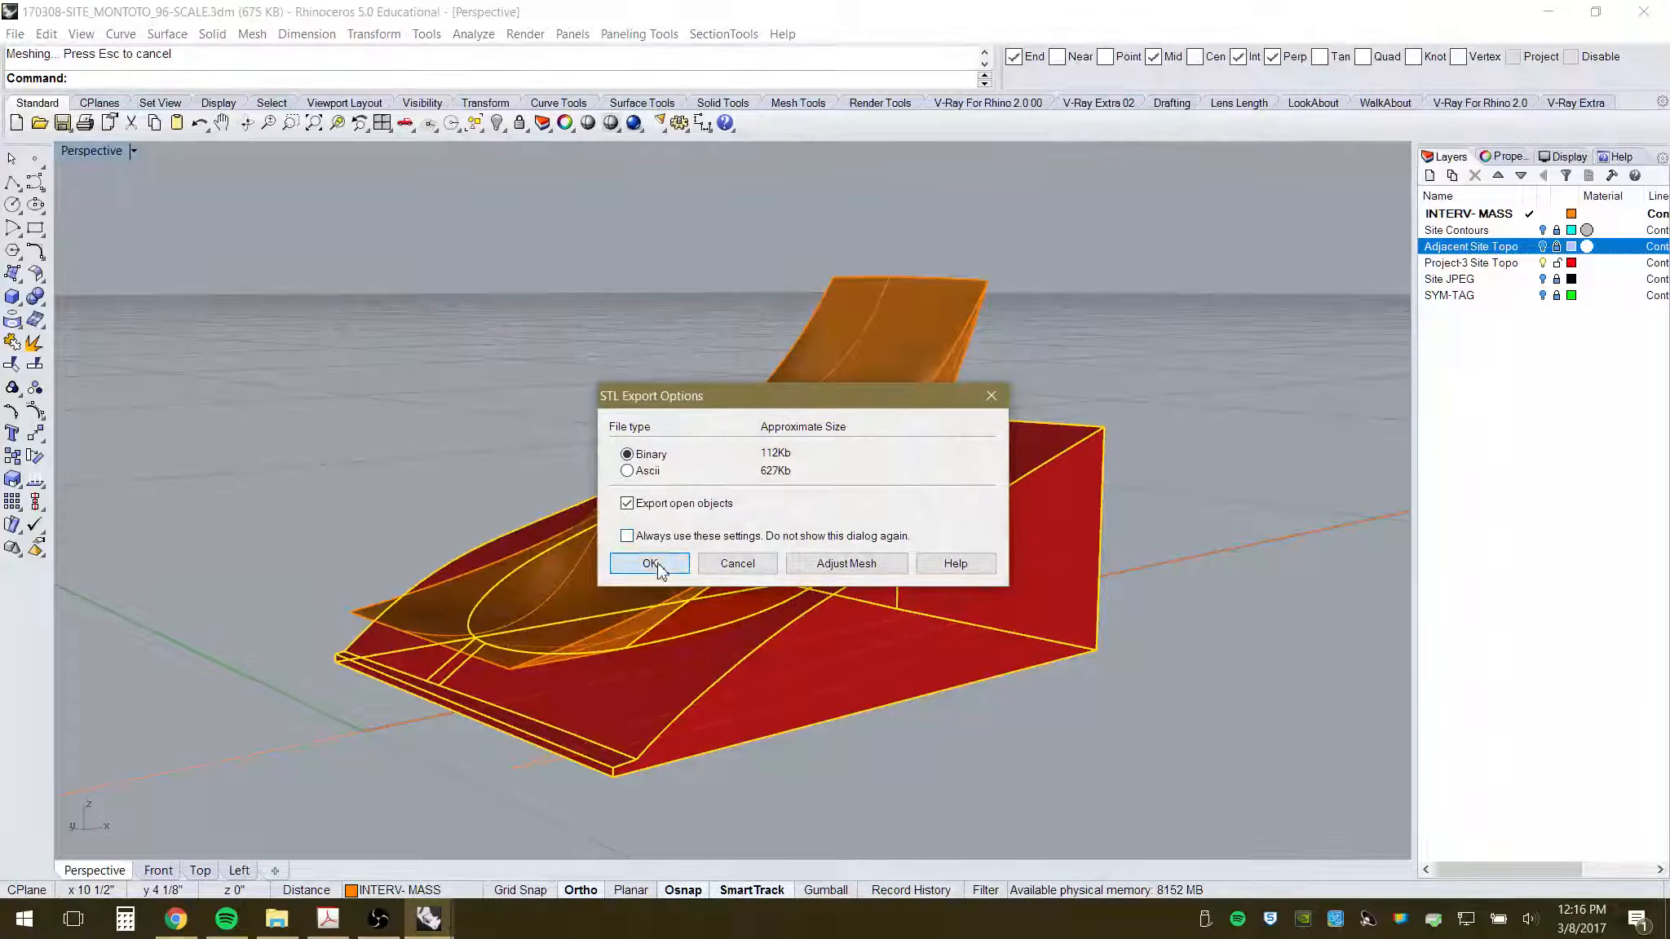
click(649, 564)
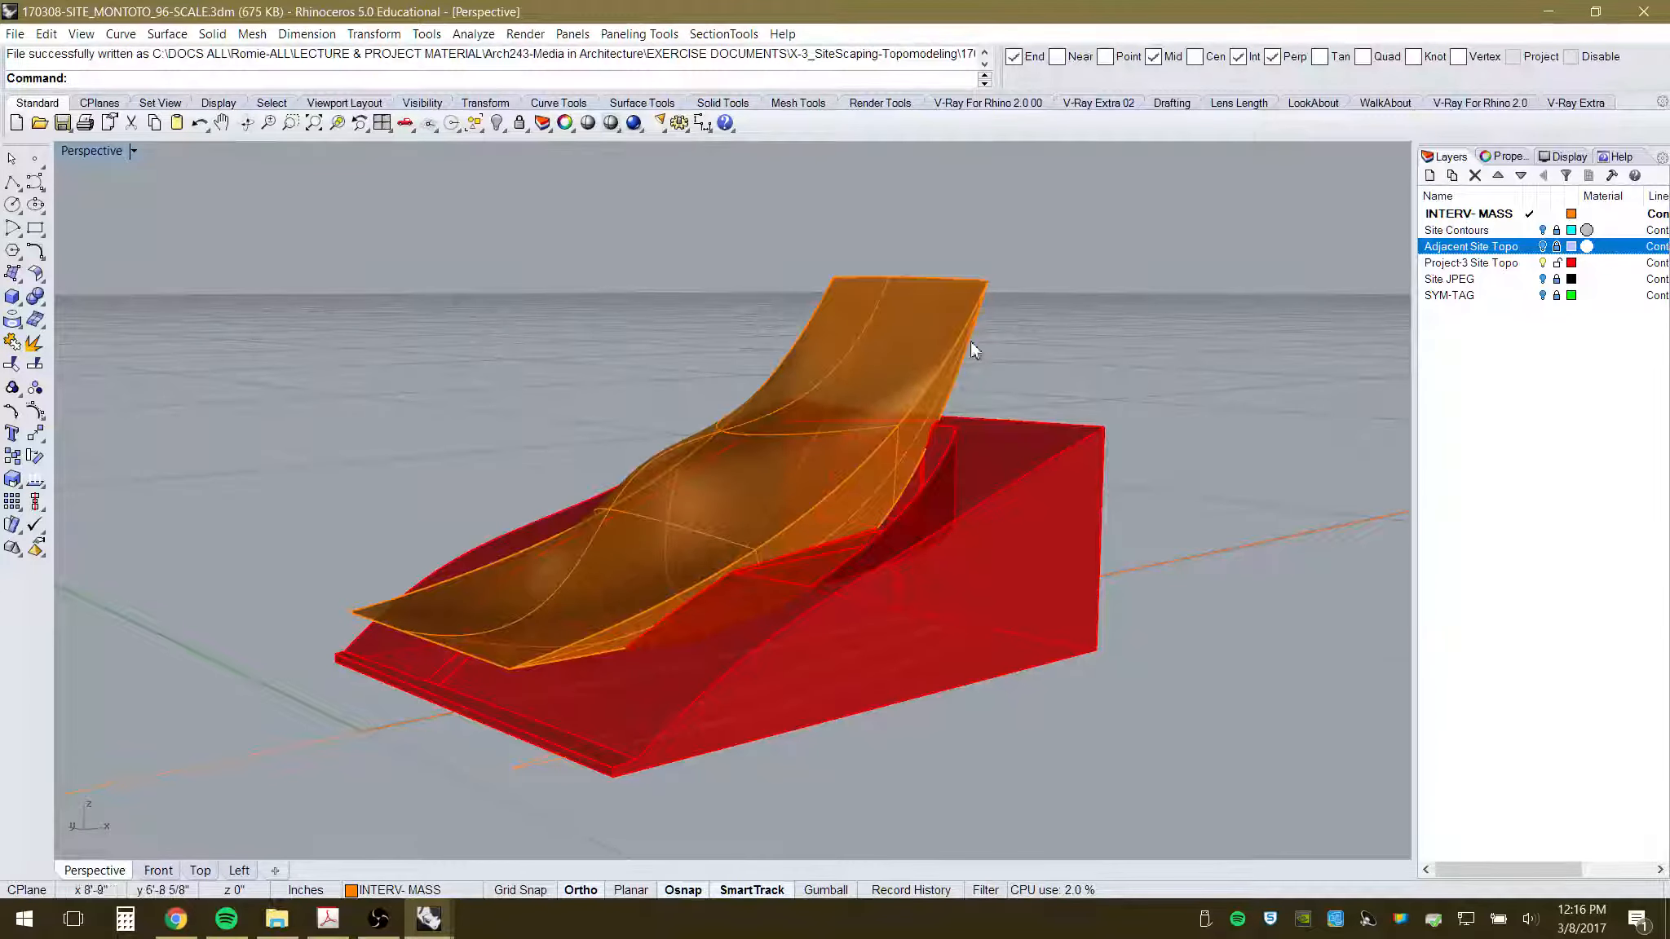
click(937, 330)
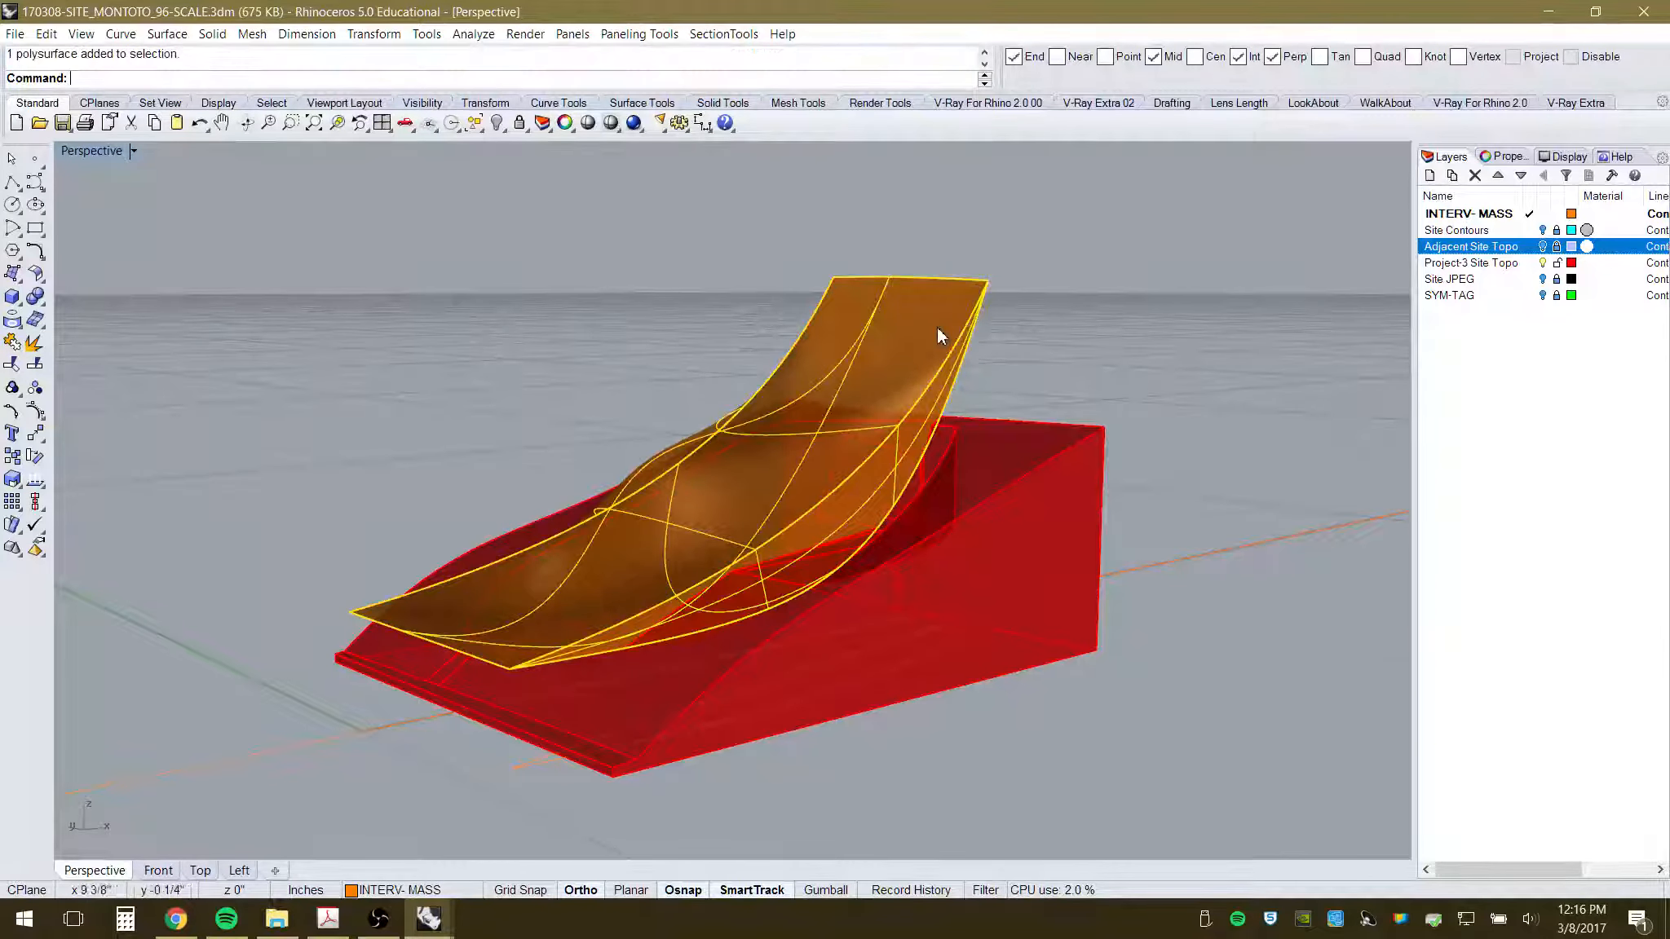
- Export the selected intervention as binary STL 170308-INTERVENTION.stl at 0.01 tolerance
click(15, 35)
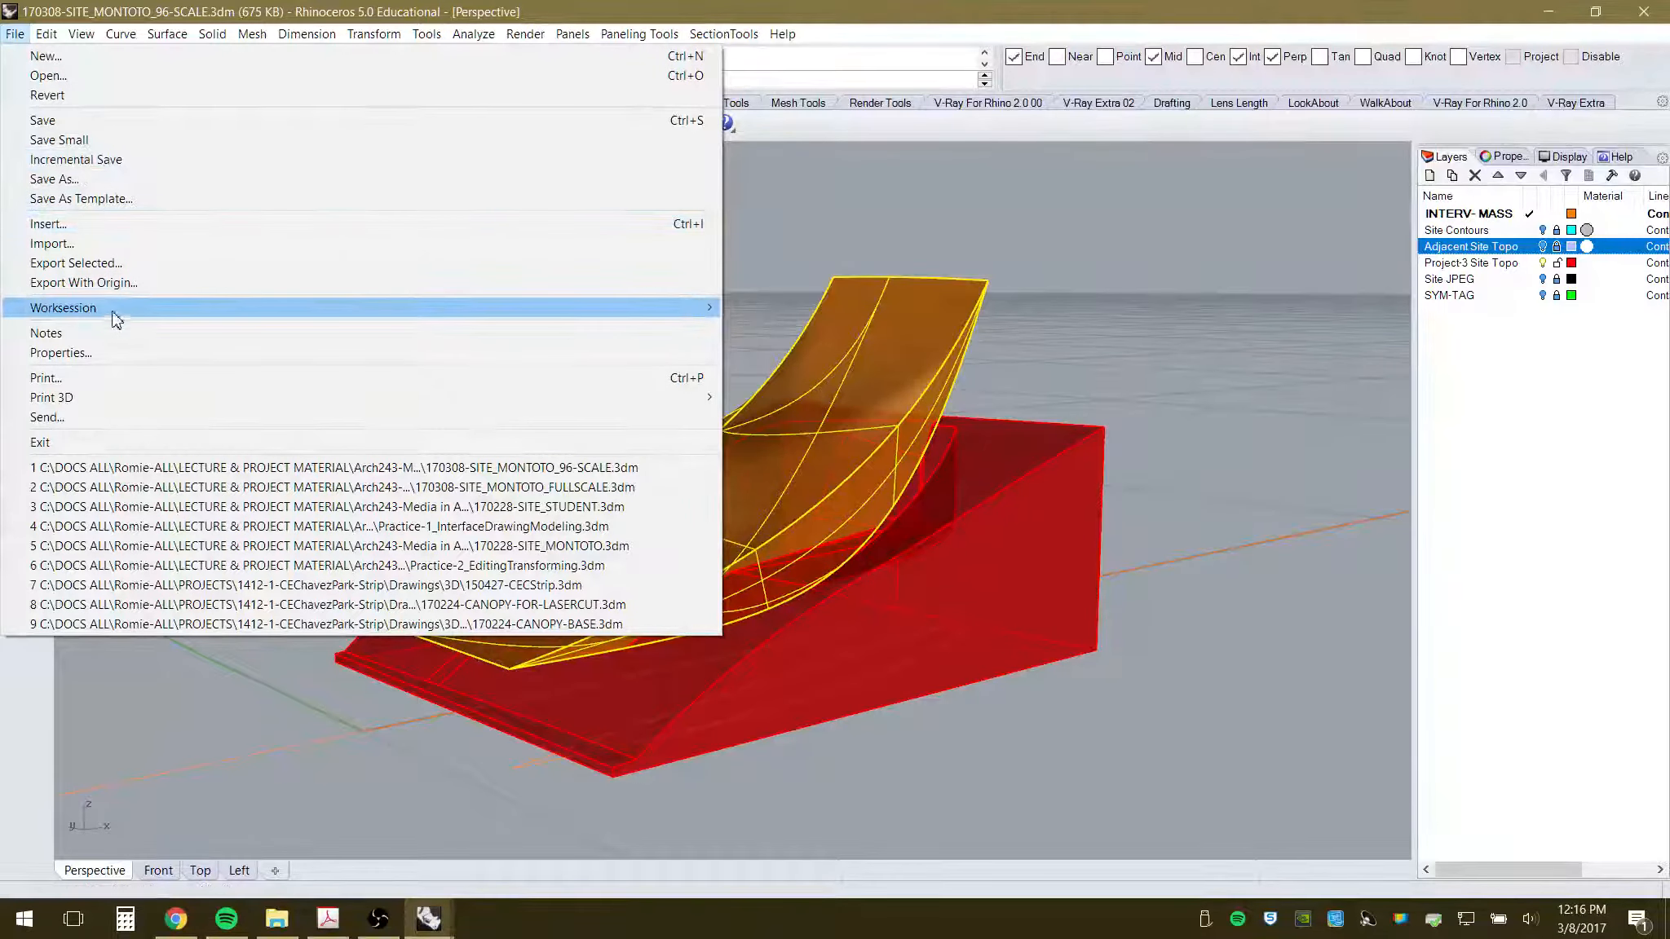
click(82, 263)
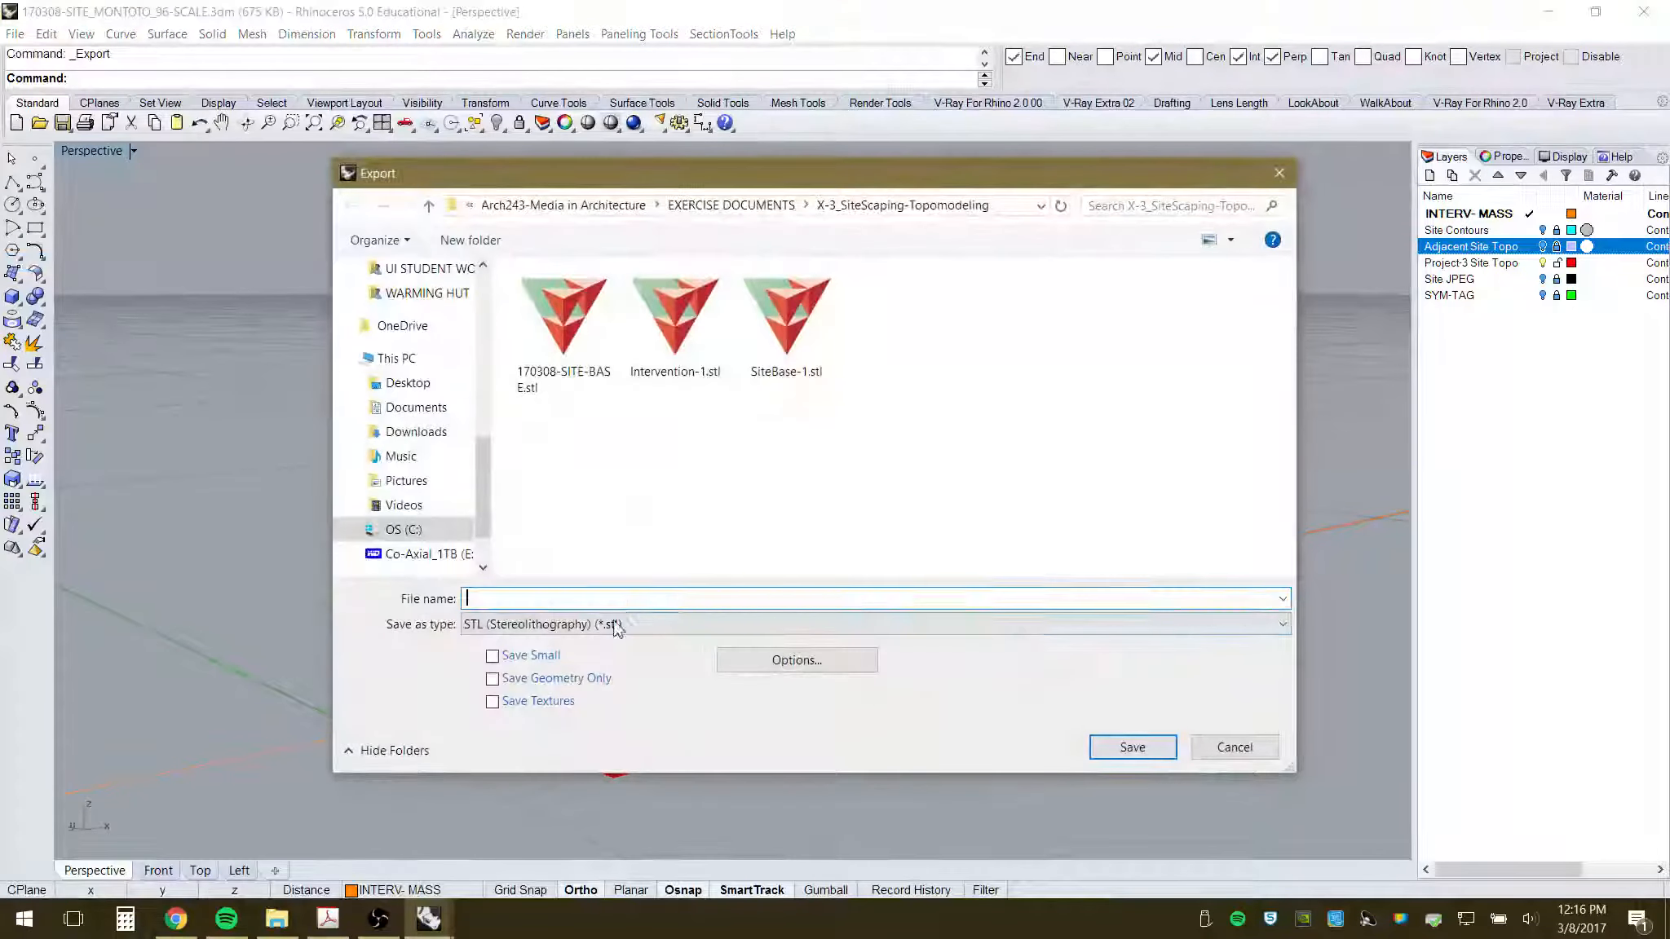
click(562, 380)
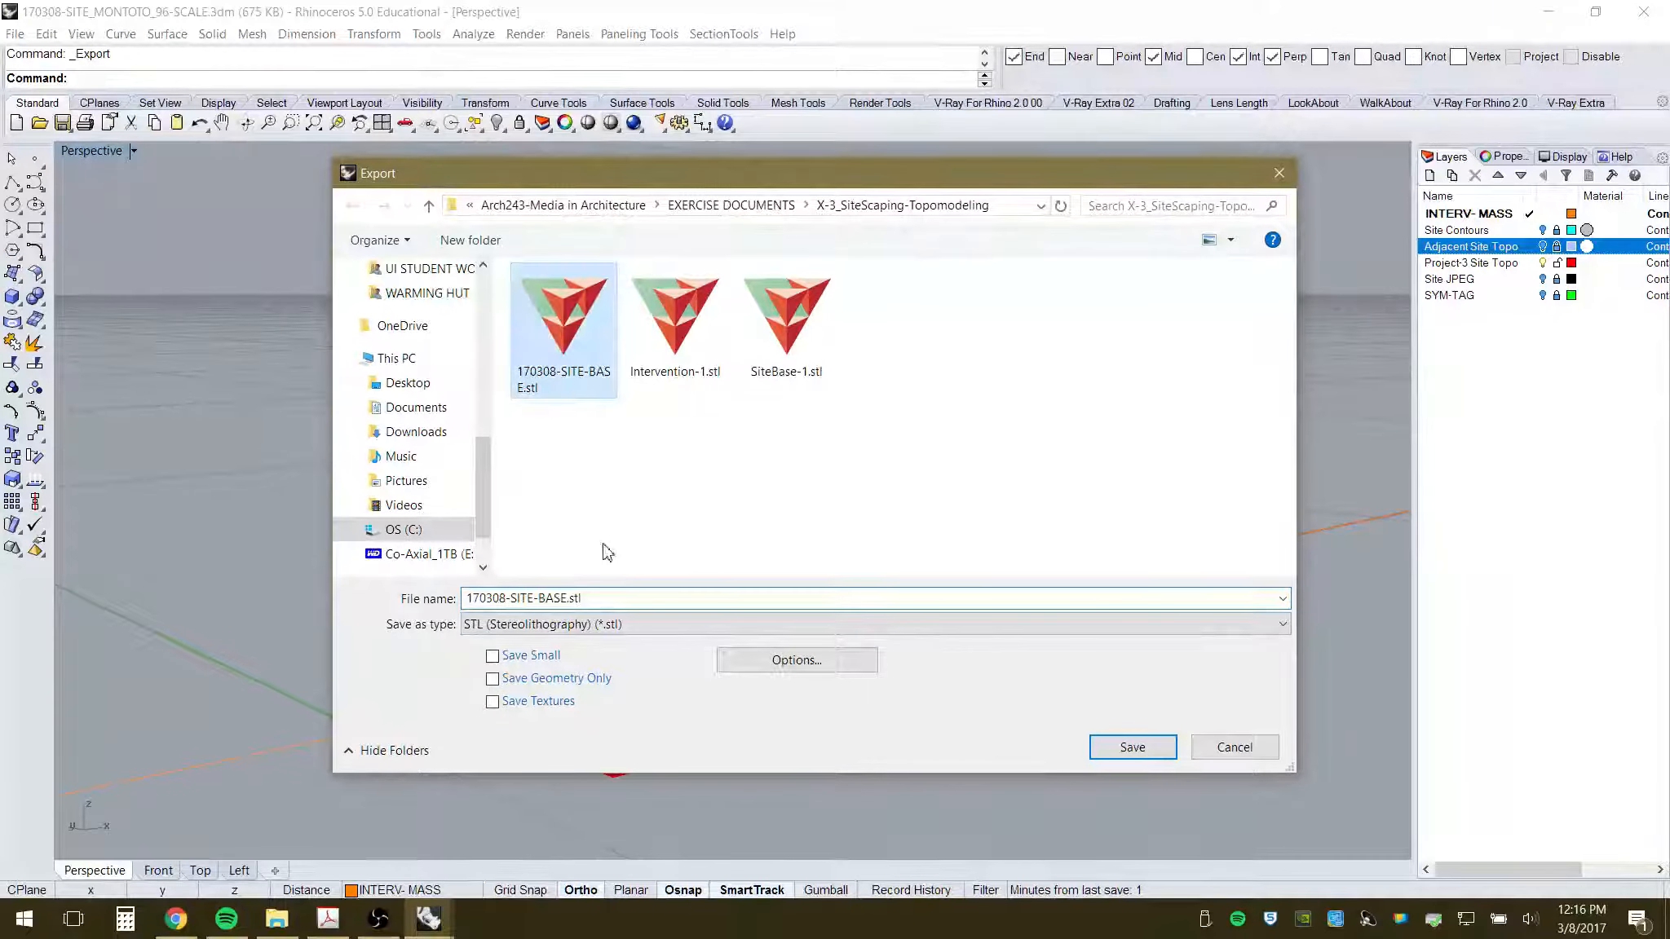
click(567, 599)
click(594, 596)
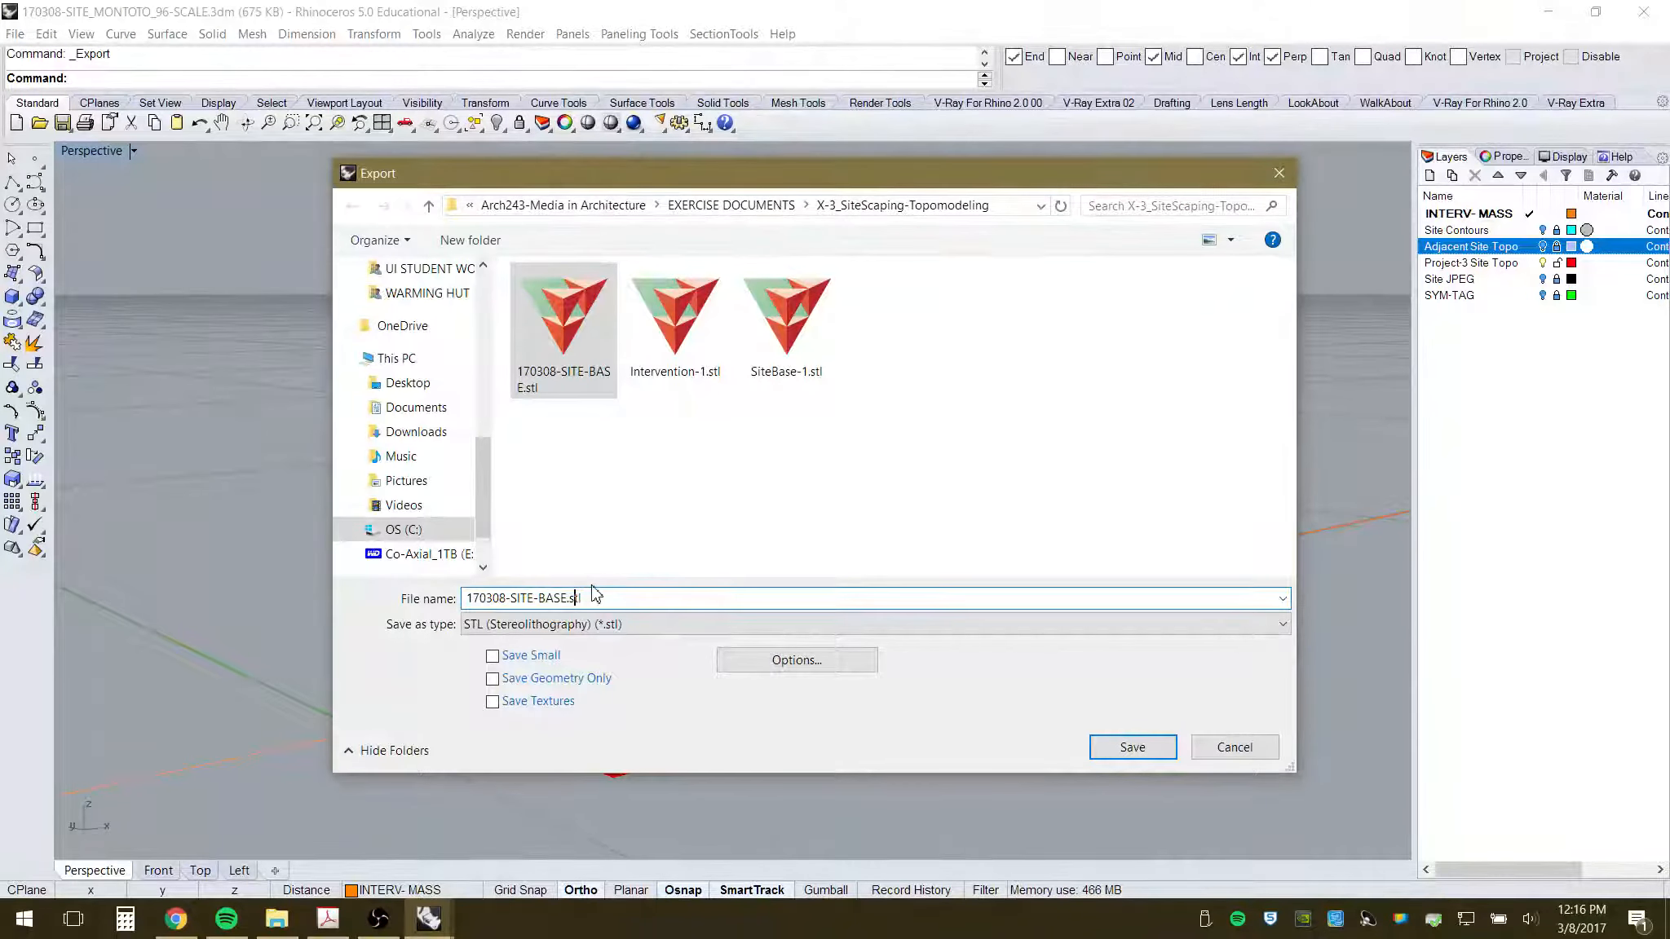
key(BackSpace)
key(BackSpace)
key(BackSpace)
key(BackSpace)
key(BackSpace)
key(BackSpace)
key(BackSpace)
key(BackSpace)
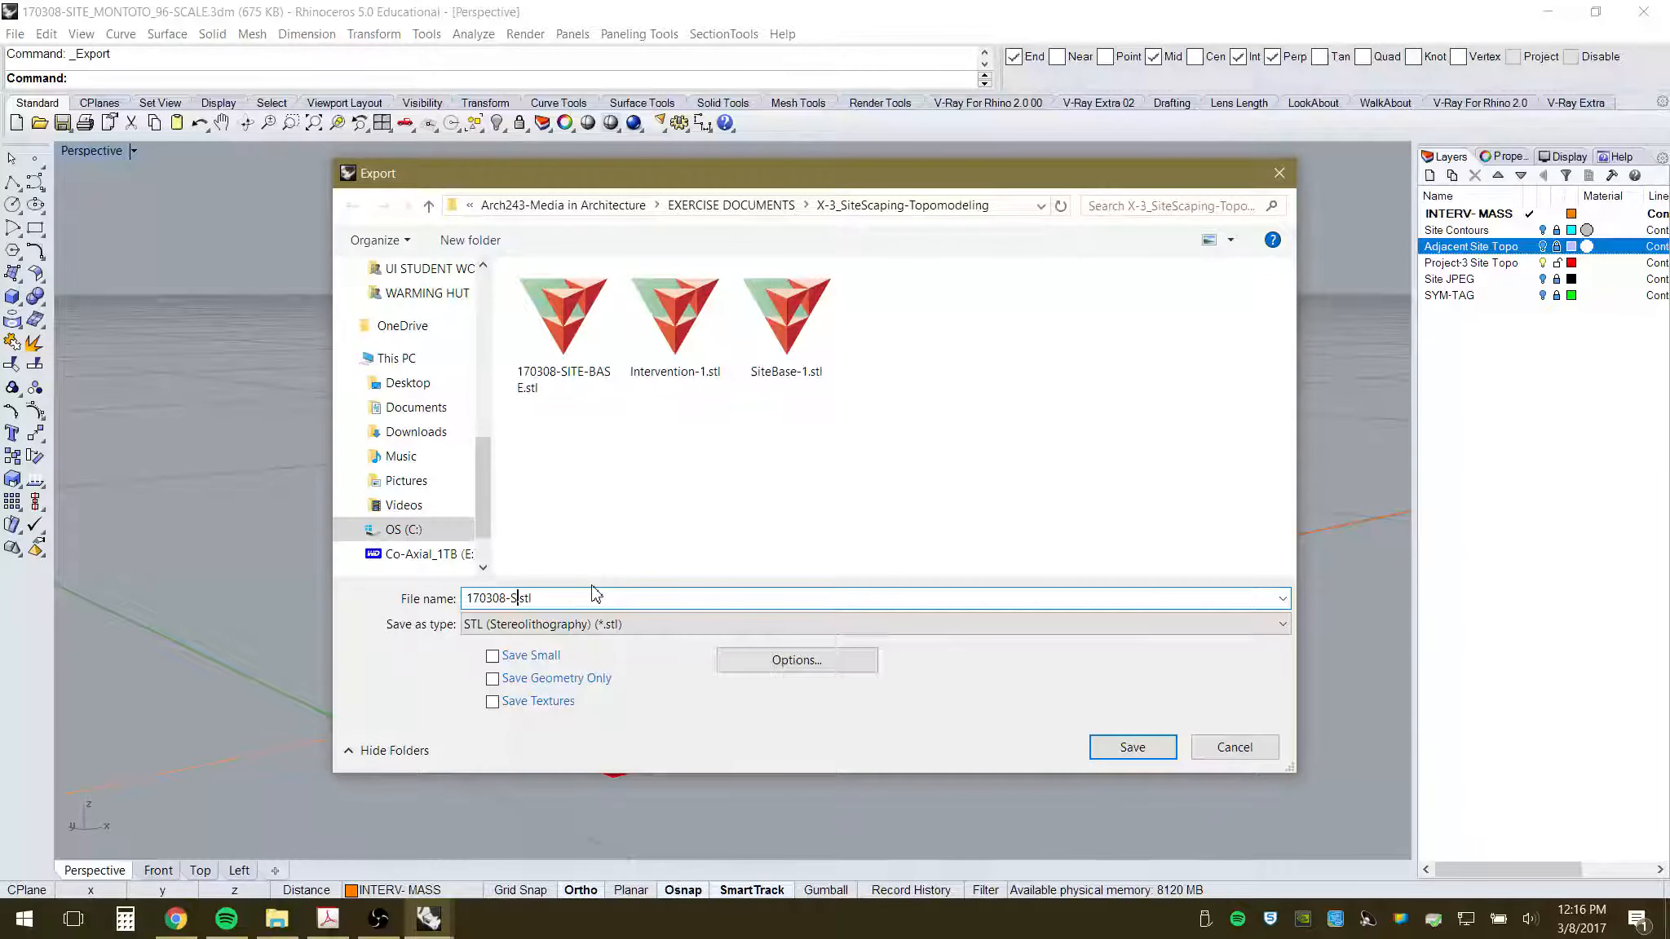
text(INTERVENTION)
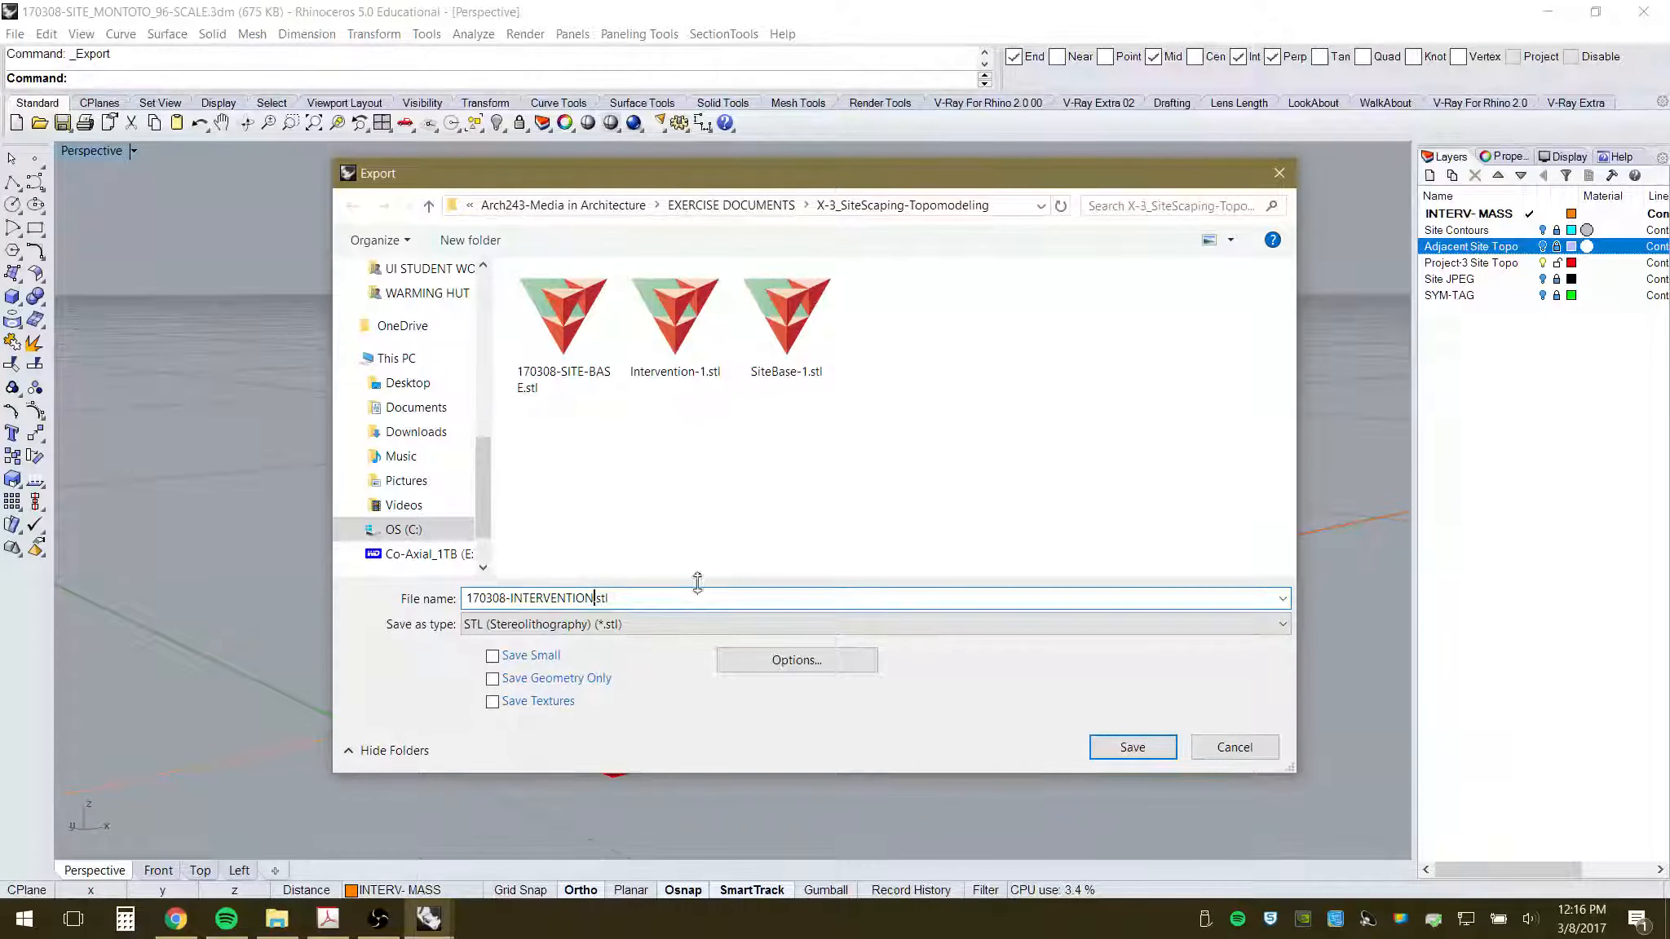
click(1153, 746)
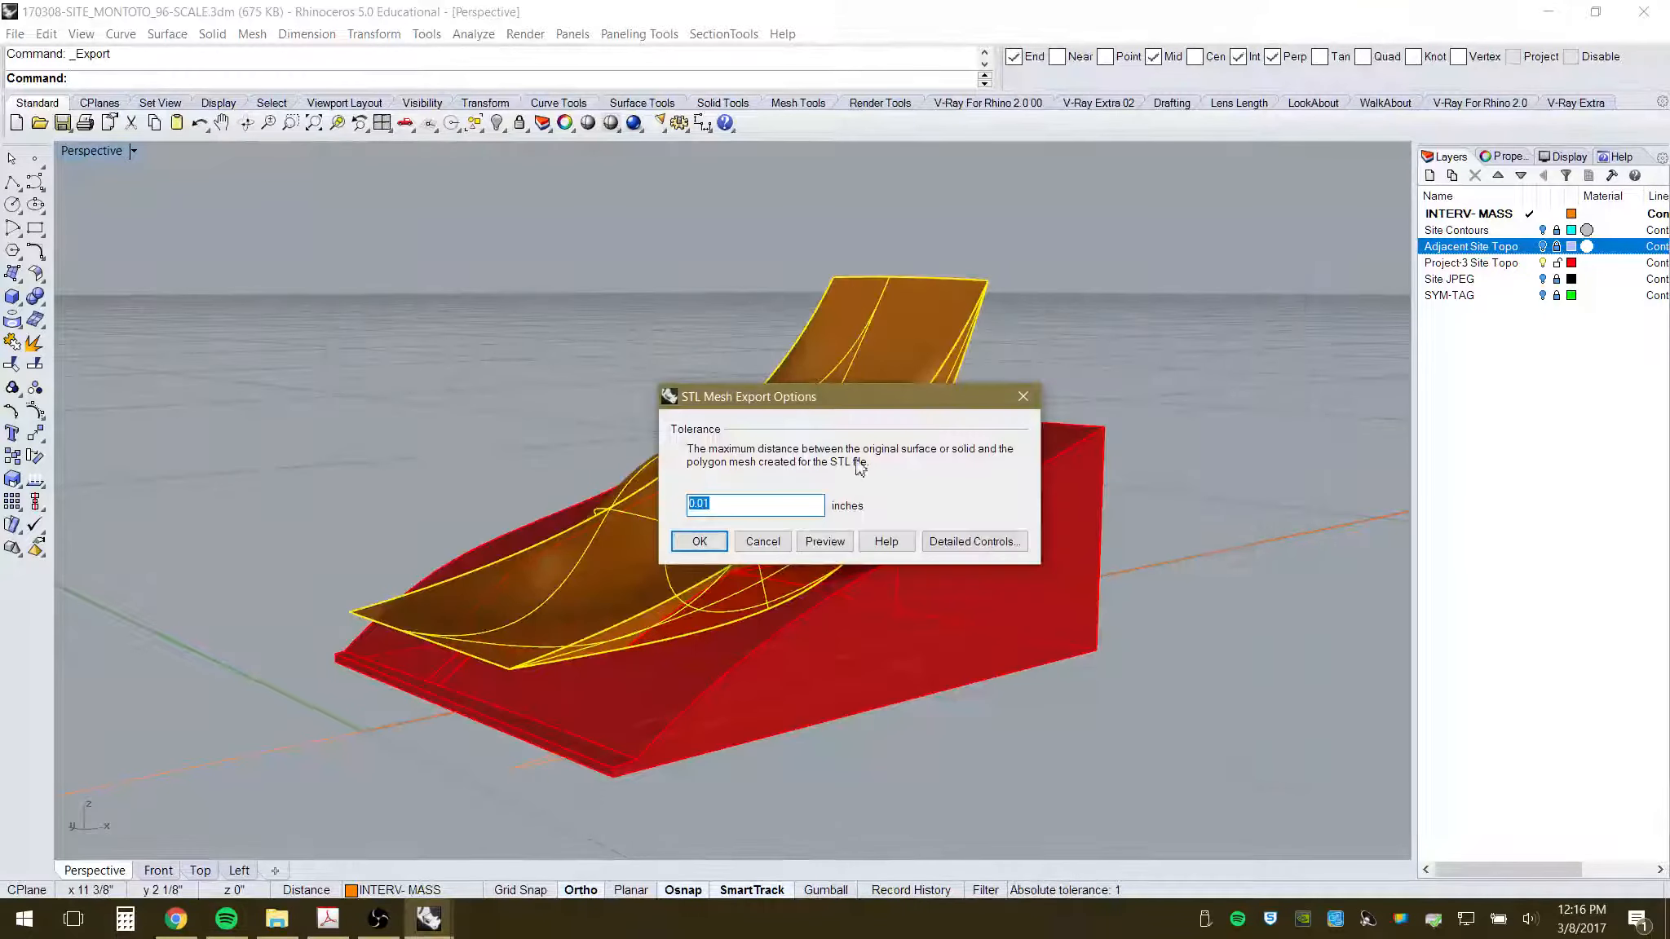
click(698, 542)
click(650, 570)
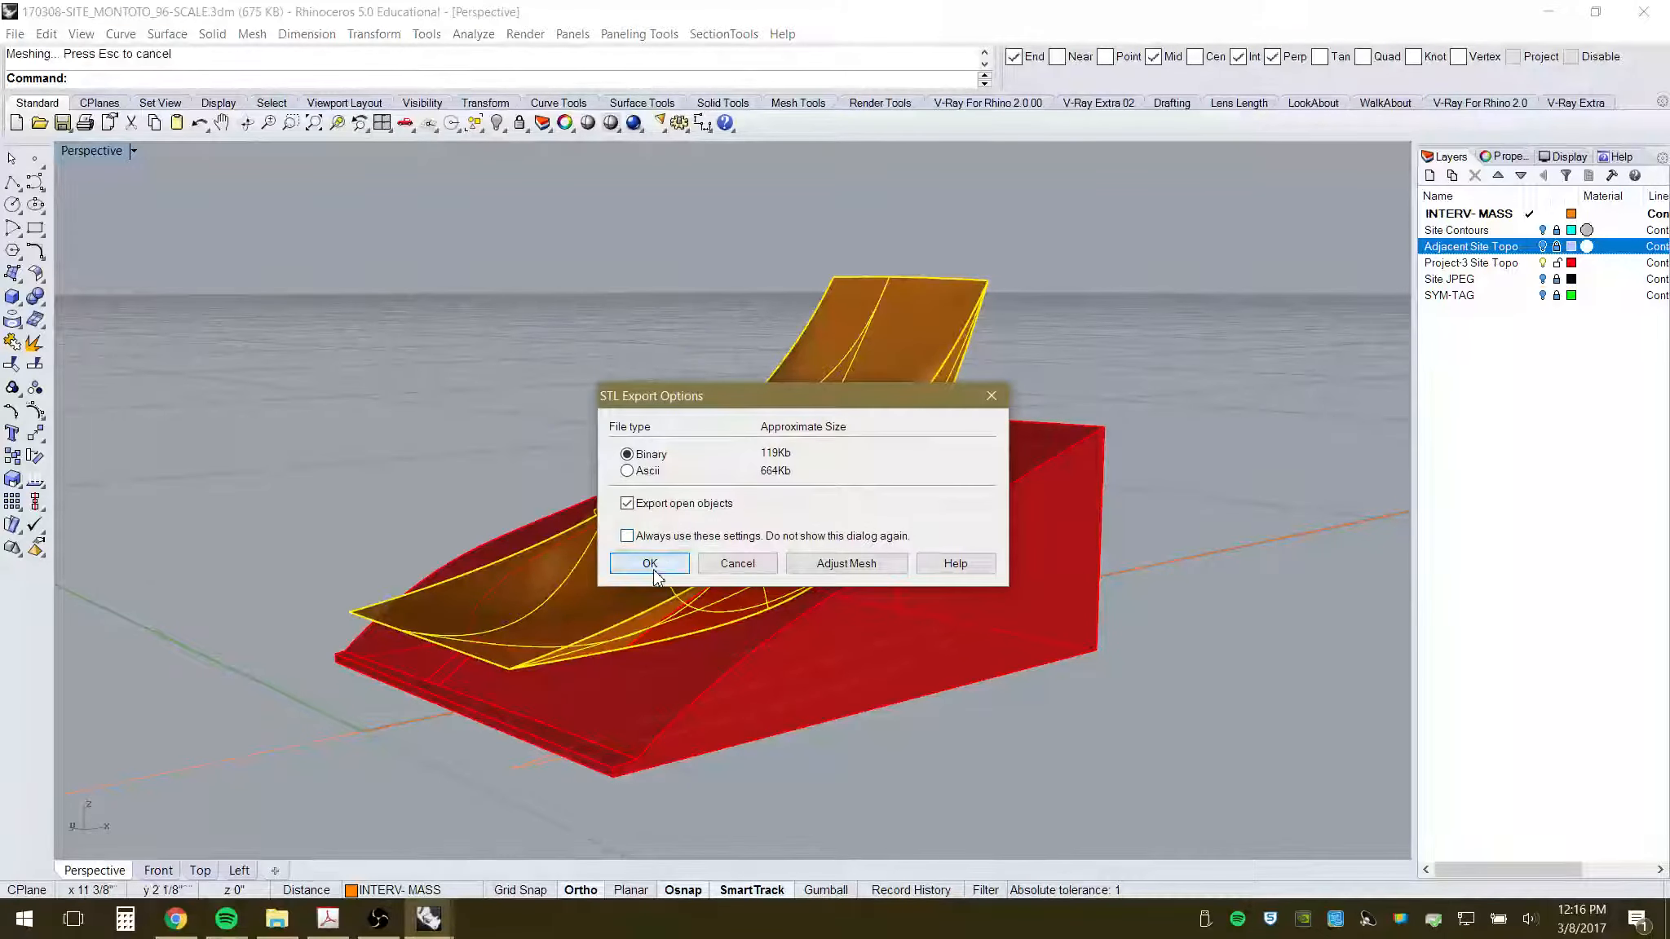
- Orbit the model from lower and higher angles to check it
right_drag(946, 607, 887, 633)
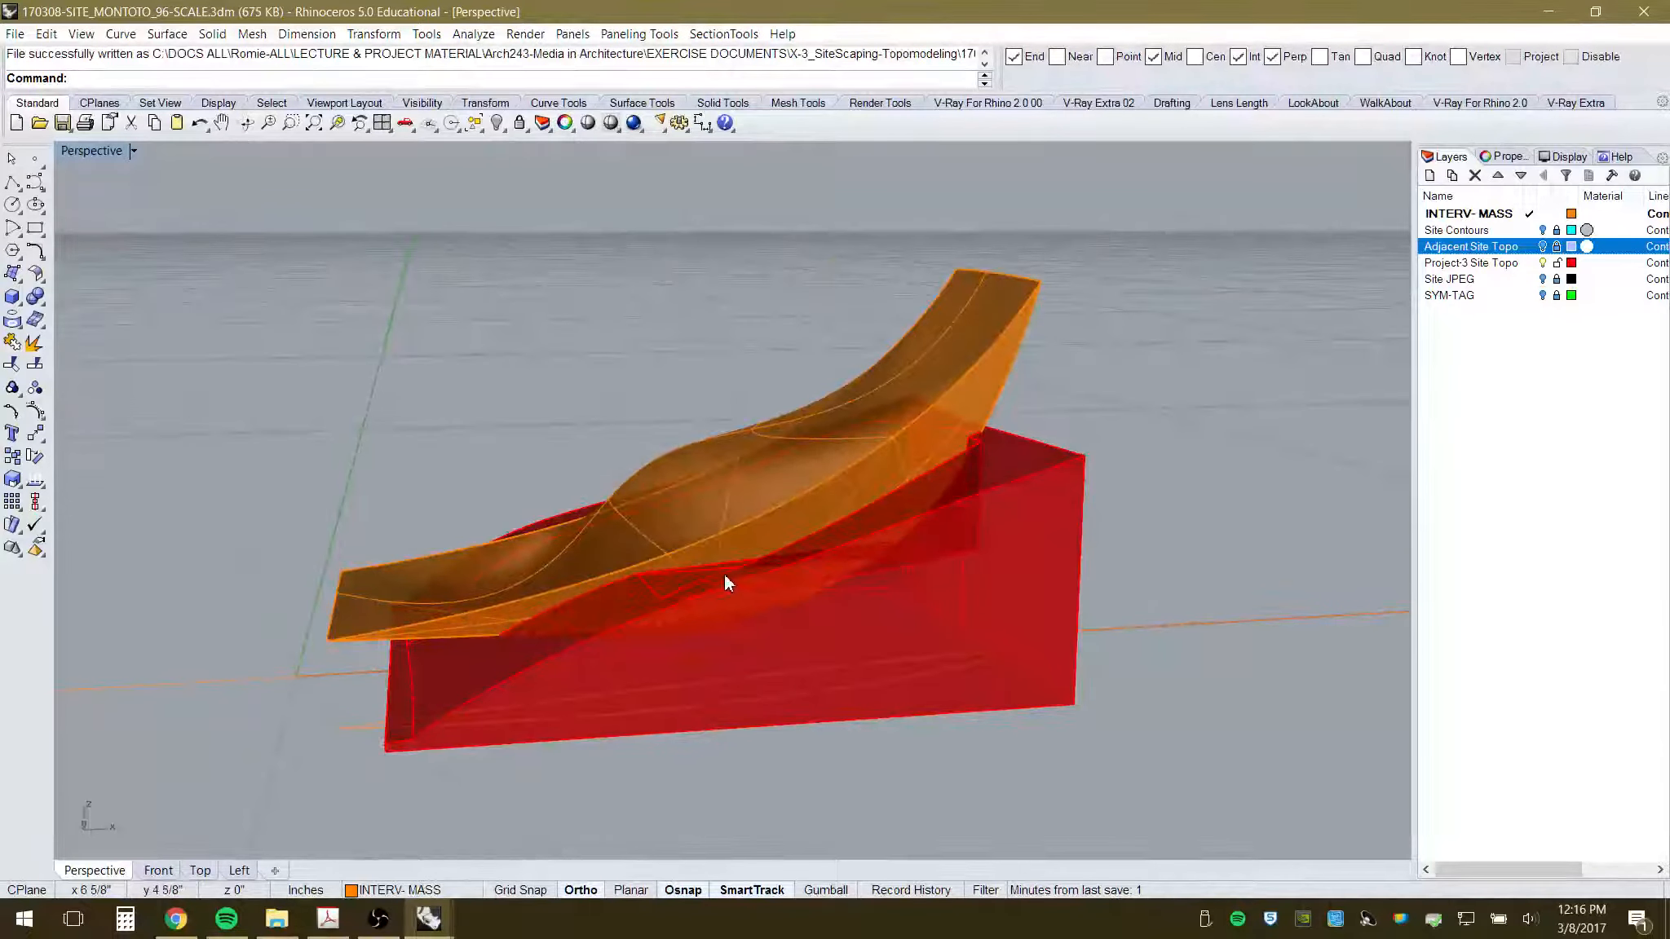
scroll(724, 574, up, 3)
scroll(728, 554, down, 3)
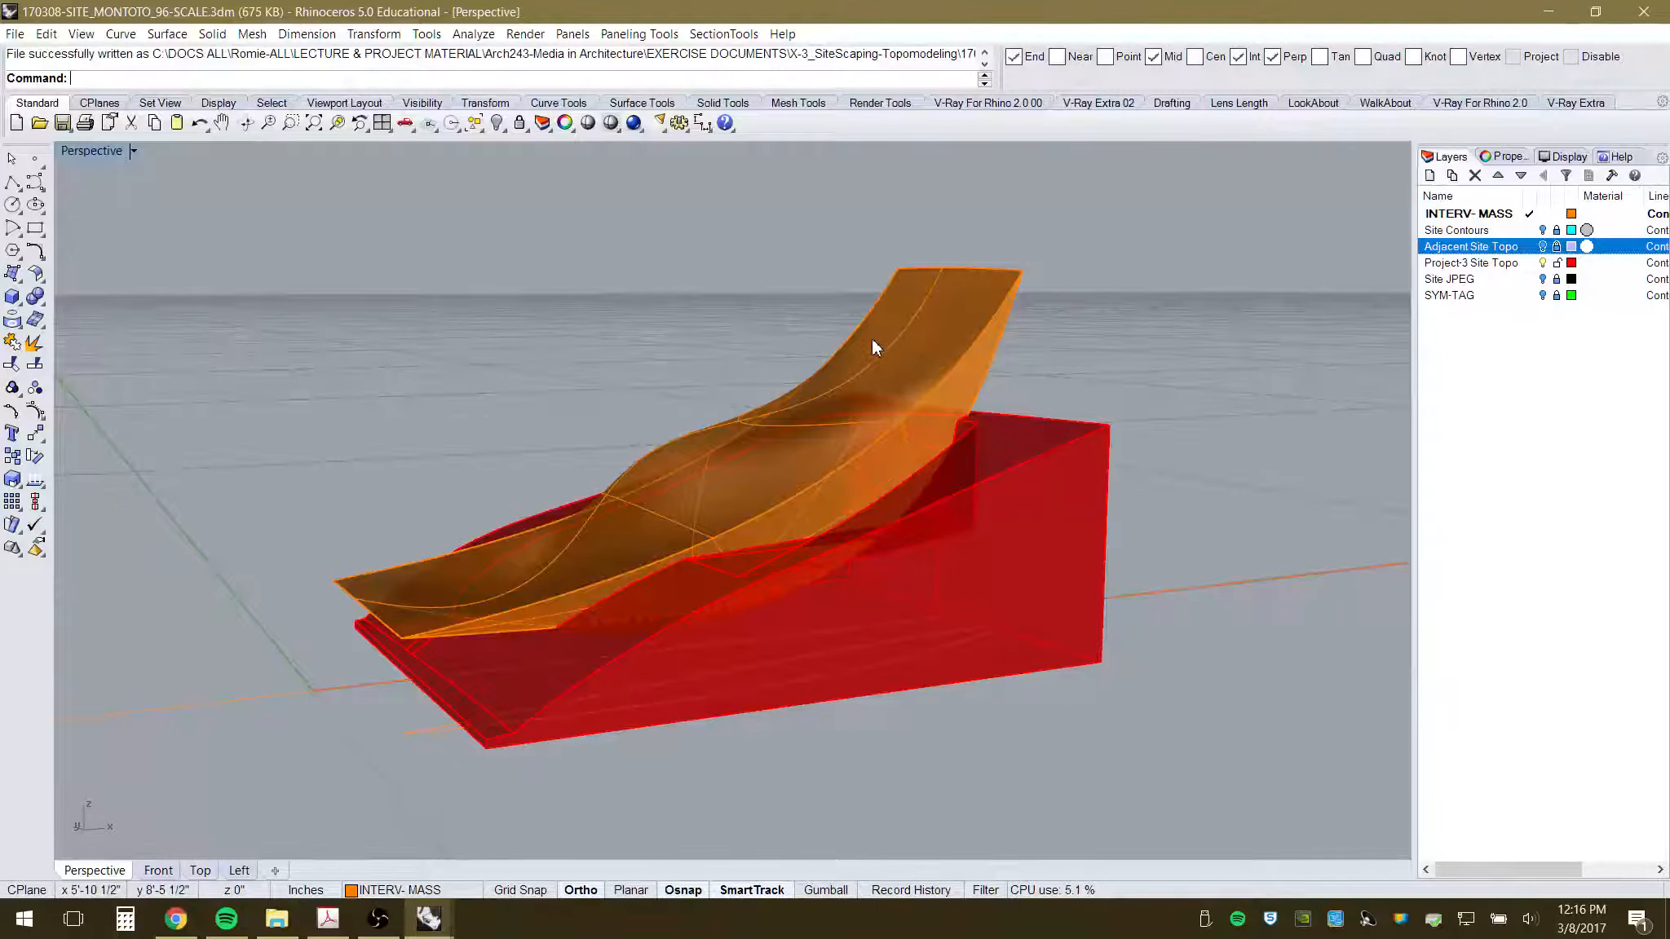
right_drag(929, 407, 944, 453)
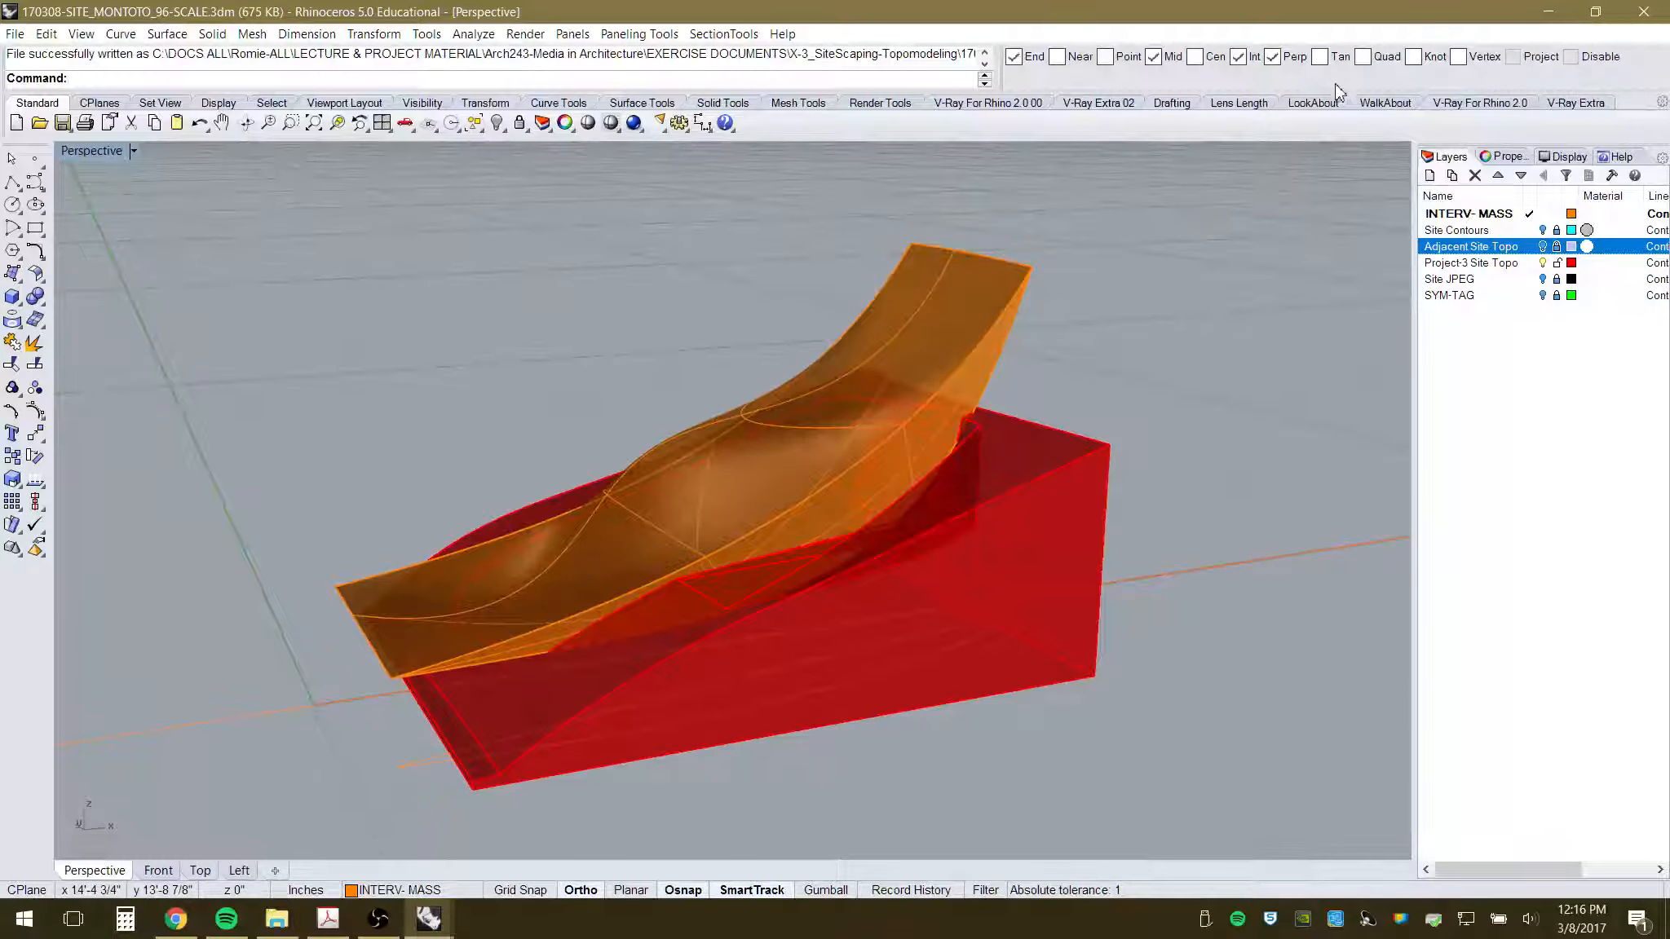
- Minimize the scaled model window and close 170228-SITE_MONTOTO.3dm without saving
click(1546, 16)
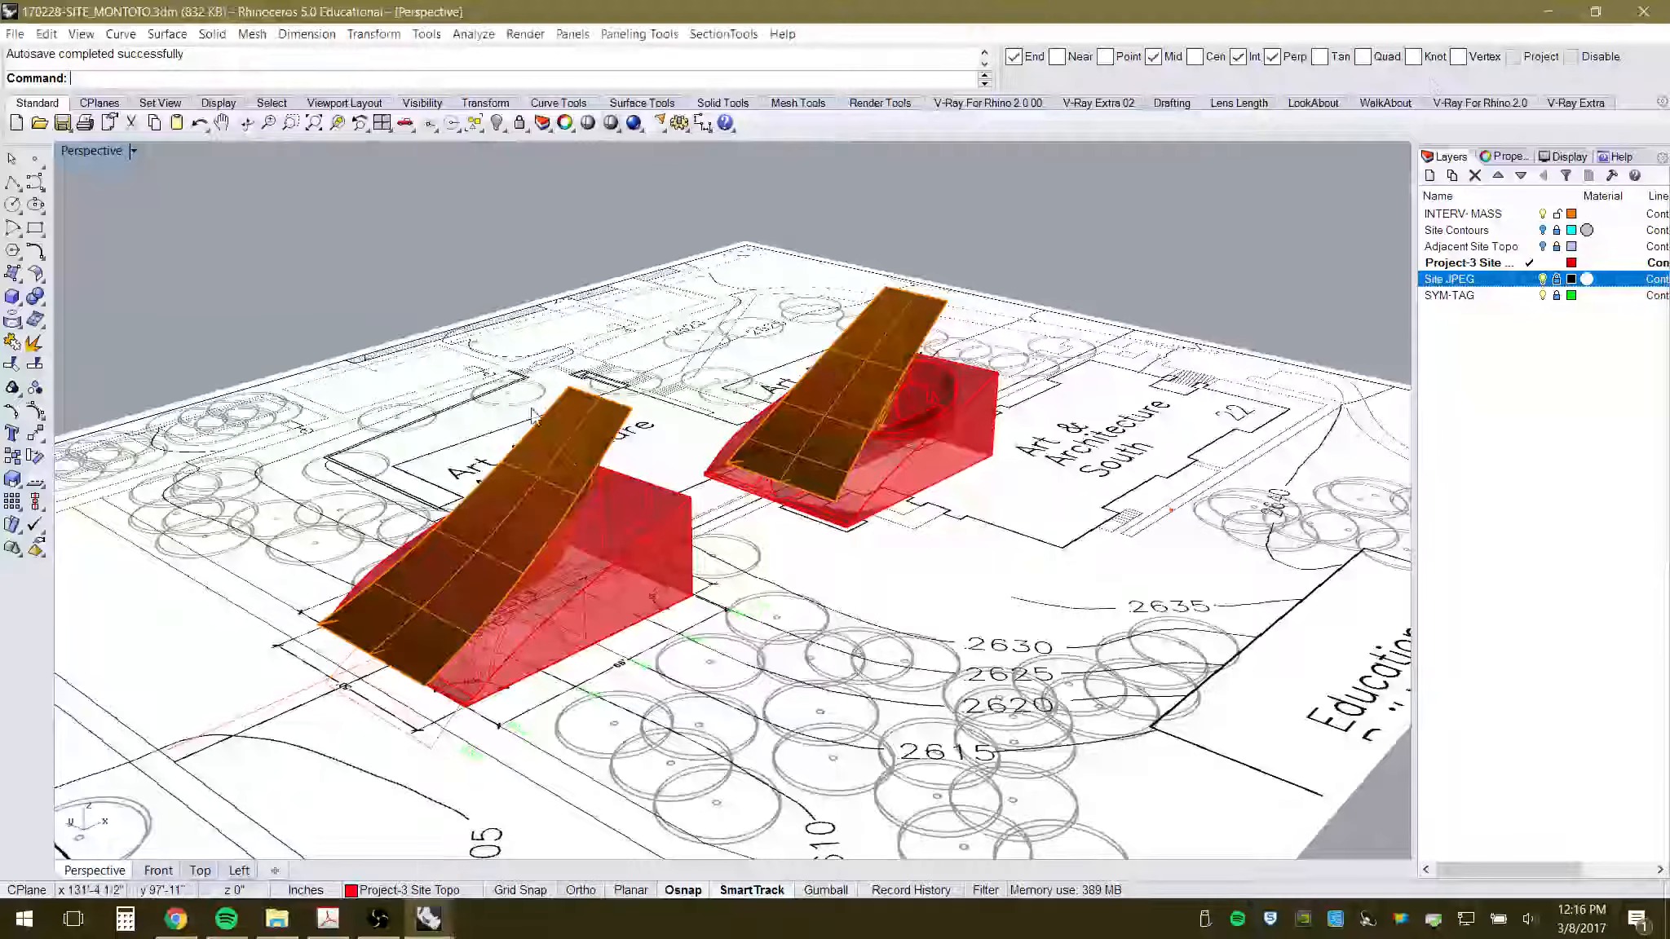
click(1653, 12)
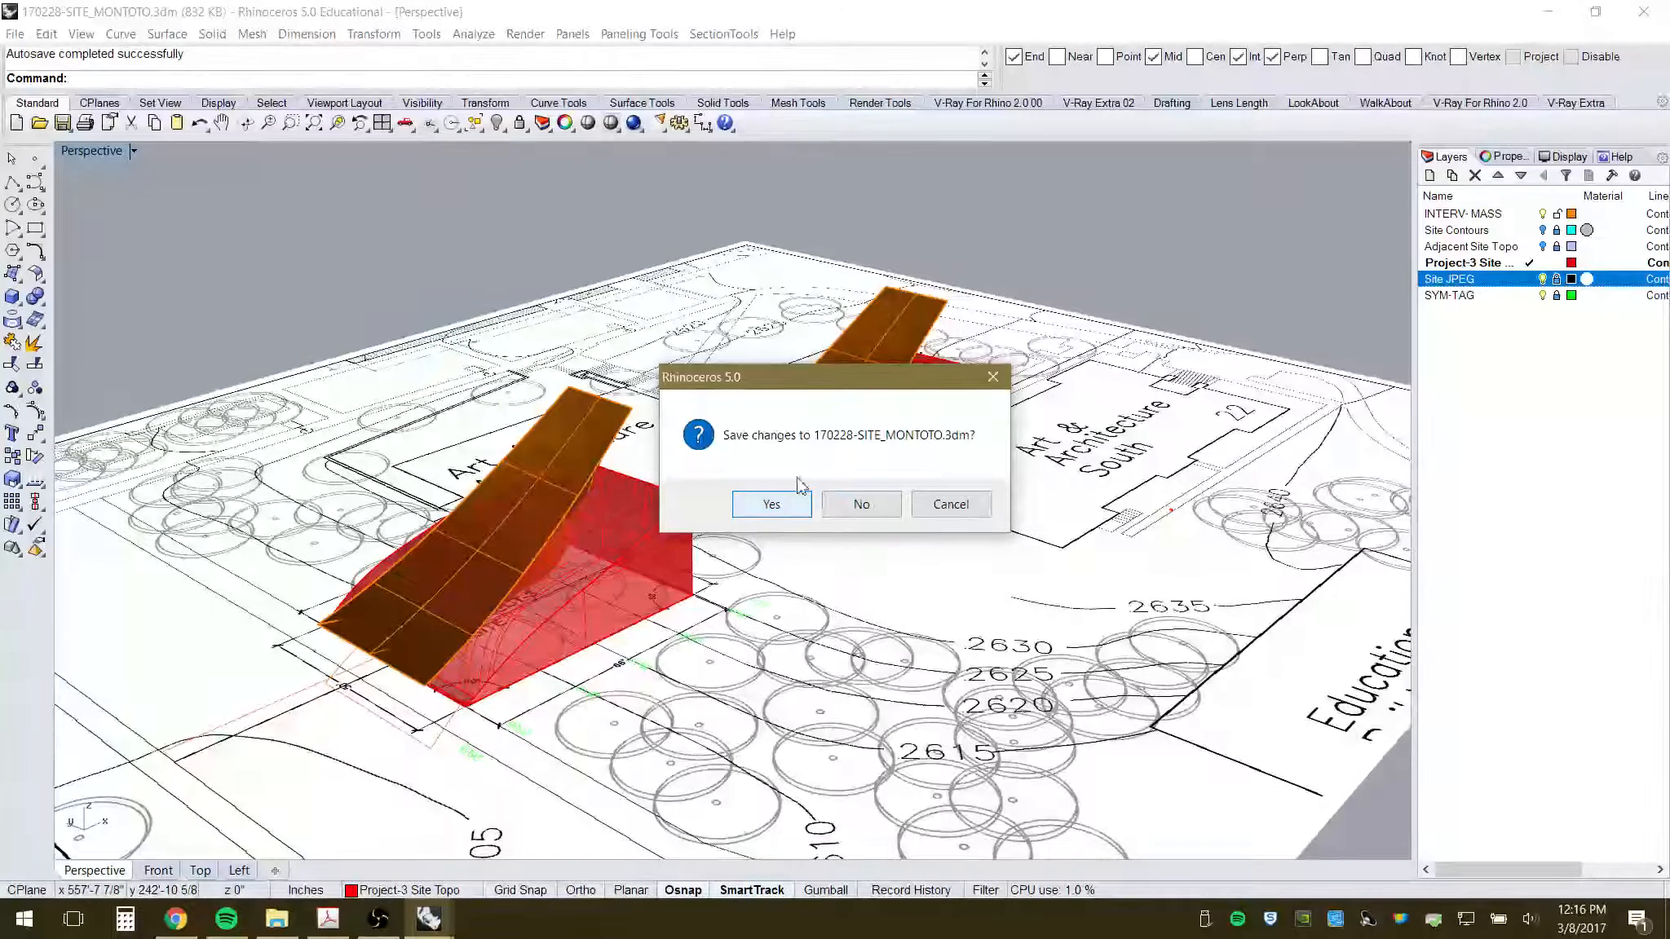
click(851, 510)
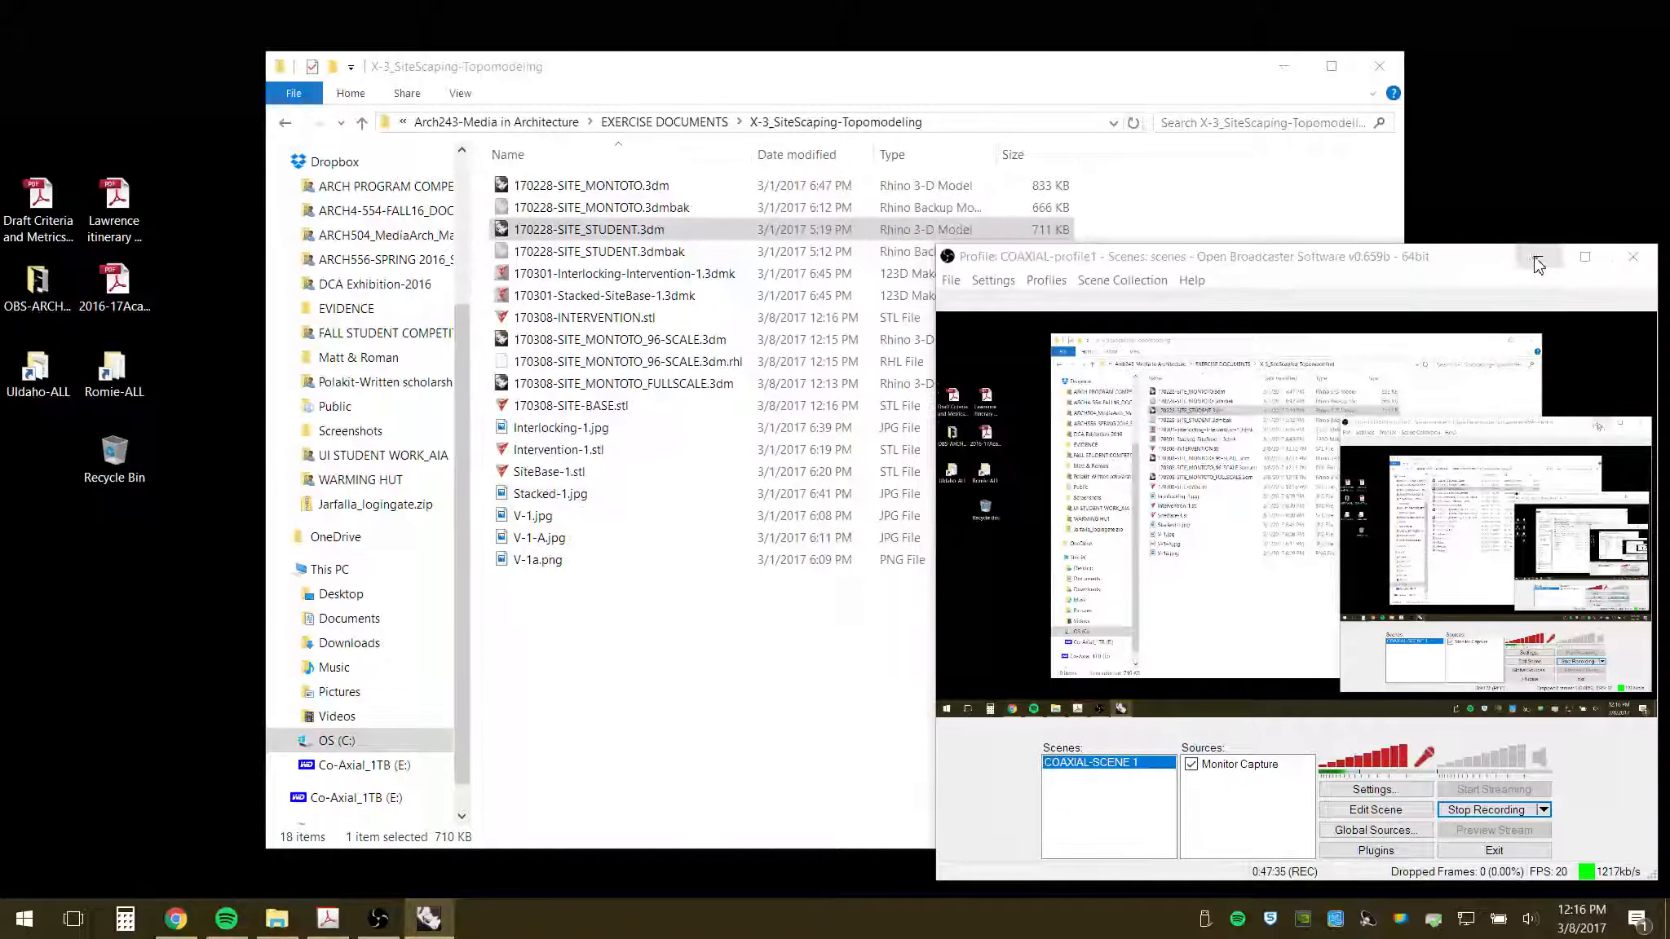
- Bring the export folder forward and clear the student model file selection
click(1537, 256)
click(621, 625)
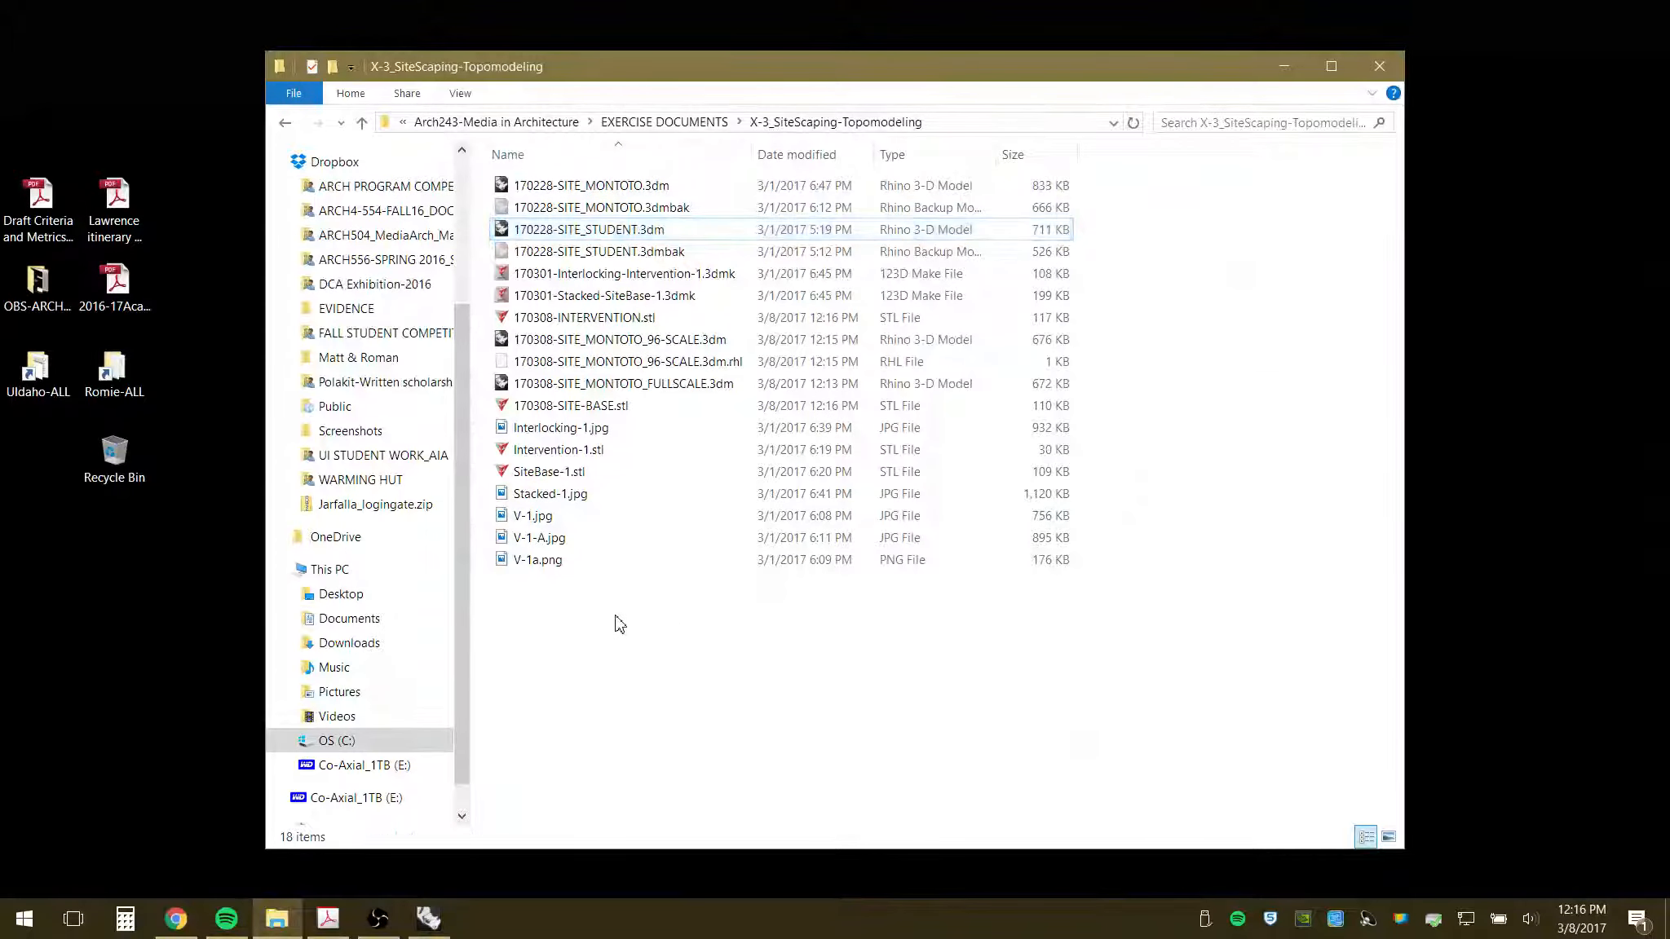
click(23, 921)
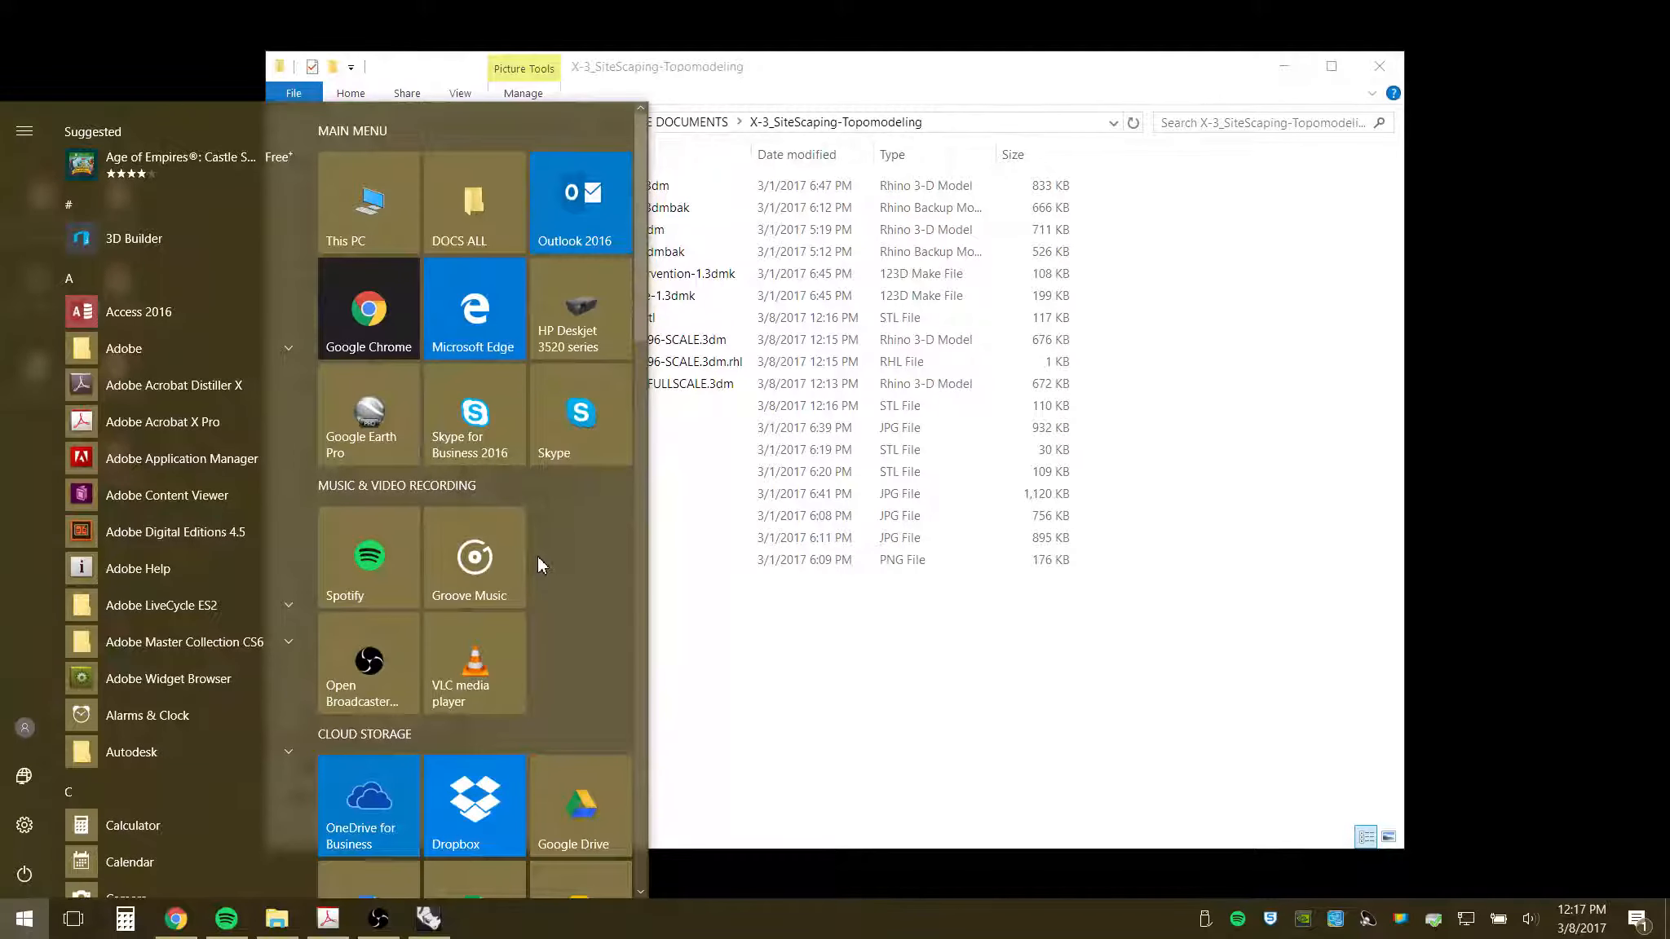
click(794, 627)
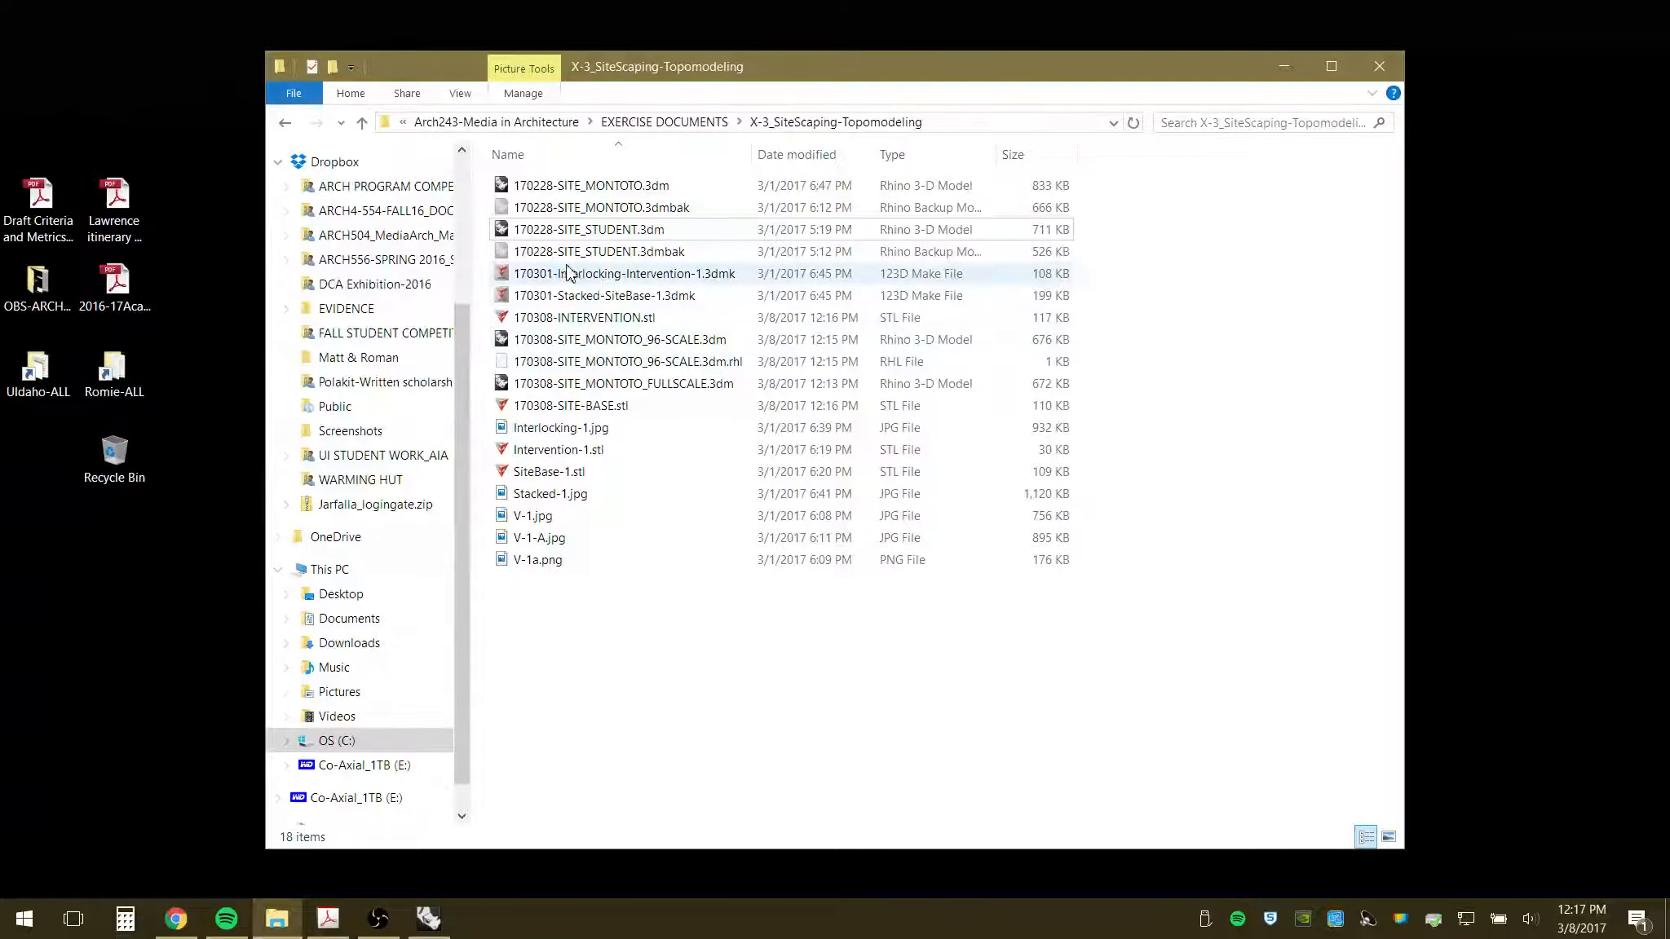
- Open 170308-SITE-BASE.stl with 123D Make from its right-click Open with menu
click(571, 407)
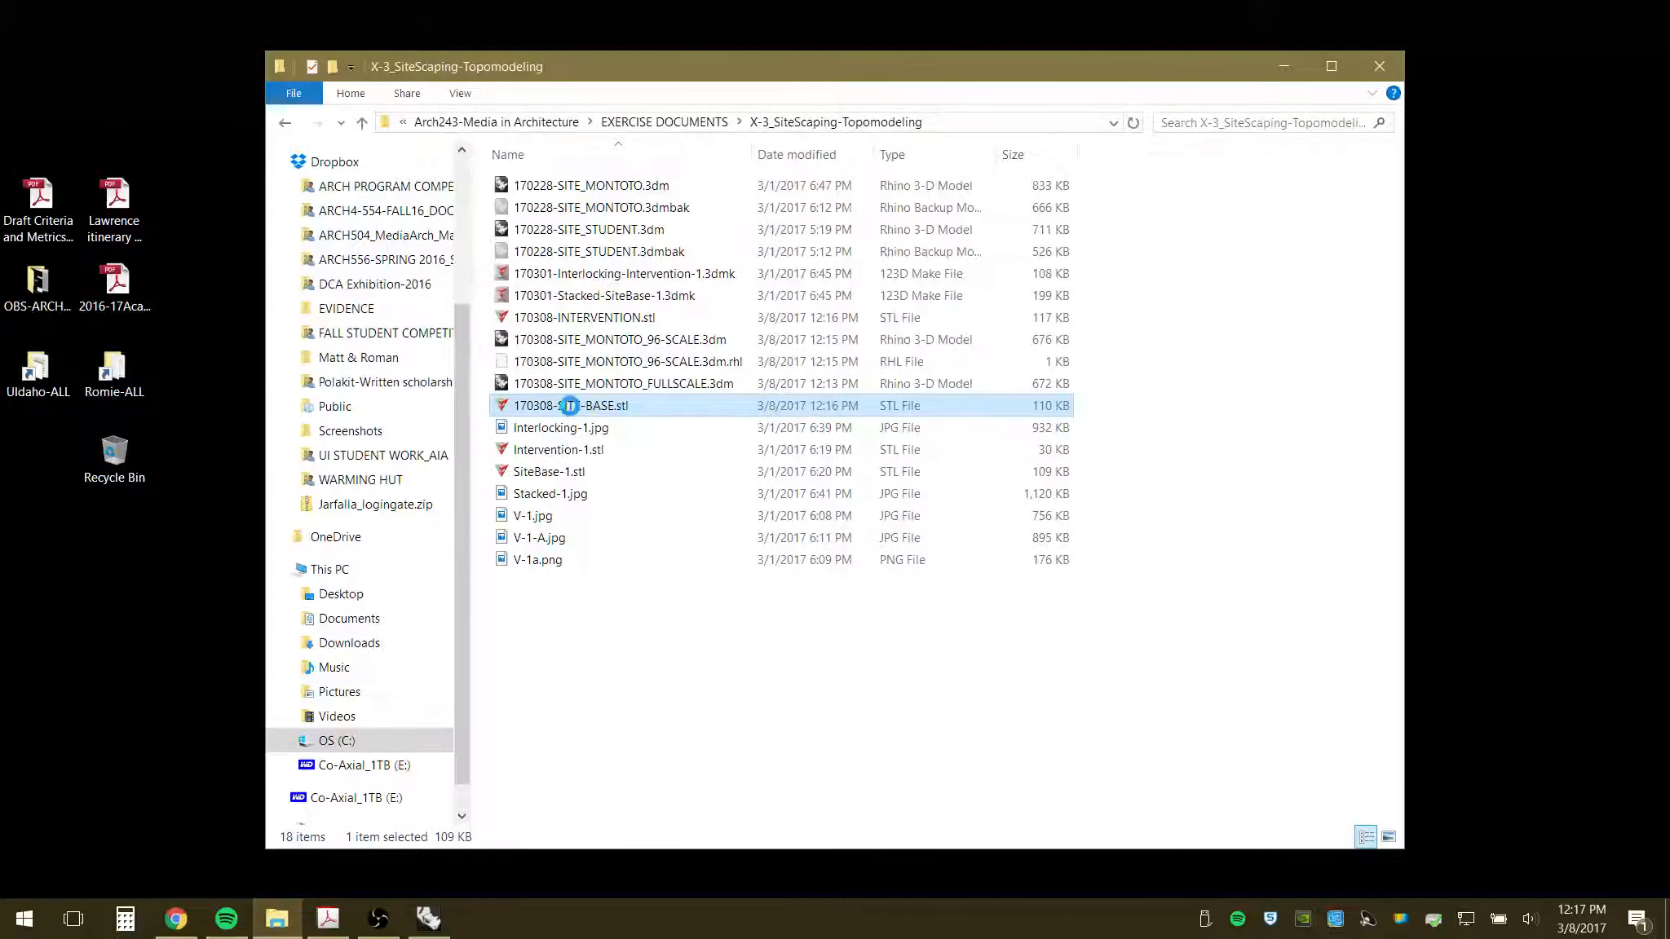
right_click(569, 407)
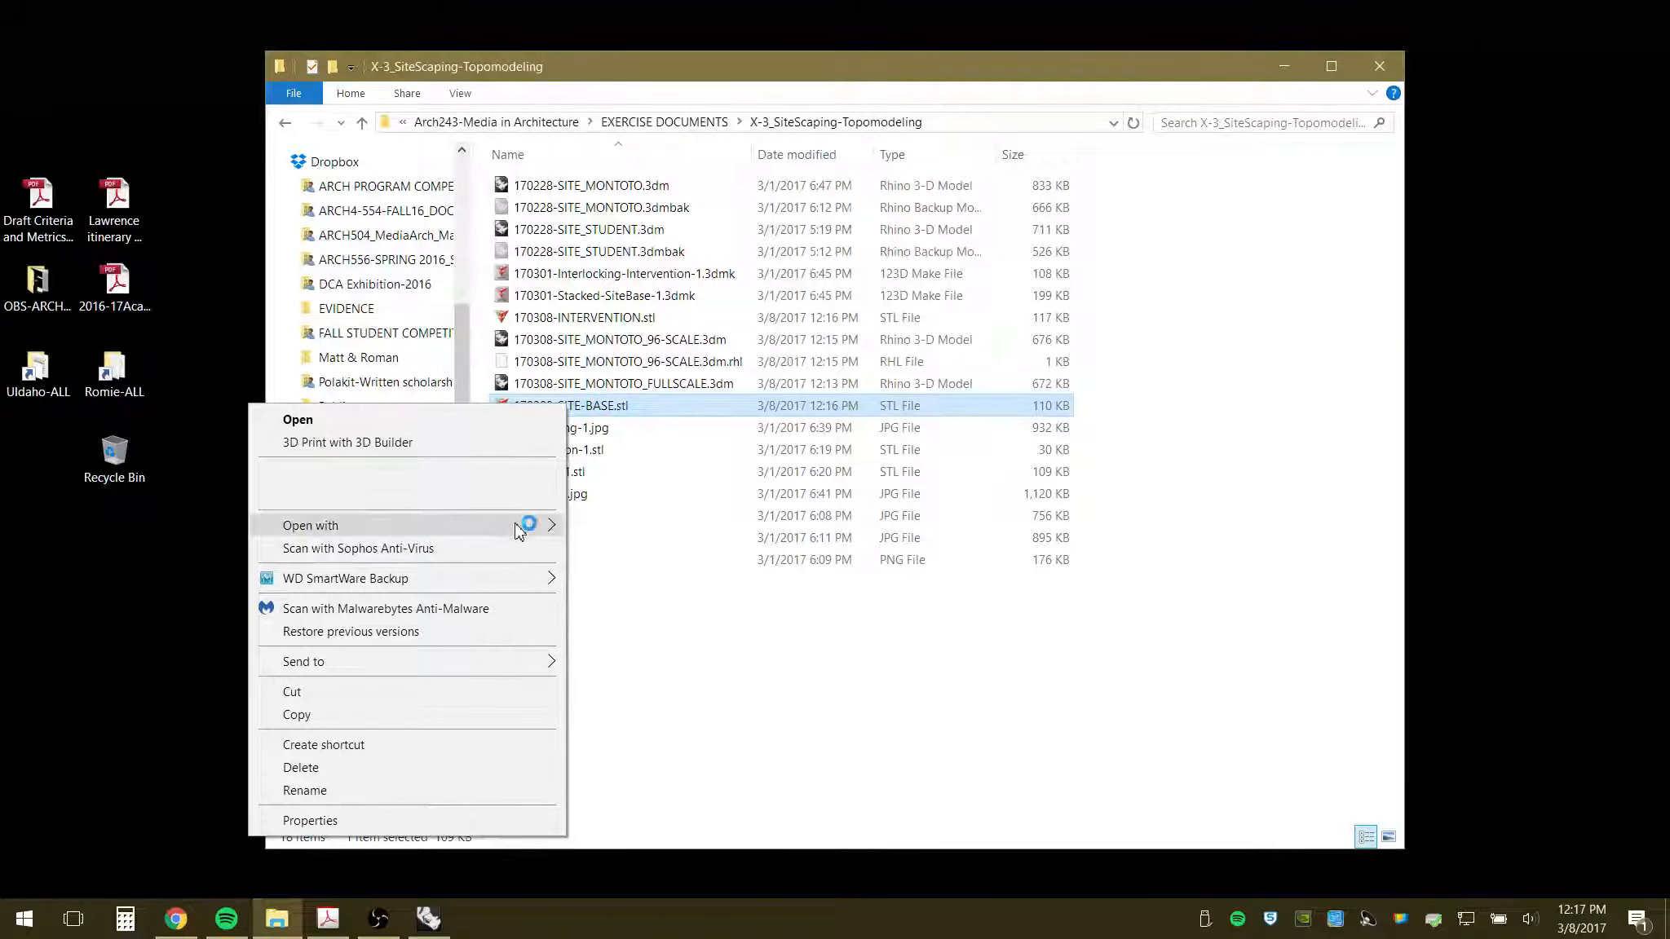
mouse_move(526, 526)
click(670, 530)
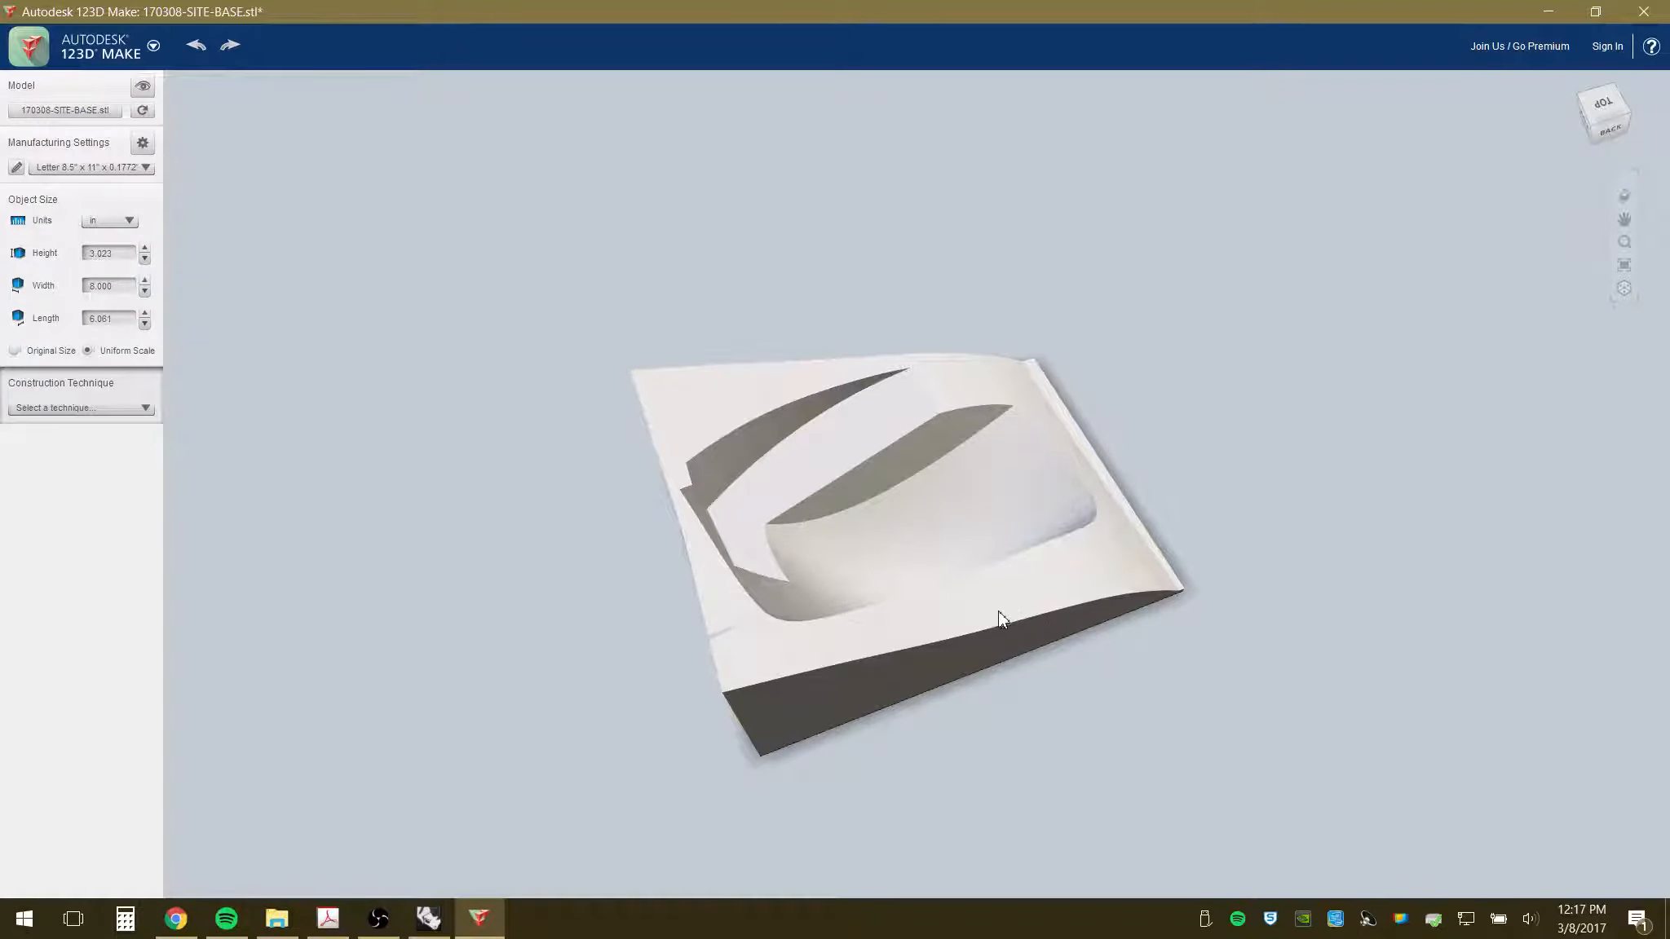
- Orbit and zoom around the 8.000 by 8.061 in site base to inspect its slope and carved hollow
right_drag(1061, 621, 635, 515)
right_drag(1143, 626, 1029, 603)
scroll(992, 527, up, 2)
right_drag(980, 711, 906, 734)
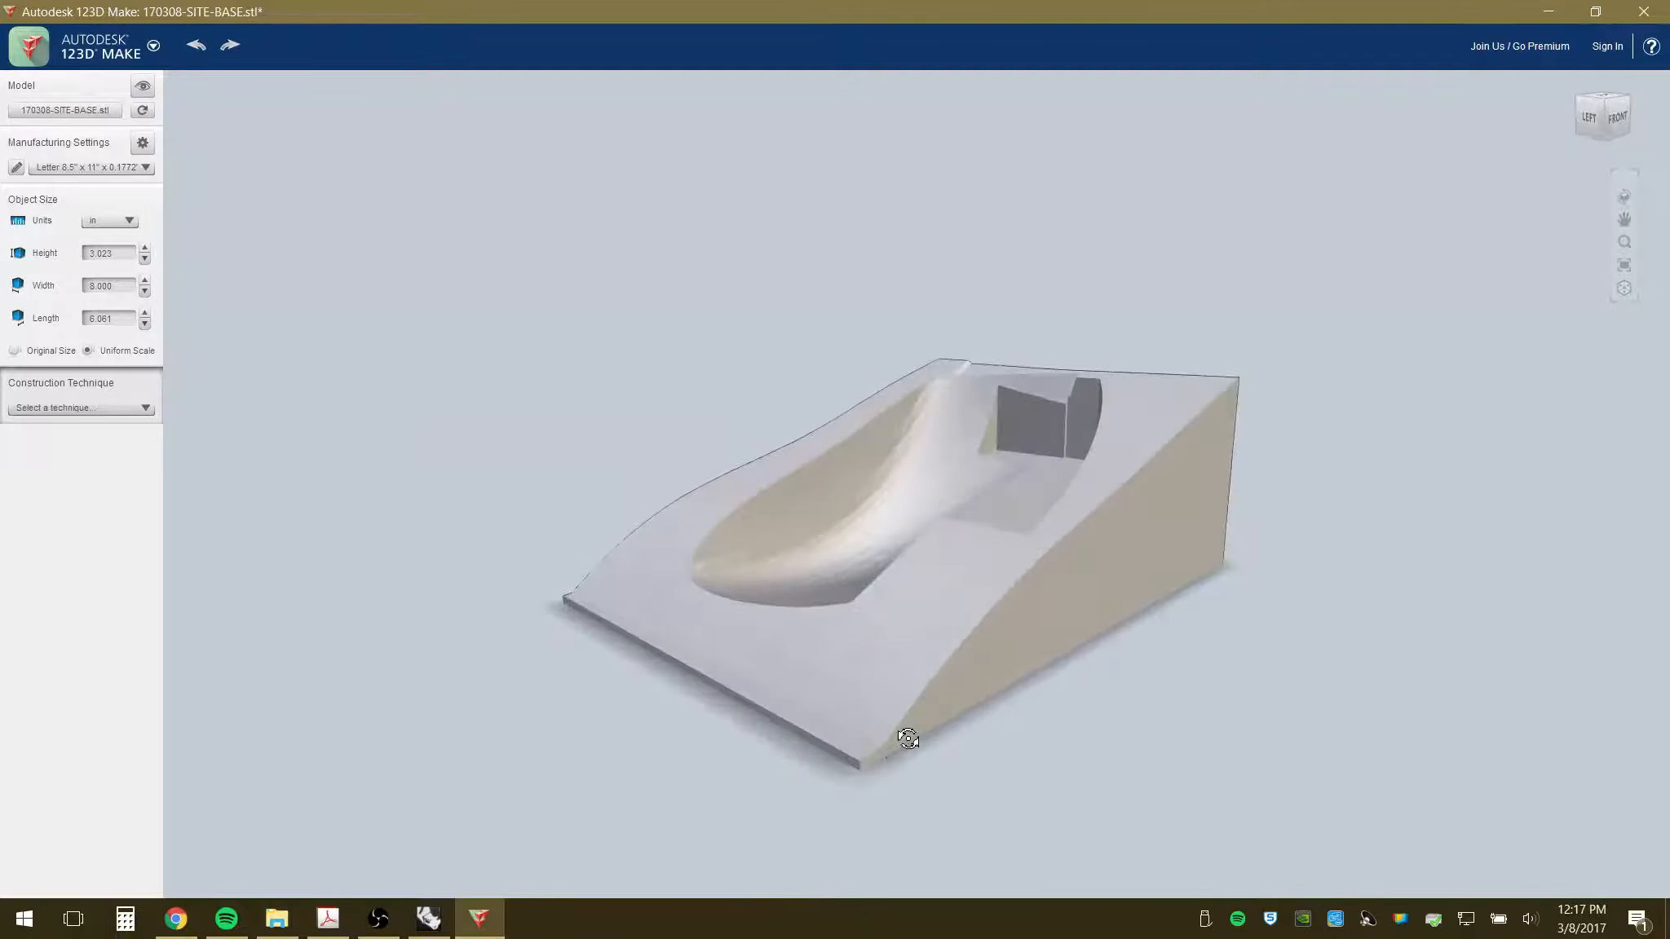
right_drag(1003, 633, 1362, 603)
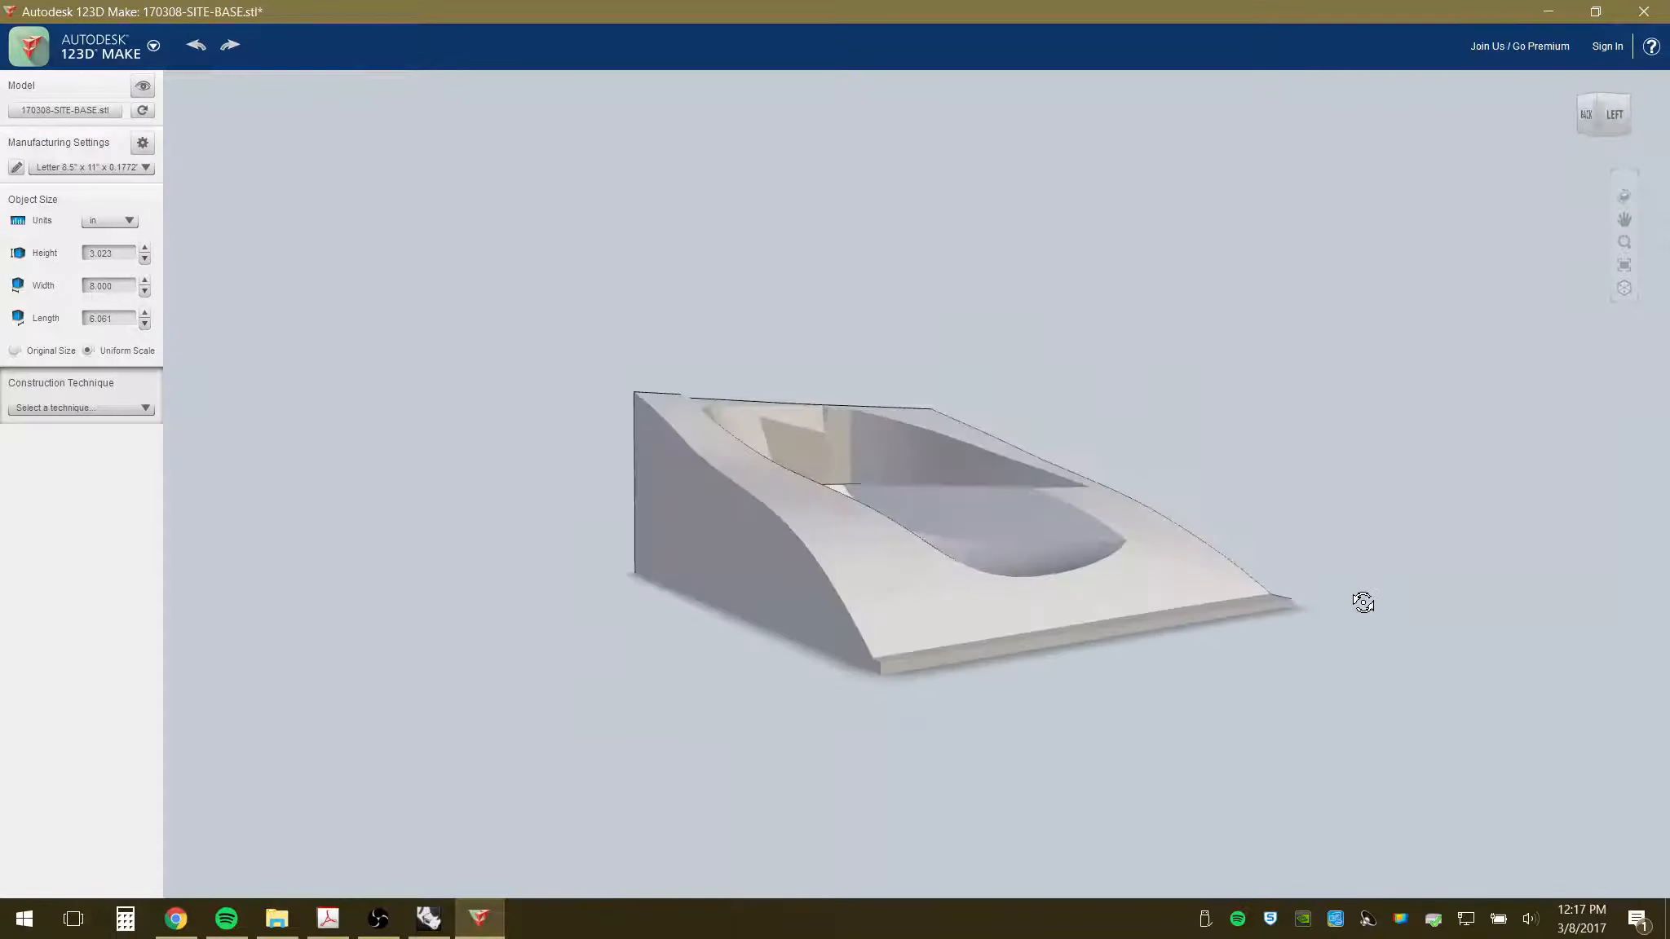
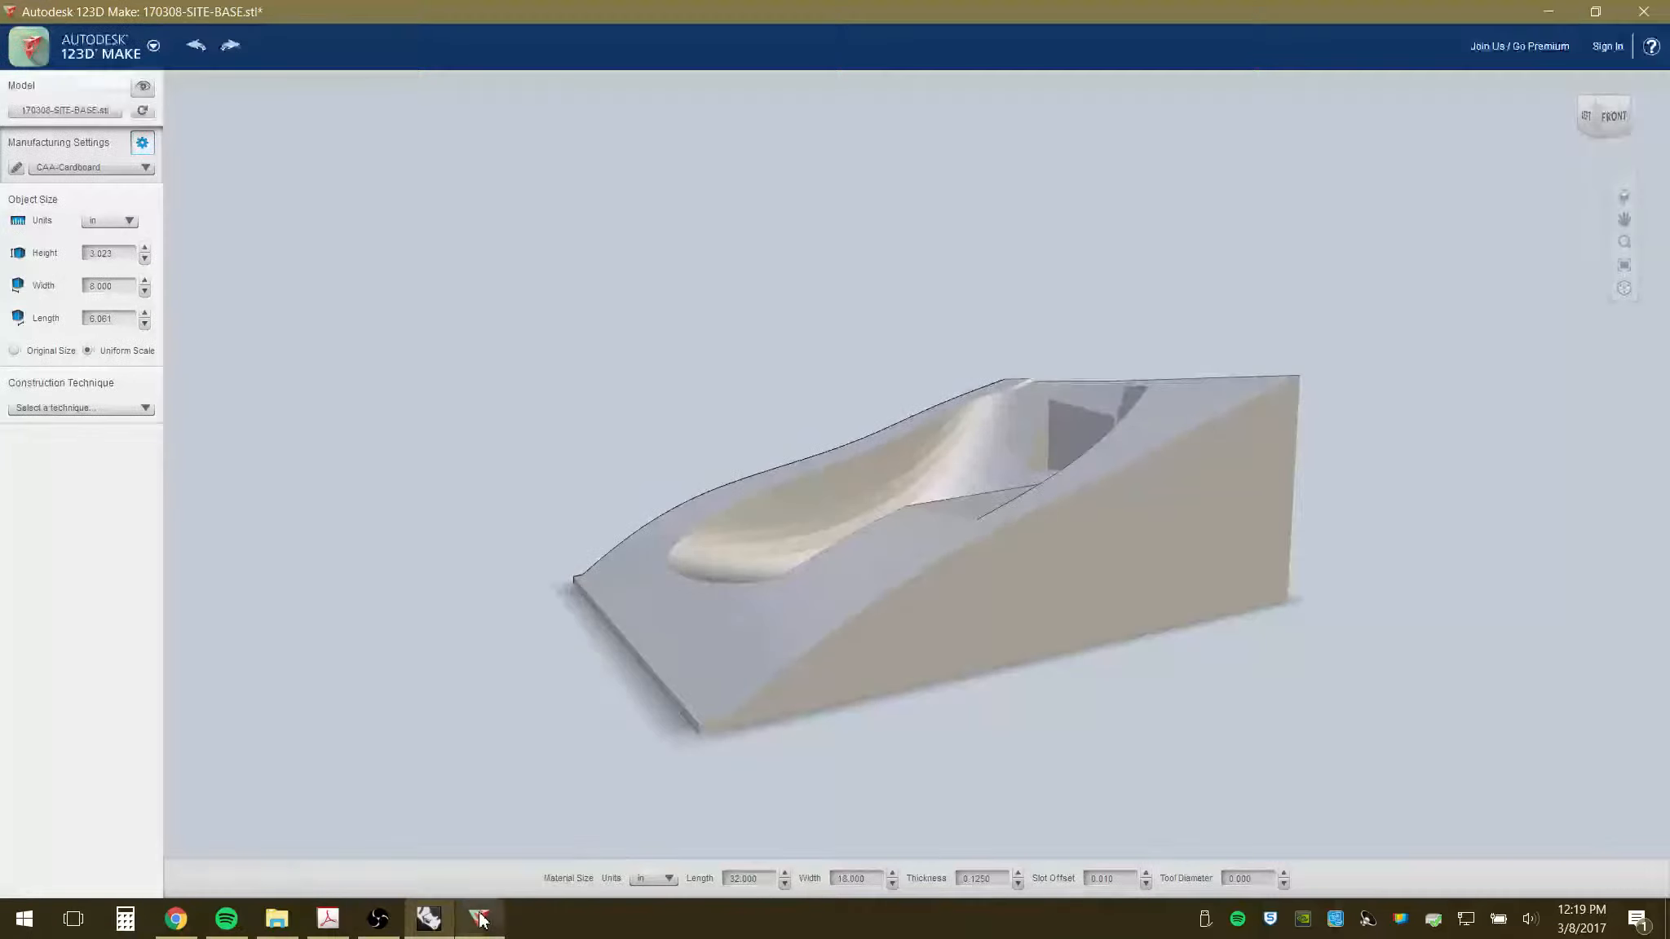
- Select the site base's current 8.000 in value in the Object Size Width field
click(98, 287)
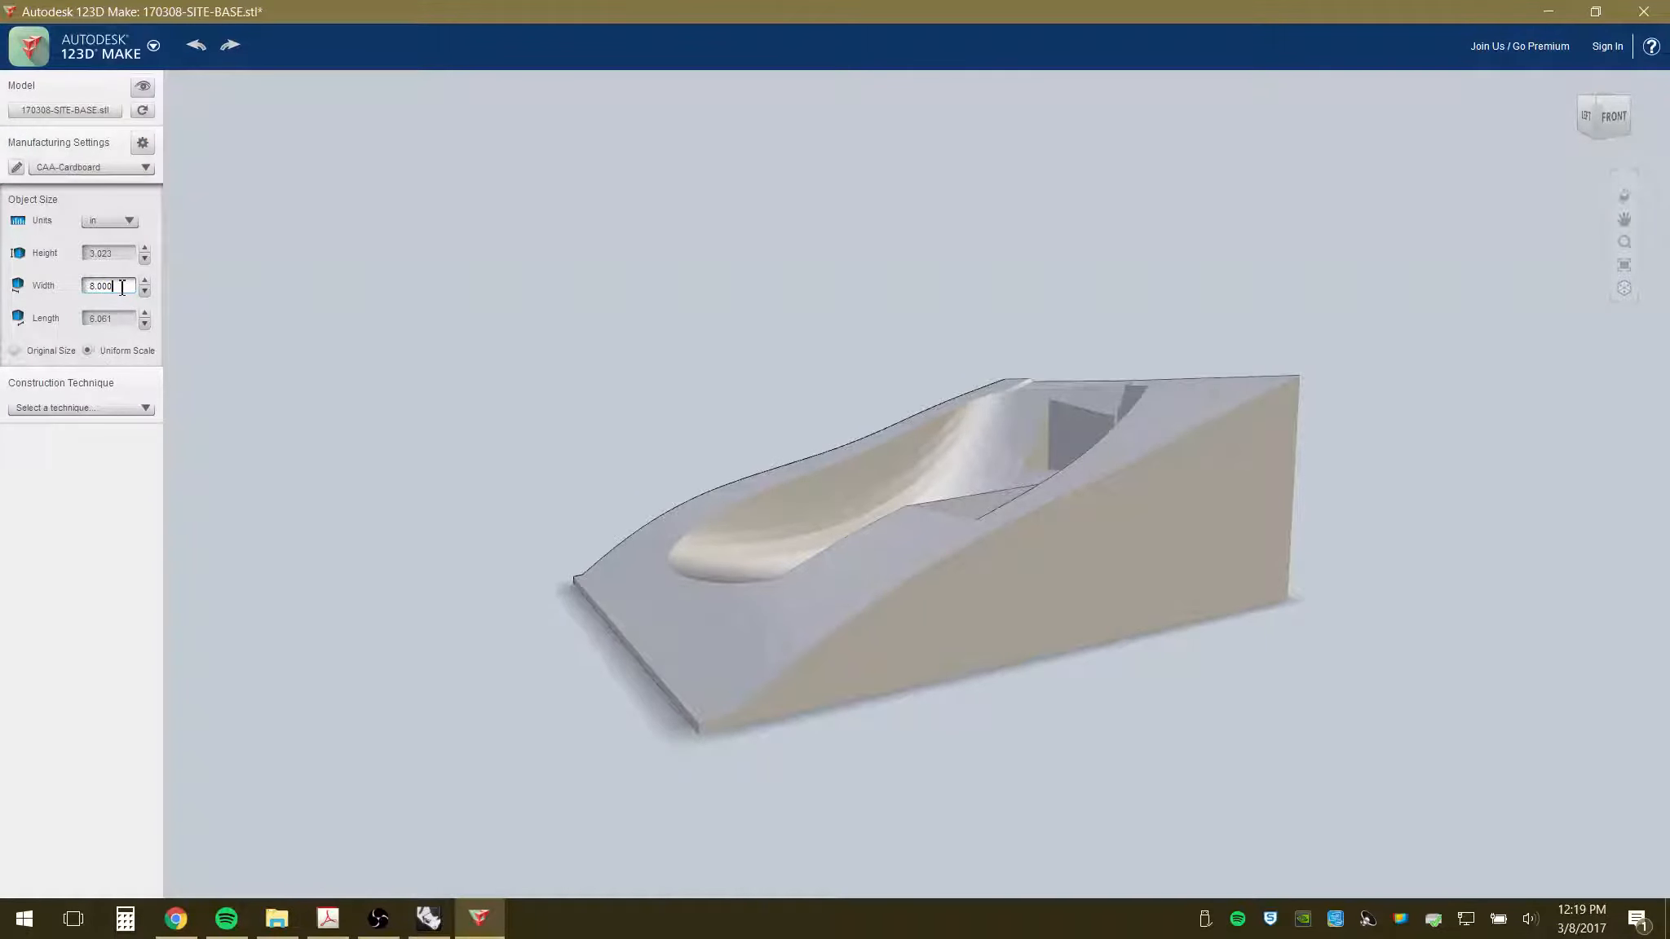
- Scale the site base to 8.25 in wide (3.117 × 8.250 × 6.250 in), view it from the left, and switch to Rhino
drag(122, 287, 87, 285)
text(8.25)
click(111, 573)
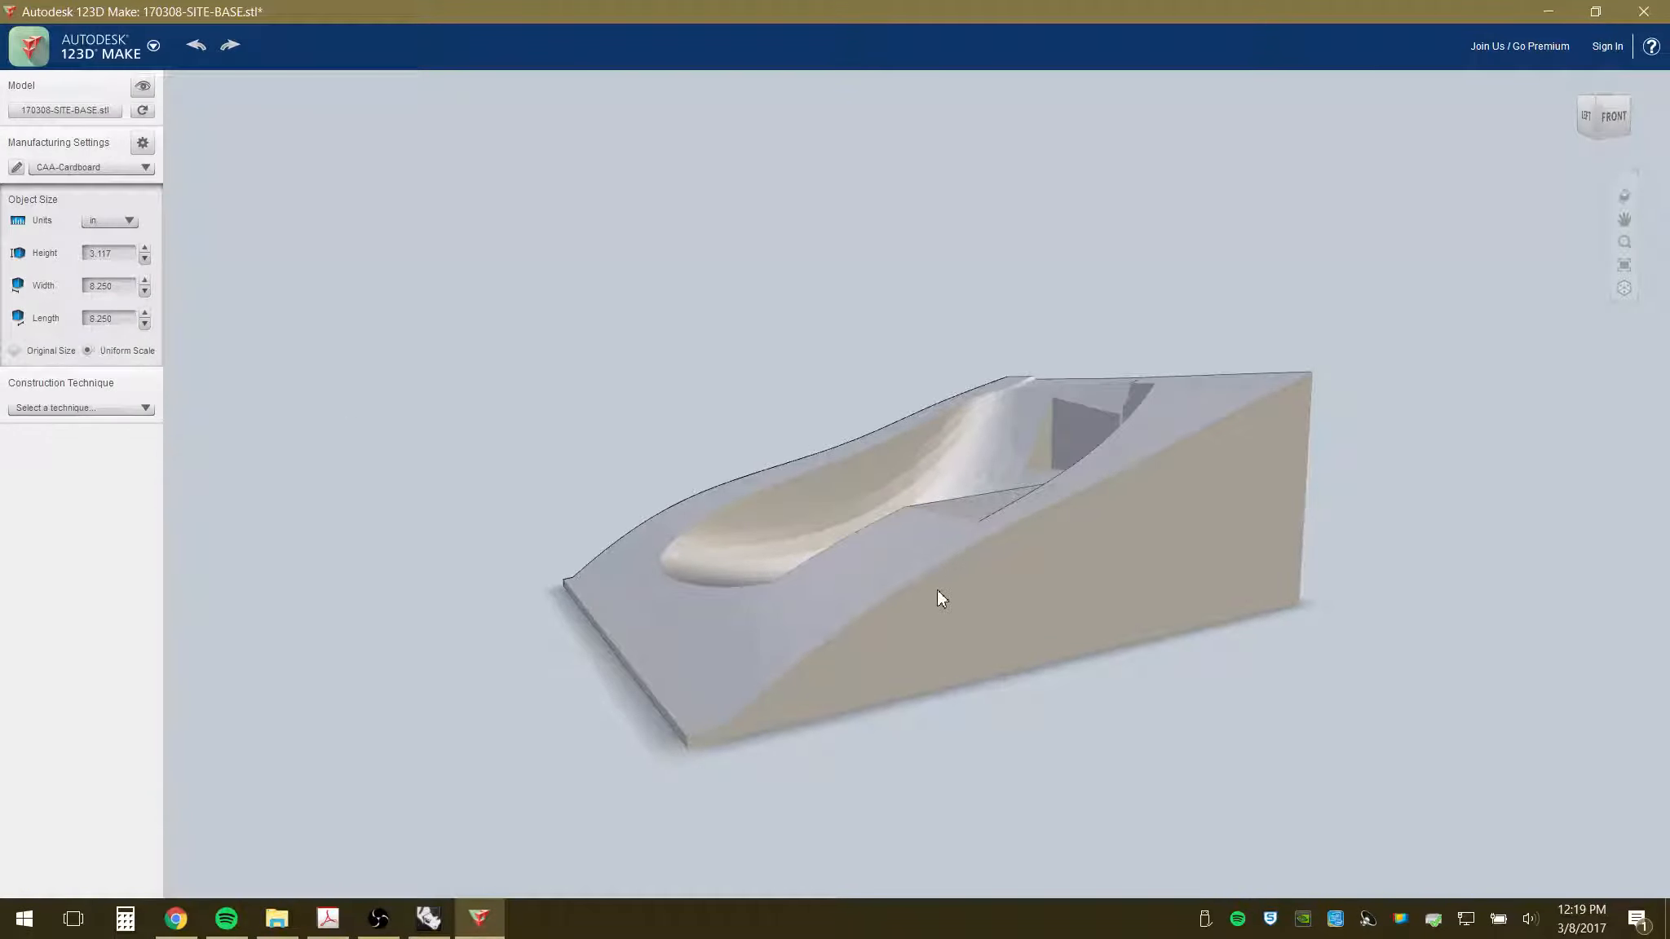
right_drag(937, 590, 1223, 589)
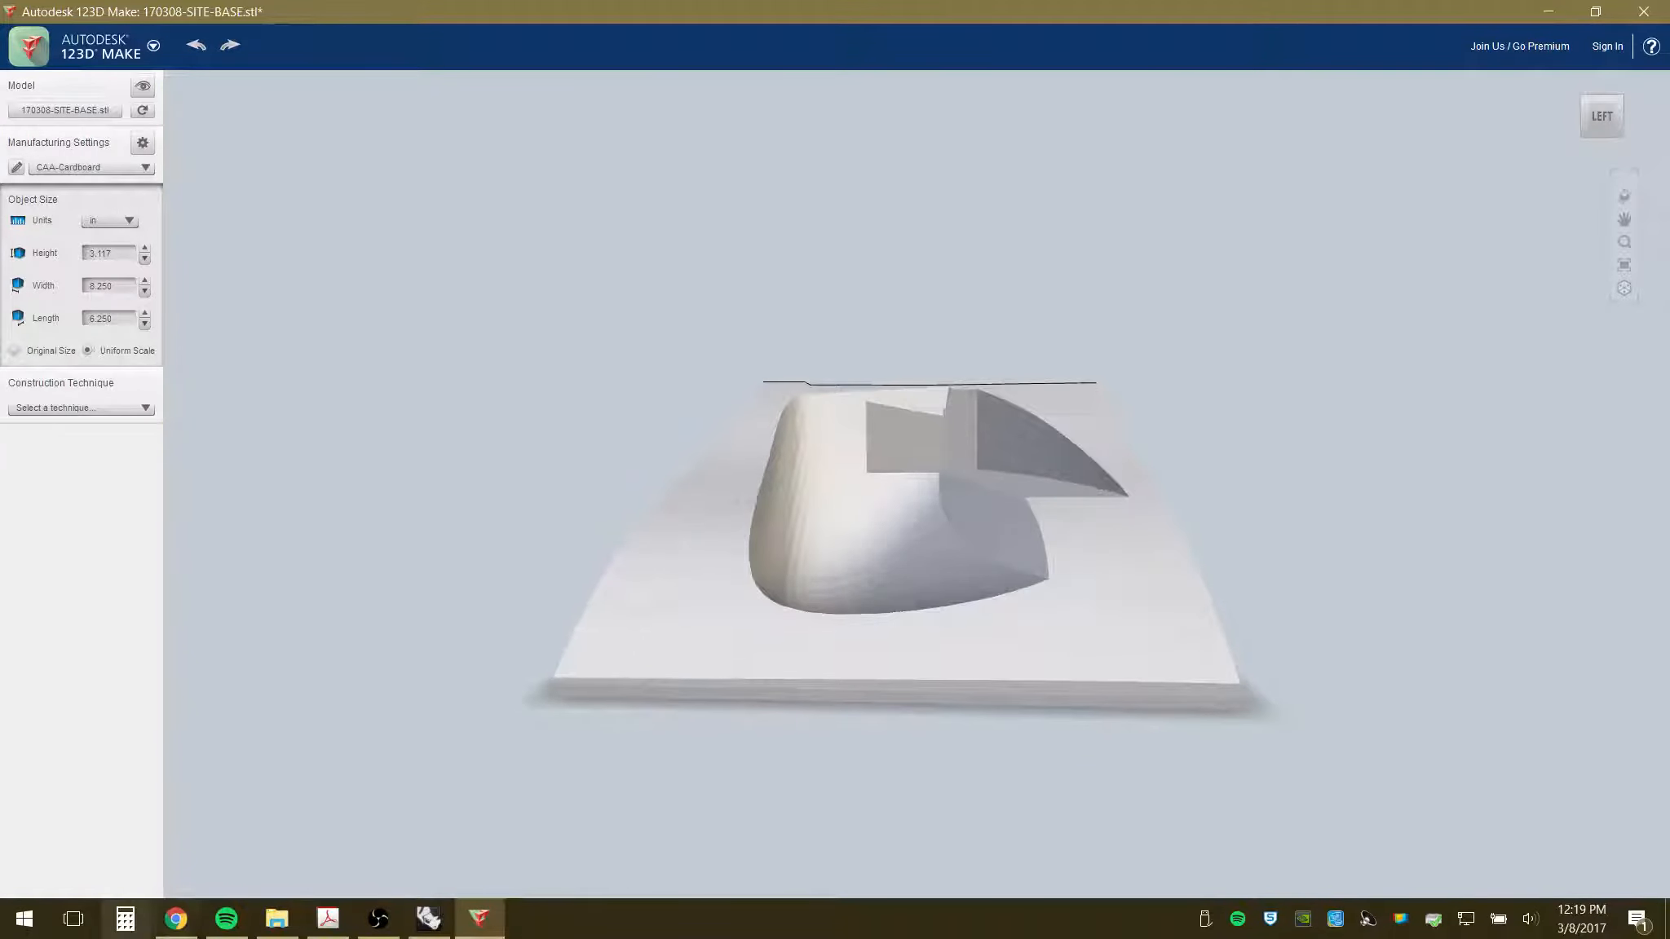
click(428, 919)
- Measure the site block's base edge between its two corners in Rhino: 6 1/4 in
scroll(498, 567, down, 5)
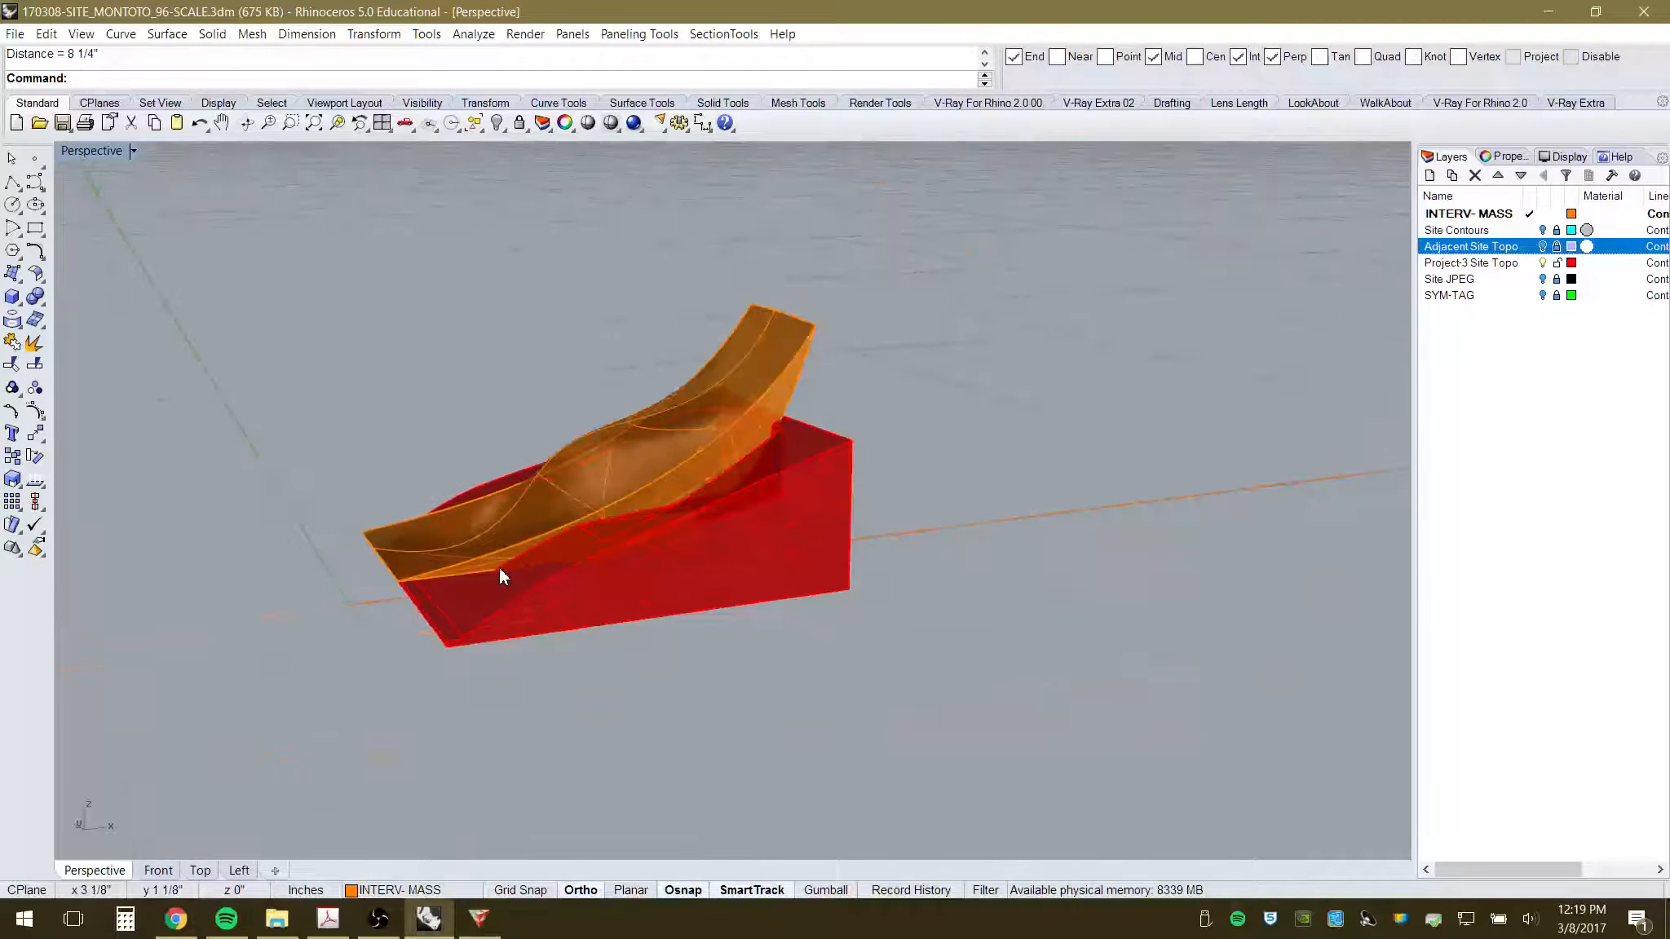
right_drag(498, 568, 535, 628)
right_click(530, 624)
click(298, 576)
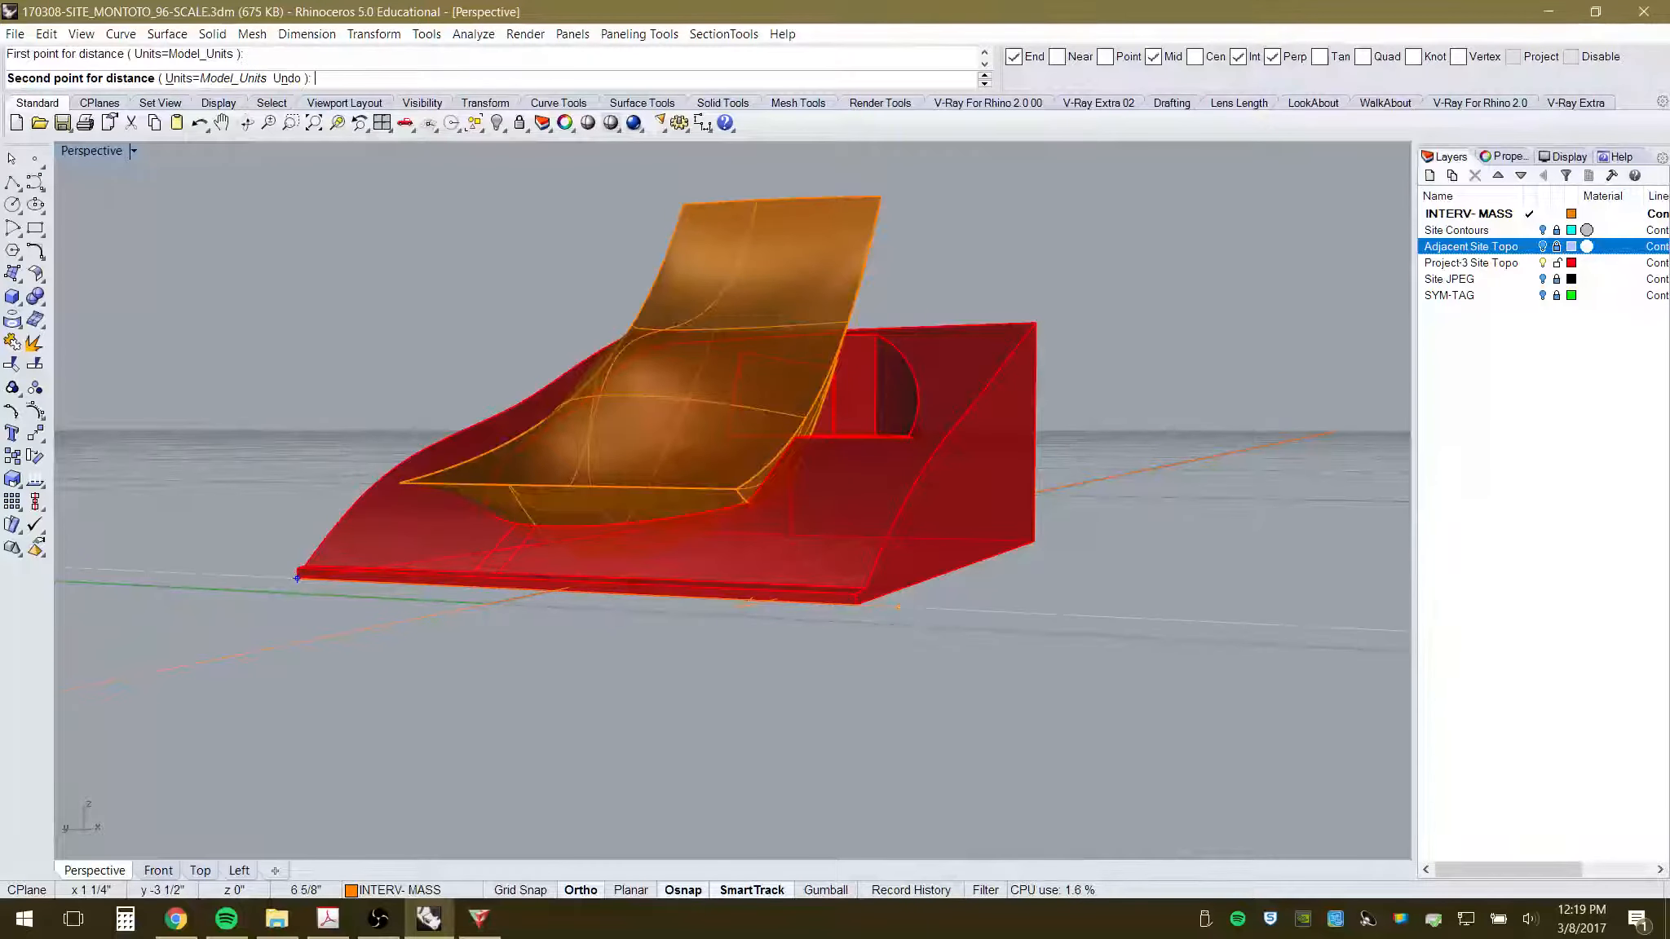
click(855, 604)
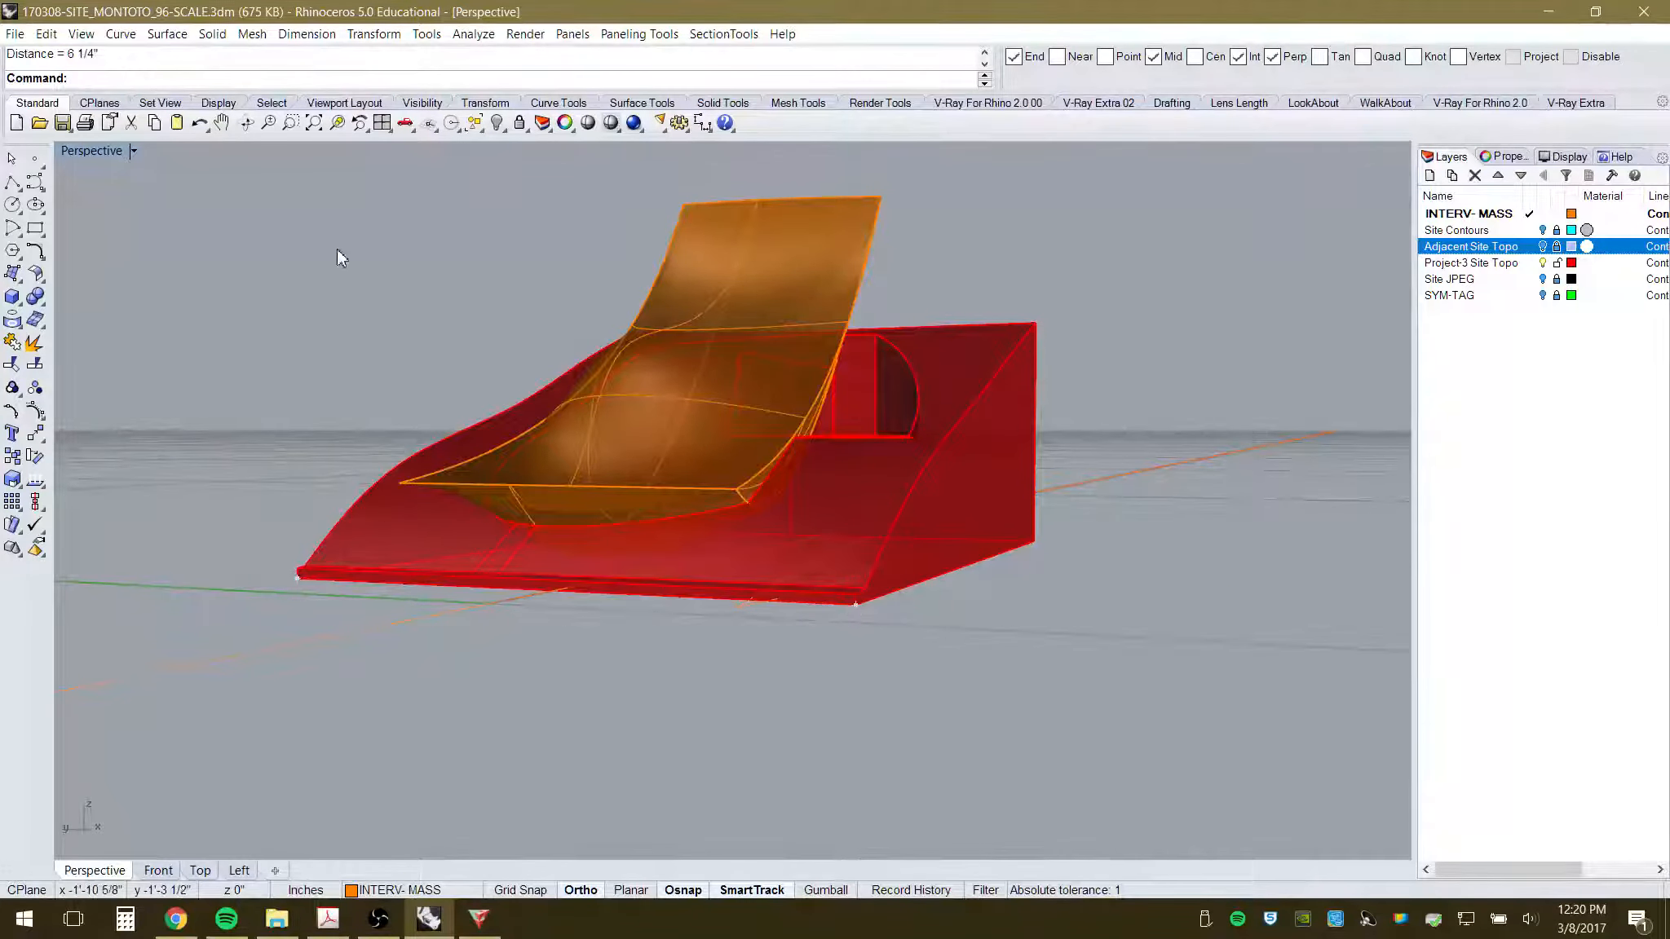
- Orbit to a higher oblique view of the site, then switch back to 123D Make
right_drag(898, 361, 758, 604)
scroll(895, 510, down, 6)
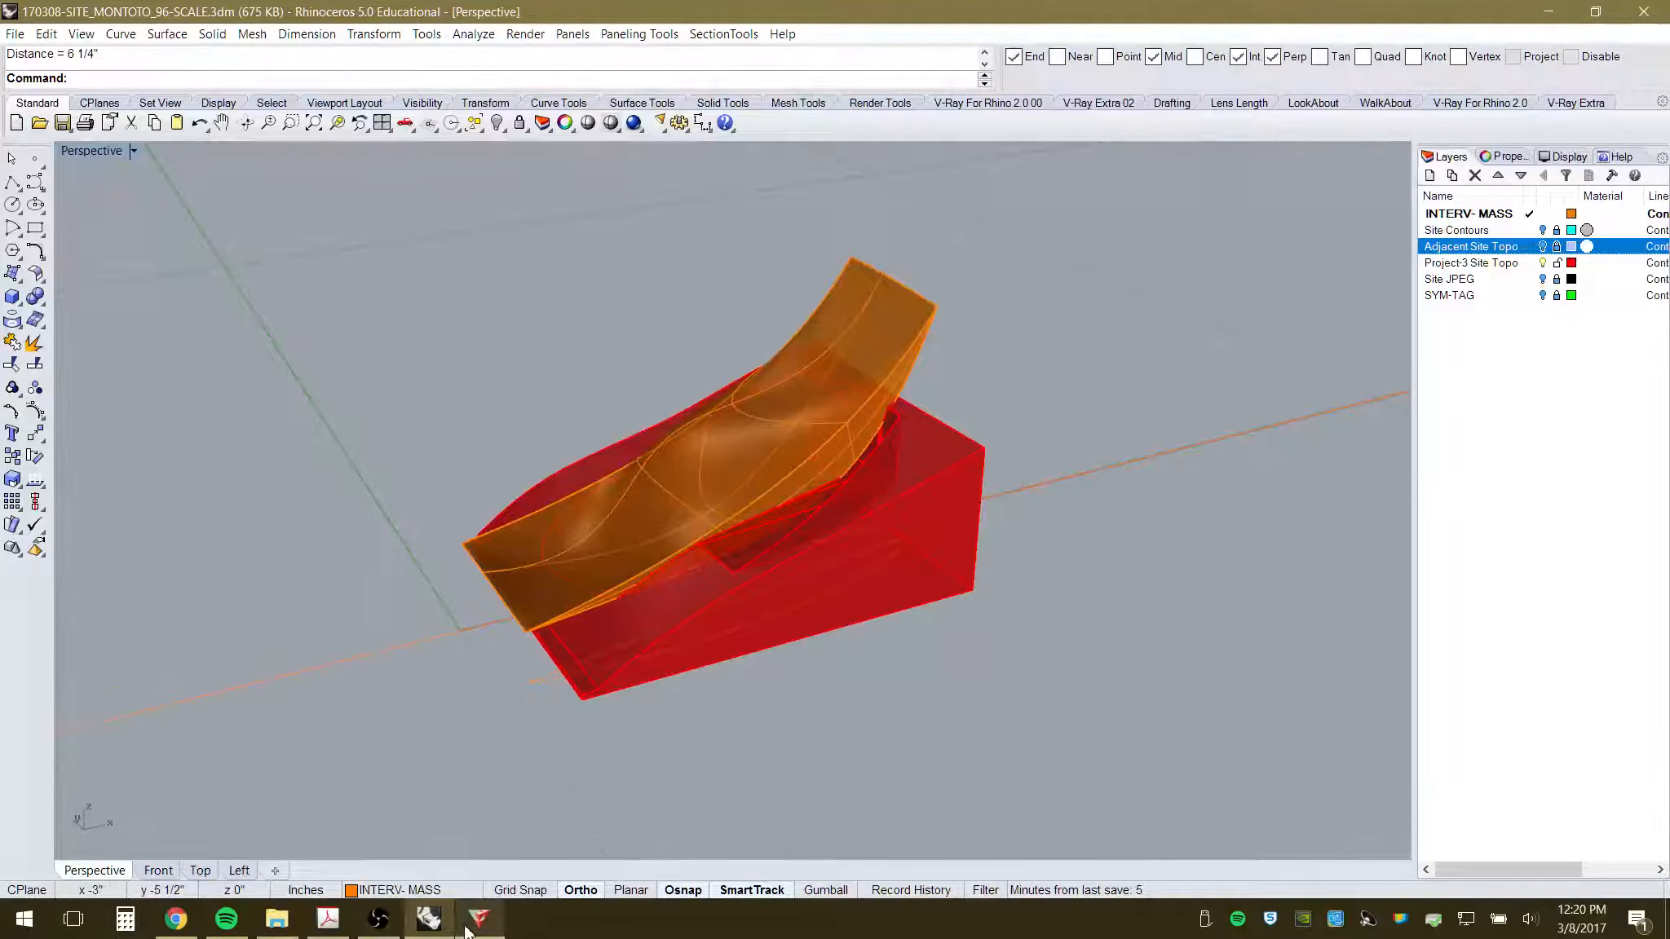
mouse_move(478, 927)
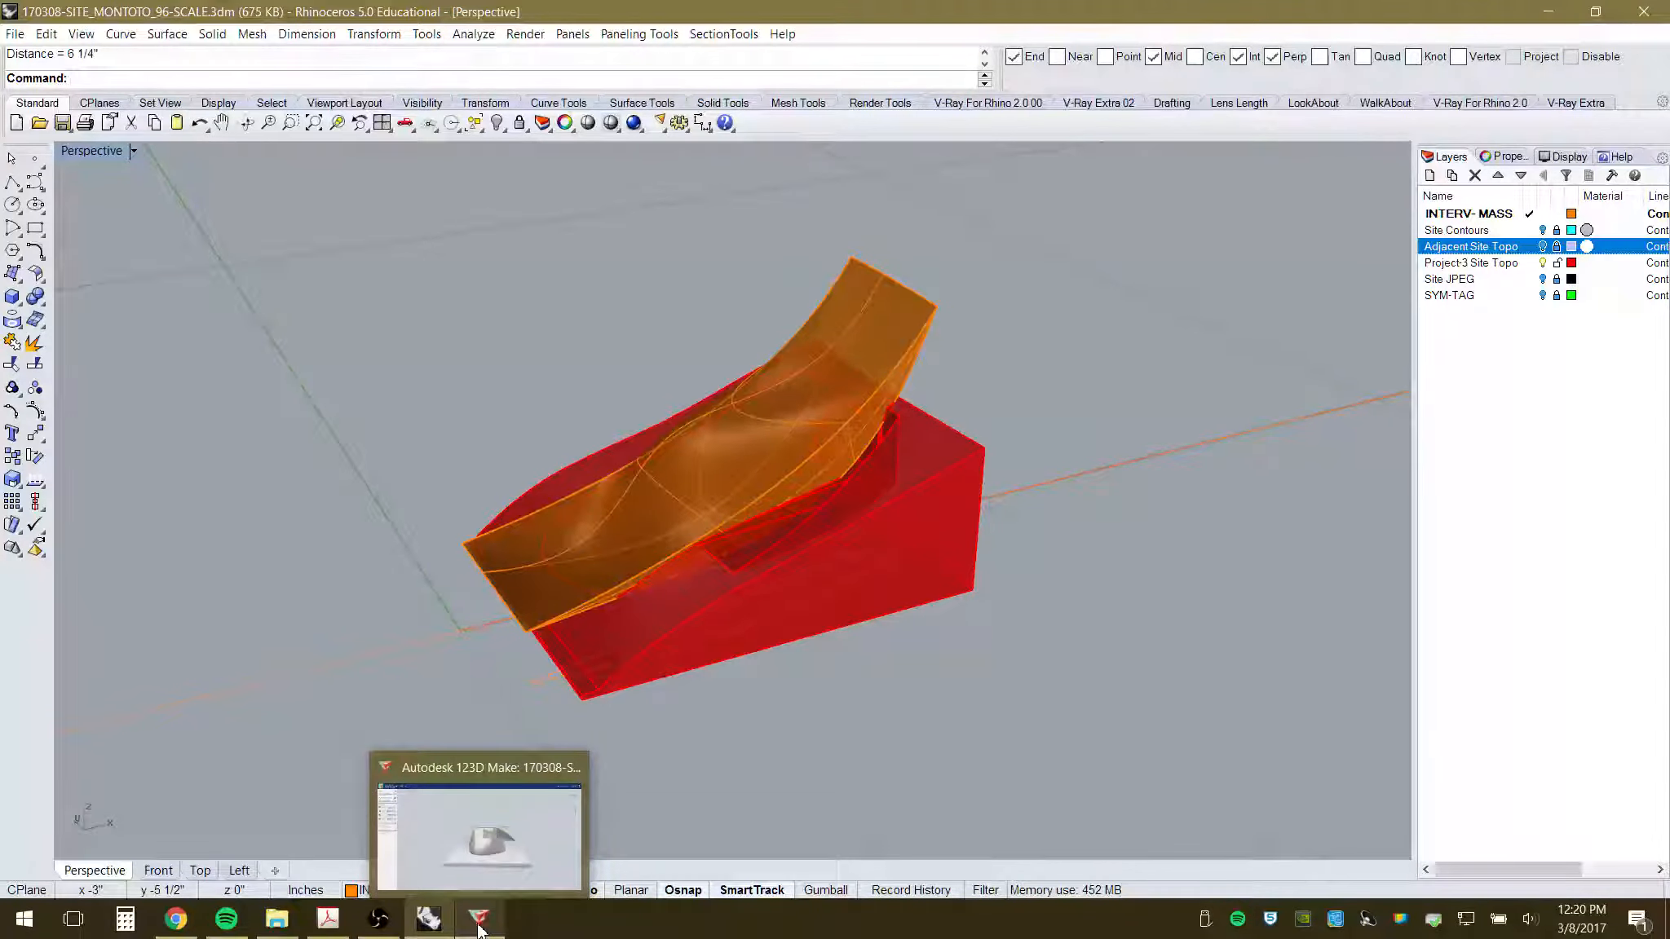
click(479, 923)
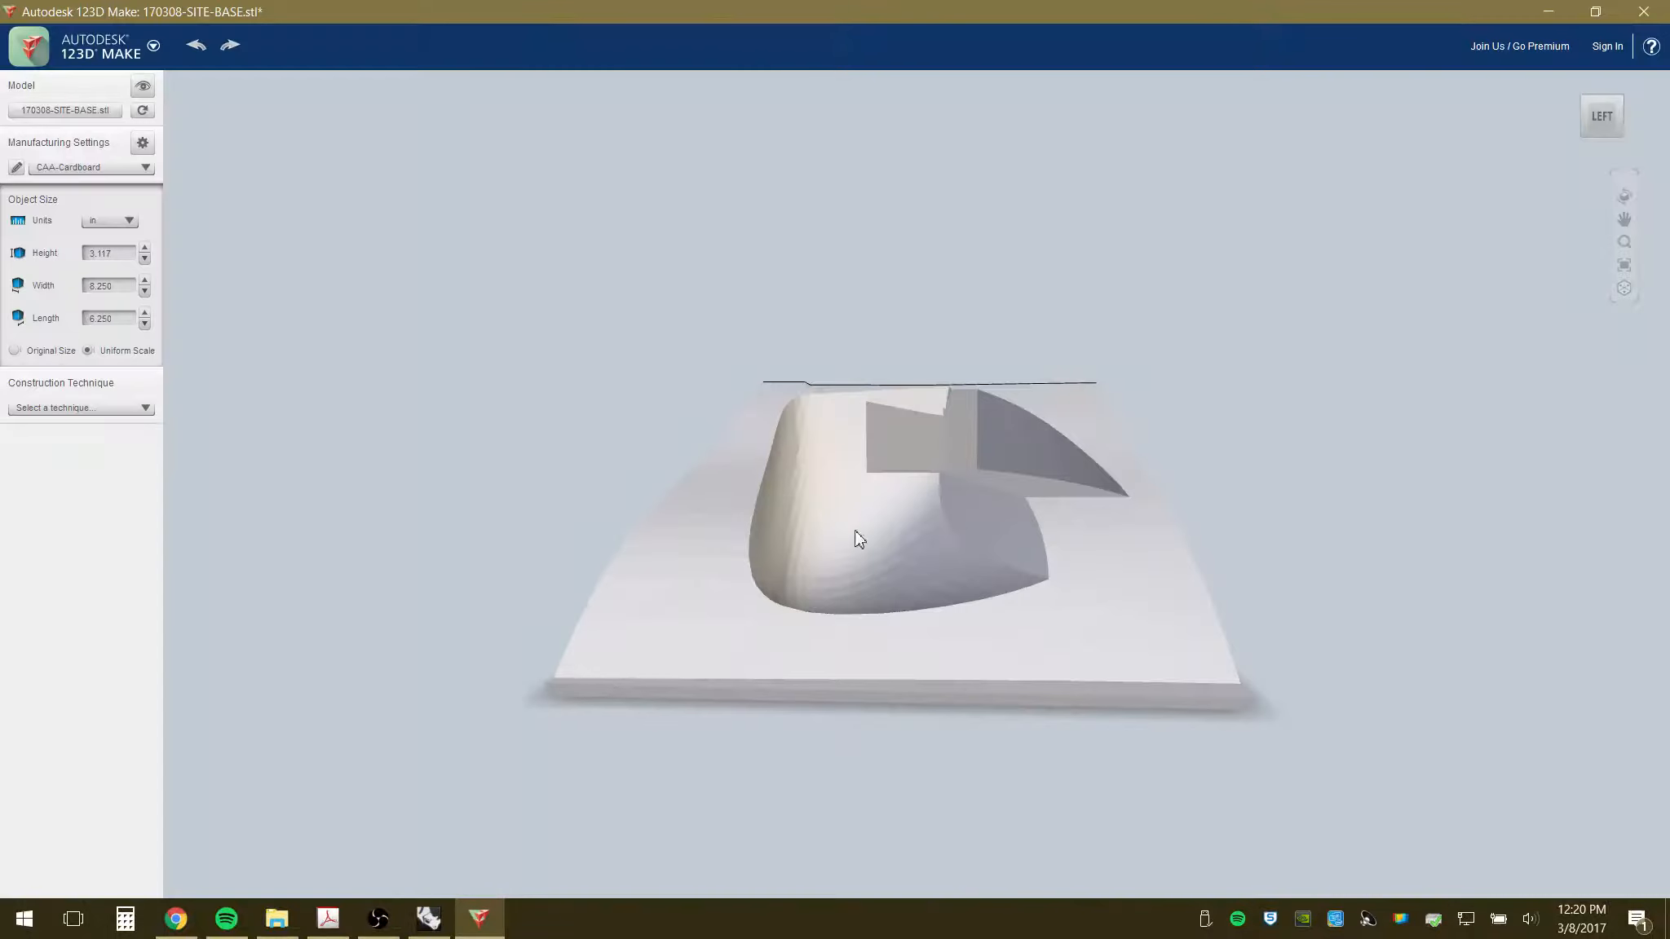
- Change the construction technique to Stacked Slices (26 parts on 2 sheets) and browse the Save options
right_drag(854, 530, 851, 599)
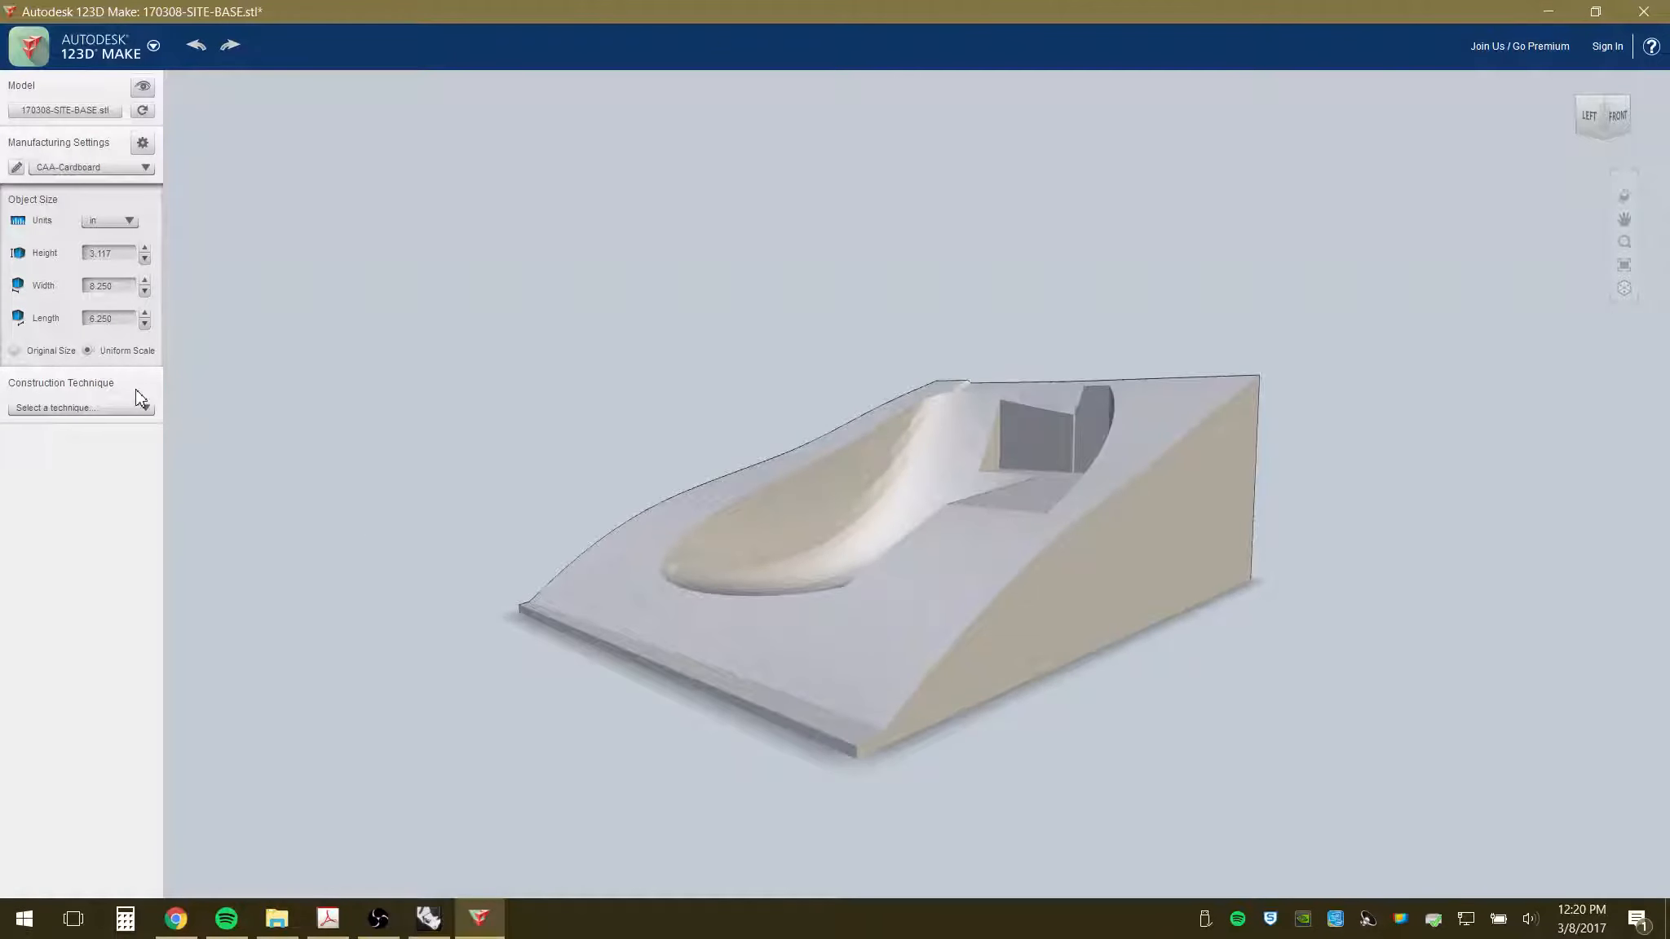
click(93, 413)
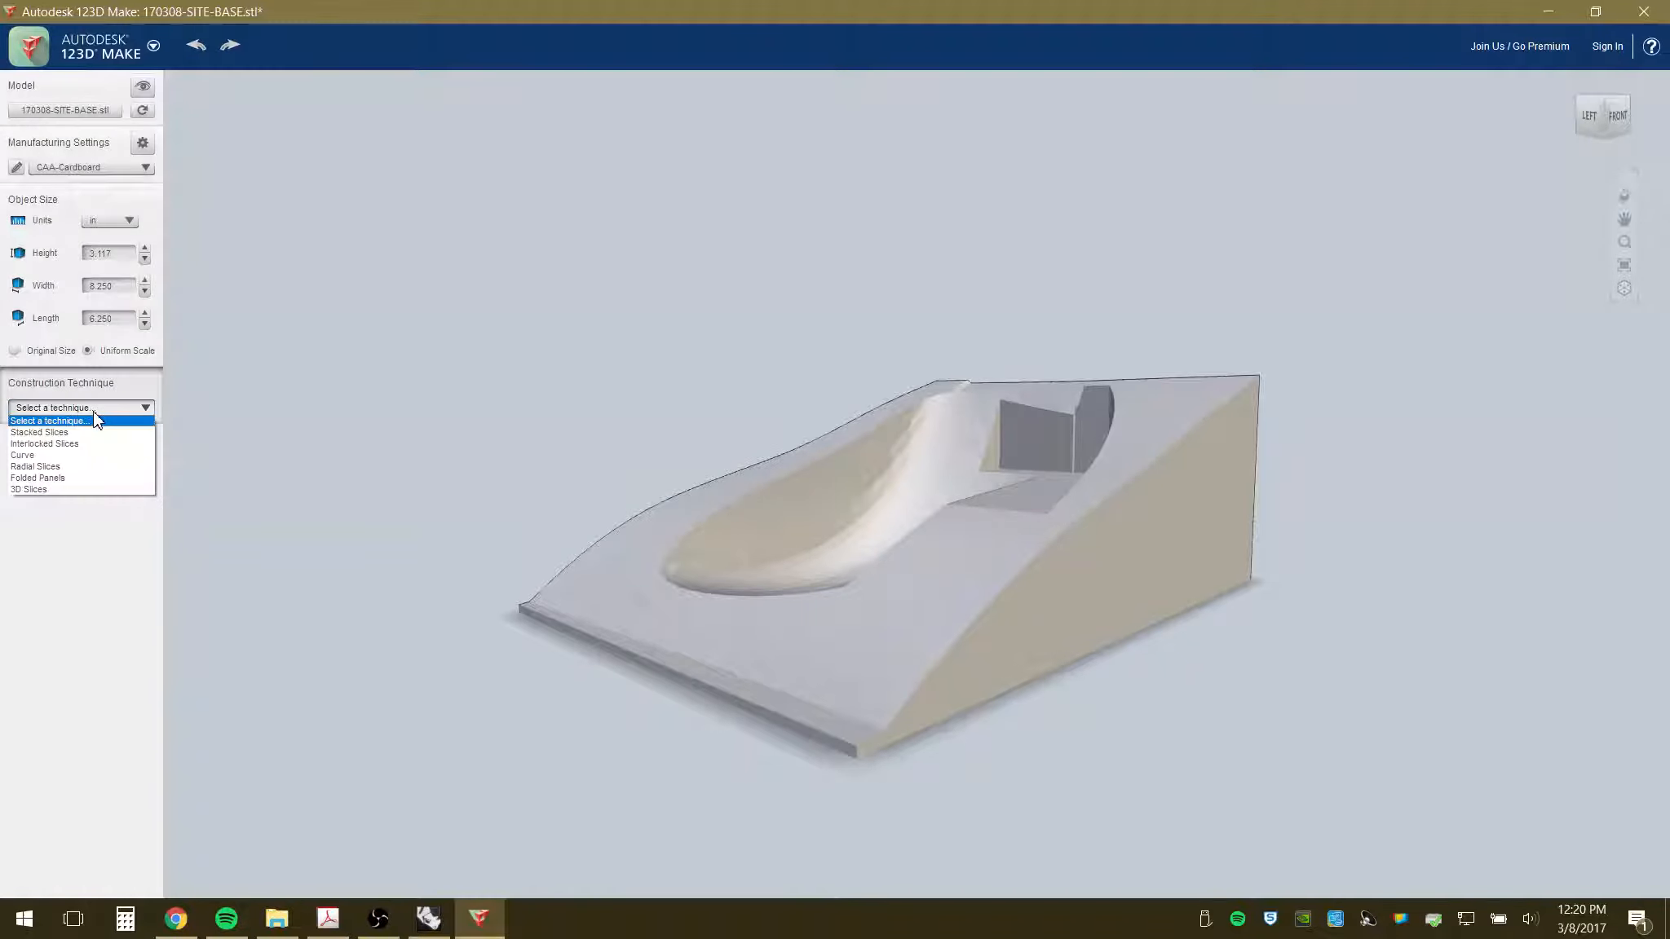
click(86, 432)
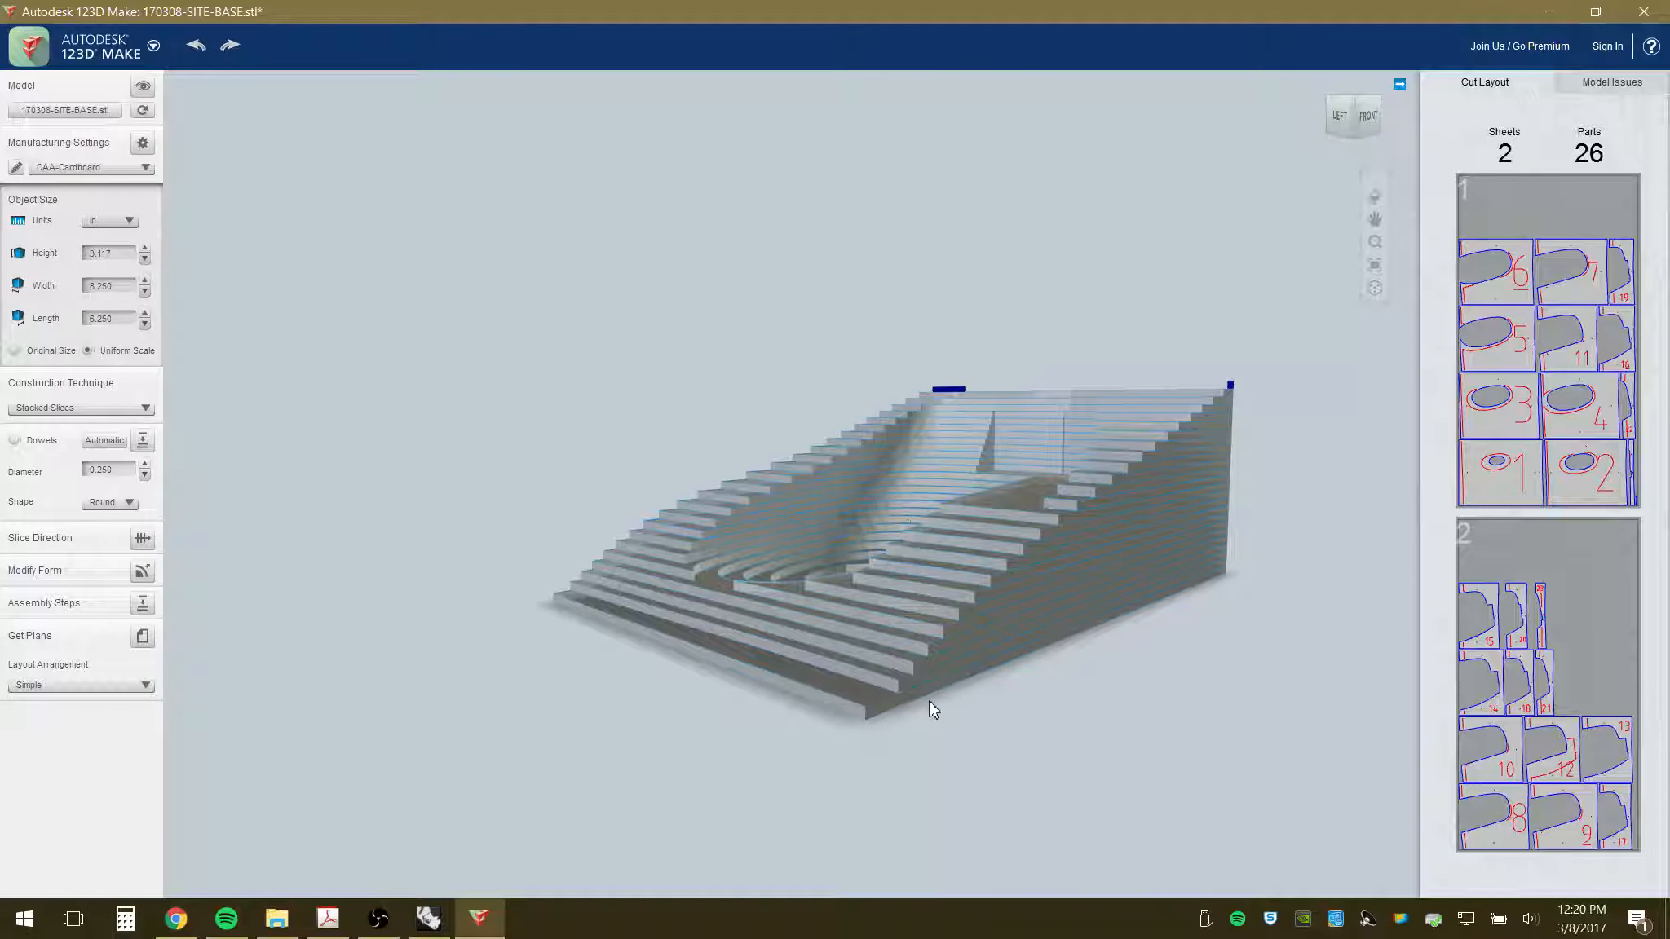
click(29, 47)
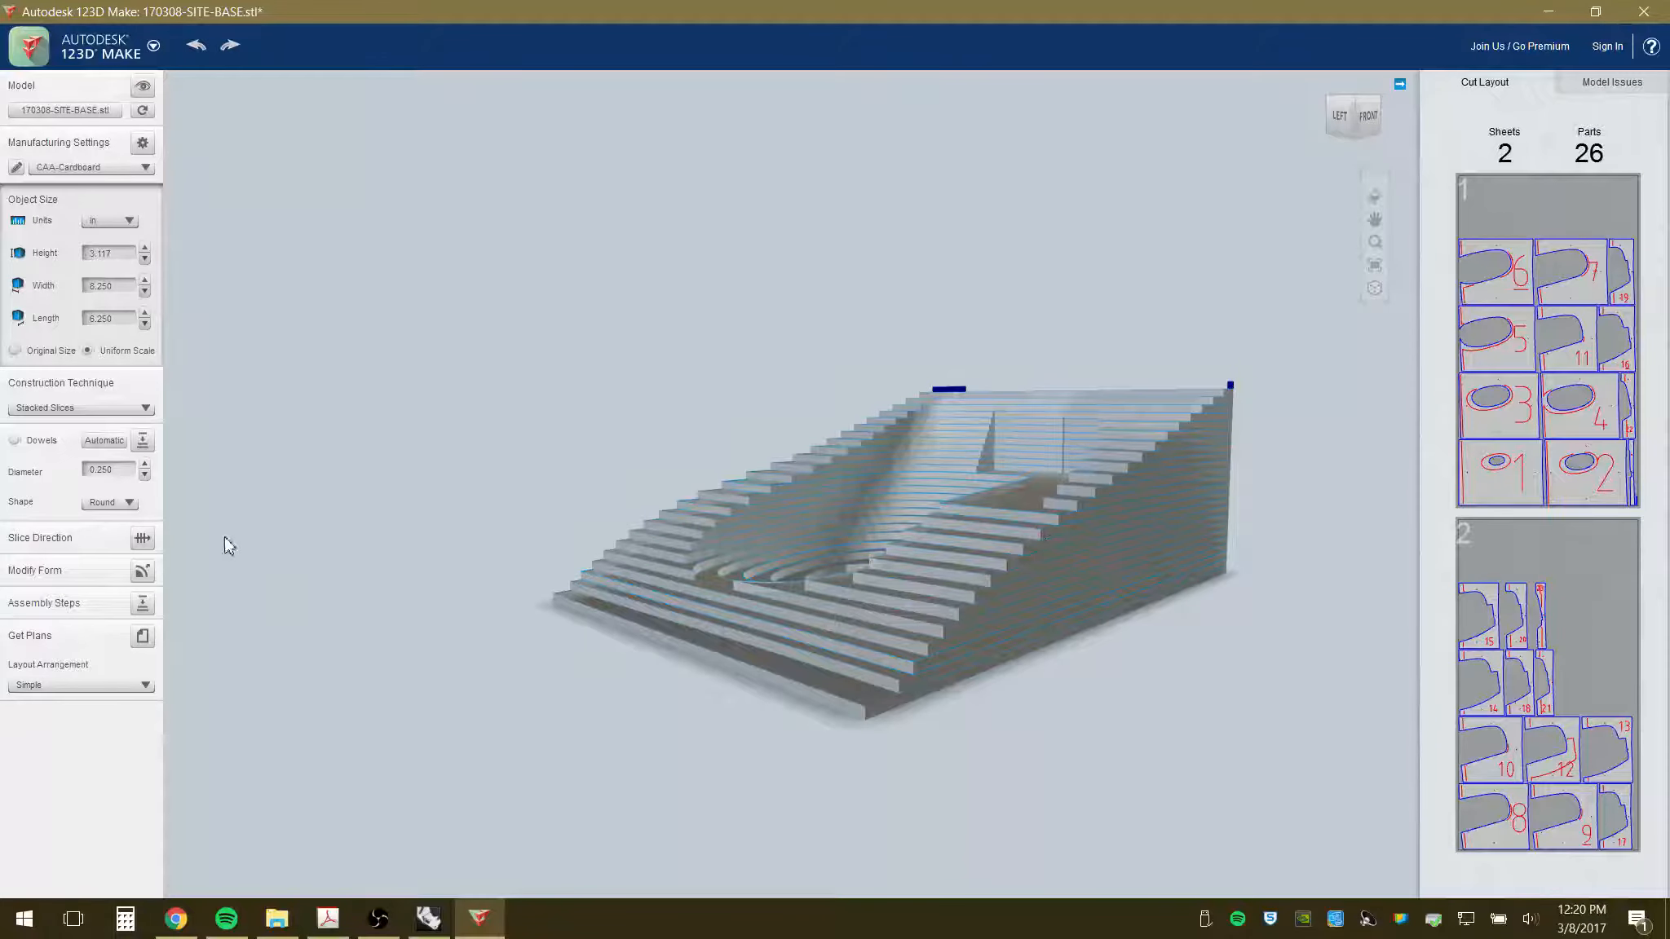
- Open the assembly steps, rewind to the first slice, and advance to slice 6
click(143, 604)
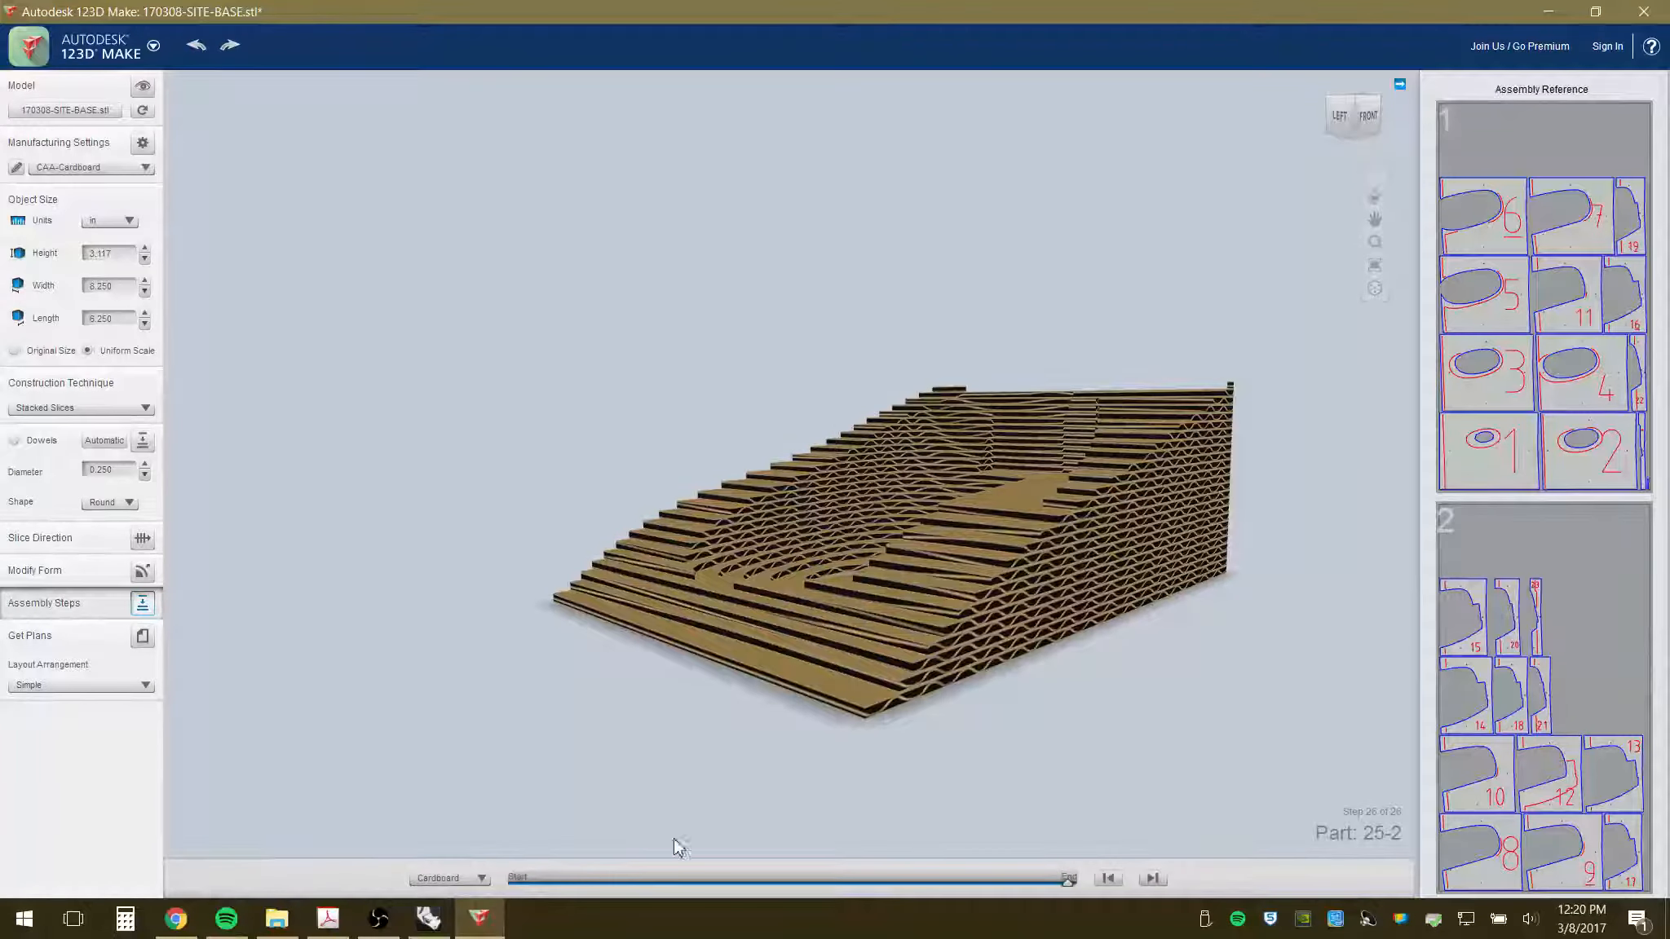
drag(1065, 880, 475, 873)
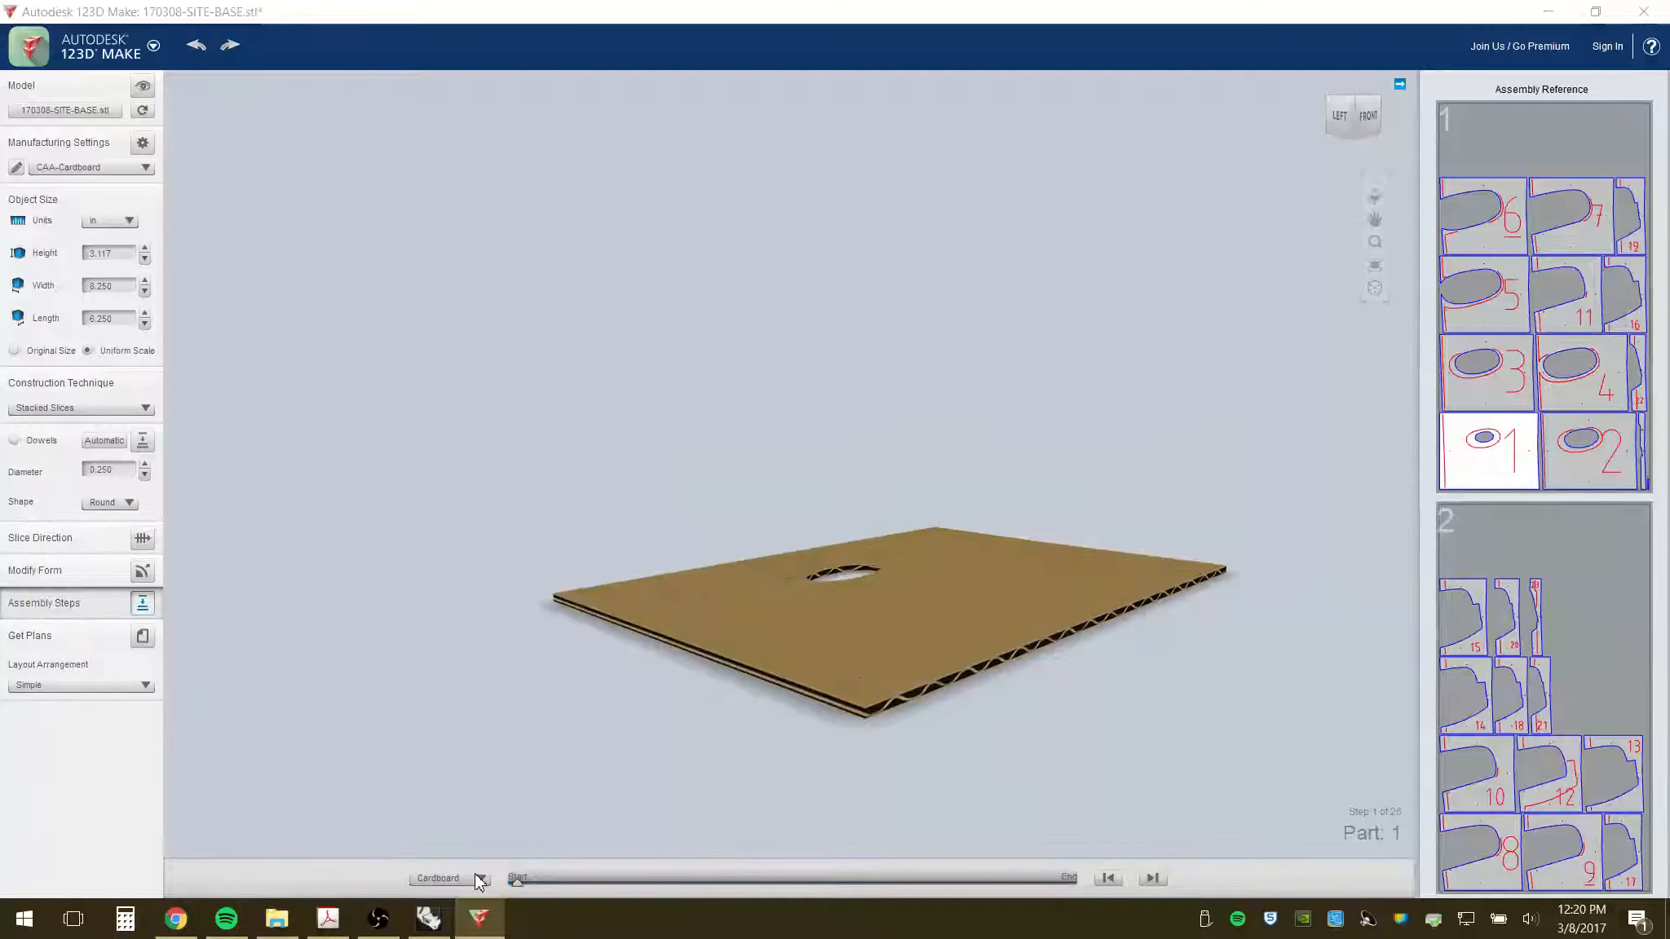
click(1152, 878)
click(1152, 878)
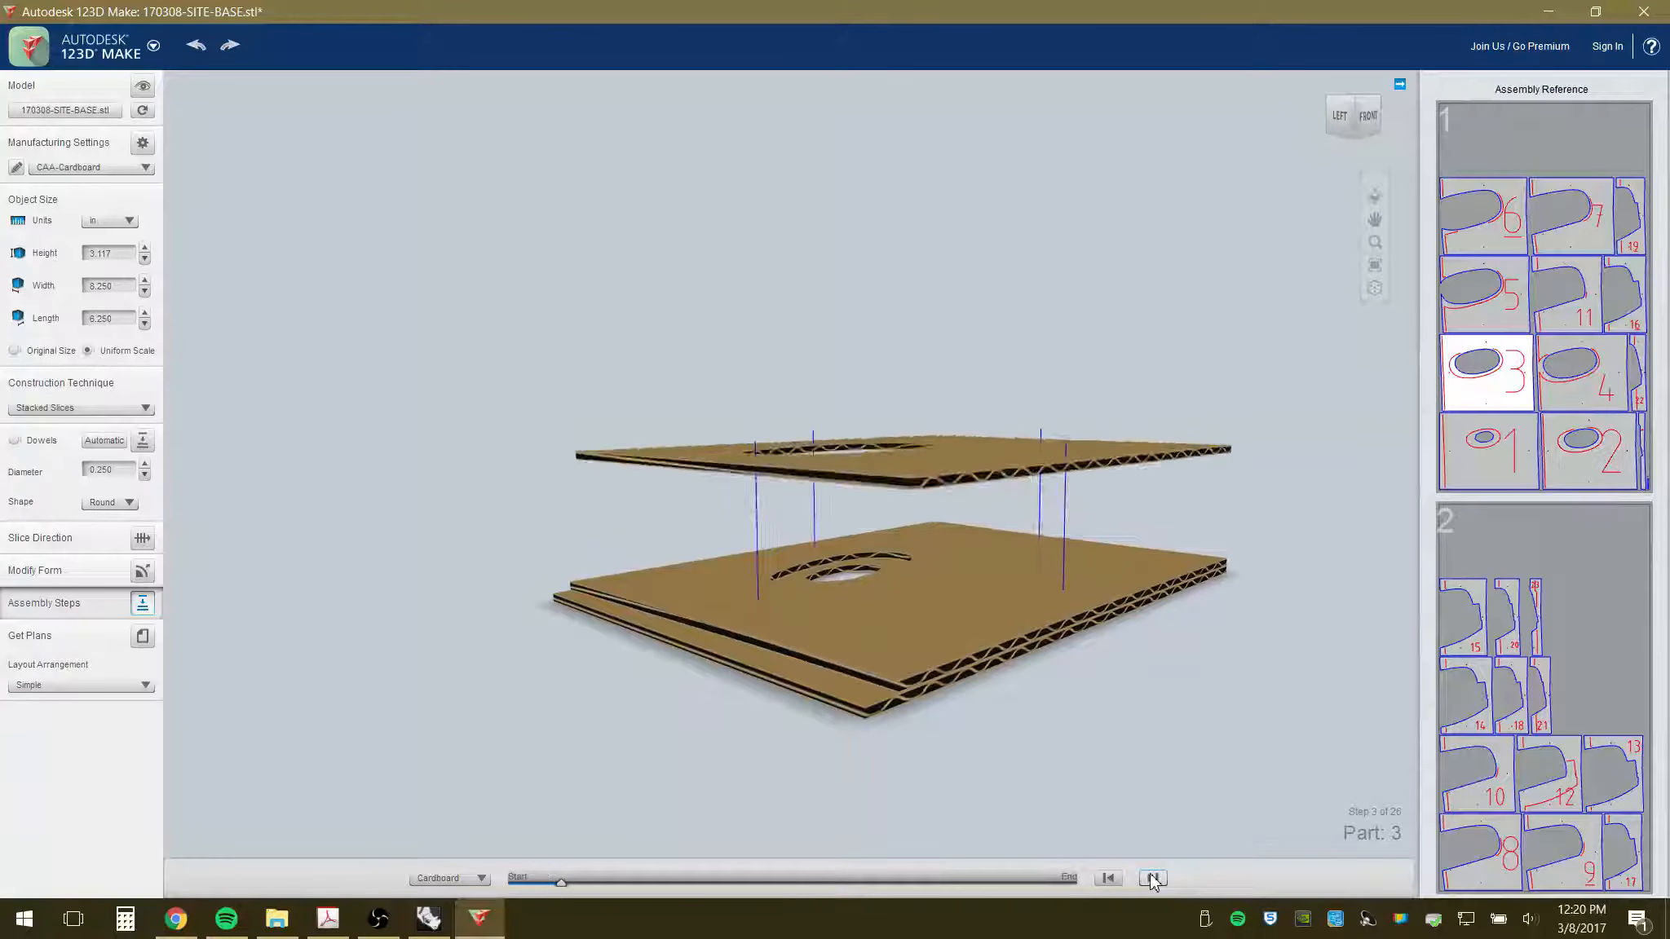
click(1152, 878)
click(1152, 878)
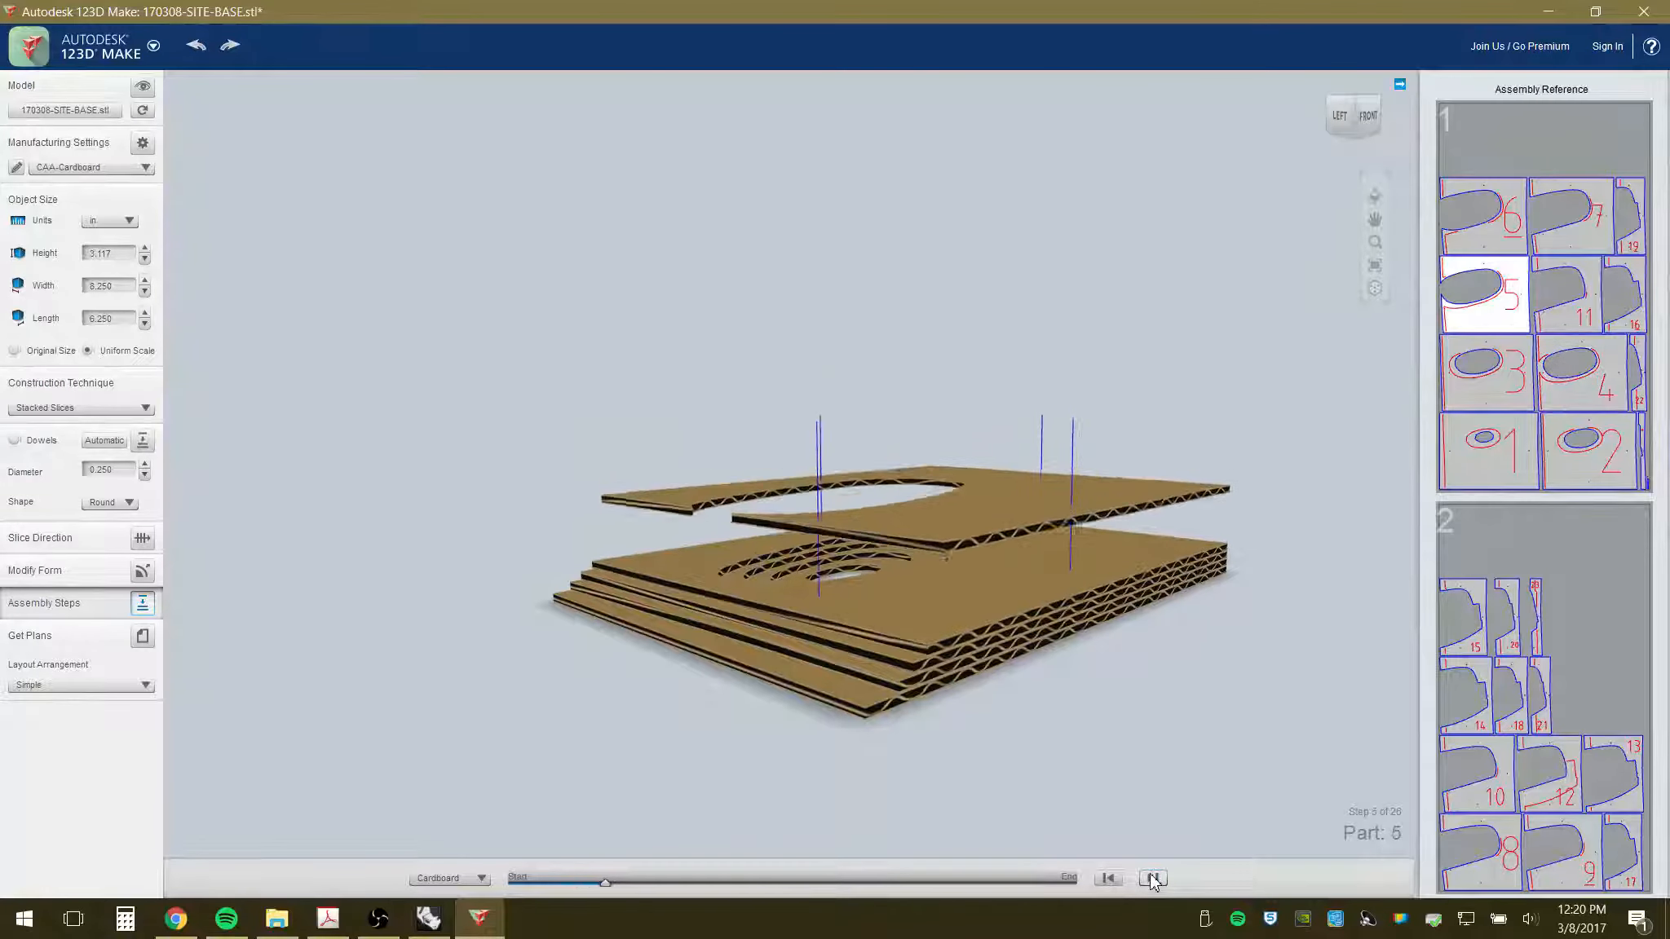
click(1152, 878)
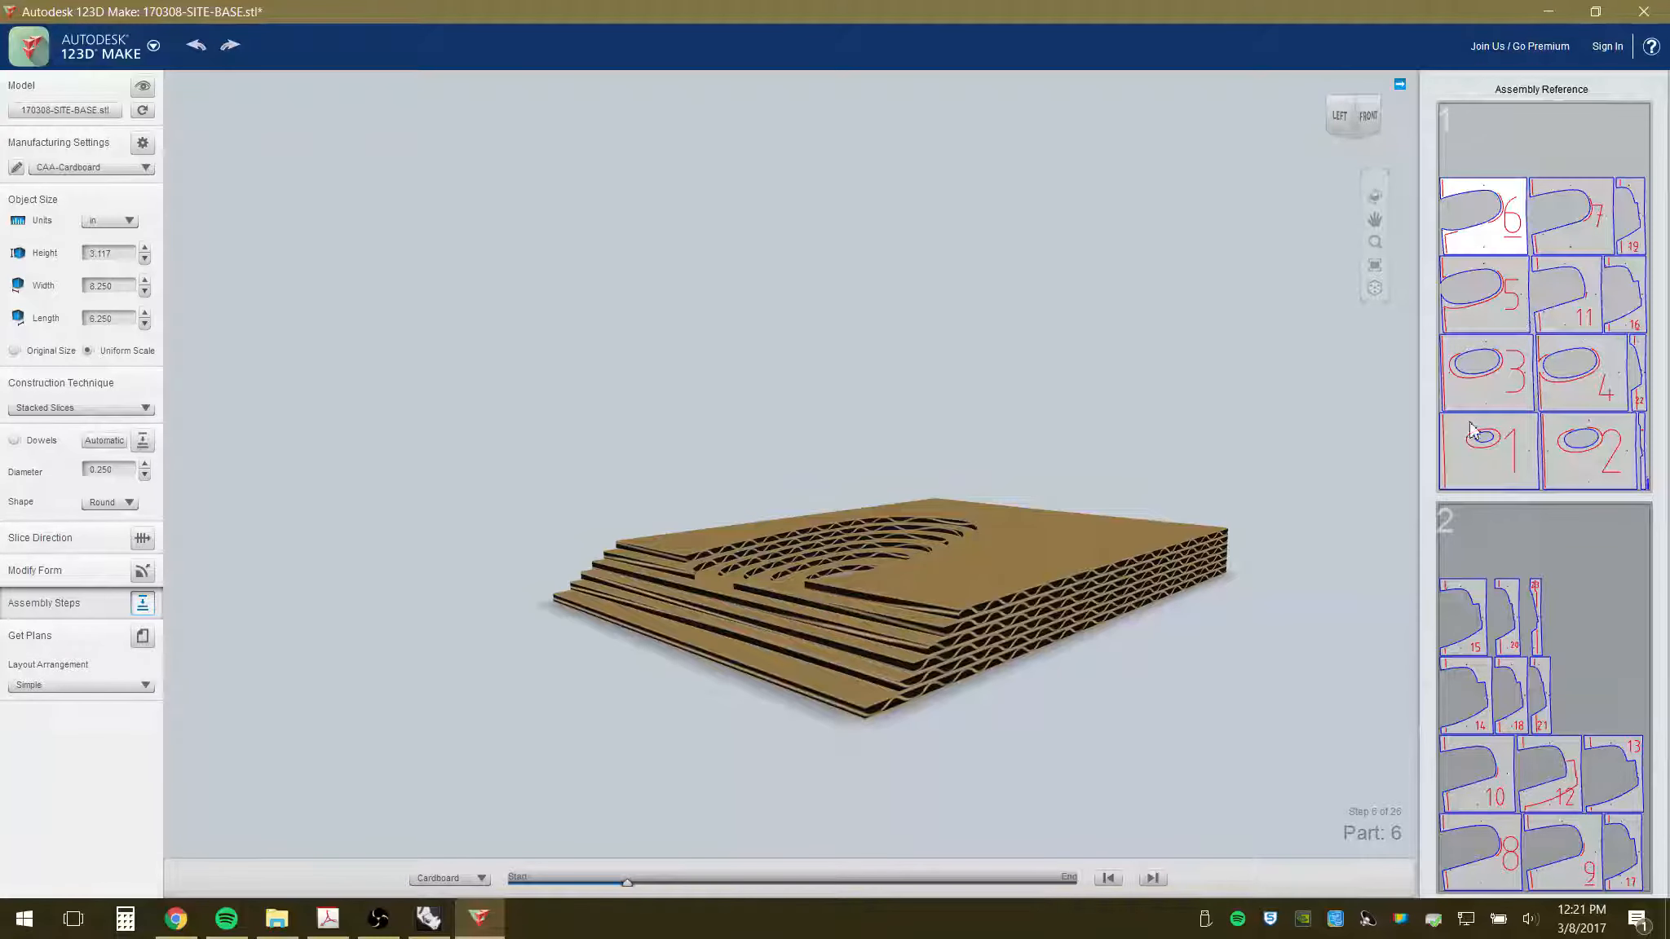
- Continue stacking slices from 7 to the final part, 25-2
click(1152, 879)
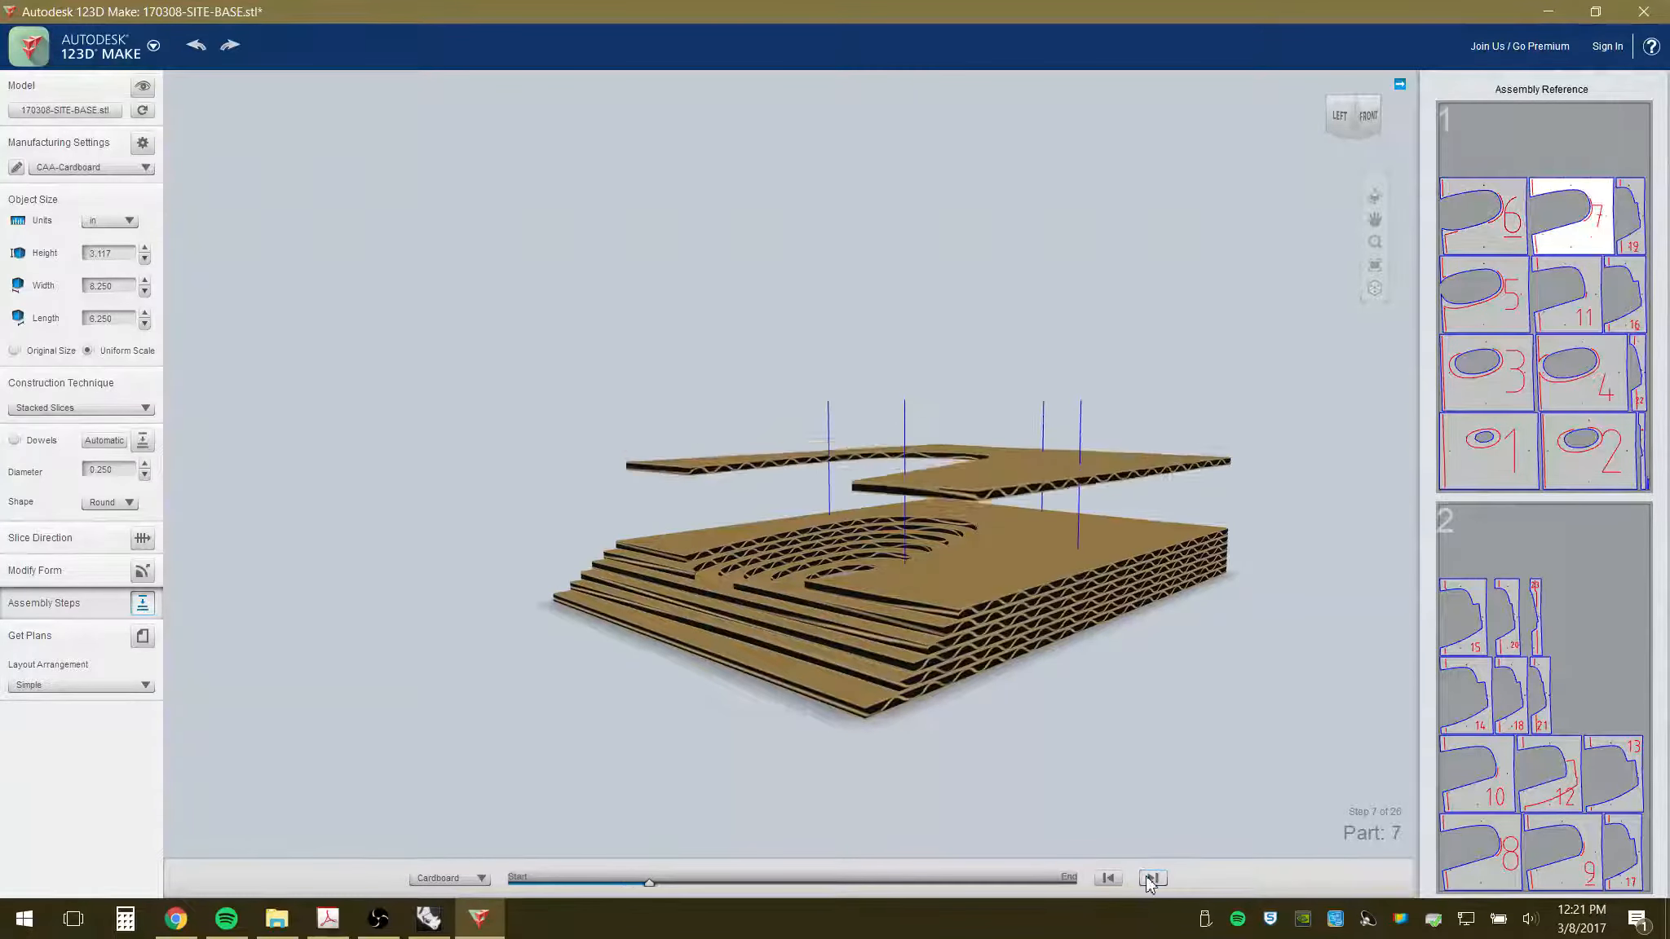
click(1147, 878)
click(1147, 879)
click(1147, 878)
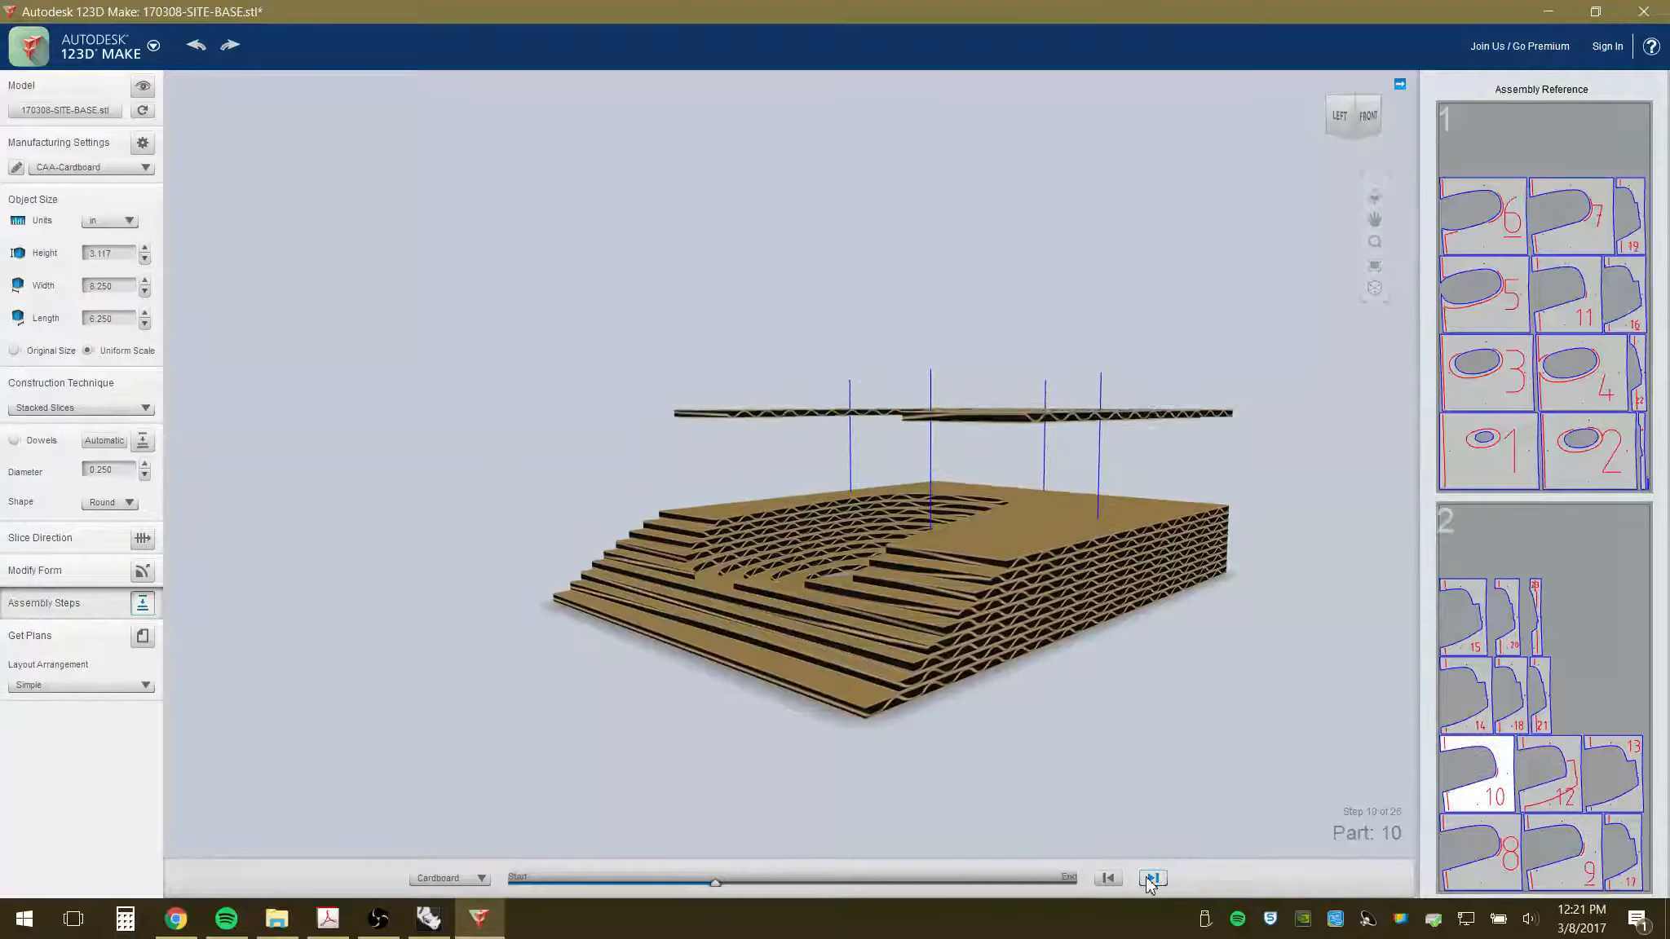
click(1150, 878)
click(1150, 878)
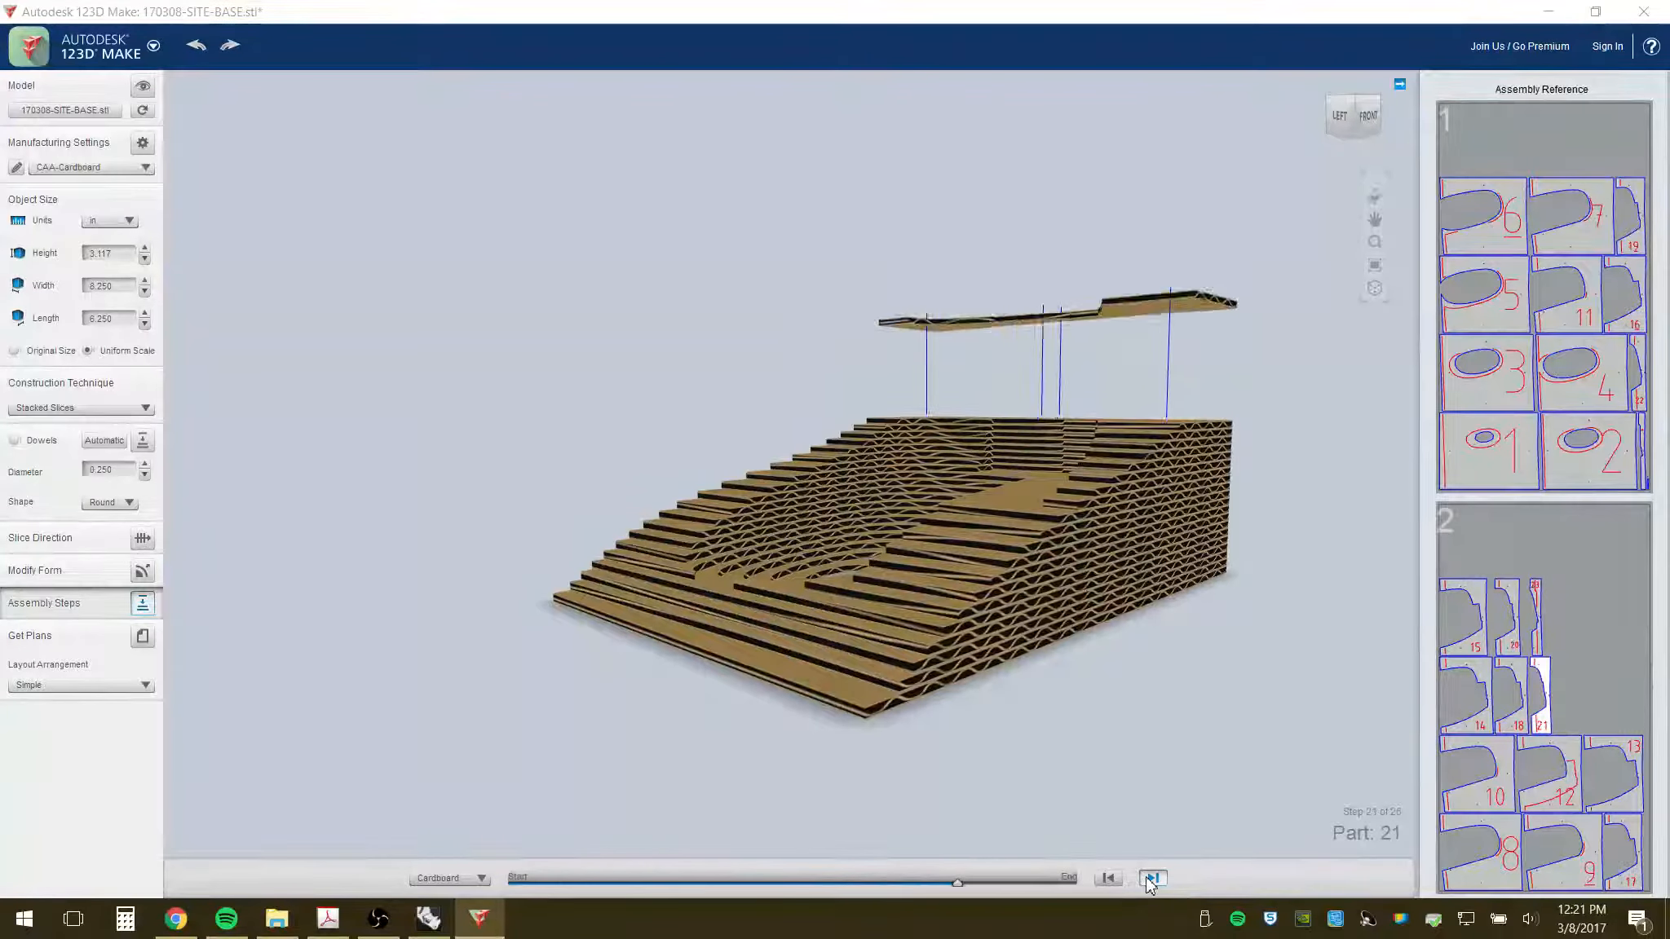
click(1147, 878)
click(1147, 879)
click(1147, 878)
click(1147, 878)
click(1147, 878)
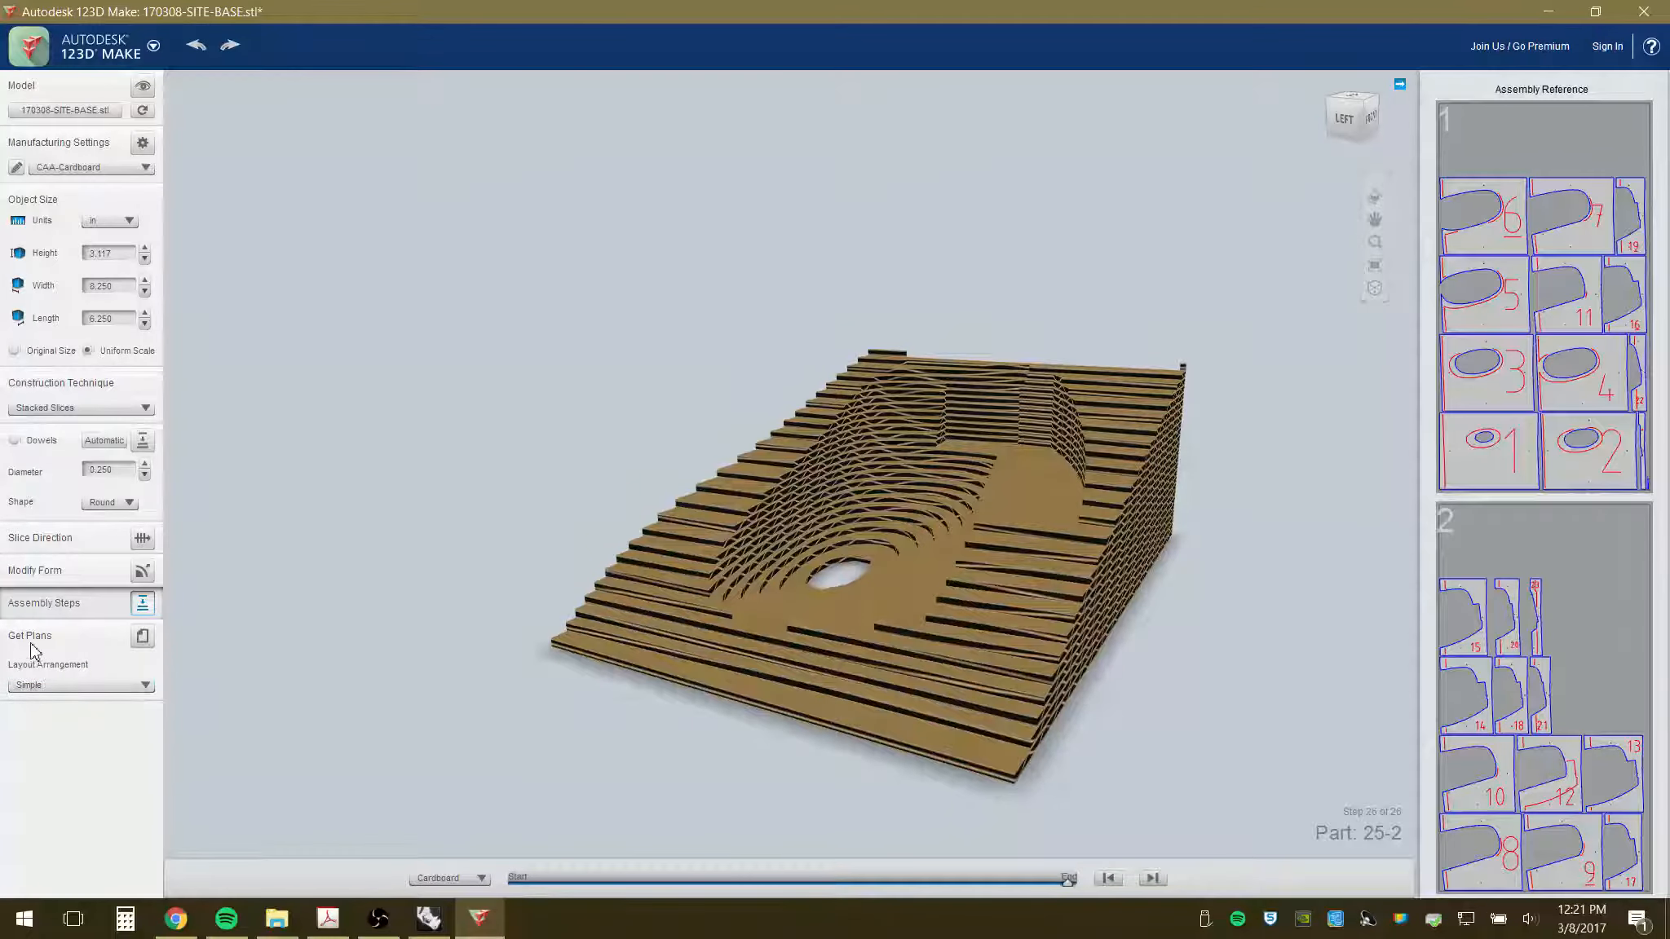
- Show the two cut sheets with Get Plans and export them as DXF
click(143, 637)
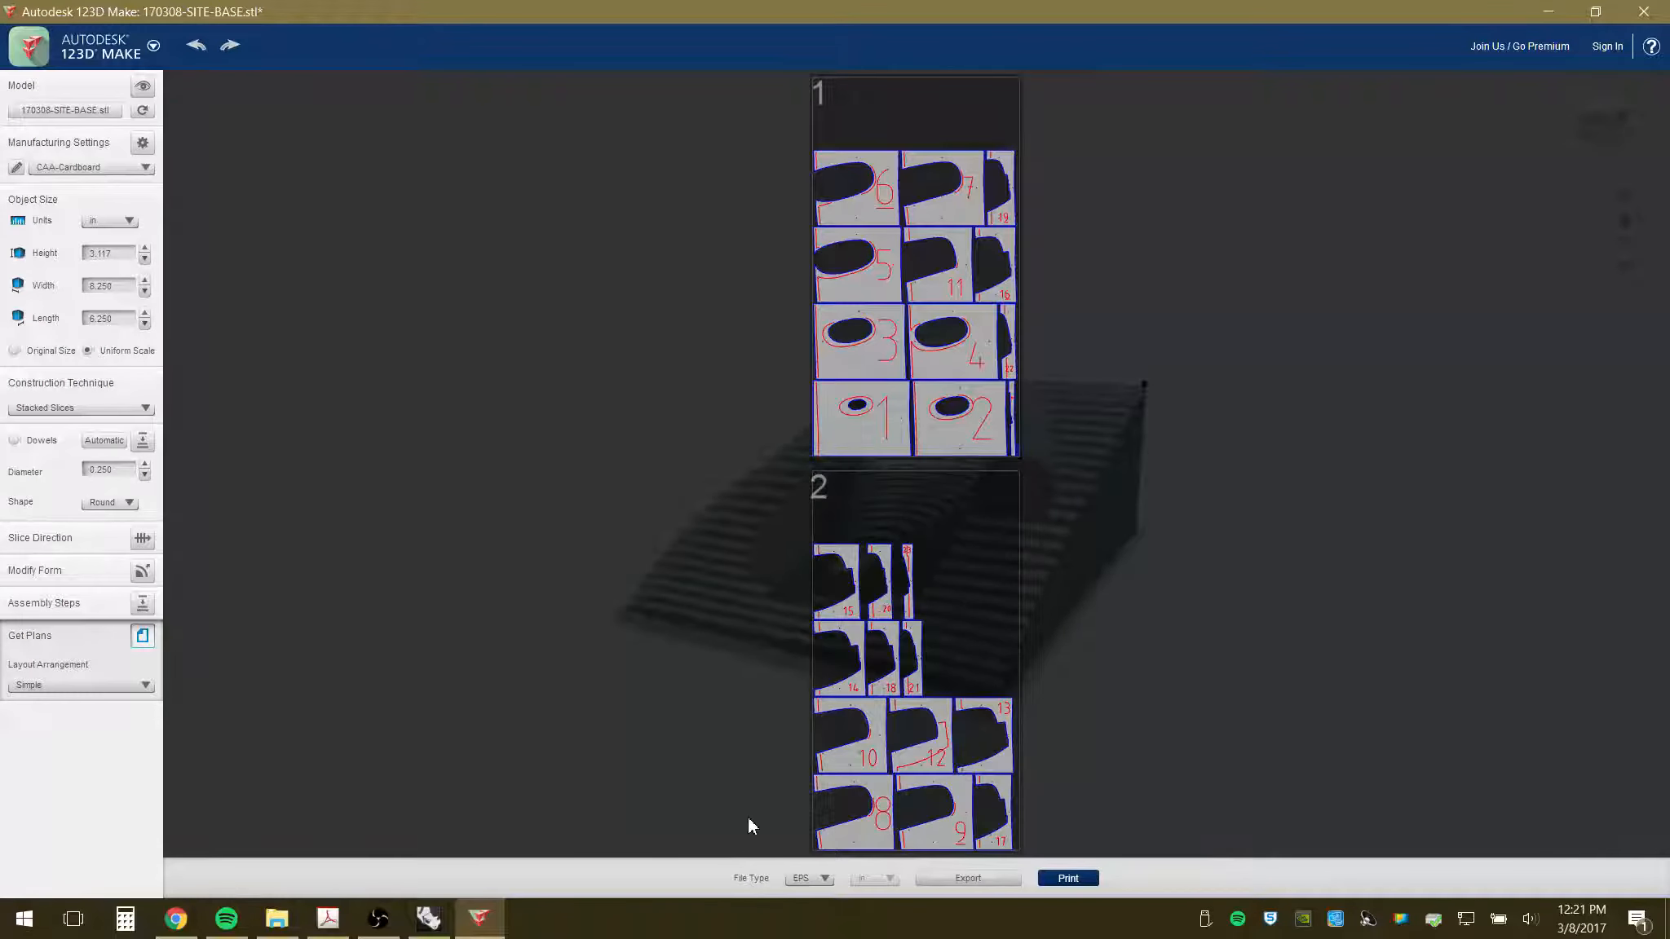
click(825, 881)
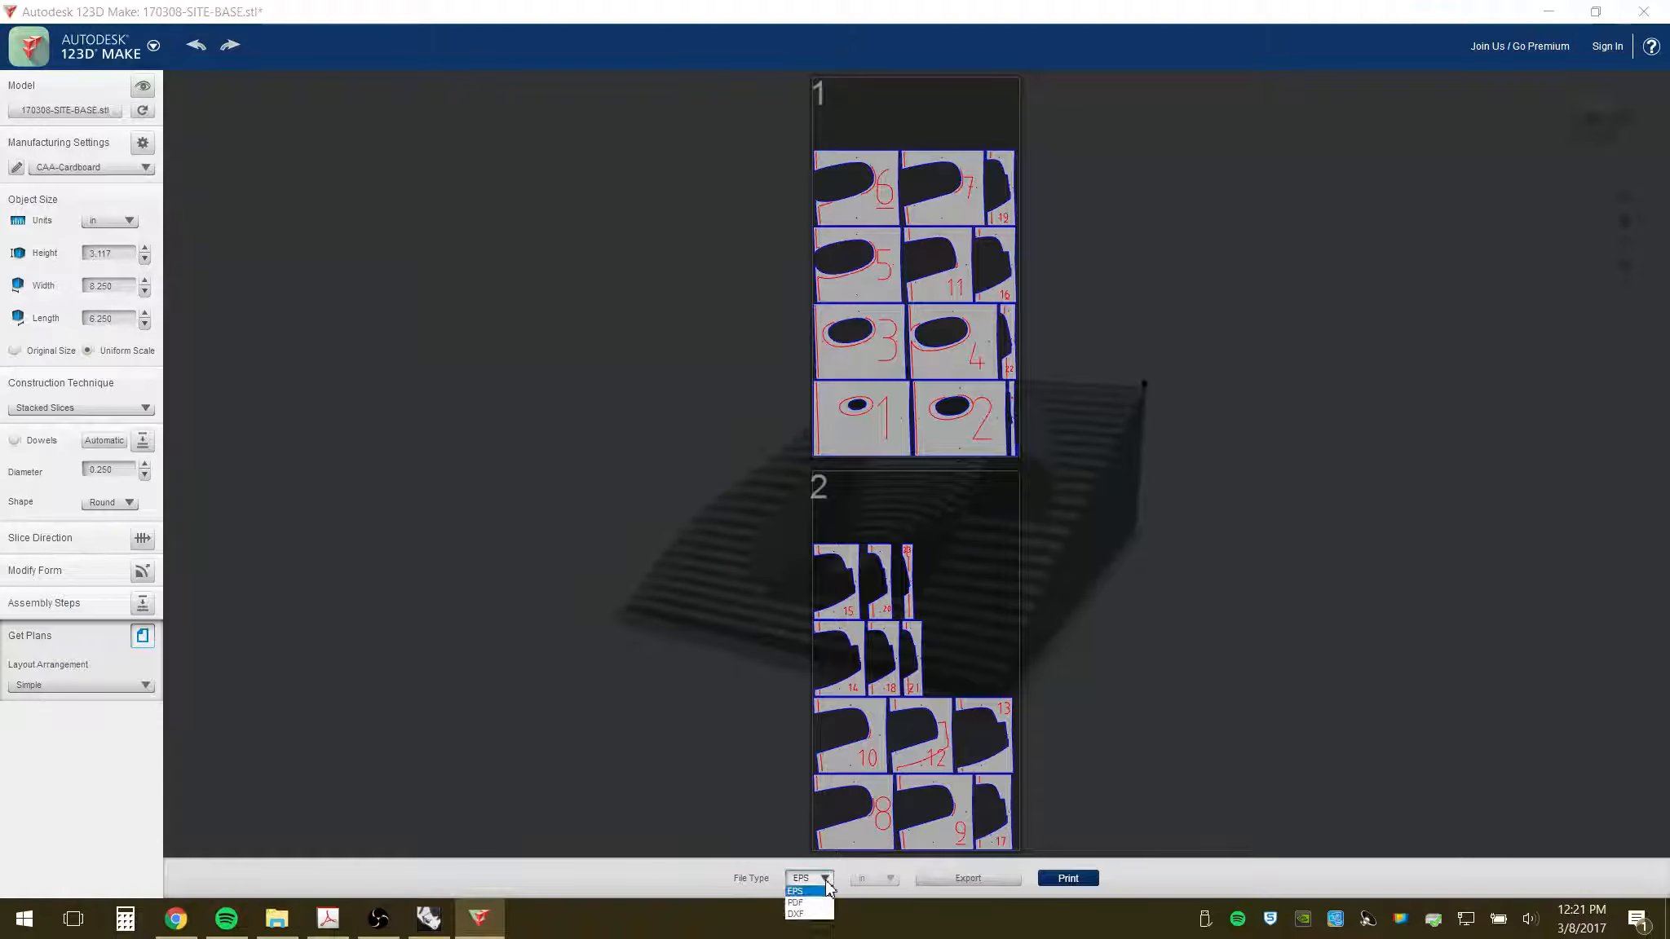
click(807, 914)
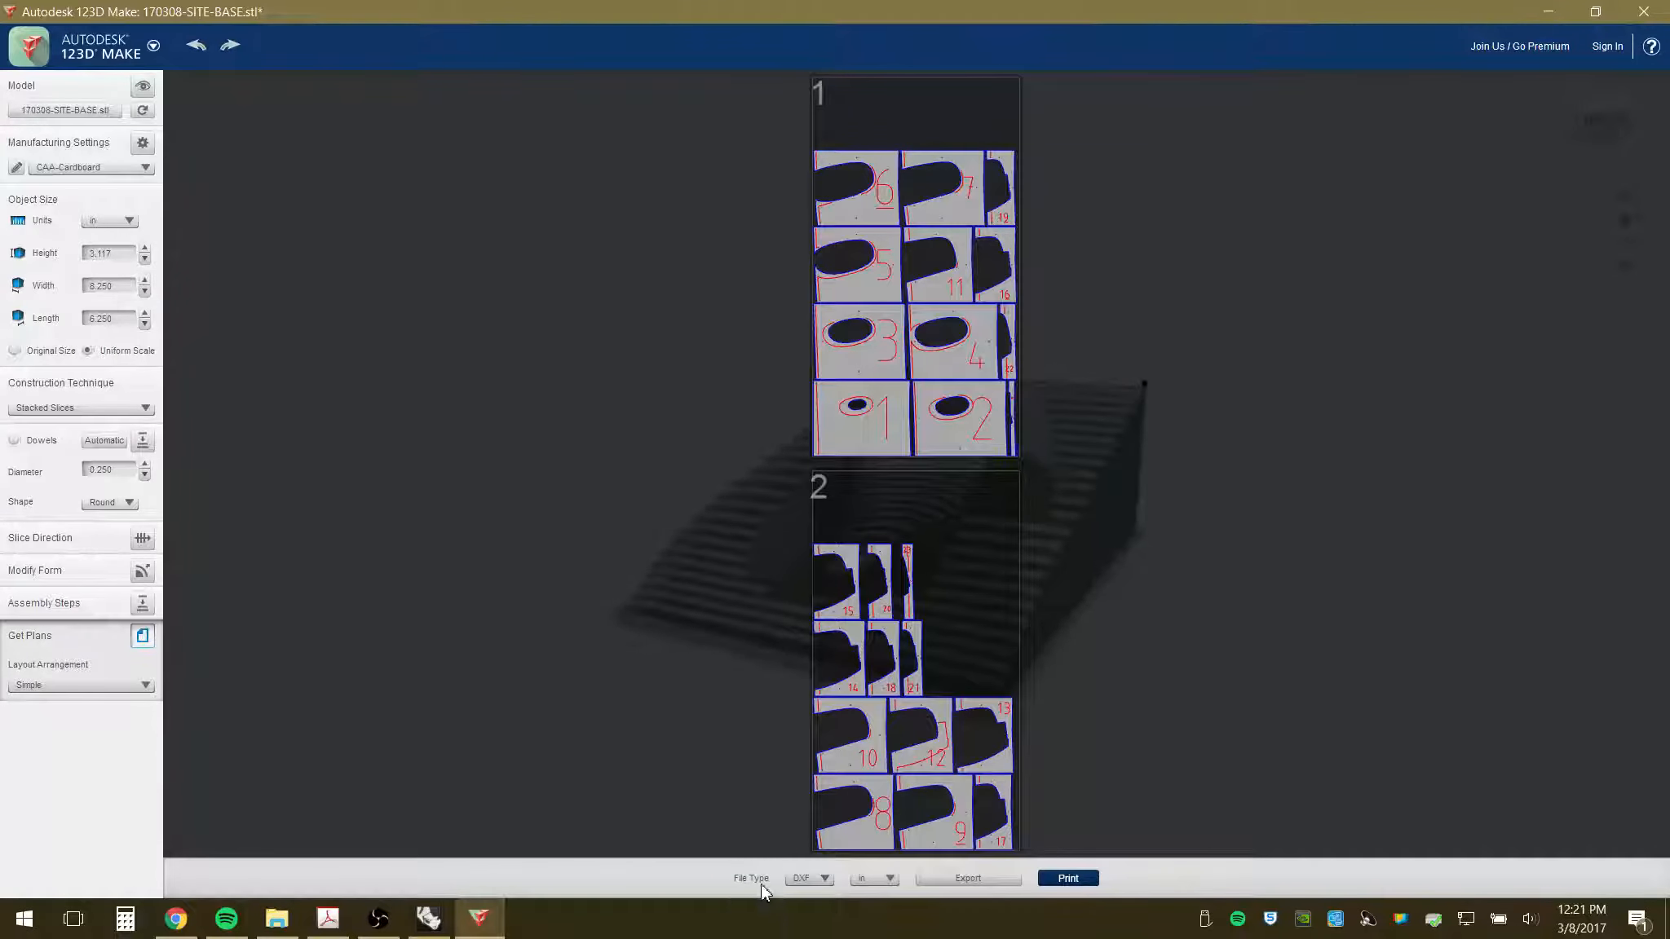
click(962, 880)
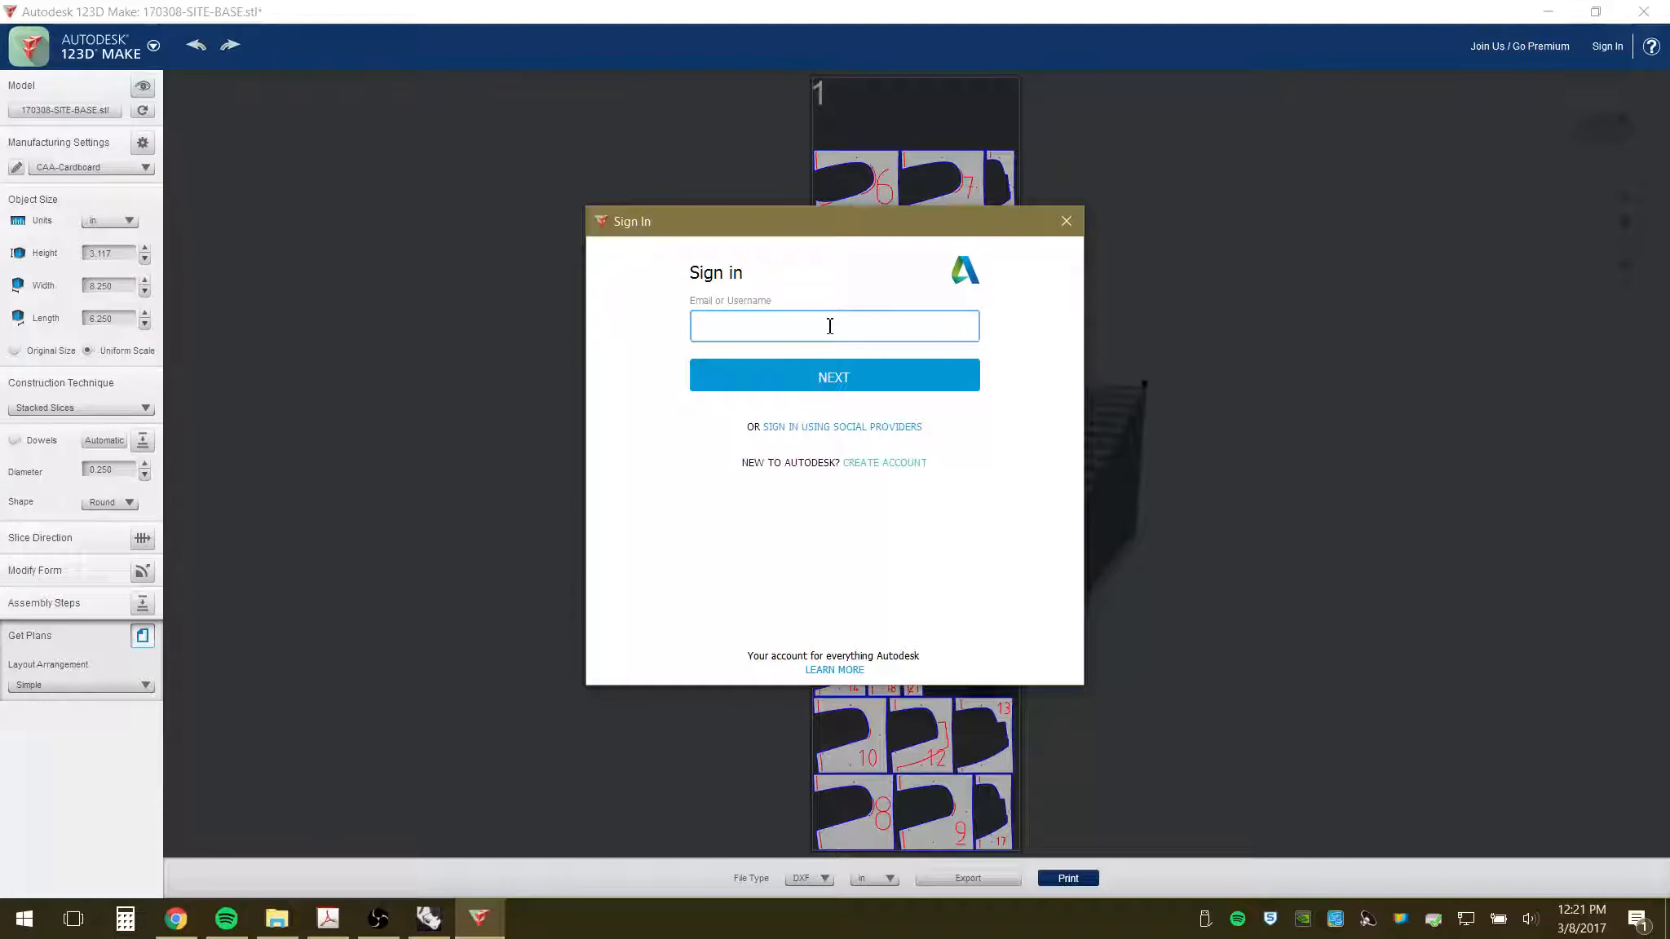
- Sign in by entering the Autodesk account e-mail, then the account password
click(723, 384)
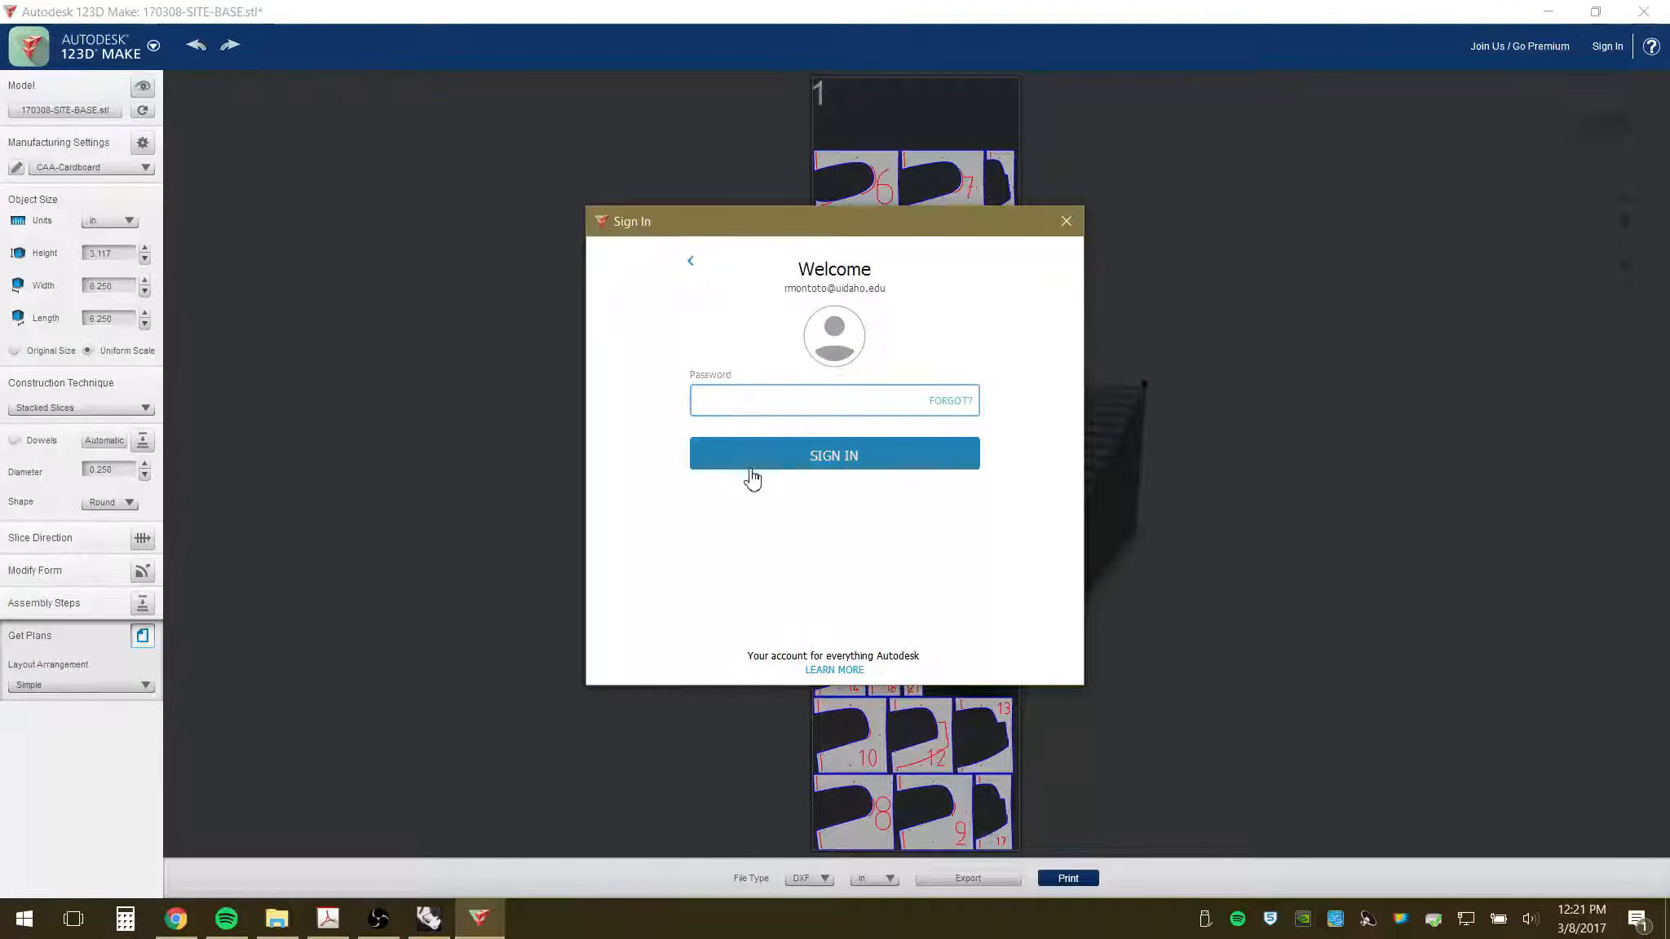
text(********)
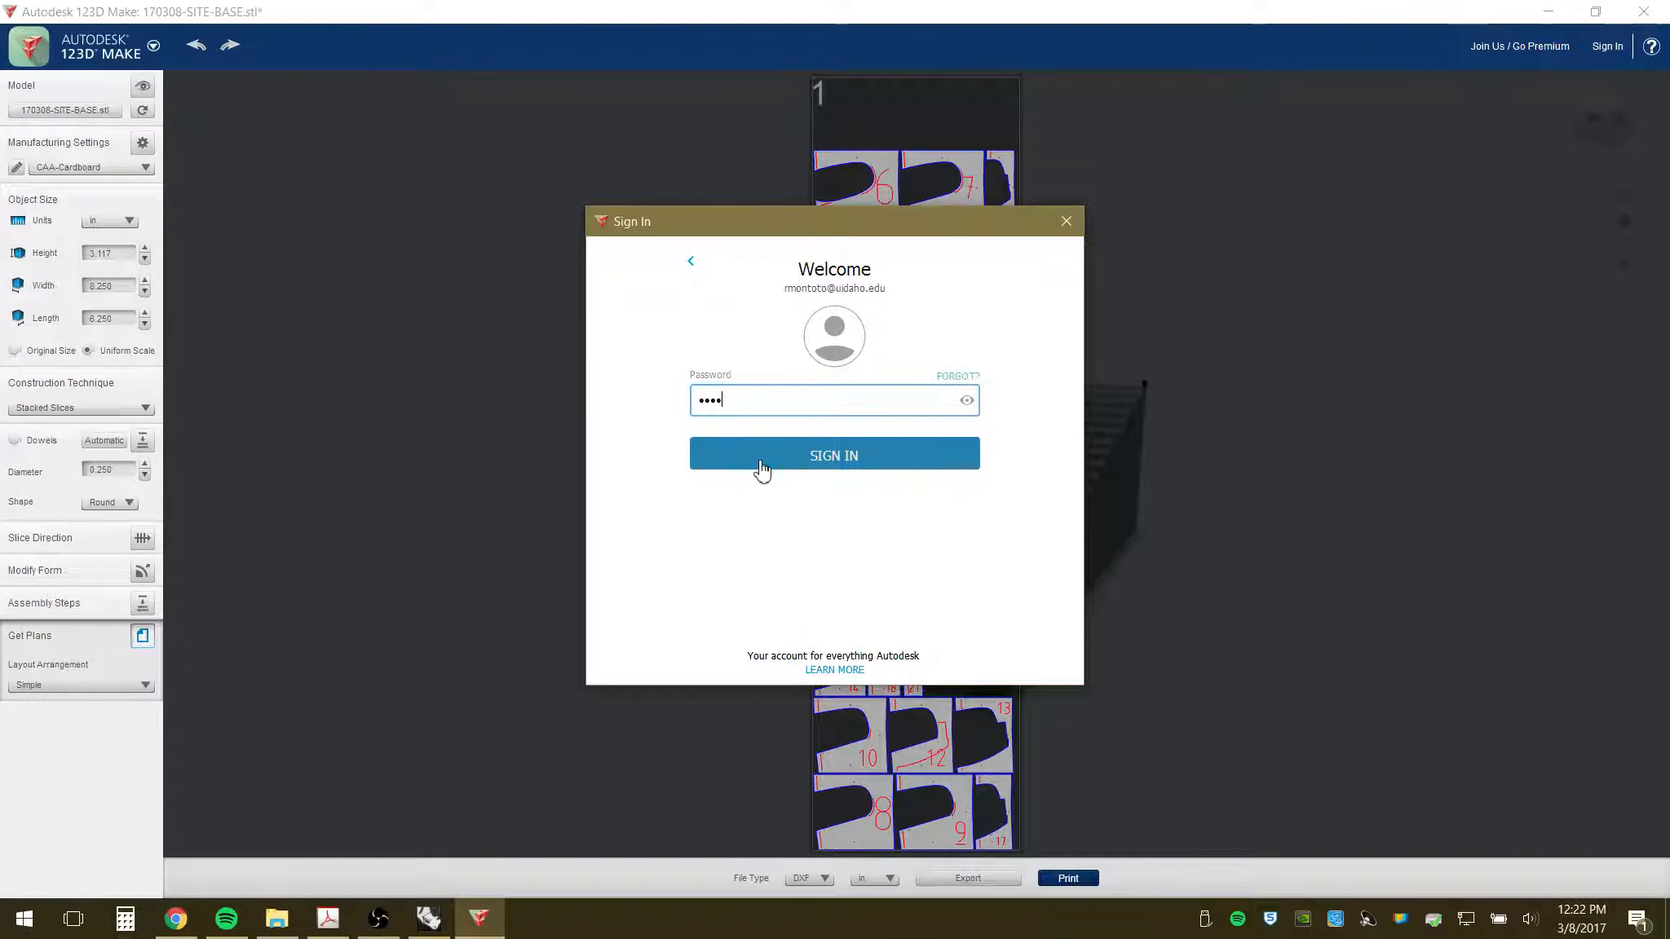
key(Return)
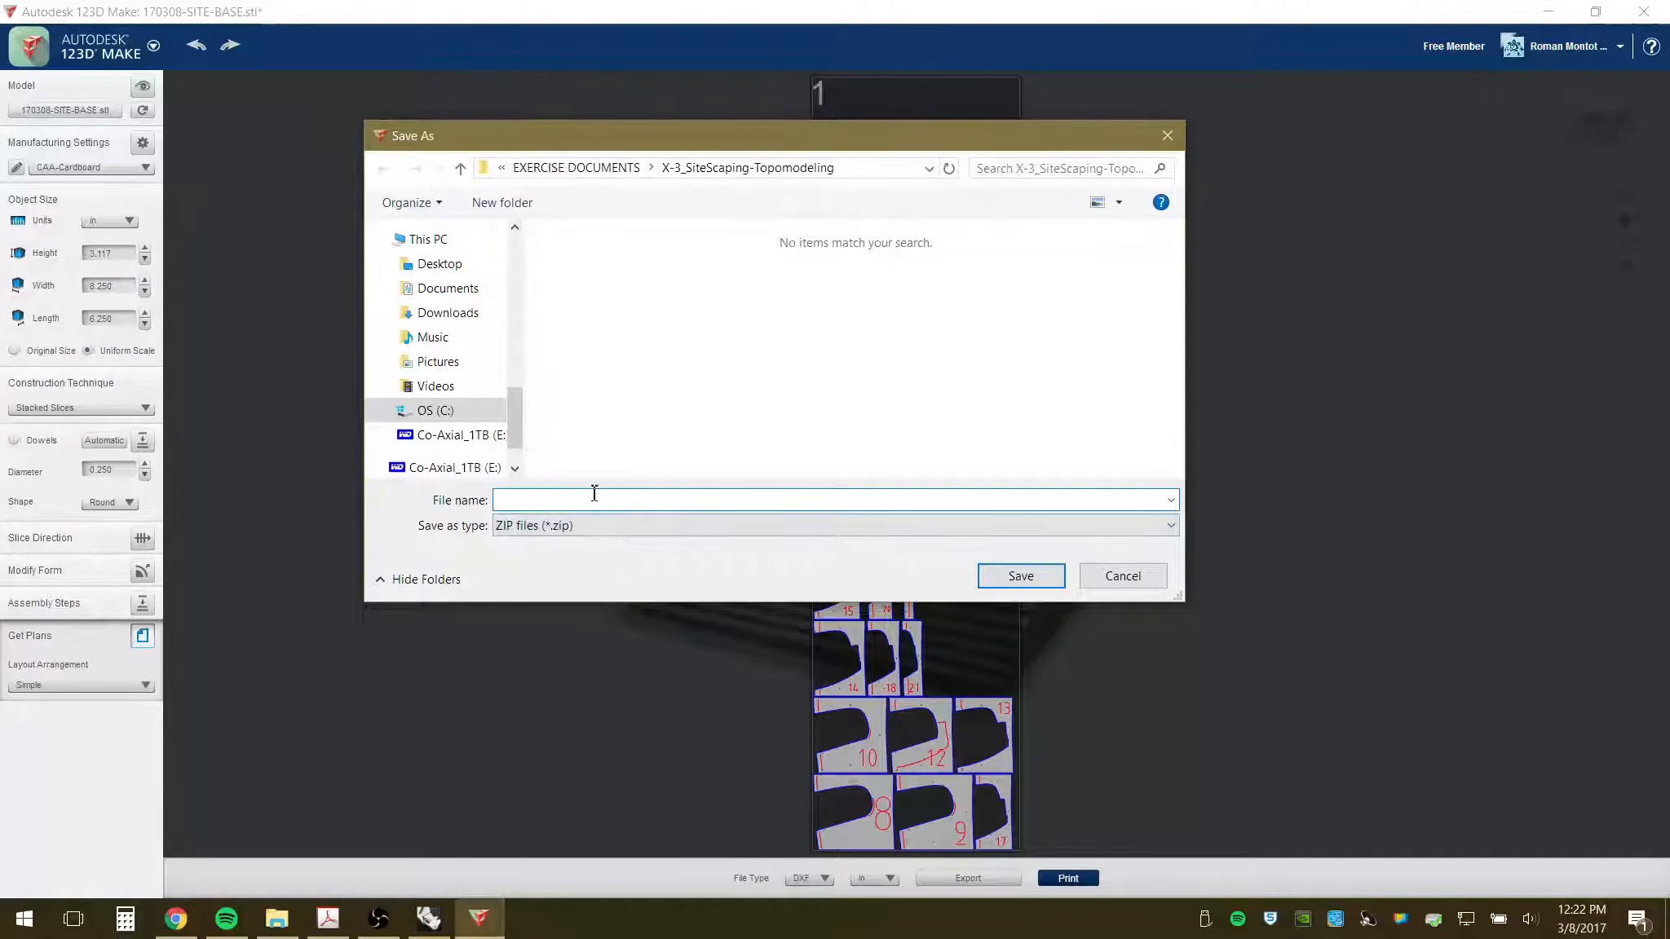
- Save the exported ZIP as 170308-SiteBase in the X-3_SiteScaping-Topomodeling folder
text(17)
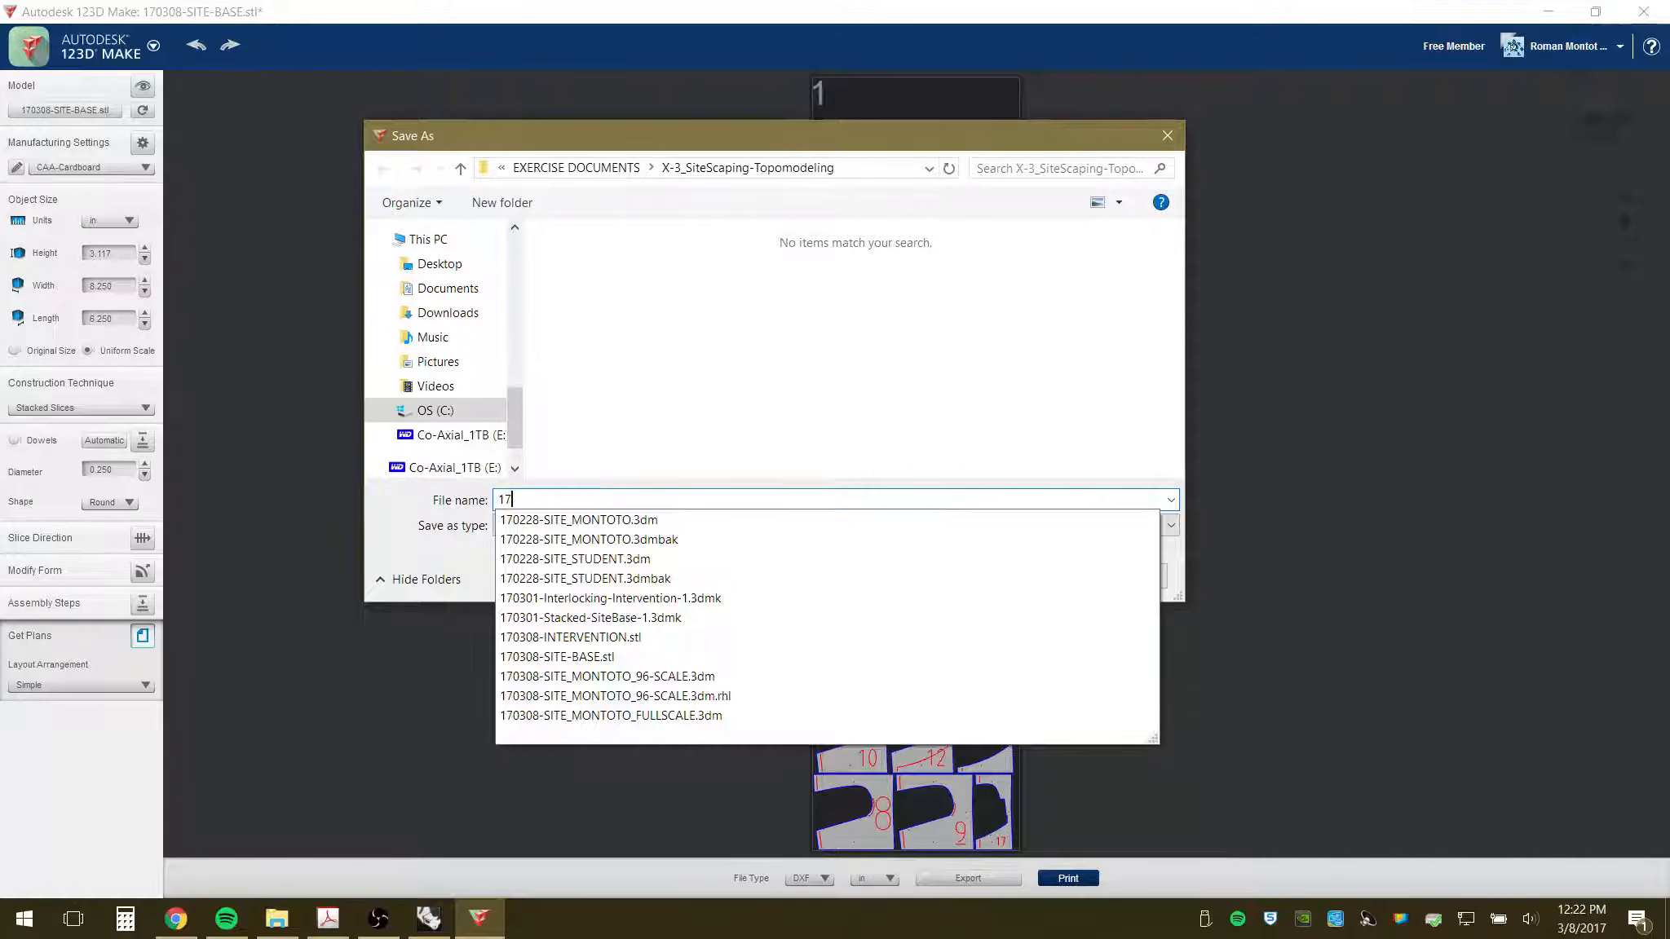
text(0308)
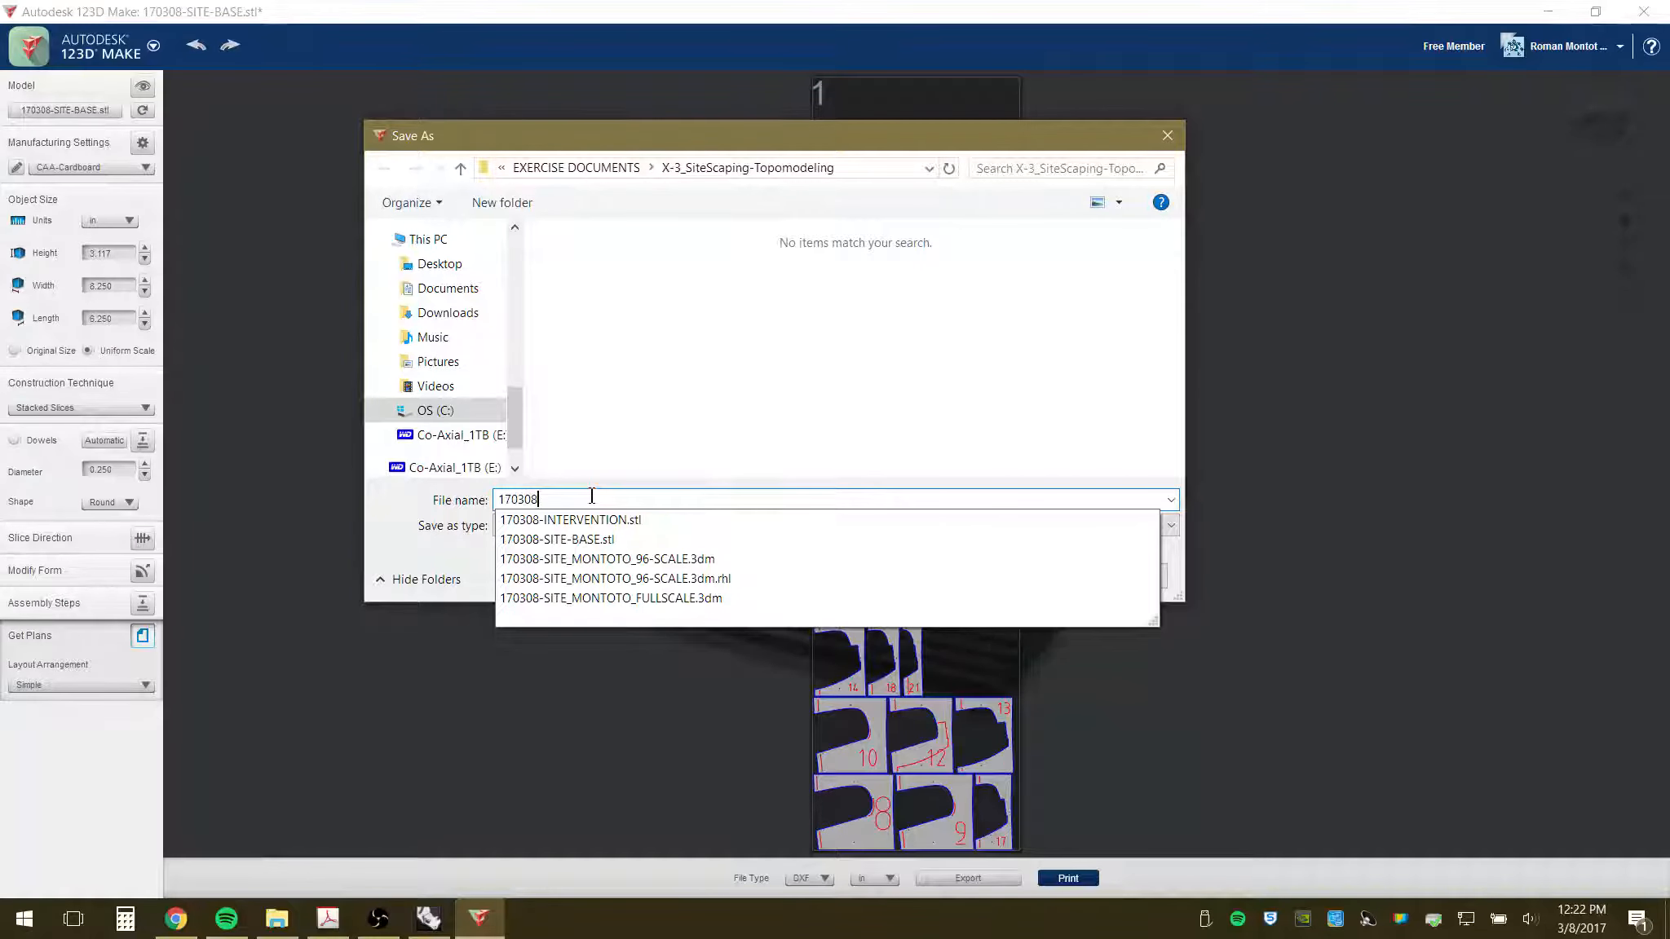
text(-)
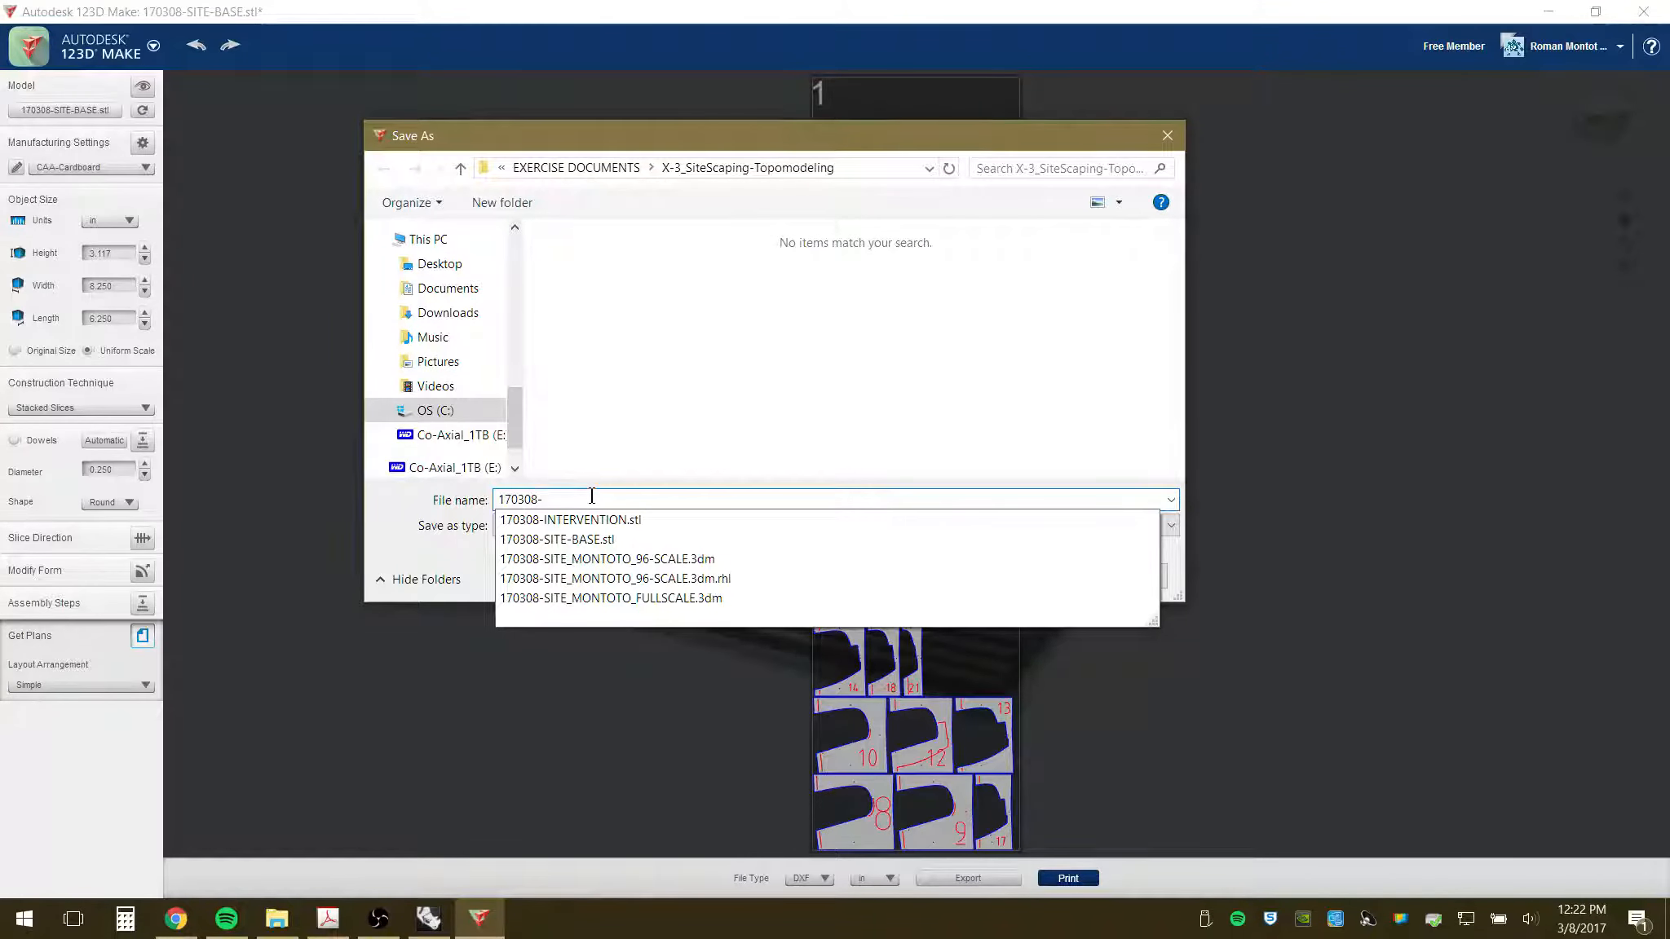
text(site)
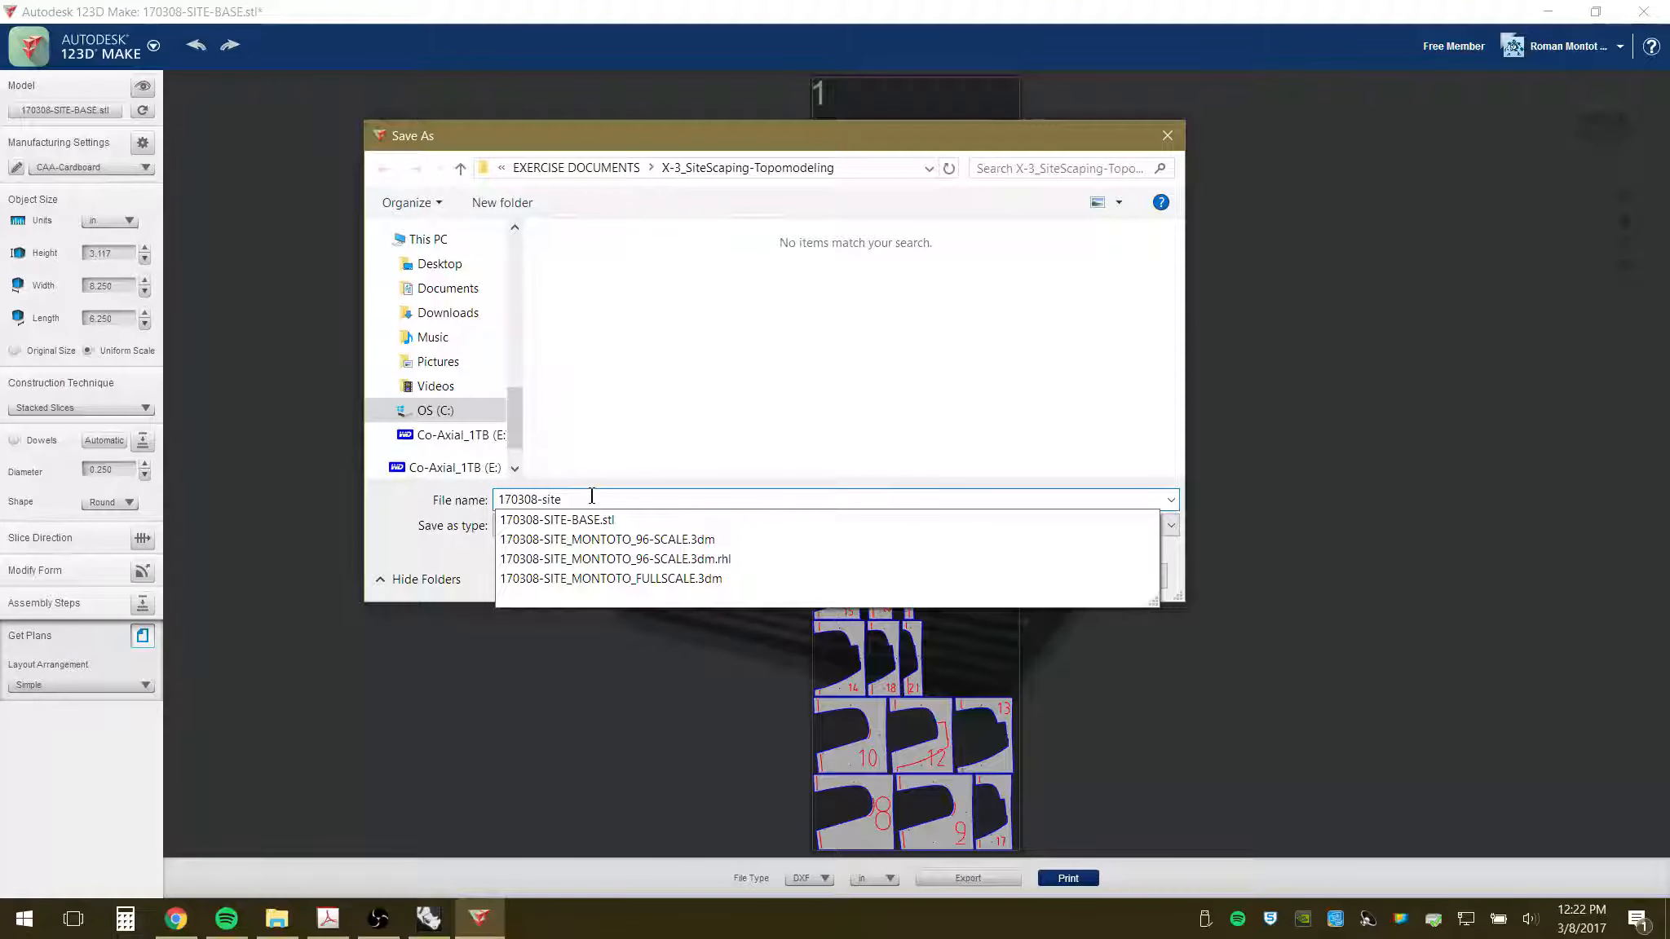
key(BackSpace)
text(Site)
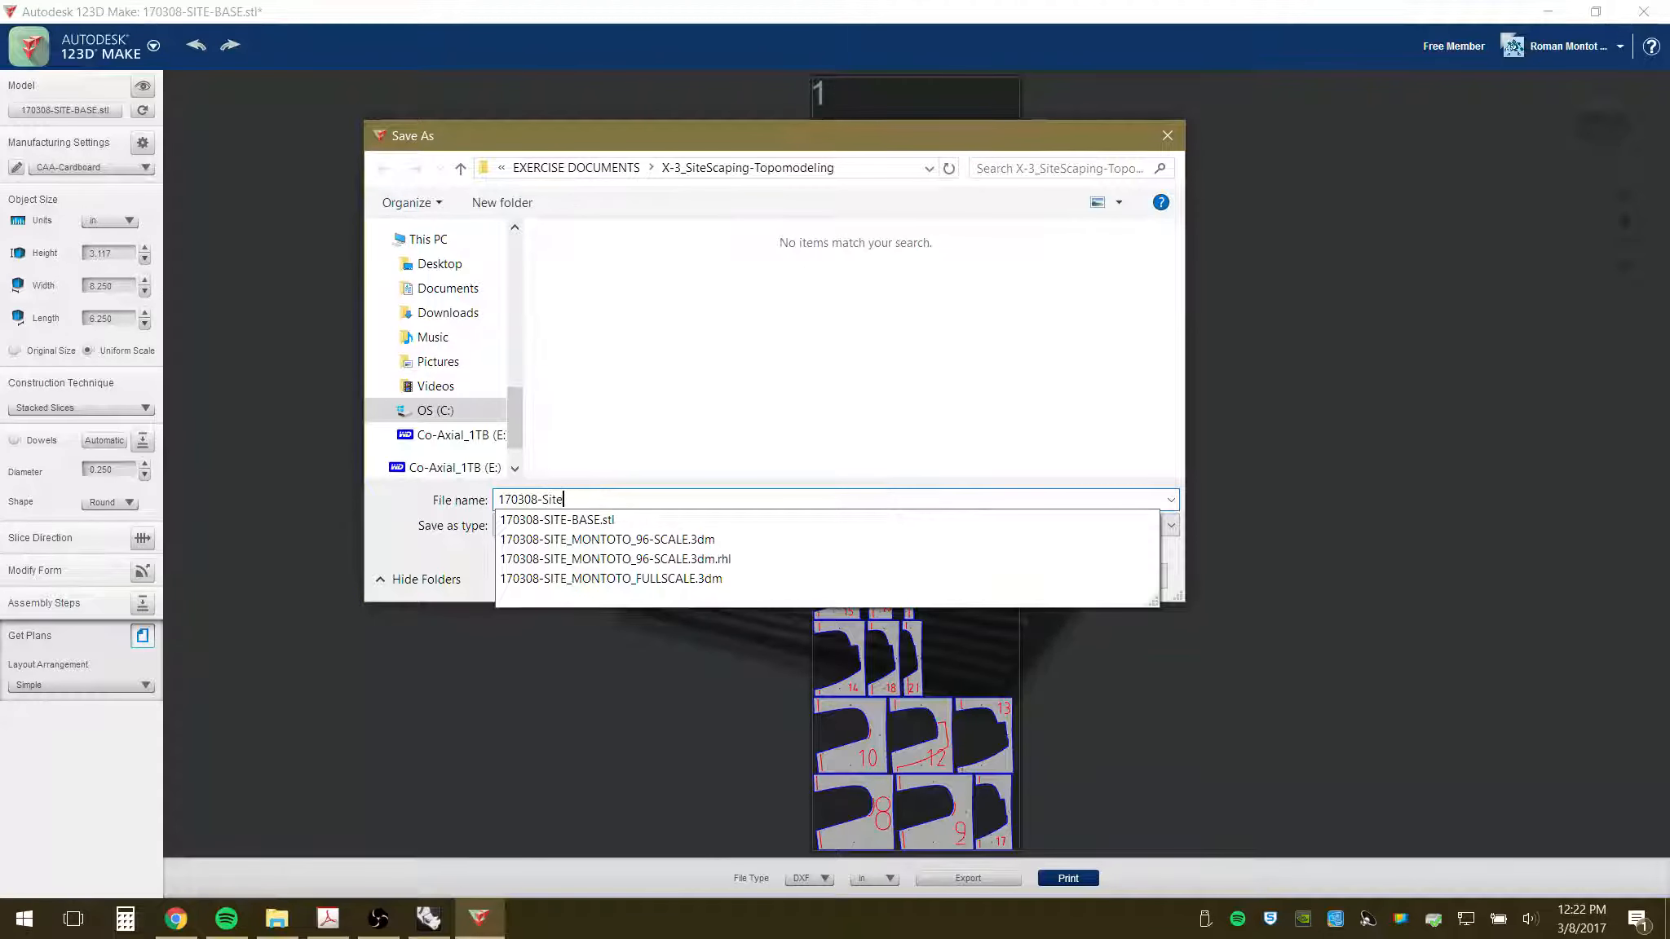
text(Base)
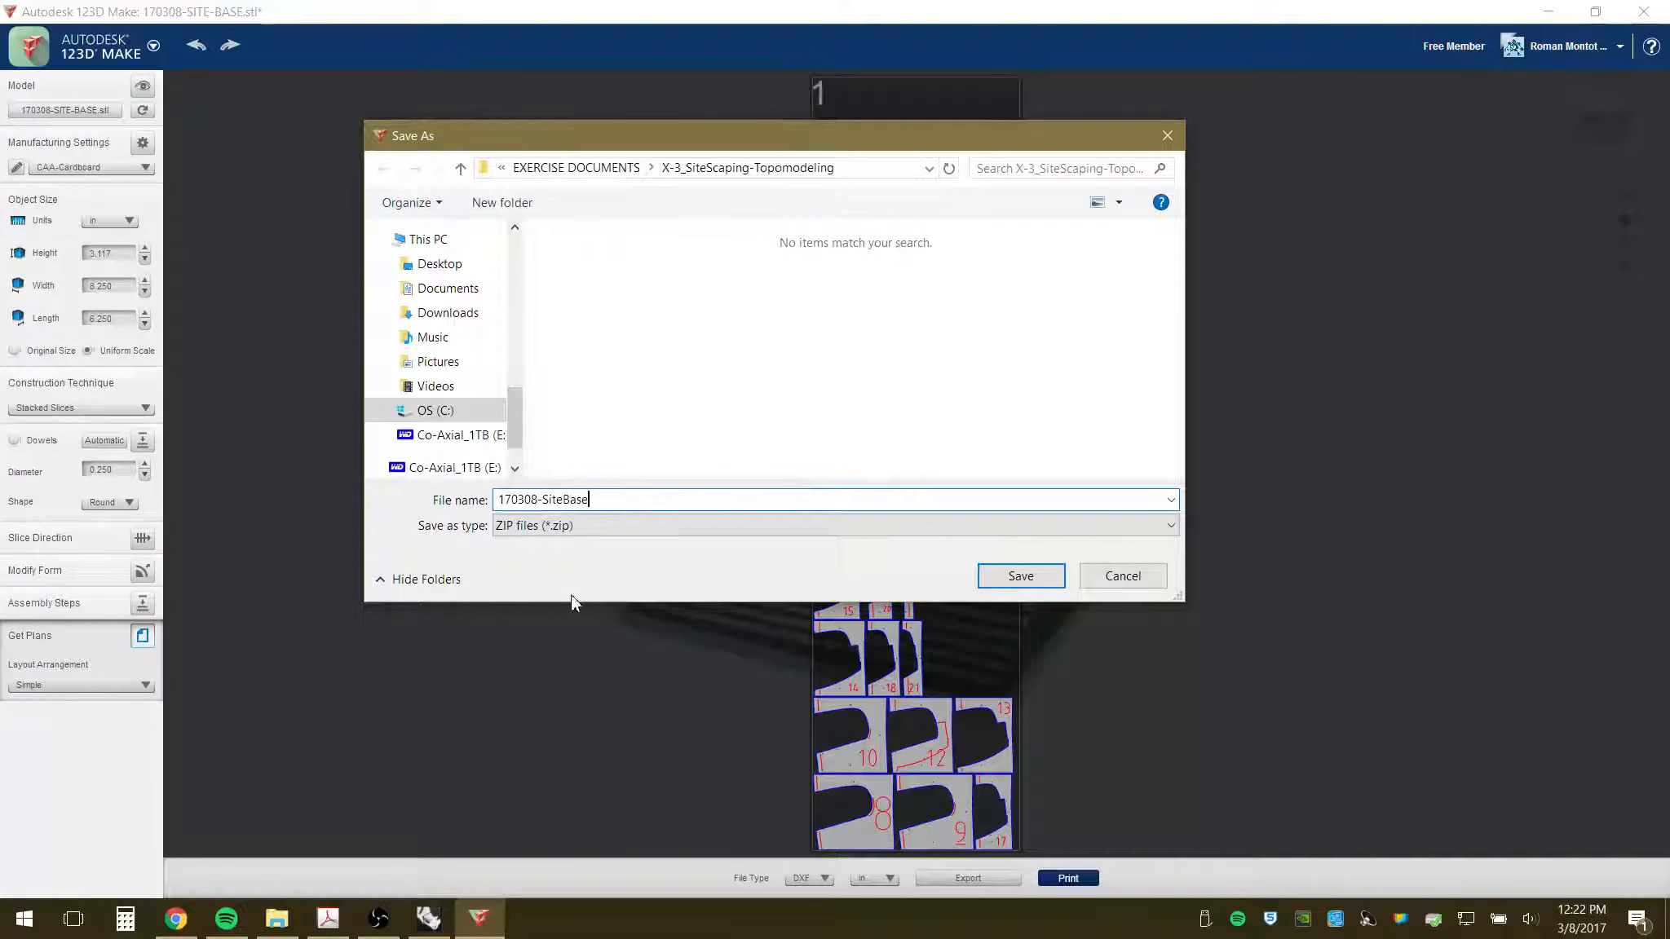
click(1019, 577)
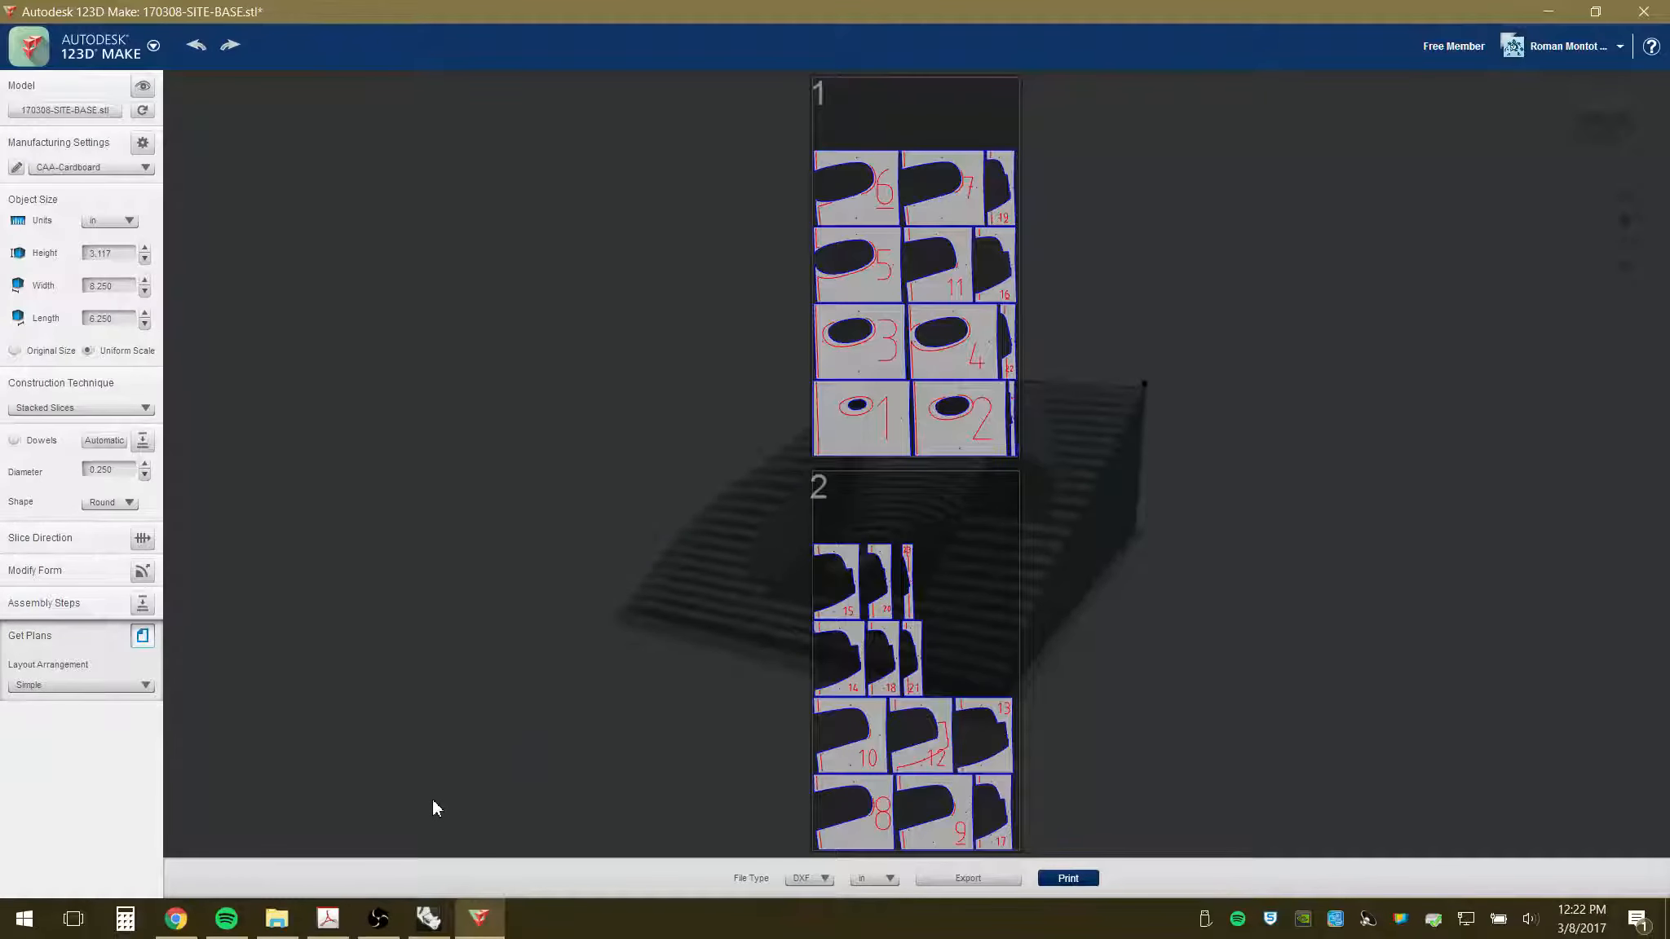
click(277, 919)
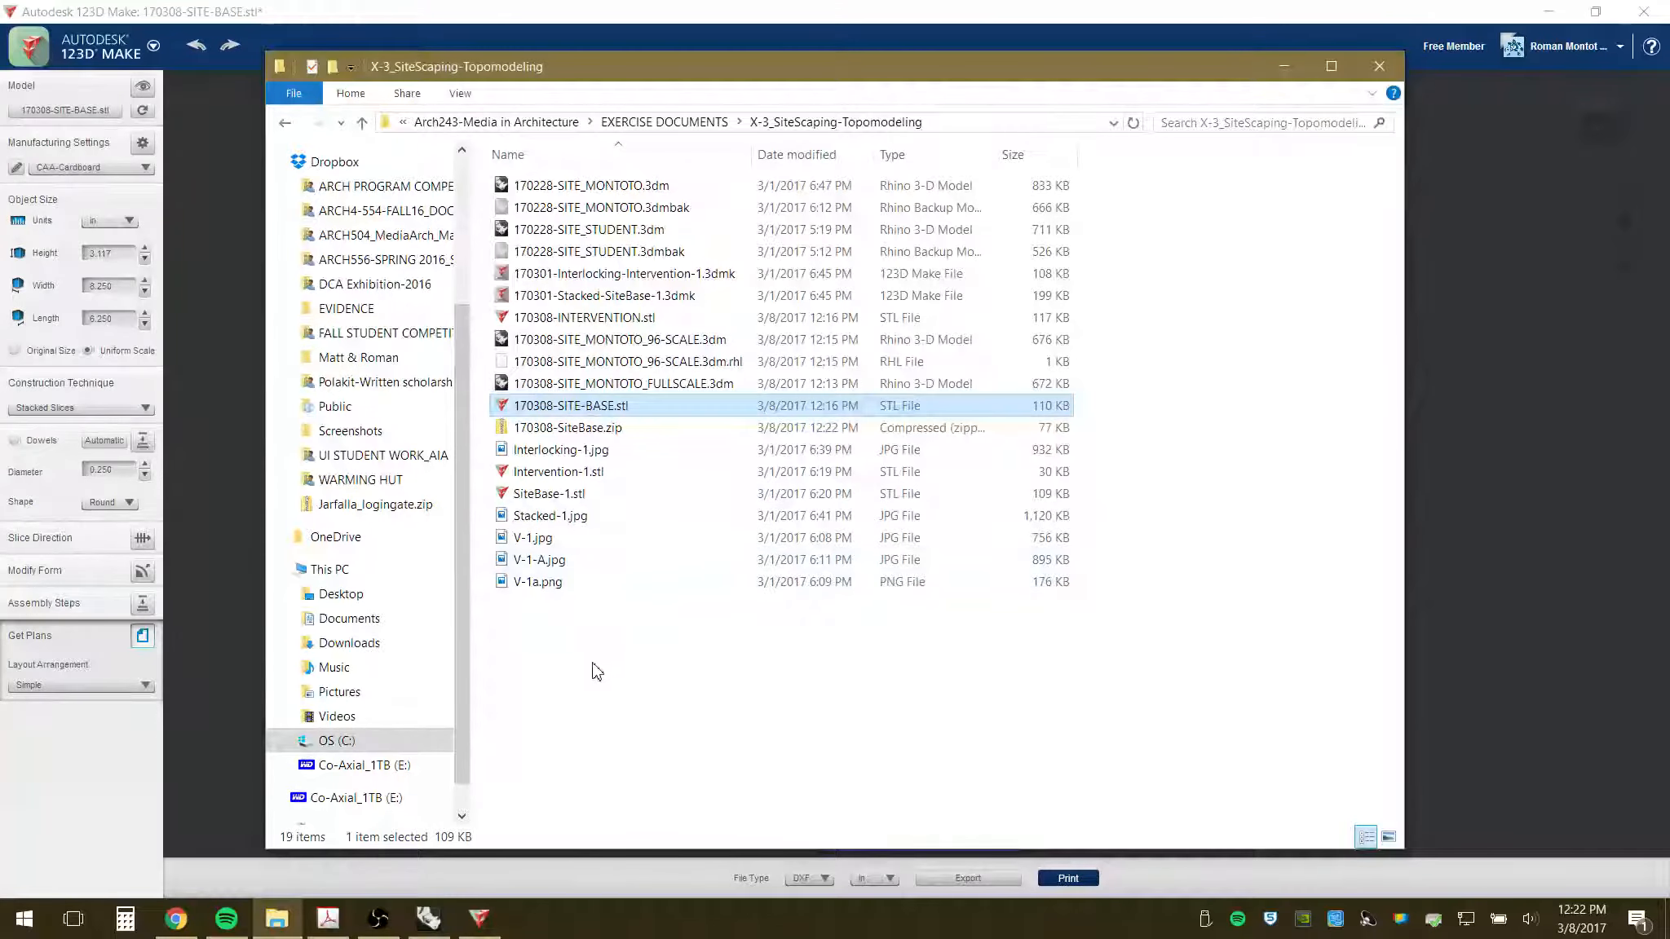
click(596, 431)
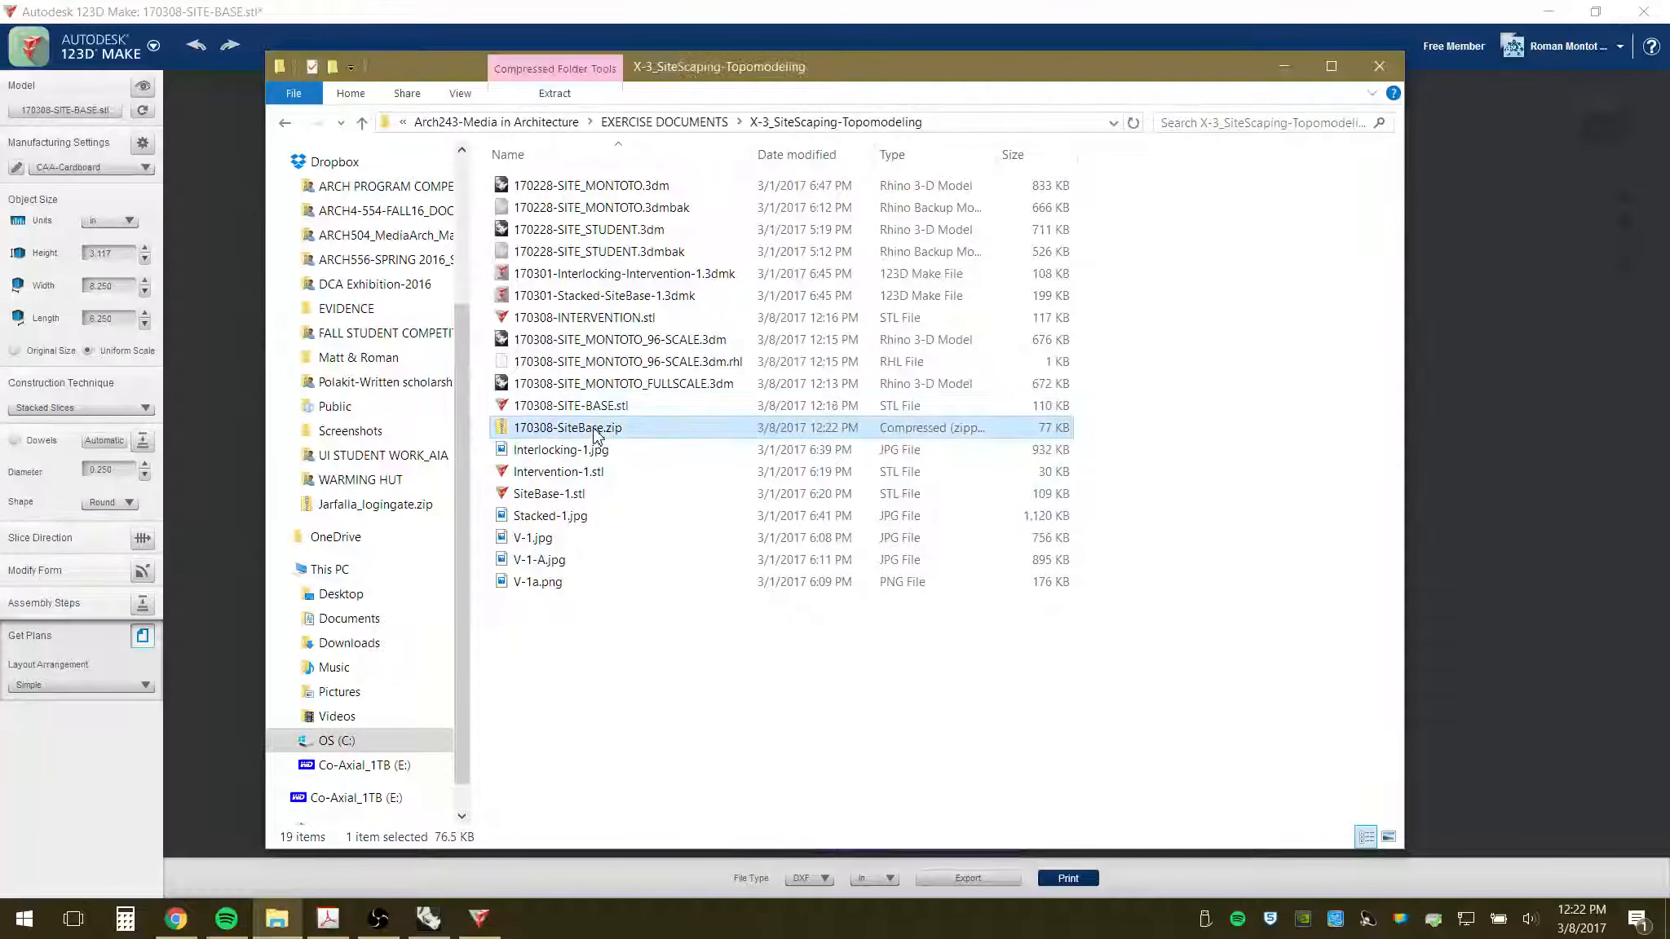
double_click(561, 431)
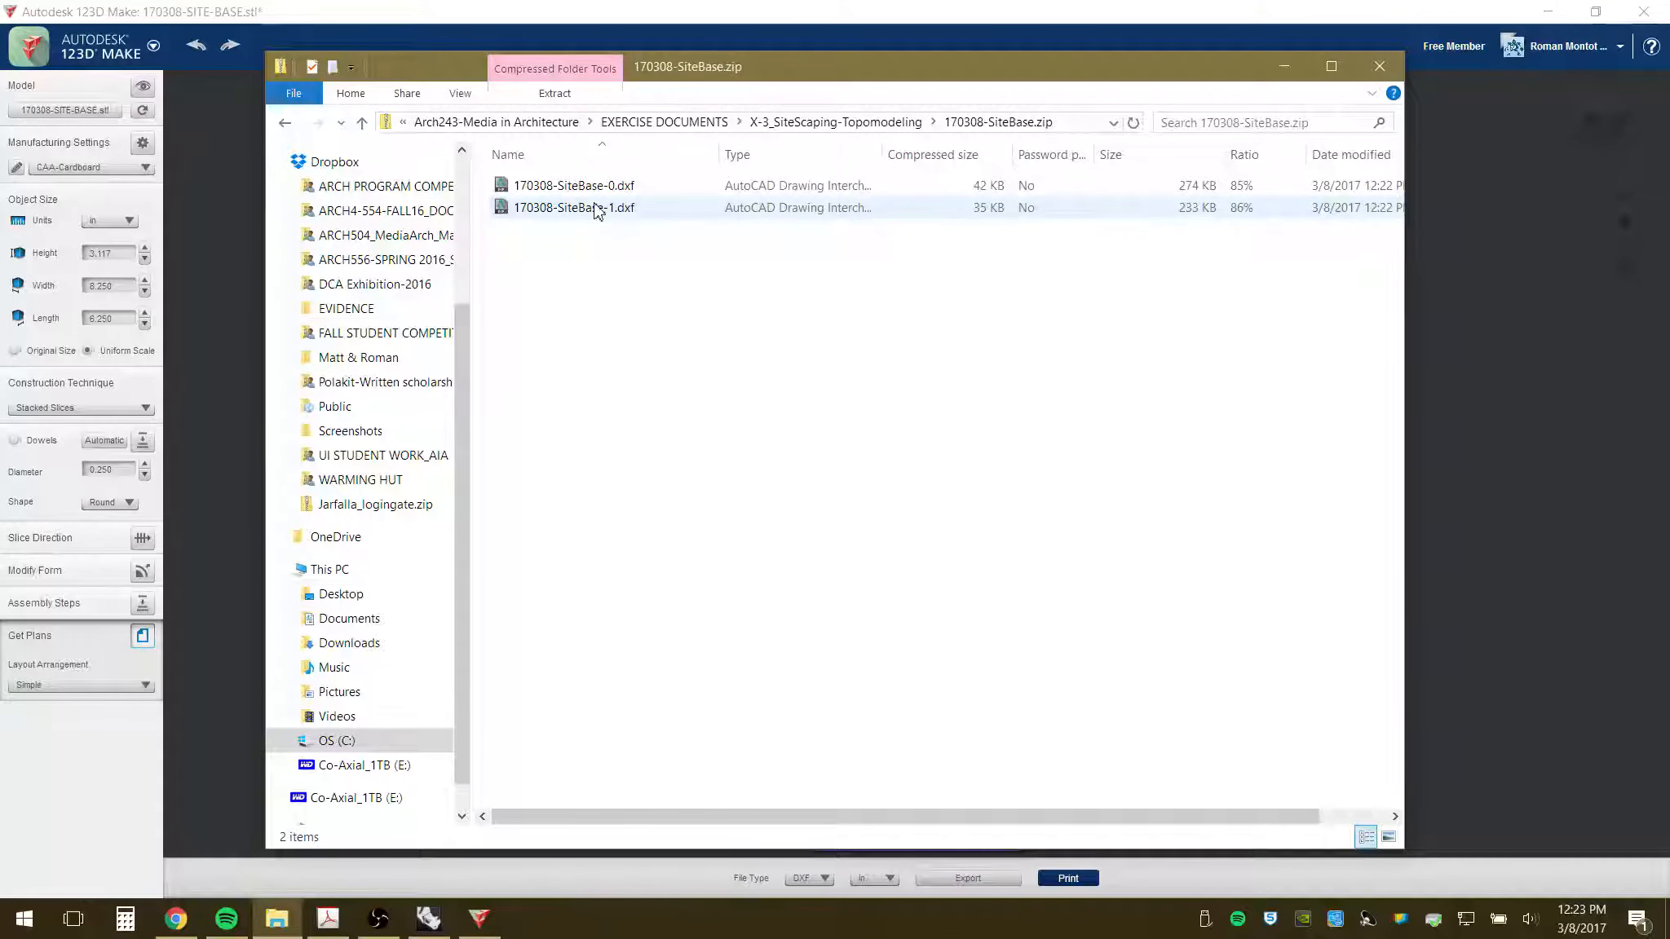
click(285, 122)
click(758, 10)
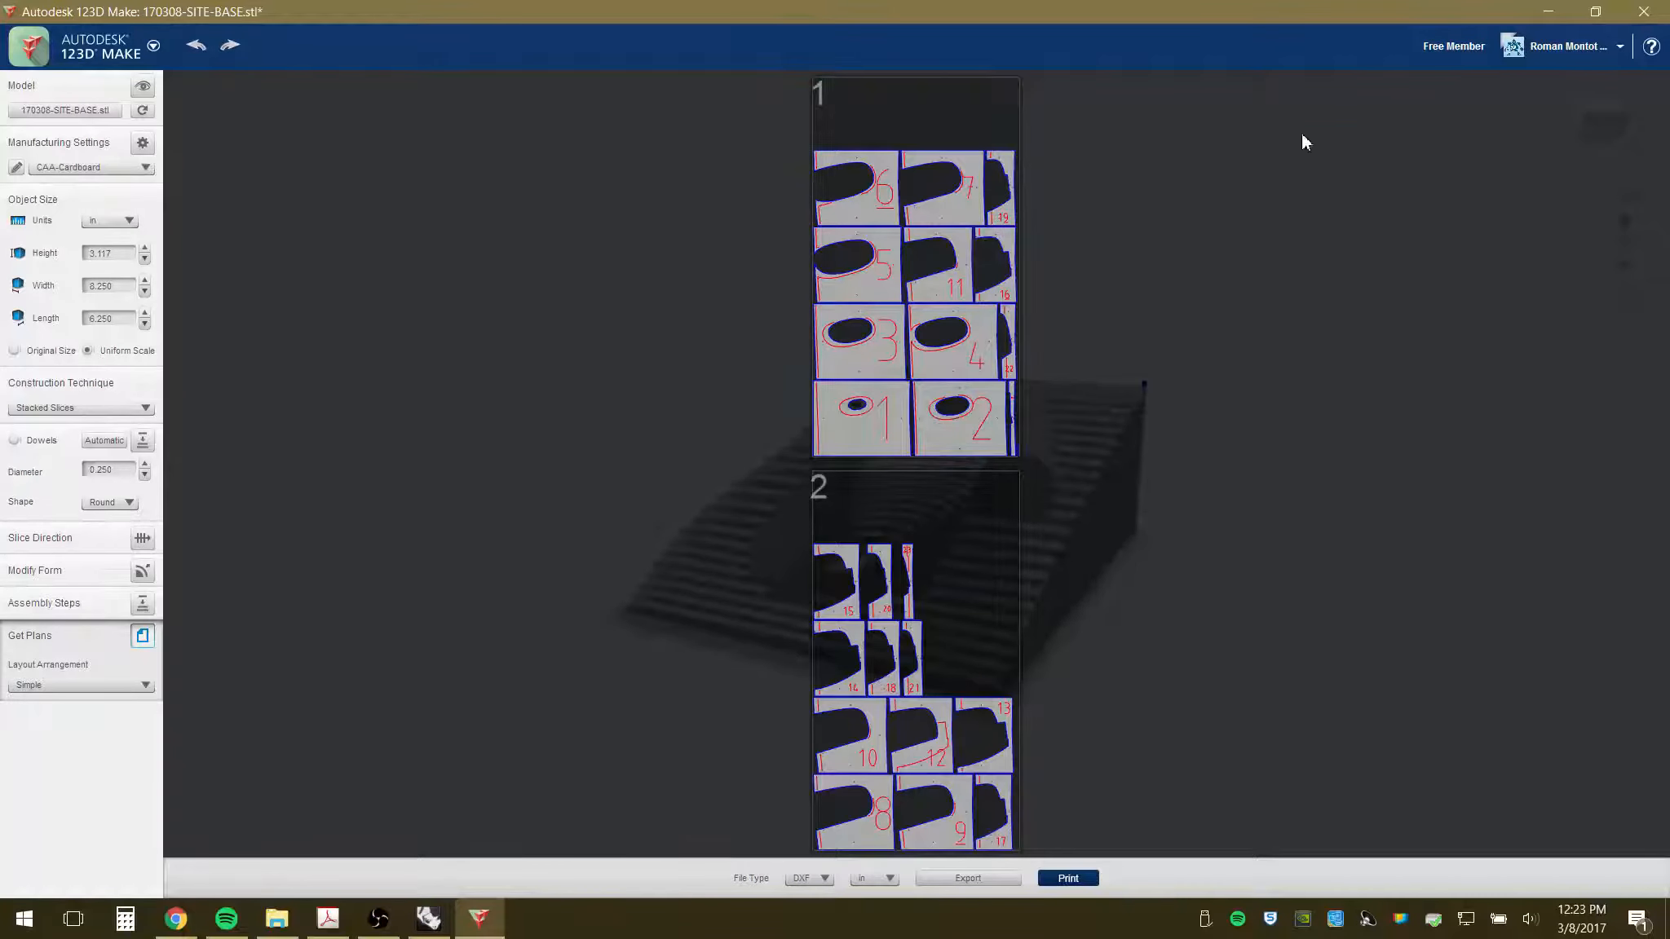
- Return to the site model view and accept saving the modified document
click(73, 112)
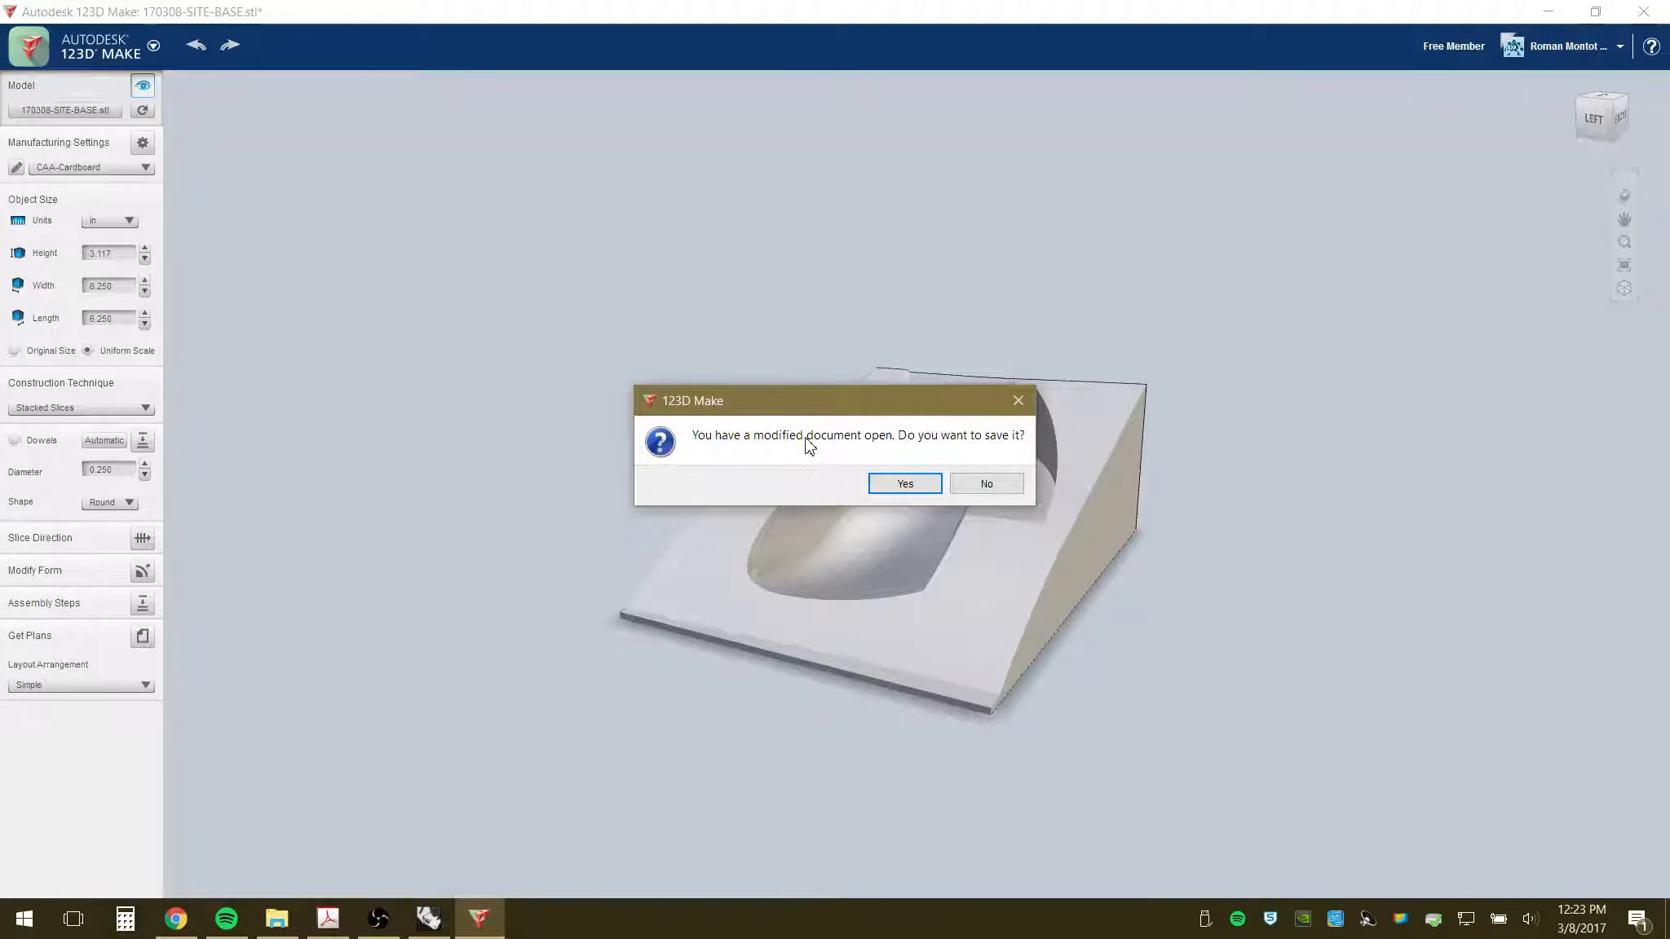
click(903, 484)
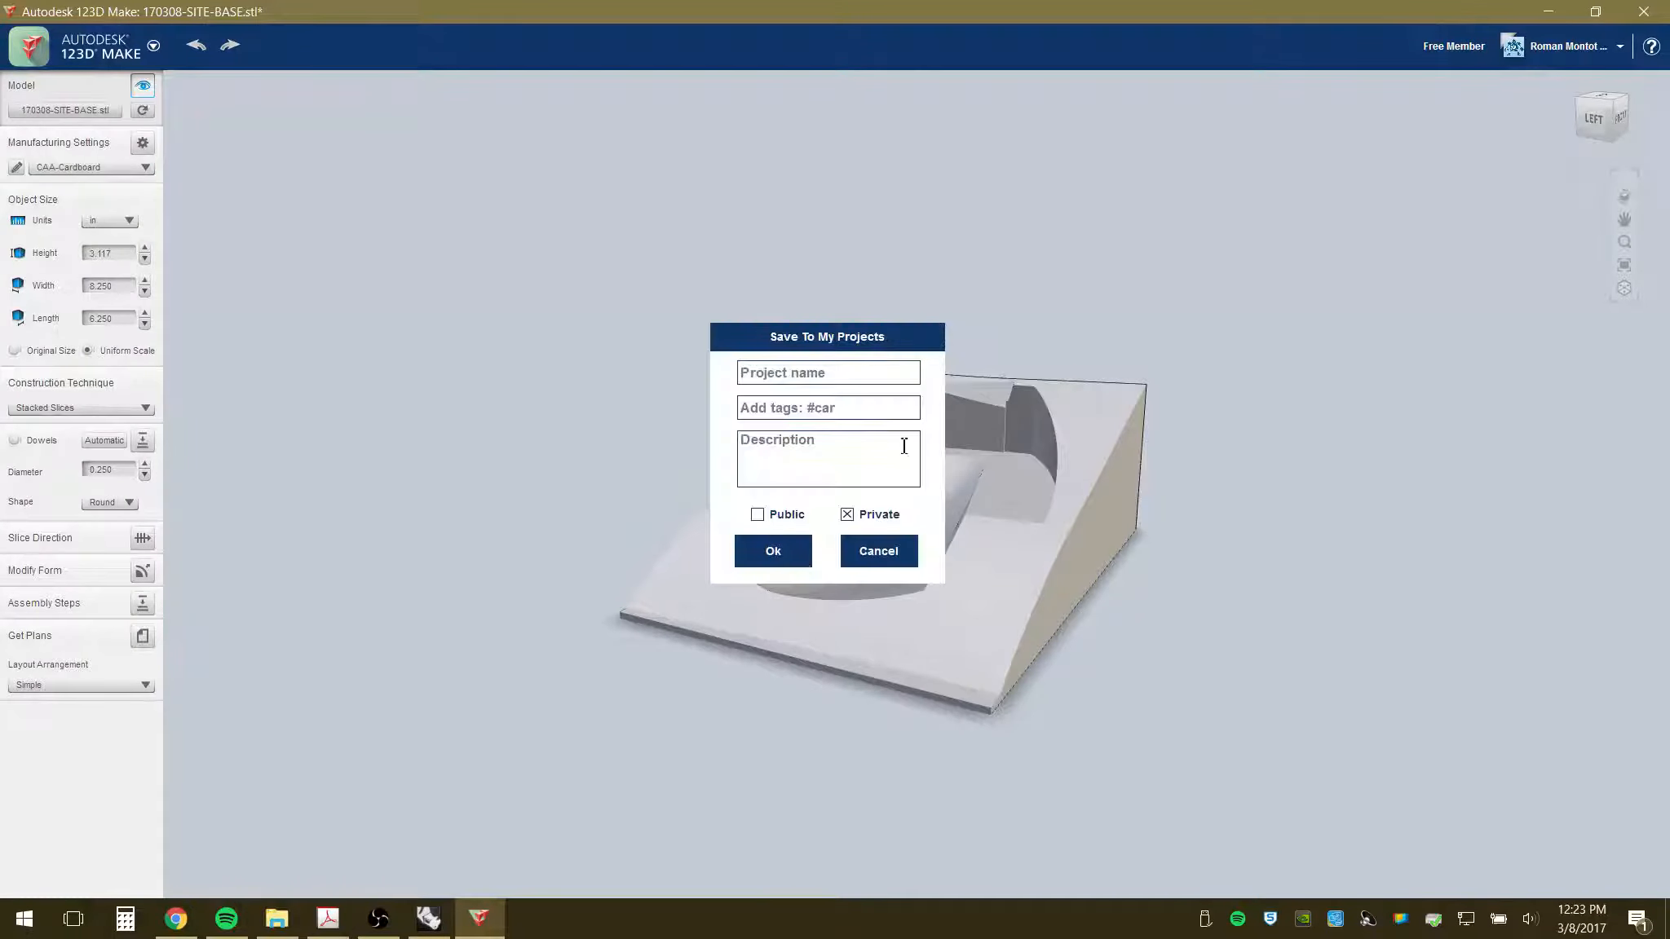
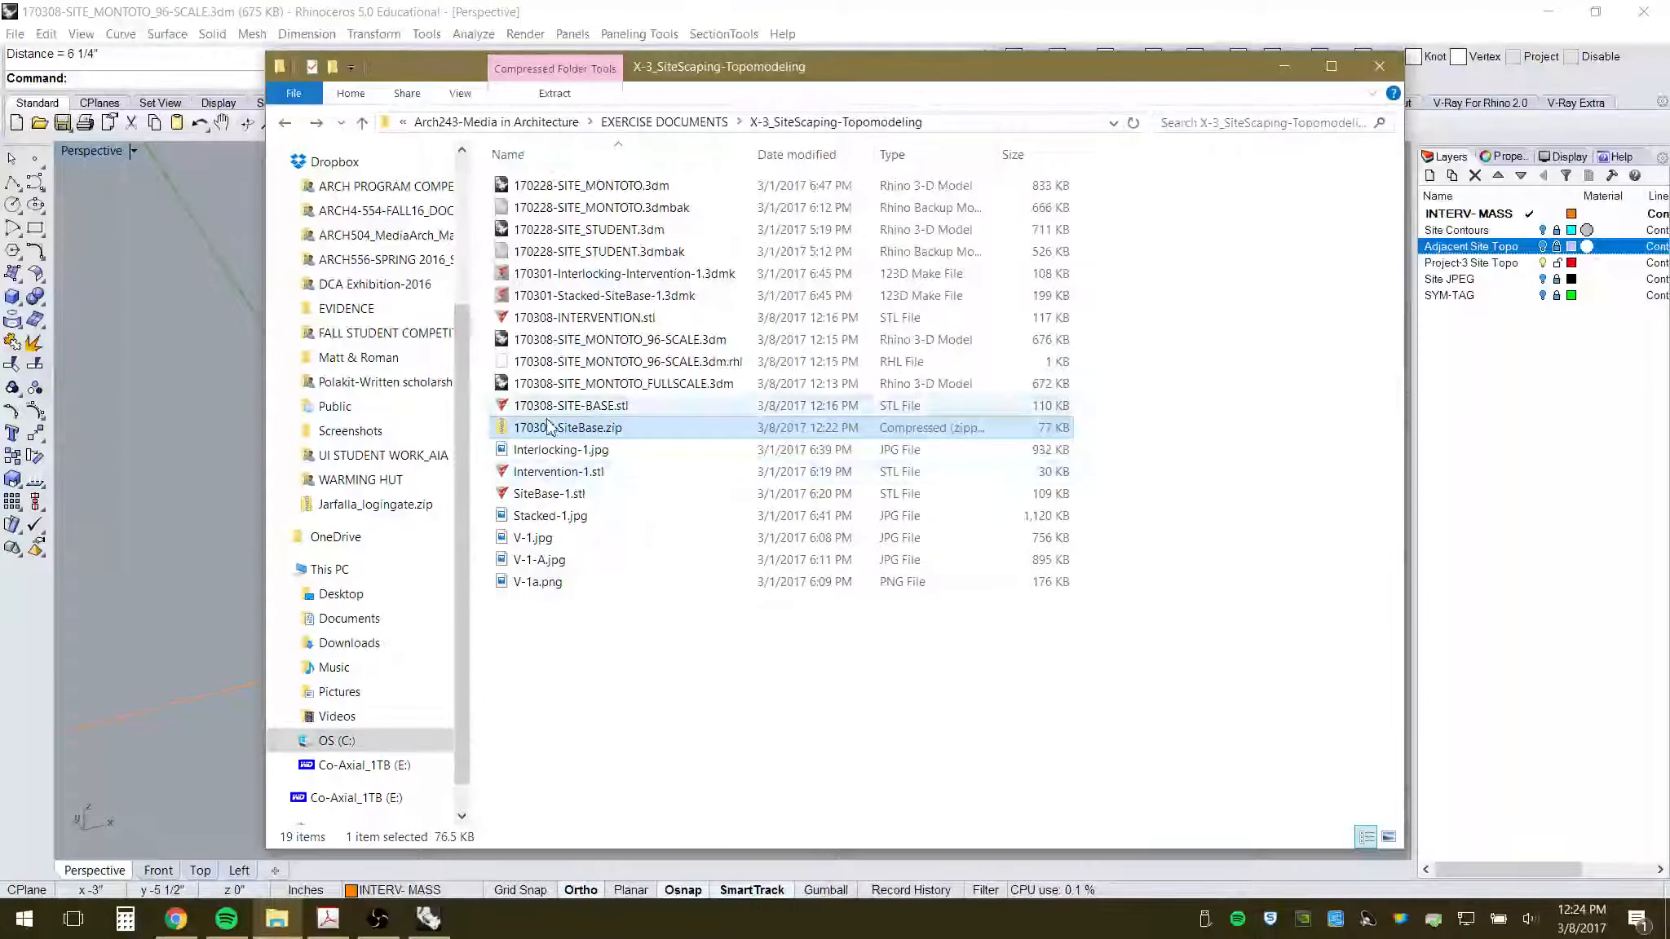
- Open 170308-INTERVENTION.stl from File Explorer with the 123D Make application via Open with
right_click(531, 319)
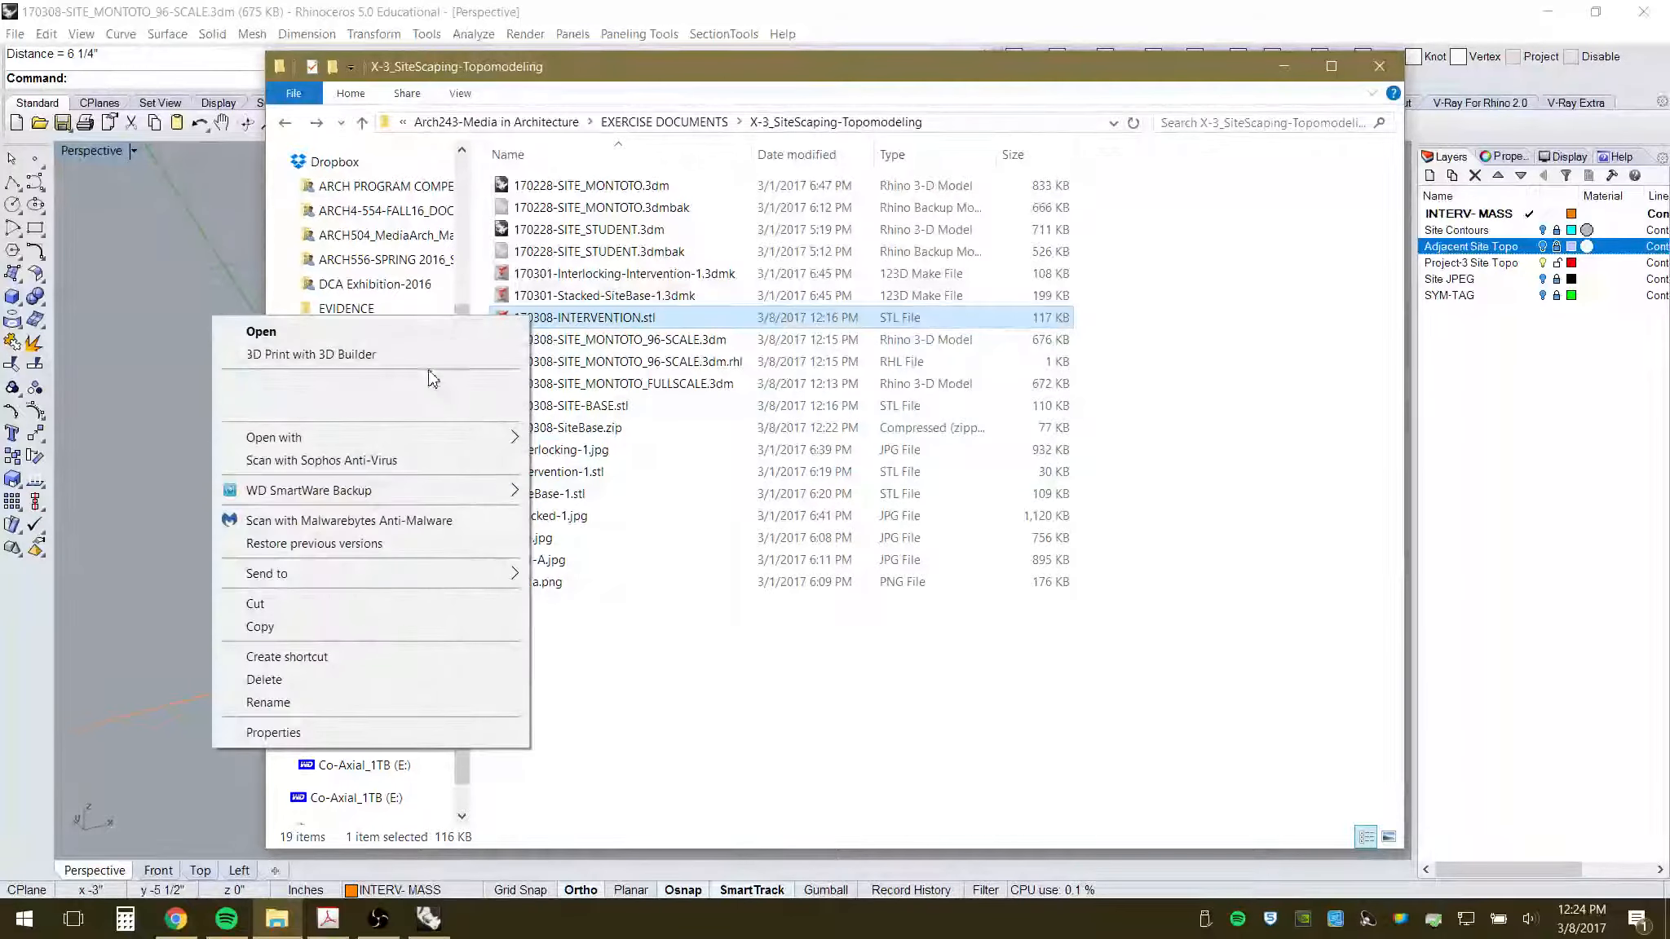
mouse_move(429, 439)
click(634, 441)
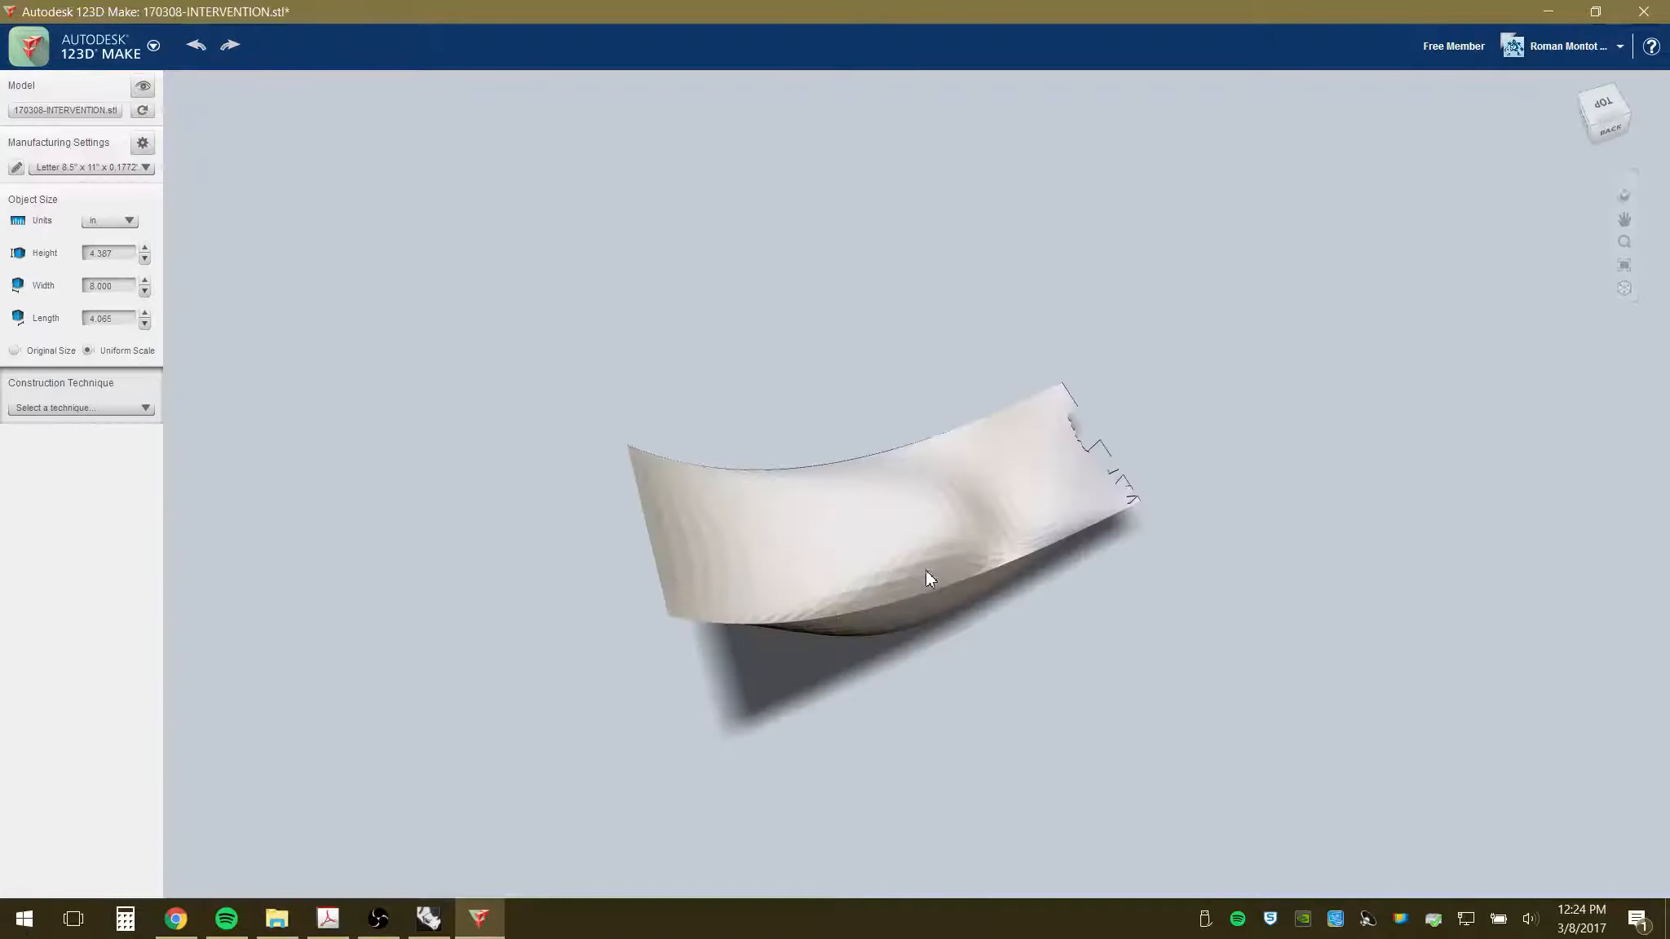
- Orbit and zoom around the loaded intervention surface to inspect its top and dark underside
drag(1004, 611, 625, 589)
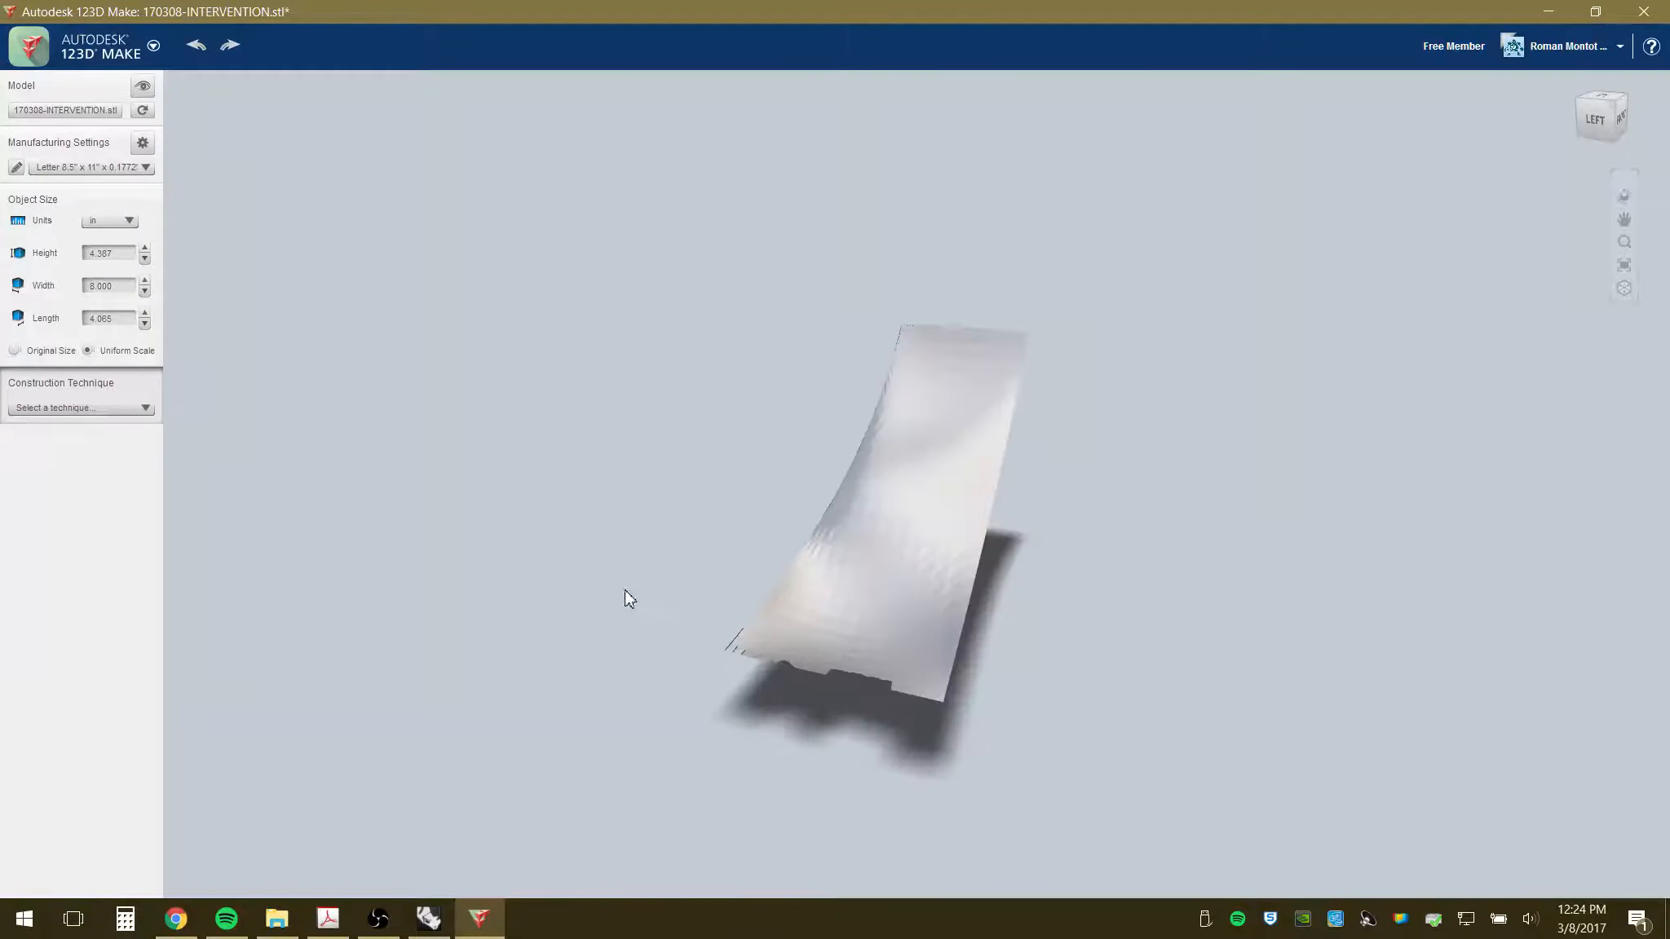
drag(978, 709, 800, 715)
scroll(750, 690, up, 3)
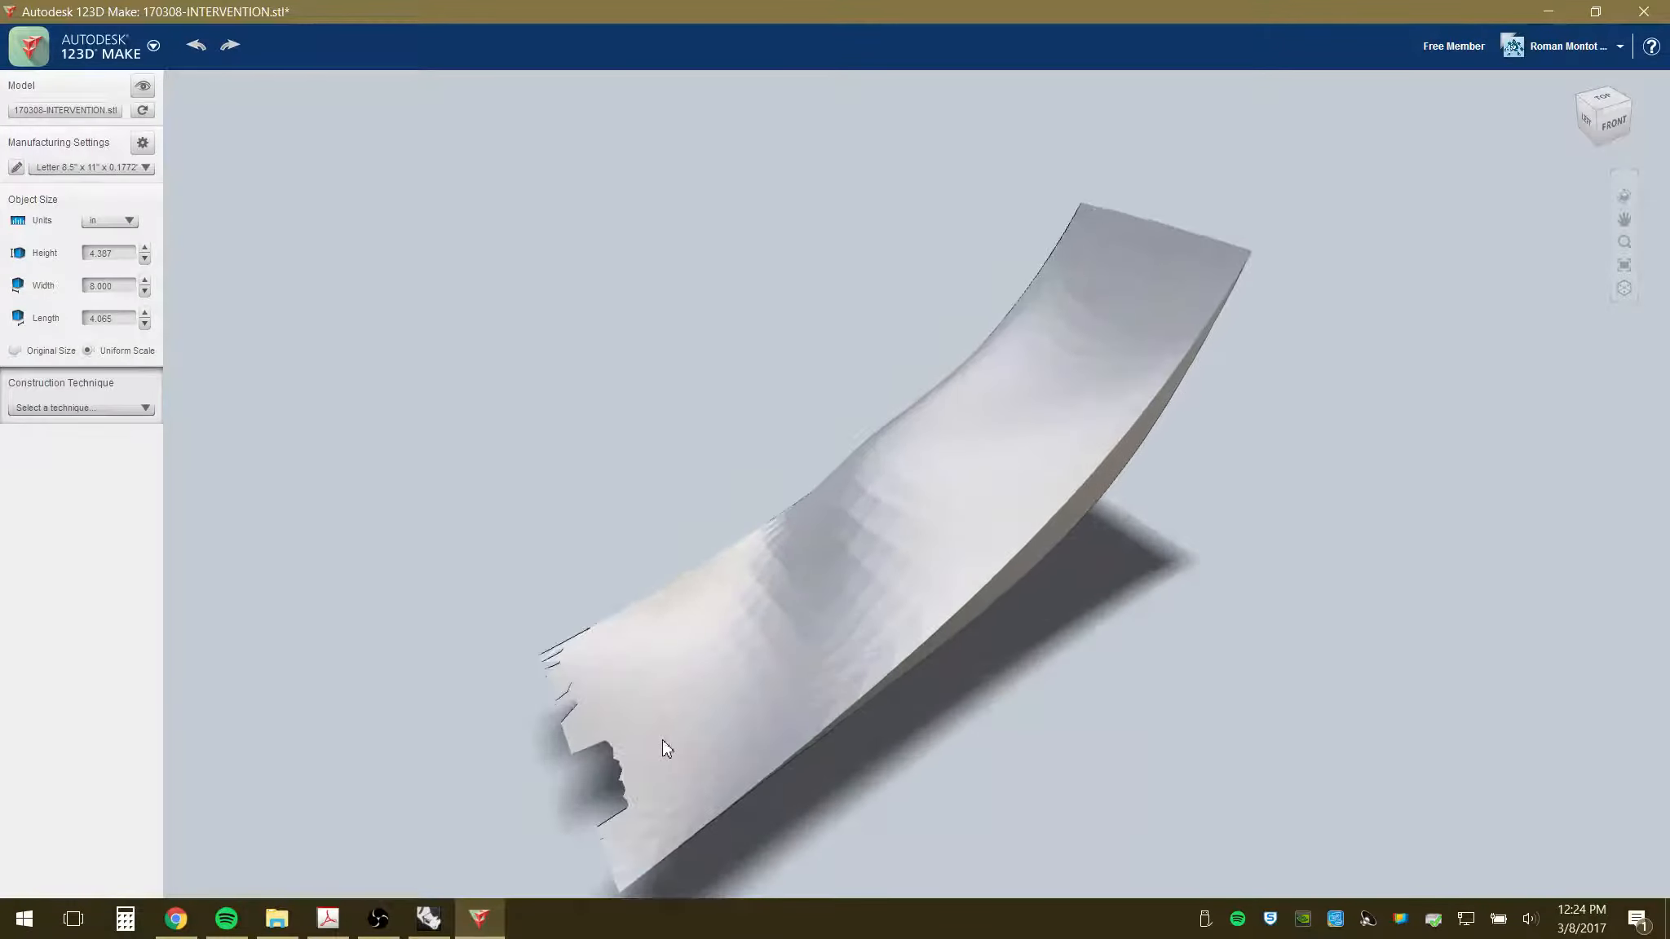
drag(662, 740, 686, 633)
scroll(589, 680, up, 3)
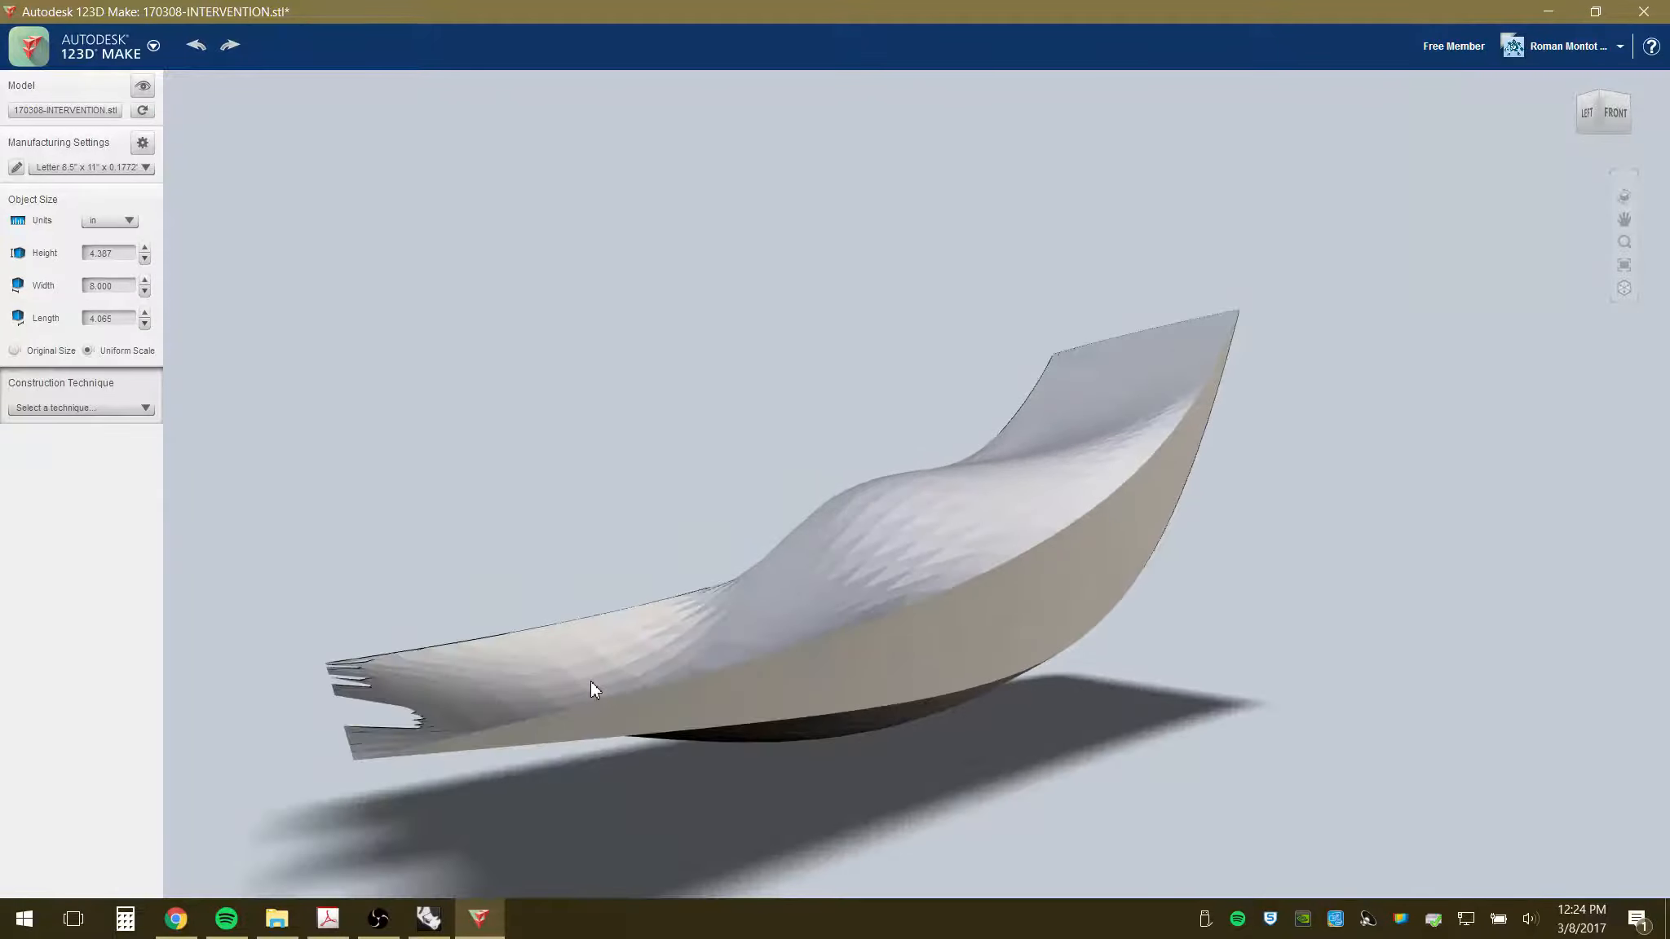
drag(591, 682, 618, 662)
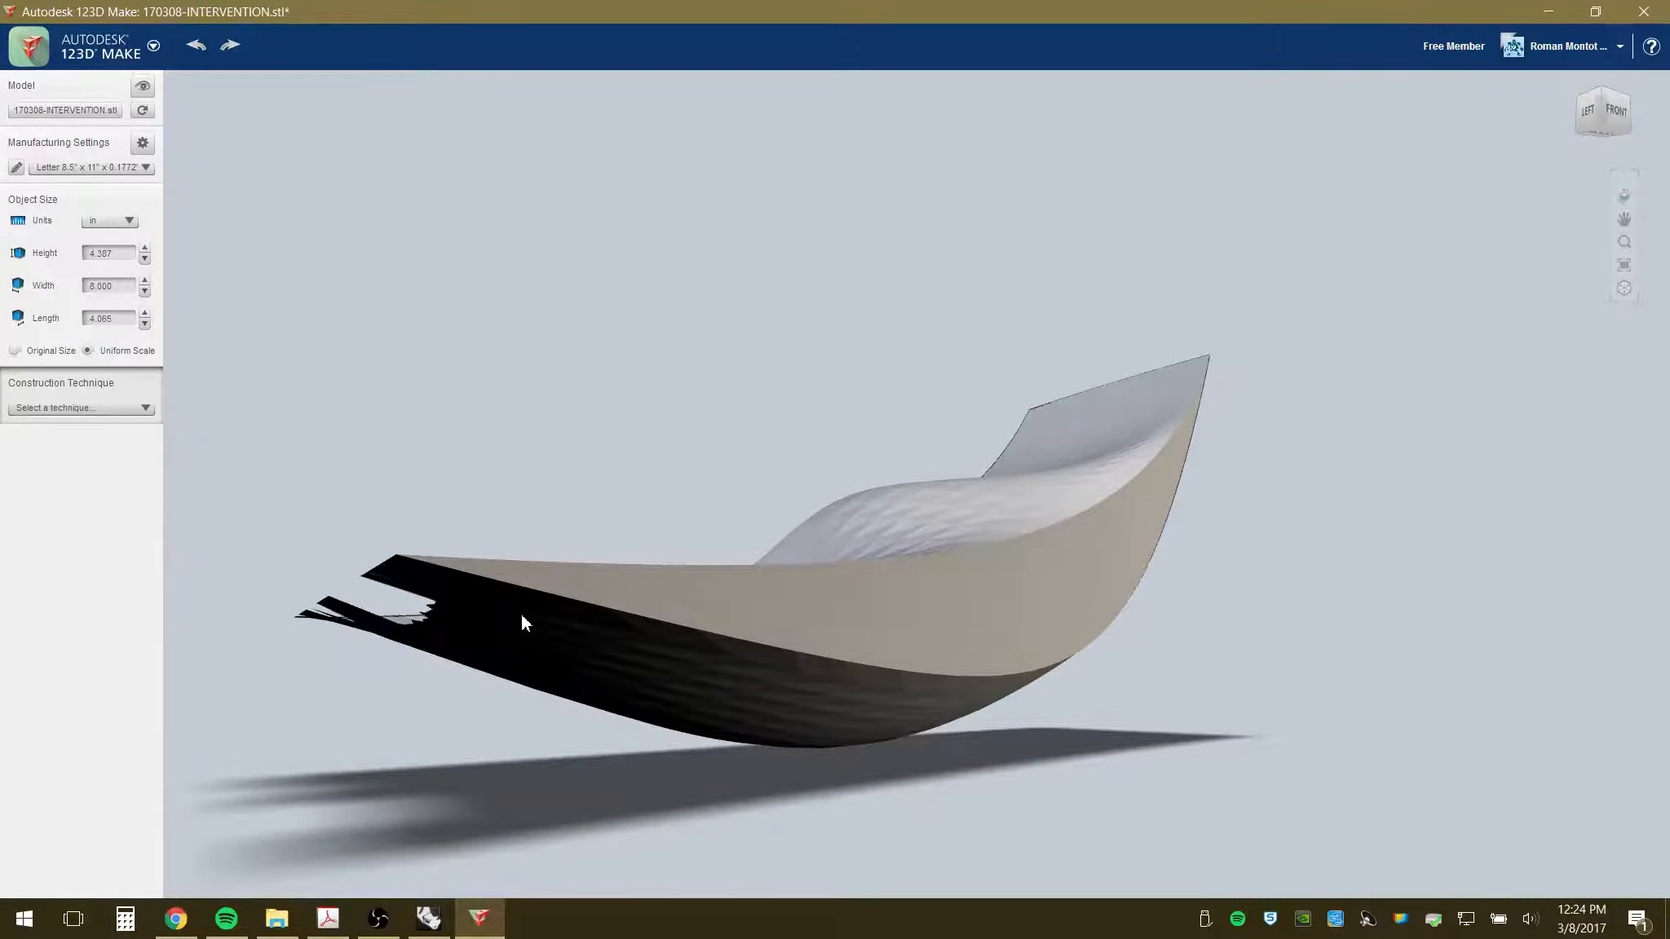
drag(520, 615, 521, 660)
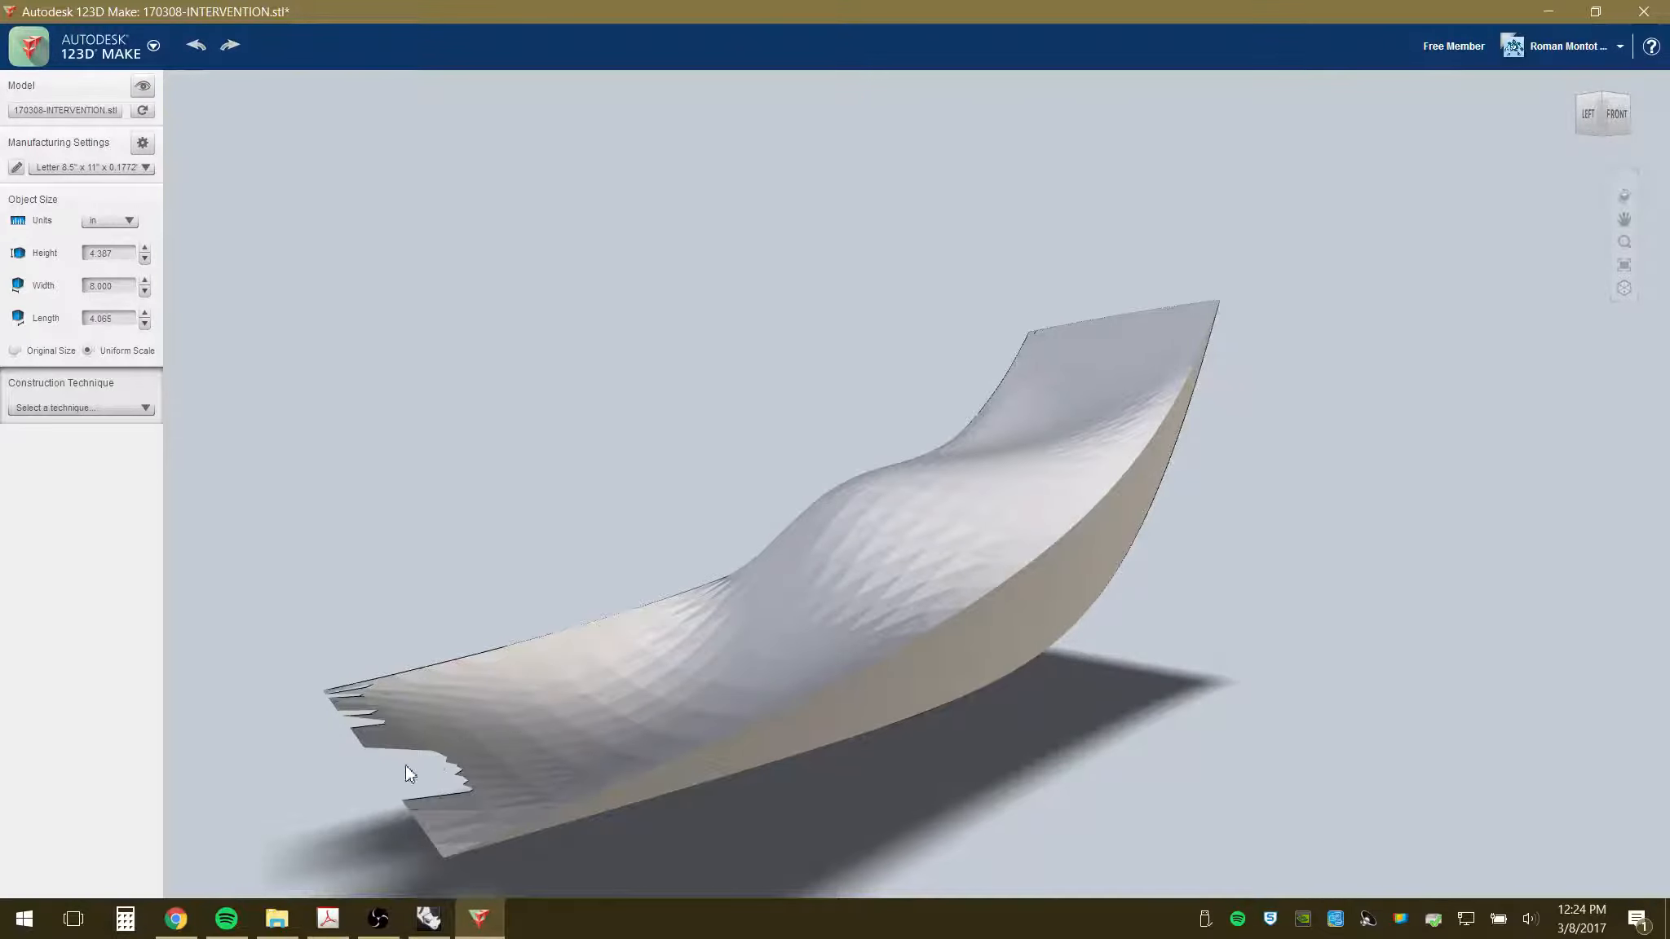
drag(526, 762, 689, 628)
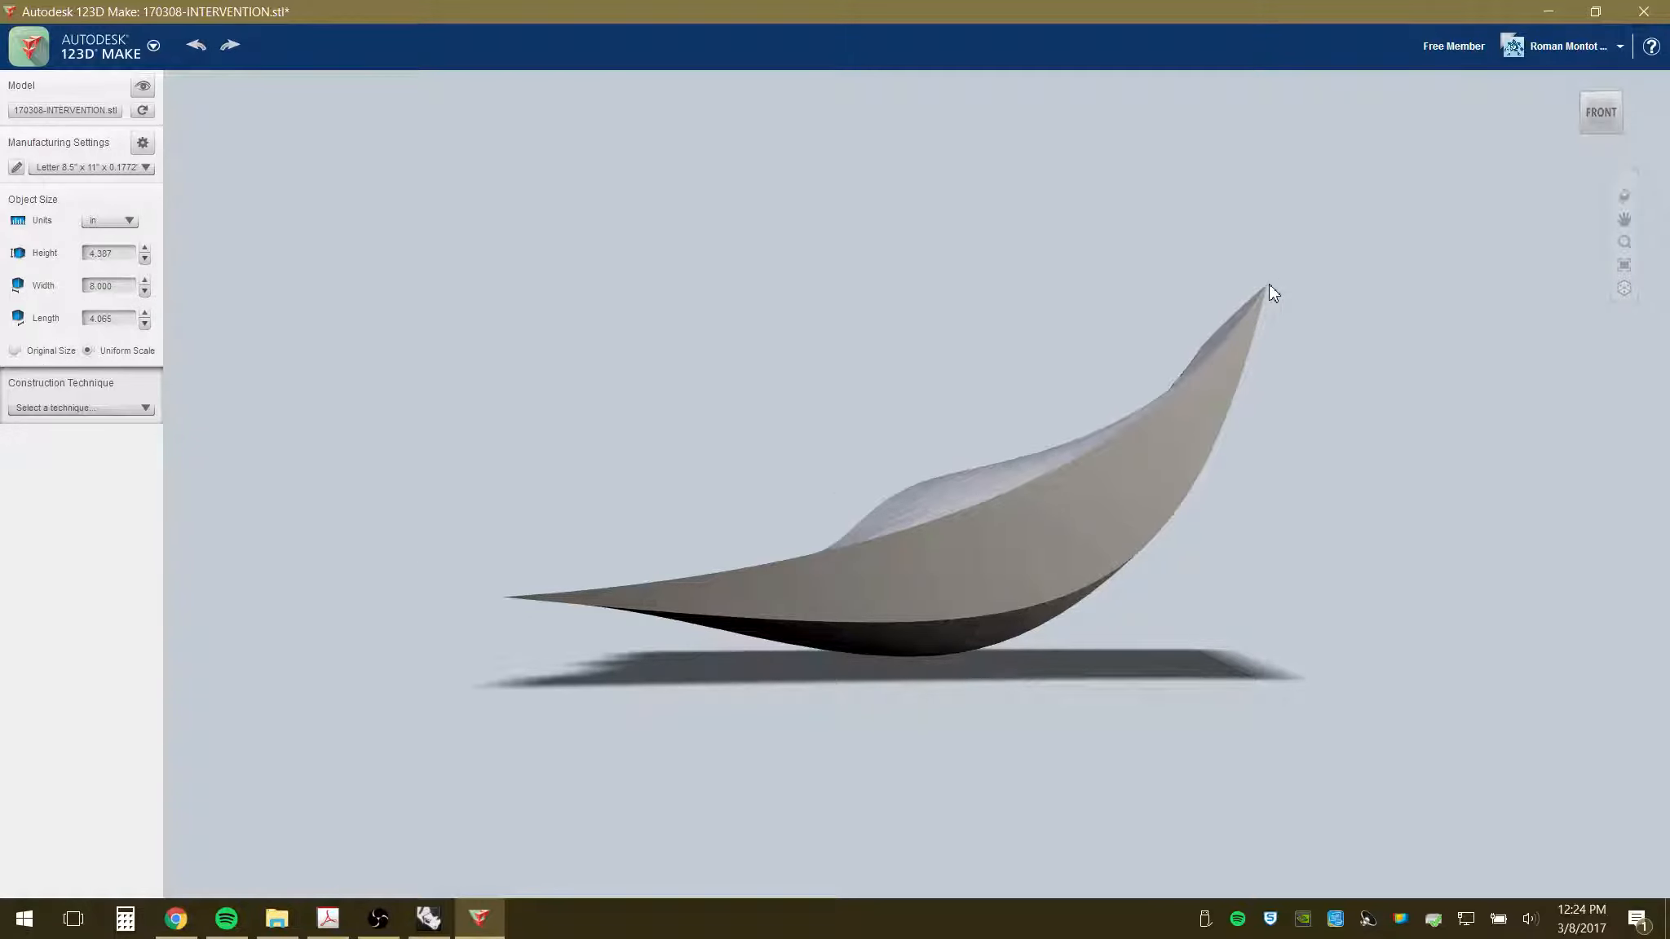
- In Rhino, switch to the Front view and zoom to the intervention and topo objects
click(428, 919)
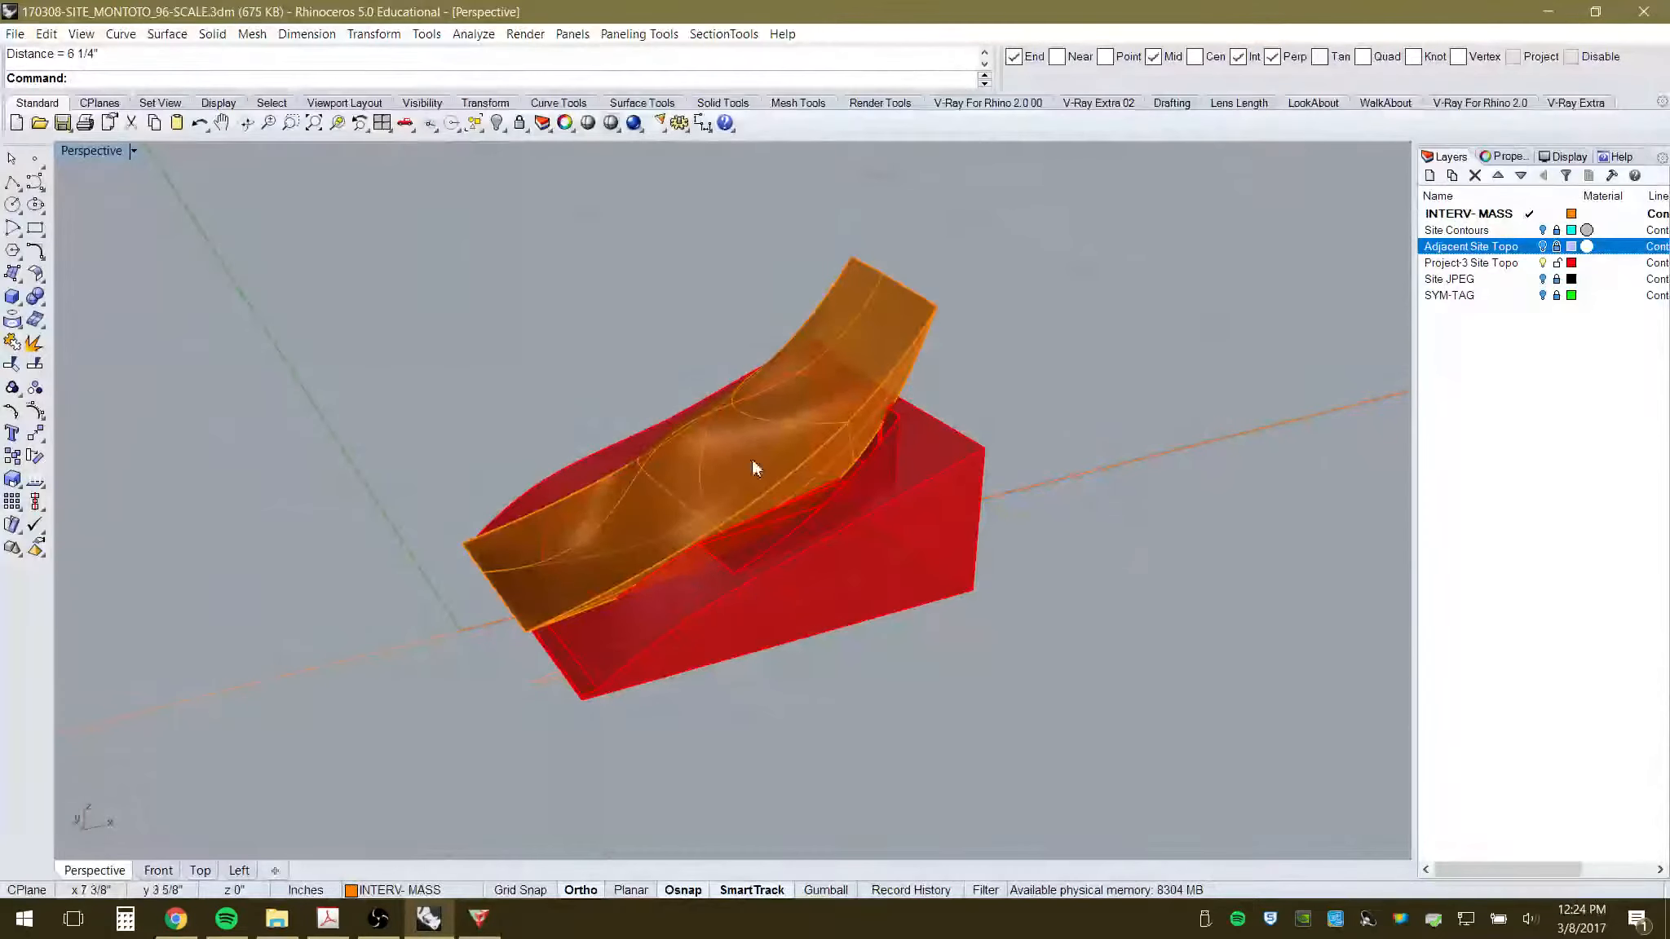
click(160, 871)
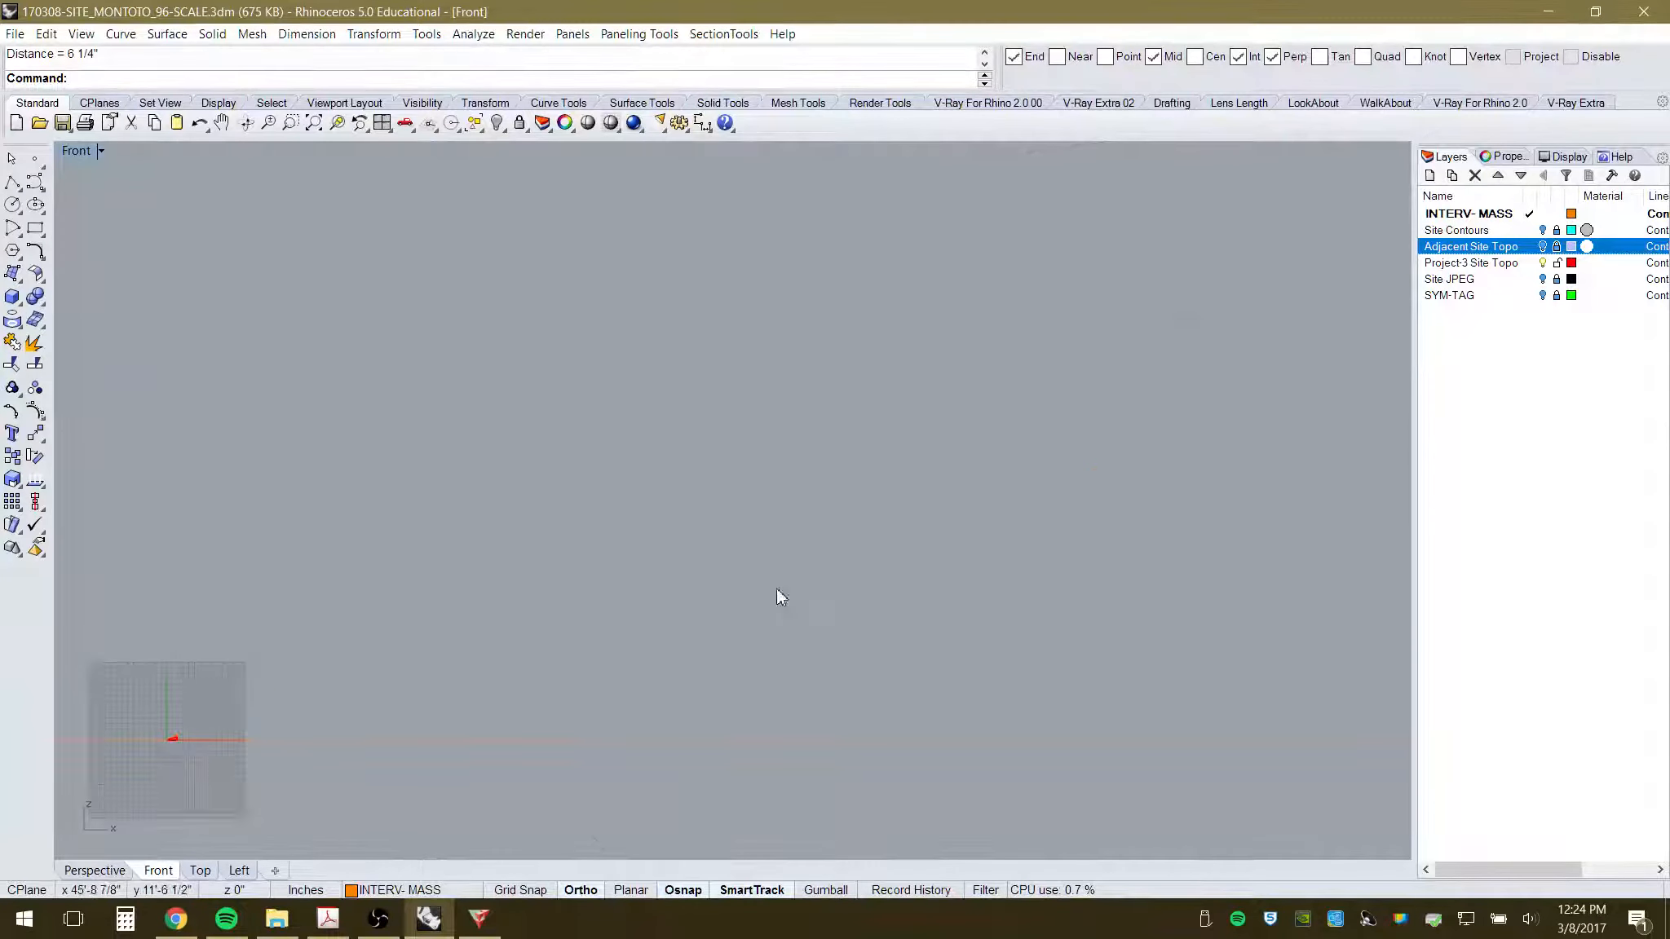
scroll(778, 600, down, 5)
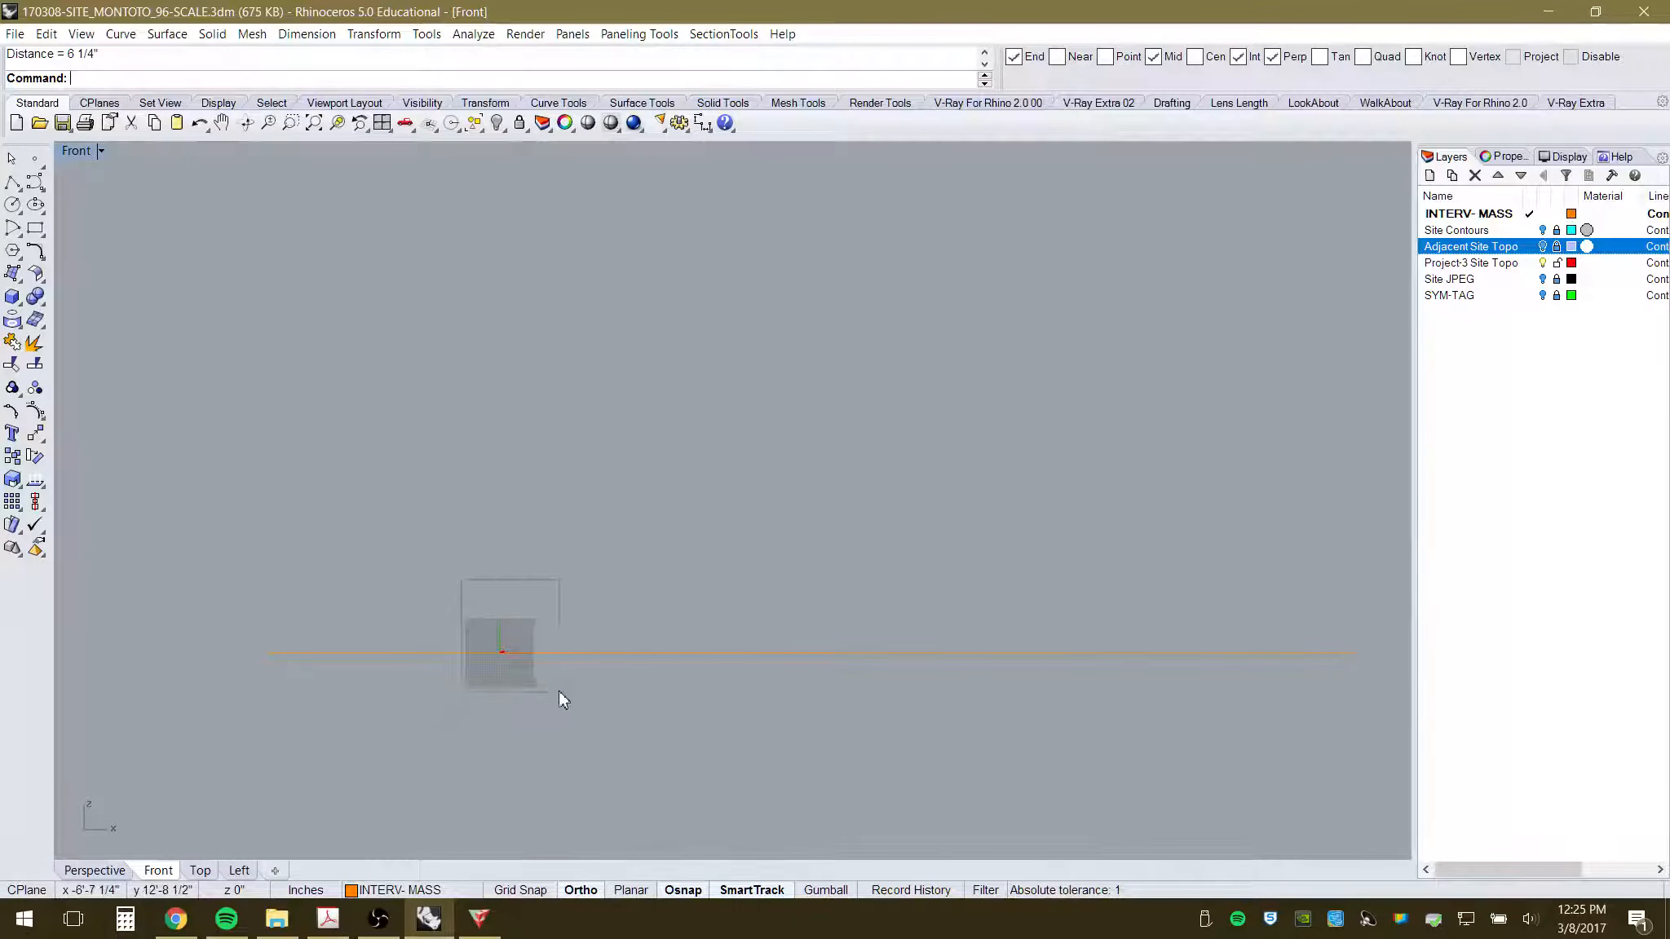
drag(560, 692, 561, 693)
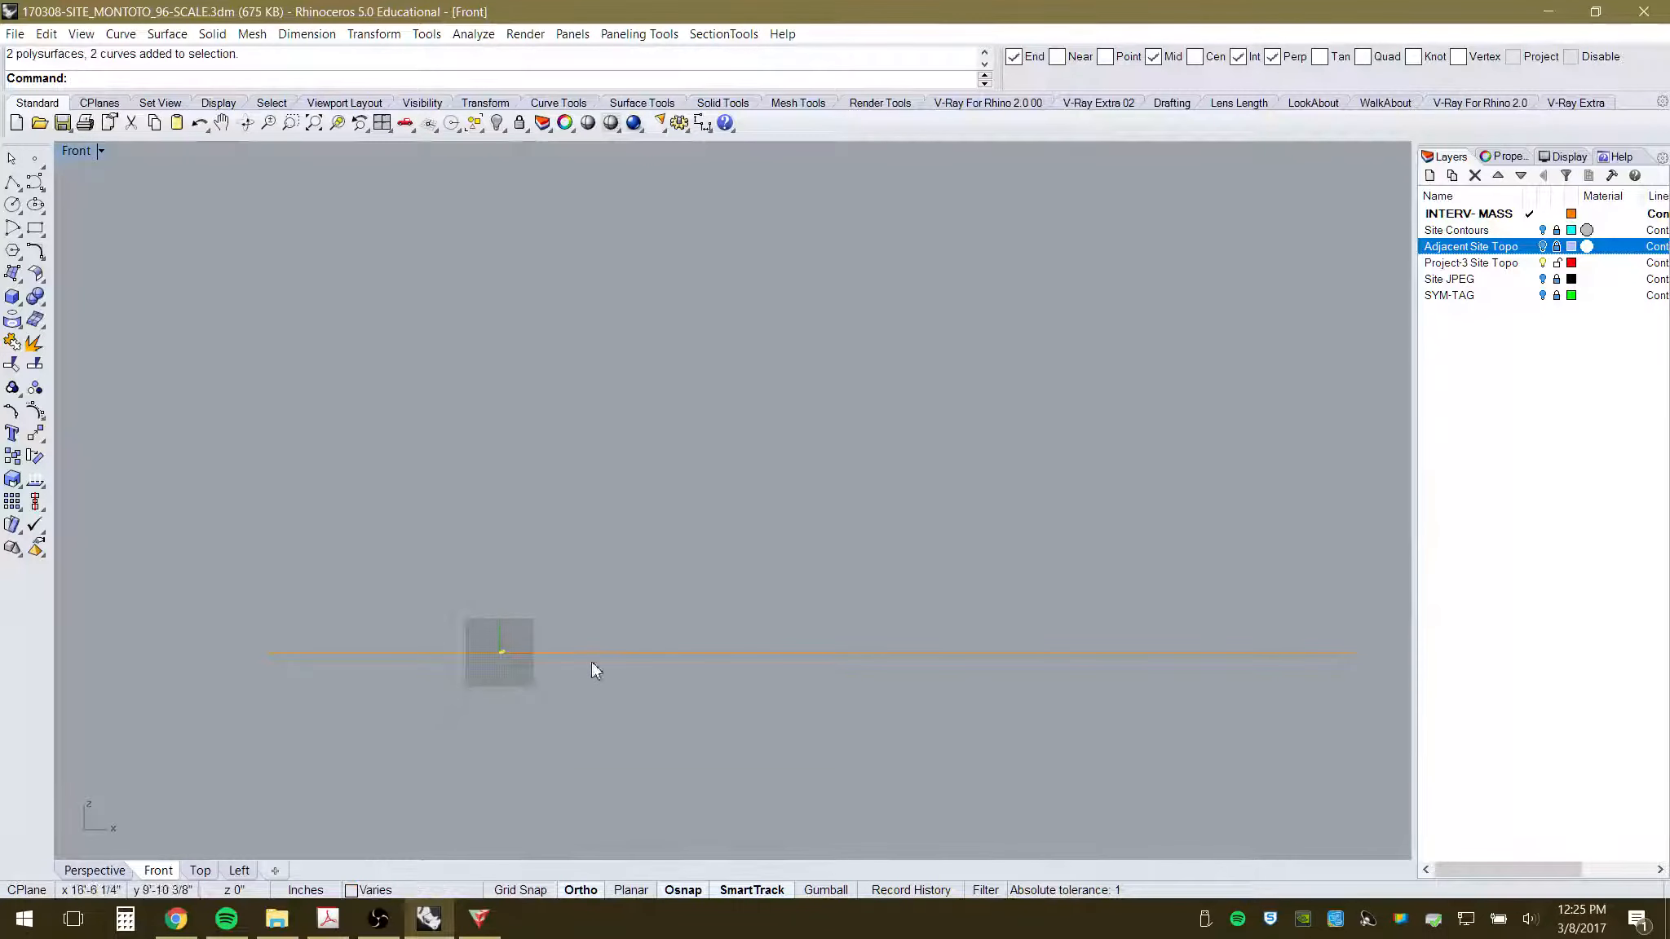
click(338, 124)
key(Escape)
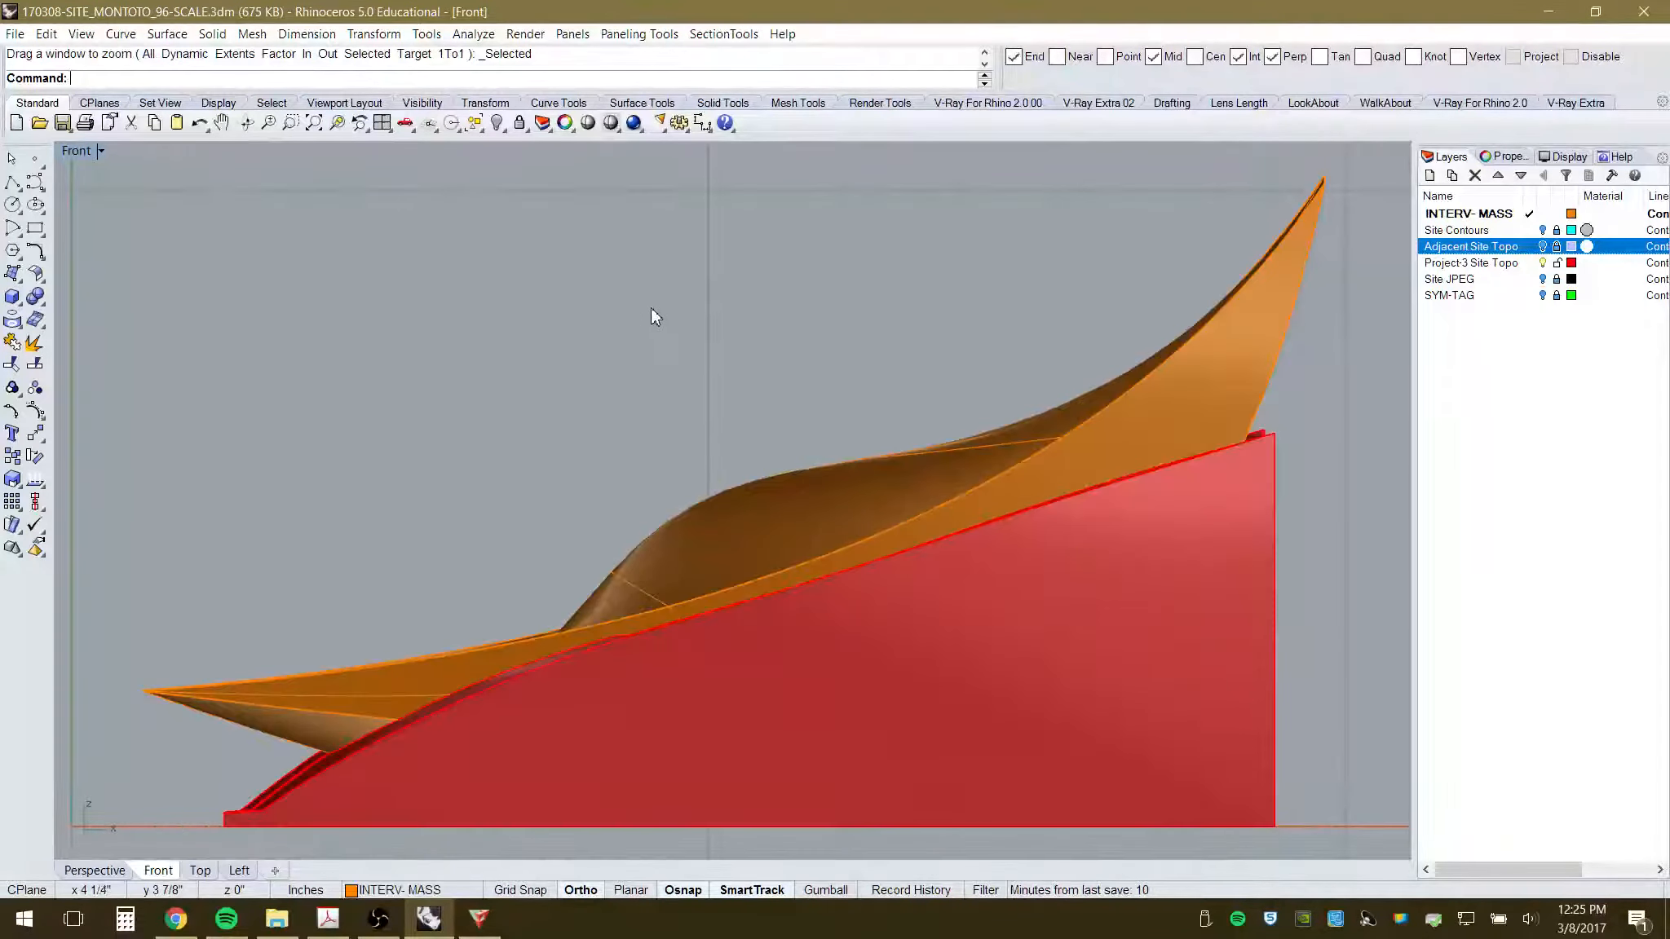
- Draw a polyline outline from the surface's left tip up and across above its upper tip
click(12, 181)
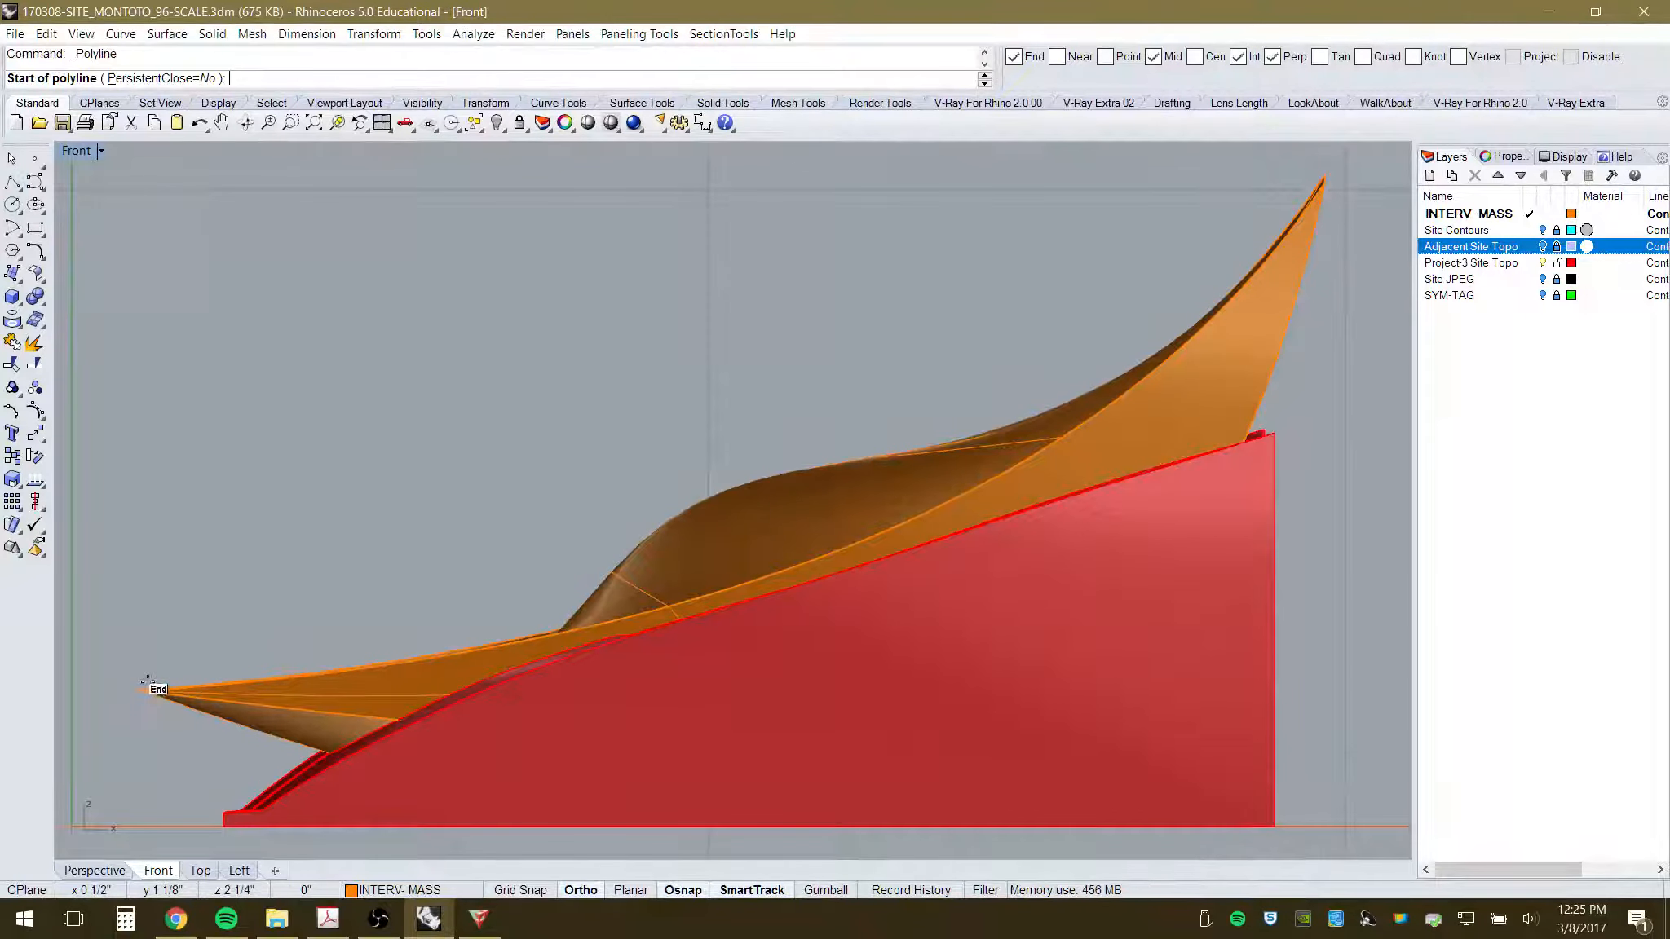
click(143, 689)
scroll(237, 457, down, 3)
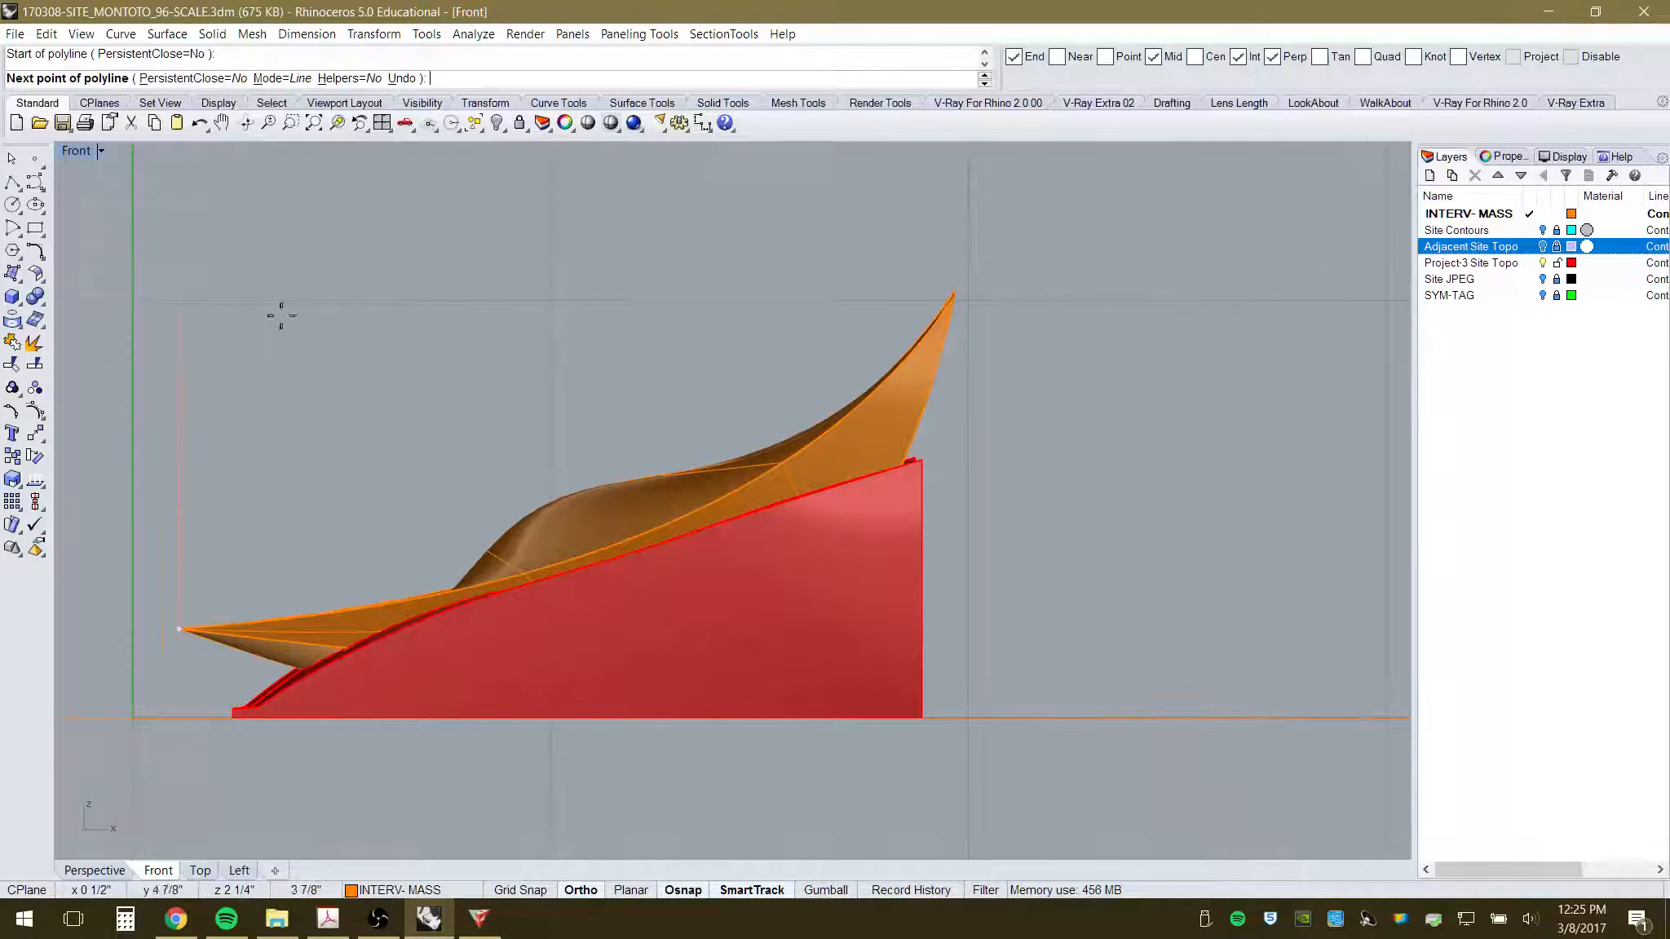
click(257, 252)
scroll(906, 249, up, 5)
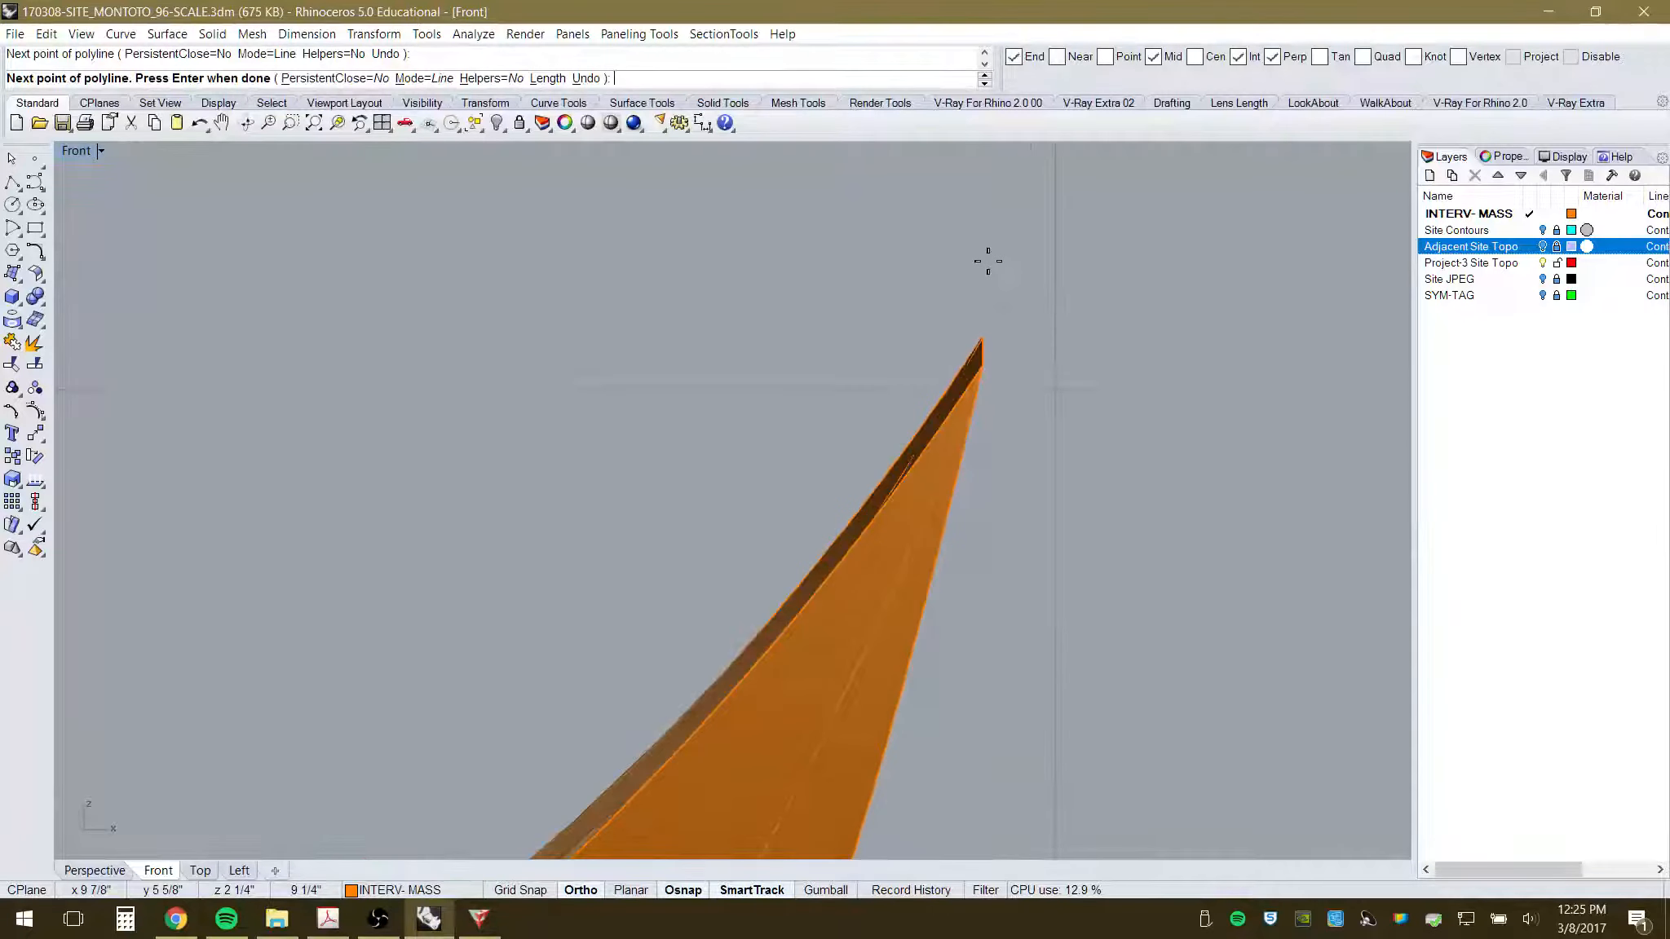
scroll(983, 262, down, 1)
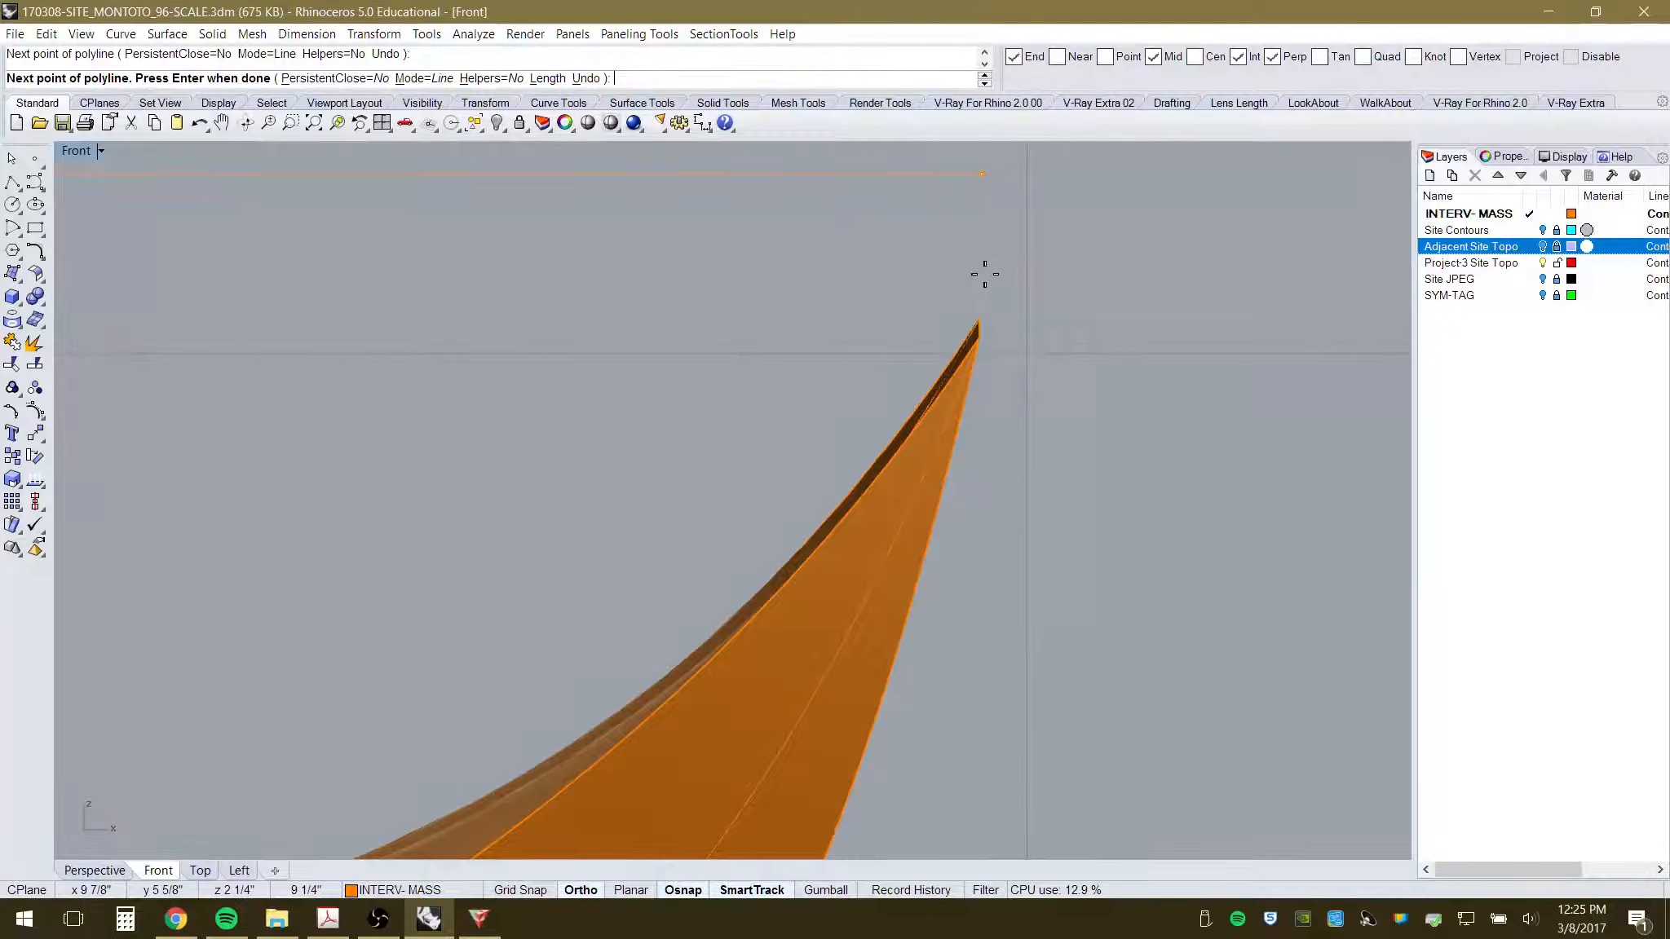
click(984, 274)
key(Return)
scroll(1065, 380, down, 8)
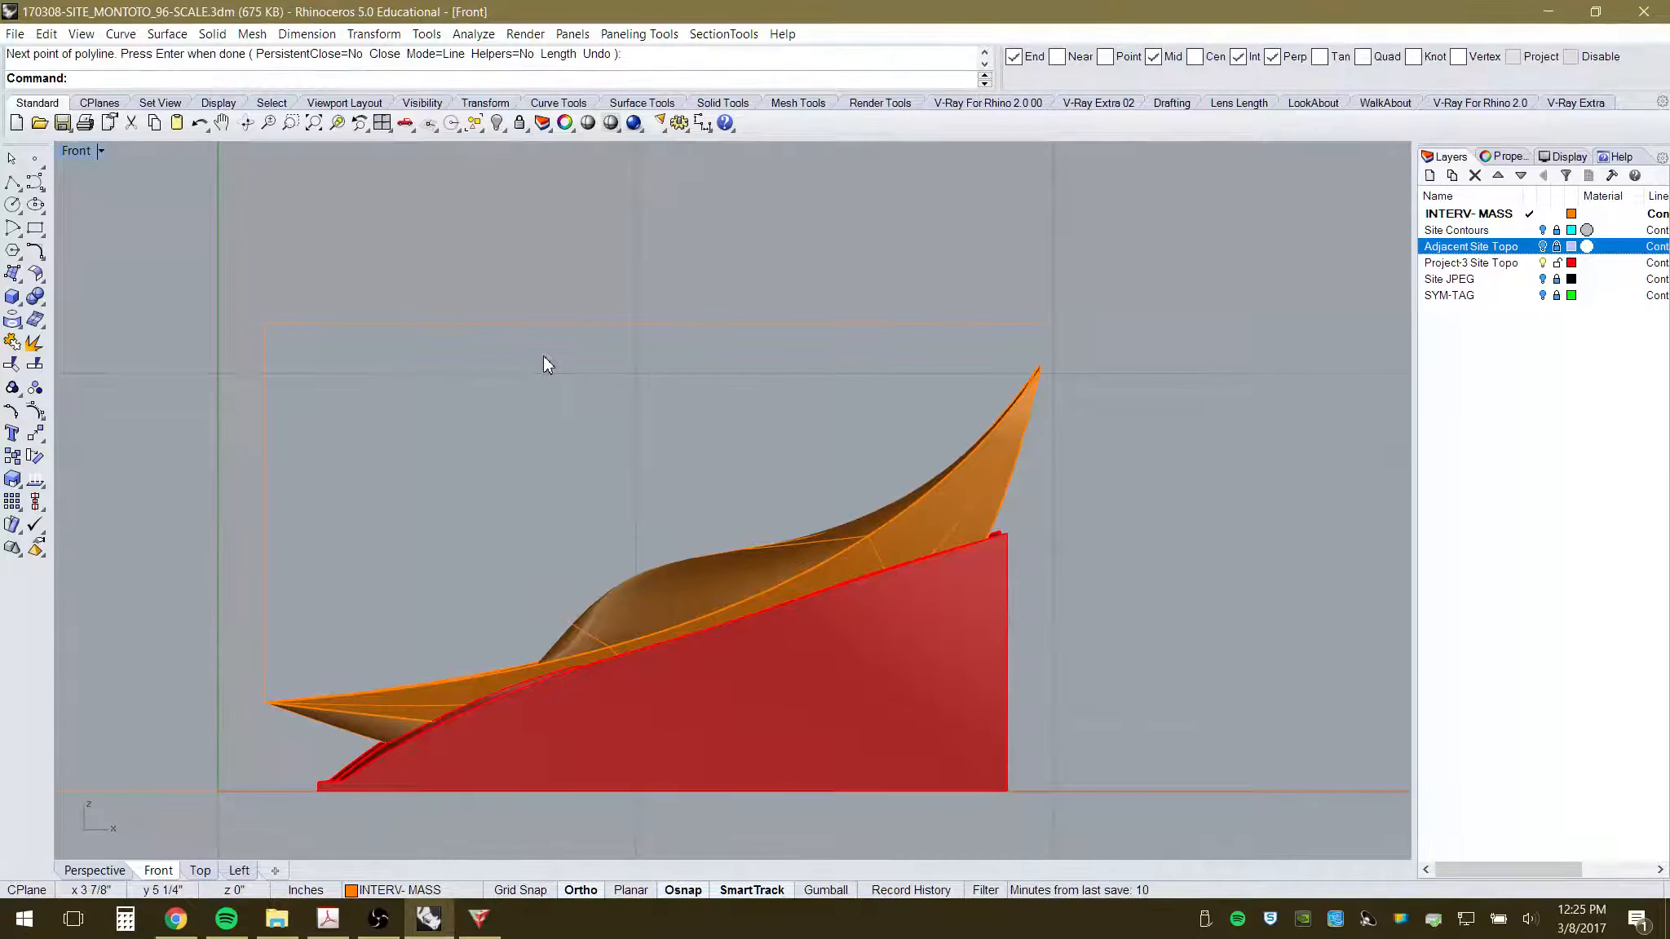
- Measure the distance between the outline's top corners as 9 1/4 in, then return to 123D Make
text(Distance)
key(Return)
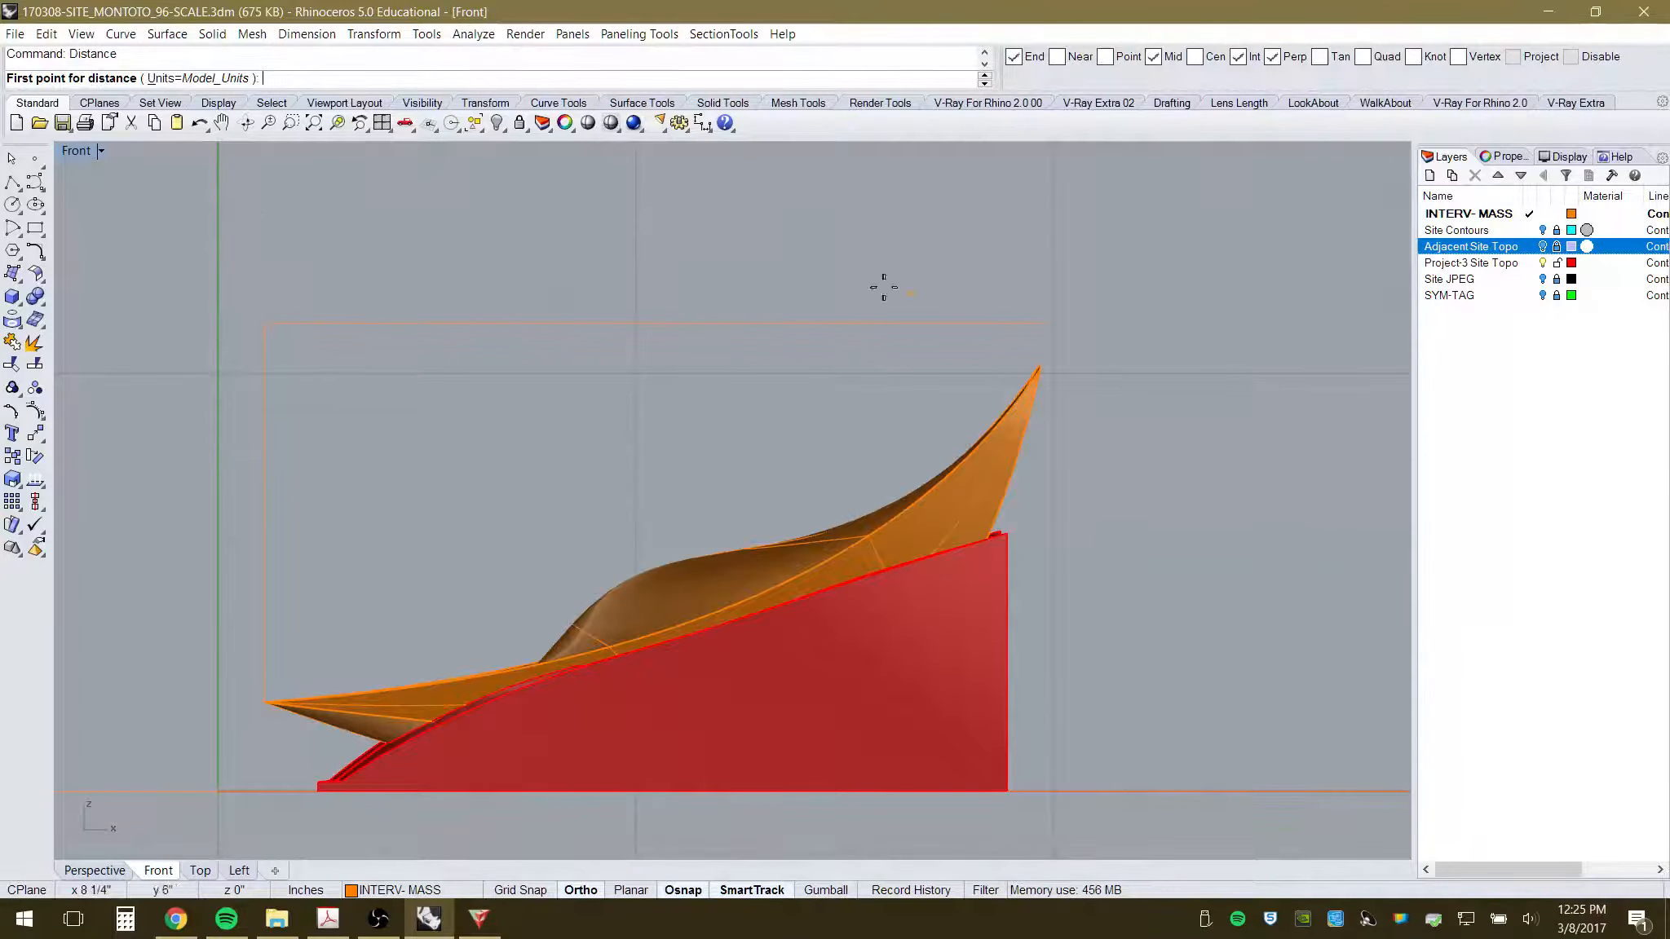
click(1035, 319)
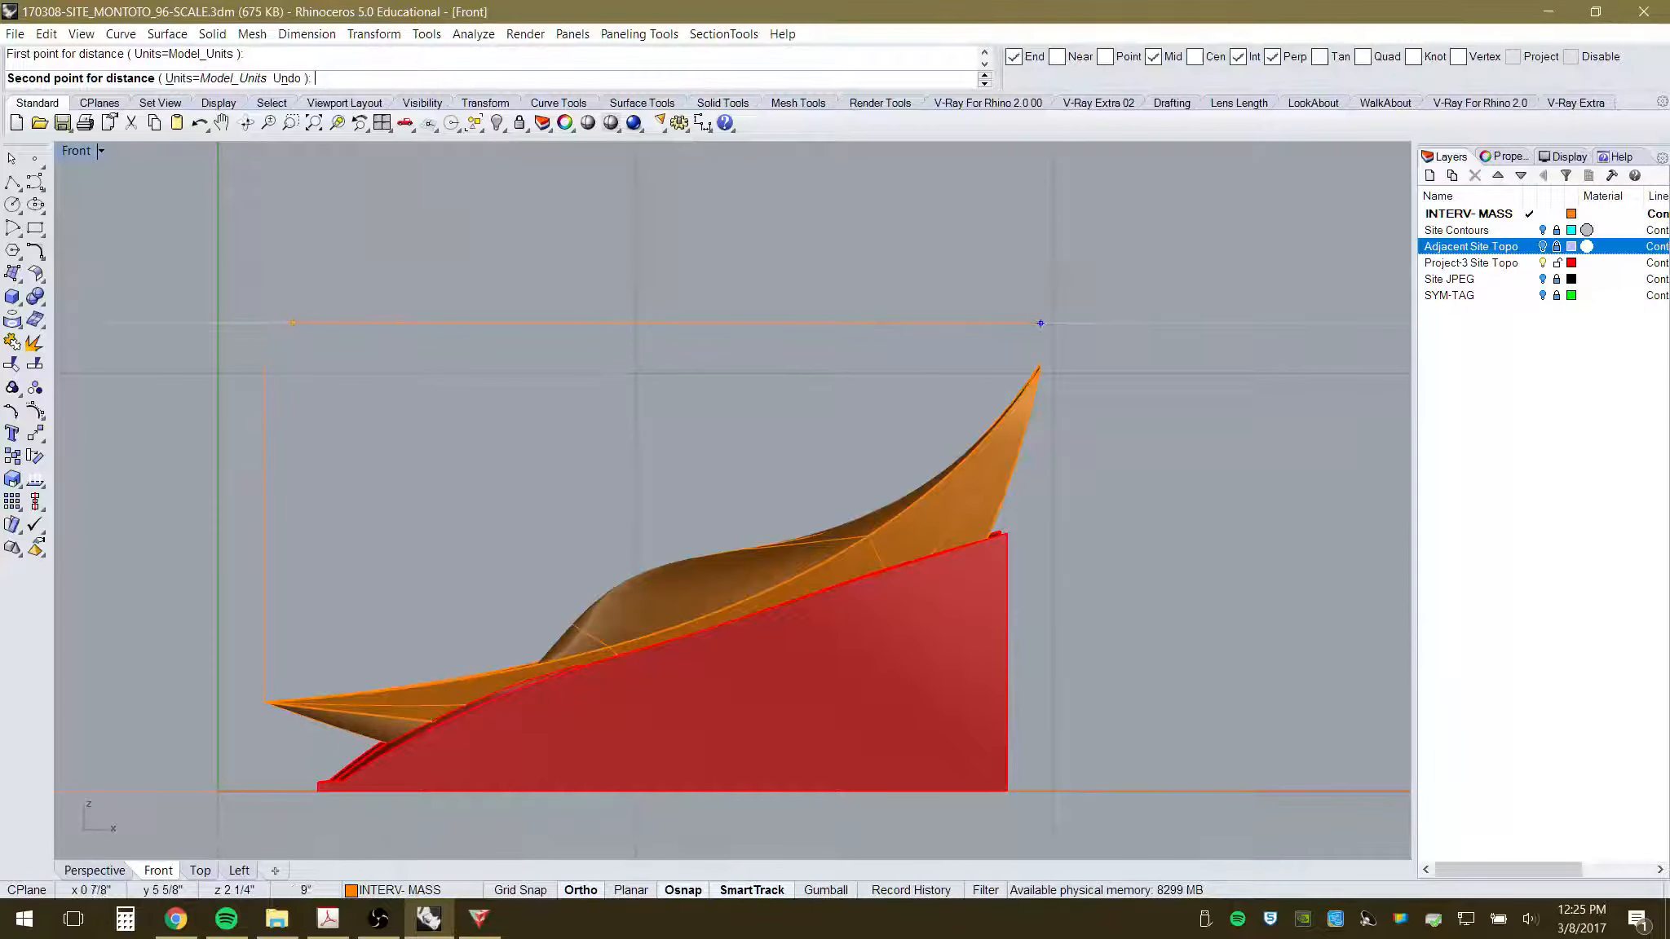
click(262, 320)
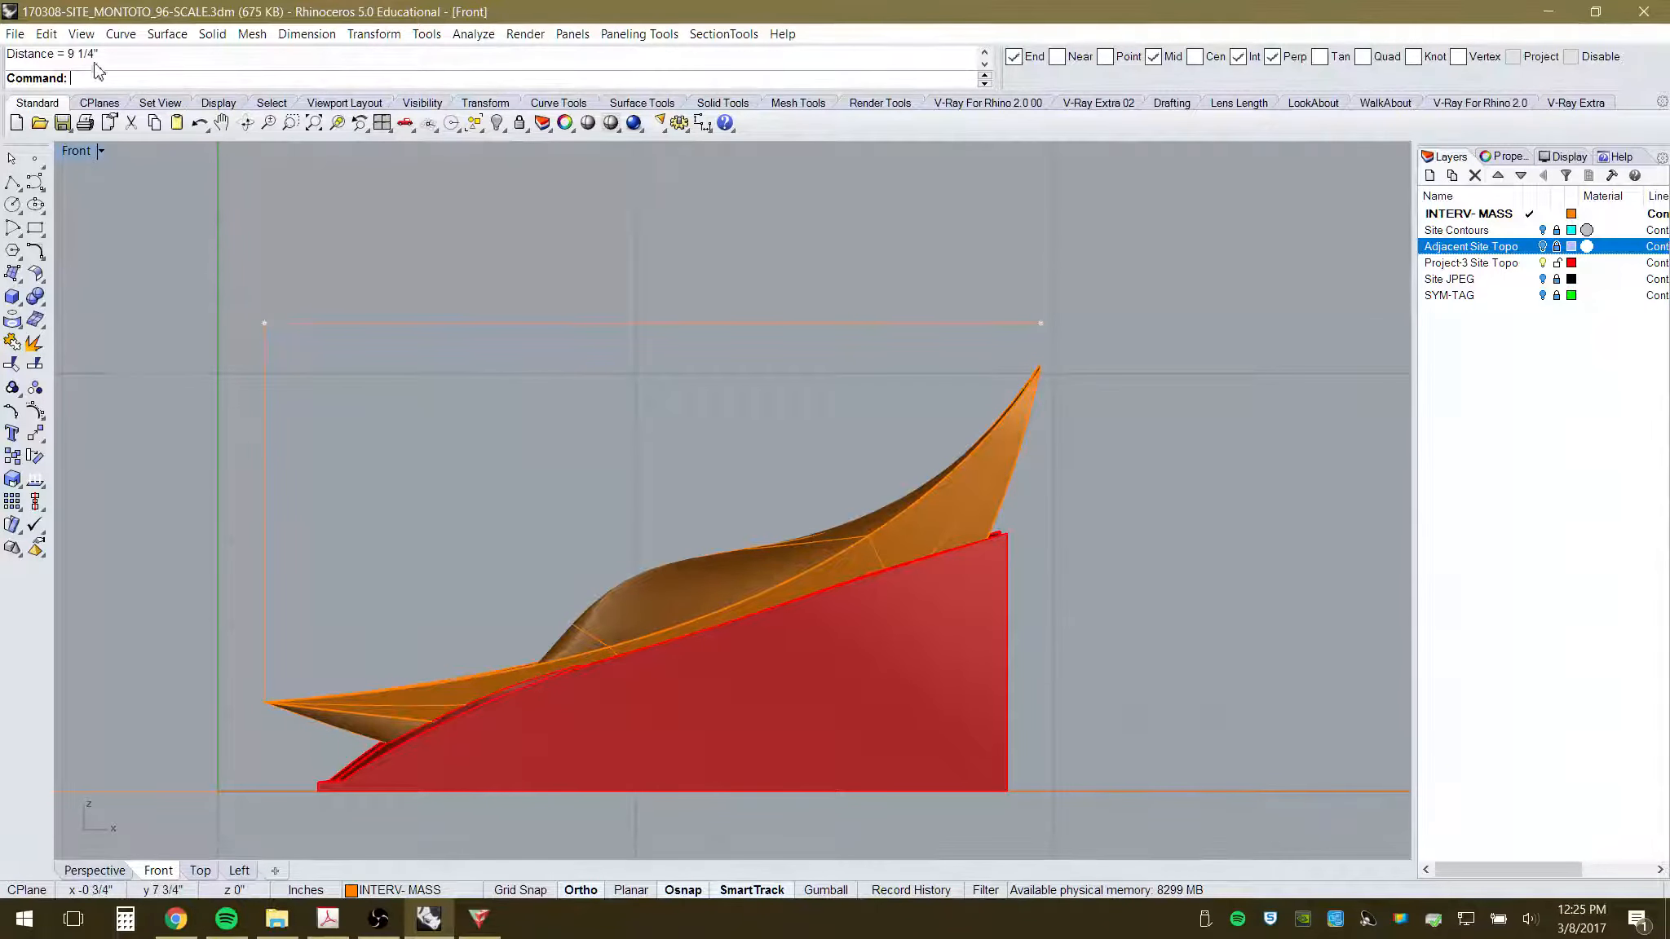
click(478, 919)
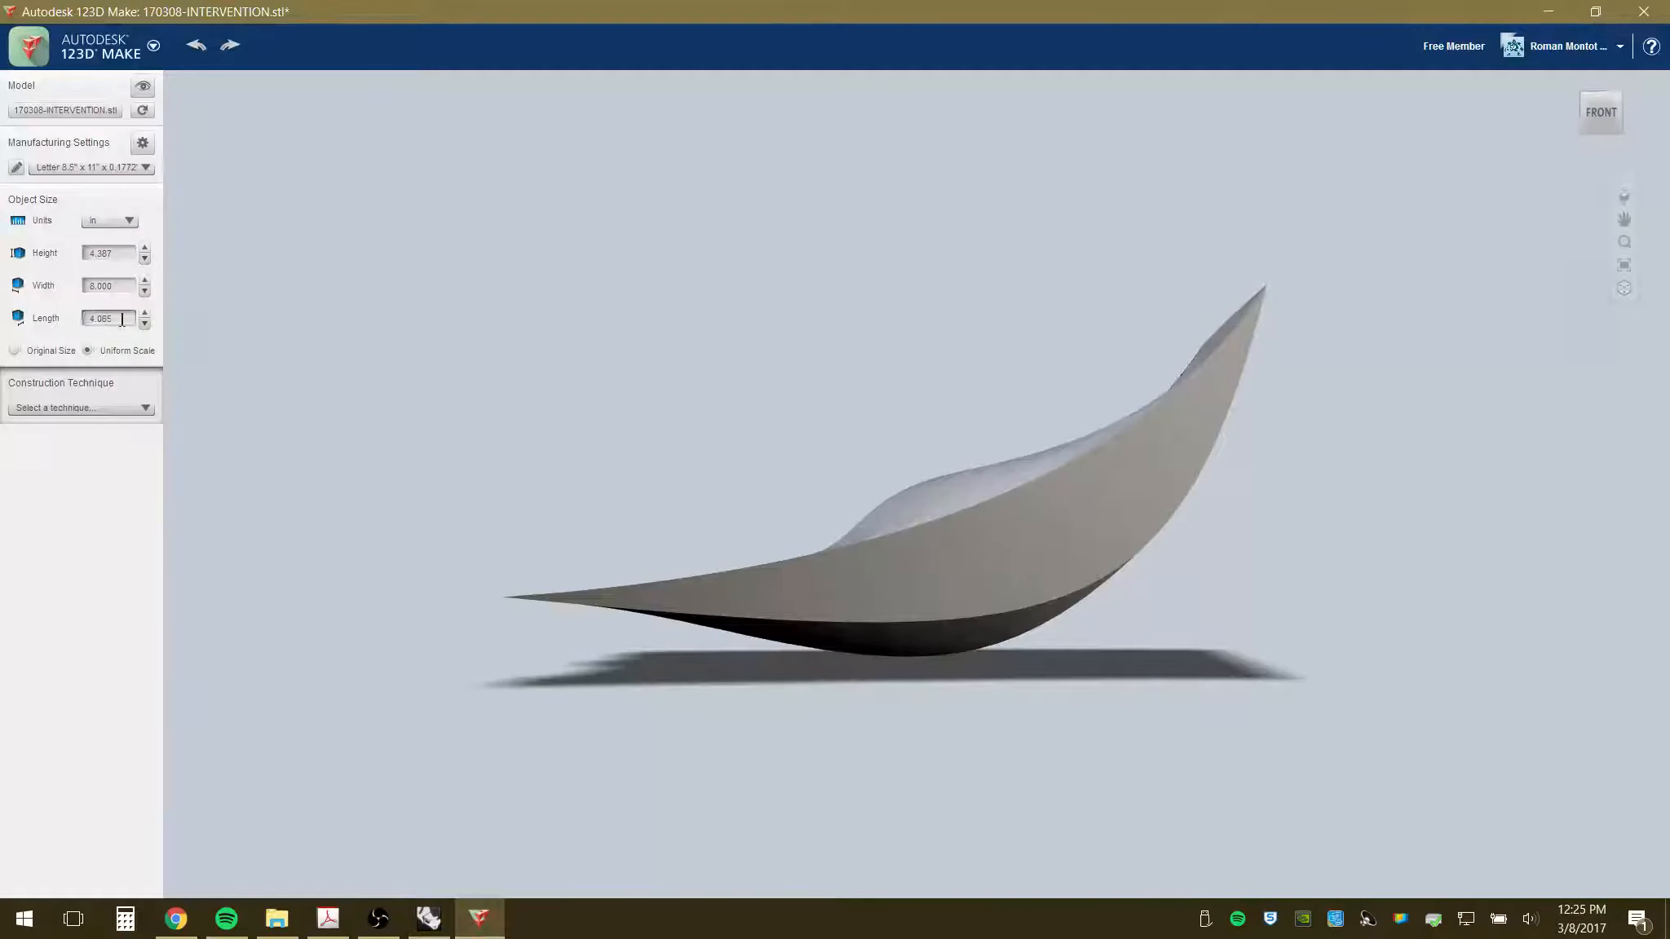
- Scale the intervention to 9.25 in wide and orbit around to check the result
click(100, 285)
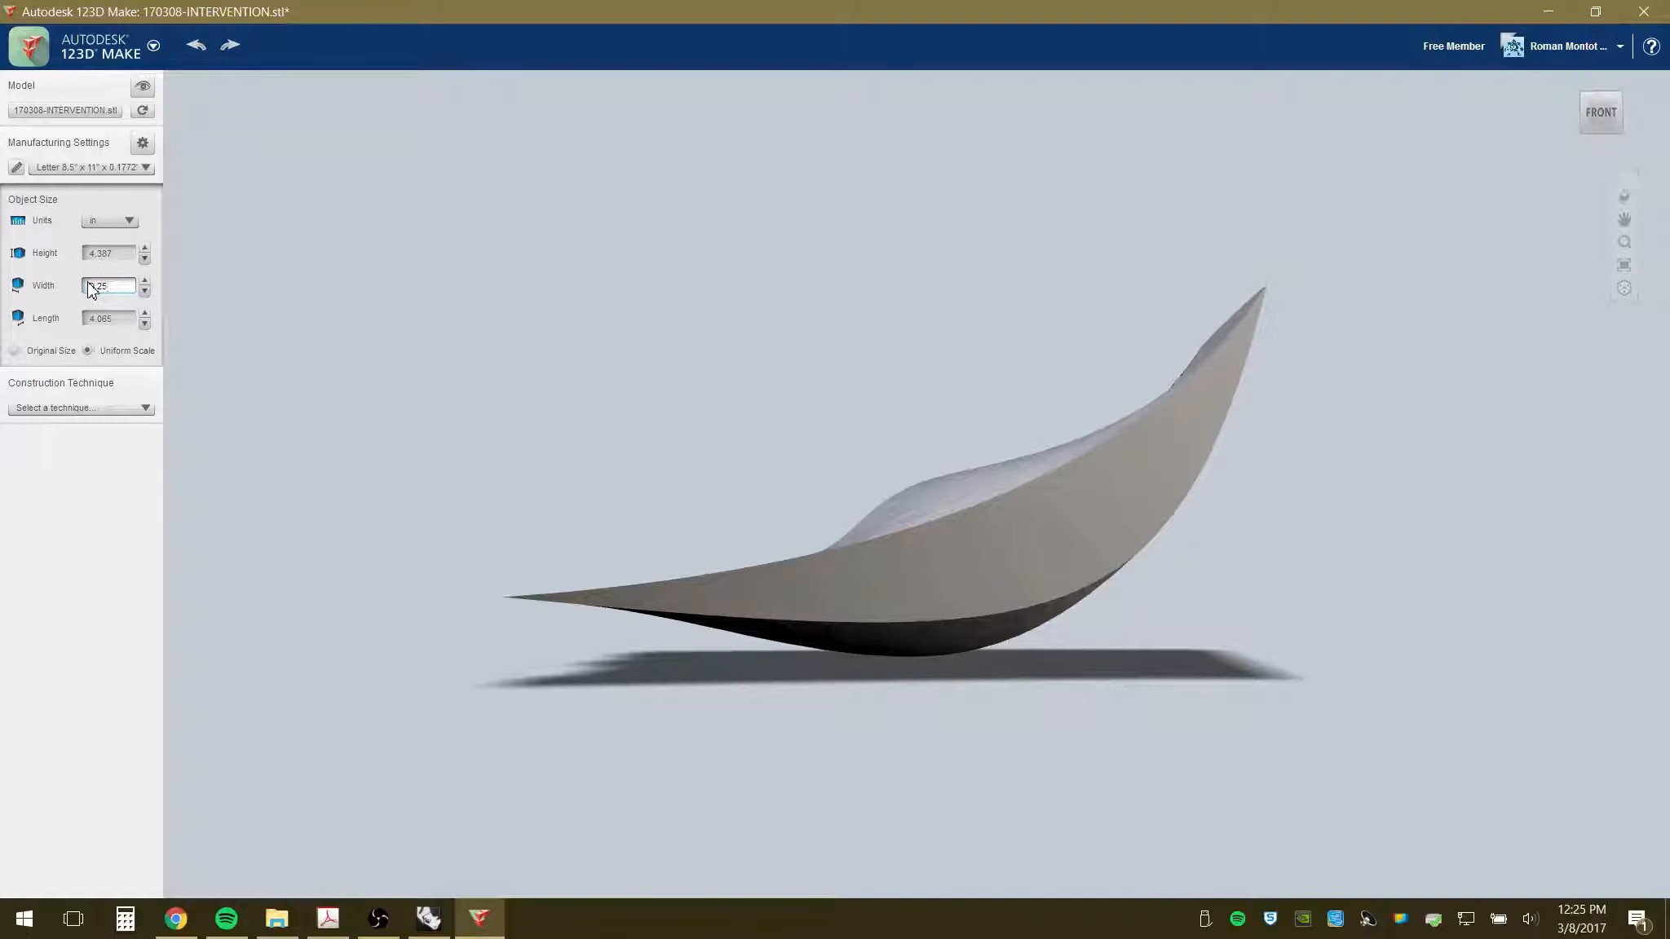
text(9.25)
key(Return)
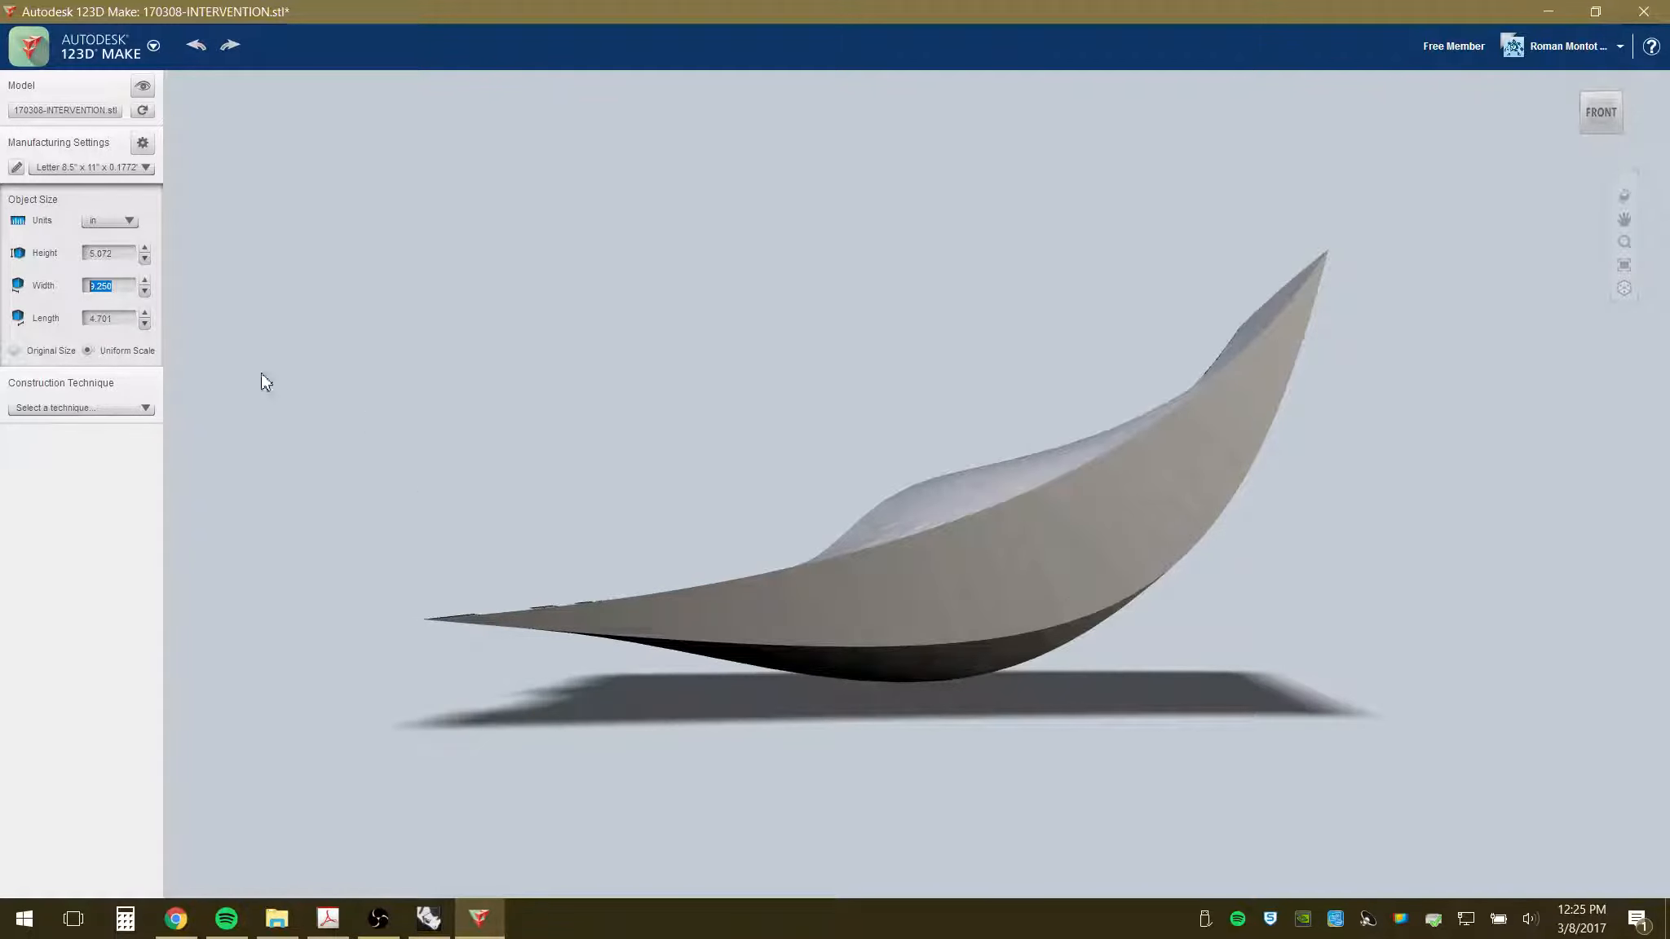
drag(699, 510, 706, 544)
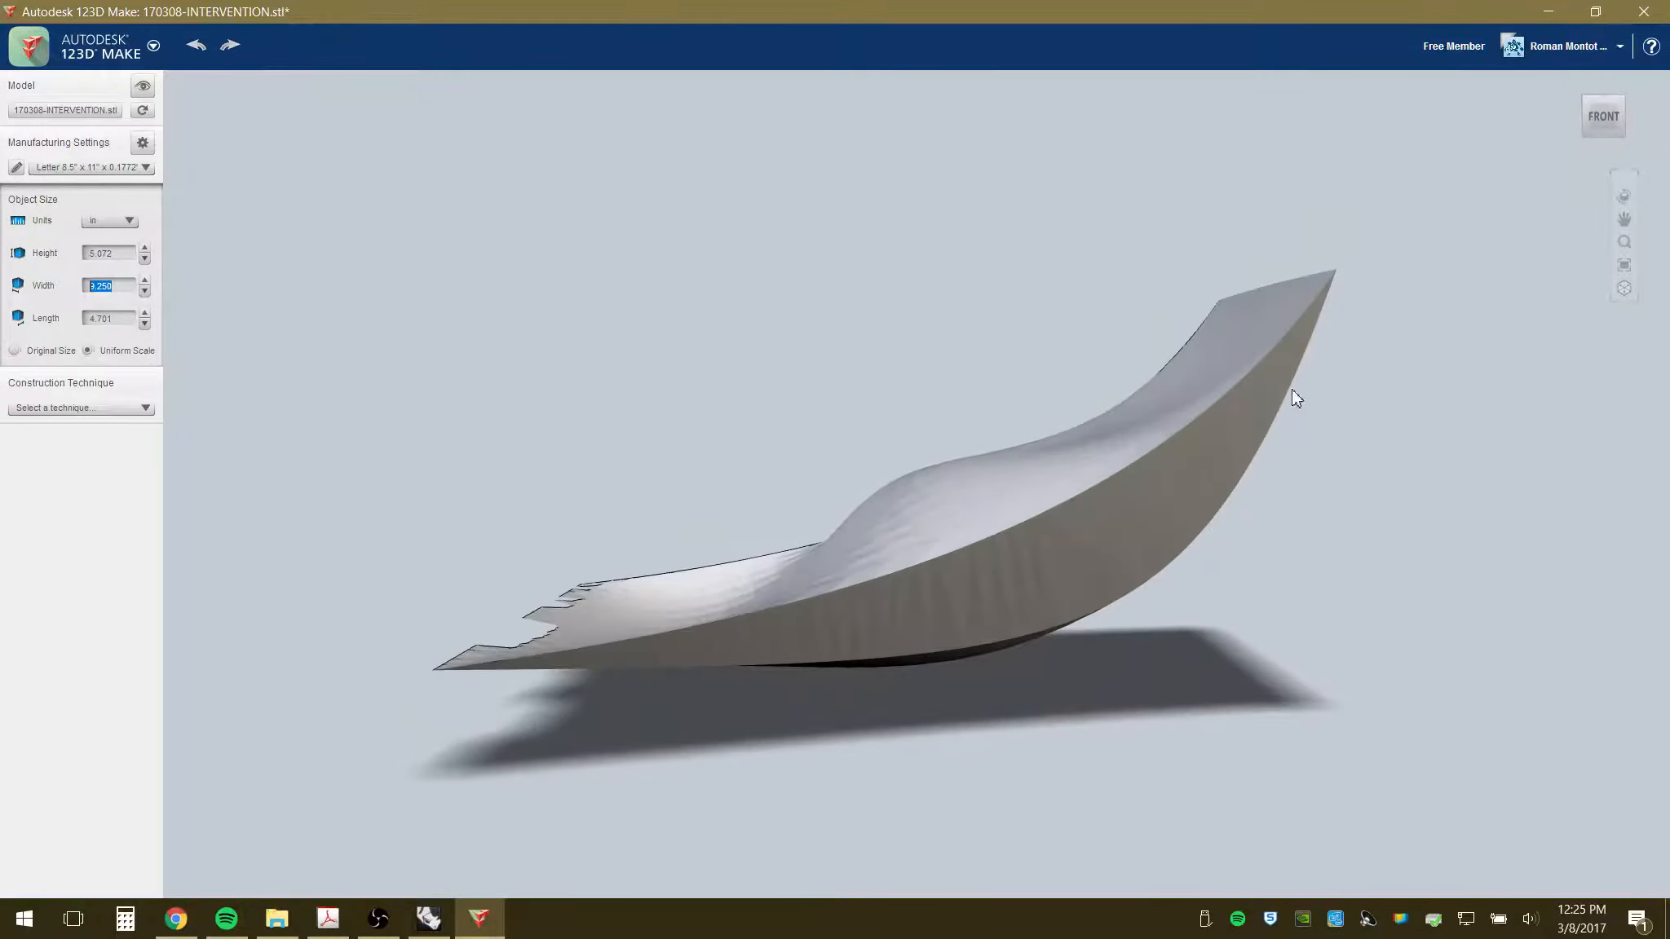
drag(986, 713, 1323, 659)
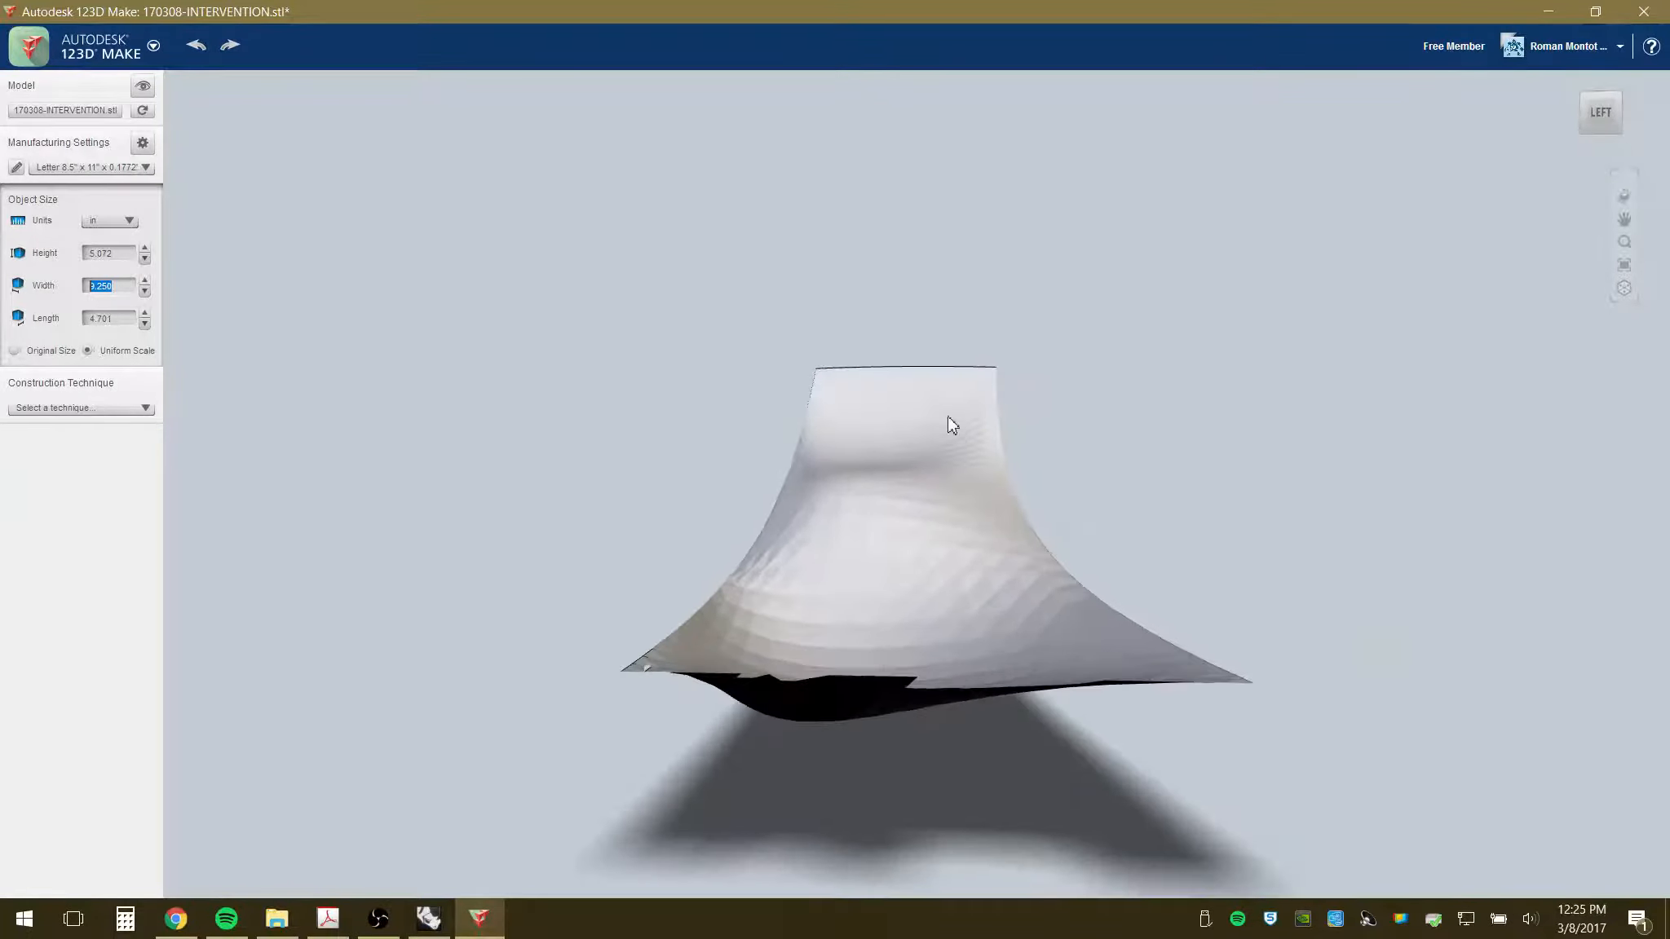
drag(835, 638, 554, 581)
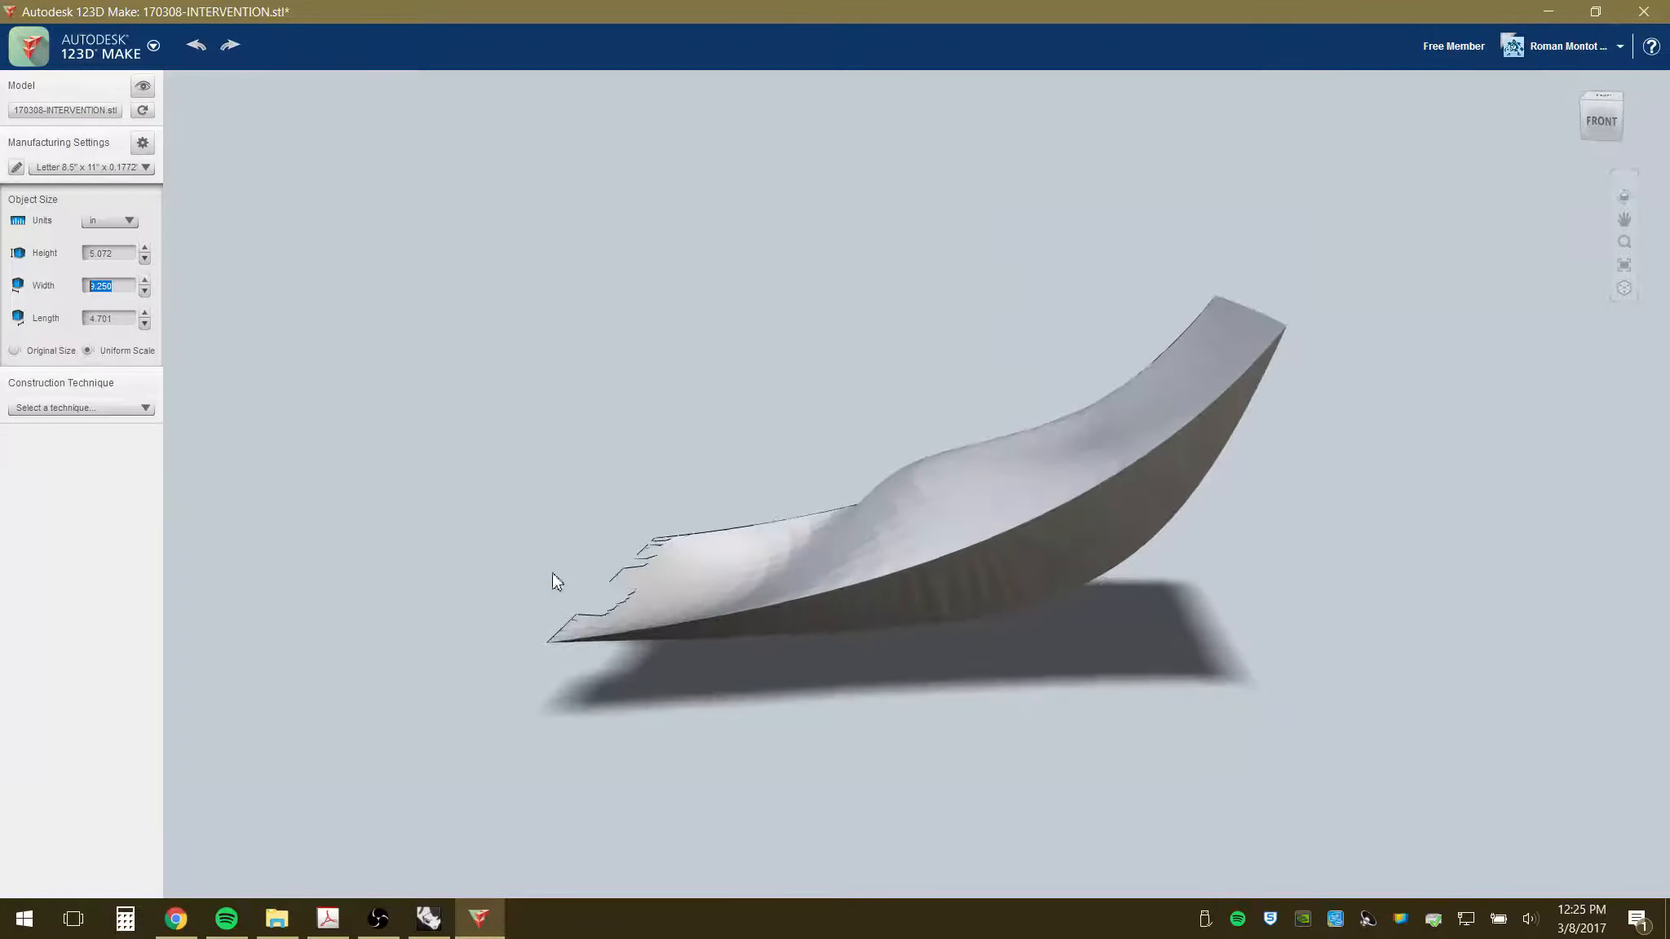
drag(1046, 648, 952, 624)
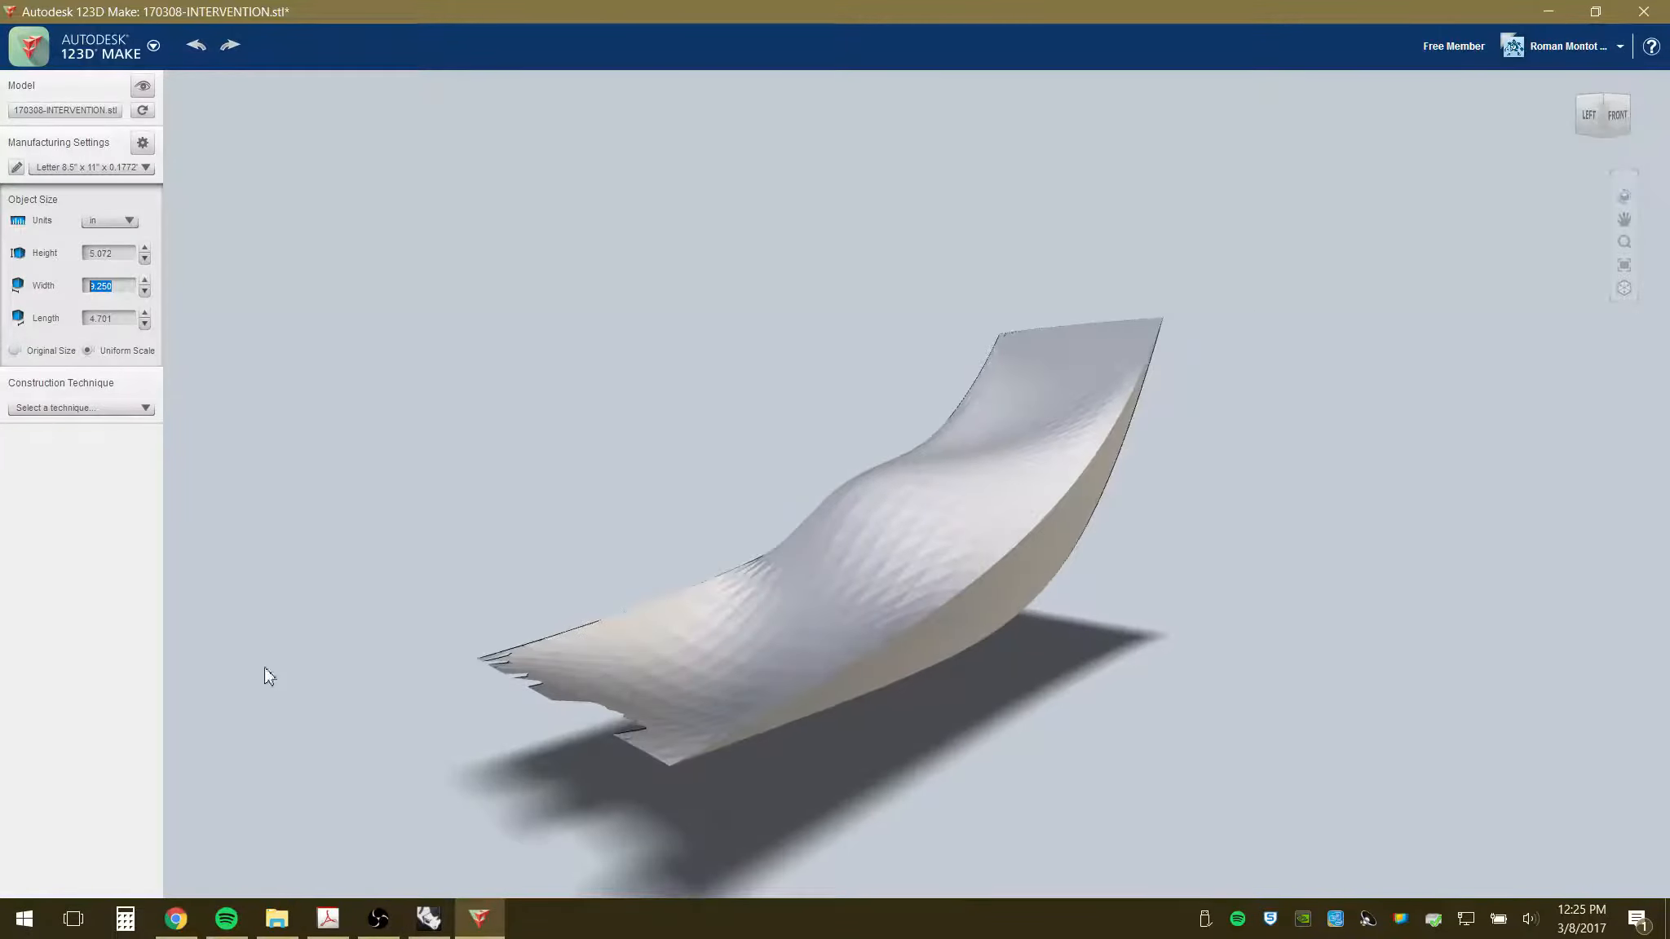
- Set the sheet material preset to CAA-Chipboard and bring up the construction techniques
click(148, 168)
drag(142, 196, 138, 255)
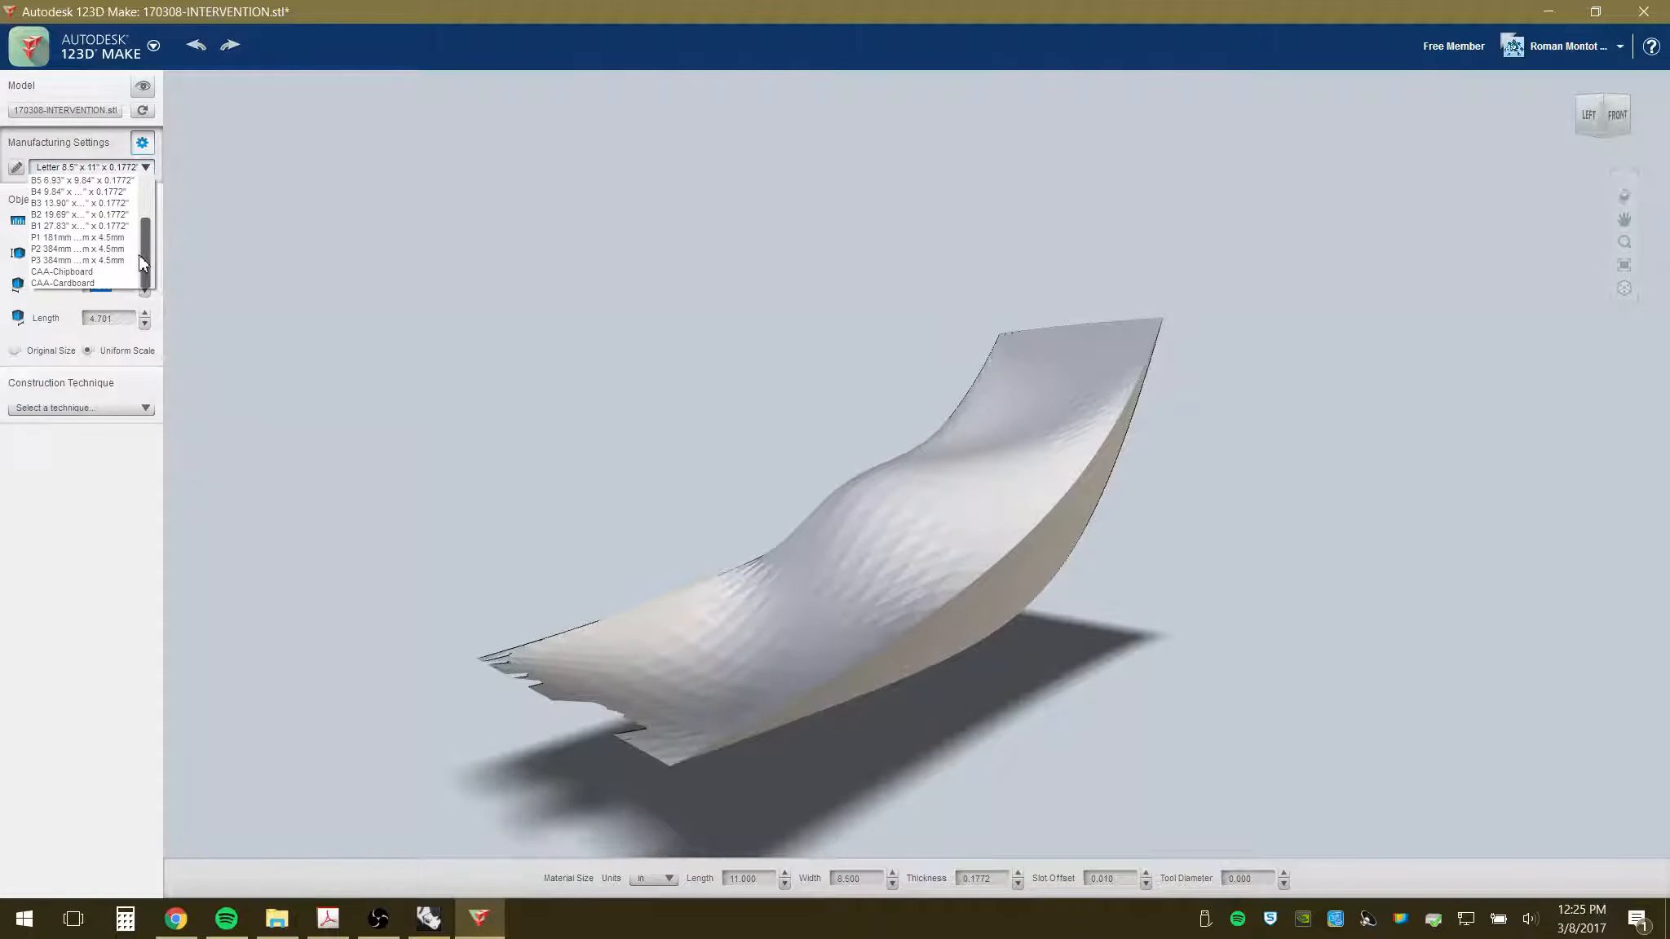
click(88, 271)
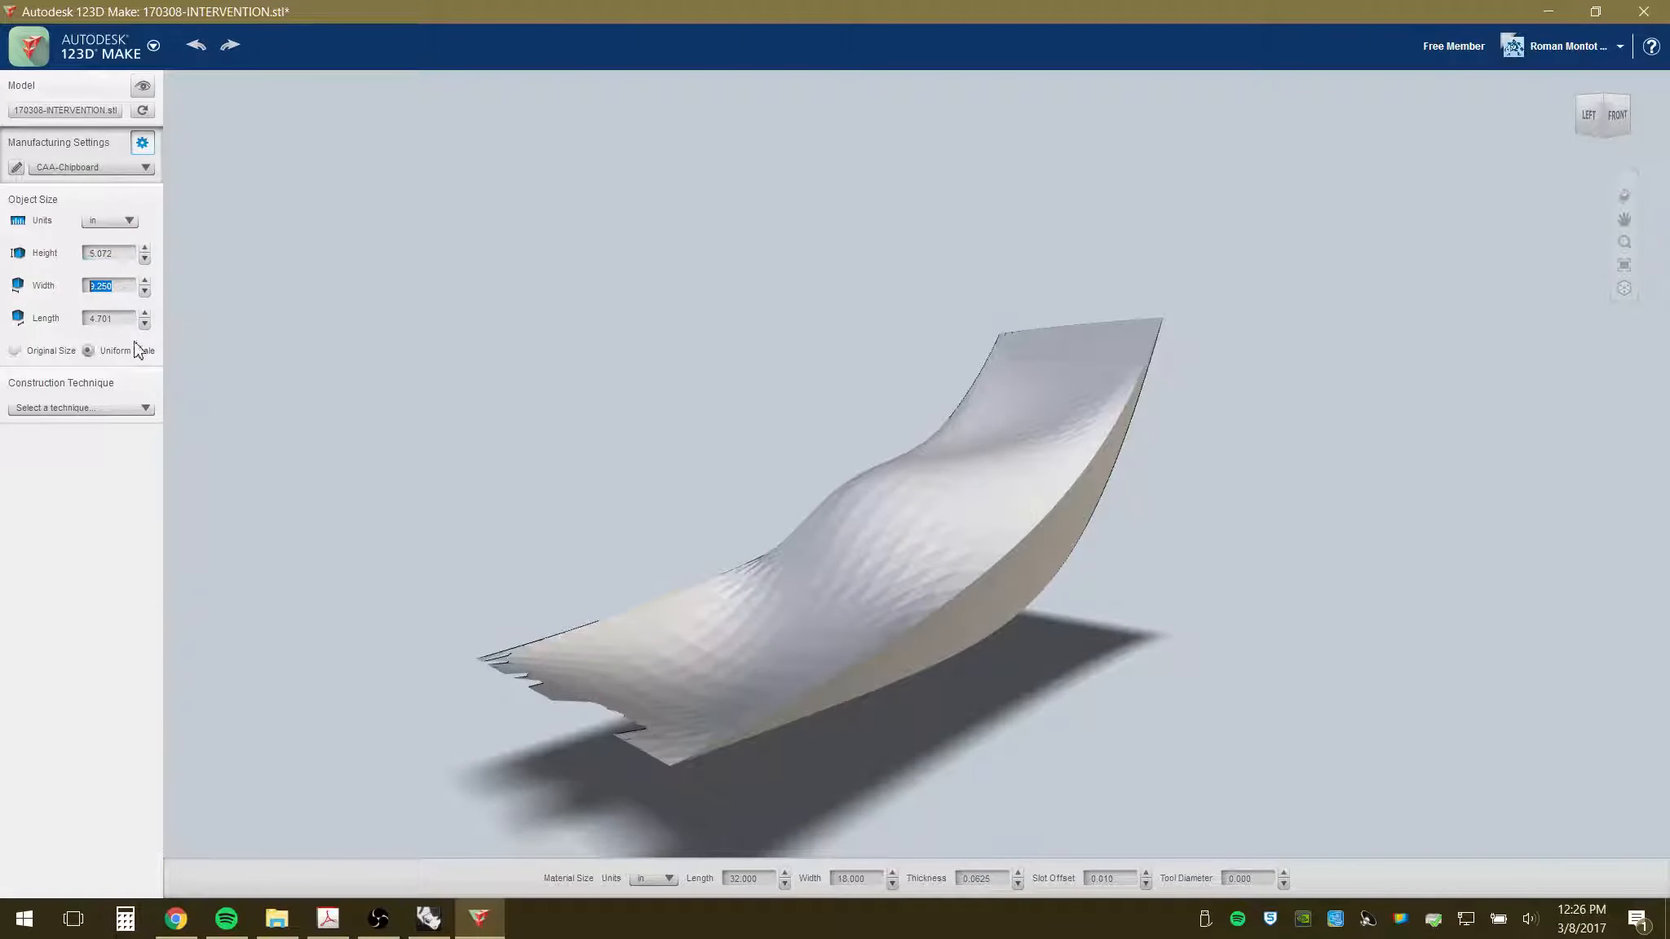
click(49, 408)
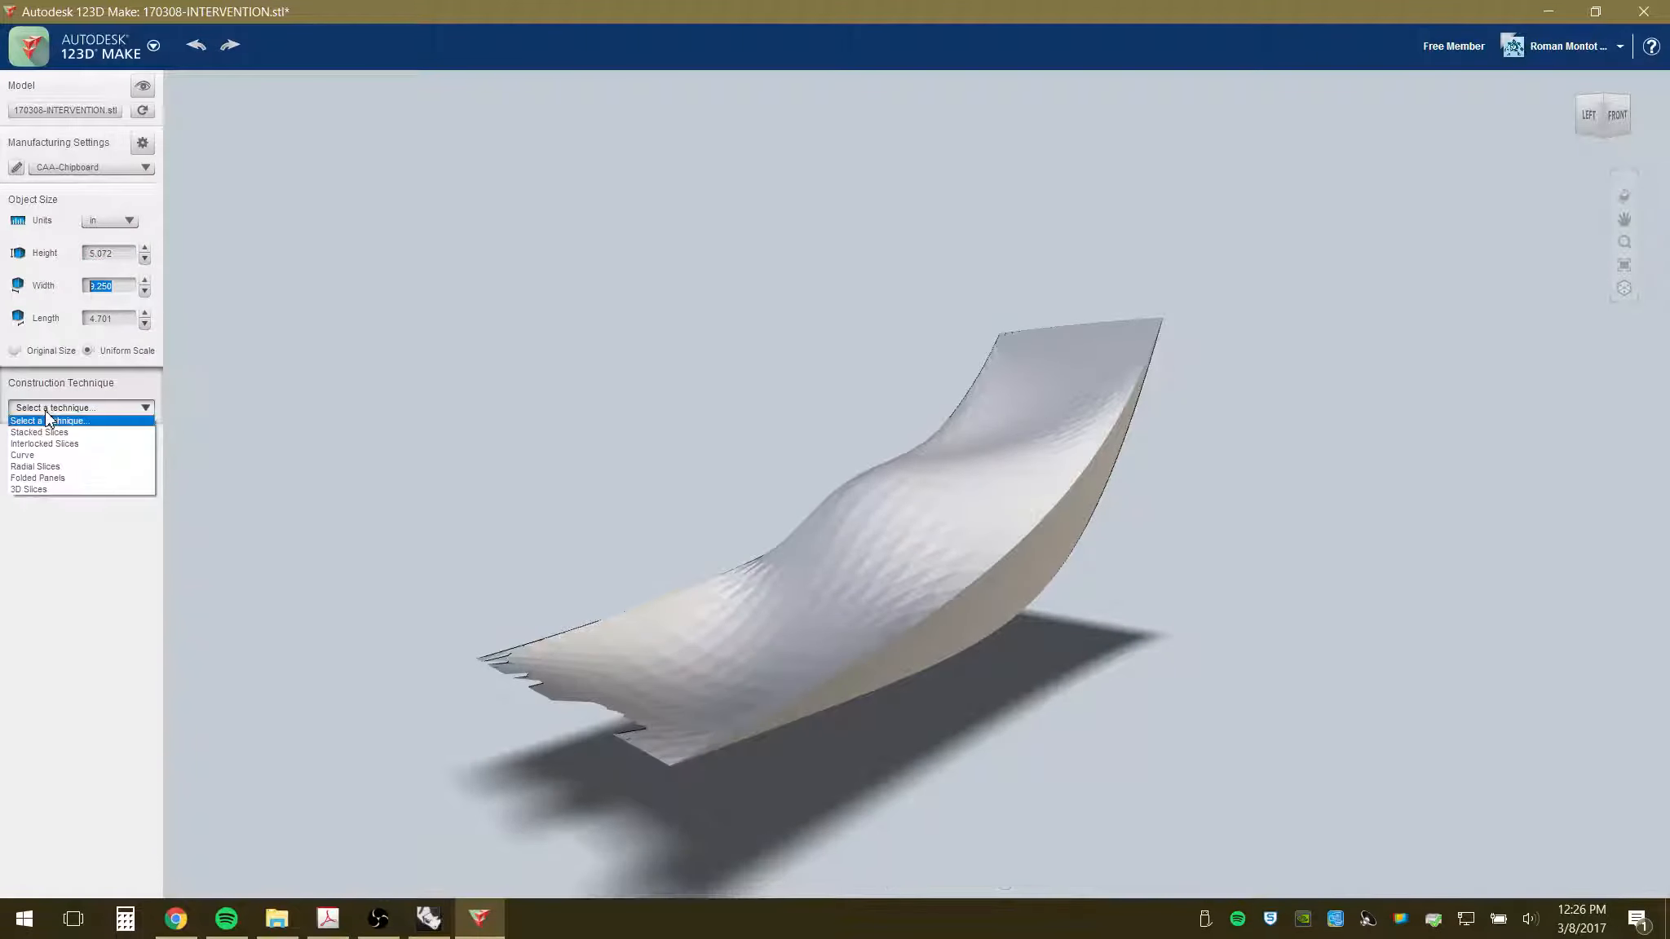
- Choose Interlocked Slices as the construction technique and orbit to inspect the slices
click(70, 446)
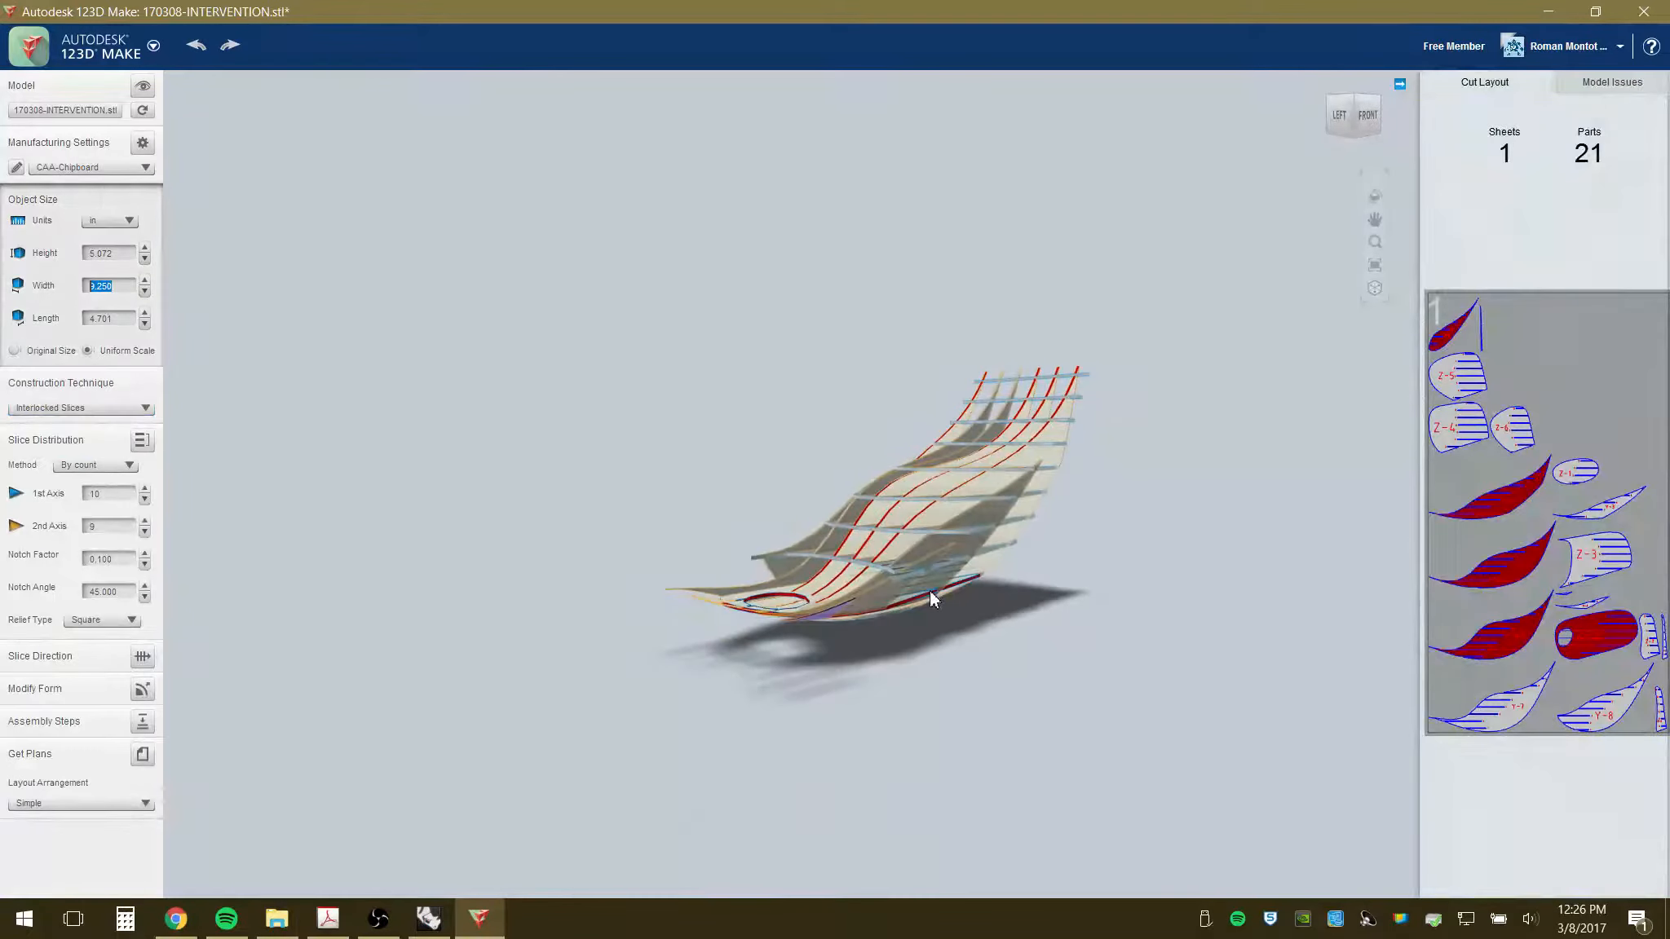
mouse_move(933, 598)
mouse_down()
mouse_move(959, 657)
mouse_move(955, 611)
mouse_move(936, 643)
mouse_move(958, 585)
mouse_move(946, 620)
mouse_up()
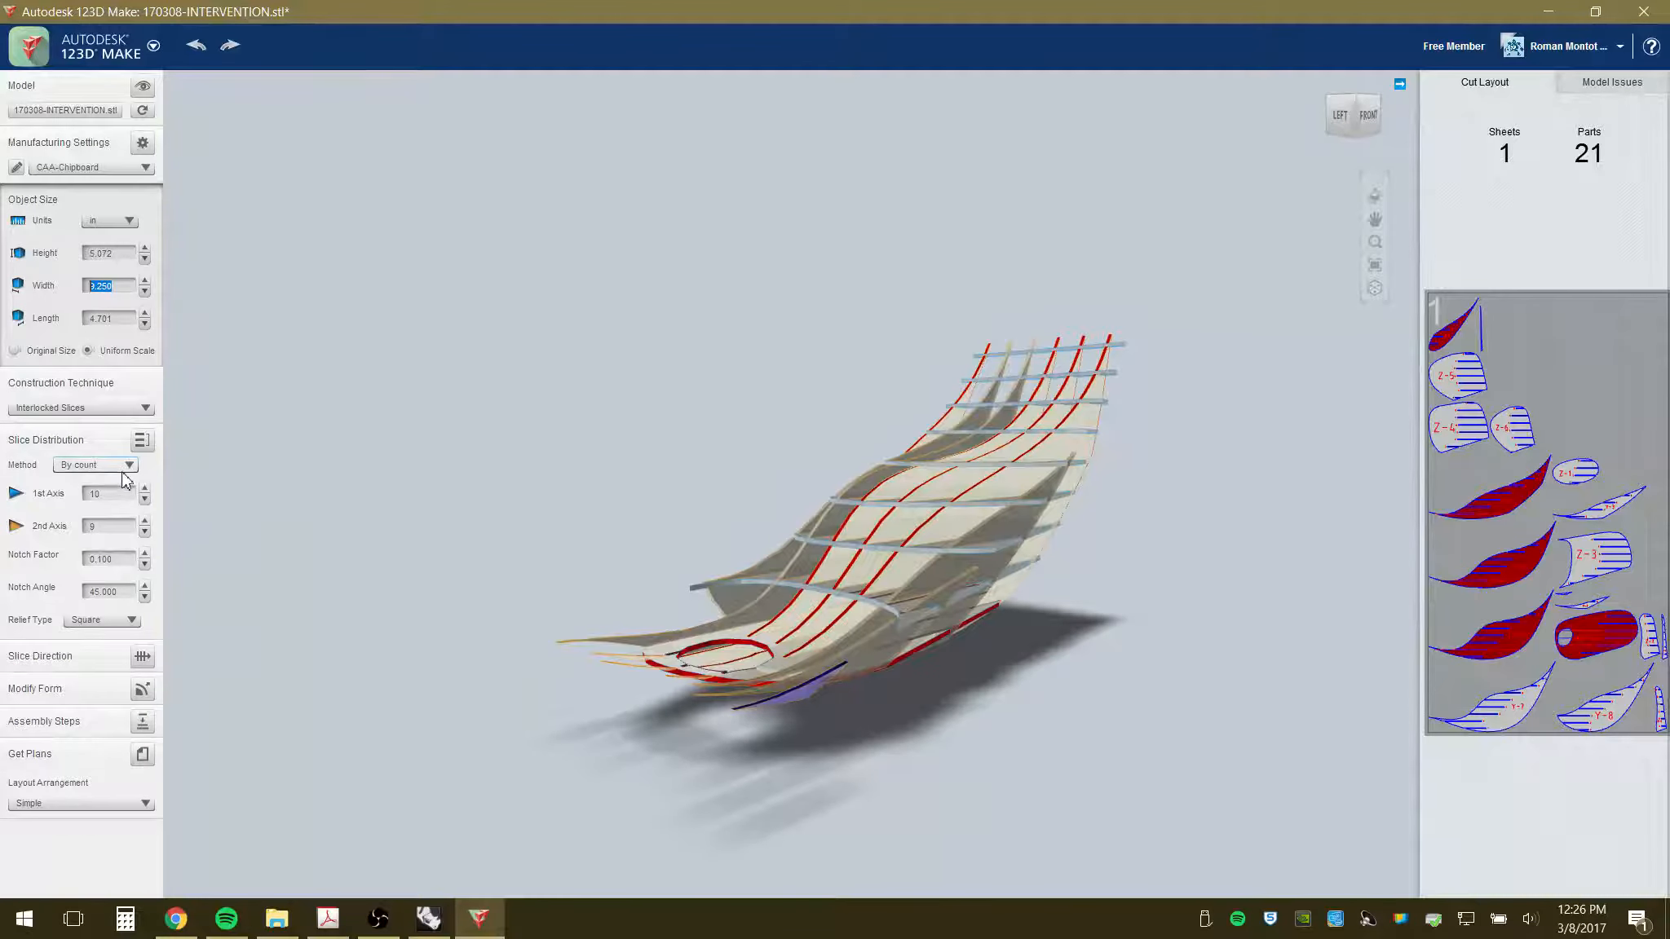
drag(924, 585, 1047, 596)
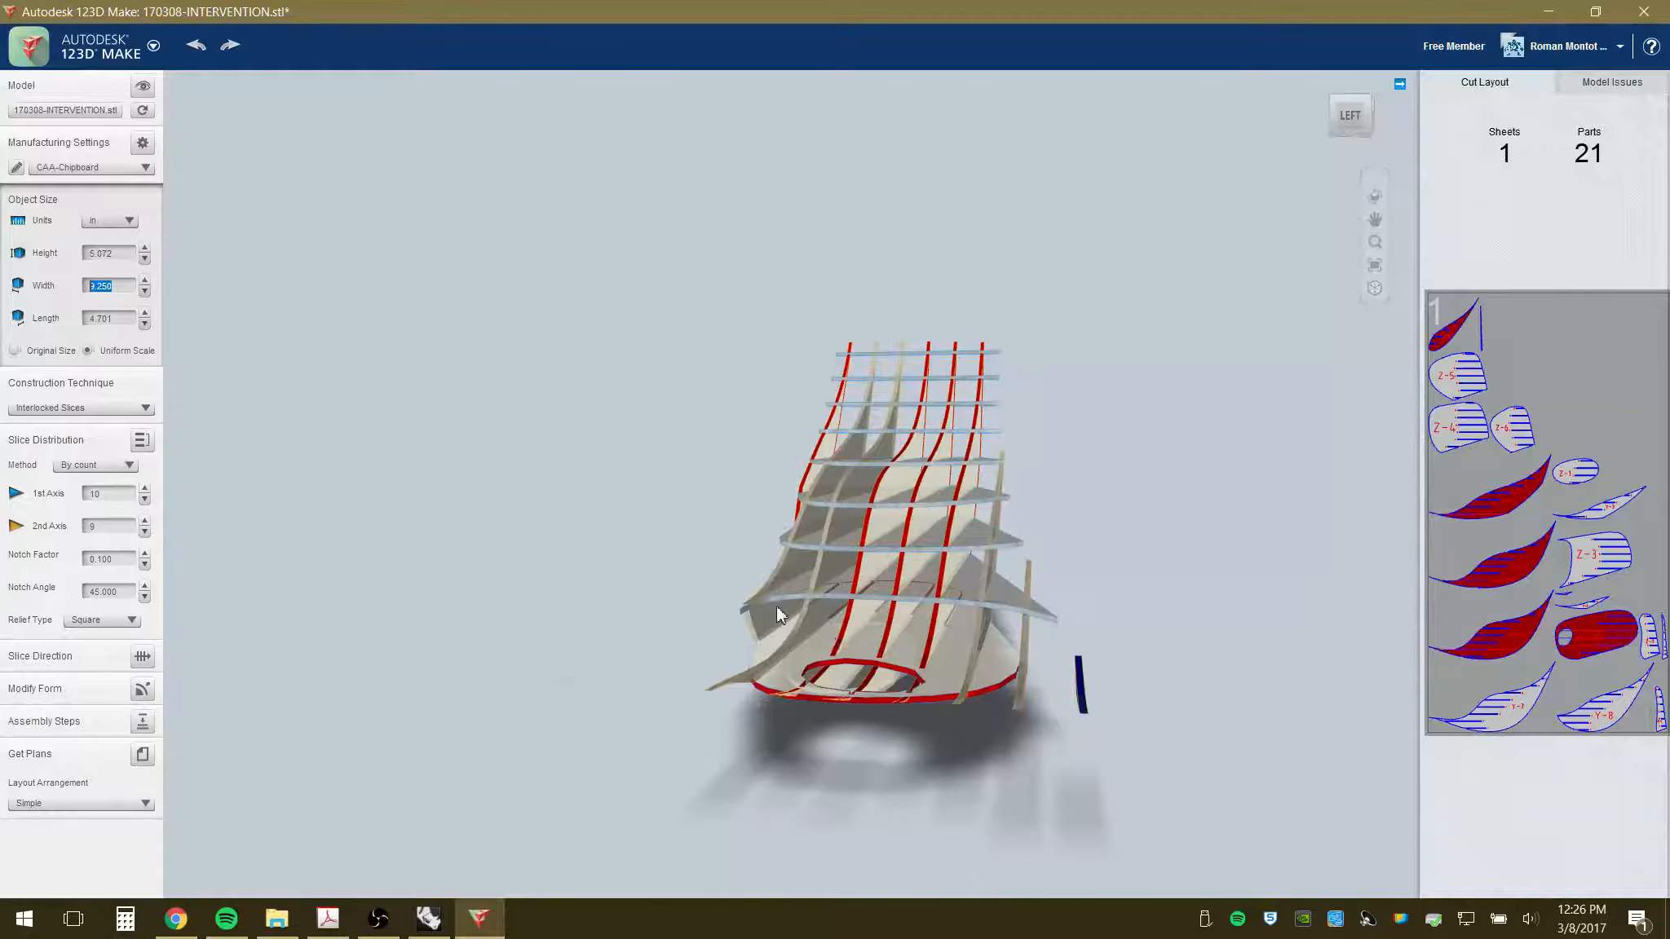
drag(781, 613, 640, 665)
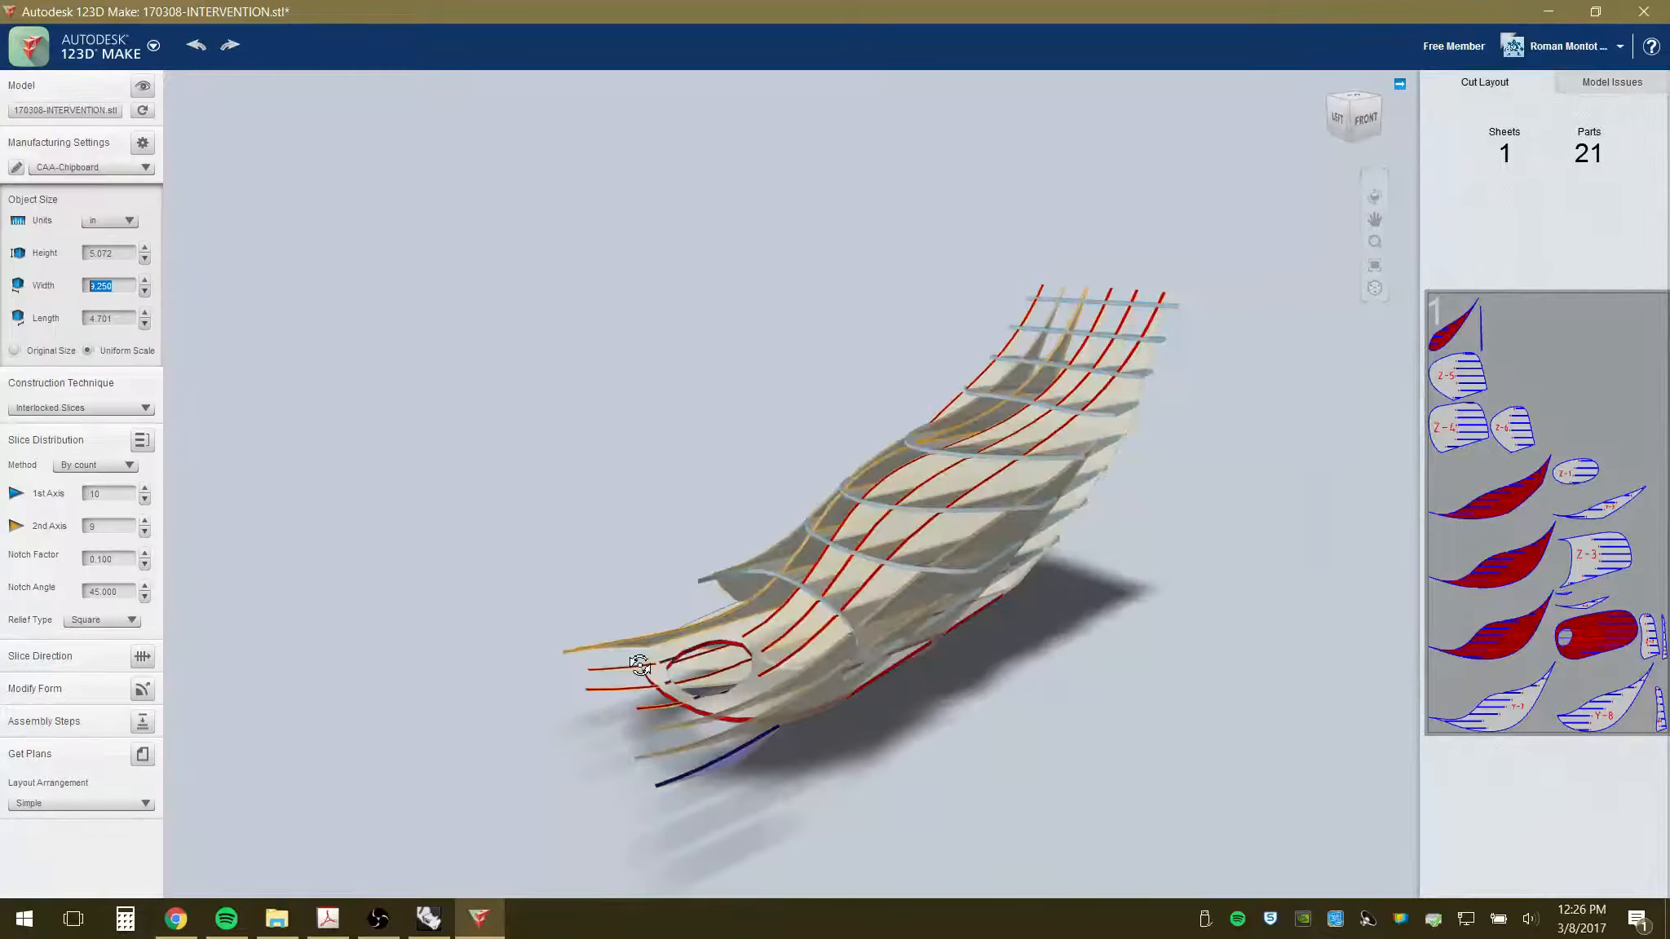
- Raise the slice counts to 16 on the 1st axis and 11 on the 2nd axis
click(146, 488)
click(146, 488)
click(146, 488)
click(146, 489)
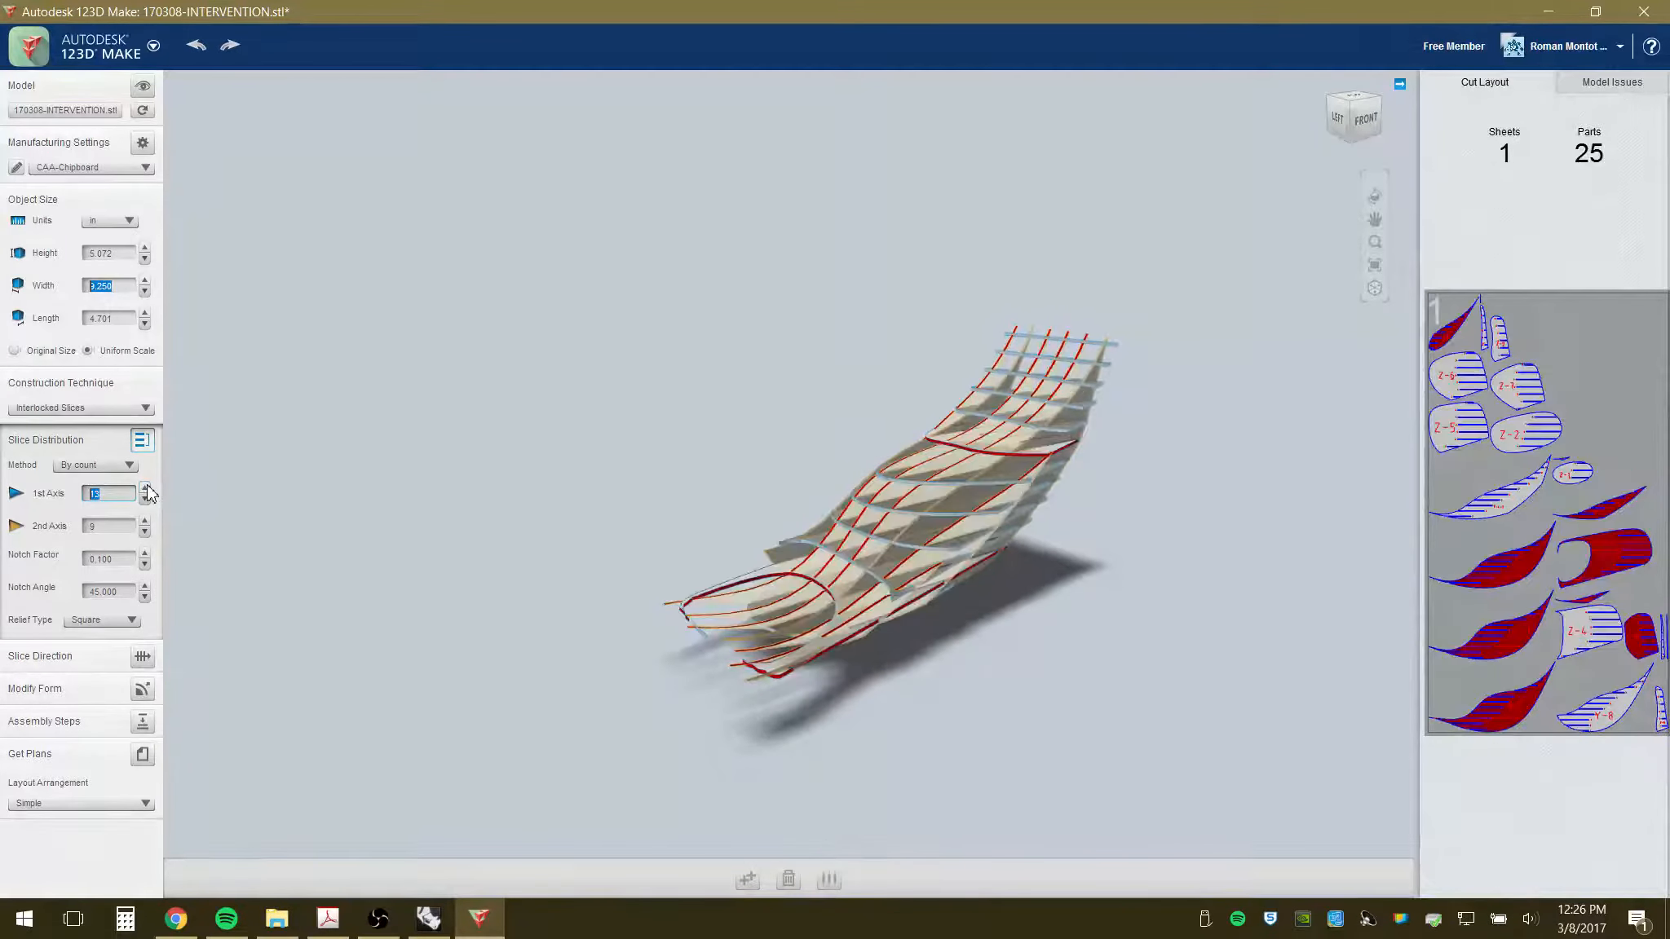
click(146, 488)
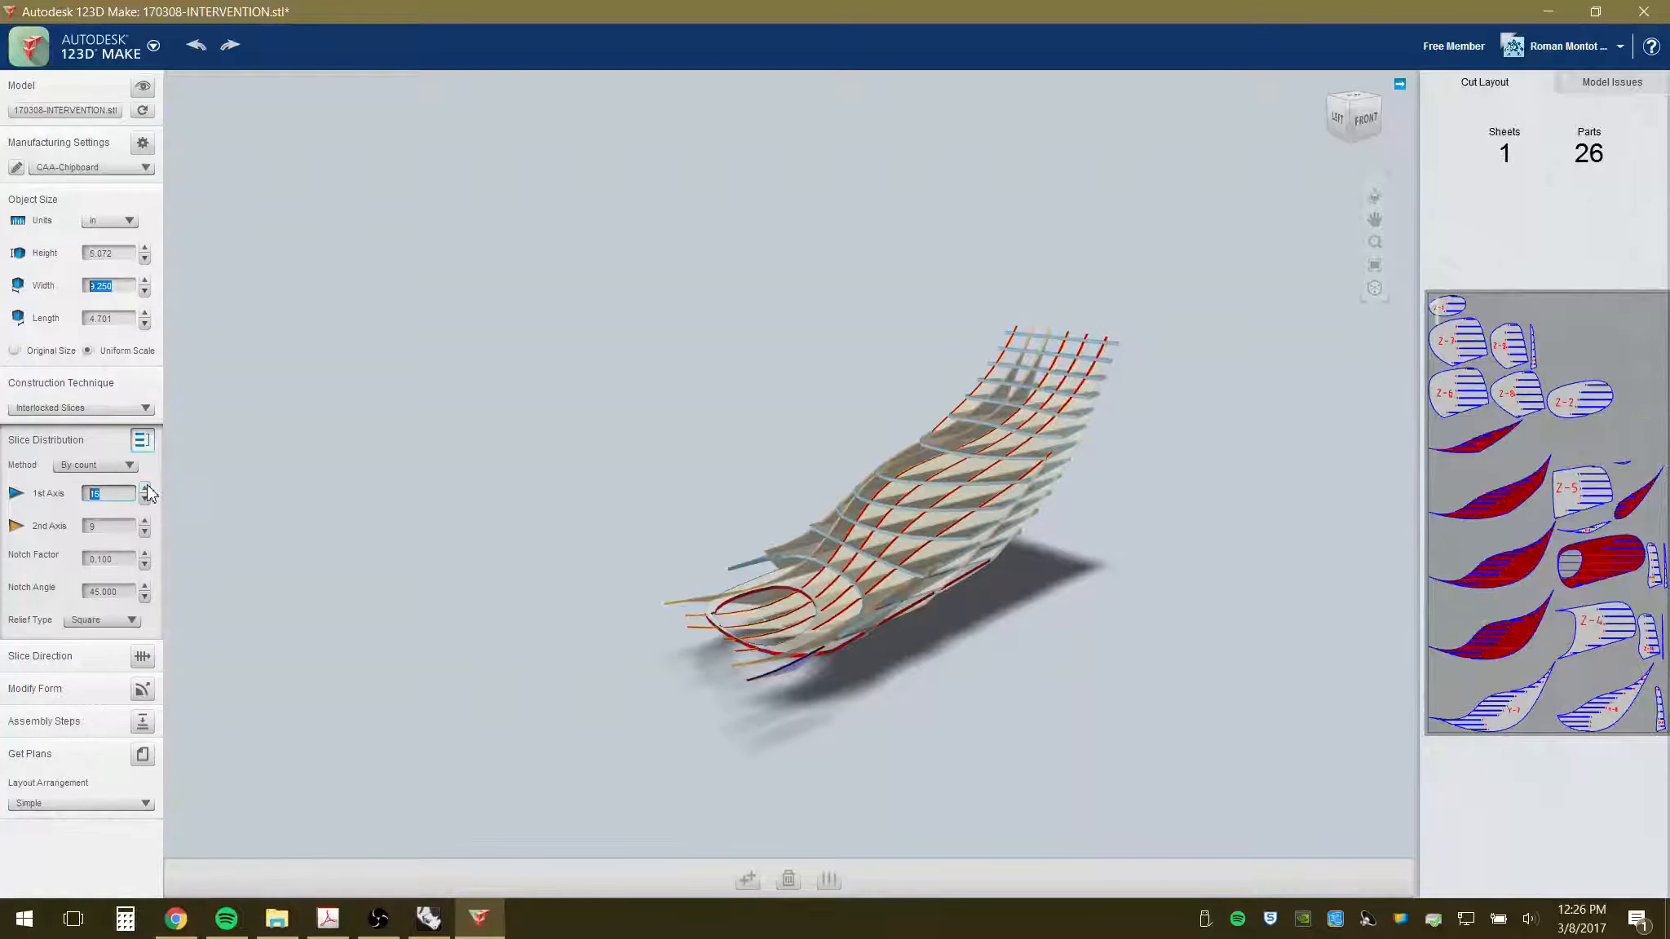
click(147, 490)
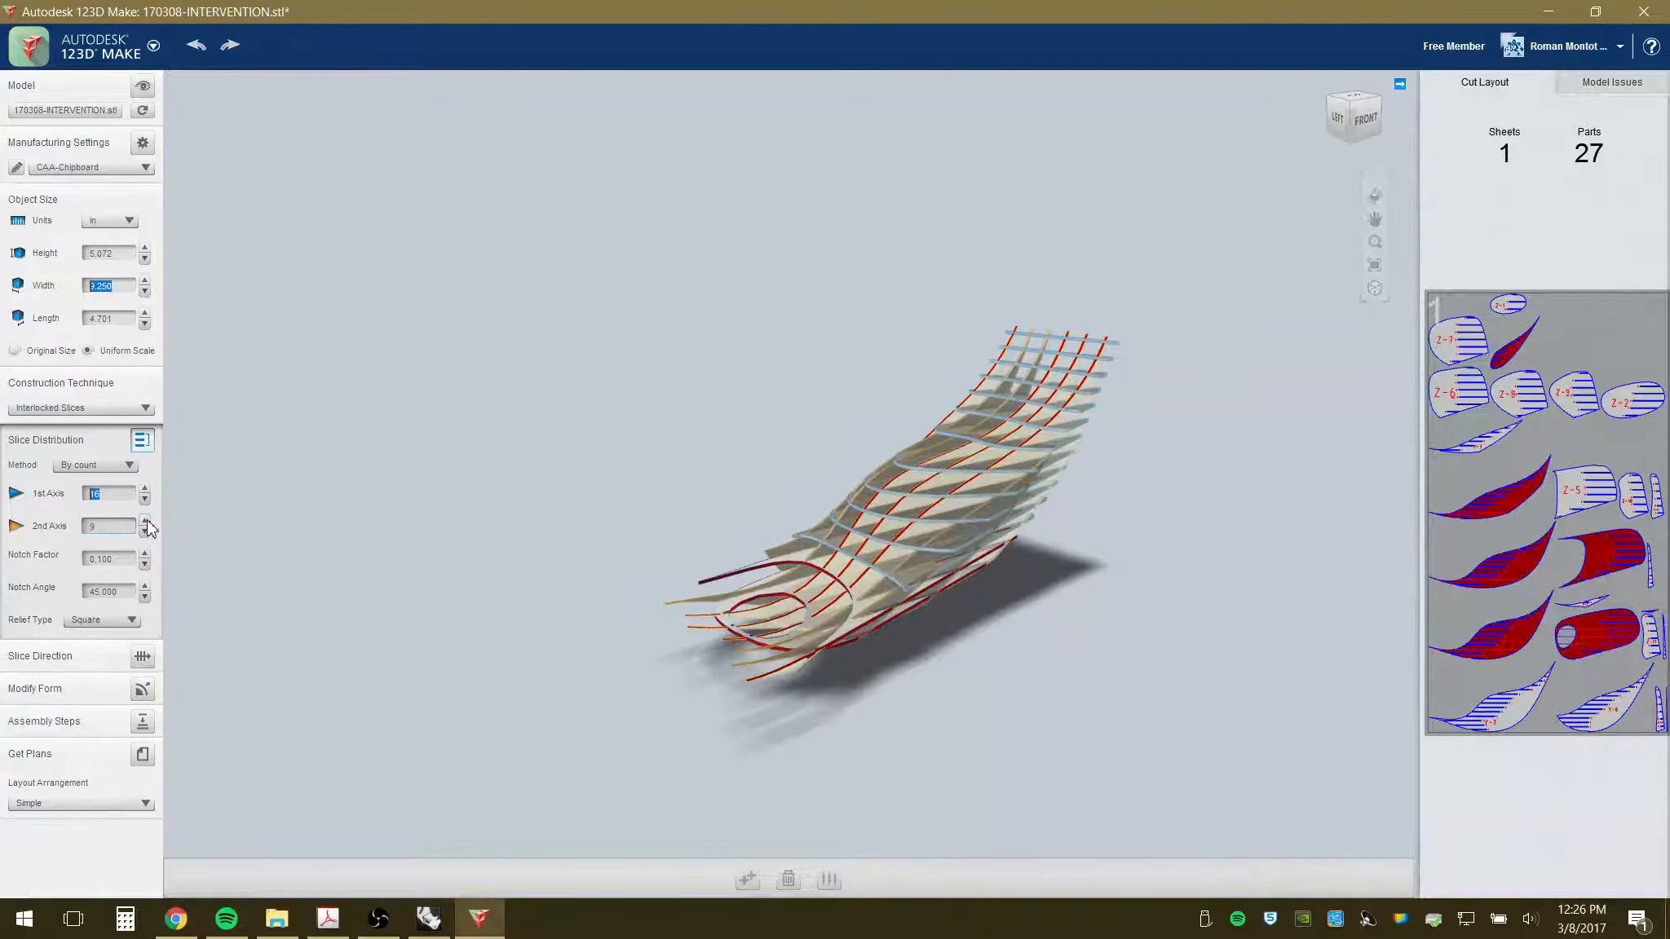
click(146, 521)
click(146, 521)
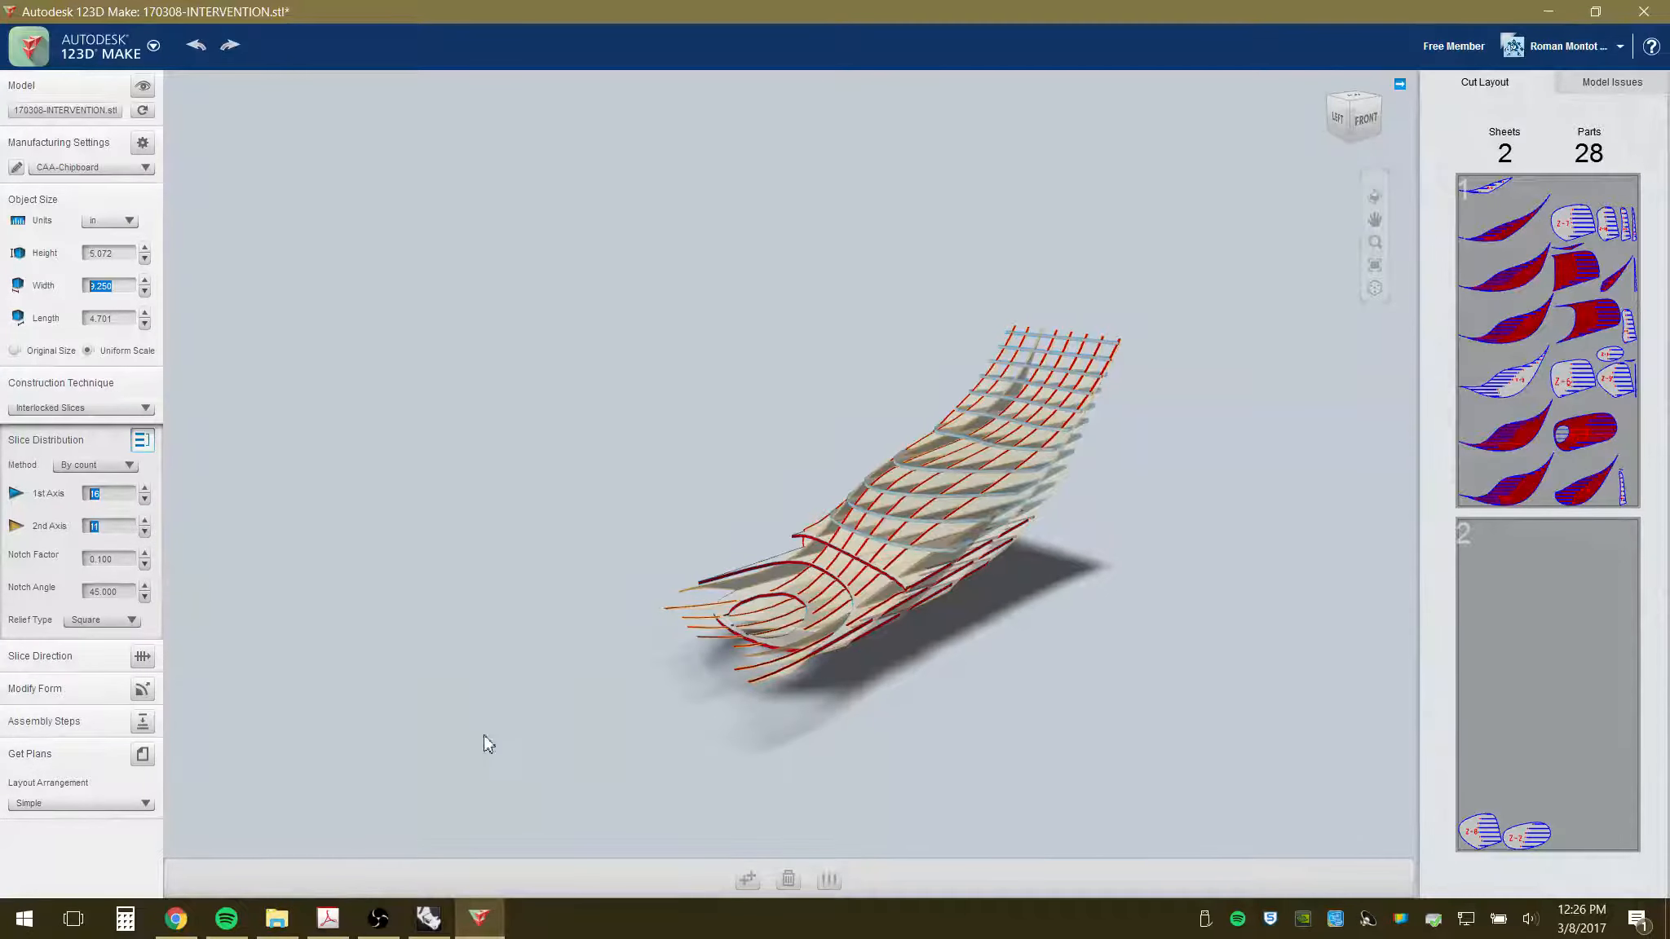
drag(484, 738, 548, 715)
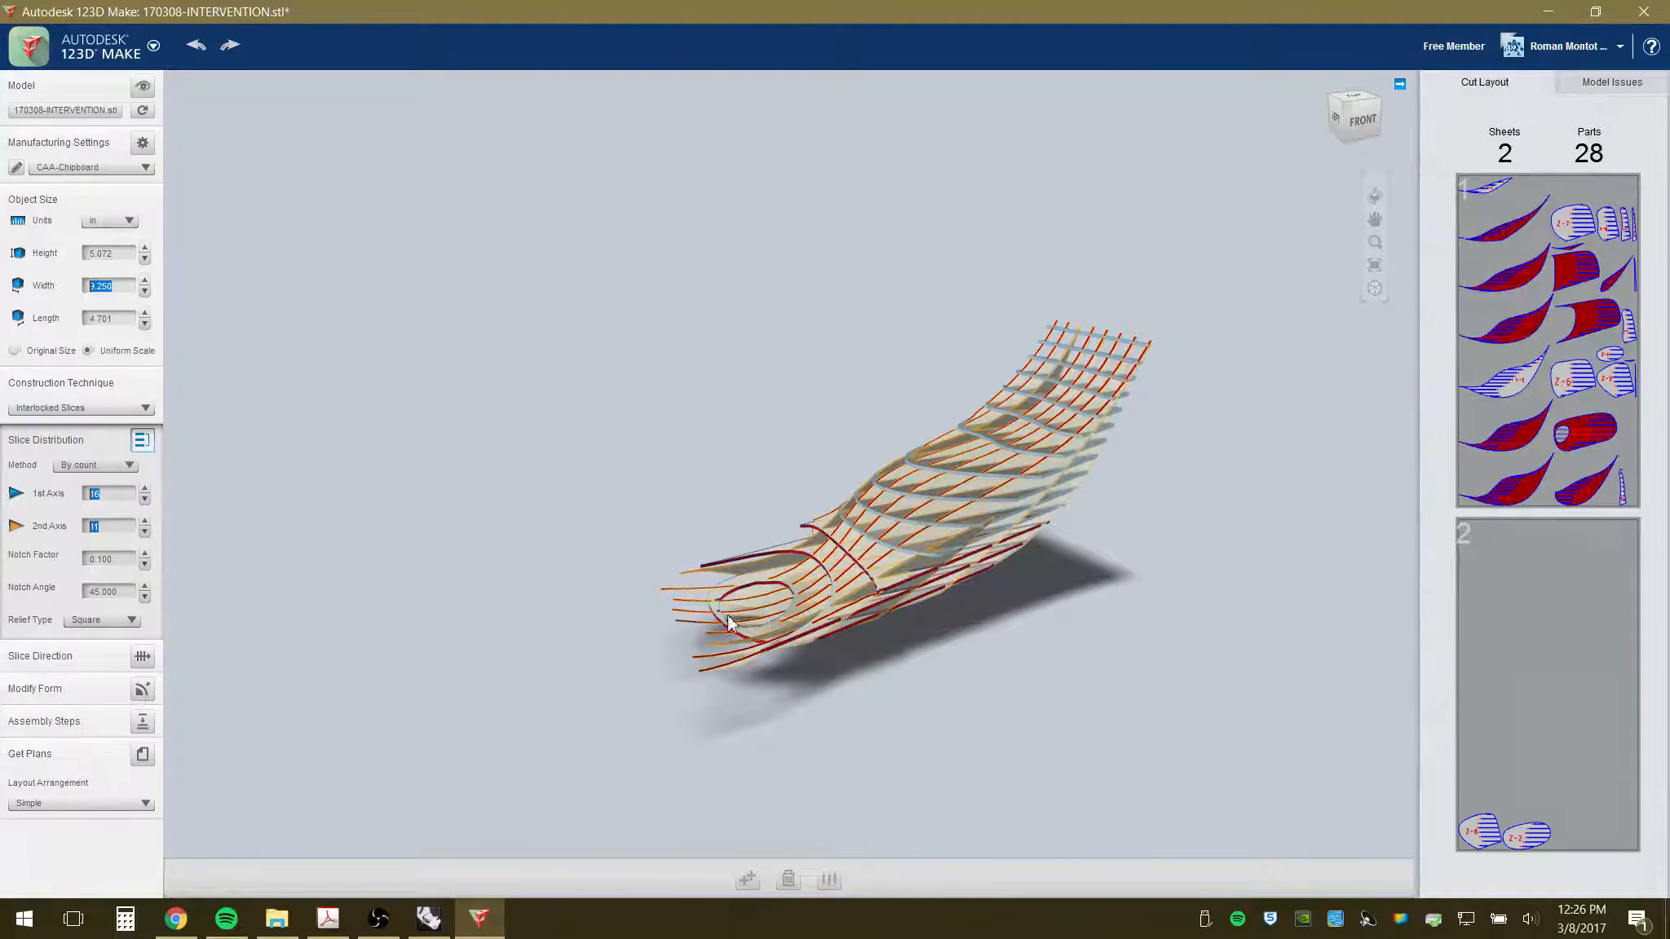
drag(1225, 561, 1127, 477)
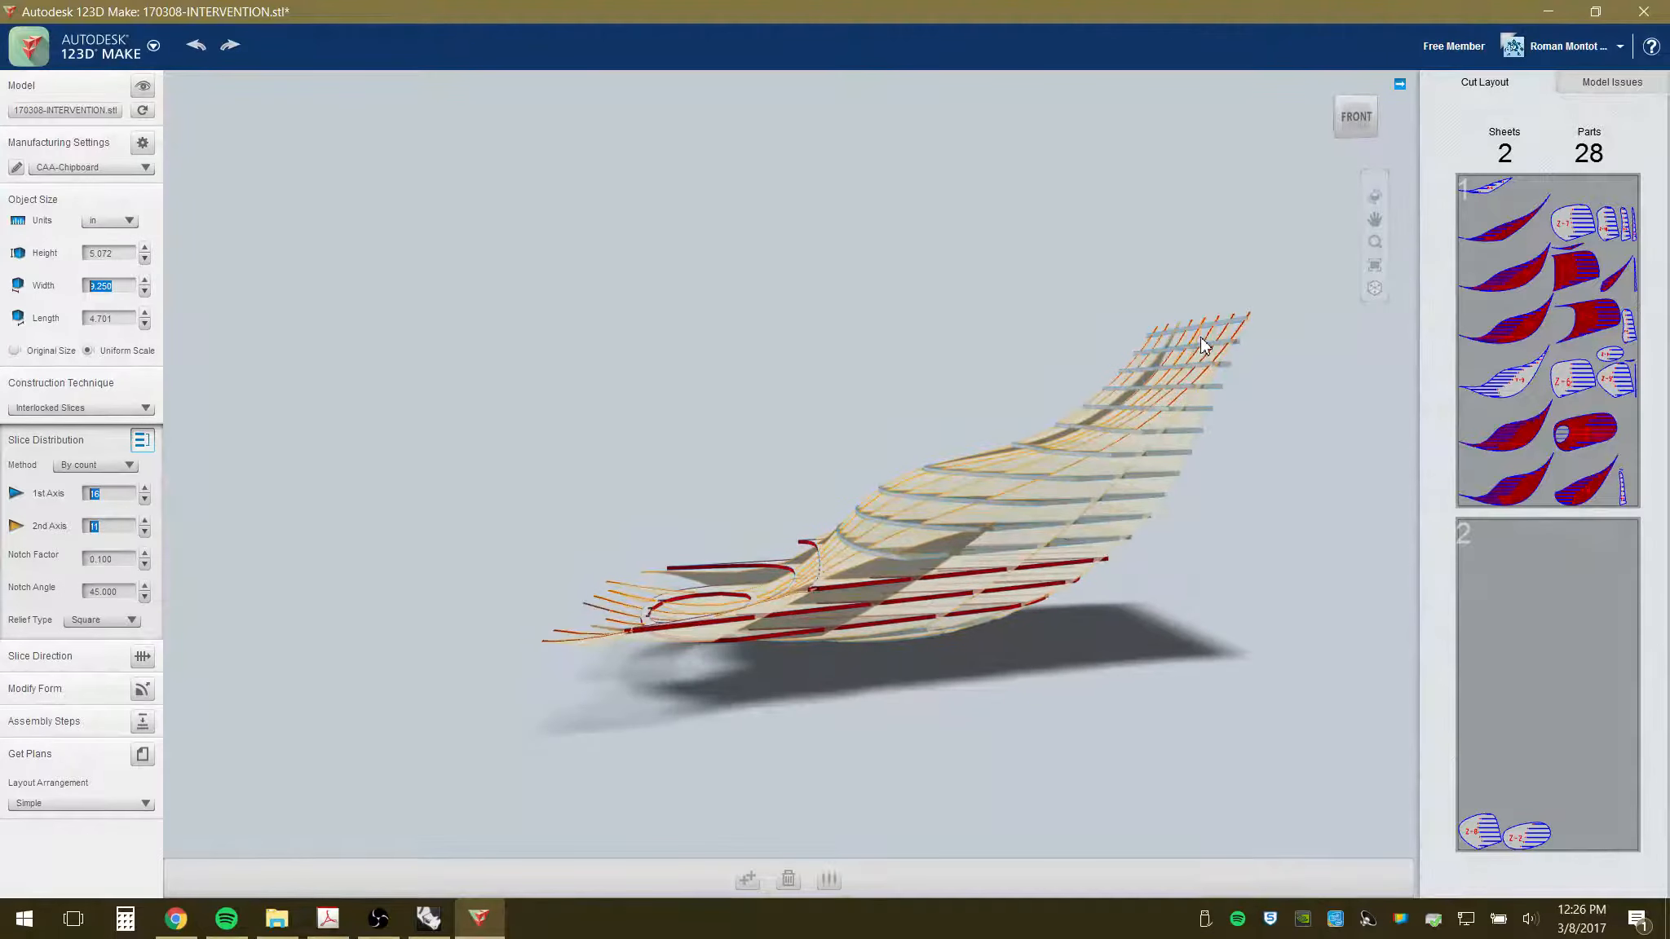
- Review the slices with errors in Model Issues while orbiting around the model
click(1612, 83)
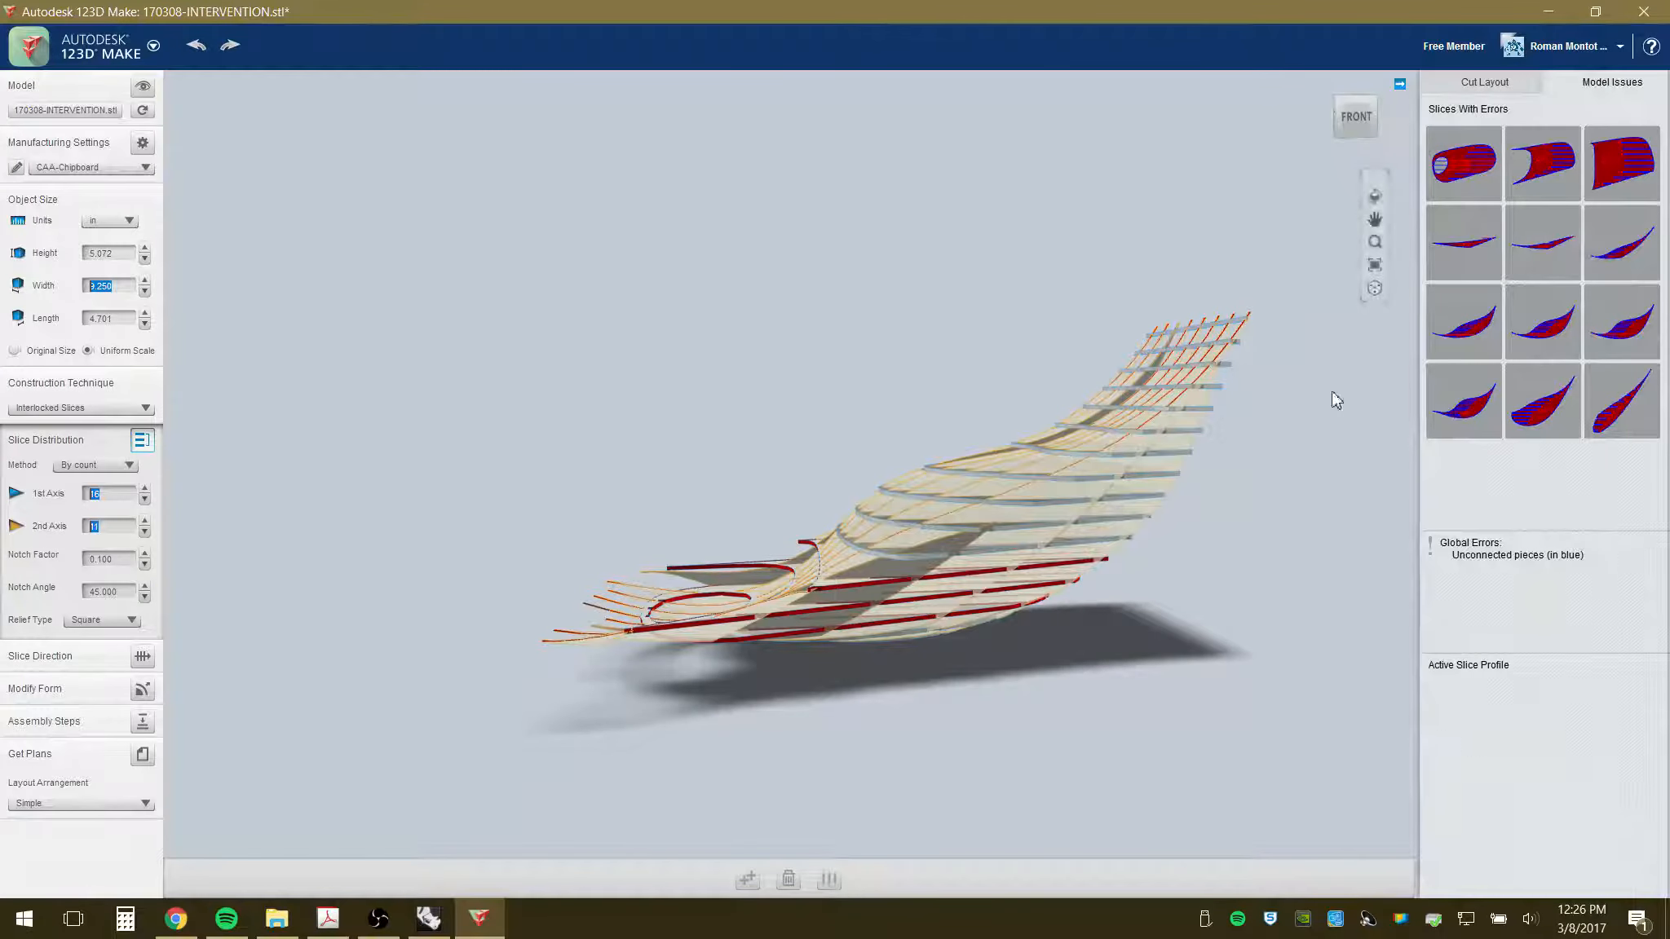
drag(1024, 502, 982, 503)
drag(934, 570, 807, 656)
scroll(602, 668, up, 3)
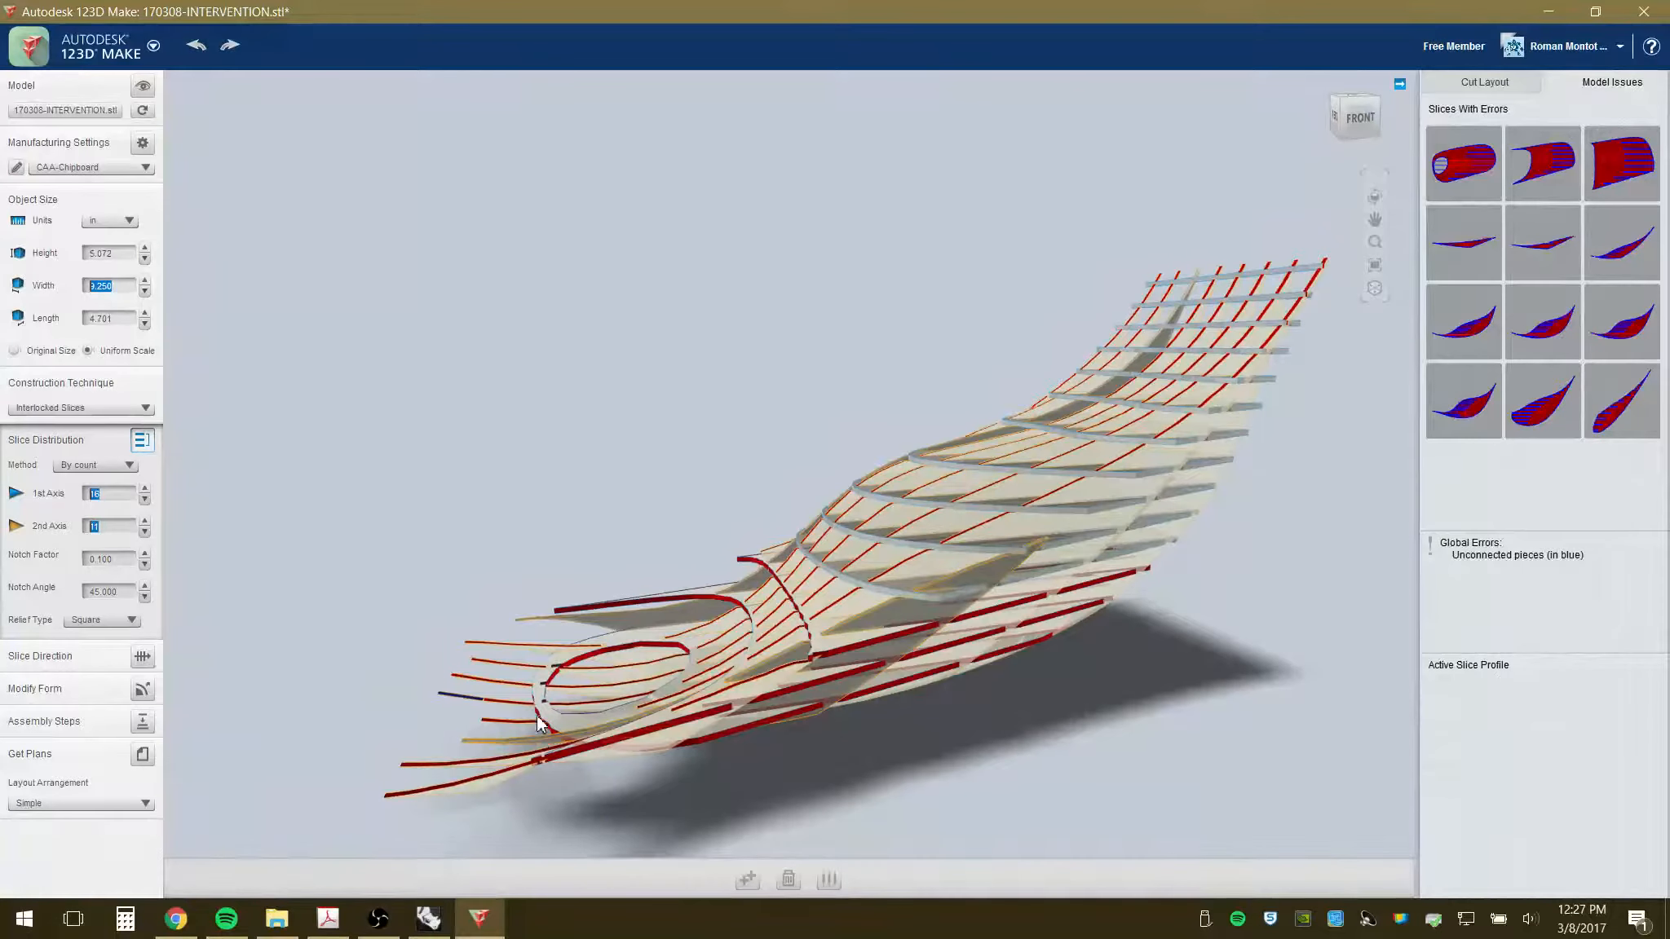
drag(538, 724, 424, 659)
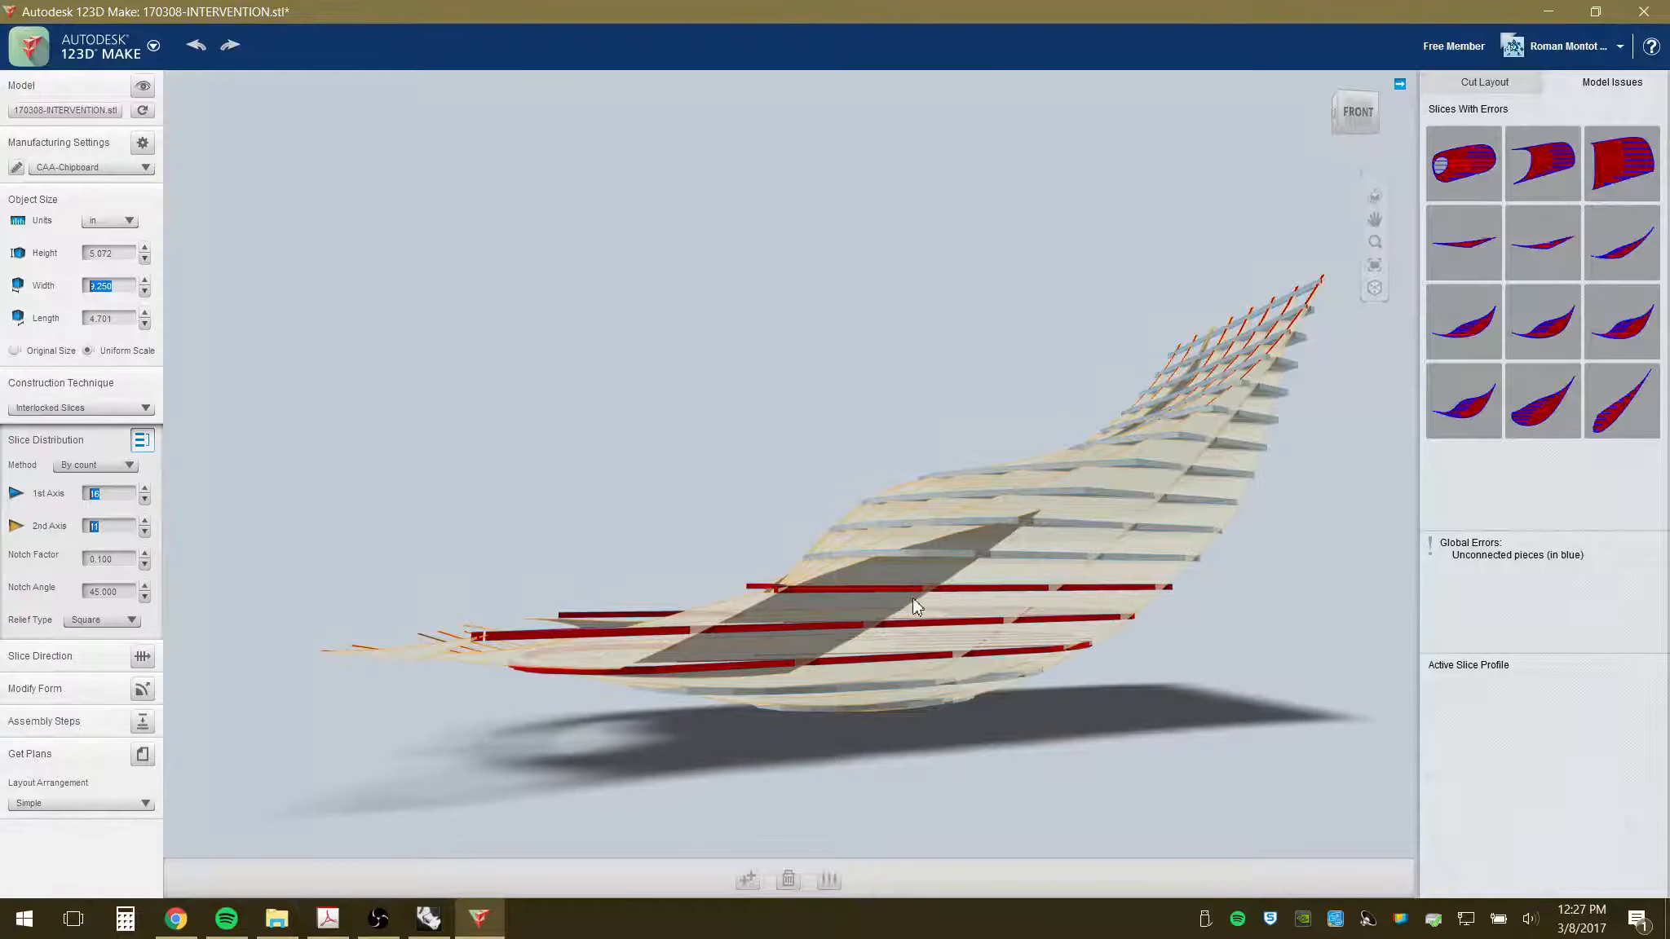
drag(718, 676, 1019, 677)
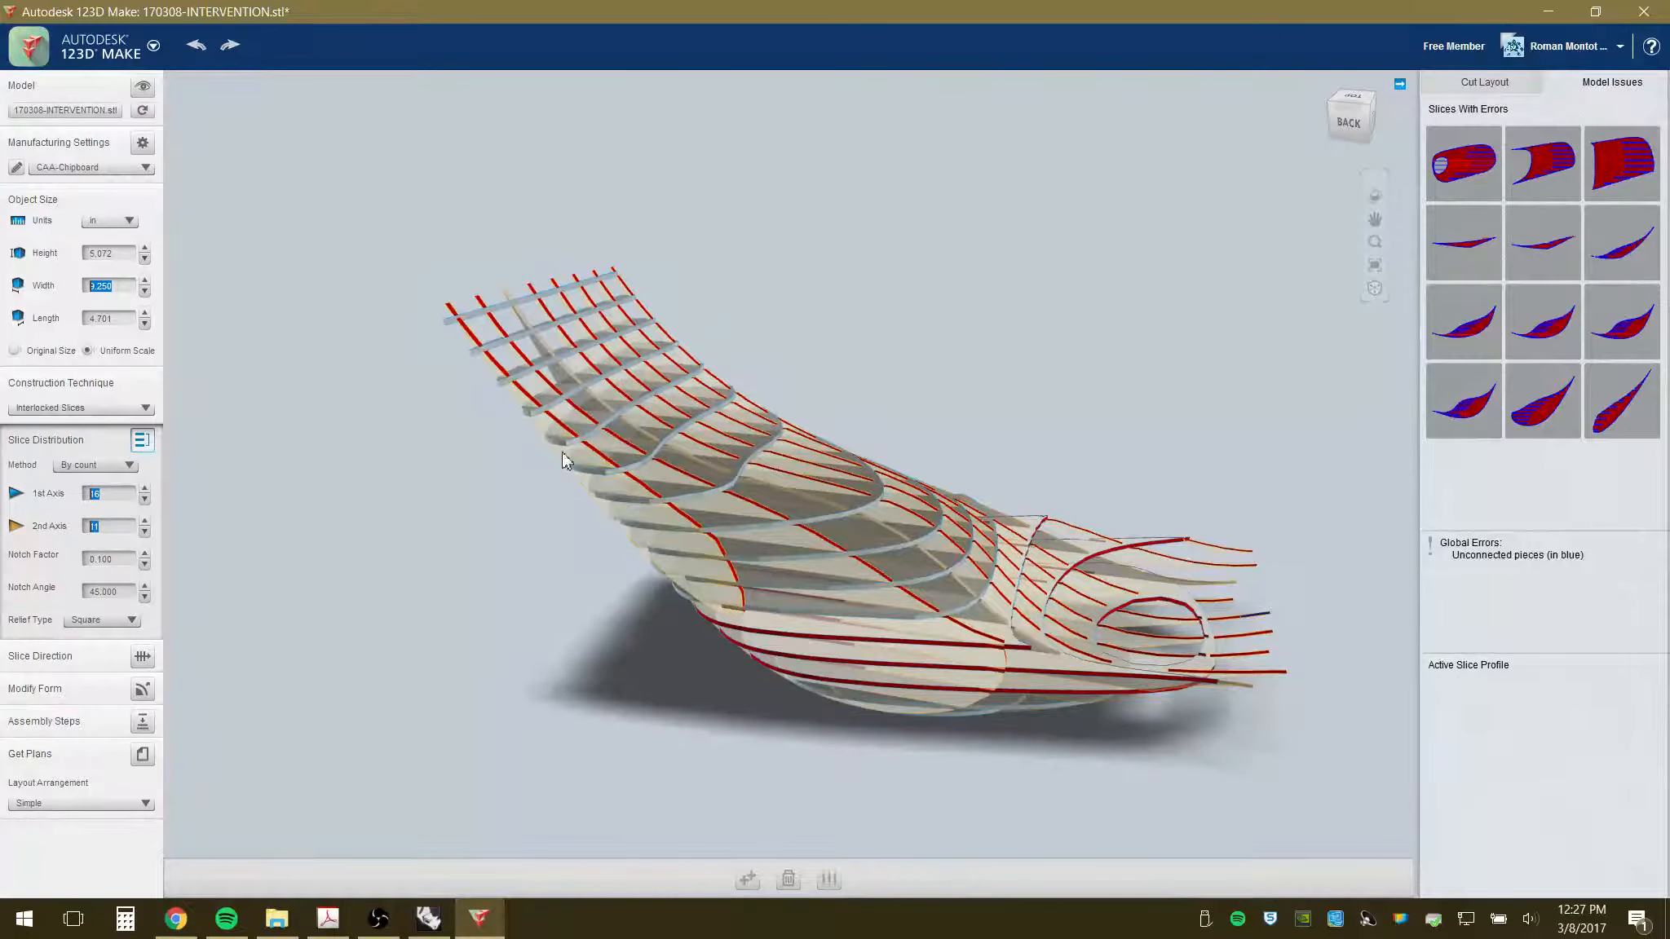
- Open Modify Form and the Slice Direction controls, orbiting to a left side view
click(160, 686)
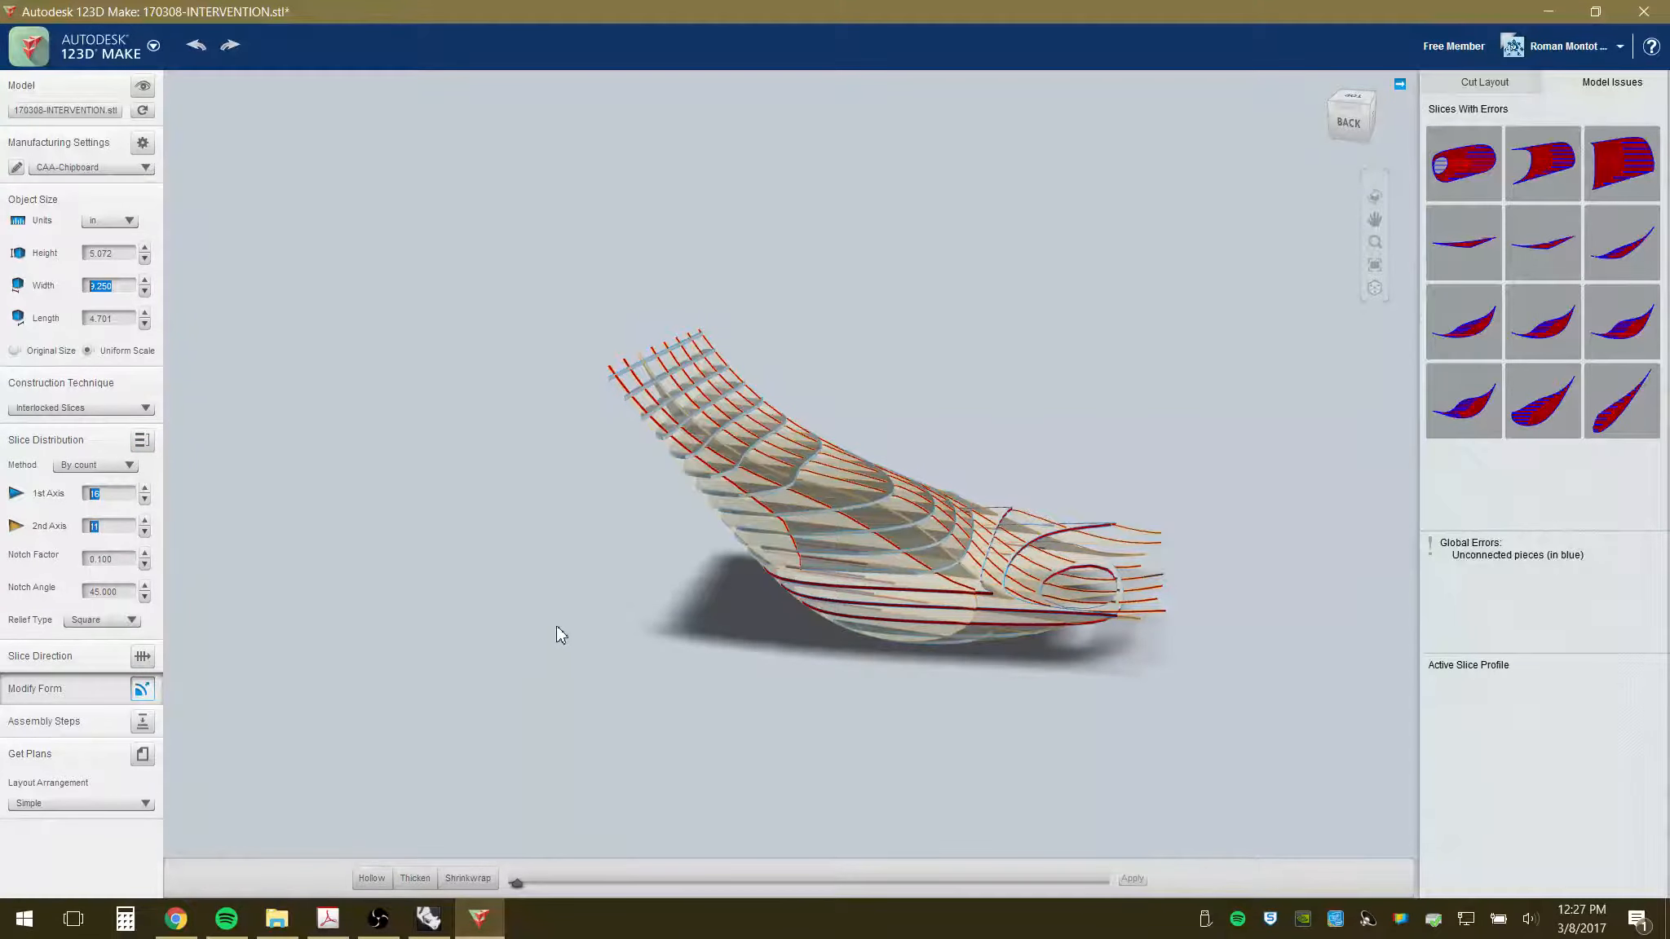
drag(534, 630, 306, 574)
drag(896, 587, 705, 579)
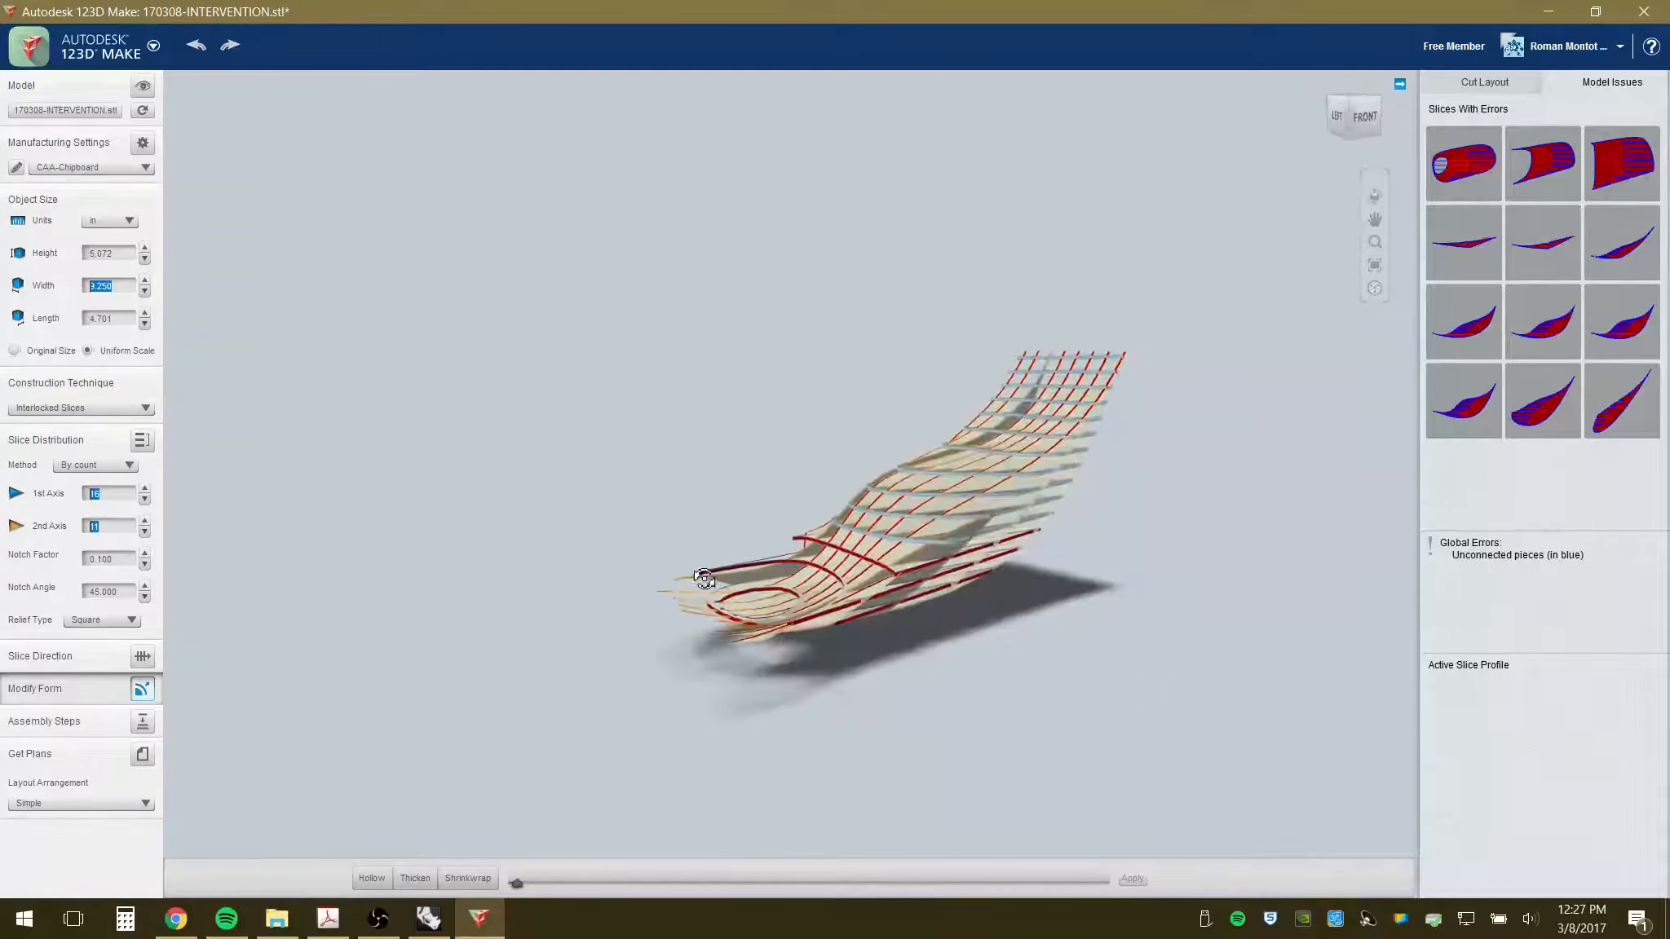
click(142, 656)
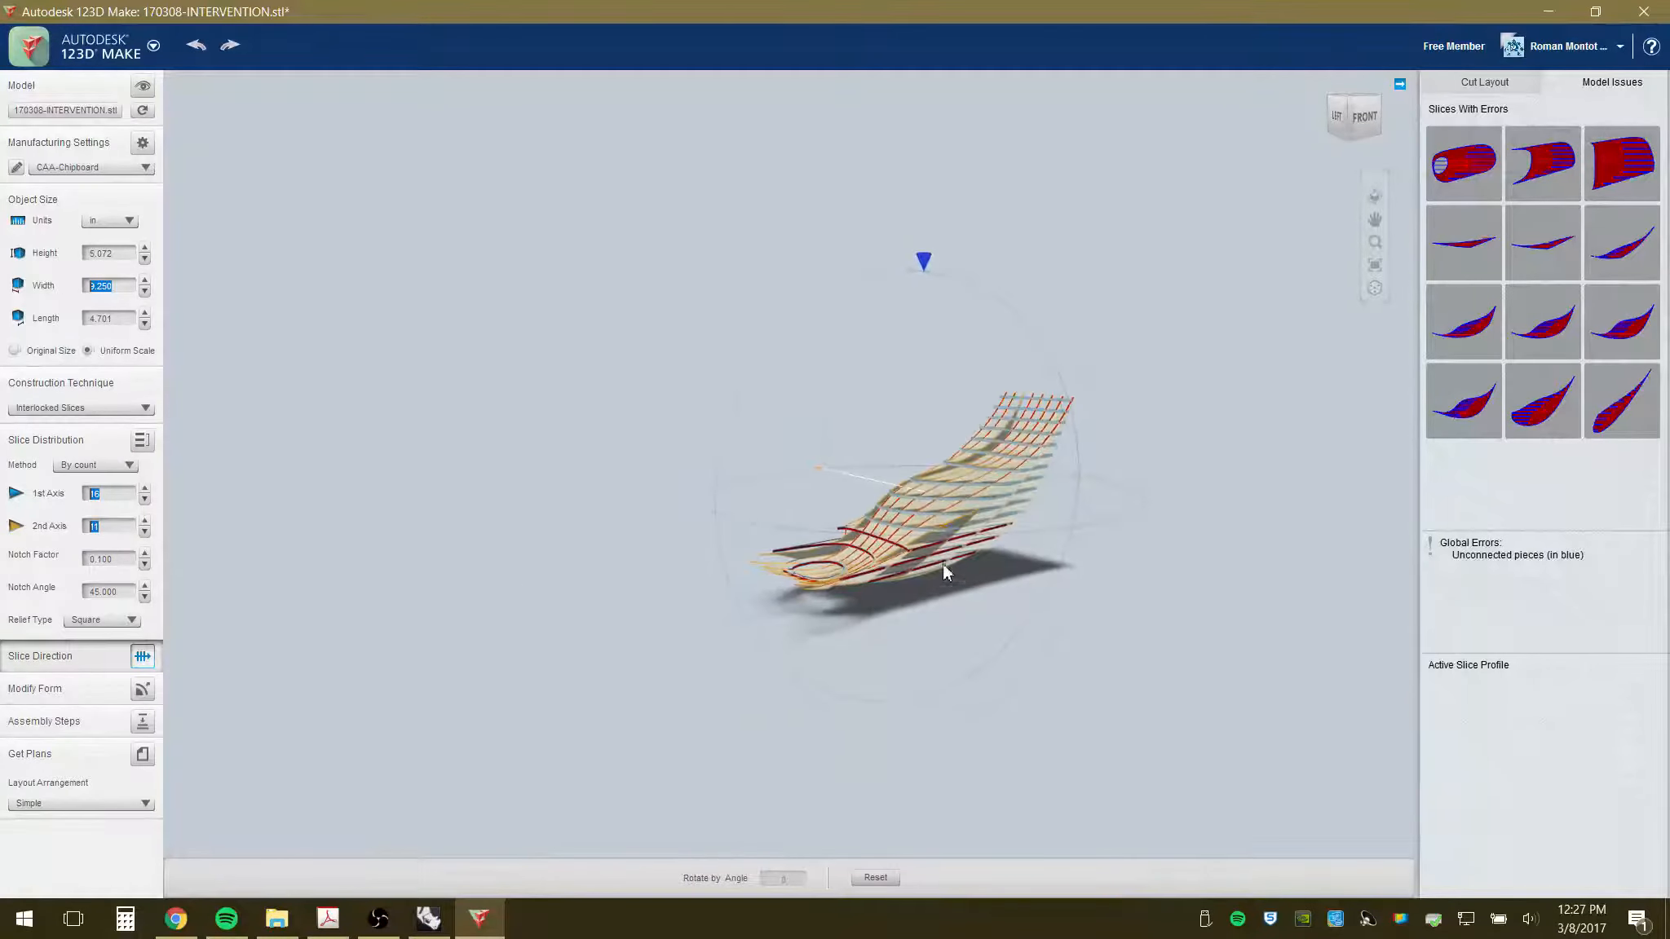
drag(944, 570, 1156, 530)
mouse_move(1170, 553)
mouse_down()
mouse_move(1185, 526)
mouse_move(1156, 534)
mouse_up()
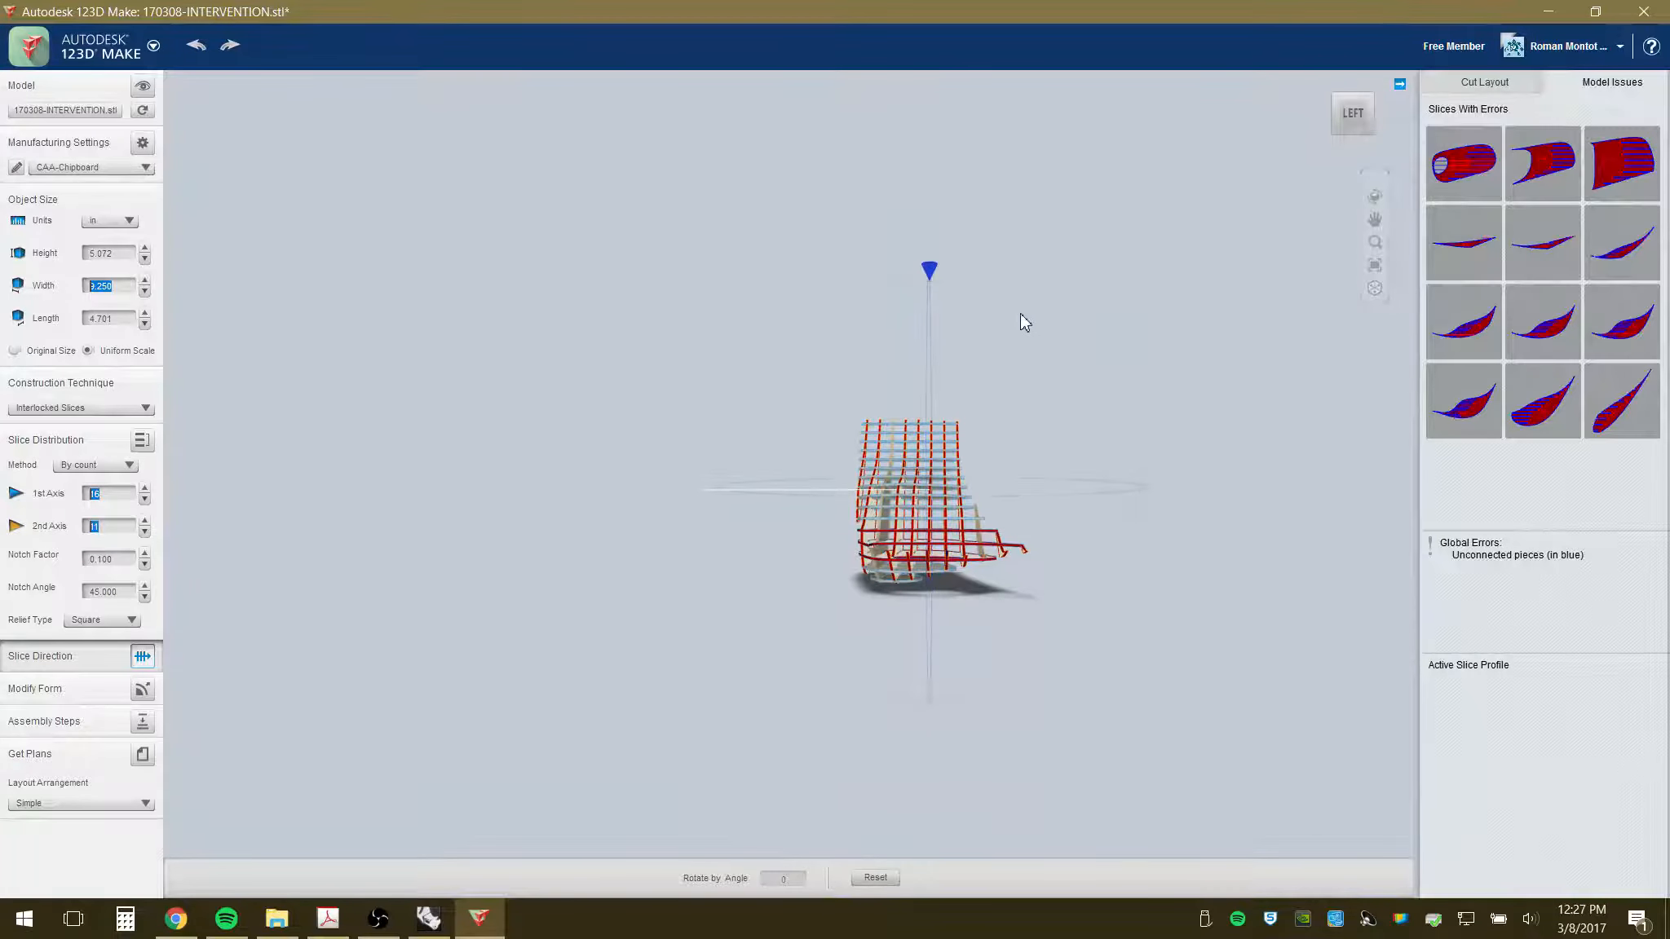
- Rotate the slice direction ring by 40 degrees, then to -20 degrees, and inspect the result
click(1040, 316)
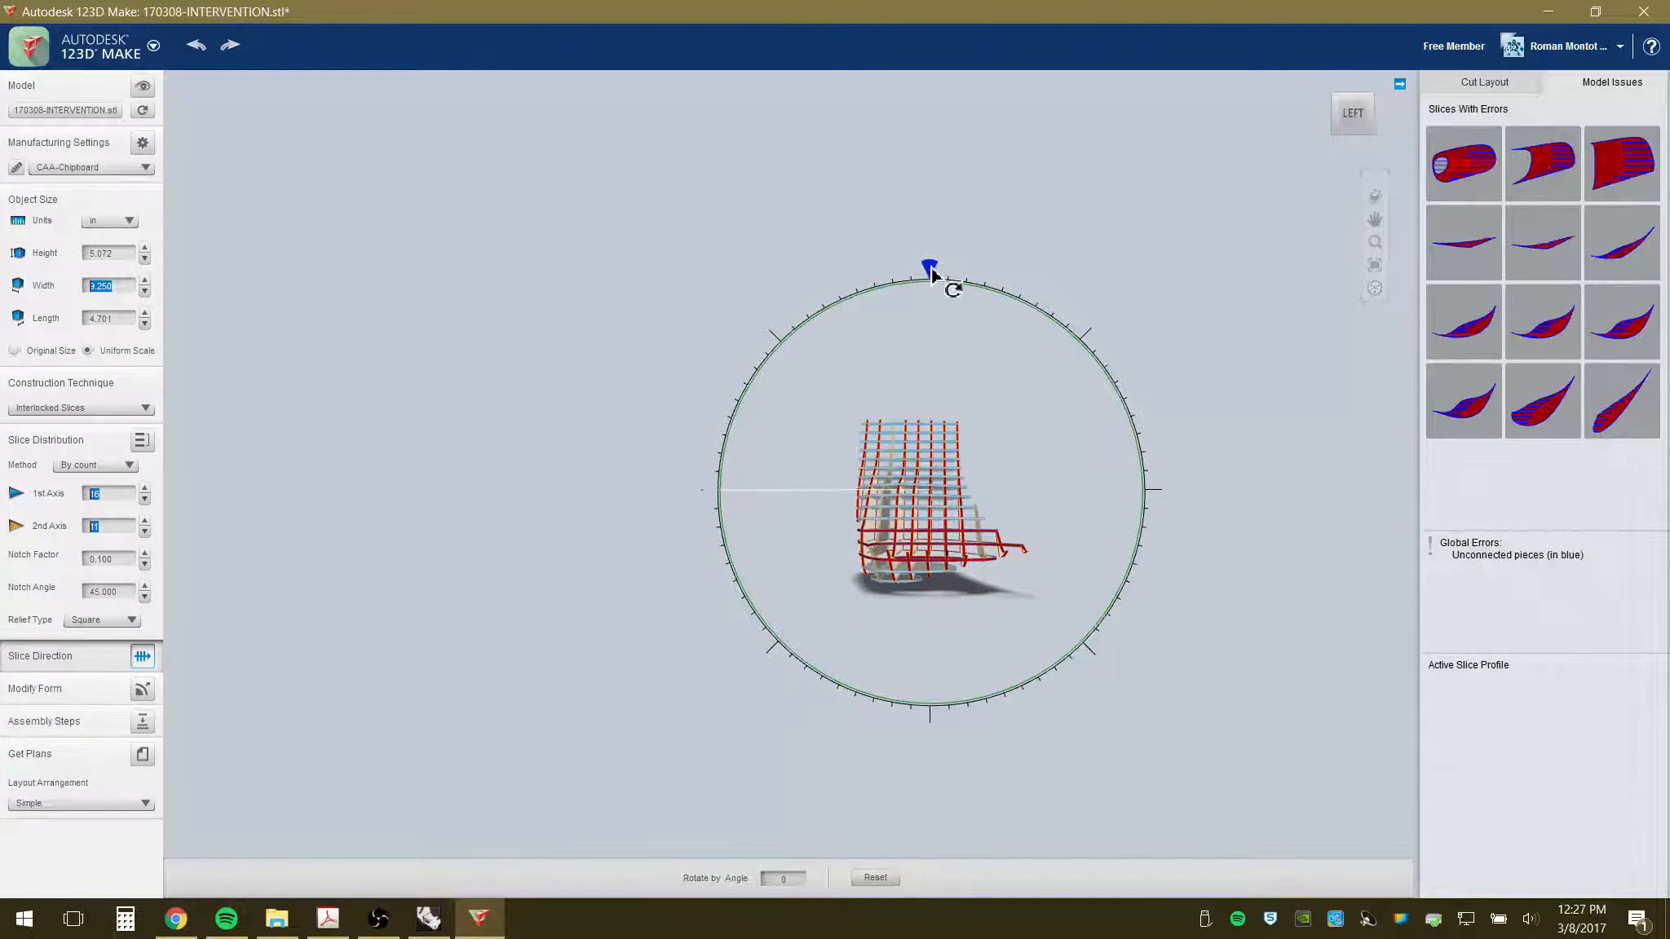
drag(932, 273, 1111, 228)
right_drag(1031, 444, 1171, 444)
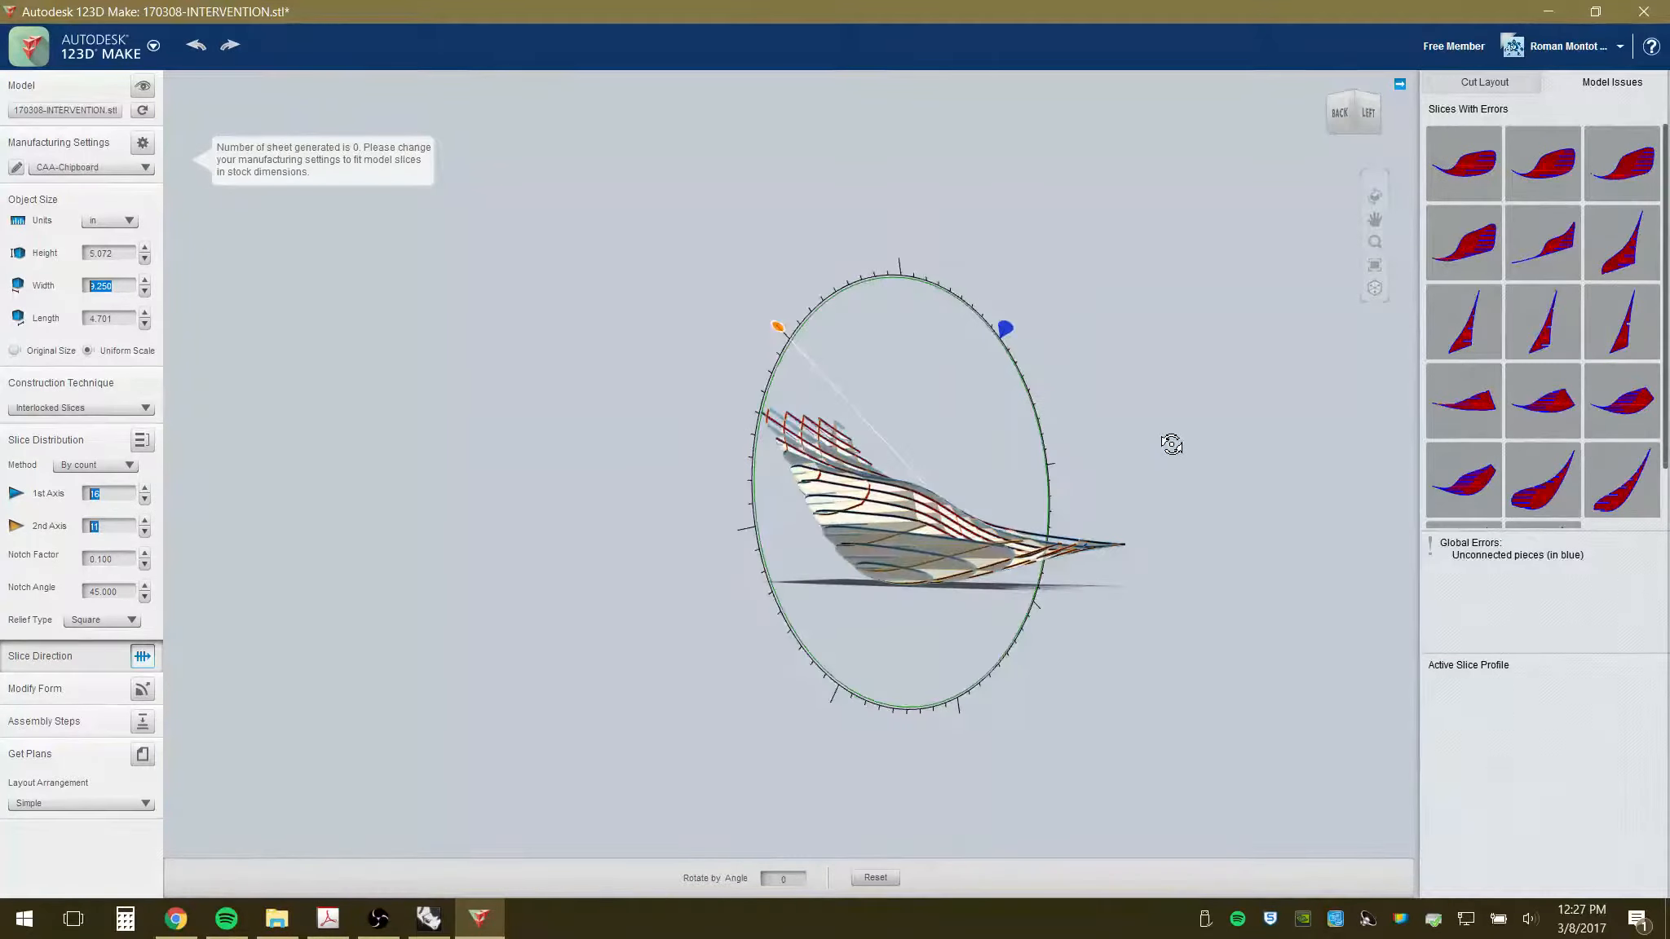
click(896, 375)
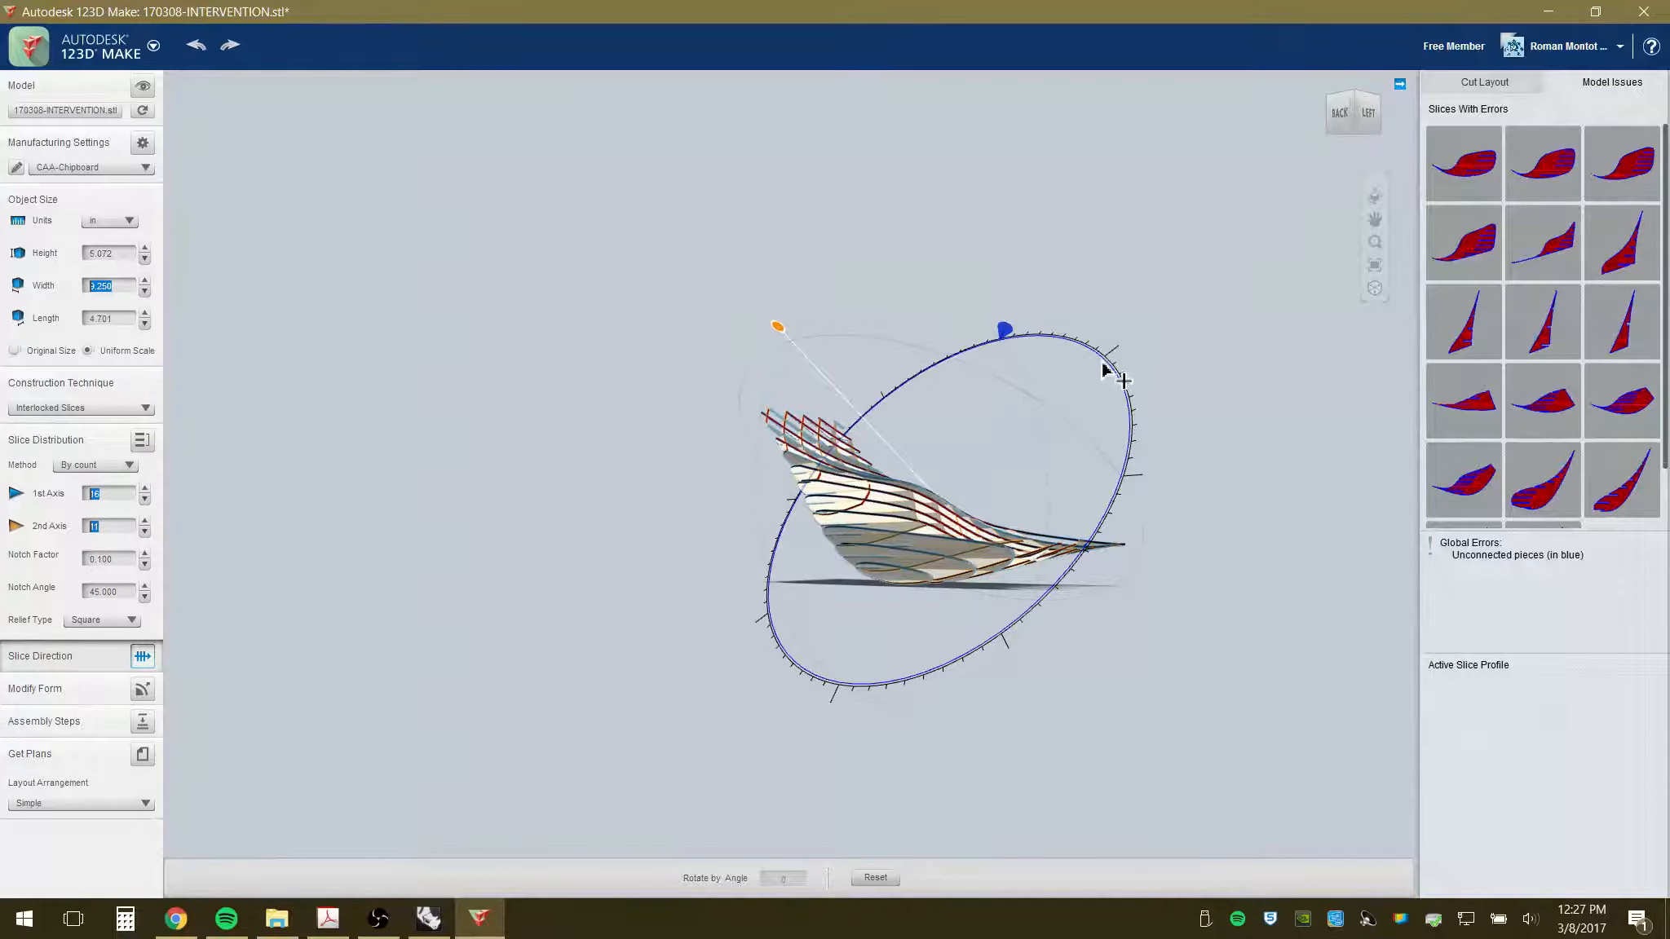
drag(1006, 334, 1111, 366)
right_drag(1103, 513, 999, 478)
right_drag(1070, 667, 905, 575)
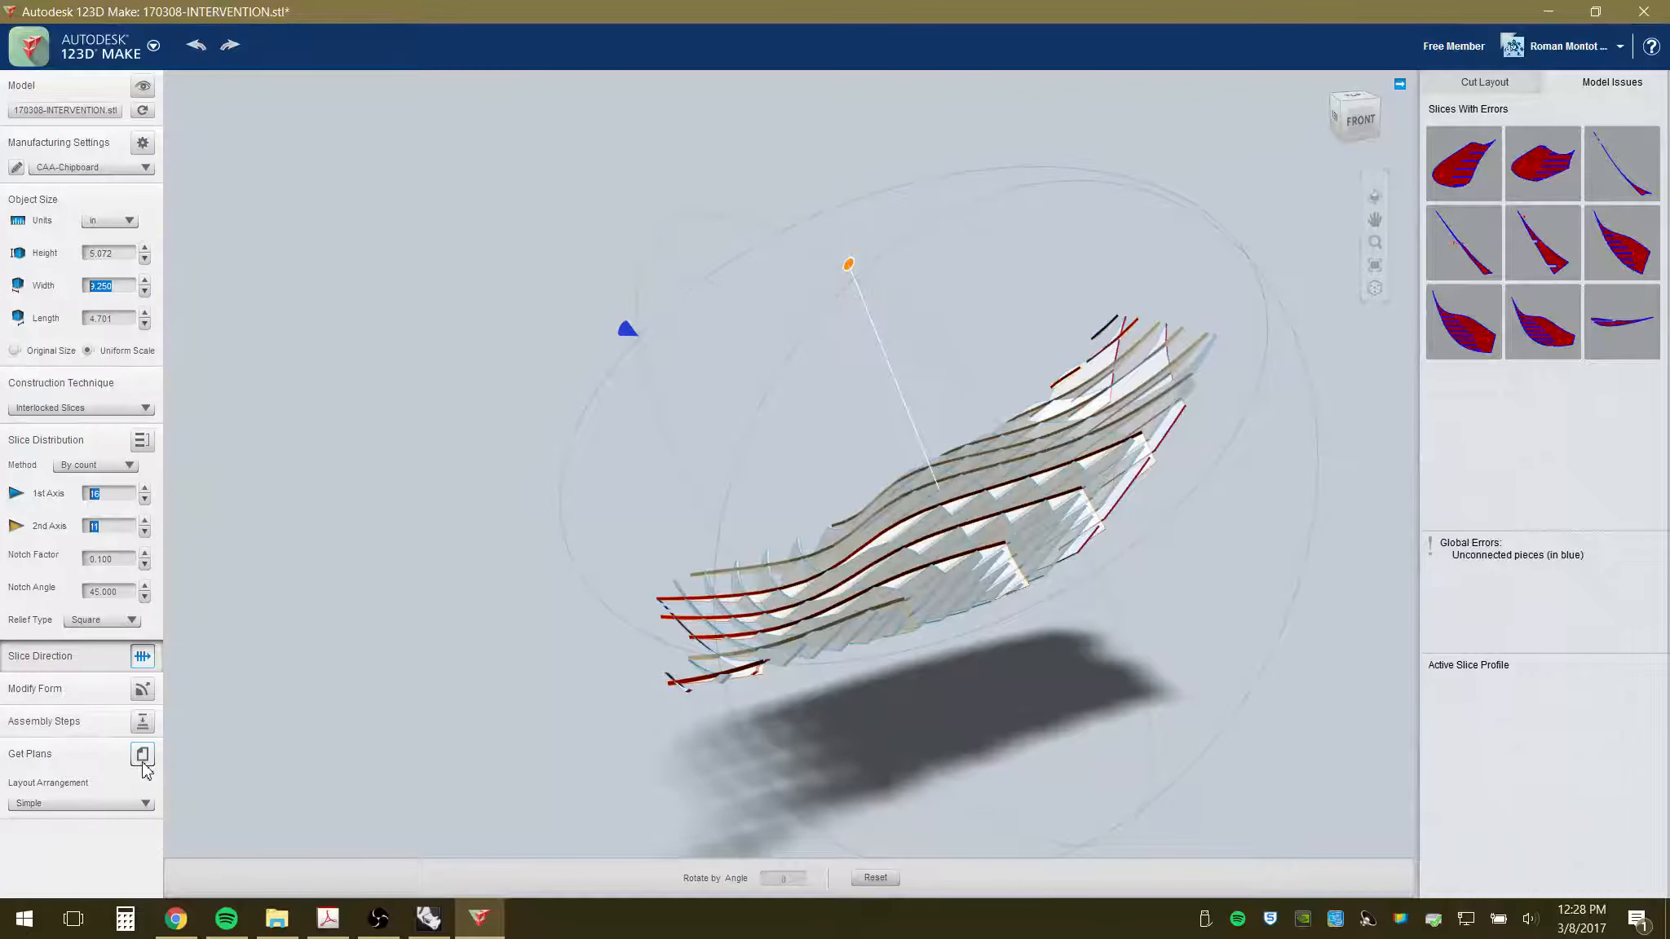
- Play the step-by-step assembly preview from the first part, Z-1, through the stacked slices
click(143, 722)
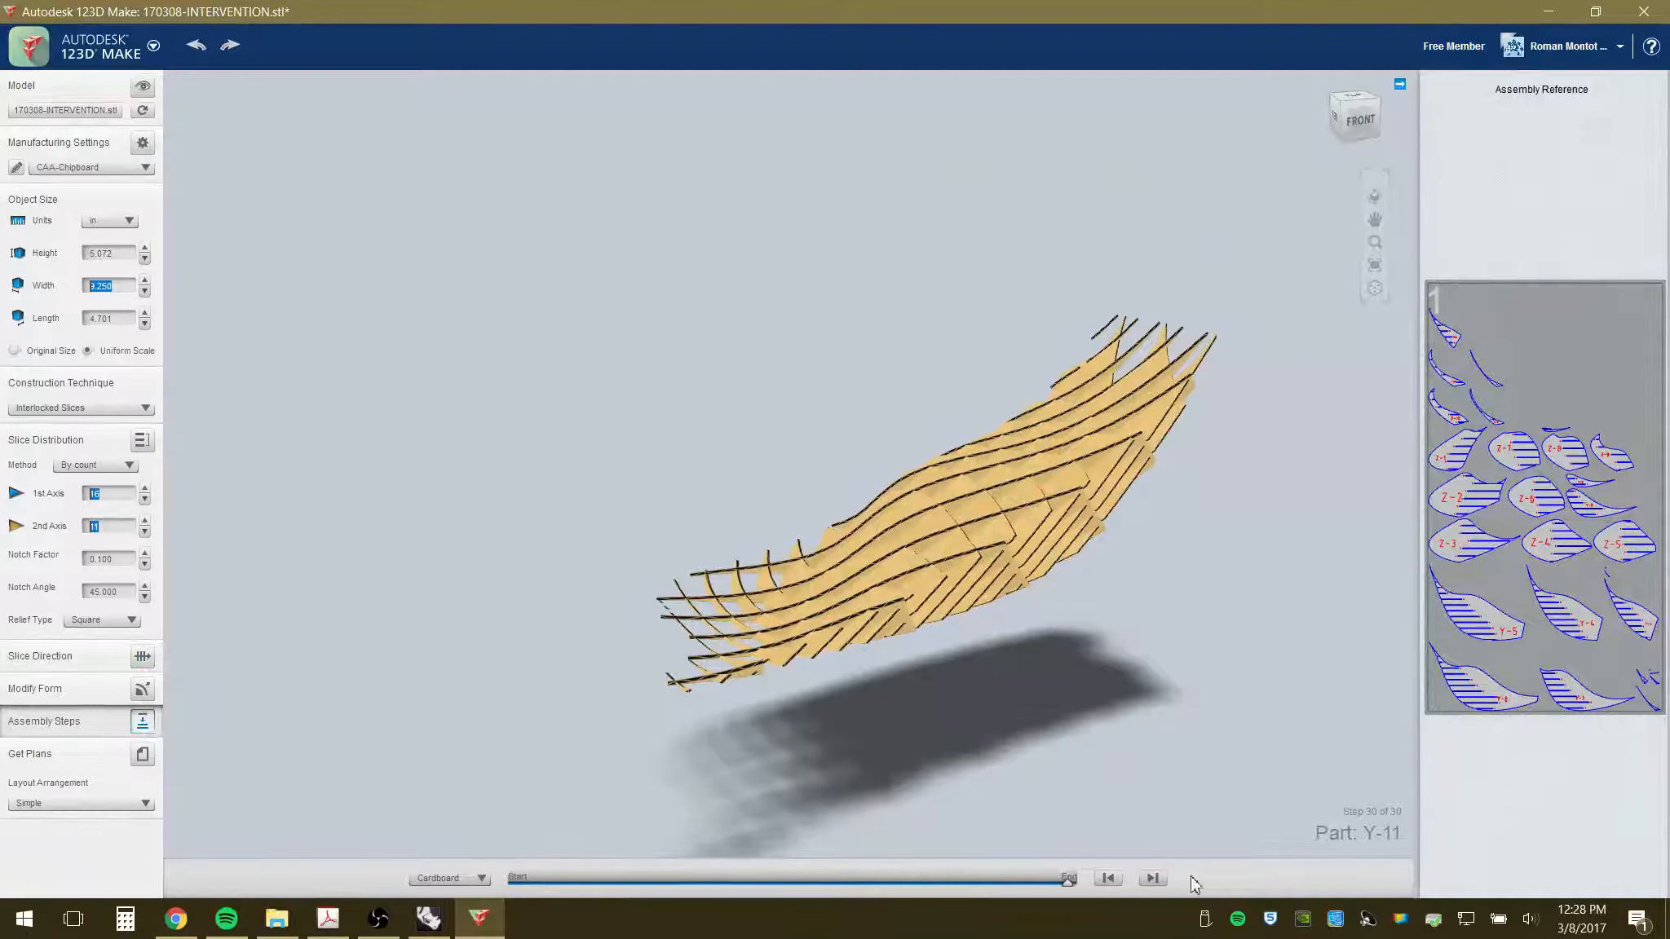
drag(1067, 882, 503, 885)
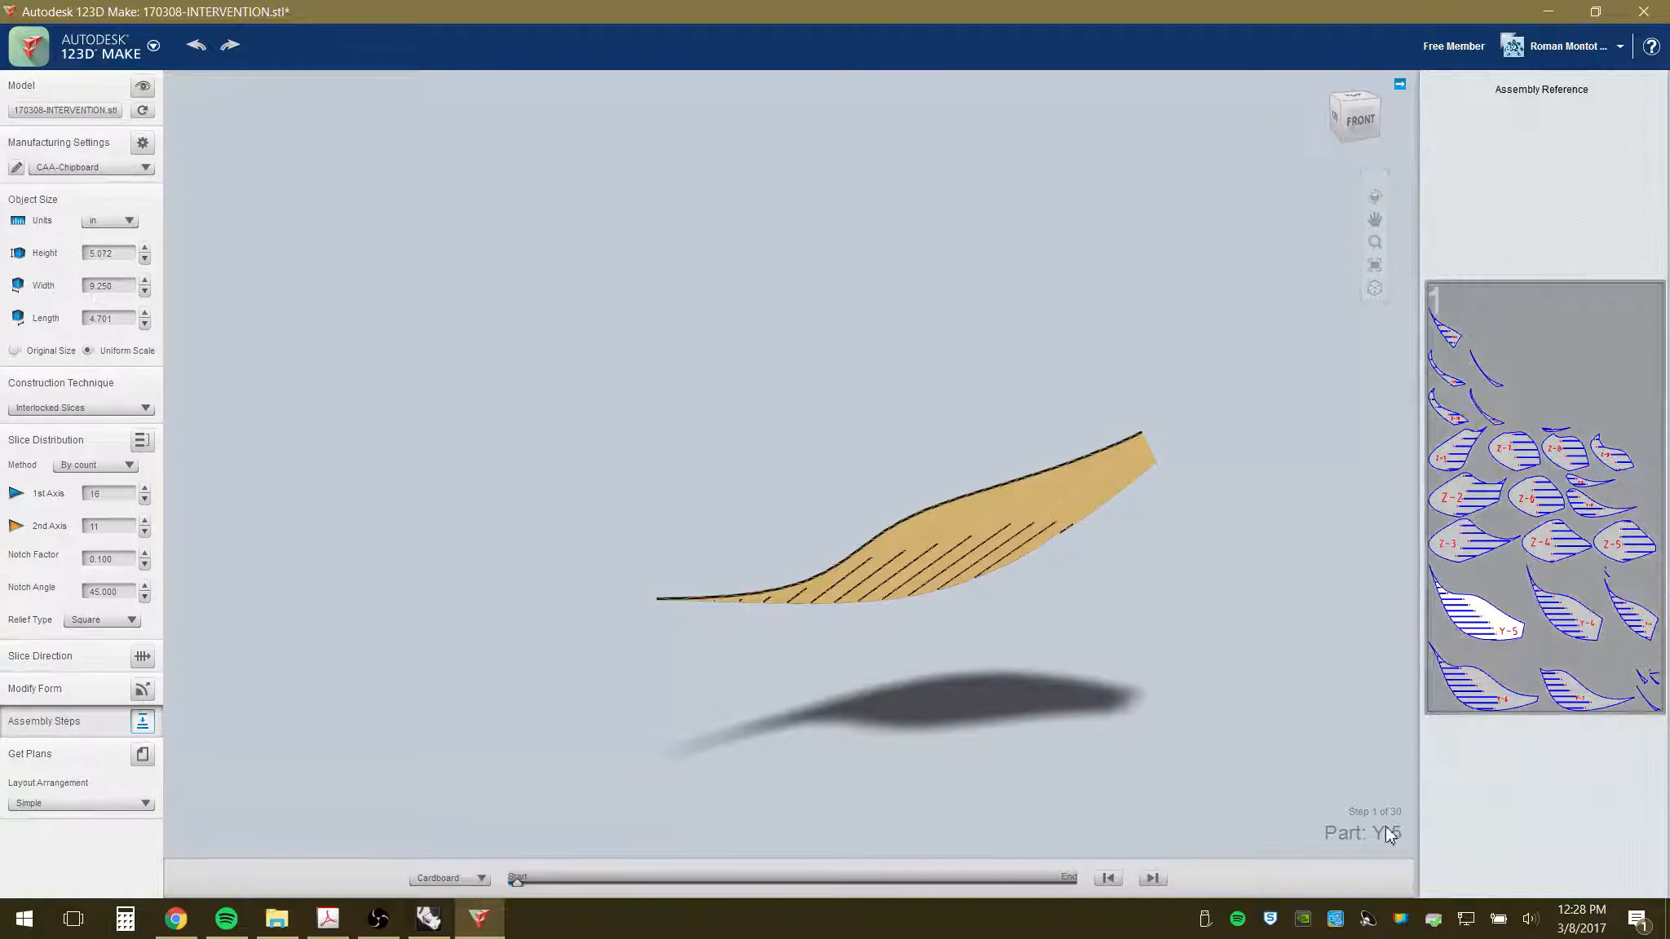
click(1150, 878)
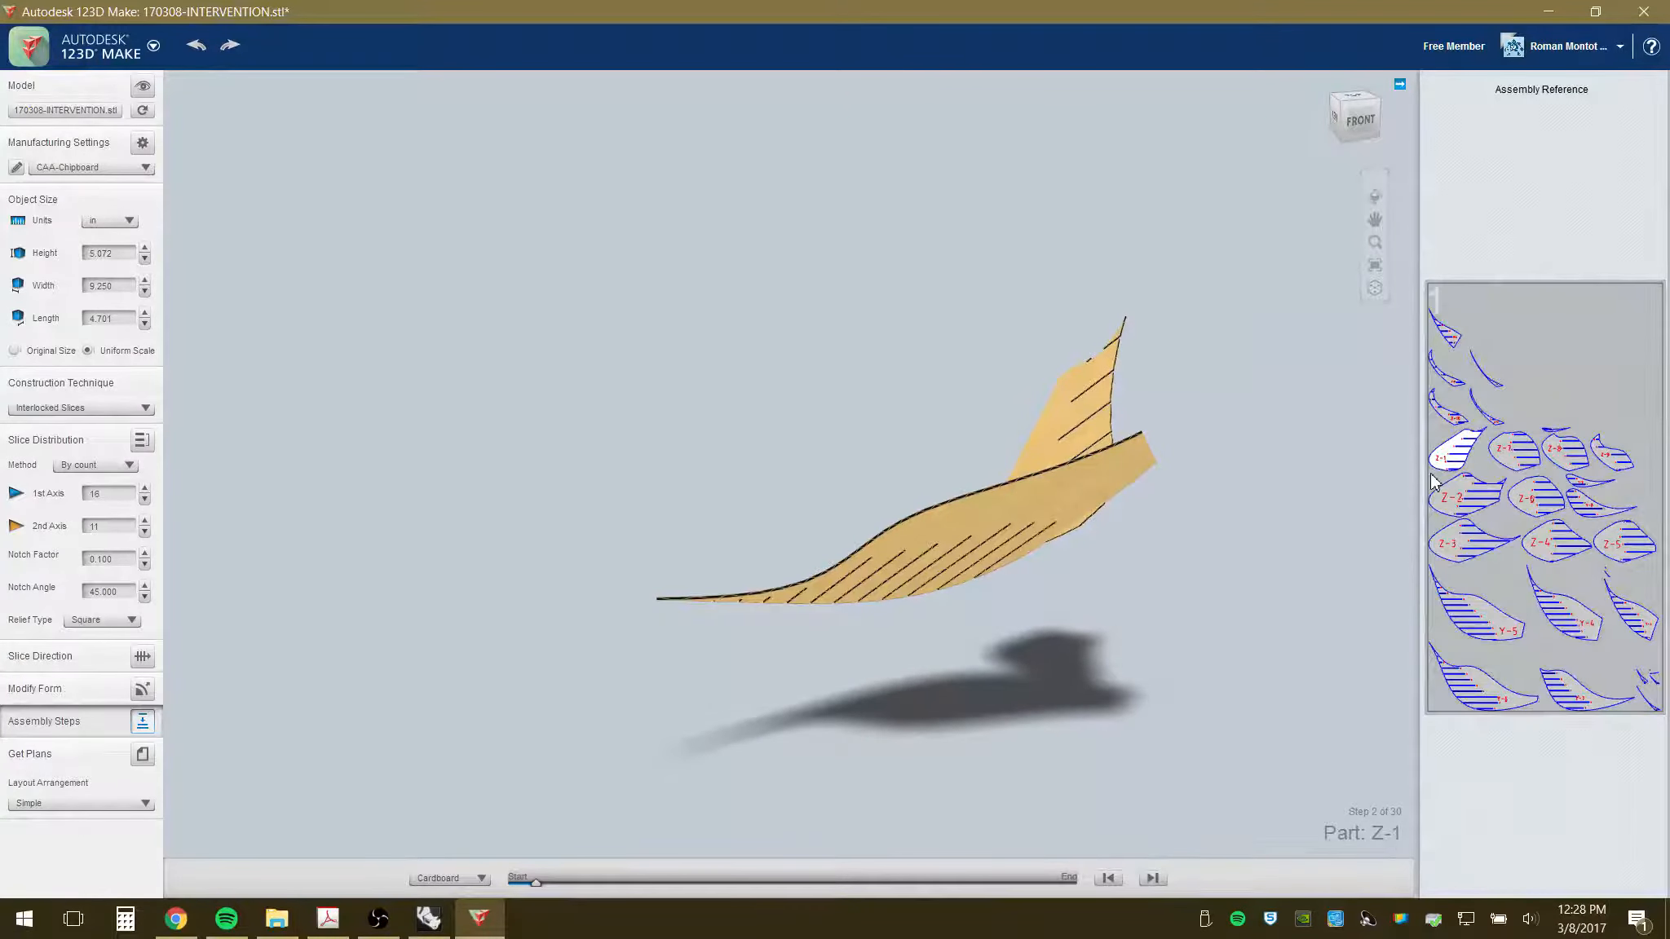
click(1153, 879)
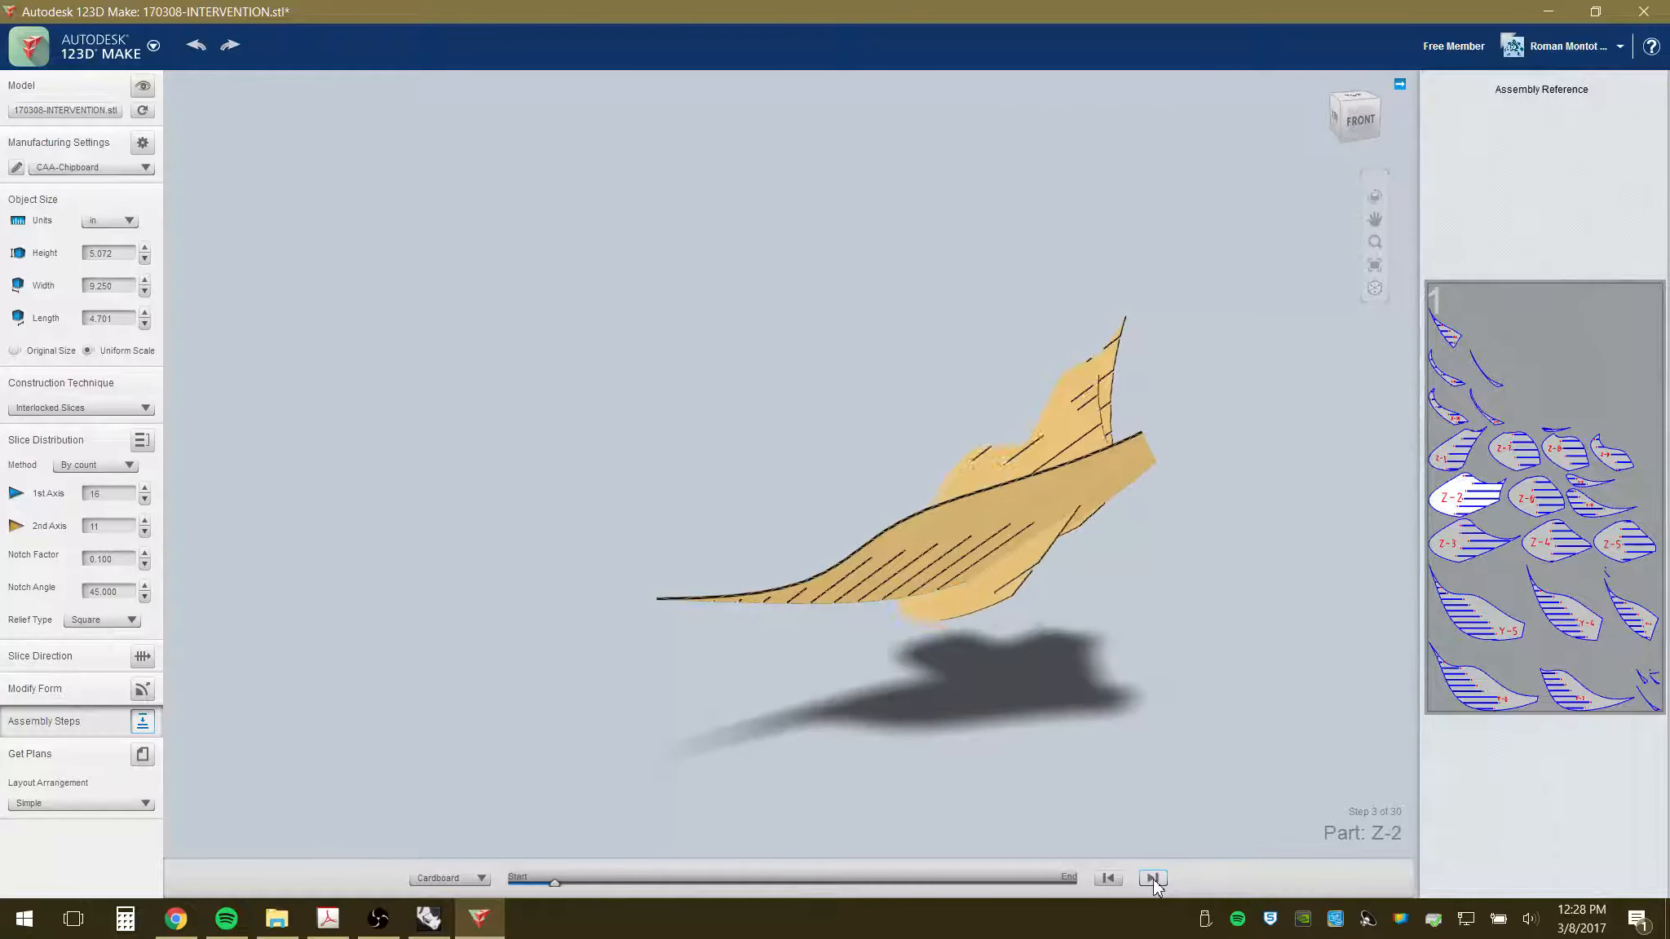
click(1153, 879)
click(1152, 879)
click(1153, 879)
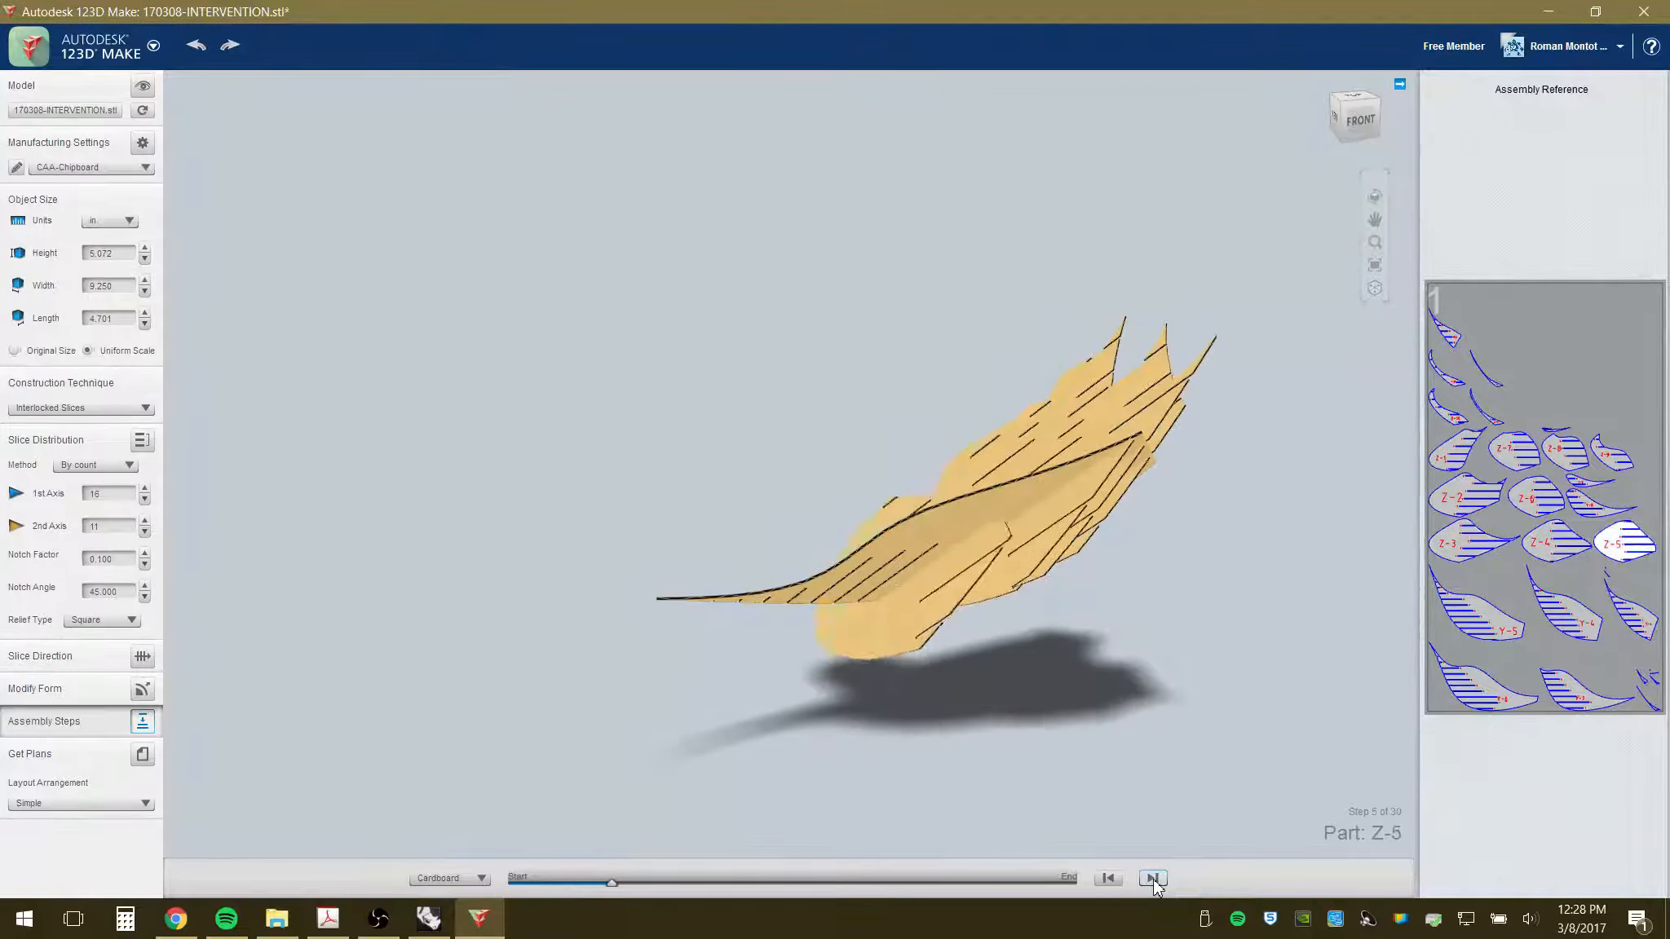
click(1153, 879)
click(1153, 879)
click(1153, 879)
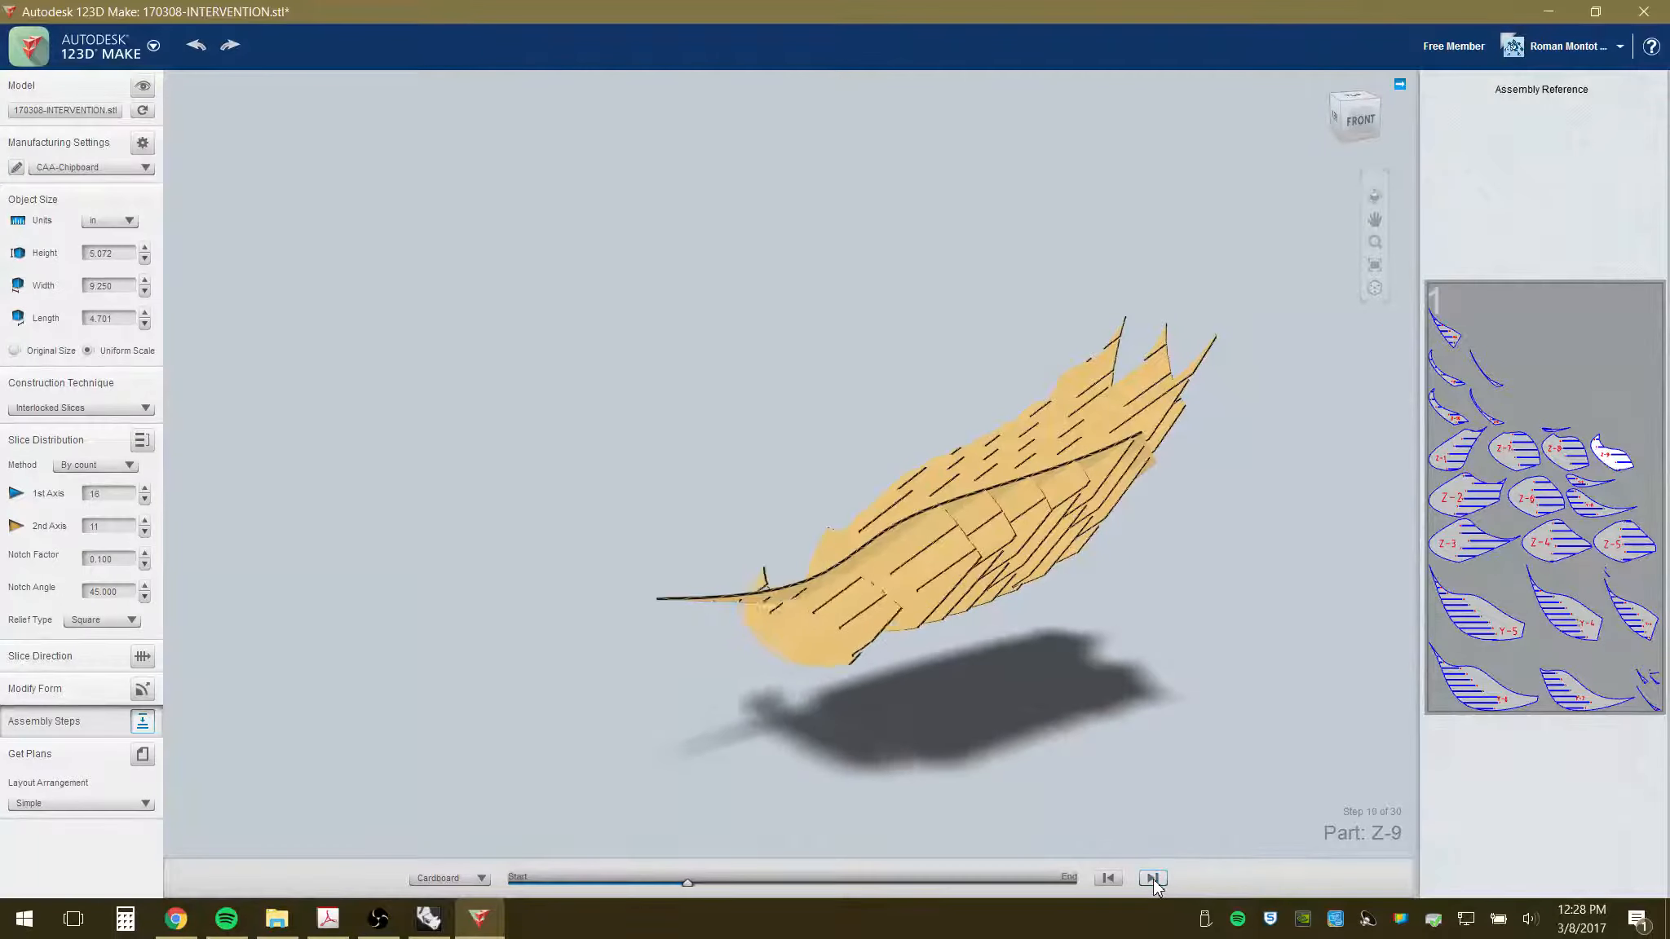
click(1153, 879)
click(1153, 879)
click(1153, 879)
click(1153, 879)
click(1153, 879)
click(1153, 879)
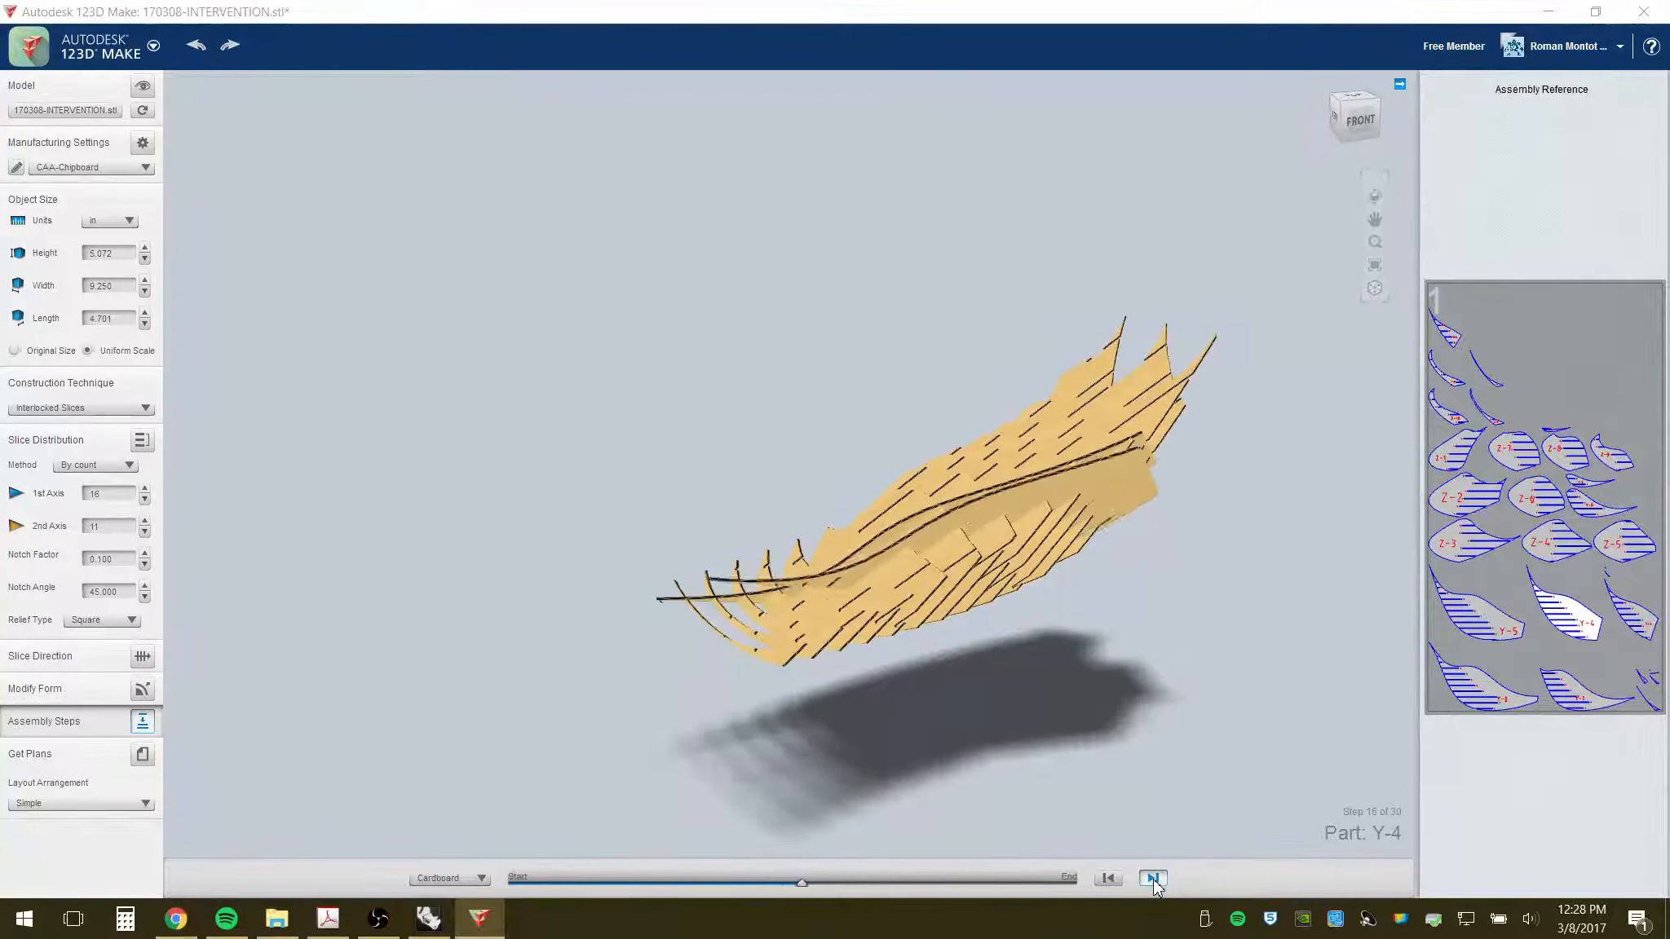
click(1153, 879)
click(1153, 879)
- Advance the assembly to the final part Y-11, then display the numbered slices on cut sheet 1
click(1153, 879)
click(1152, 879)
click(1153, 879)
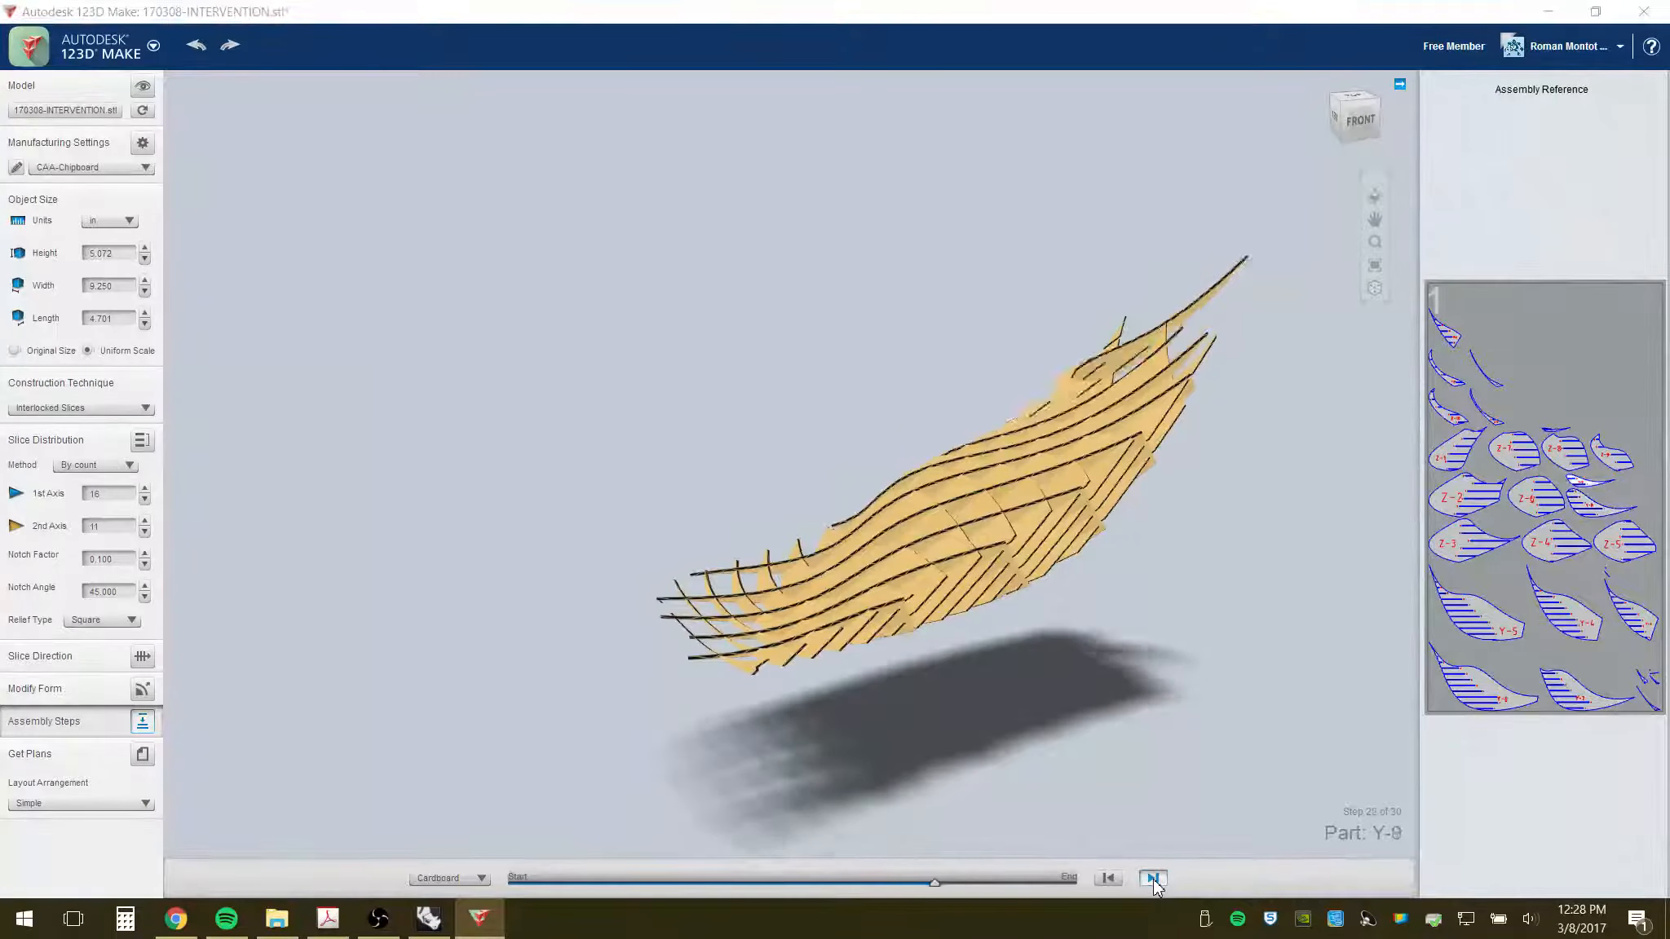
click(1152, 879)
click(1153, 879)
click(1153, 879)
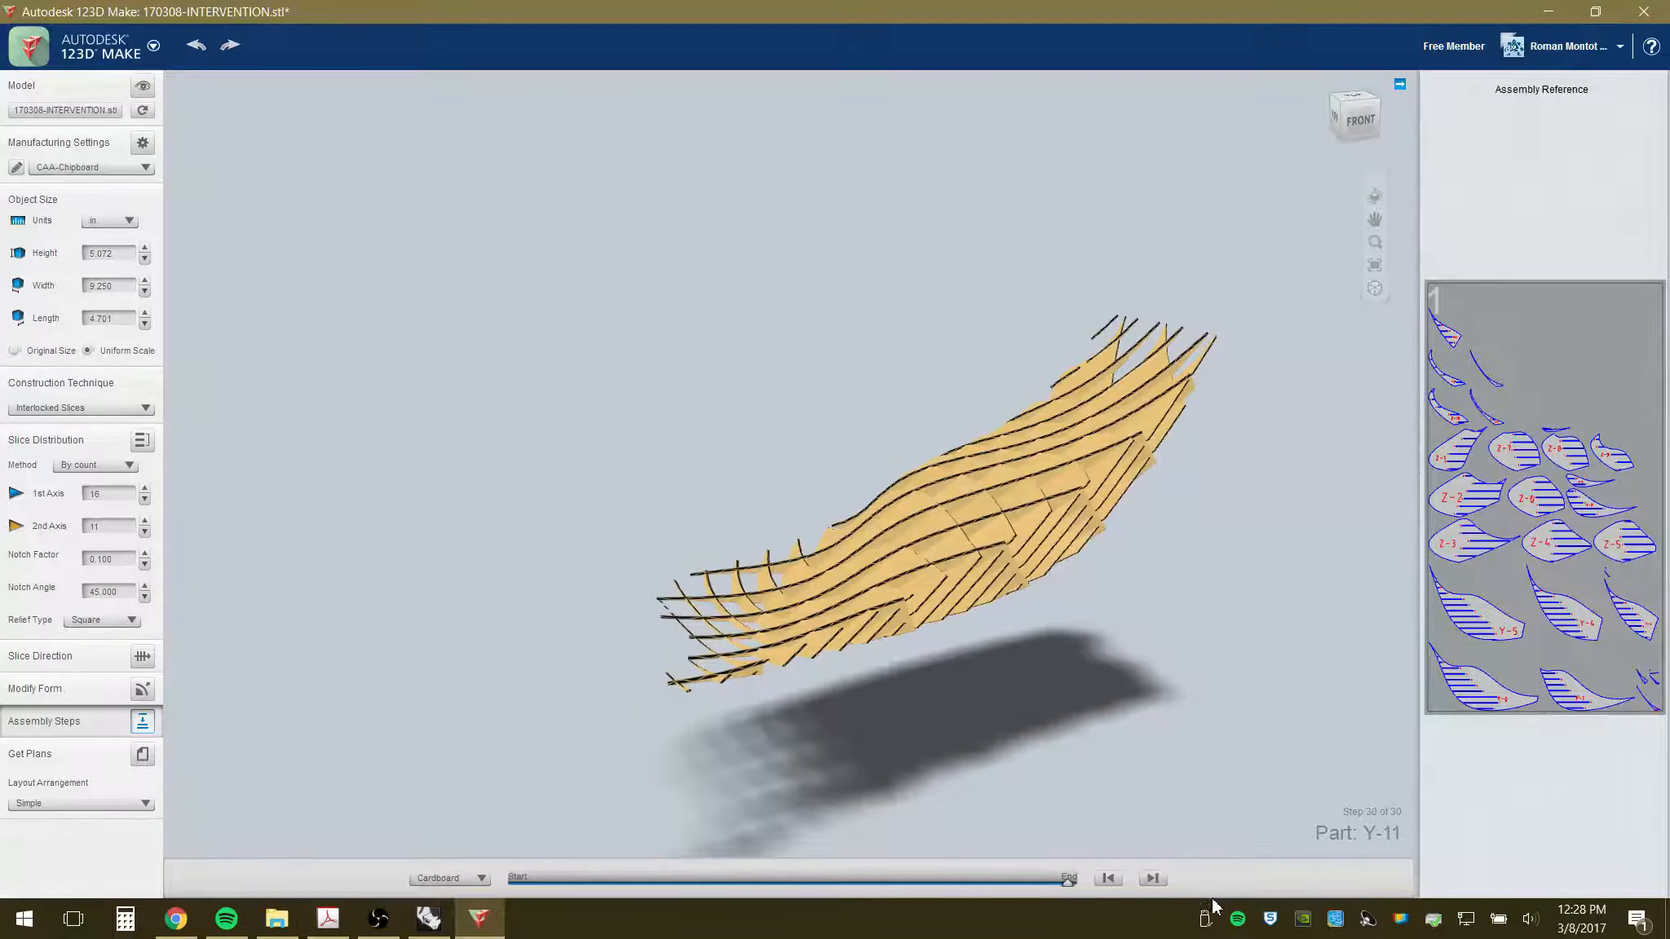
click(143, 754)
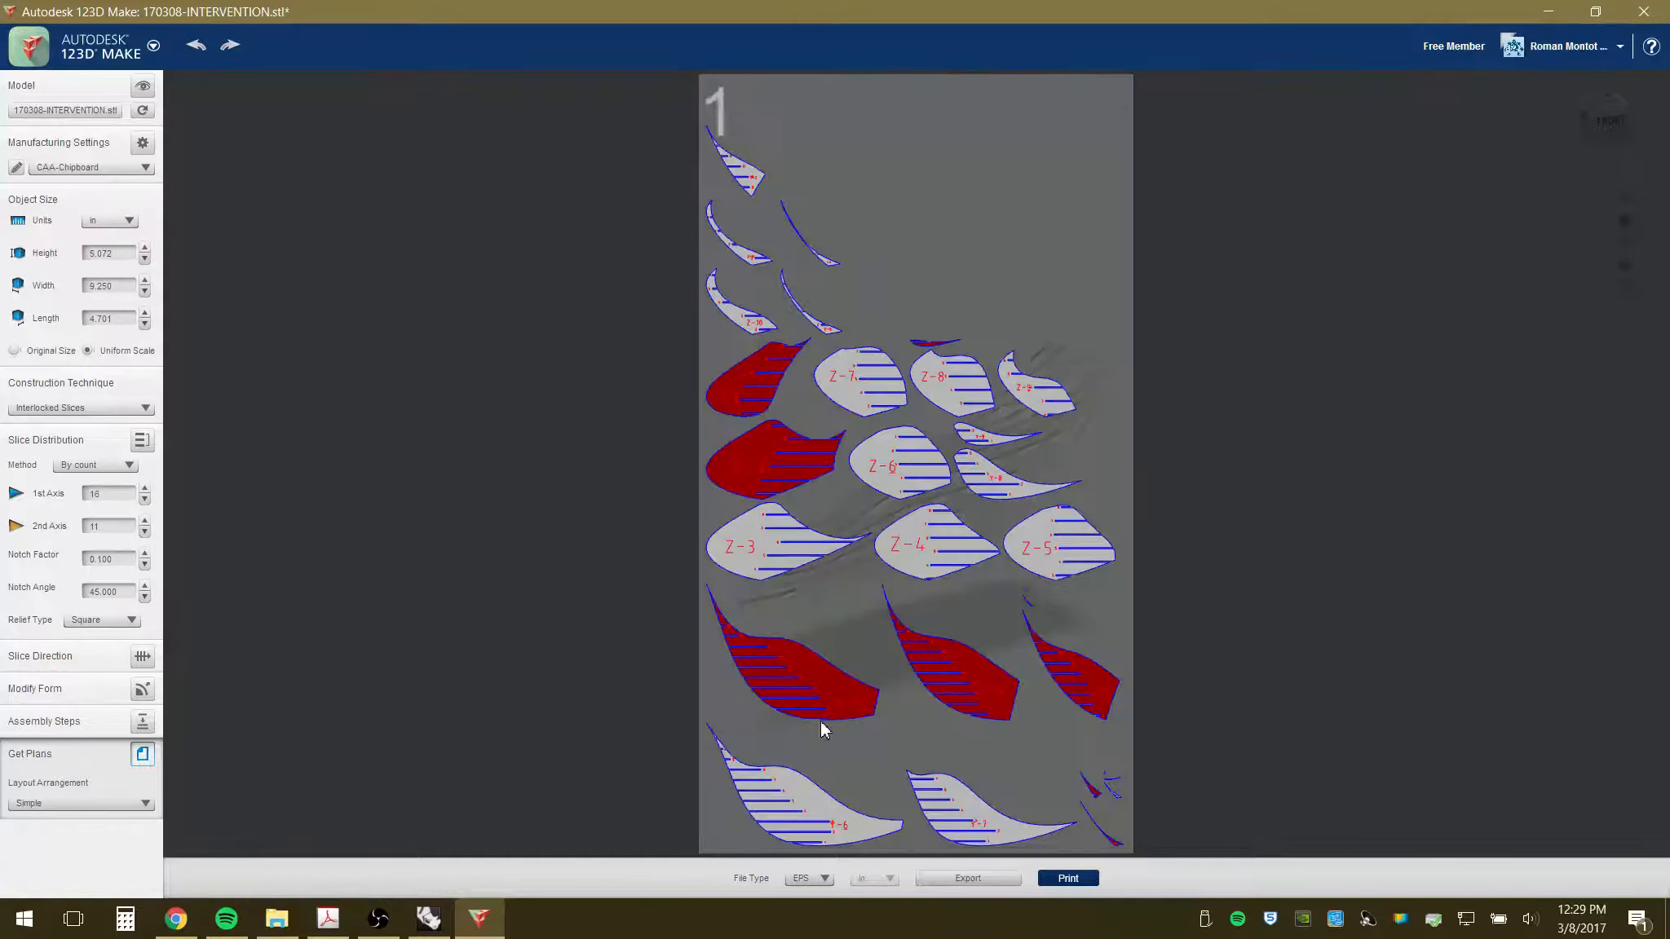
- Switch the construction technique to Folded Panels, orbit to a corner view, and enter Add/Remove Seams
click(145, 408)
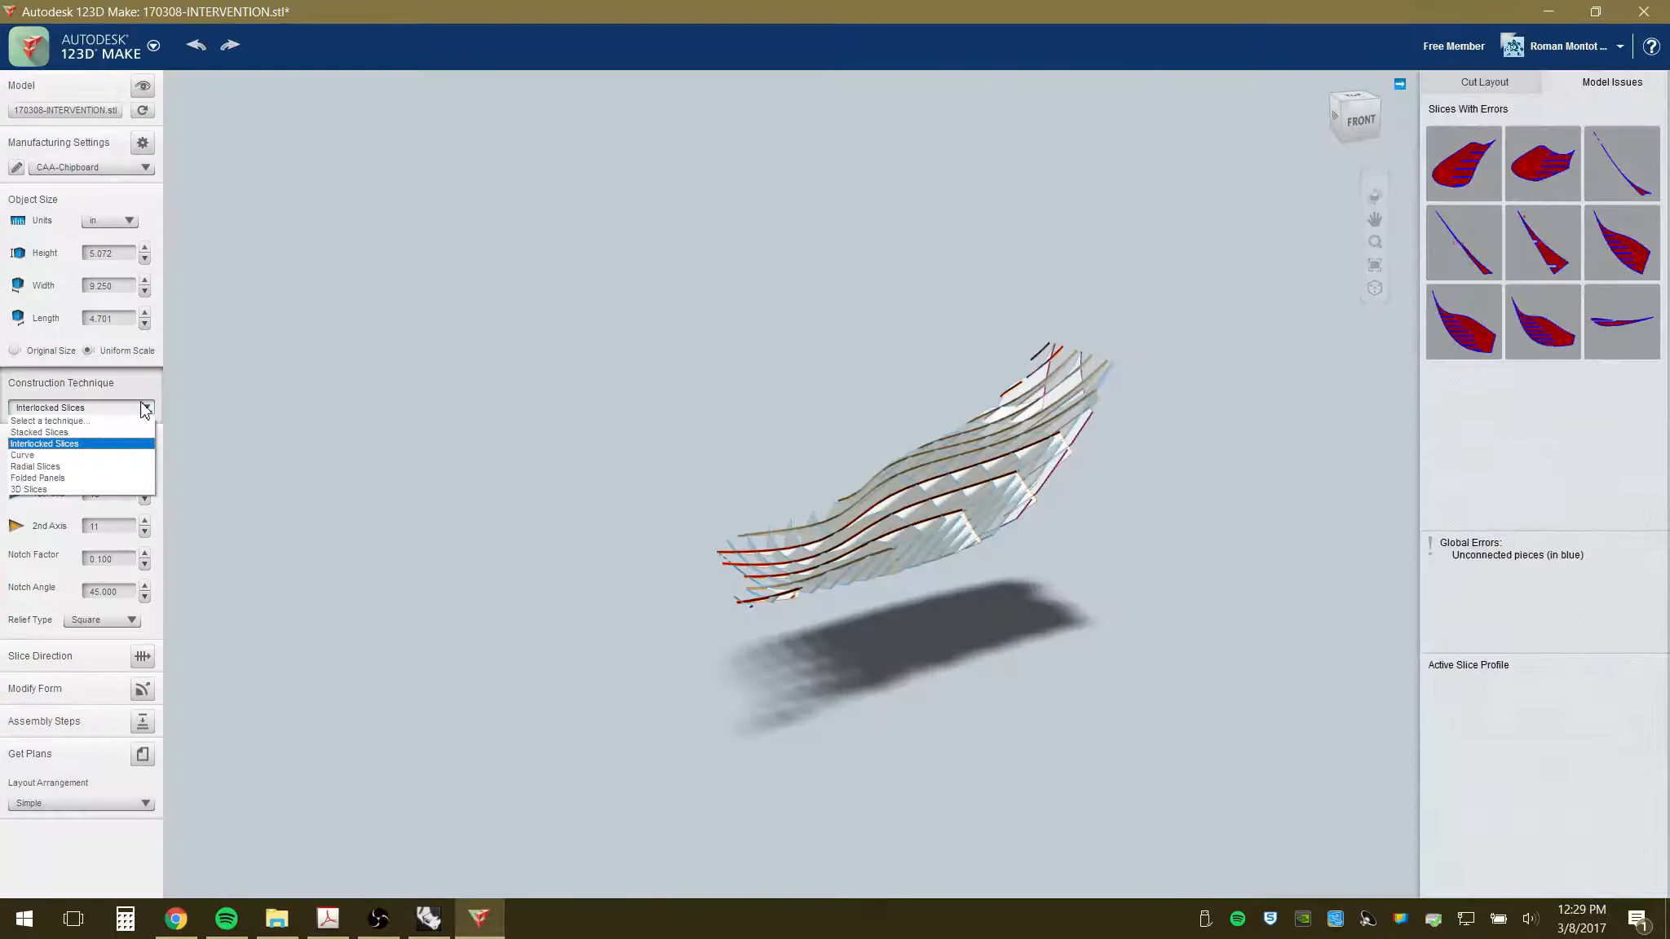
click(81, 478)
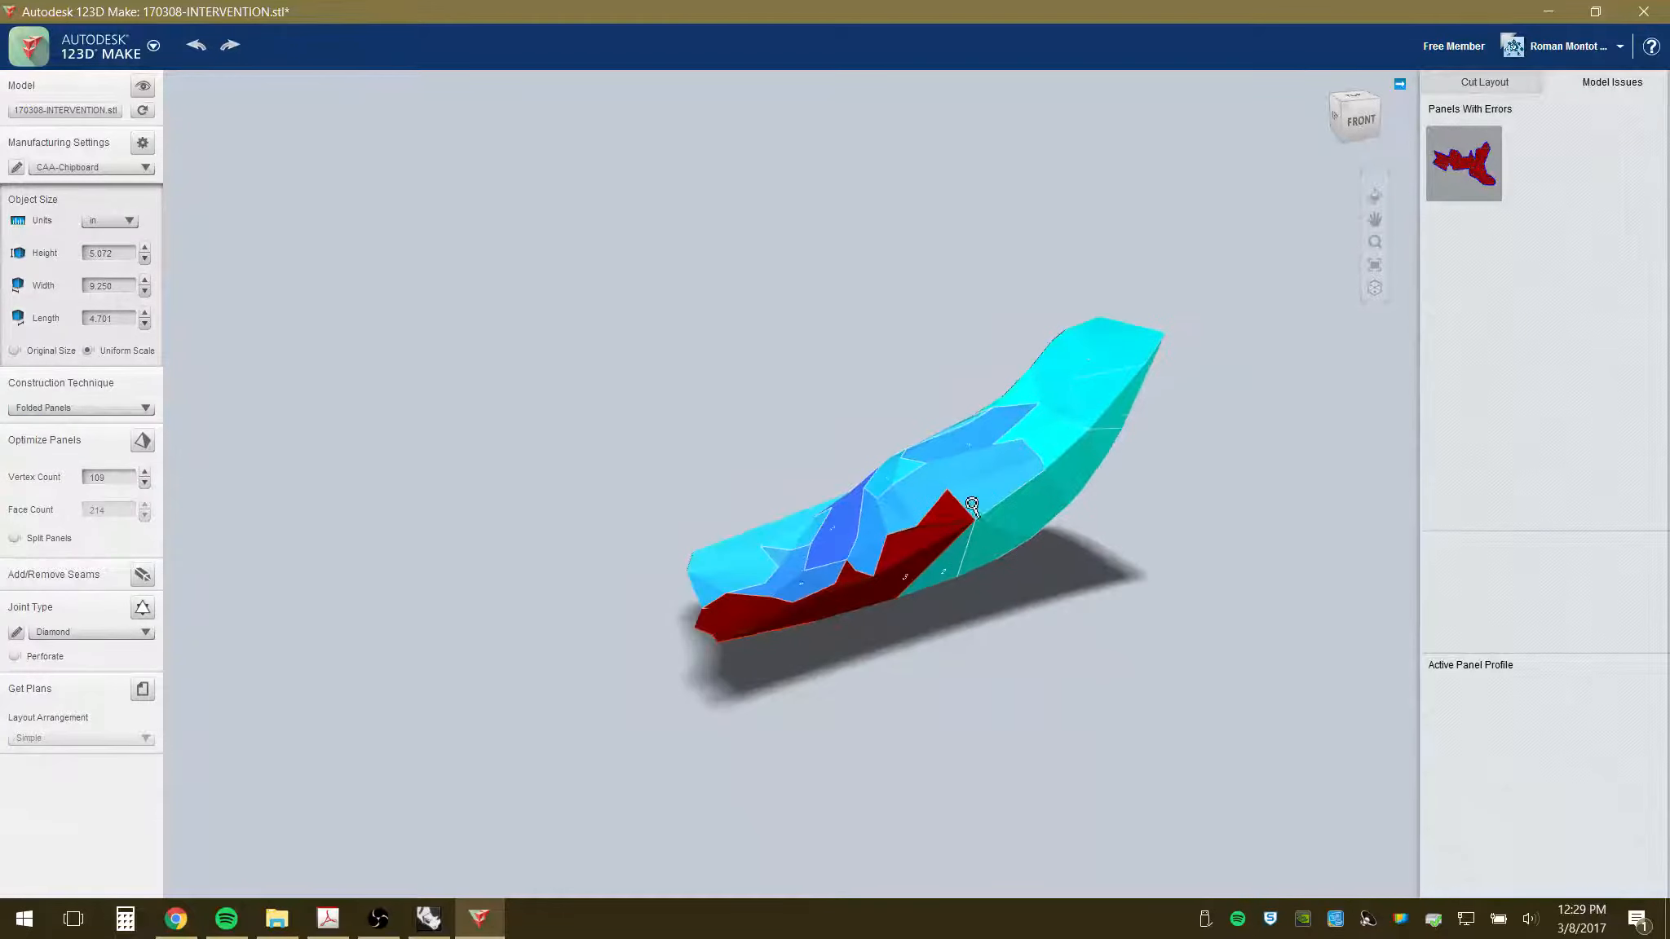
right_drag(947, 572, 1192, 506)
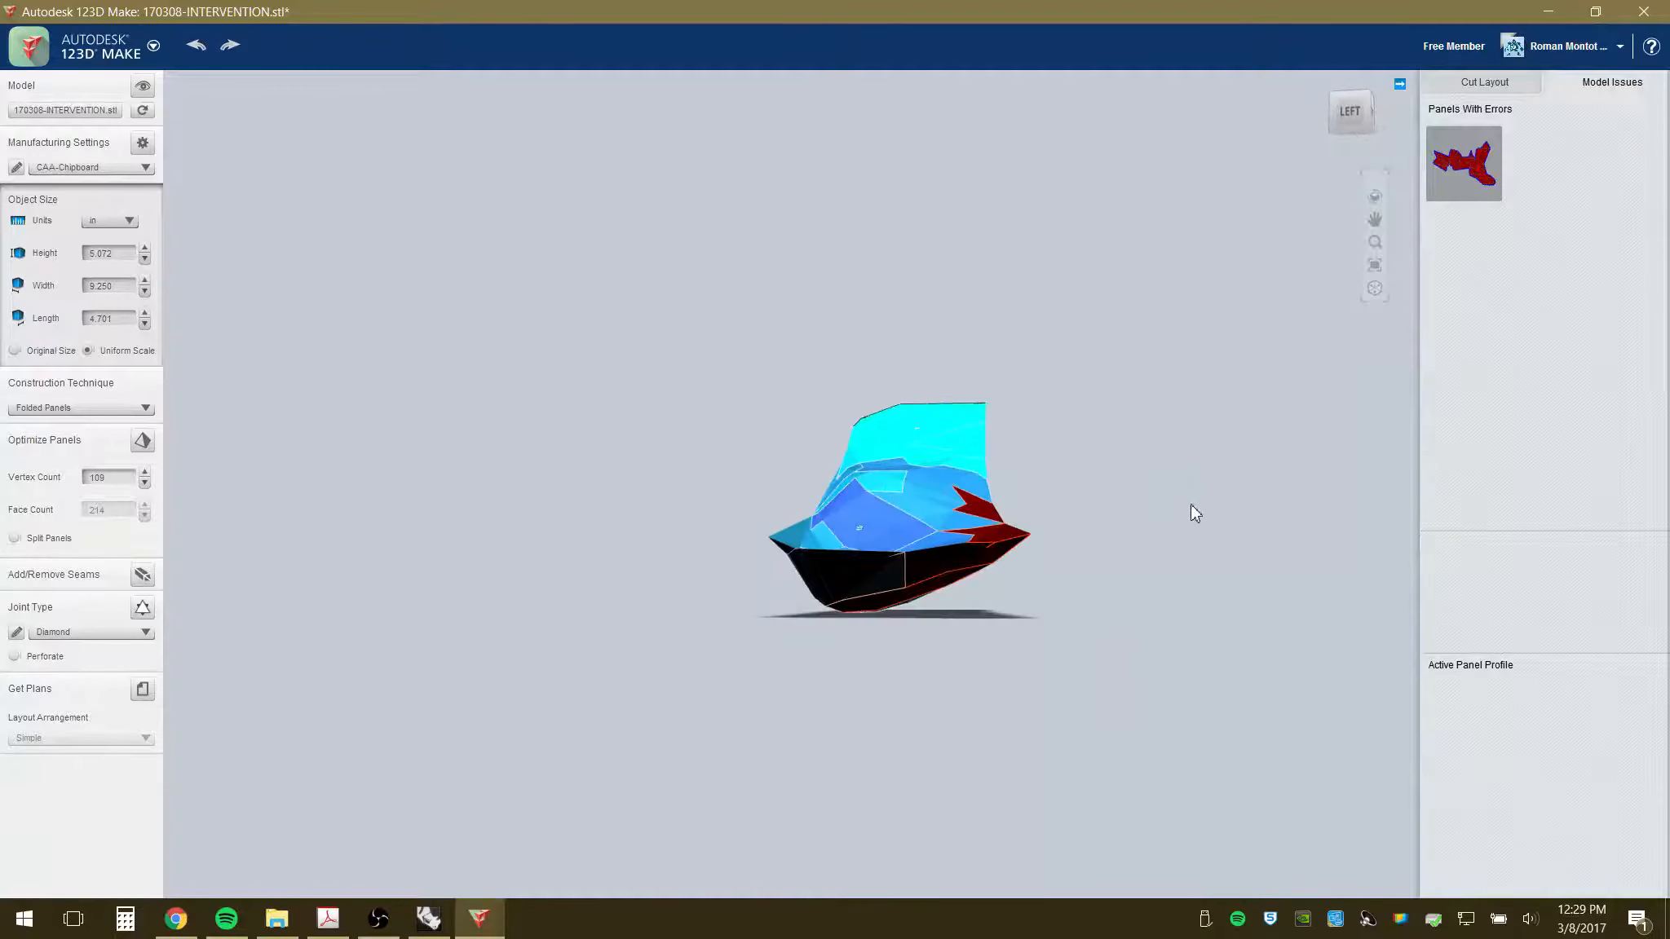
scroll(976, 513, up, 3)
scroll(977, 515, up, 2)
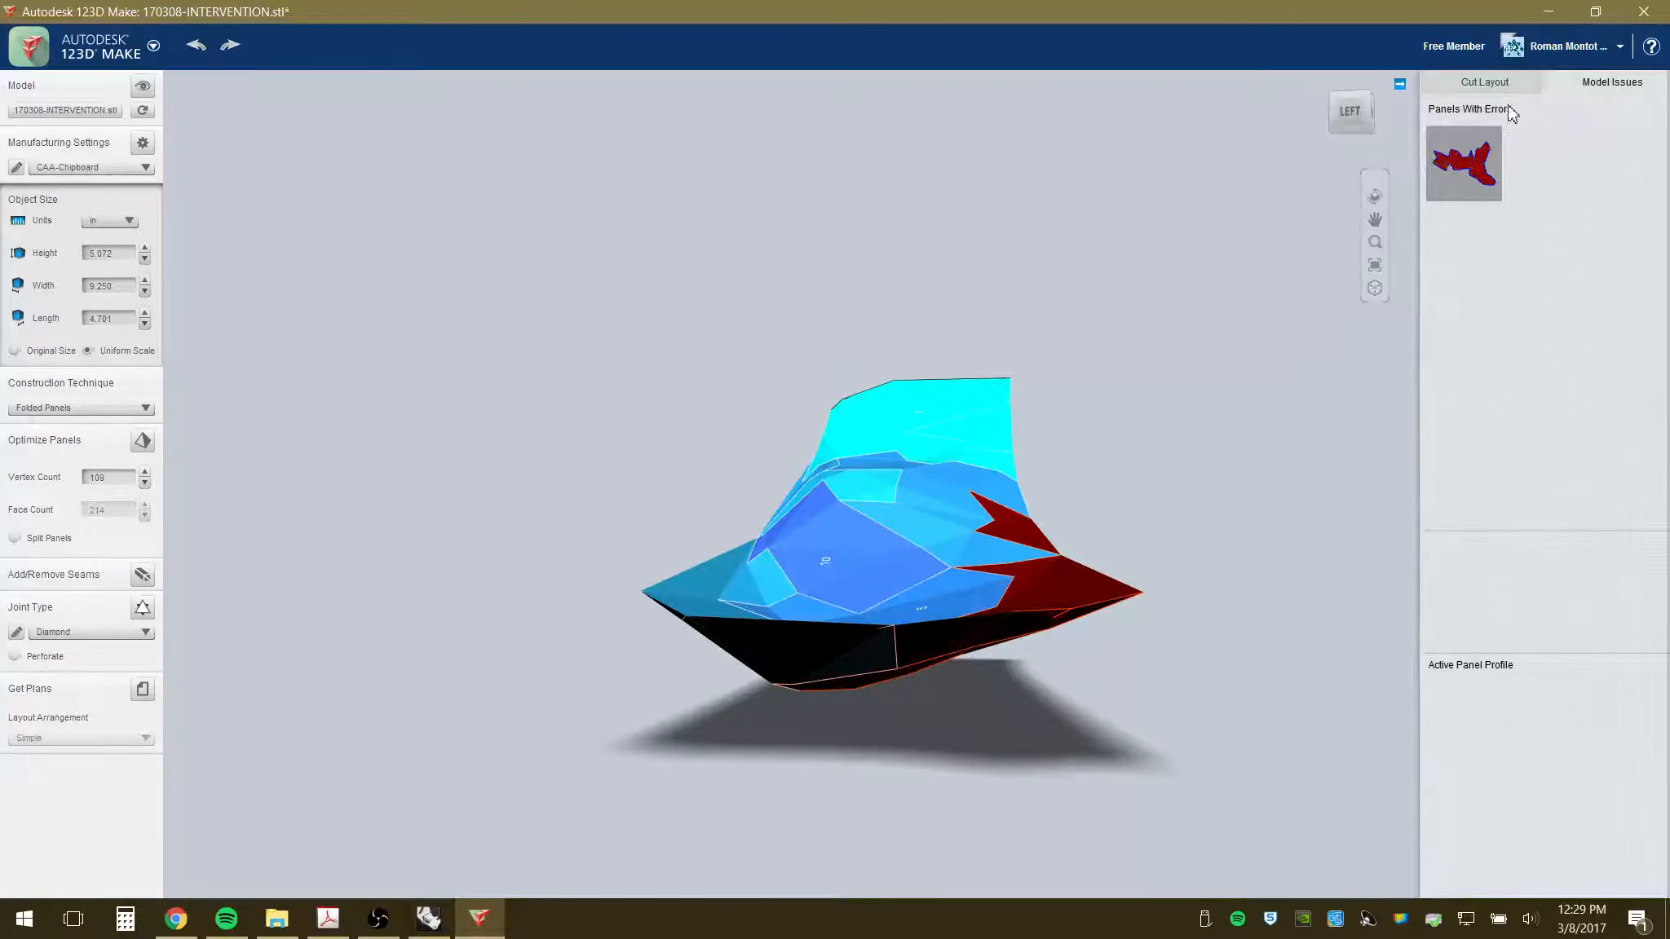
right_drag(1051, 540, 827, 647)
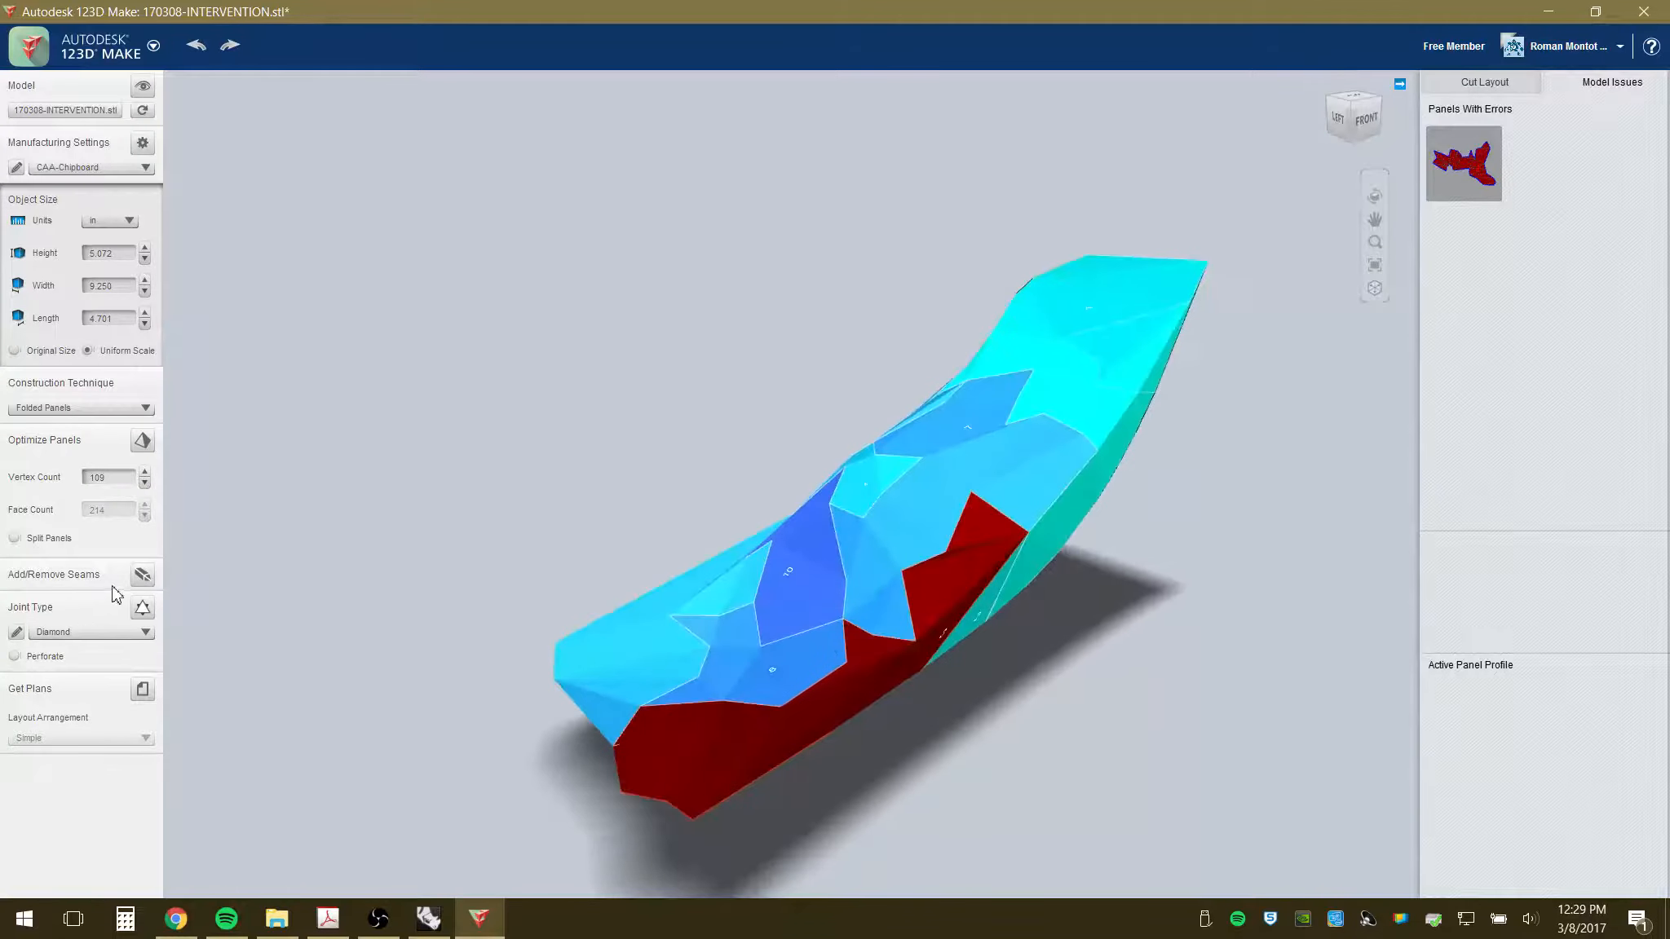
click(143, 576)
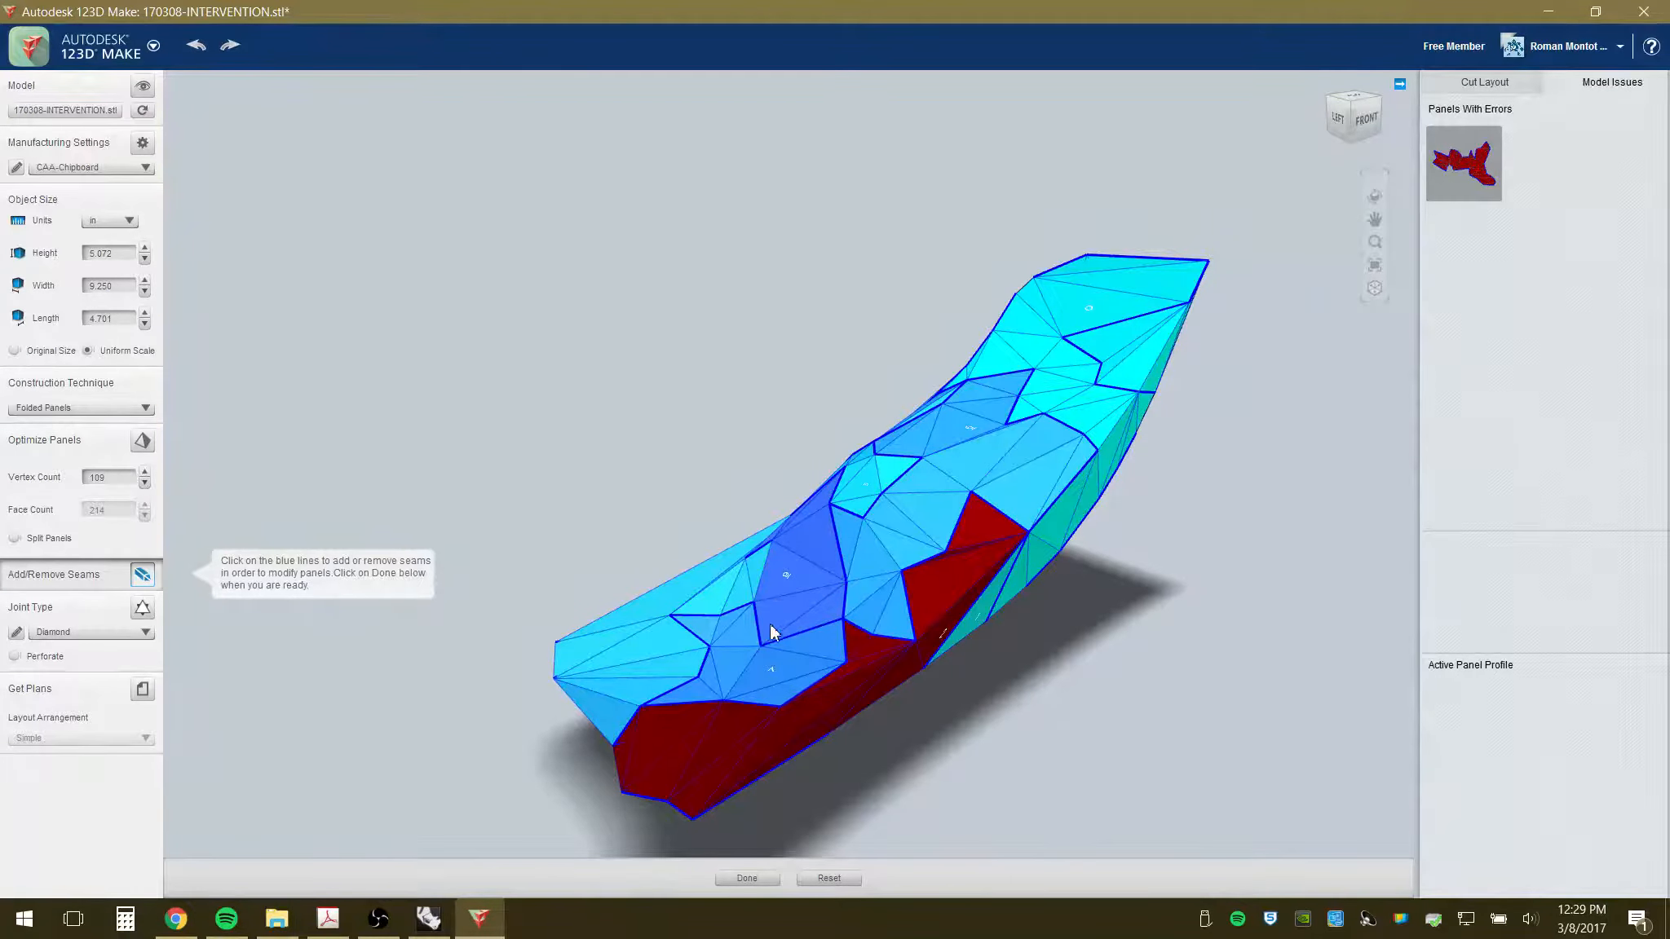
- Add two seams across the left panel and check the cut layout's sheet and part counts
click(640, 667)
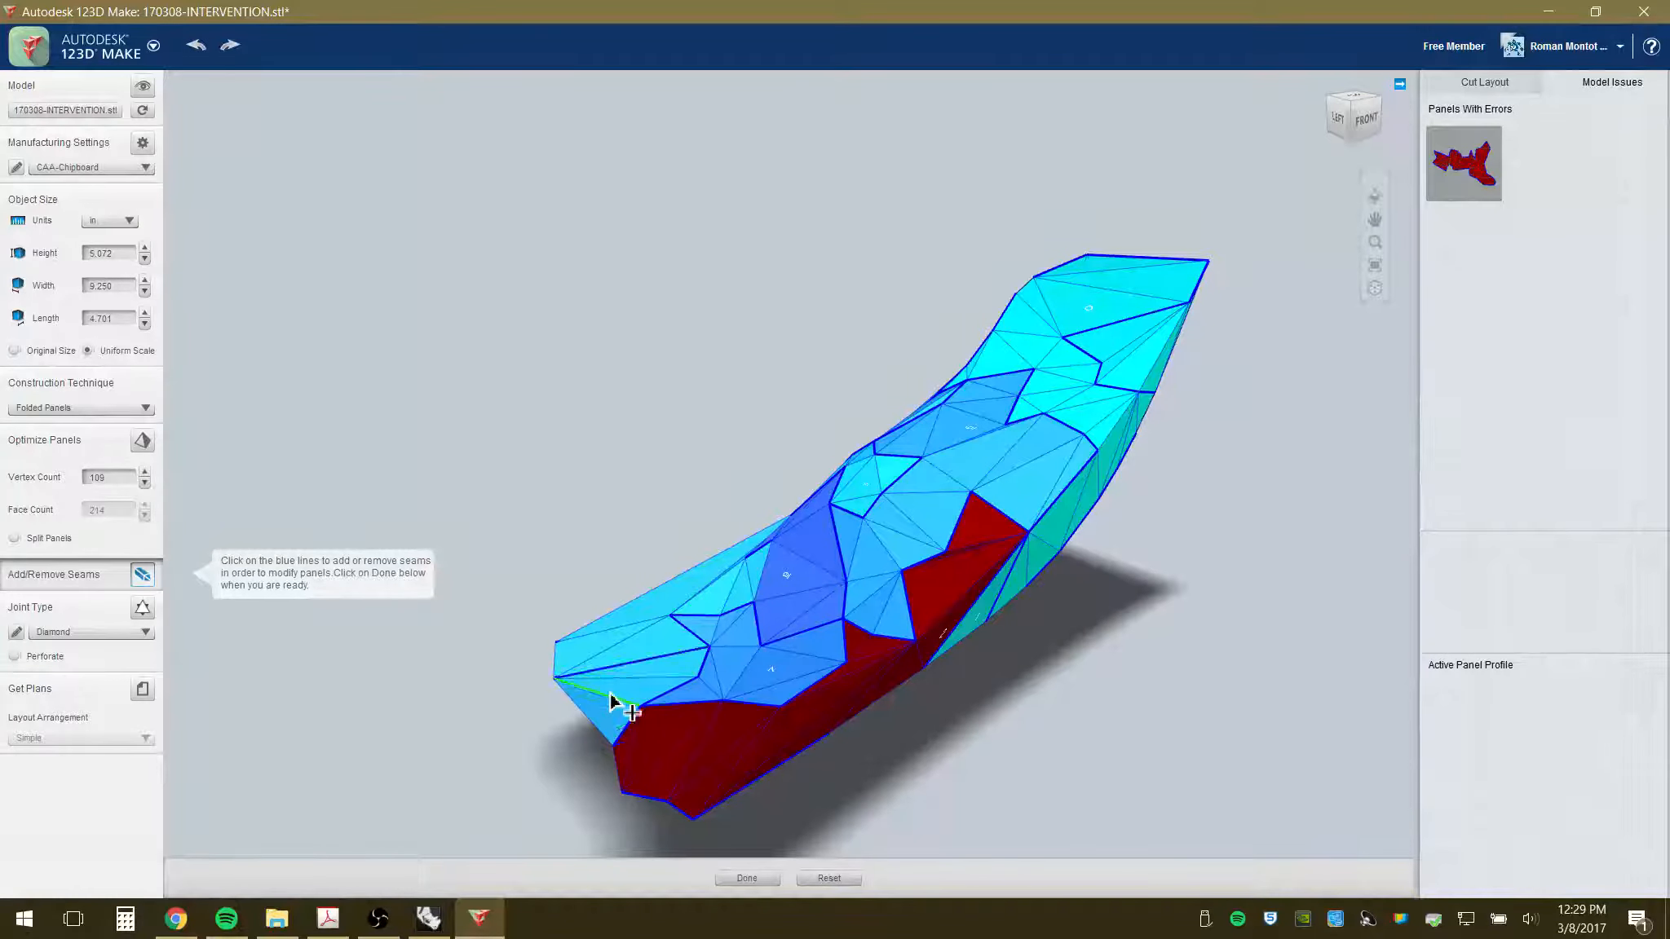
click(612, 652)
scroll(677, 636, up, 3)
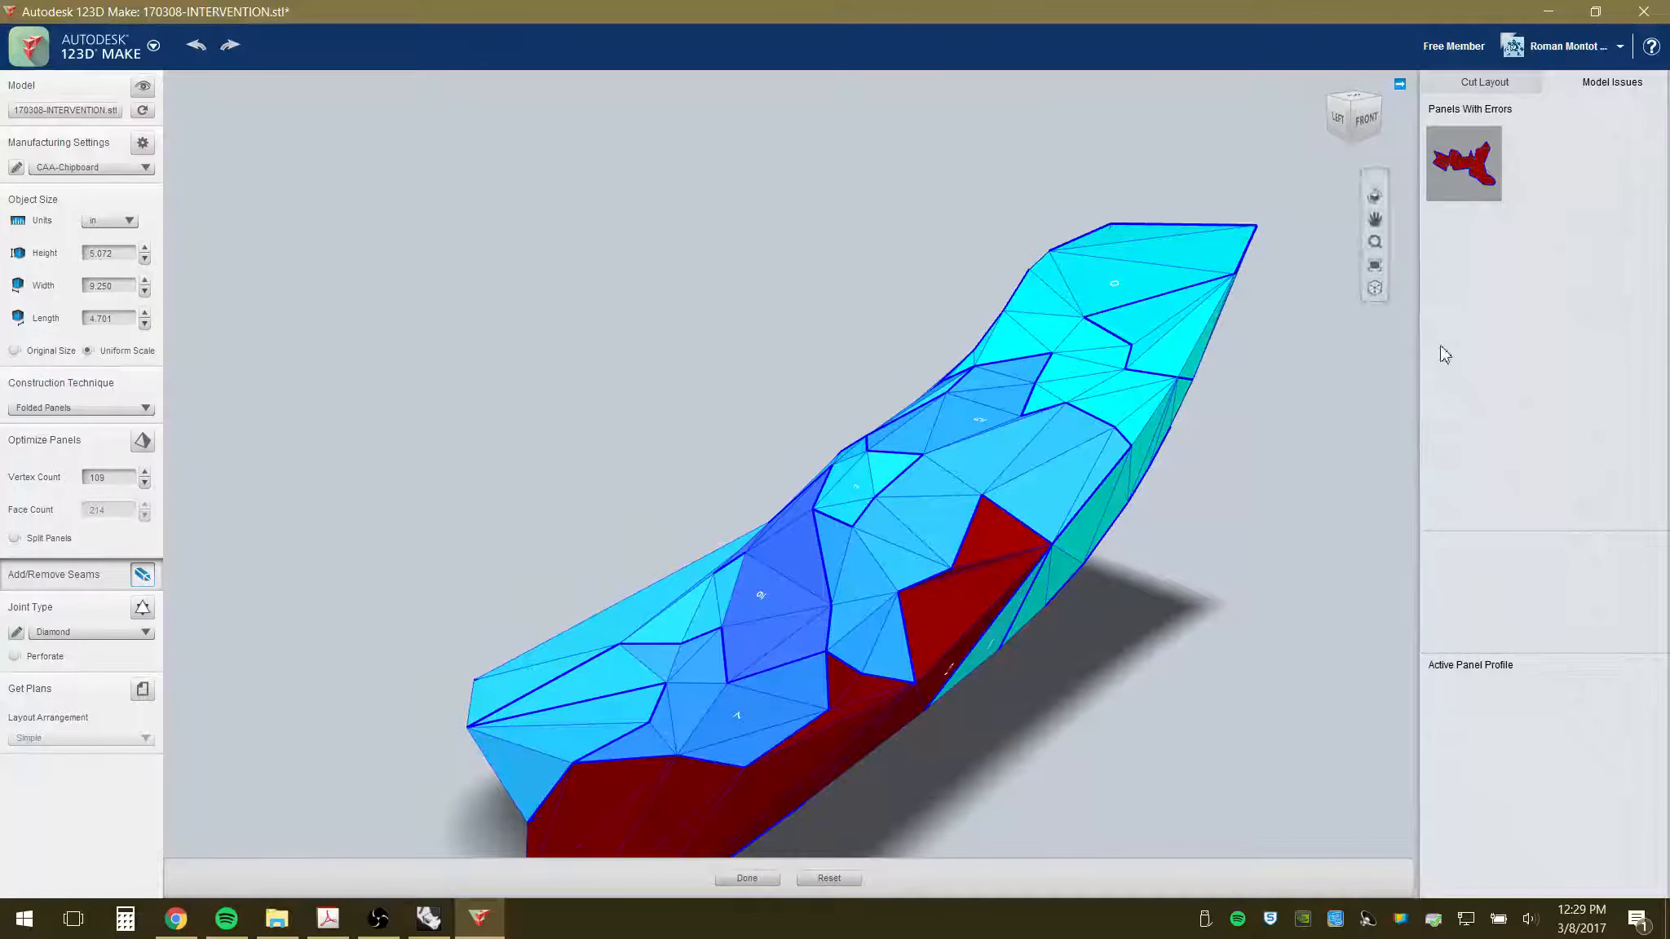
click(1514, 57)
click(1468, 85)
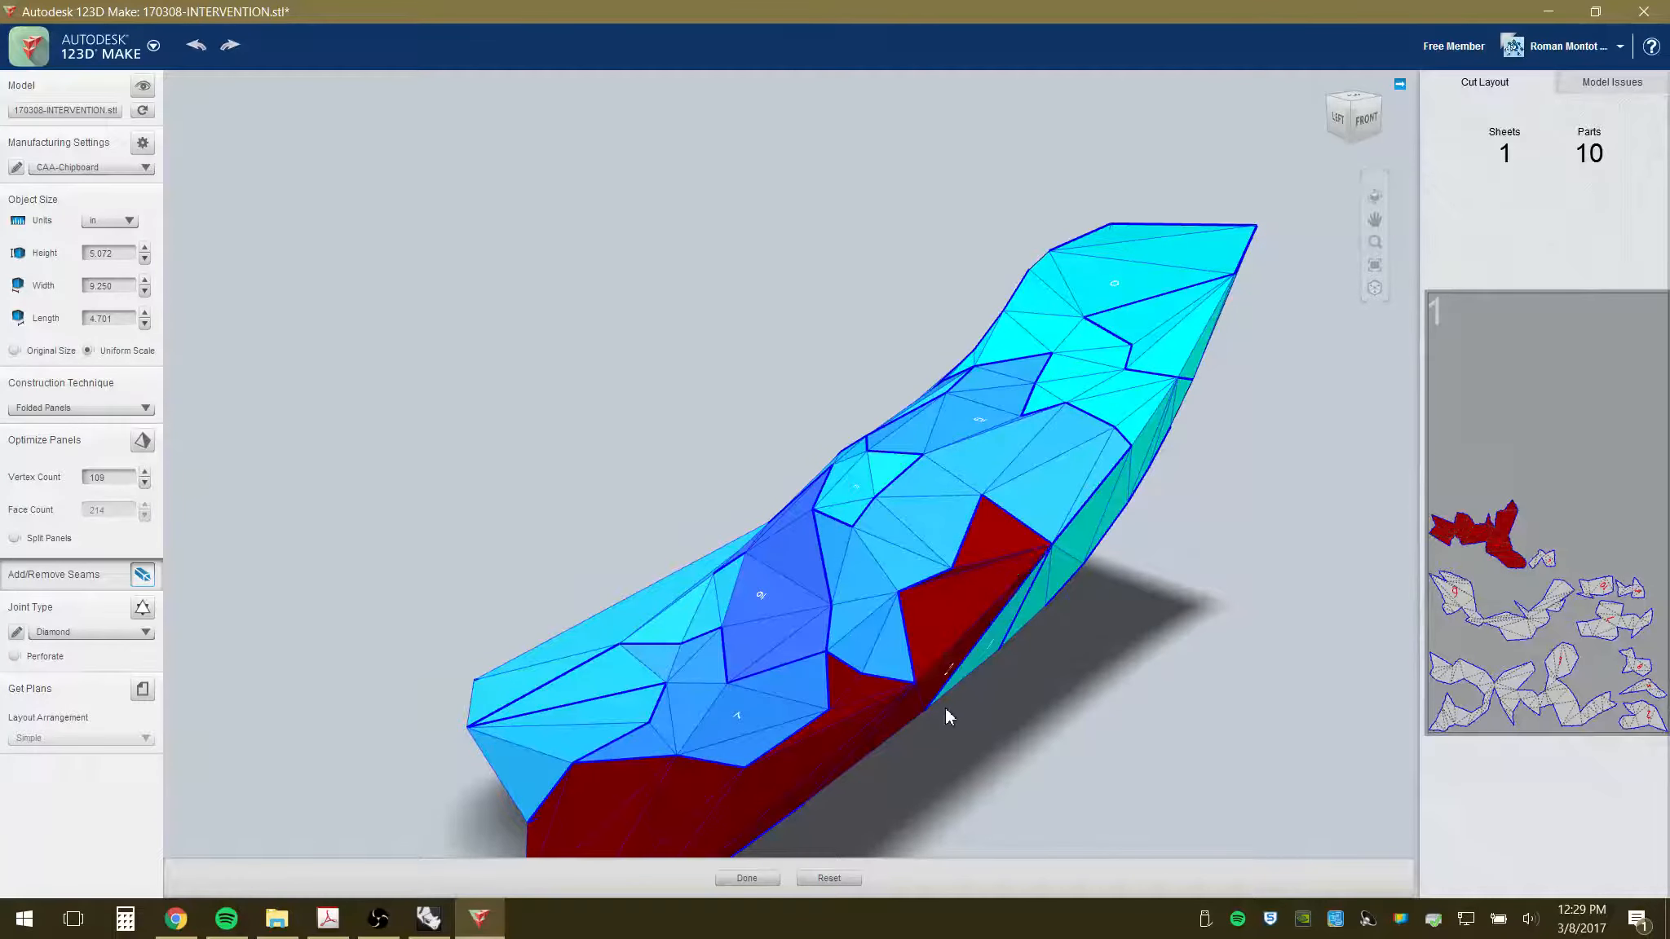
- Add seams on a highlighted edge and along the red panel's lower edge, then review panel errors
right_drag(948, 717, 895, 544)
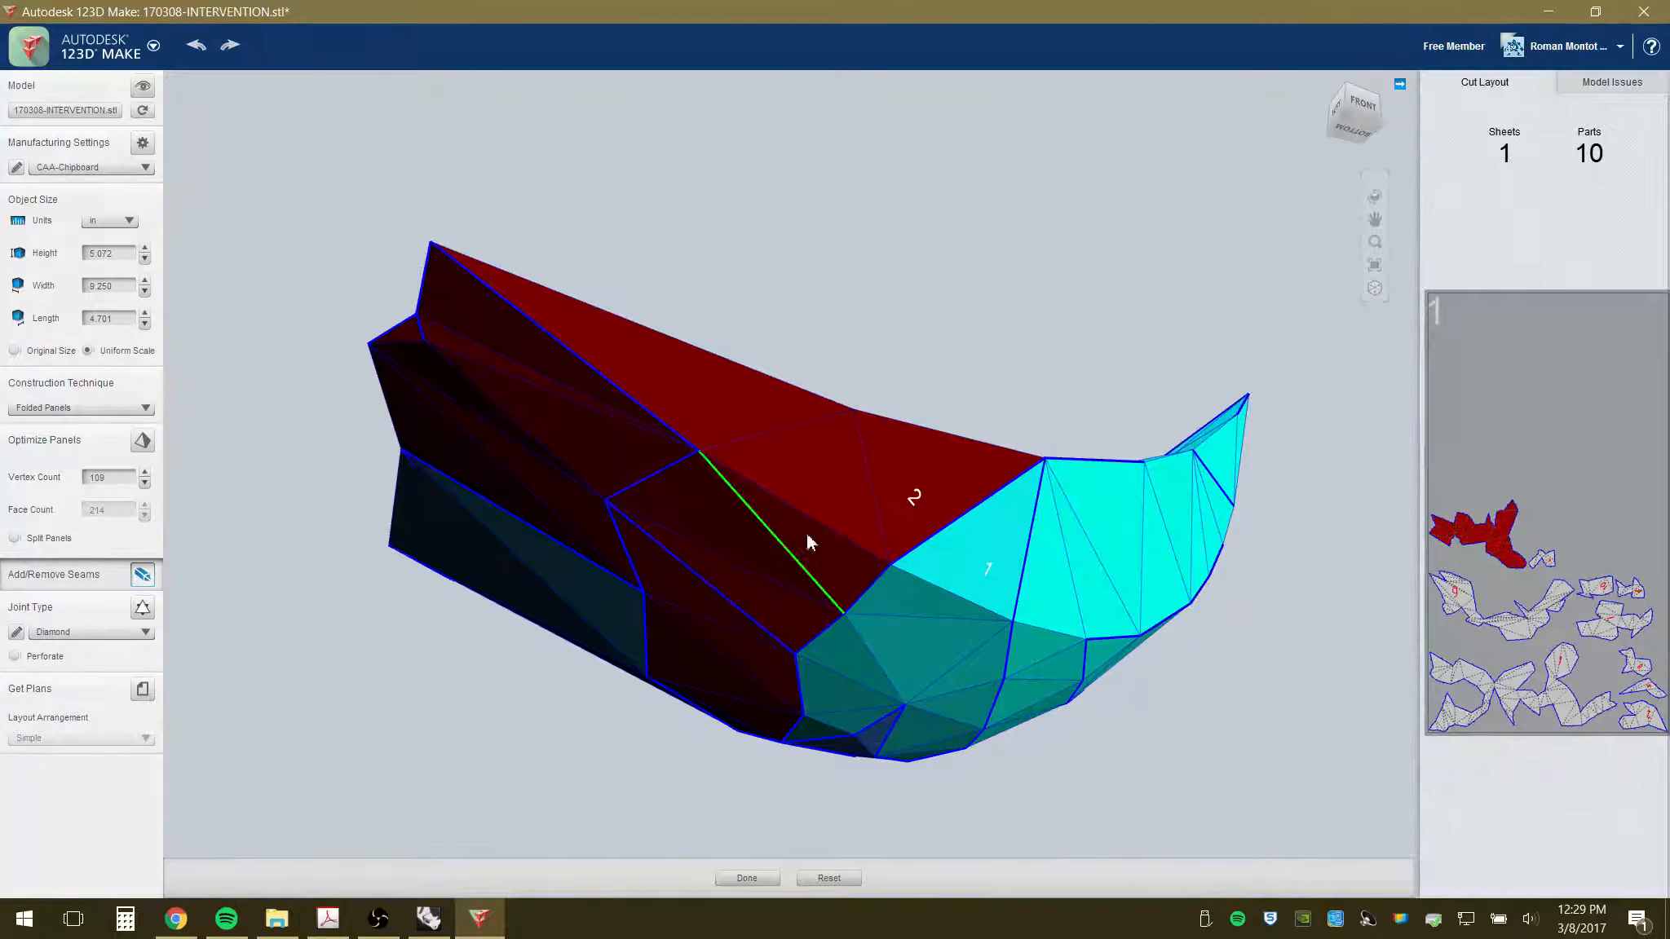
right_drag(809, 495, 786, 604)
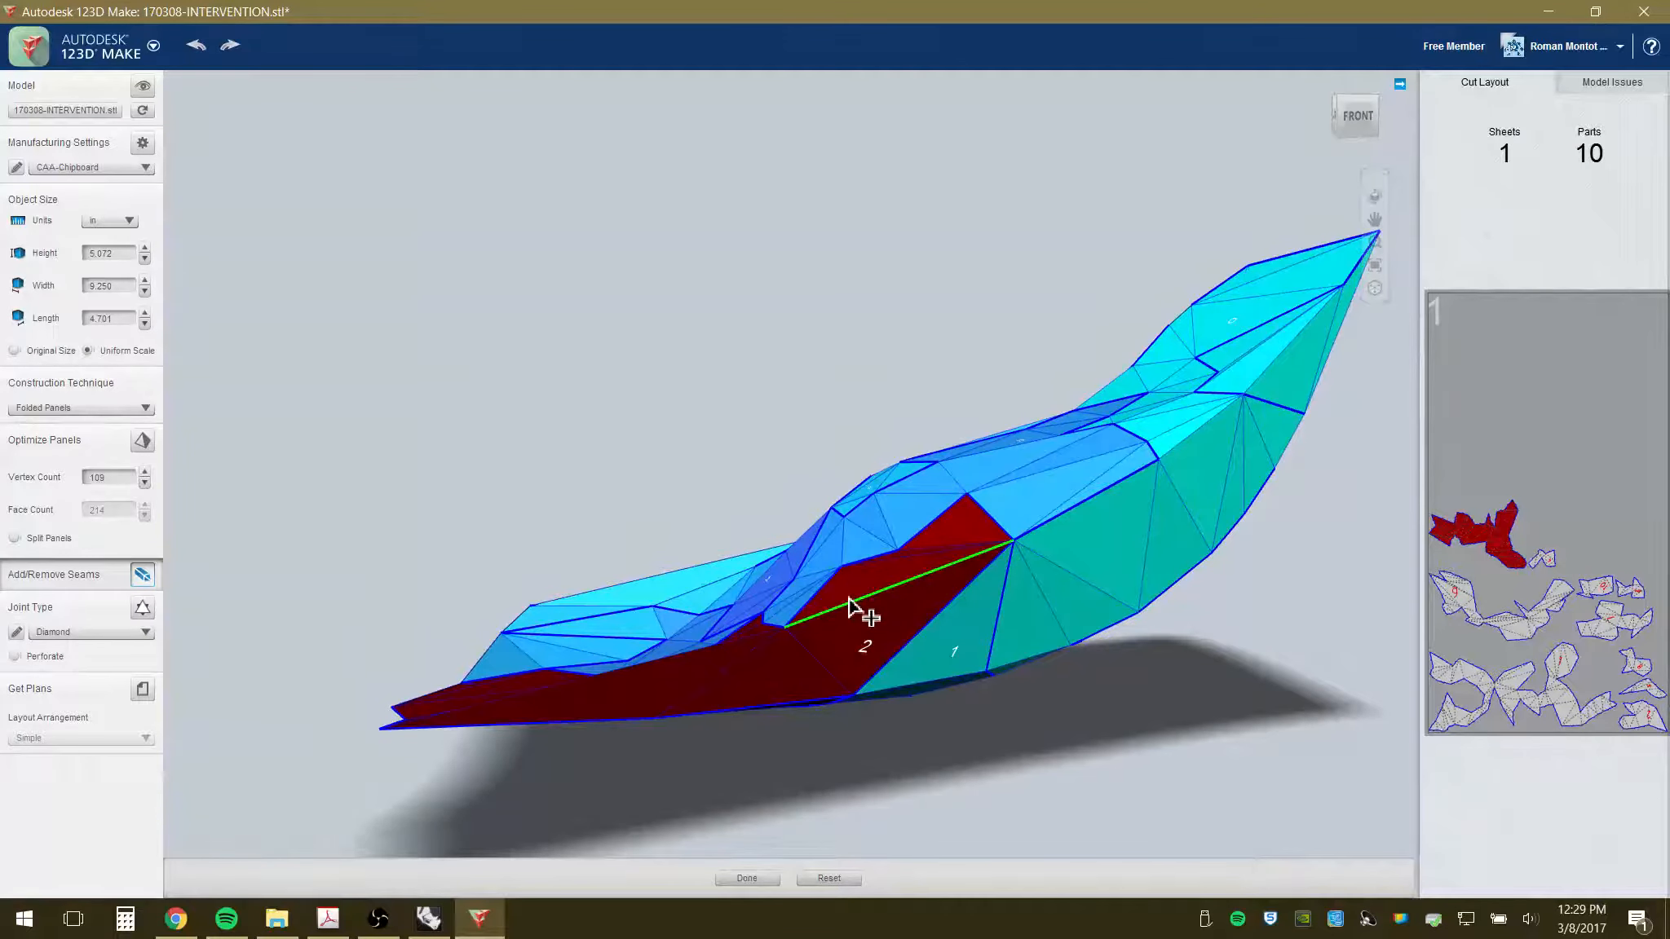
click(849, 602)
right_drag(824, 706, 1026, 534)
click(667, 670)
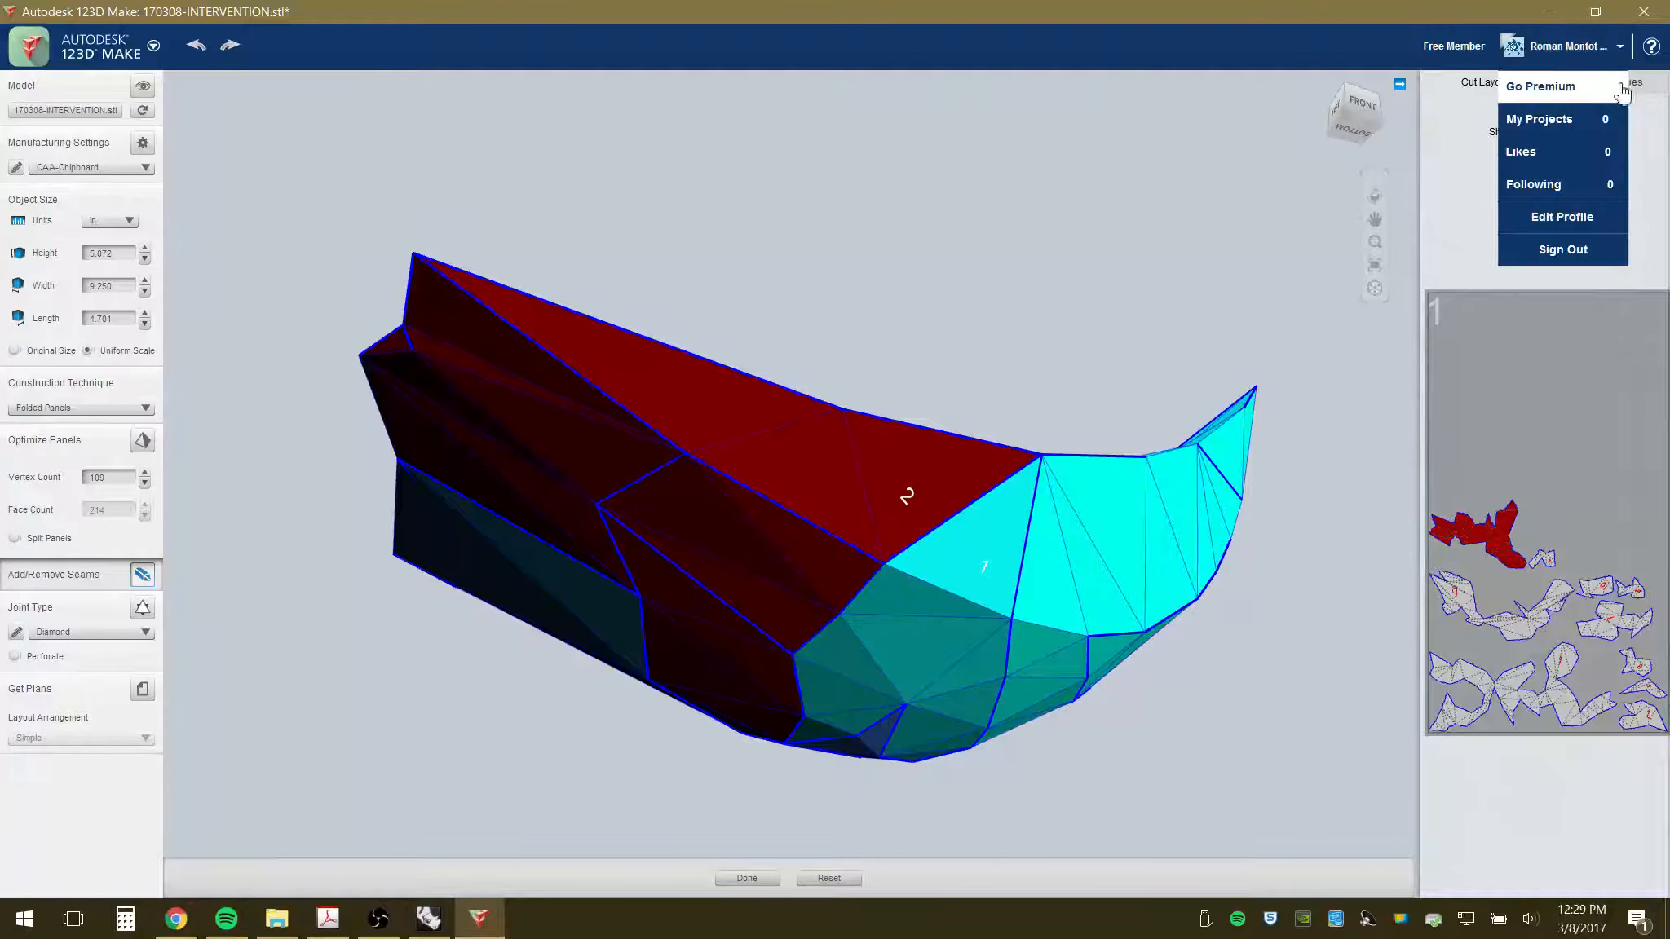
click(1645, 85)
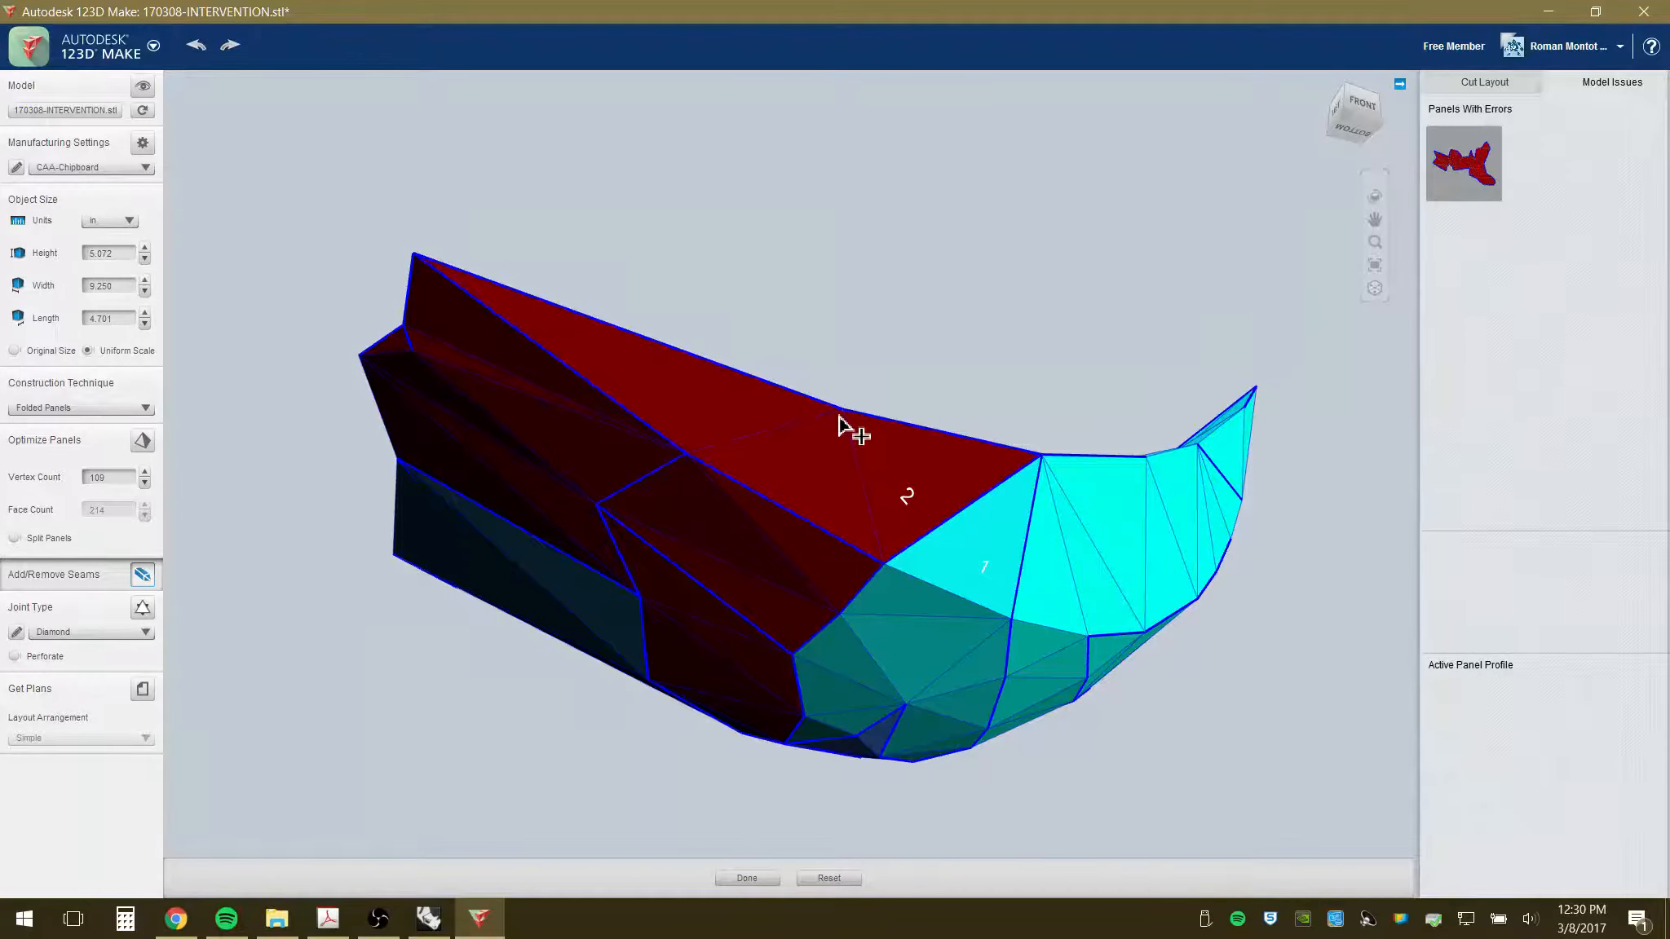
right_drag(850, 428, 958, 388)
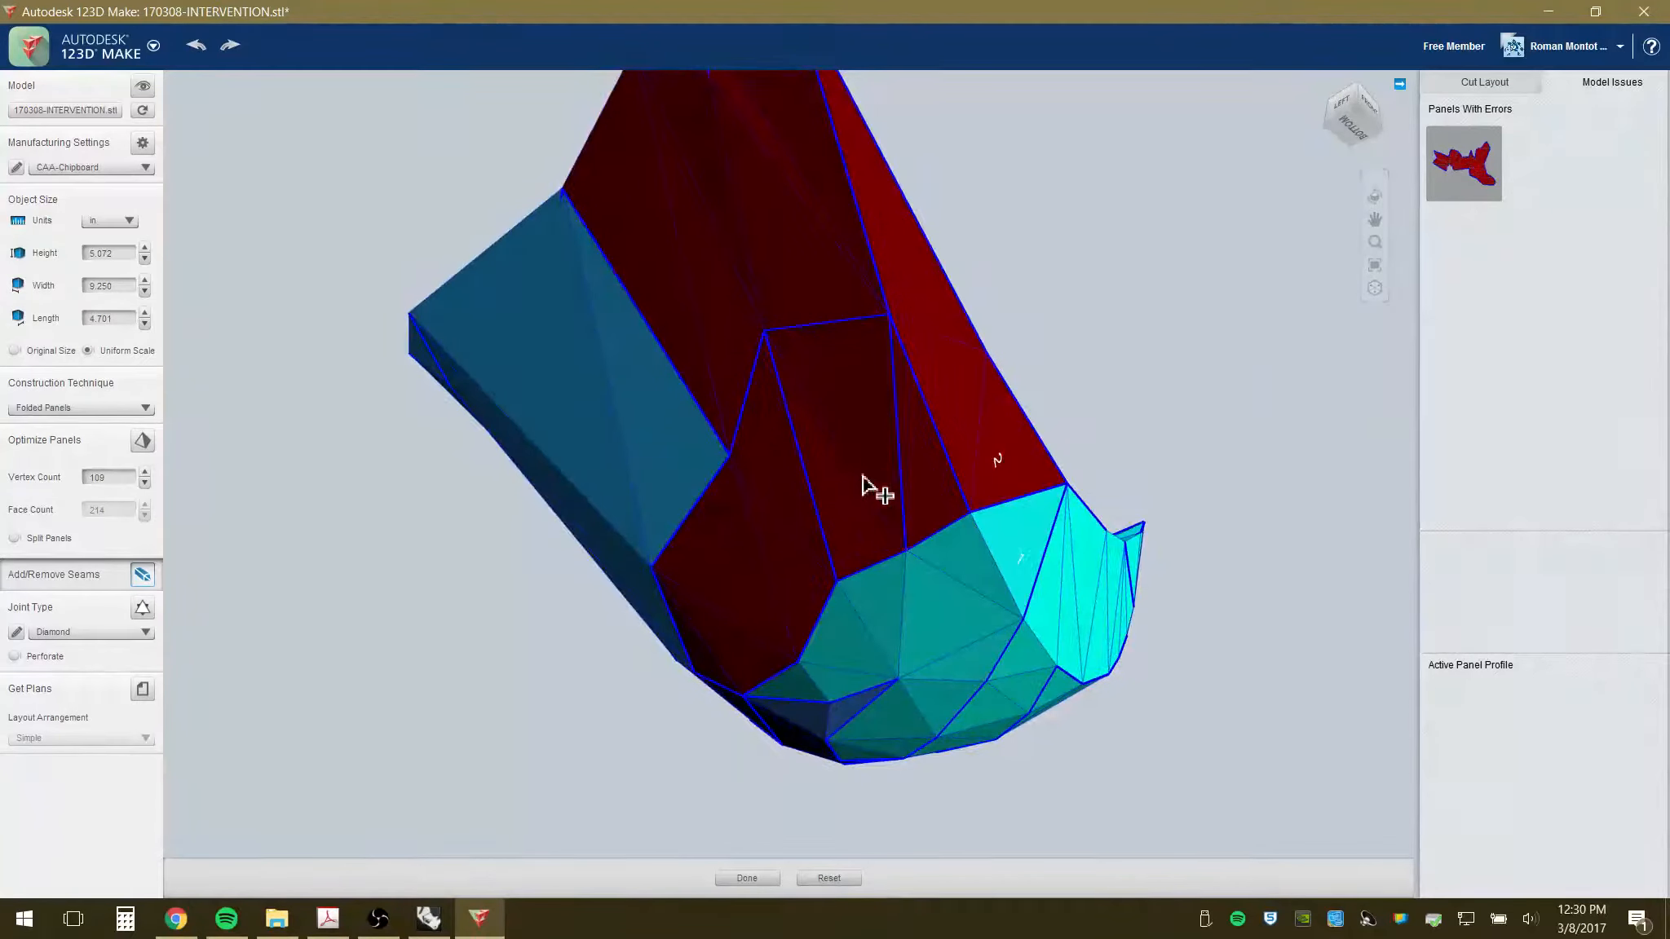
right_drag(1018, 548, 978, 621)
scroll(887, 657, down, 2)
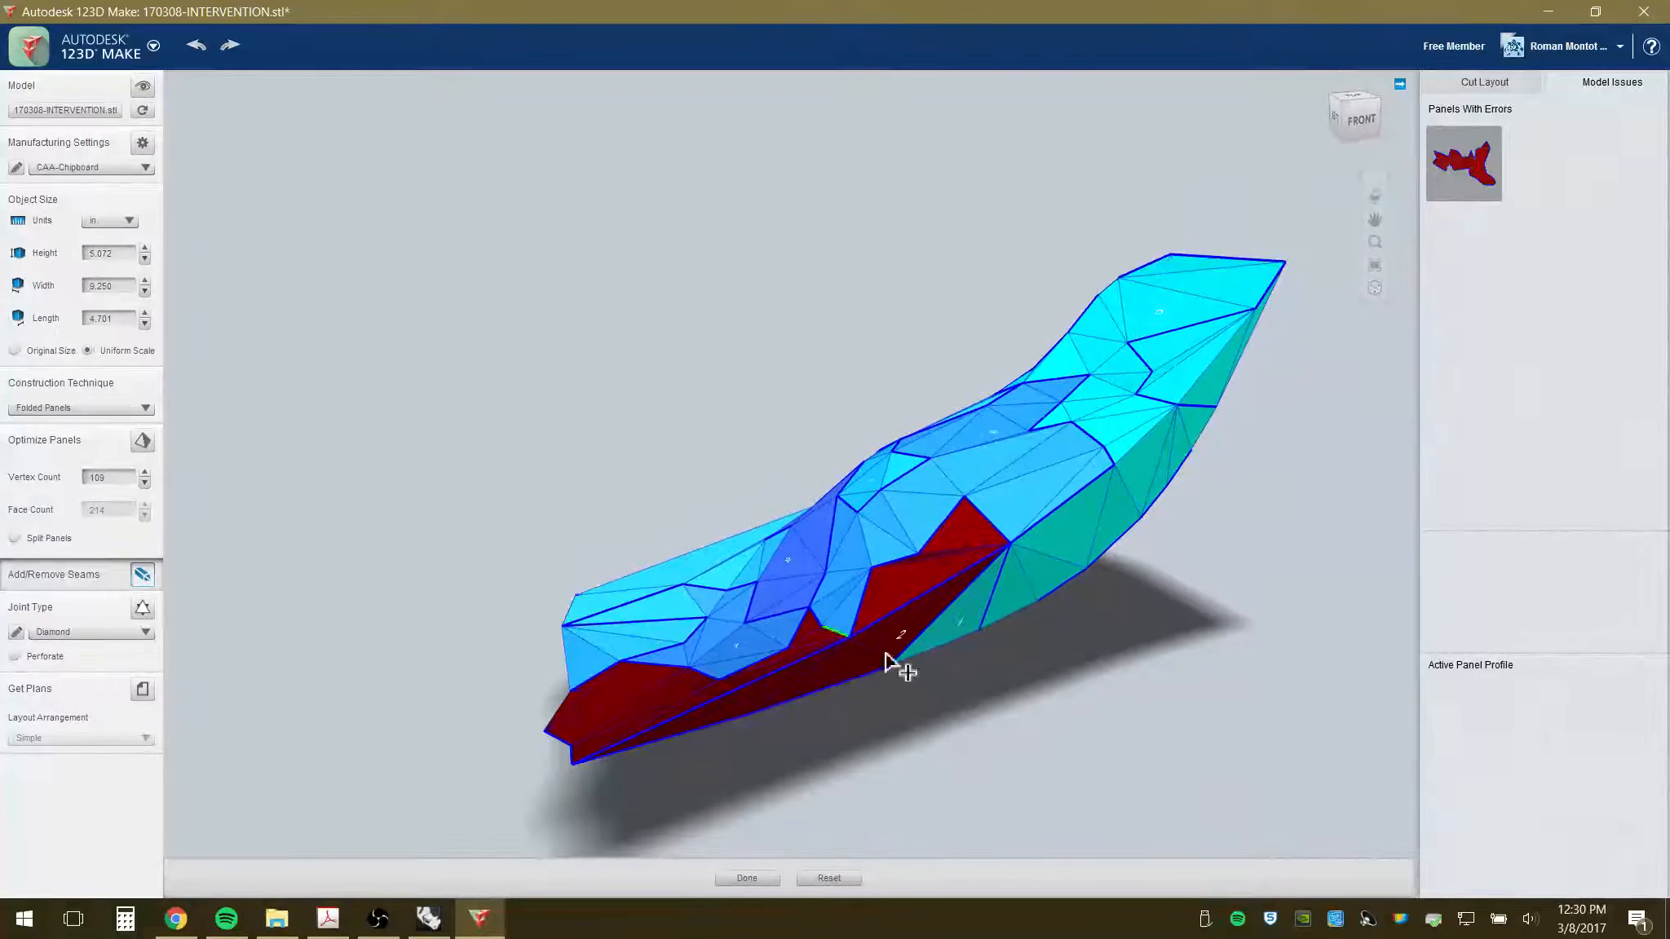
right_drag(630, 546, 1029, 605)
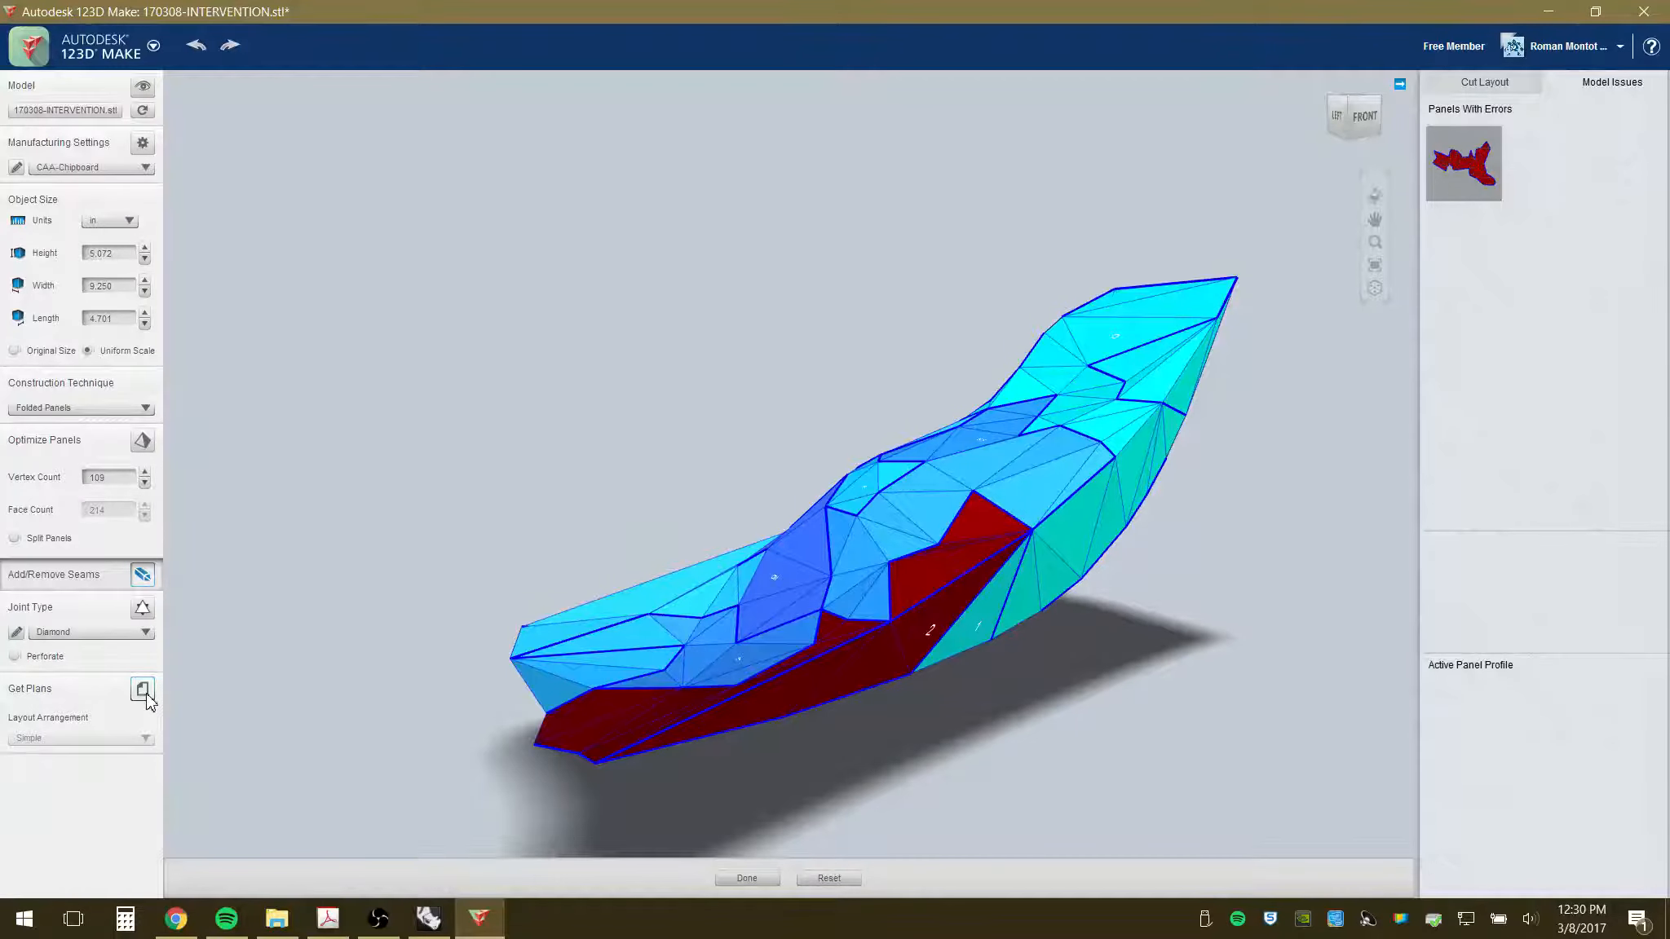
- Set the panel joints to Gear, check the cut layout, and turn on Perforate
click(108, 635)
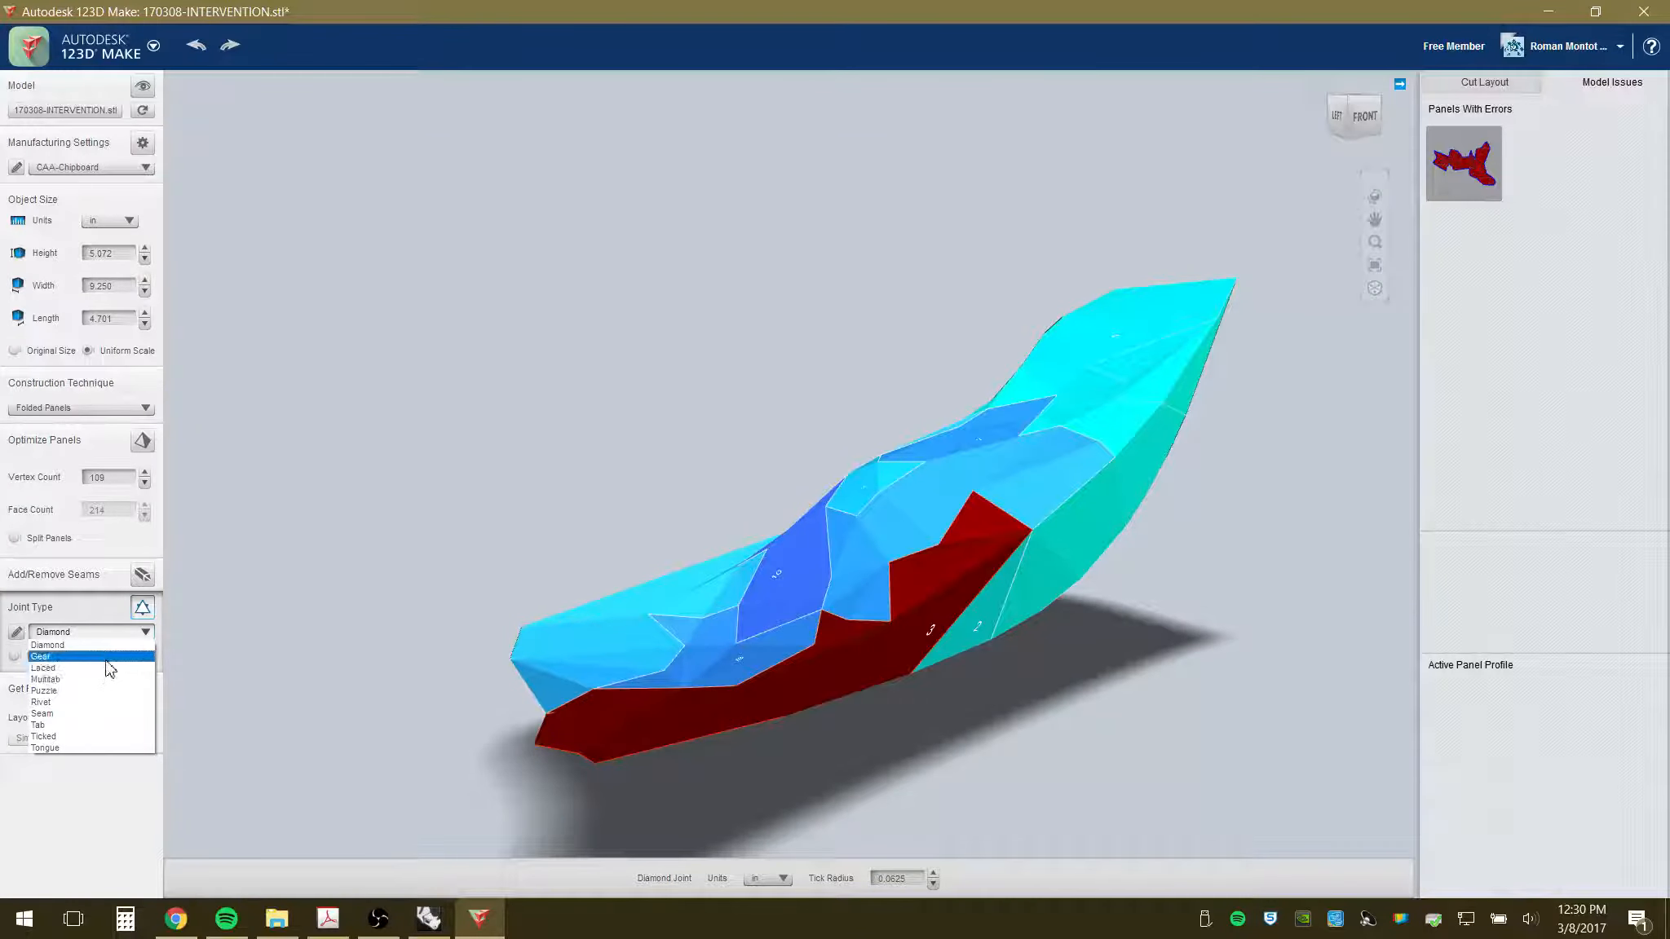
click(106, 657)
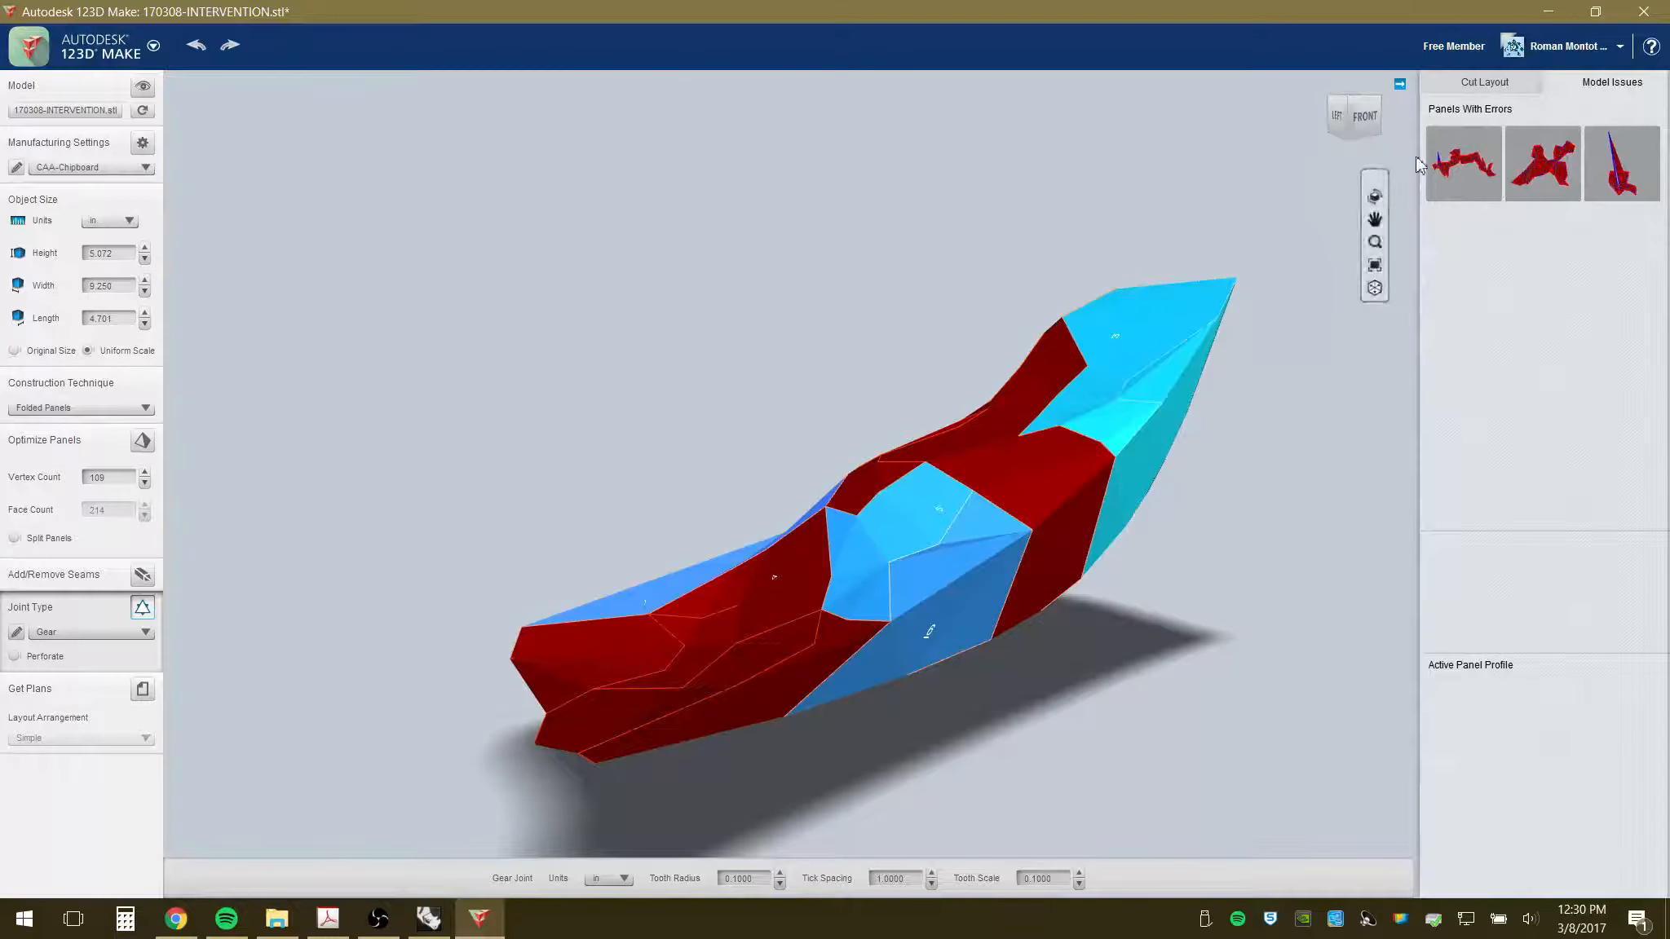
click(1469, 81)
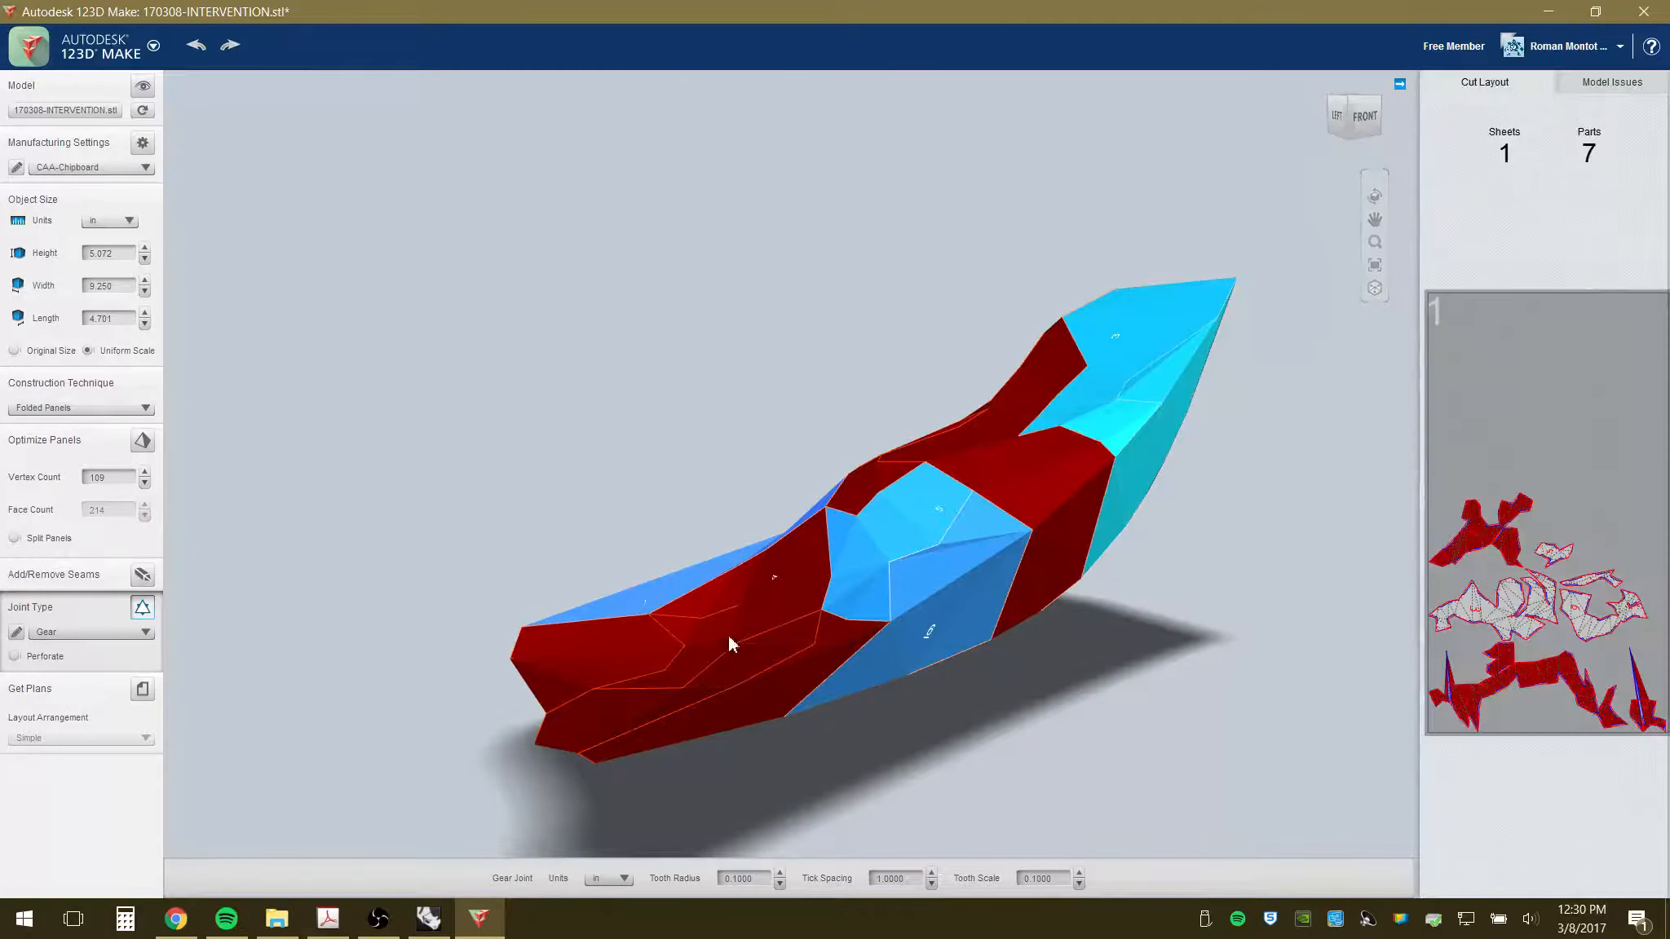
click(16, 659)
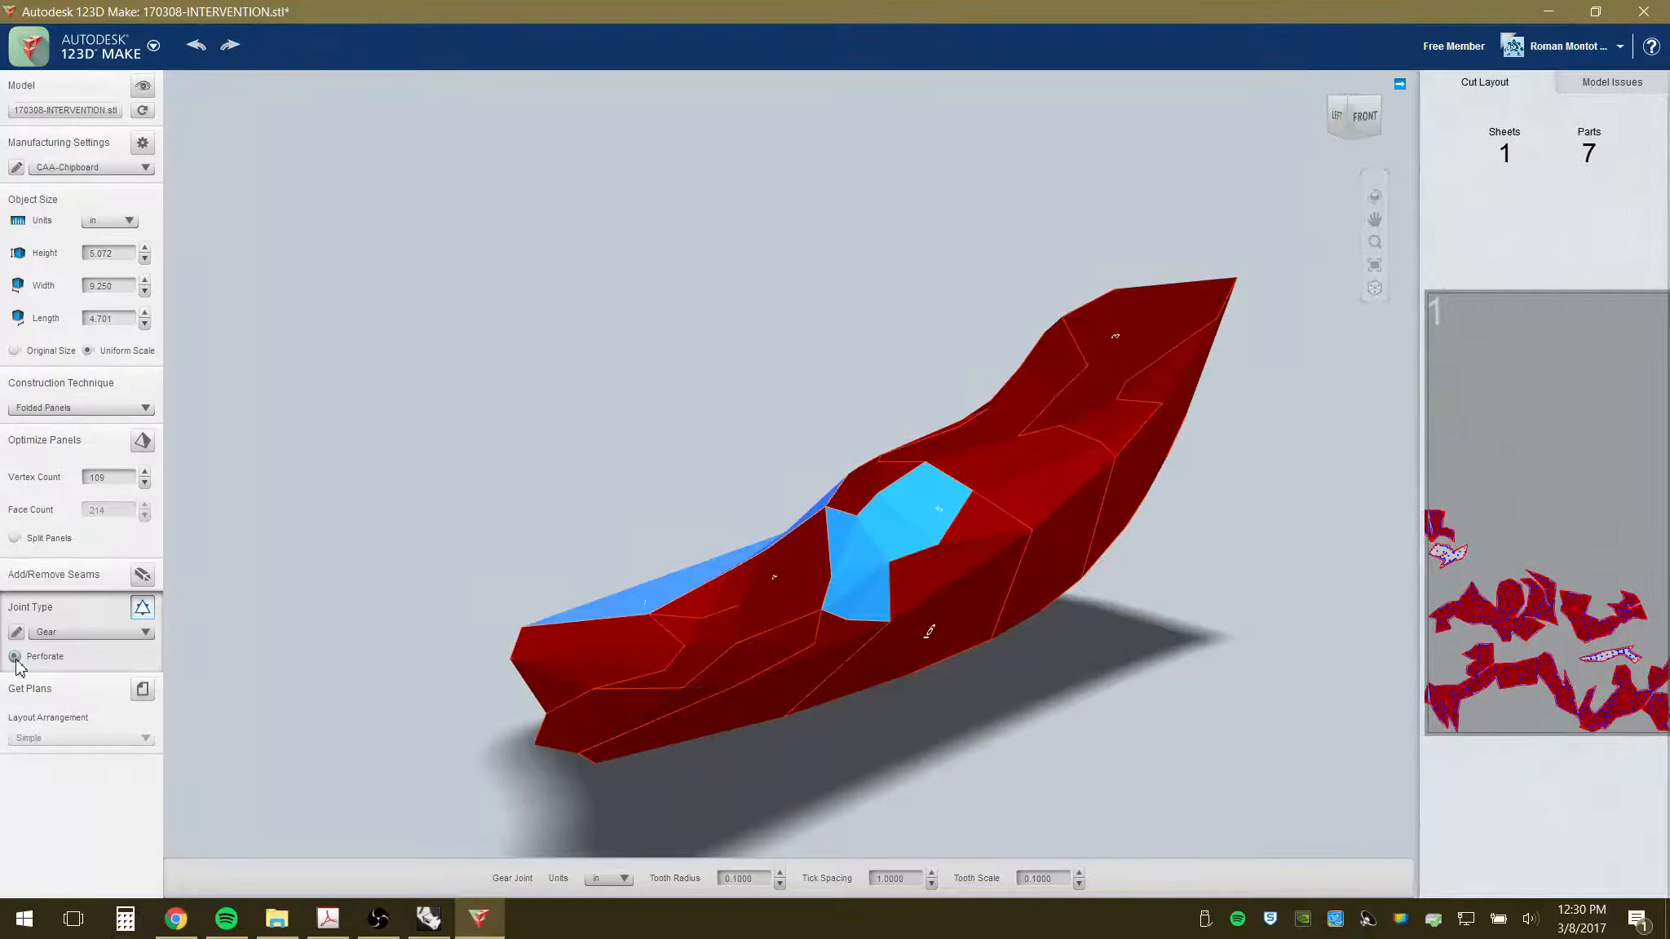
- Compare the Laced, Puzzle and Seam joint types on the folded panels
click(101, 633)
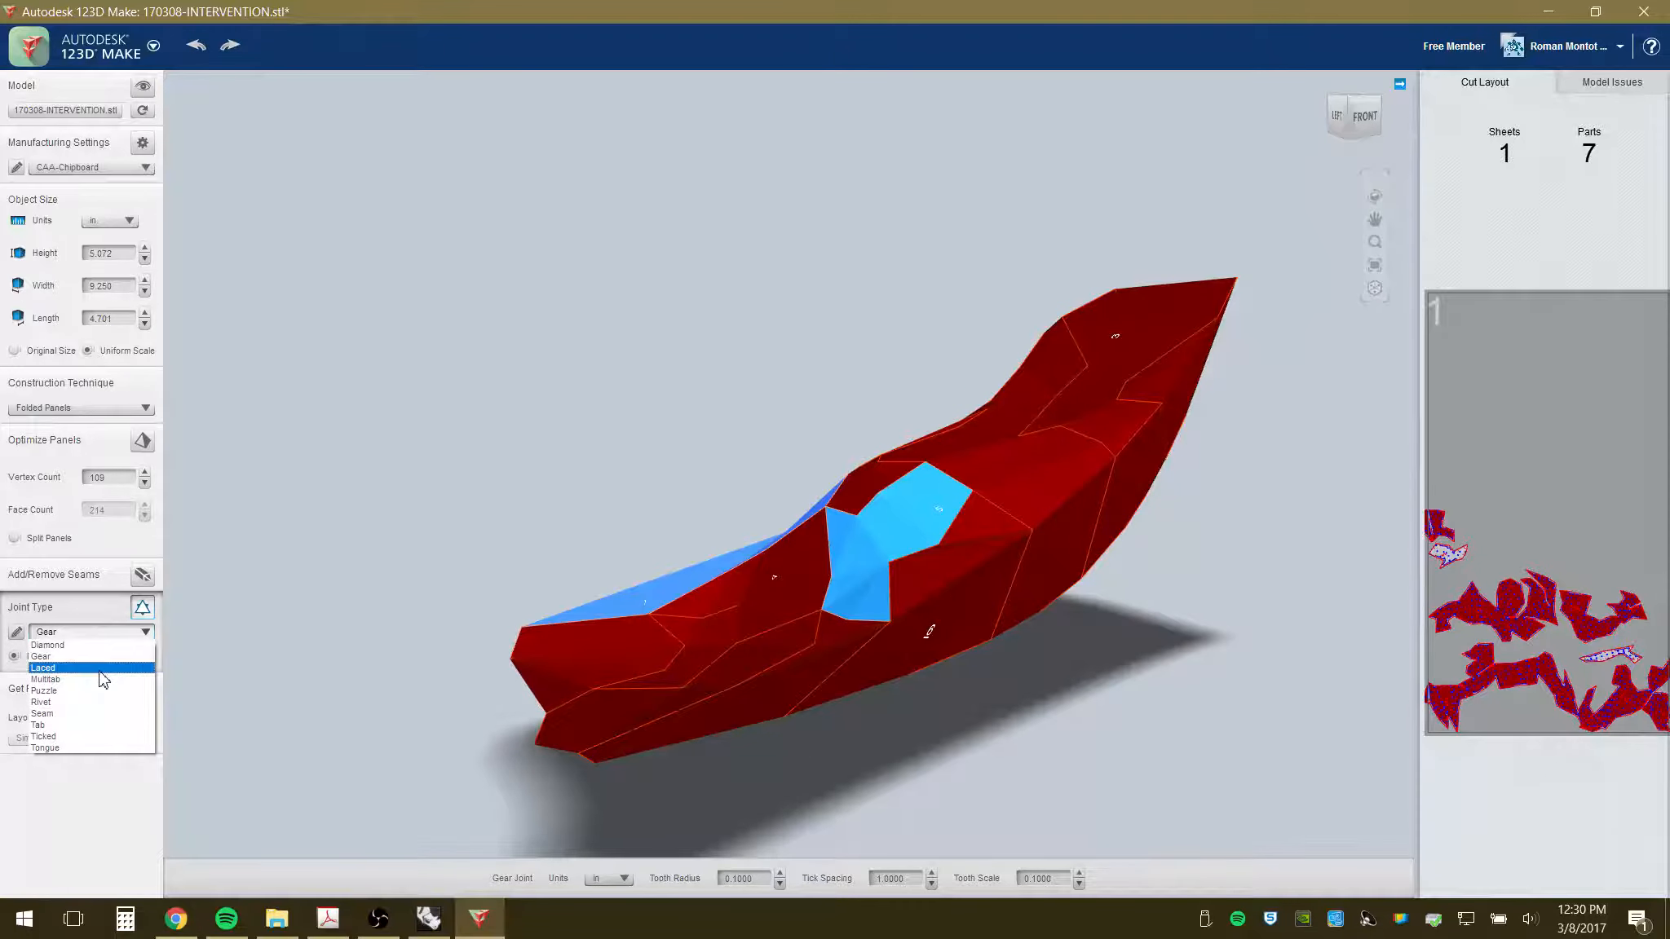
click(101, 671)
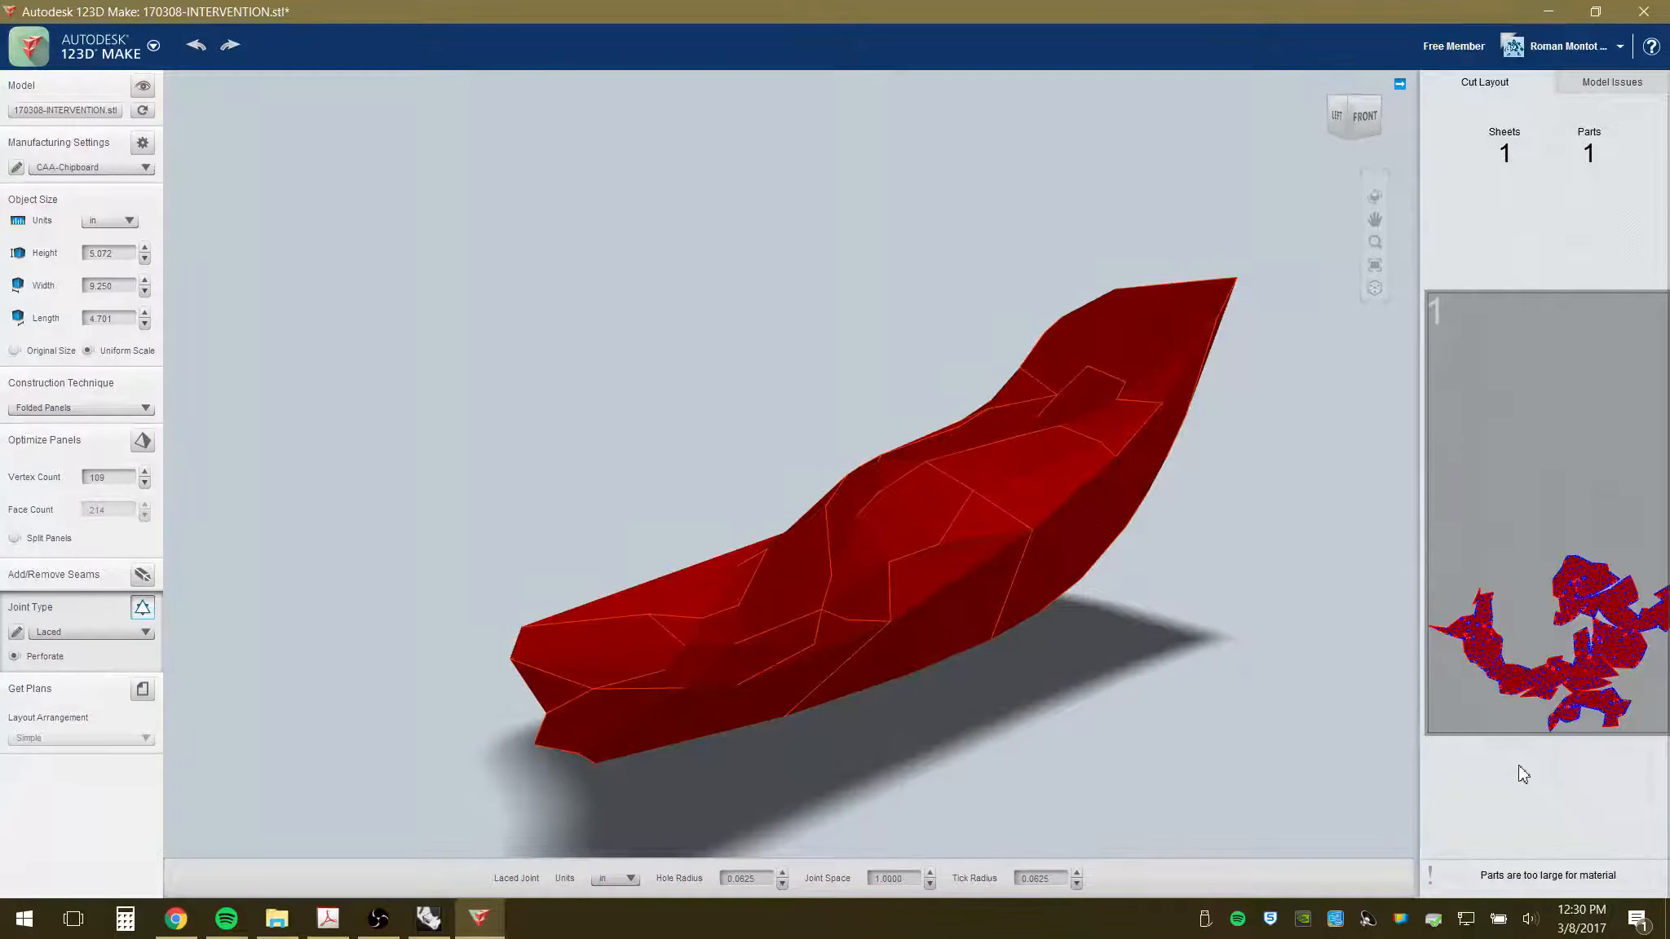
click(147, 634)
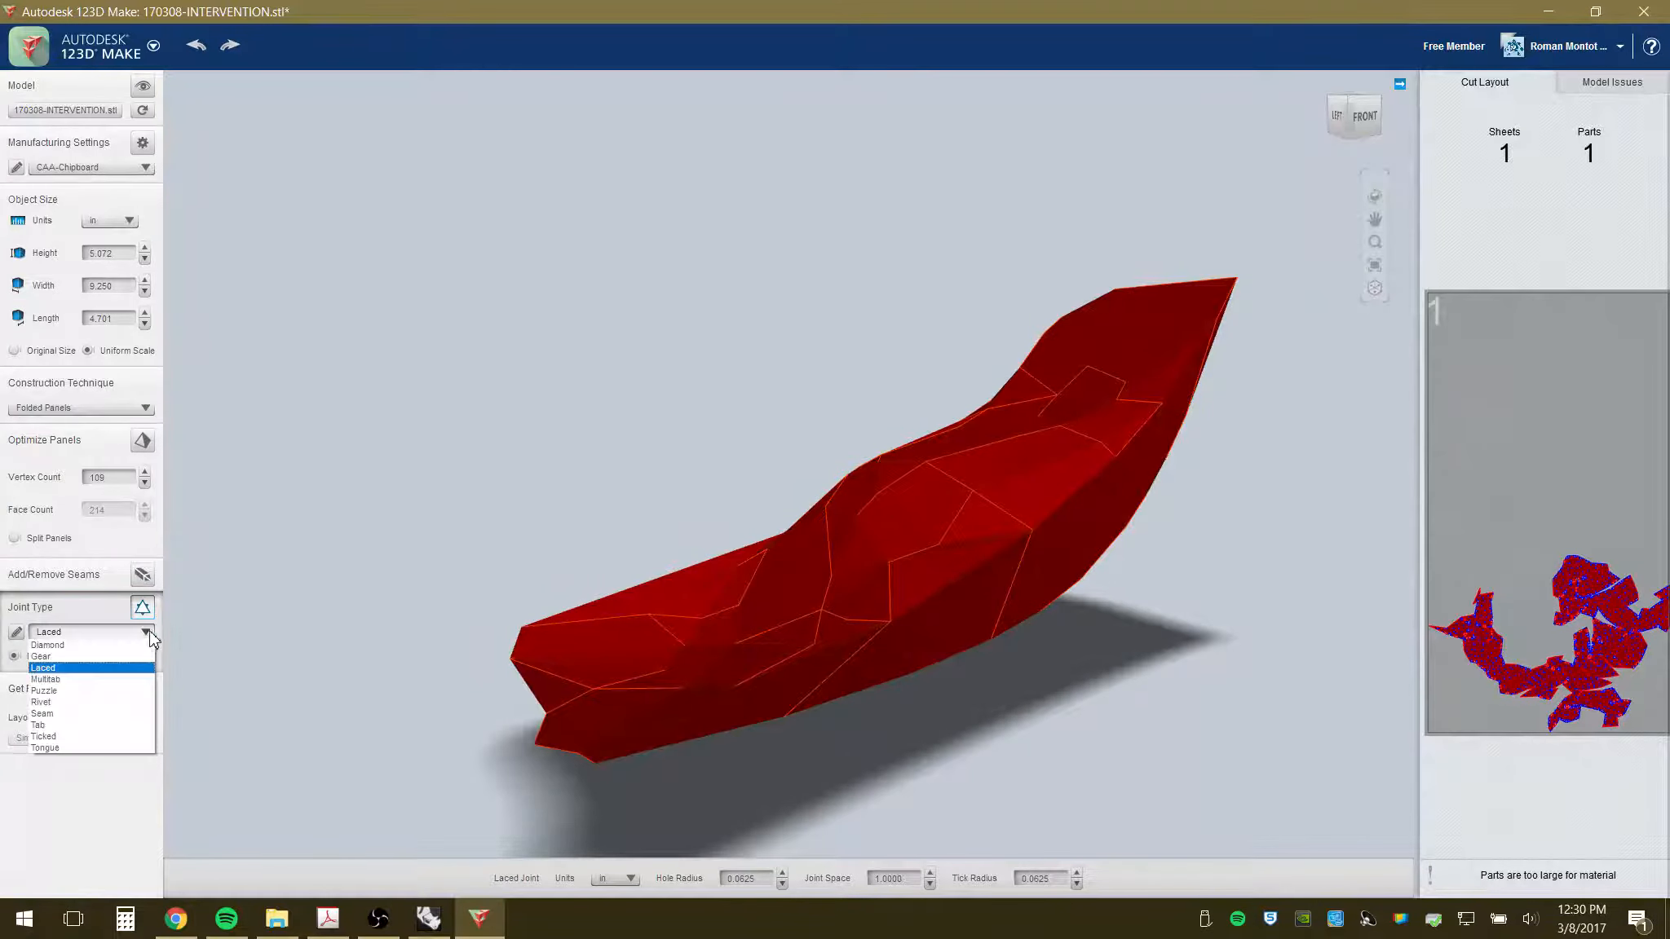
click(119, 691)
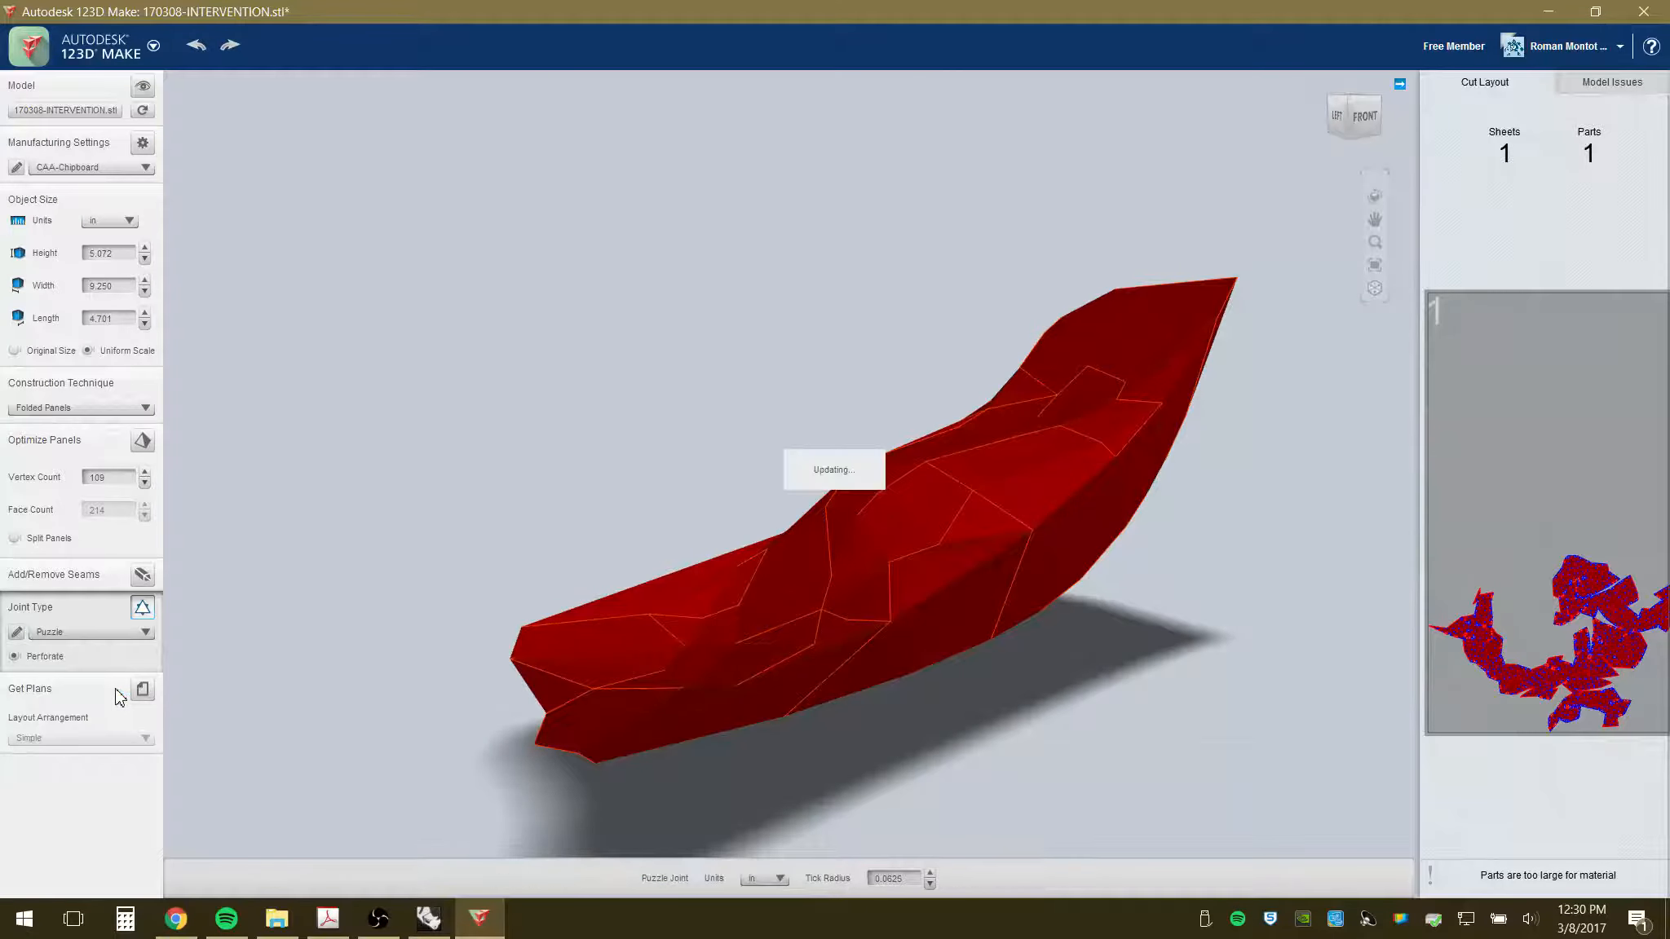
click(137, 640)
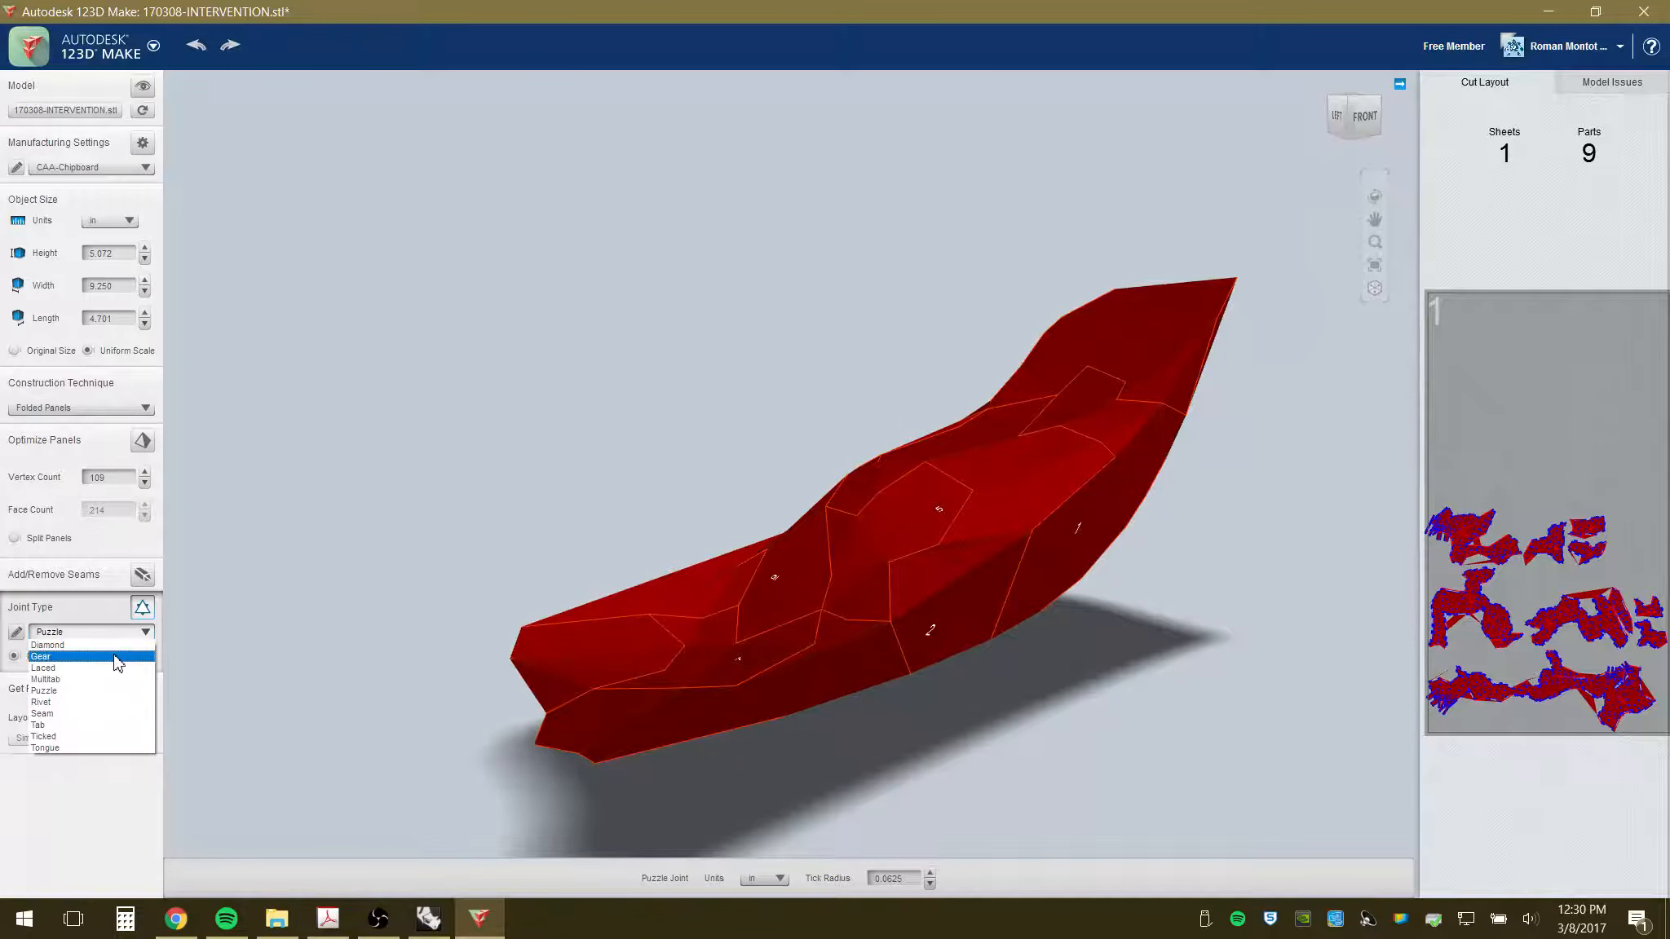
click(116, 715)
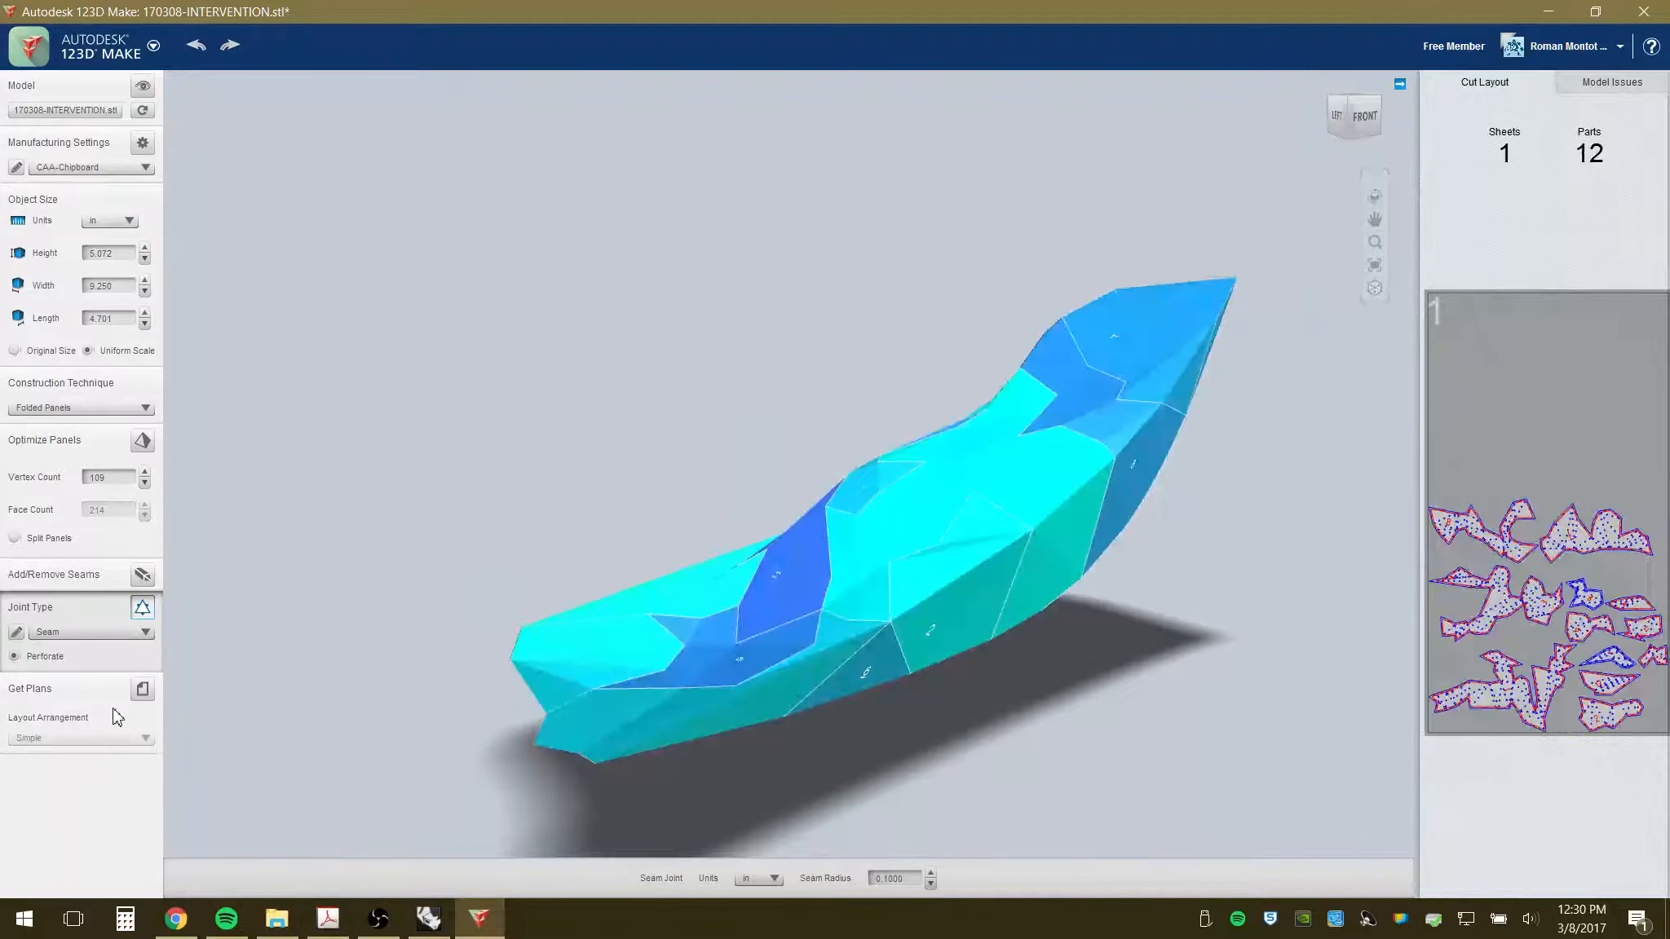
click(142, 633)
click(231, 605)
- Return the joints to Gear and show the 7 parts laid out on cut sheet 1
click(147, 633)
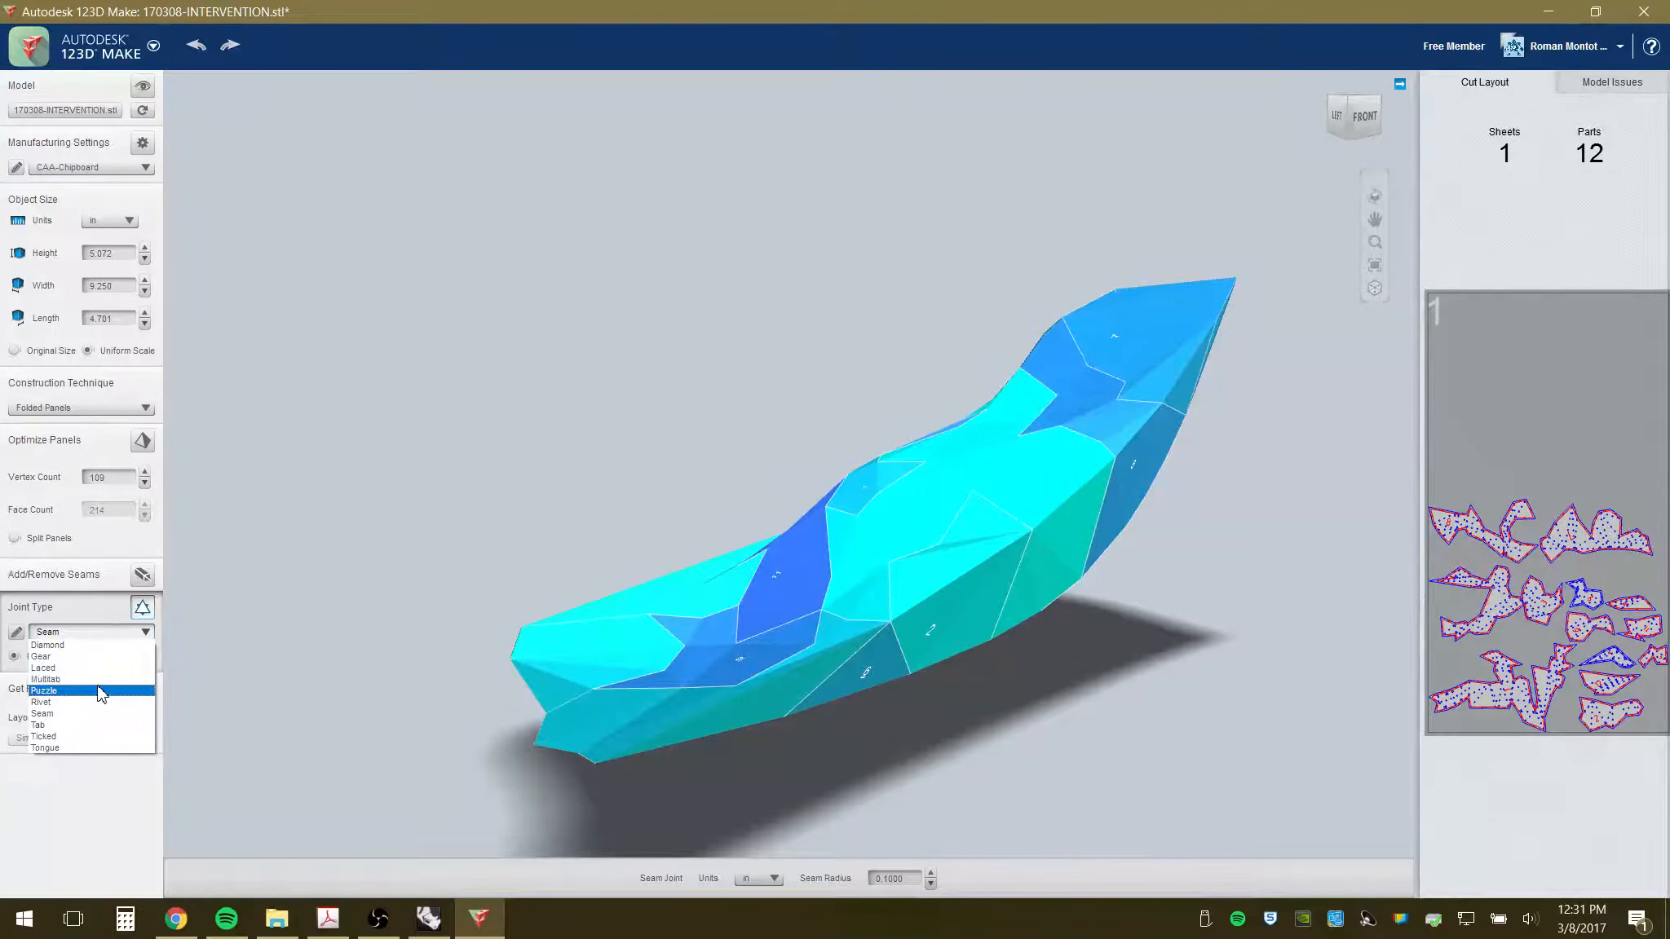
click(96, 657)
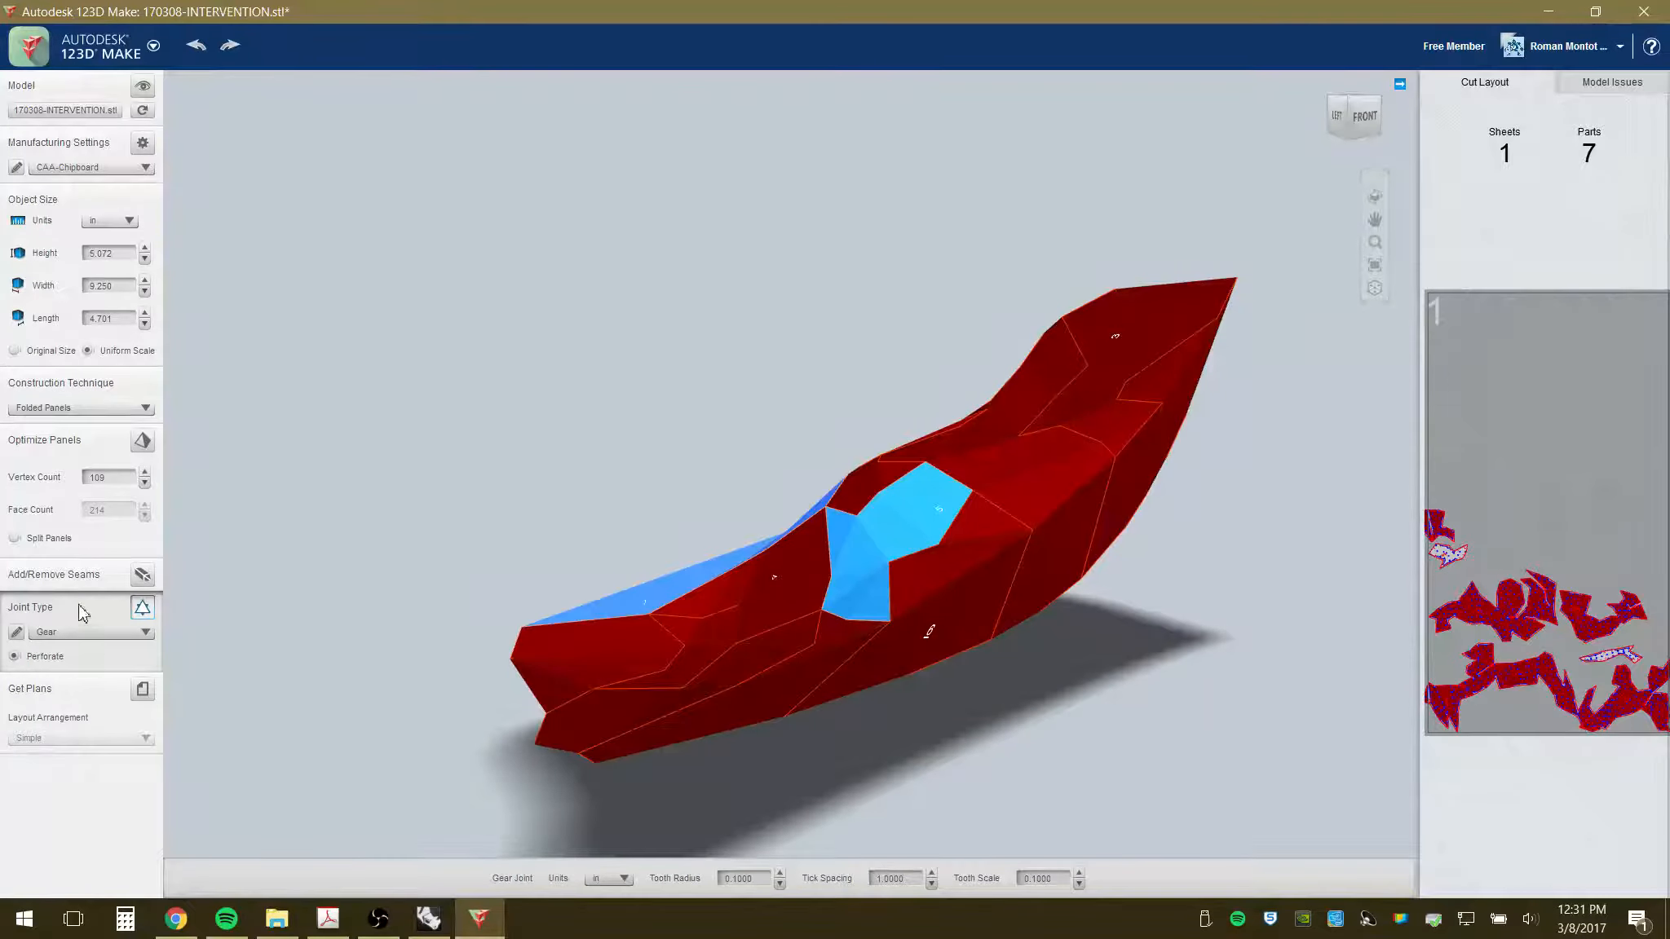
click(142, 689)
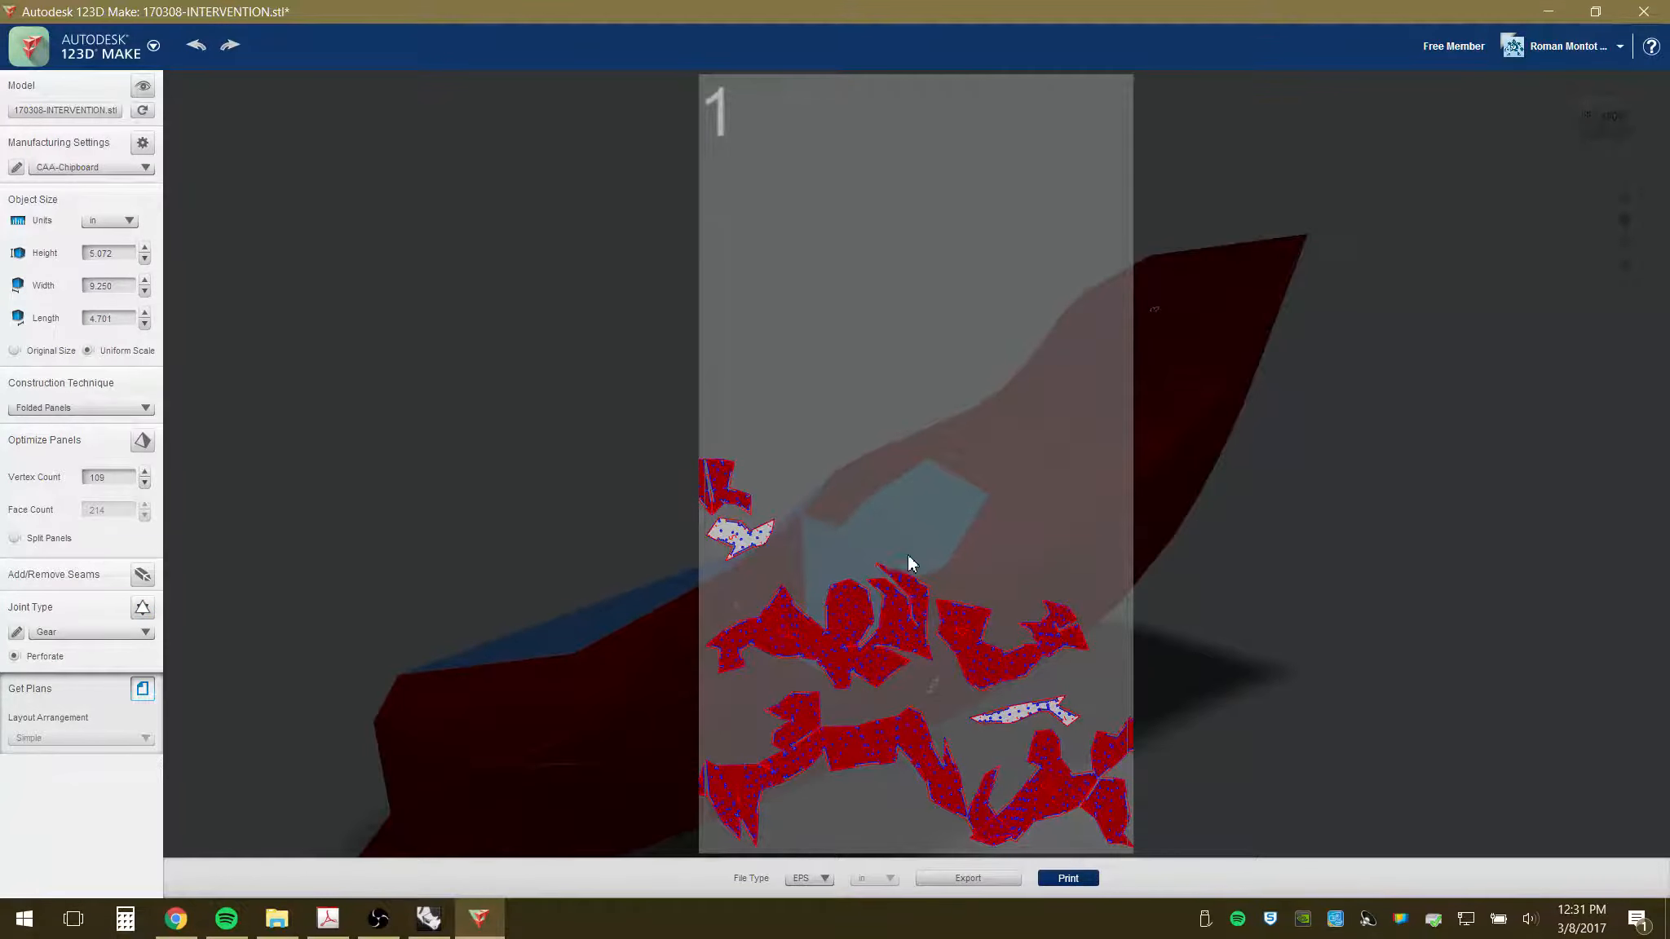
- Enlarge and zoom into sheet 1 of the folded-panel layout, then close the plans
click(887, 610)
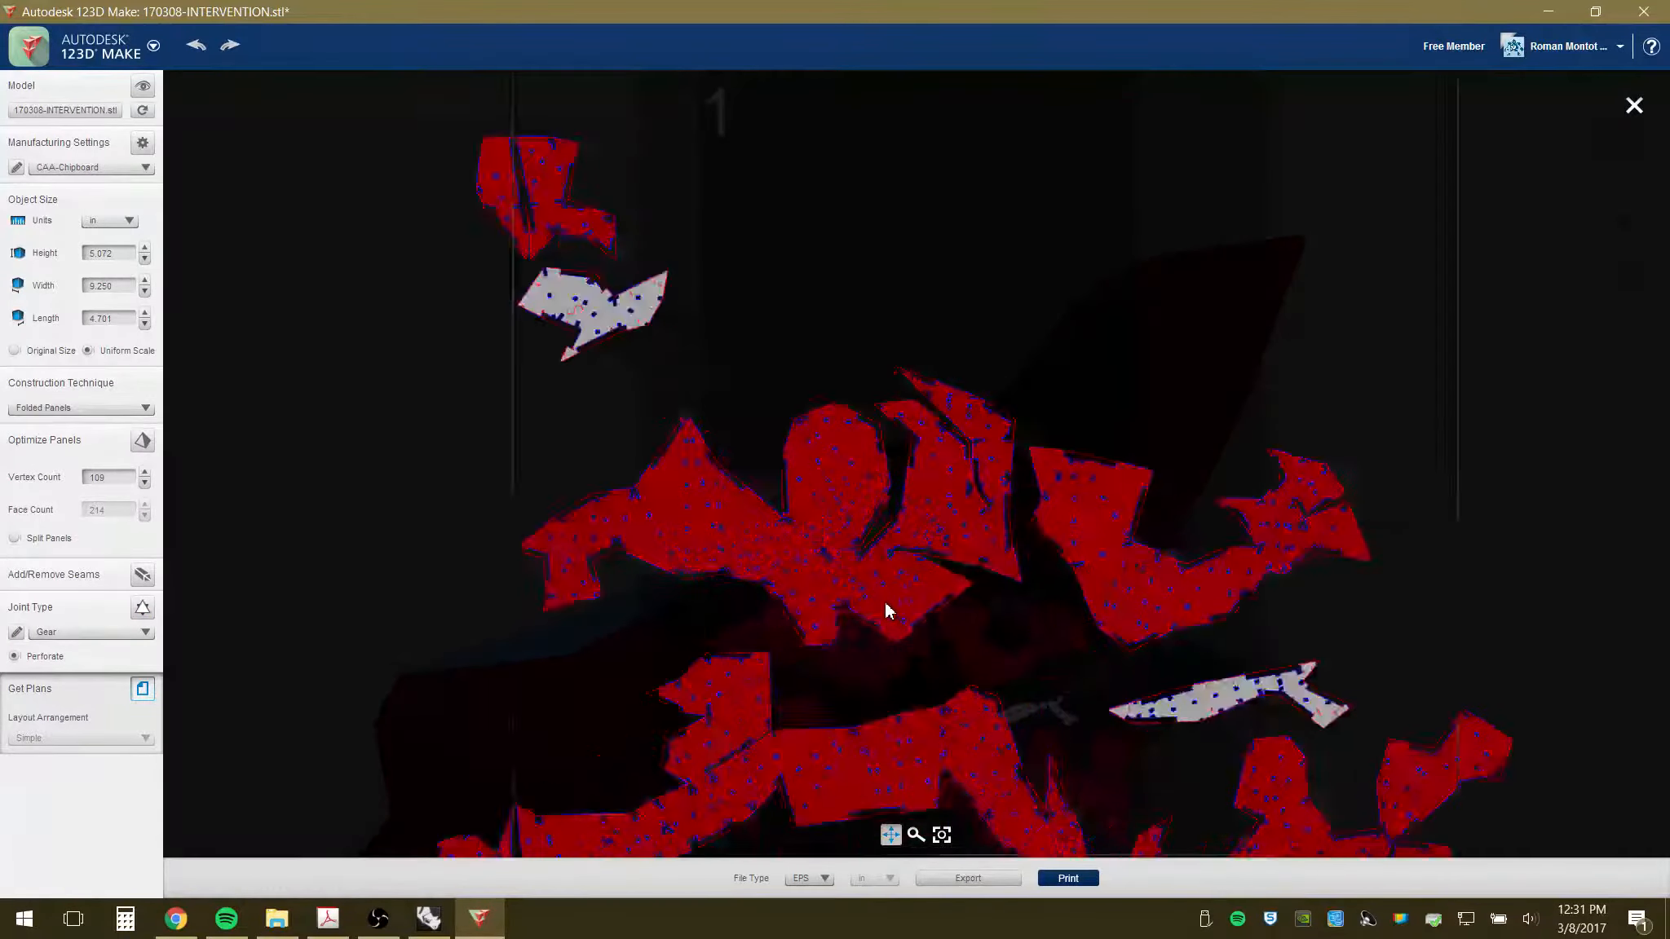
scroll(884, 620, up, 5)
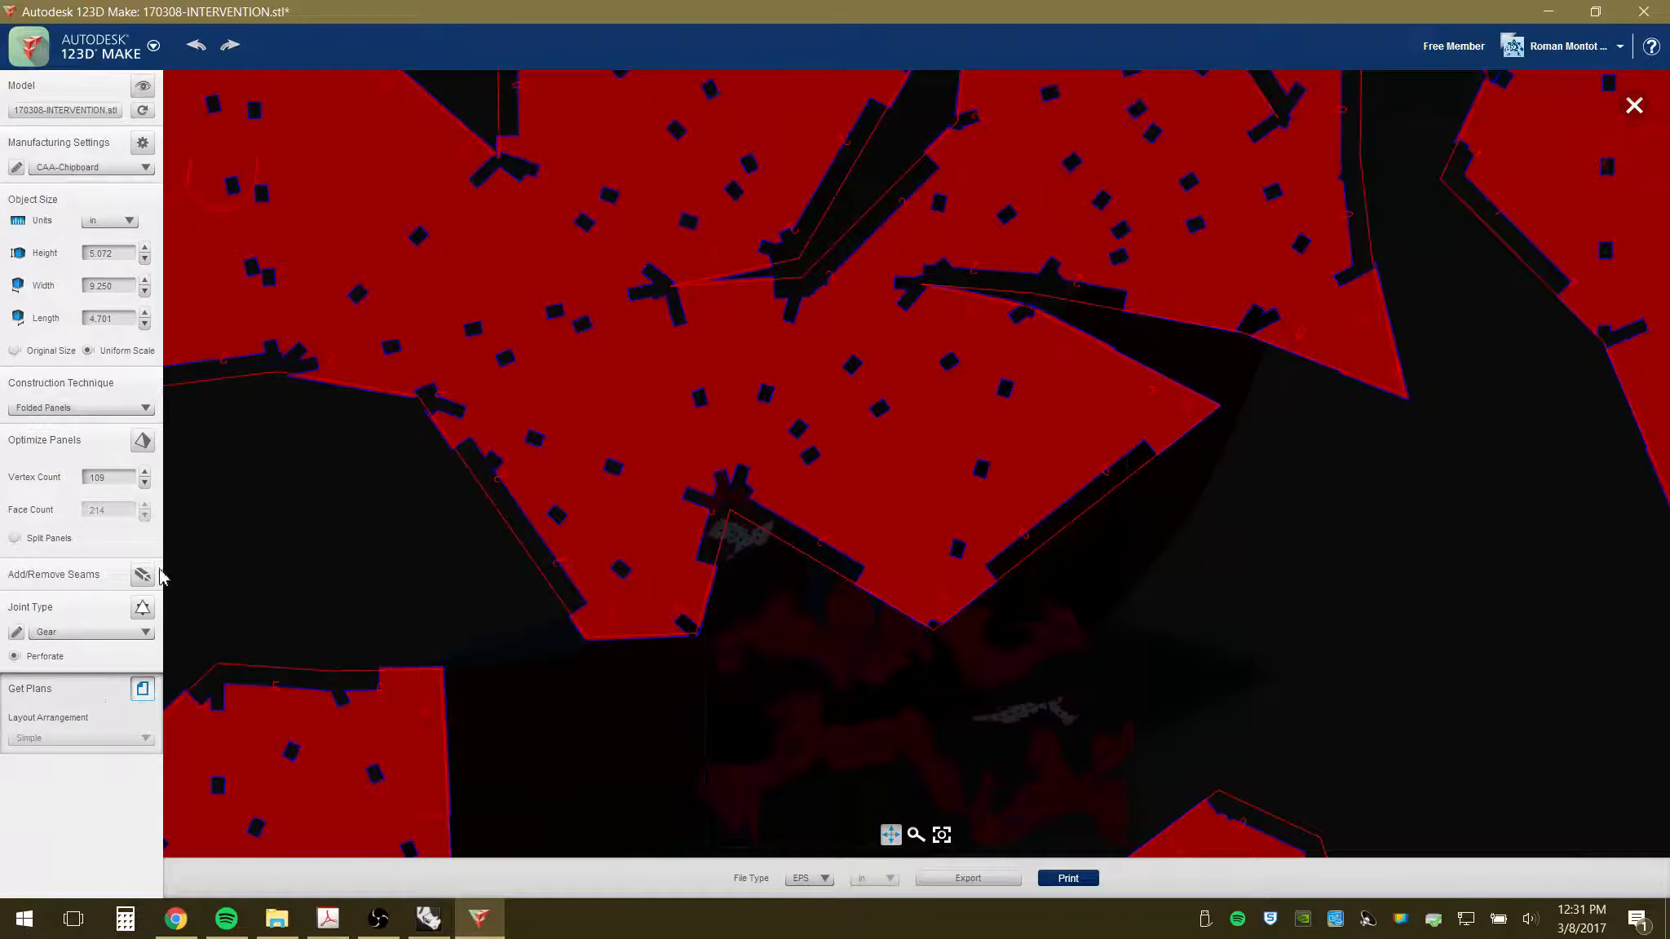
click(116, 408)
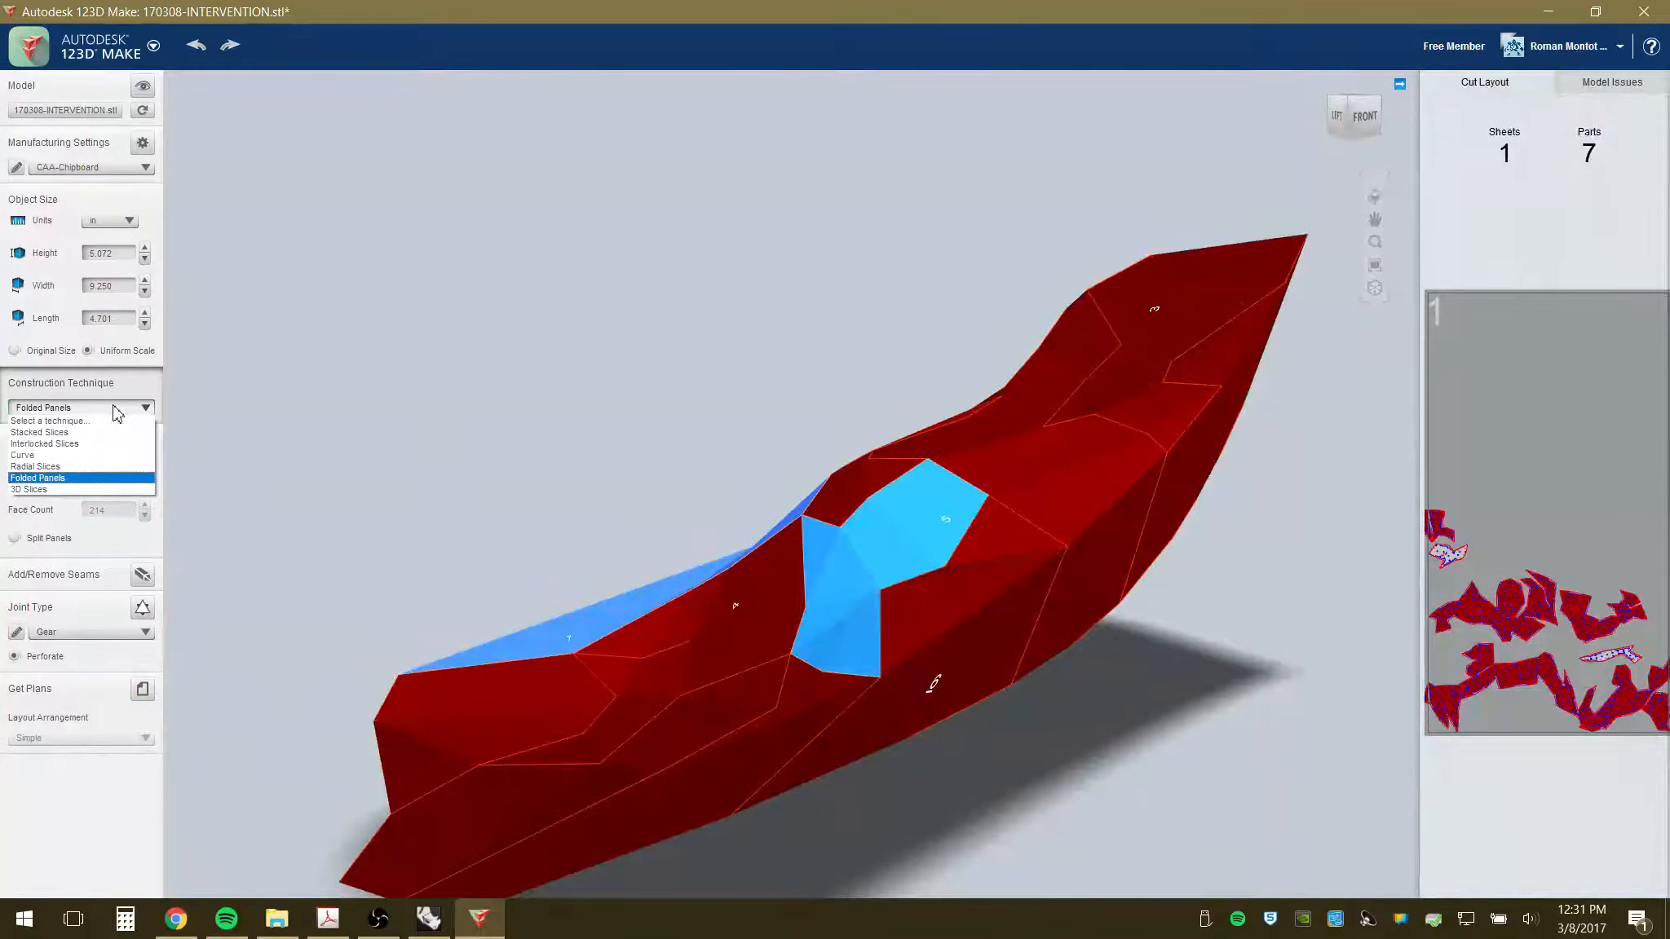
- Rebuild the surface as Radial Slices and orbit to inspect it
click(91, 466)
drag(927, 603, 857, 639)
scroll(921, 469, up, 3)
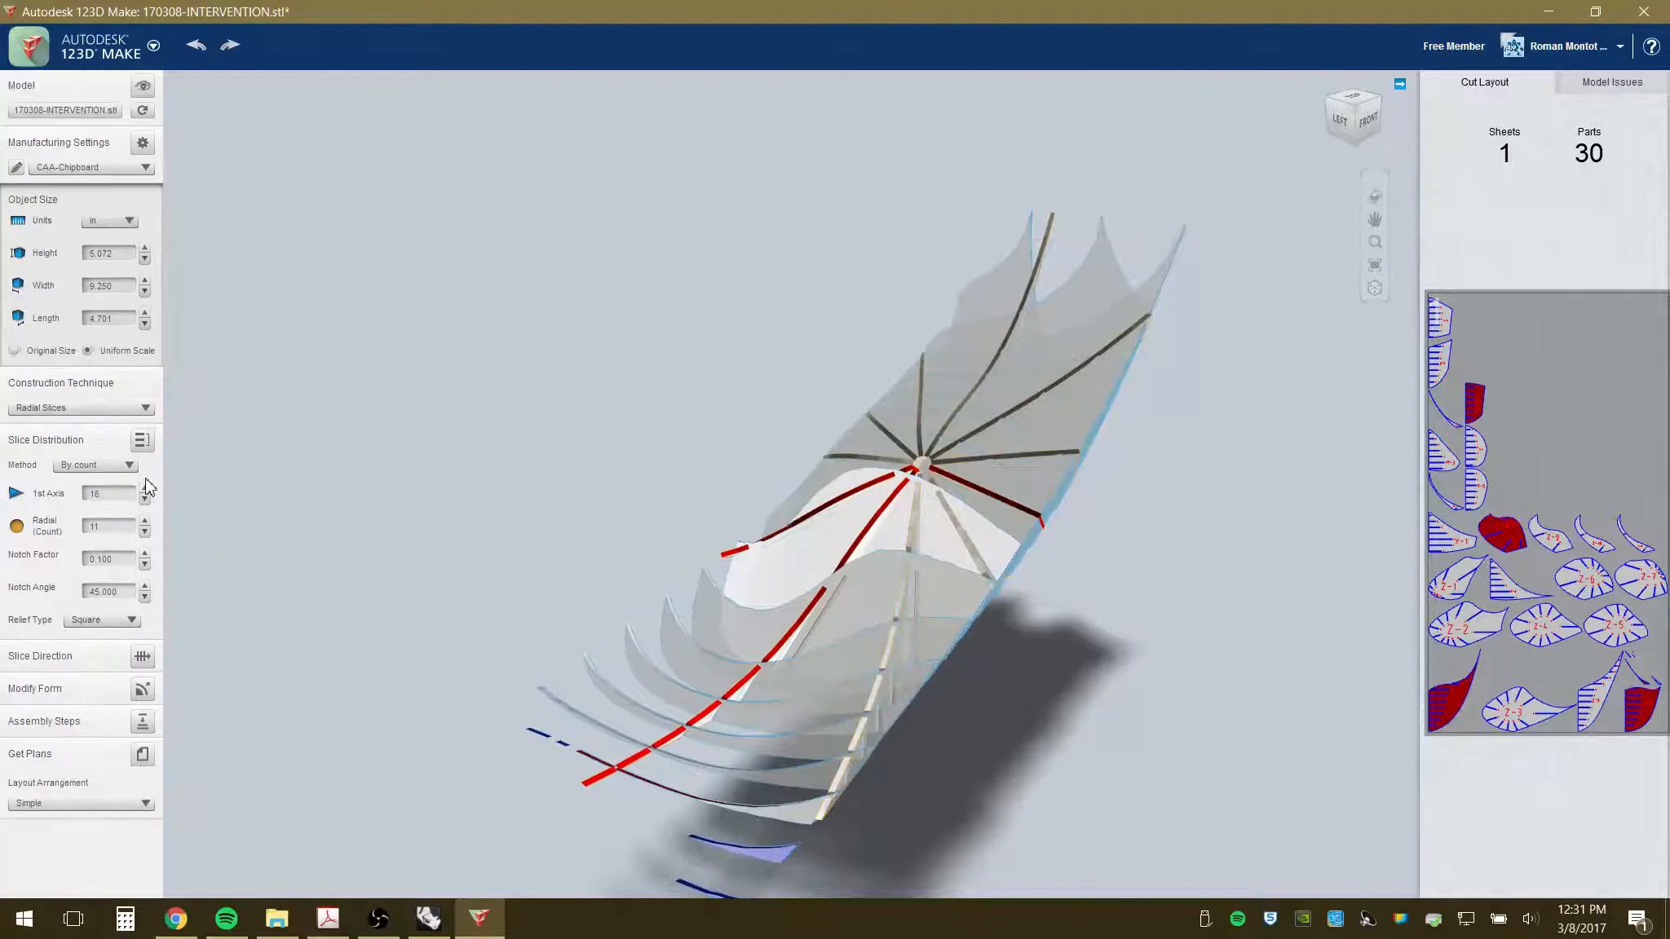
- Switch the construction technique to 3D Slices and orbit around the model's back and left side
click(145, 409)
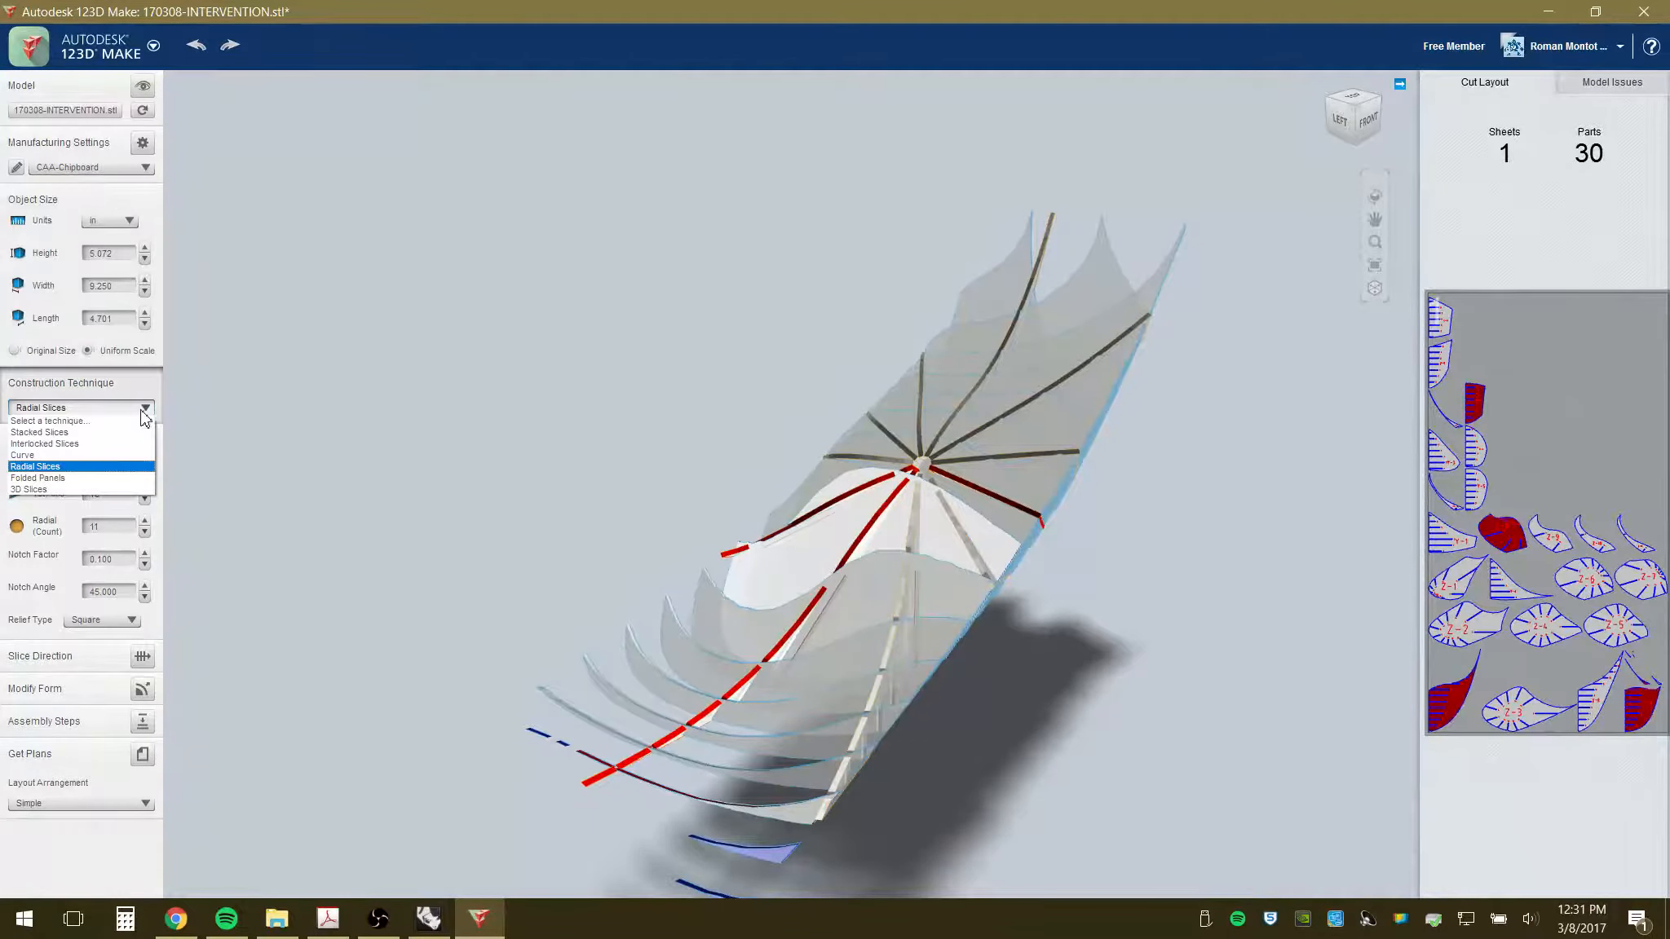
click(49, 489)
drag(950, 644, 1101, 642)
scroll(954, 569, up, 3)
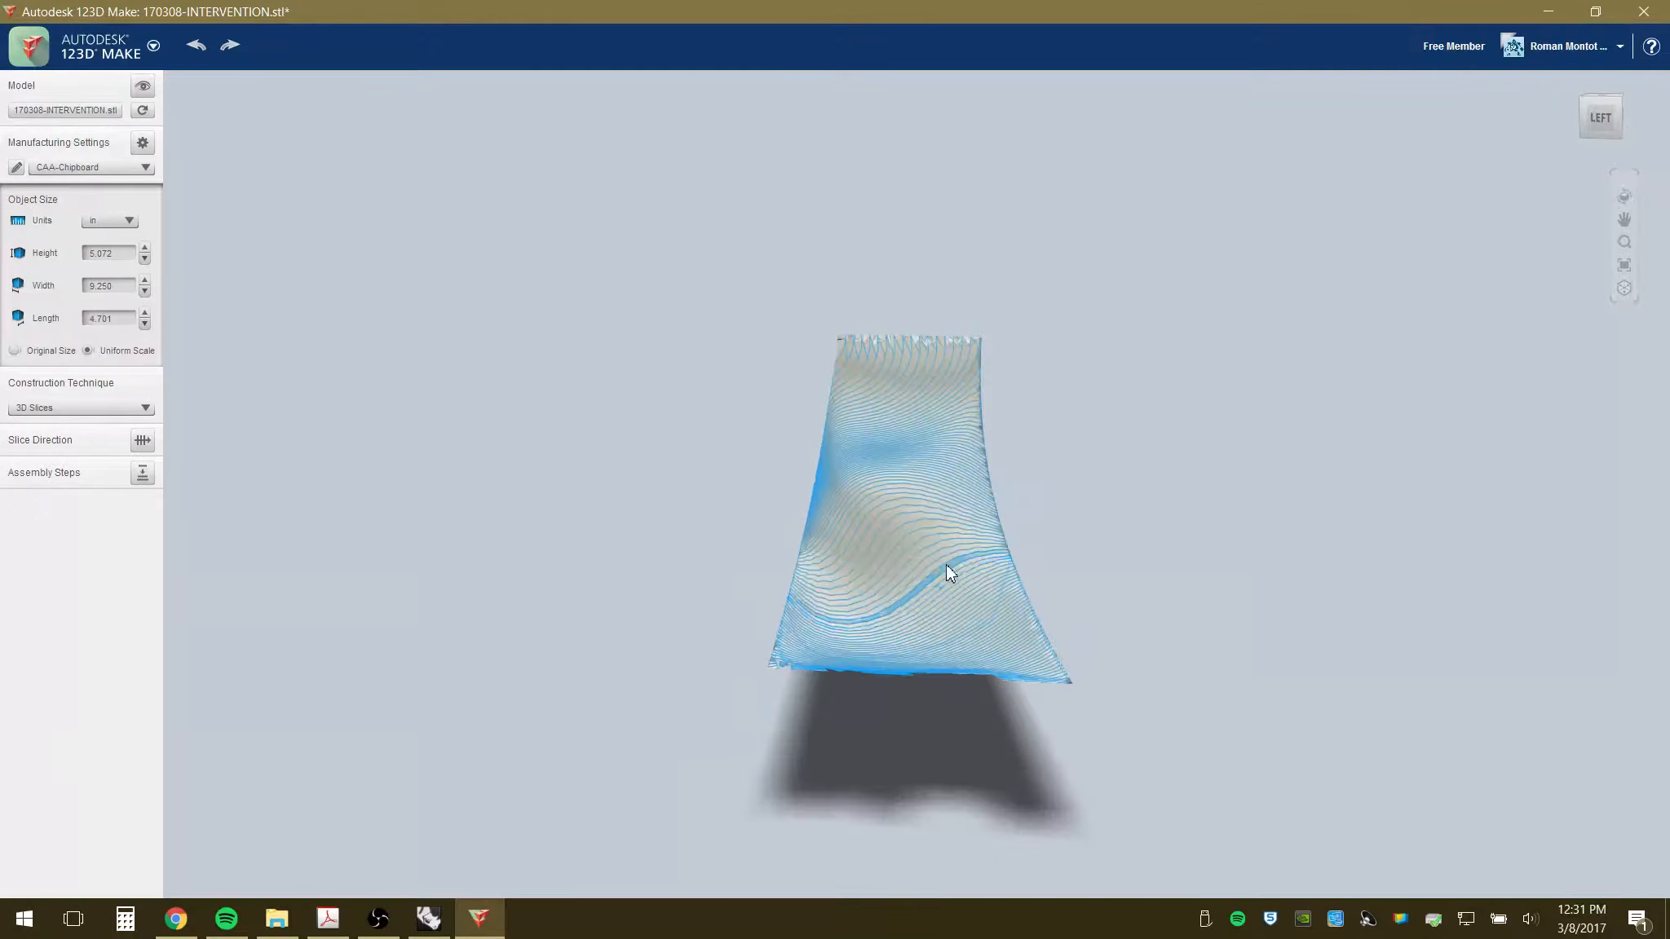
drag(939, 589, 789, 503)
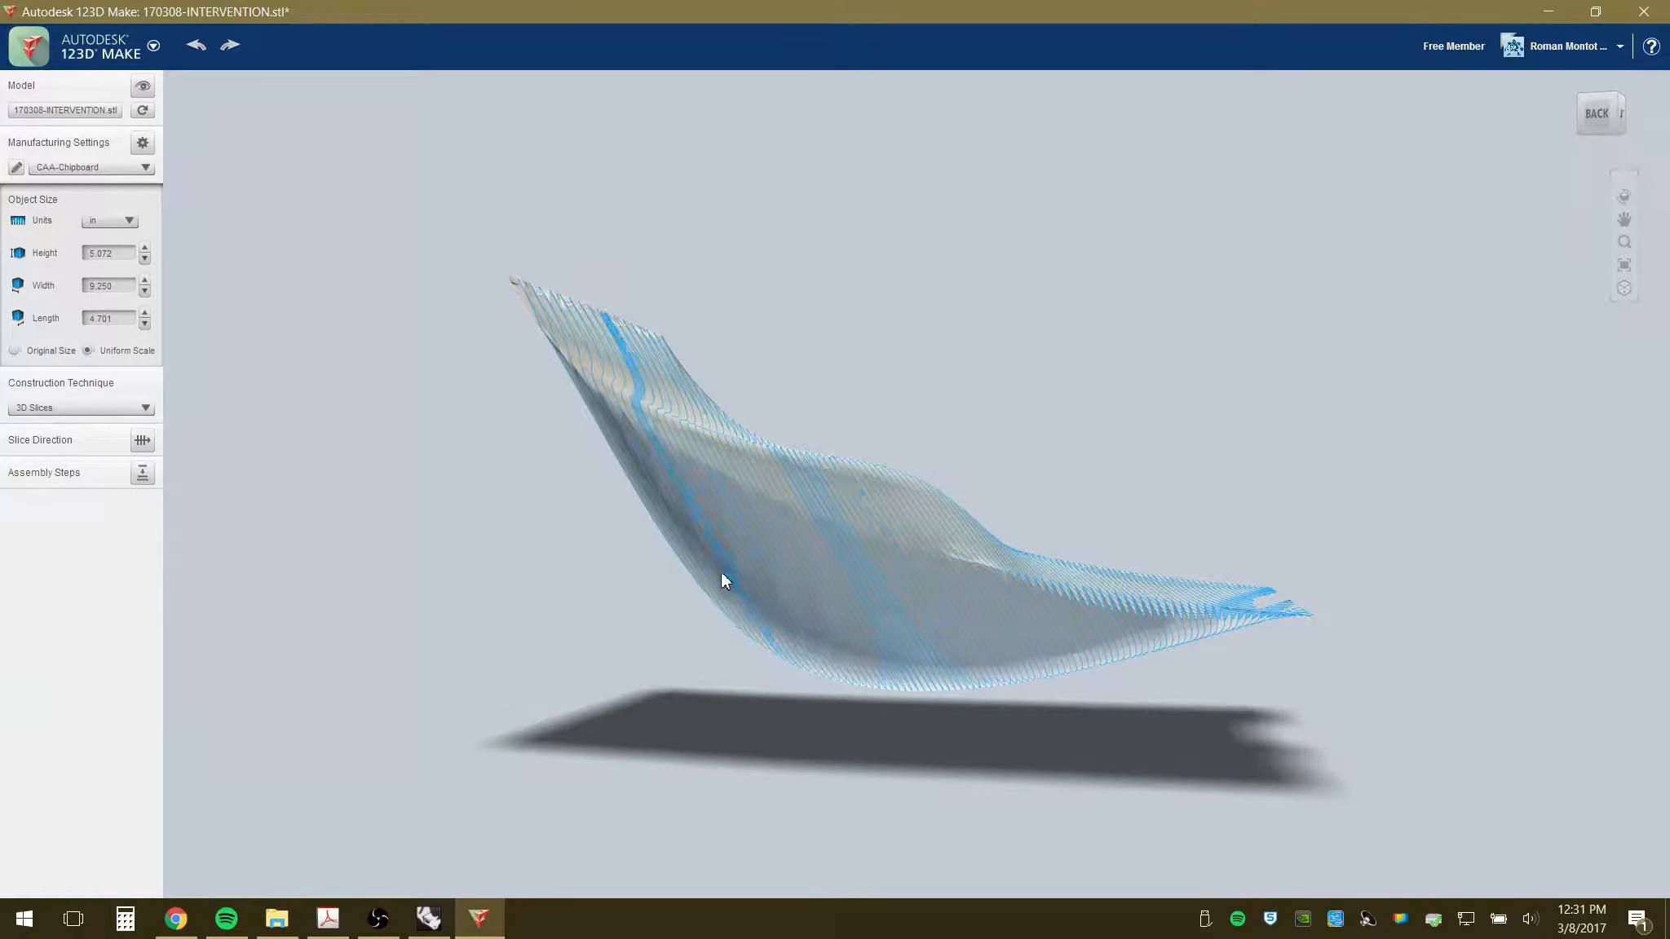
drag(1066, 608, 984, 627)
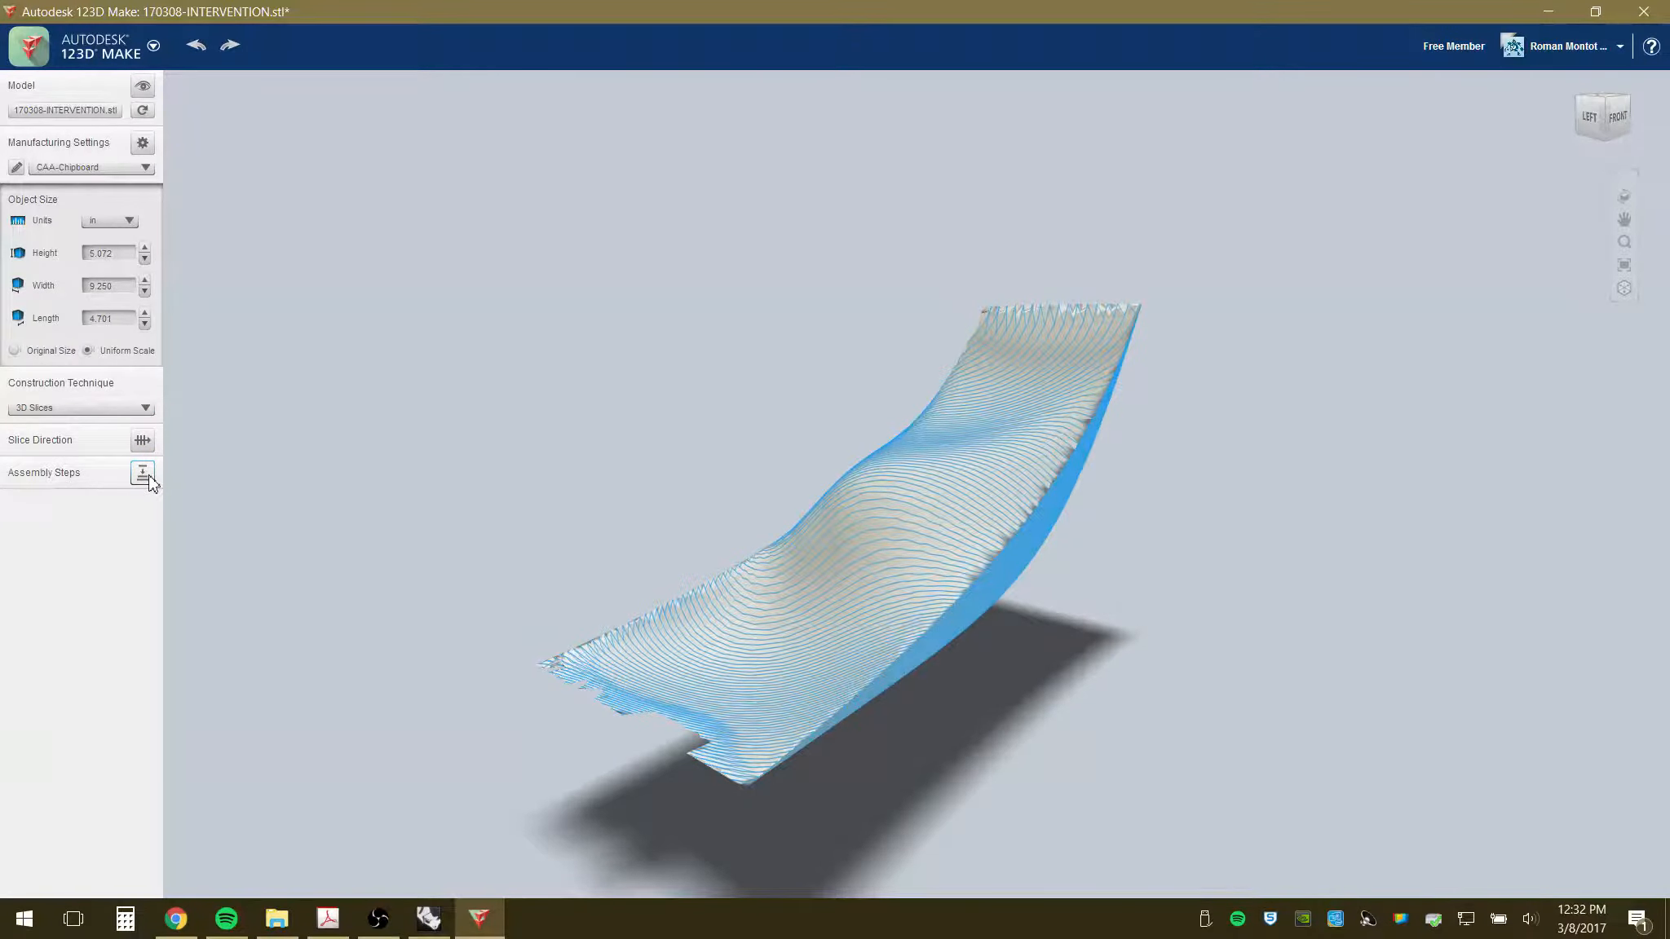
- Rebuild the model as Stacked Slices and view it from behind
click(145, 409)
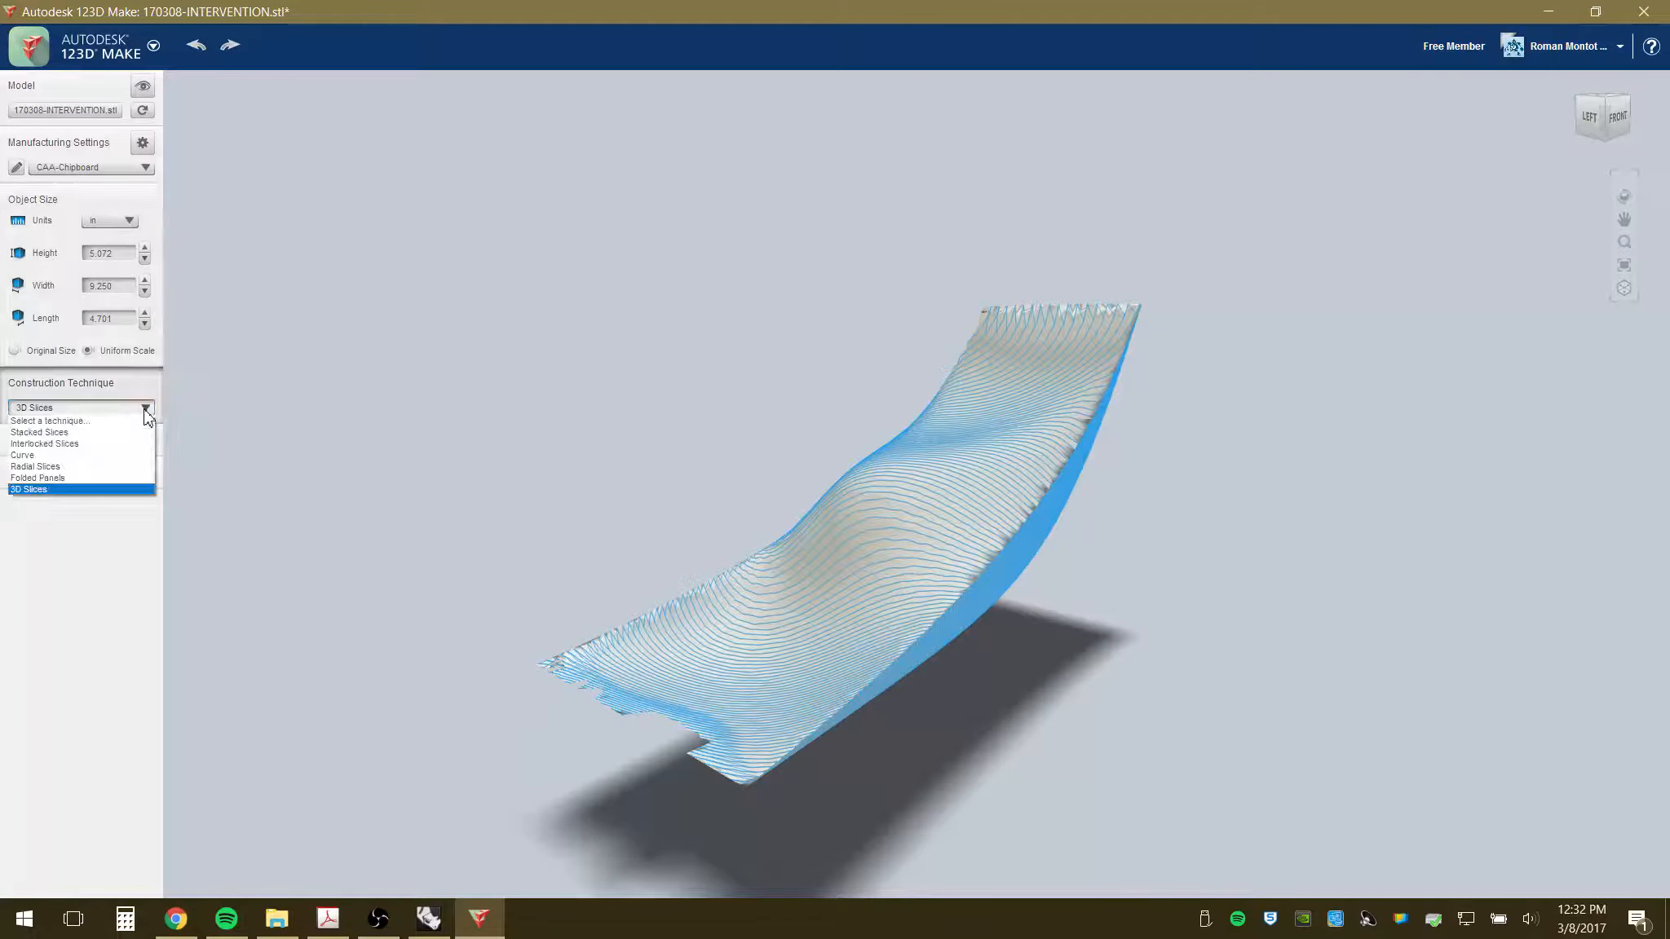
click(115, 433)
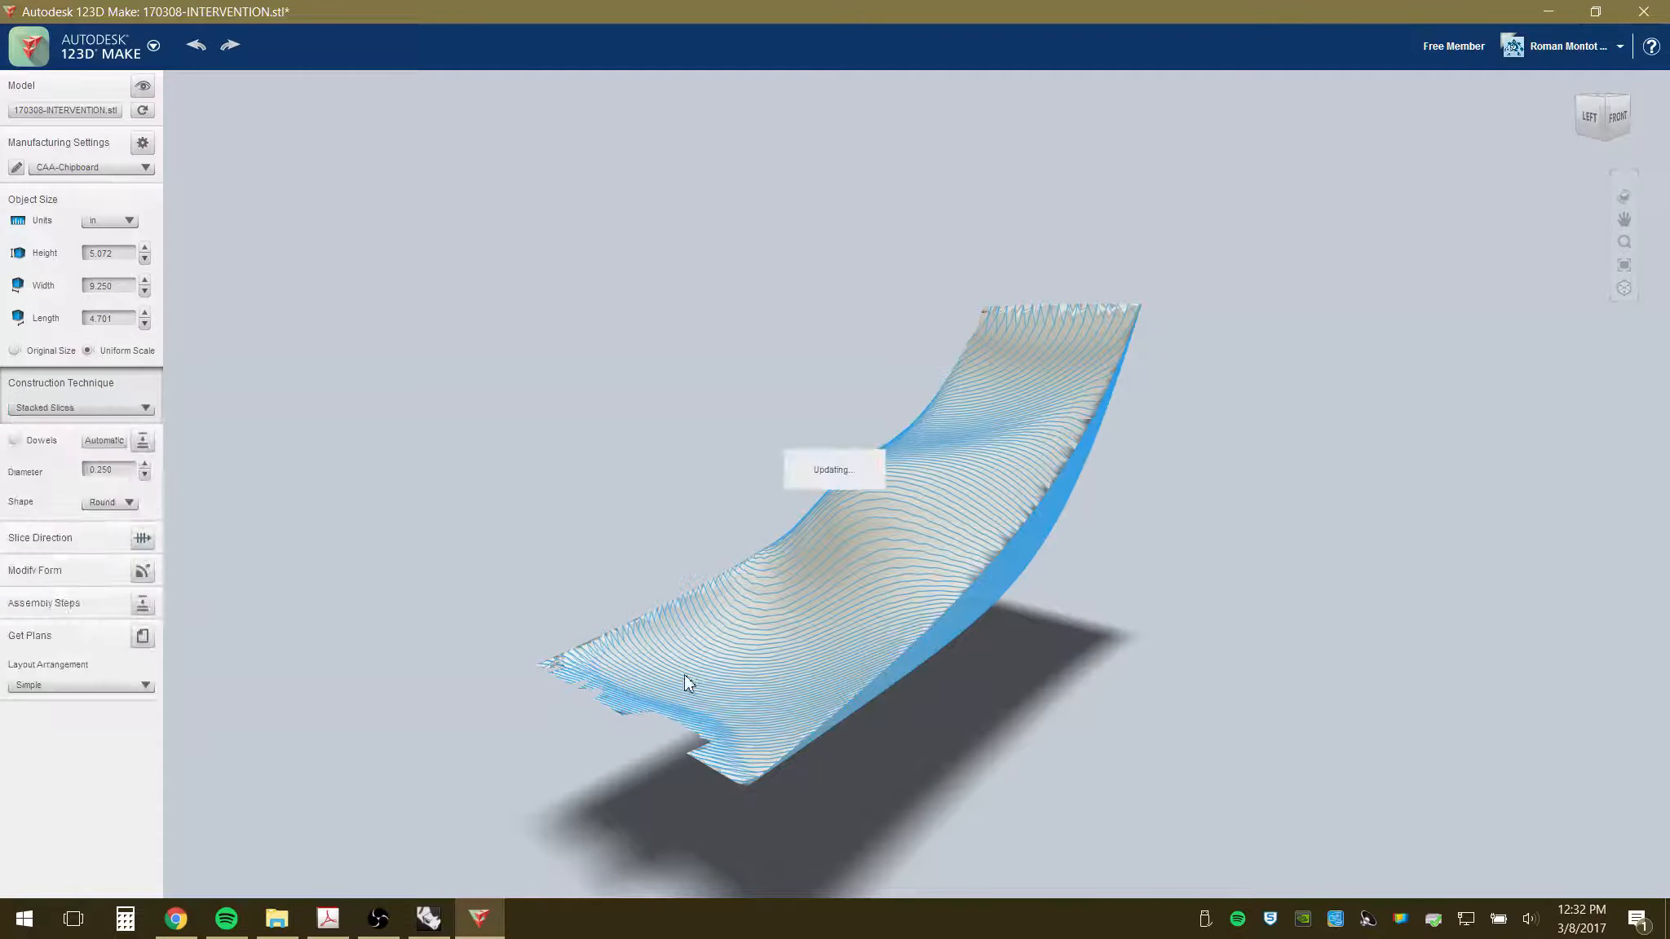
drag(851, 606, 1006, 623)
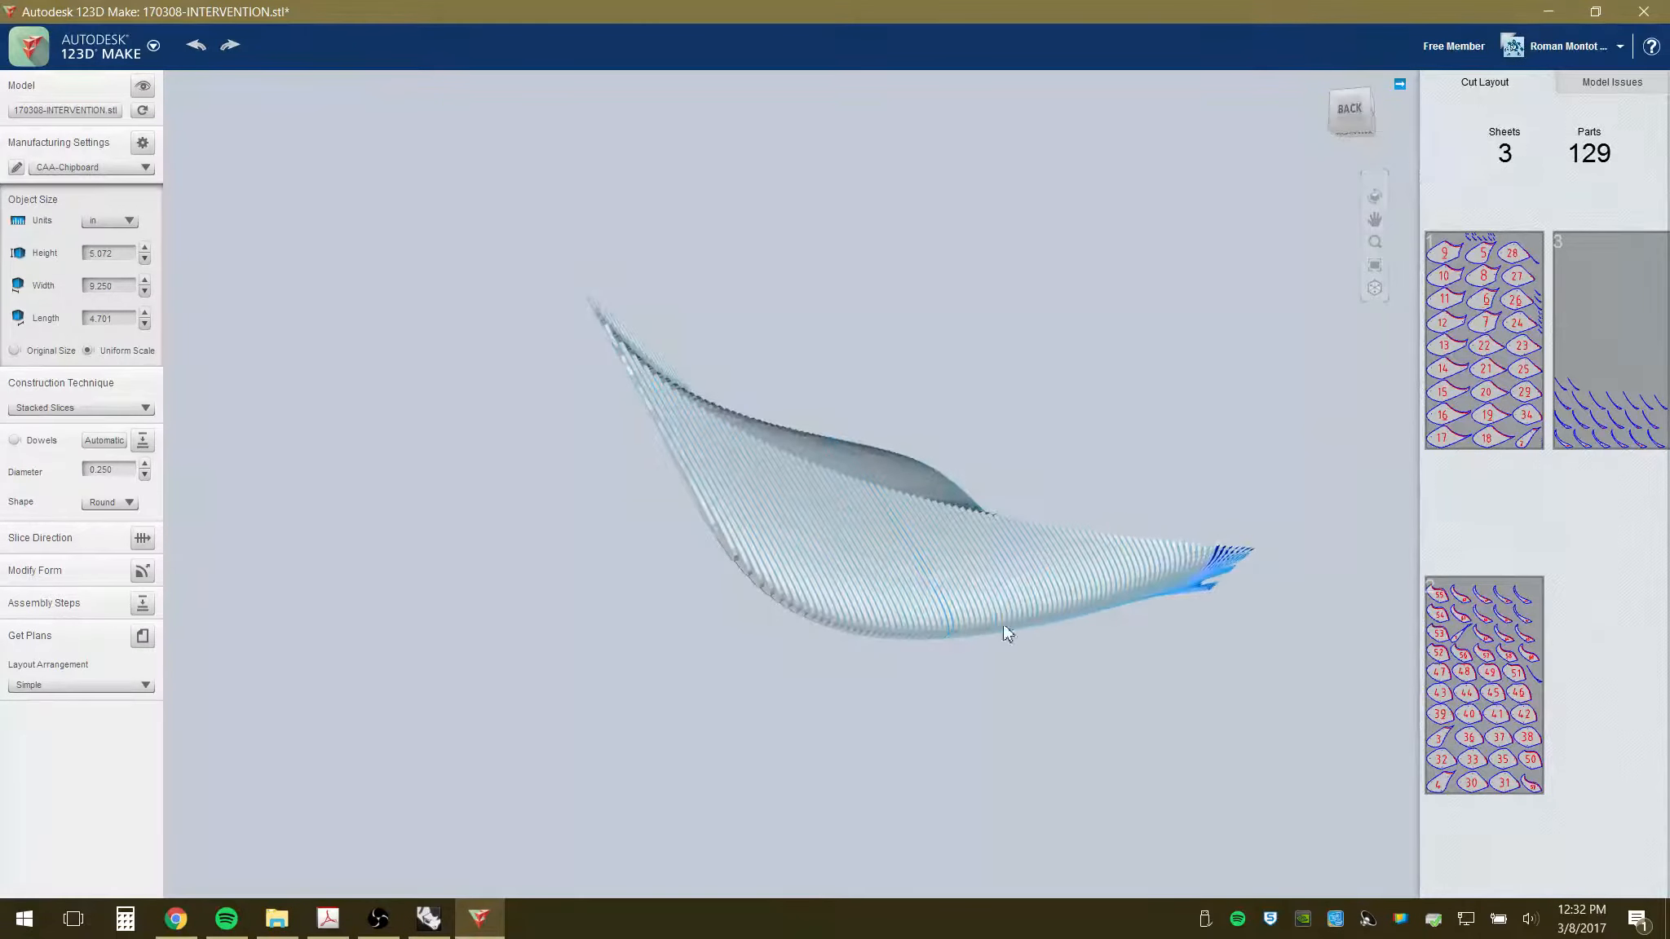
- Apply a small Hollow amount to the stacked slices and orbit to check it
click(143, 571)
click(373, 881)
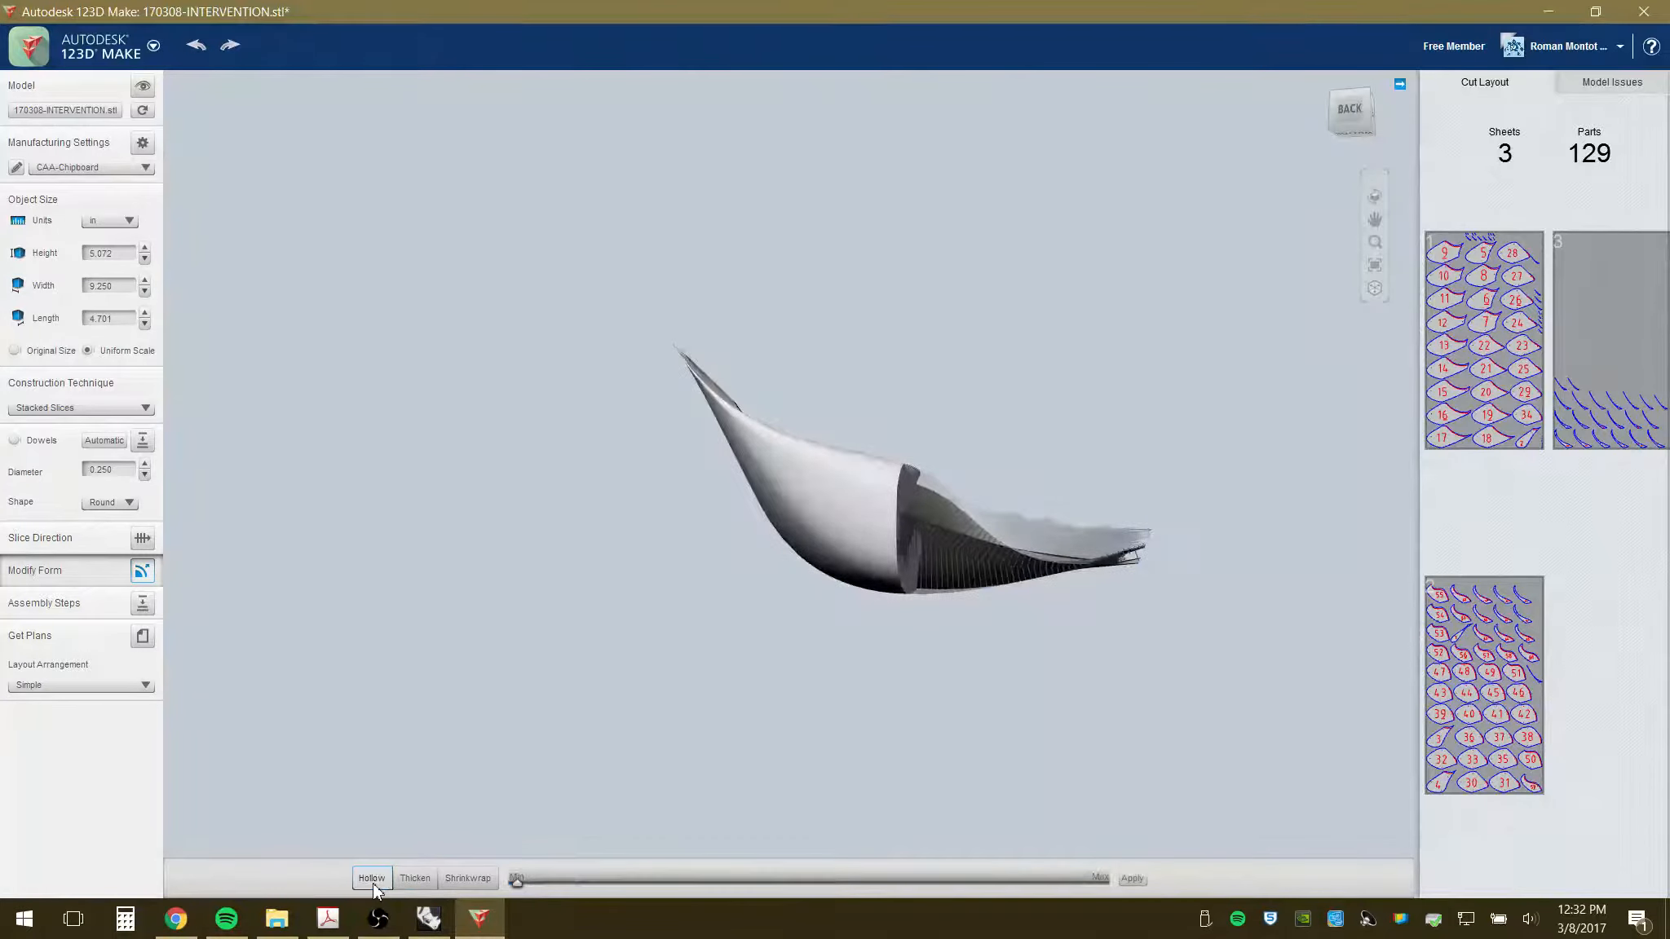
scroll(981, 616, up, 5)
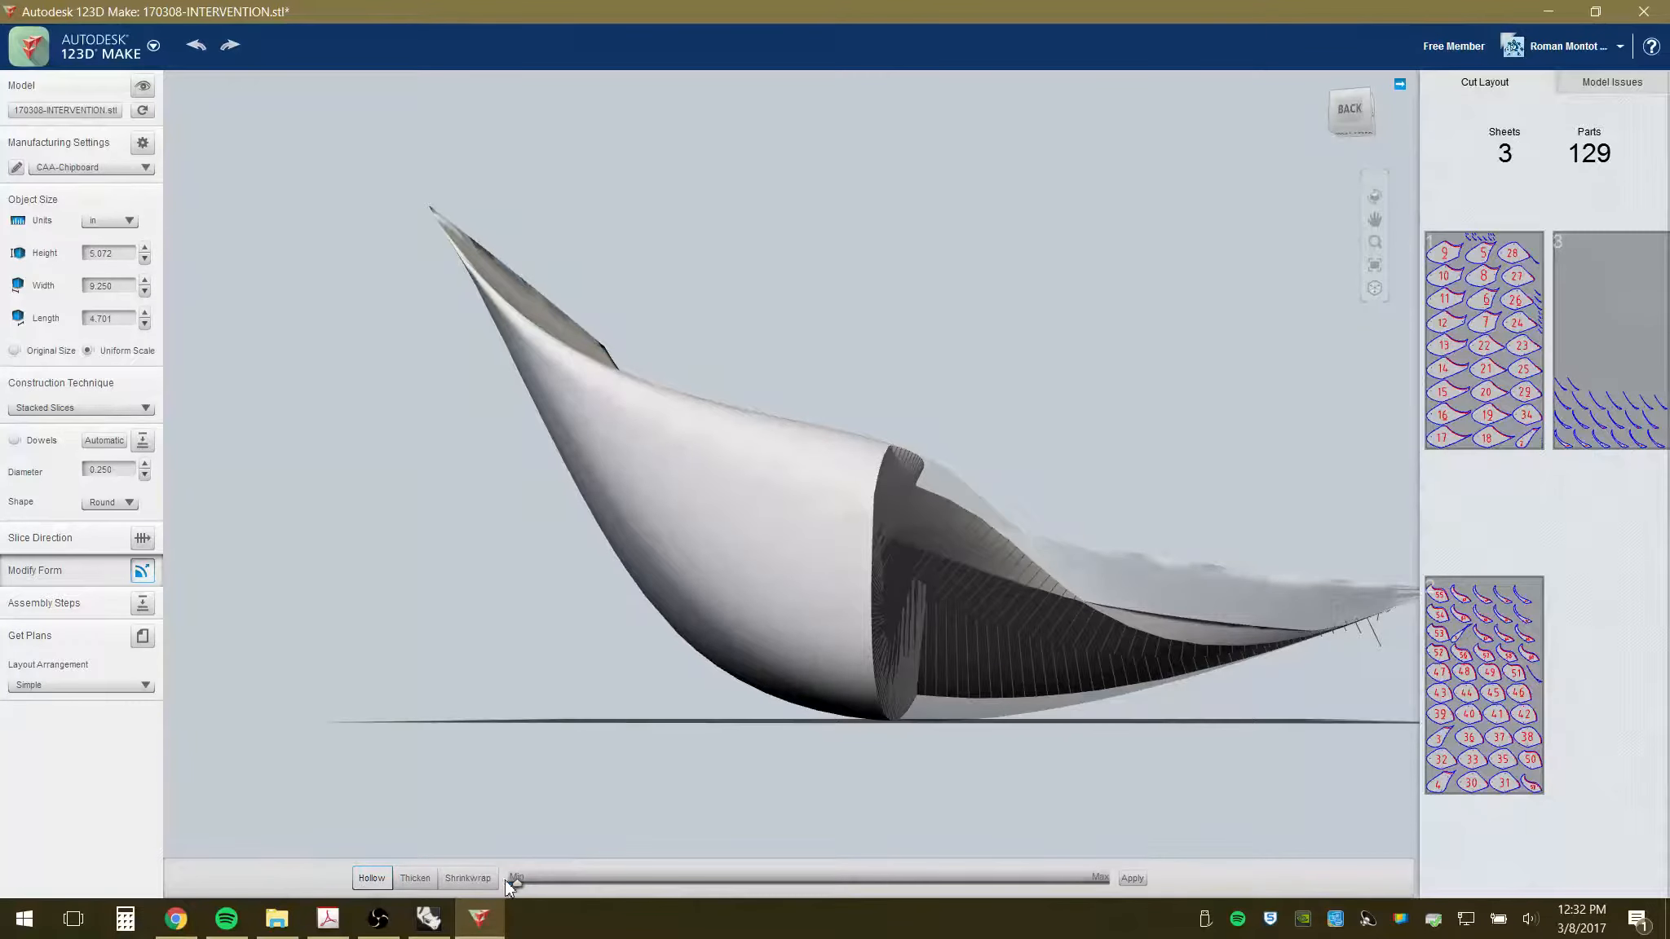
drag(516, 885, 653, 888)
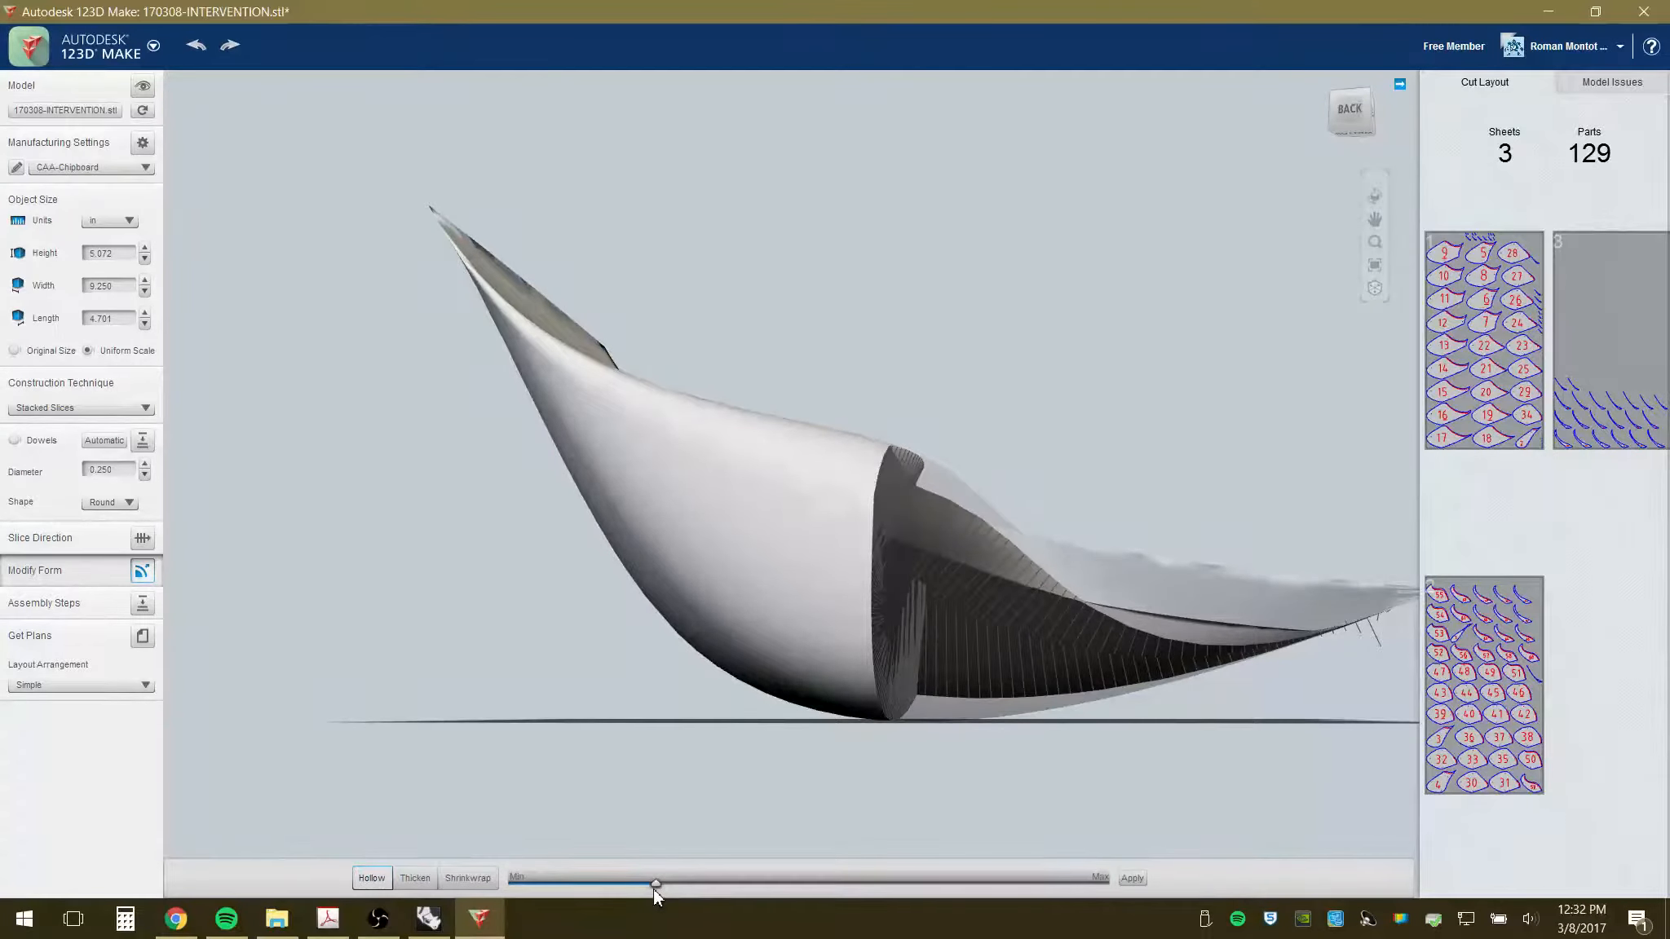
click(1134, 879)
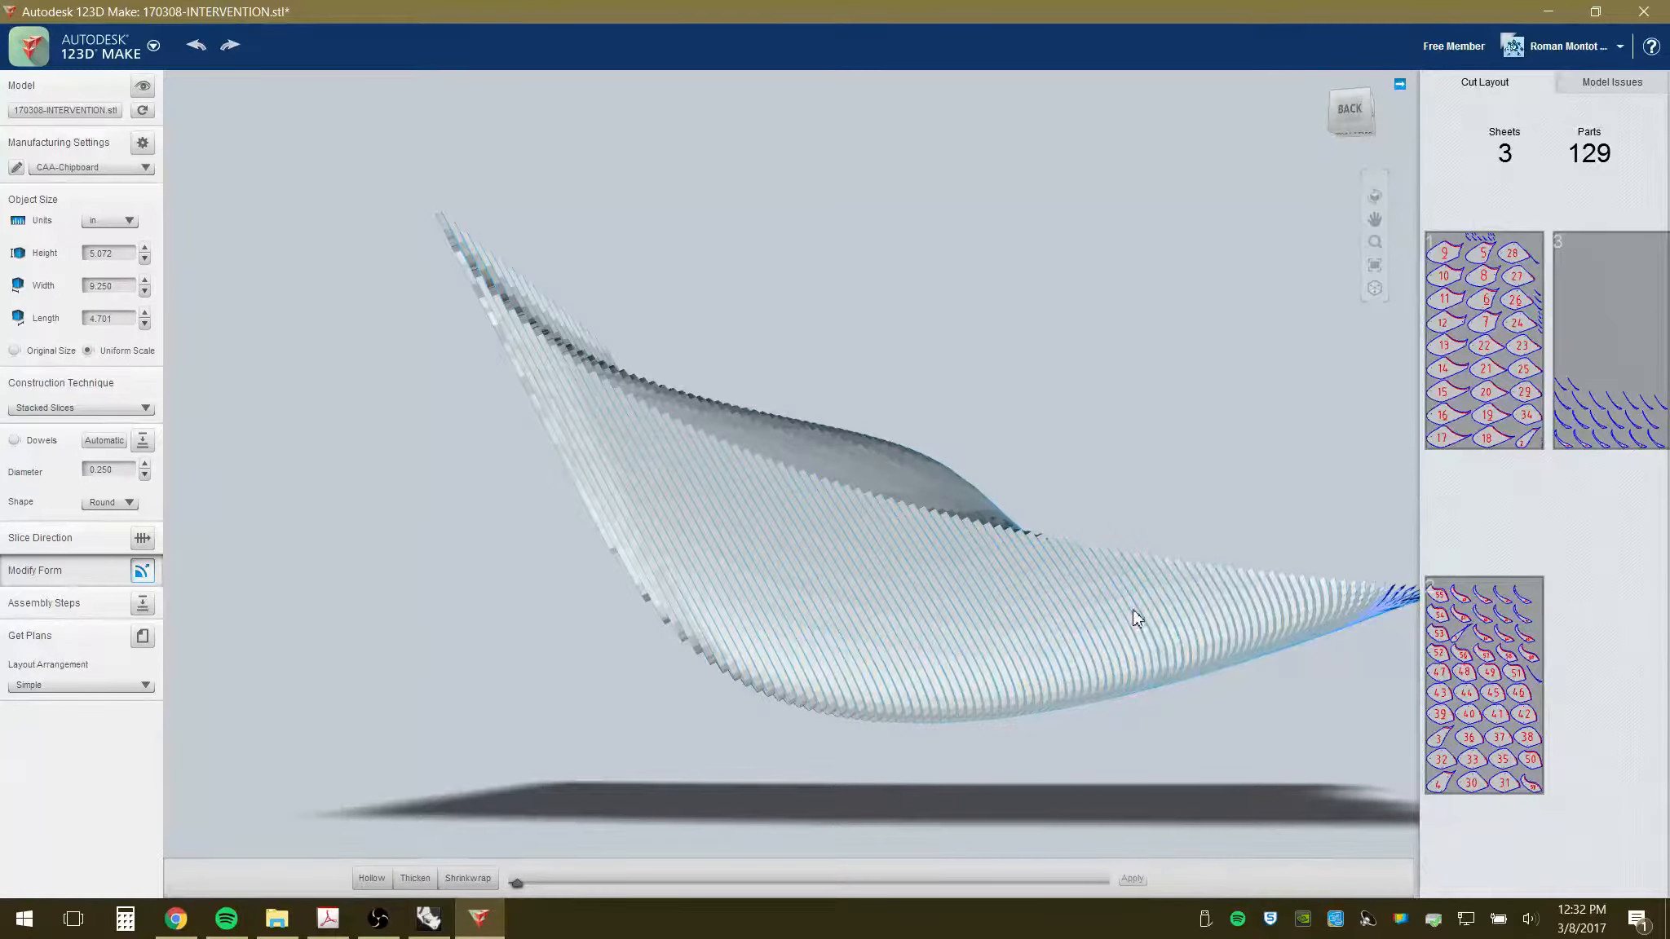
drag(1132, 609, 937, 632)
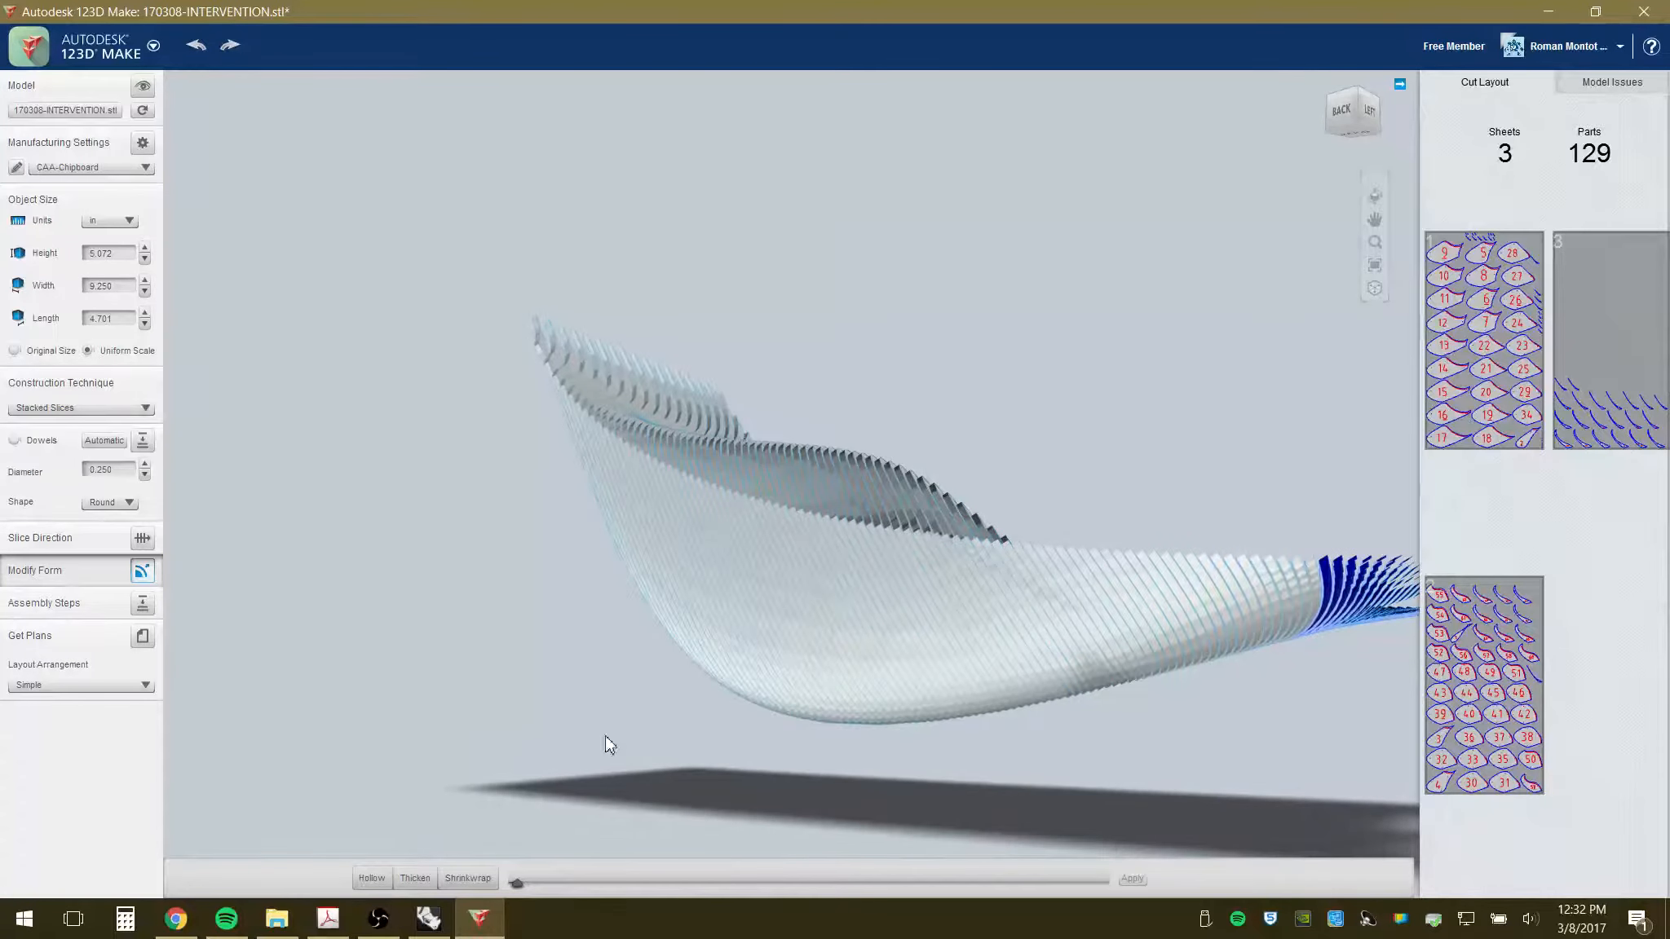
- Increase the Hollow amount further and apply it to the slices
click(372, 884)
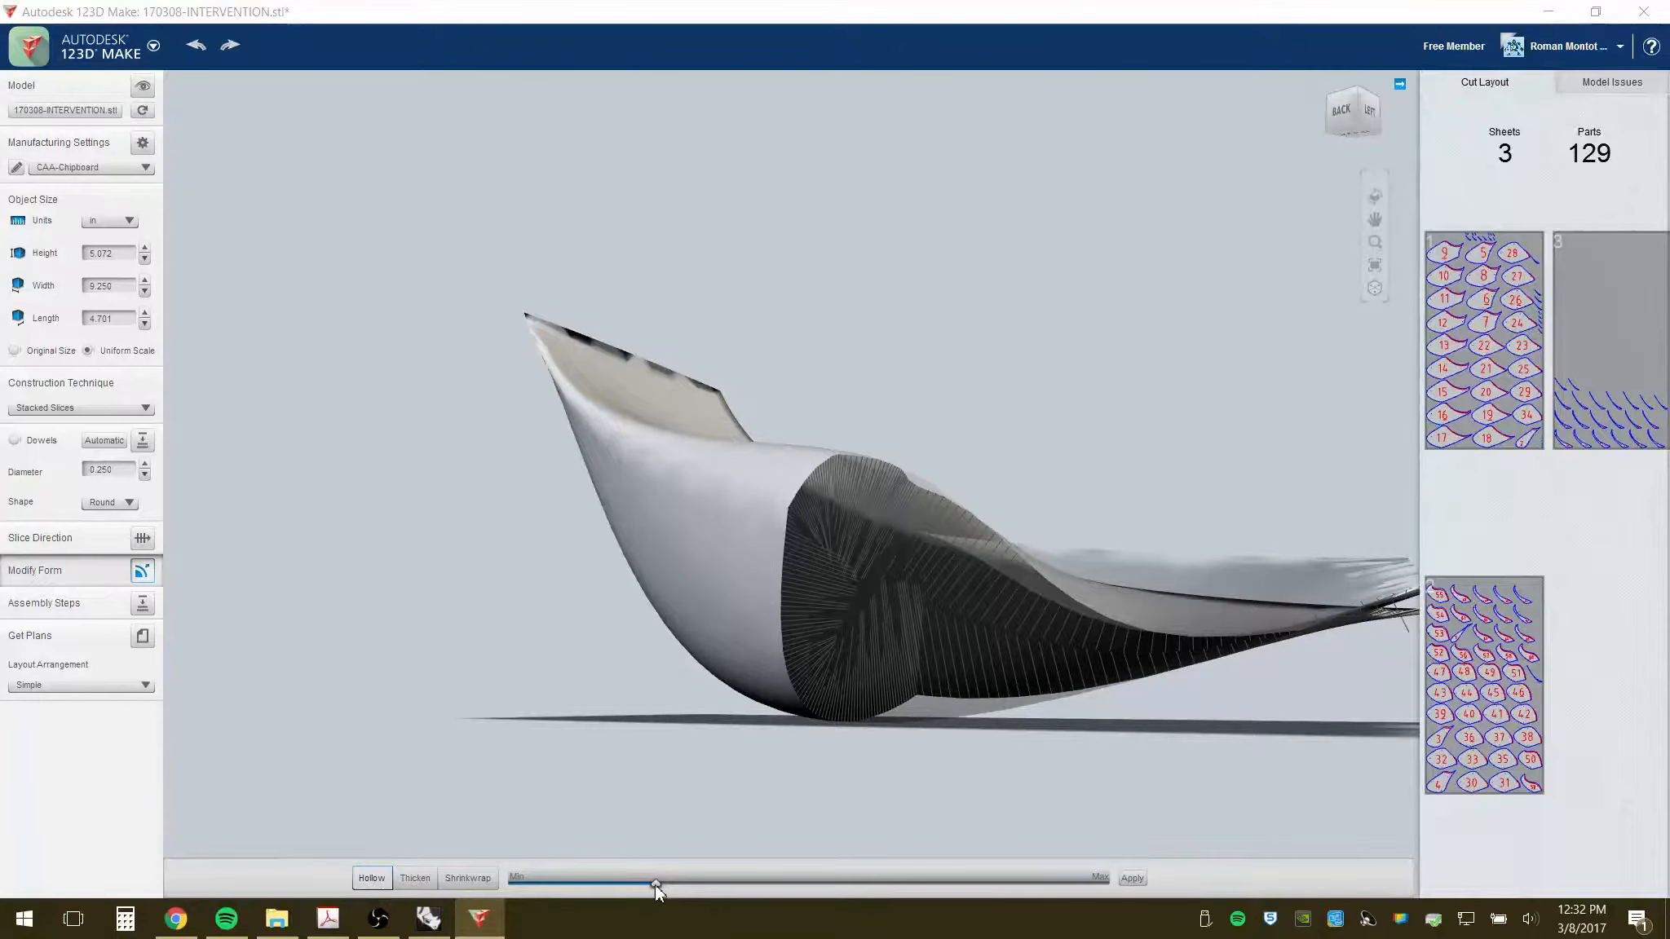
drag(654, 884, 914, 885)
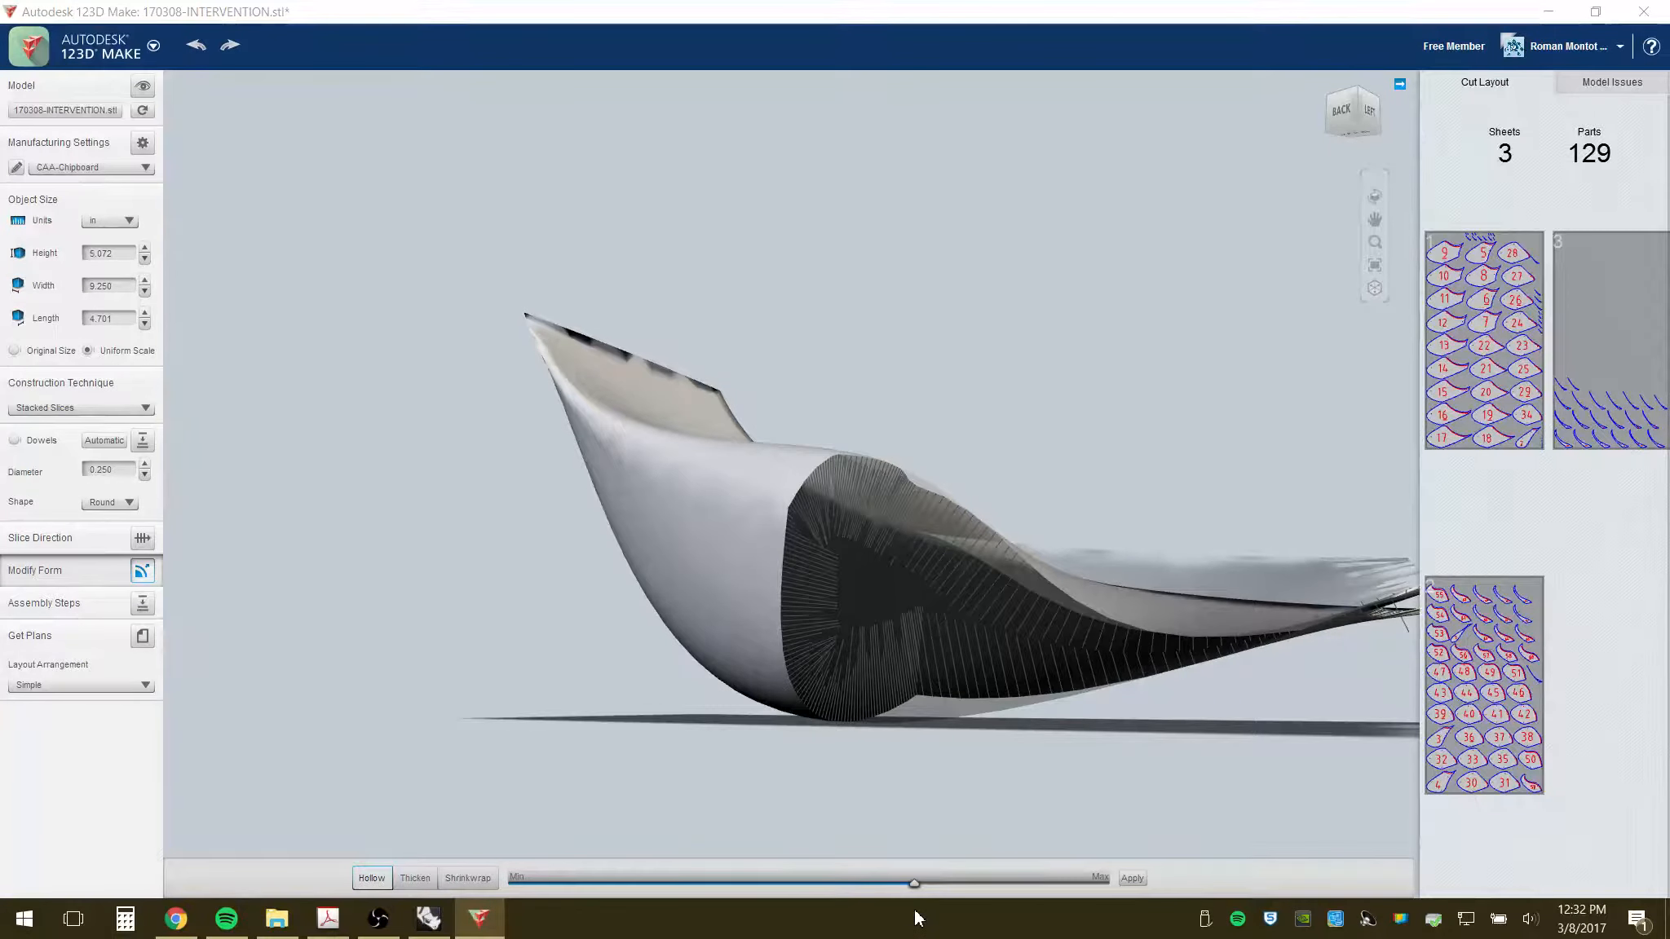
click(1132, 881)
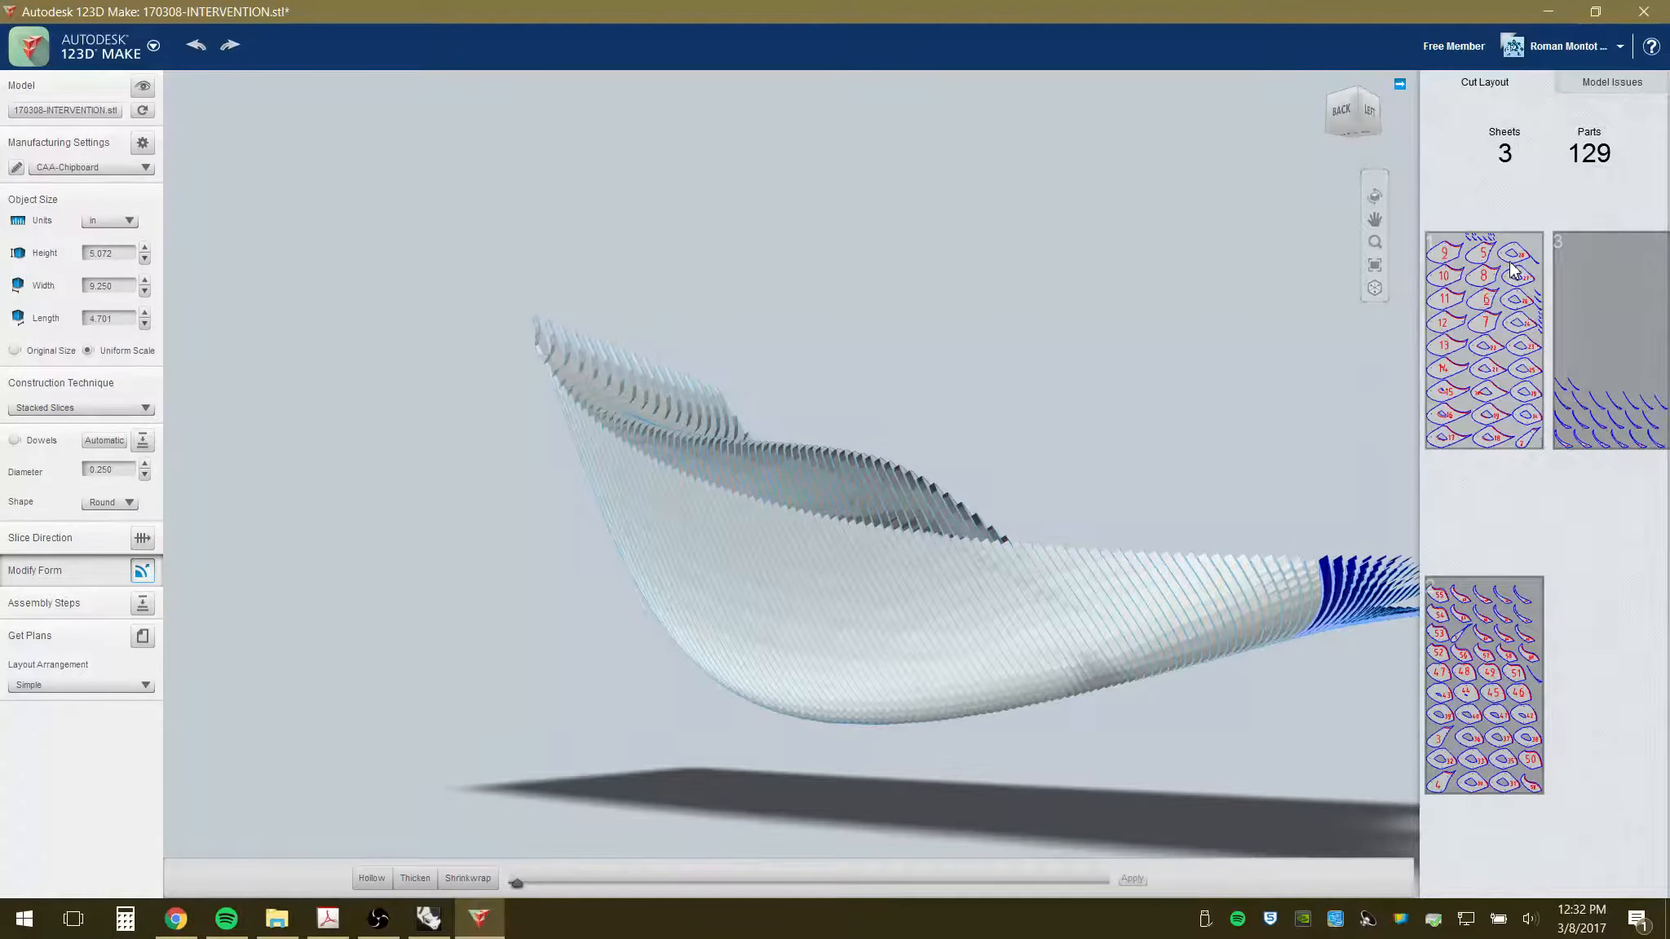
- Open Get Plans, set the export file type to DXF, and start the export
click(142, 637)
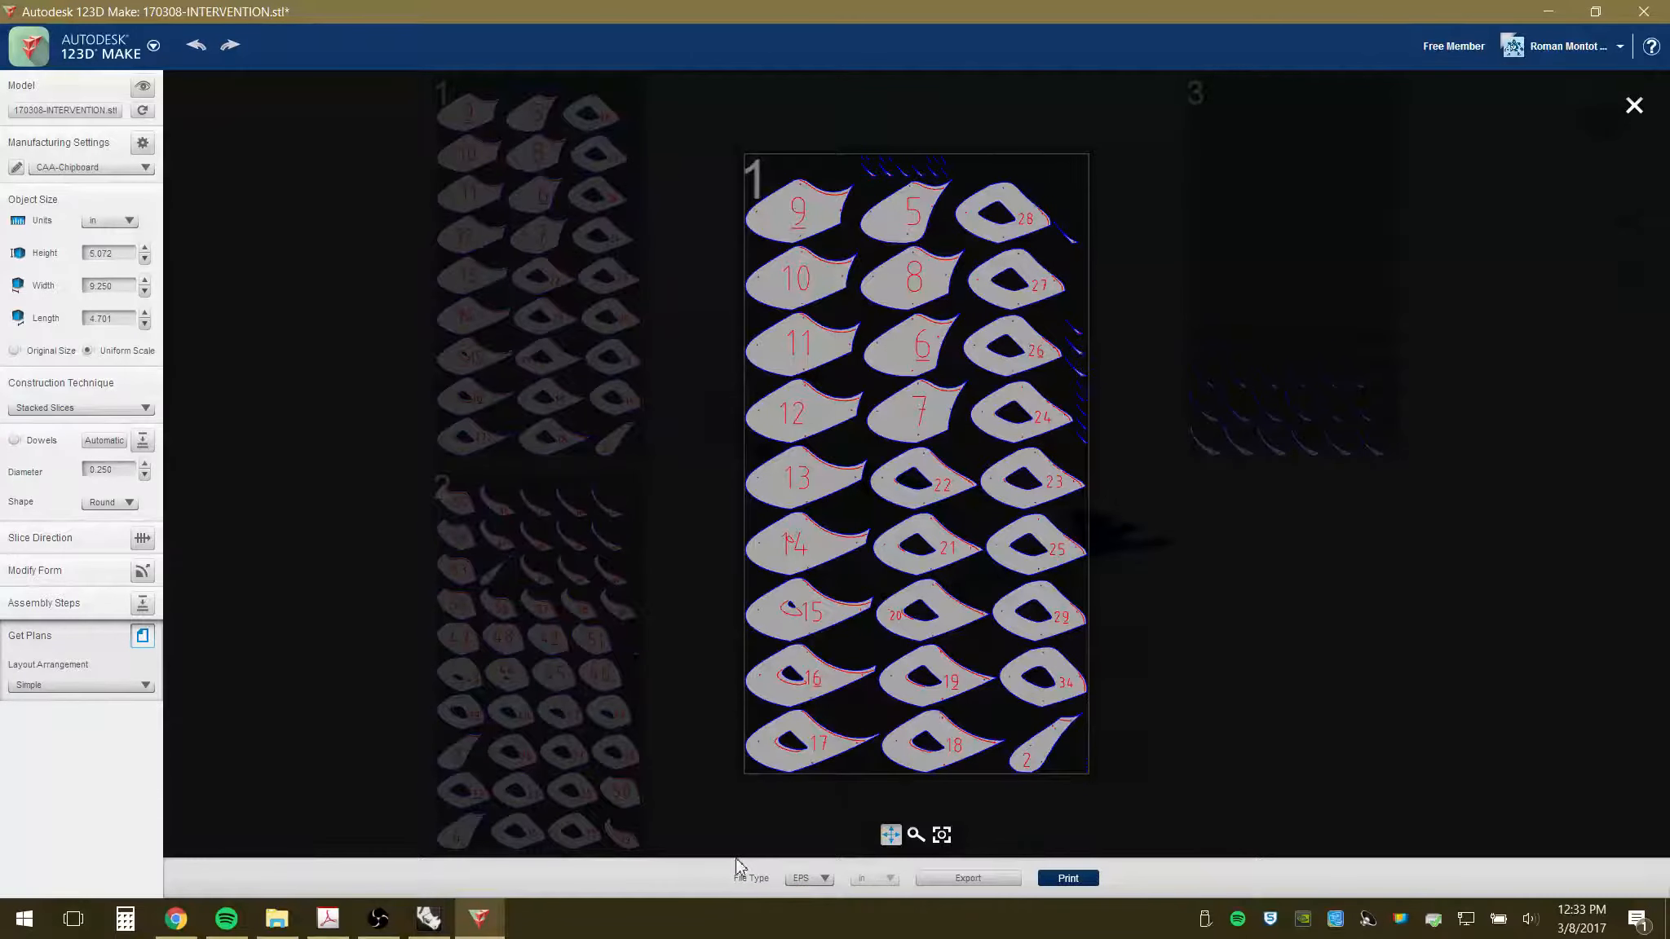
click(826, 880)
click(822, 920)
click(1002, 880)
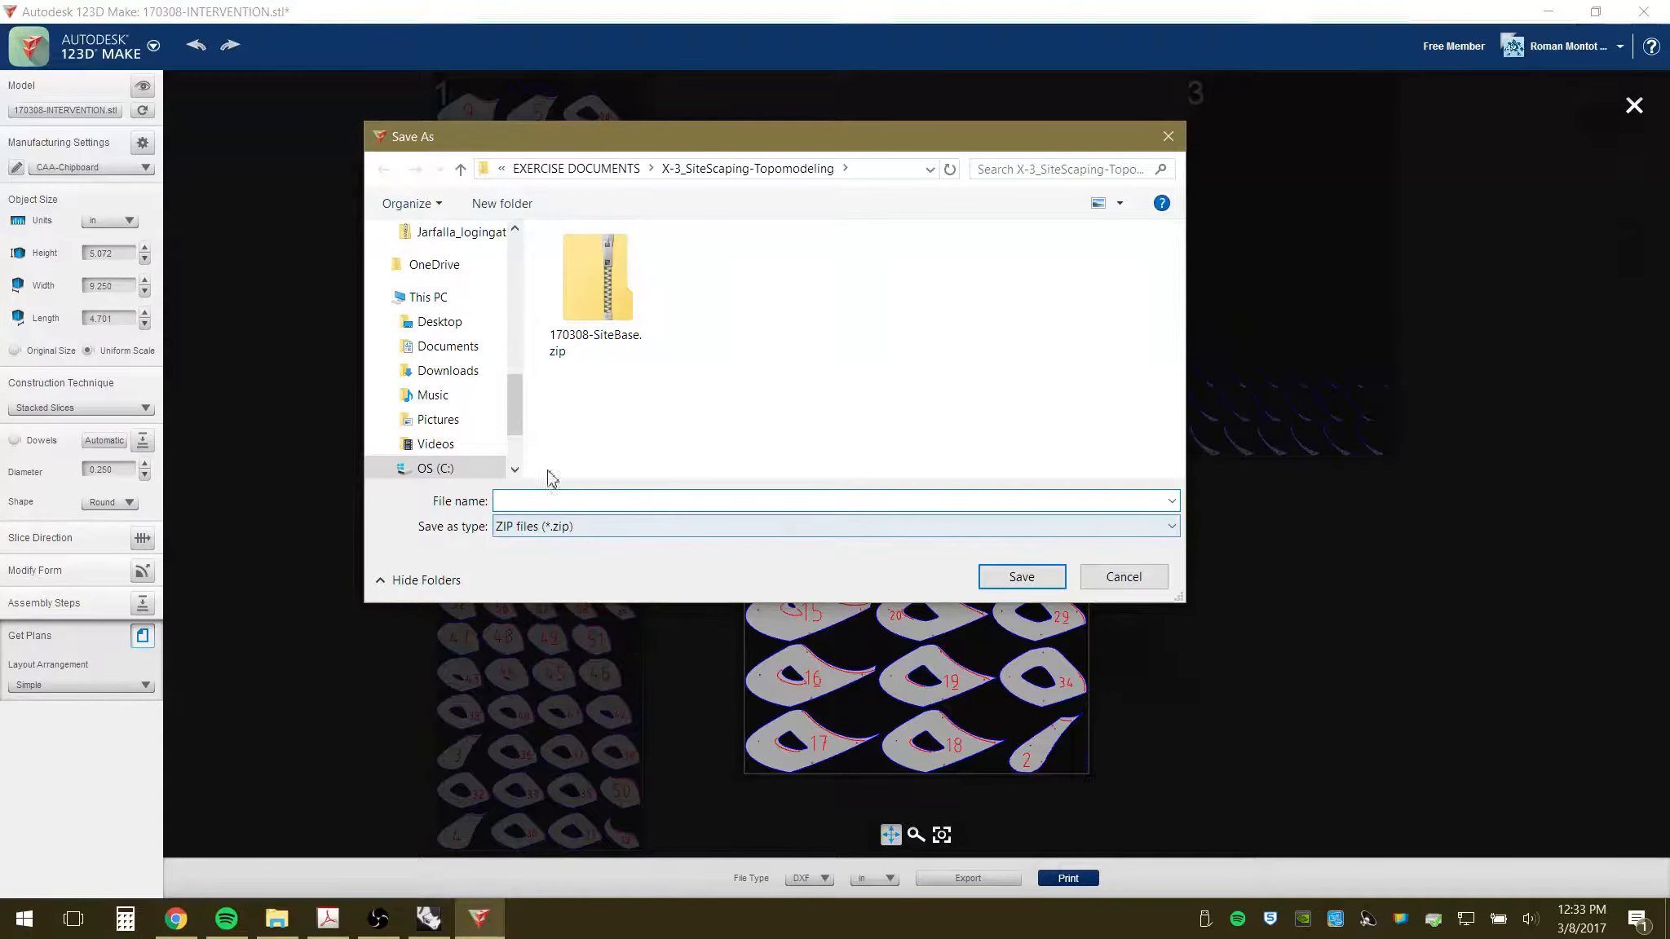
- Edit the existing zip's name to 170308-Intervention.zip and save the DXF plans
click(598, 352)
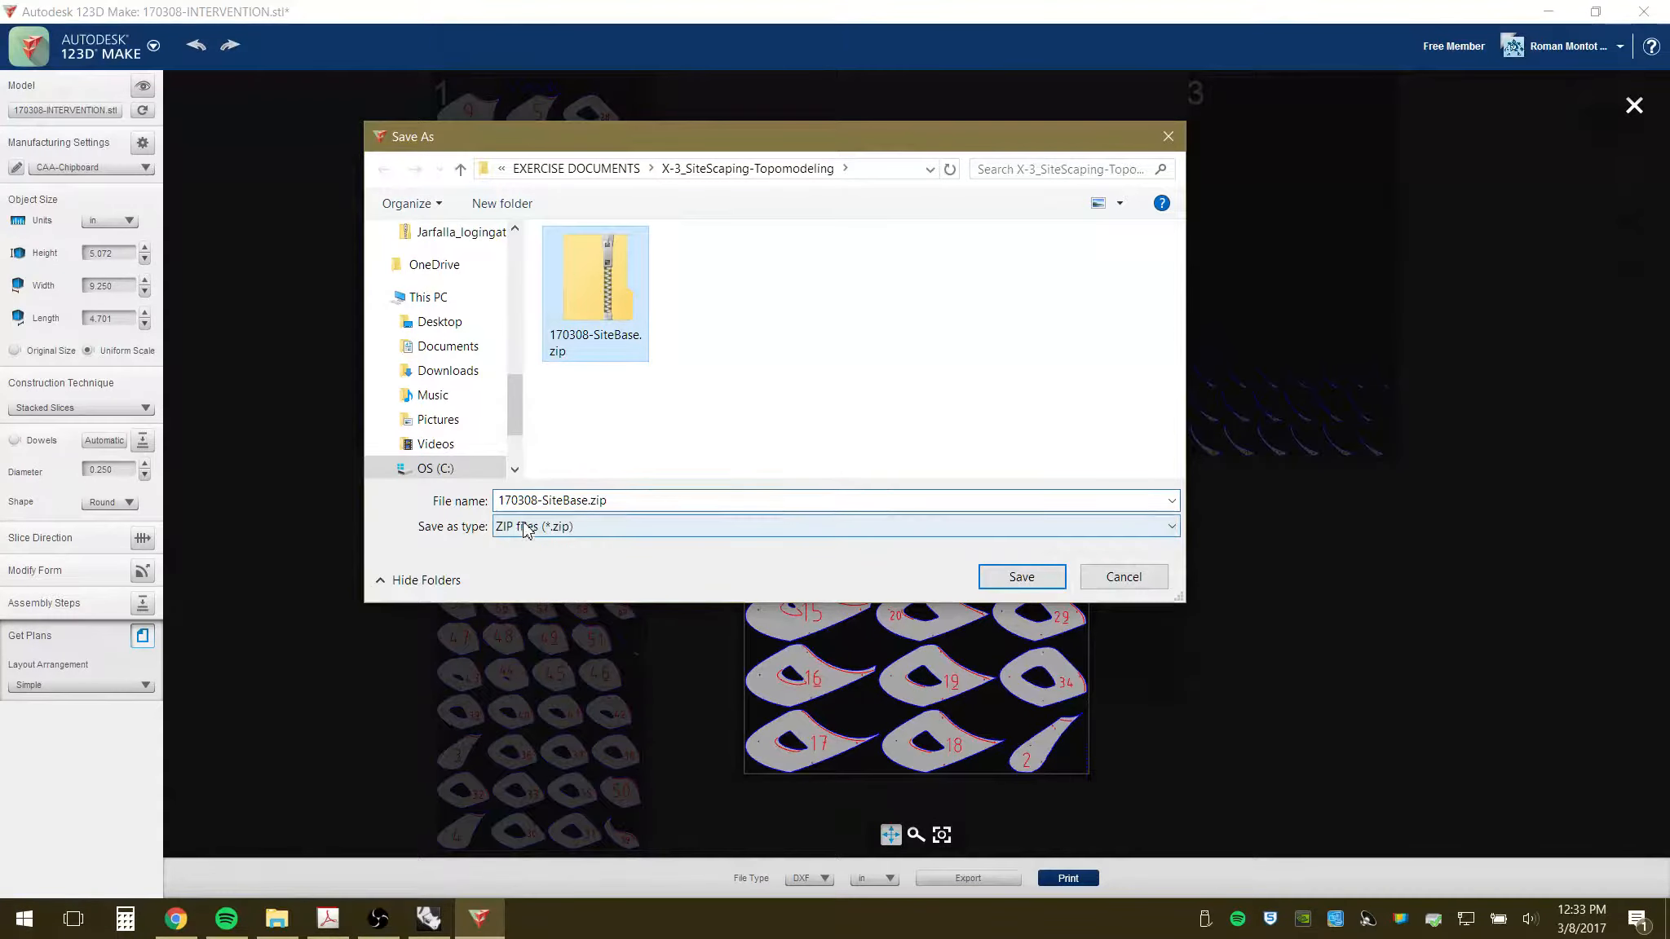
click(589, 500)
key(BackSpace)
key(BackSpace)
key(BackSpace)
key(BackSpace)
key(BackSpace)
key(BackSpace)
key(BackSpace)
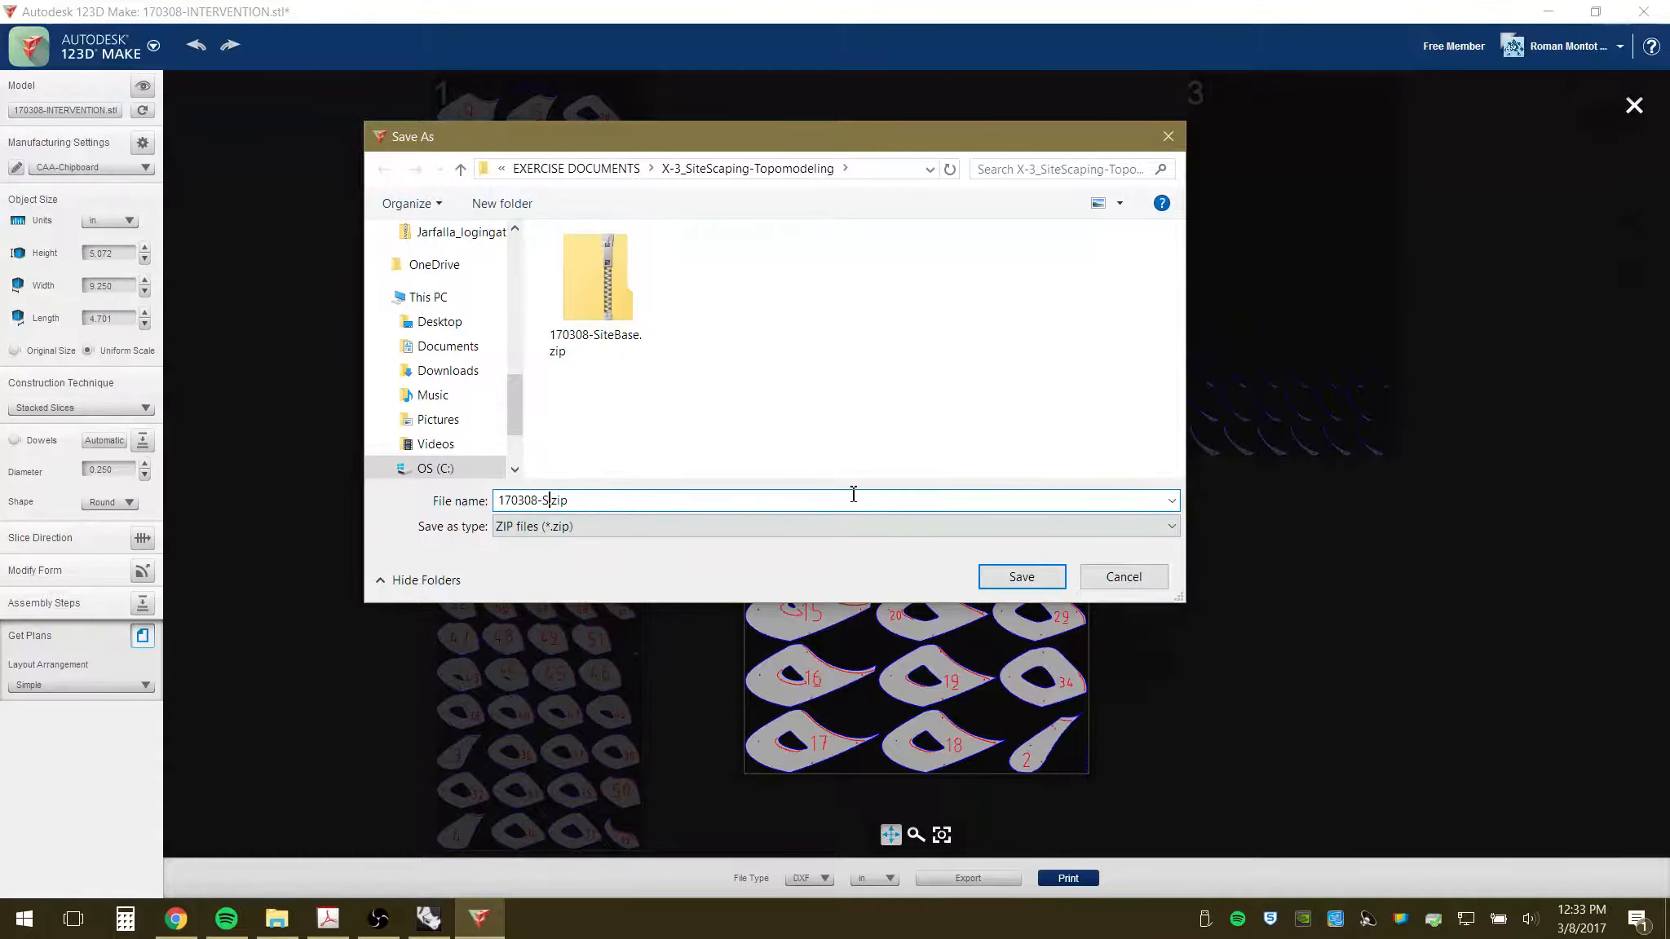
key(BackSpace)
text(Ite)
key(BackSpace)
key(BackSpace)
text(nterventio)
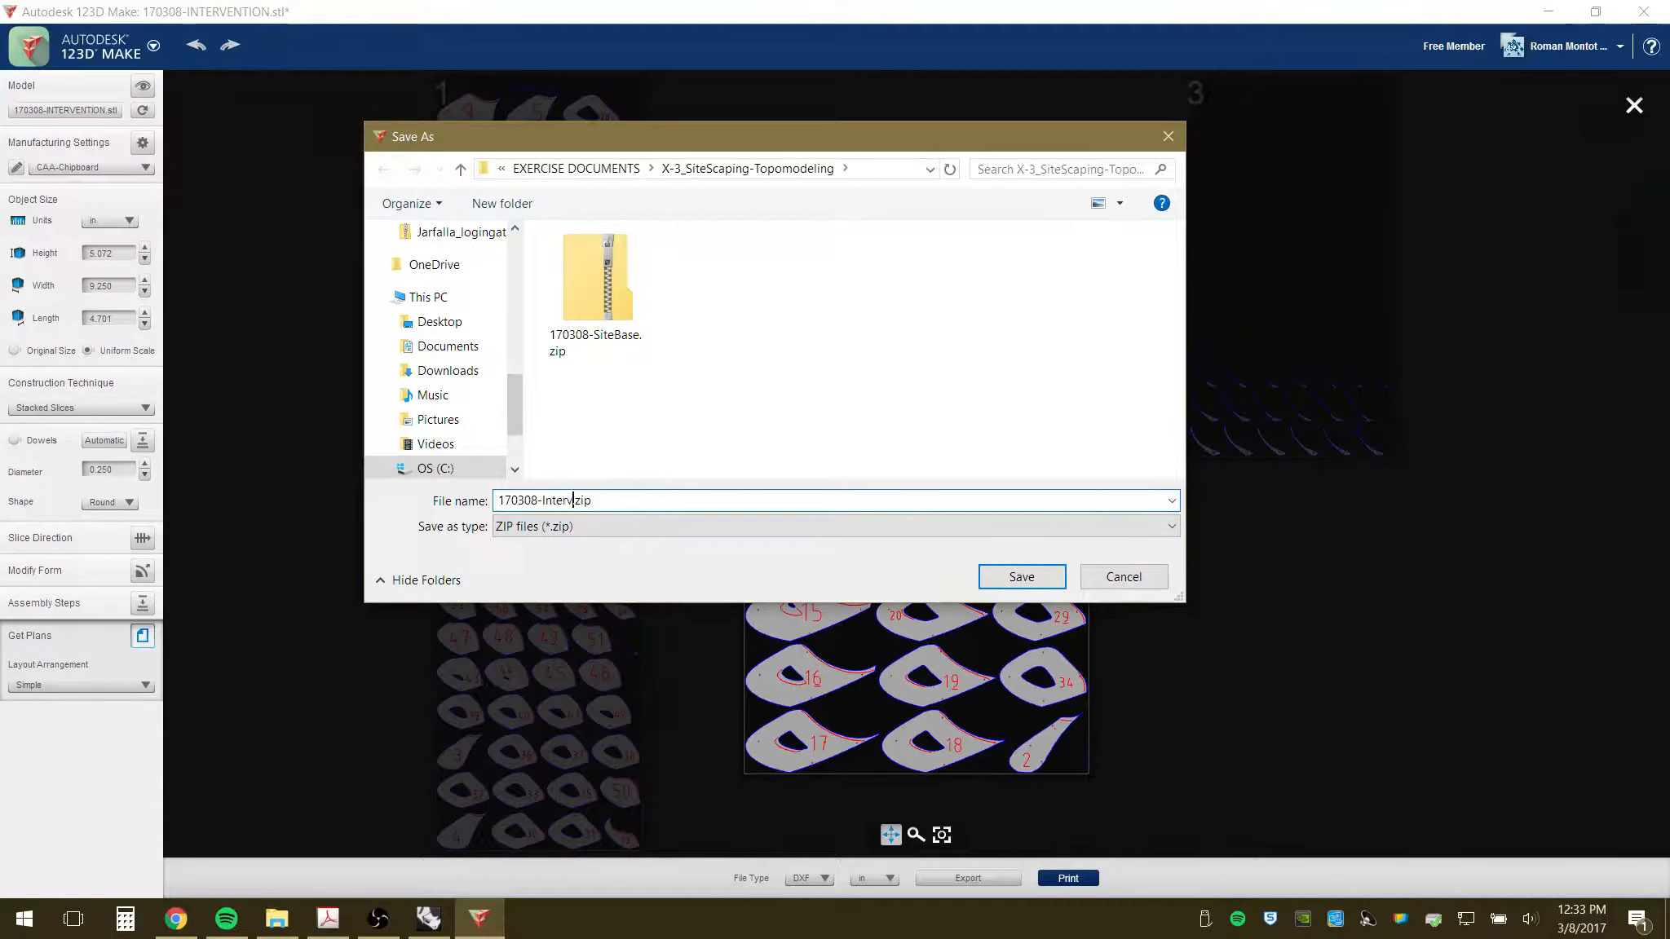
text(n)
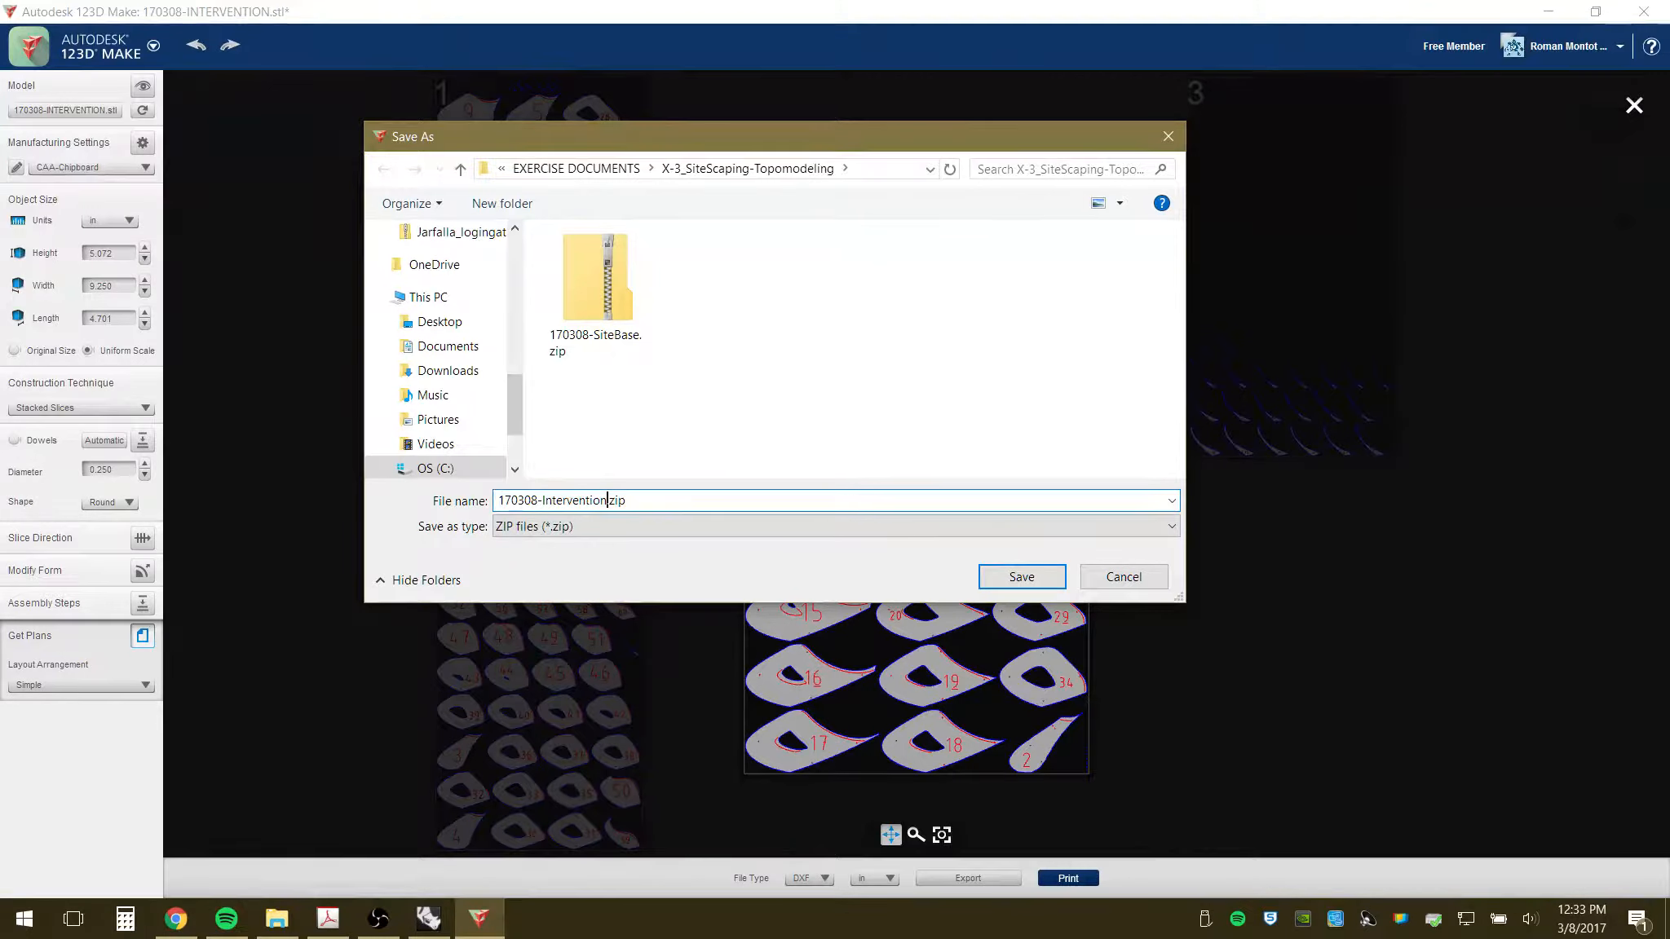
click(1011, 577)
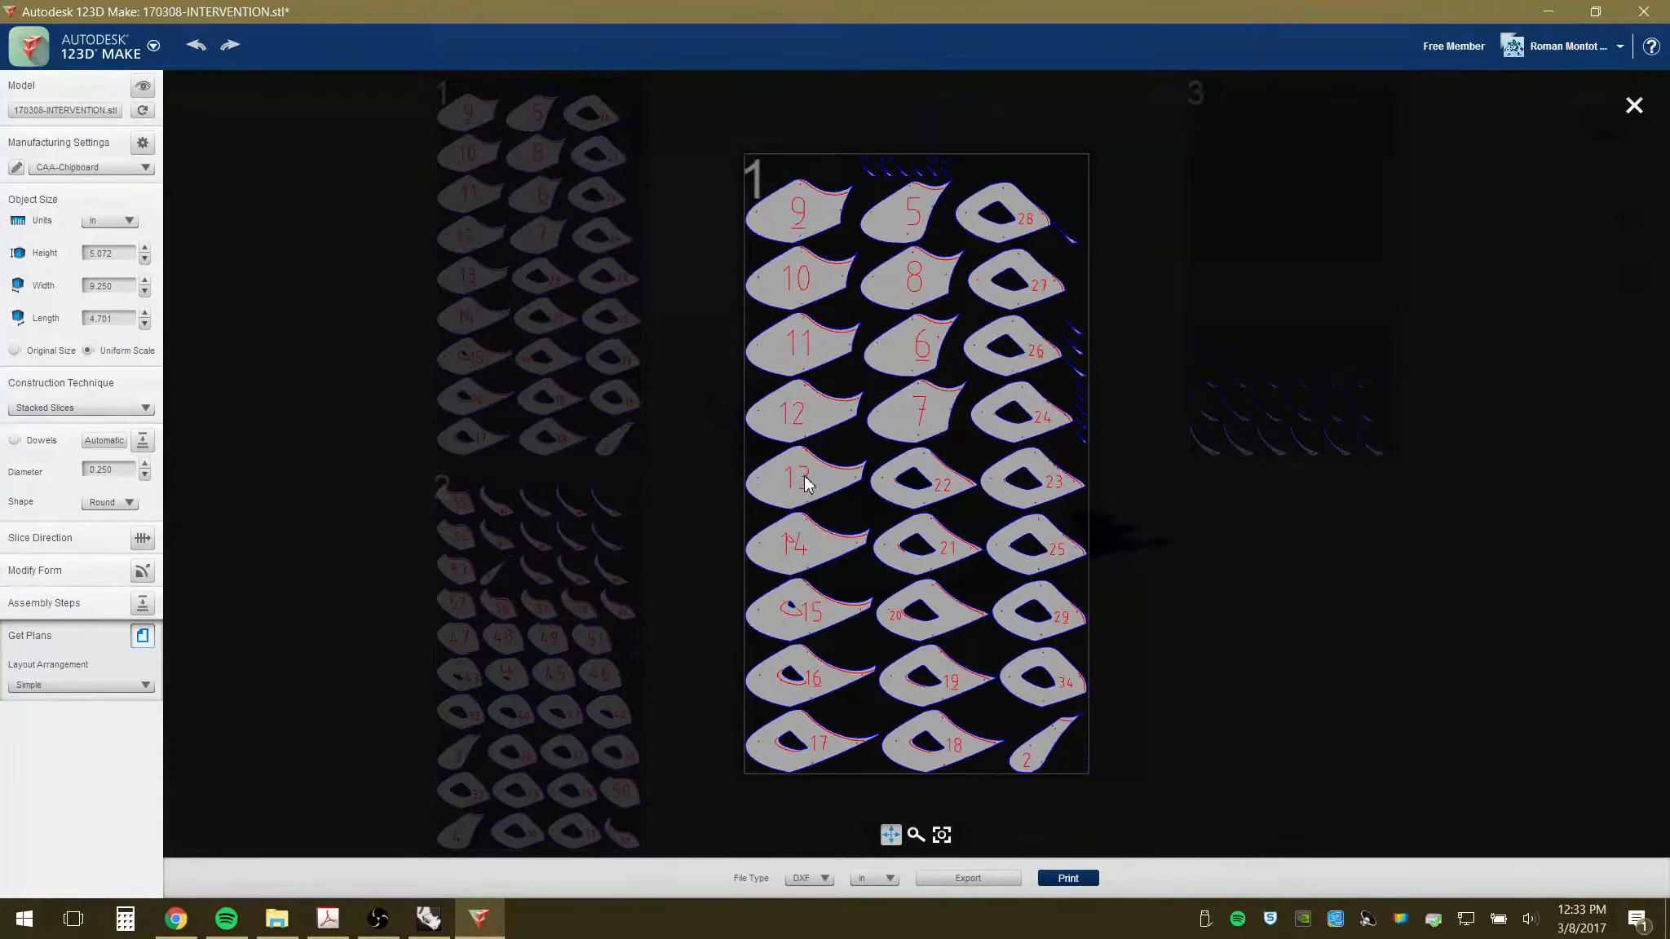
- Zoom in to inspect numbered piece 13, then zoom back out
scroll(806, 483, up, 8)
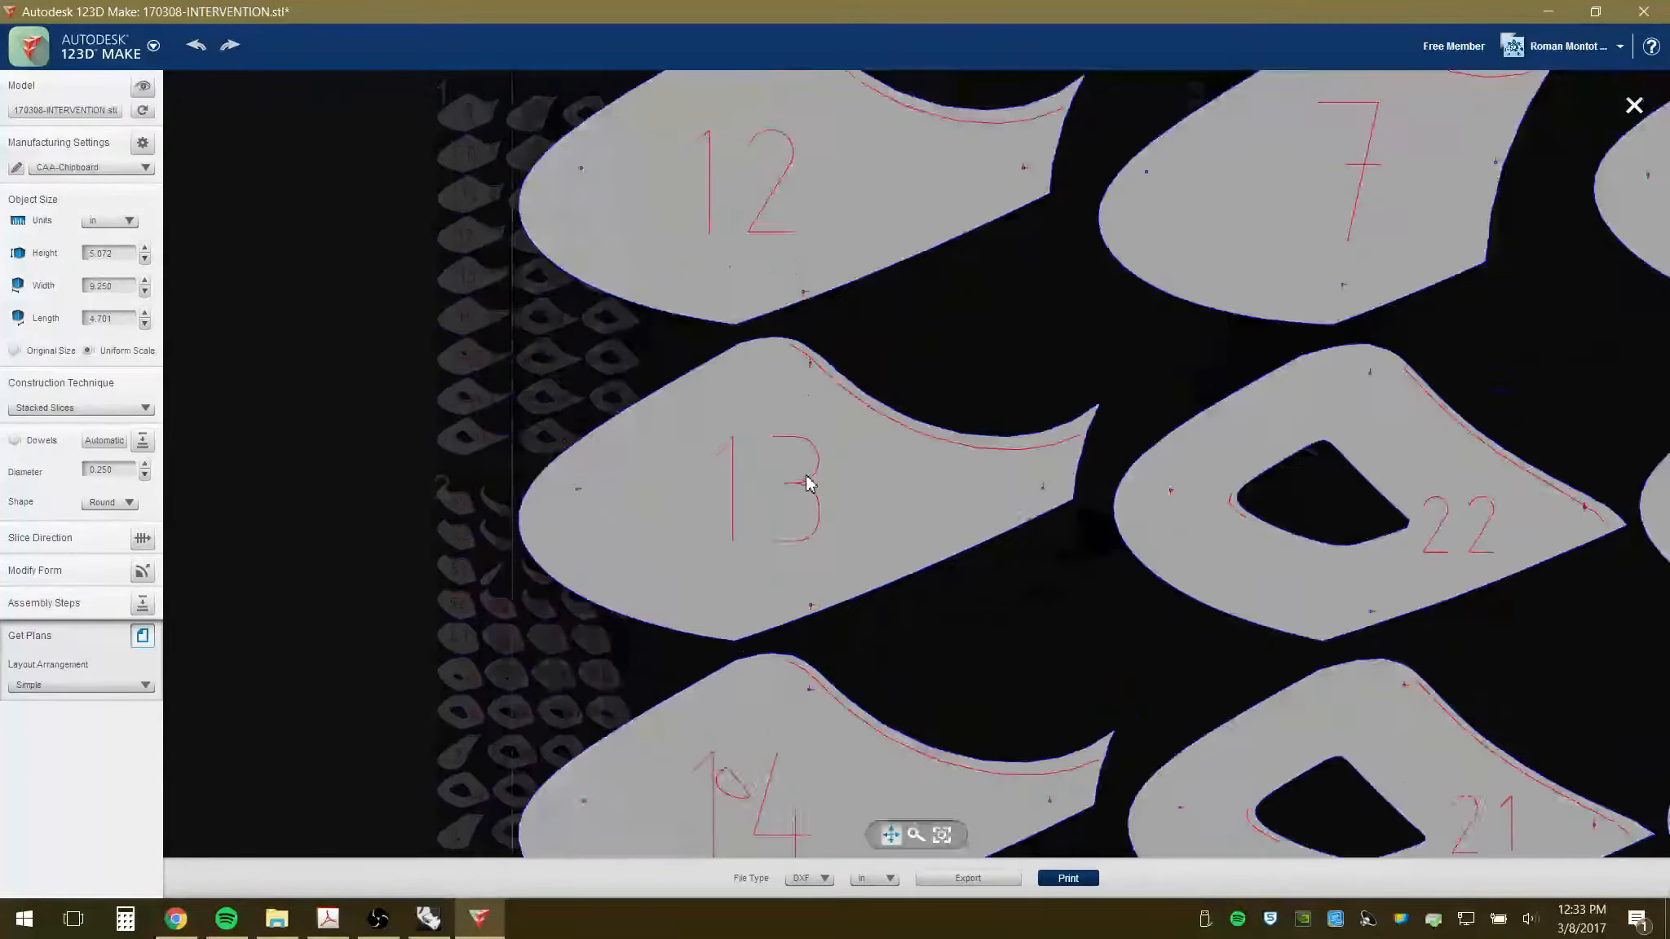
scroll(805, 482, up, 1)
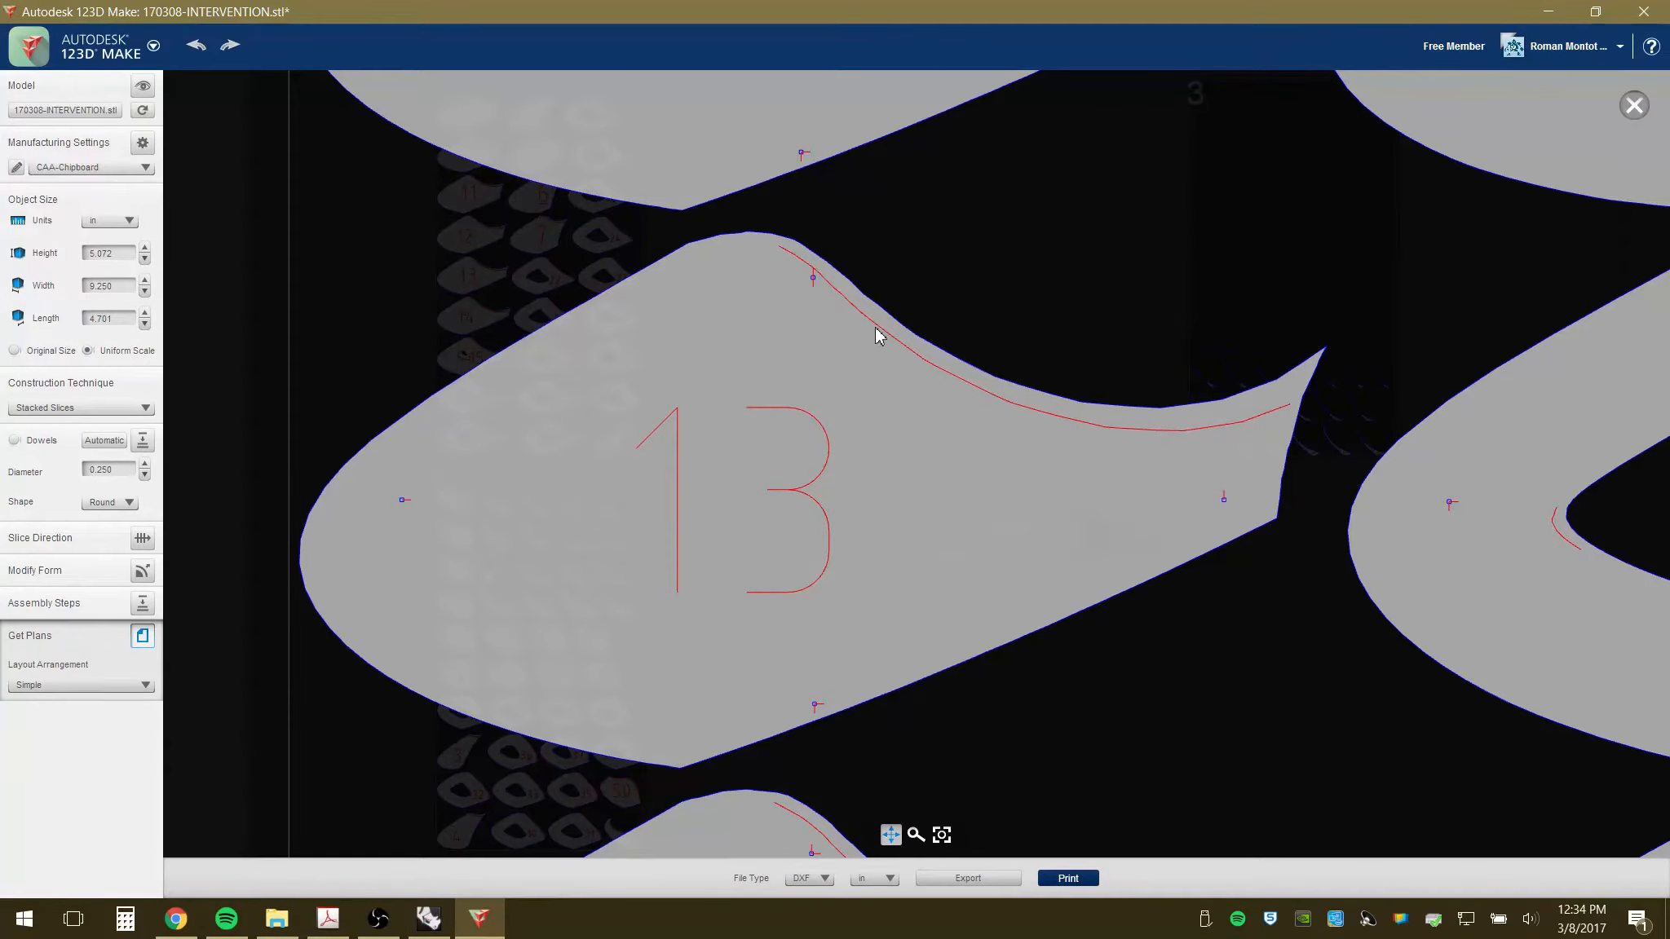
scroll(768, 662, down, 5)
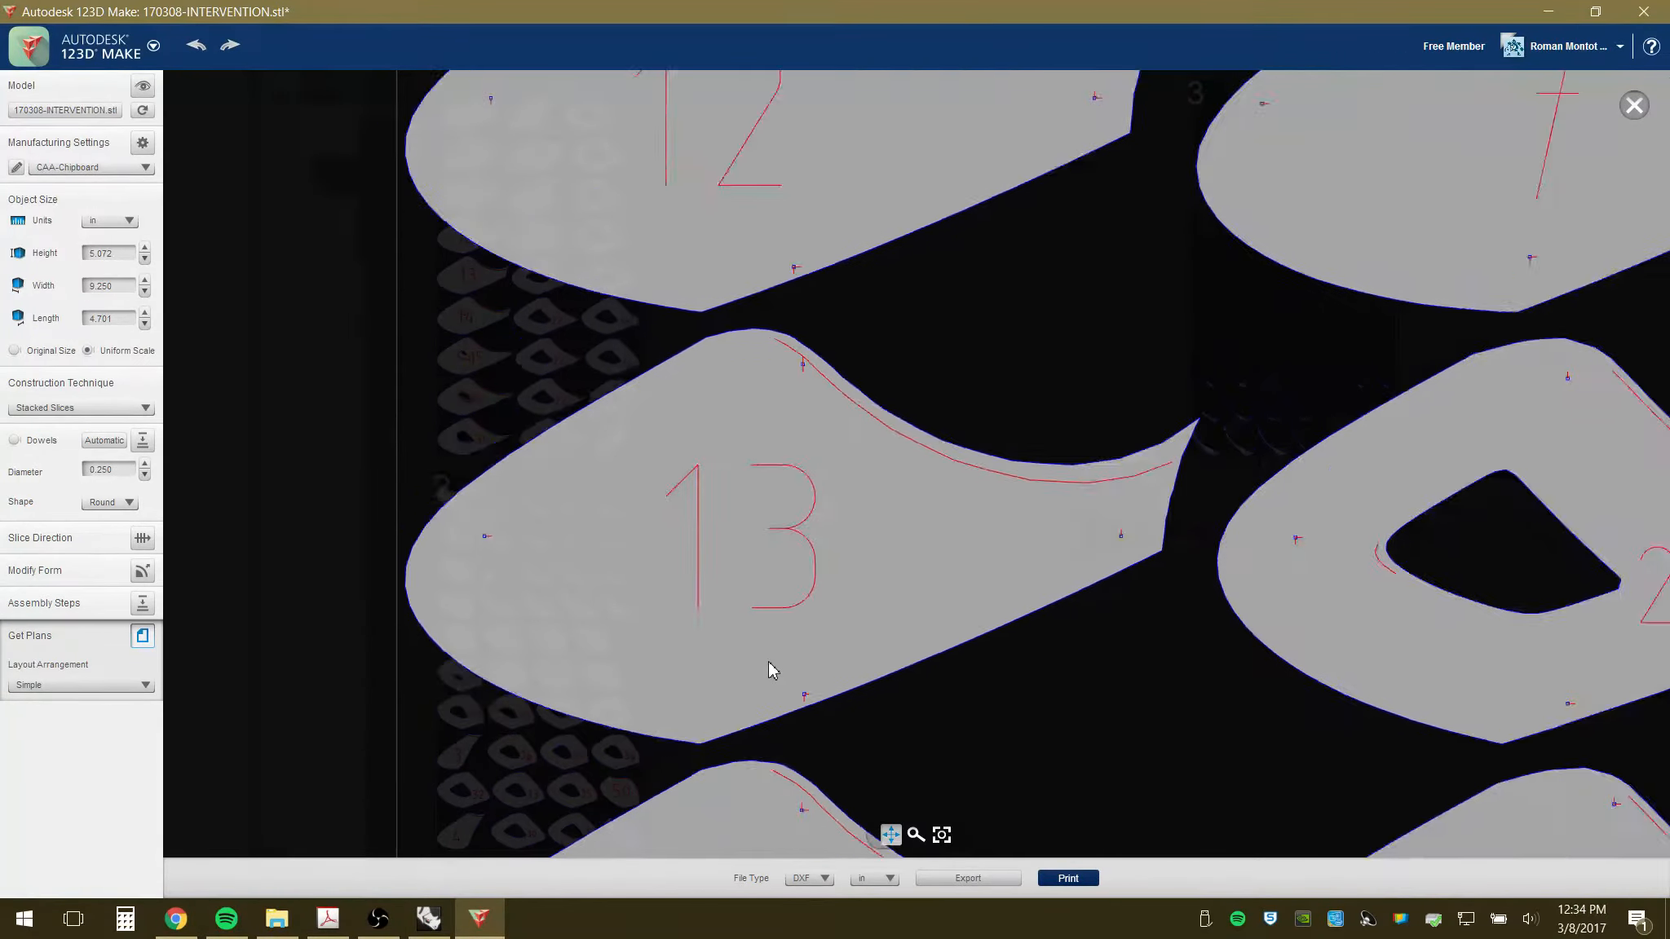
- Minimize 123D Make so the Rhinoceros model shows
click(379, 918)
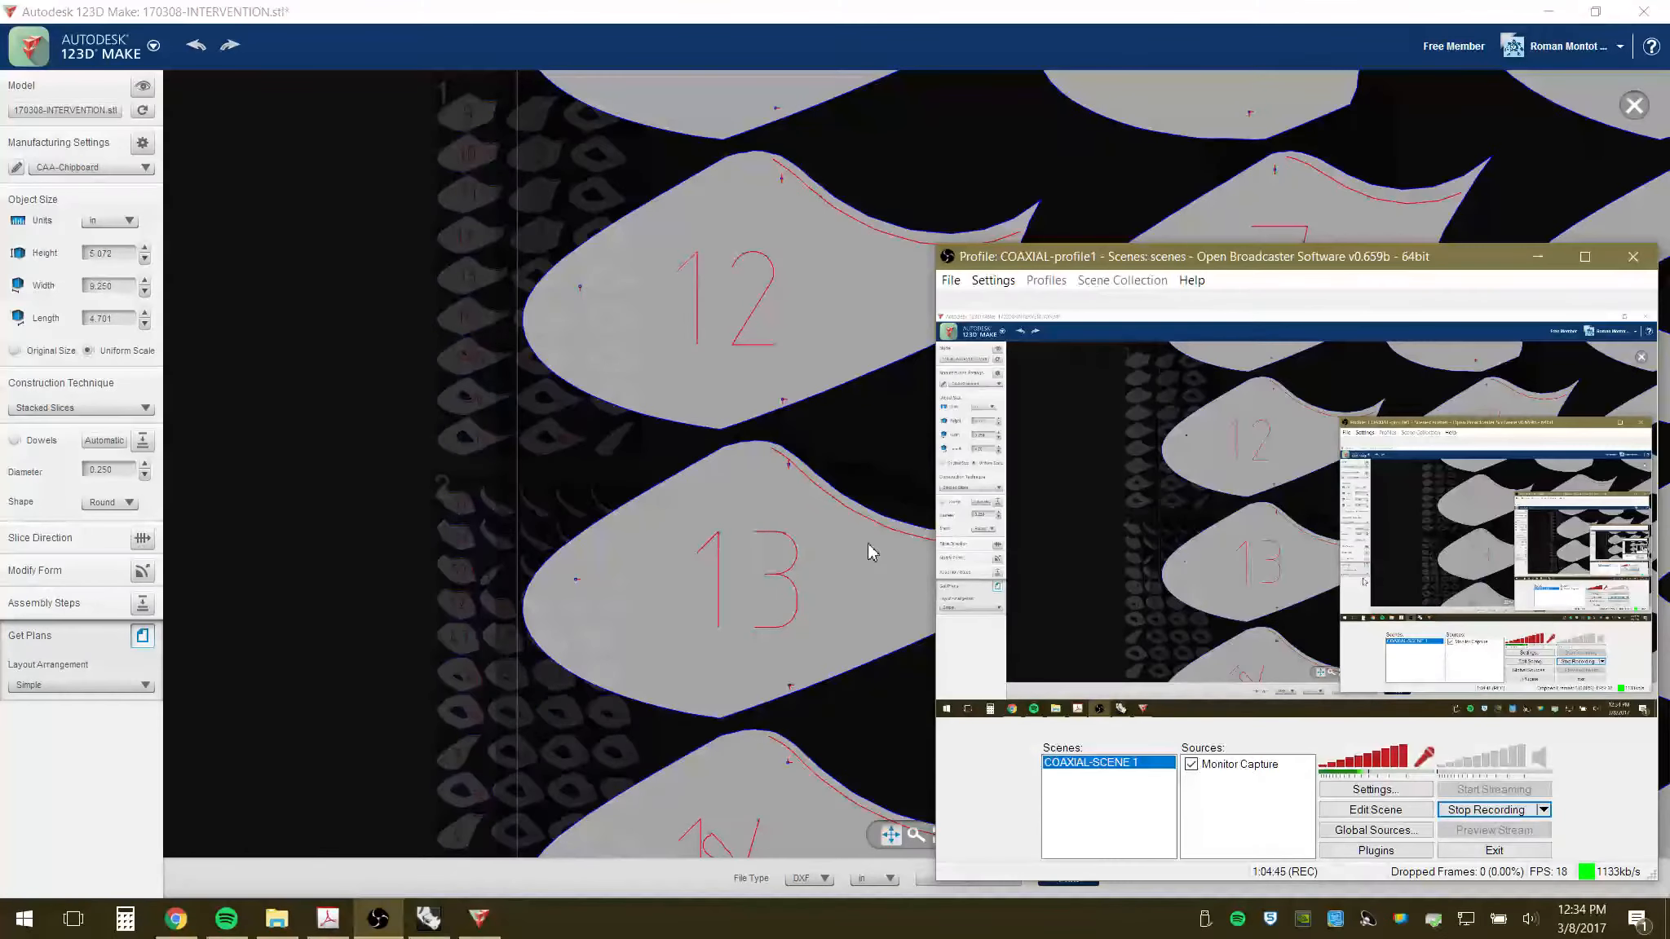
click(1551, 16)
click(1551, 16)
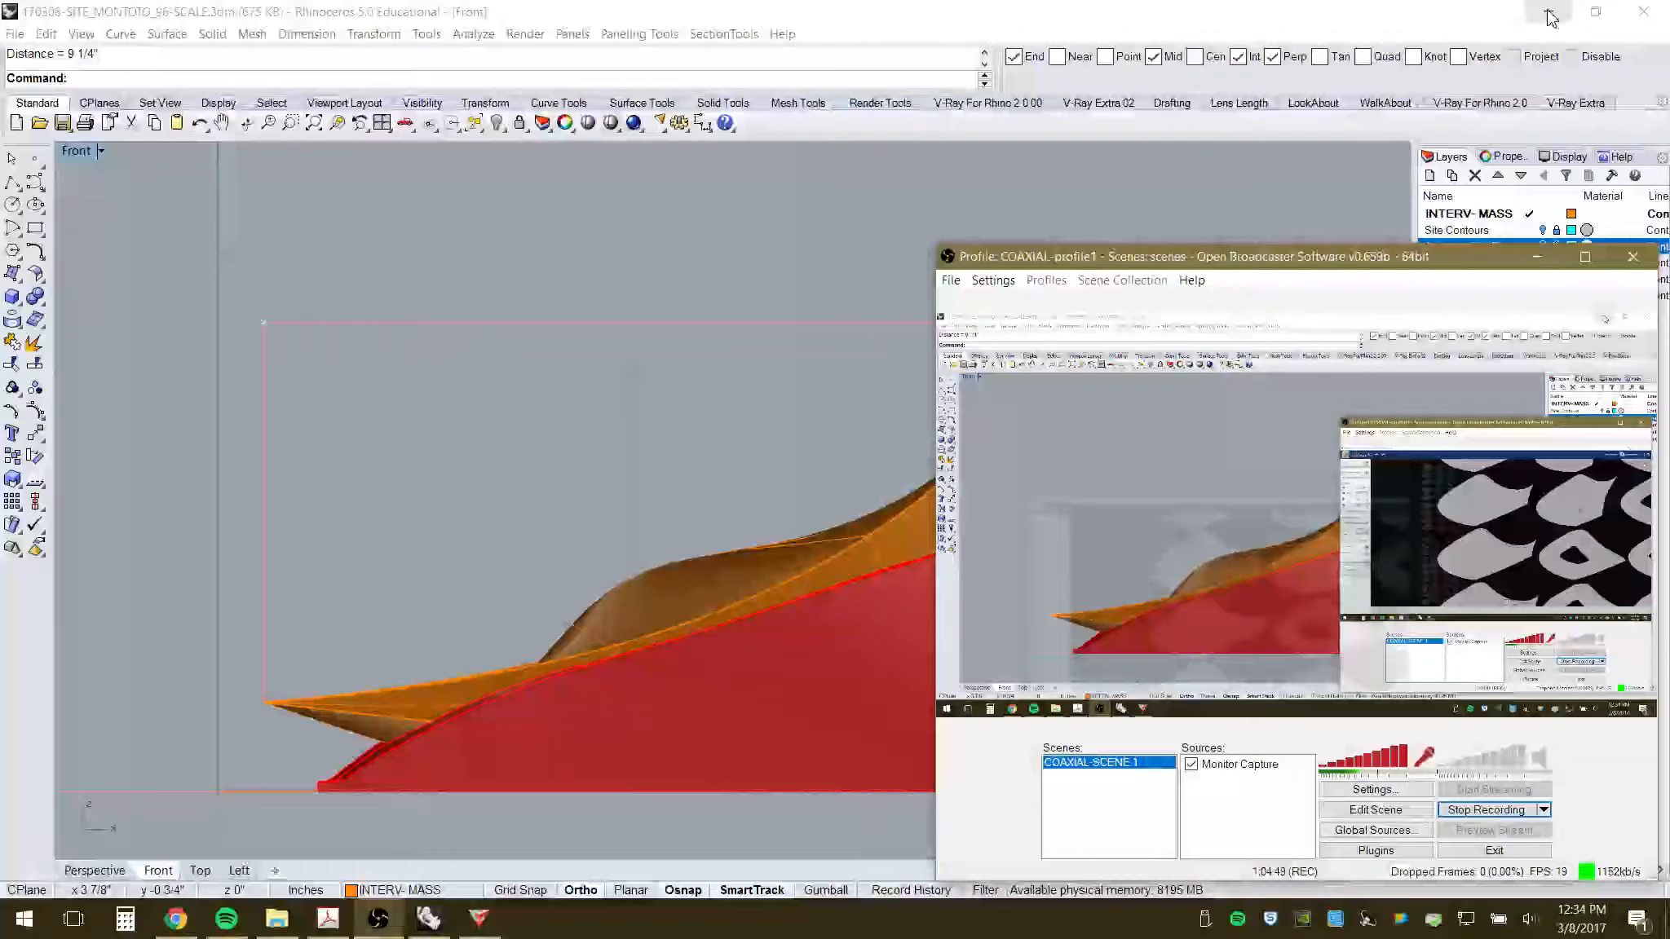